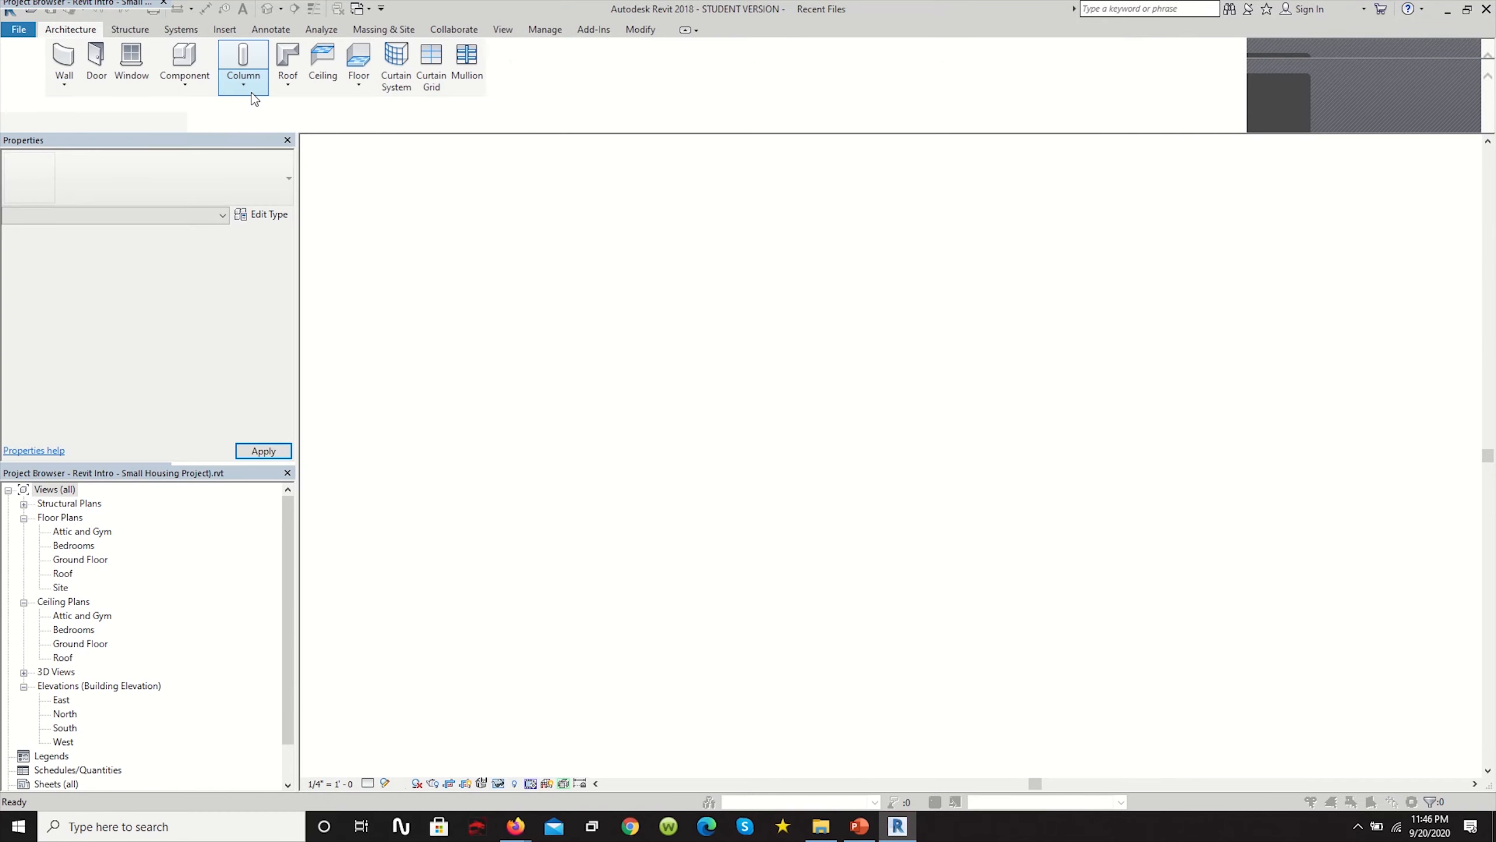
# Switch the 3D view to the Realistic visual style and examine the house's exterior walls, roof, windows and terrace railings.
pyautogui.scroll(-5, 636, 442)
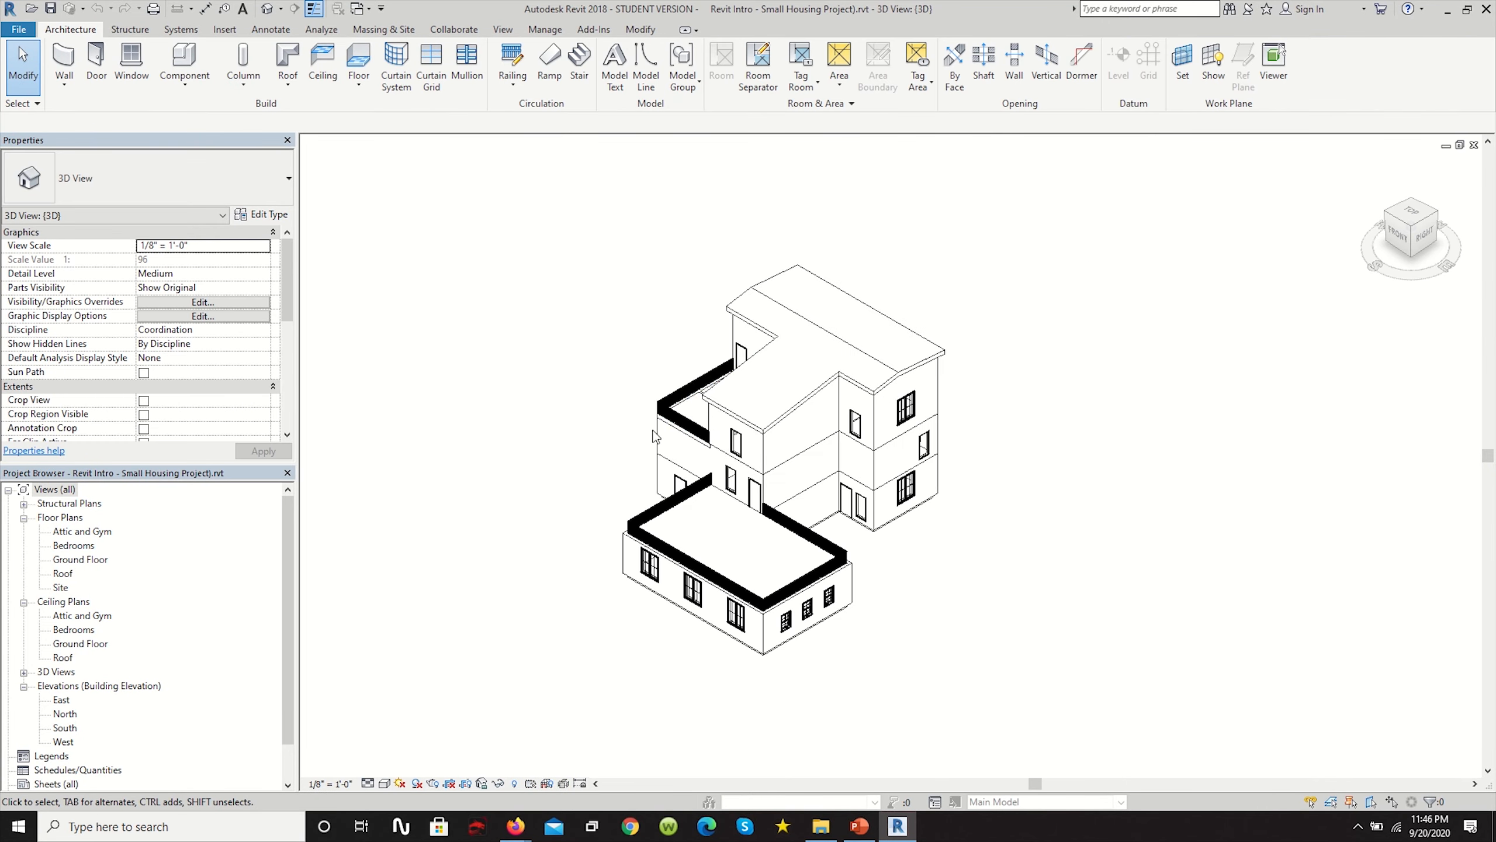
pyautogui.scroll(6, 642, 365)
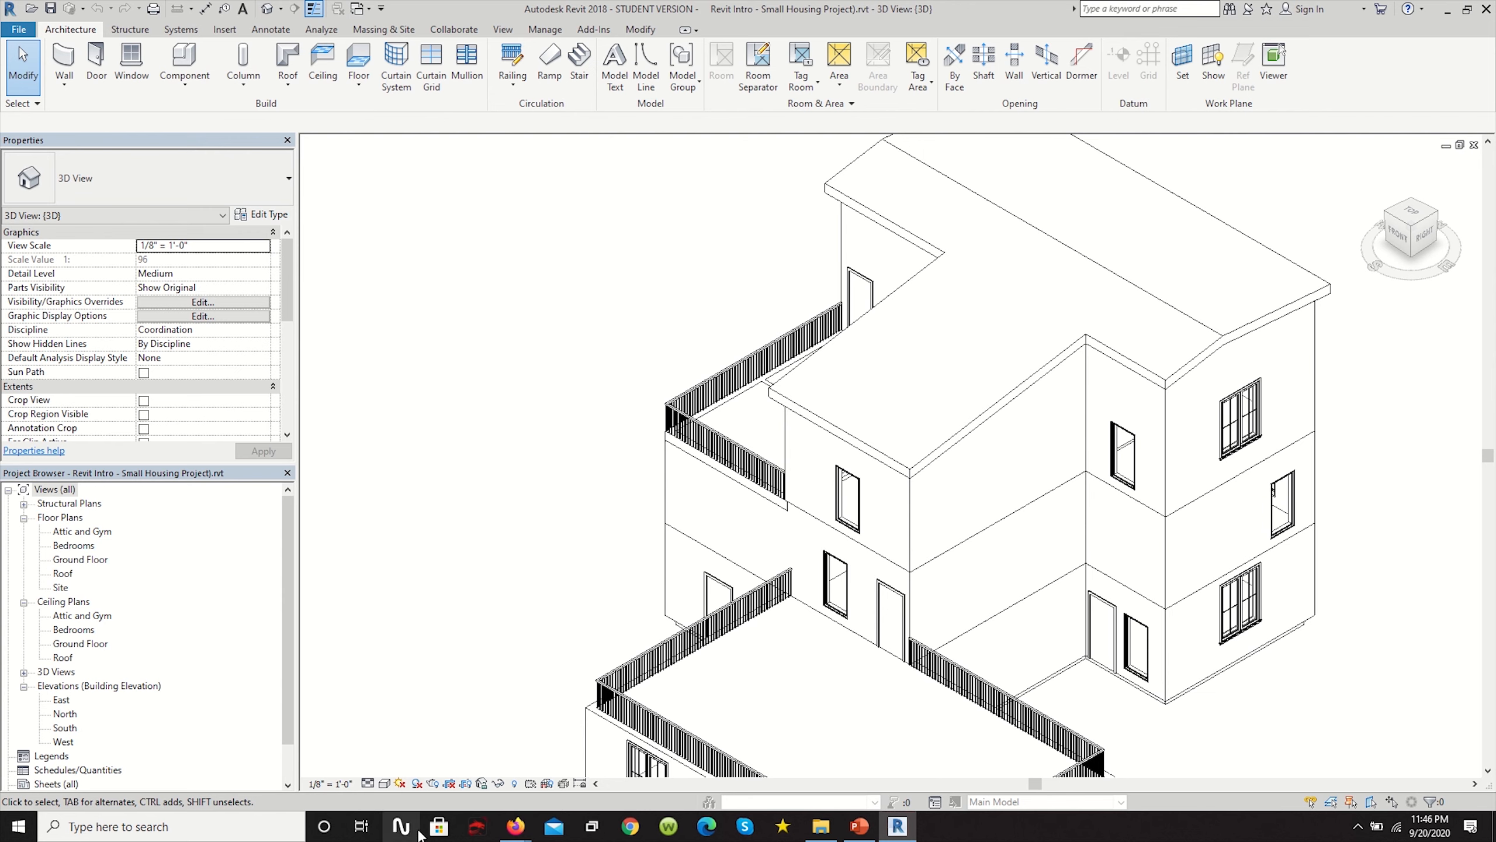
pyautogui.click(384, 783)
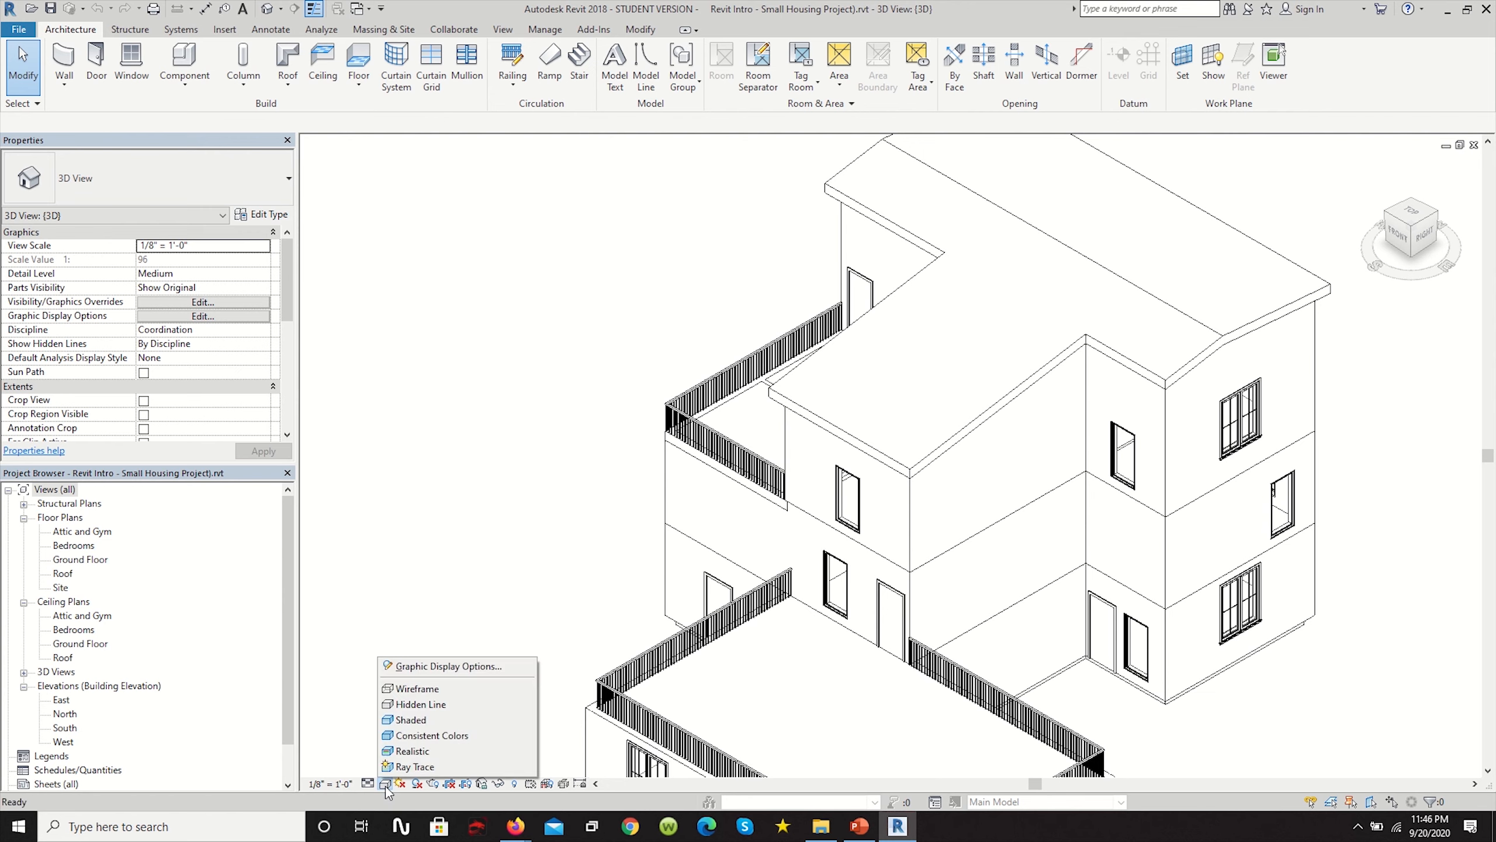
pyautogui.click(425, 752)
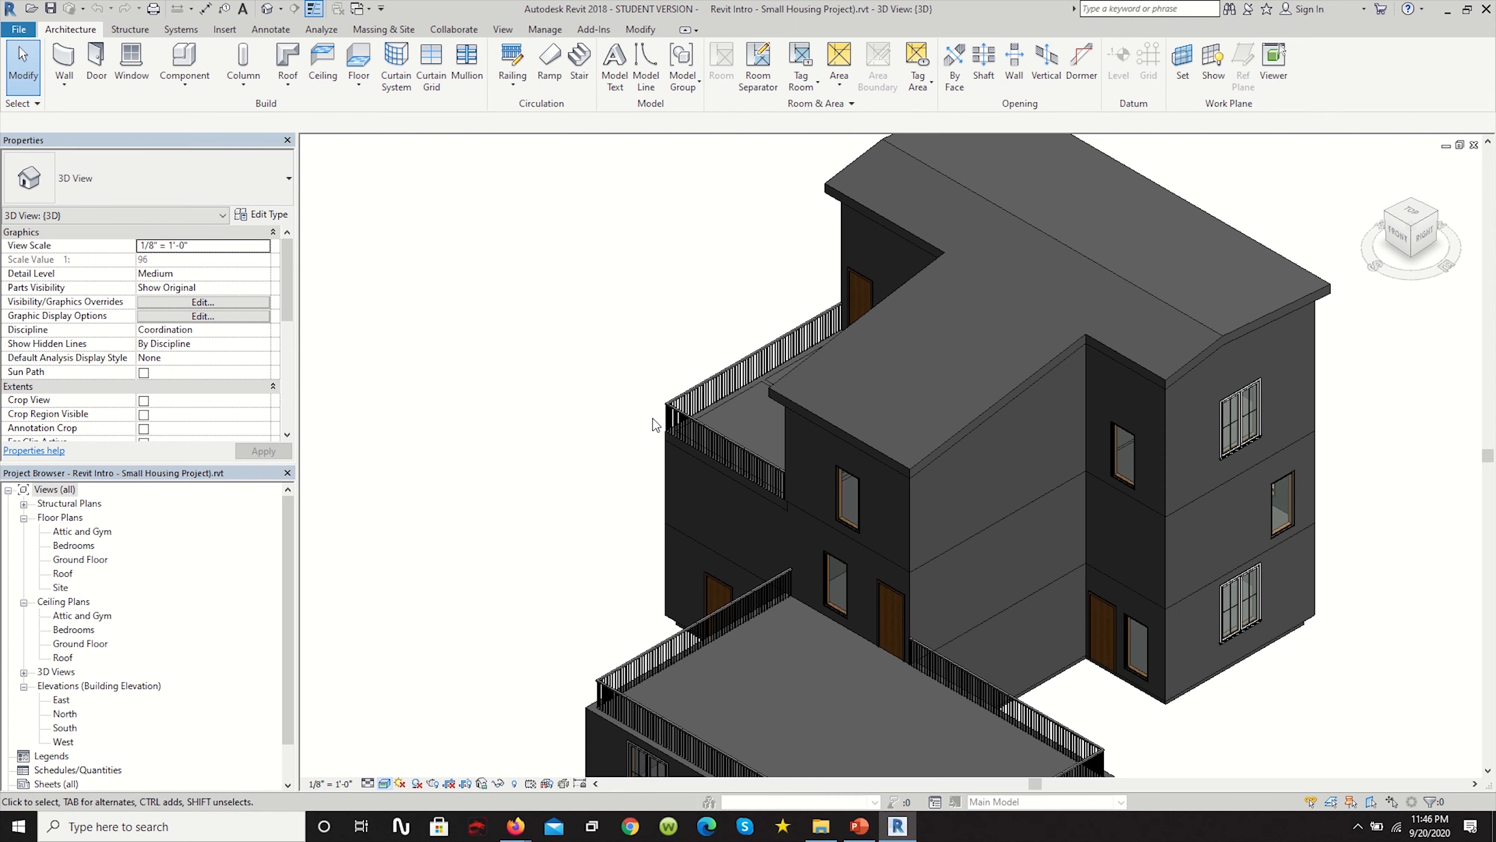
pyautogui.scroll(-2, 1006, 524)
pyautogui.scroll(8, 1061, 465)
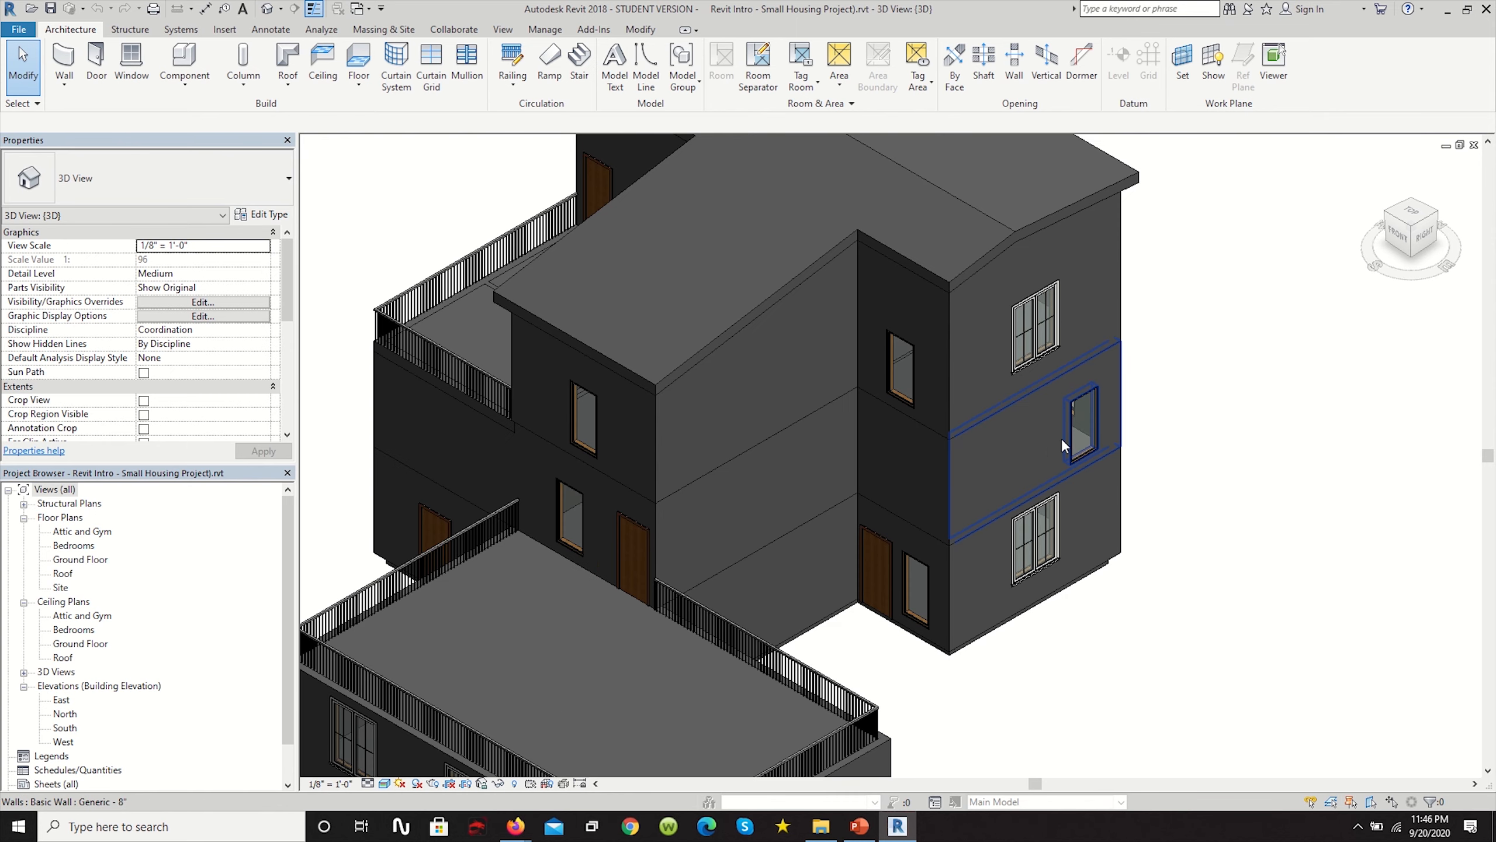
pyautogui.scroll(-5, 1018, 273)
pyautogui.scroll(4, 990, 595)
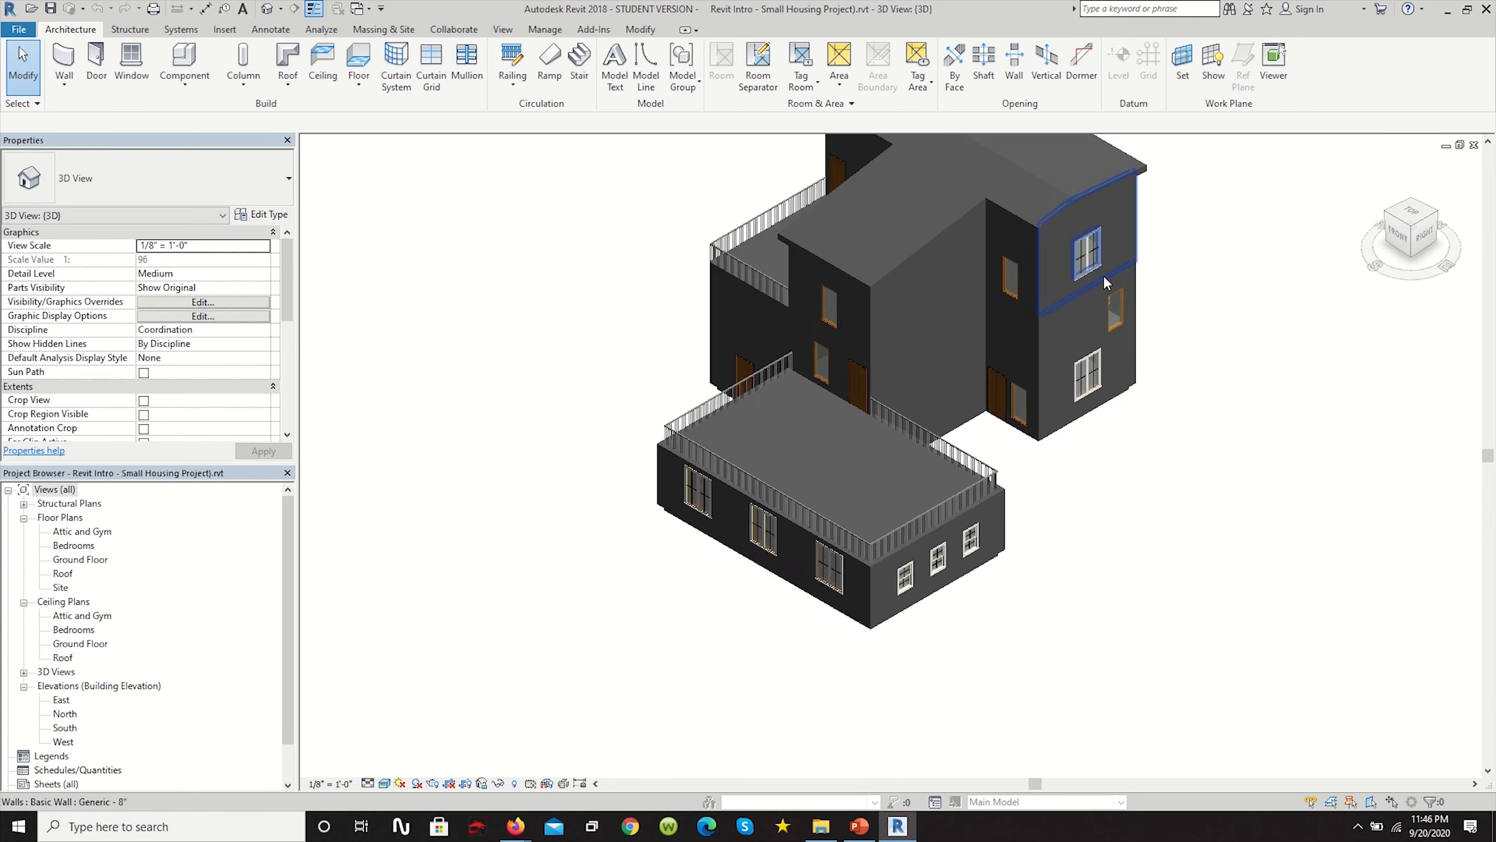
pyautogui.scroll(3, 990, 595)
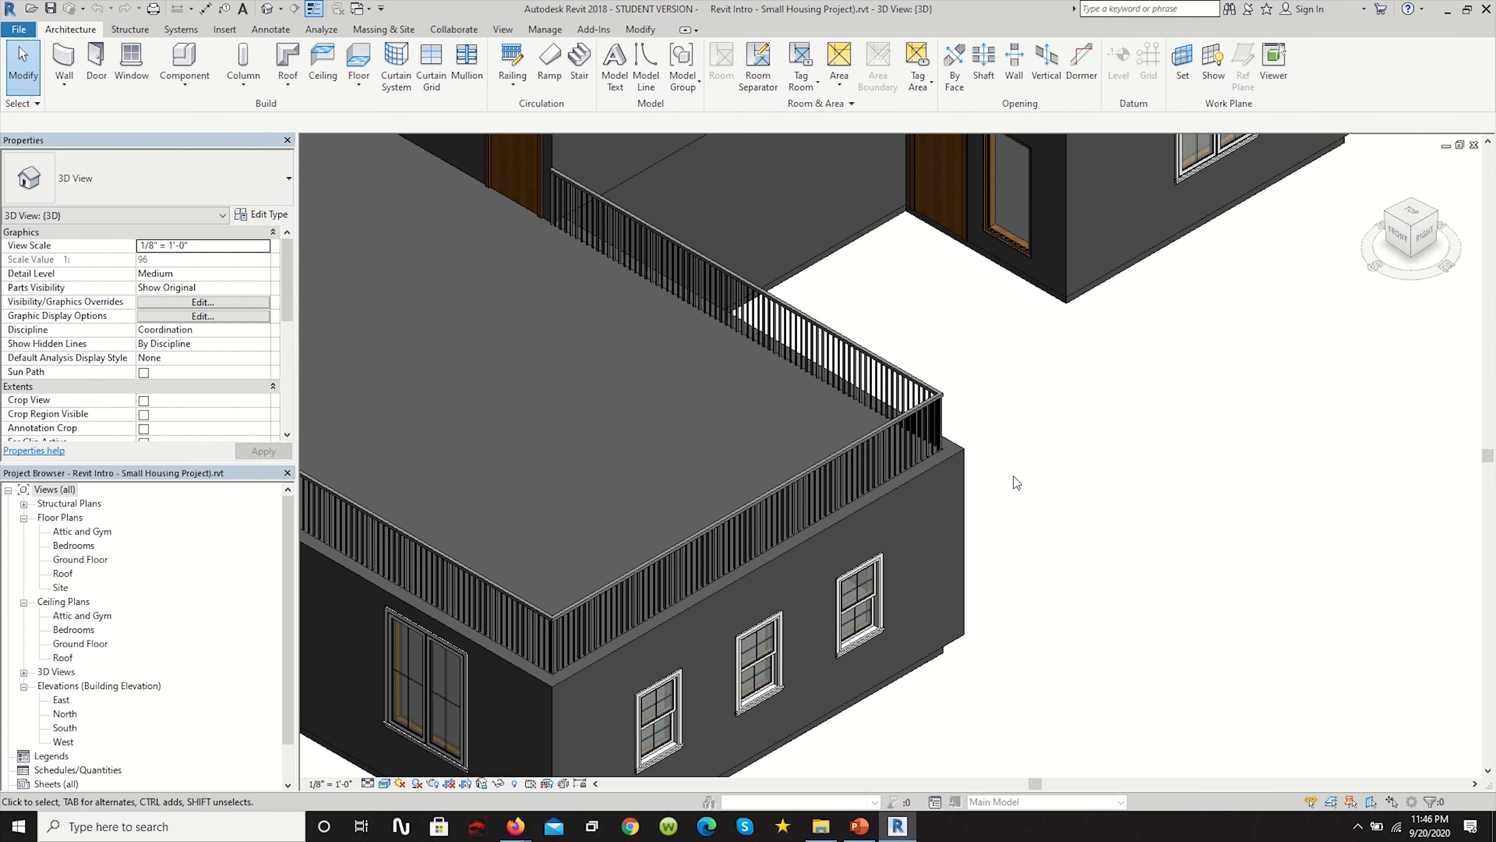
pyautogui.scroll(-1, 1012, 478)
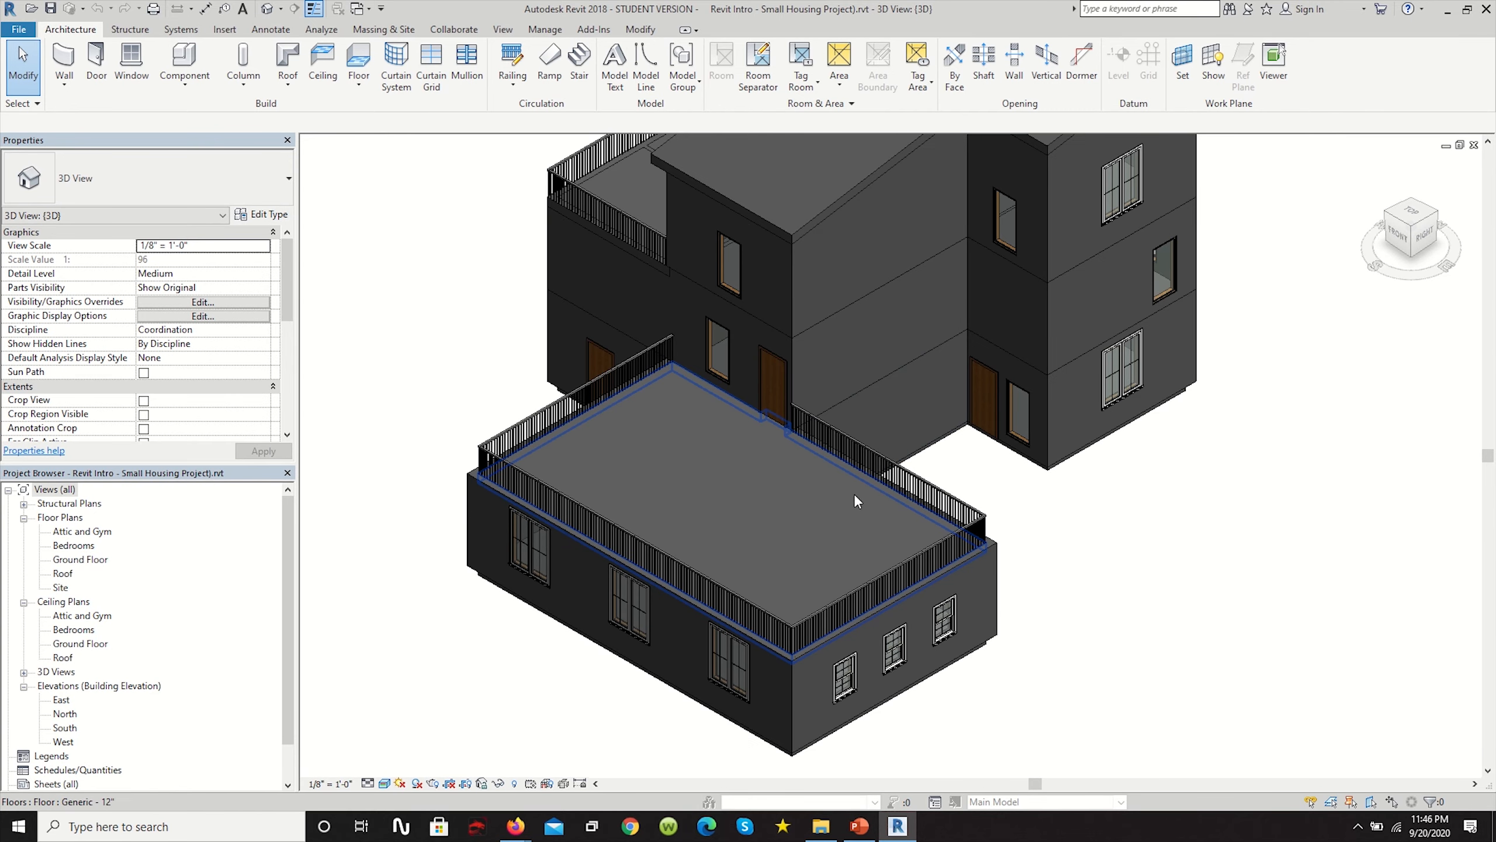
pyautogui.scroll(-3, 957, 561)
# Set the 3D view's visual style back to Hidden Line.
pyautogui.click(386, 783)
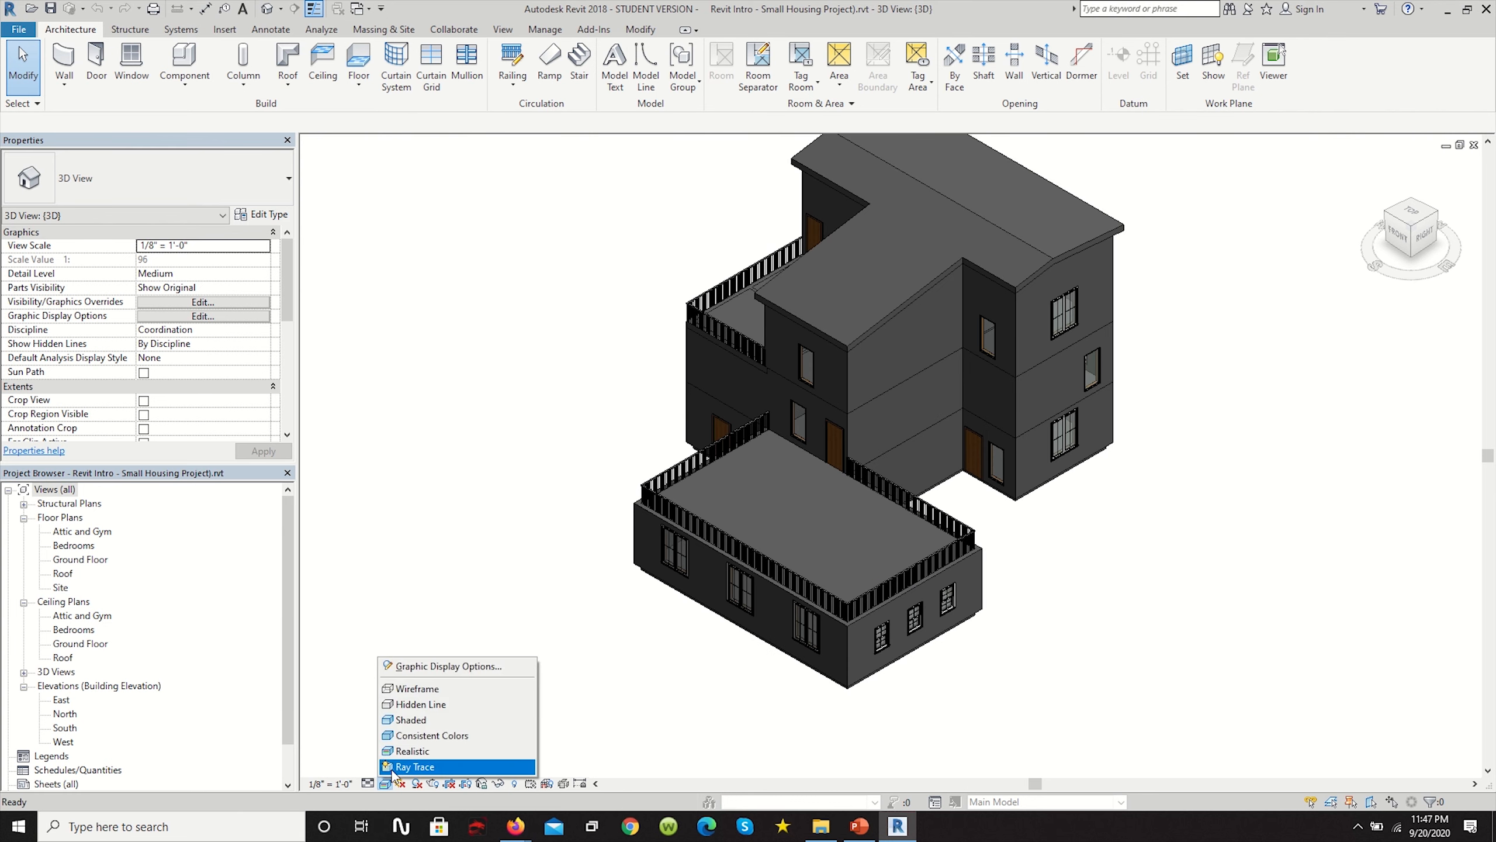
pyautogui.click(422, 708)
pyautogui.scroll(-3, 802, 543)
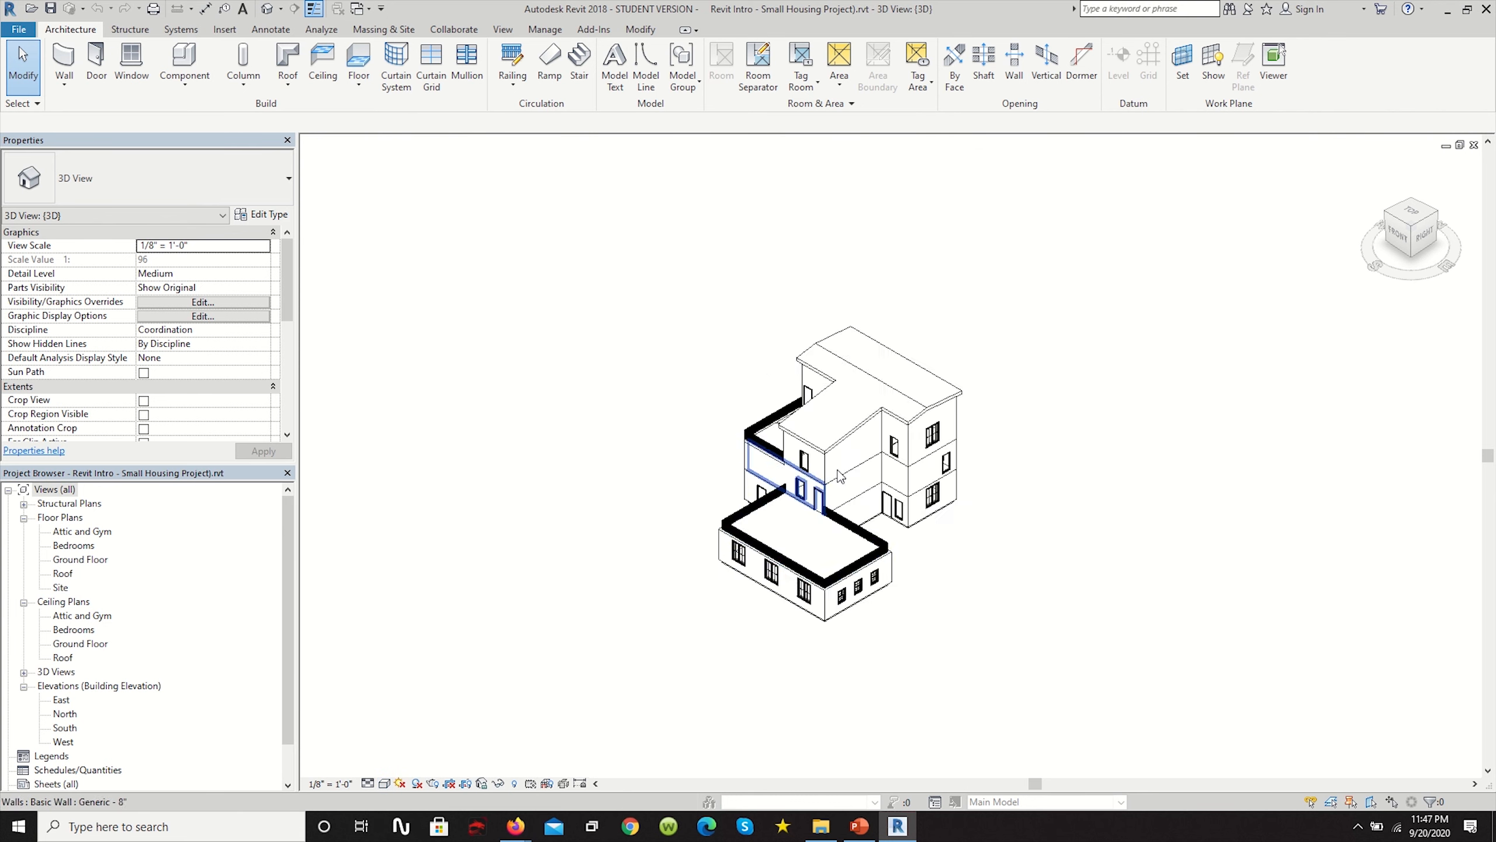
pyautogui.scroll(5, 828, 442)
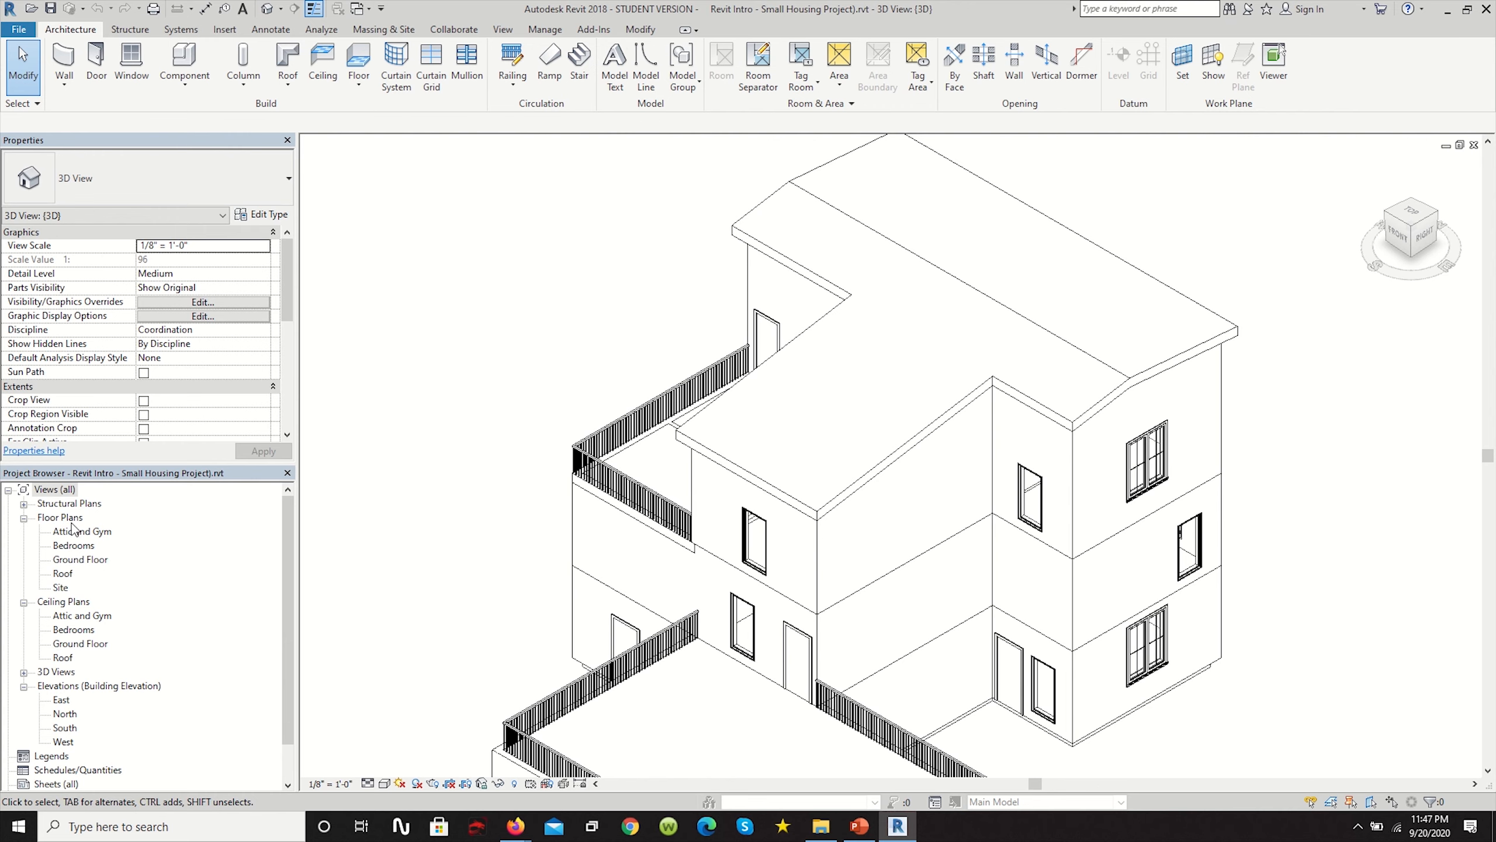
# Open the Ground Floor floor plan and bring the upper-left exterior walls into view.
pyautogui.doubleClick(73, 560)
pyautogui.scroll(5, 934, 434)
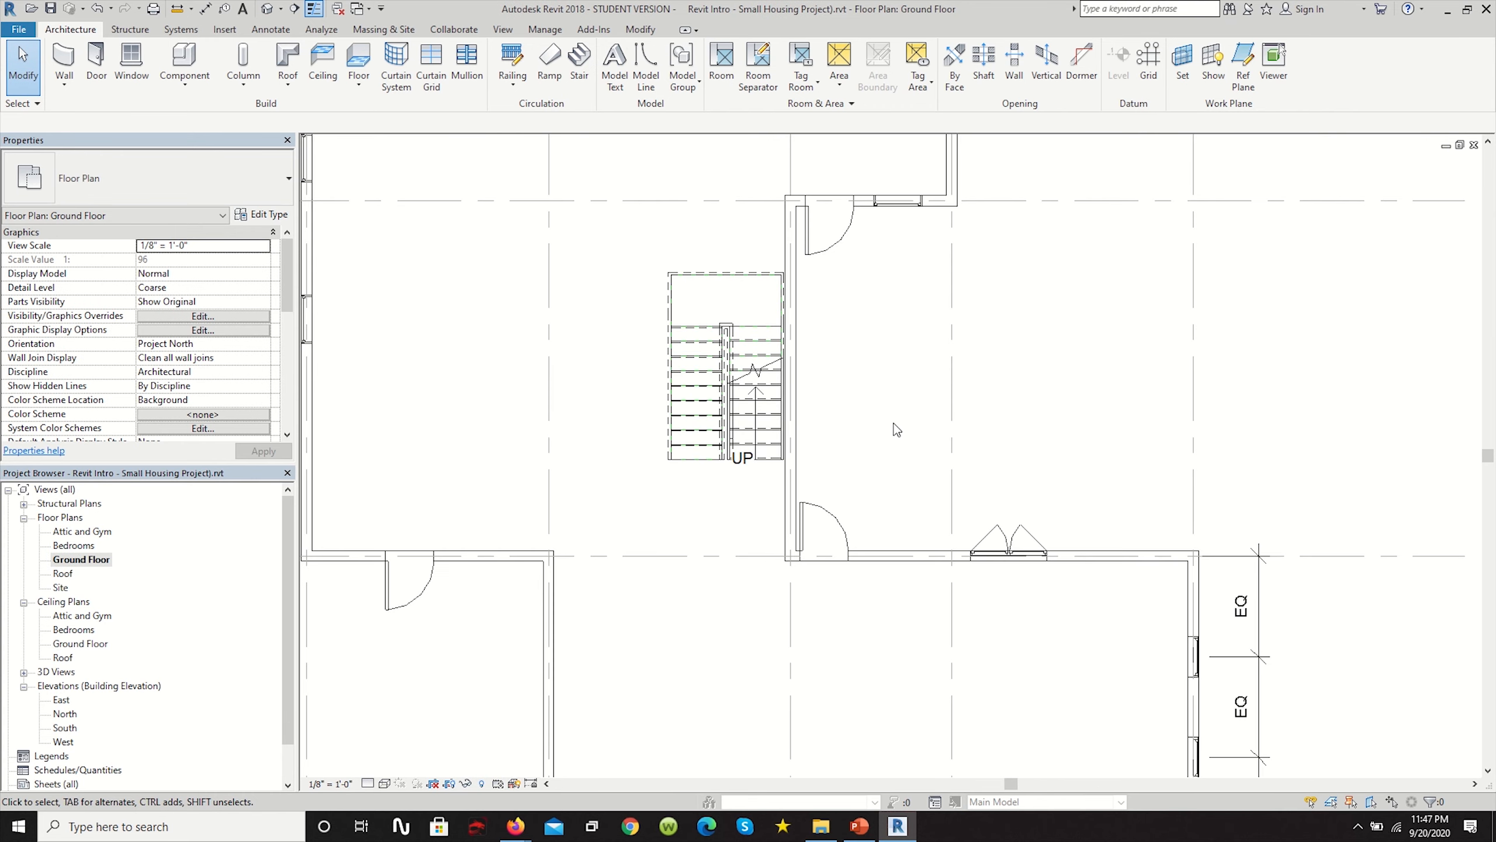
pyautogui.scroll(-5, 815, 240)
pyautogui.scroll(5, 763, 270)
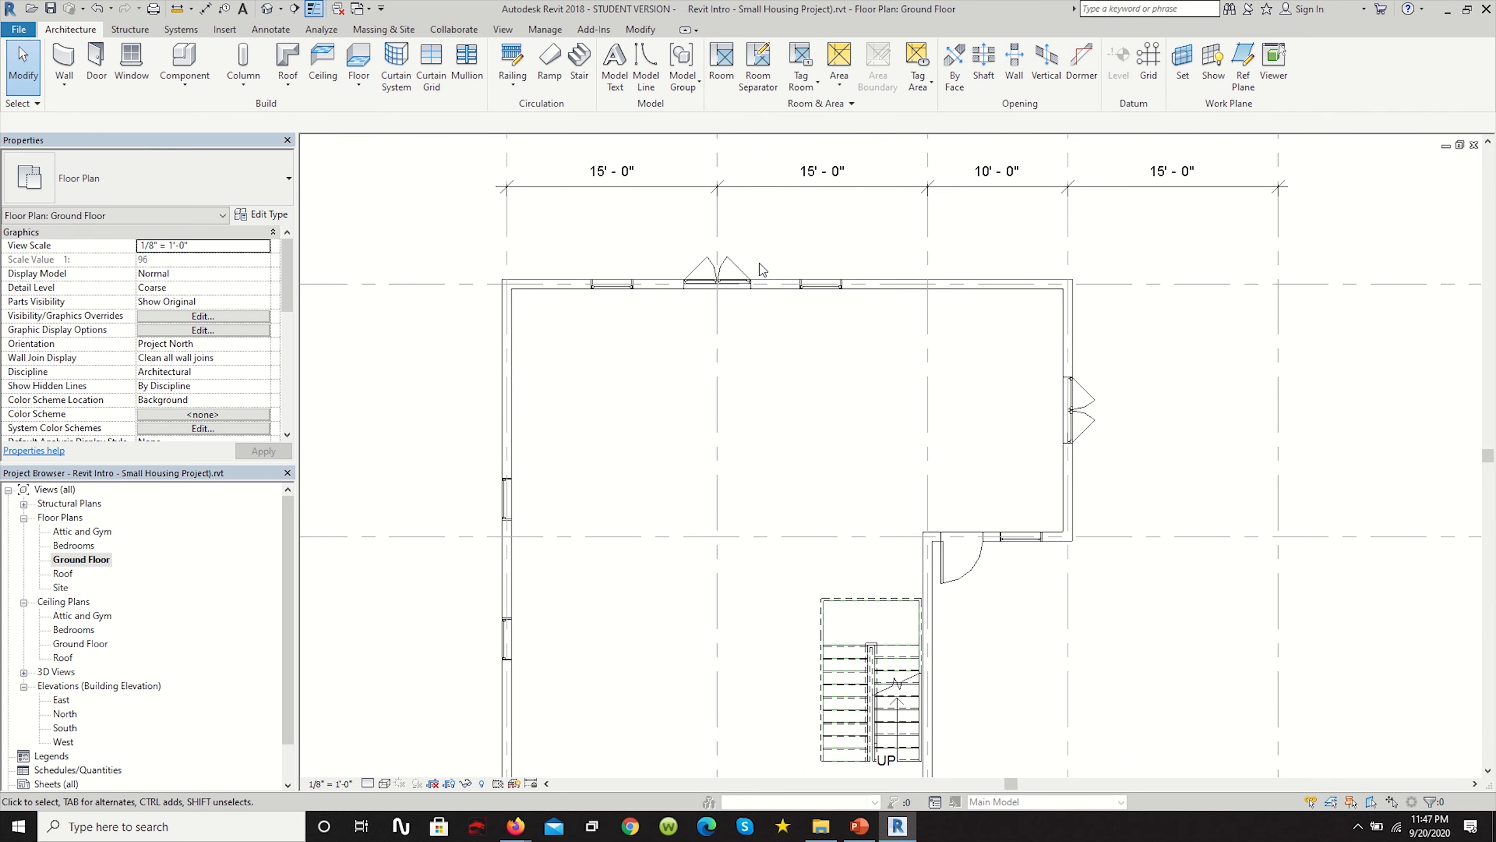
# Select the plan's left exterior wall and look through the available Basic Wall types without changing its type.
pyautogui.click(507, 300)
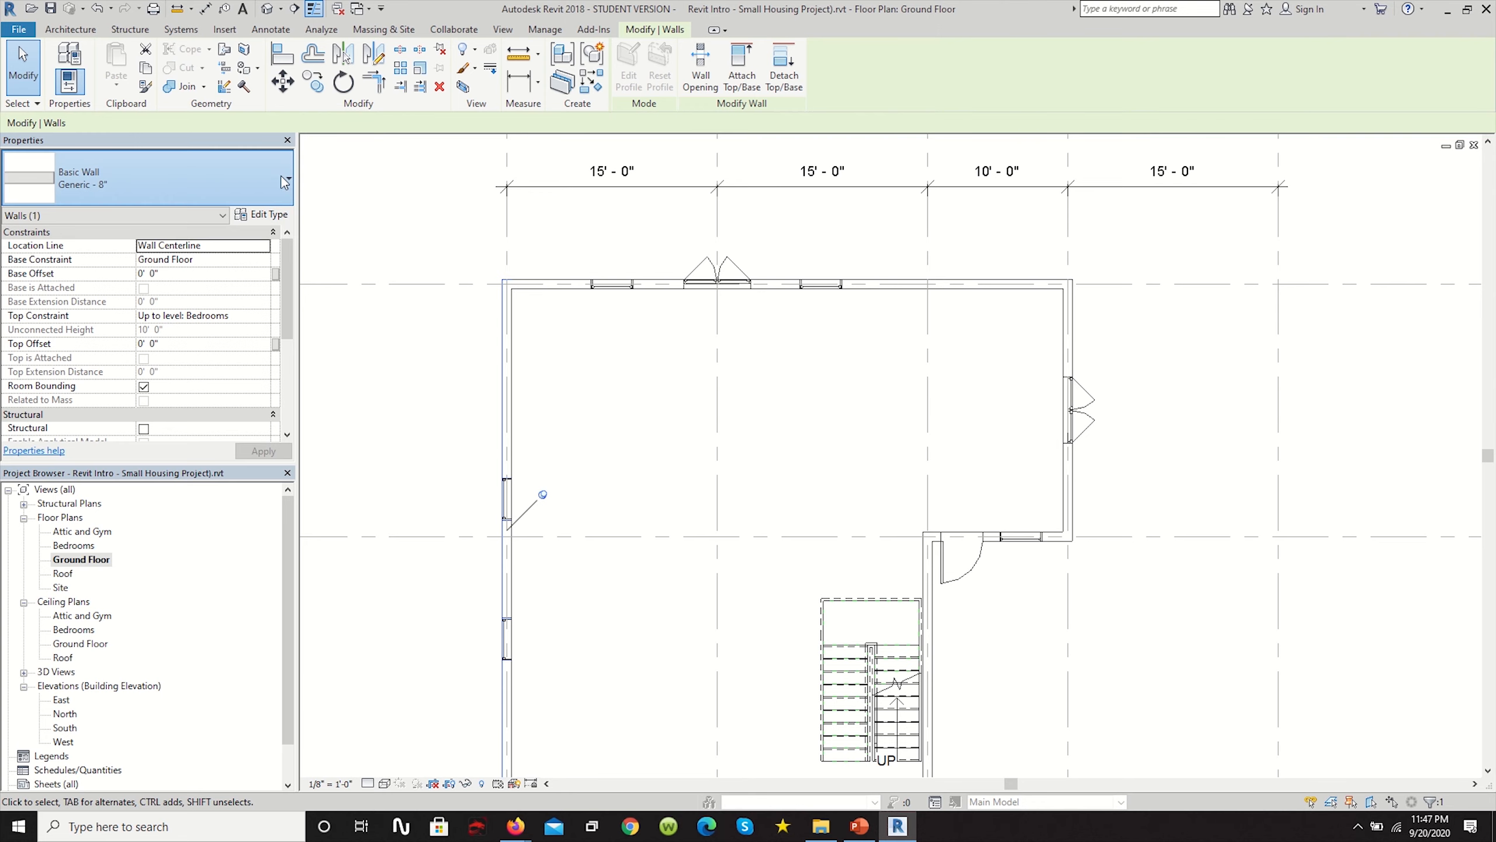
pyautogui.click(287, 180)
pyautogui.scroll(3, 201, 310)
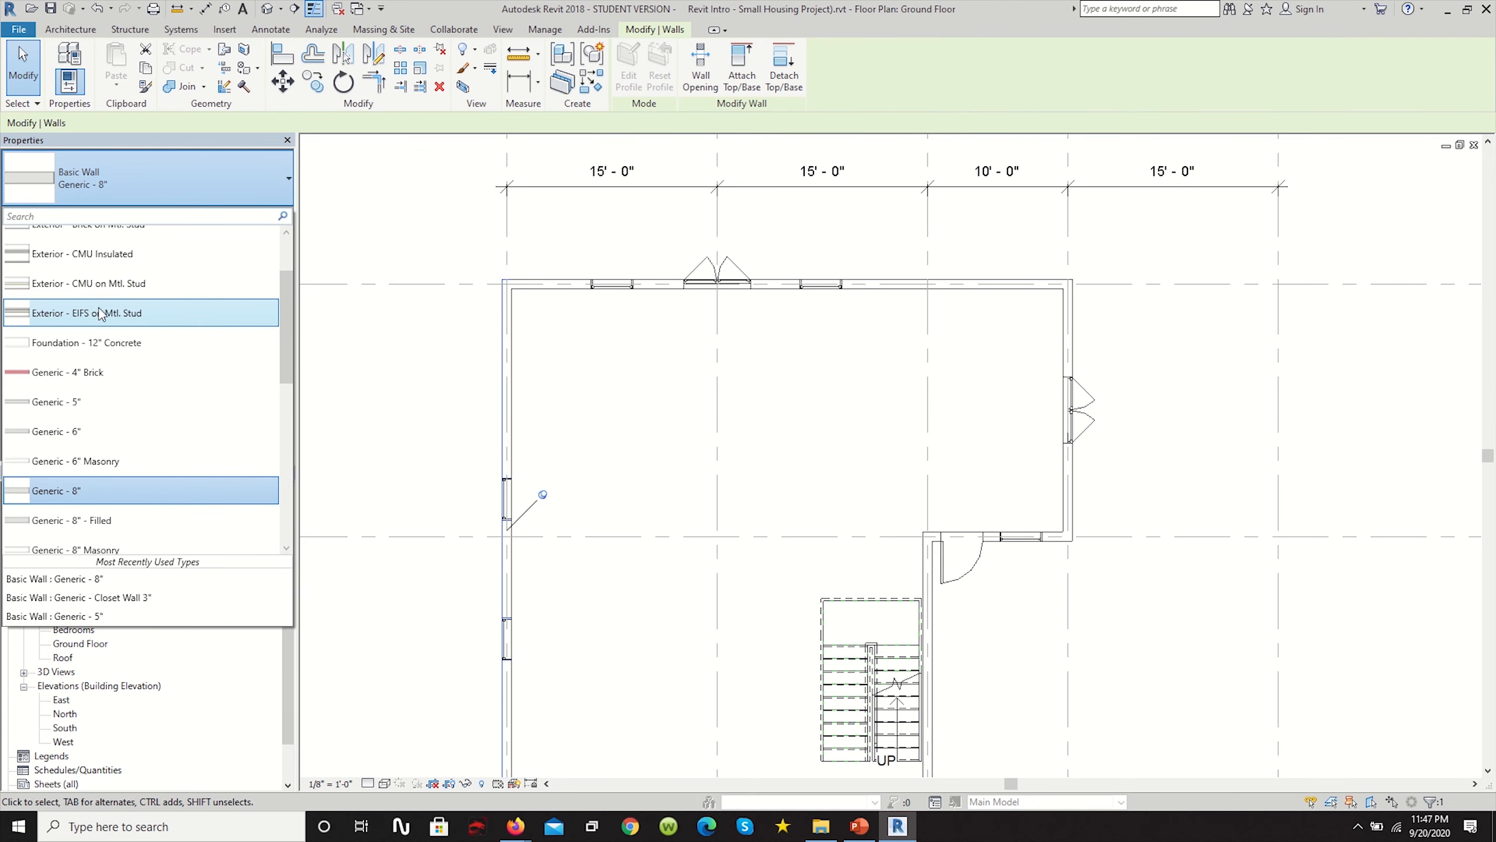
pyautogui.scroll(1, 193, 238)
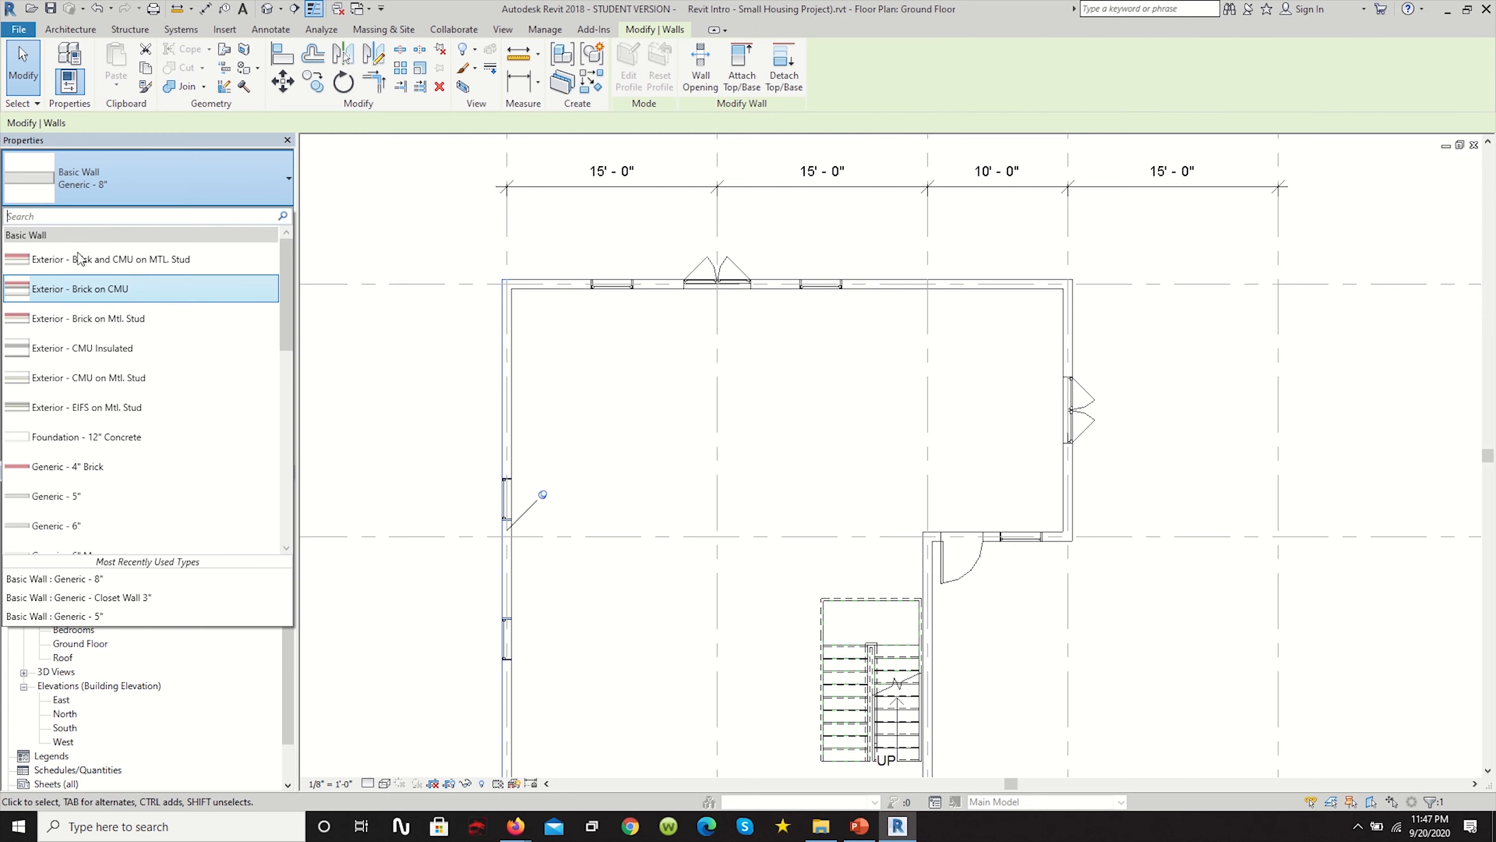
pyautogui.scroll(-2, 136, 354)
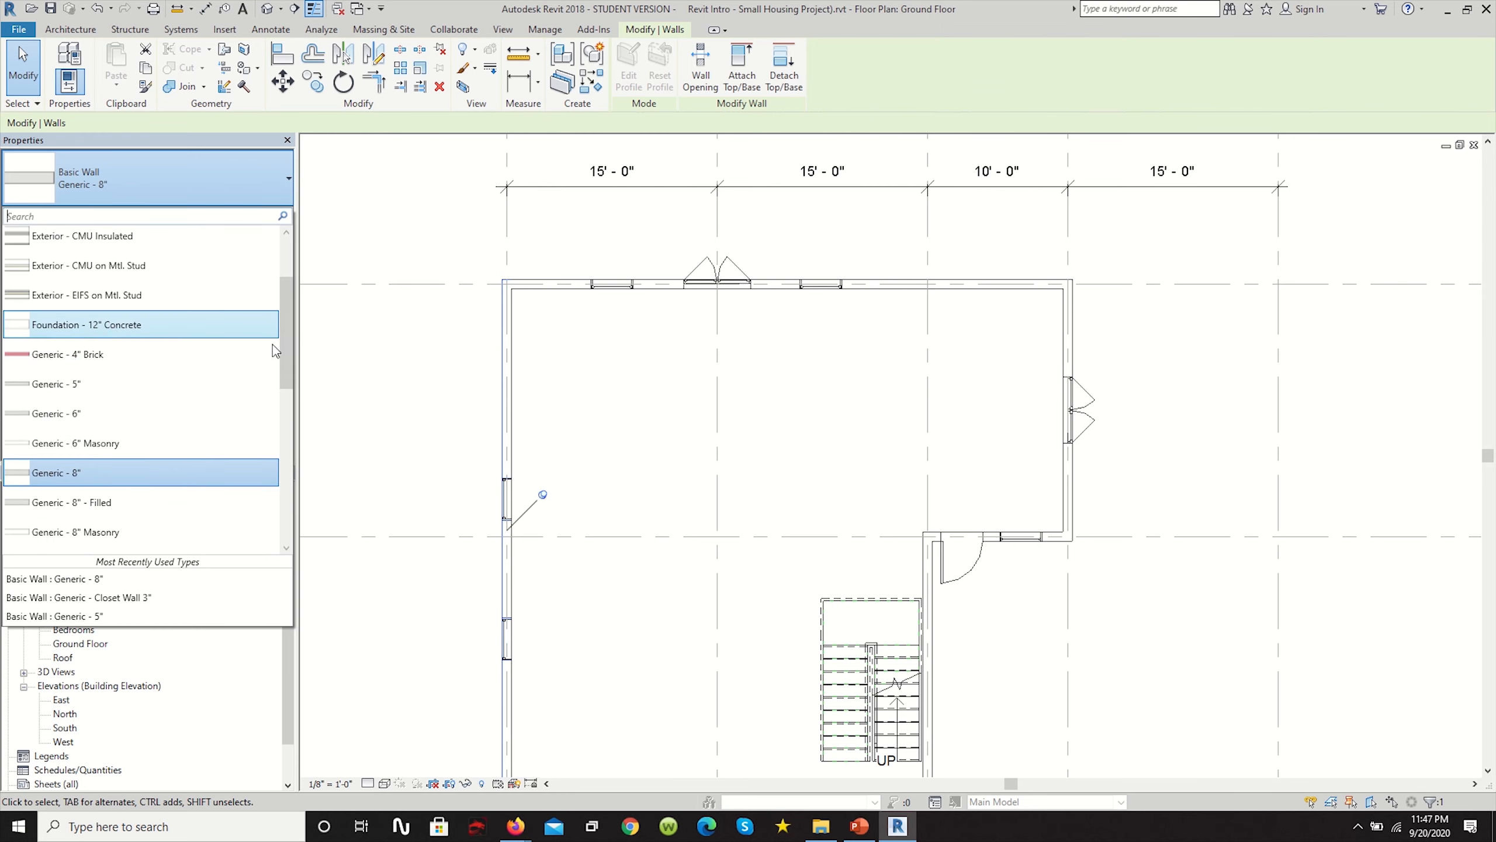
pyautogui.scroll(-2, 163, 405)
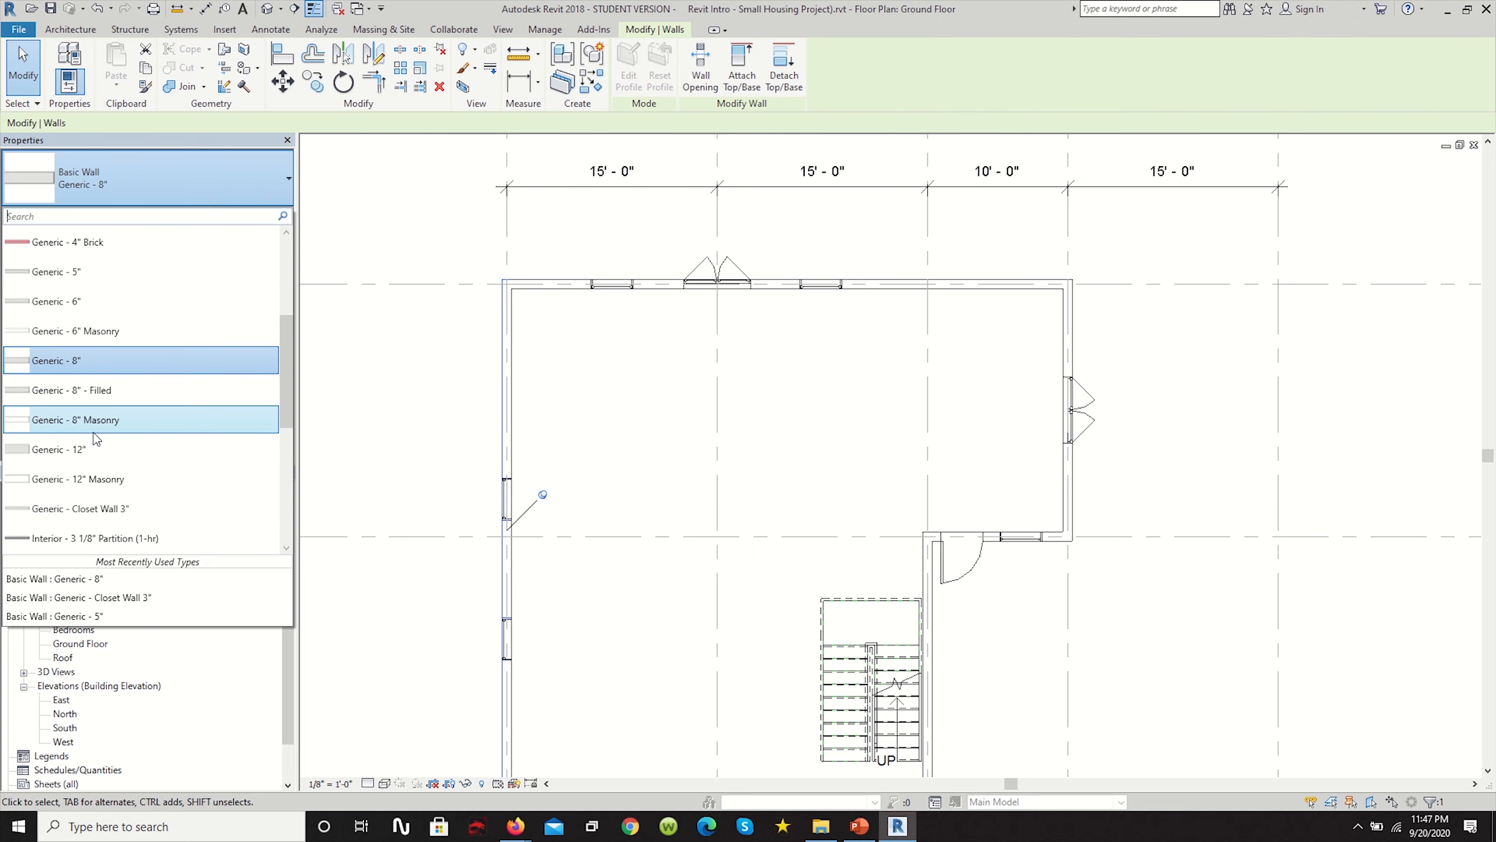
pyautogui.scroll(3, 213, 374)
pyautogui.click(368, 191)
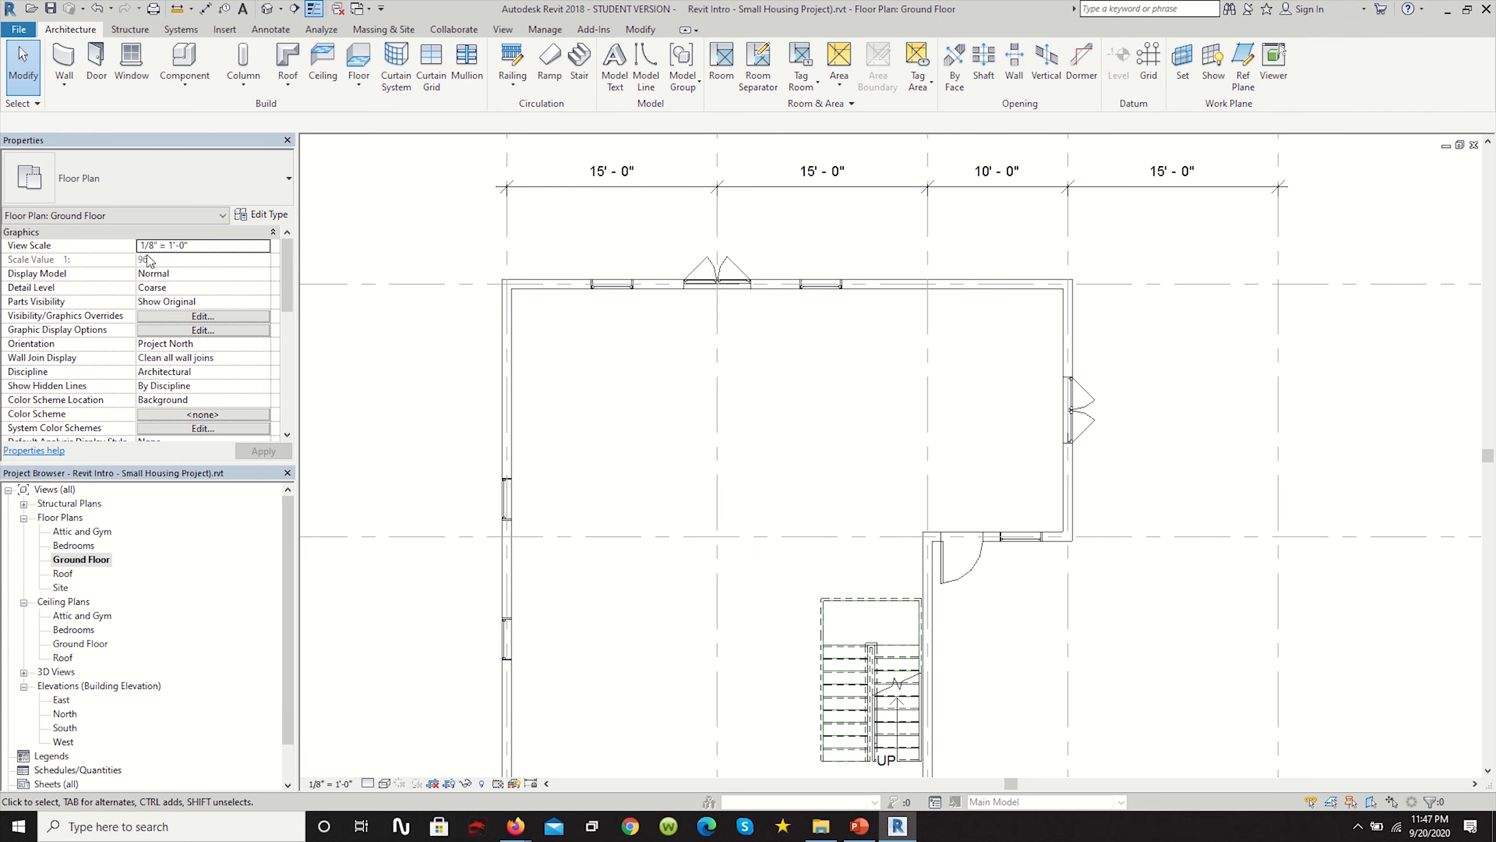
# Duplicate the left exterior wall's Generic - 8" type under the name Exterior Wall.
pyautogui.click(508, 348)
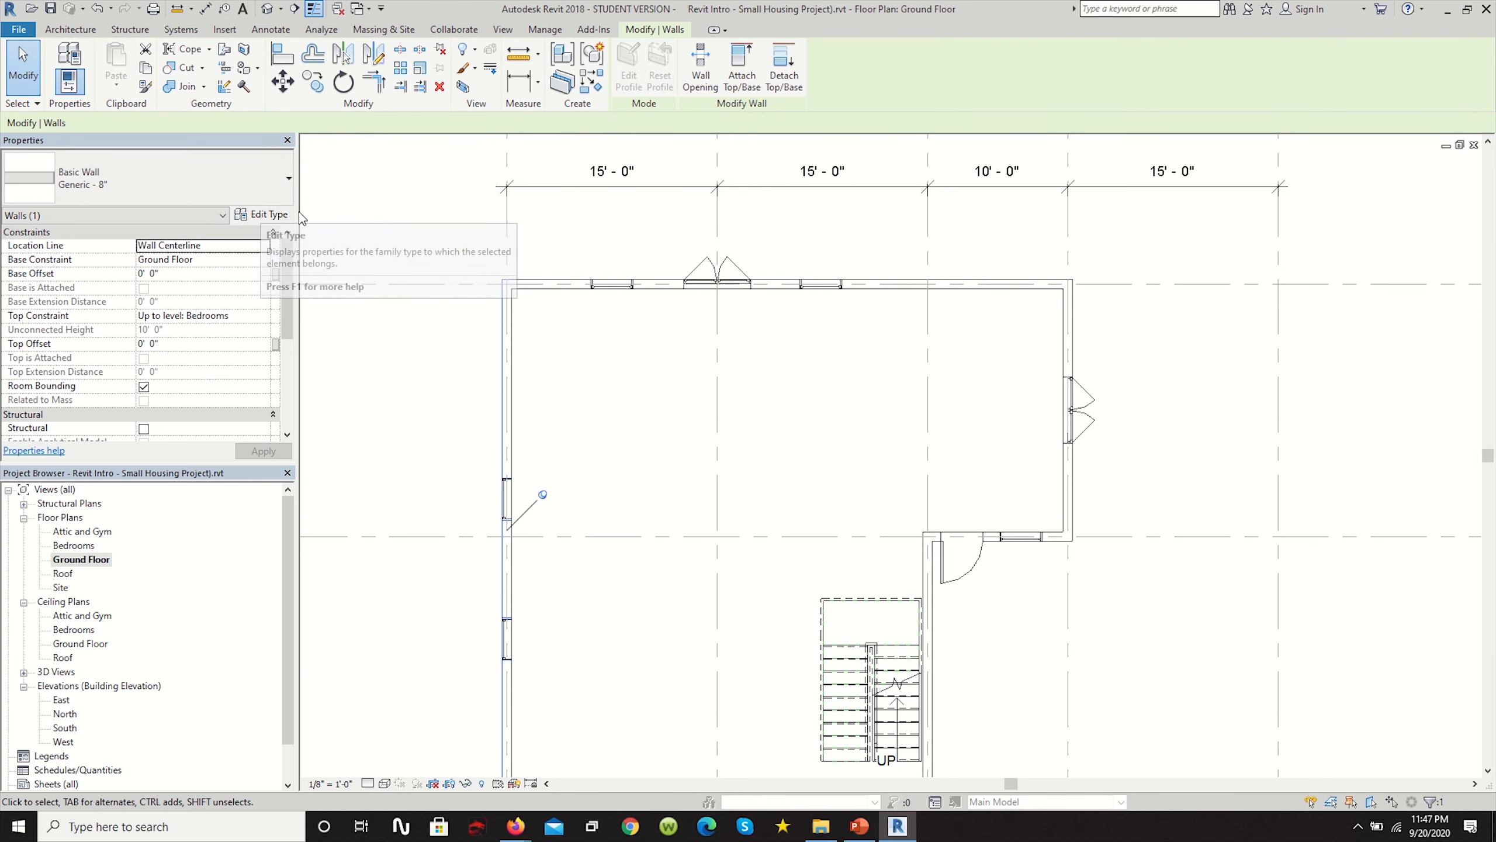
pyautogui.click(263, 217)
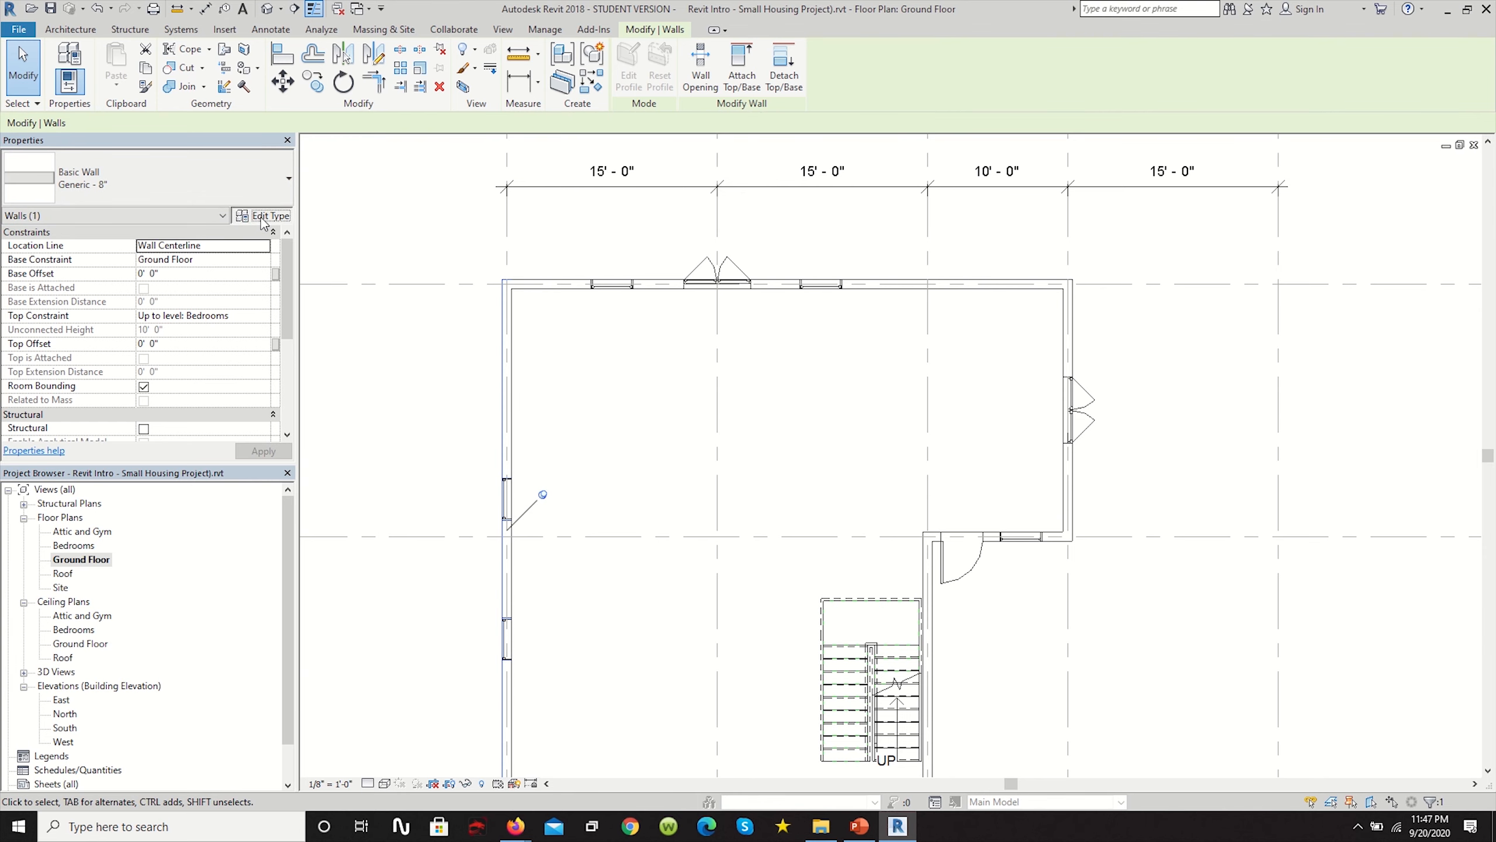
pyautogui.click(1051, 214)
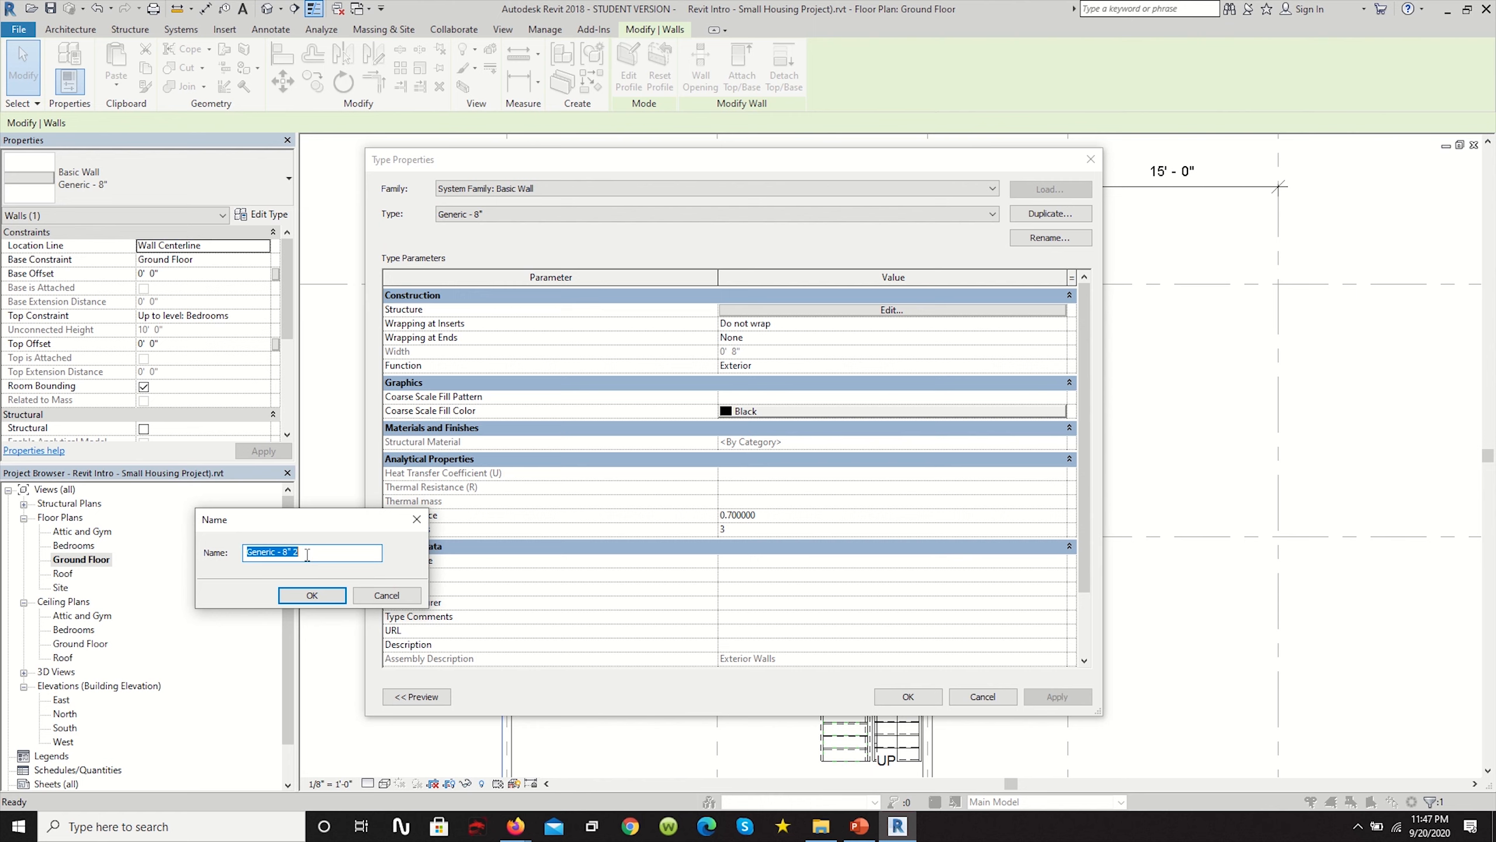
pyautogui.write('Exterior Wall')
pyautogui.click(310, 594)
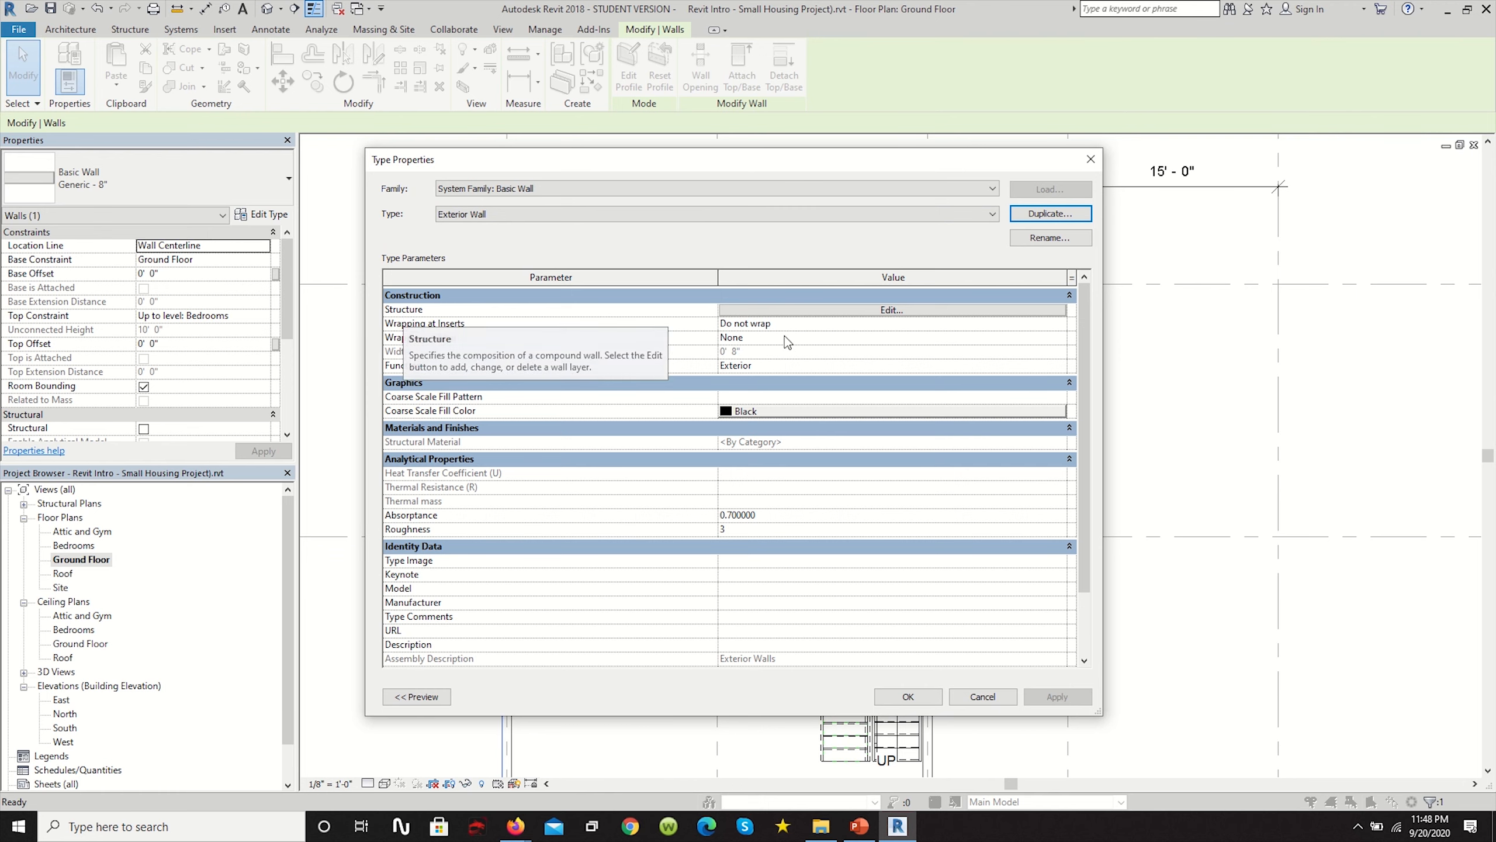
# Edit the Exterior Wall type's structure and insert three new layers above its existing 8" structure layer.
pyautogui.click(887, 310)
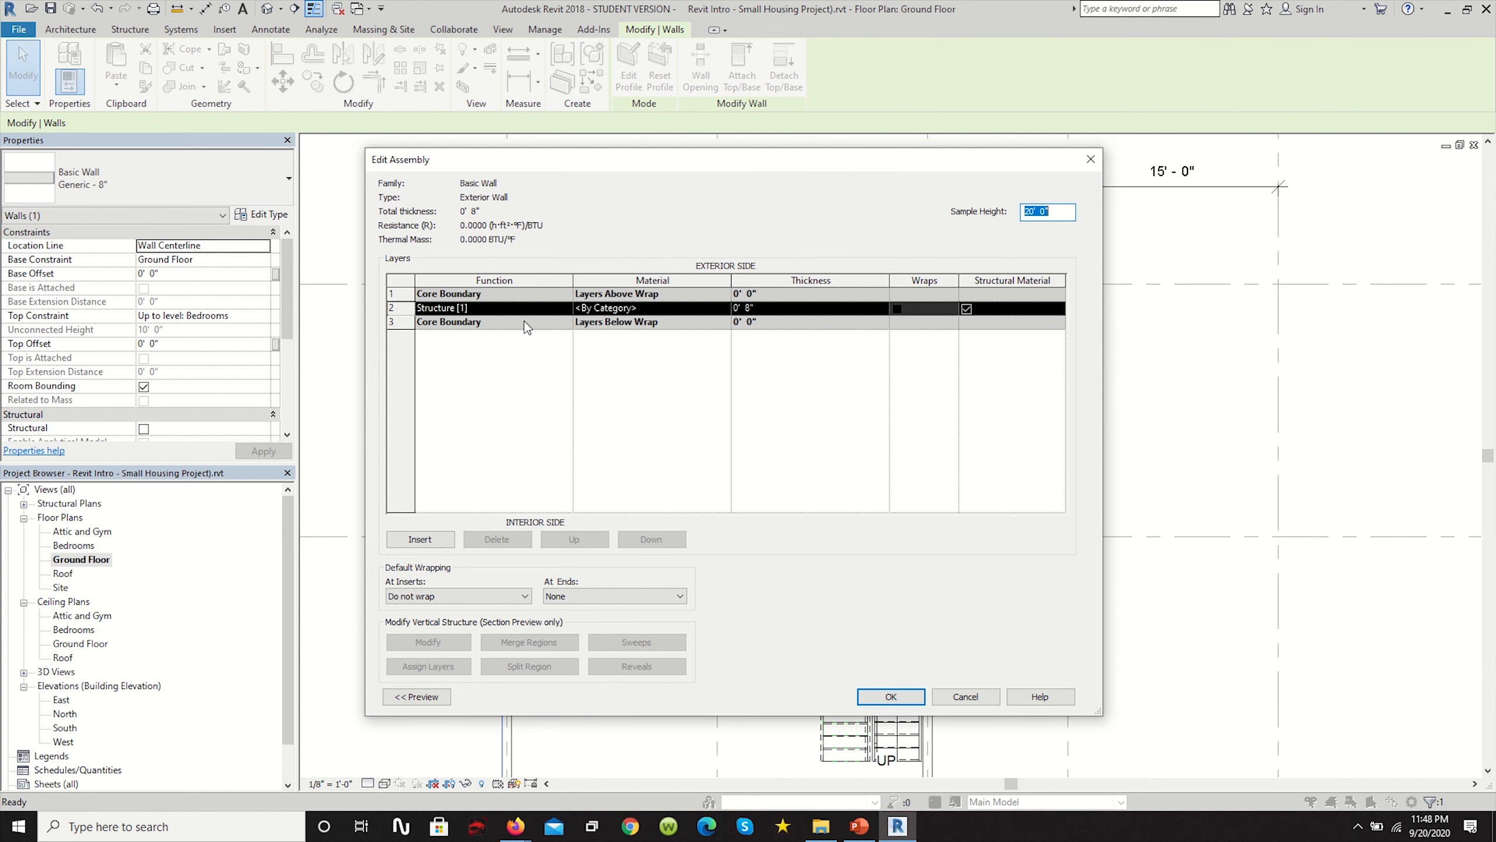
pyautogui.click(420, 540)
pyautogui.click(420, 539)
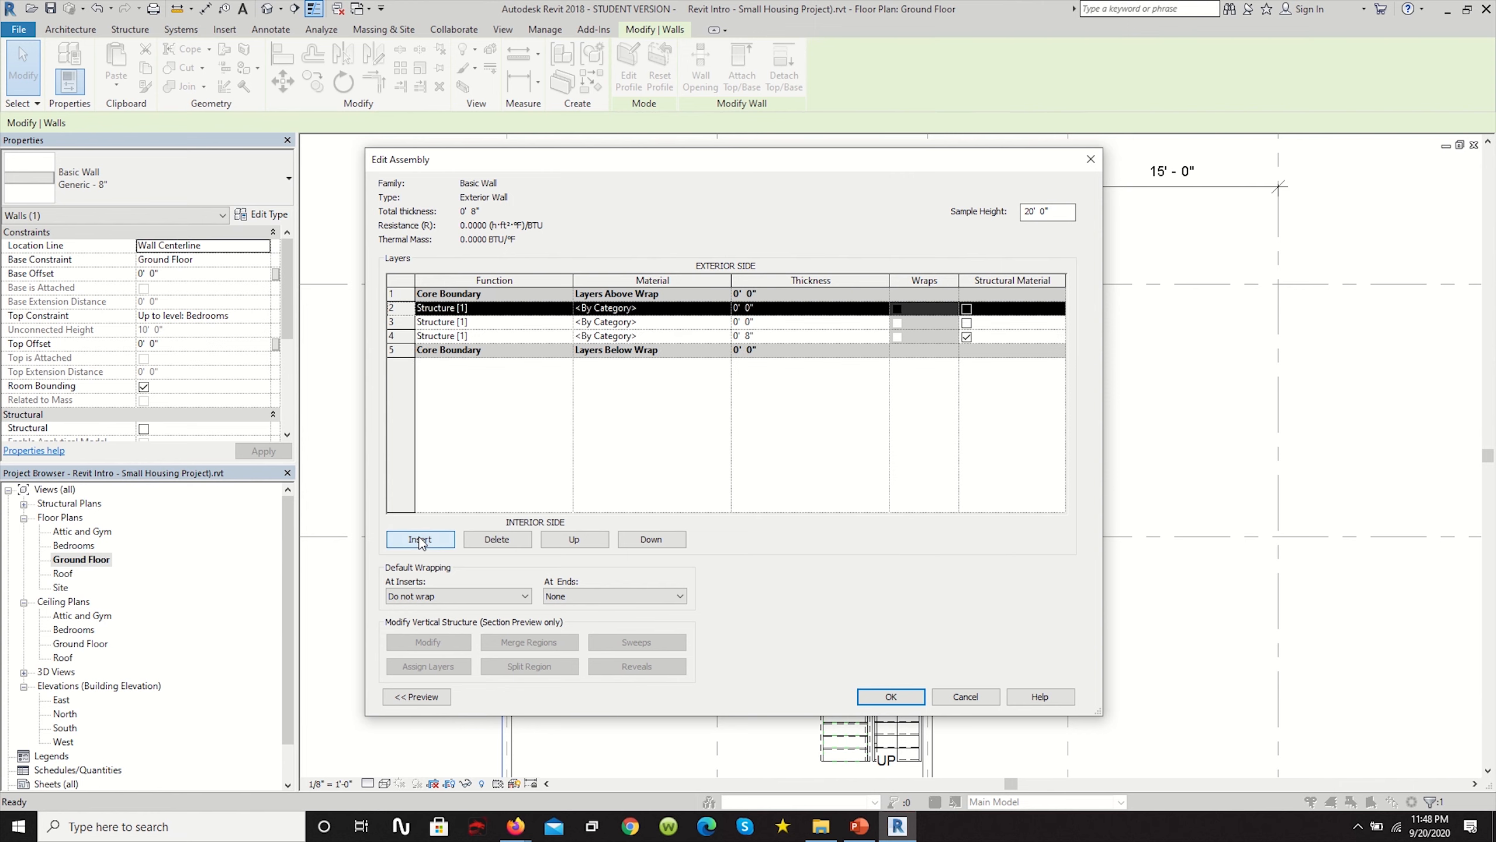
pyautogui.click(420, 540)
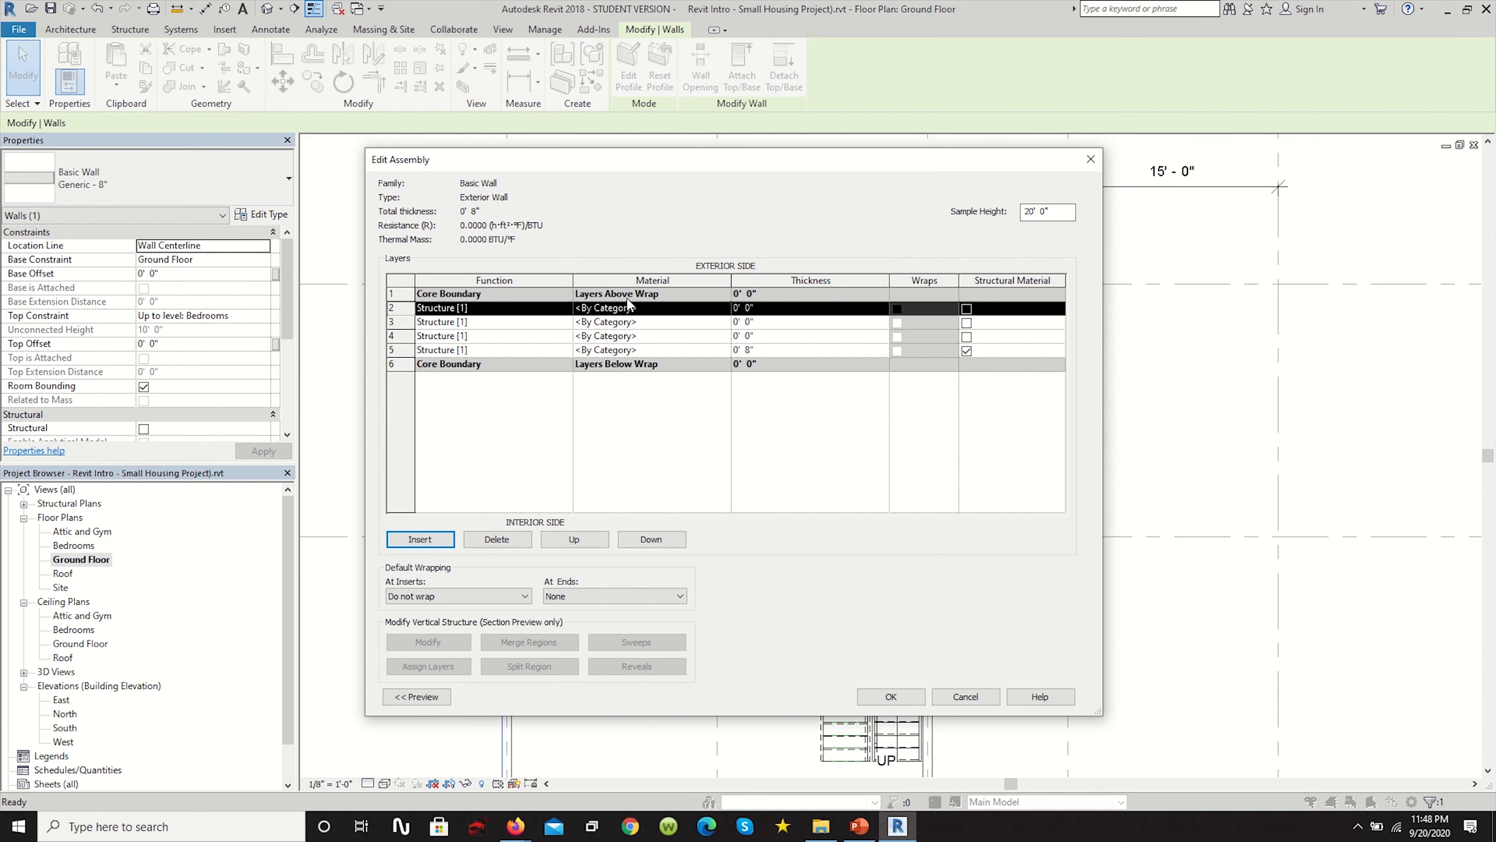
# Set the function of the outermost inserted layer, row 2, to Finish 1 [4].
pyautogui.doubleClick(747, 307)
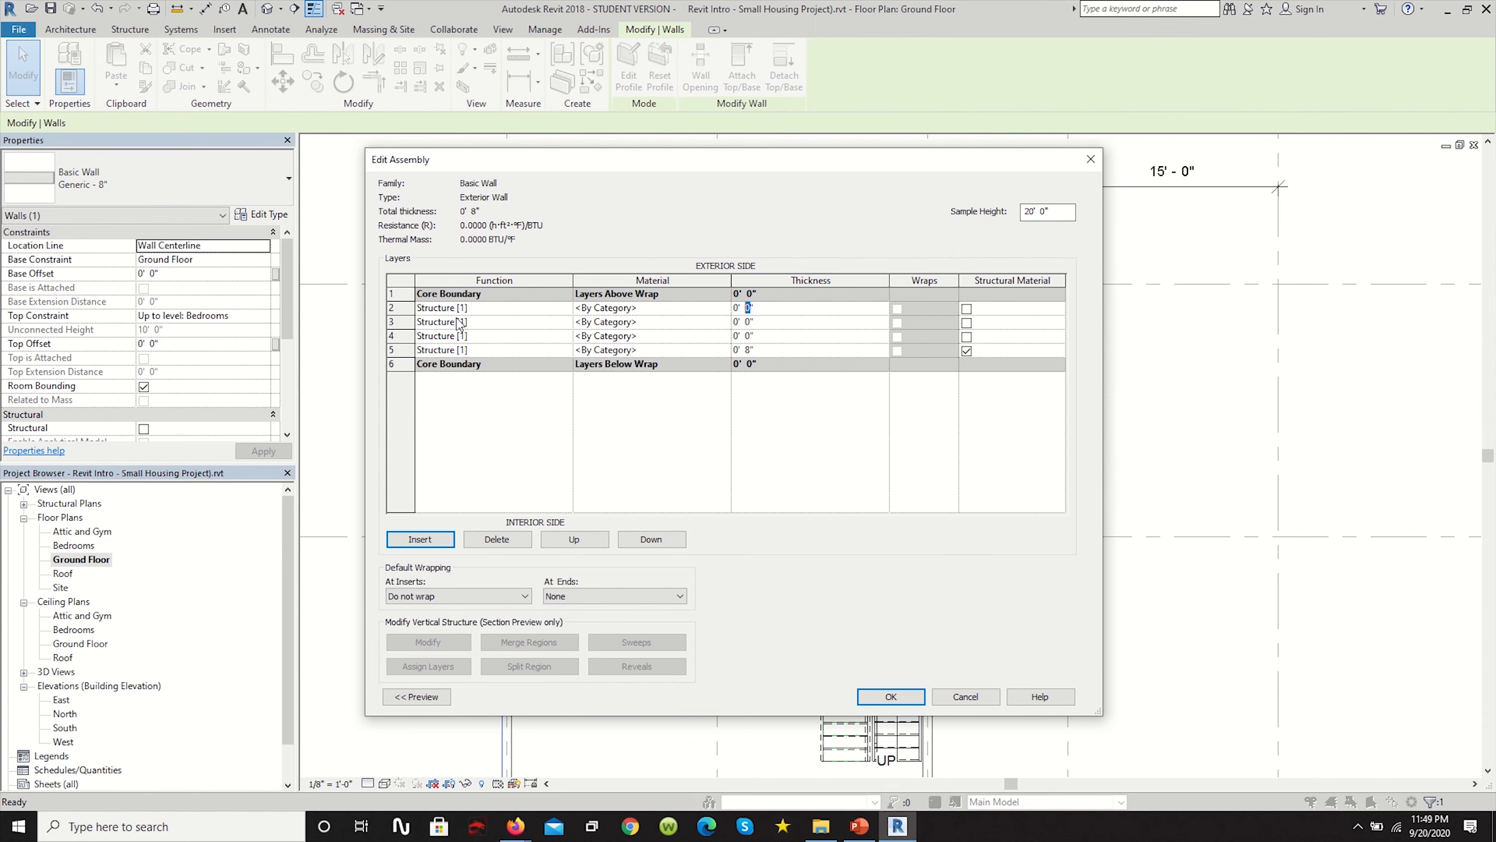
pyautogui.click(566, 323)
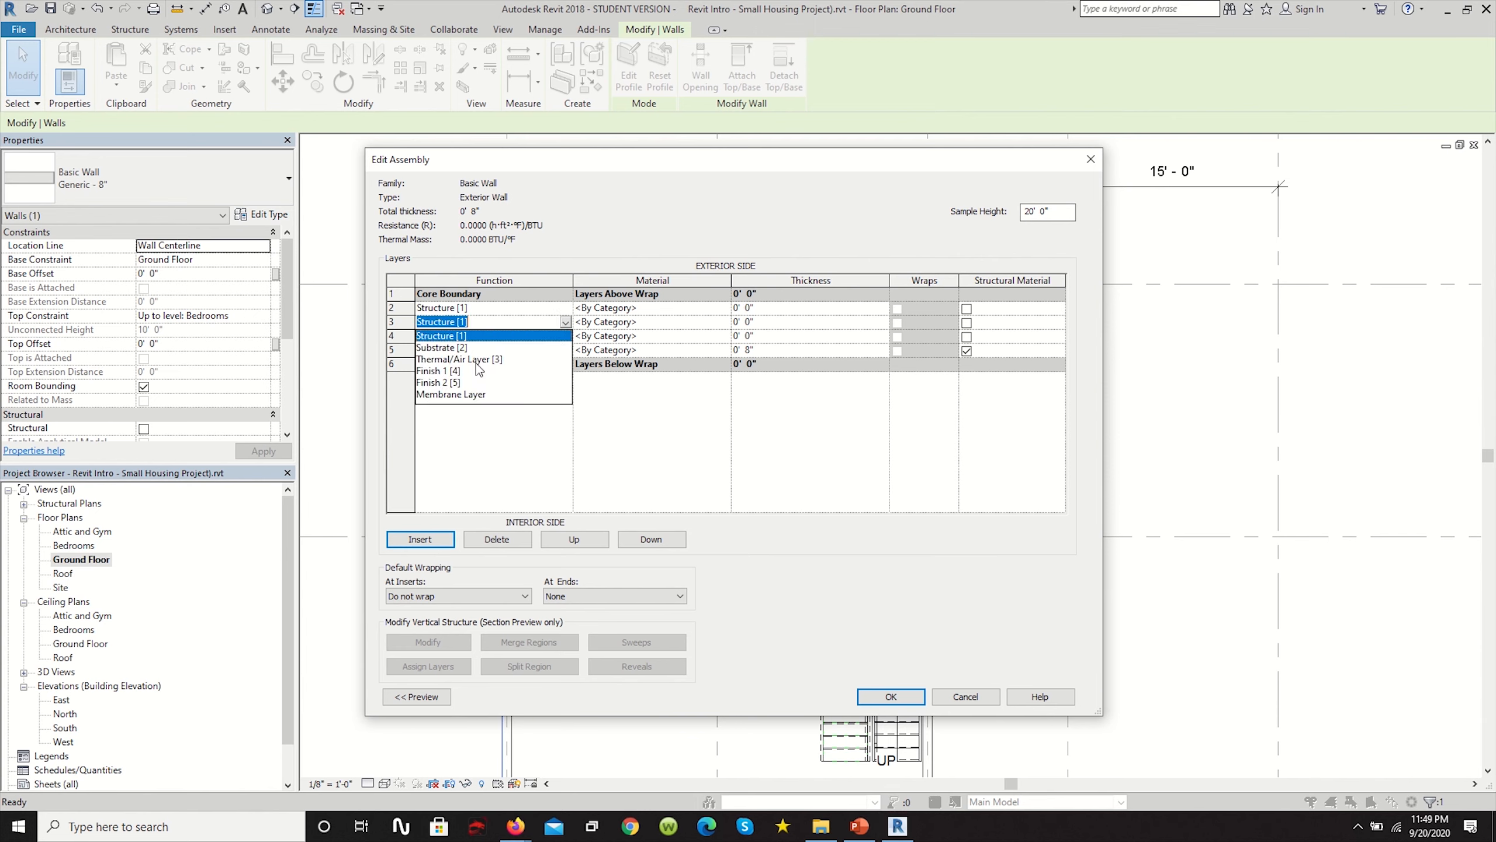
pyautogui.click(462, 306)
pyautogui.click(567, 304)
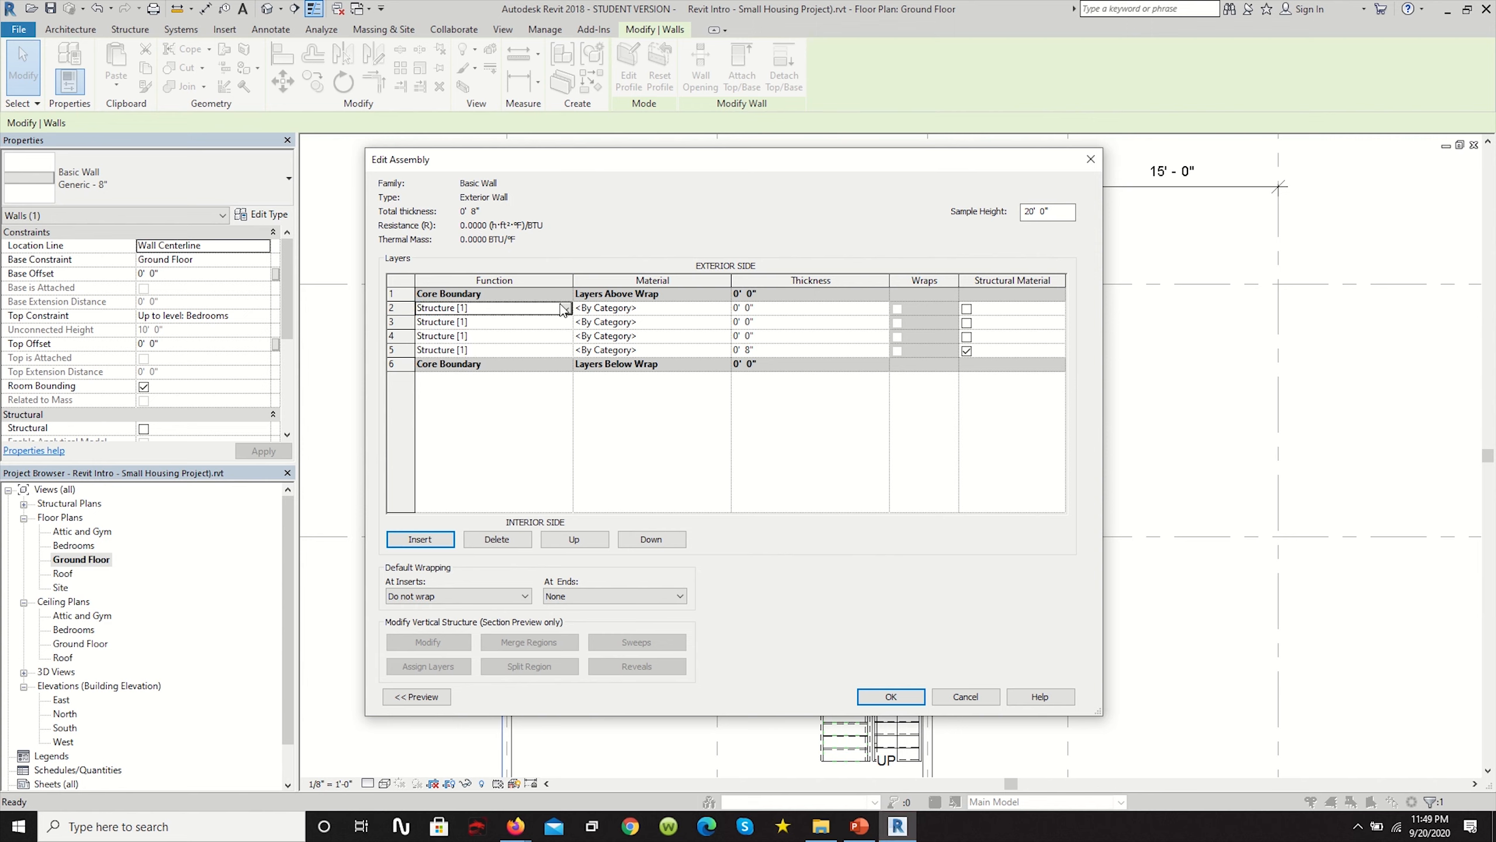
pyautogui.click(567, 306)
pyautogui.click(446, 356)
# Set the function of the 8" layer in row 5 to Finish 2 [5].
pyautogui.click(526, 337)
pyautogui.click(560, 351)
pyautogui.click(565, 351)
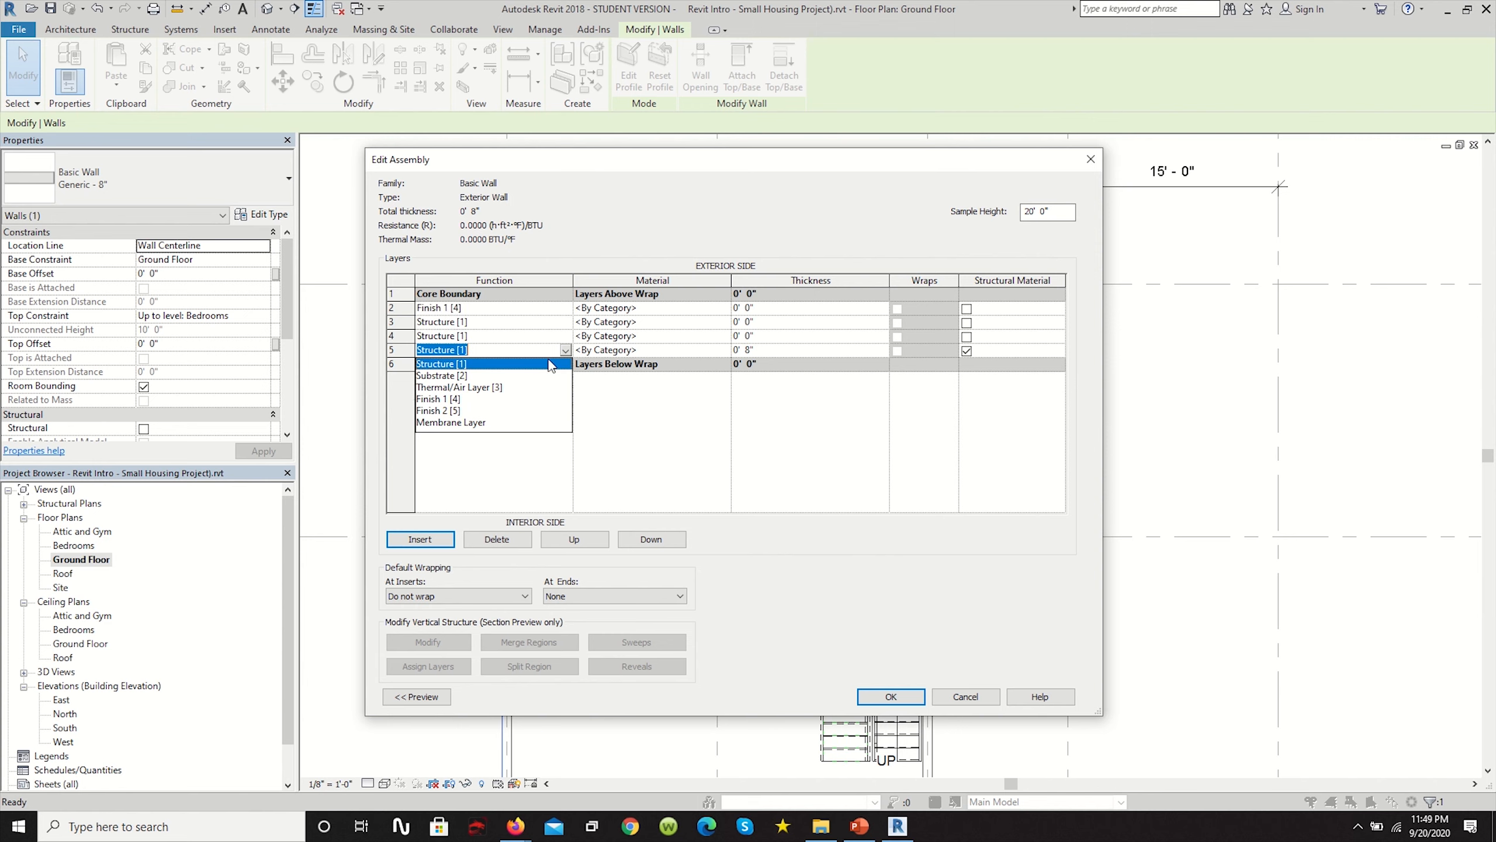
pyautogui.click(451, 414)
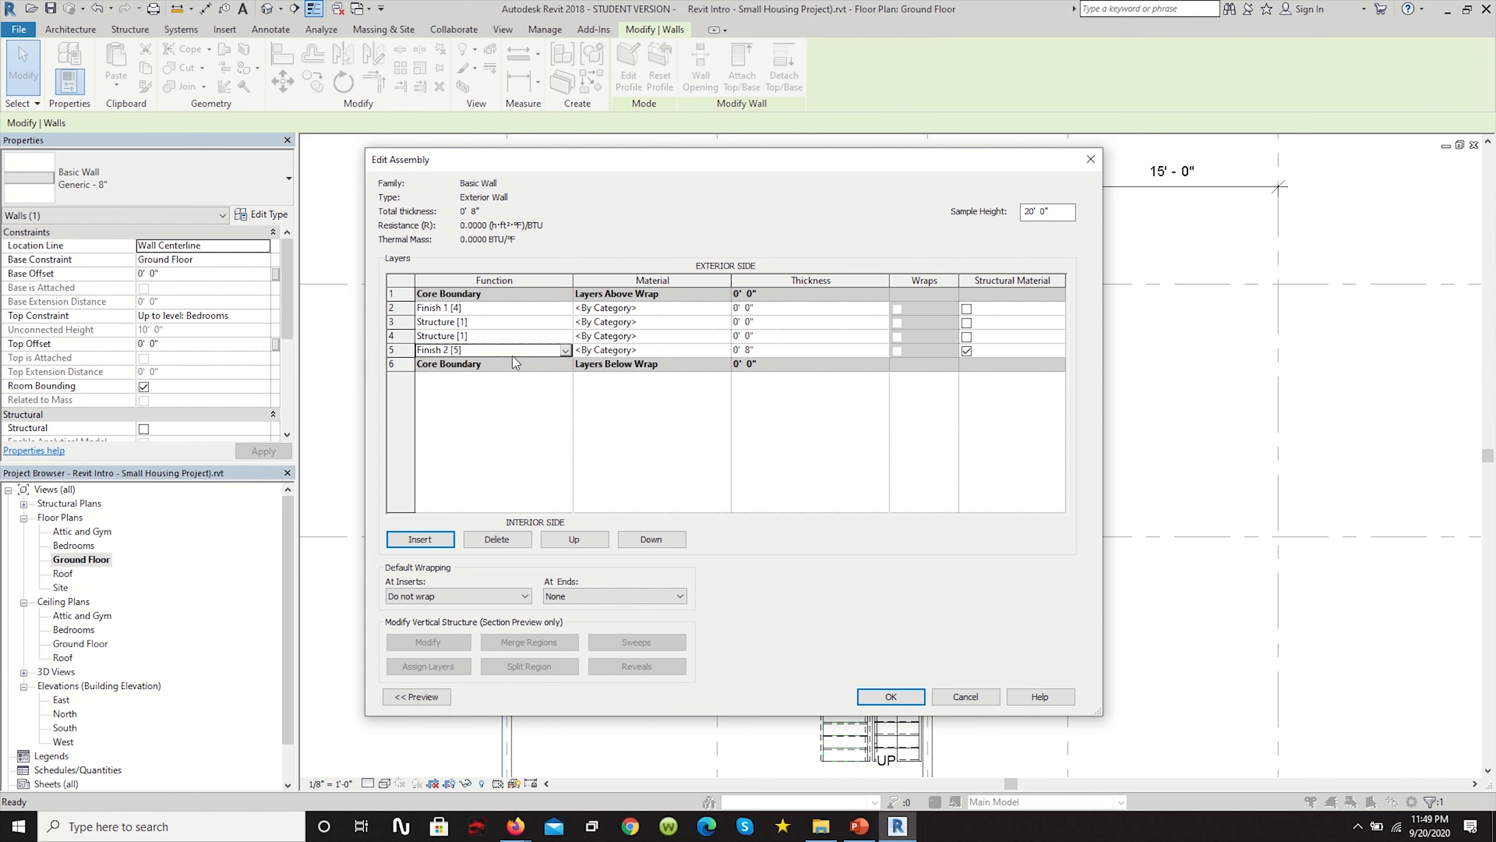
# Move the Finish 2 layer below the lower core boundary and the Finish 1 layer above the upper core boundary.
pyautogui.click(637, 542)
pyautogui.click(518, 307)
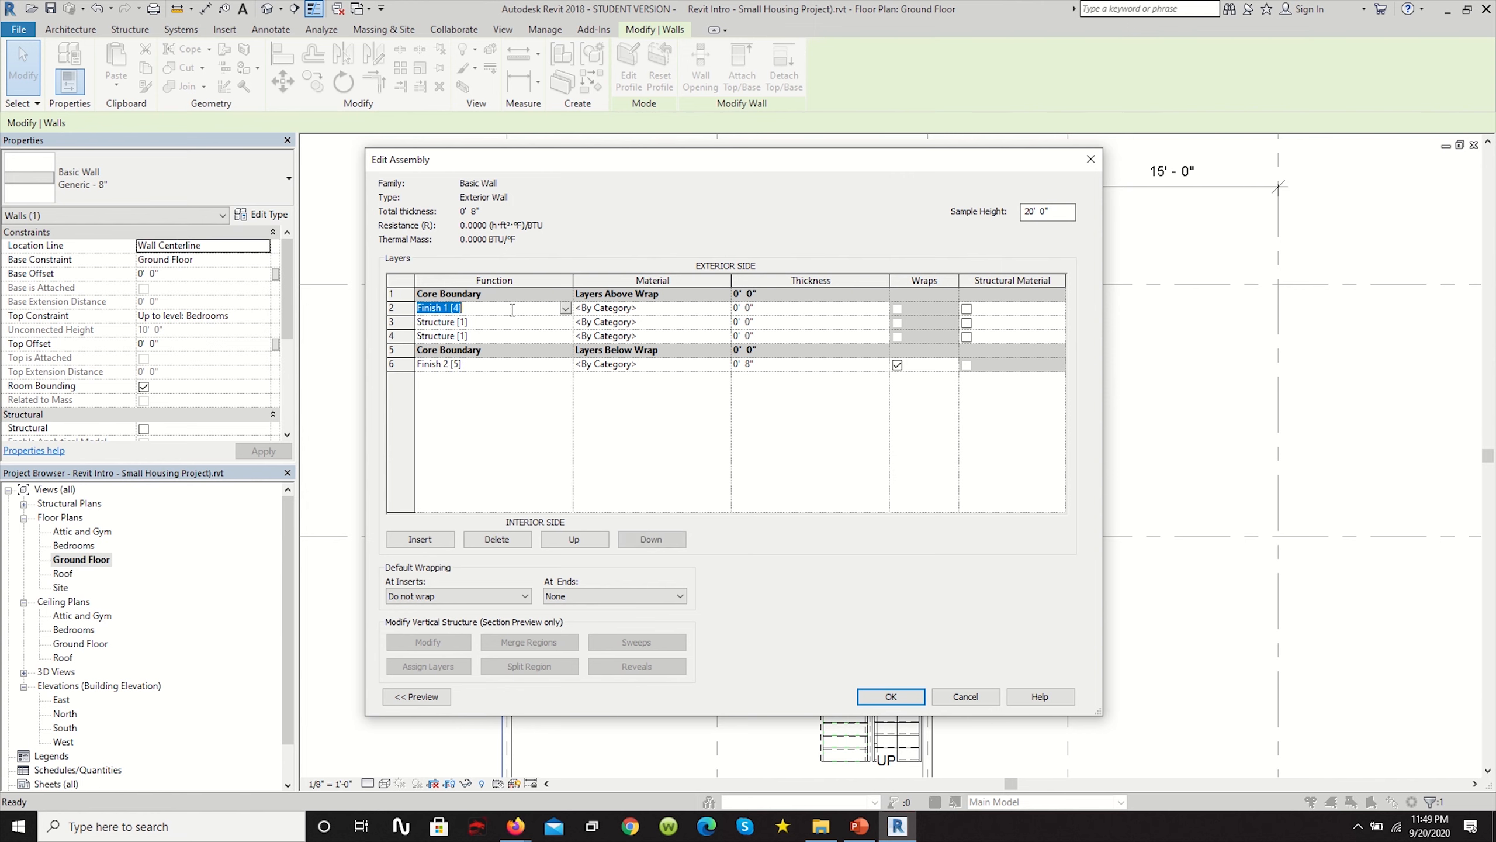
pyautogui.click(565, 541)
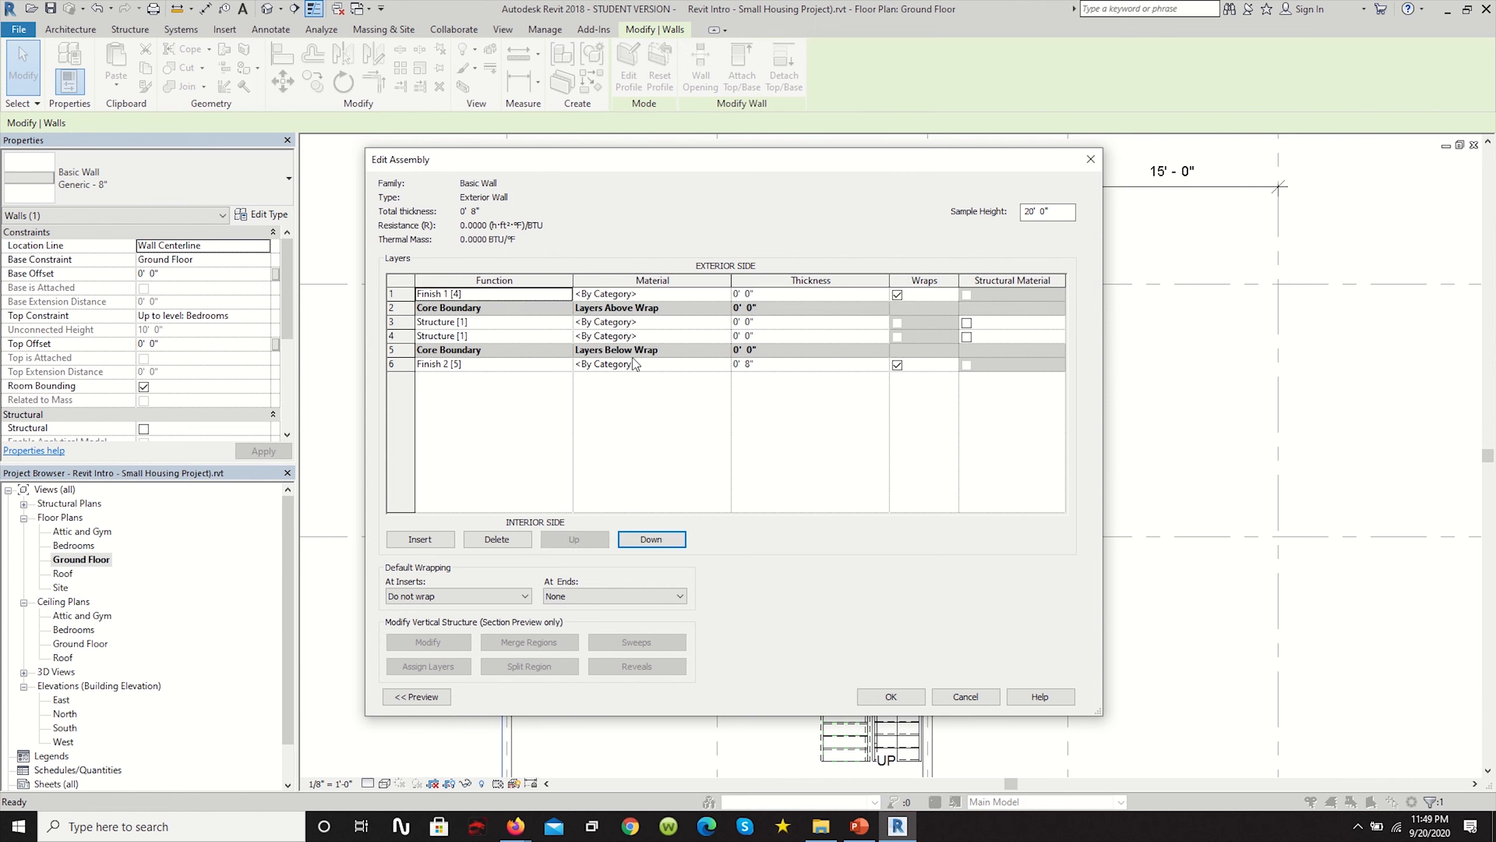
# Set the function of the row 3 layer, just inside the upper core boundary, to Thermal/Air Layer [3].
pyautogui.click(557, 324)
pyautogui.click(565, 323)
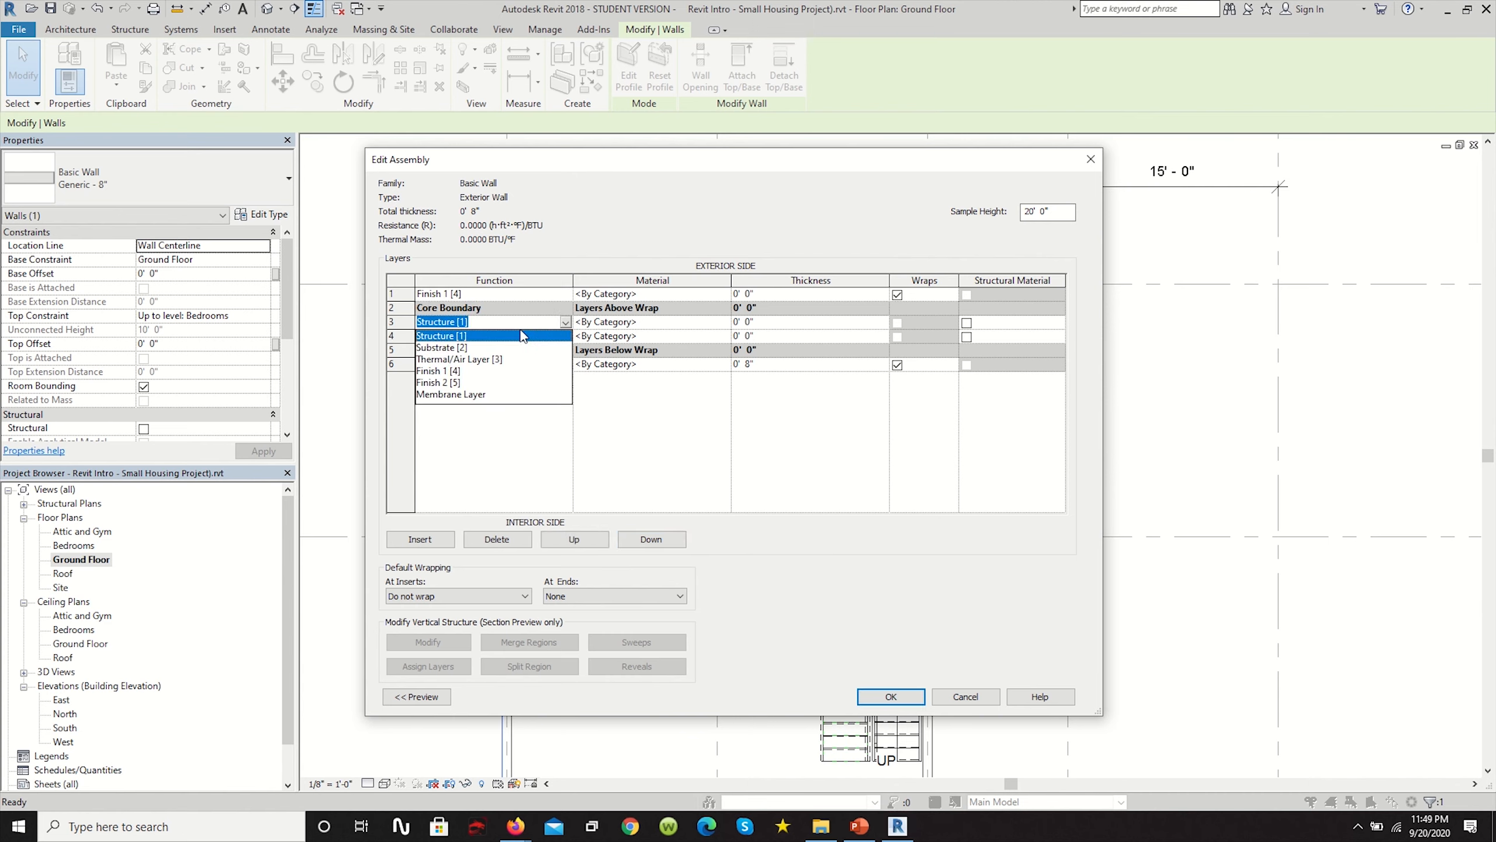
pyautogui.click(484, 360)
# Insert another Structure [1] layer at row 4, between the two layers inside the core boundaries.
pyautogui.click(565, 338)
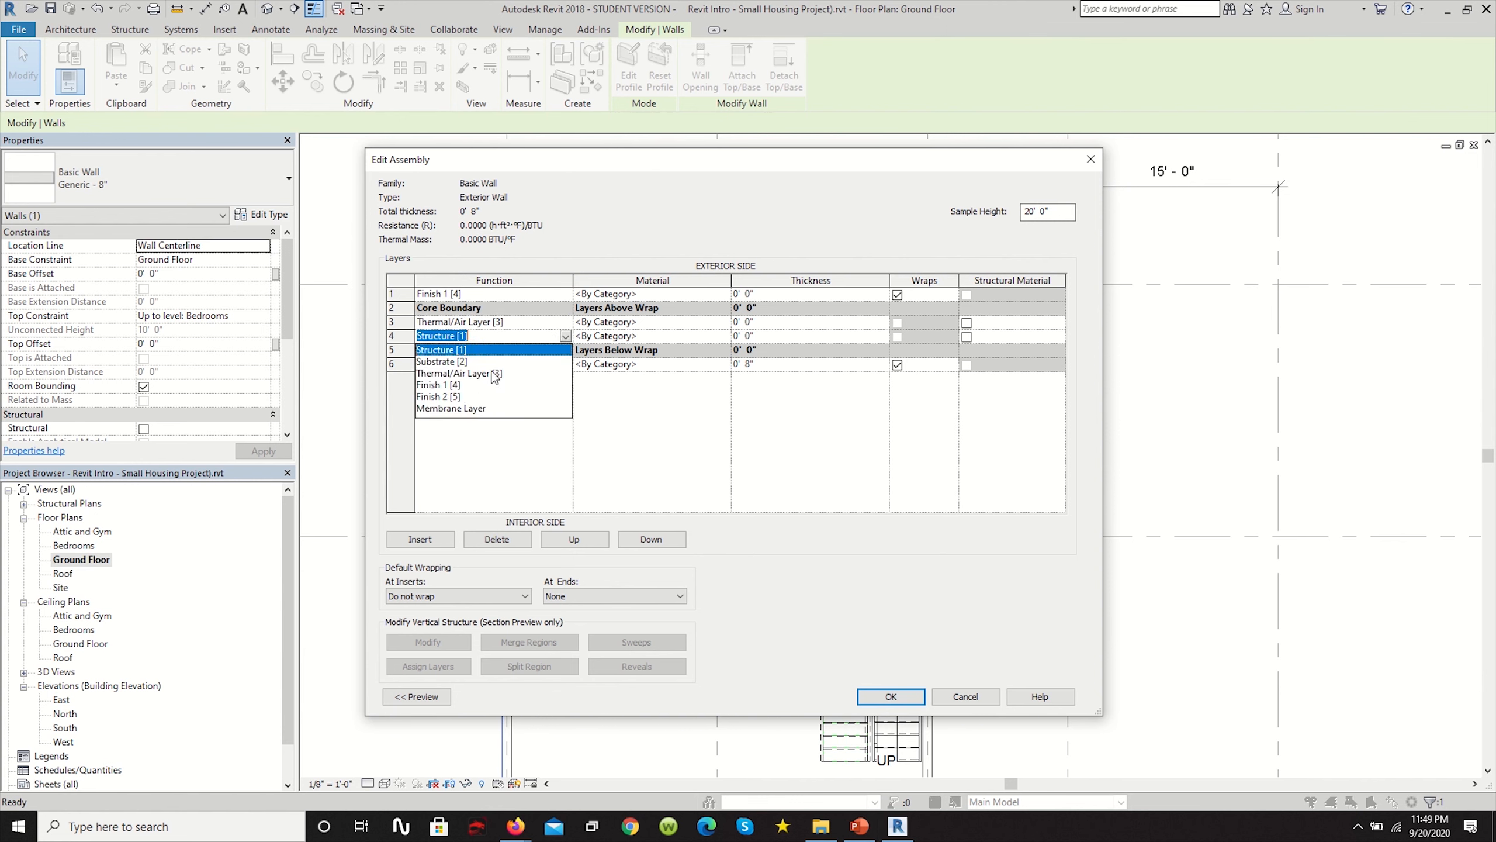
pyautogui.click(549, 321)
pyautogui.click(562, 305)
pyautogui.click(566, 338)
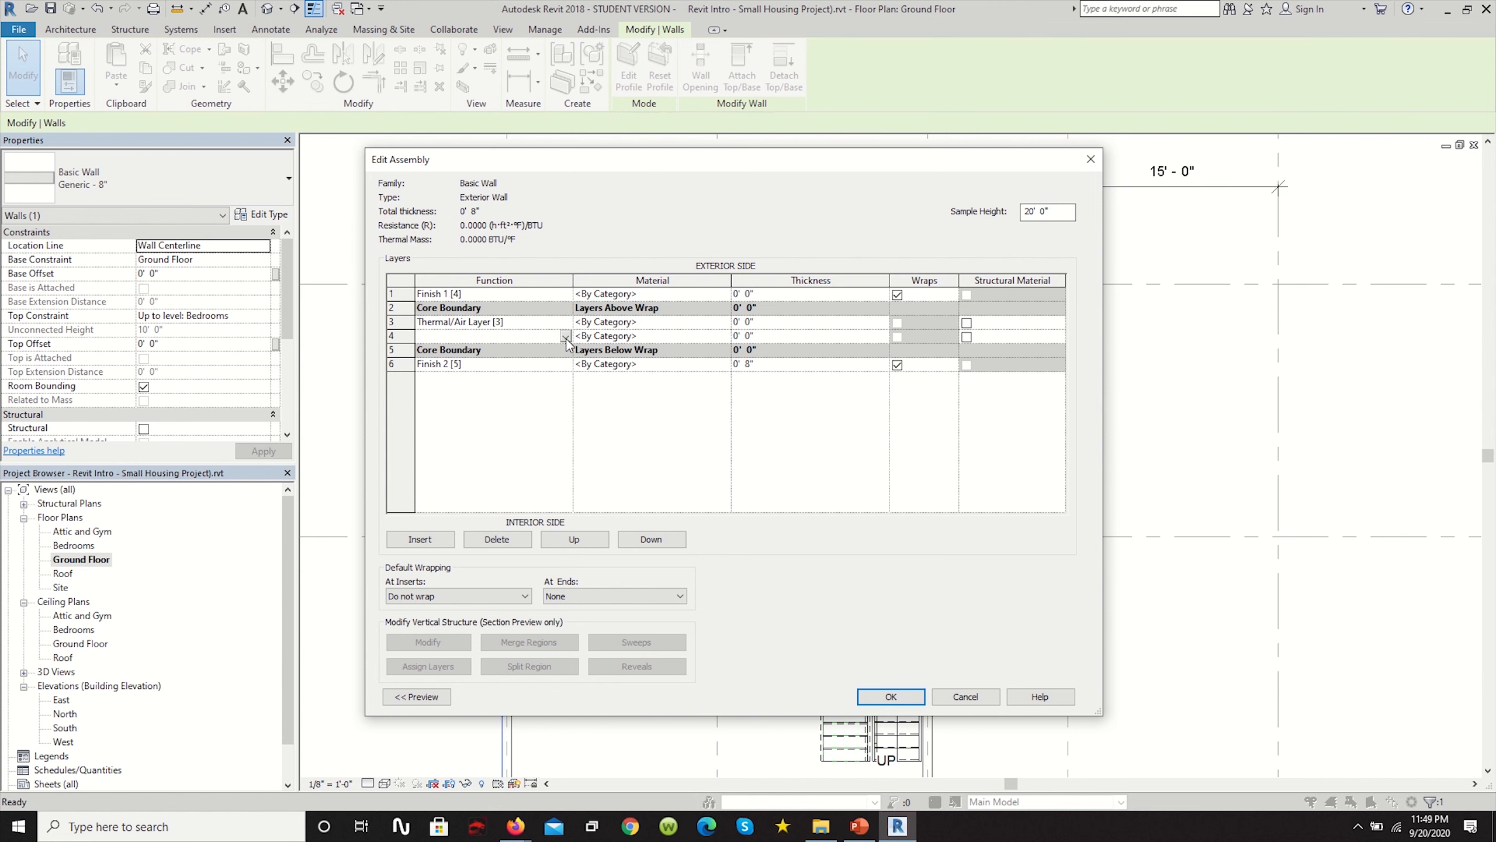
pyautogui.click(421, 539)
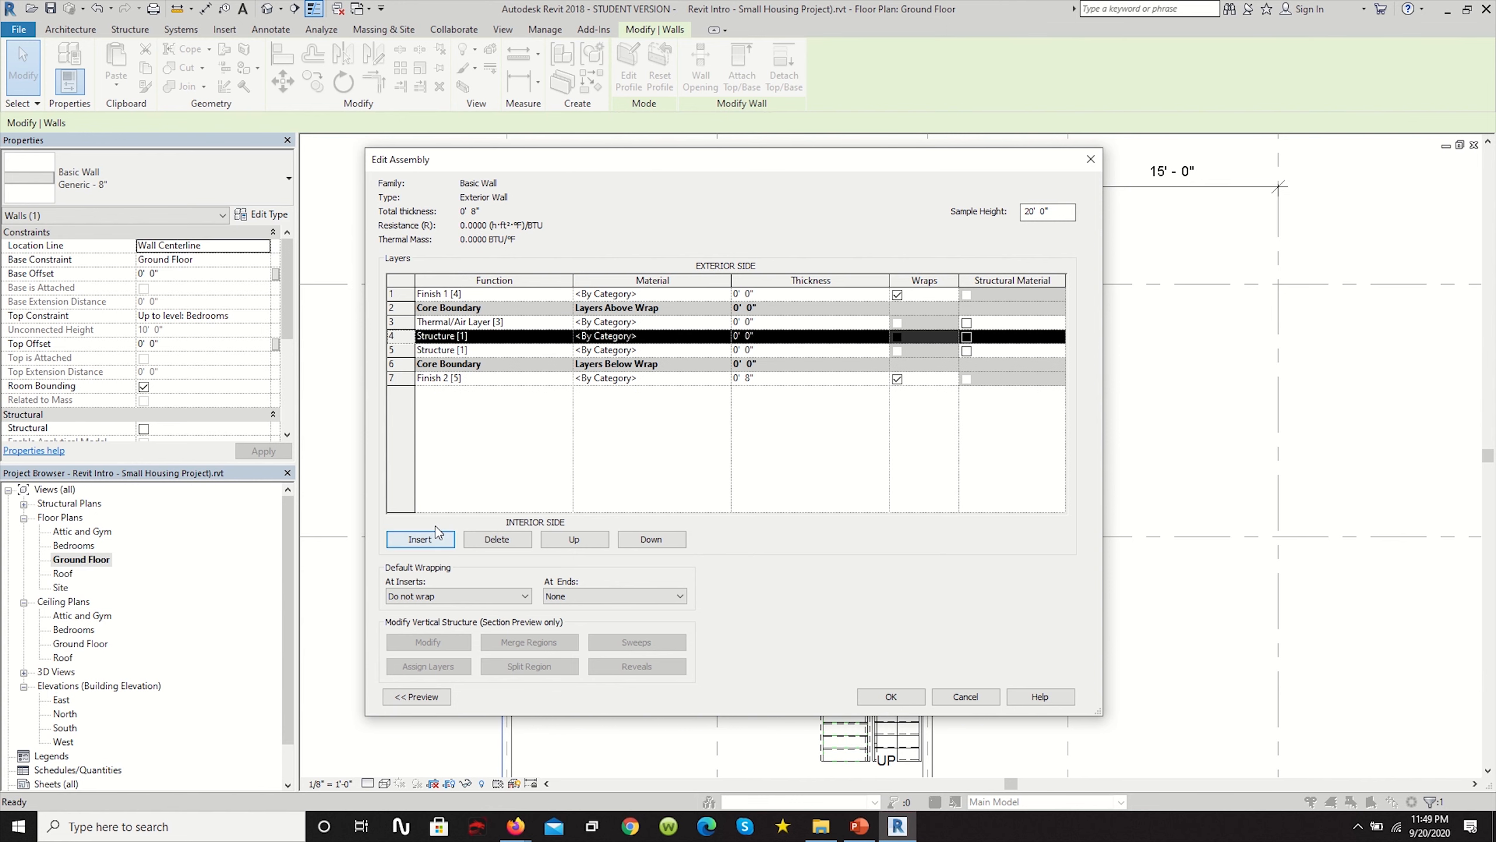
pyautogui.click(566, 336)
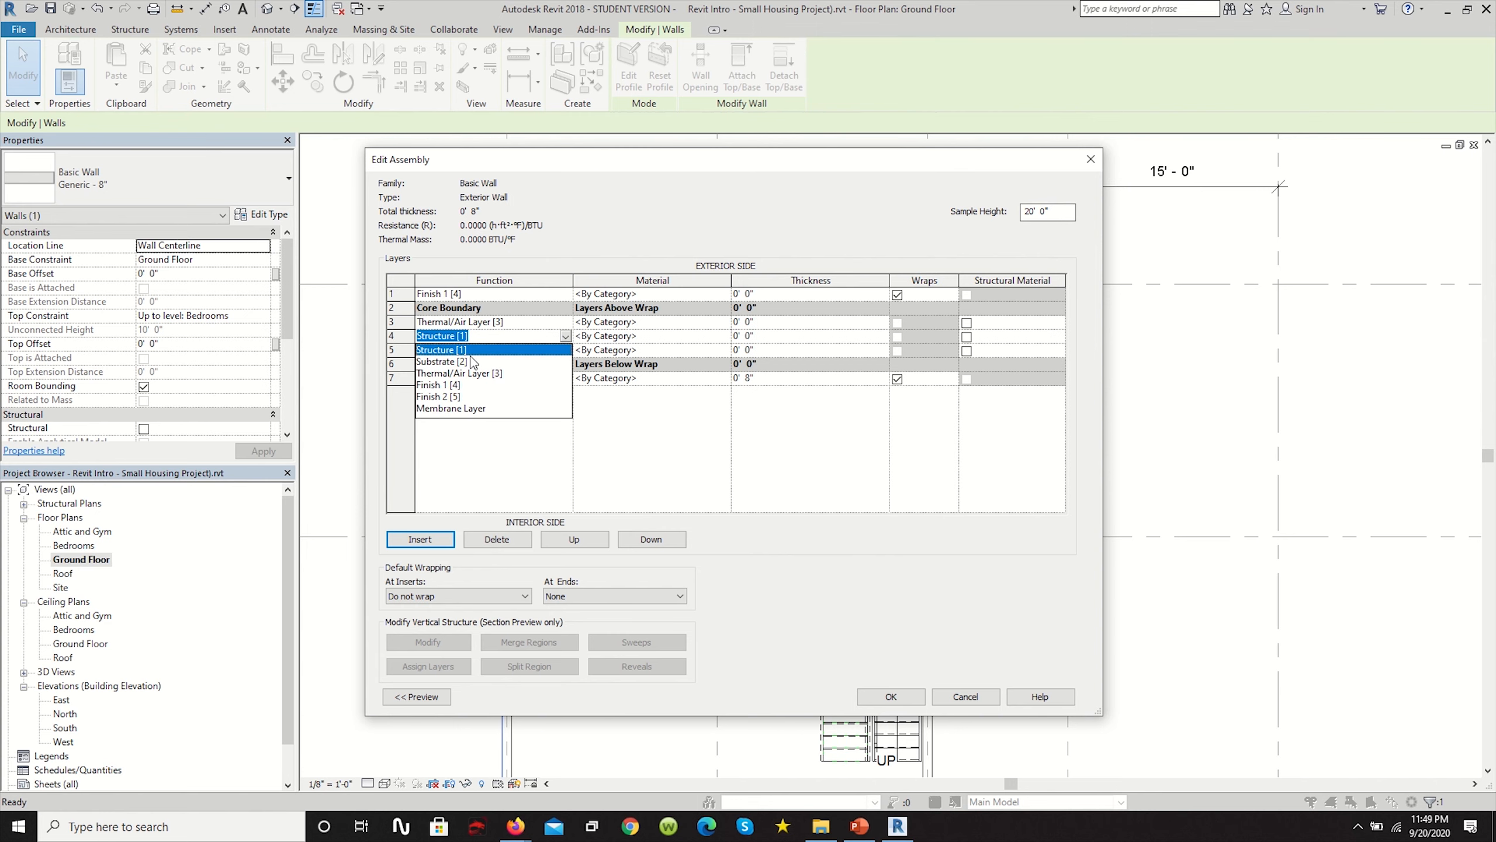
pyautogui.click(442, 349)
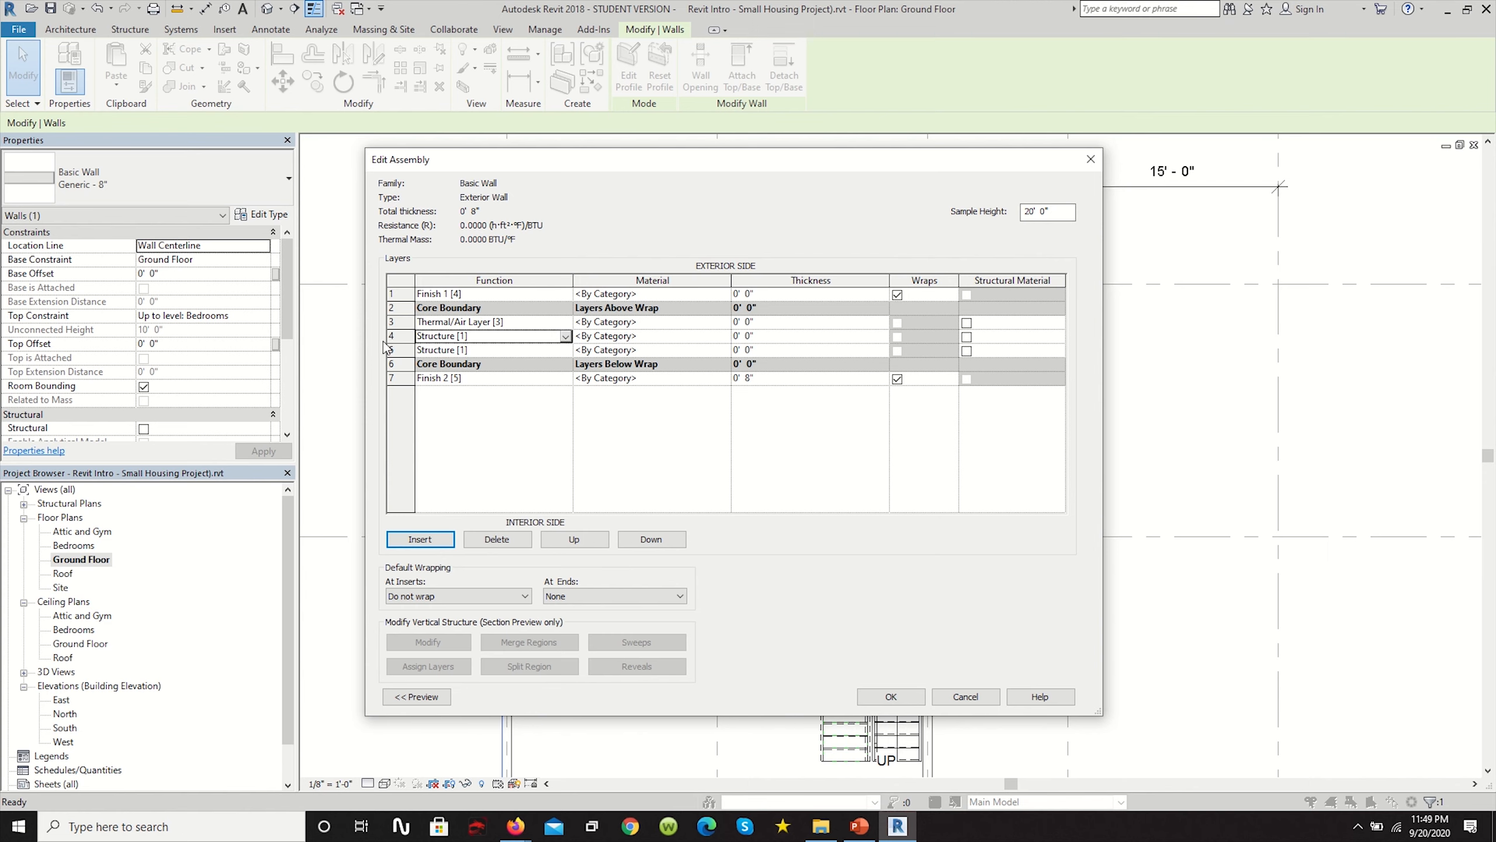
# Change the function of the row 3 layer to Finish 2 [5].
pyautogui.click(460, 321)
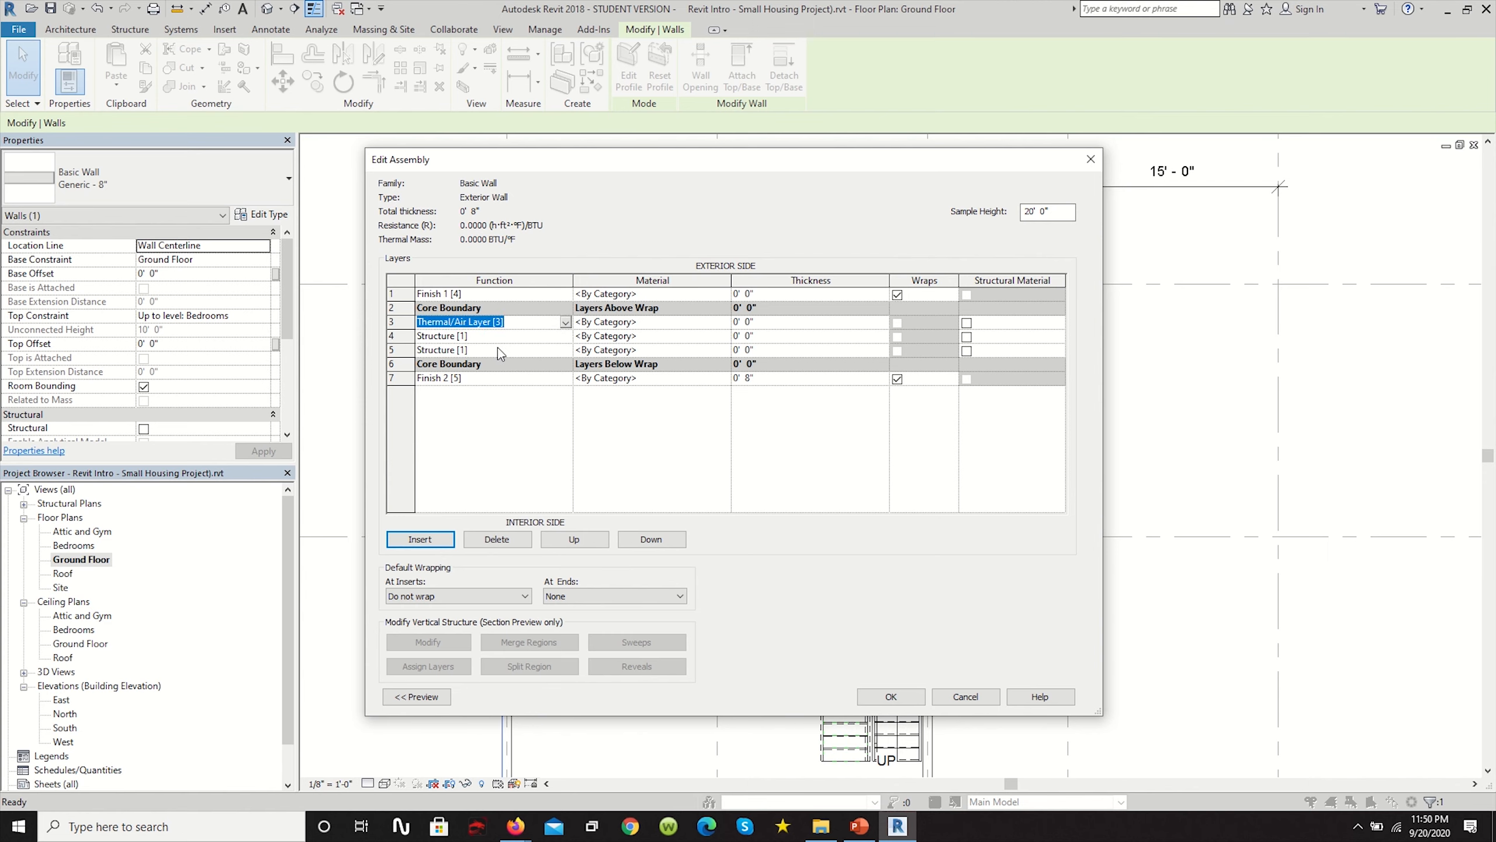
pyautogui.click(528, 349)
pyautogui.click(566, 350)
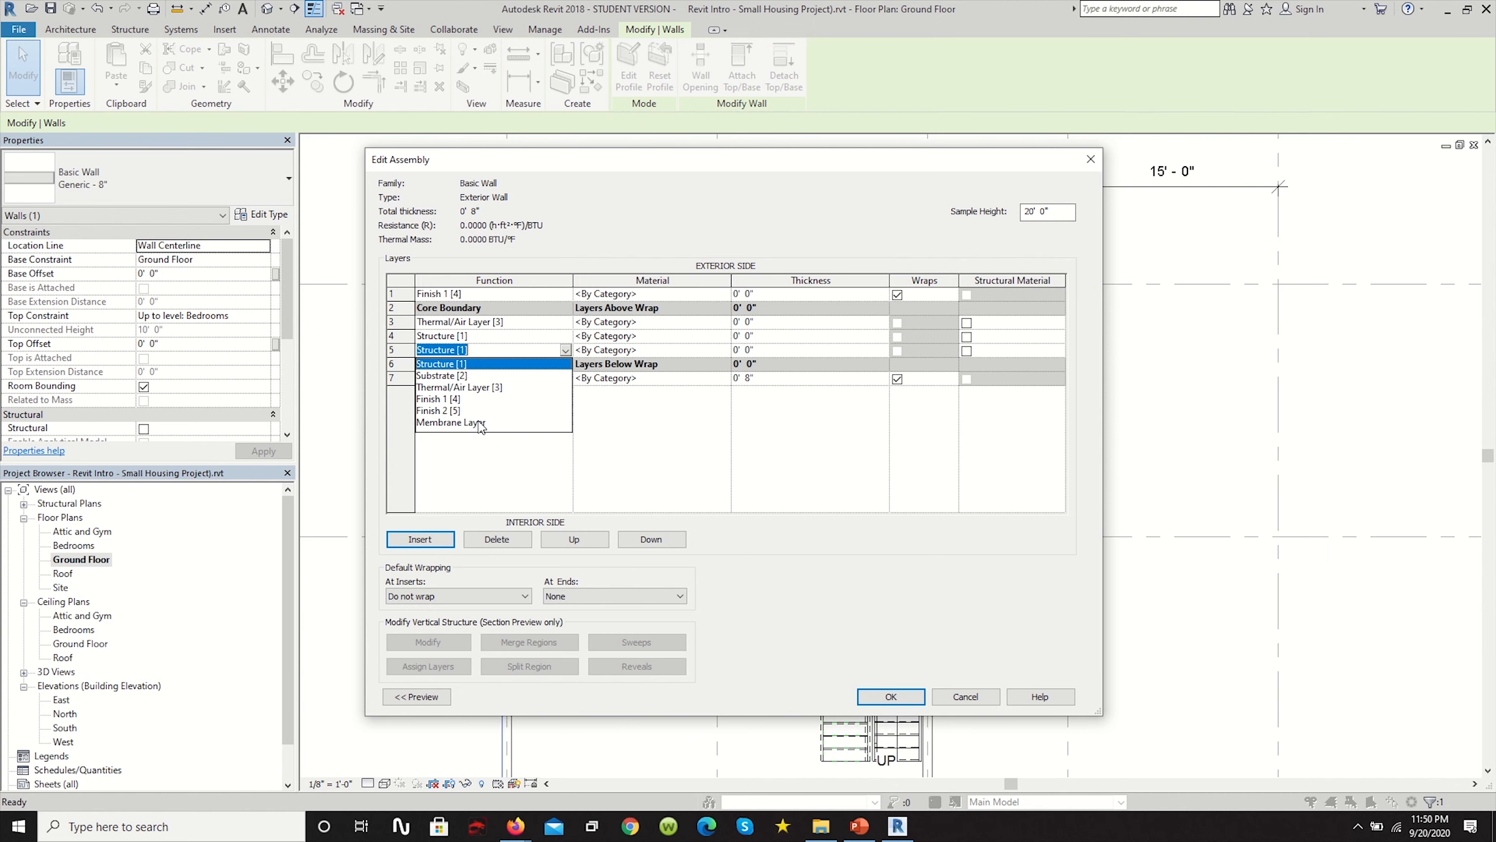
pyautogui.click(546, 323)
pyautogui.click(561, 324)
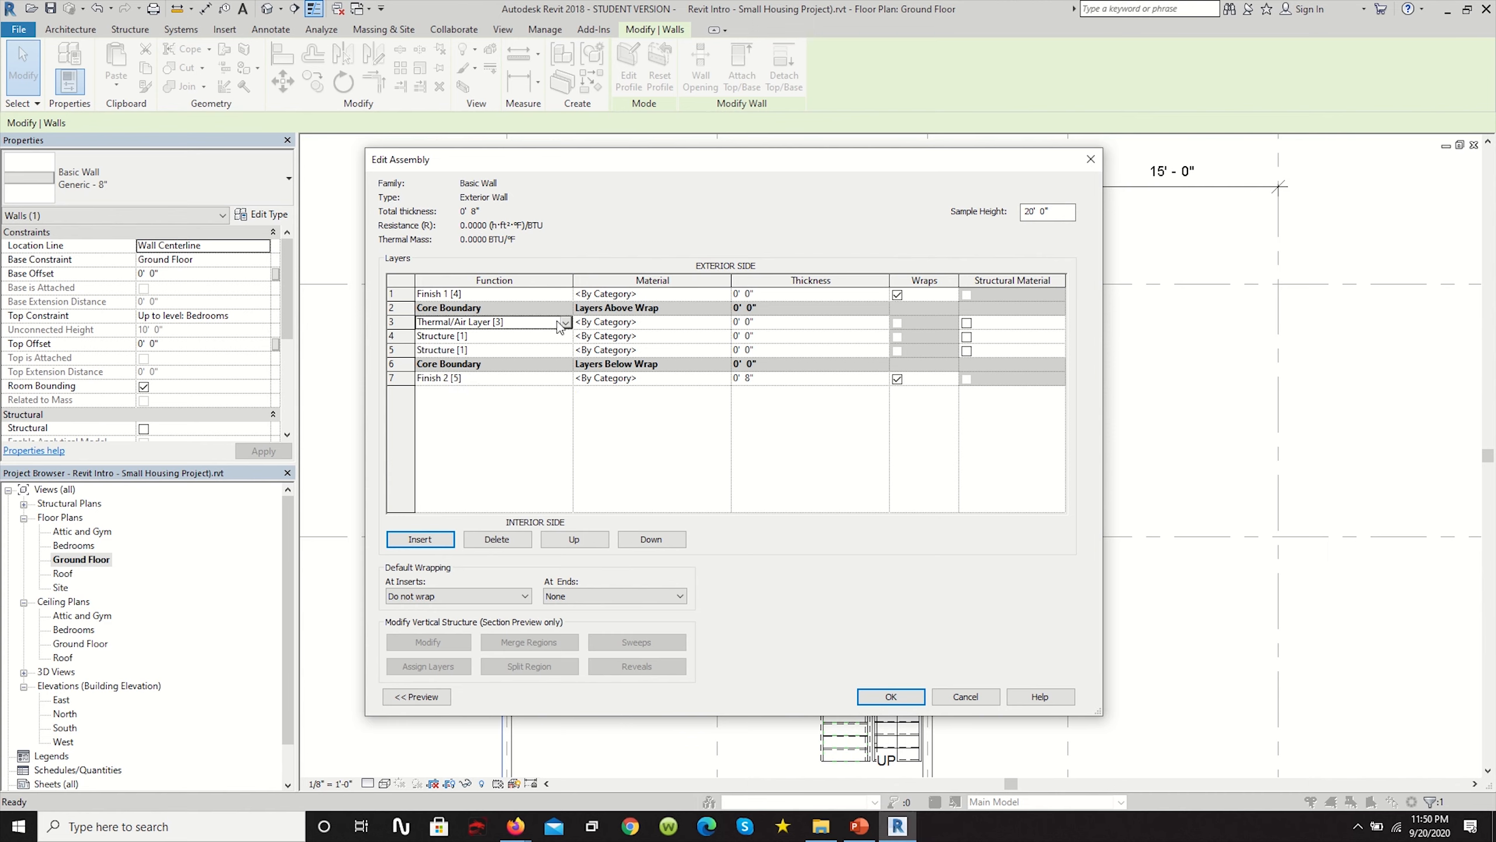
pyautogui.click(565, 323)
pyautogui.click(460, 393)
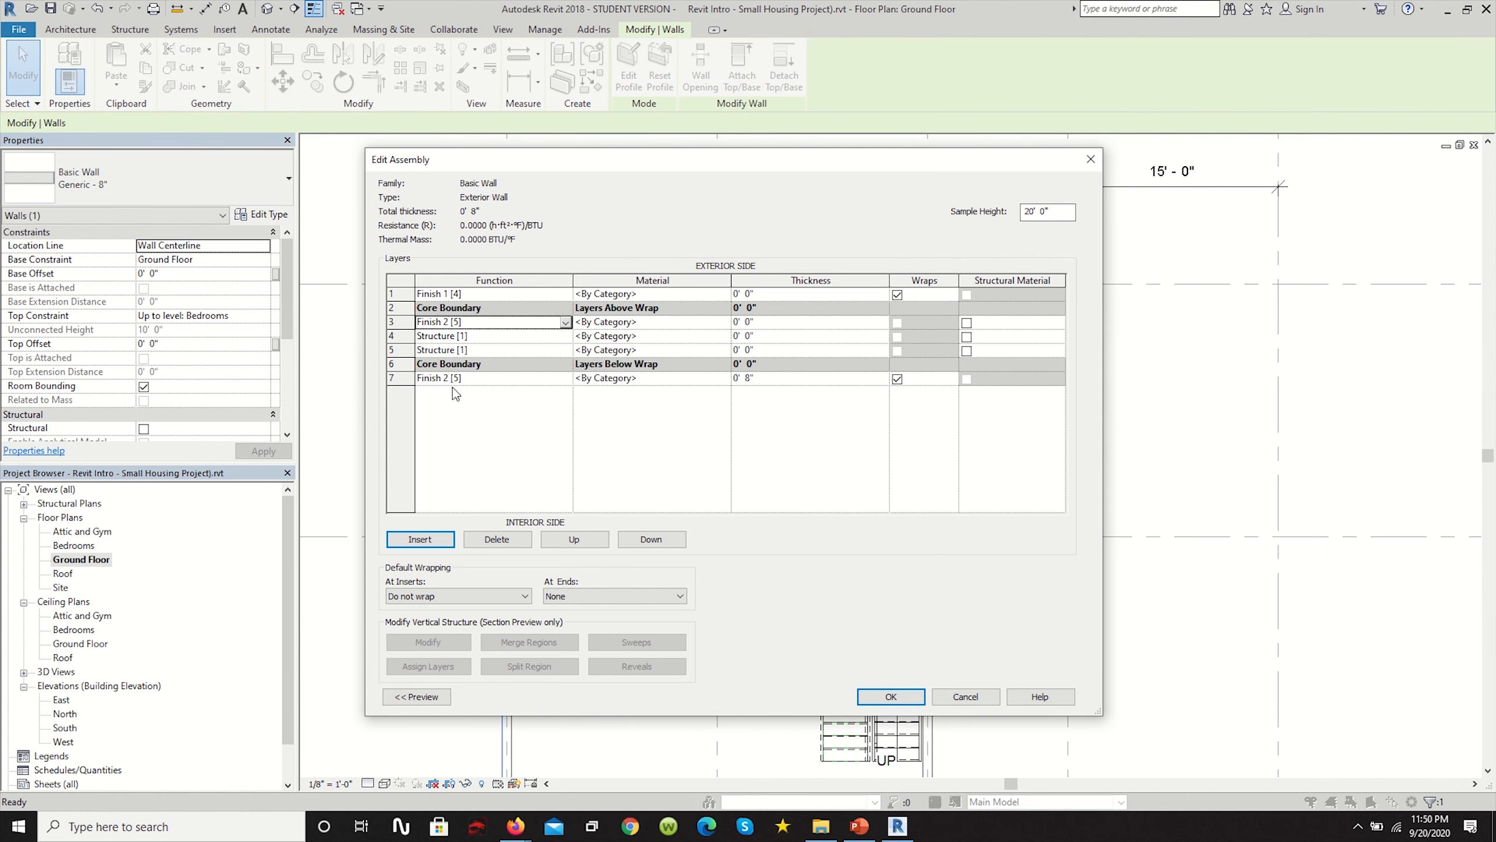
# Set the function of the row 3 core layer to Substrate [2].
pyautogui.click(561, 336)
pyautogui.click(565, 336)
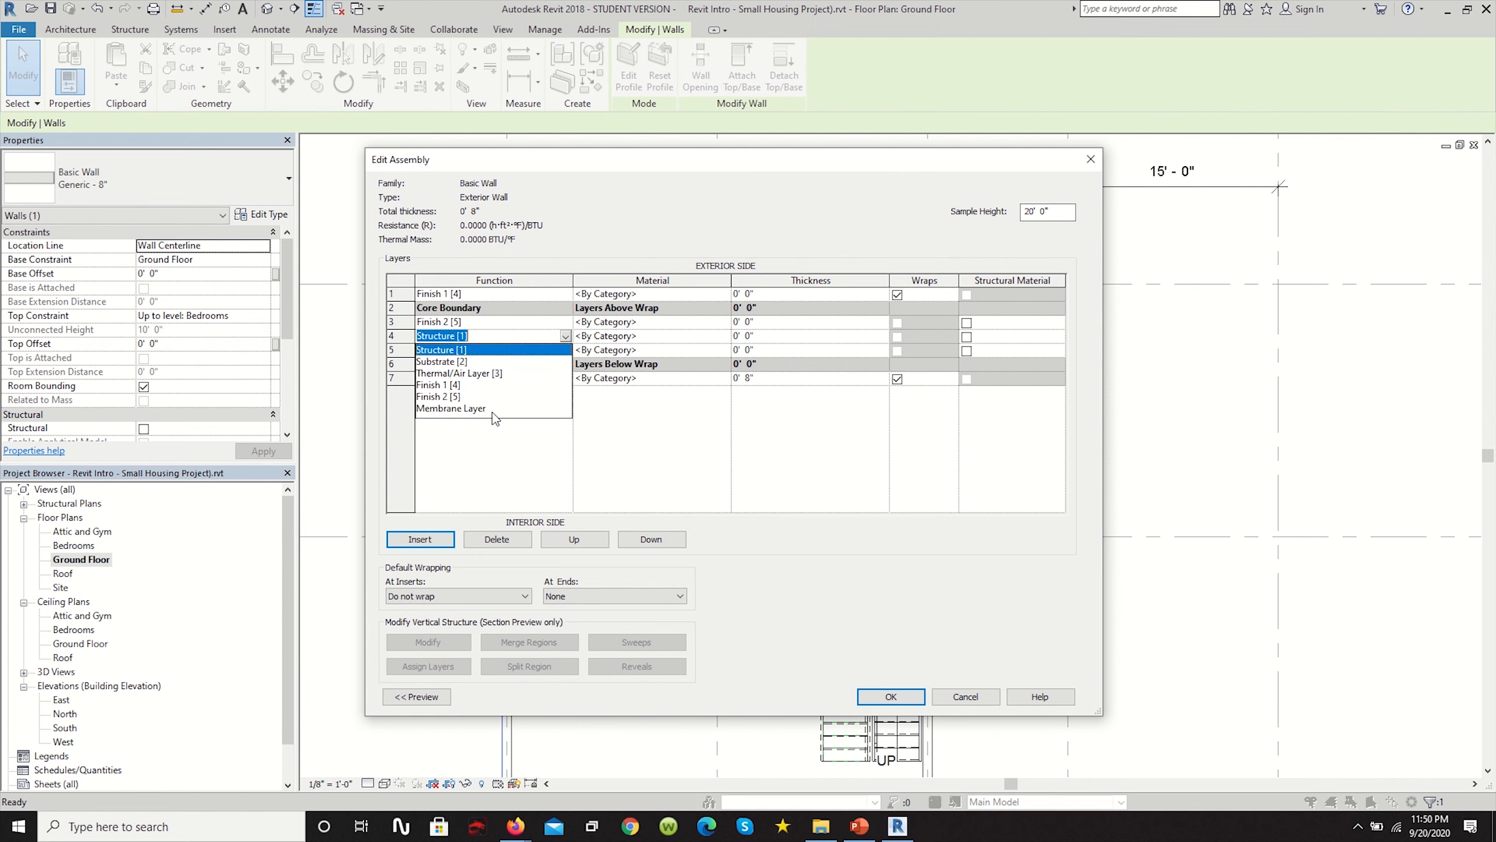
pyautogui.click(584, 323)
pyautogui.click(565, 321)
pyautogui.click(566, 323)
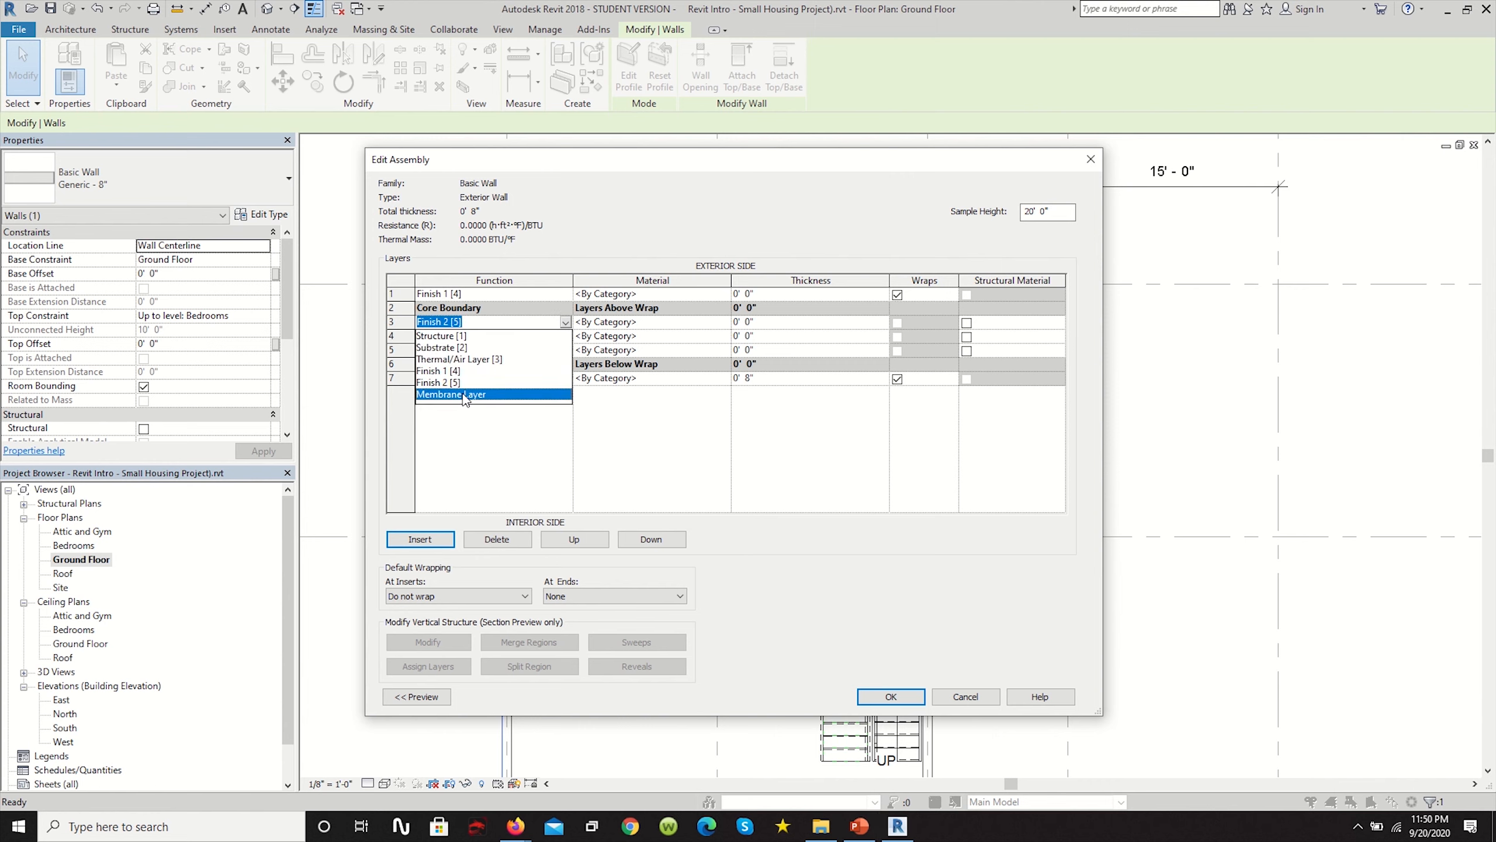
pyautogui.click(442, 348)
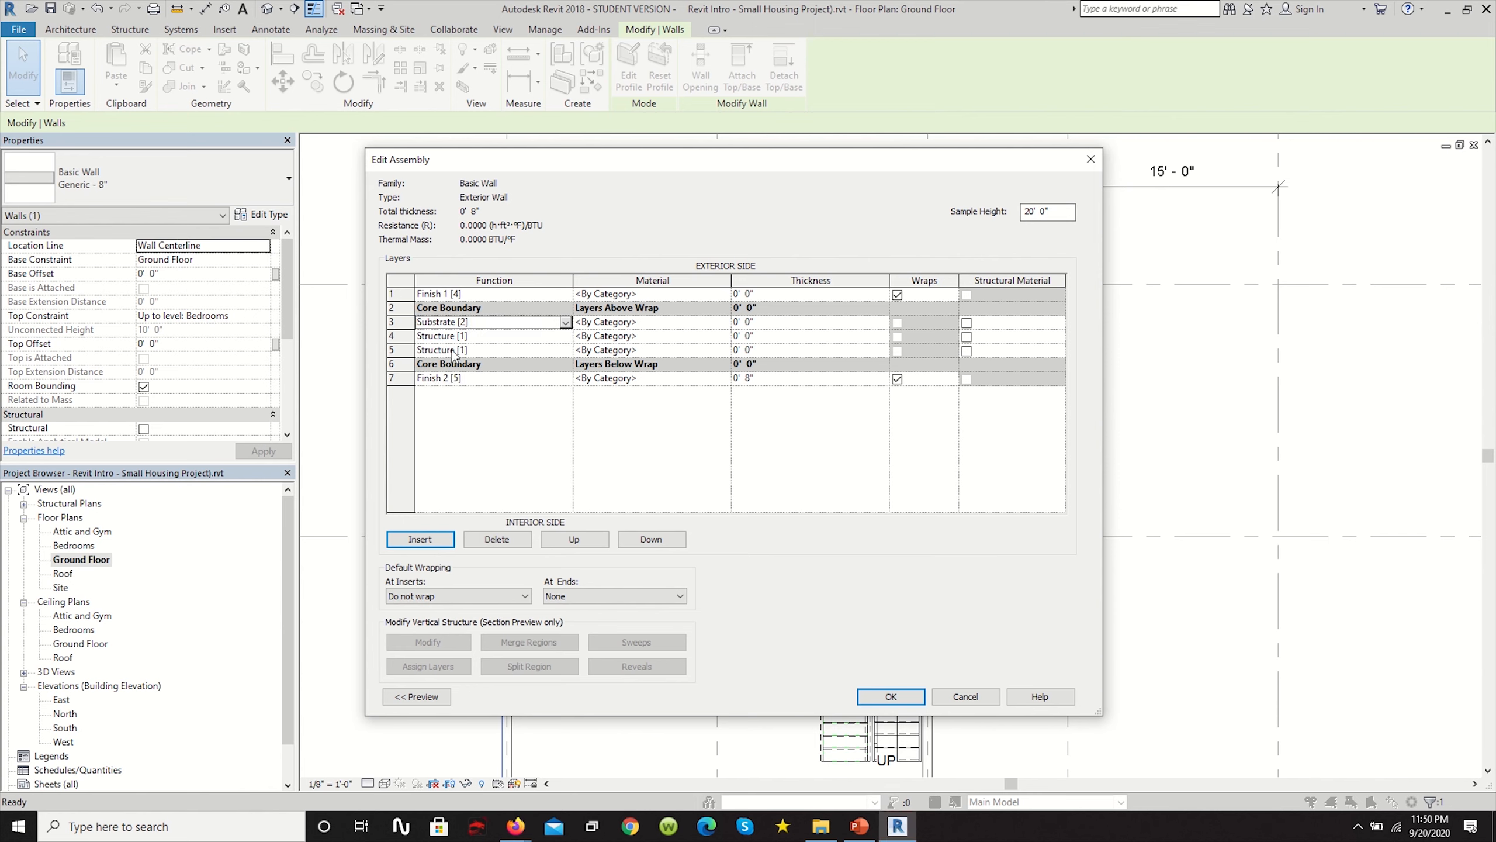
# Set the function of the row 4 layer to Membrane Layer and of the row 5 layer to Thermal/Air Layer [3].
pyautogui.click(566, 336)
pyautogui.click(566, 336)
pyautogui.click(466, 408)
pyautogui.click(567, 352)
pyautogui.click(566, 350)
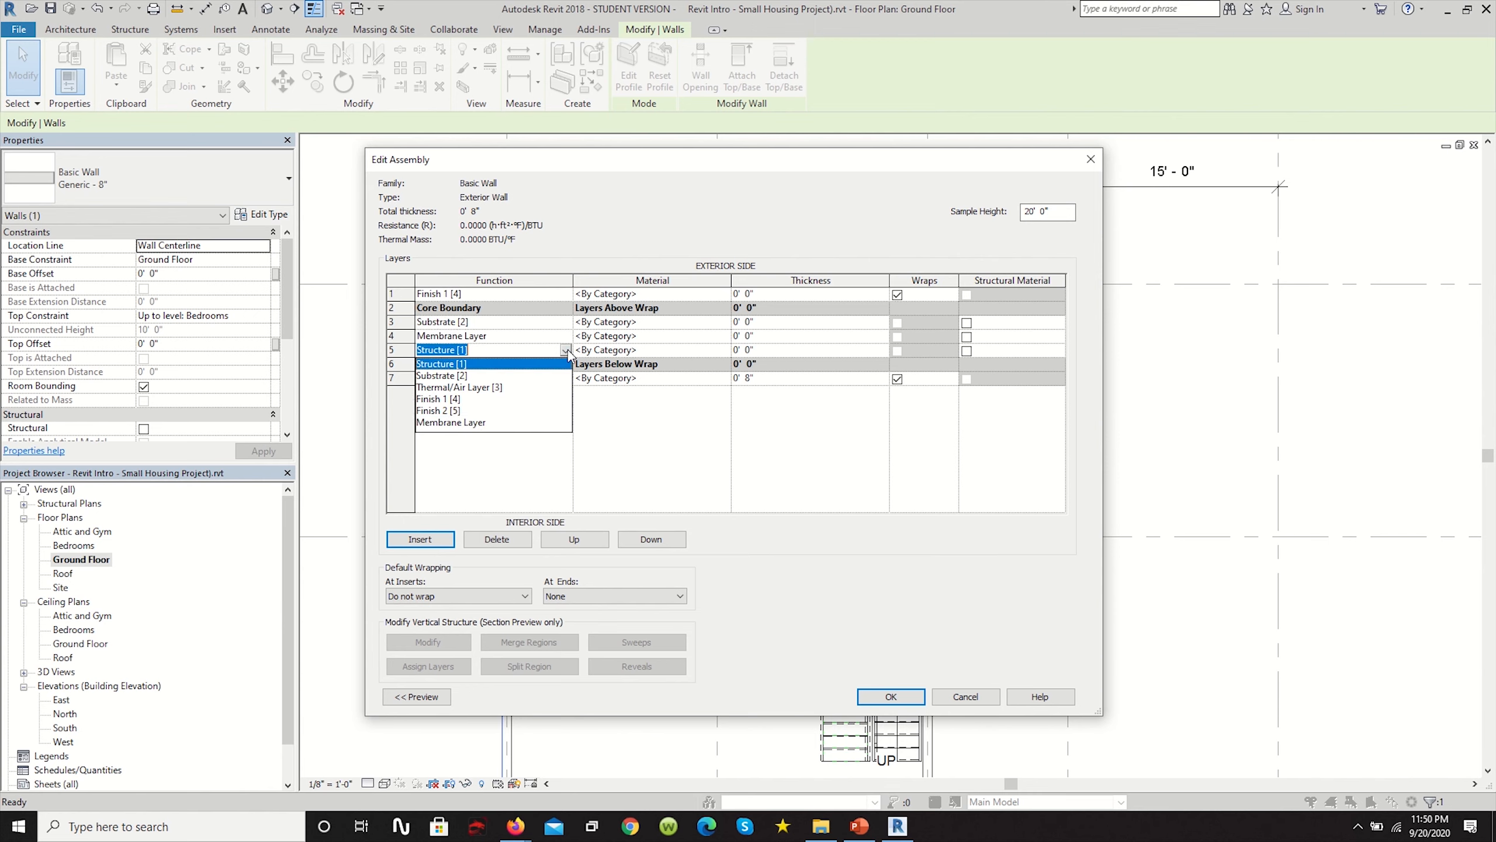
pyautogui.click(466, 388)
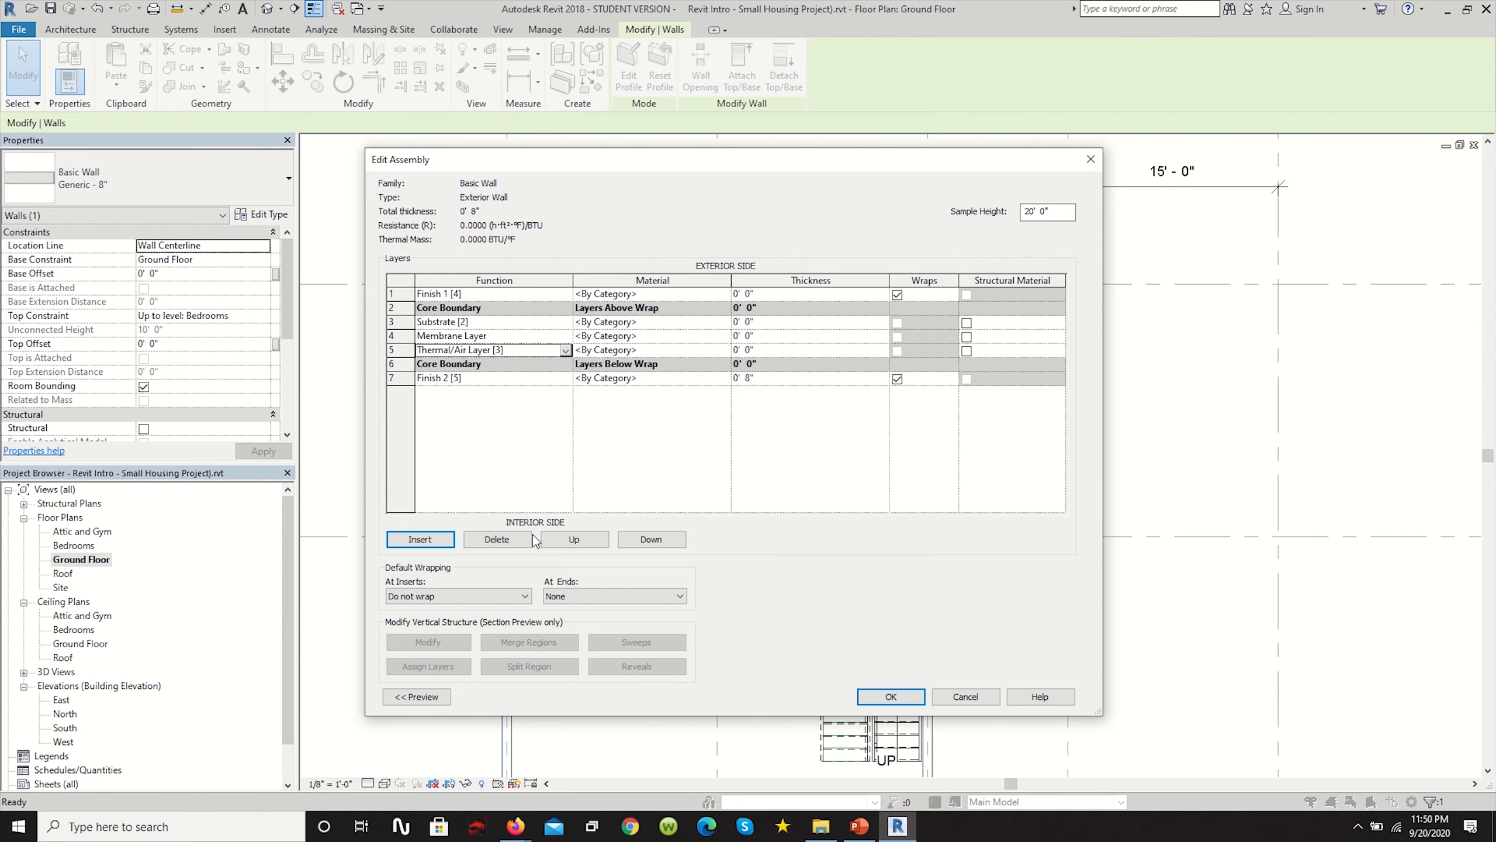
# Move the Thermal/Air Layer above the Membrane Layer and add a Structure [1] layer directly above the lower core boundary.
pyautogui.click(572, 539)
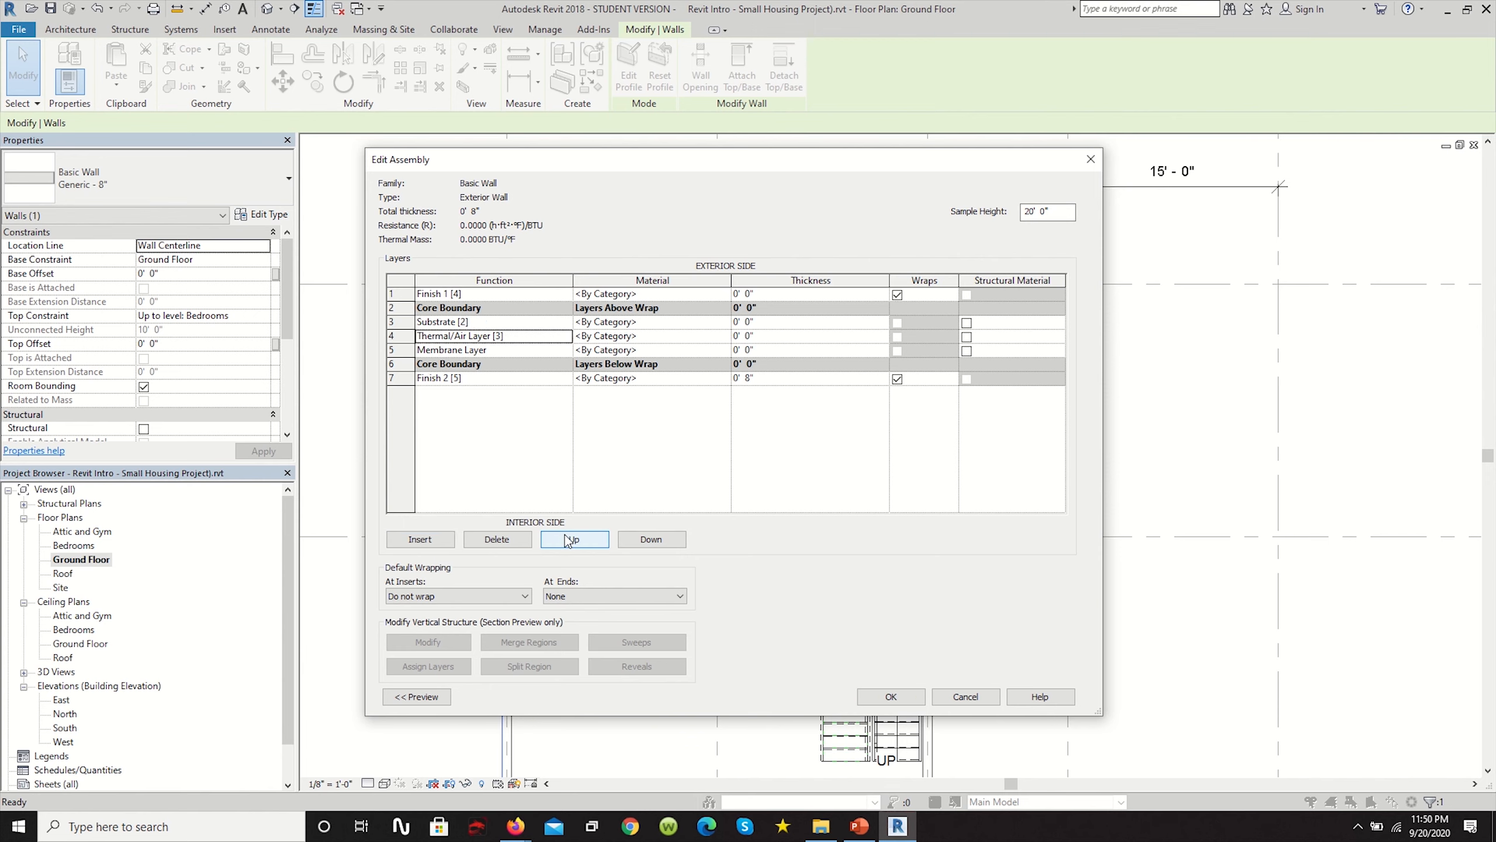
pyautogui.click(420, 538)
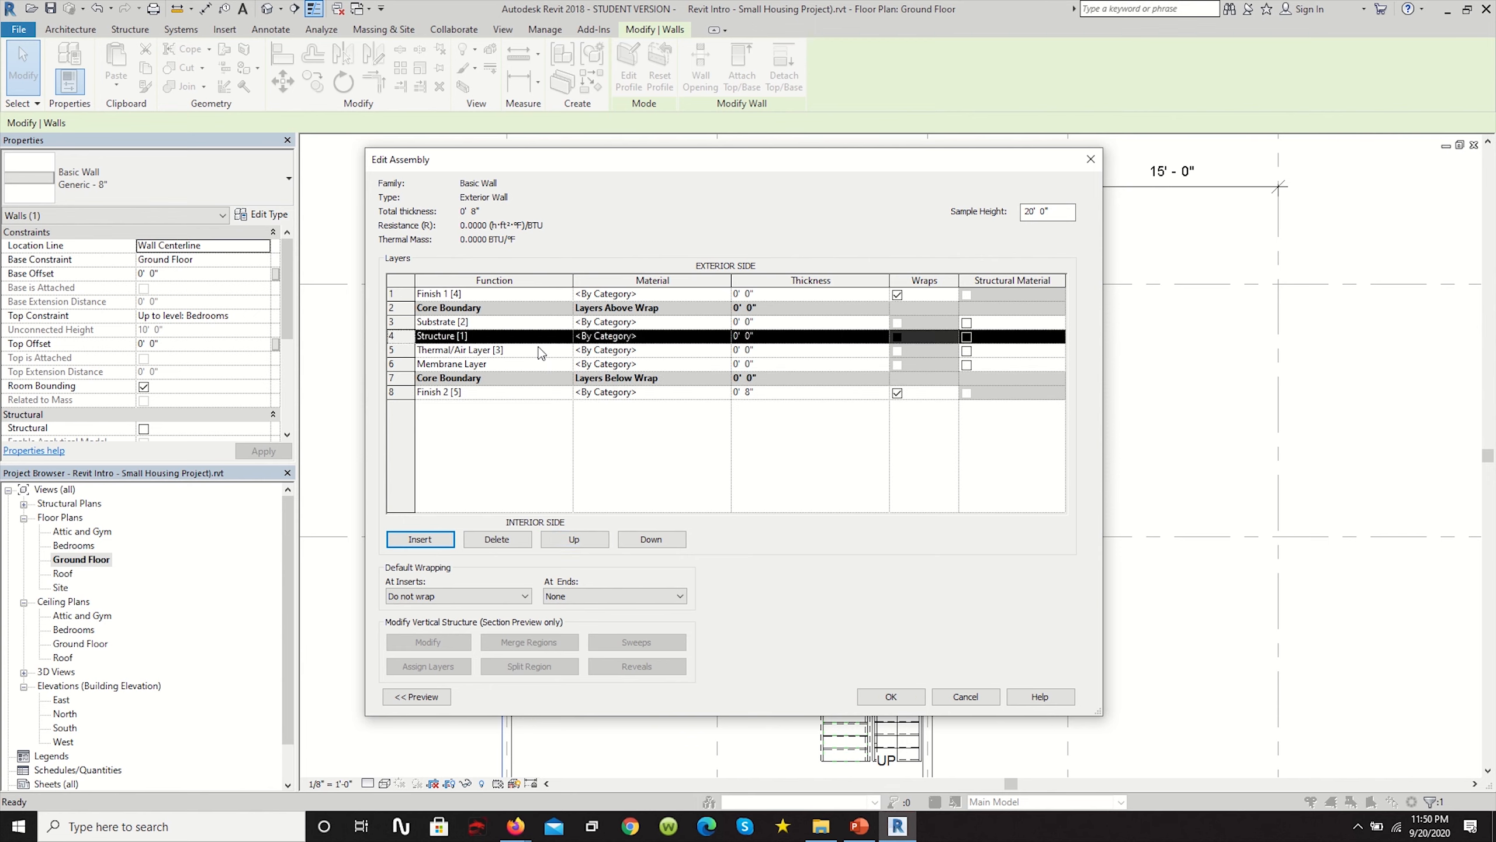
pyautogui.click(651, 539)
pyautogui.click(651, 539)
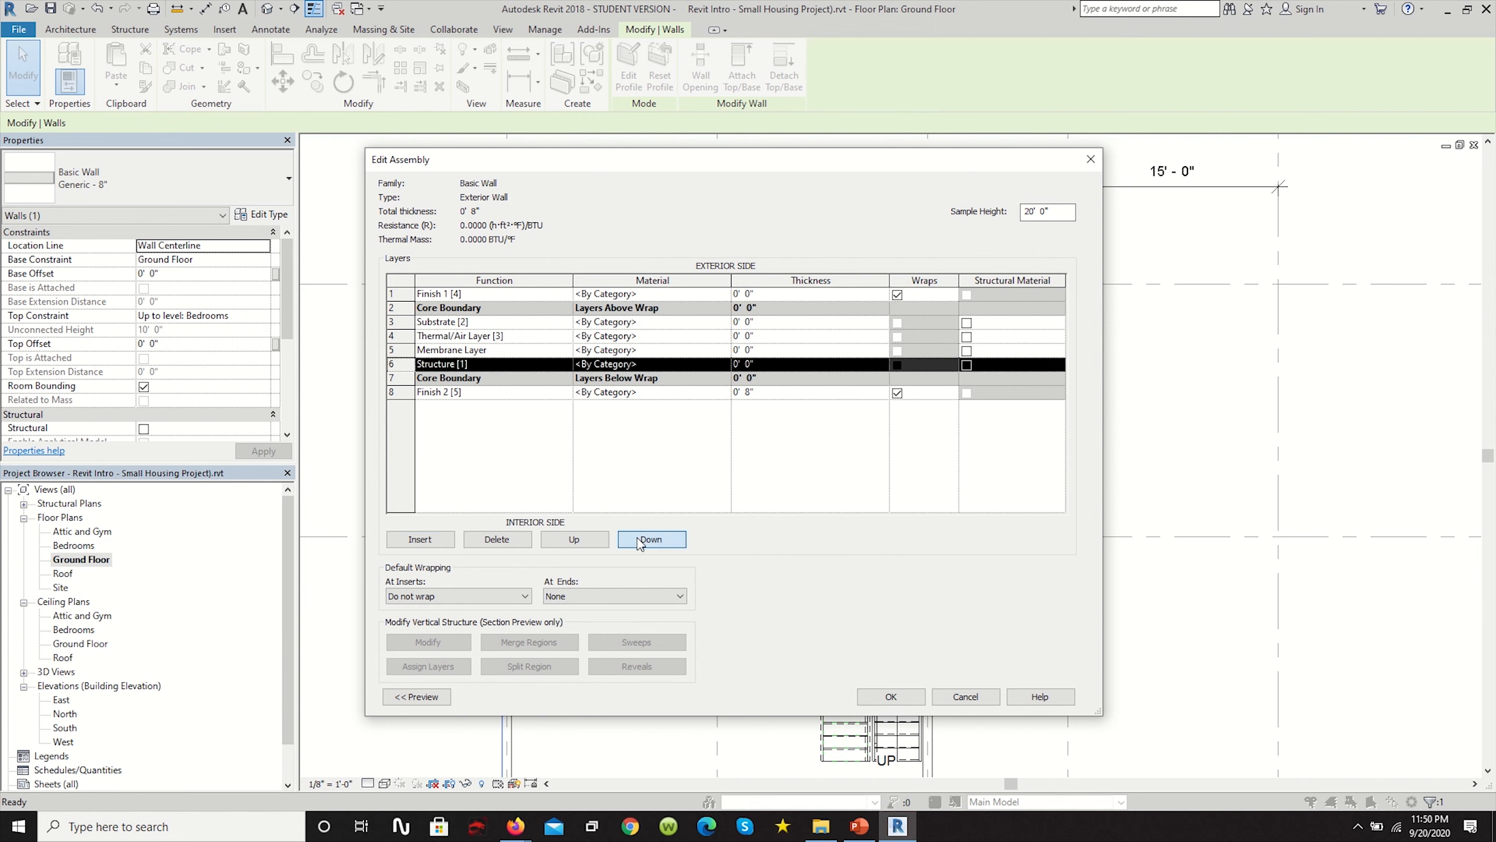
pyautogui.click(557, 365)
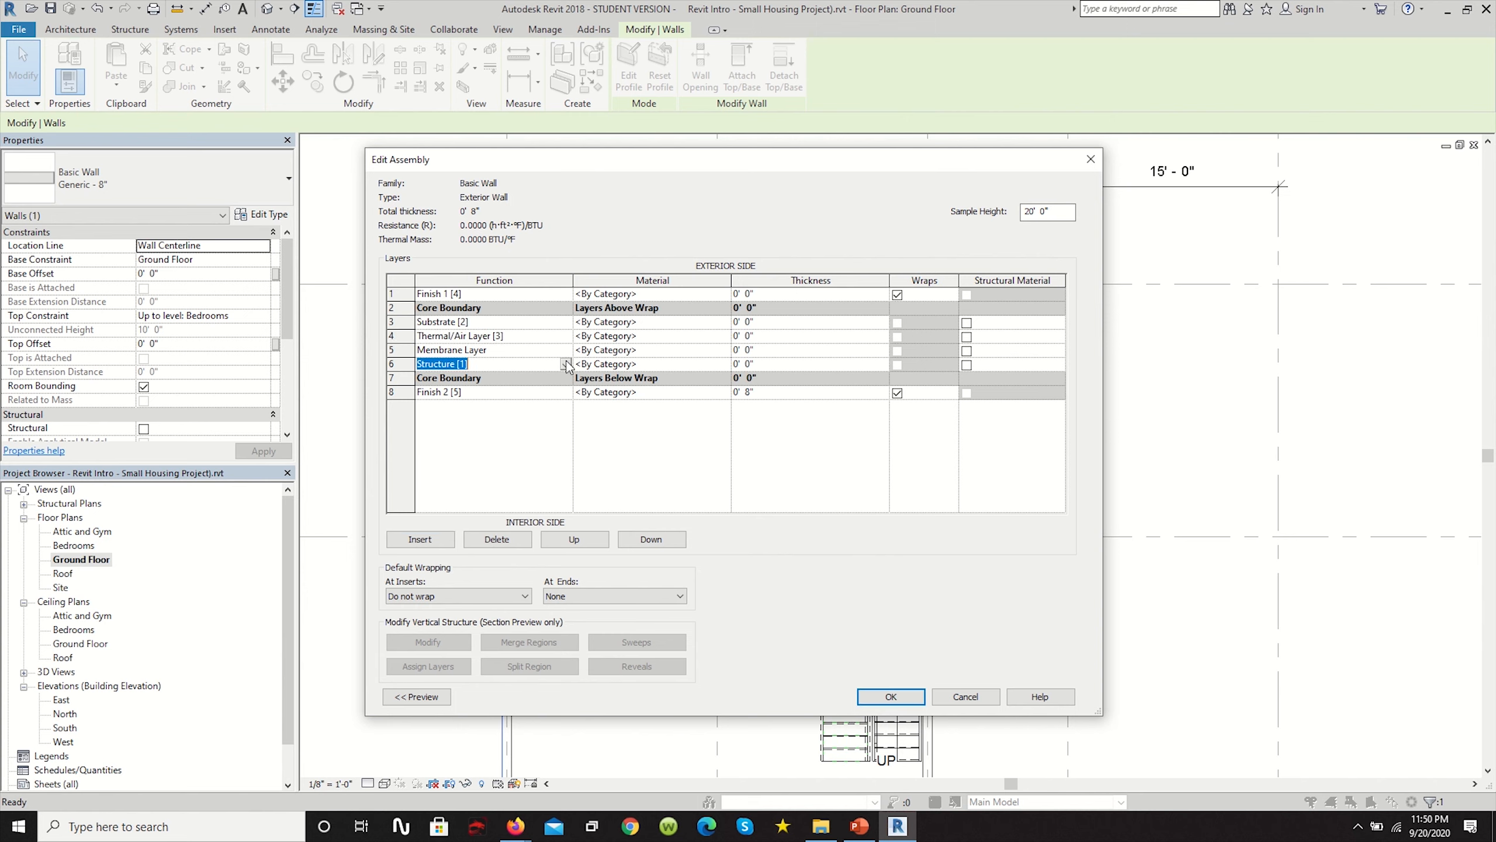
pyautogui.click(565, 365)
pyautogui.click(609, 460)
pyautogui.click(590, 365)
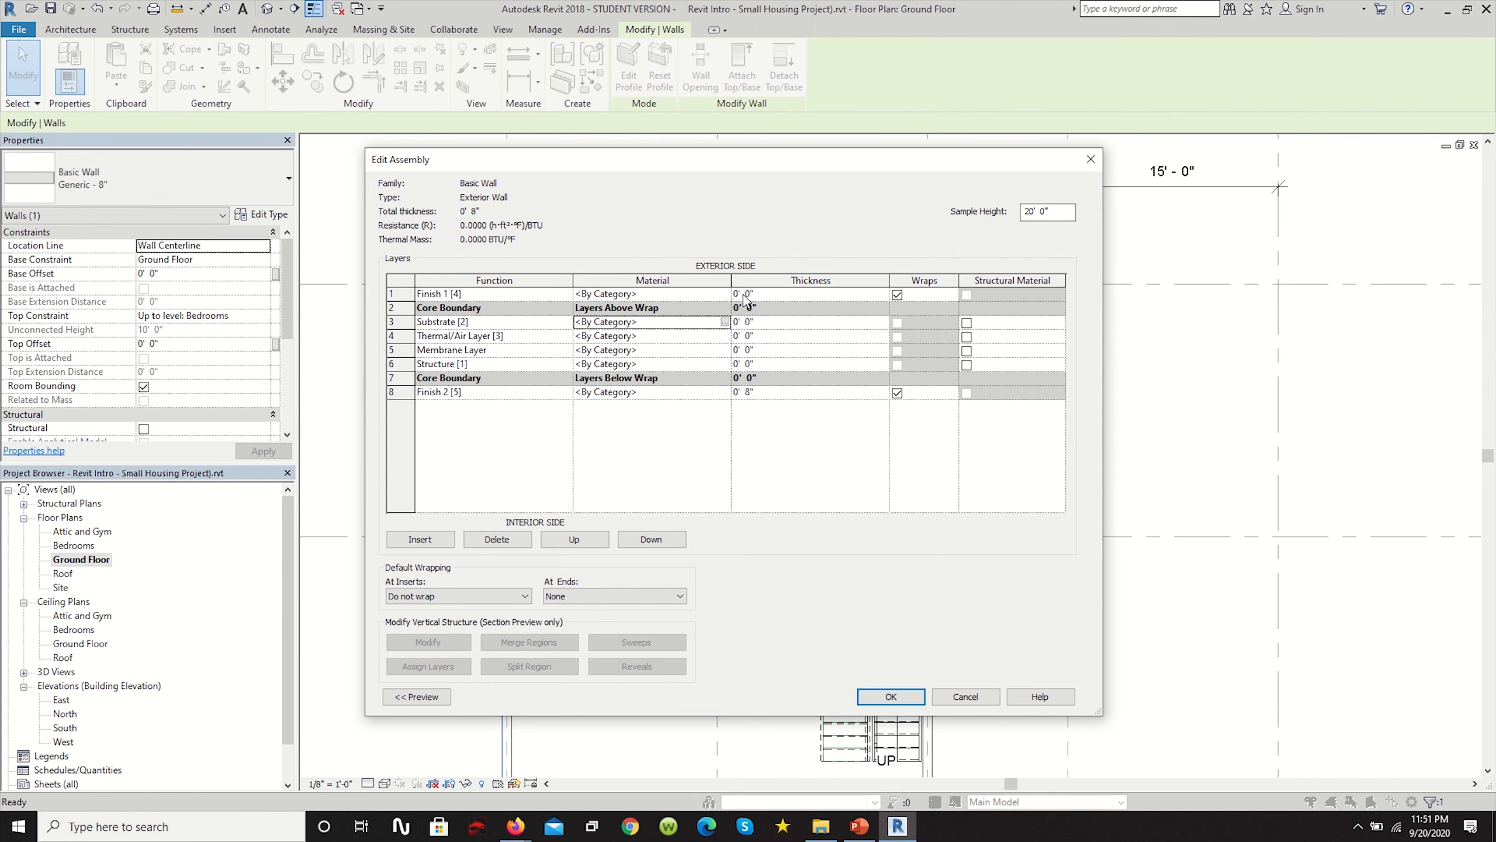
# Change the row 4 thermal layer's function to Structure [1] and move the Membrane Layer up to directly below the upper core boundary.
pyautogui.click(554, 351)
pyautogui.click(567, 340)
pyautogui.click(567, 356)
pyautogui.click(568, 352)
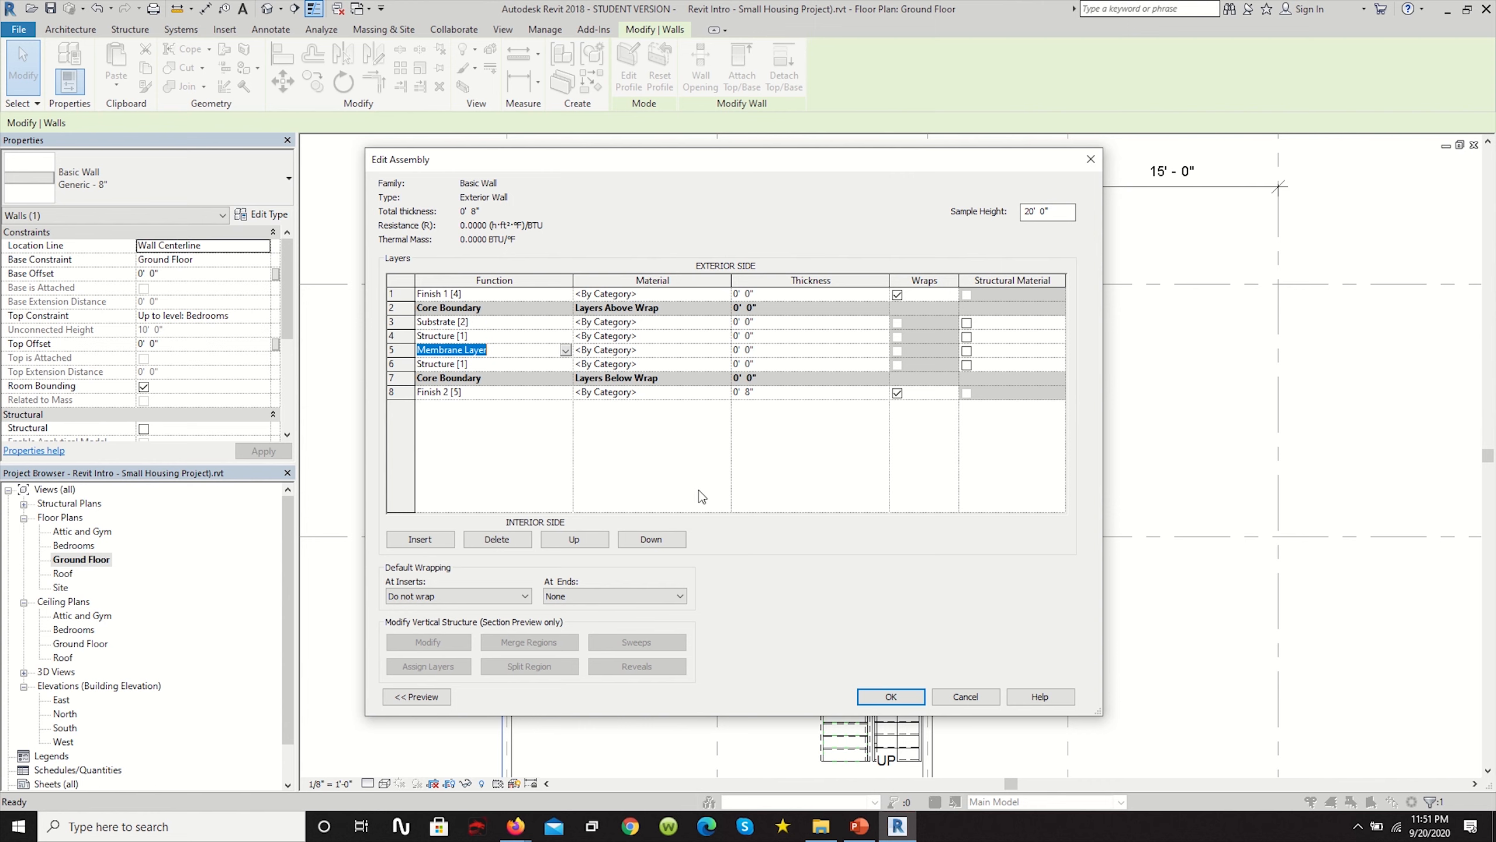
pyautogui.click(585, 539)
pyautogui.click(584, 539)
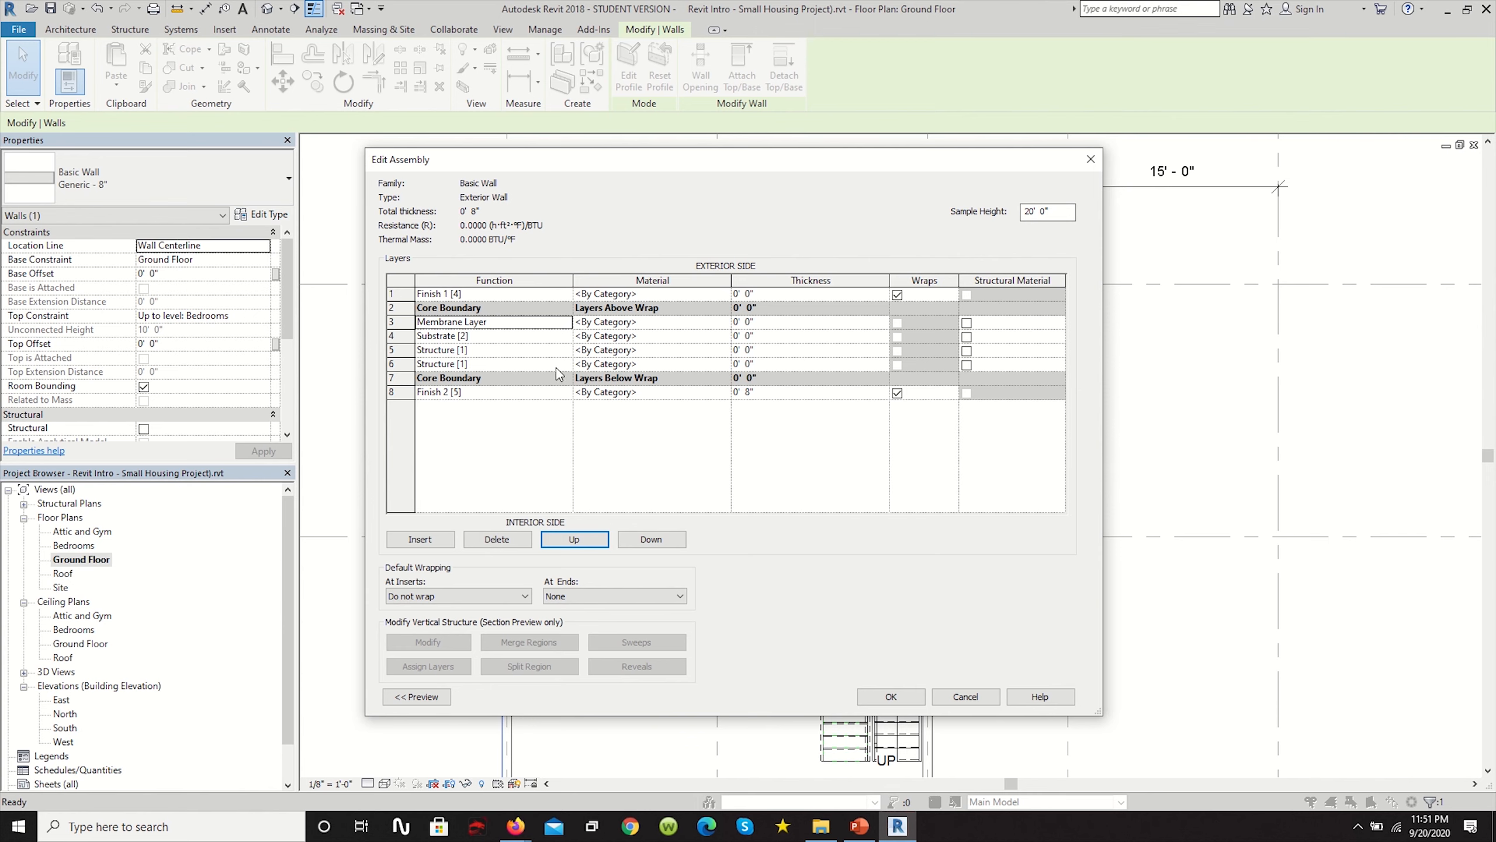
# Set the function of the row 5 layer, between the Substrate and the lowest Structure layer, to Thermal/Air Layer [3].
pyautogui.click(565, 350)
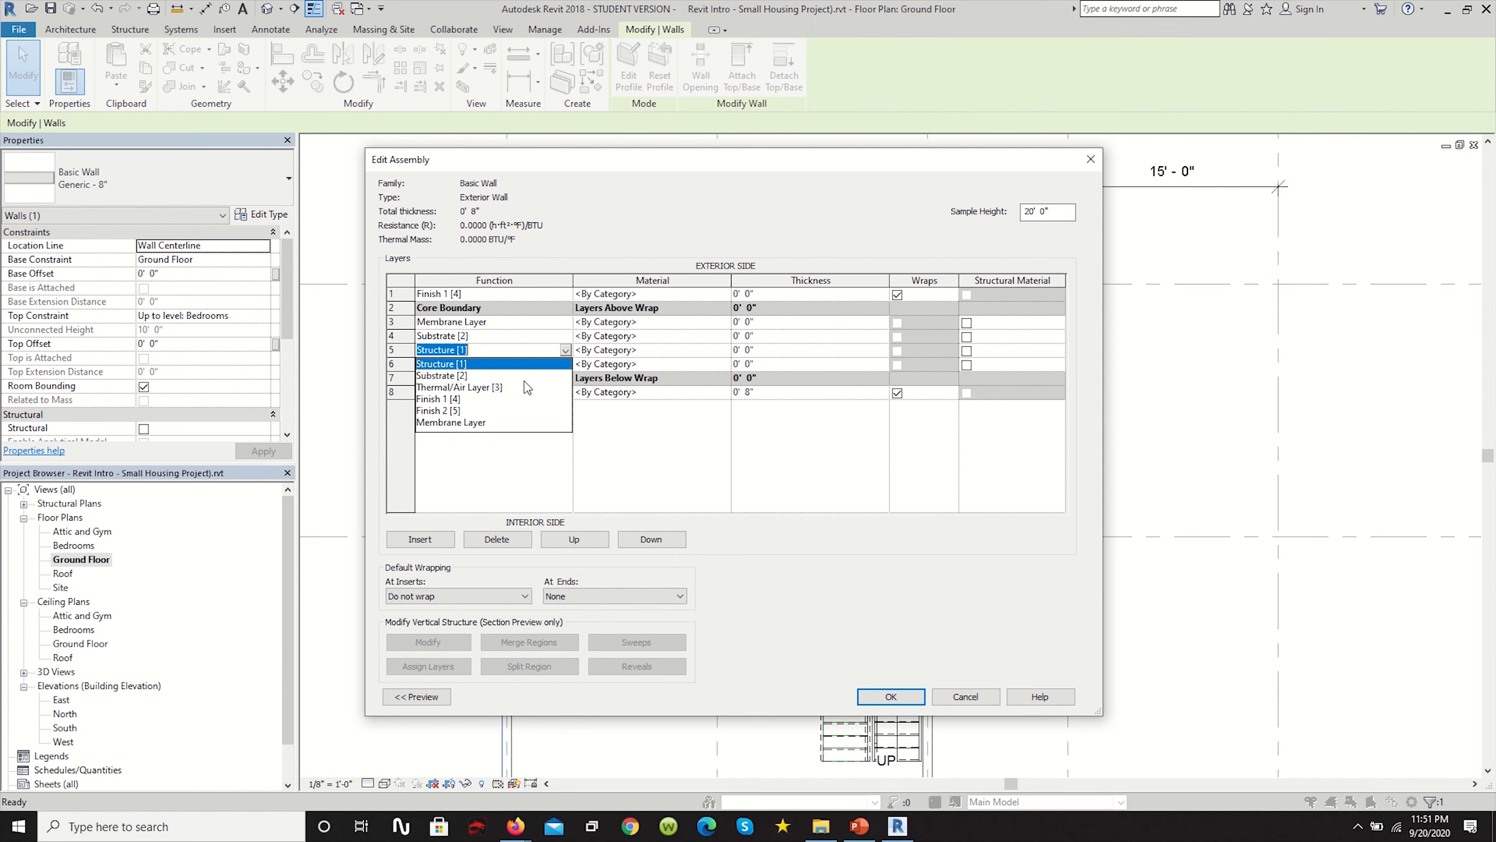
pyautogui.click(561, 333)
pyautogui.click(567, 337)
pyautogui.click(567, 338)
pyautogui.click(617, 353)
pyautogui.click(539, 350)
pyautogui.click(564, 350)
pyautogui.click(477, 388)
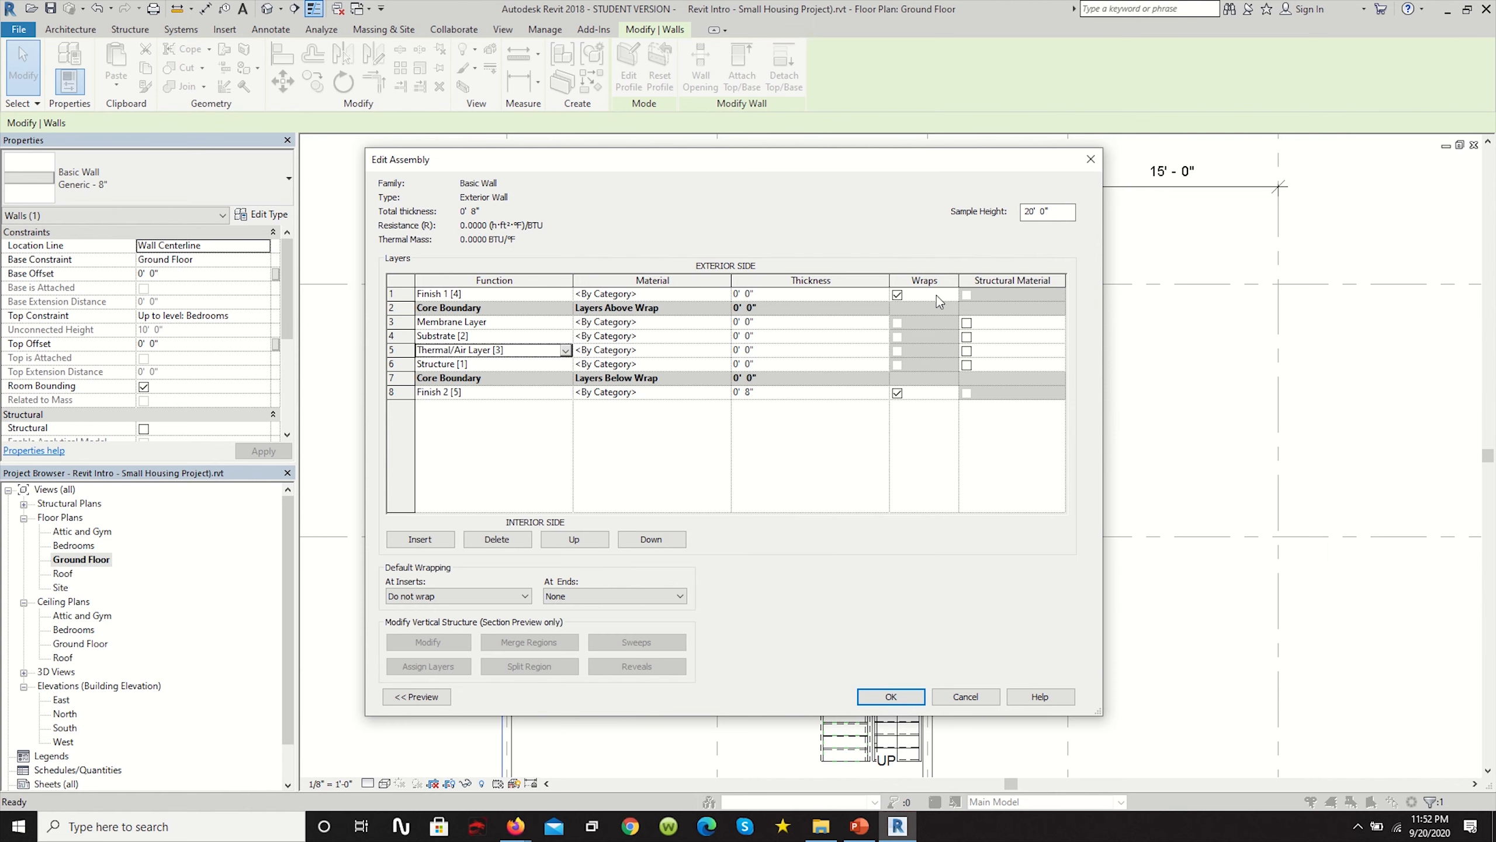
# Set the thickness of the exterior Finish 1 [4] layer to 1/2".
pyautogui.click(750, 295)
pyautogui.moveTo(753, 293); pyautogui.dragTo(748, 294)
pyautogui.write('1/2')
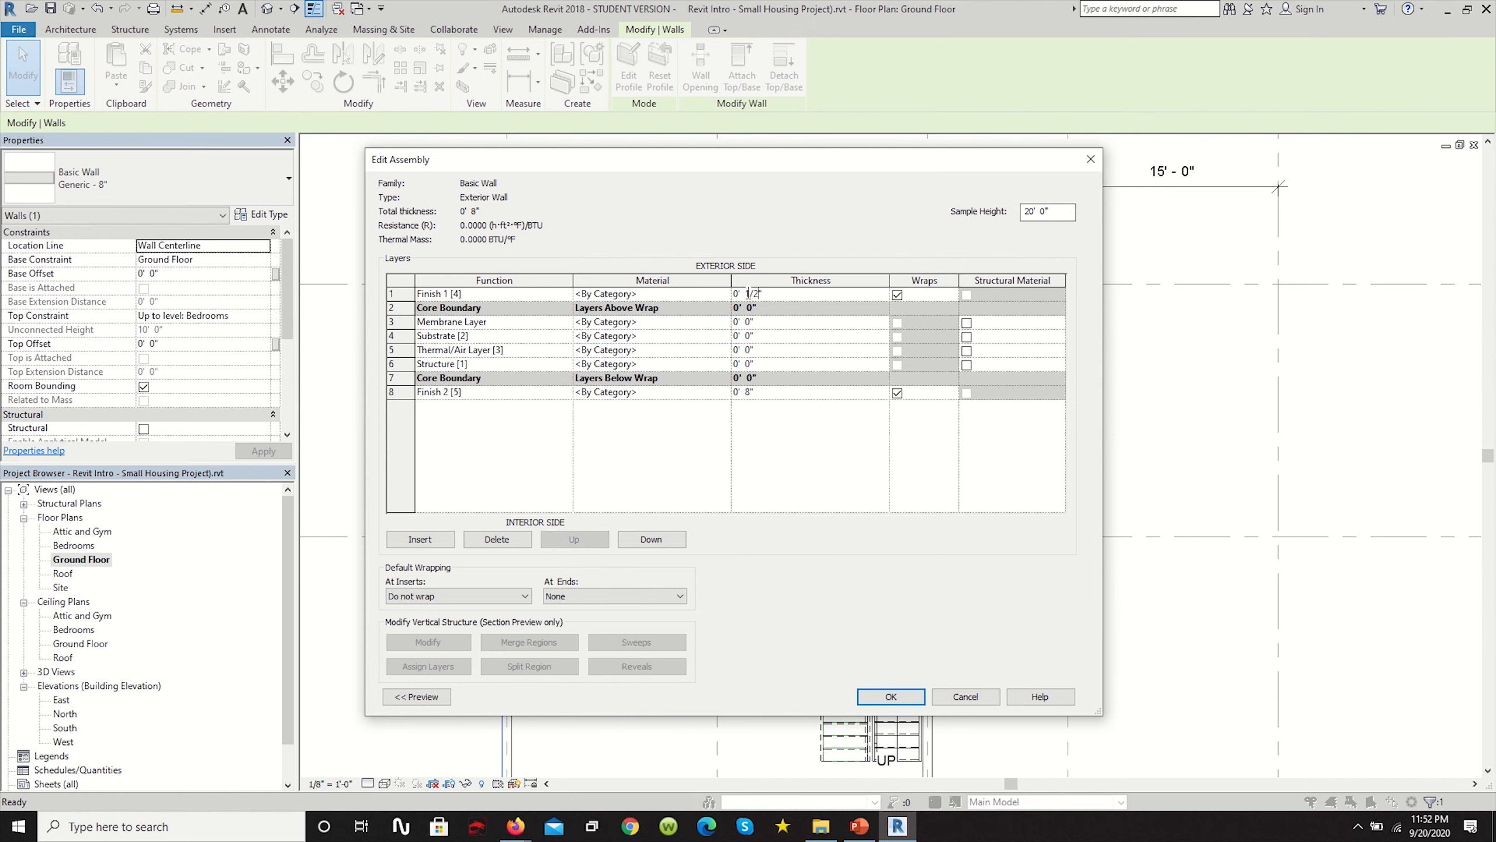
pyautogui.press('Return')
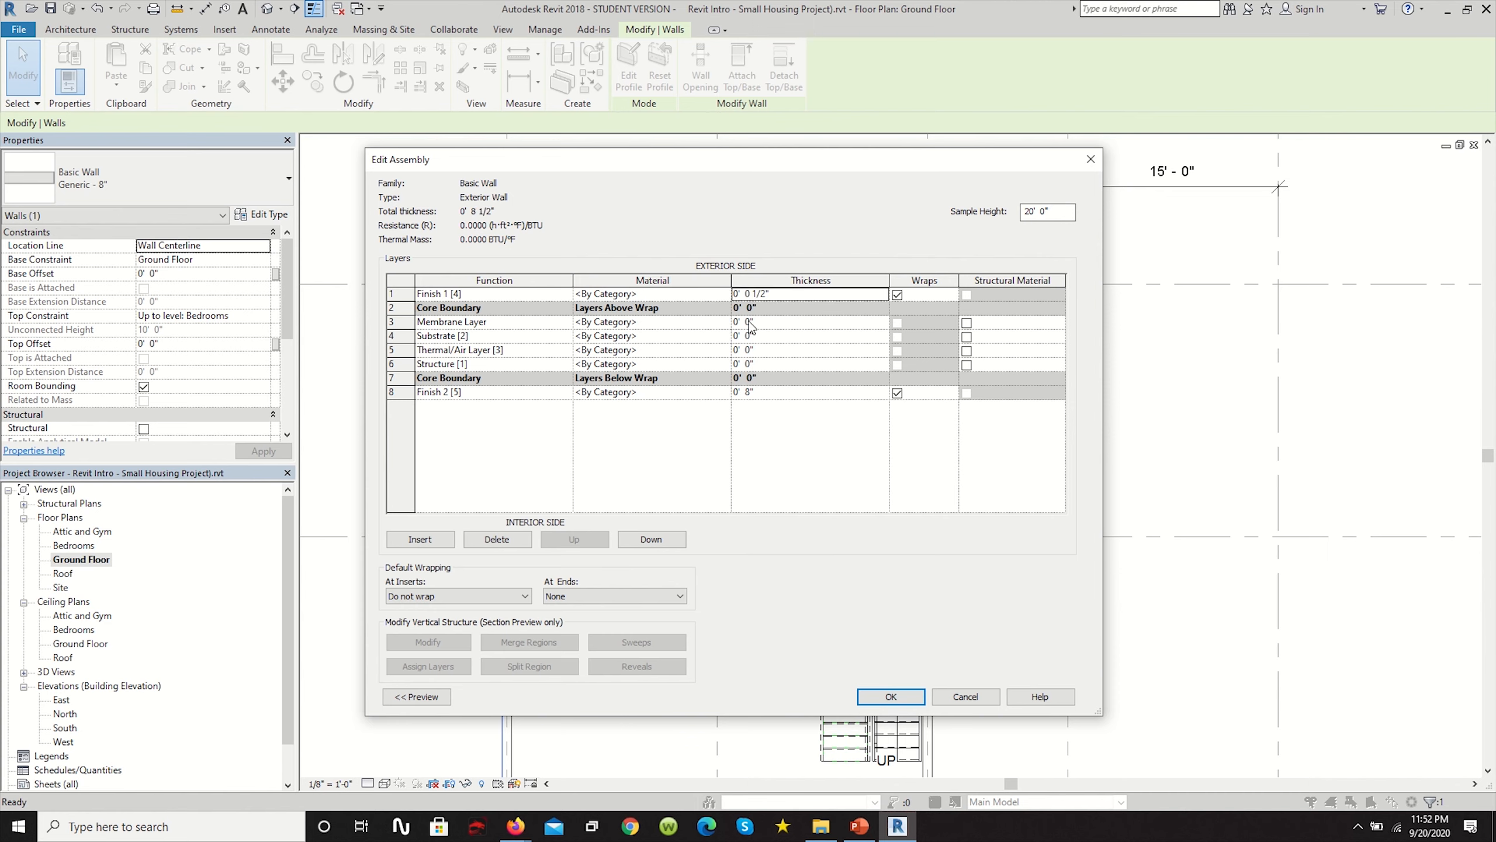
# Try a 1/64" thickness for the Membrane Layer and set it back to 0".
pyautogui.click(749, 324)
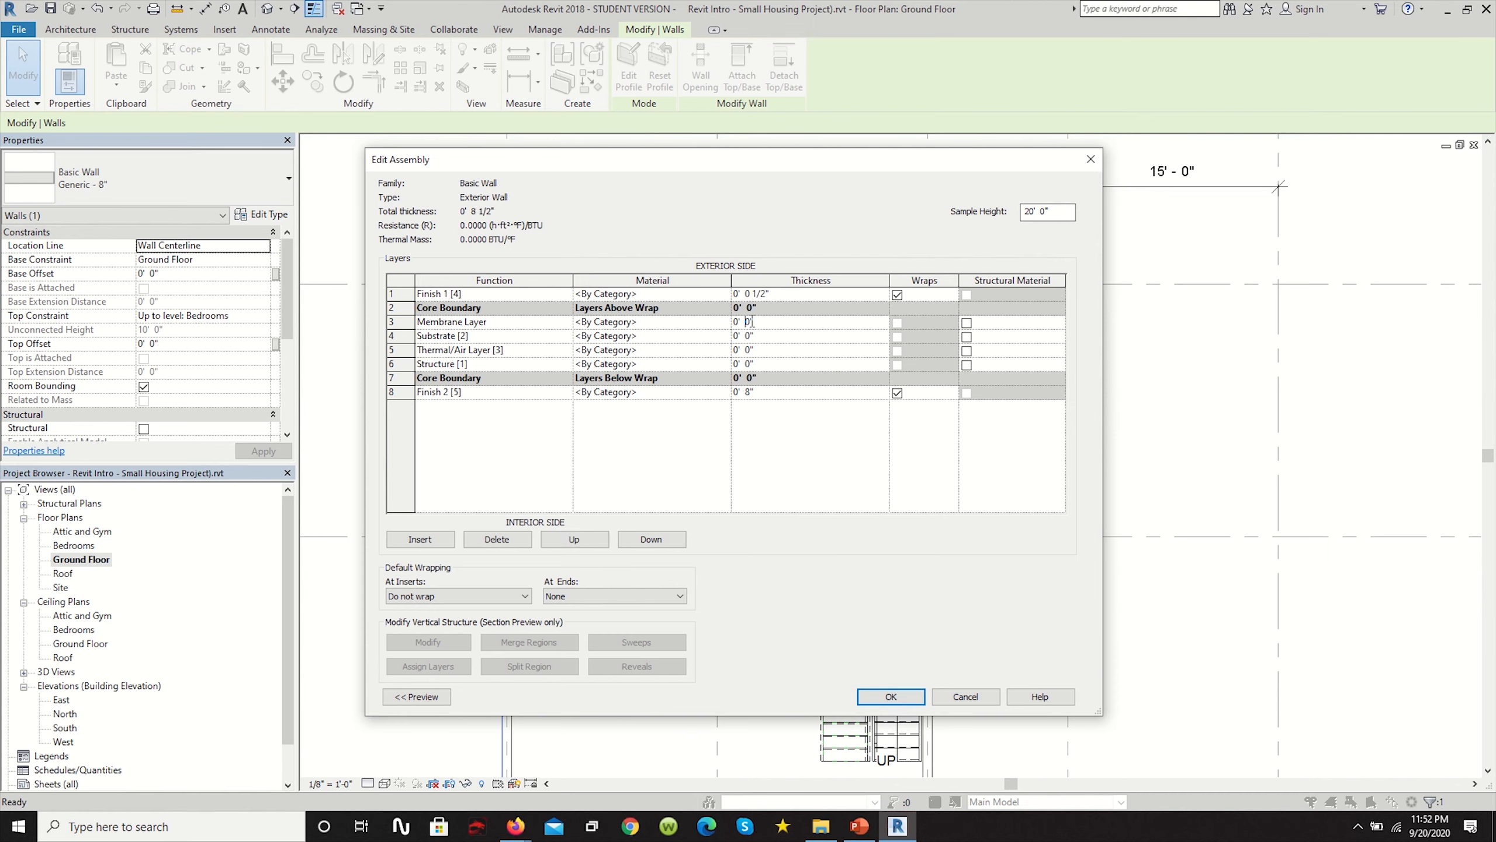
pyautogui.moveTo(752, 321); pyautogui.dragTo(747, 322)
pyautogui.write('1/64')
pyautogui.moveTo(765, 321); pyautogui.dragTo(746, 323)
pyautogui.write('0')
# Set the thickness of the Substrate [2] layer to 1/2".
pyautogui.click(749, 335)
pyautogui.doubleClick(749, 335)
pyautogui.write('1/2')
pyautogui.click(788, 326)
# Change the thickness of the exterior Finish 1 [4] layer to 3/4".
pyautogui.click(766, 293)
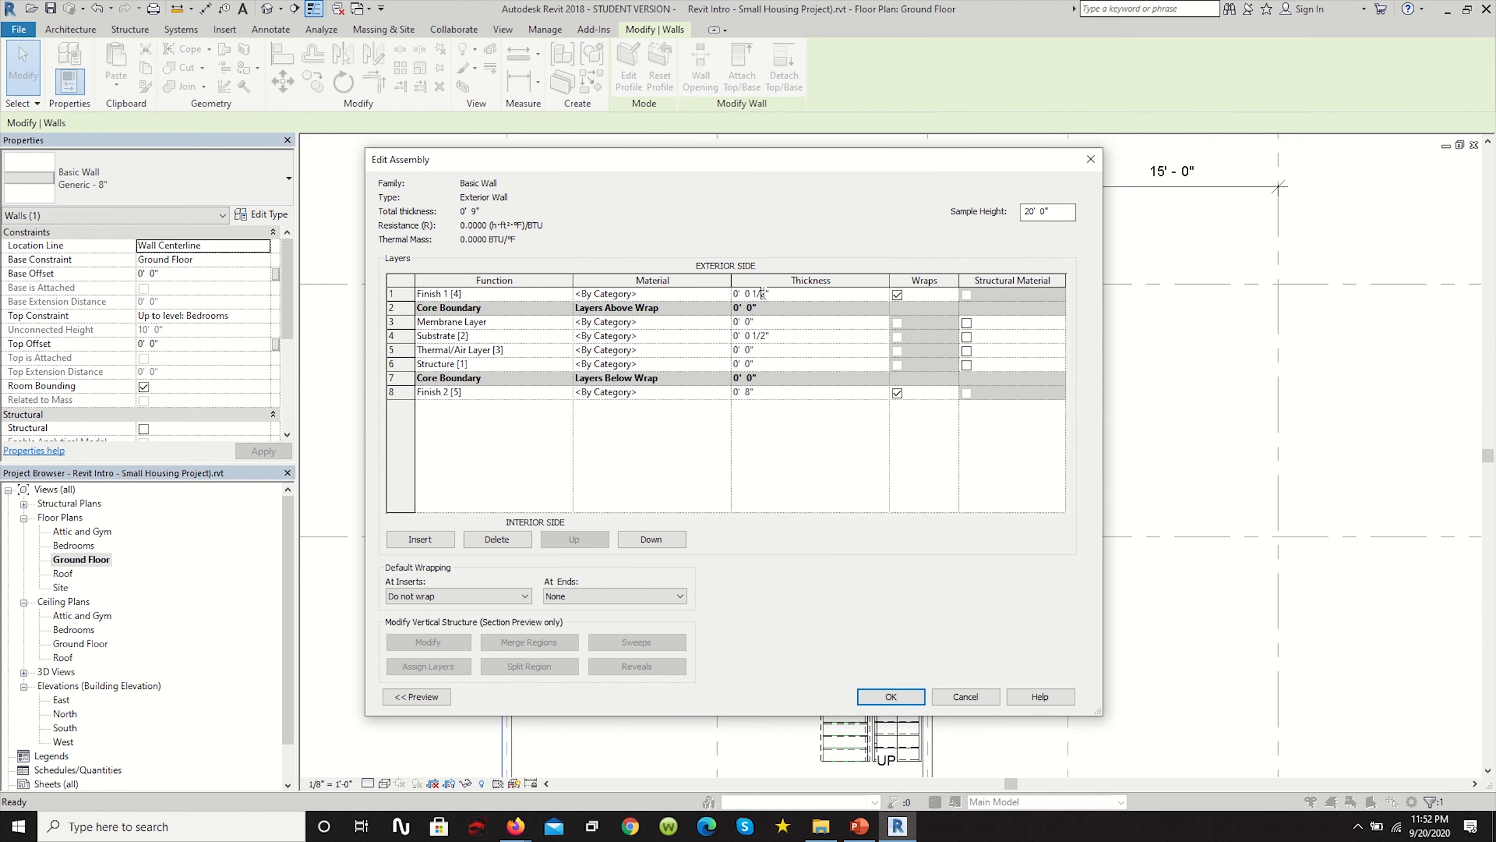
pyautogui.press('BackSpace')
pyautogui.press('BackSpace')
pyautogui.press('BackSpace')
pyautogui.press('BackSpace')
pyautogui.write('3/4')
pyautogui.press('Return')
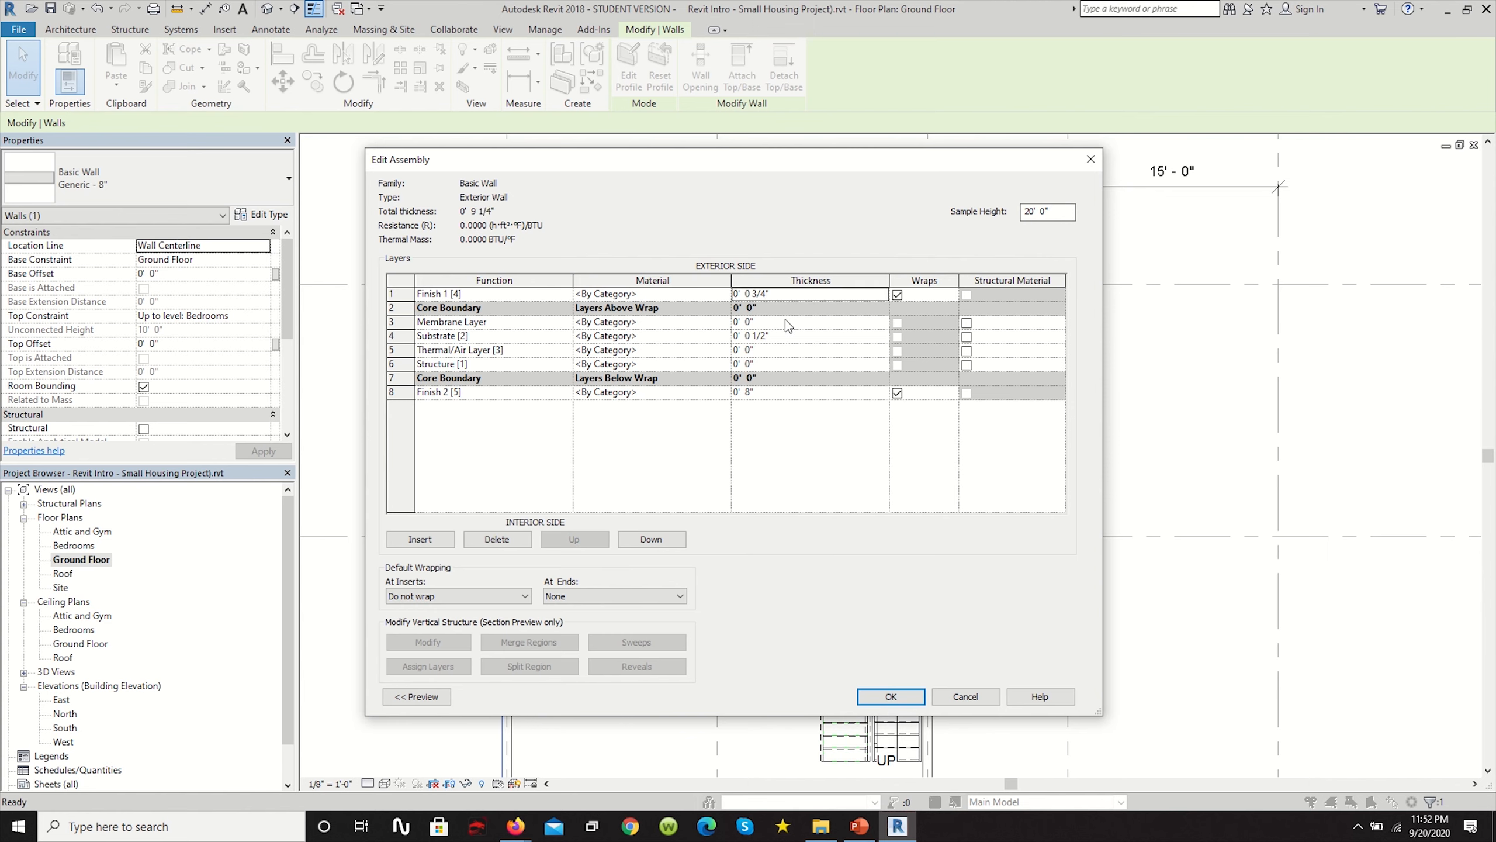
# Set the thickness of the Thermal/Air Layer [3] to 1" and of the Structure [1] layer to 6".
pyautogui.click(750, 350)
pyautogui.press('BackSpace')
pyautogui.write('1')
pyautogui.click(749, 364)
pyautogui.doubleClick(748, 364)
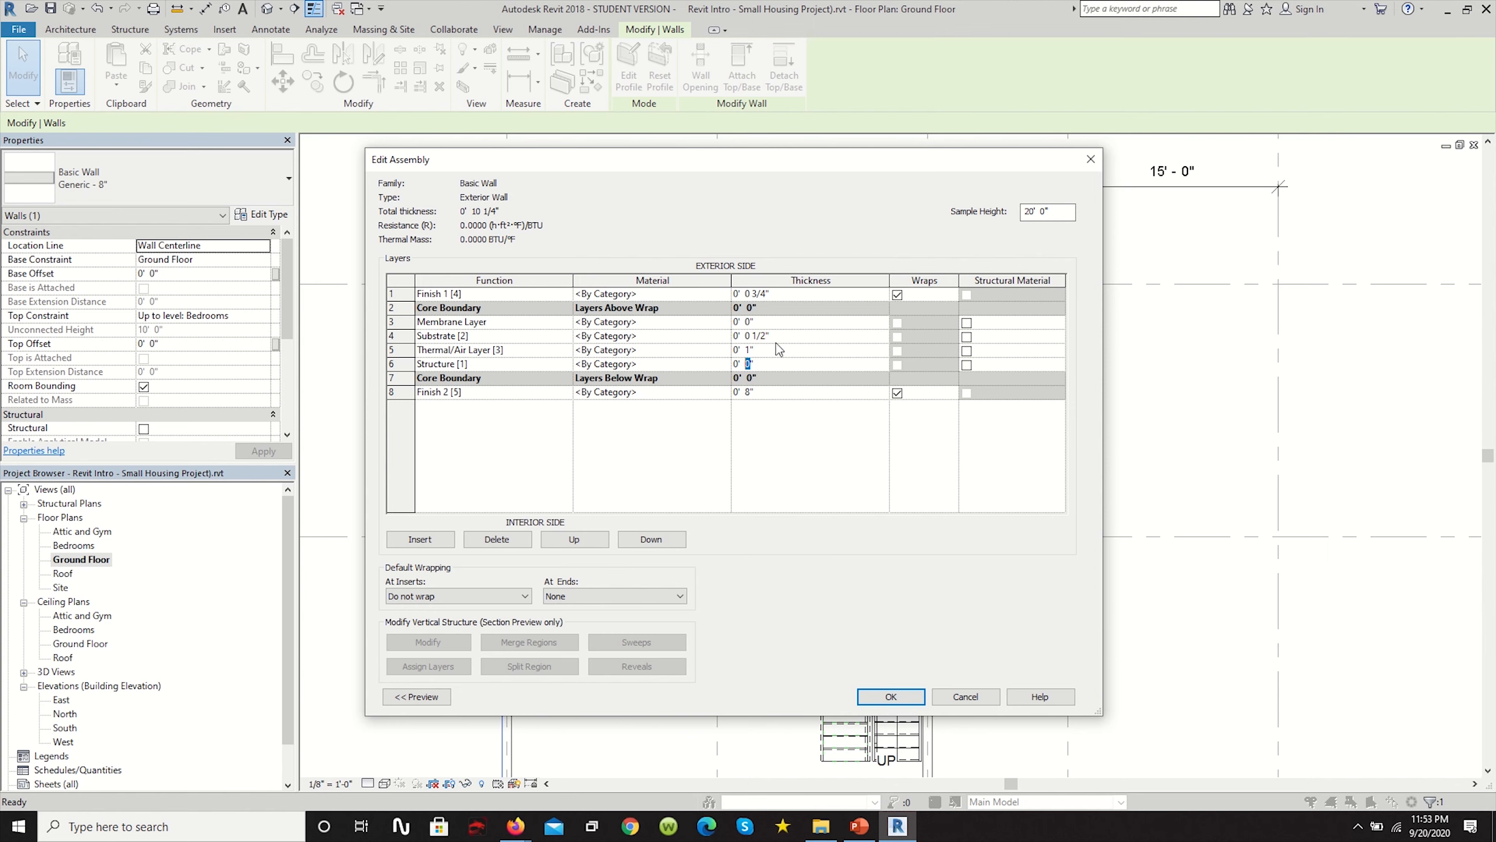
pyautogui.press('Return')
# Set the thickness of the interior Finish 2 [5] layer to 1/2".
pyautogui.click(748, 392)
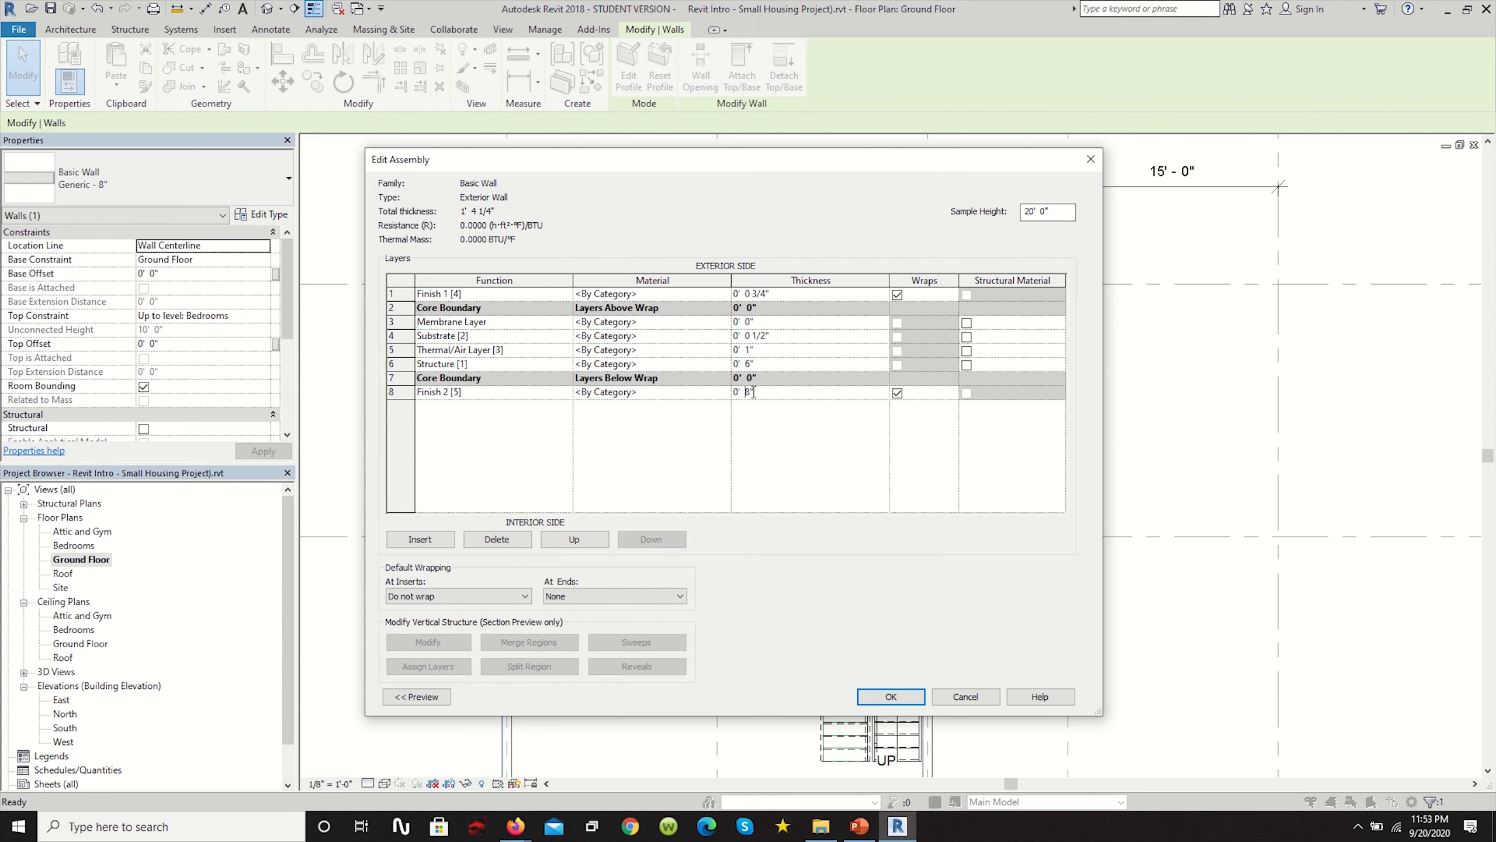
pyautogui.moveTo(752, 394); pyautogui.dragTo(746, 394)
pyautogui.write('1/2')
pyautogui.press('Return')
# Open the material selection for the exterior Finish 1 [4] layer and search the materials for "wood".
pyautogui.click(721, 296)
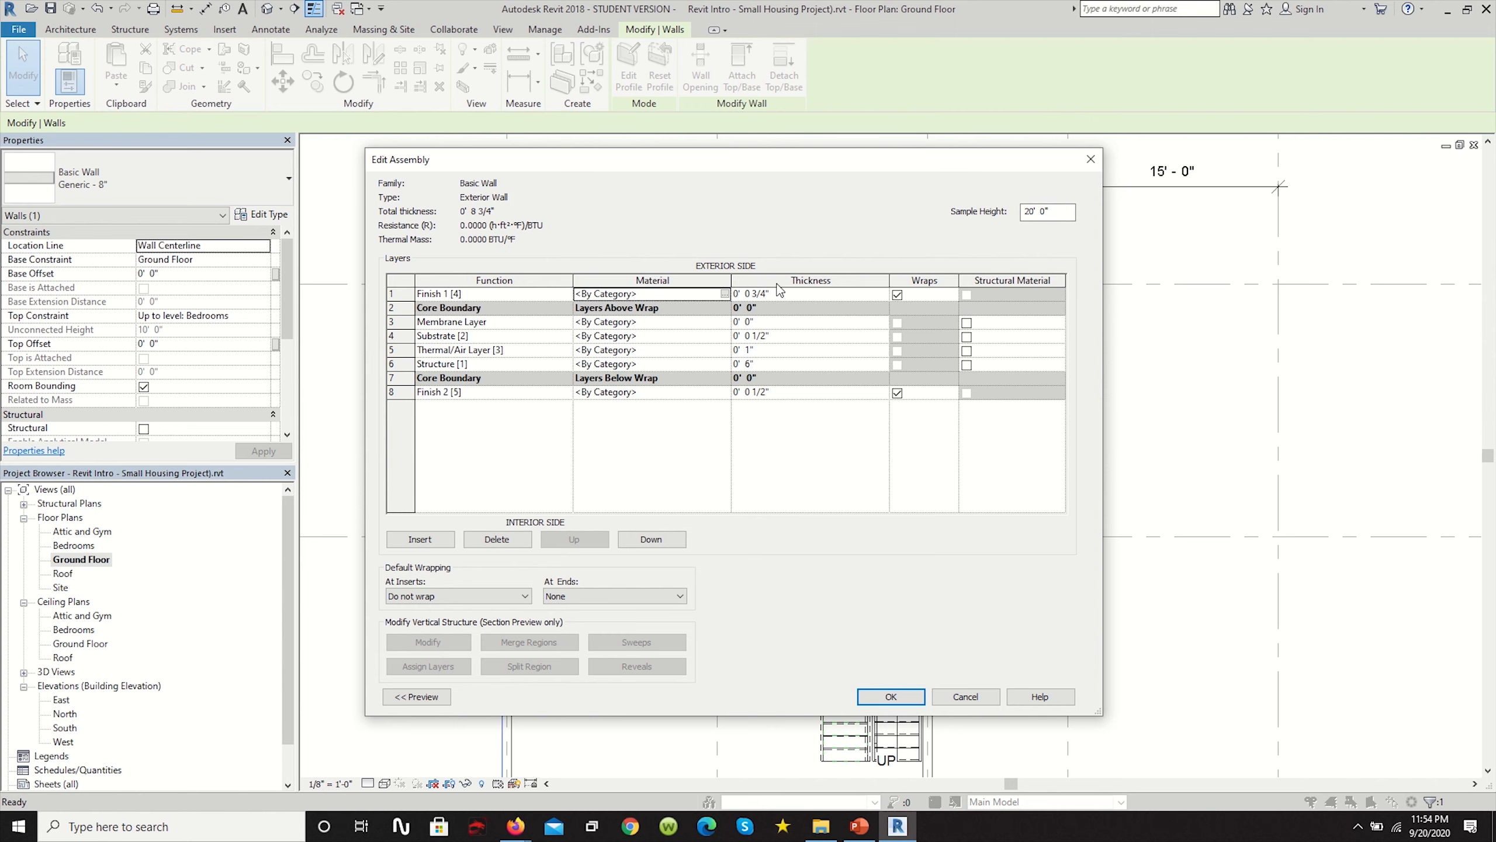
pyautogui.click(725, 293)
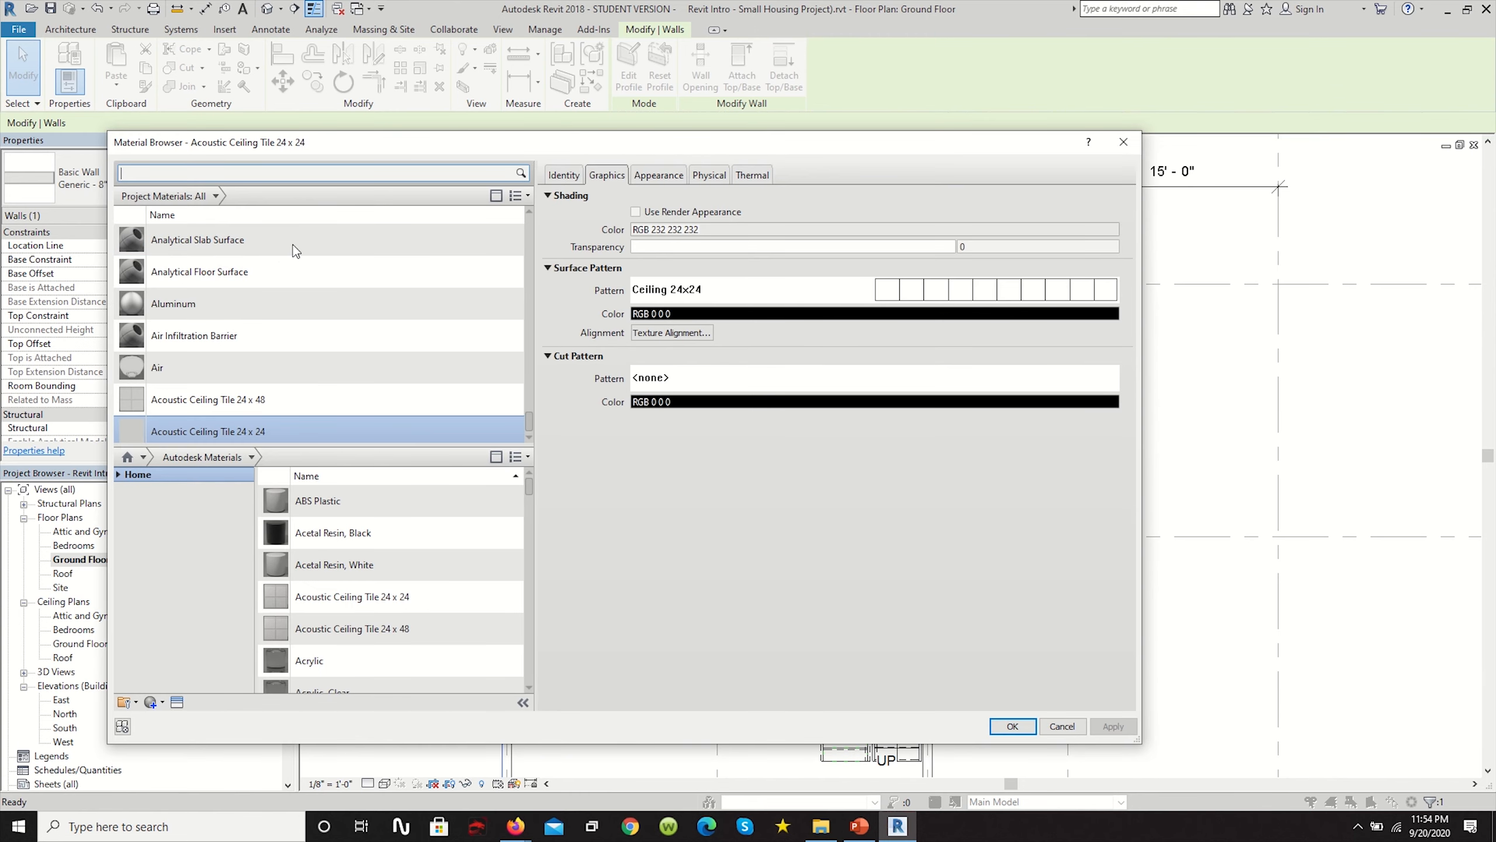
pyautogui.moveTo(346, 147); pyautogui.dragTo(400, 124)
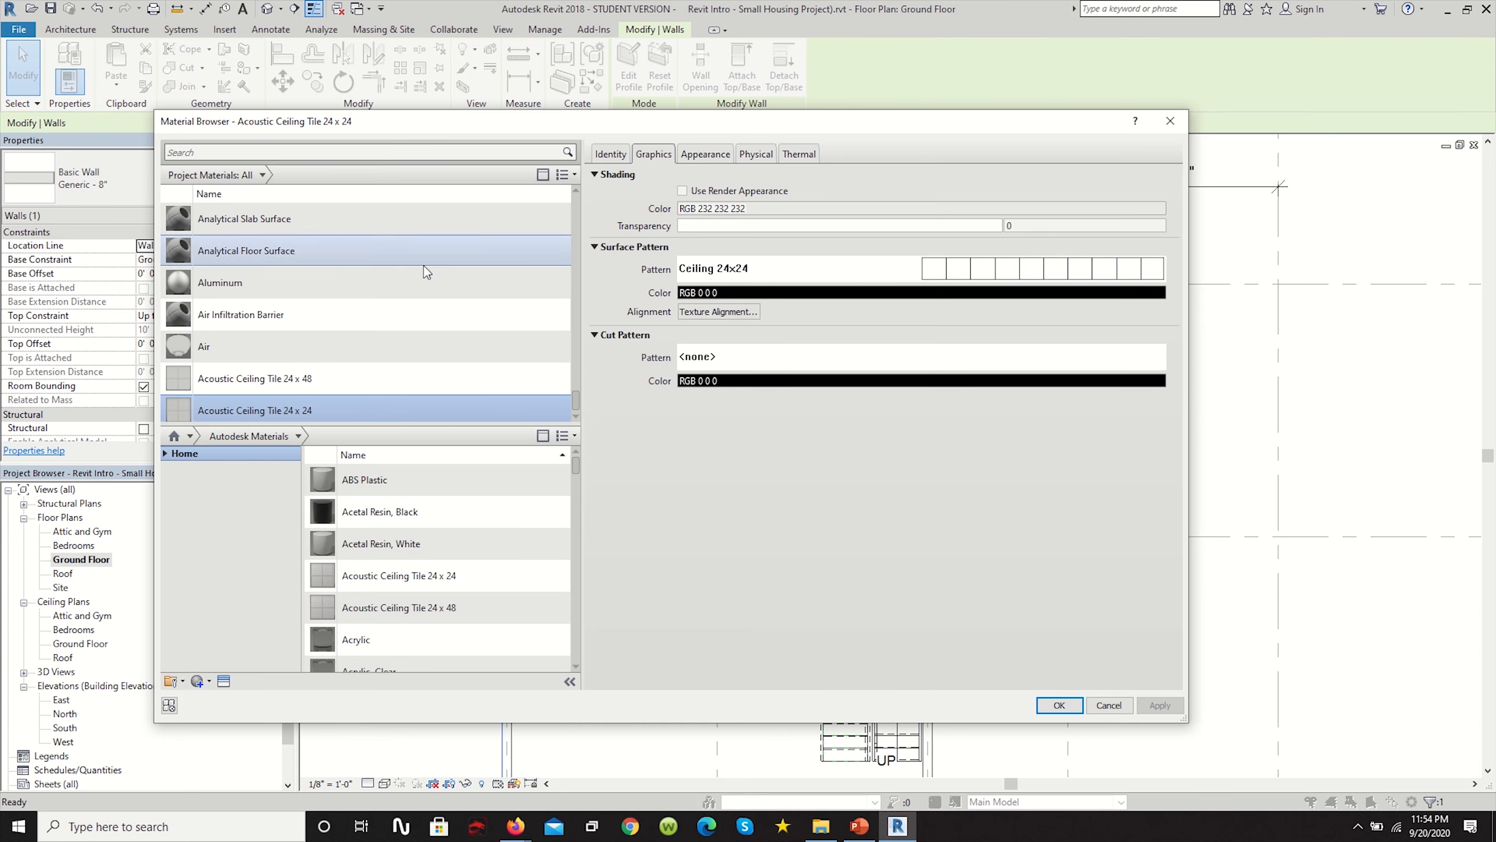
pyautogui.scroll(5, 492, 309)
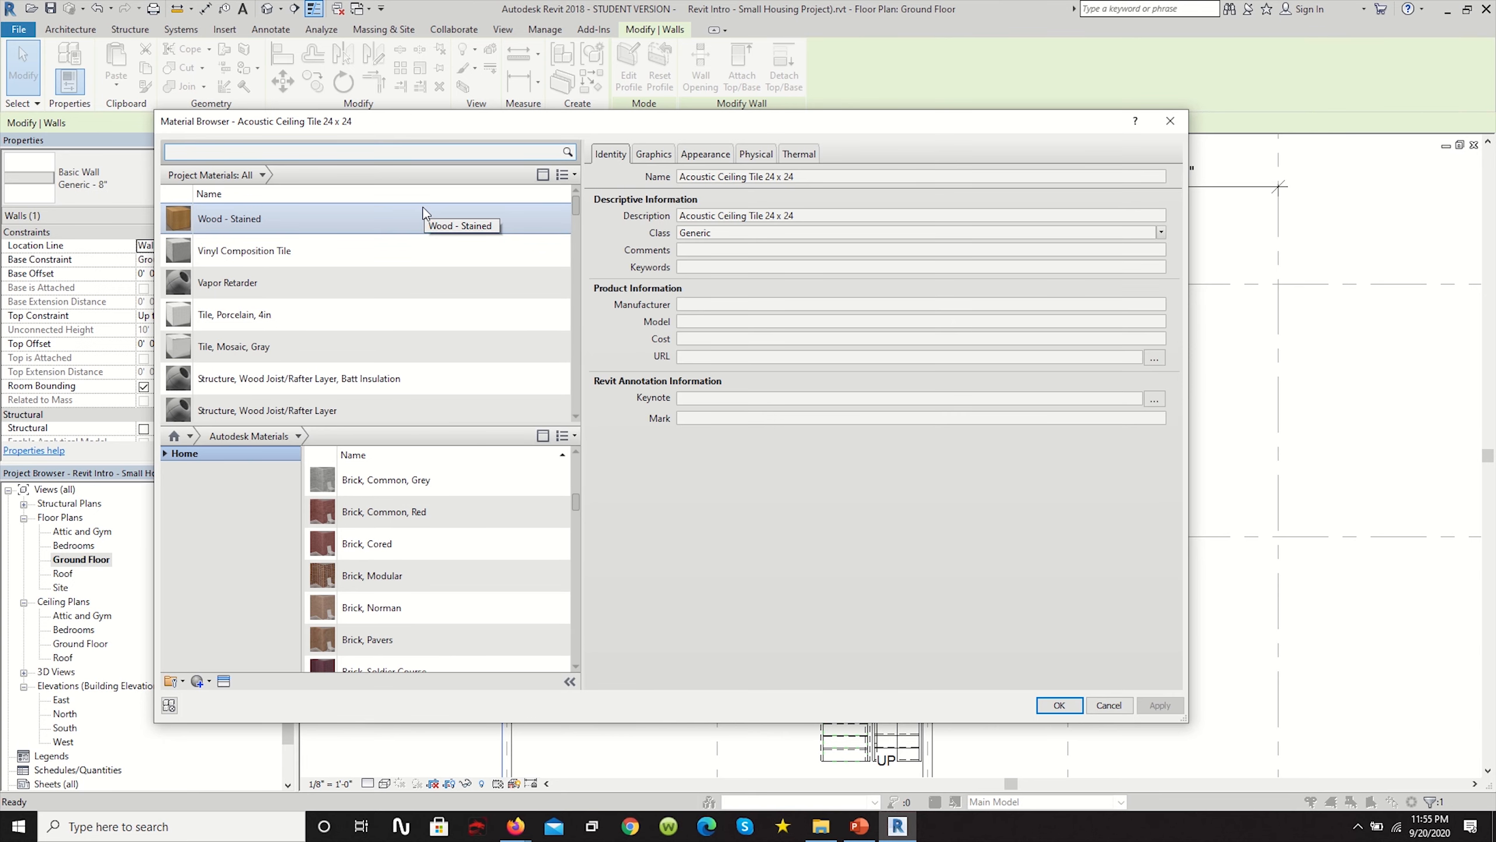
pyautogui.write('wood')
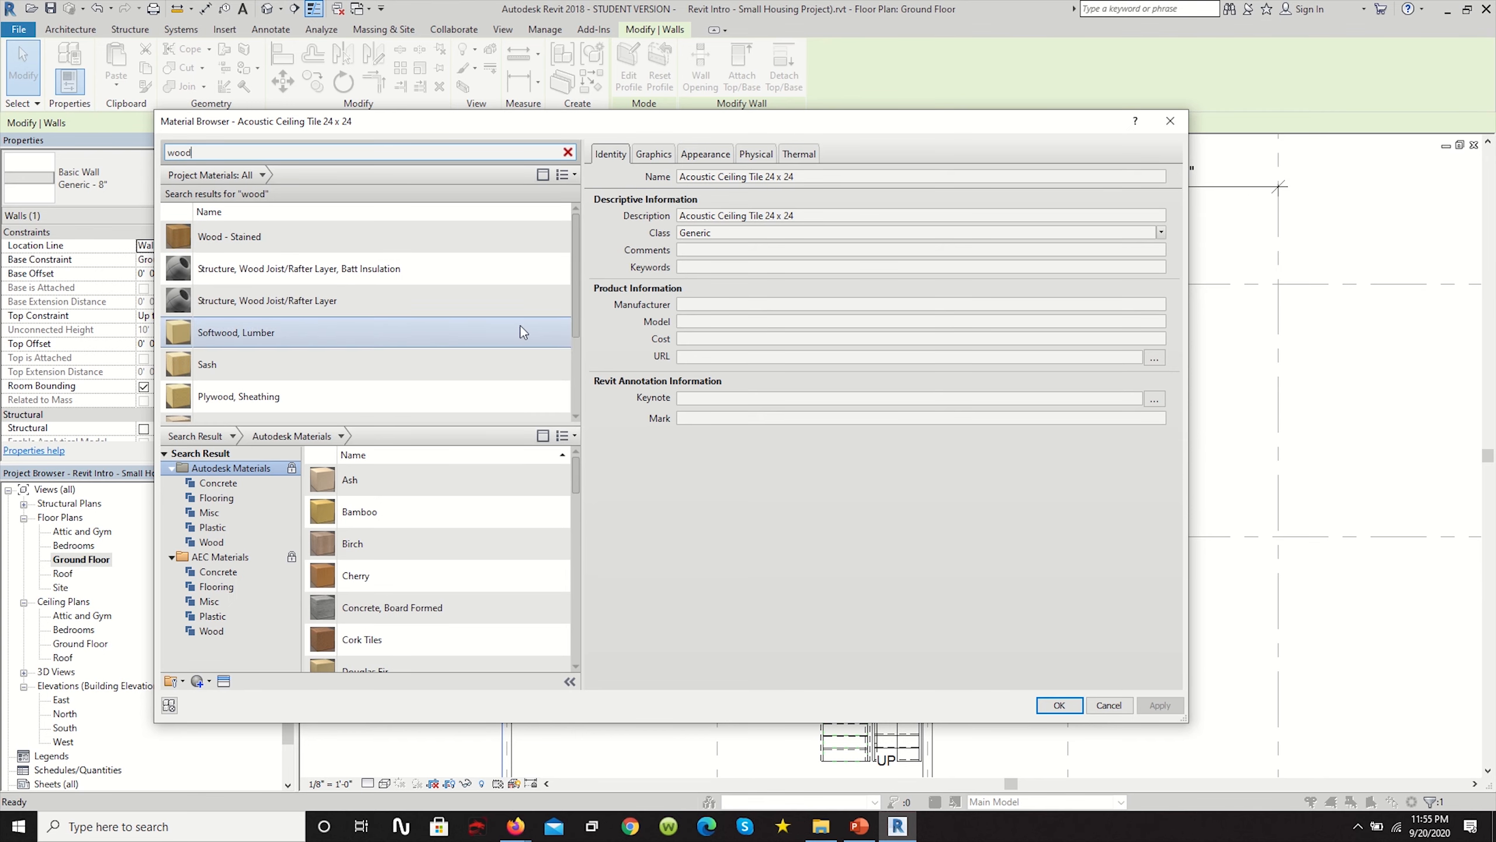
pyautogui.scroll(-7, 443, 487)
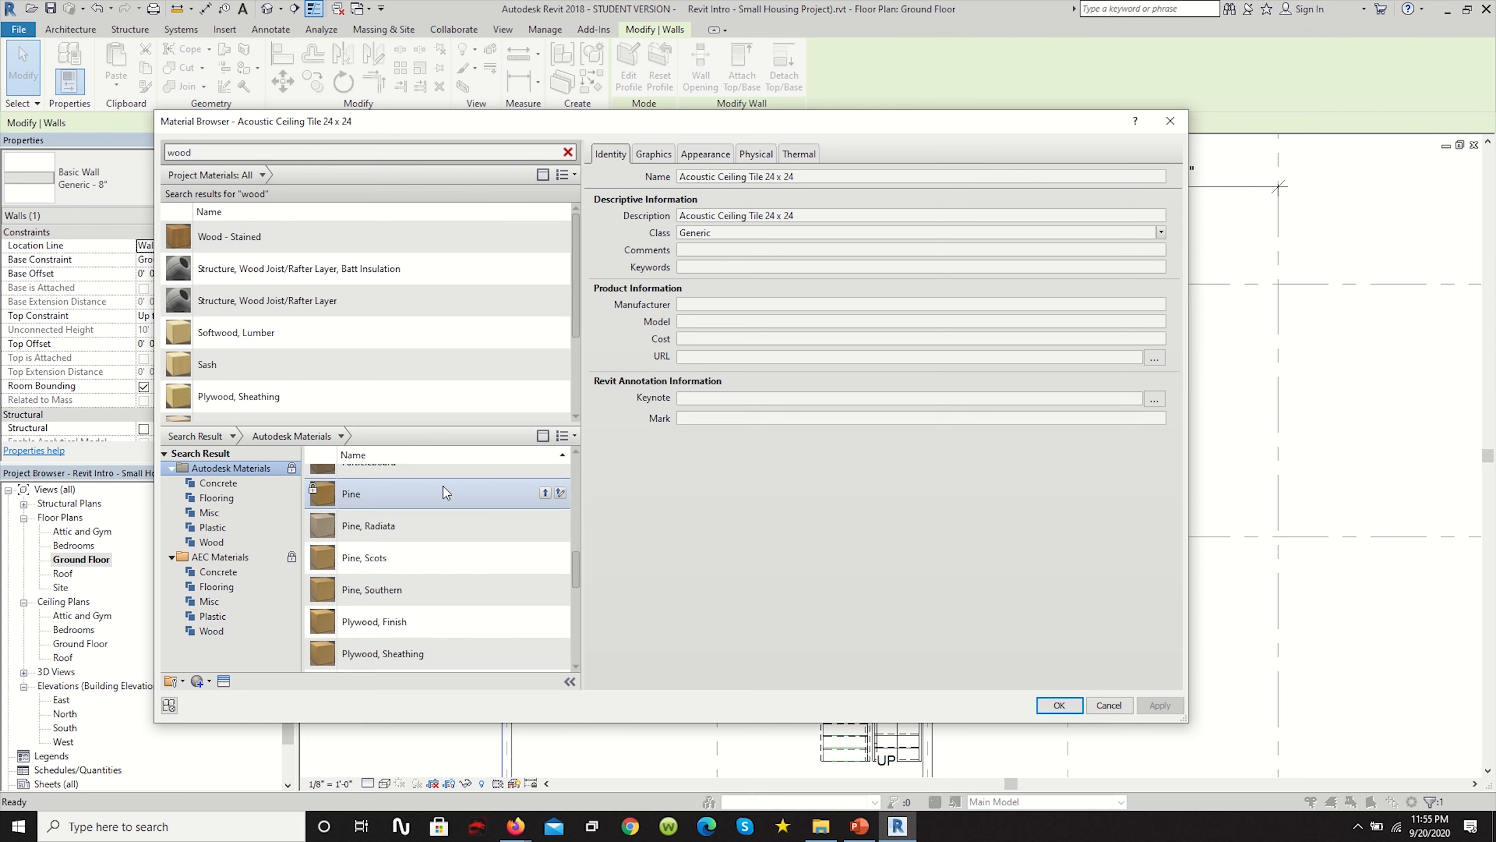
pyautogui.scroll(-4, 329, 270)
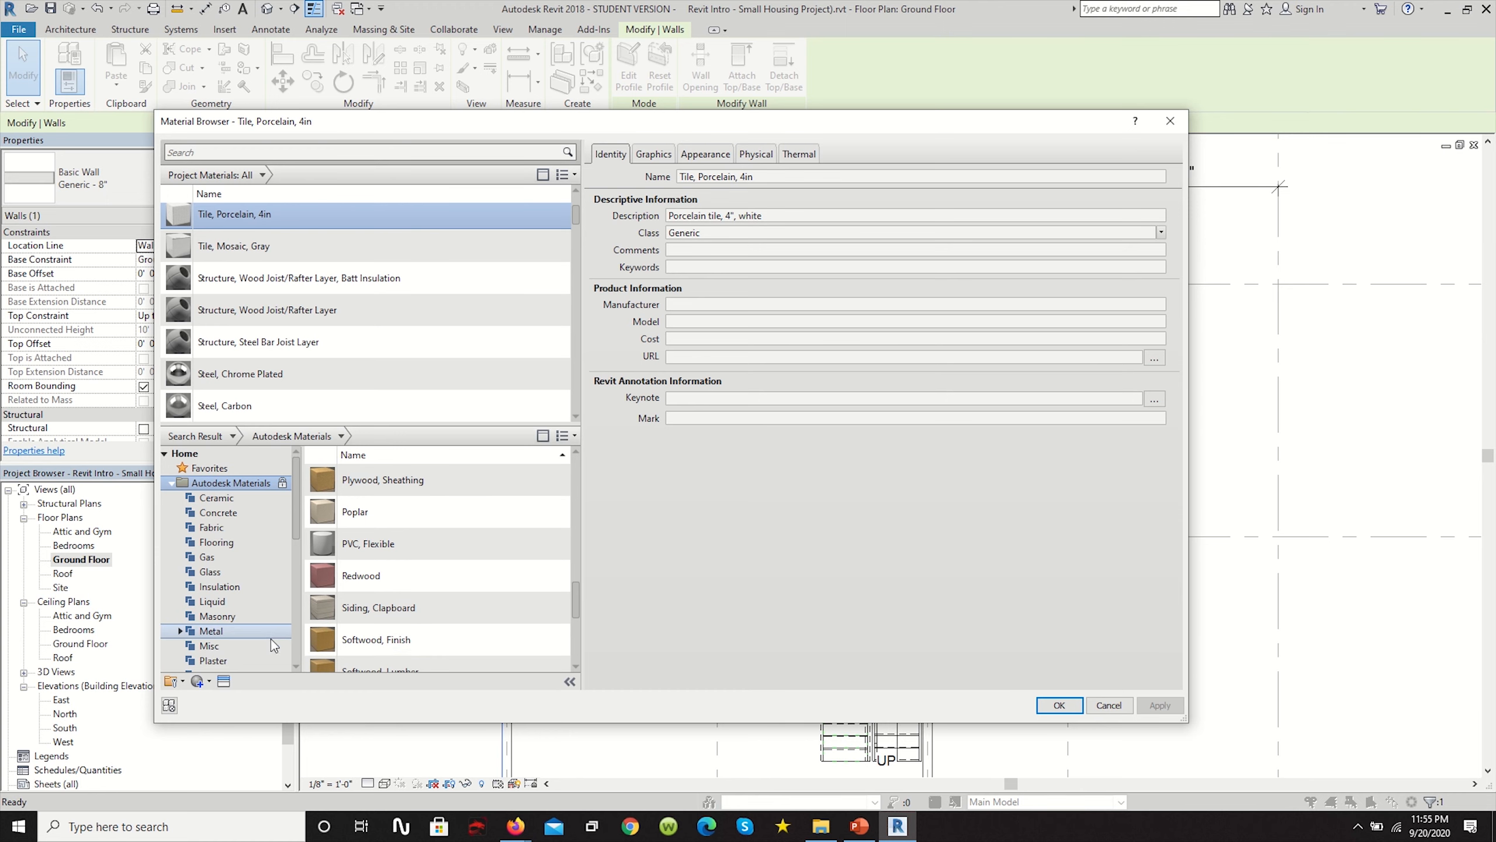
# Add the Walnut material from the Autodesk Materials library to the project materials.
pyautogui.click(202, 681)
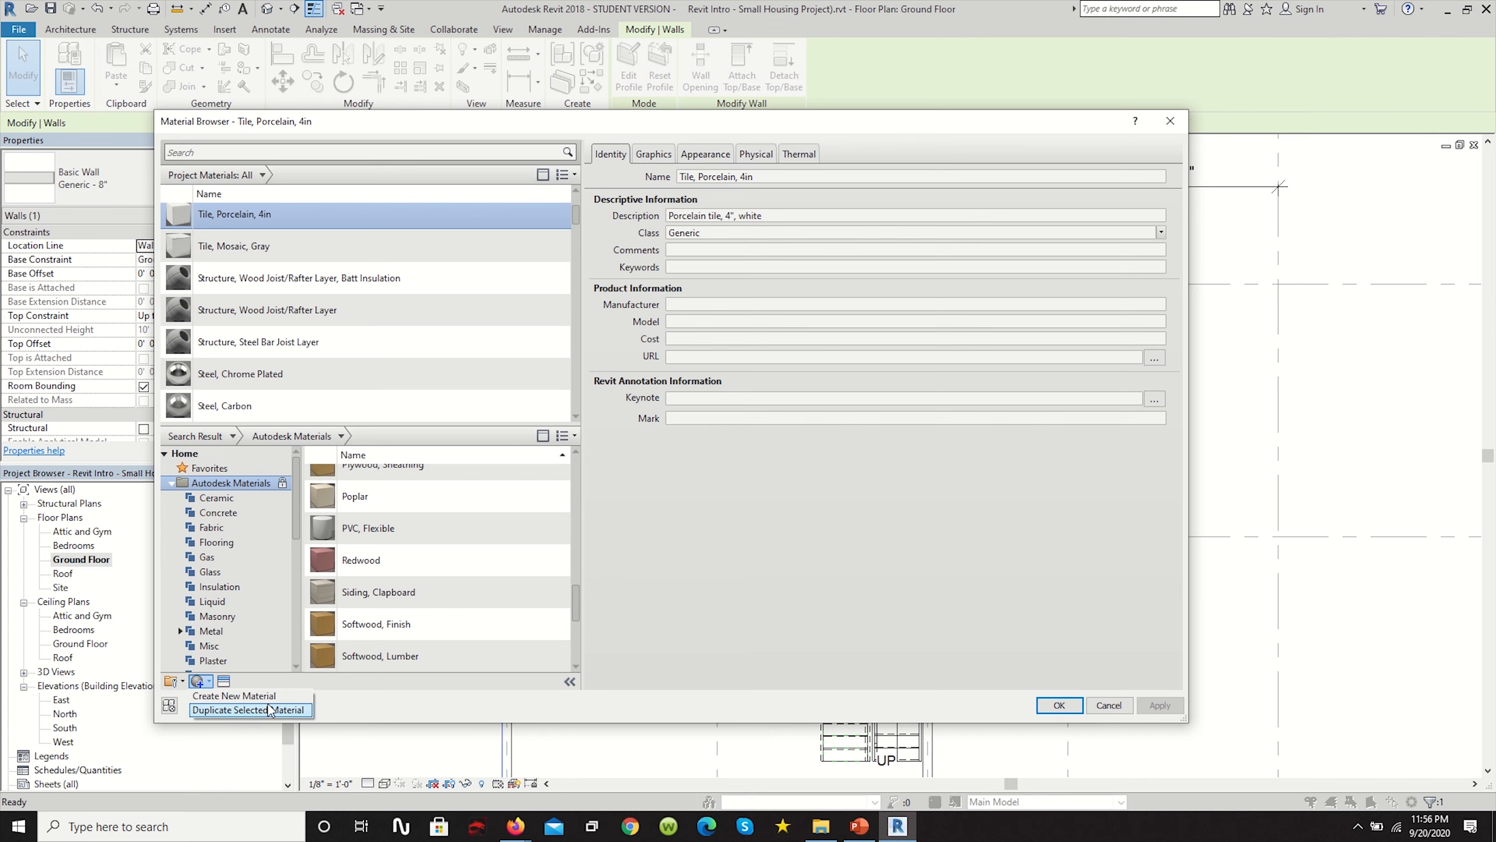
pyautogui.click(372, 700)
pyautogui.scroll(-3, 444, 645)
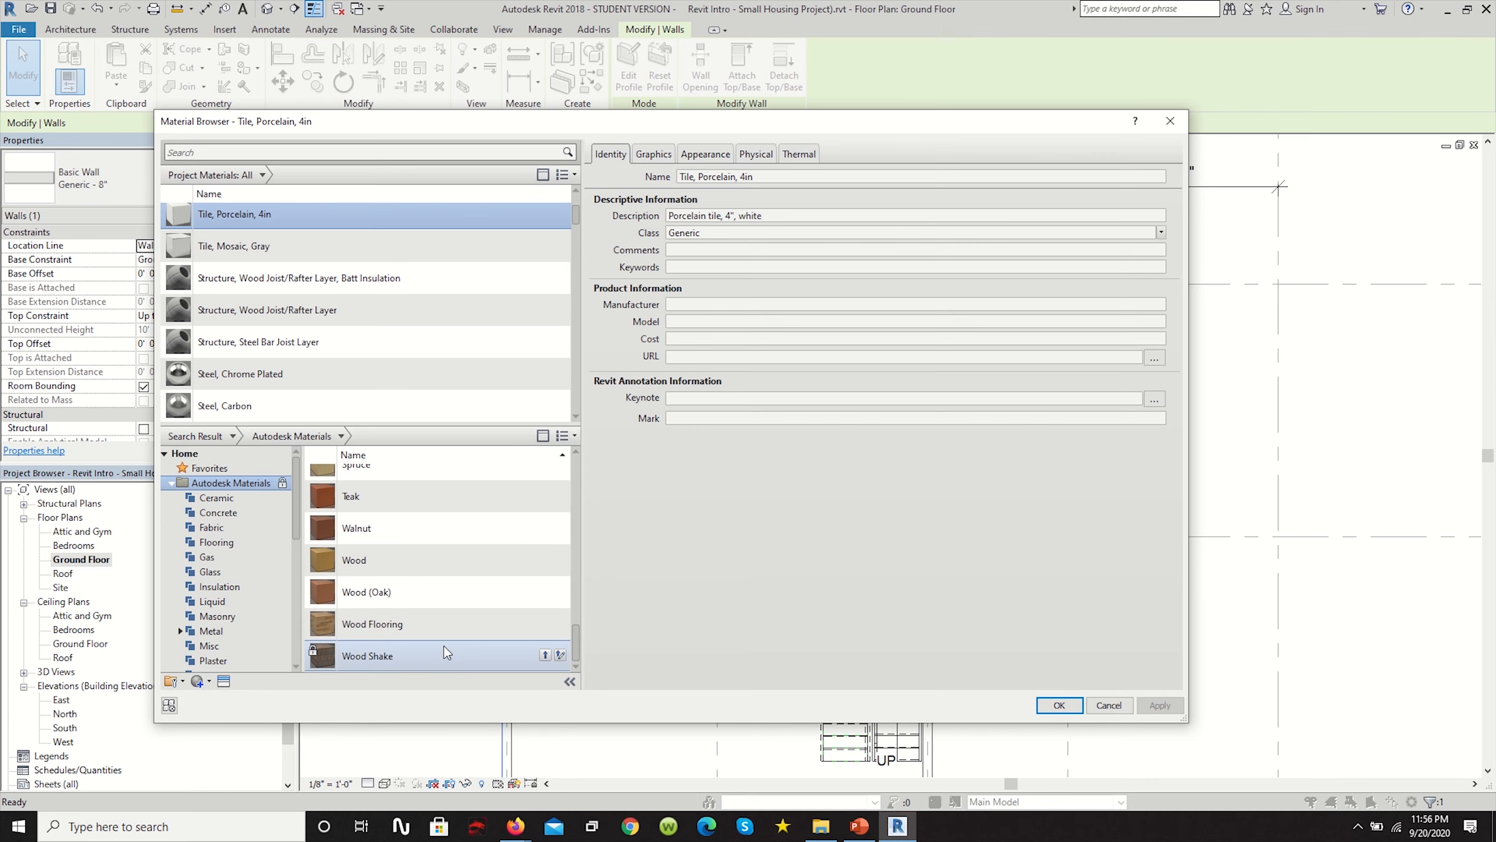
pyautogui.scroll(3, 426, 623)
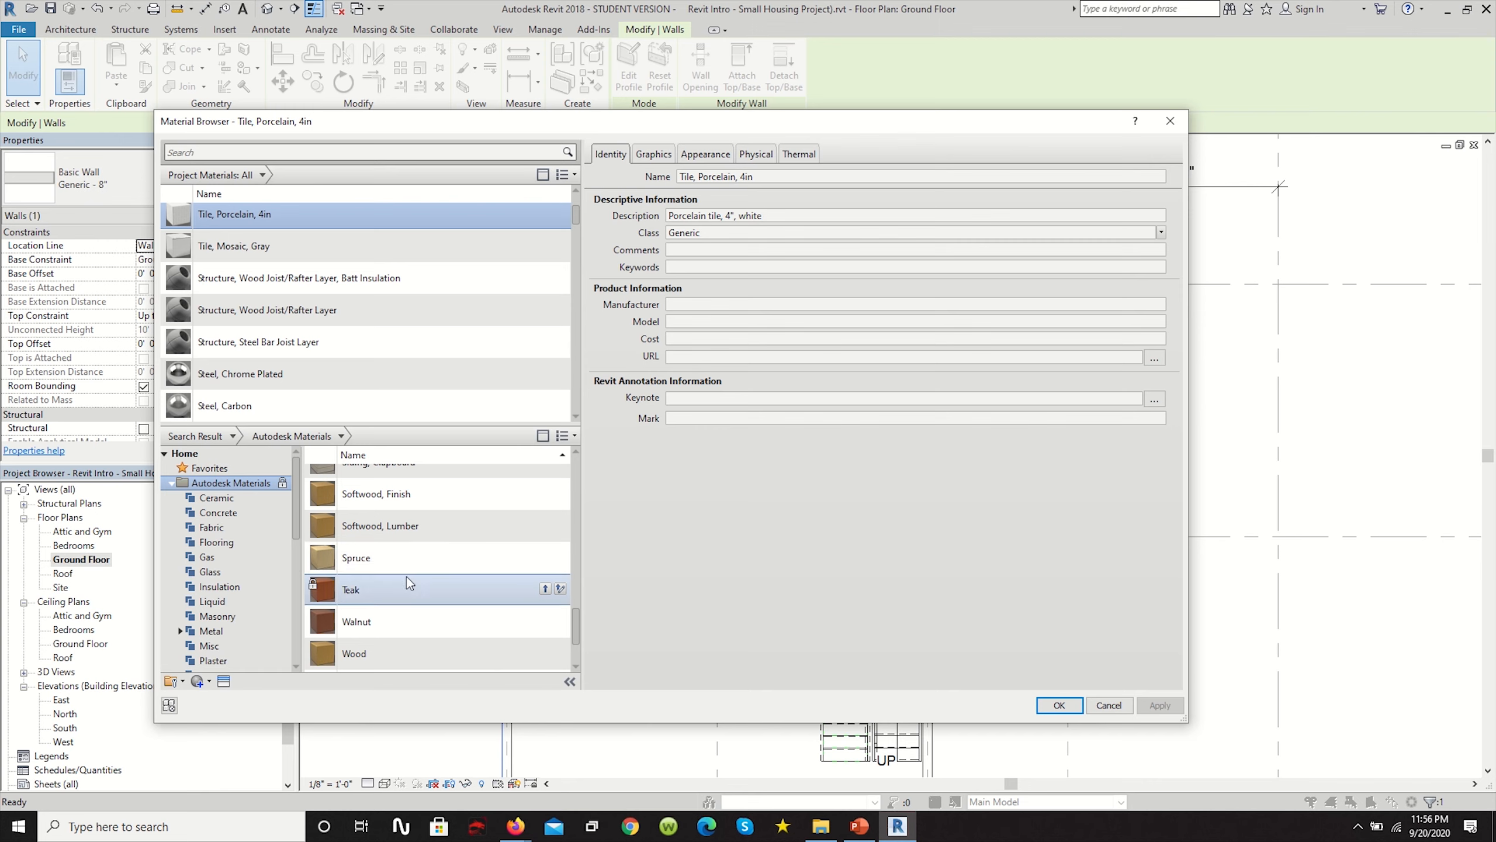
pyautogui.scroll(3, 407, 632)
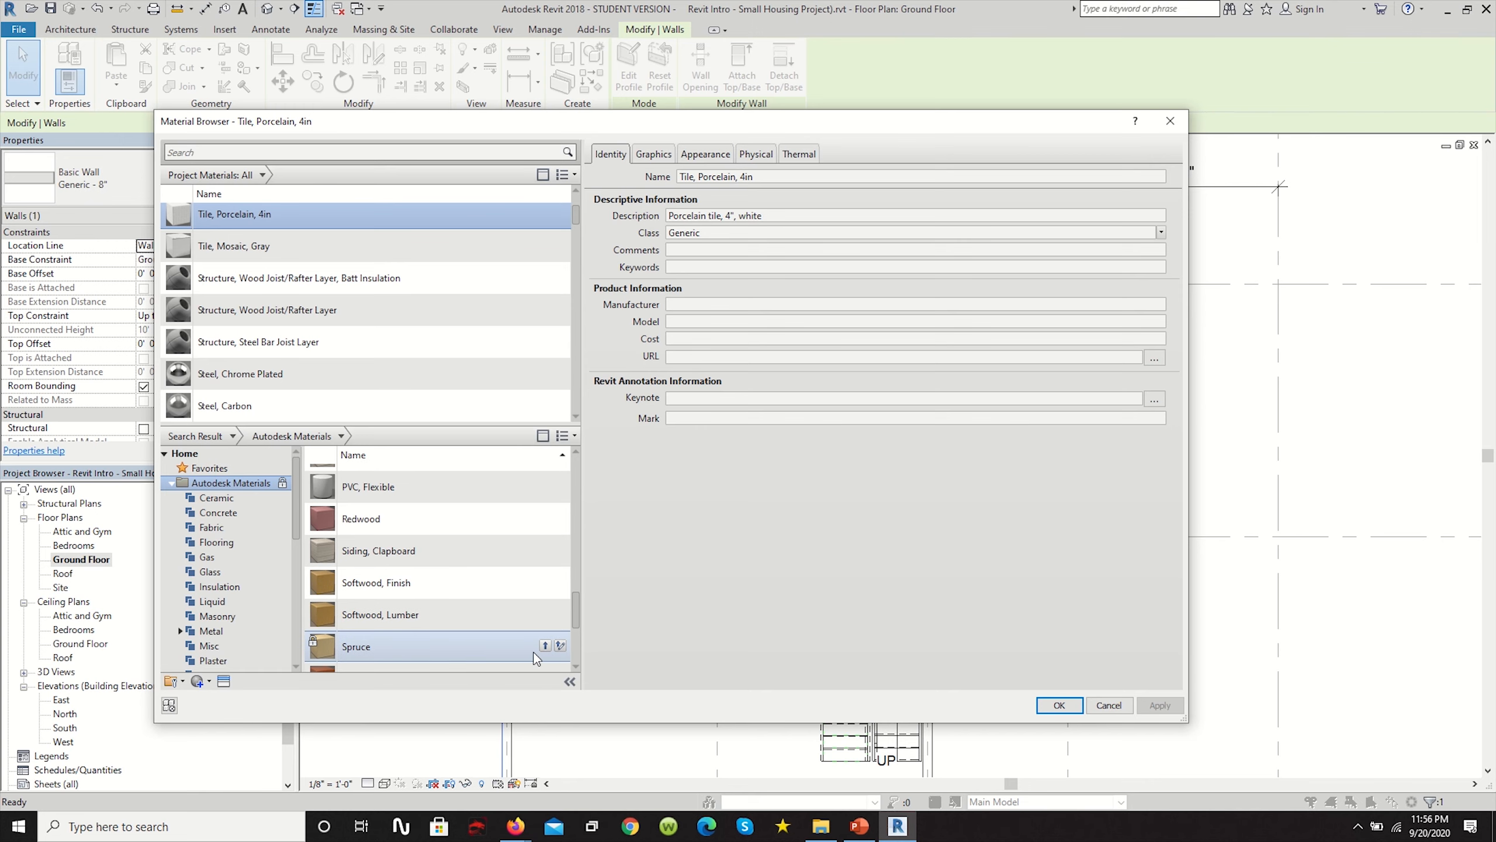
pyautogui.scroll(-5, 441, 612)
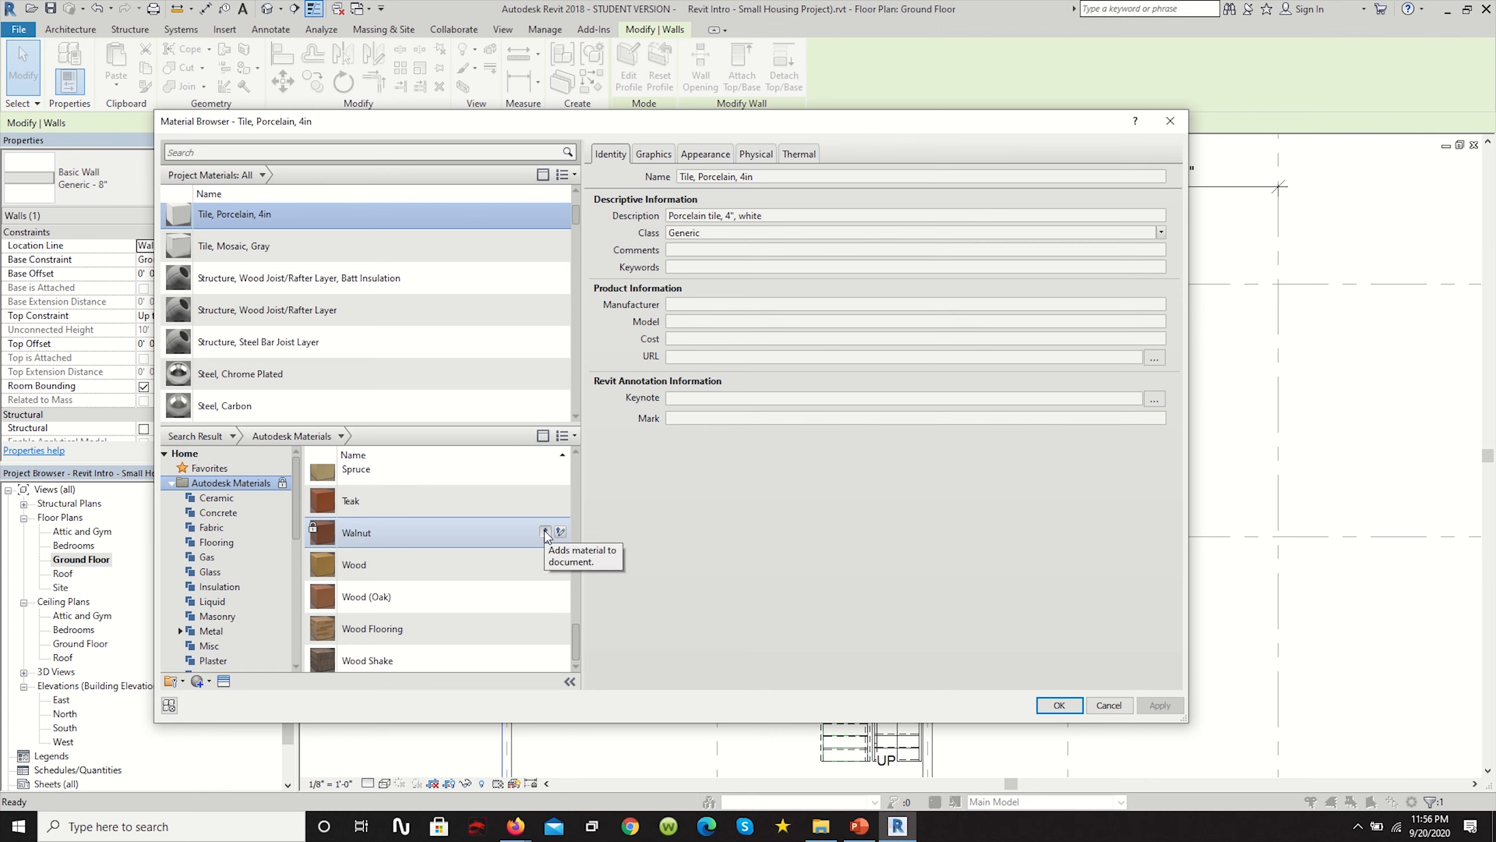
pyautogui.scroll(1, 545, 532)
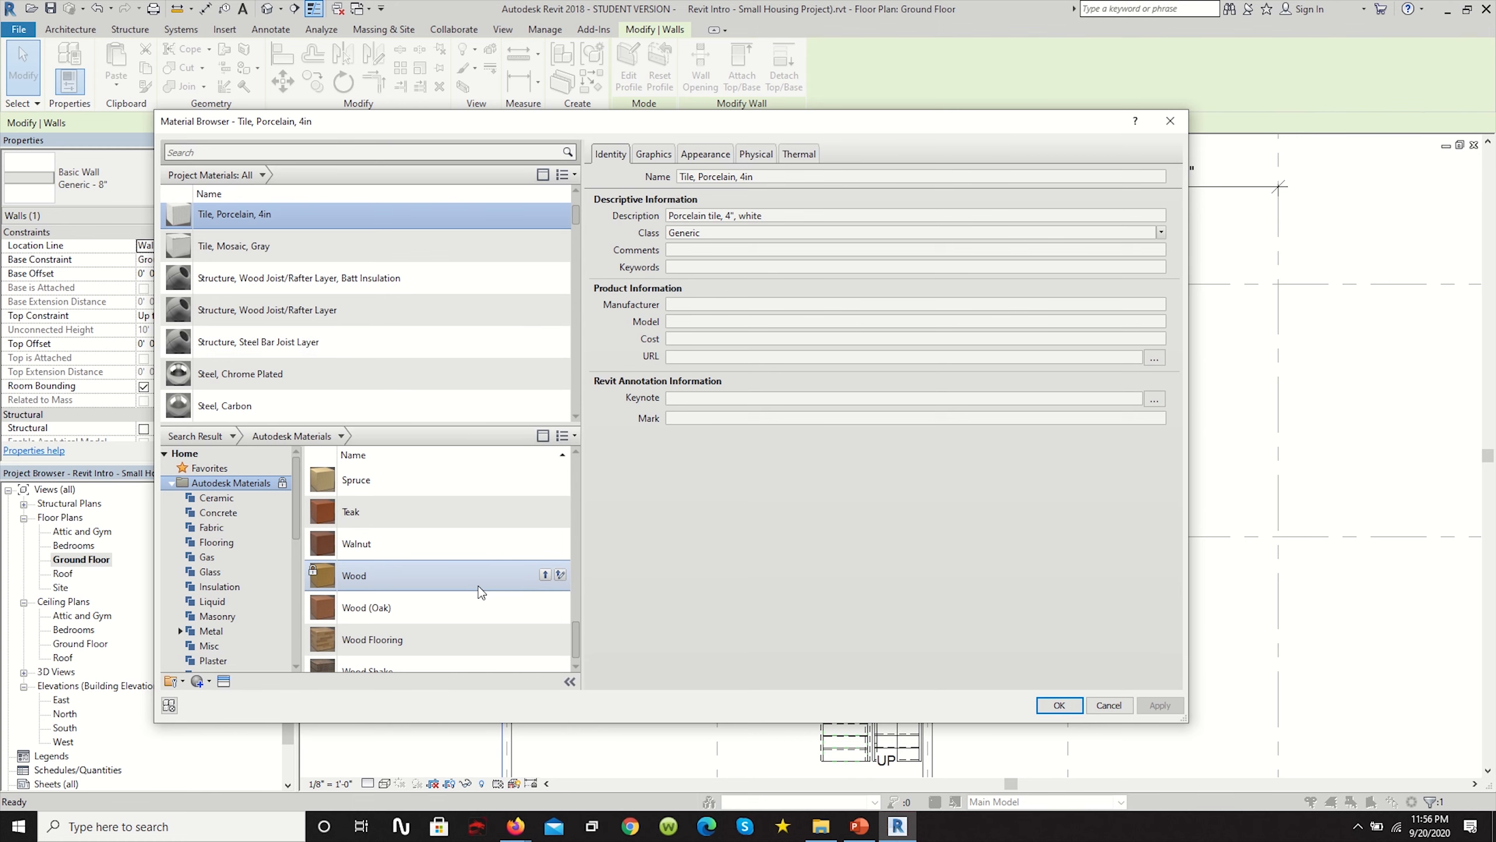
pyautogui.moveTo(504, 536)
pyautogui.mouseDown()
pyautogui.moveTo(451, 353)
pyautogui.moveTo(492, 550)
pyautogui.mouseUp()
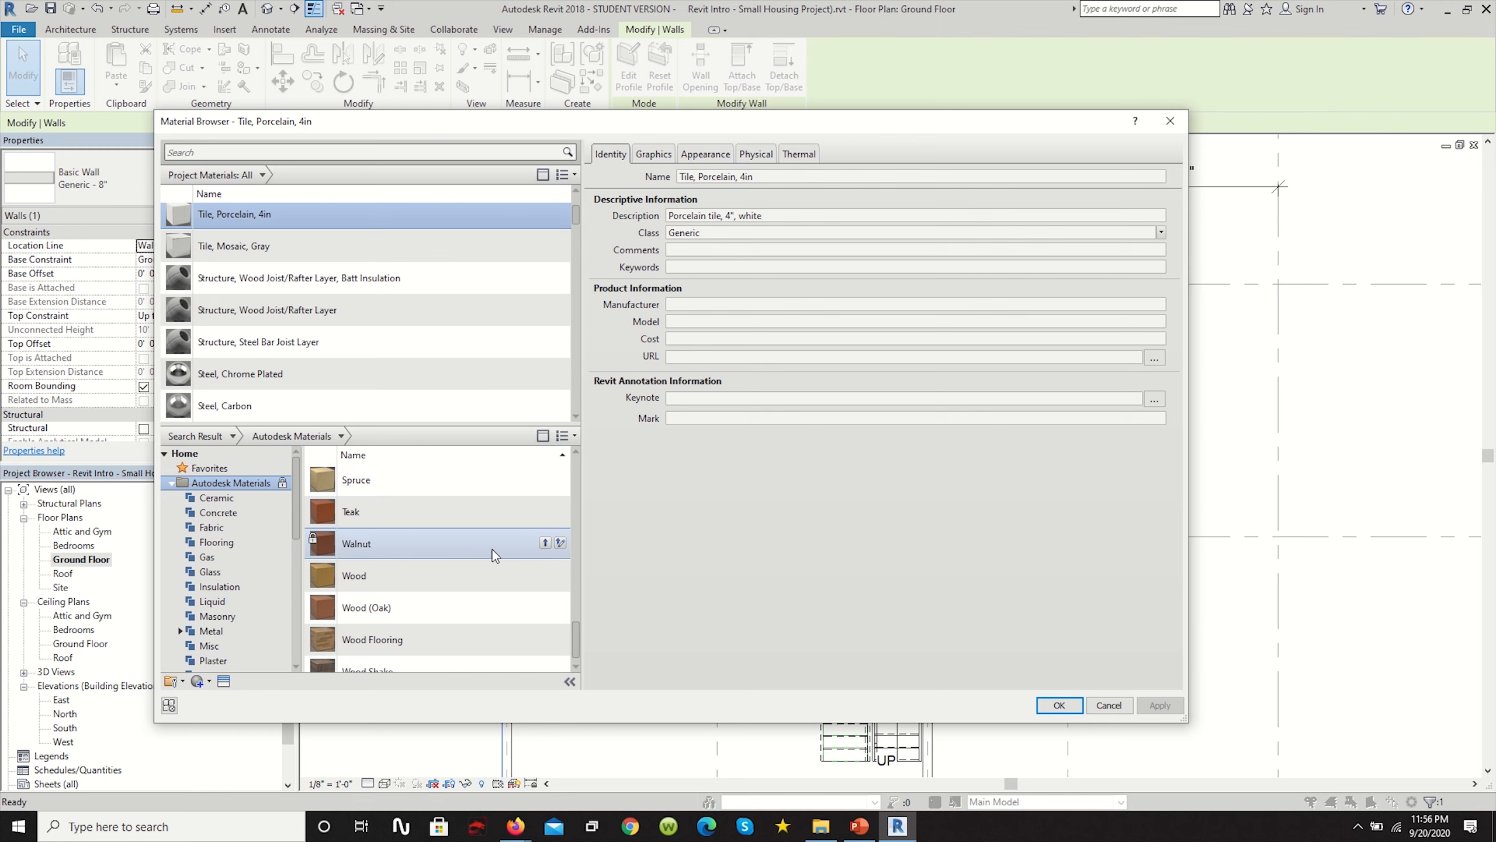
pyautogui.click(546, 543)
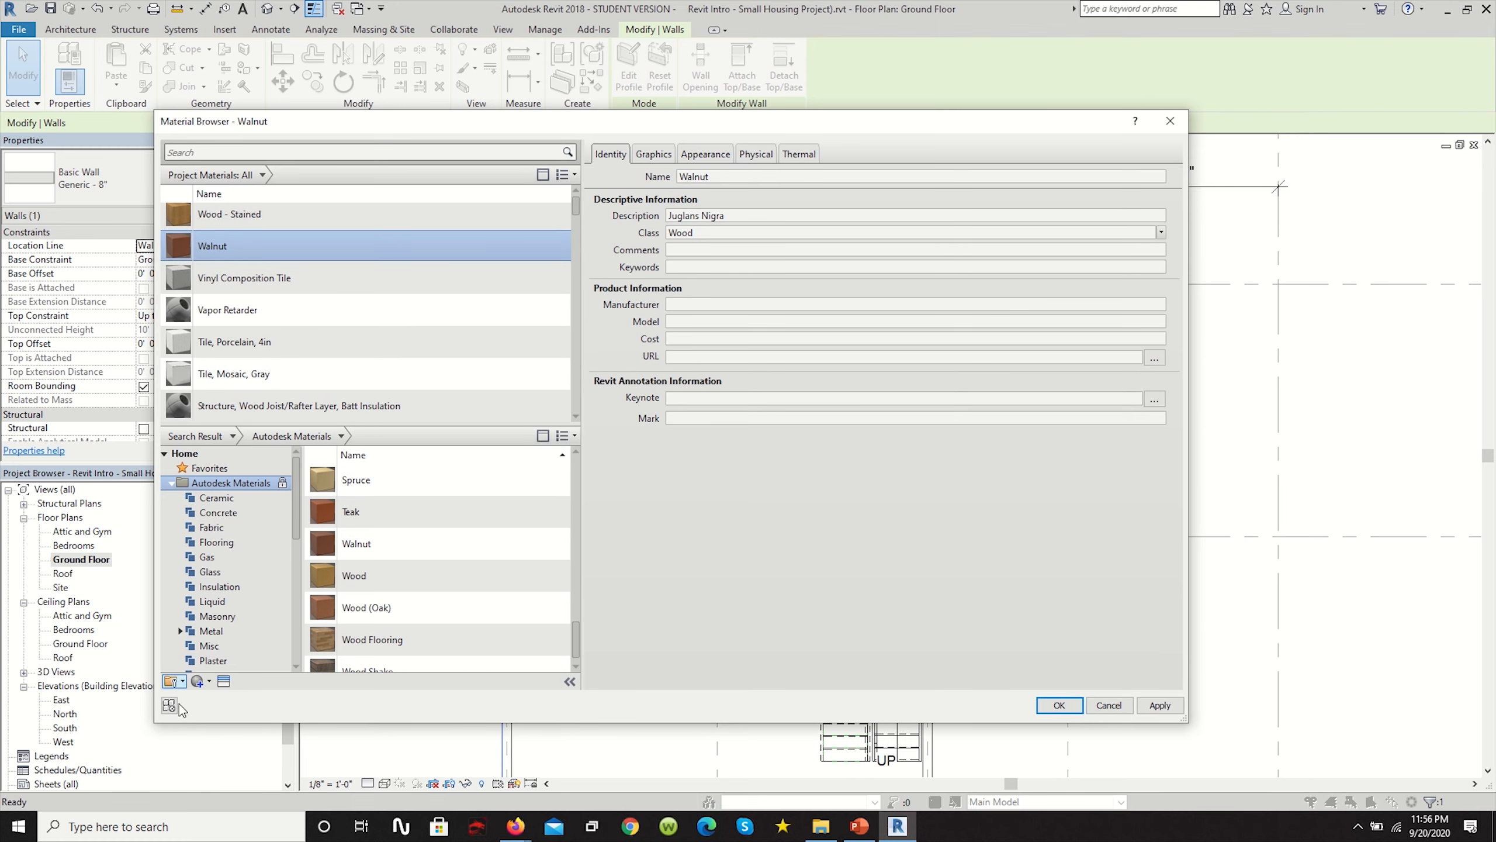
# Duplicate the Walnut material and rename the copy "Walnut Exterior".
pyautogui.click(209, 684)
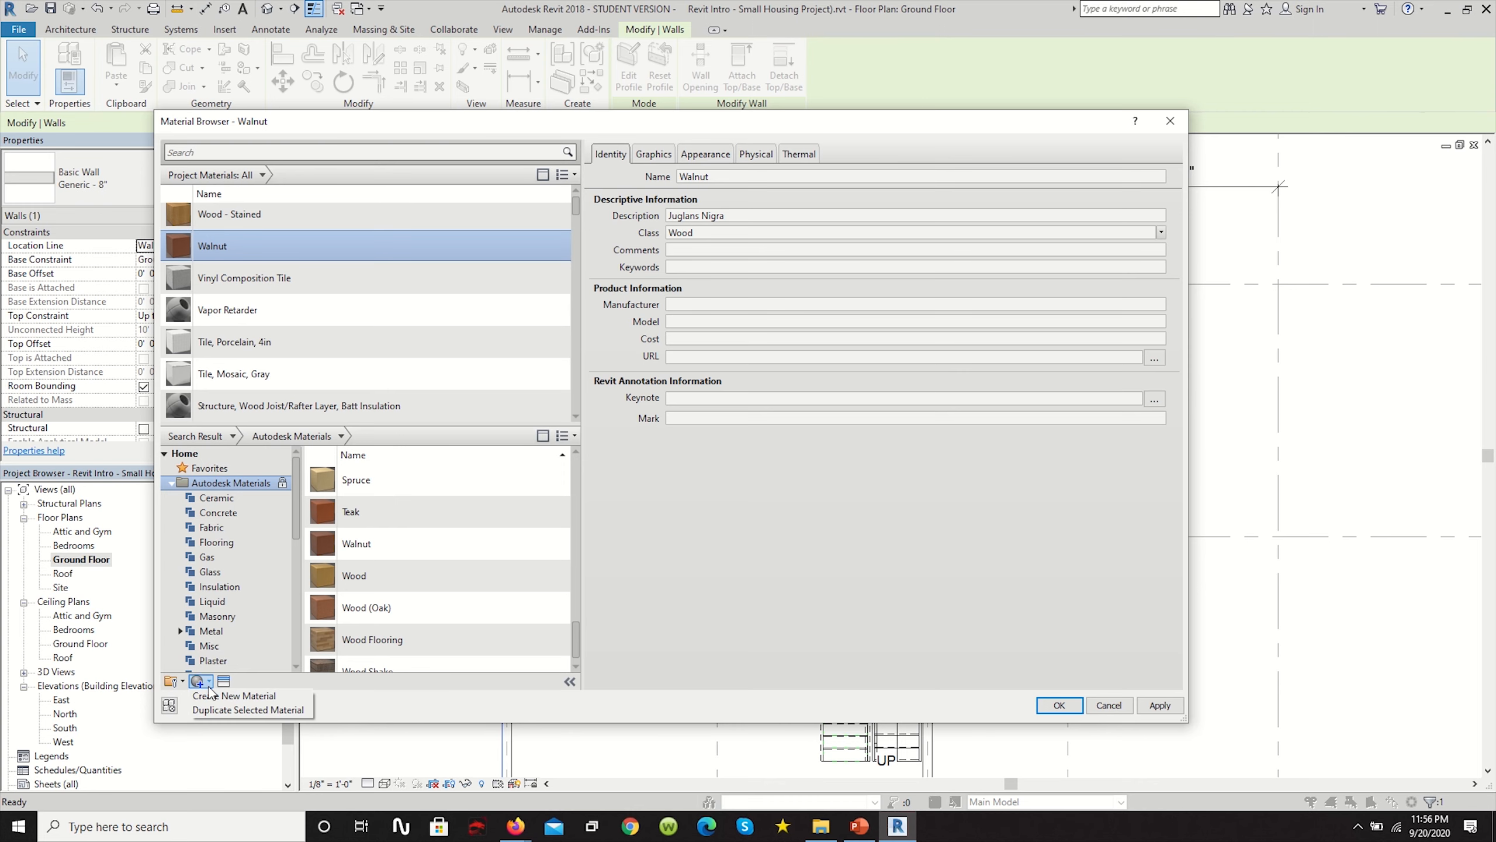
pyautogui.click(247, 710)
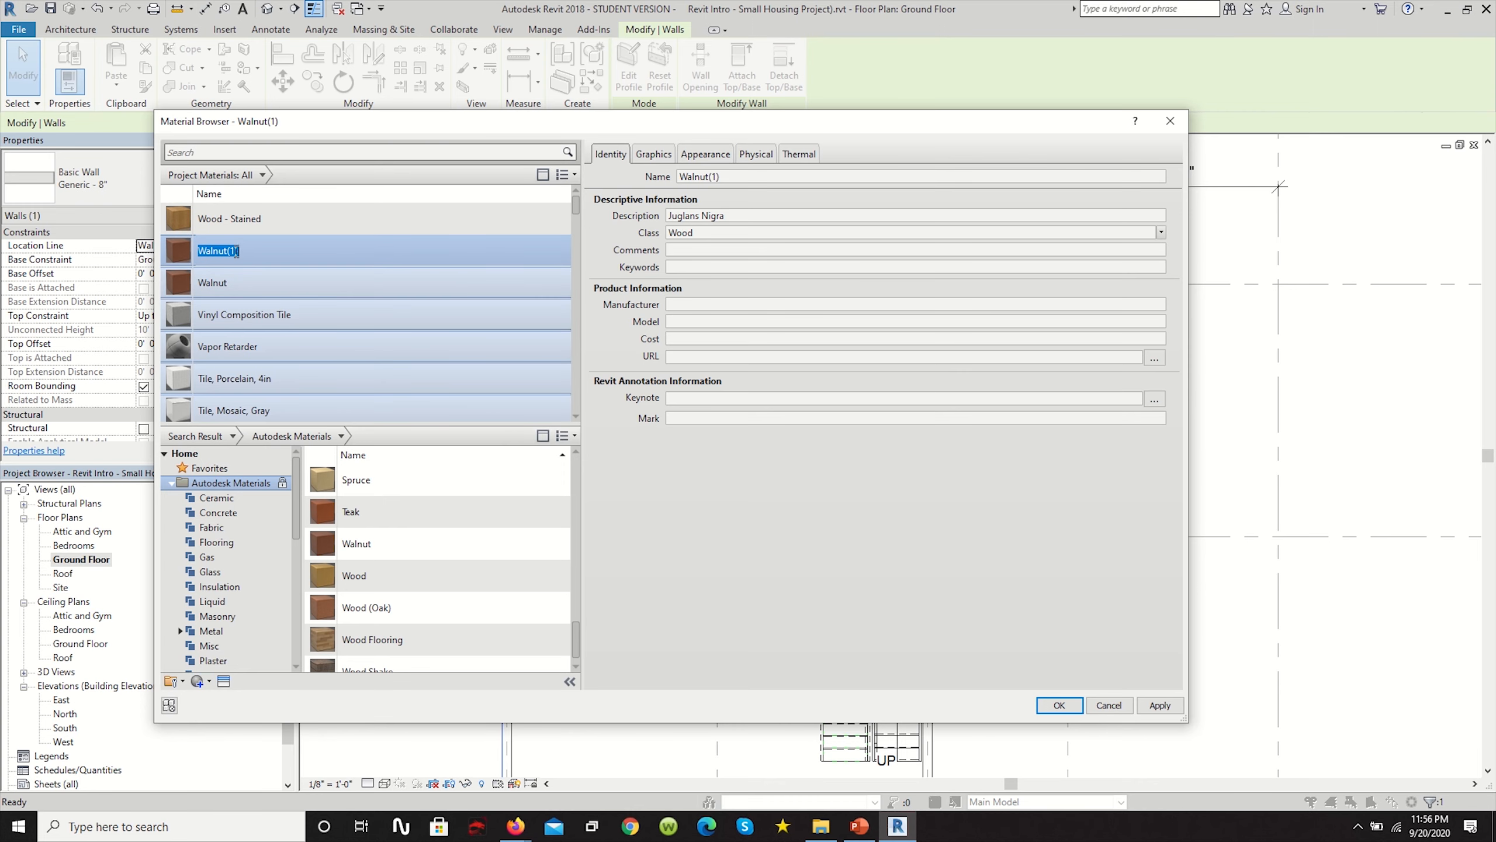
pyautogui.rightClick(228, 255)
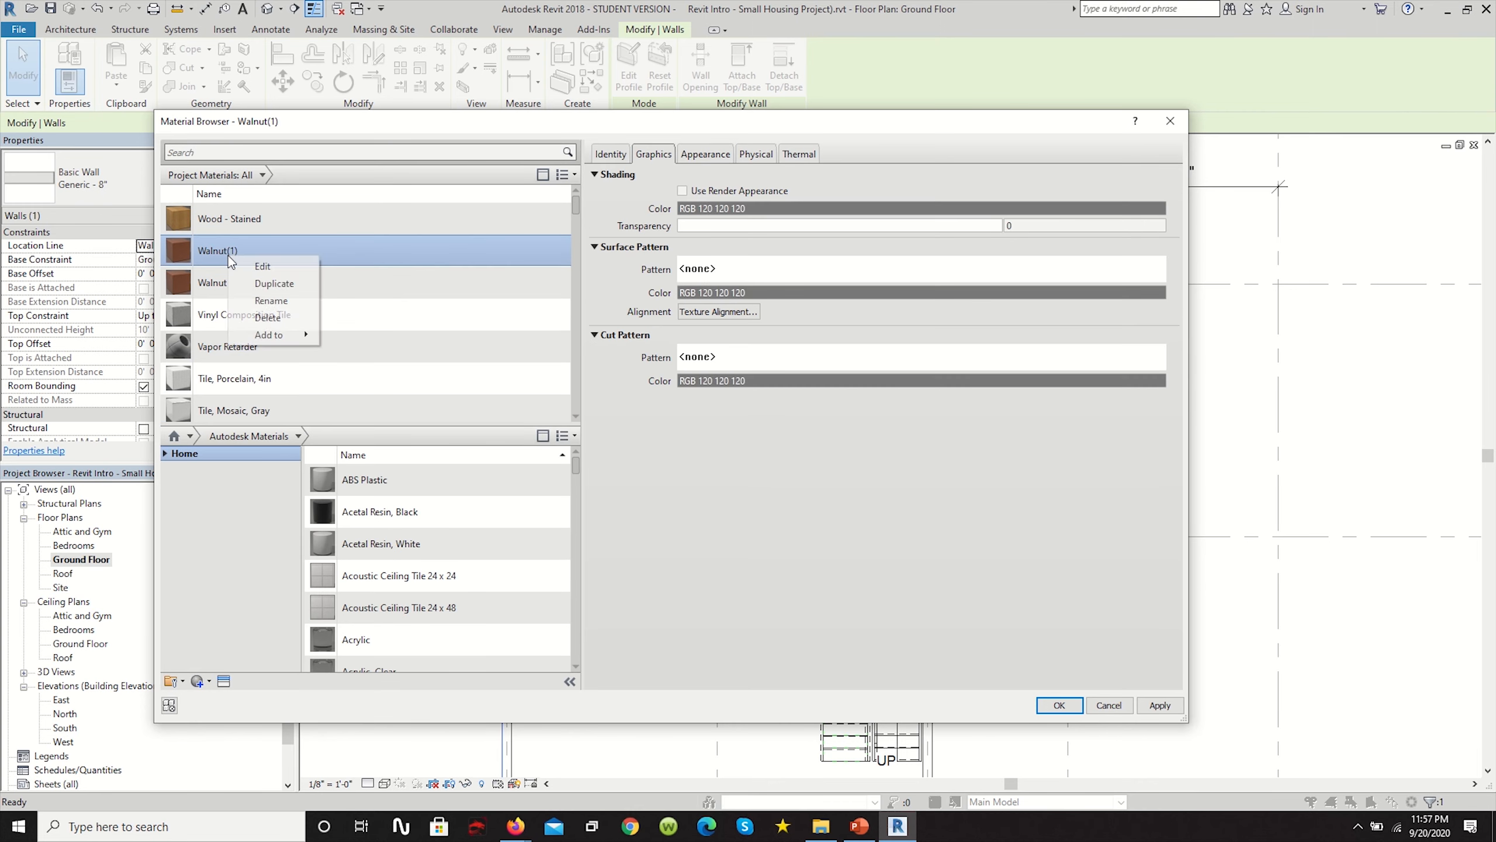
pyautogui.click(270, 301)
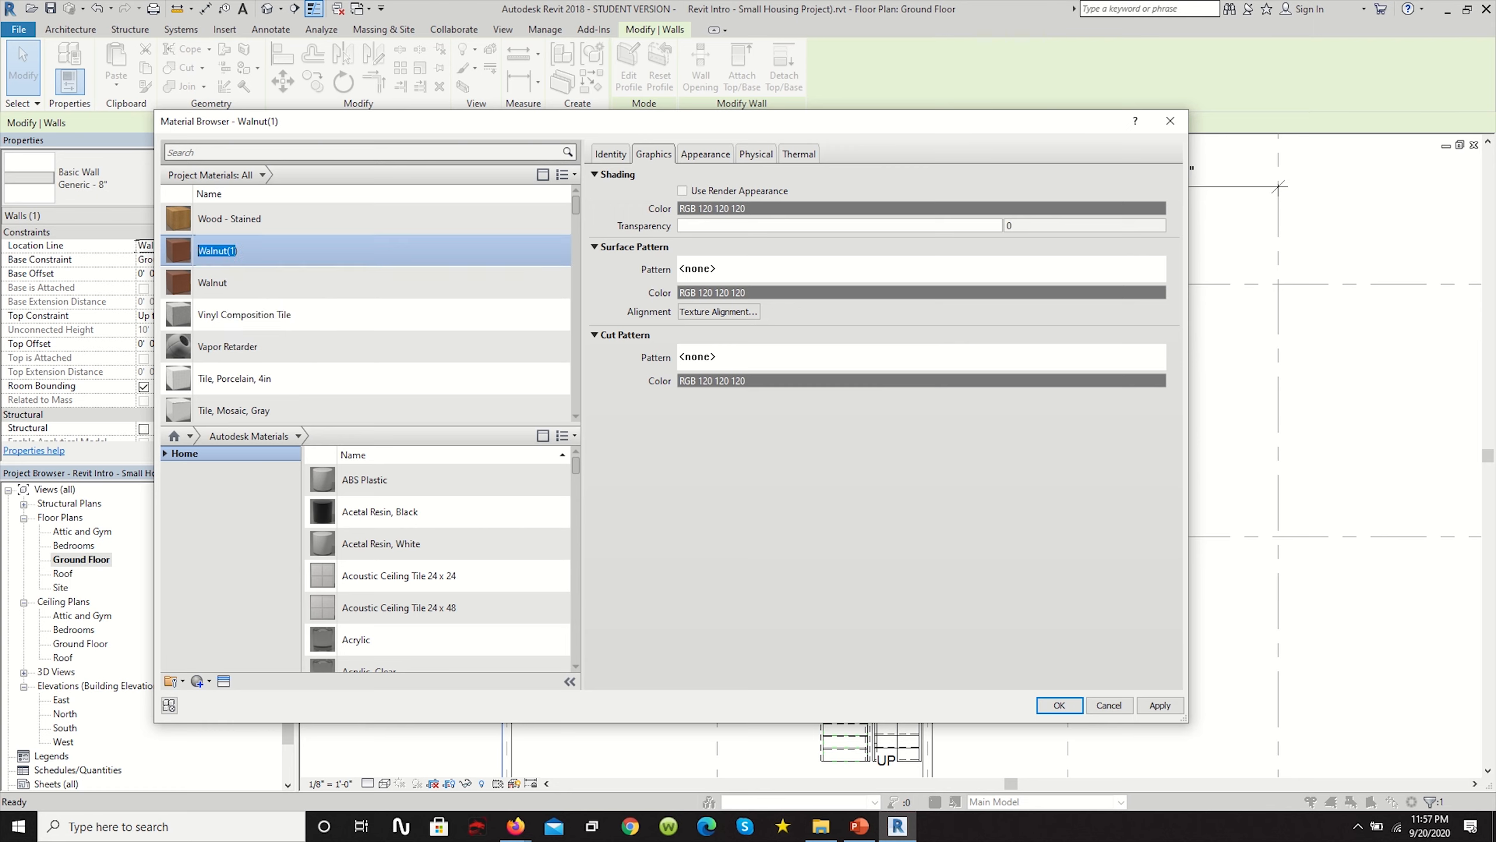
pyautogui.write('Walnut Exterior')
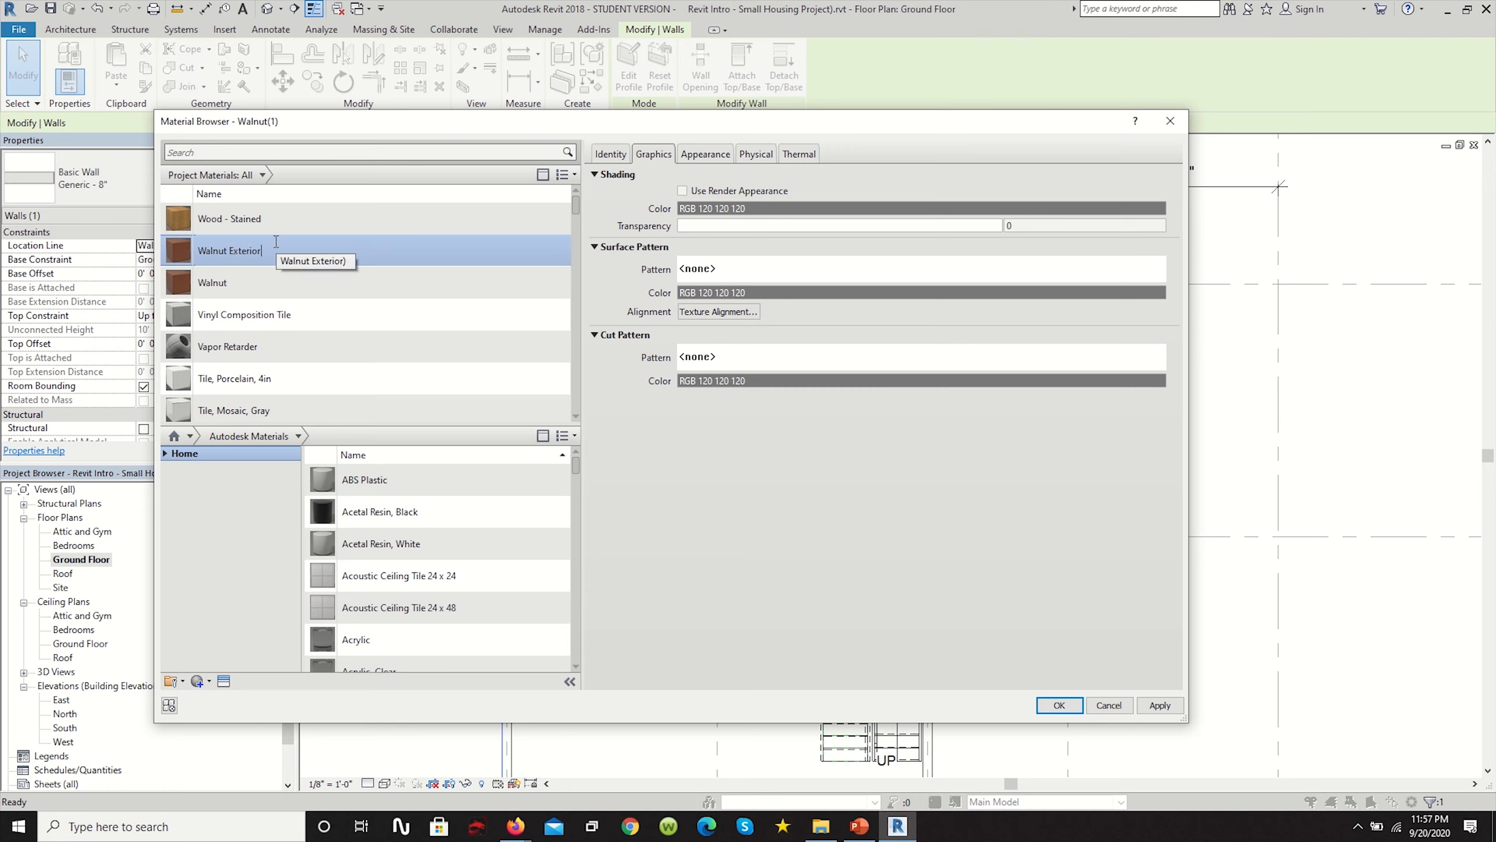
pyautogui.press('Return')
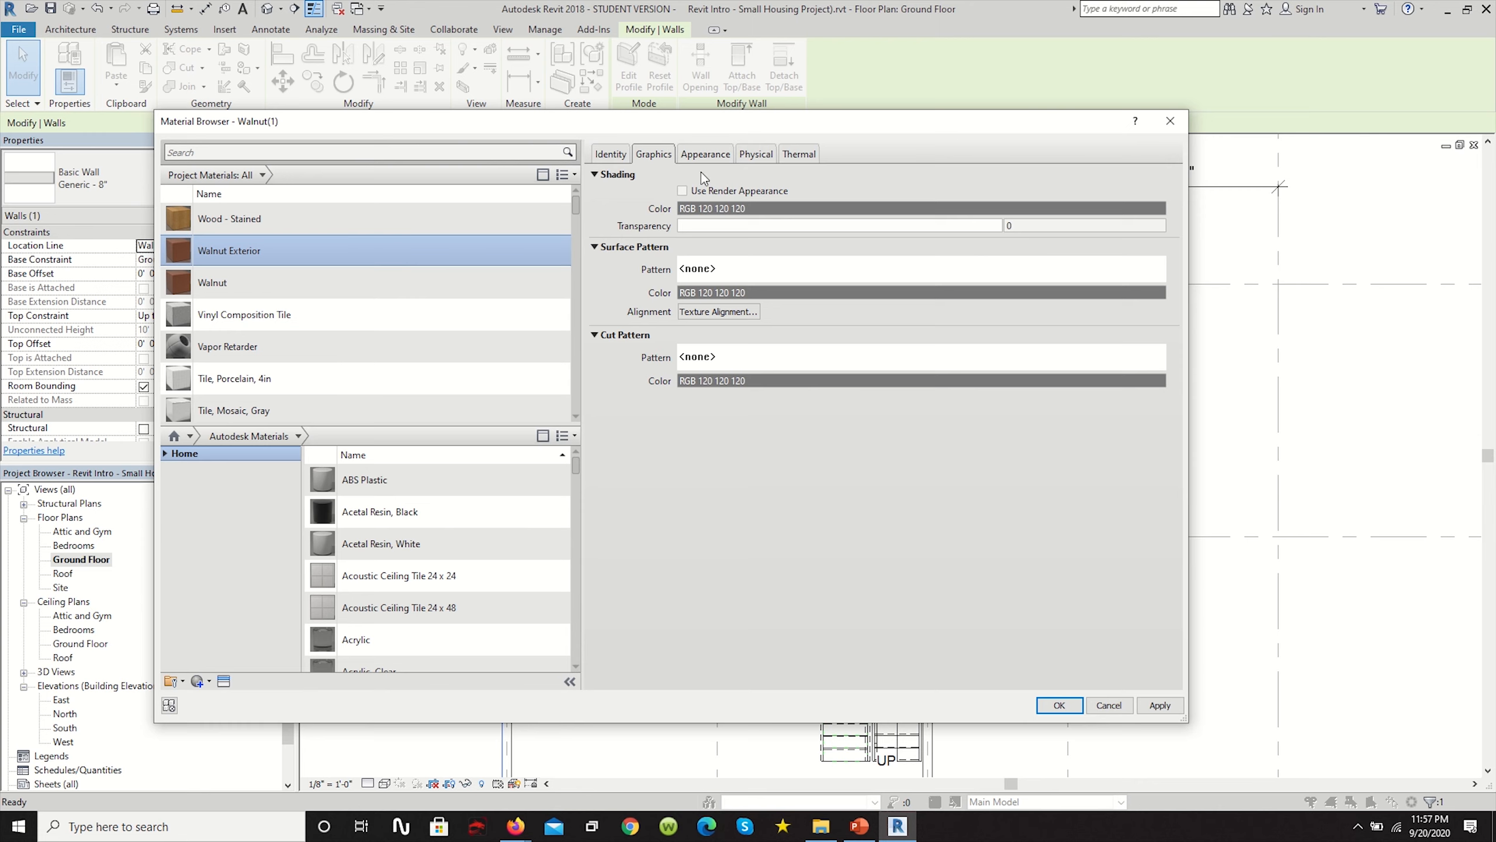
# Enter "Burgandy" as the keyword in the Walnut Exterior material's identity information.
pyautogui.click(610, 154)
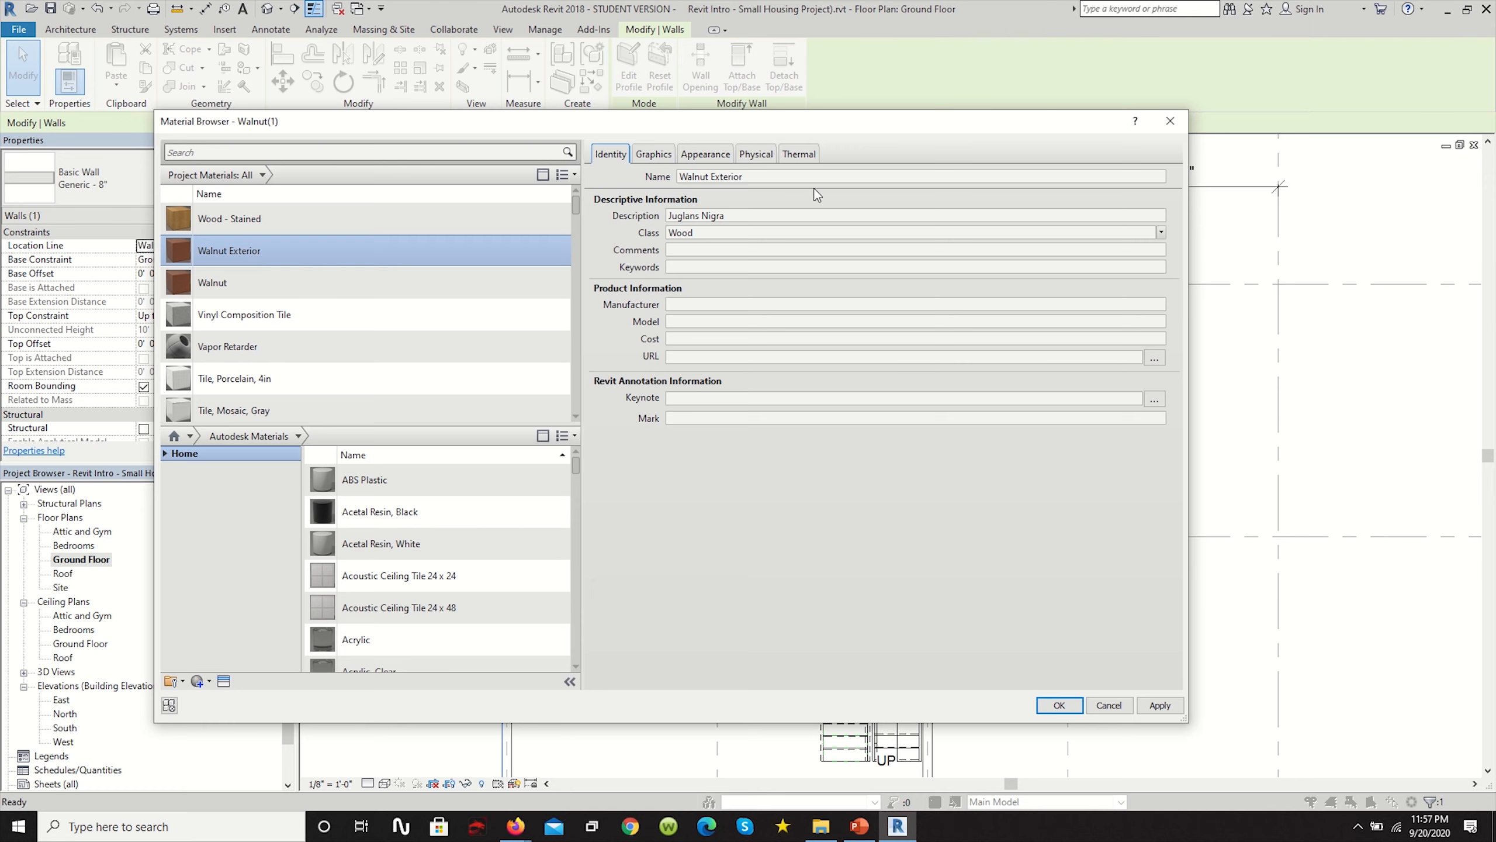
pyautogui.click(780, 177)
pyautogui.click(780, 177)
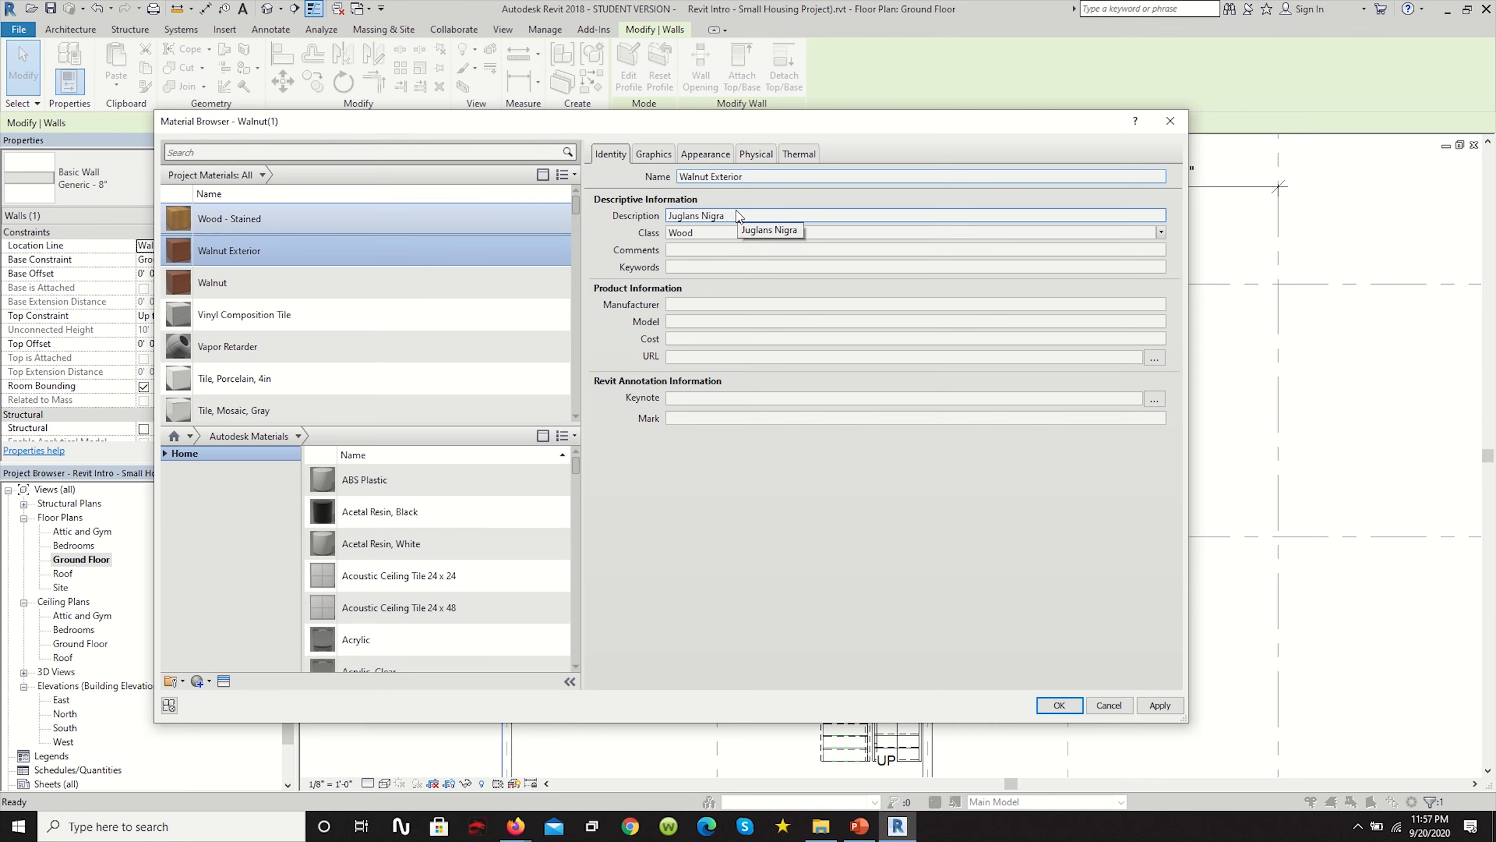
pyautogui.click(704, 250)
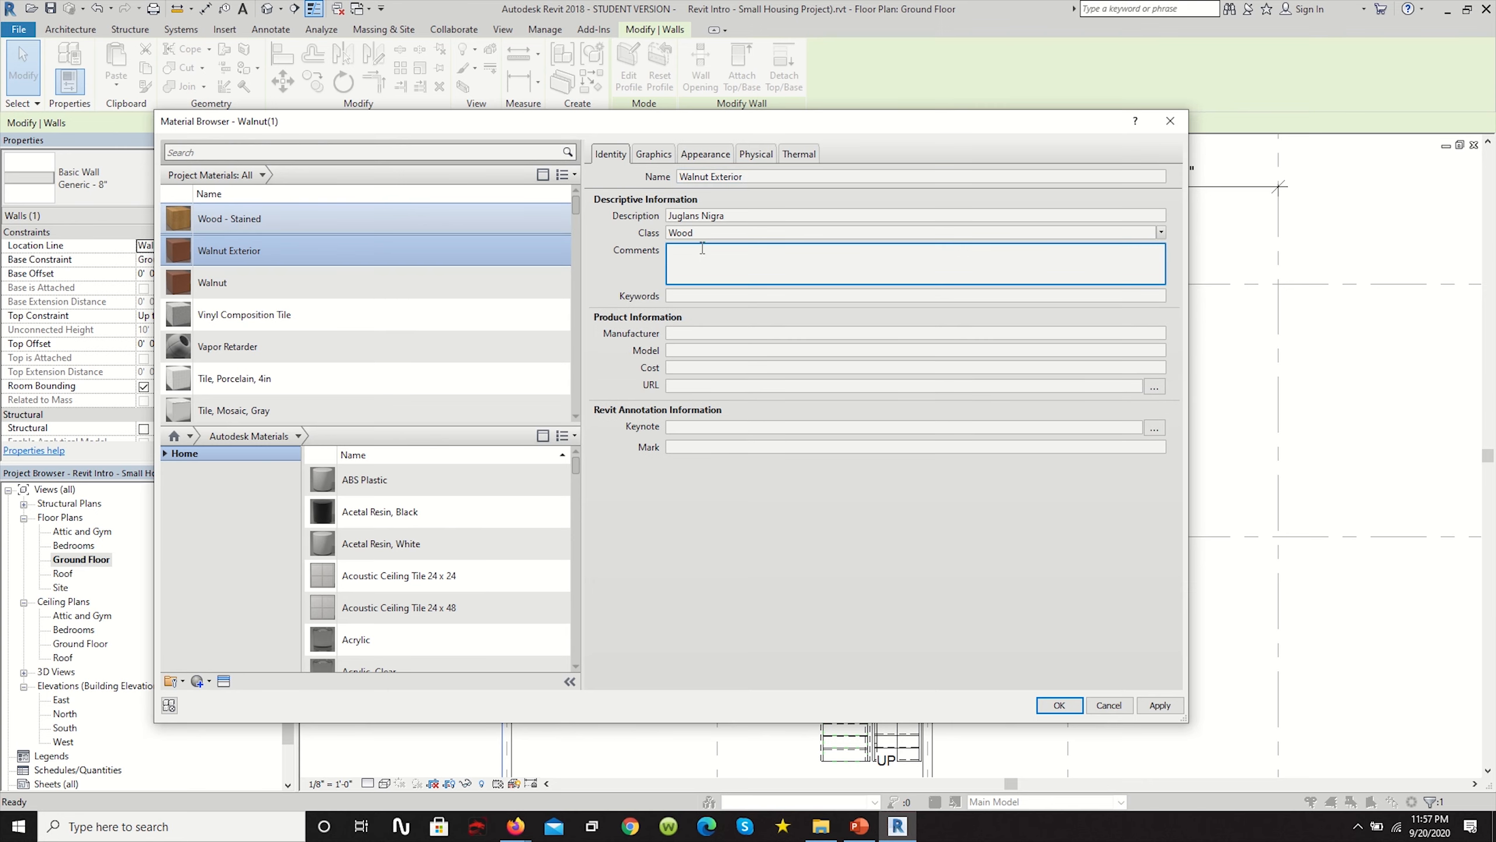
pyautogui.click(686, 294)
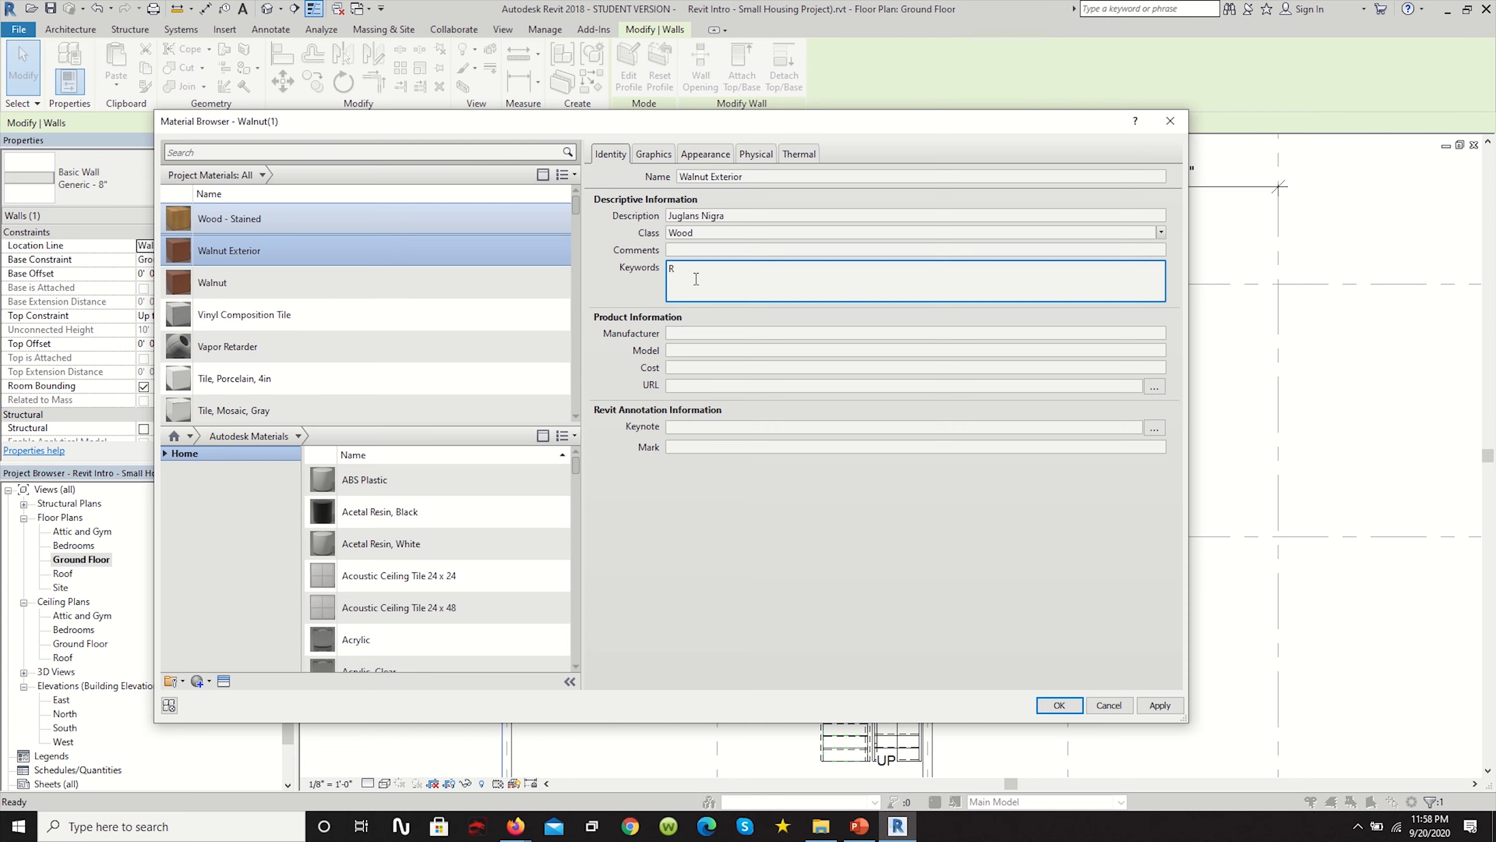
pyautogui.write('Burgandy')
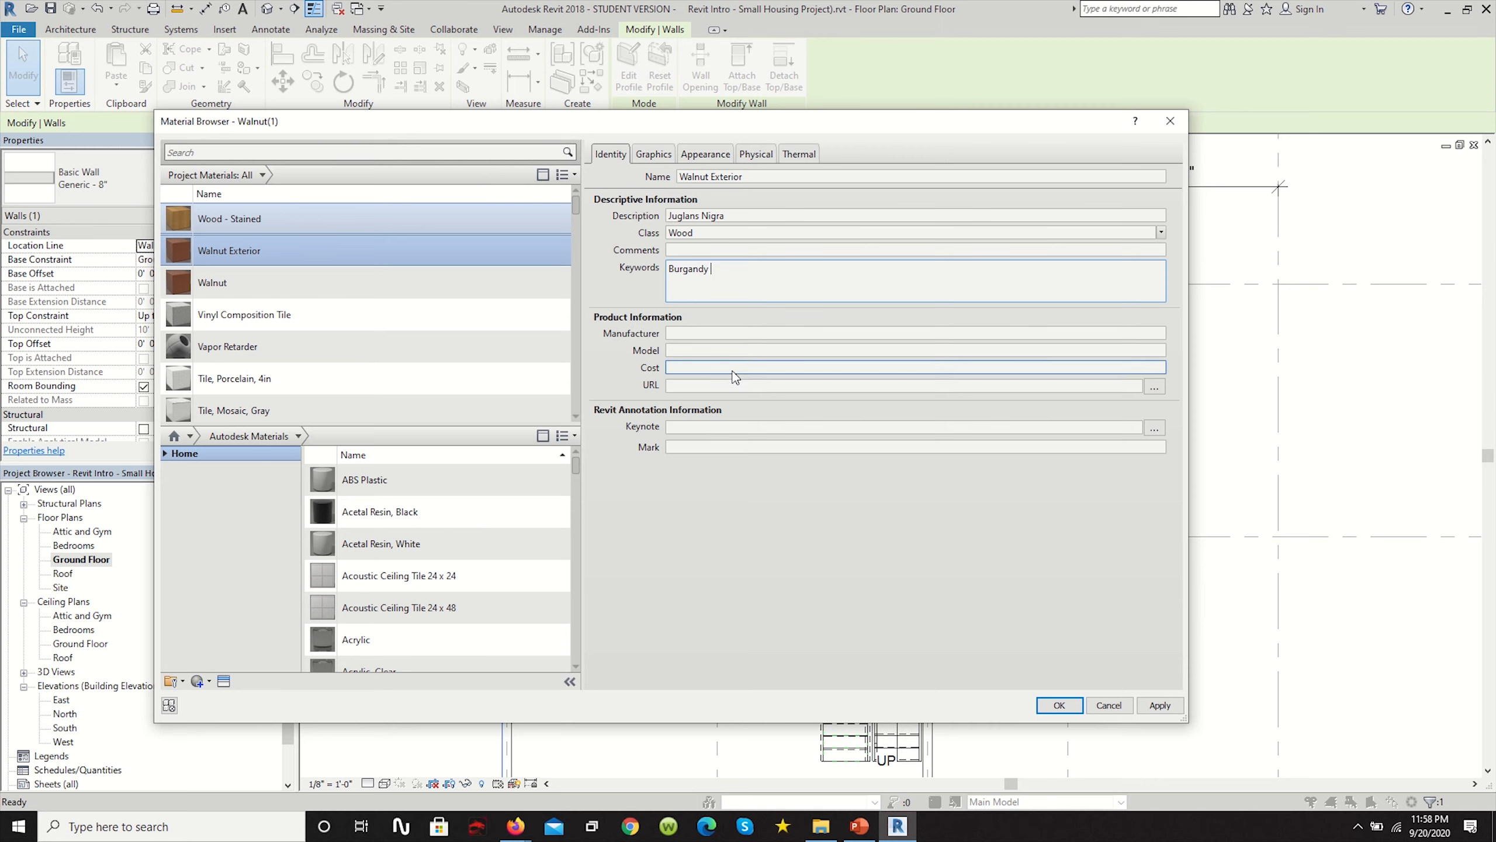
pyautogui.click(687, 336)
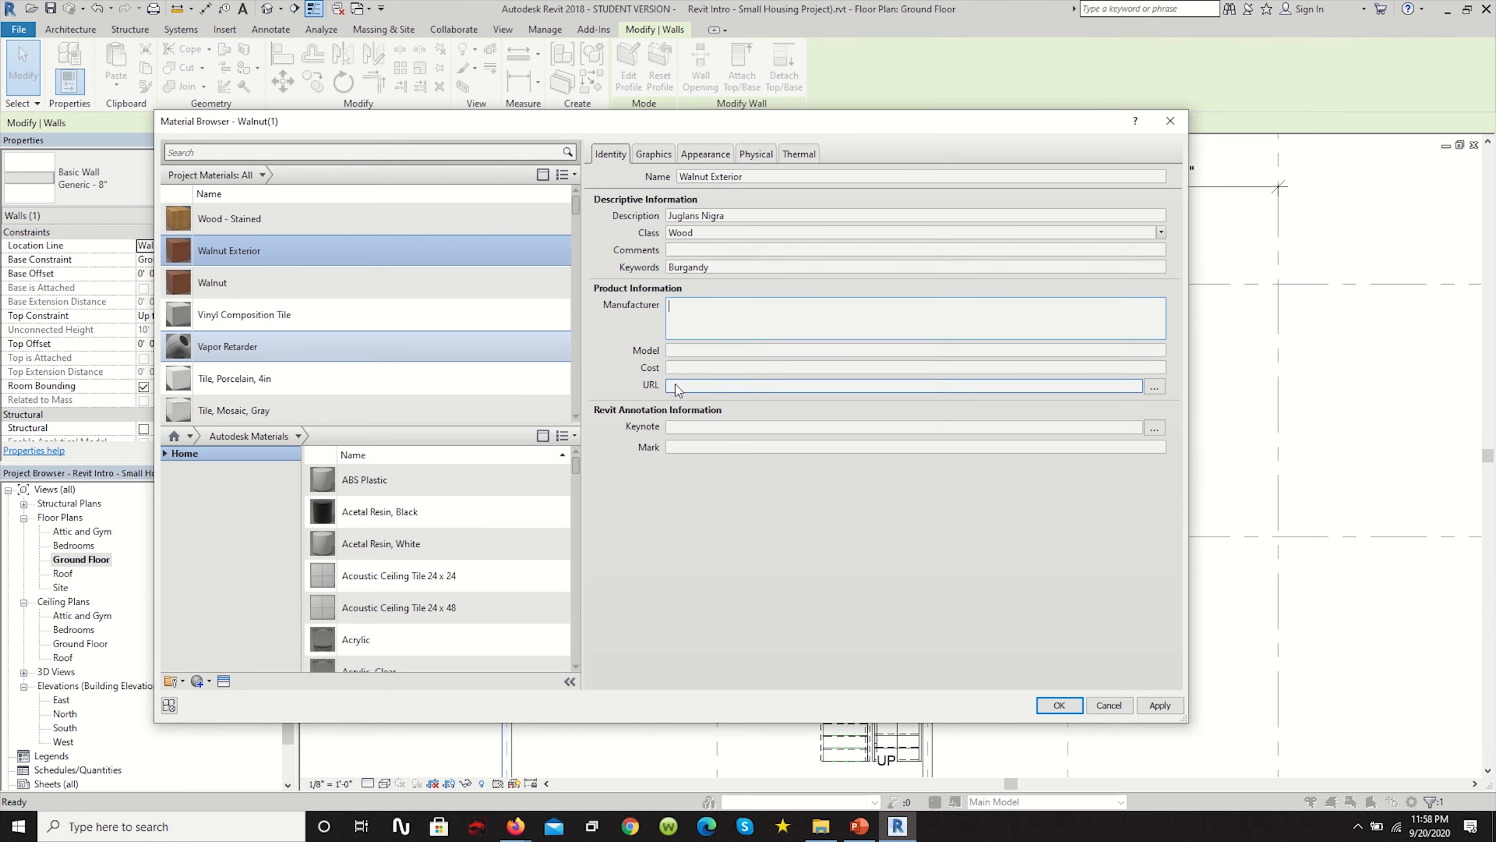
pyautogui.click(618, 329)
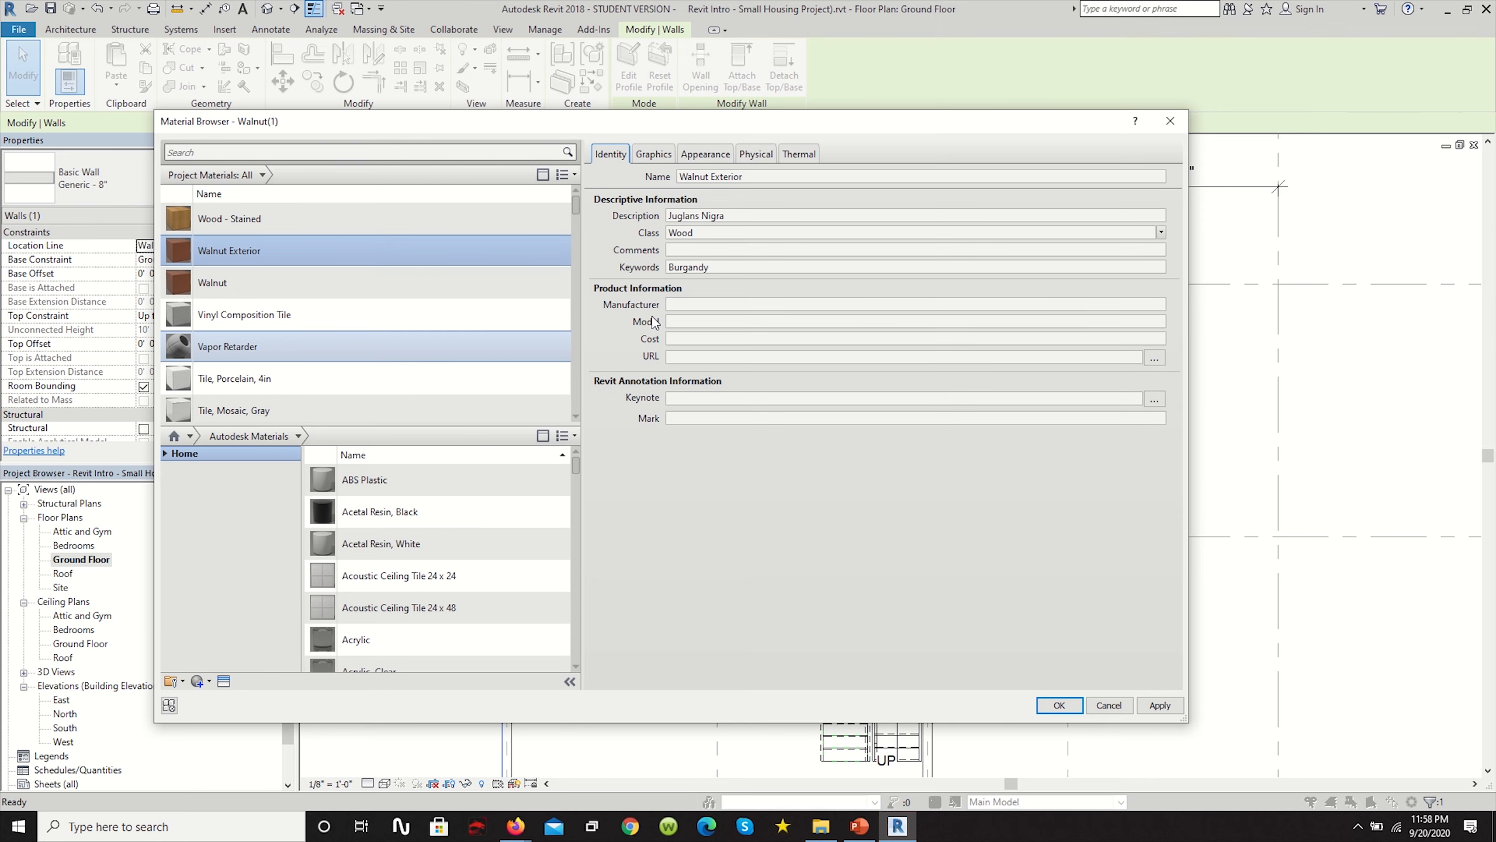
# Enable Use Render Appearance for the Walnut Exterior shading and view its texture alignment without changing it.
pyautogui.click(650, 154)
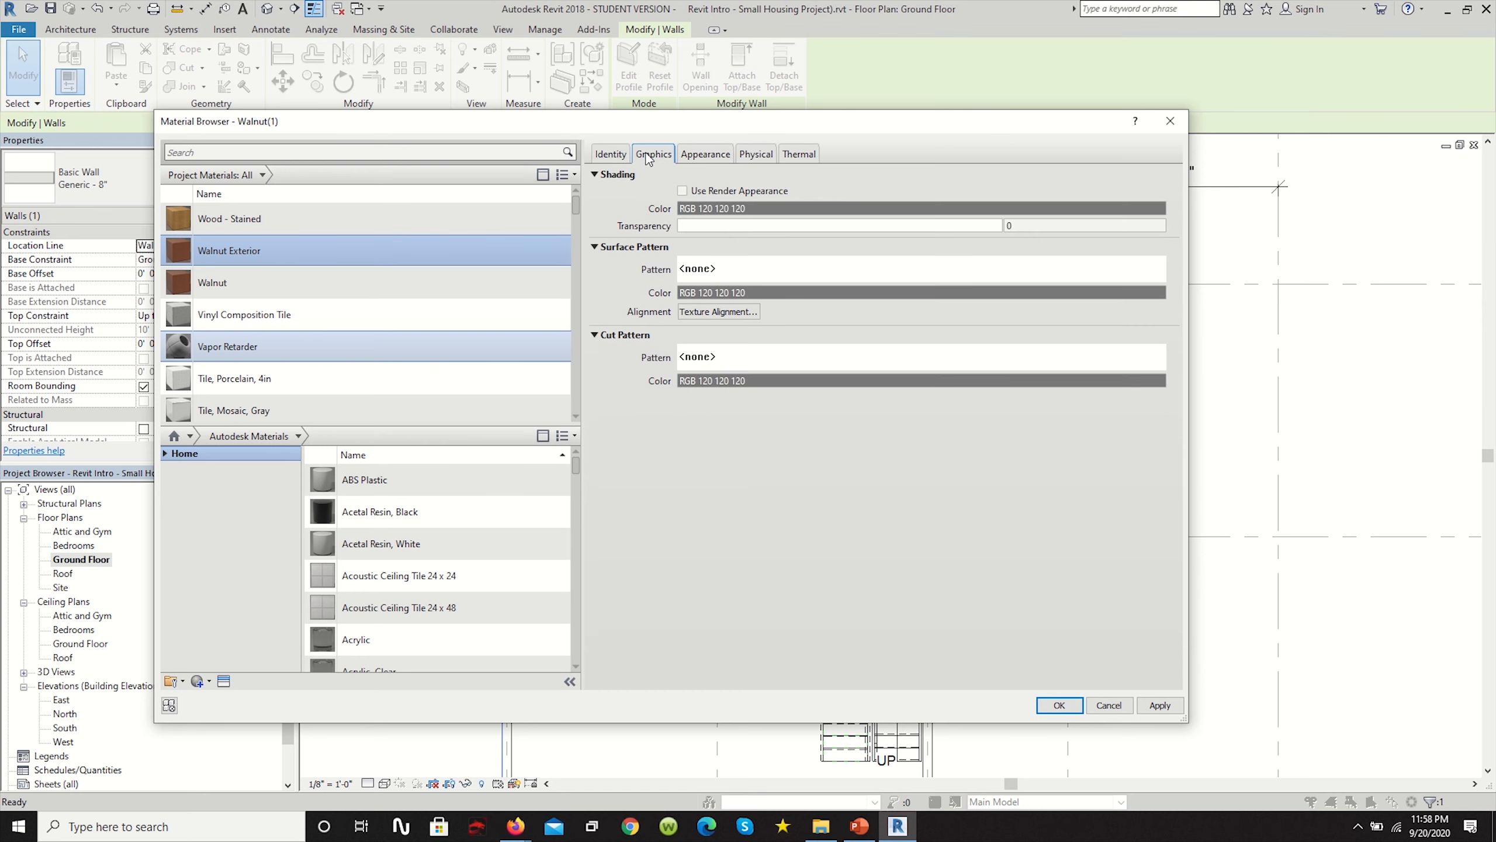
pyautogui.click(683, 191)
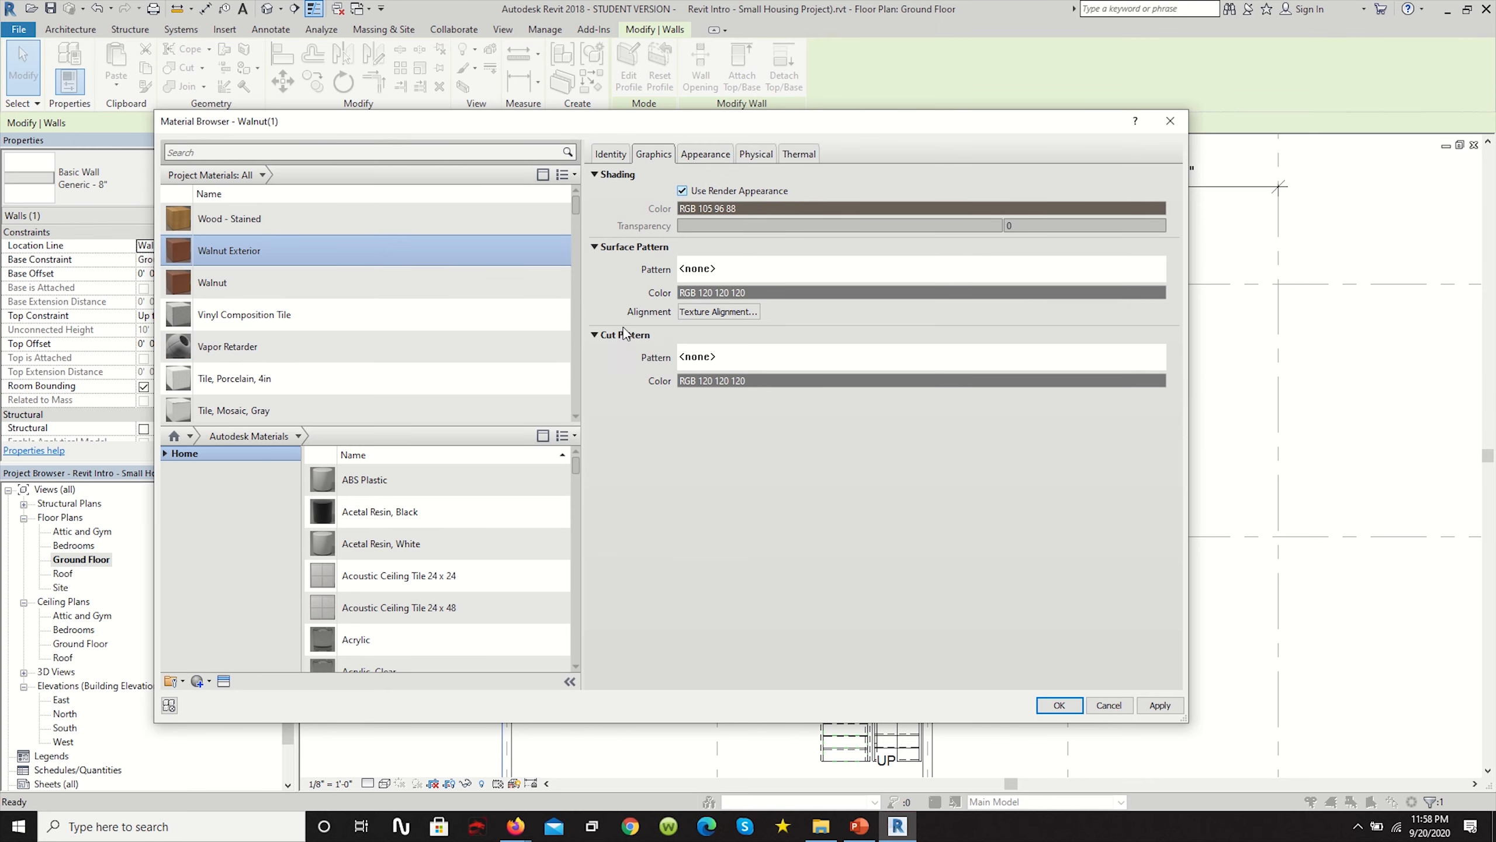
pyautogui.click(741, 312)
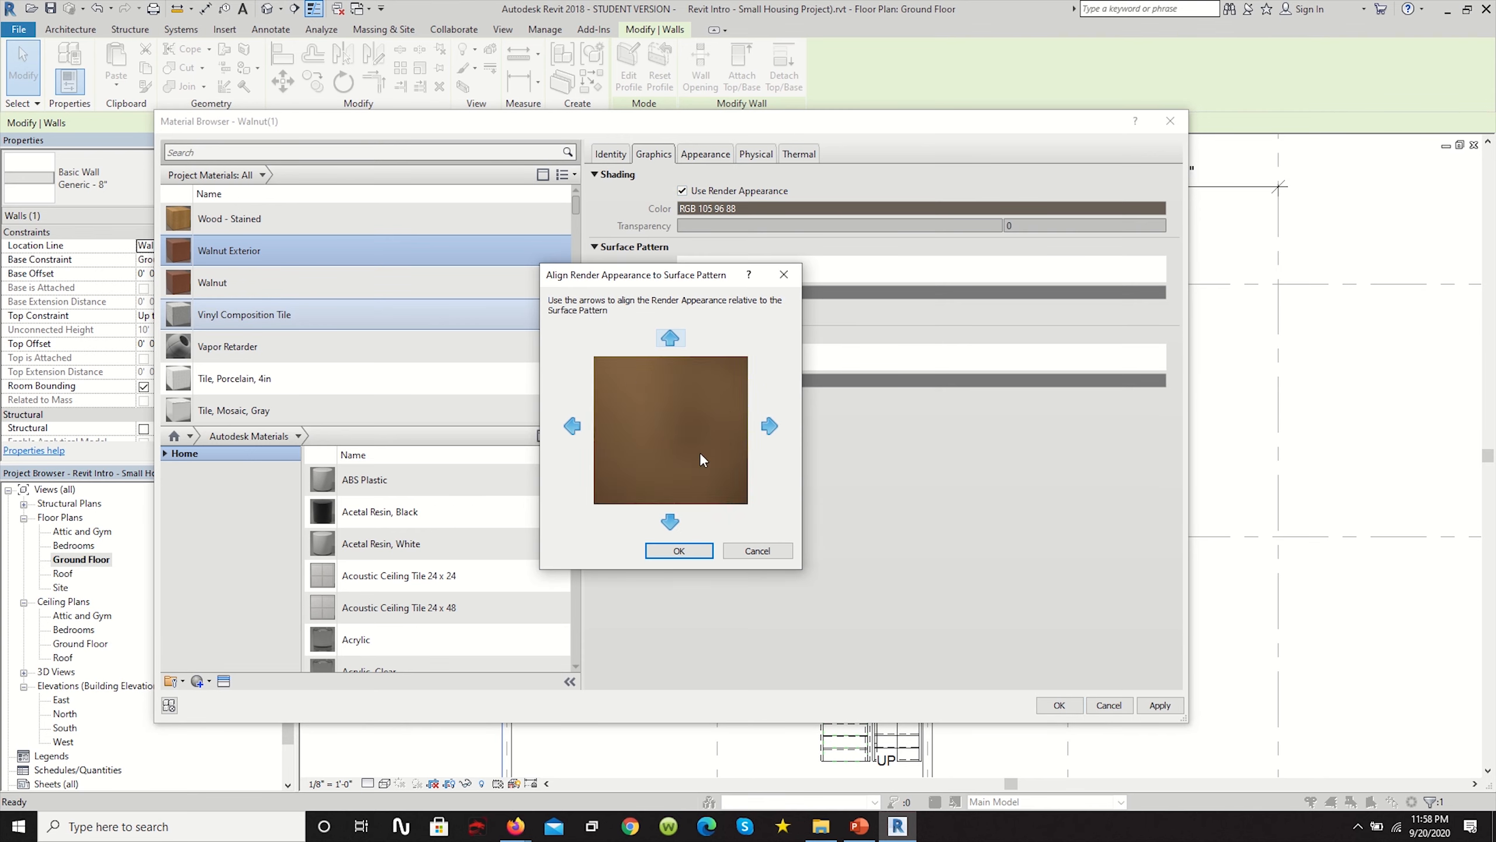
pyautogui.click(763, 553)
pyautogui.click(719, 311)
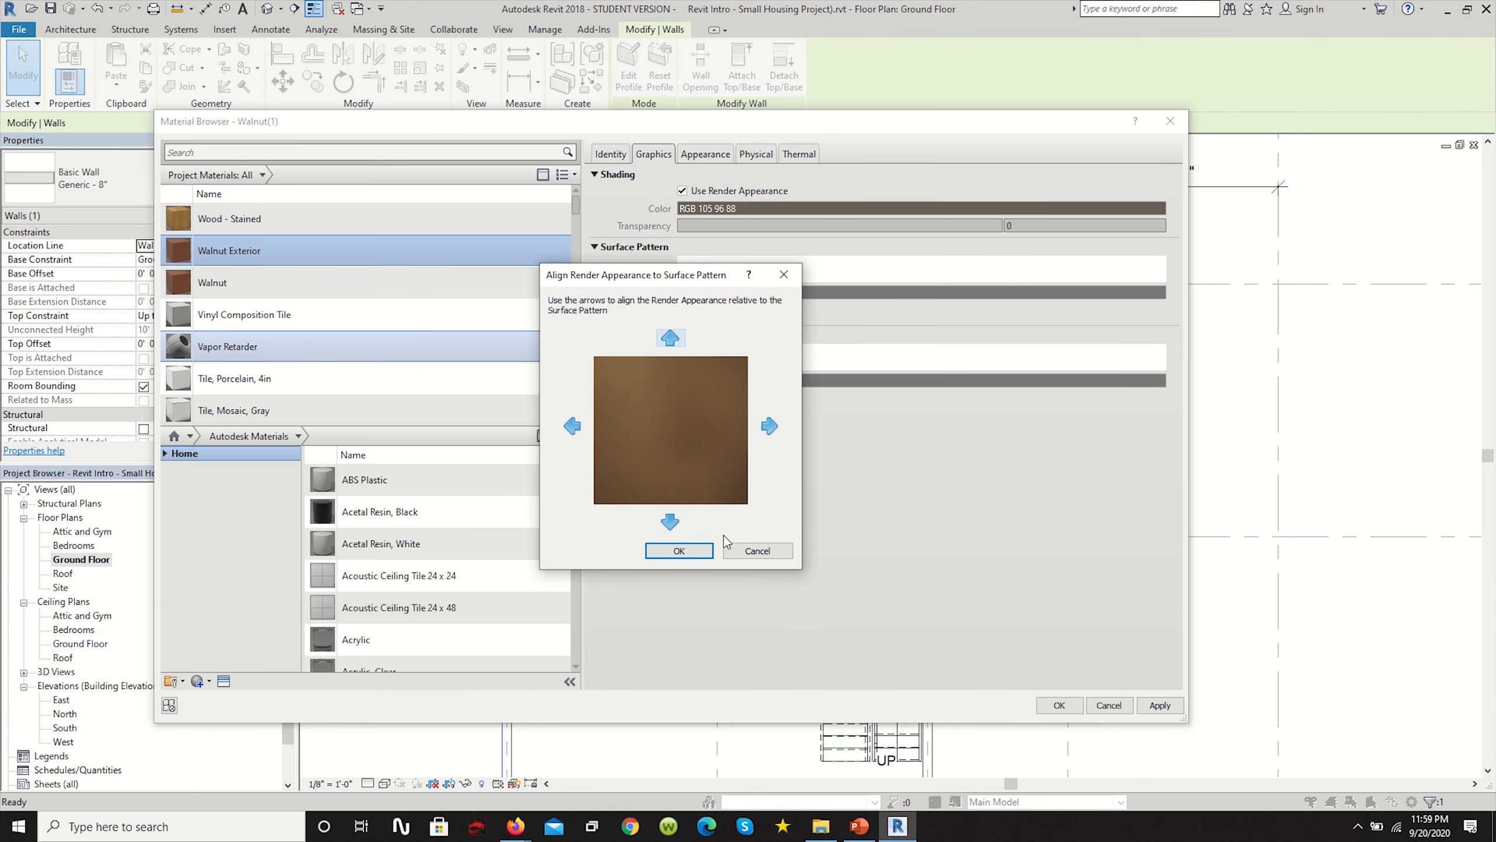
pyautogui.click(752, 554)
# Set the stain color of the Walnut Exterior appearance to a reddish brown, RGB 154 83 52.
pyautogui.click(704, 154)
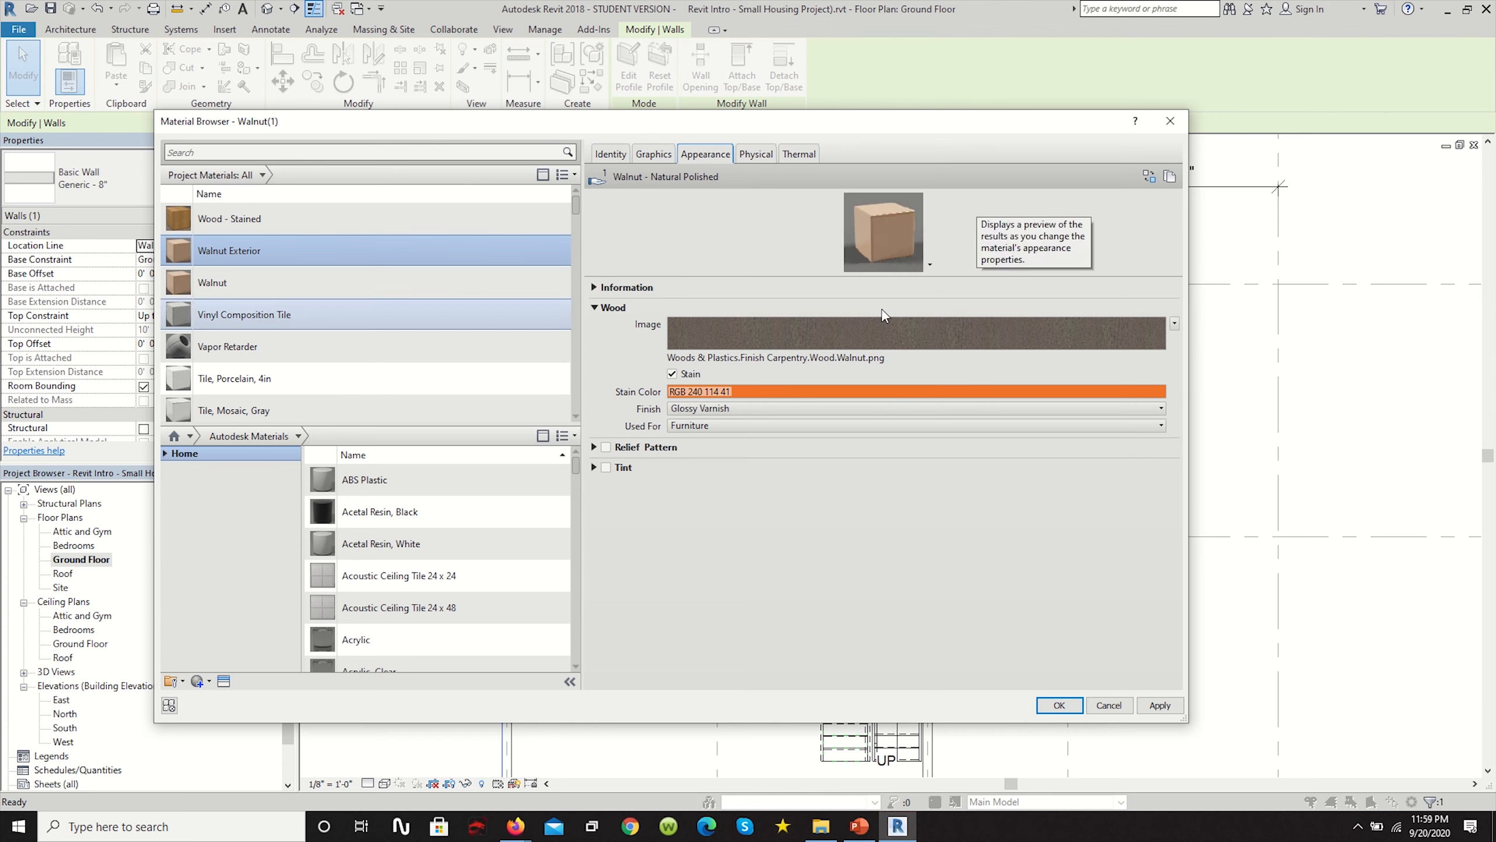
pyautogui.click(673, 374)
pyautogui.click(672, 374)
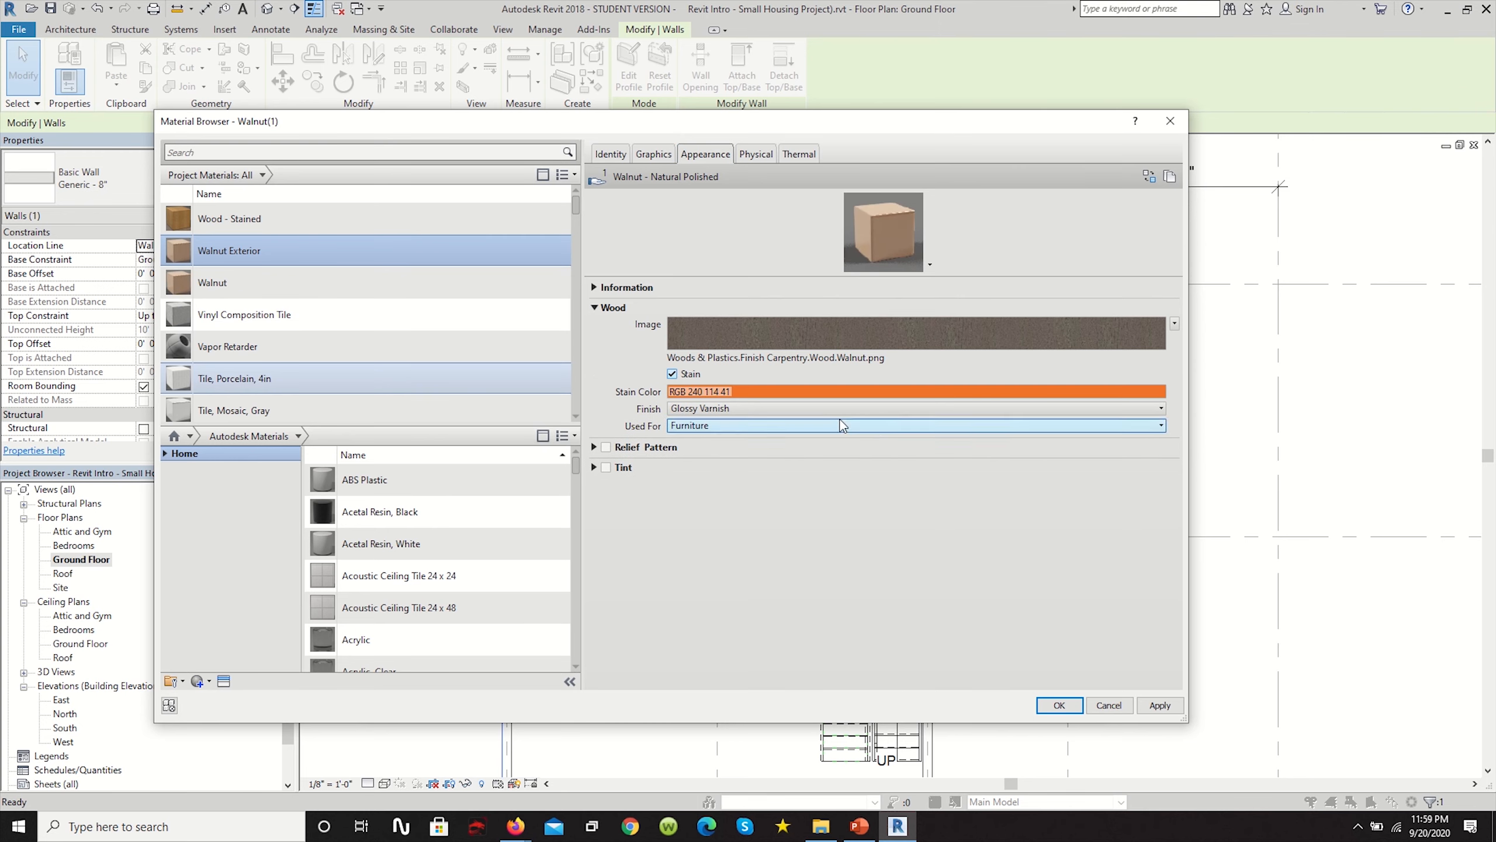
pyautogui.click(871, 390)
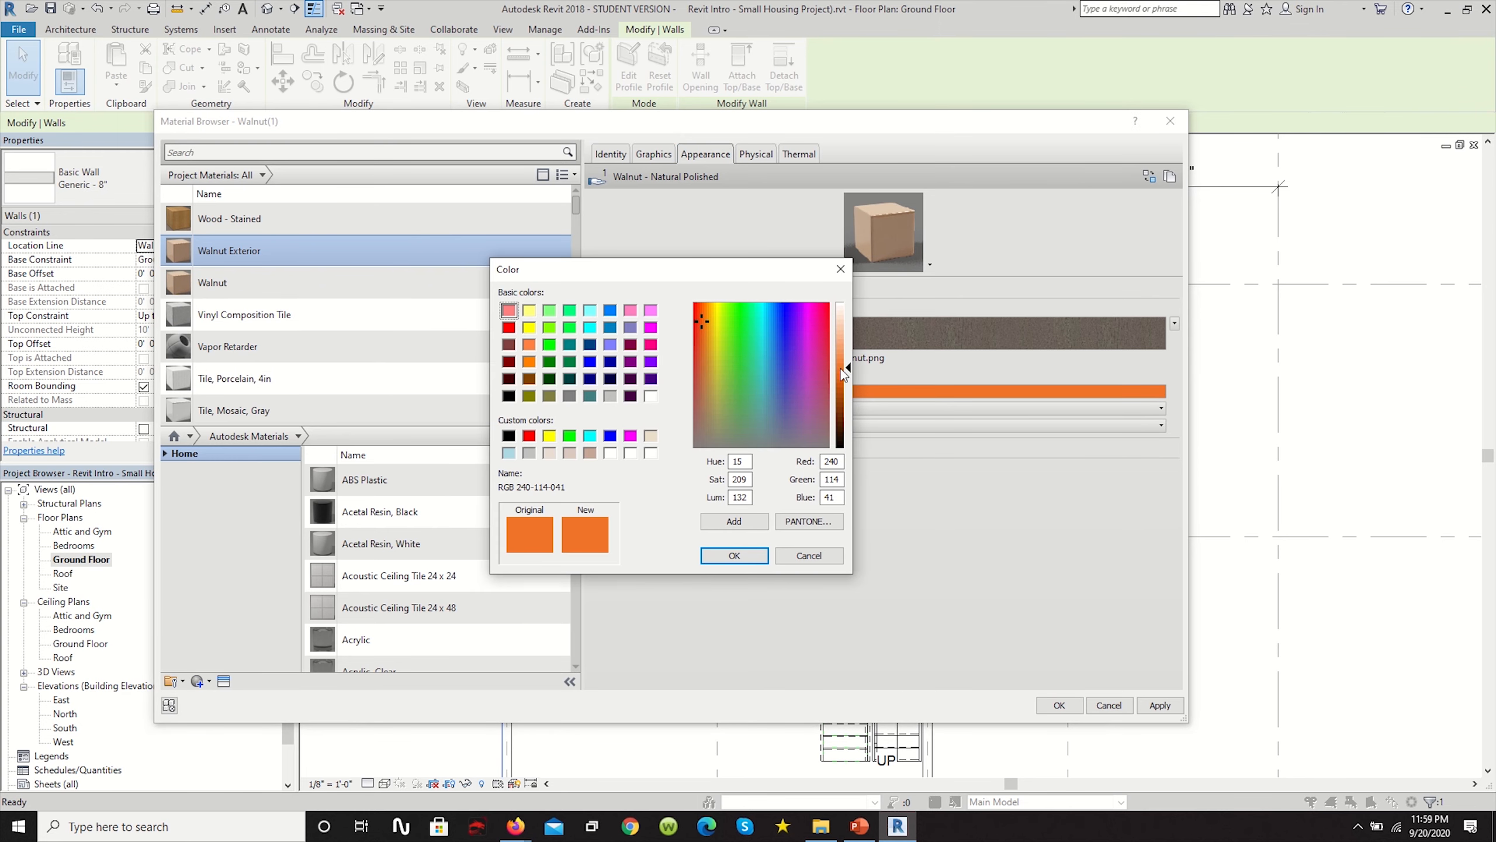
pyautogui.moveTo(701, 316); pyautogui.dragTo(694, 344)
pyautogui.moveTo(849, 367); pyautogui.dragTo(850, 388)
pyautogui.click(699, 353)
pyautogui.moveTo(701, 357); pyautogui.dragTo(705, 379)
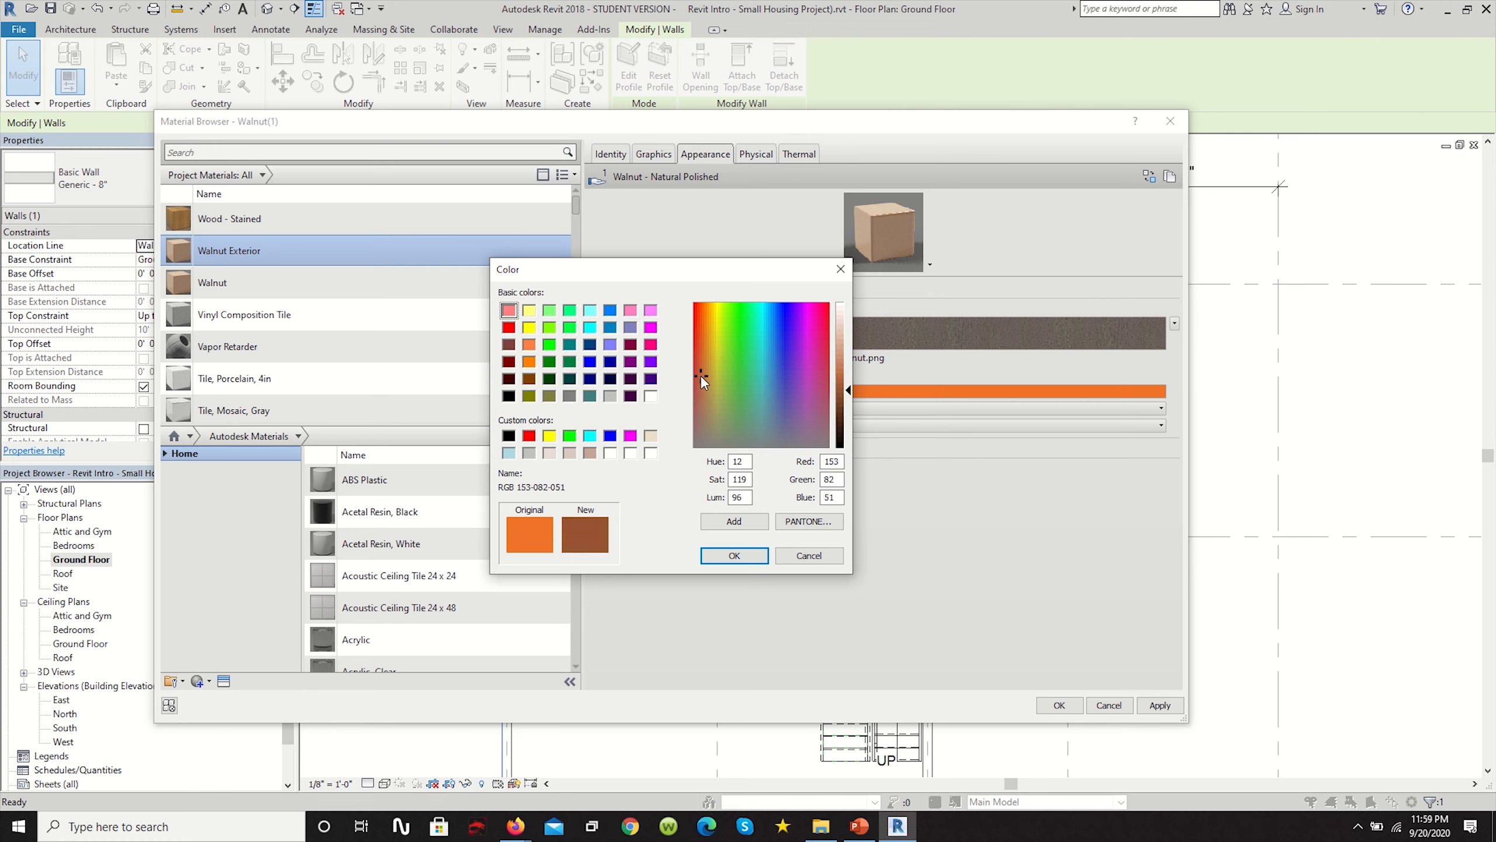
pyautogui.click(734, 555)
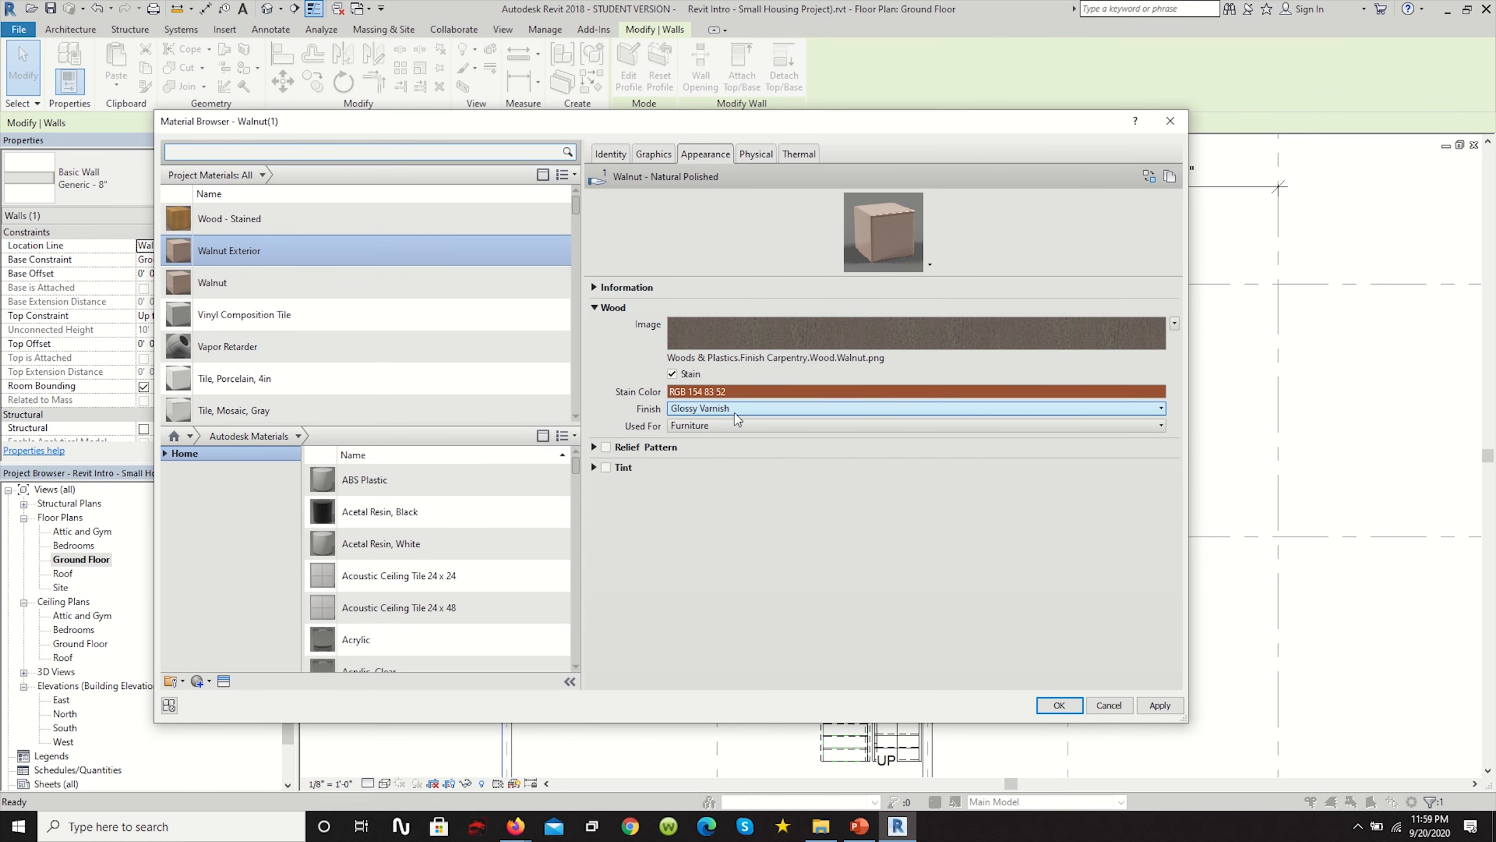
# Review the walnut image's texture settings and the Relief Pattern and Tint options of the appearance.
pyautogui.click(577, 416)
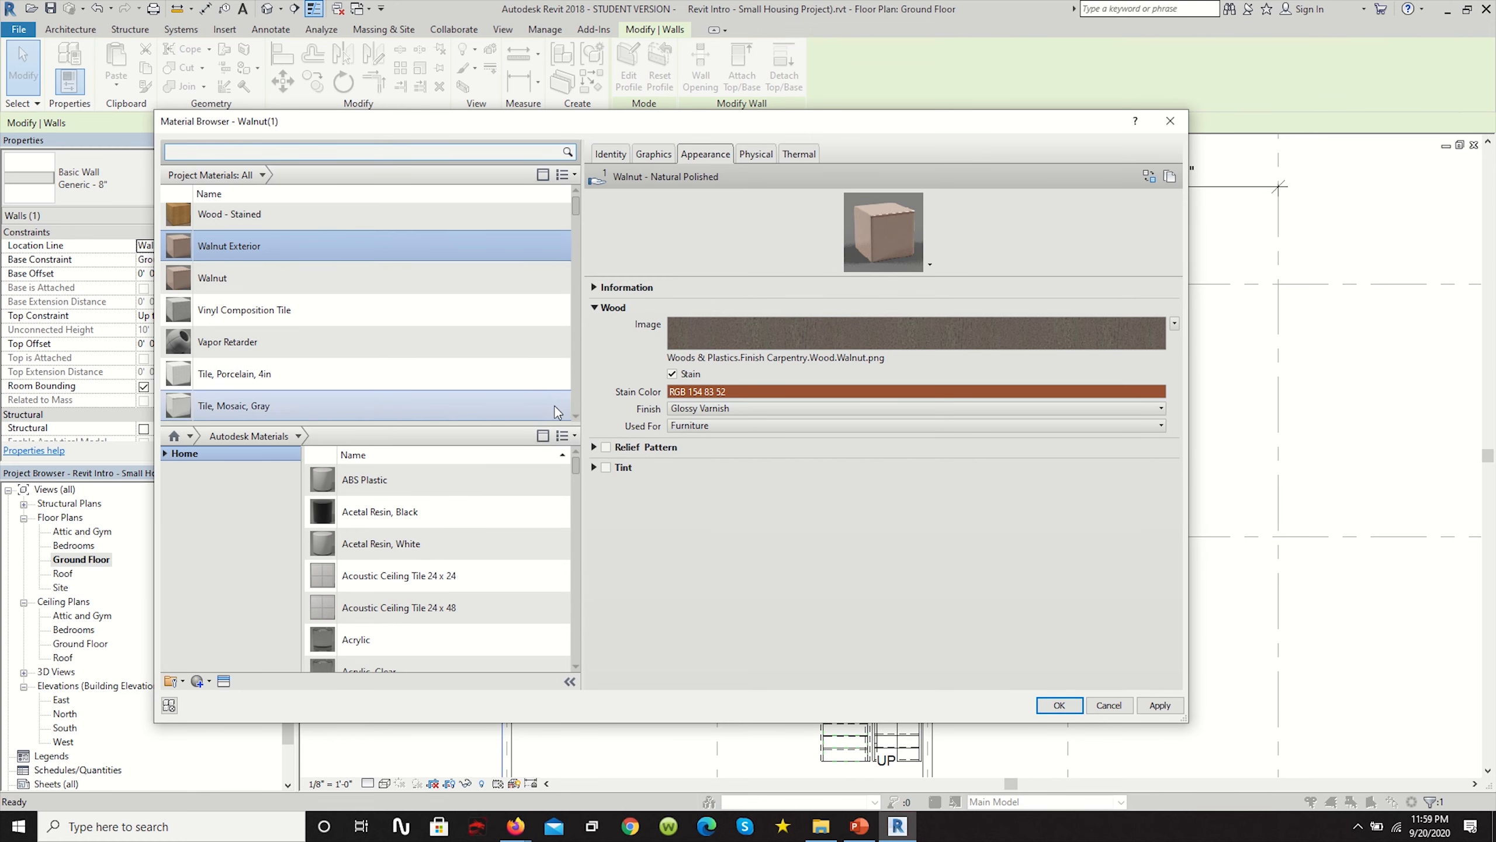
pyautogui.click(801, 344)
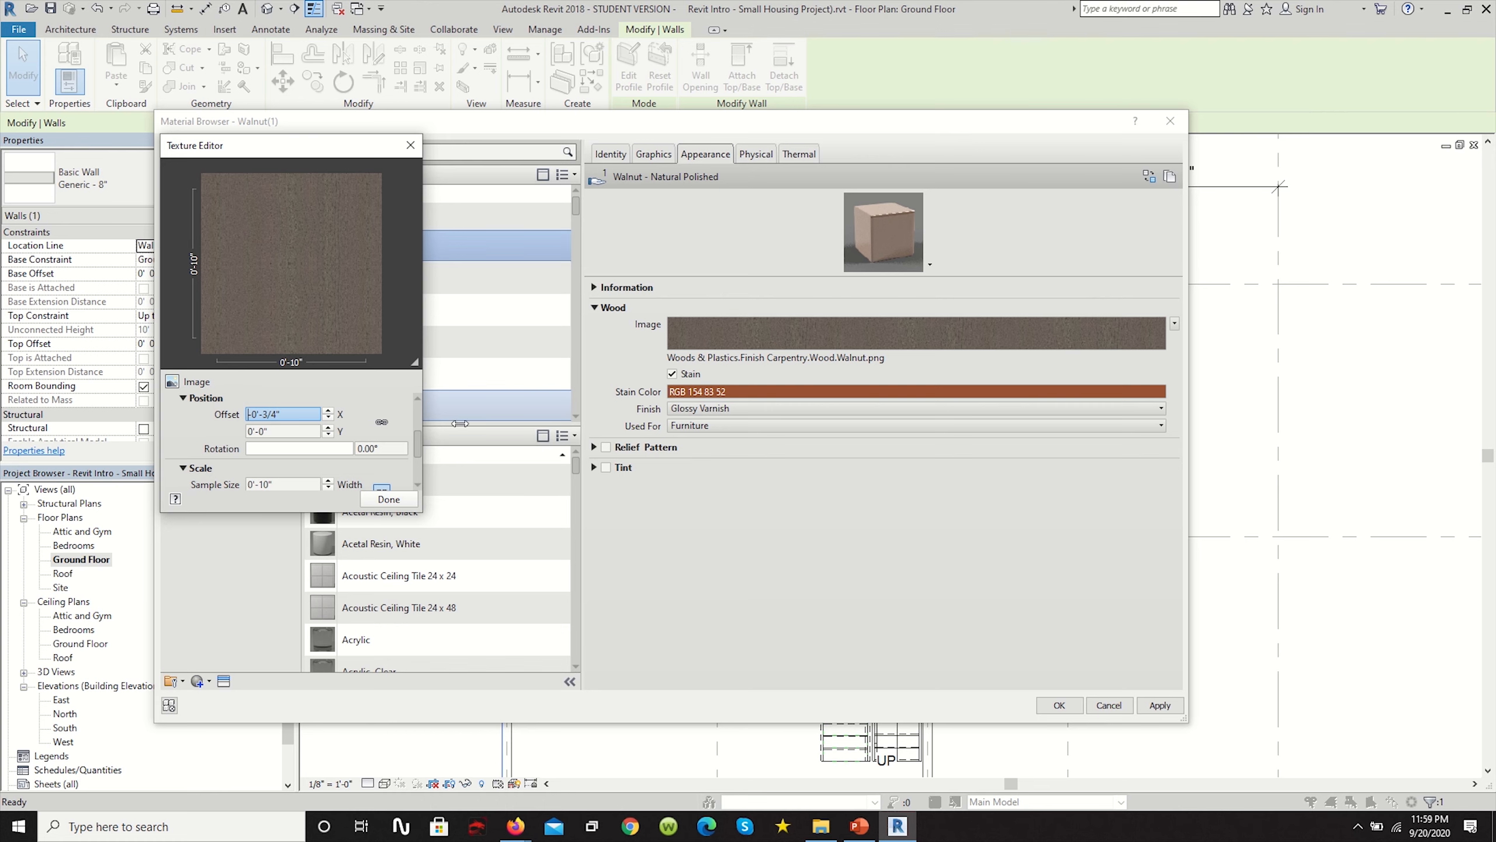
pyautogui.click(389, 499)
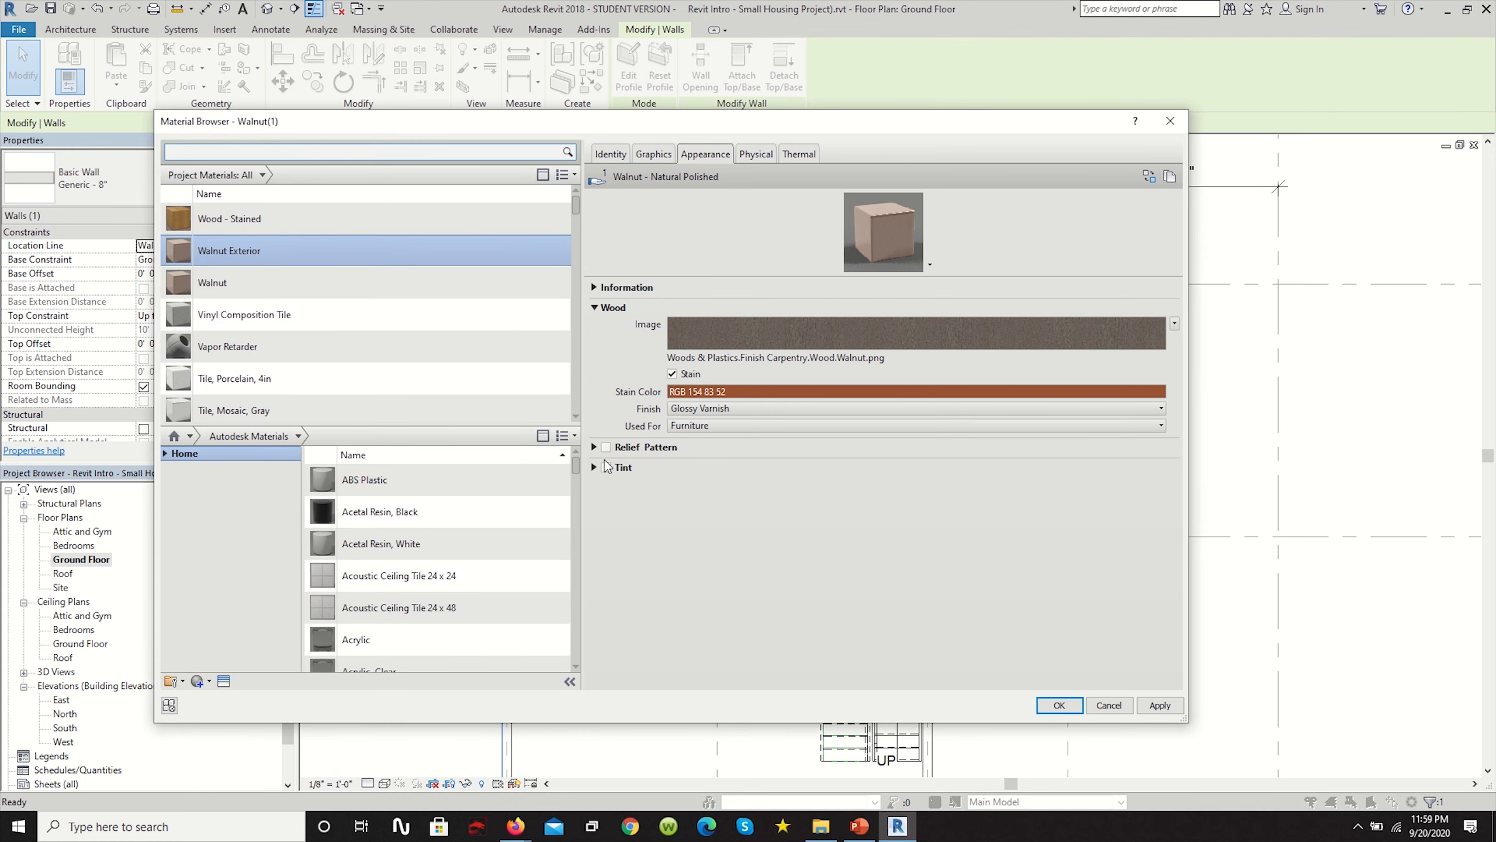
pyautogui.click(593, 447)
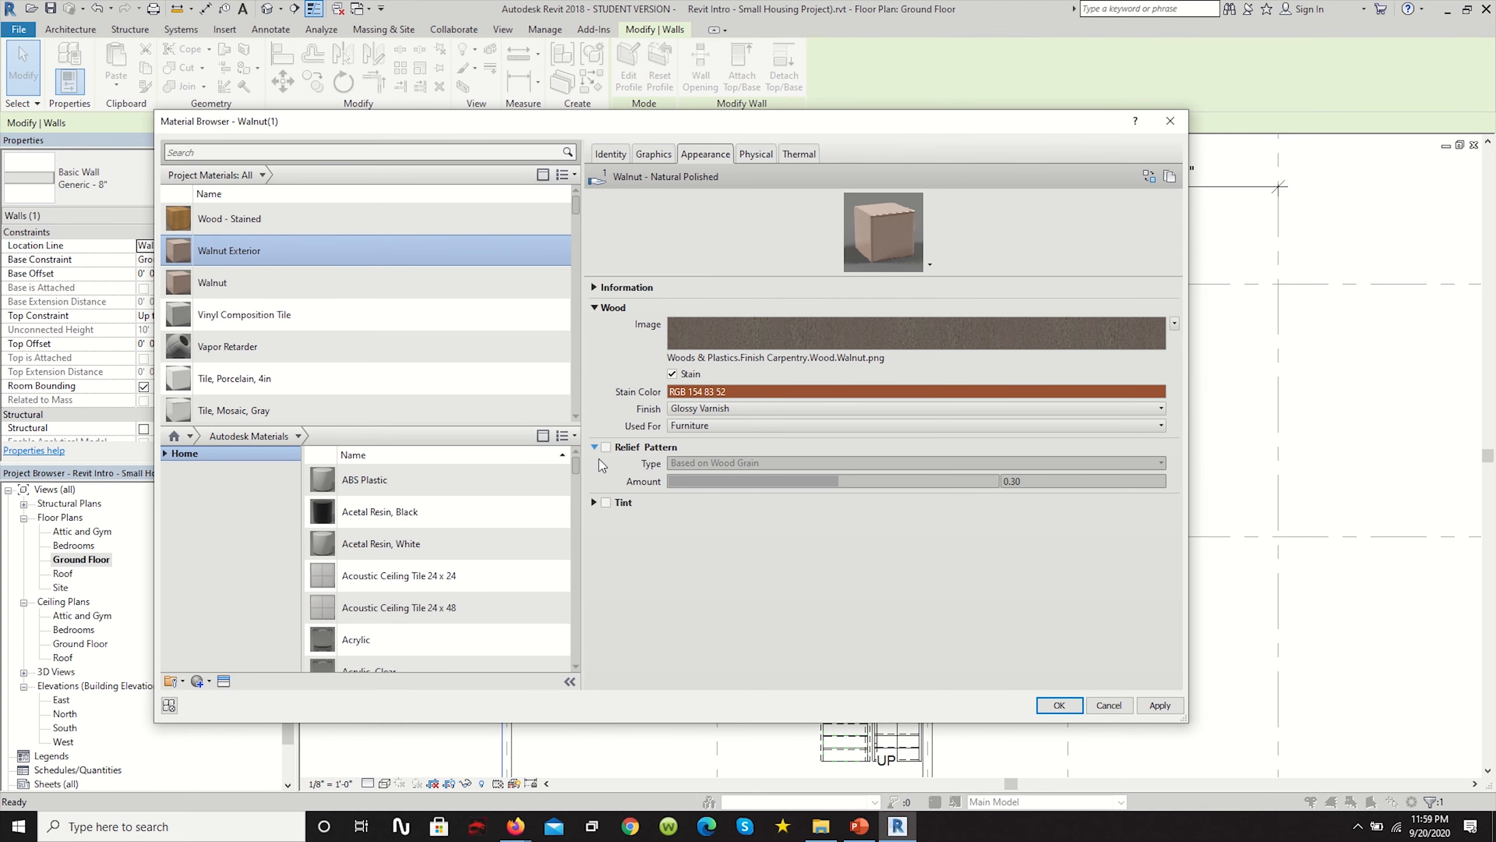
pyautogui.click(594, 502)
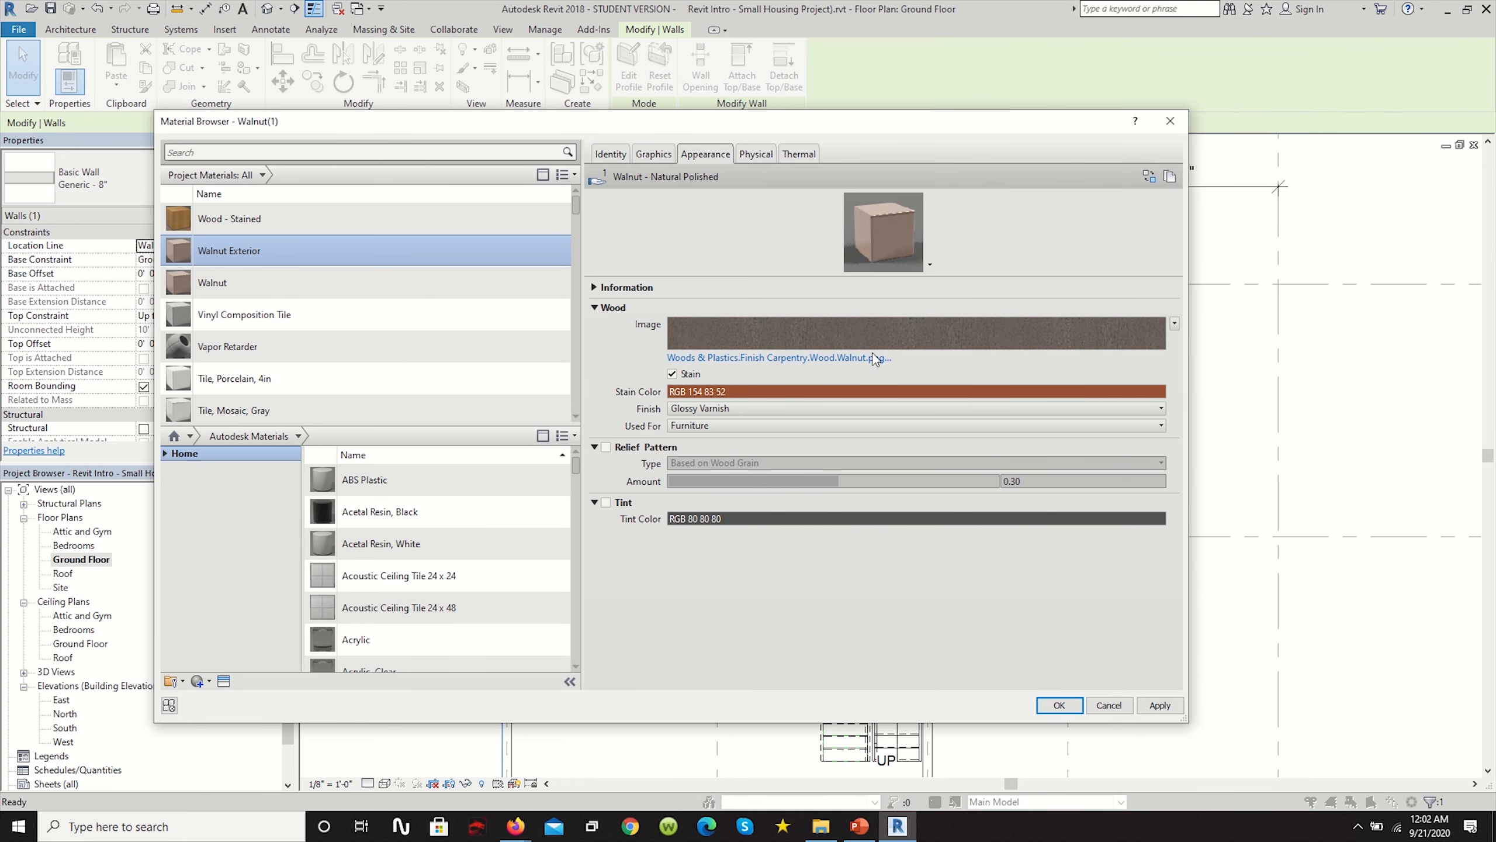
# Replace the wood image with walnut_tongue_and_groove_paneling_natural.jpg from the Part 3 folder on drive G.
pyautogui.click(875, 359)
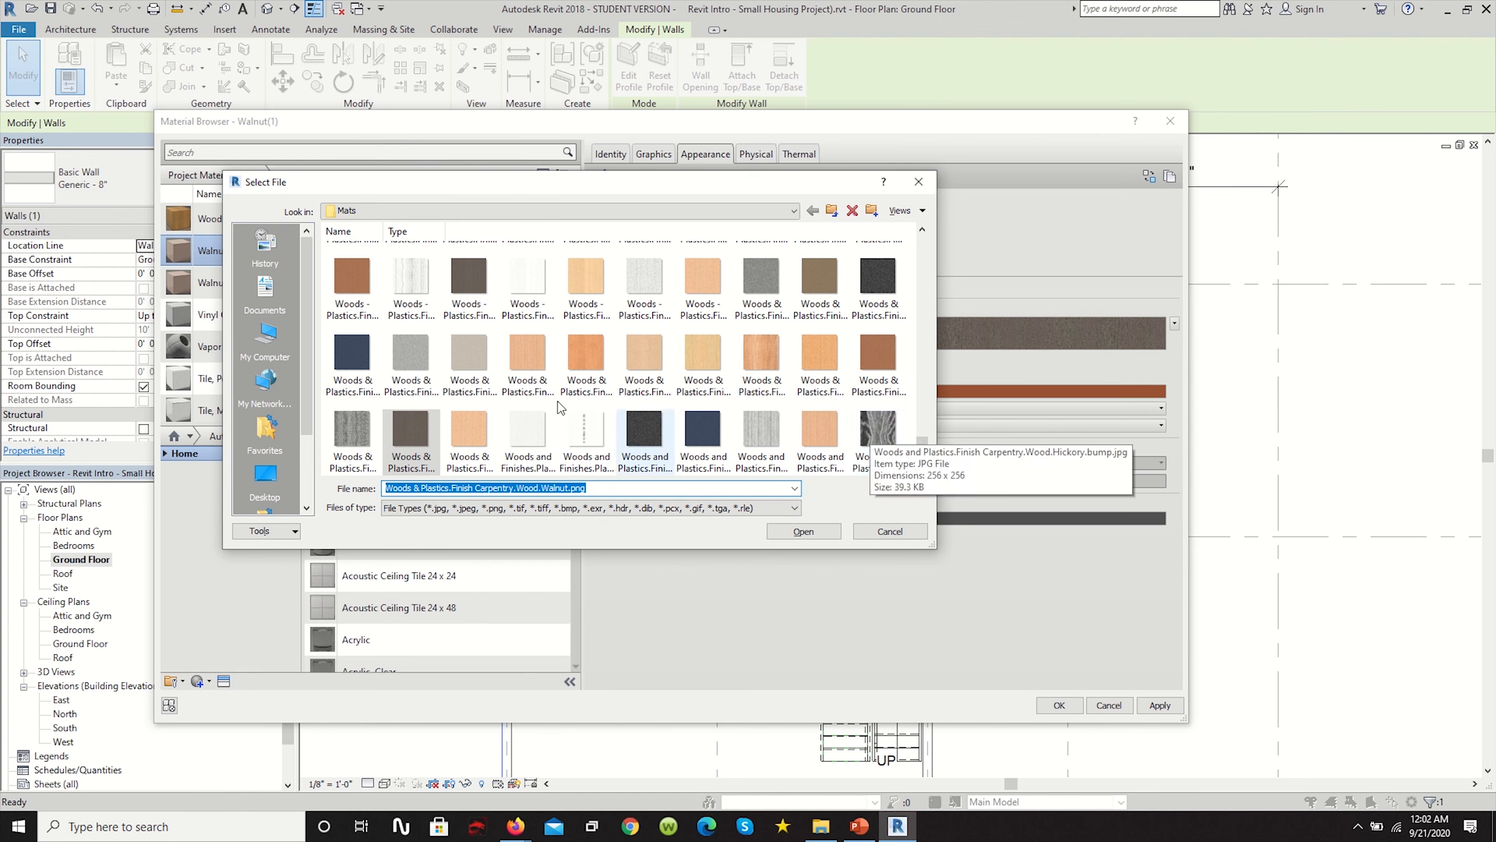
pyautogui.click(265, 341)
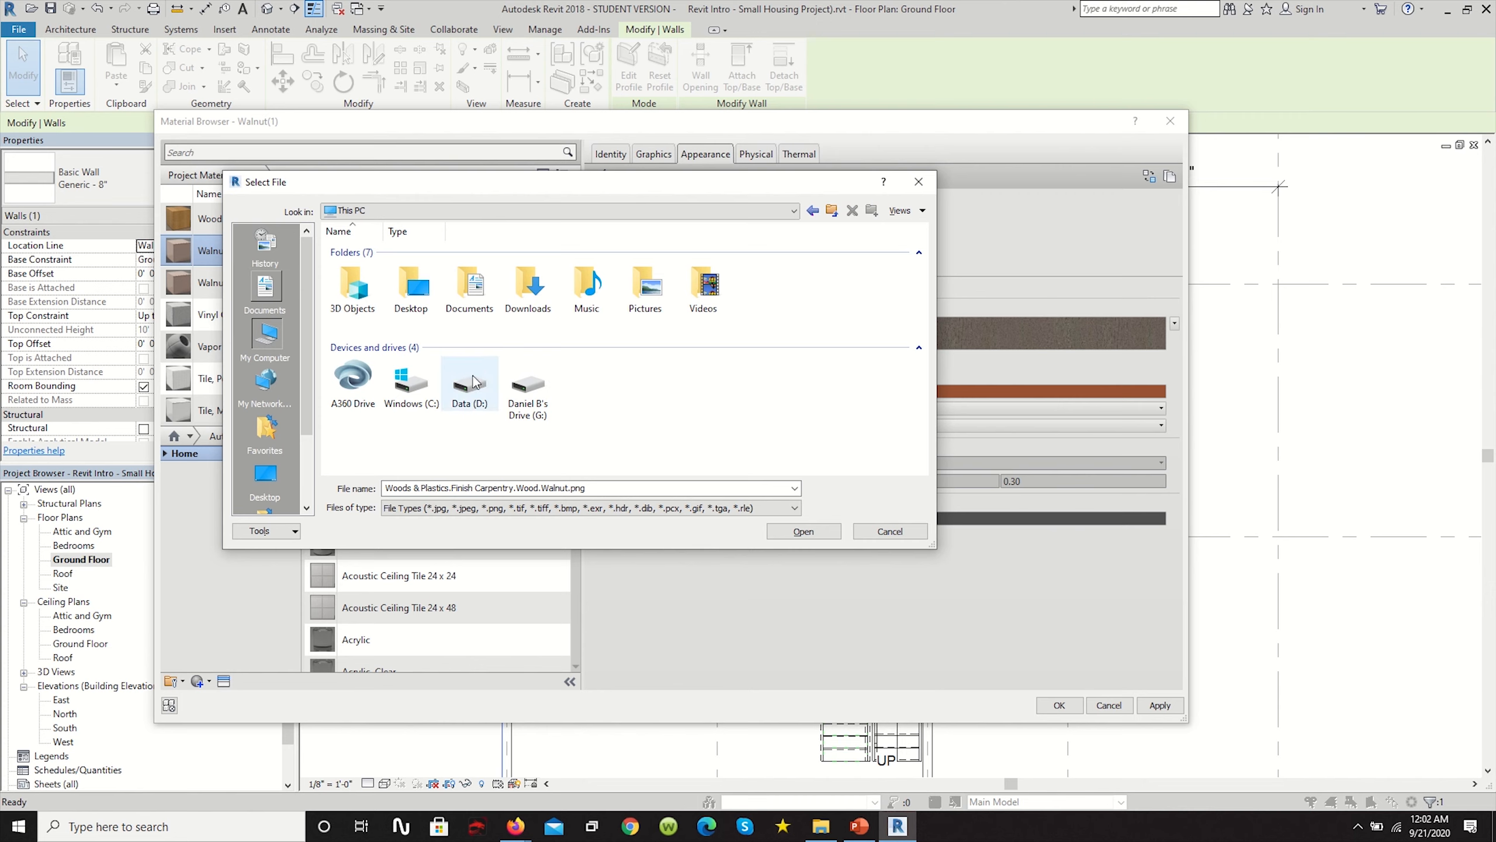
pyautogui.click(528, 387)
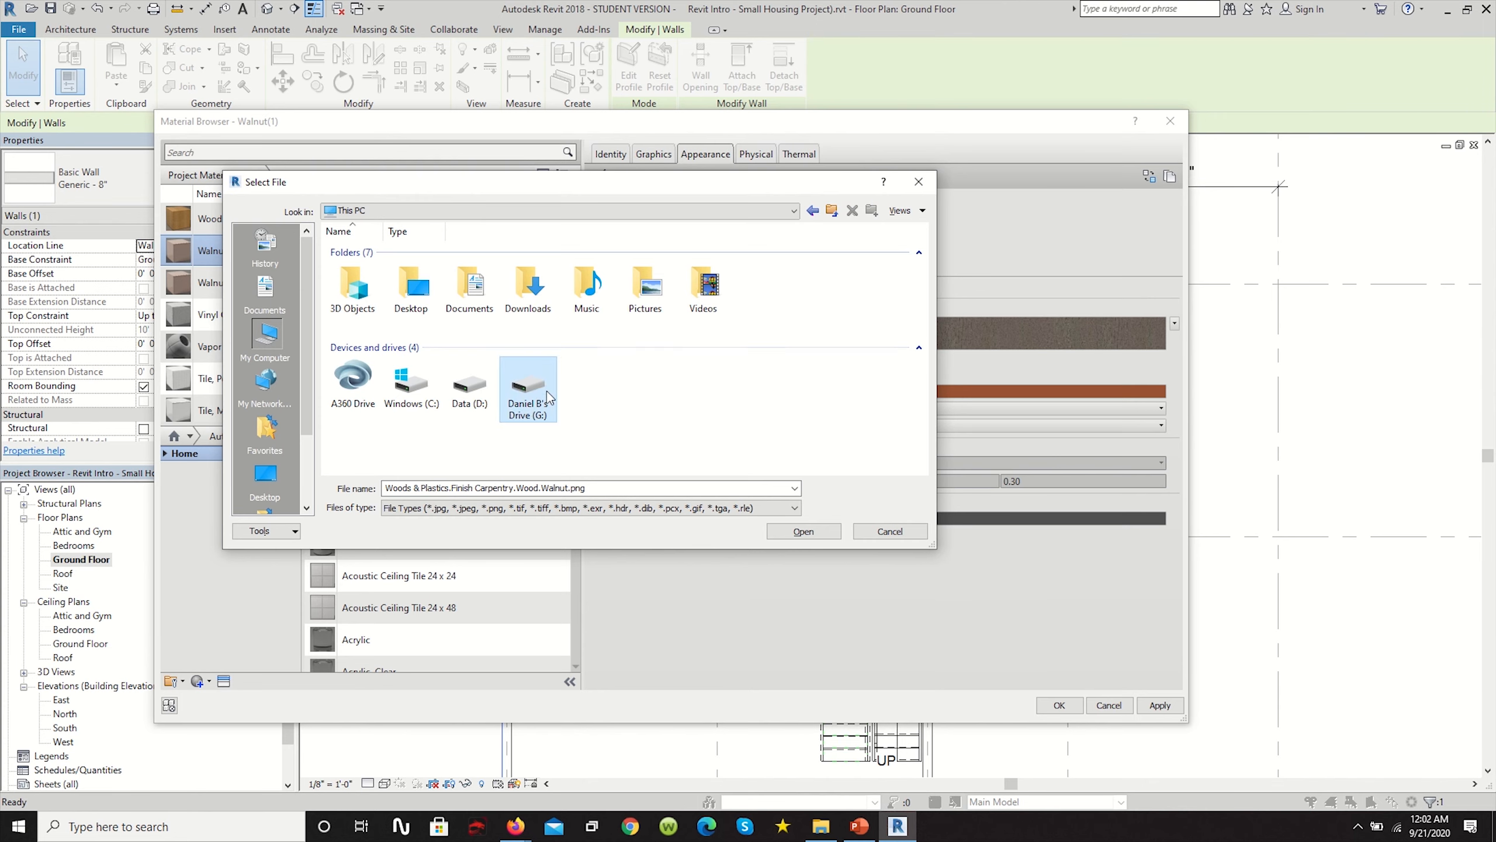
pyautogui.doubleClick(546, 396)
pyautogui.doubleClick(442, 328)
pyautogui.click(469, 270)
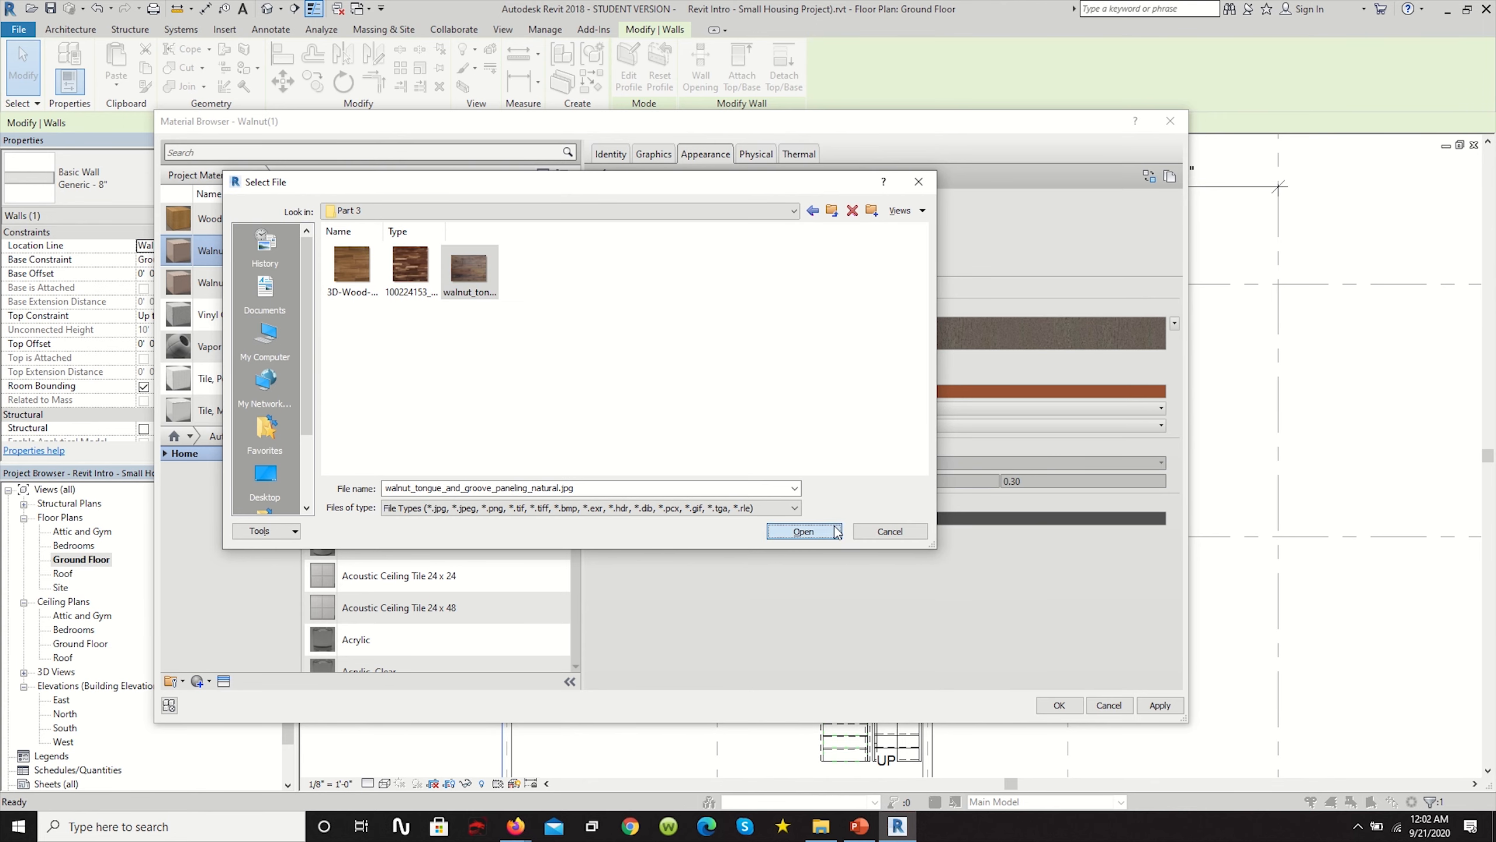
pyautogui.click(803, 531)
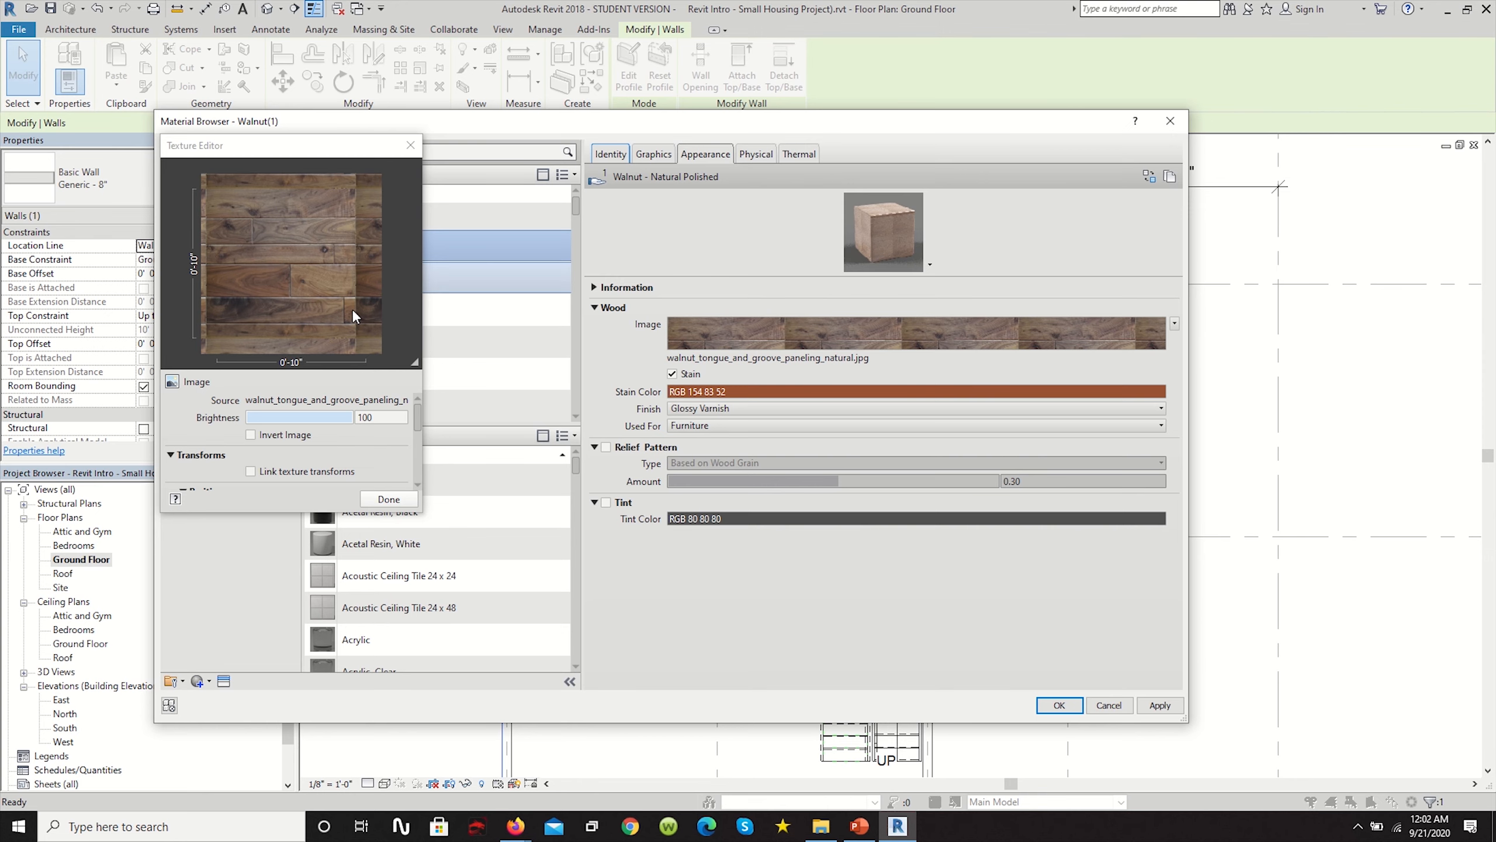
# Set the paneling texture's sample size to 1'-6" wide and high with the two dimensions linked.
pyautogui.moveTo(413, 412); pyautogui.dragTo(417, 466)
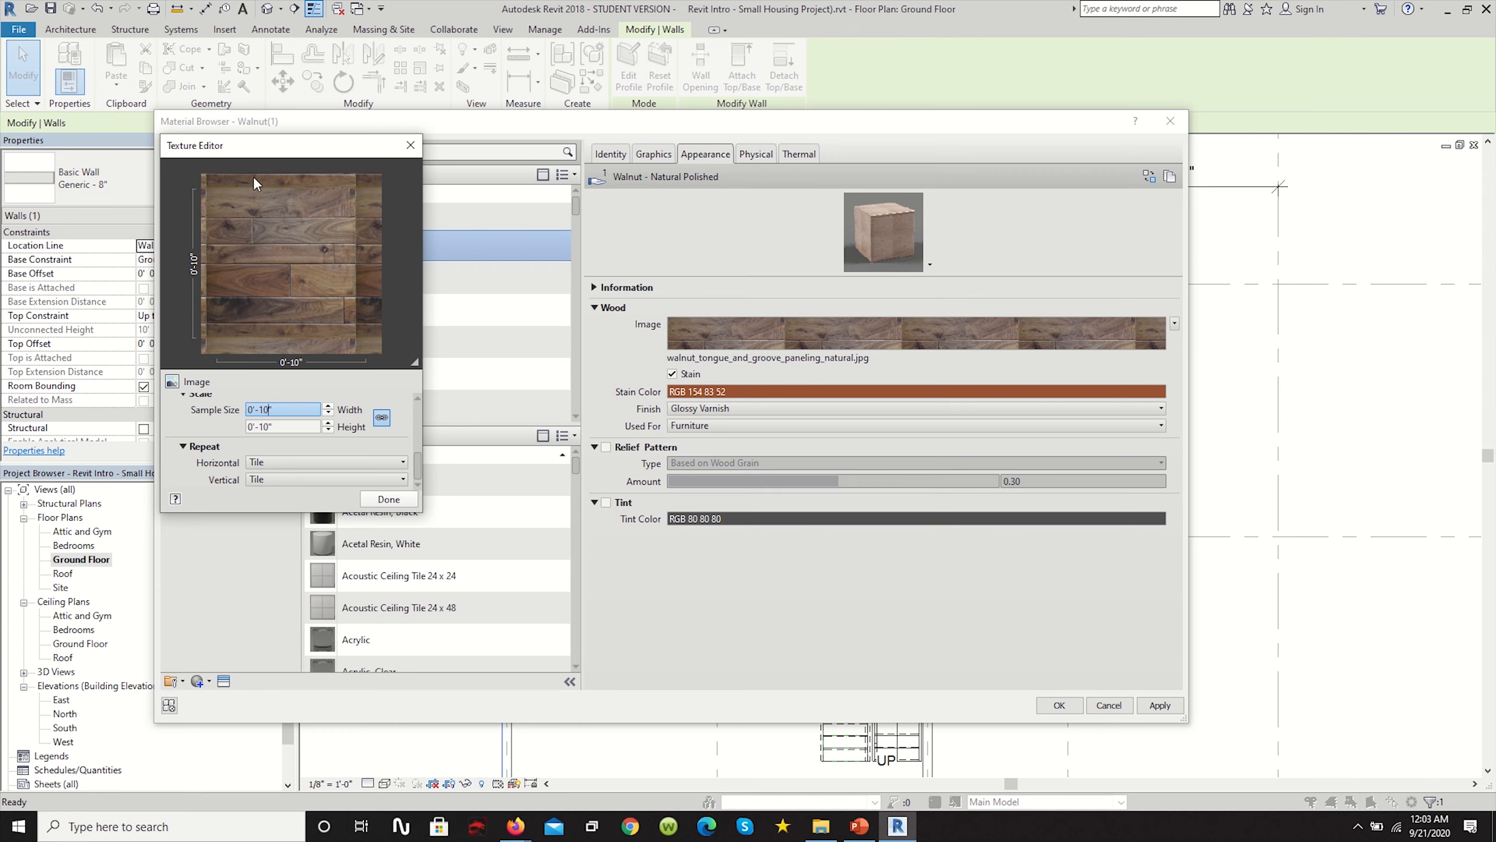
pyautogui.click(267, 410)
pyautogui.moveTo(269, 409); pyautogui.dragTo(266, 408)
pyautogui.write('8')
pyautogui.press('Tab')
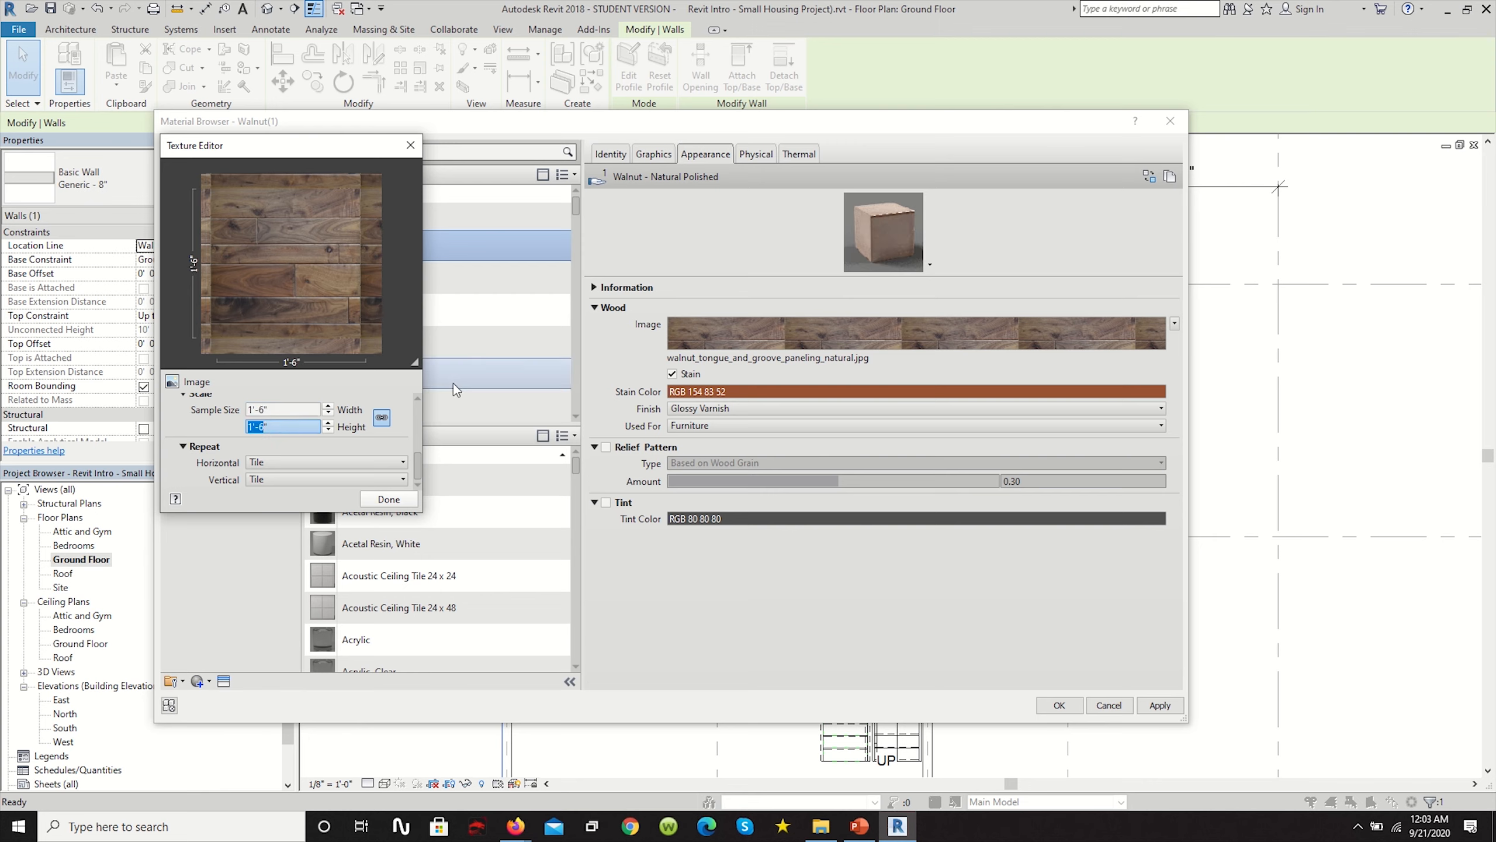
# Keep the texture's horizontal repeat at Tile, unlink the sample width and height, and finish the texture edit.
pyautogui.click(352, 462)
pyautogui.click(285, 493)
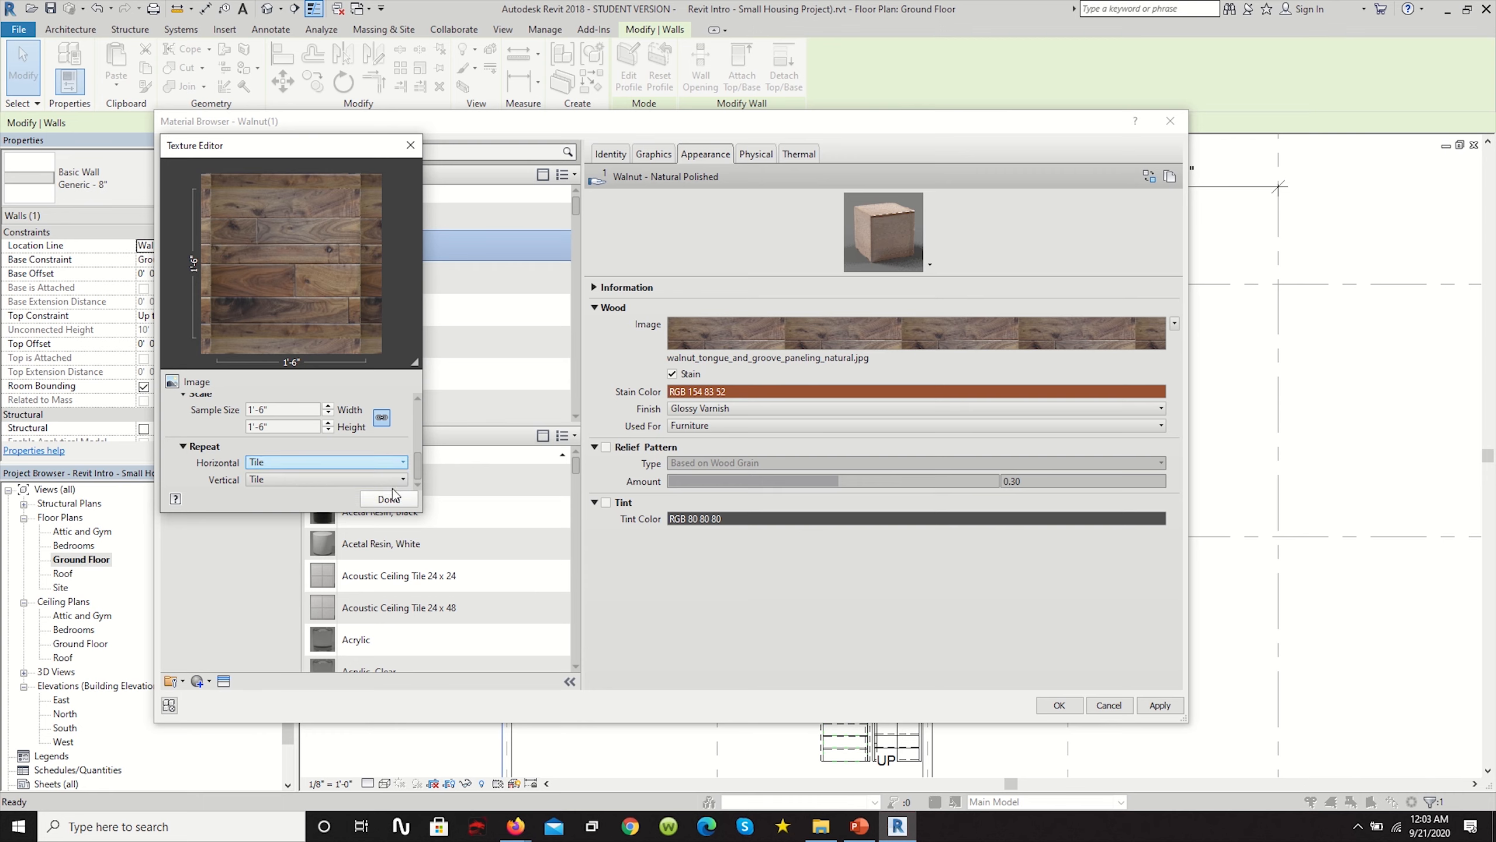
pyautogui.click(401, 462)
pyautogui.click(412, 443)
pyautogui.click(381, 418)
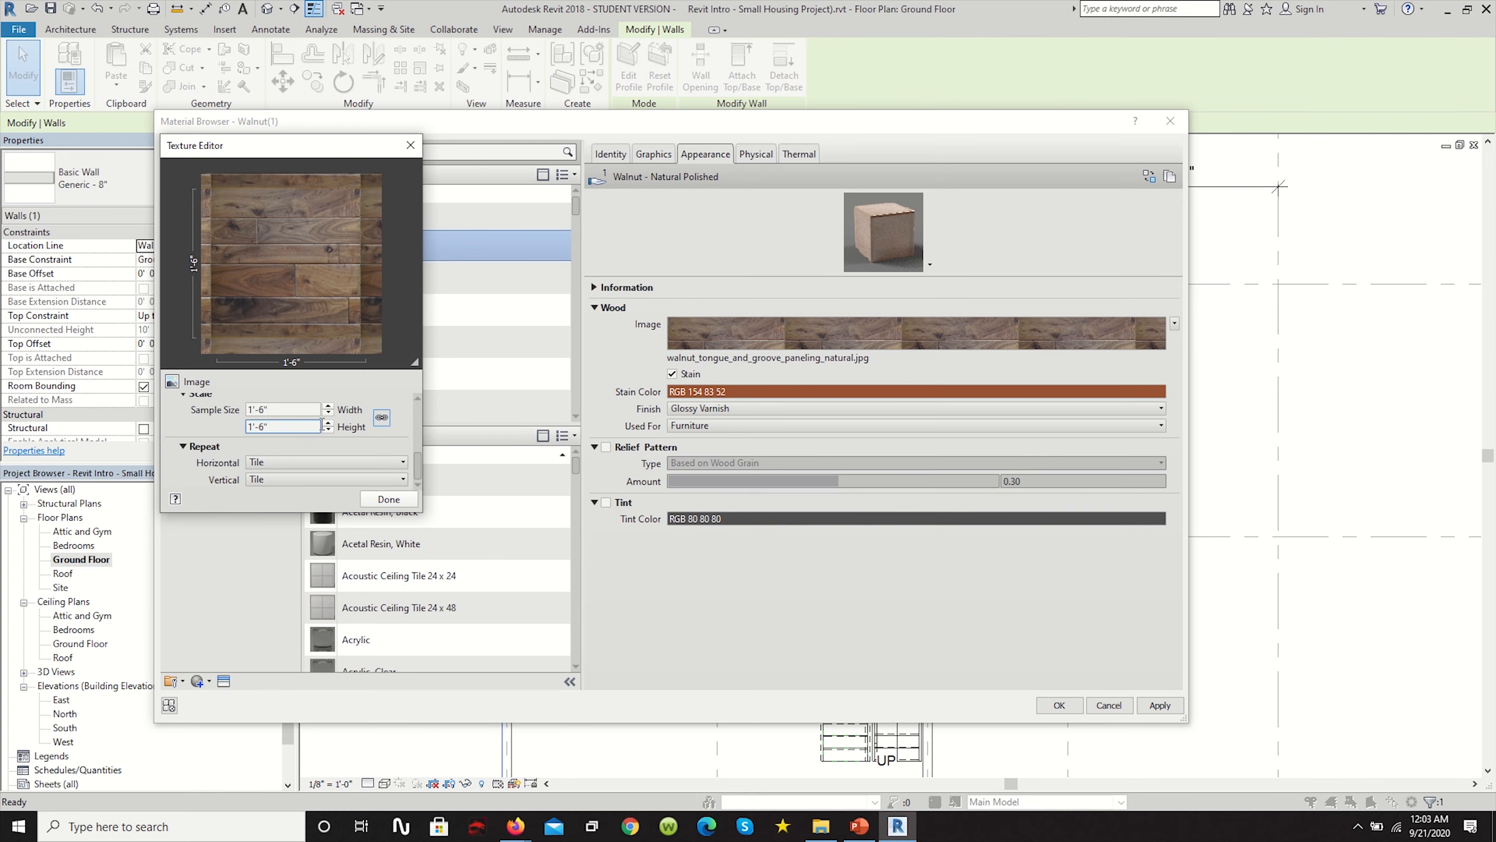
pyautogui.moveTo(418, 466); pyautogui.dragTo(440, 408)
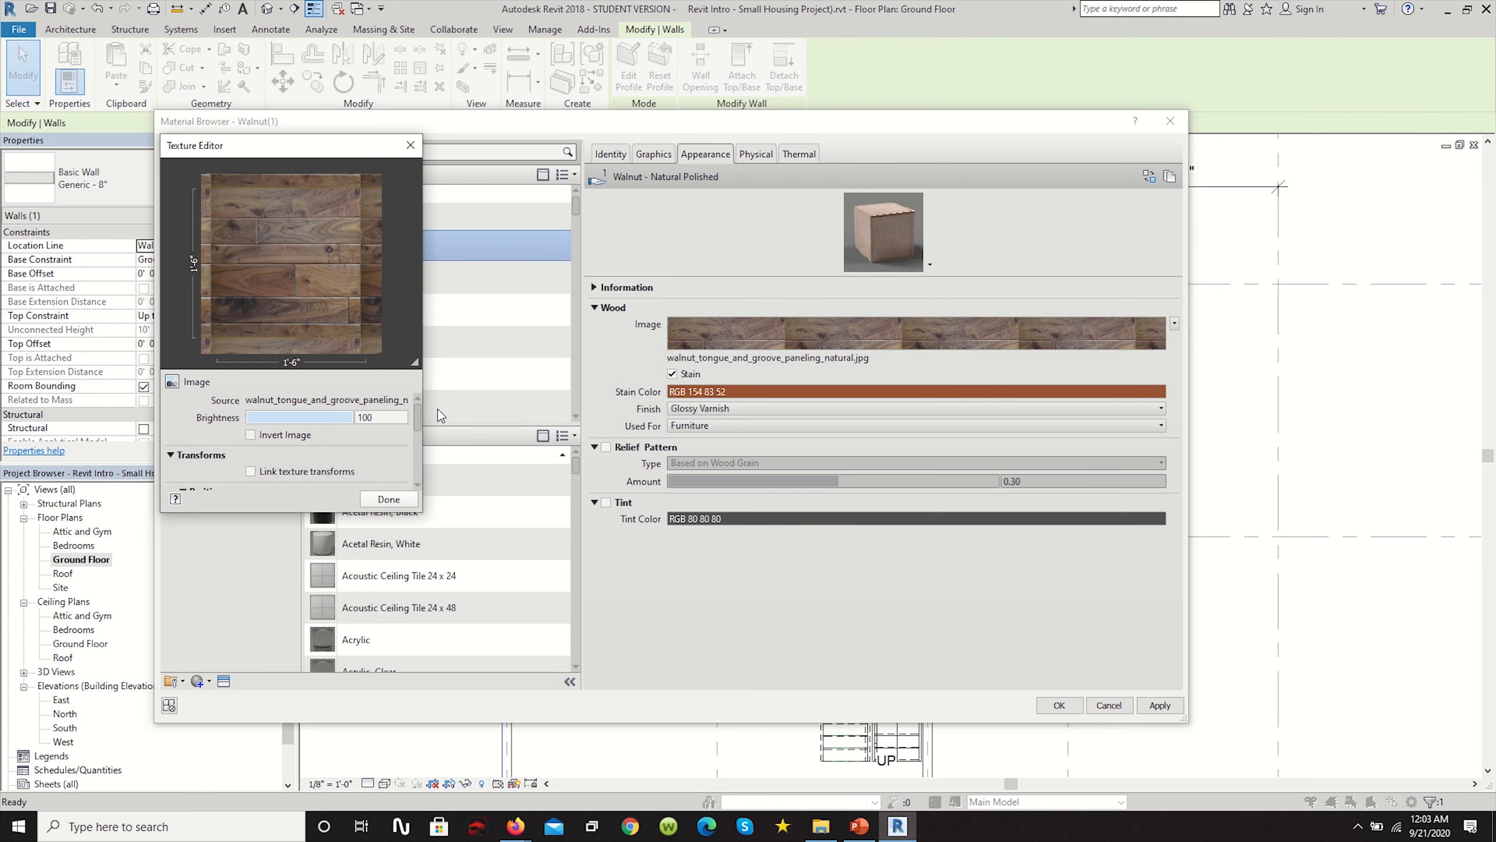
pyautogui.click(389, 499)
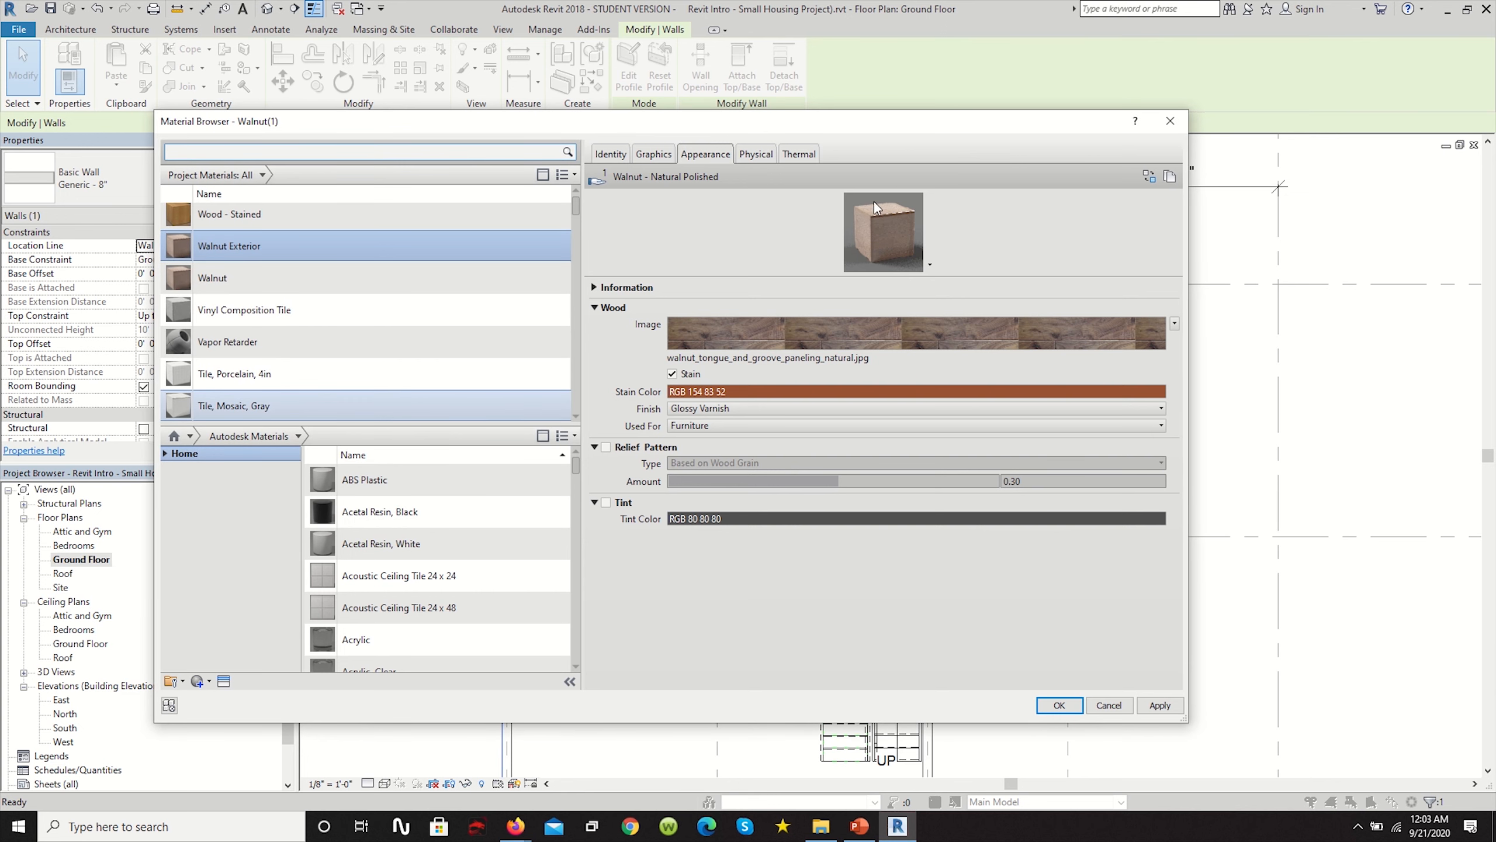
# Enable the Relief Pattern based on wood grain and set its amount to 2.00.
pyautogui.click(606, 446)
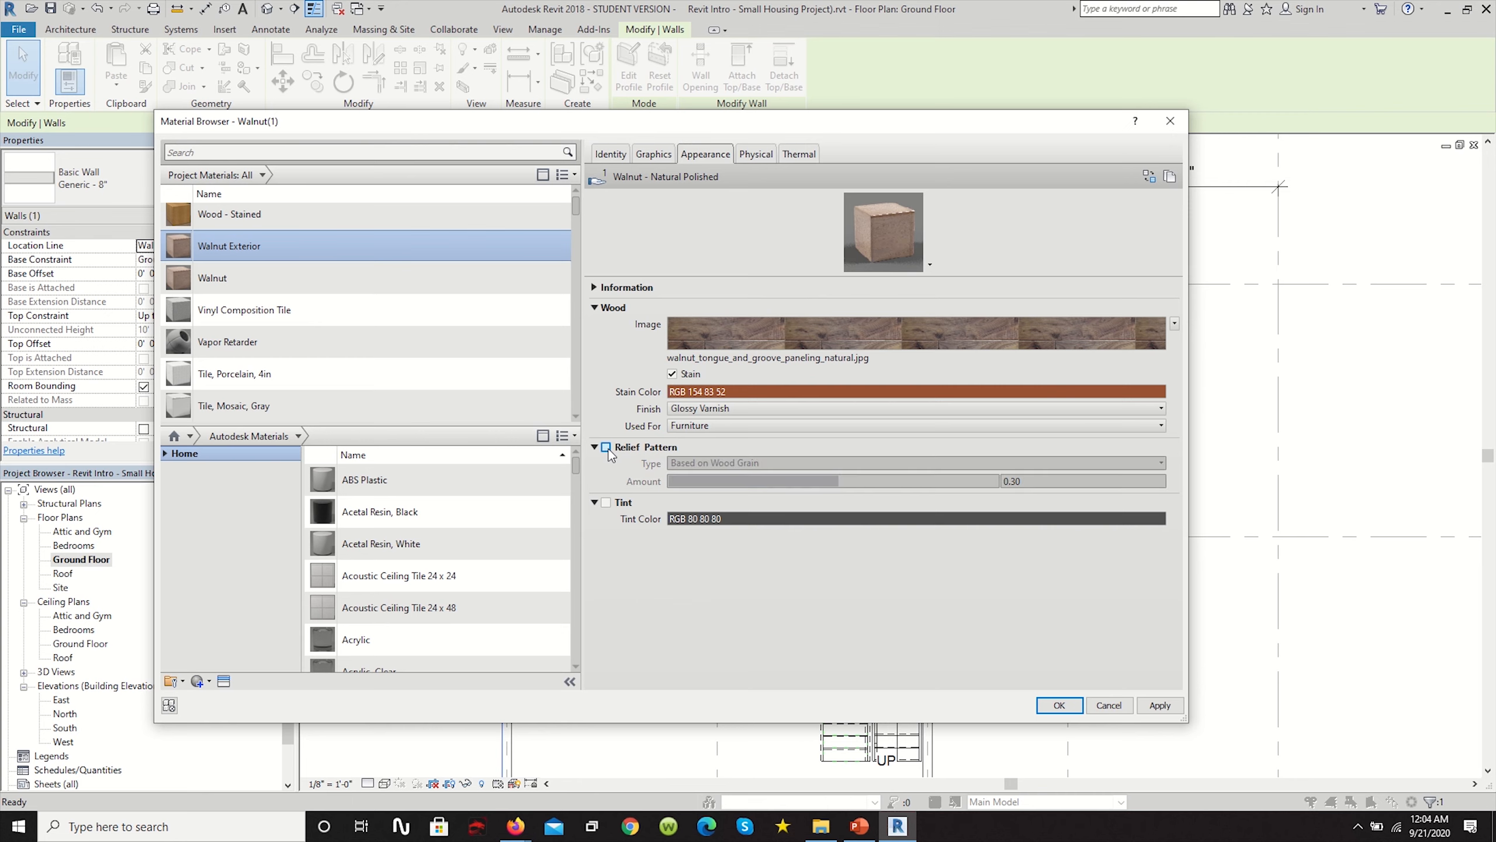
pyautogui.moveTo(841, 481); pyautogui.dragTo(876, 482)
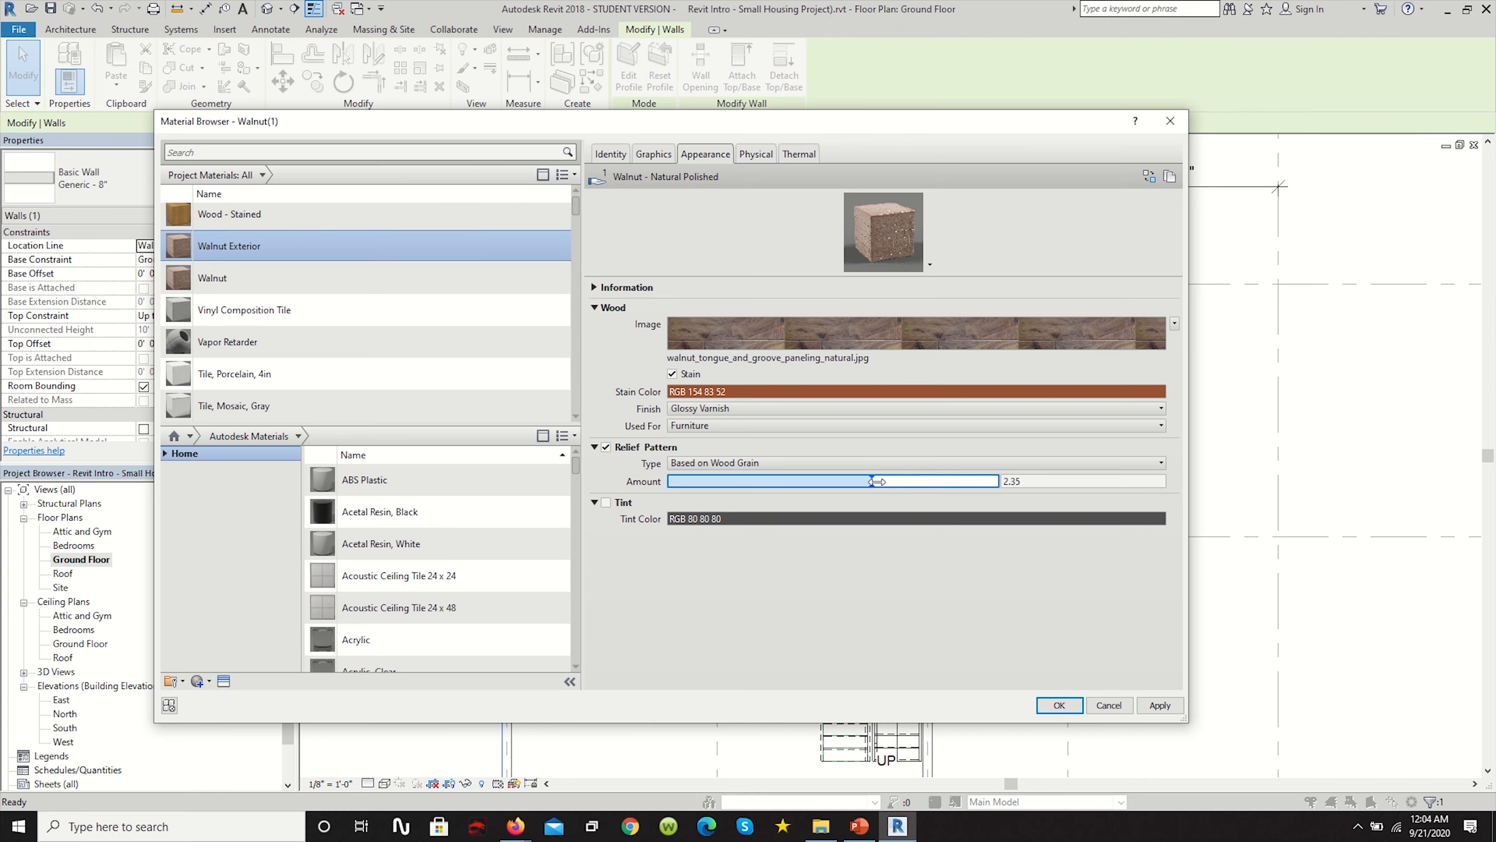
pyautogui.moveTo(878, 482); pyautogui.dragTo(873, 482)
pyautogui.doubleClick(1027, 483)
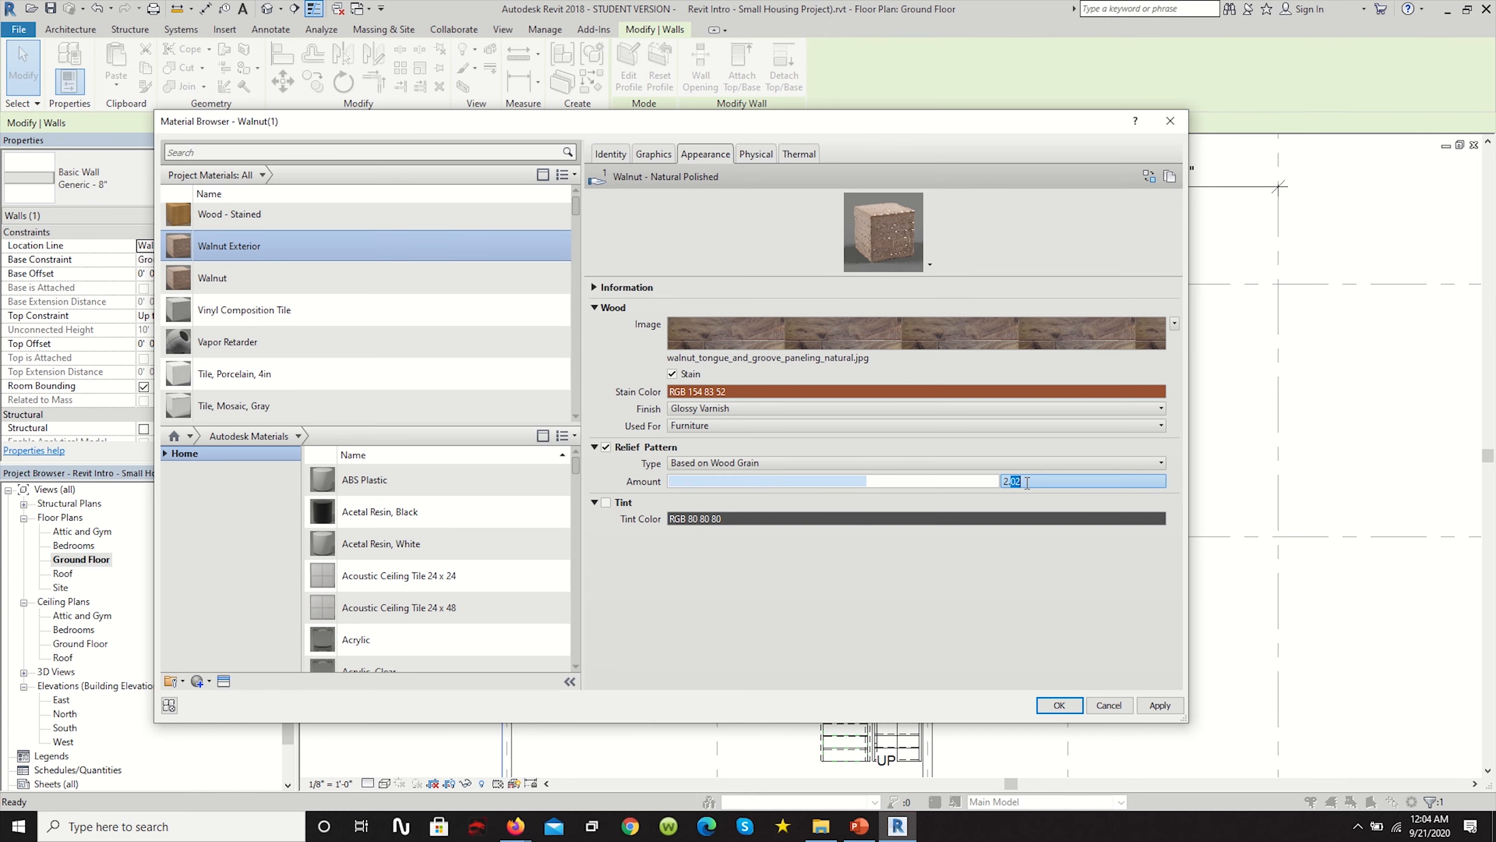
pyautogui.write('00')
pyautogui.click(970, 585)
# Try the RGB 80 80 80 tint on the Walnut Exterior appearance.
pyautogui.click(608, 503)
pyautogui.click(609, 502)
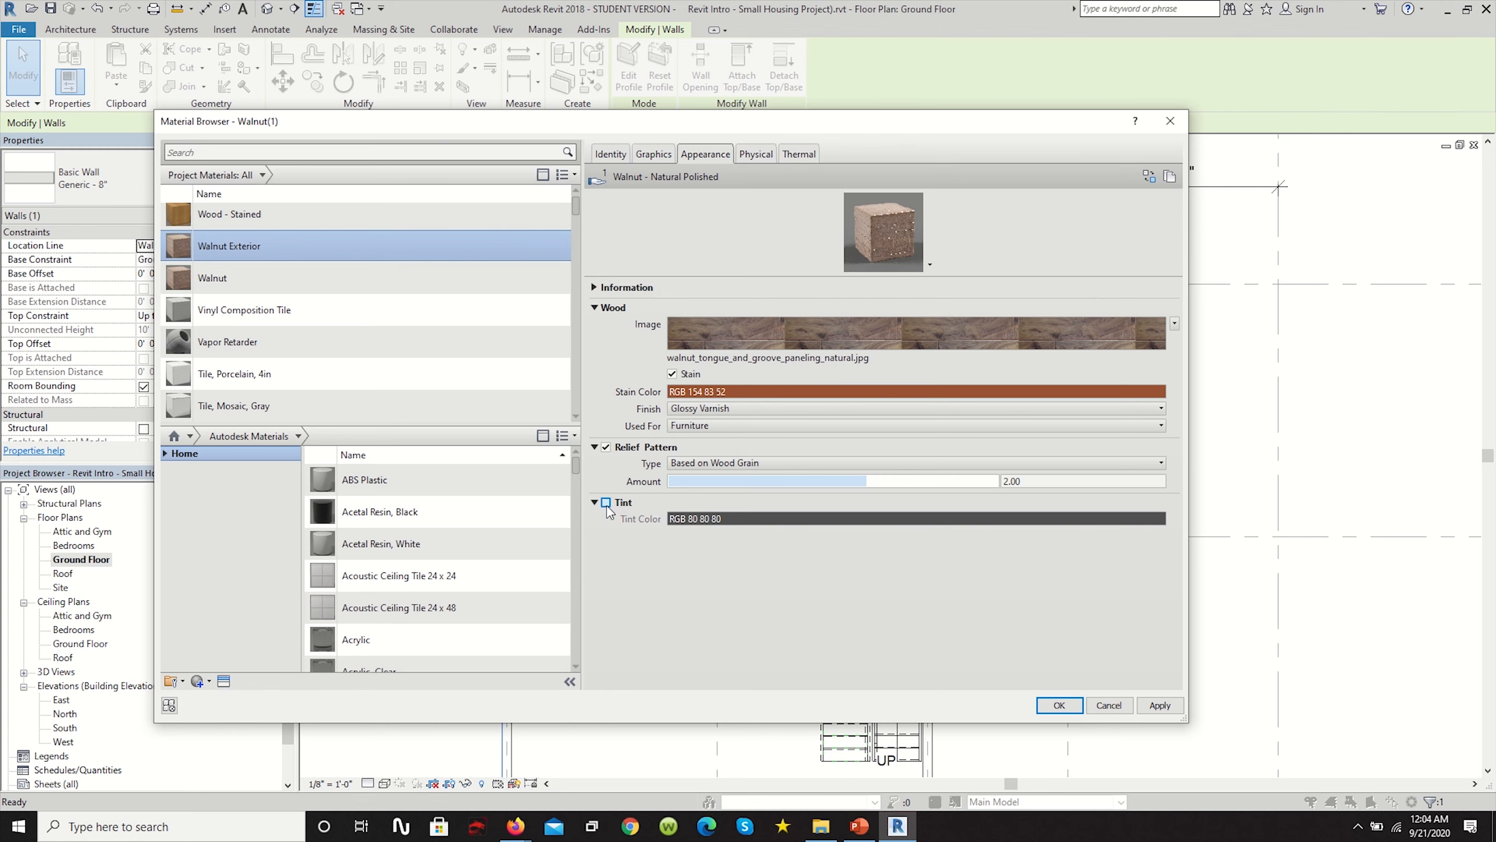
pyautogui.click(607, 503)
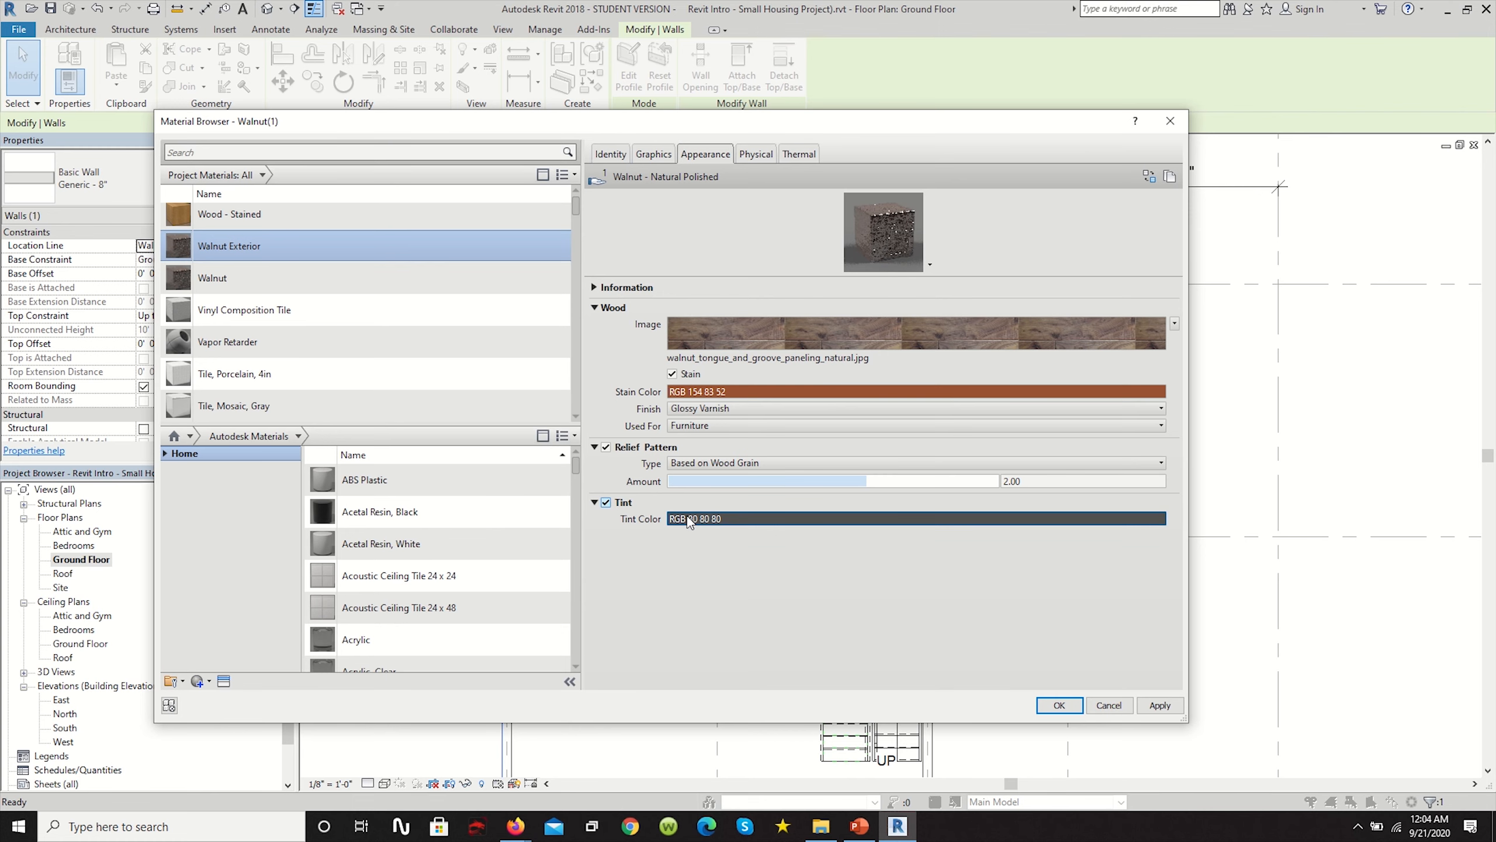
pyautogui.click(603, 503)
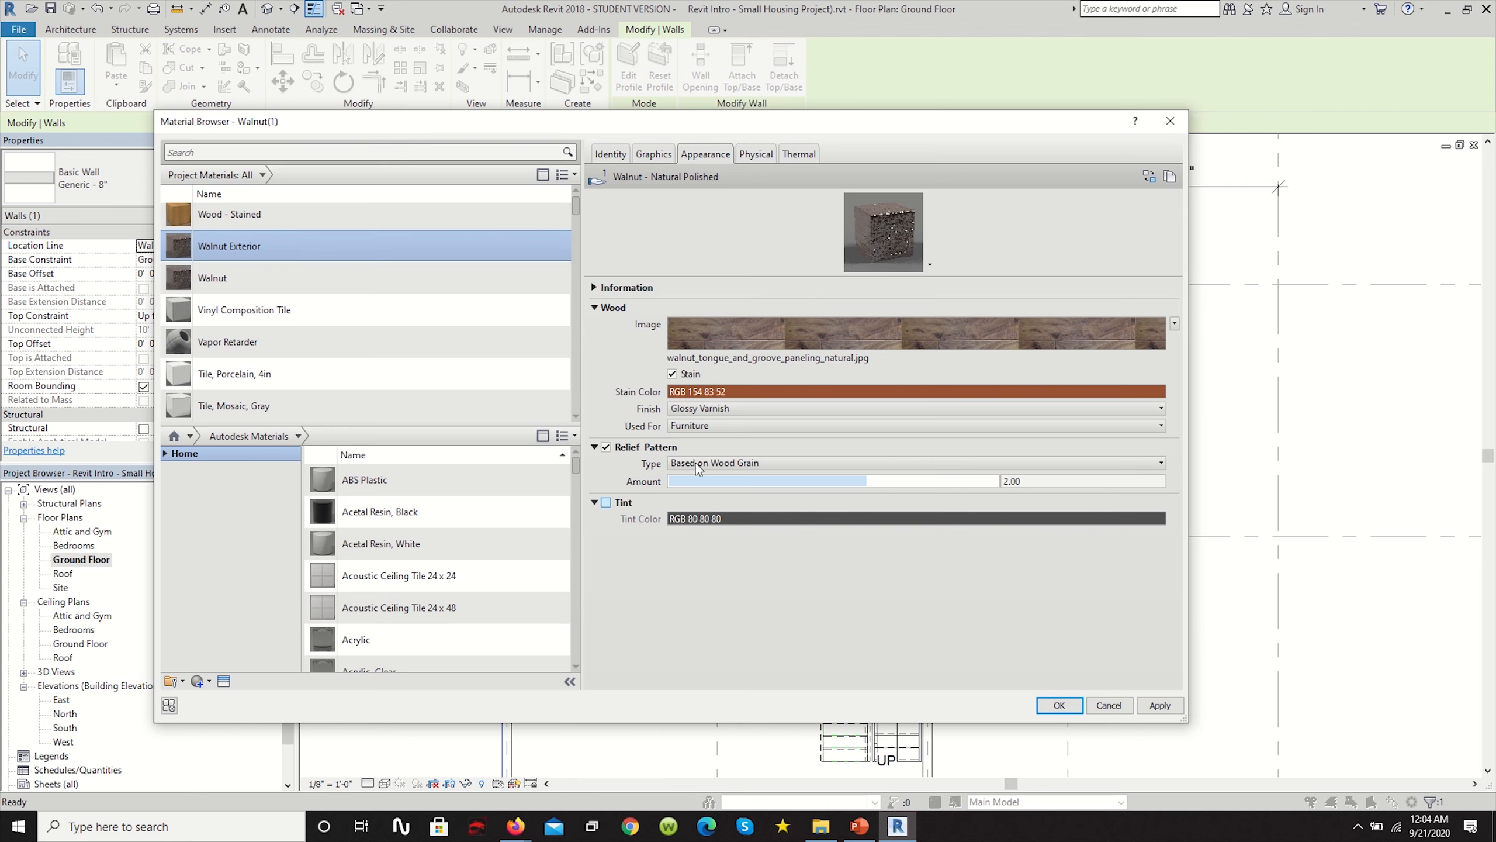
# Turn off the stain of the Walnut Exterior appearance, keeping it used for Furniture.
pyautogui.click(751, 425)
pyautogui.click(1096, 454)
pyautogui.click(672, 374)
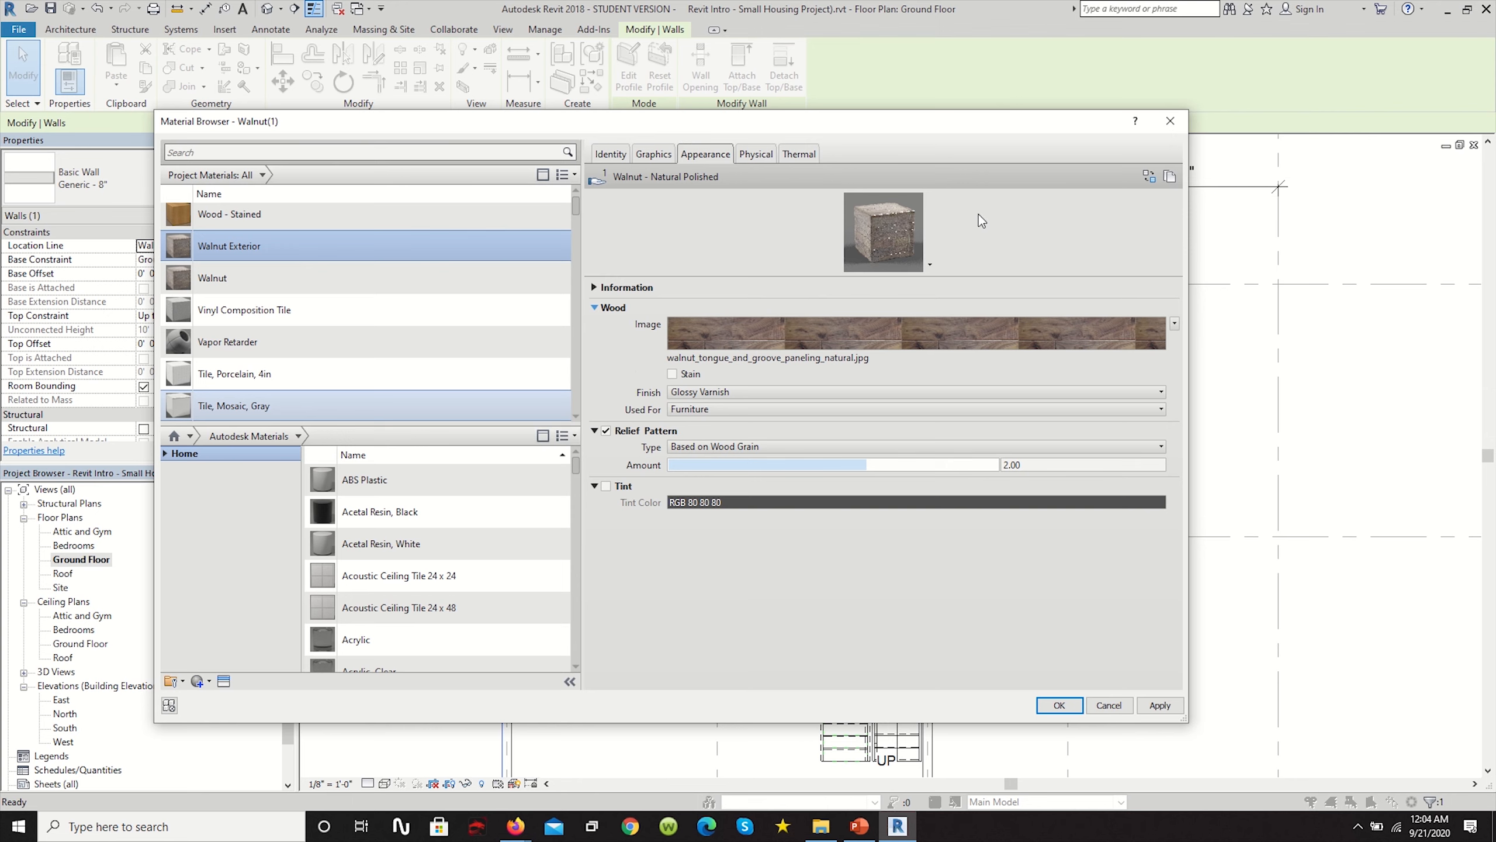
# Replace the keyword "furniture" with "exterior" in the appearance information.
pyautogui.click(626, 287)
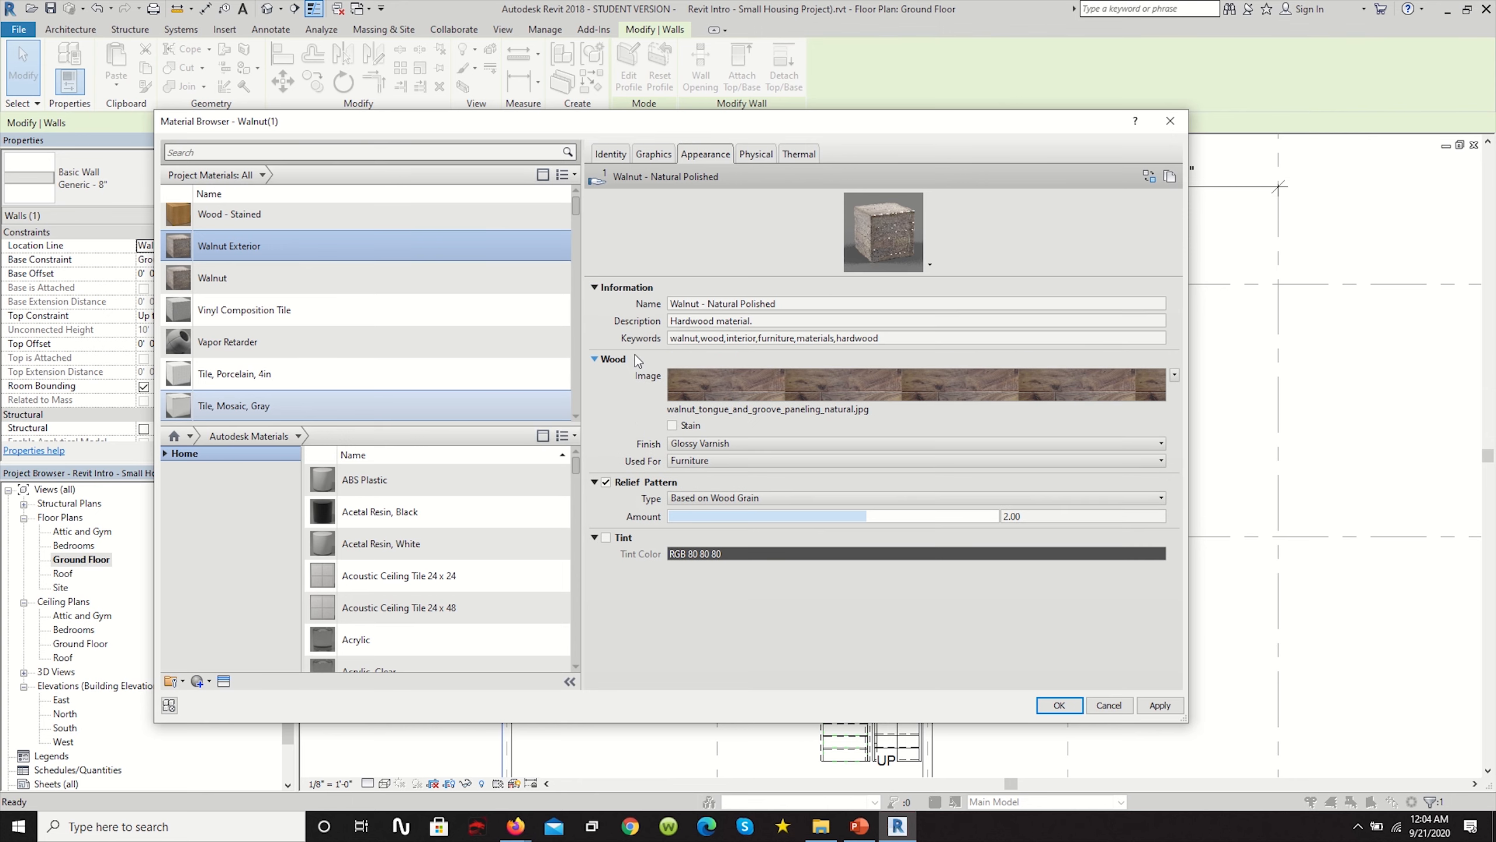
pyautogui.click(765, 340)
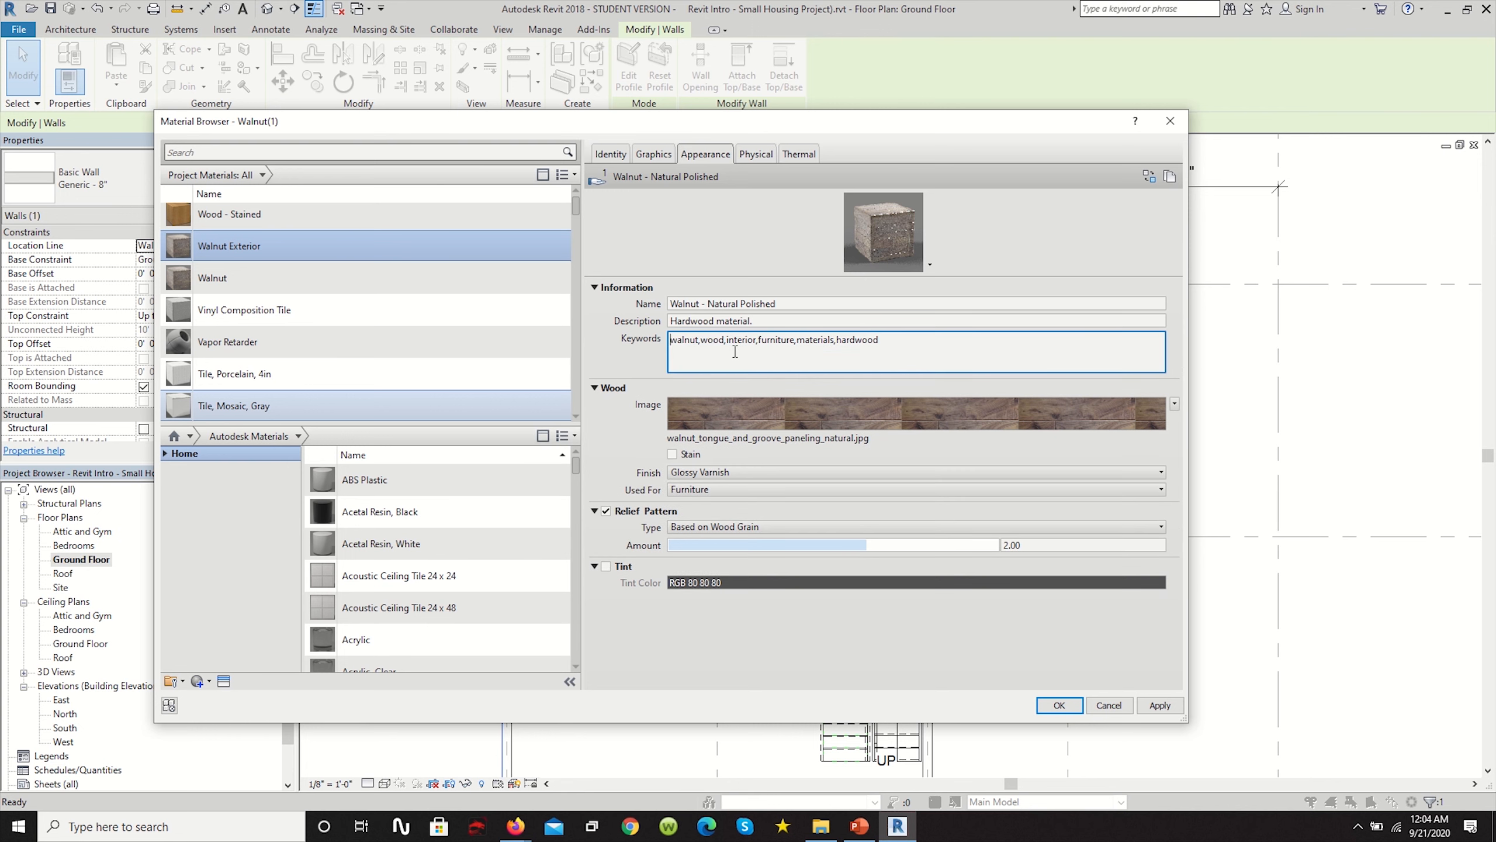
pyautogui.moveTo(795, 345); pyautogui.dragTo(757, 343)
pyautogui.write('exterior')
# Change the wood finish to Satin Varnish, checking it in an enlarged preview, and apply the material changes.
pyautogui.moveTo(994, 276); pyautogui.dragTo(1018, 427)
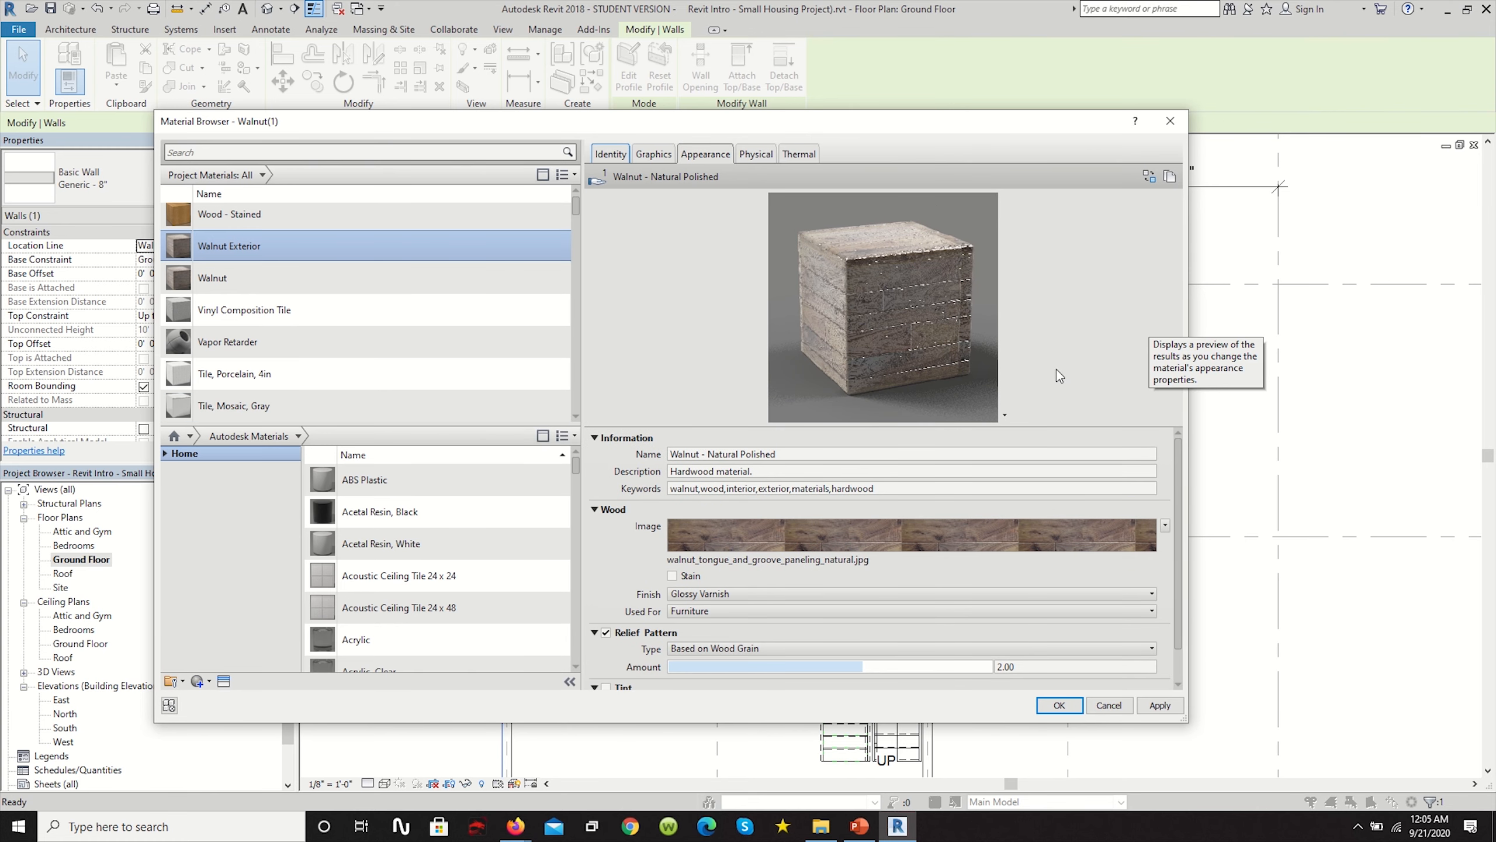
pyautogui.click(691, 595)
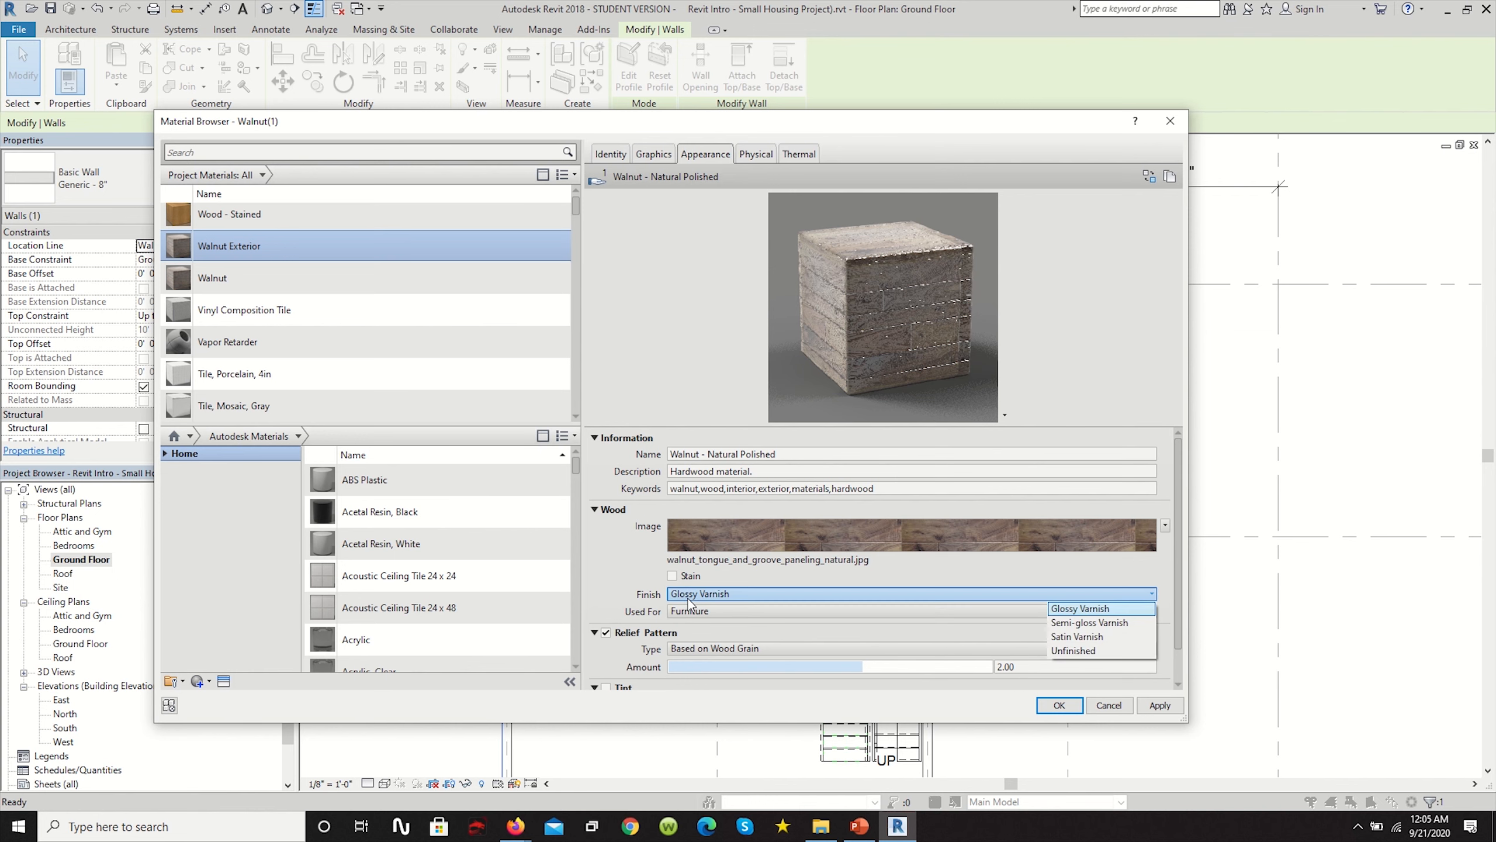
pyautogui.click(1078, 636)
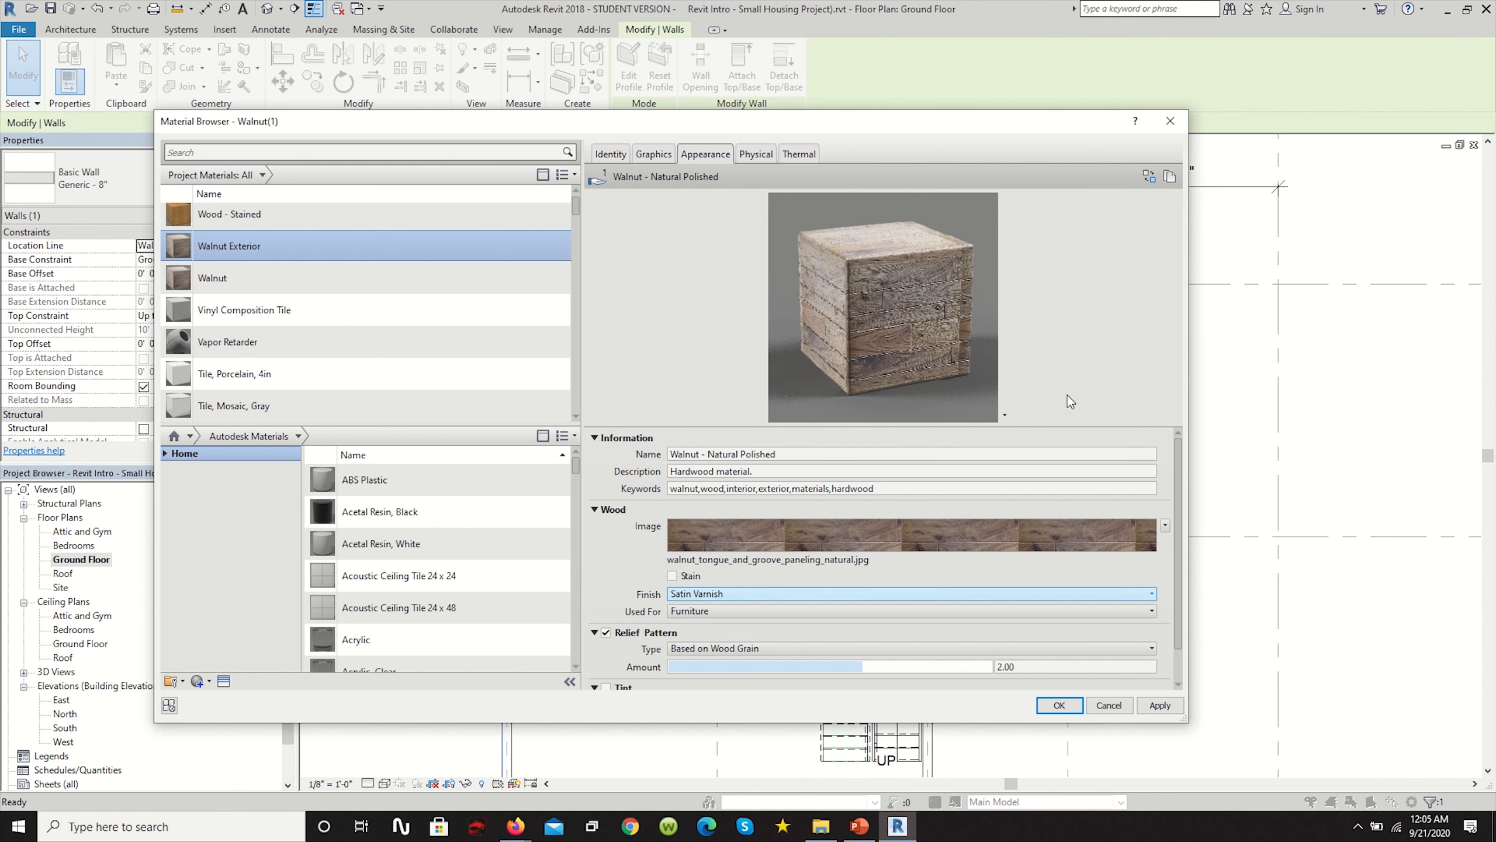
pyautogui.moveTo(1059, 424); pyautogui.dragTo(1051, 299)
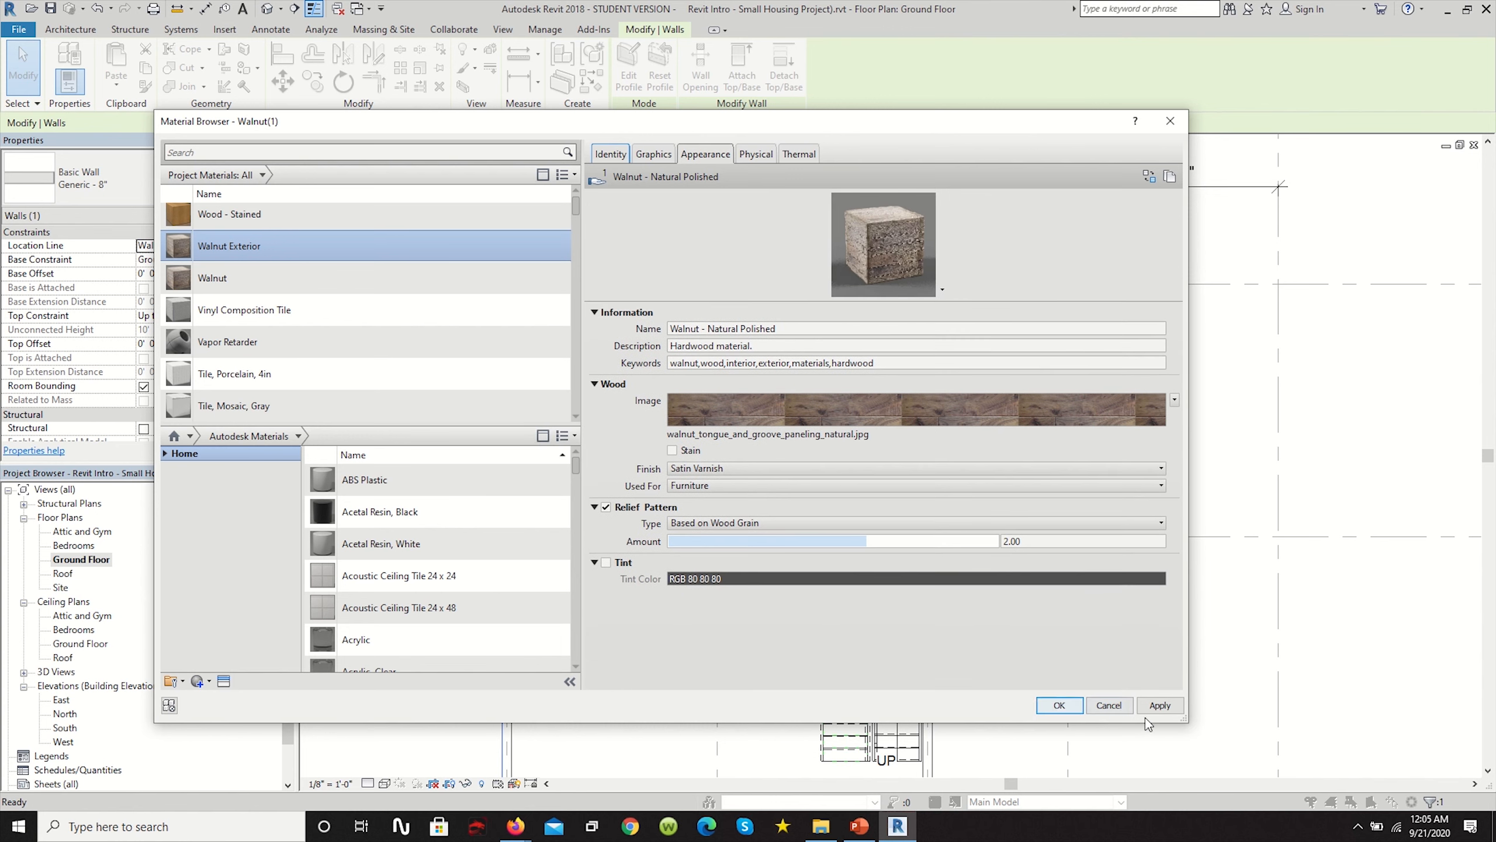
pyautogui.click(1151, 708)
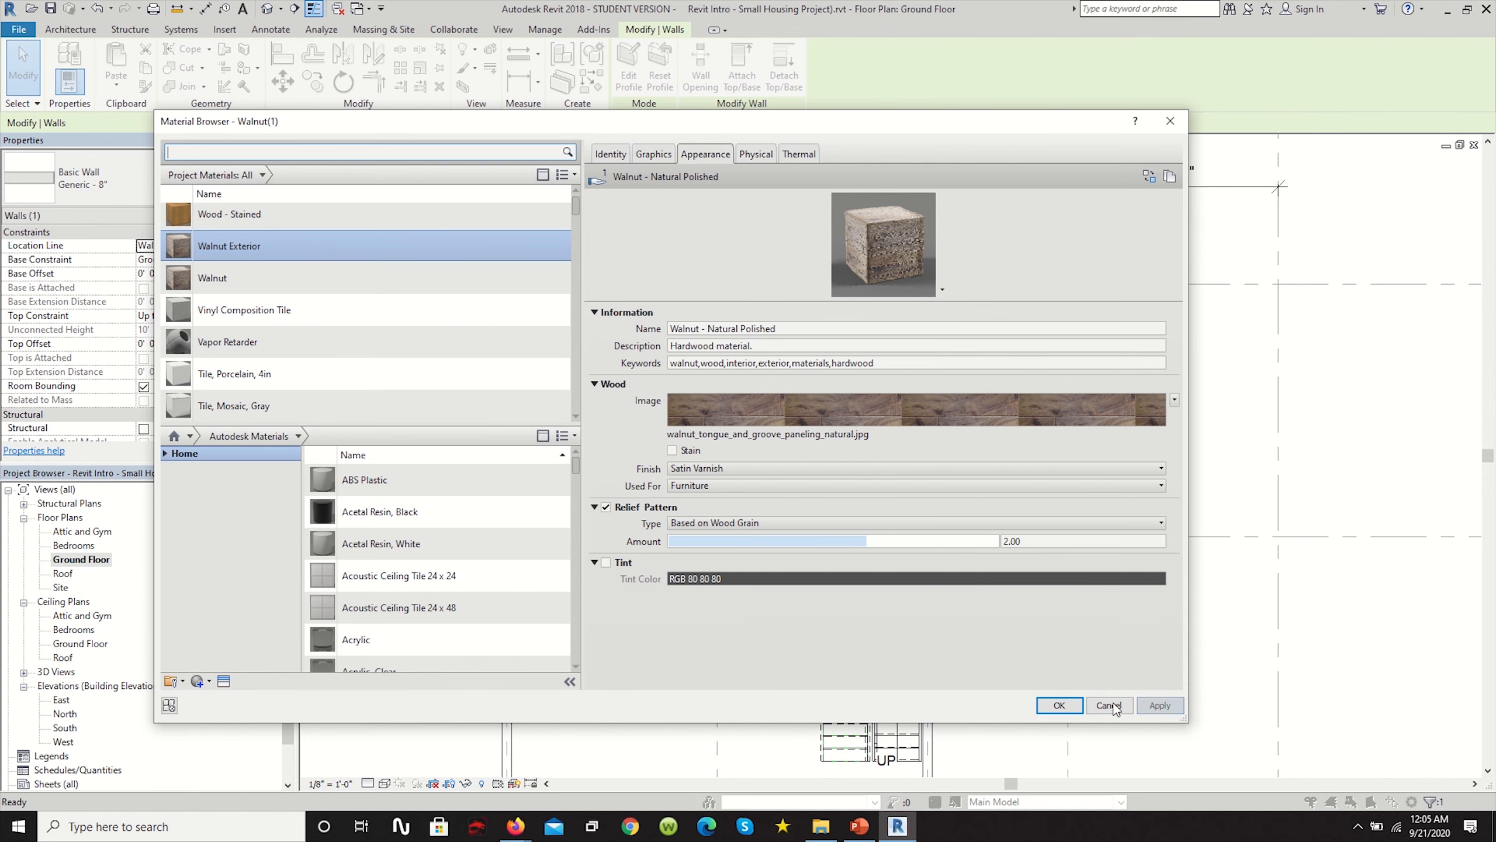
# Accept Walnut Exterior for the Finish 1 layer and choose Gypsum Wall Board for Finish 2 [5] by searching "sheet rock".
pyautogui.click(1058, 705)
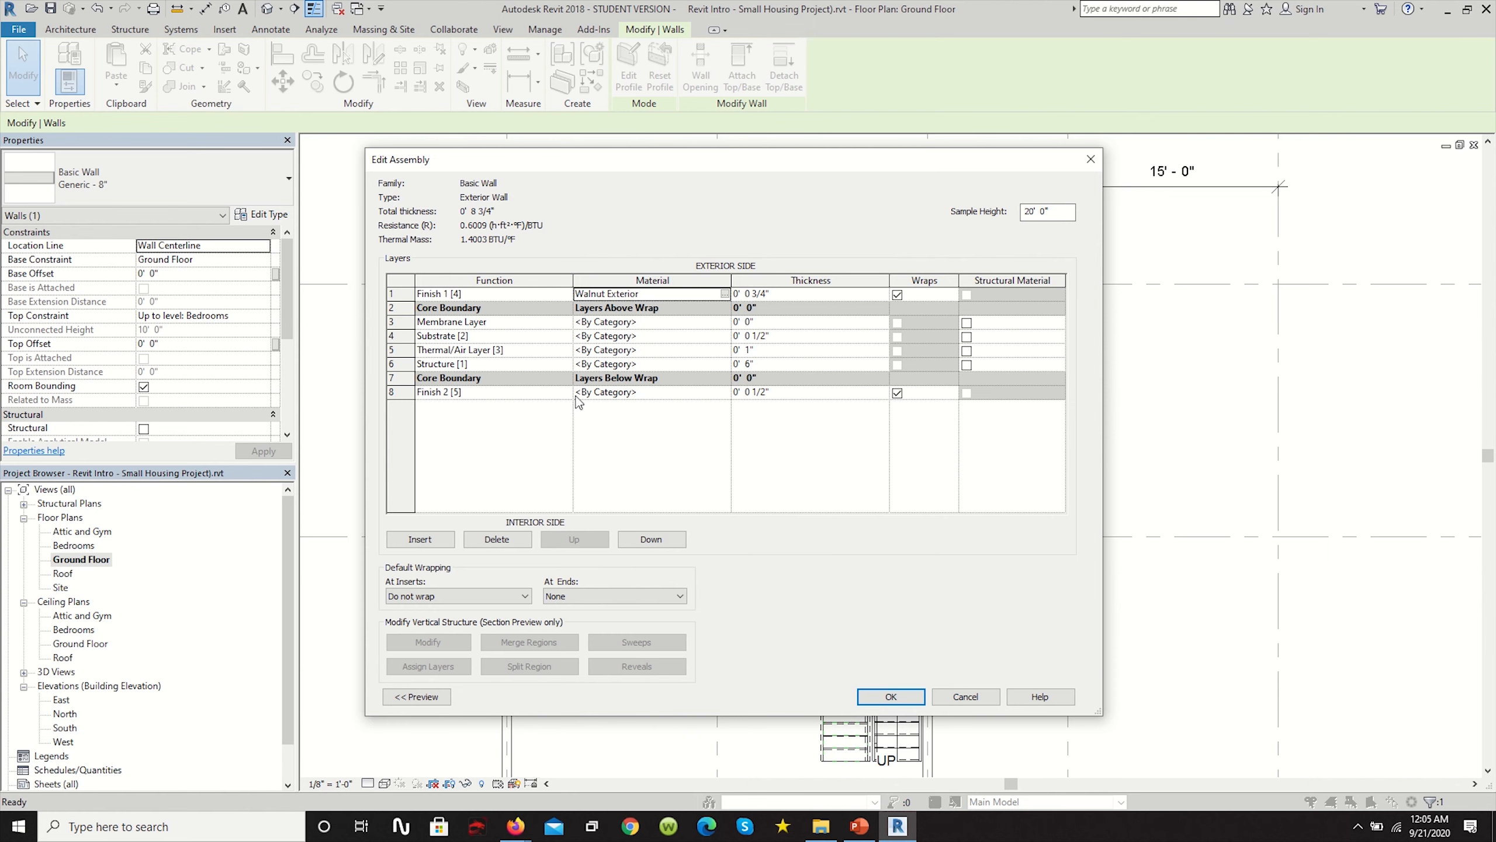
pyautogui.click(555, 393)
pyautogui.click(695, 394)
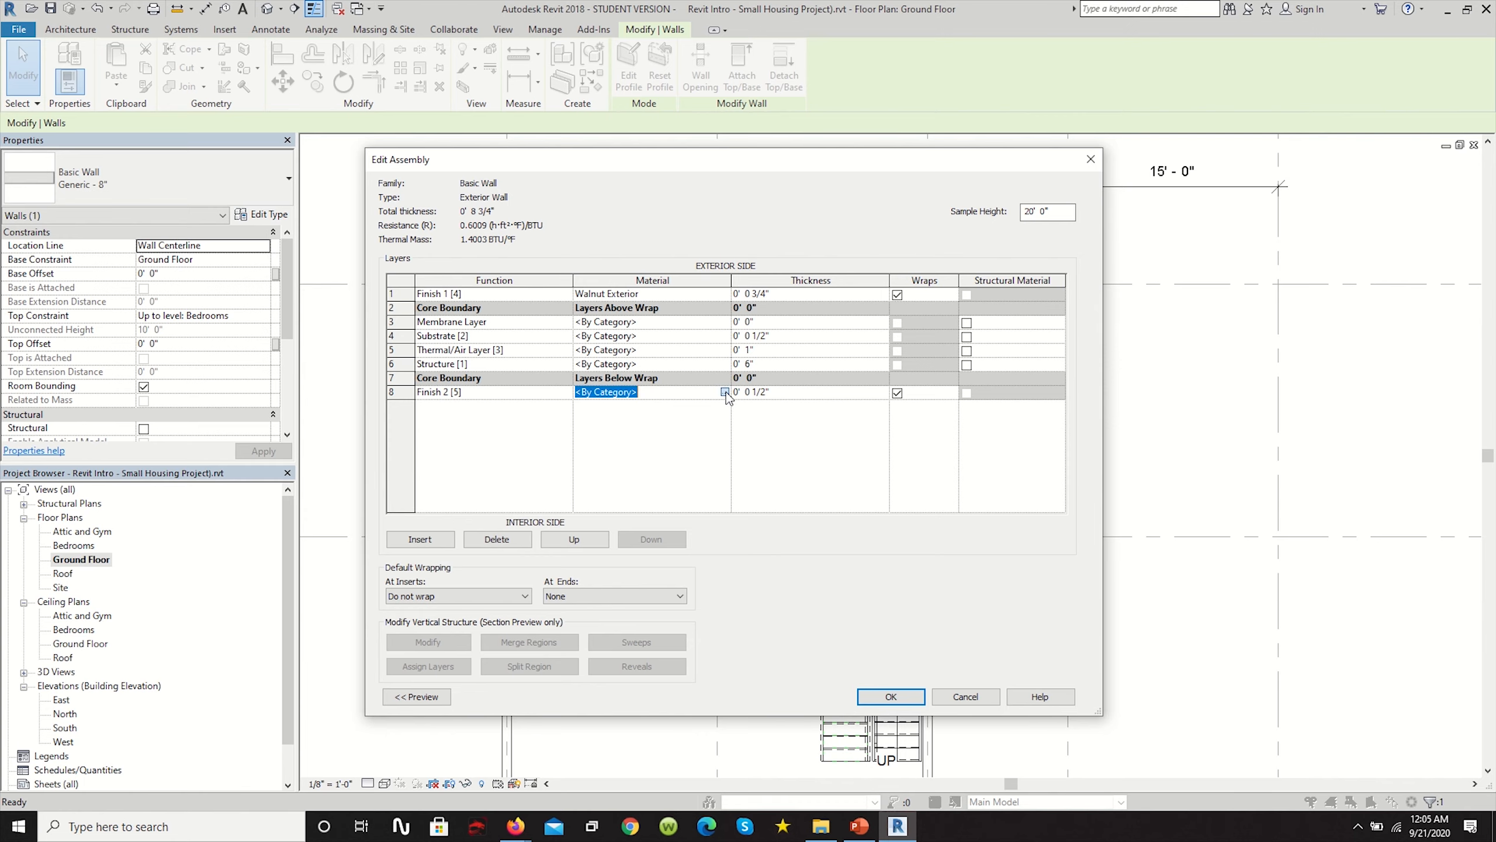
pyautogui.click(726, 392)
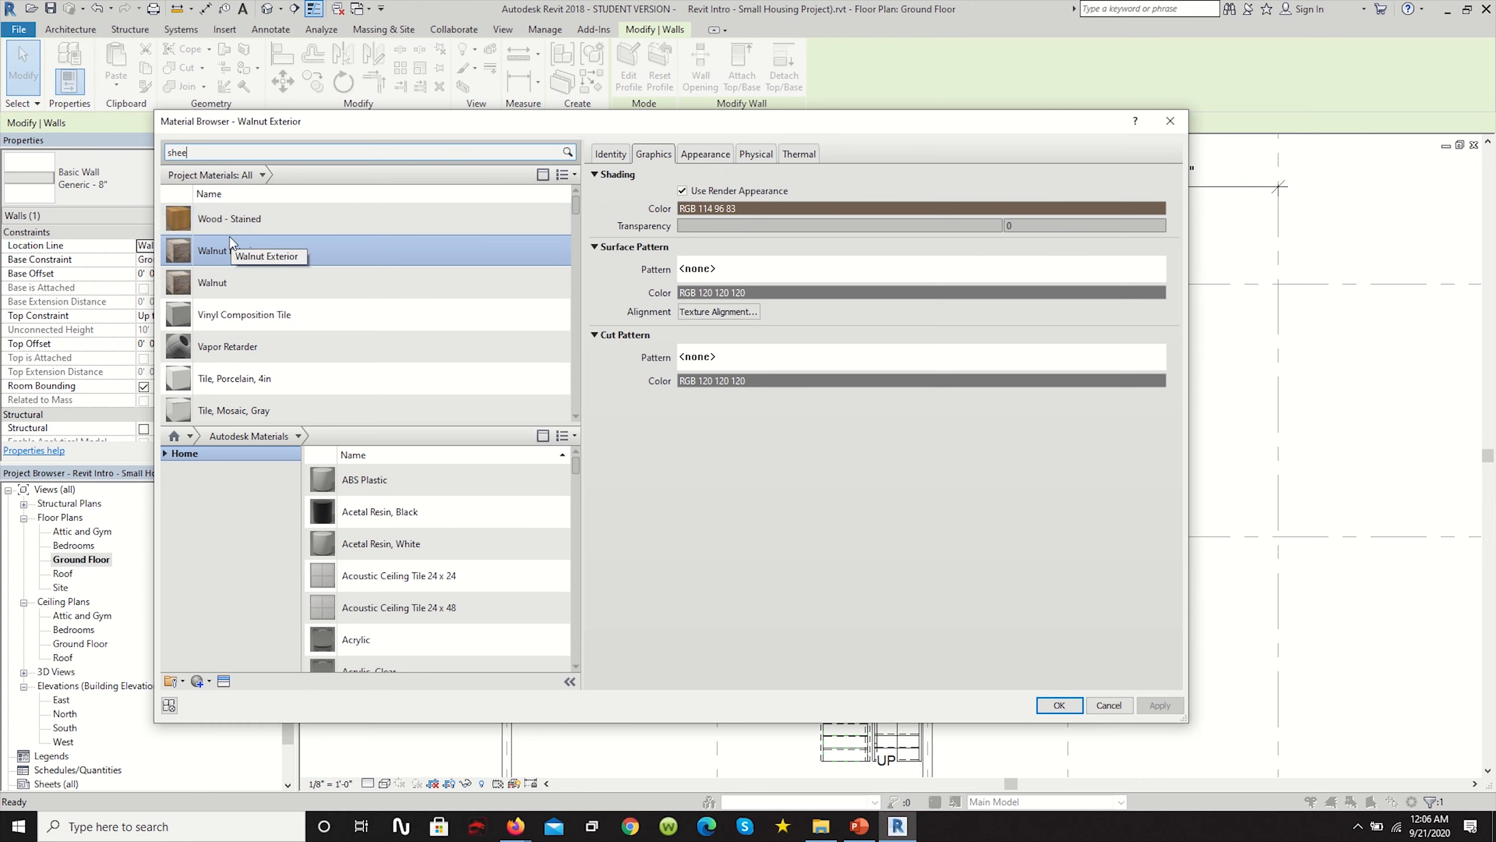
pyautogui.write('rock')
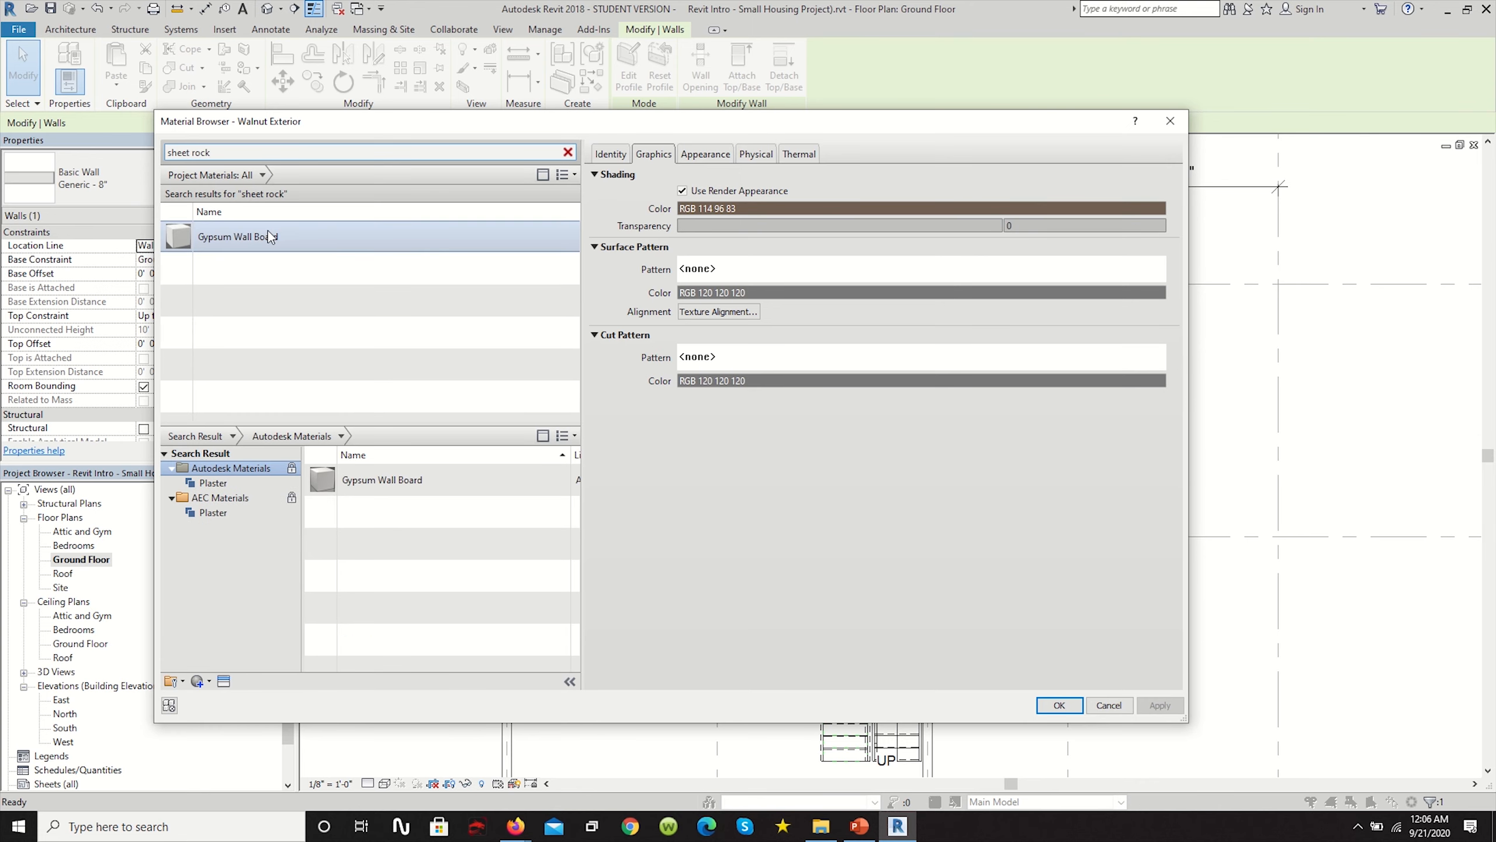
pyautogui.click(268, 231)
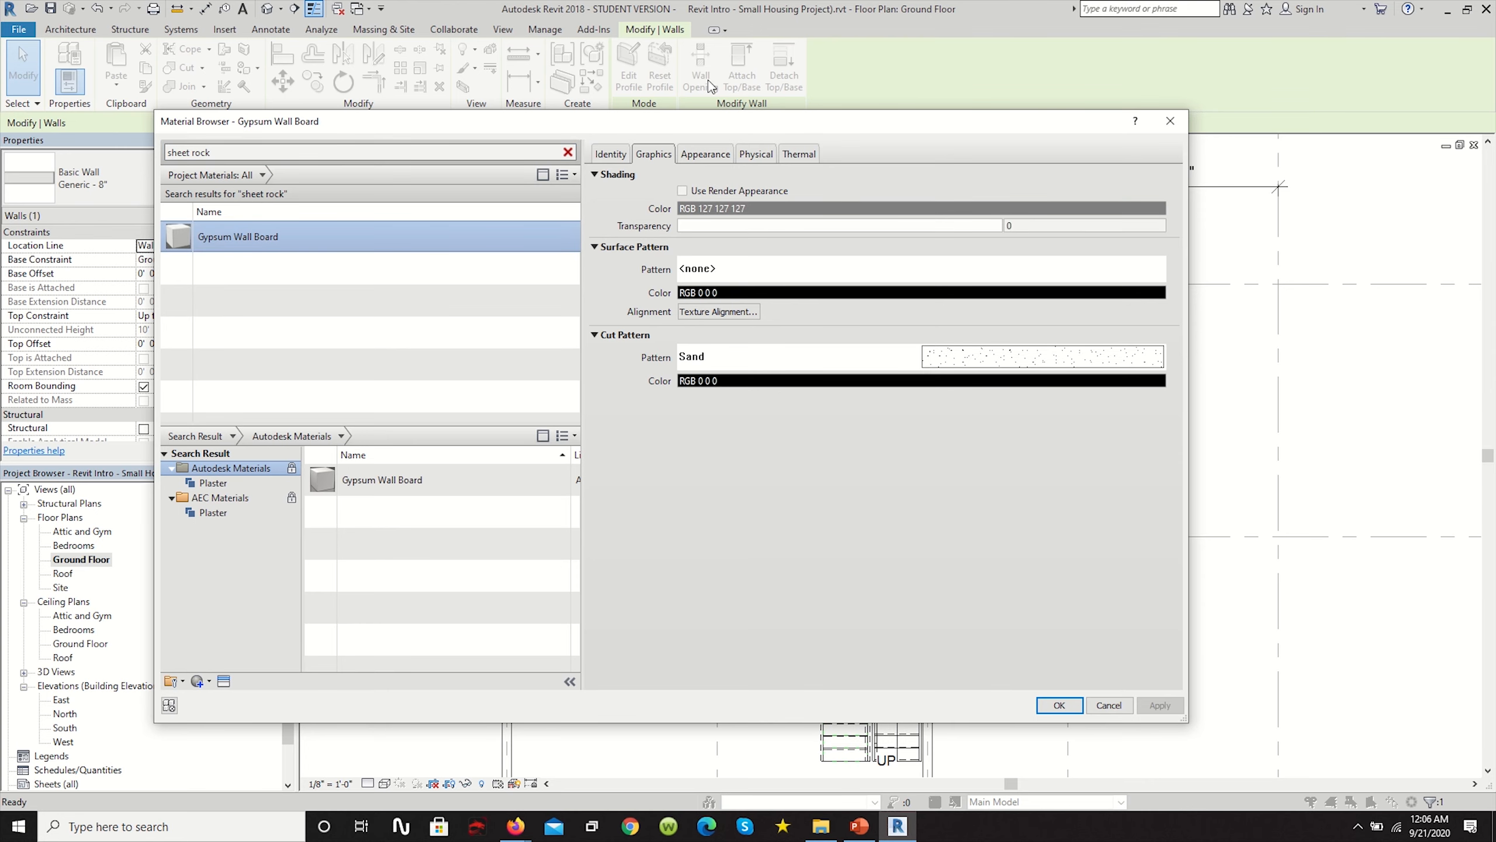
# Duplicate the Gypsum Wall Board material and name the copy "Gypsum Wall Board White".
pyautogui.click(608, 153)
pyautogui.click(654, 153)
pyautogui.click(705, 153)
pyautogui.click(206, 681)
pyautogui.click(241, 707)
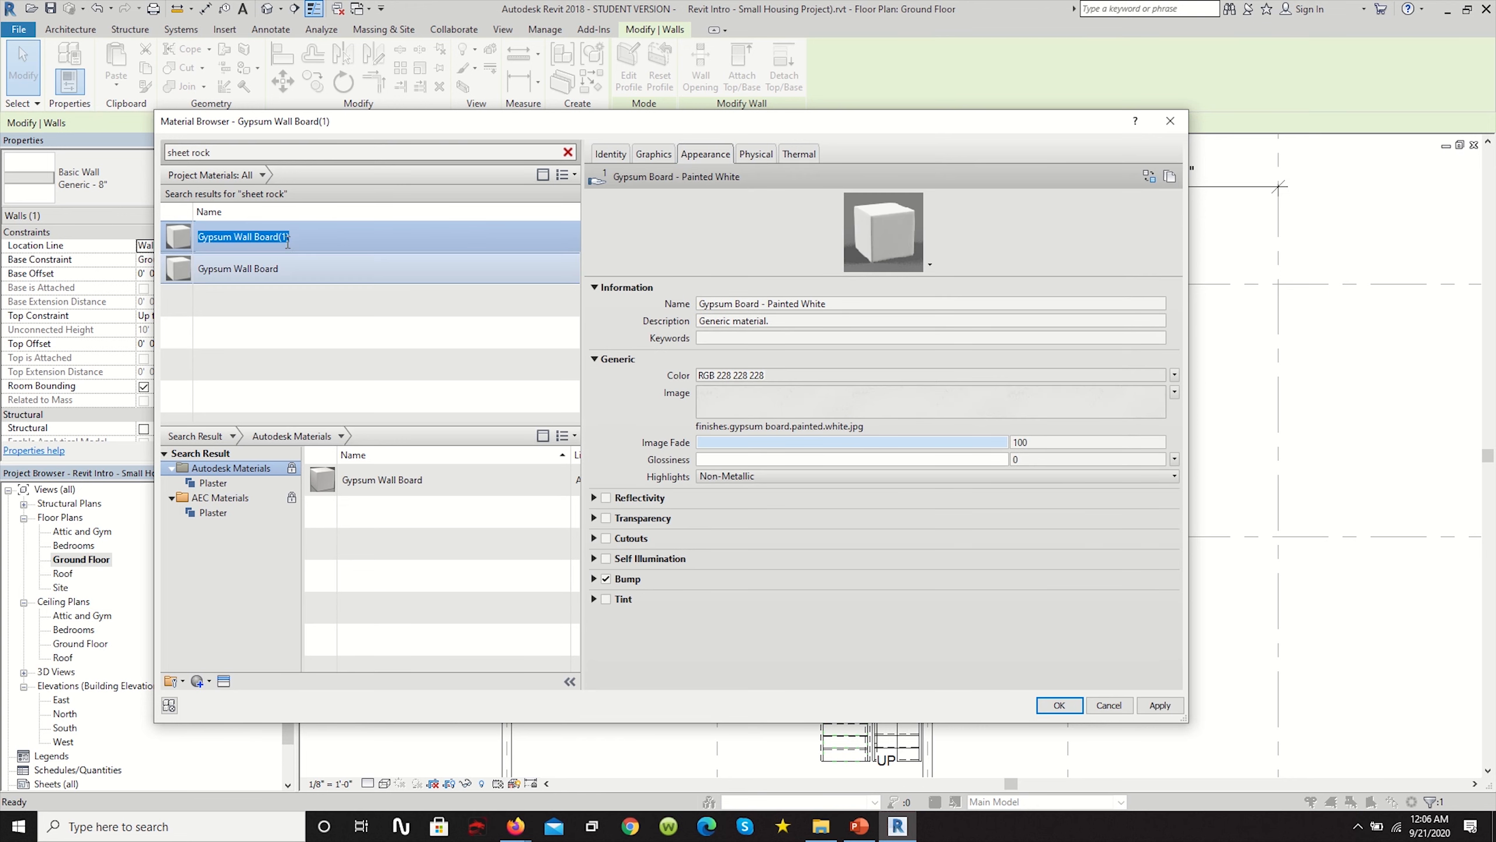
pyautogui.moveTo(289, 237)
pyautogui.mouseDown()
pyautogui.moveTo(254, 235)
pyautogui.moveTo(279, 236)
pyautogui.mouseUp()
pyautogui.click(291, 236)
pyautogui.press('BackSpace')
pyautogui.write('White')
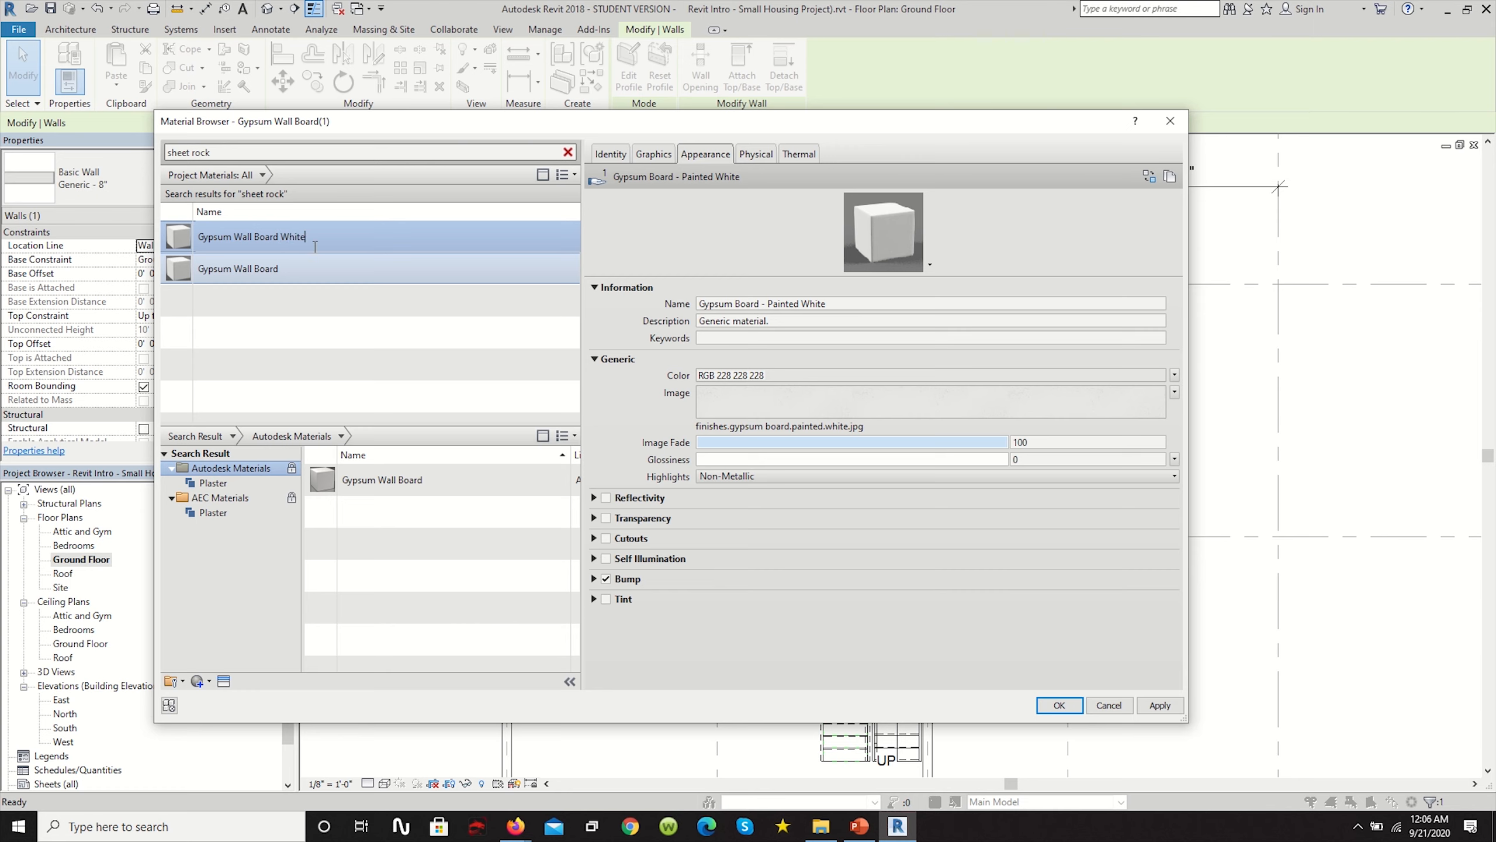
pyautogui.press('Return')
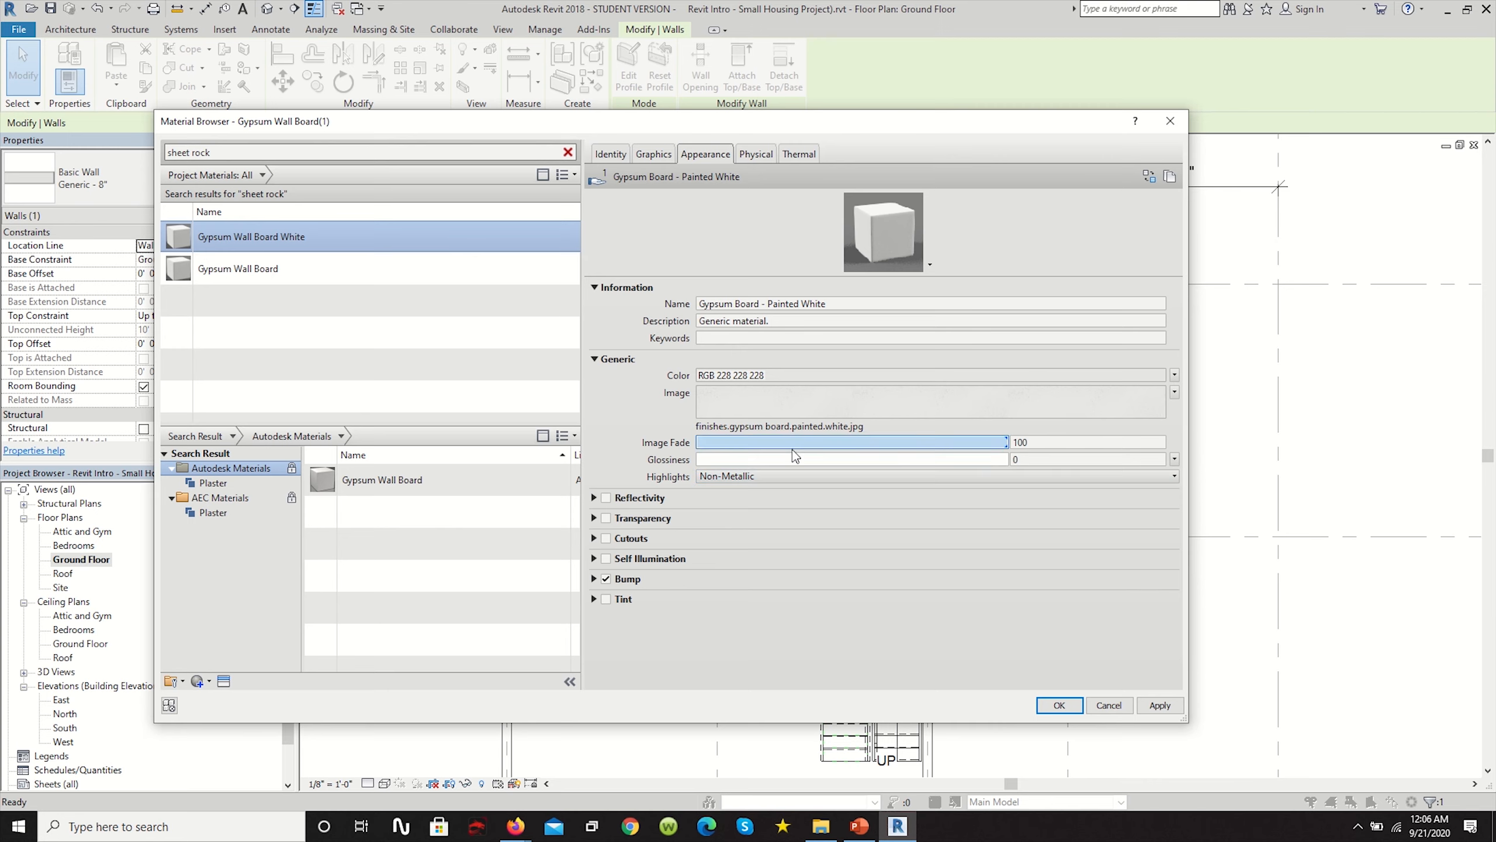
# Enable reflectivity with Direct 30 and Oblique 25, plus self illumination, in the Gypsum Wall Board White appearance.
pyautogui.click(606, 499)
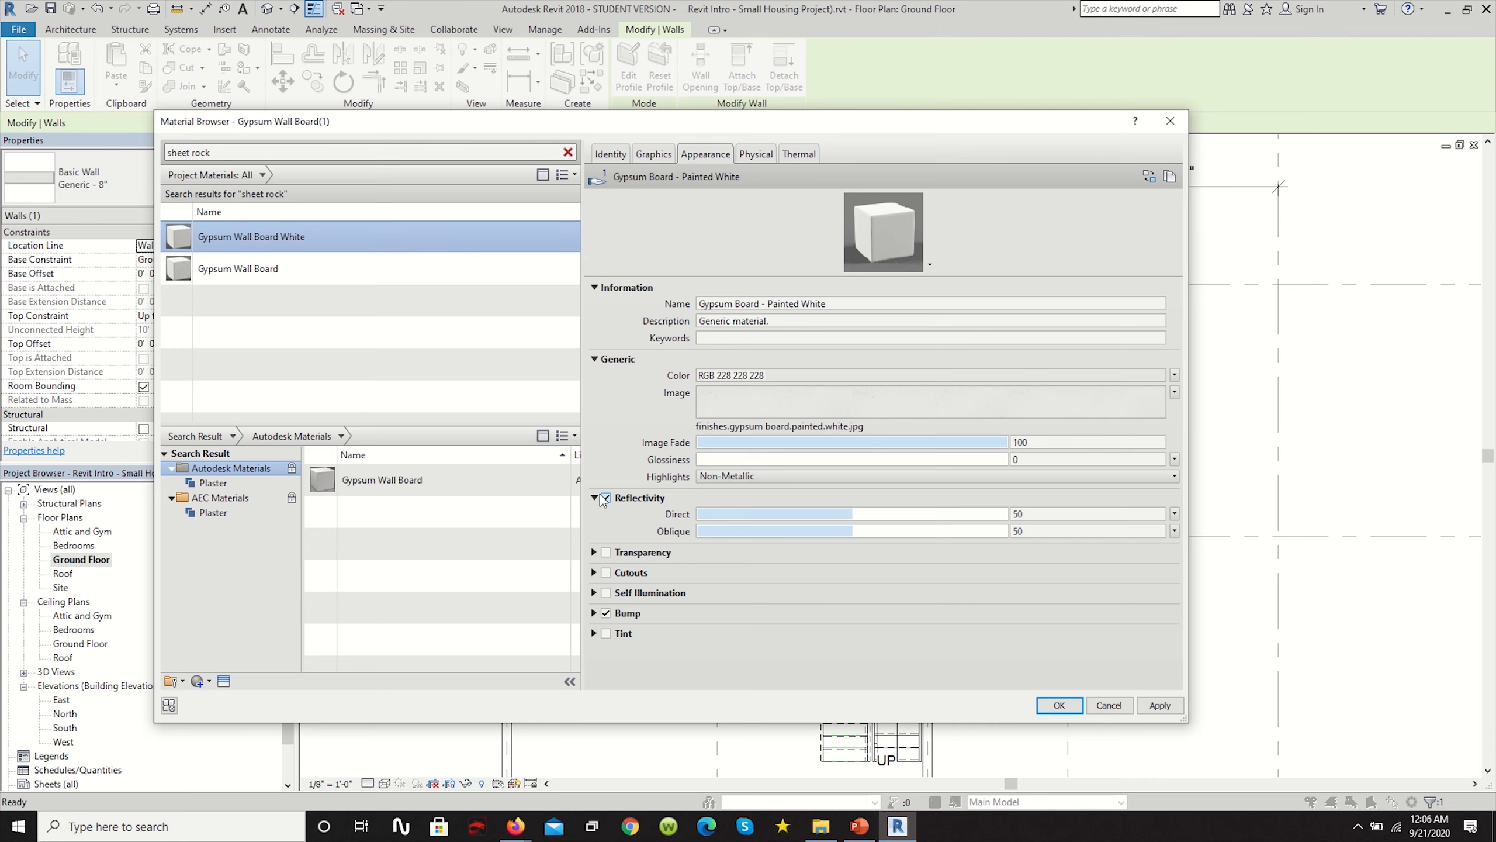
pyautogui.moveTo(860, 534); pyautogui.dragTo(789, 514)
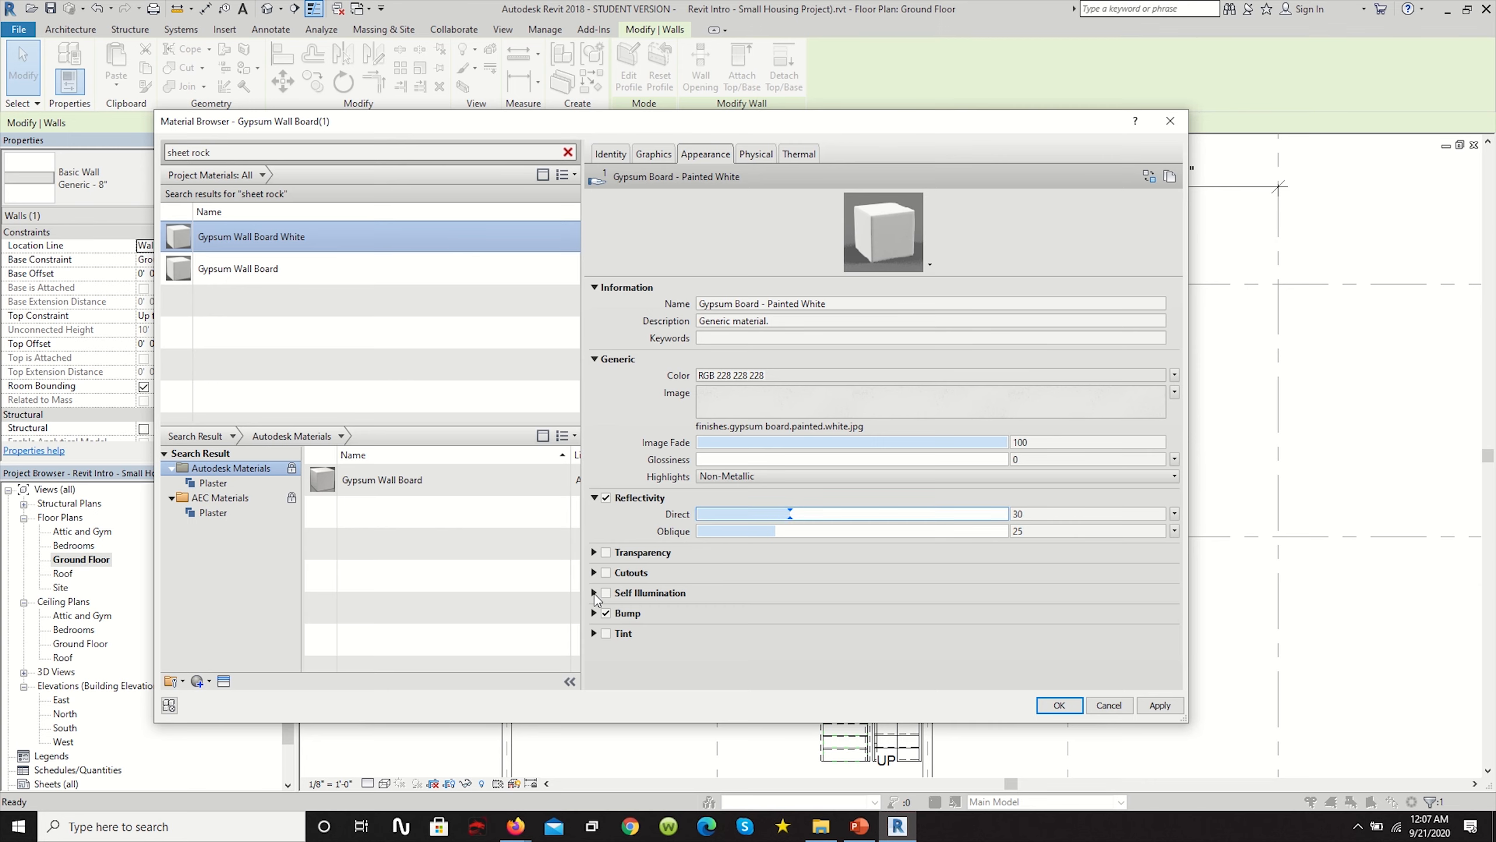
pyautogui.click(595, 593)
pyautogui.click(606, 593)
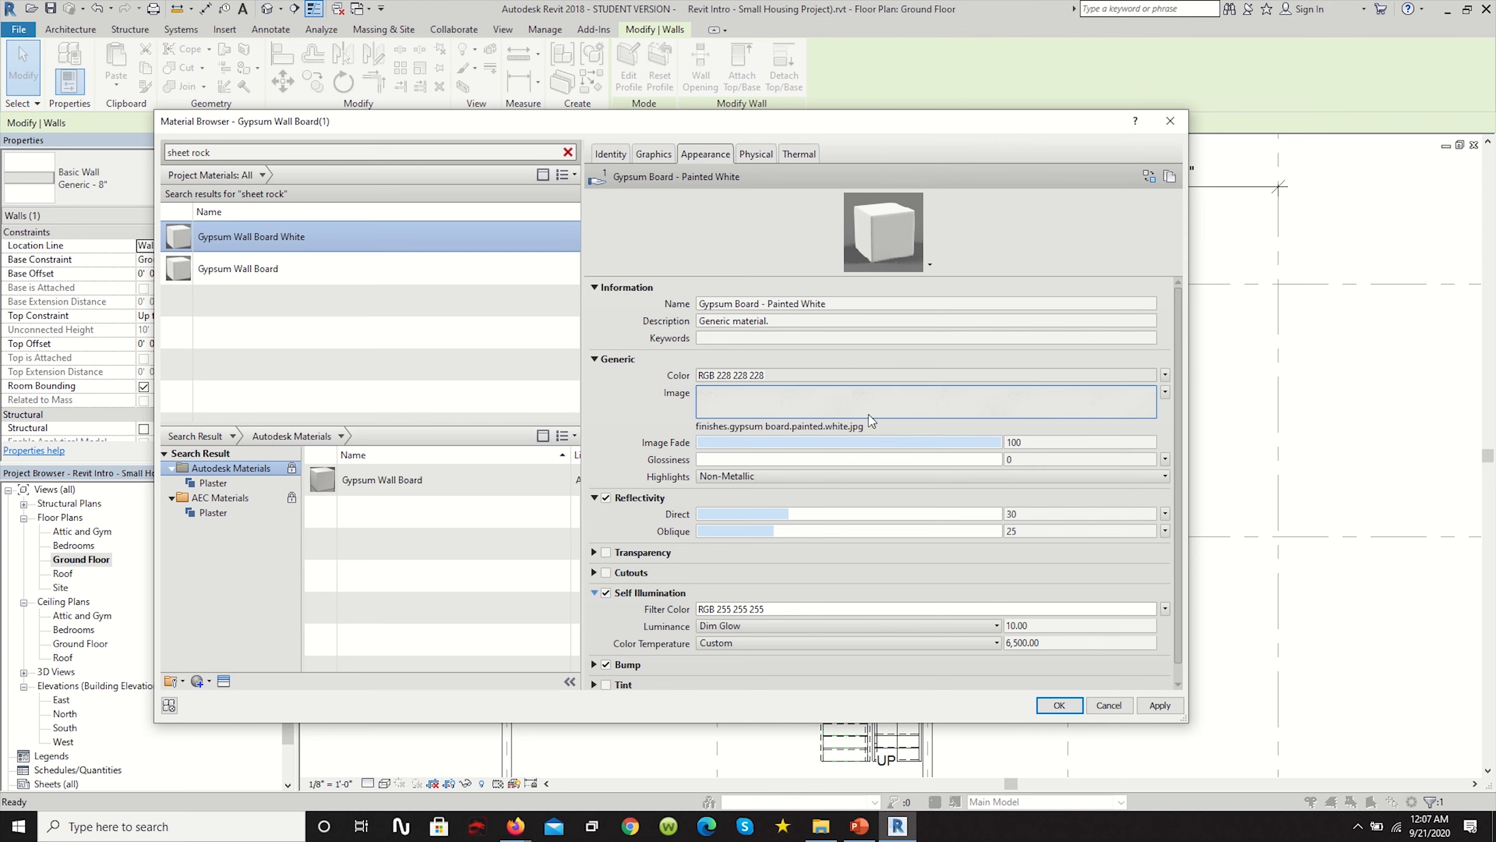
pyautogui.scroll(-1, 592, 648)
pyautogui.click(594, 648)
pyautogui.scroll(-2, 594, 647)
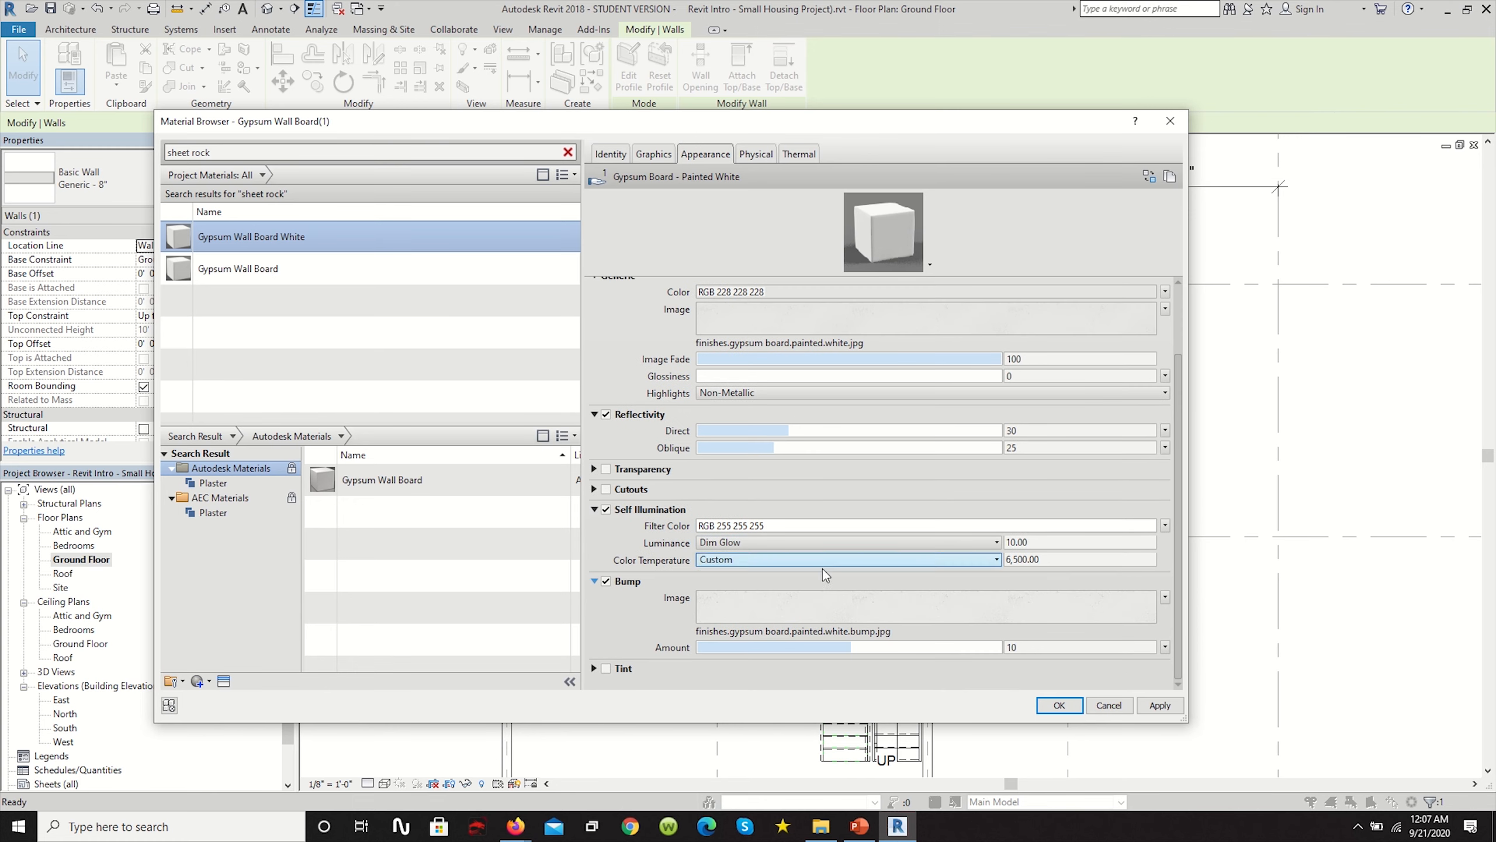
pyautogui.click(595, 581)
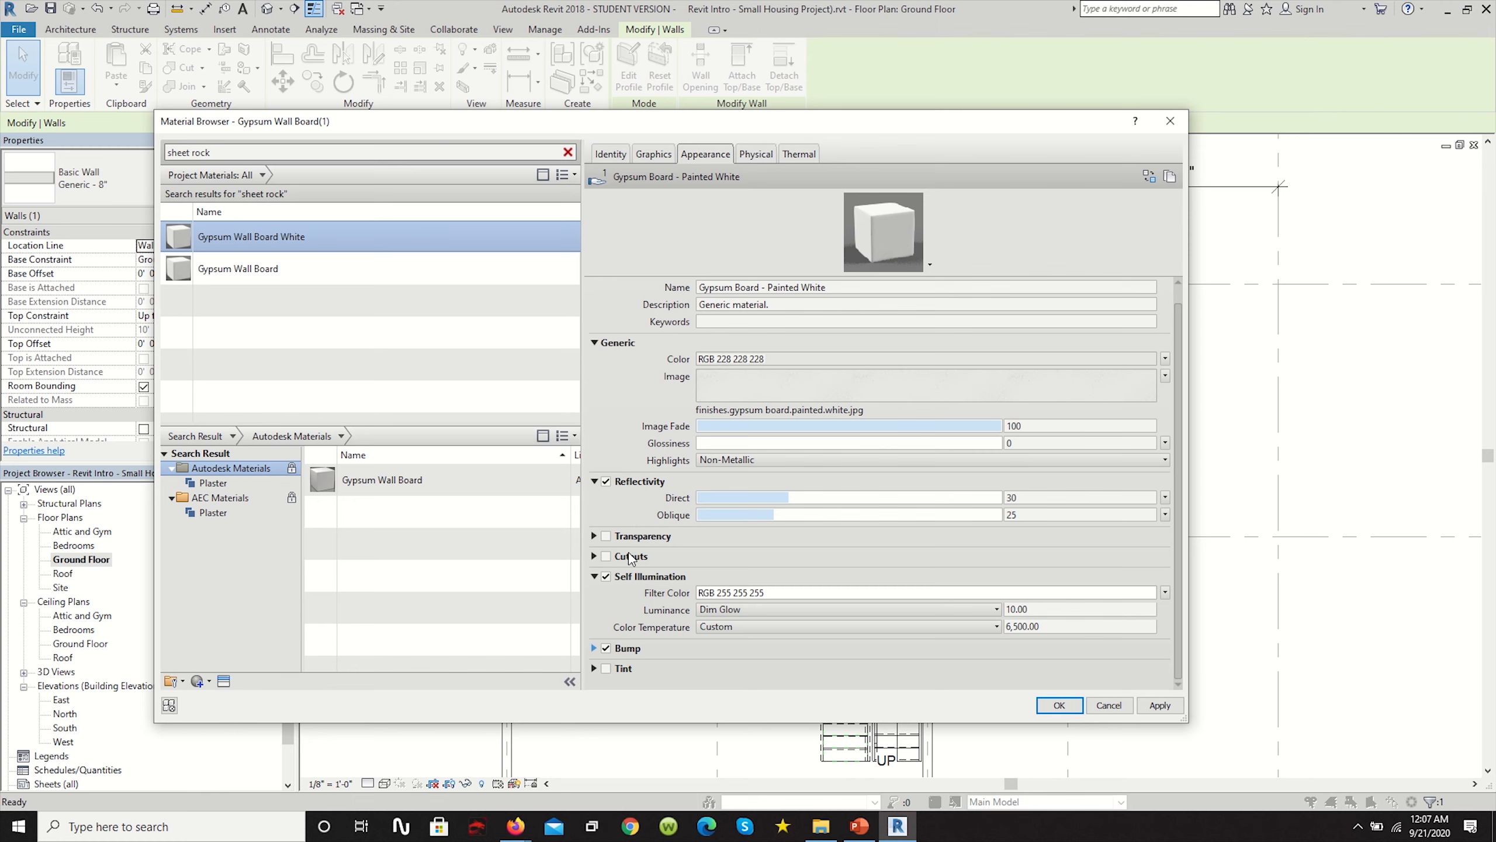
# Tint Gypsum Wall Board White with RGB 255 255 255 and accept it as the Finish 2 [5] layer's material.
pyautogui.click(596, 669)
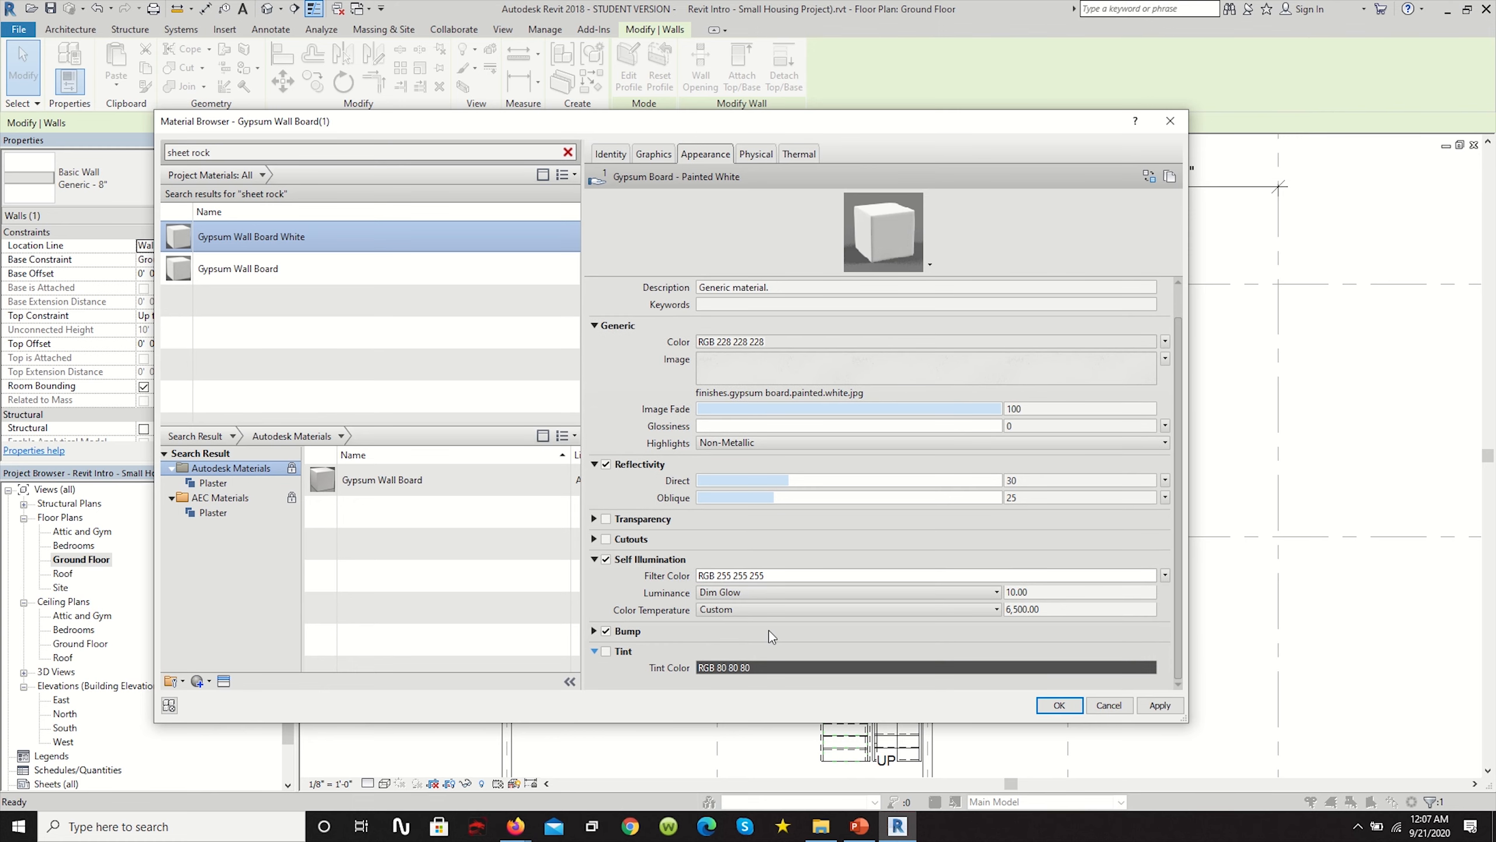
pyautogui.click(607, 650)
pyautogui.click(744, 671)
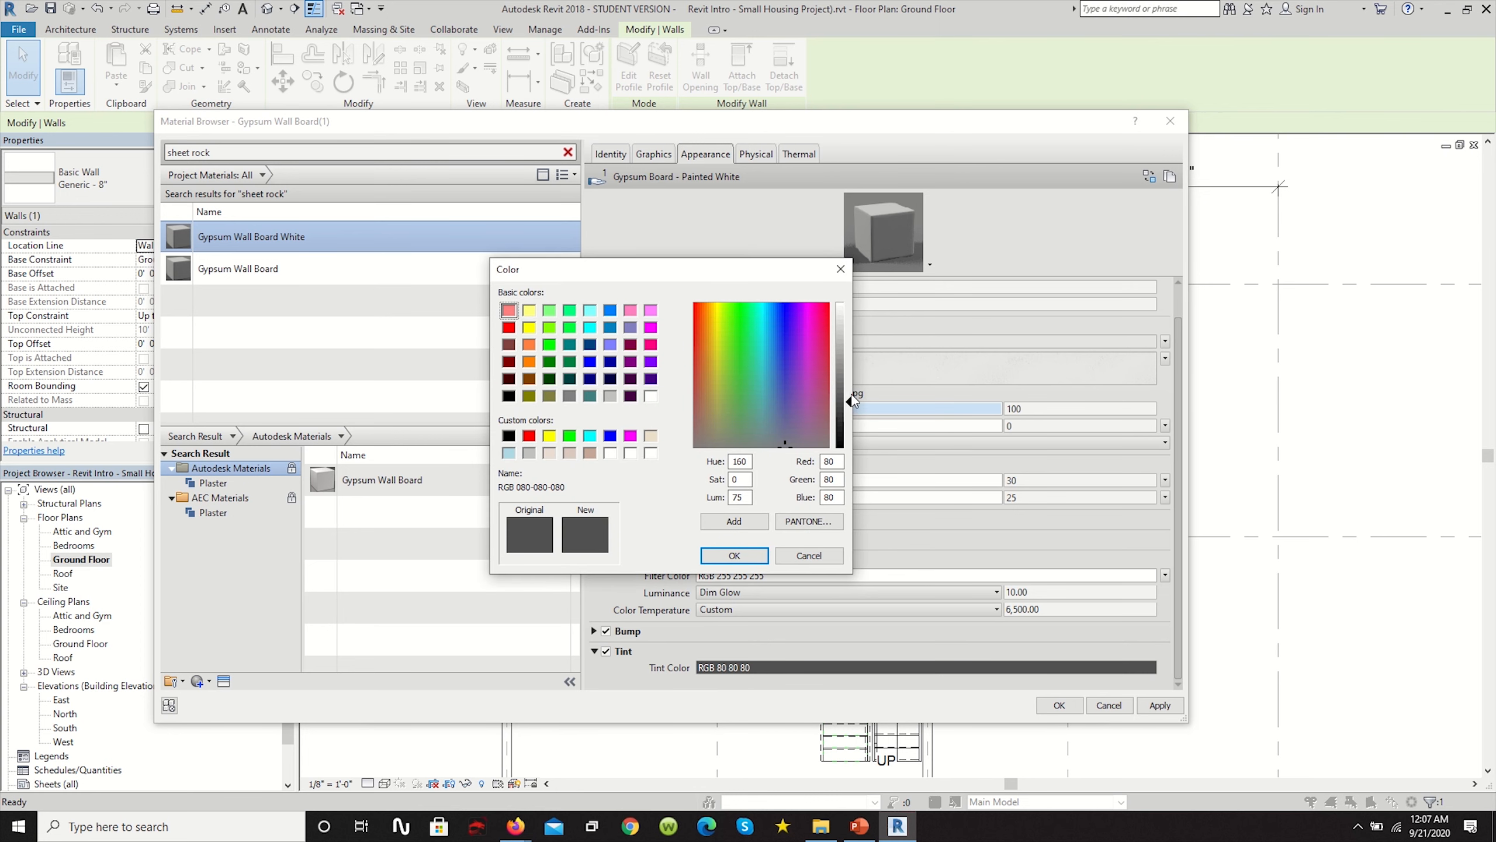
pyautogui.moveTo(848, 402); pyautogui.dragTo(850, 308)
pyautogui.click(763, 555)
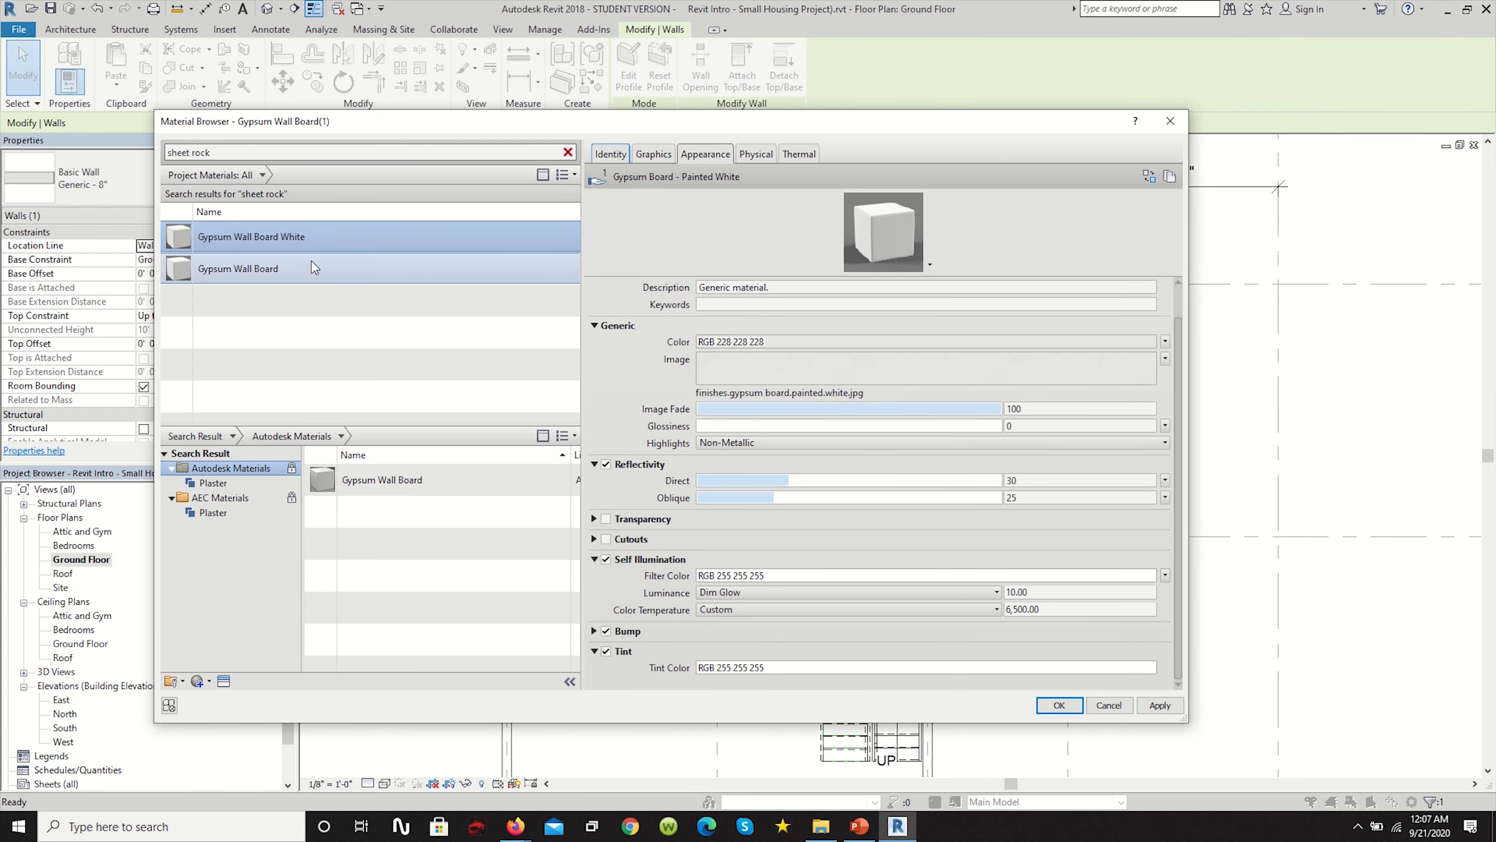
pyautogui.click(1149, 706)
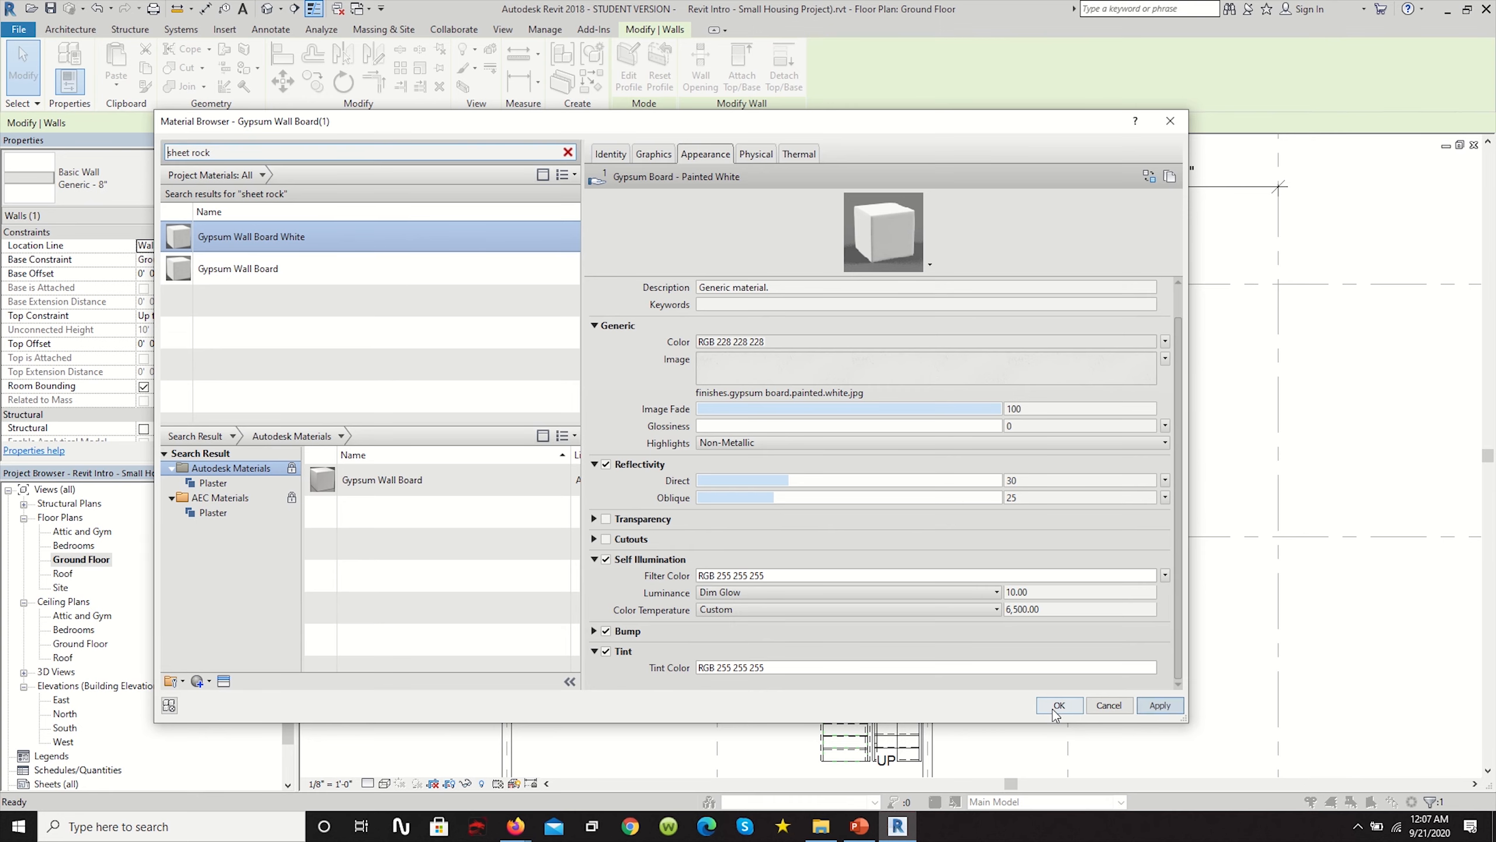
pyautogui.click(1055, 707)
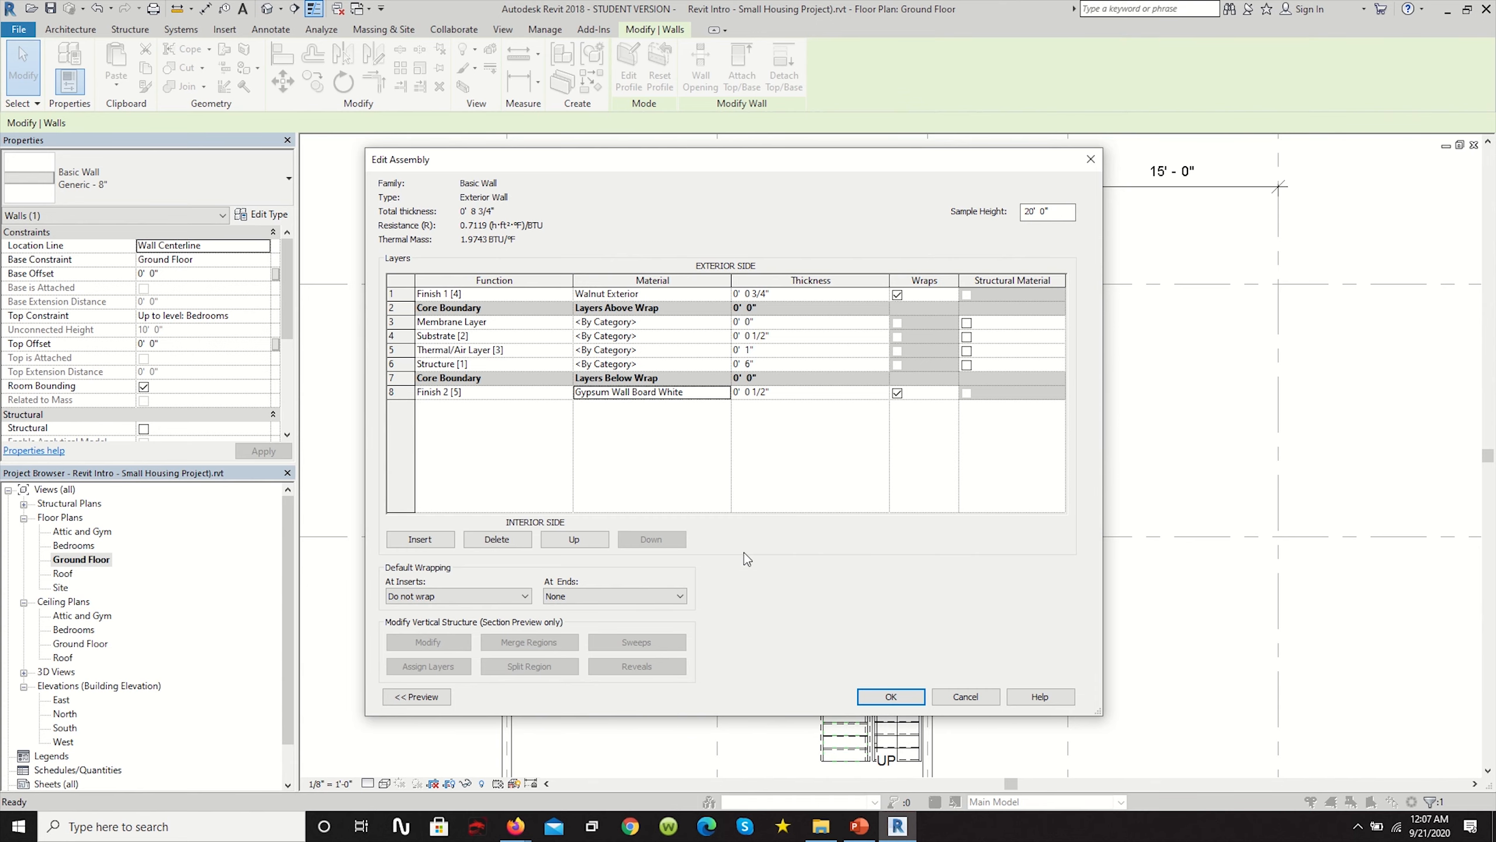
# Show the preview of the wall assembly beside its layers and reposition the dialog to fit the screen.
pyautogui.moveTo(553, 167); pyautogui.dragTo(791, 153)
pyautogui.click(651, 683)
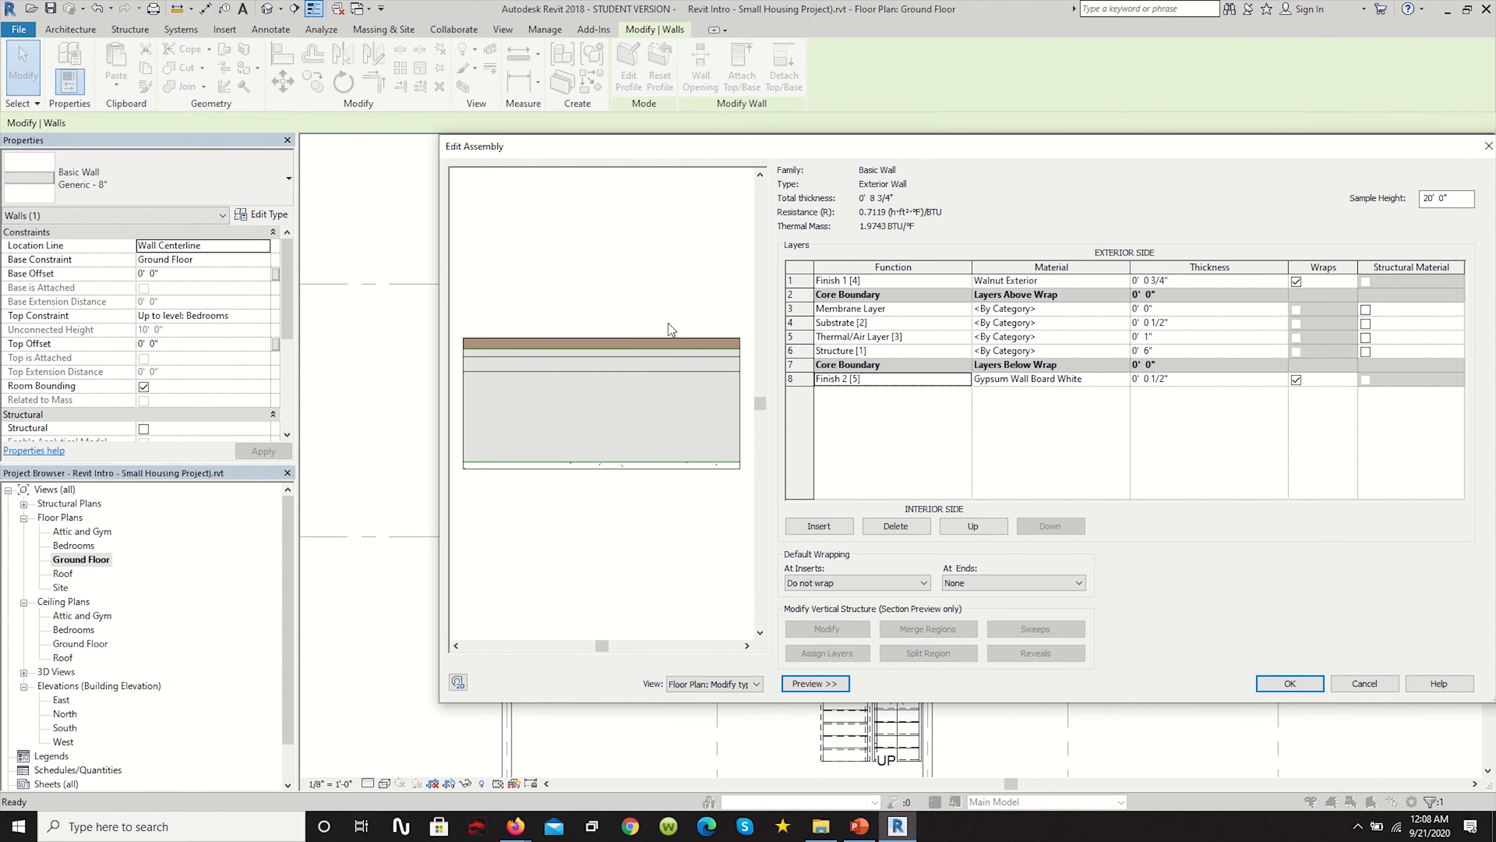
pyautogui.moveTo(771, 153); pyautogui.dragTo(581, 156)
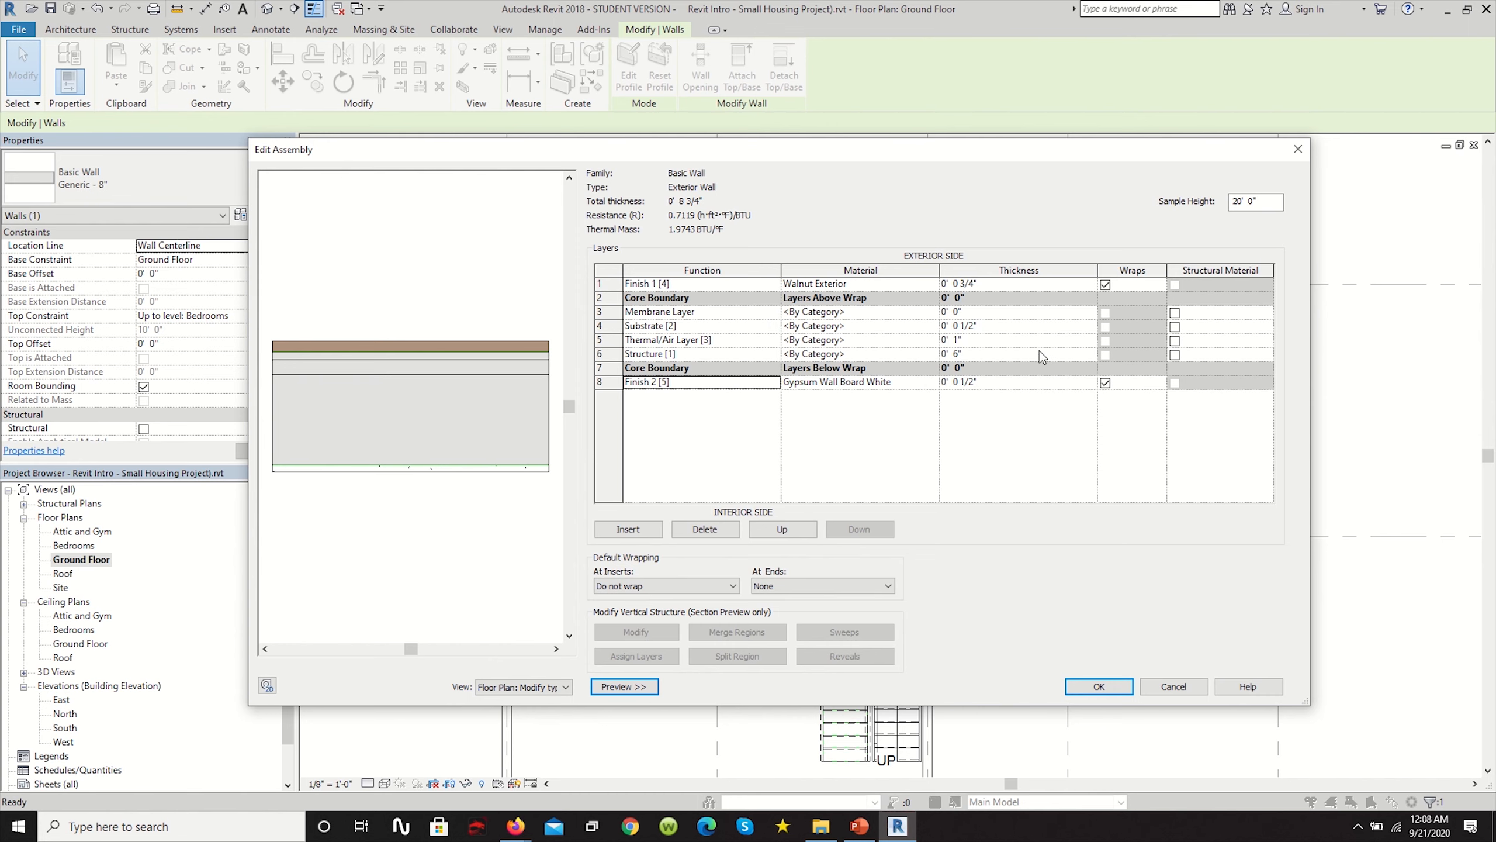
# Assign the Softwood, Lumber material to the Structure [1] layer, searching the materials for "wood".
pyautogui.click(932, 354)
pyautogui.click(212, 149)
pyautogui.write('wood')
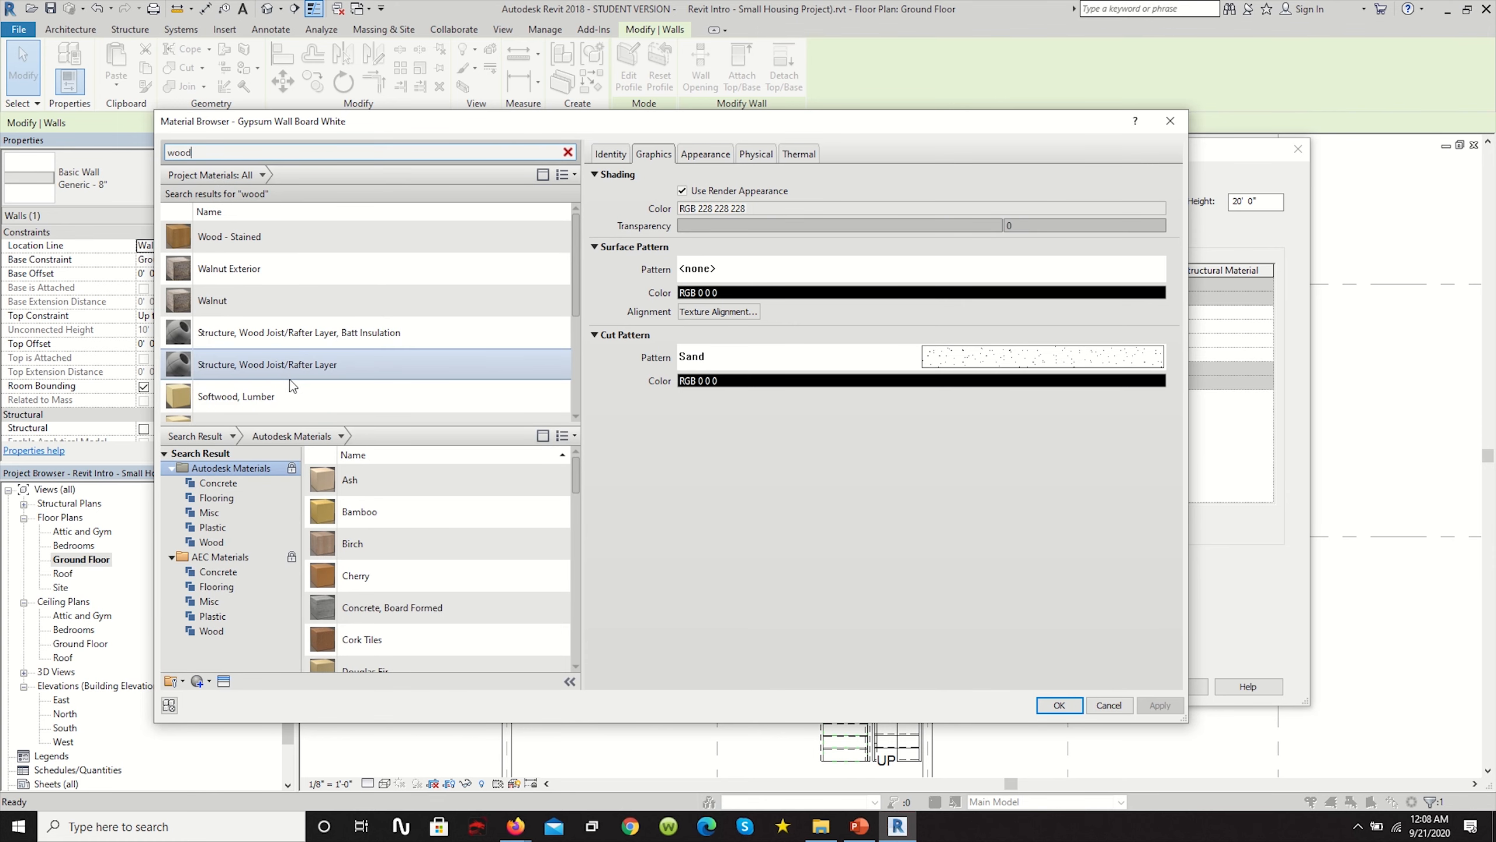
pyautogui.scroll(-2, 293, 384)
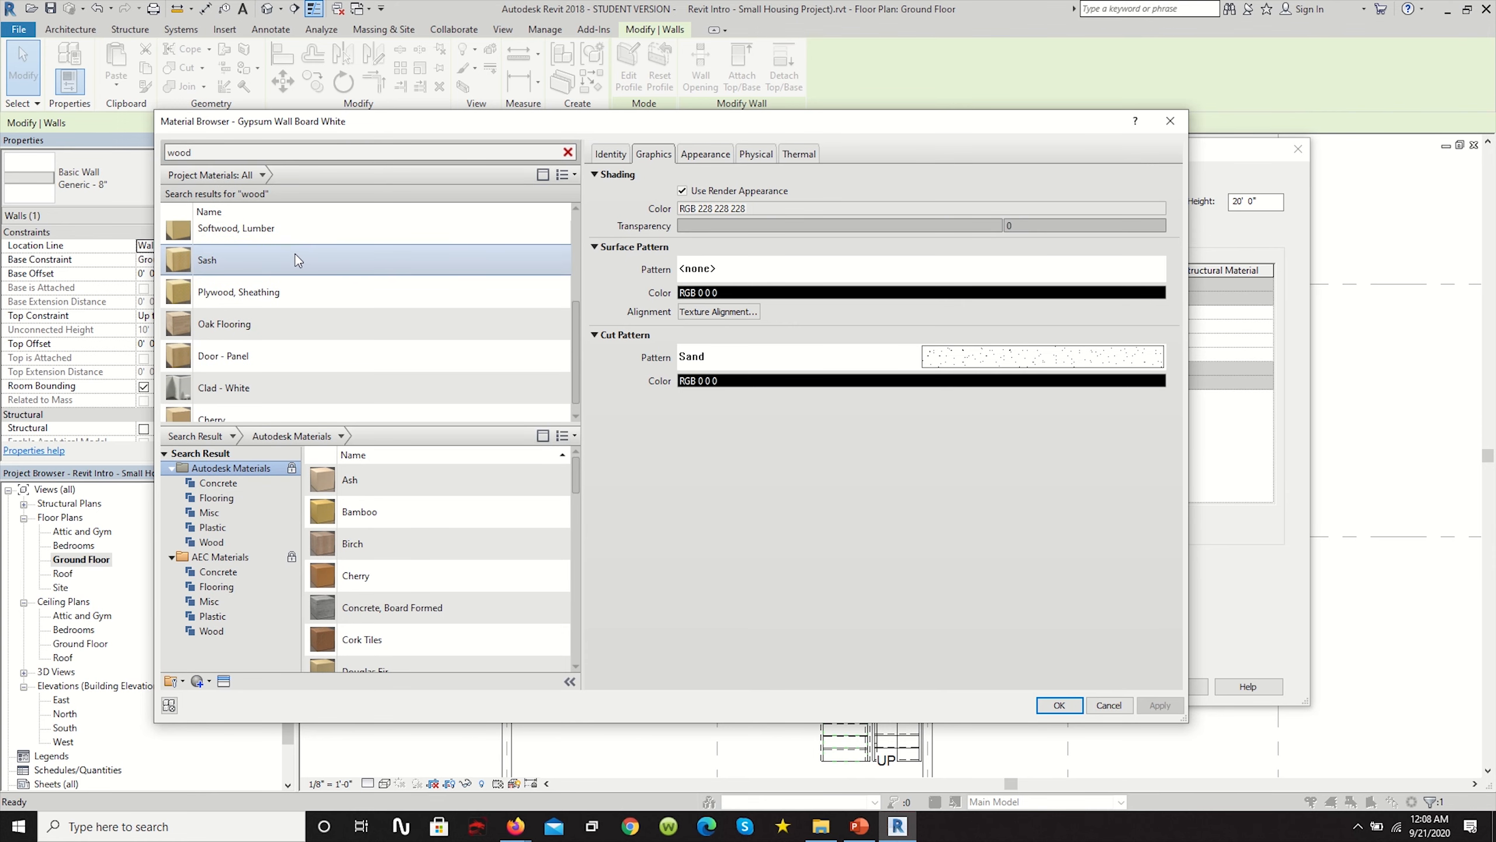
pyautogui.scroll(1, 296, 260)
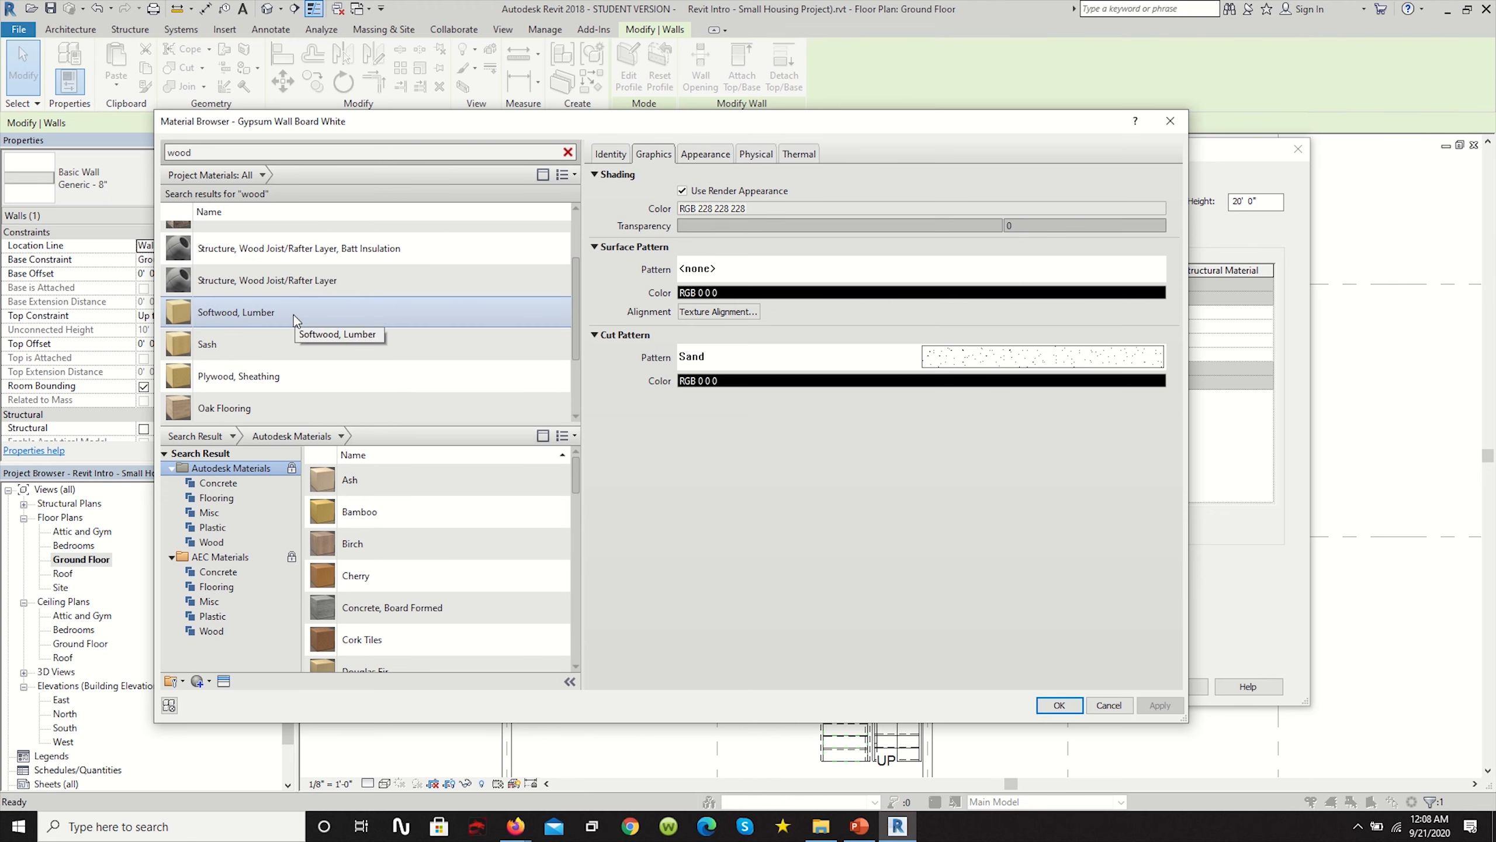
pyautogui.click(293, 314)
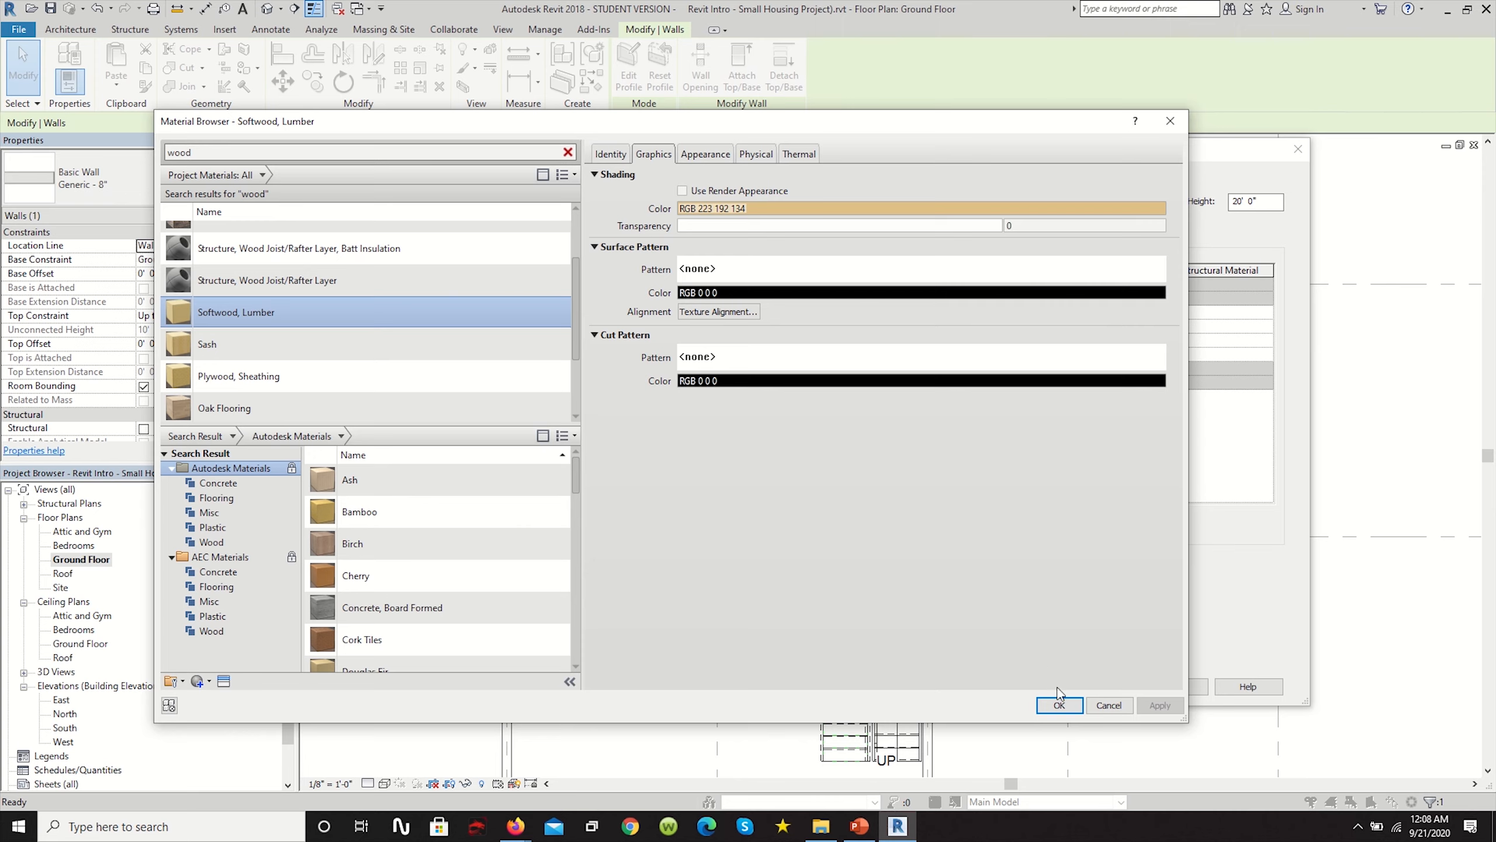
pyautogui.click(1058, 705)
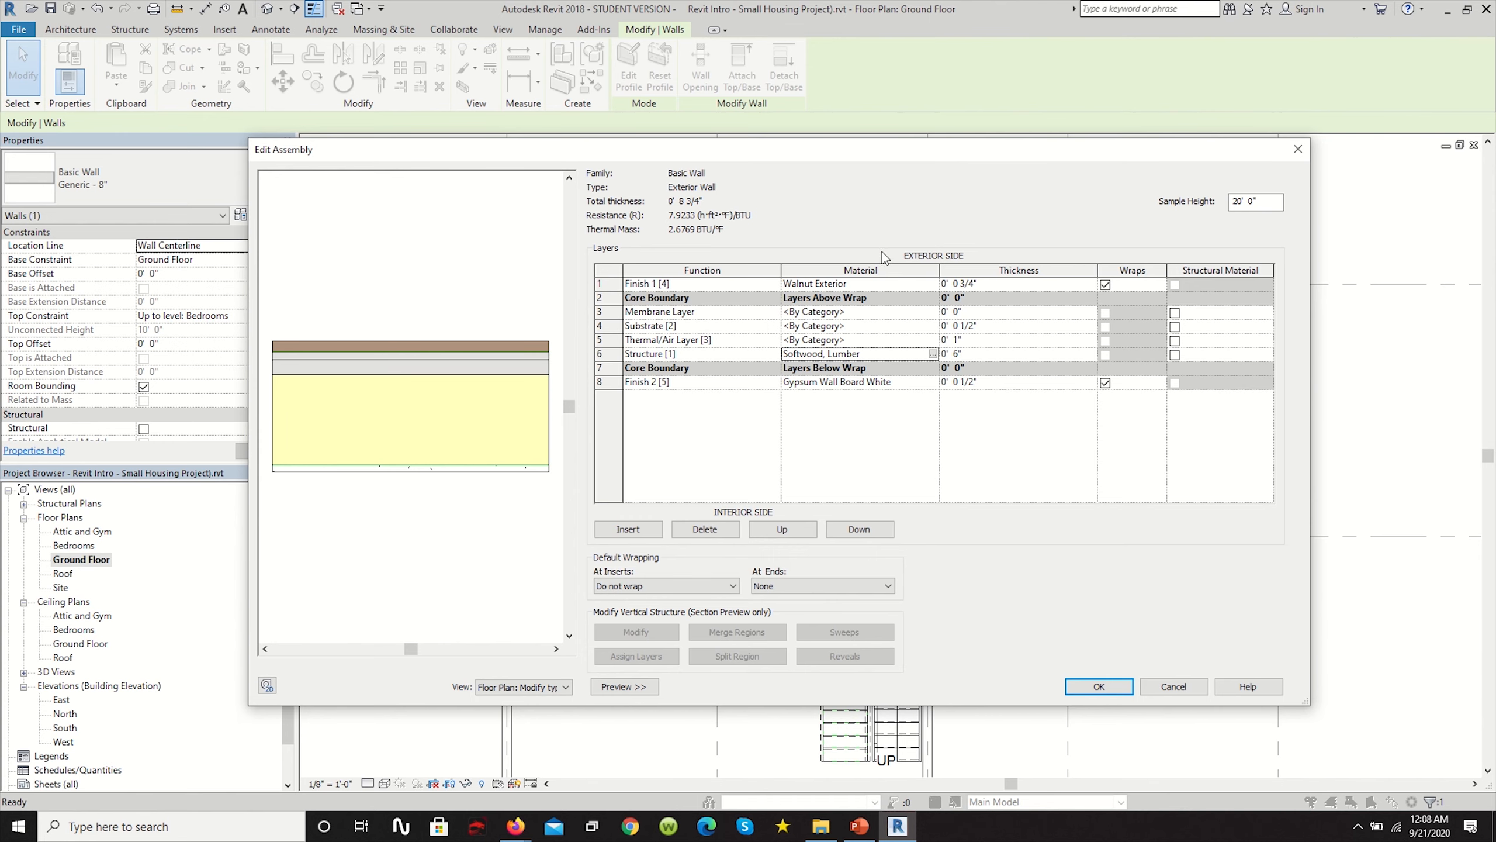
# Accept the layer assembly and type properties to apply the Exterior Wall type to the selected wall.
pyautogui.click(1100, 687)
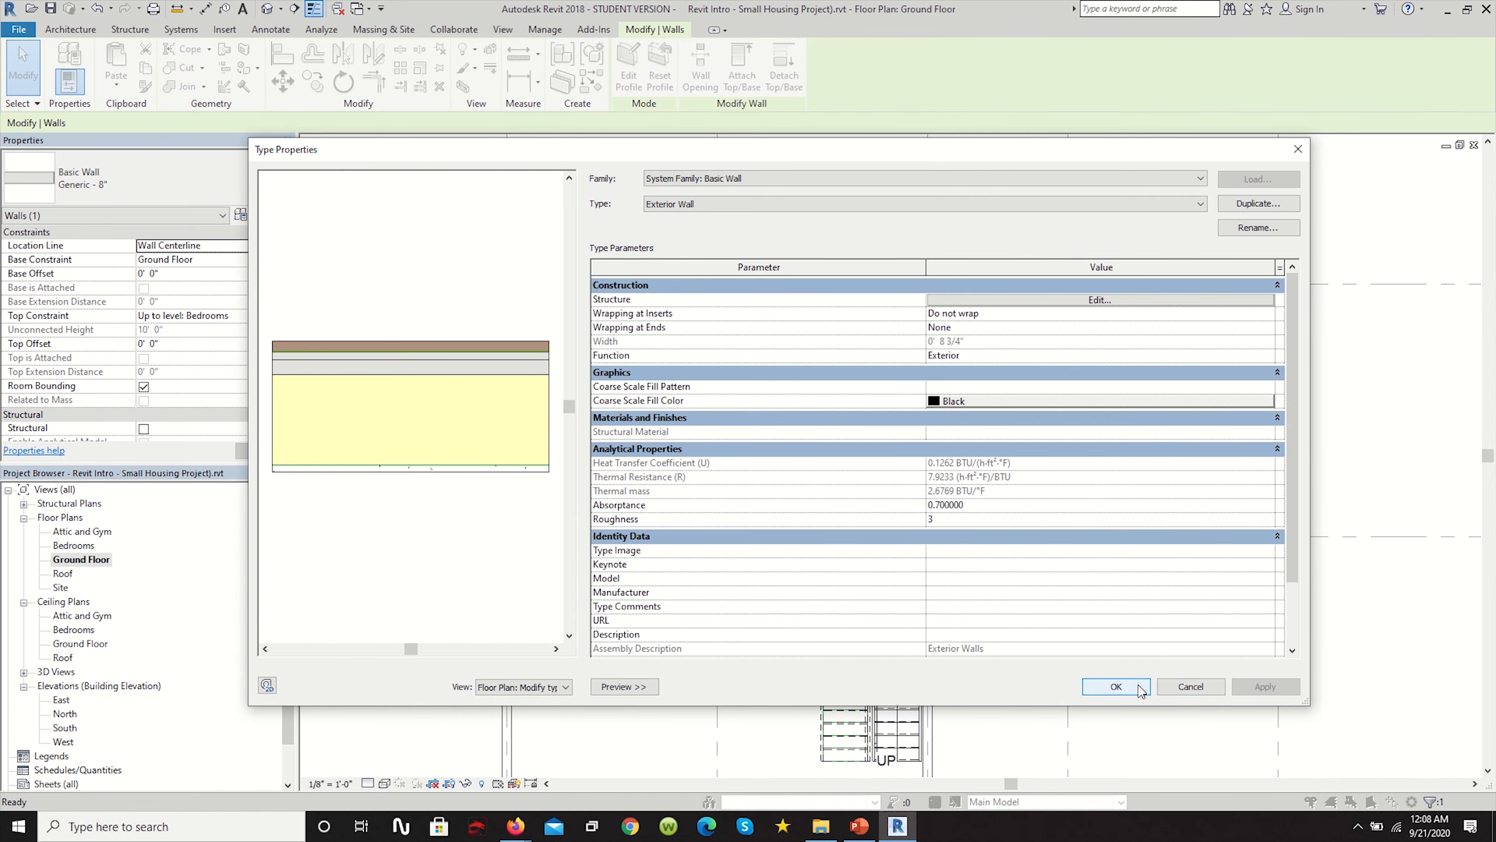
pyautogui.moveTo(945, 160); pyautogui.dragTo(894, 226)
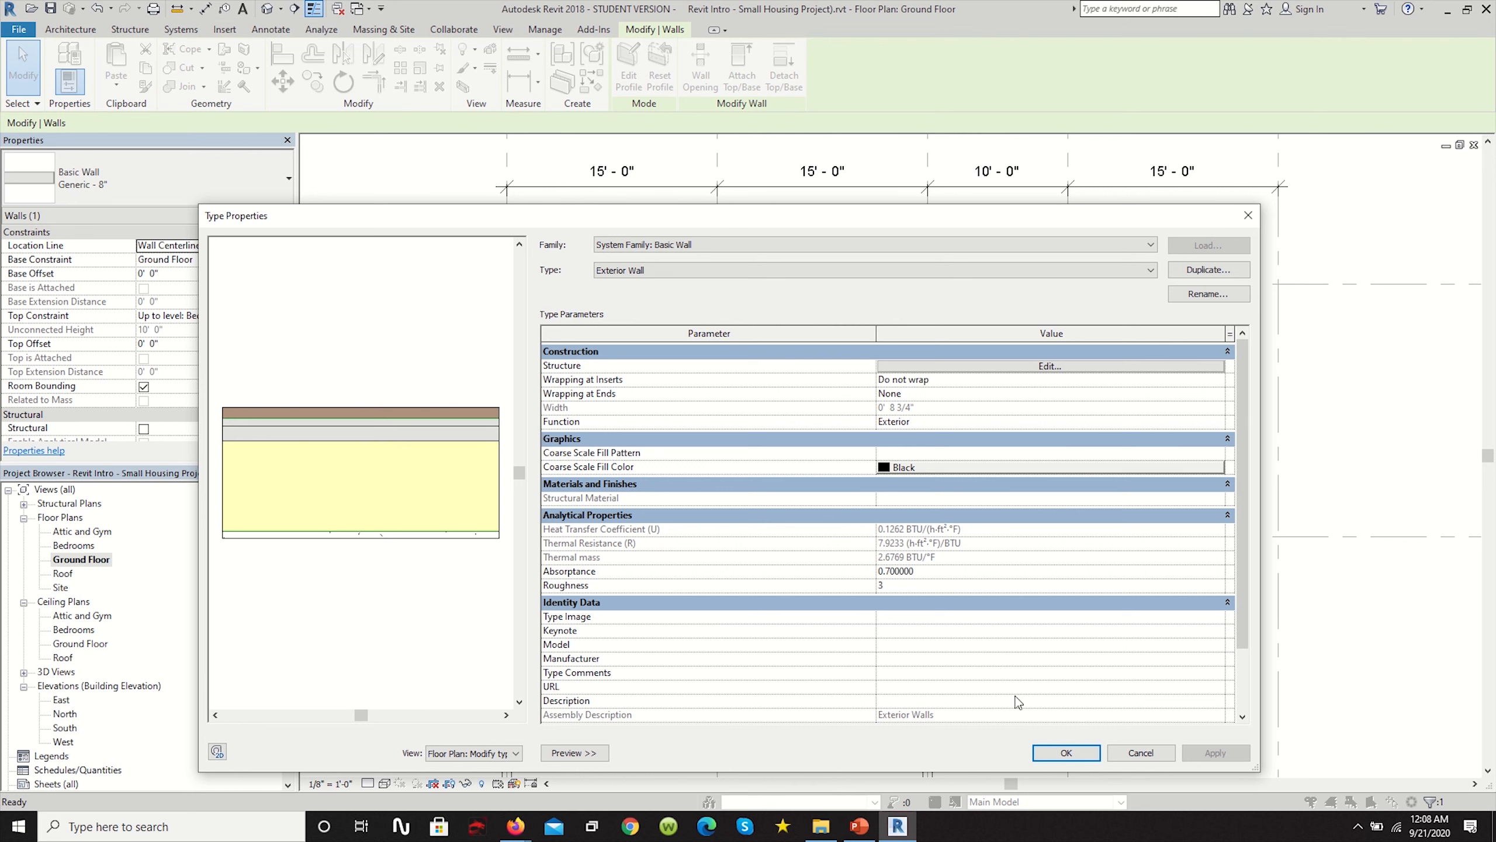
pyautogui.click(1067, 753)
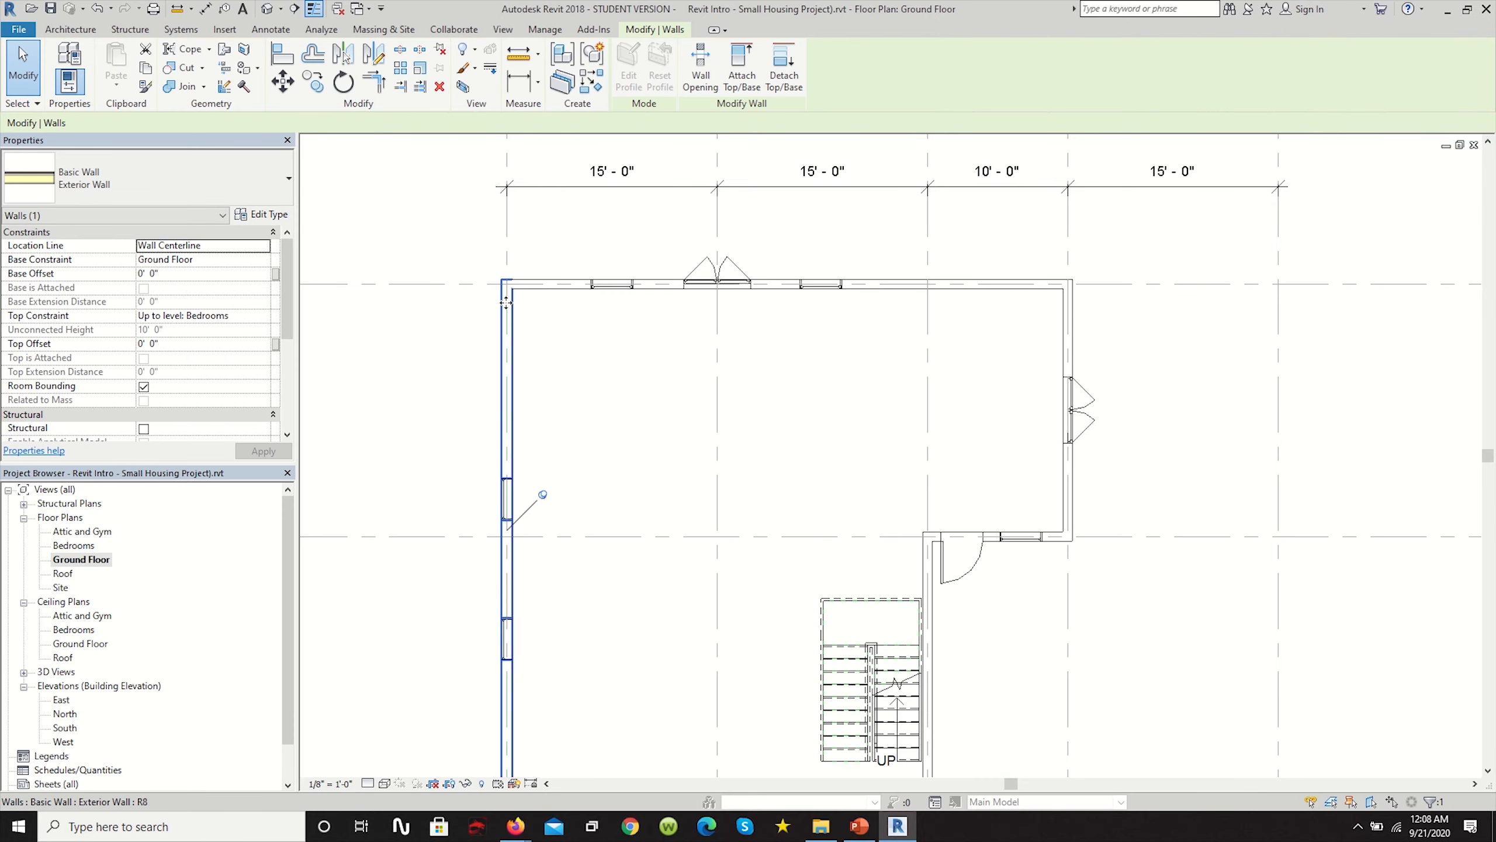
# Window-select the remaining ground floor elements and filter the selection down to the Walls category only.
pyautogui.scroll(3, 536, 330)
pyautogui.scroll(2, 562, 264)
pyautogui.click(578, 302)
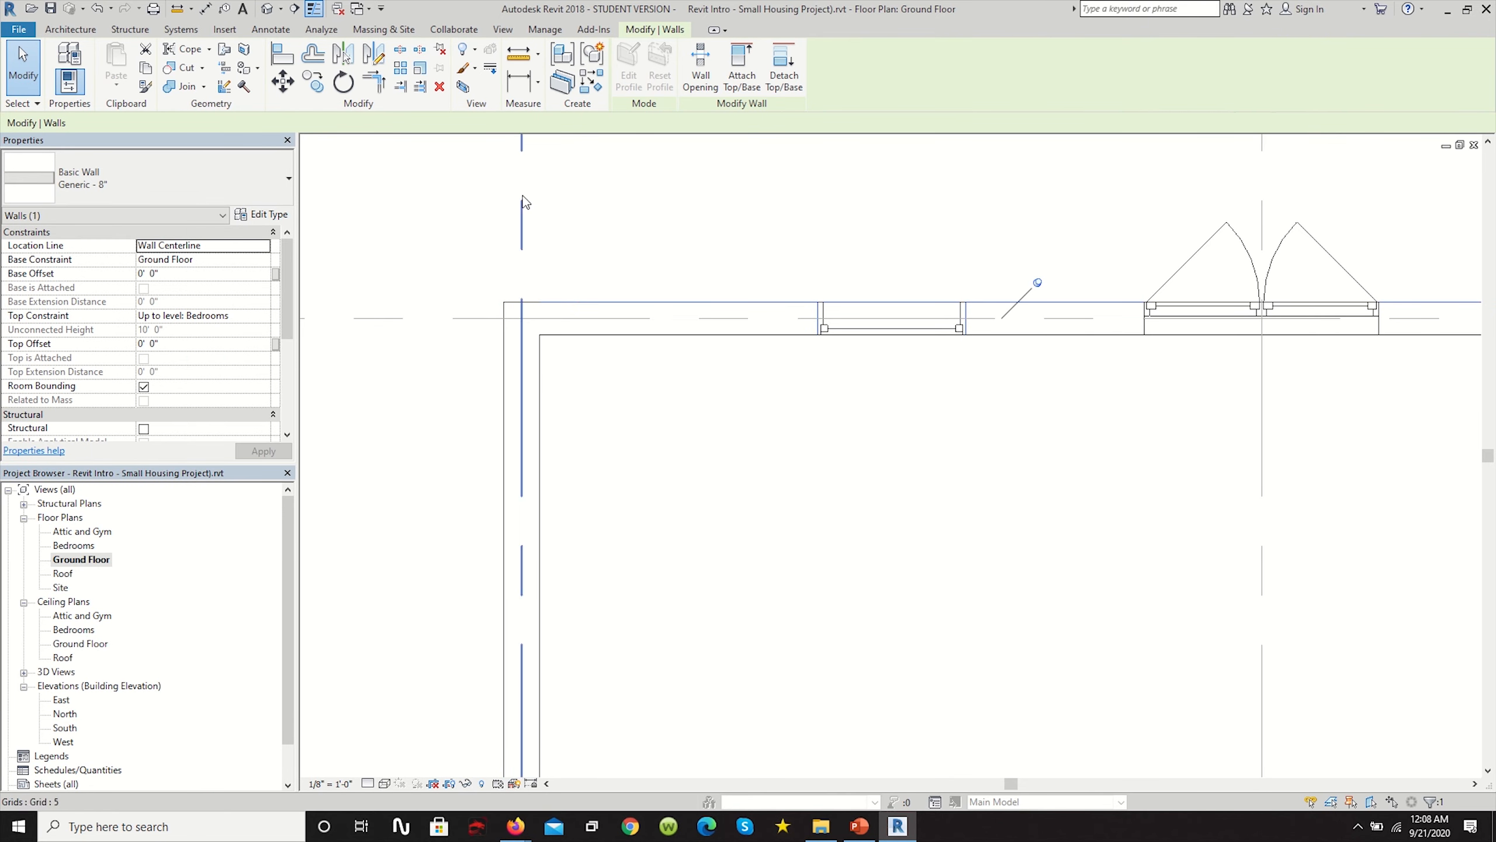
pyautogui.scroll(-3, 524, 203)
pyautogui.scroll(-4, 865, 388)
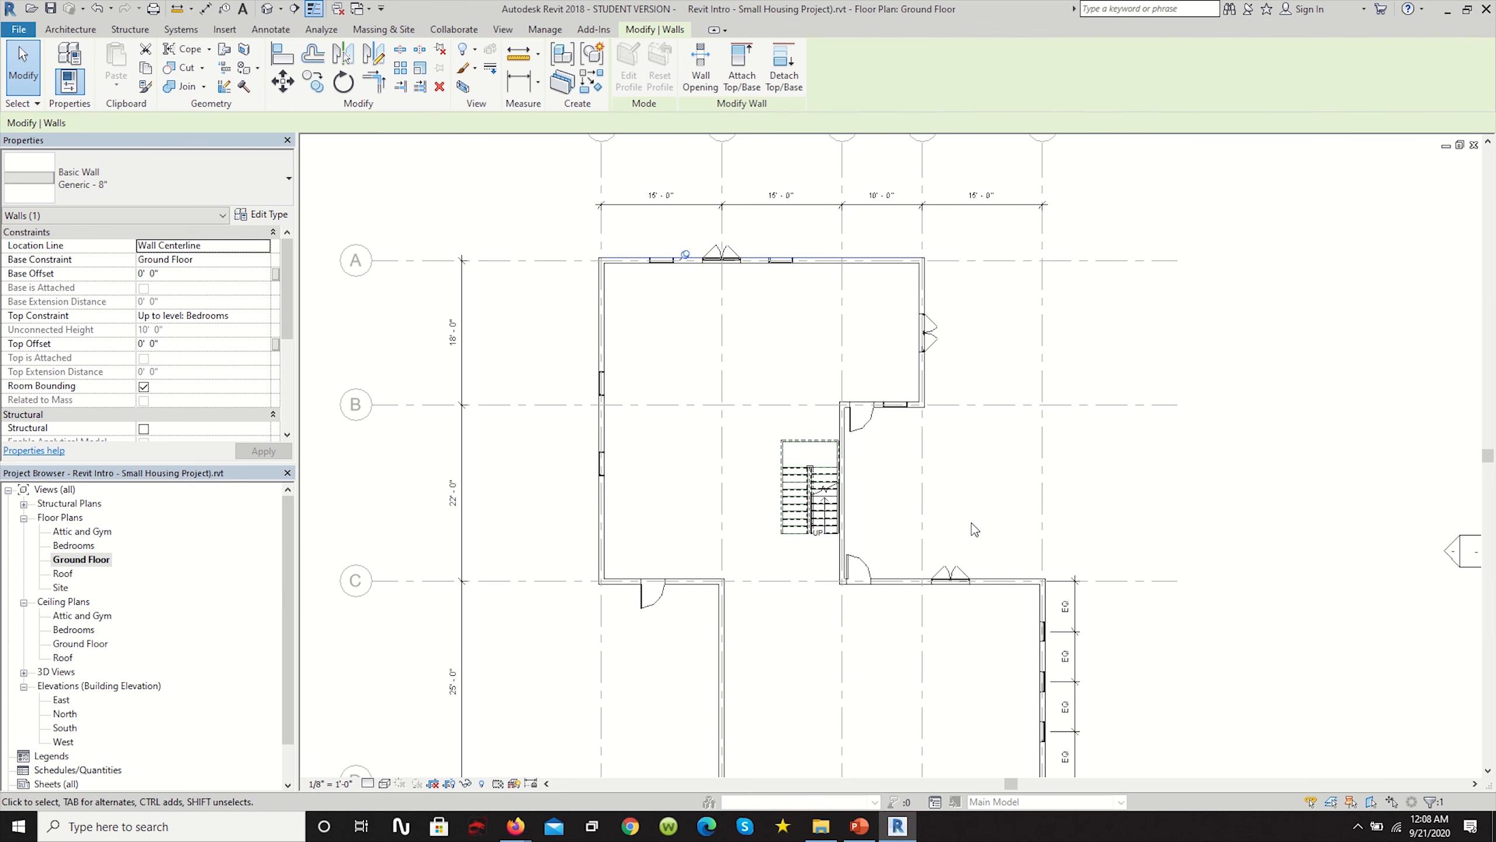
pyautogui.scroll(-2, 973, 529)
pyautogui.moveTo(1127, 723); pyautogui.dragTo(767, 326)
pyautogui.scroll(4, 794, 256)
pyautogui.click(628, 65)
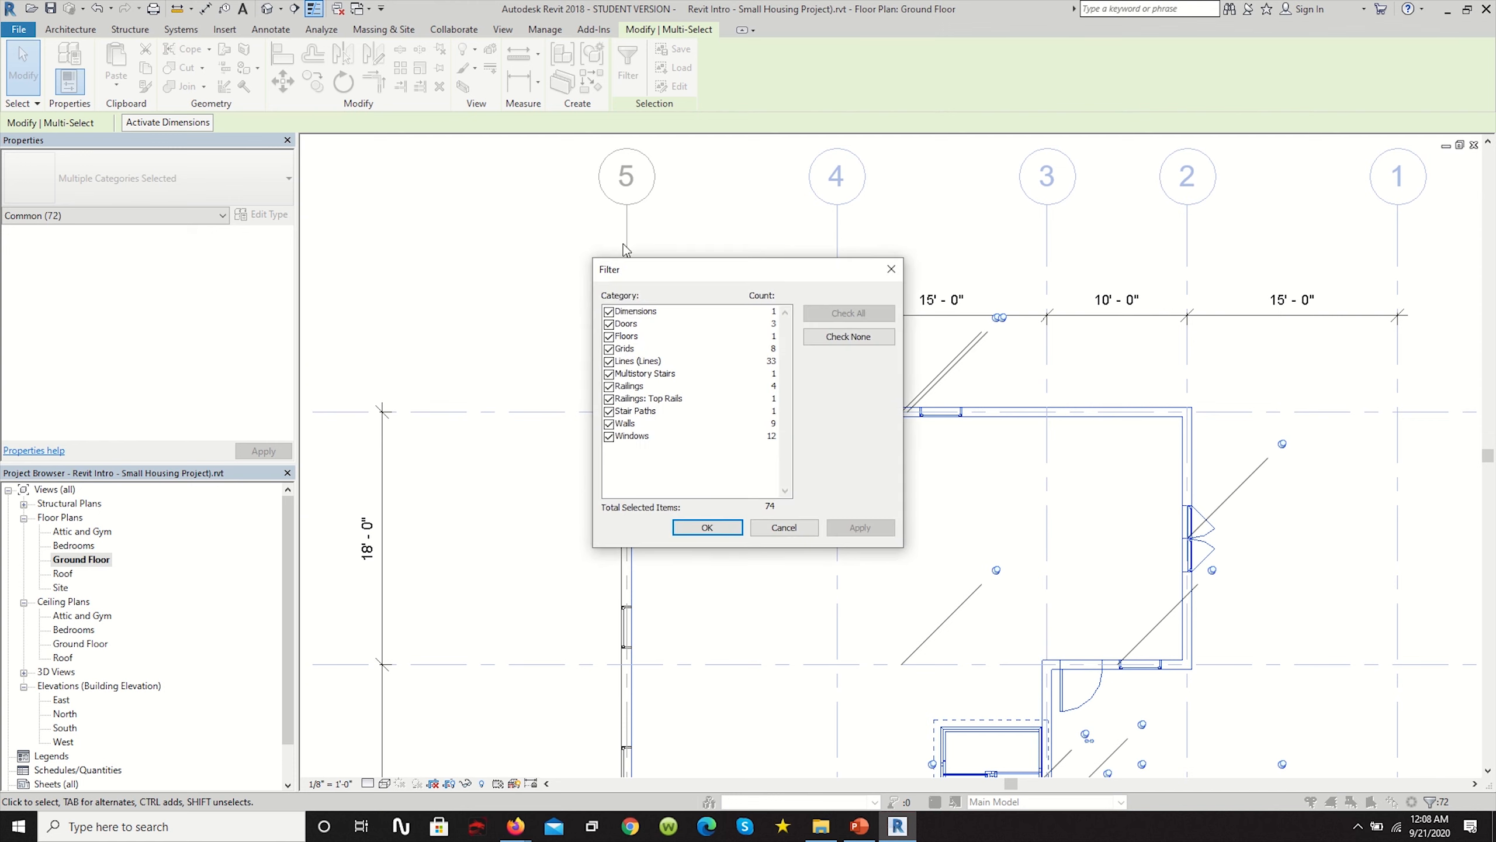
pyautogui.click(609, 436)
pyautogui.moveTo(609, 411); pyautogui.dragTo(609, 310)
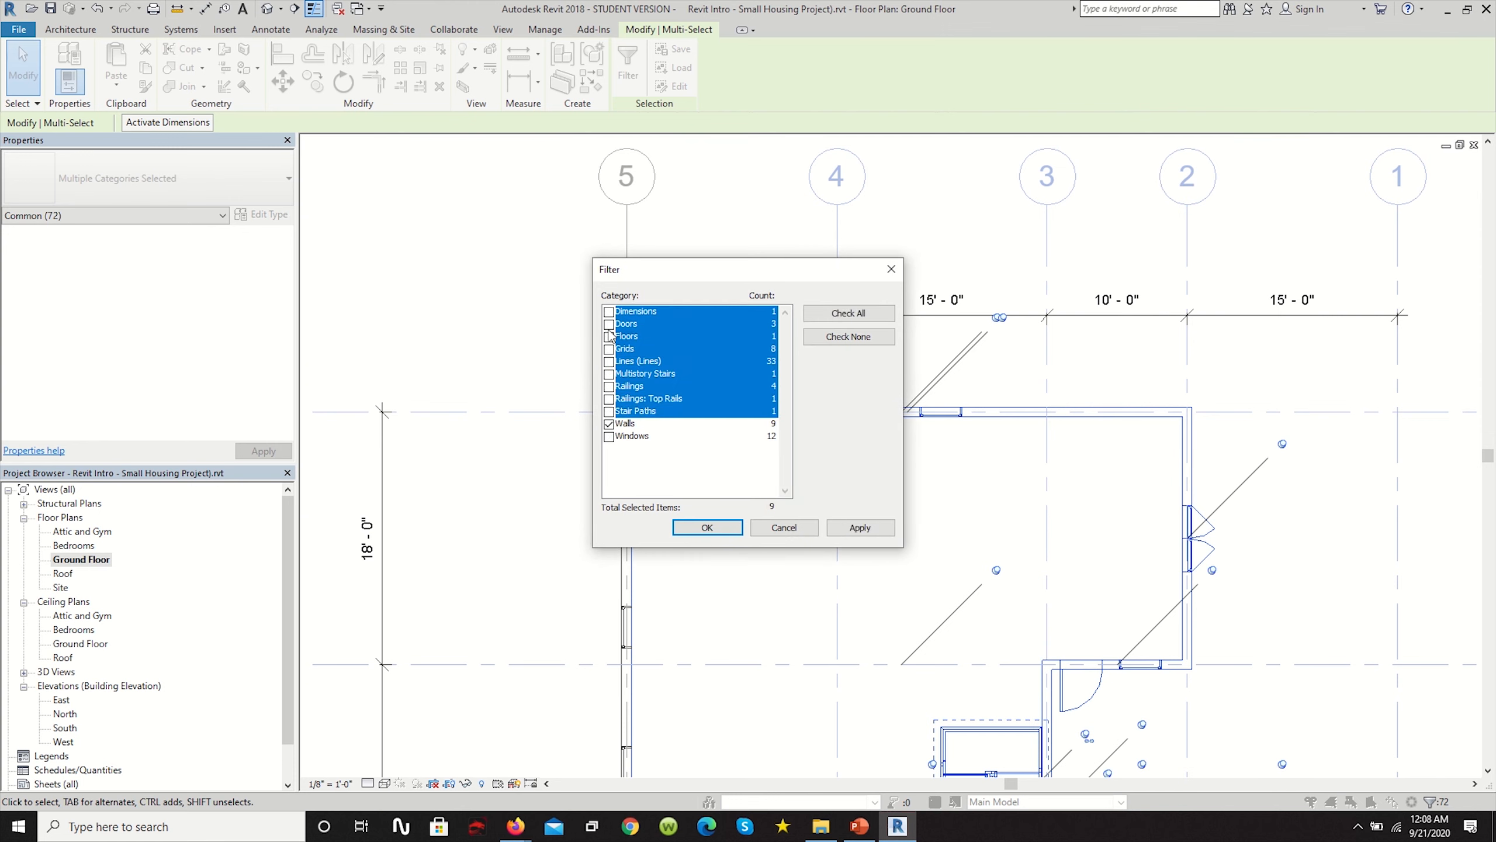
pyautogui.click(706, 527)
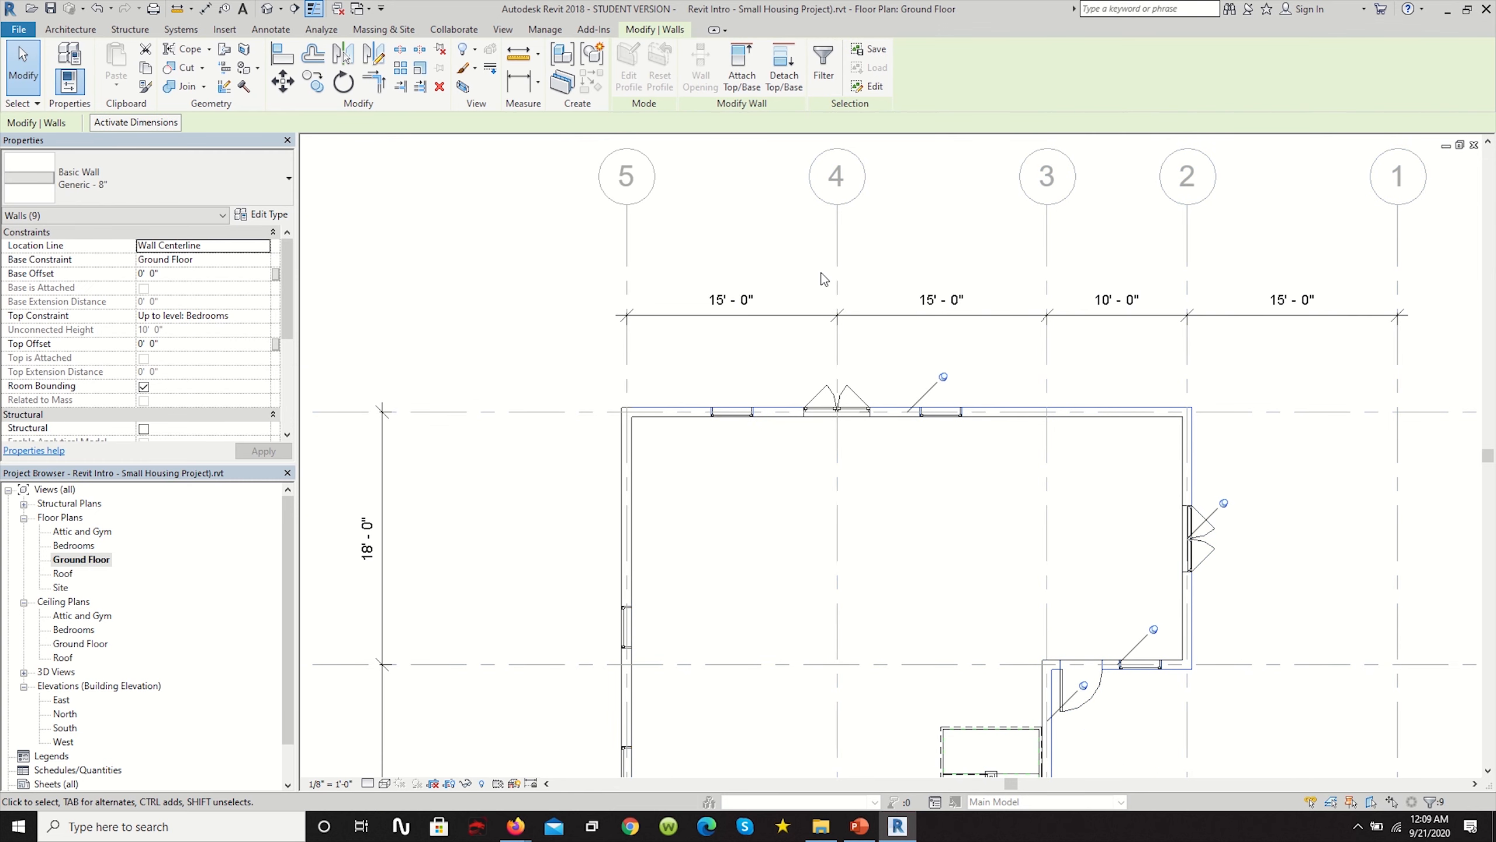
# Change the selected ground floor walls to the Exterior Wall type and check the corner at grid lines 5 and A.
pyautogui.scroll(-3, 818, 277)
pyautogui.scroll(1, 870, 411)
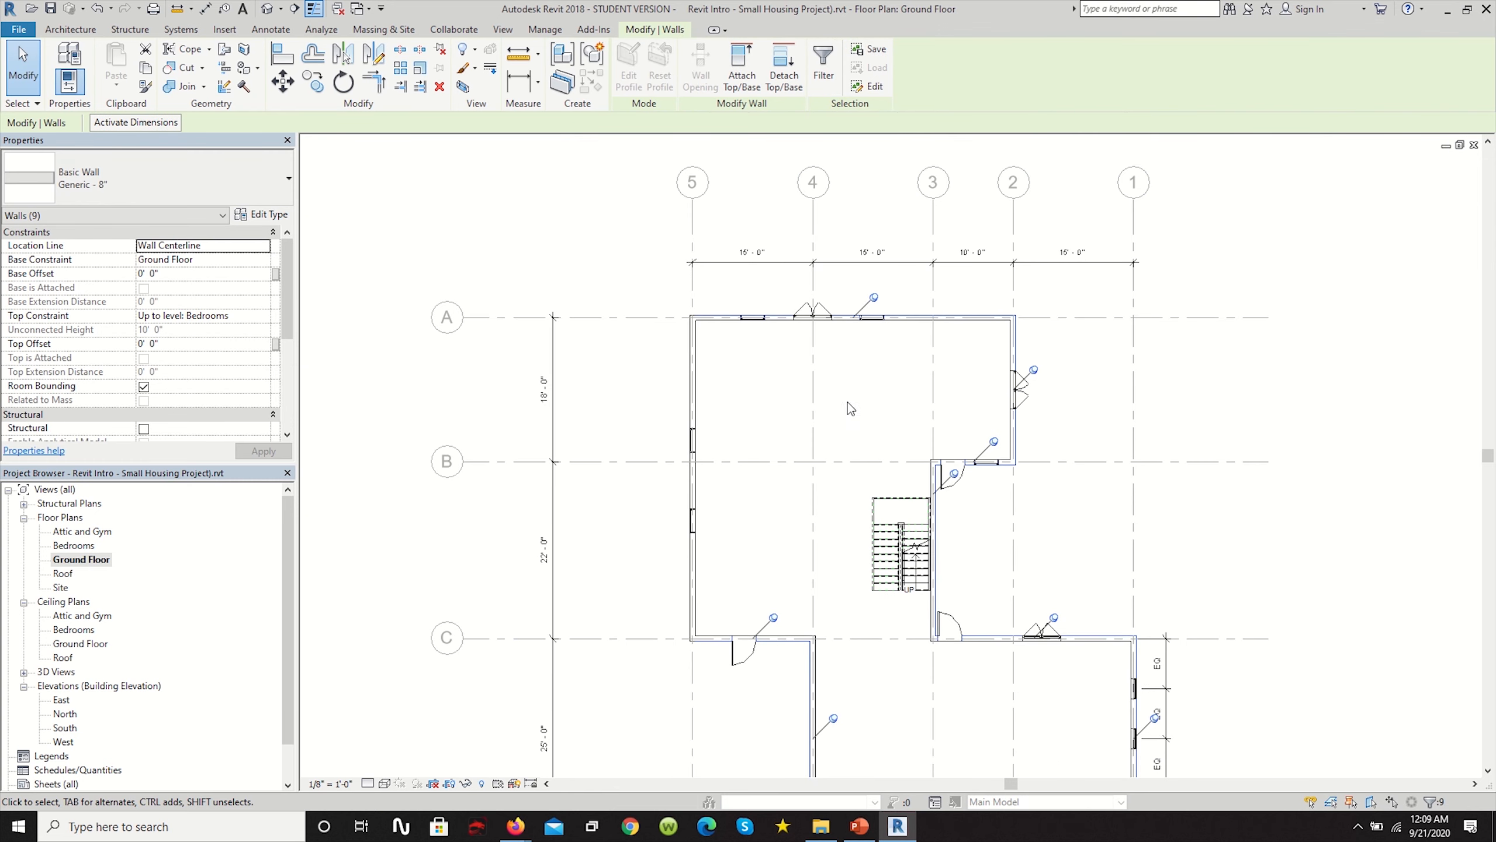
pyautogui.click(224, 169)
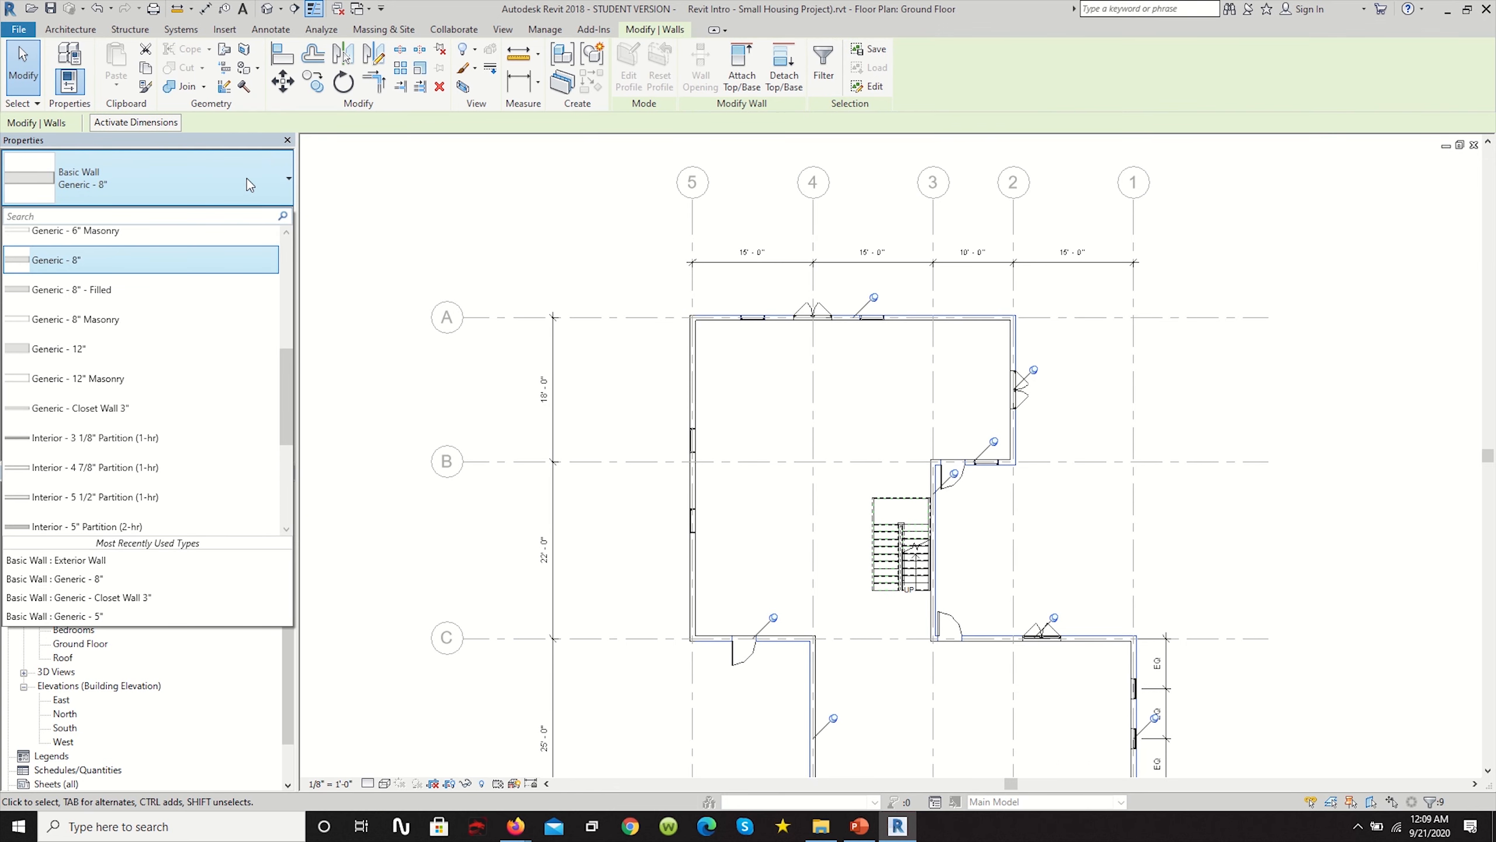
pyautogui.scroll(3, 218, 274)
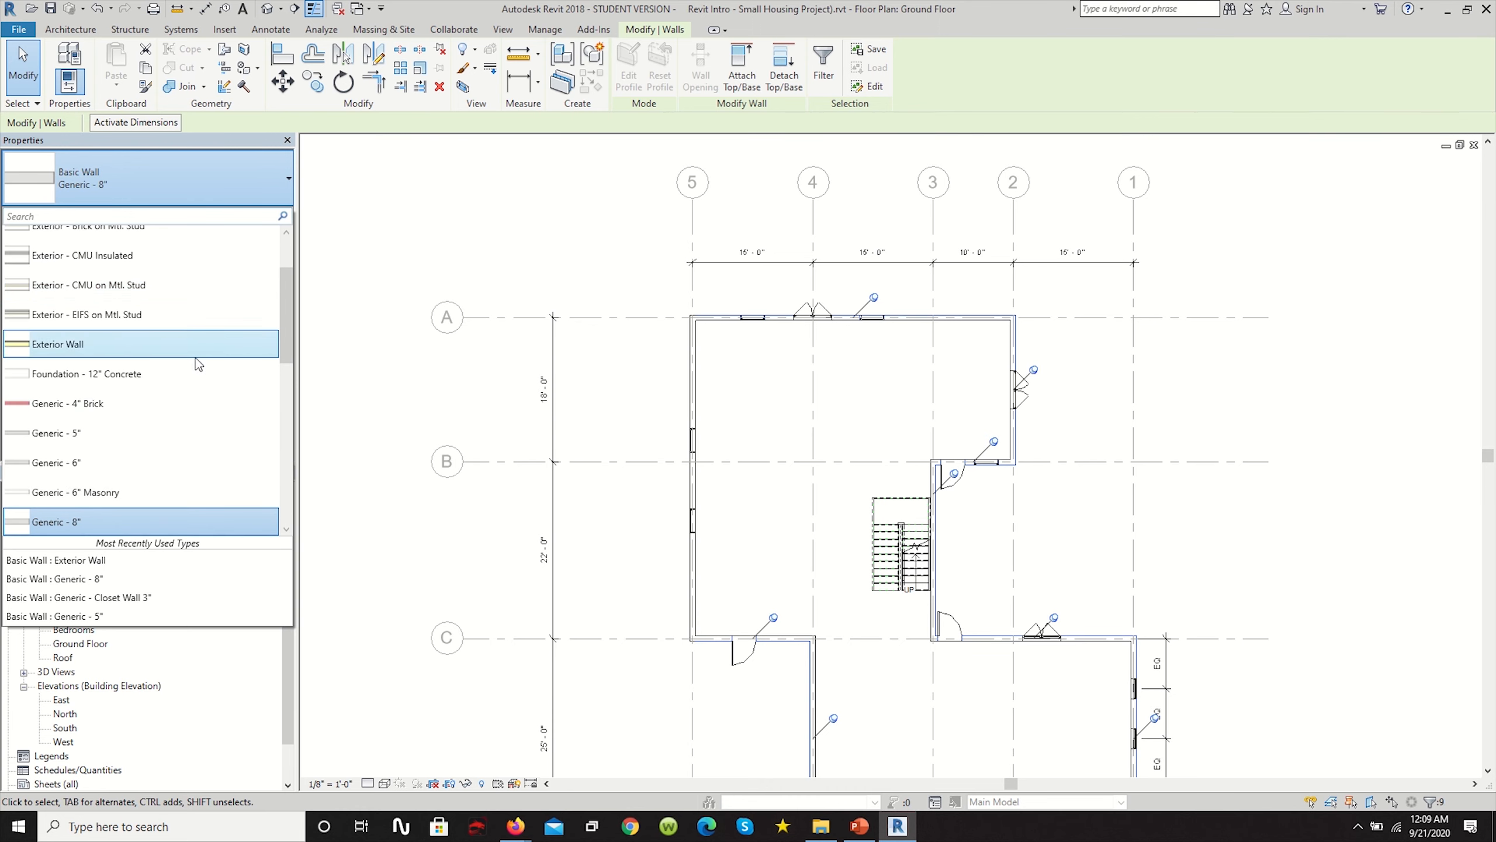
pyautogui.scroll(1, 178, 403)
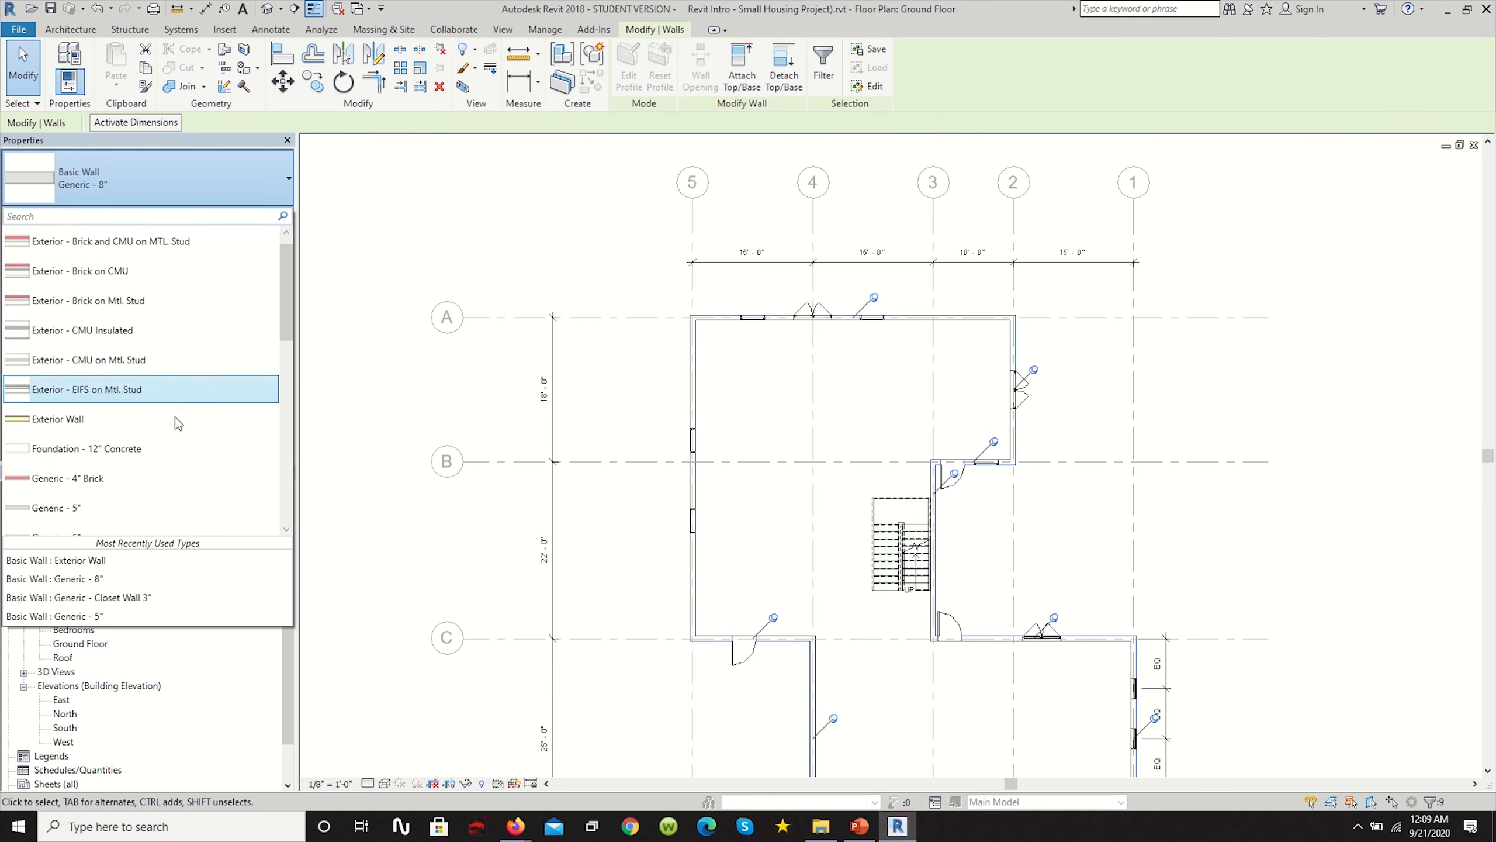
pyautogui.click(134, 433)
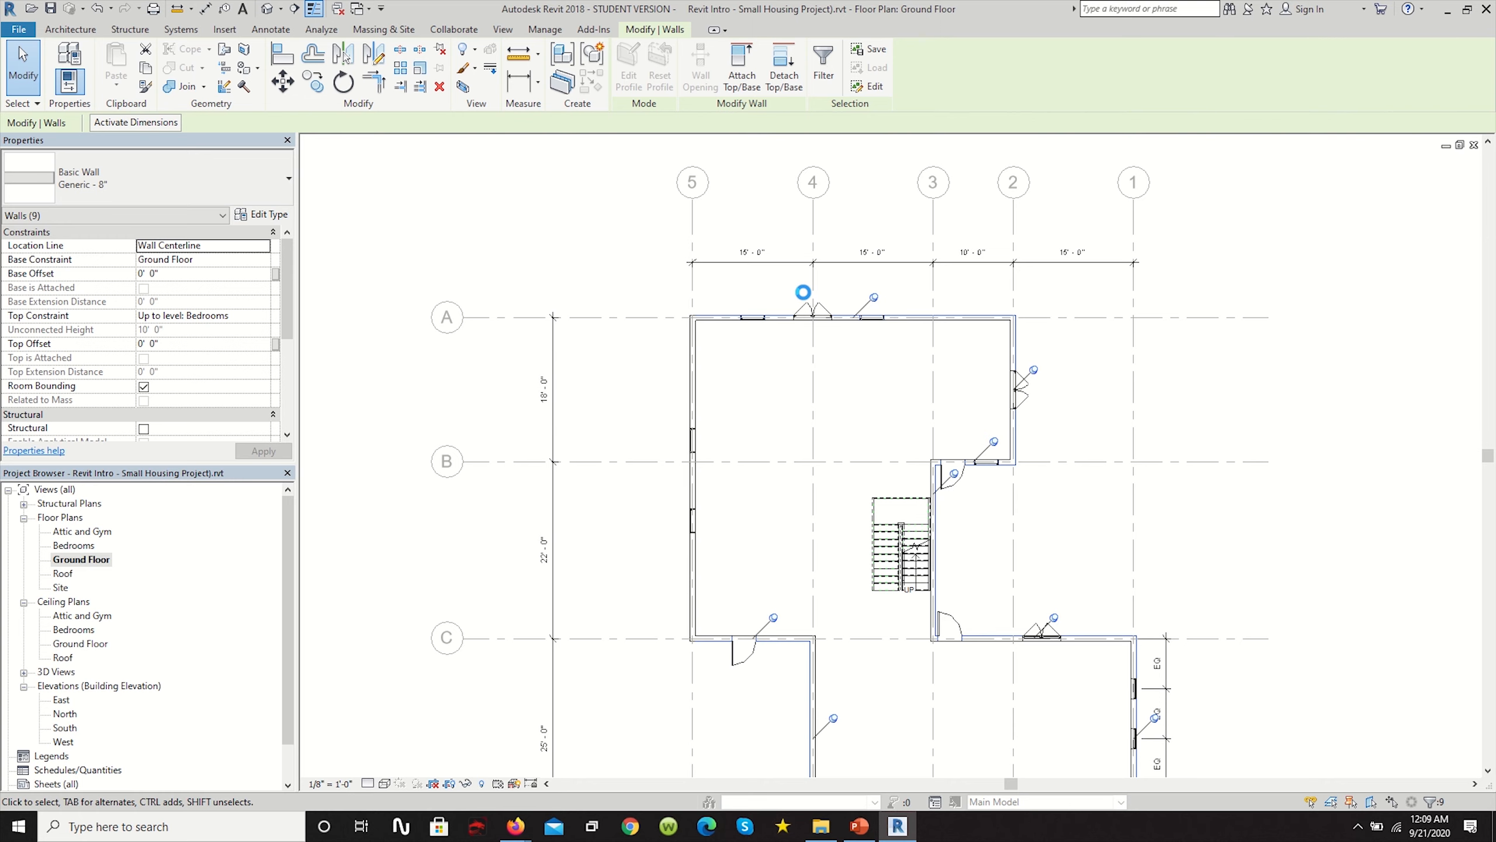
pyautogui.scroll(6, 733, 307)
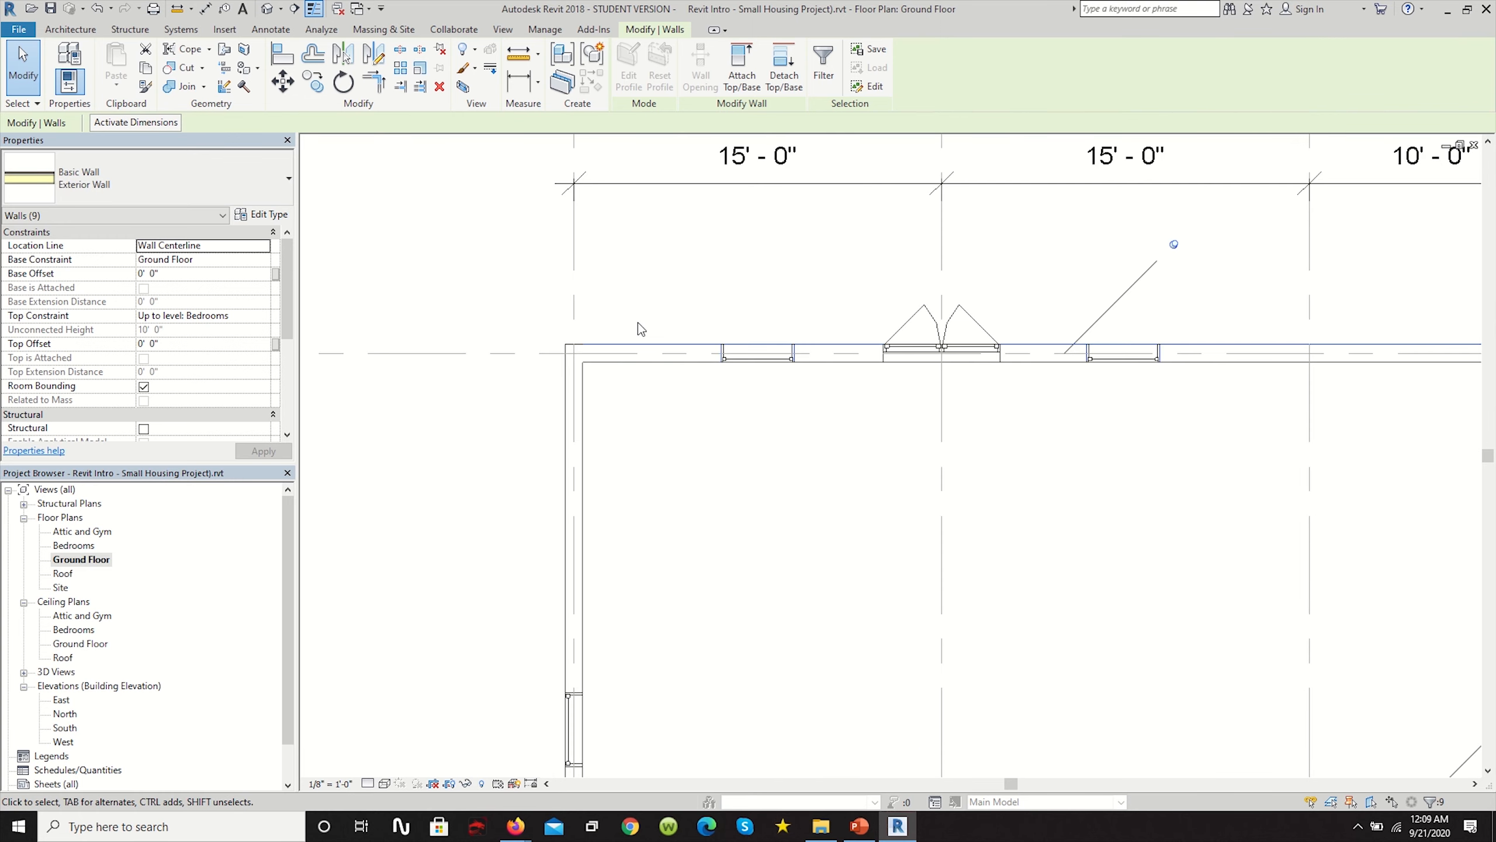
pyautogui.click(582, 336)
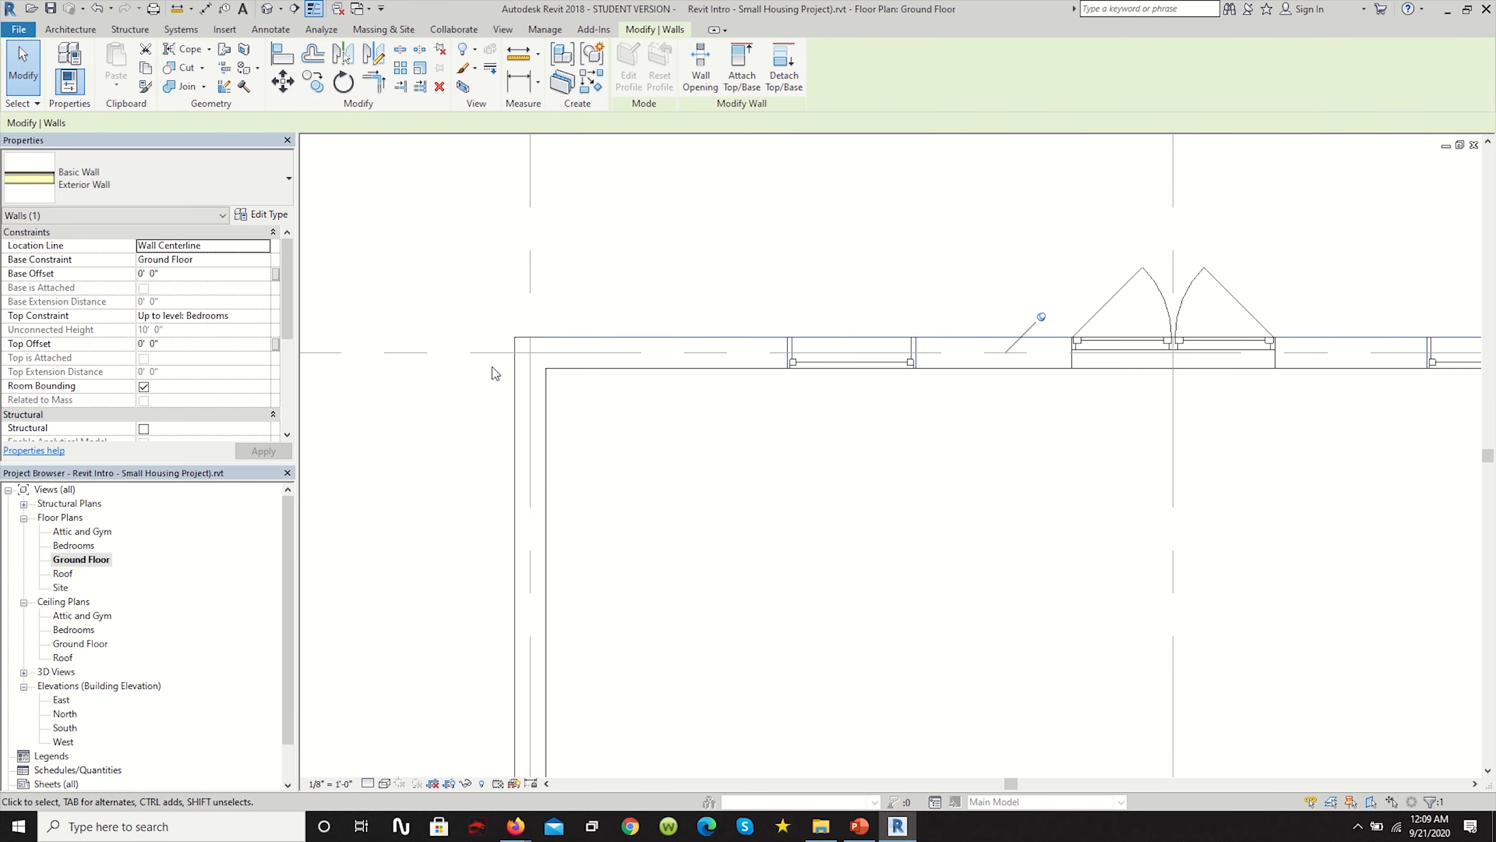
pyautogui.click(521, 406)
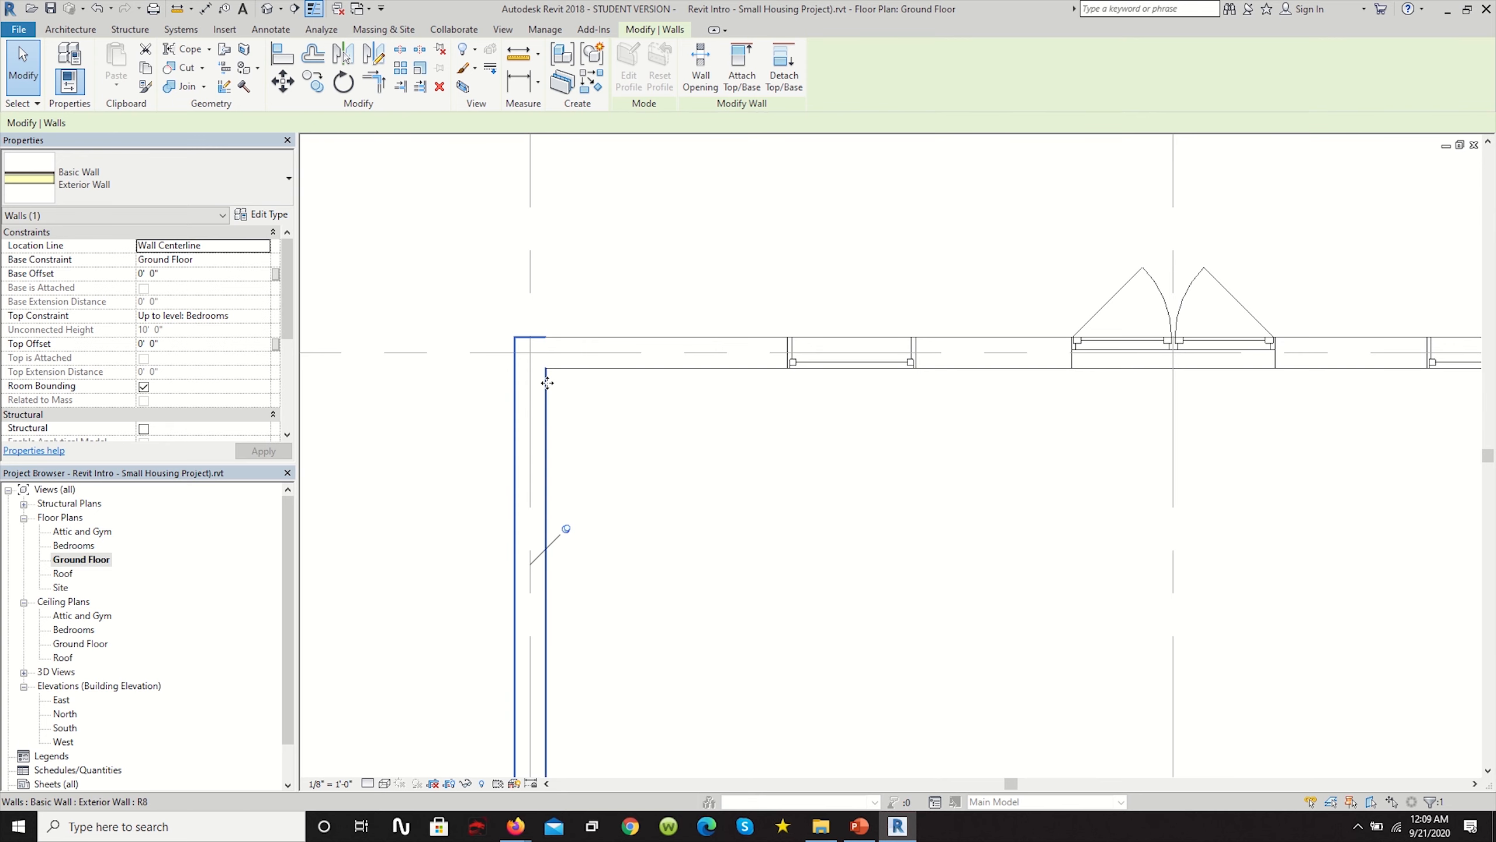
pyautogui.scroll(-3, 625, 261)
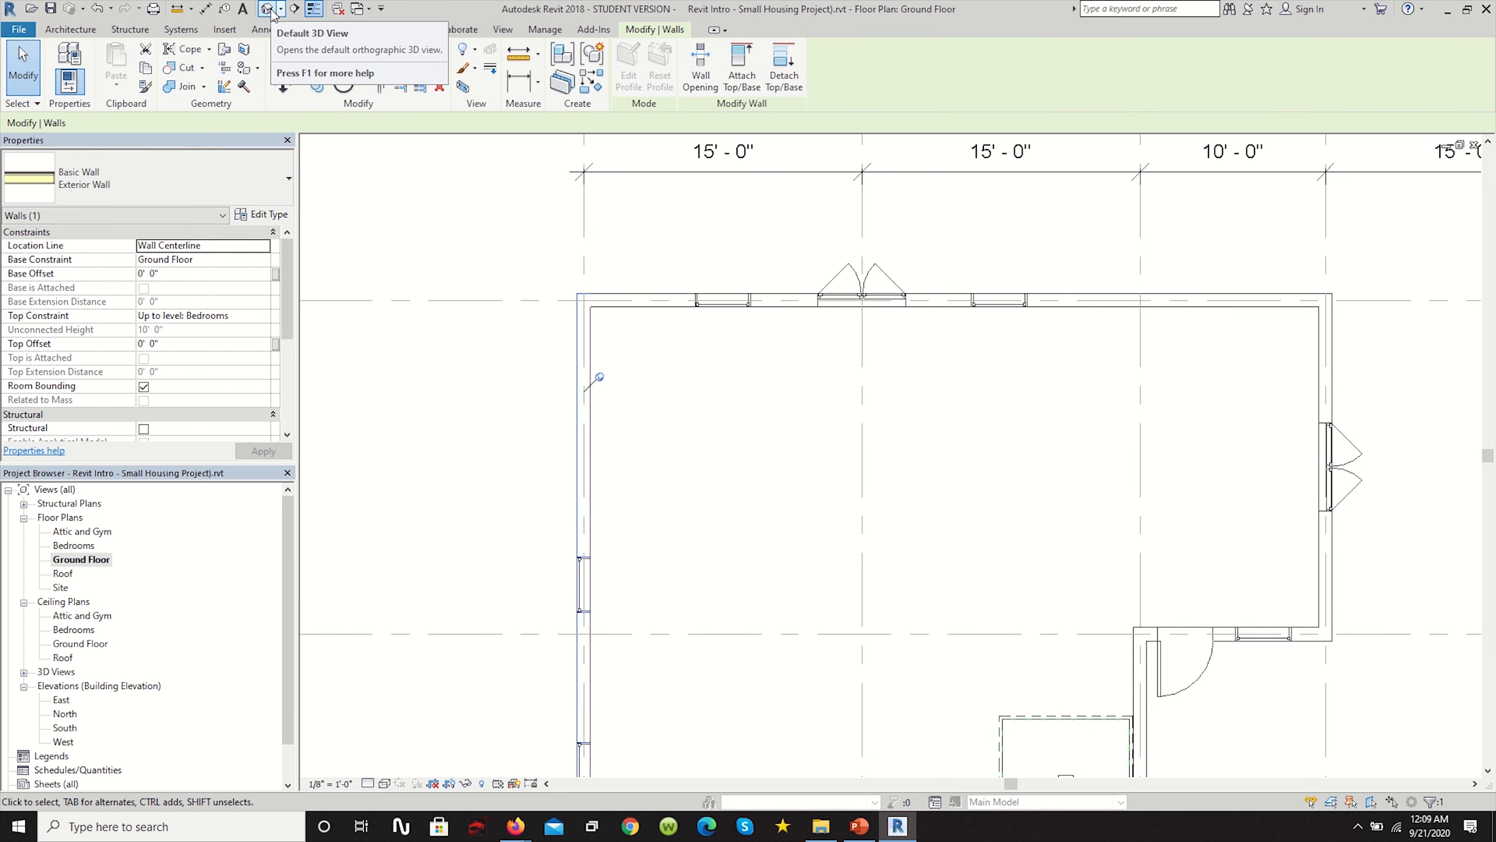
# Open the default 3D view of the house and set its visual style to Realistic.
pyautogui.click(269, 8)
pyautogui.scroll(-2, 899, 569)
pyautogui.scroll(6, 878, 341)
pyautogui.scroll(6, 878, 342)
pyautogui.scroll(-6, 695, 435)
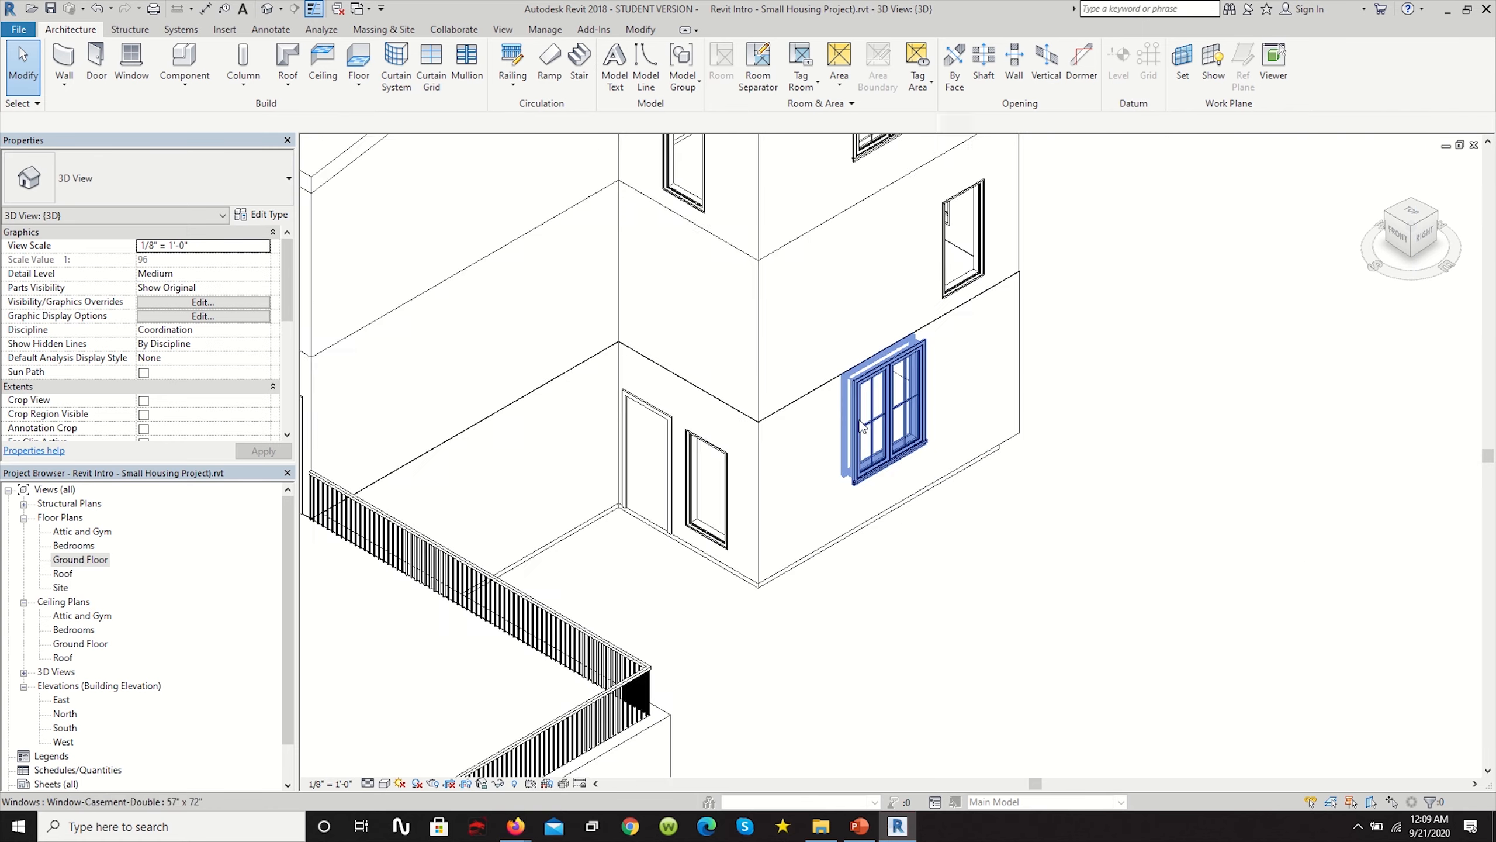
pyautogui.scroll(-4, 868, 434)
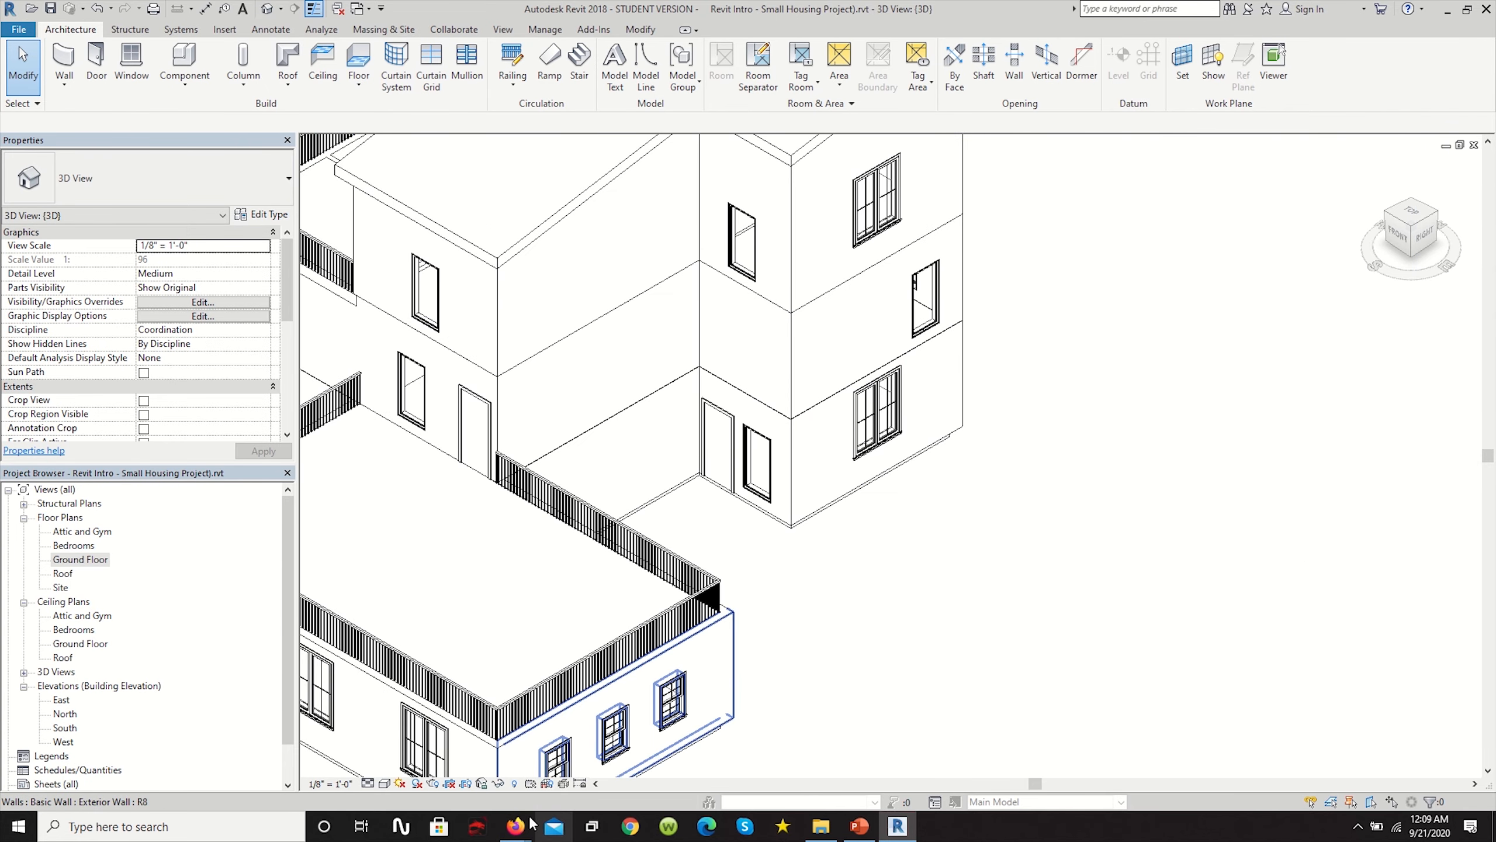
pyautogui.click(384, 783)
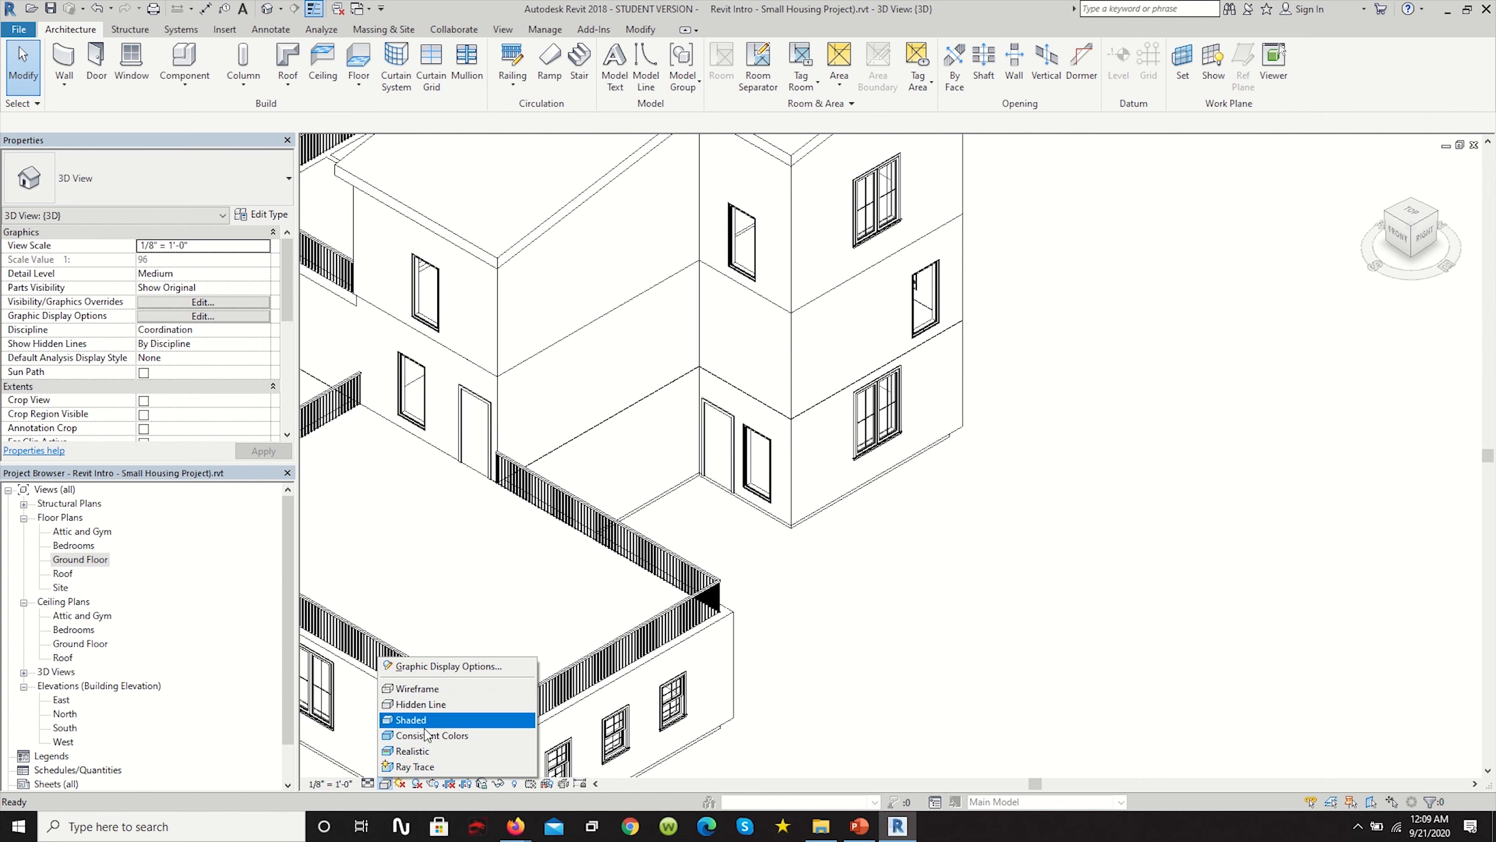
pyautogui.click(427, 752)
# Examine the outside finish of the ground floor walls against the upper floors in the 3D view.
pyautogui.scroll(-3, 1061, 528)
pyautogui.scroll(5, 1046, 534)
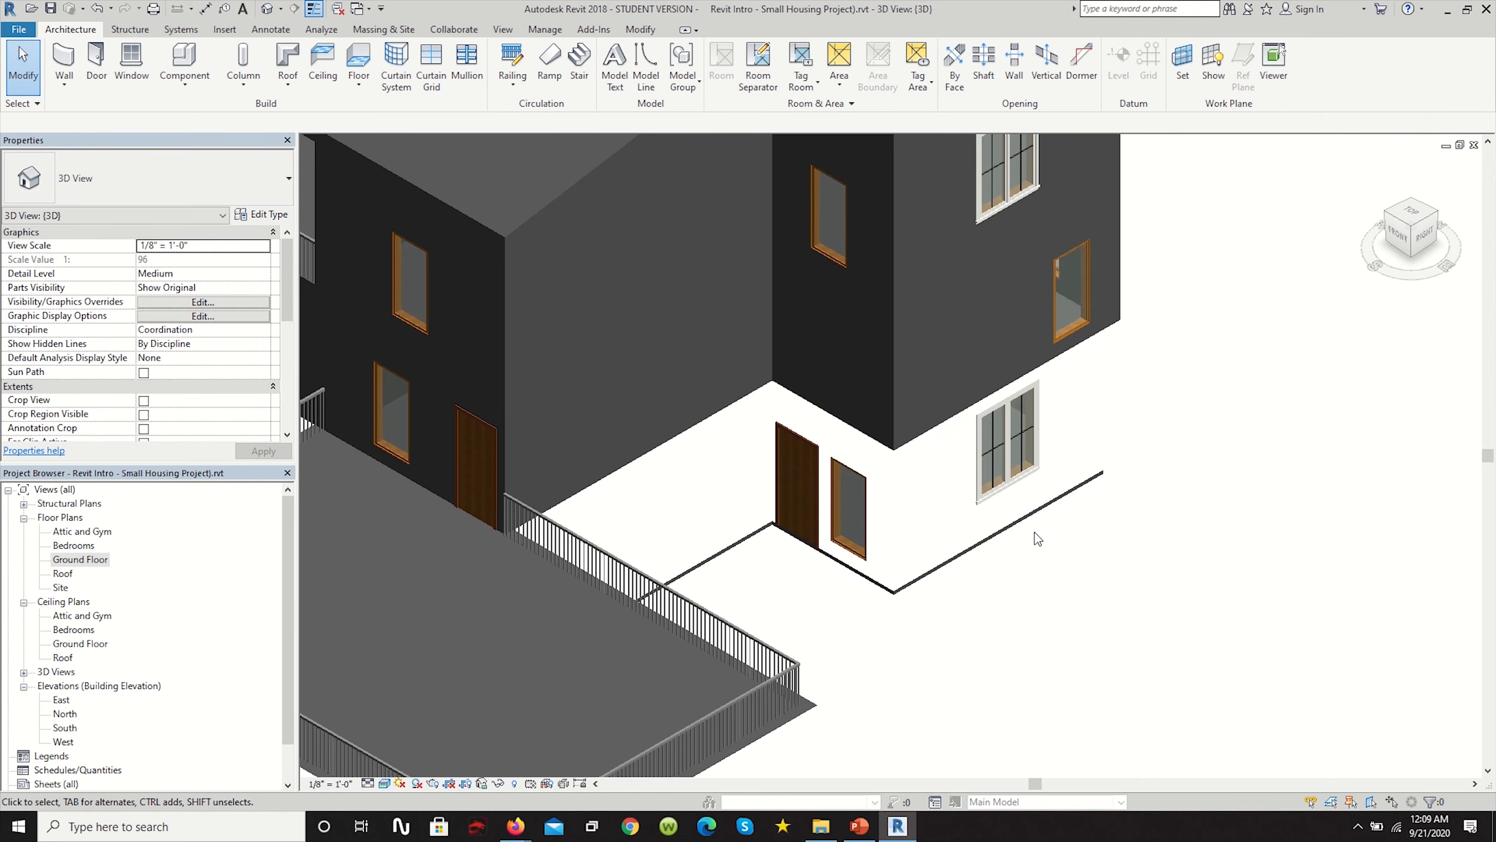
pyautogui.scroll(-4, 1044, 541)
pyautogui.scroll(5, 1009, 644)
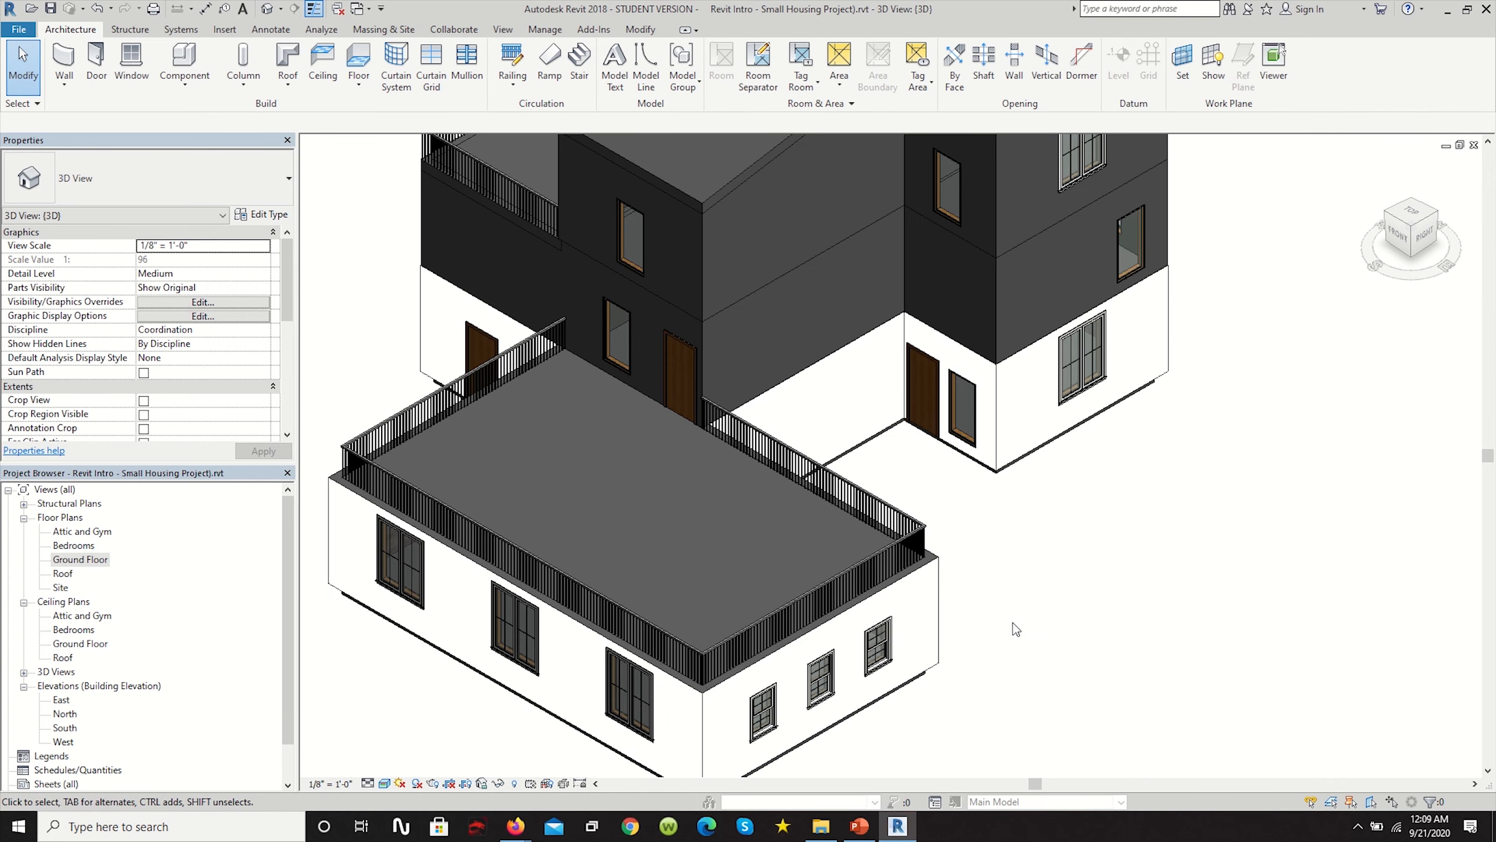
pyautogui.scroll(3, 1014, 549)
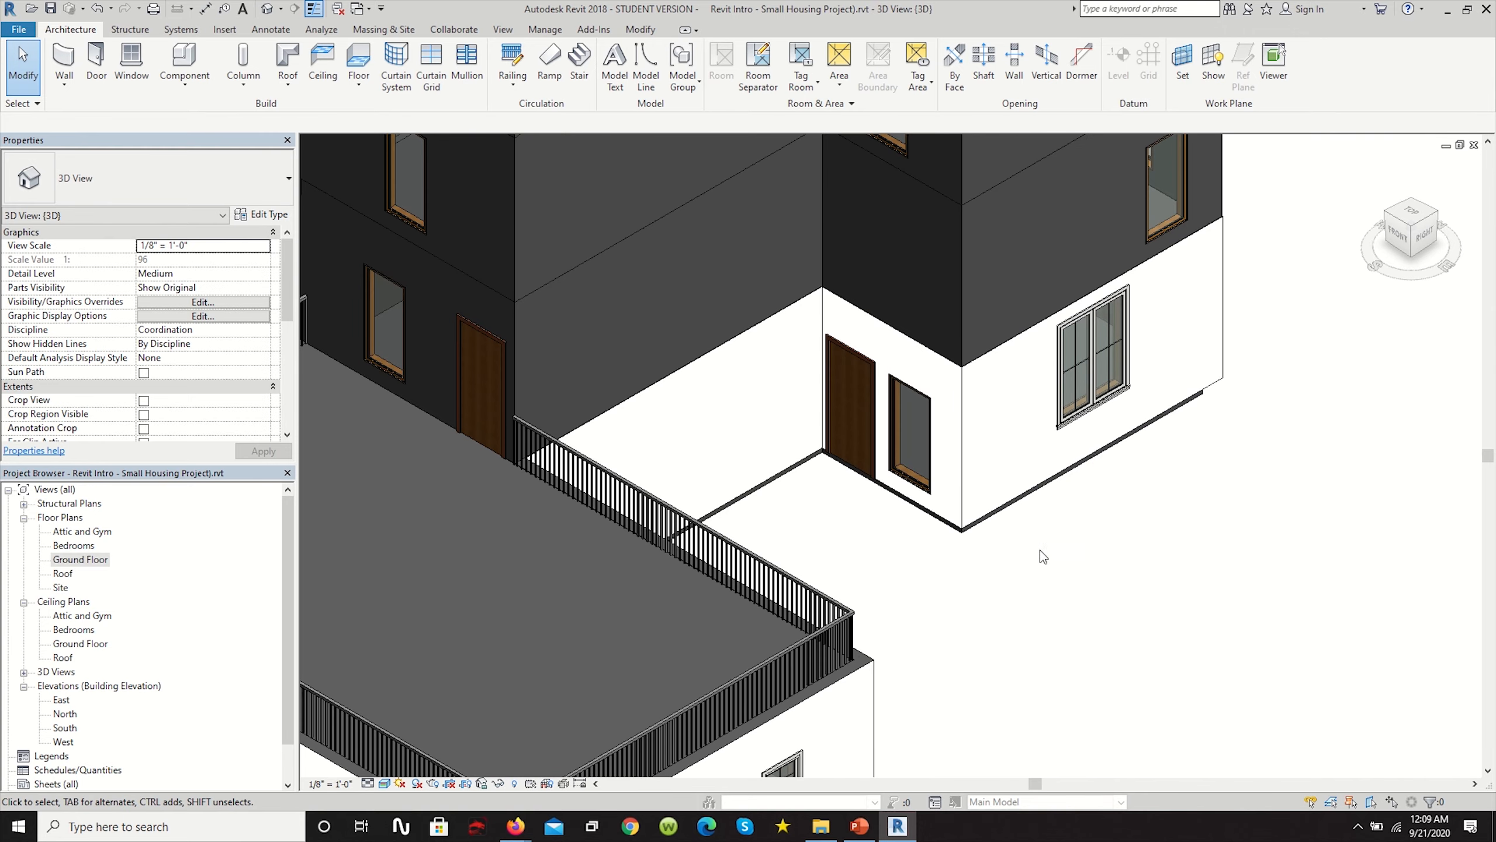
pyautogui.scroll(2, 966, 566)
pyautogui.scroll(-3, 959, 582)
pyautogui.scroll(4, 1078, 564)
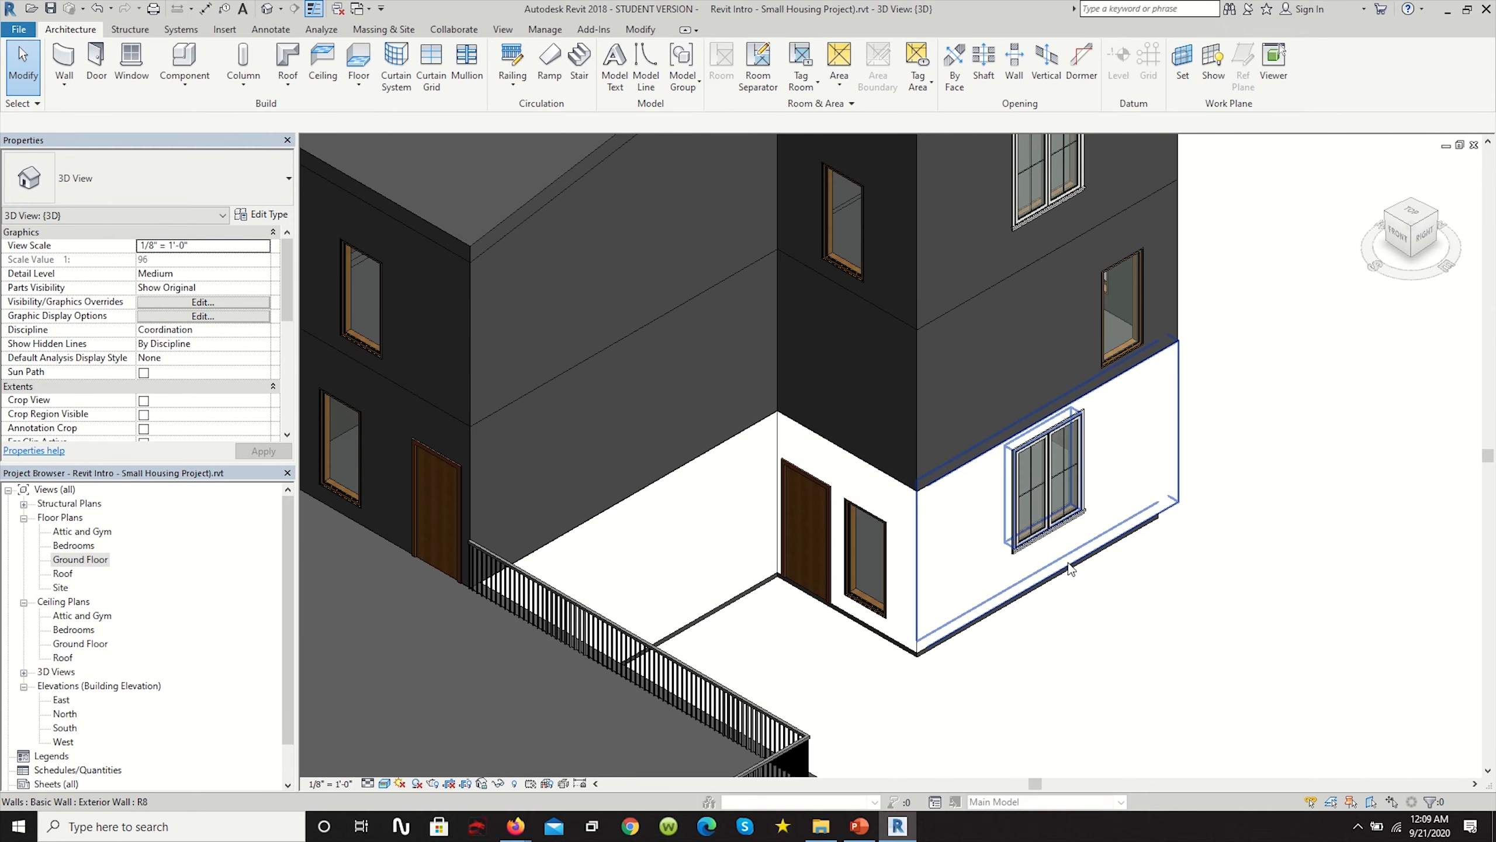
pyautogui.scroll(-6, 841, 693)
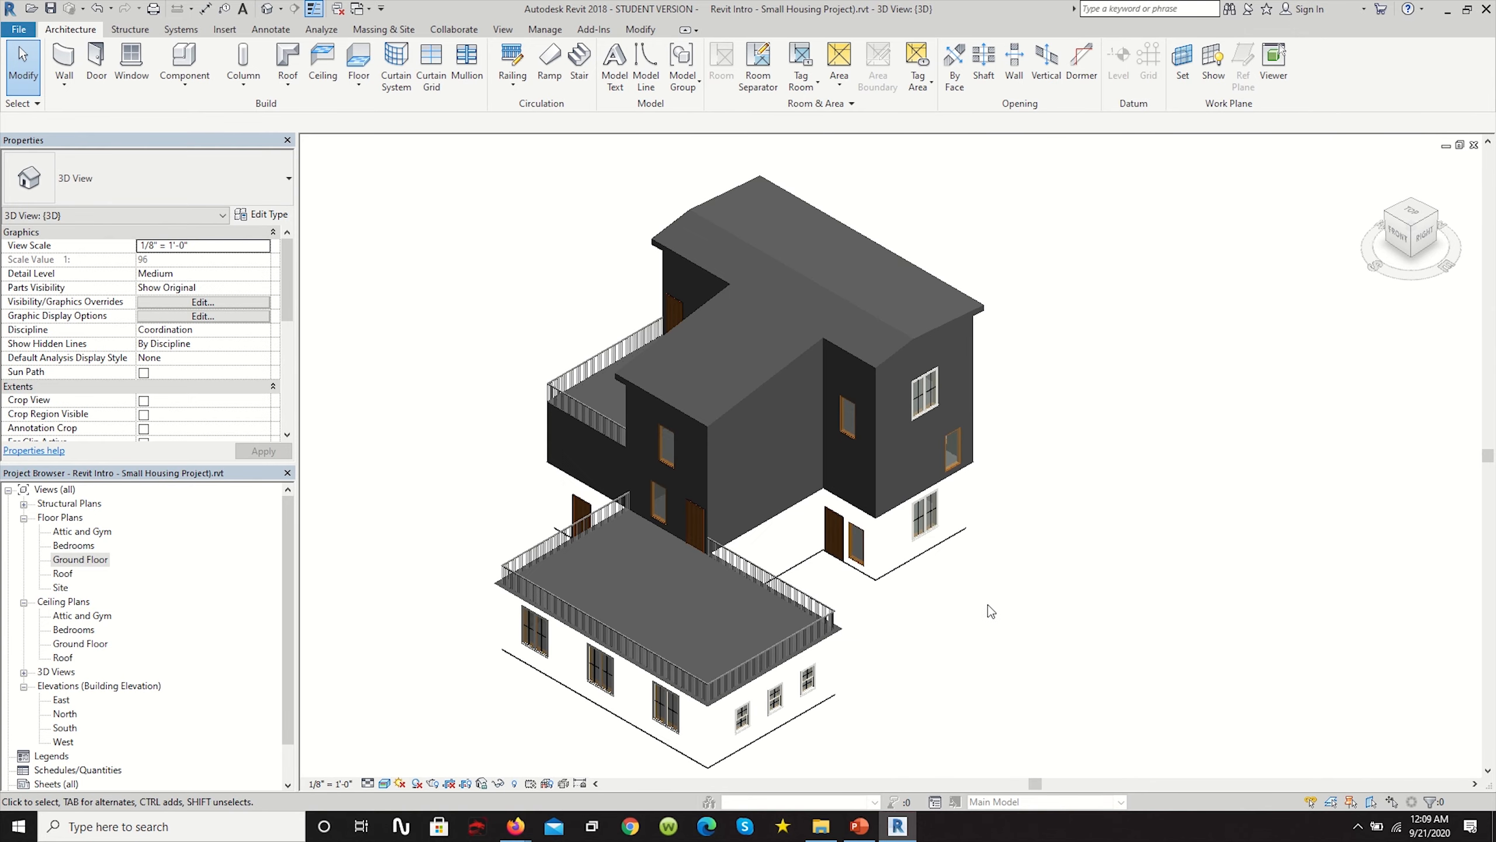
# Select the exterior wall on grid line 2, switch to the Ground Floor plan, then unpin the wall and flip its orientation.
pyautogui.scroll(5, 878, 666)
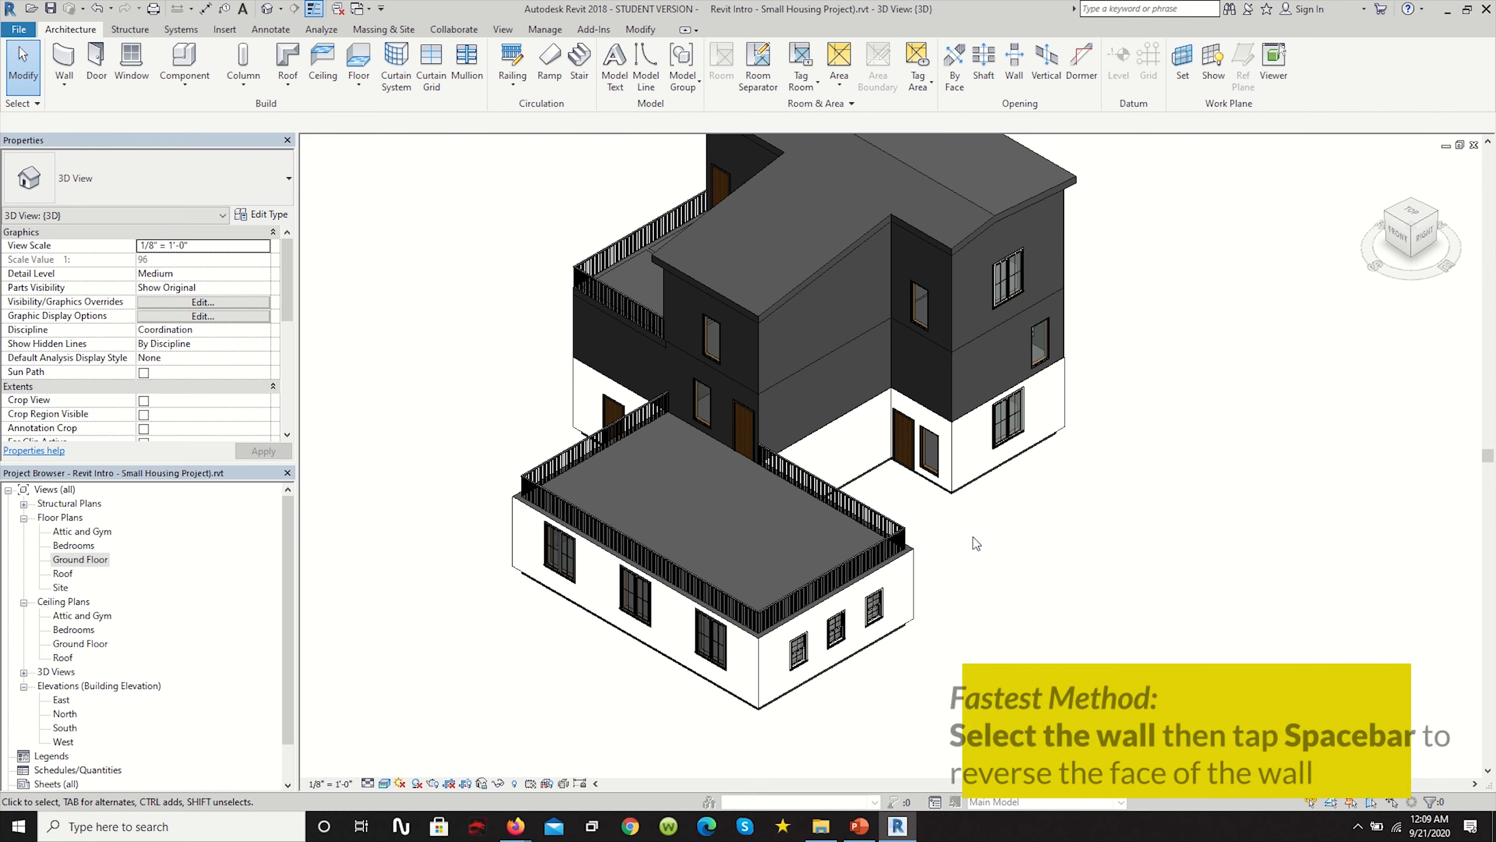
pyautogui.scroll(3, 974, 544)
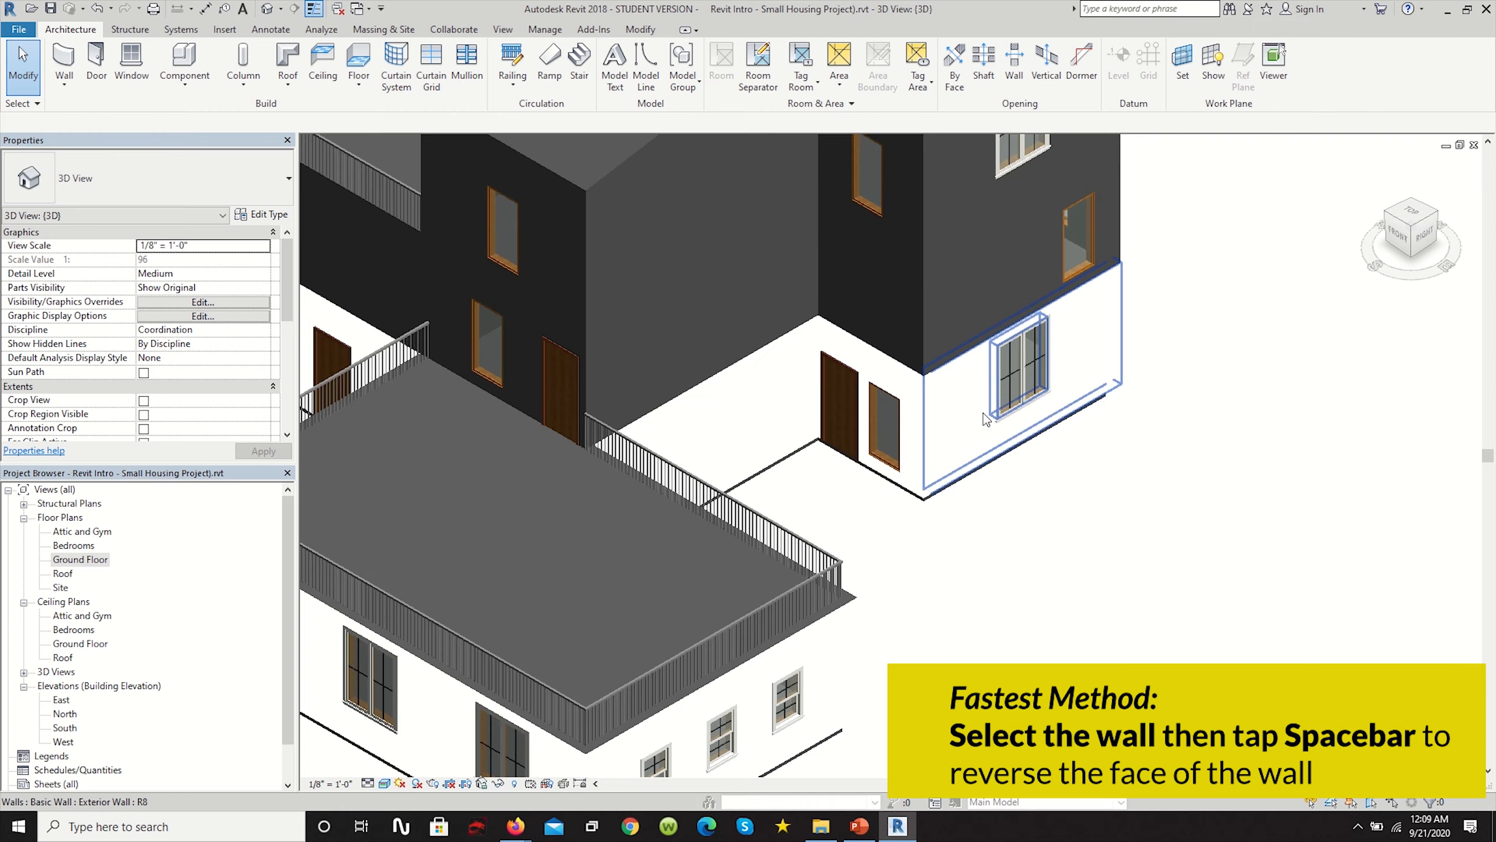
pyautogui.click(956, 386)
pyautogui.scroll(3, 1100, 360)
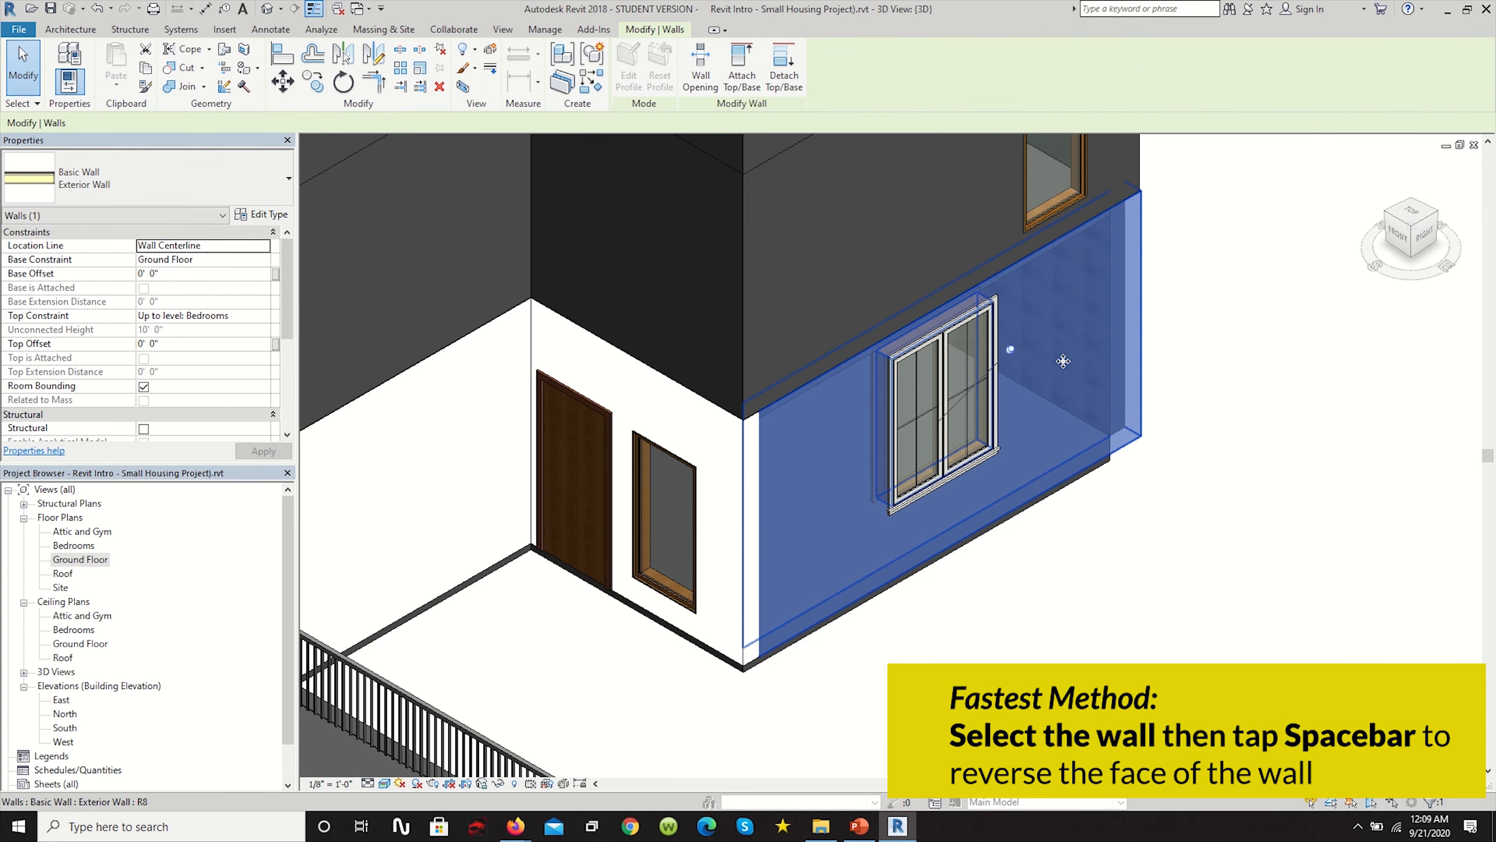
pyautogui.scroll(-4, 862, 494)
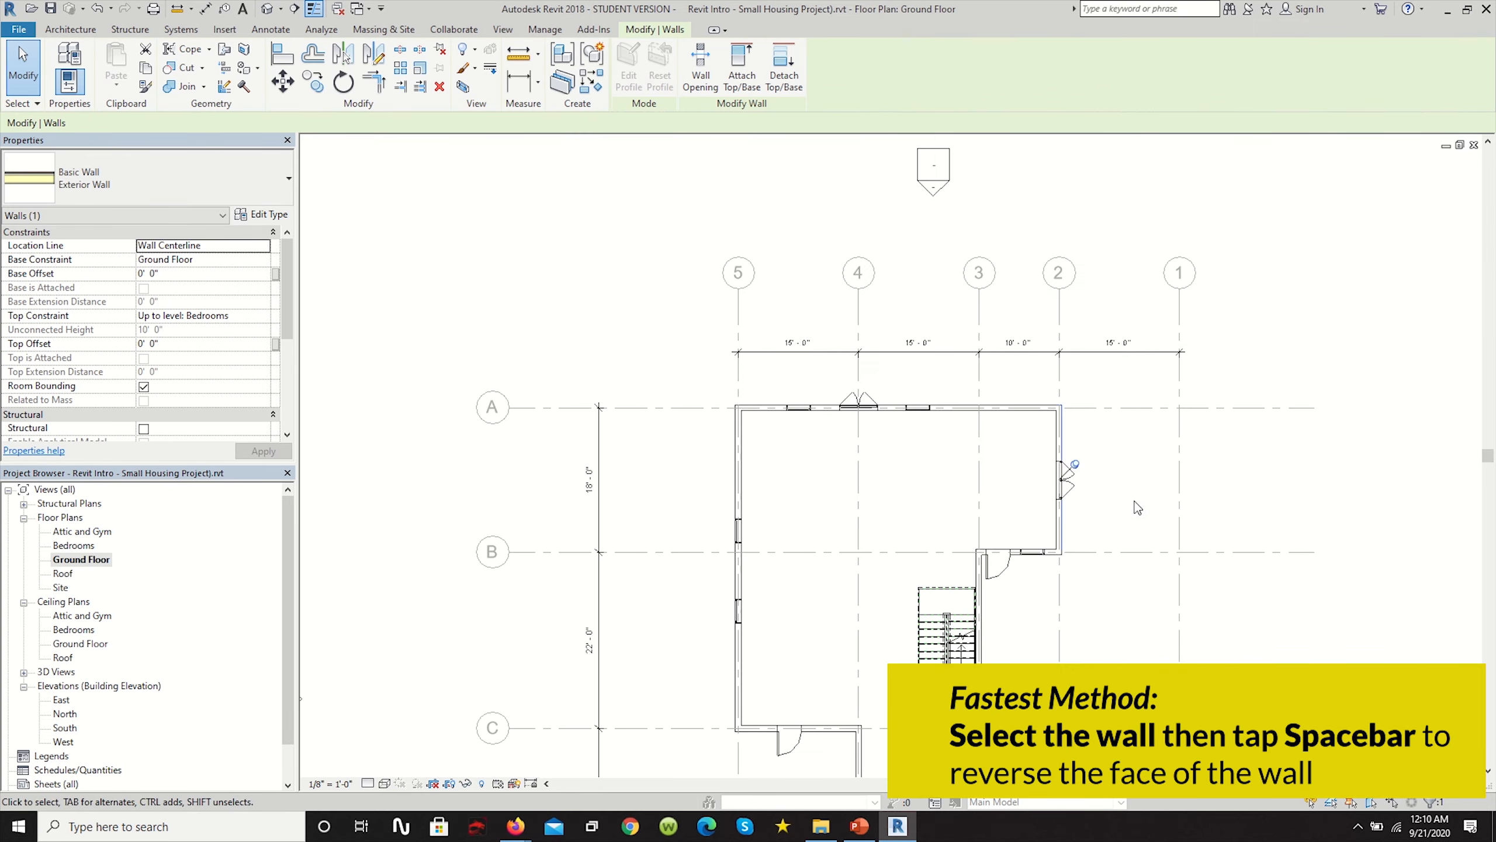
pyautogui.scroll(3, 1098, 508)
pyautogui.scroll(-3, 1037, 538)
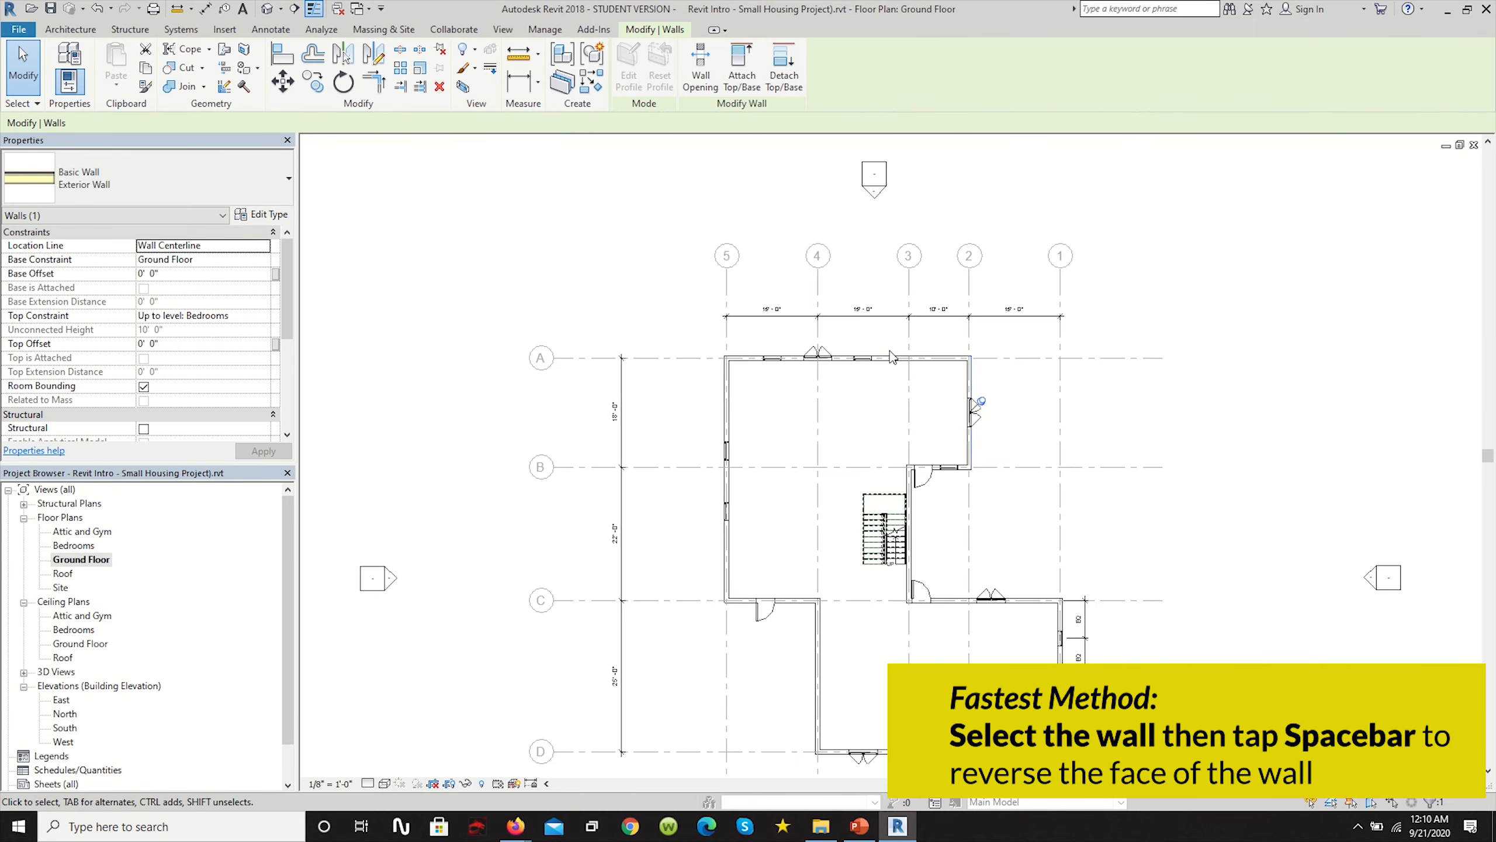
pyautogui.scroll(2, 980, 366)
pyautogui.scroll(2, 969, 361)
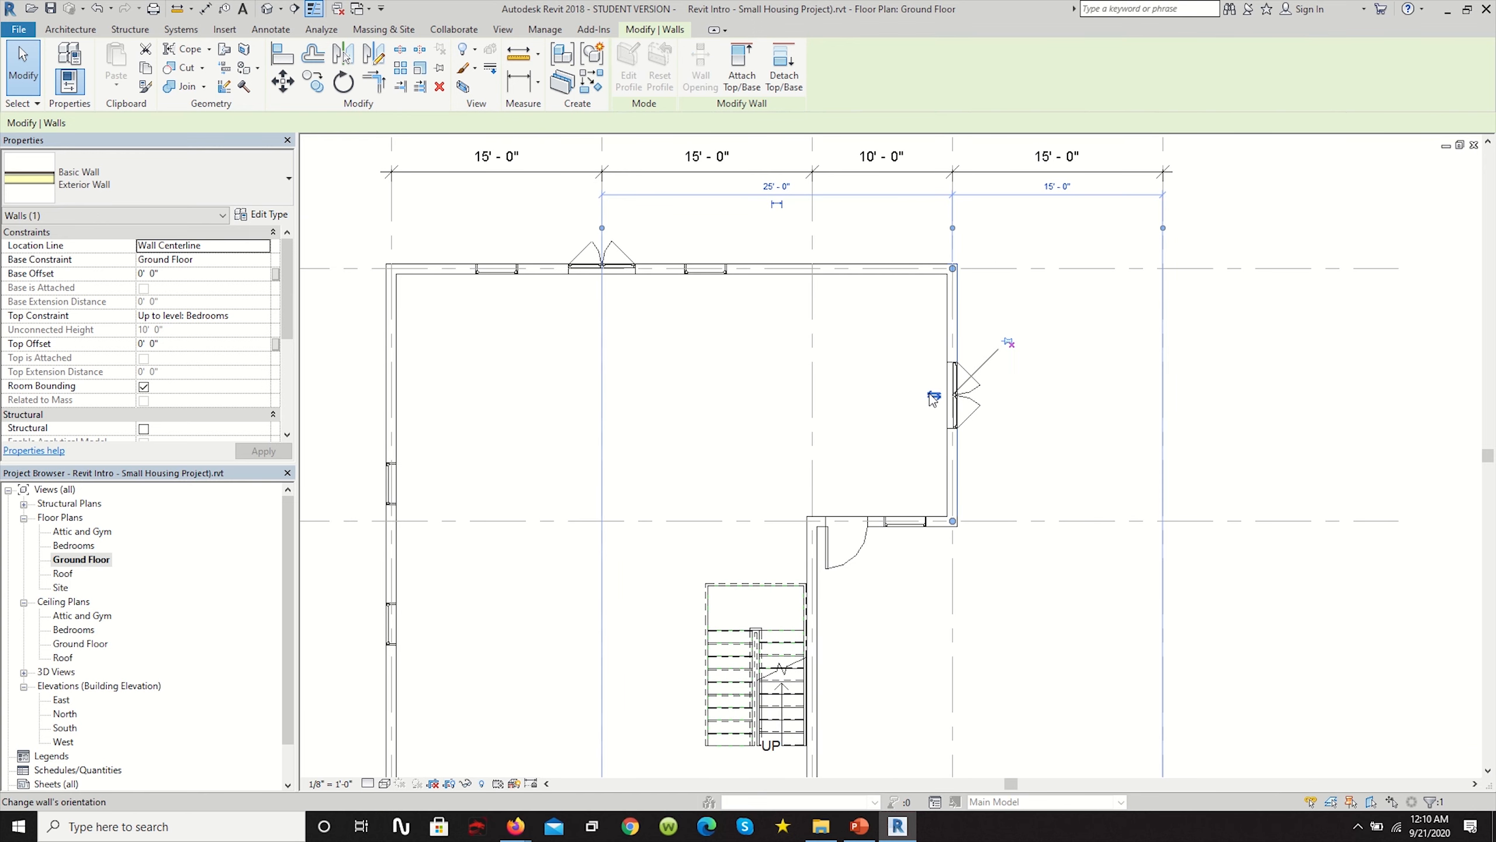
# Unpin the exterior walls along grid lines A and 5 and flip their orientation.
pyautogui.click(712, 263)
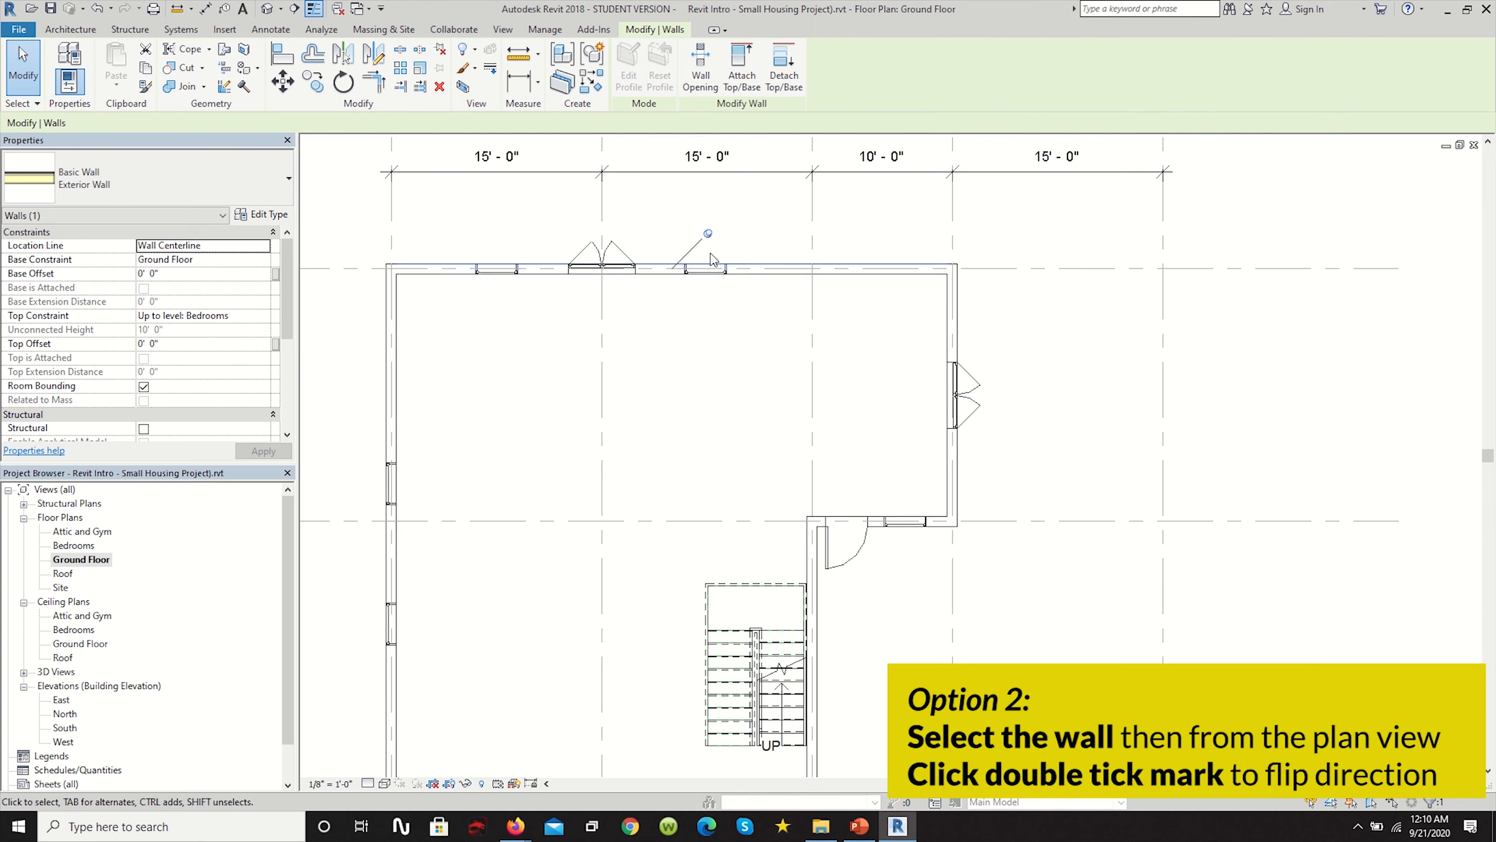
pyautogui.click(712, 261)
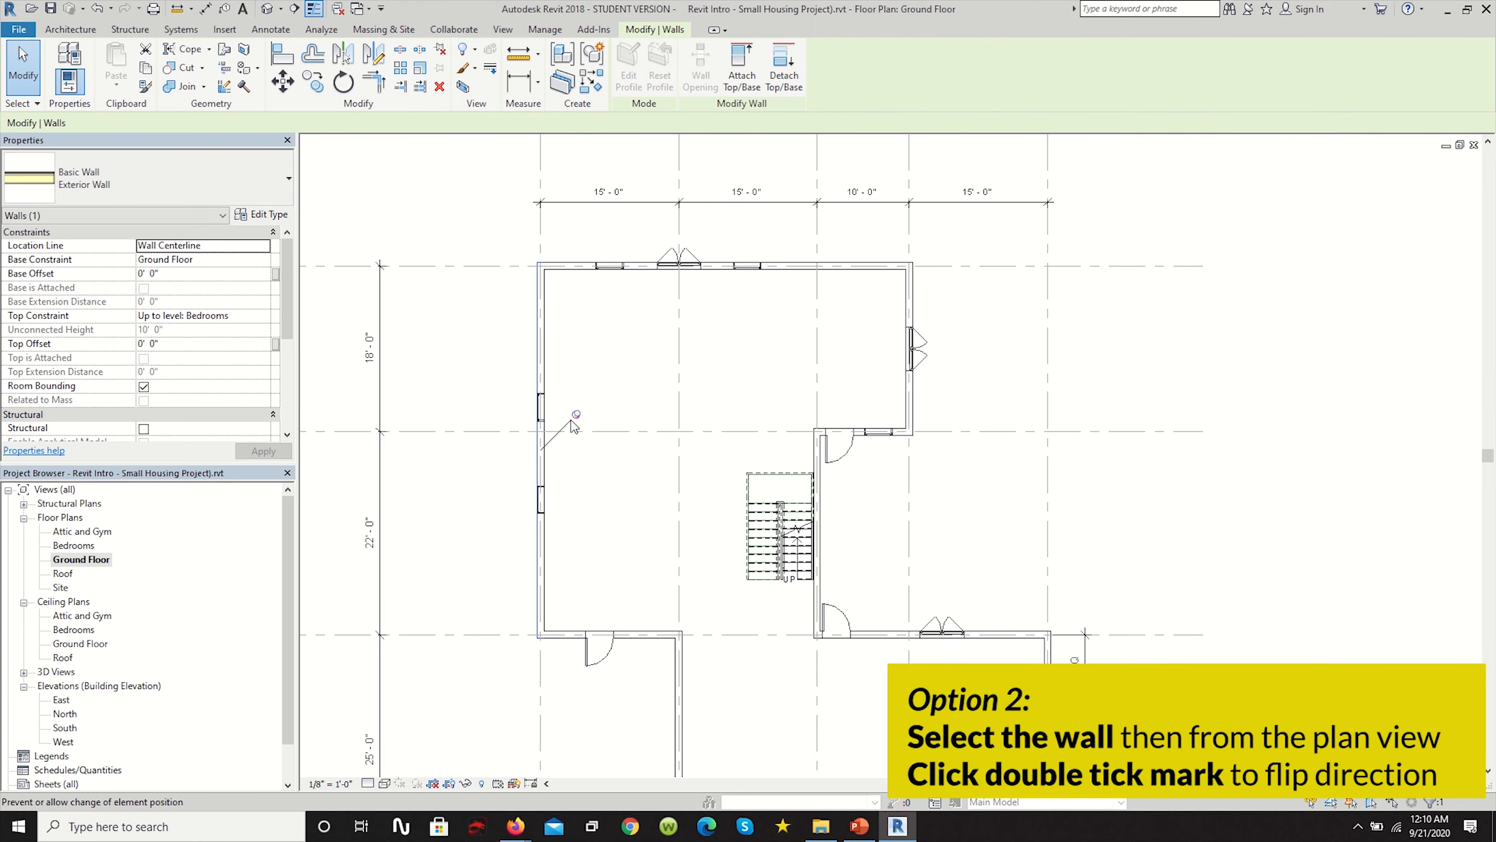
pyautogui.click(530, 452)
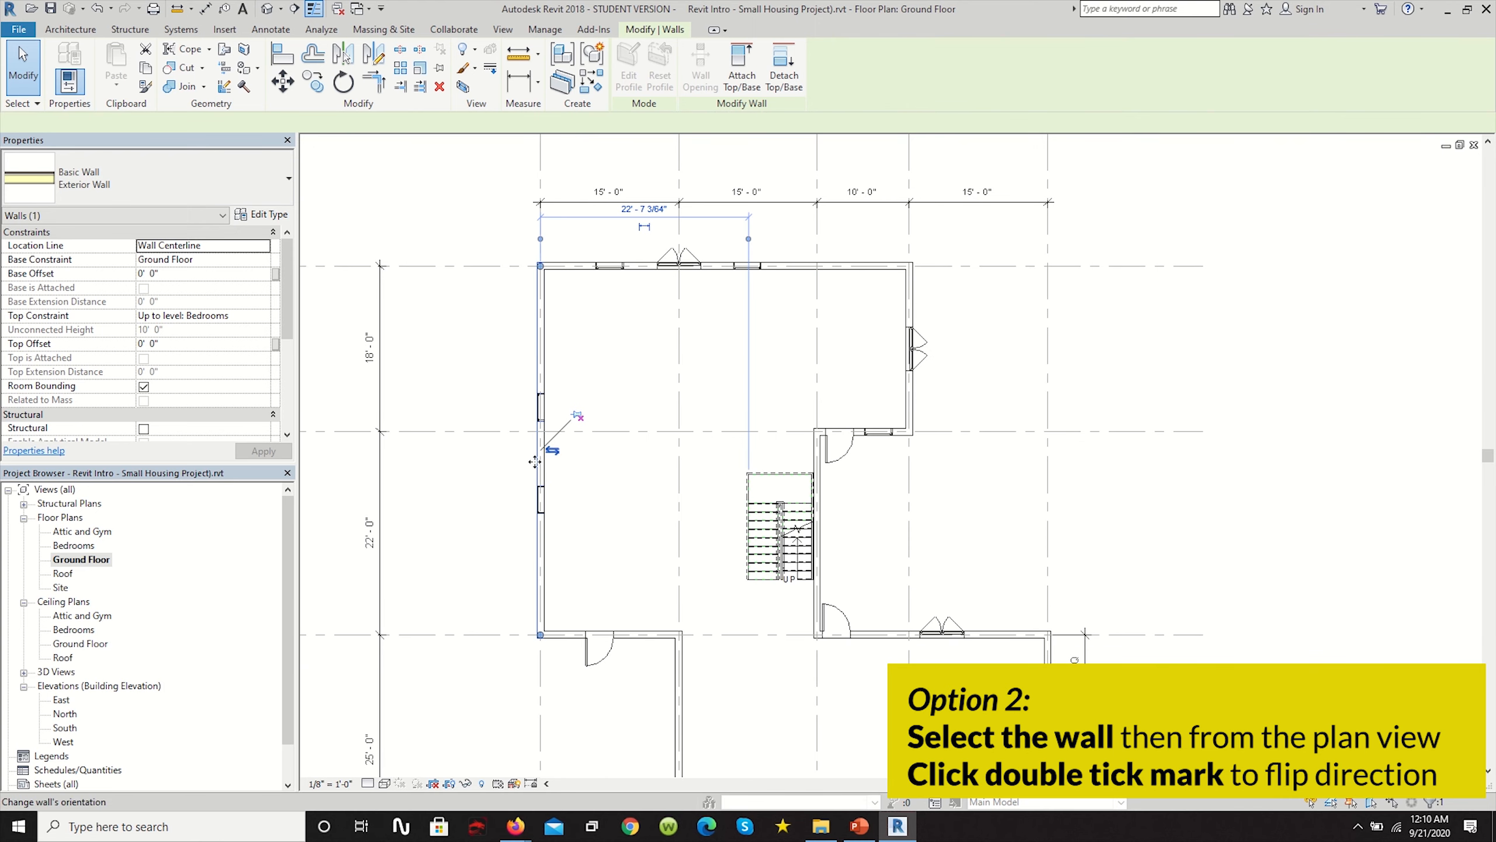
# Unpin and flip the wall on grid line C between grids 5 and 4 and the wall along grid line 4.
pyautogui.moveTo(680, 678); pyautogui.dragTo(632, 442, button='middle')
pyautogui.scroll(1, 634, 444)
pyautogui.click(602, 389)
pyautogui.click(588, 357)
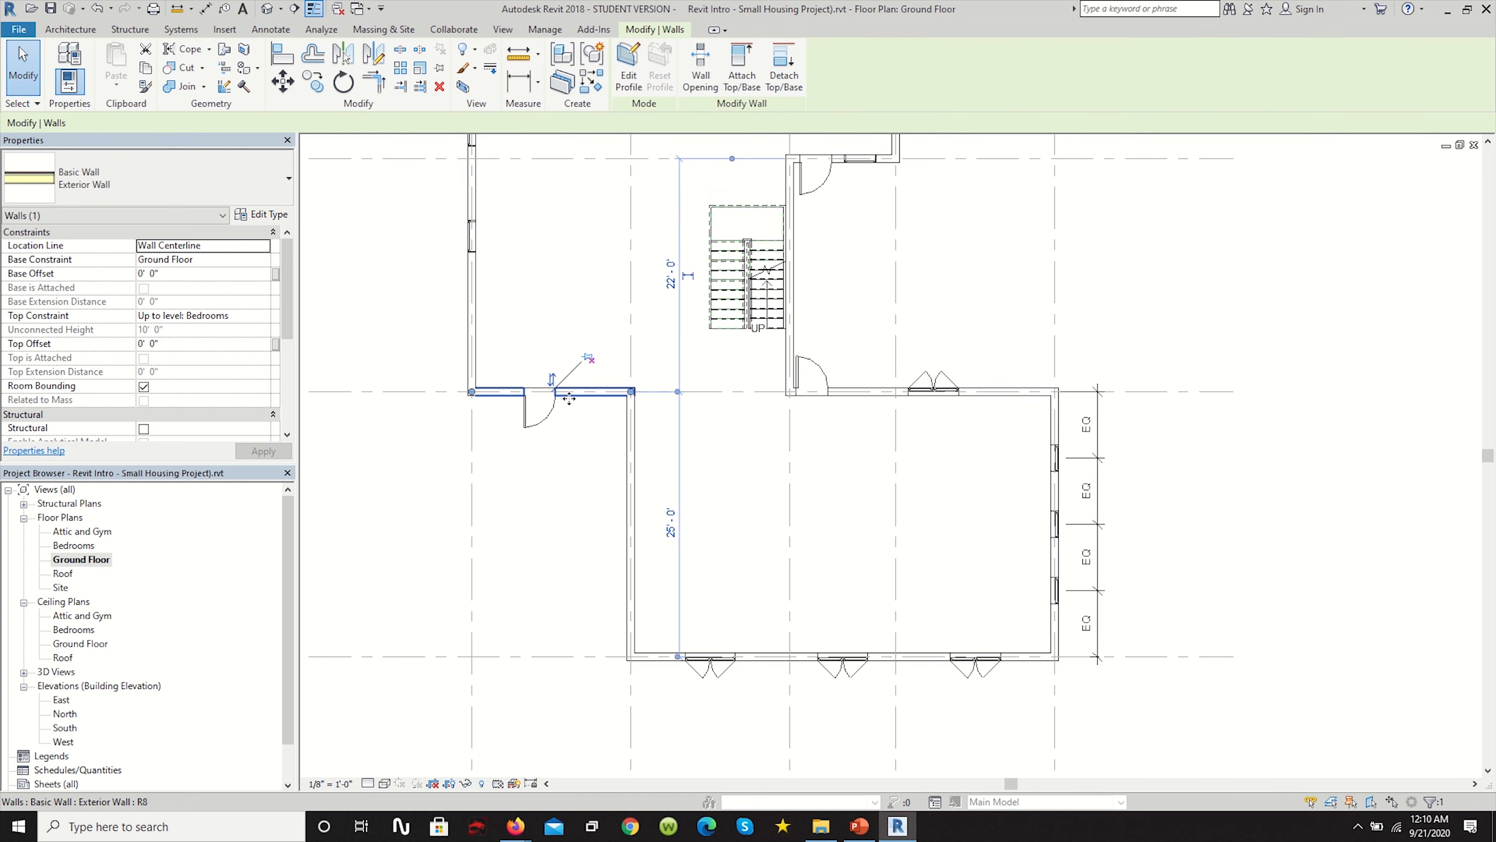
pyautogui.click(630, 458)
pyautogui.click(667, 490)
# Unpin and flip the walls on grid lines D and 1 and the grid C wall between grids 3 and 1.
pyautogui.click(833, 655)
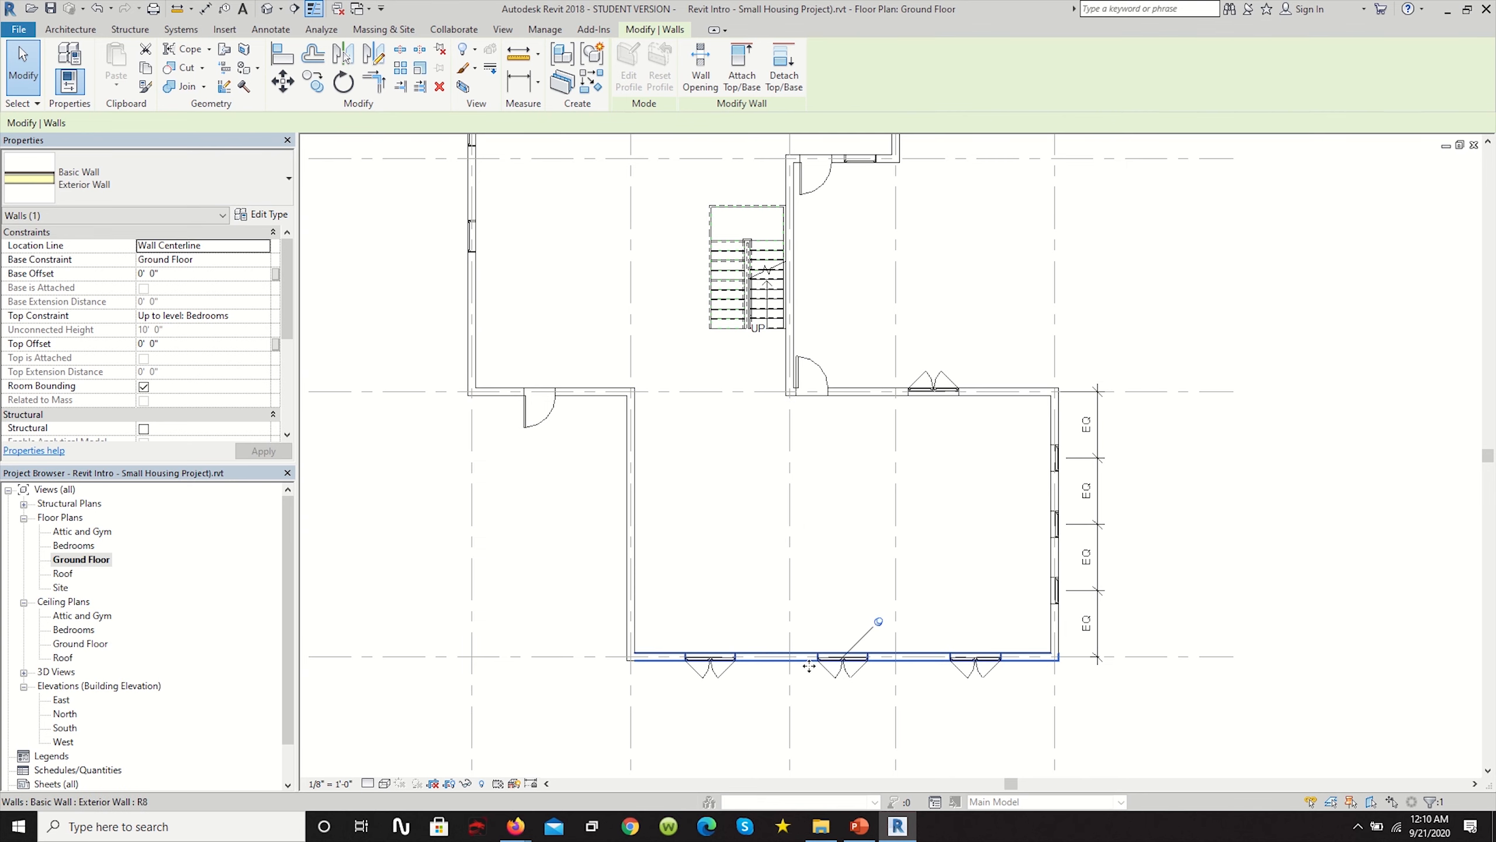
pyautogui.click(879, 621)
pyautogui.click(842, 645)
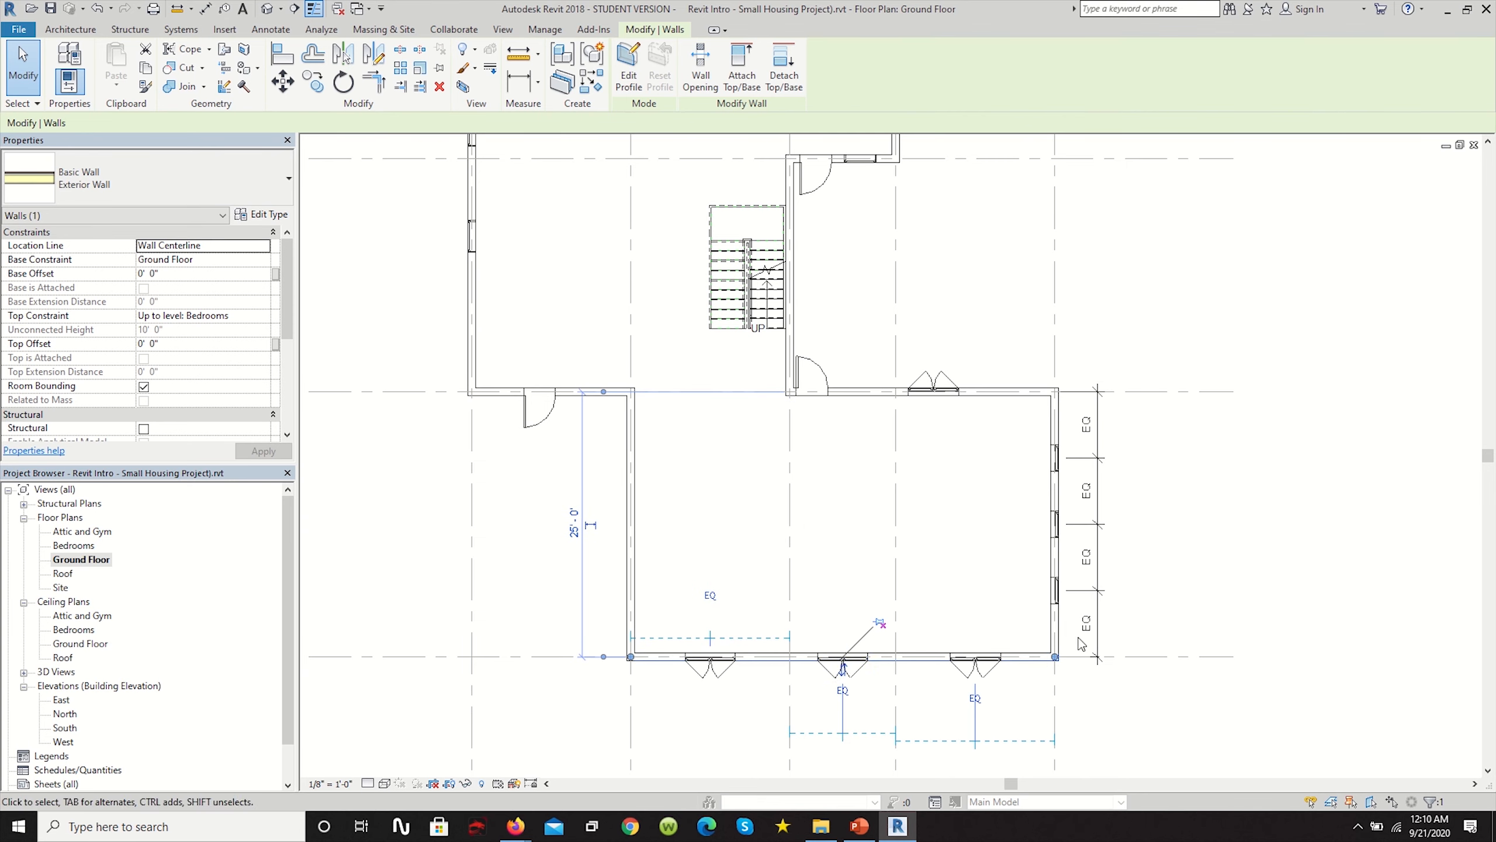
pyautogui.click(1068, 634)
pyautogui.click(1090, 491)
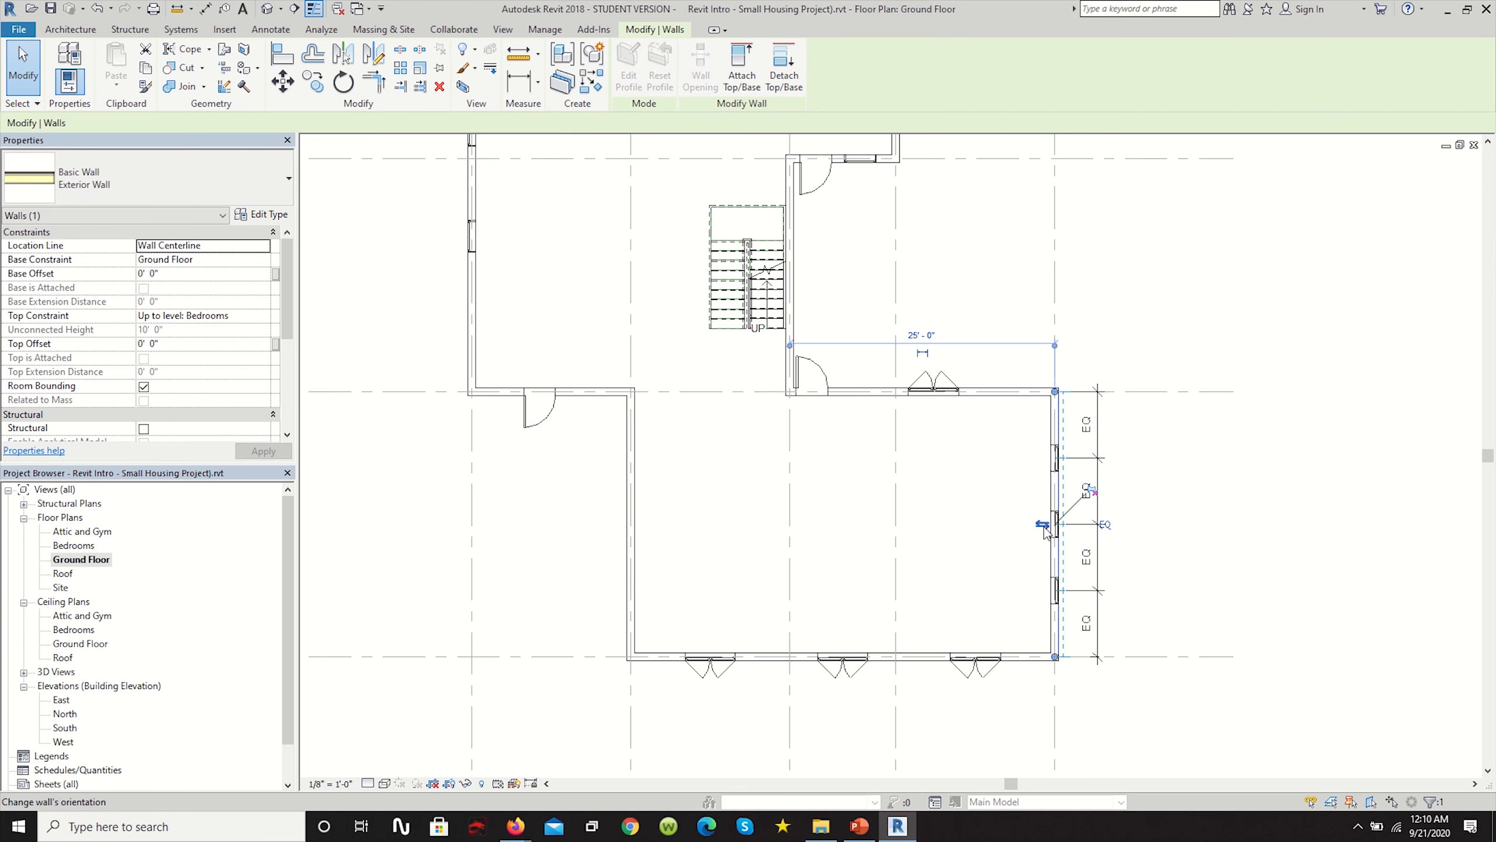
pyautogui.click(1003, 394)
pyautogui.click(958, 356)
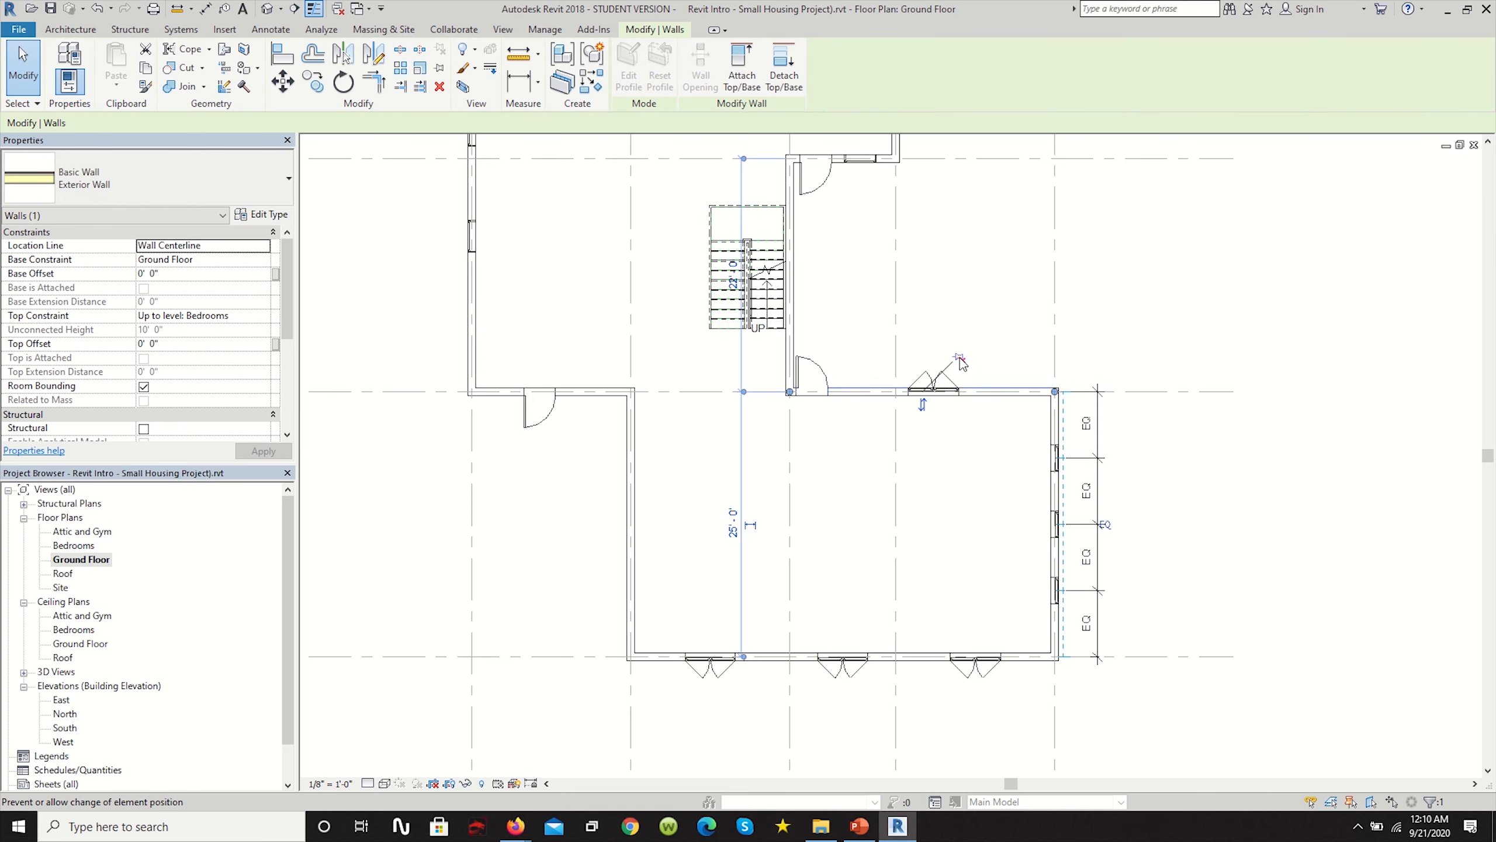
# Unpin and flip the grid 3 wall beside the stairs and the grid B wall between grids 3 and 2, and clear the selection.
pyautogui.scroll(-3, 925, 406)
pyautogui.scroll(4, 876, 302)
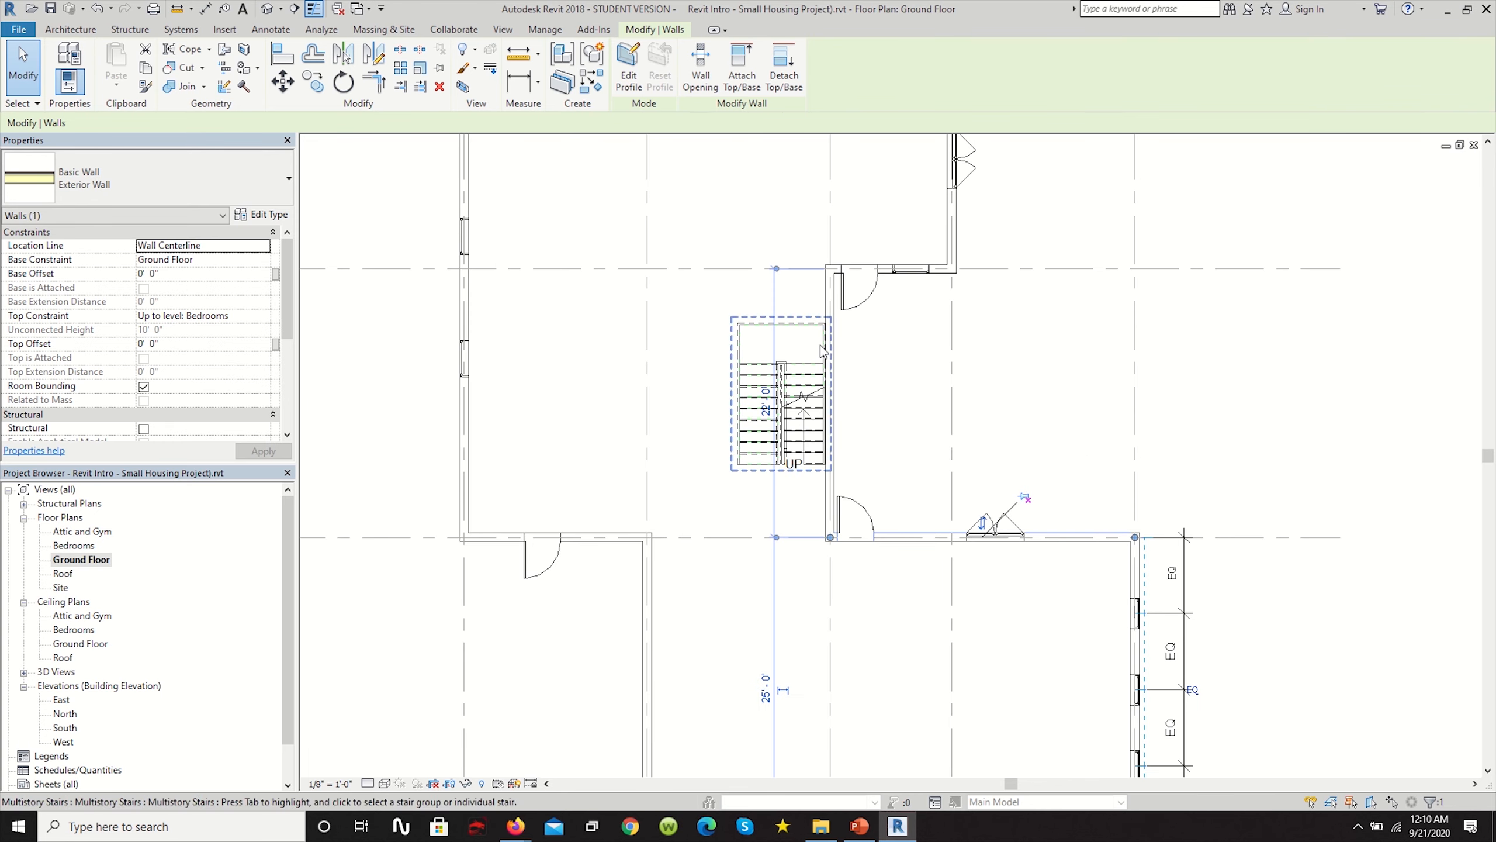
pyautogui.click(838, 318)
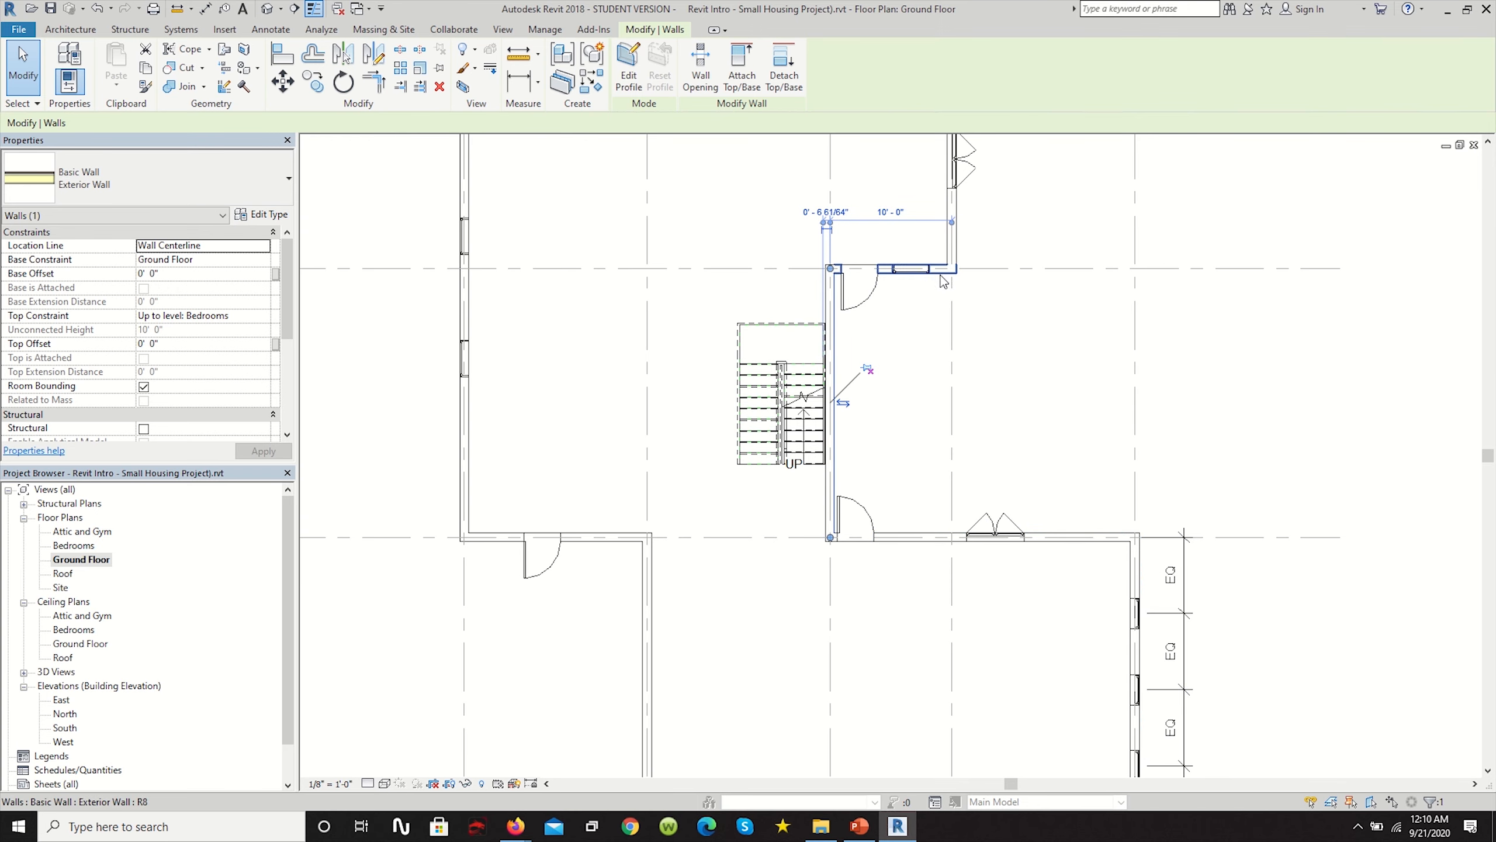
pyautogui.click(920, 267)
pyautogui.click(927, 234)
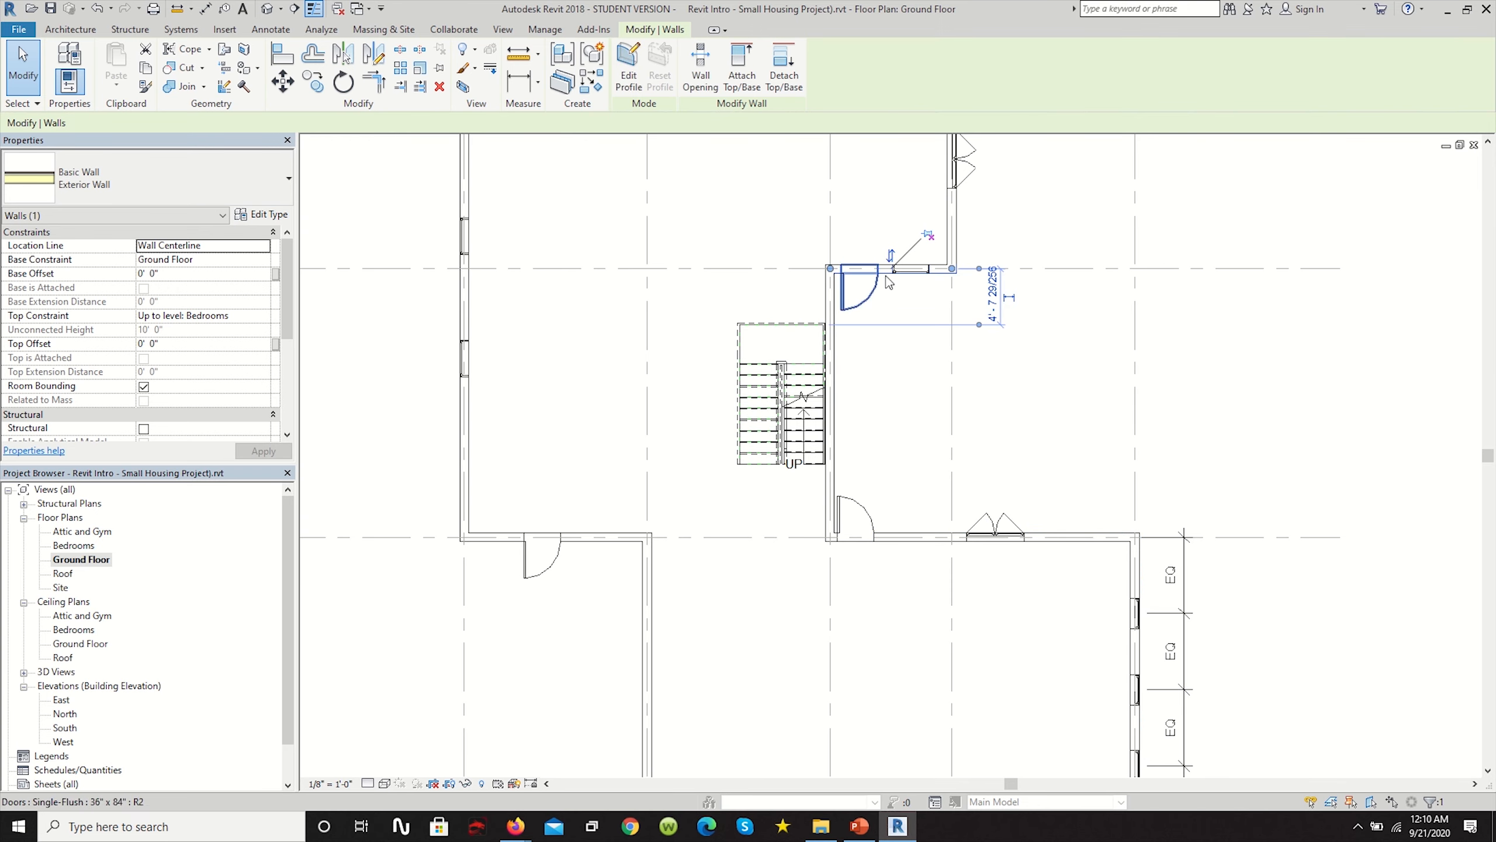
pyautogui.scroll(-3, 914, 420)
pyautogui.scroll(2, 1006, 343)
pyautogui.press('Escape')
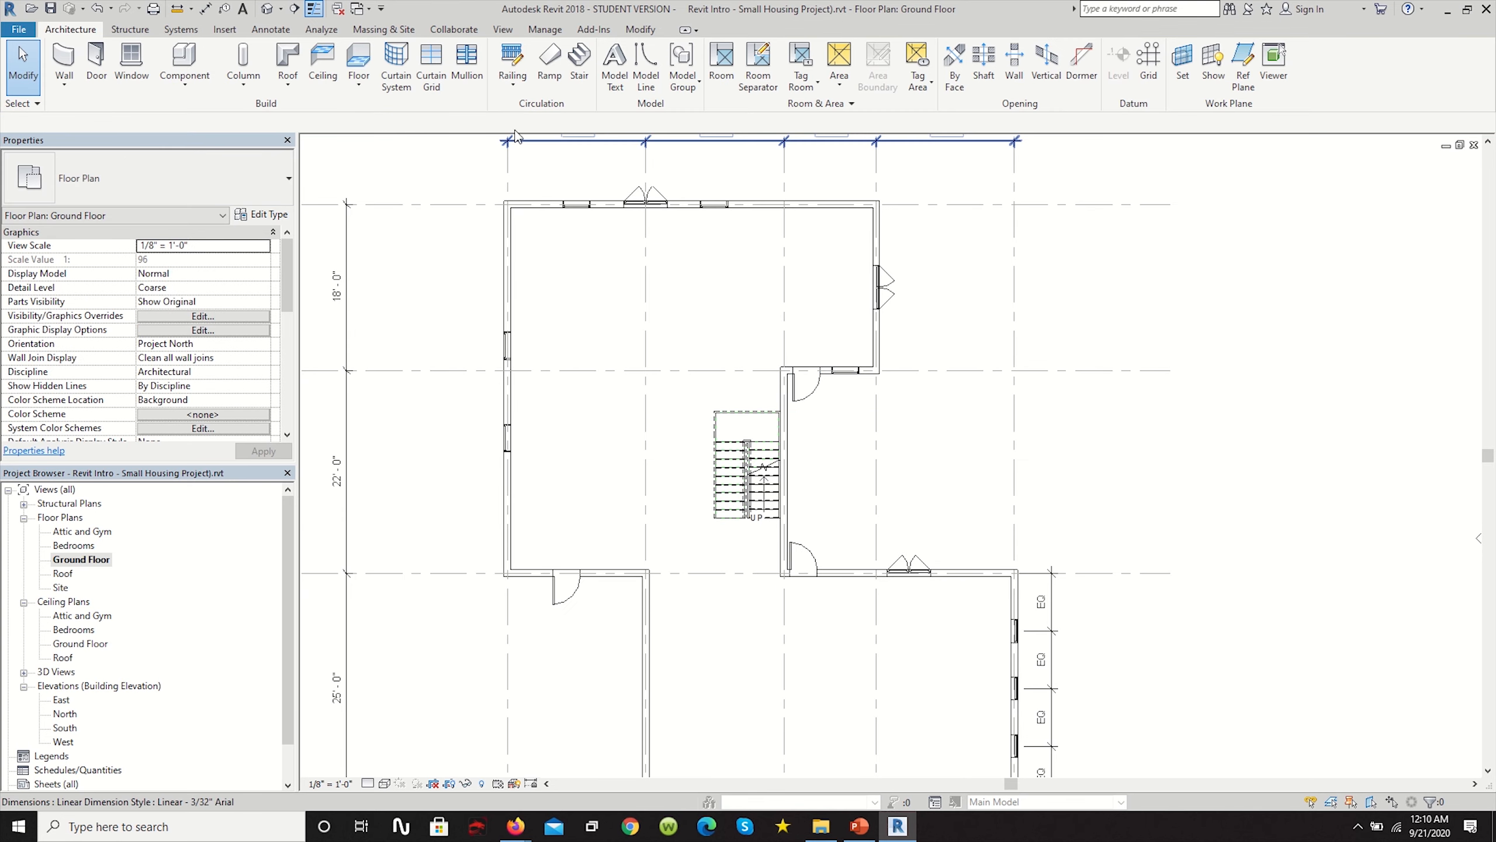
# Open the 3D view and examine the walnut finish texture on the ground floor exterior walls, up close and from afar.
pyautogui.click(284, 7)
pyautogui.scroll(-2, 939, 480)
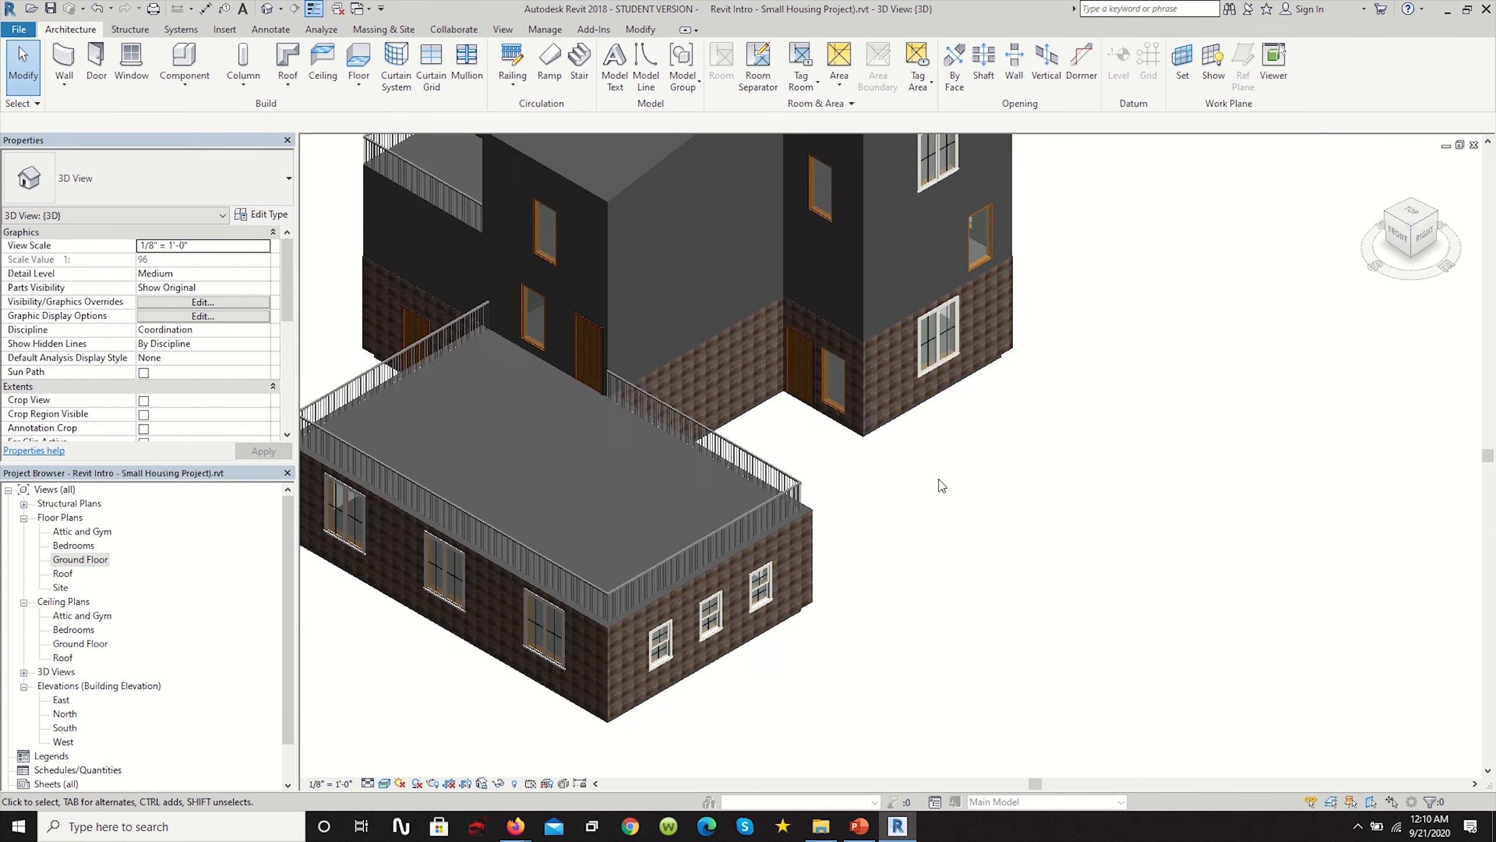
pyautogui.scroll(4, 931, 418)
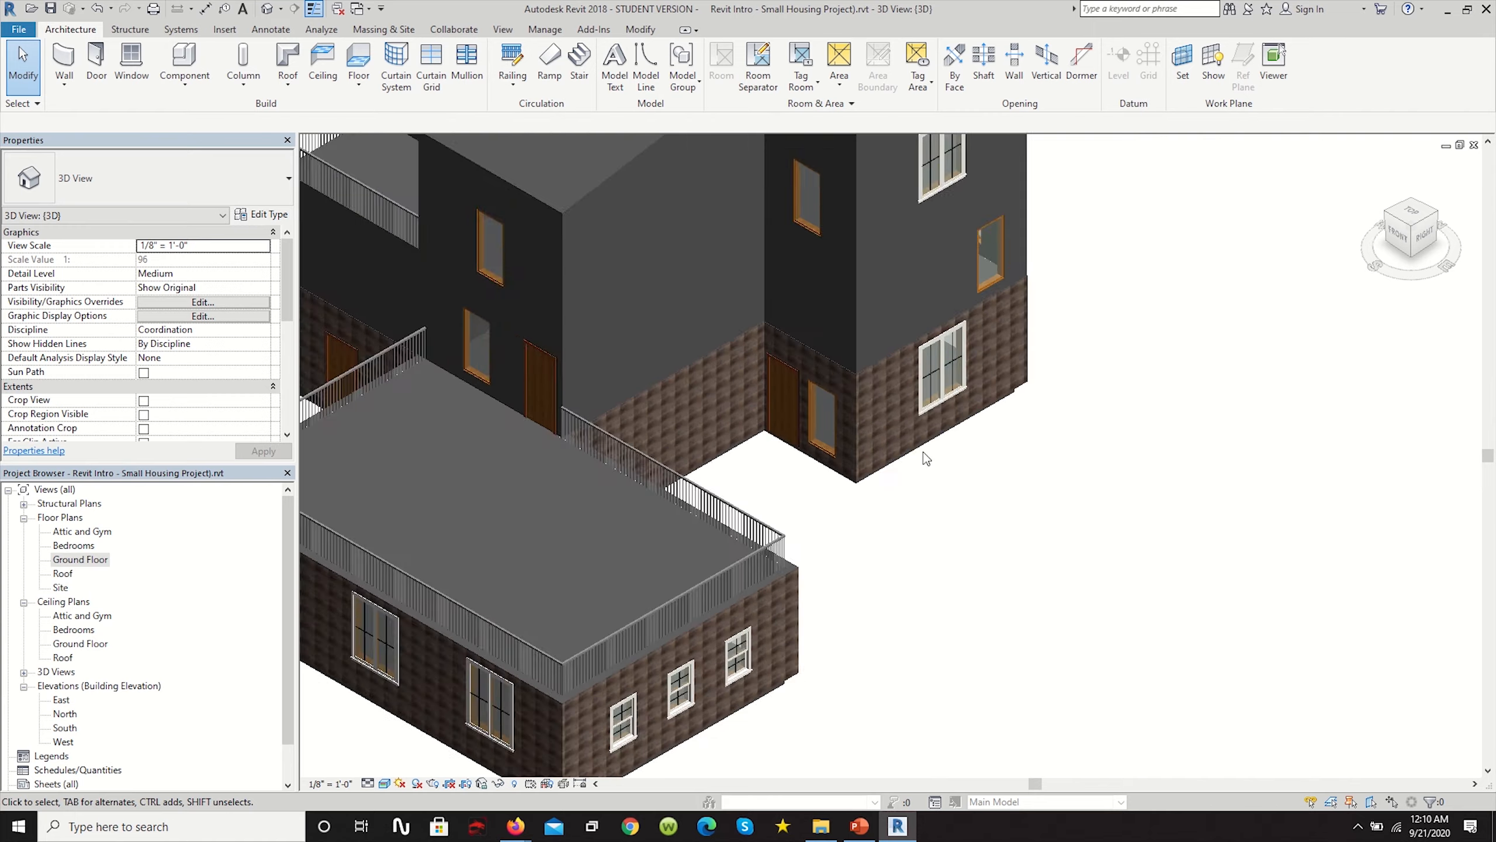
pyautogui.scroll(8, 873, 401)
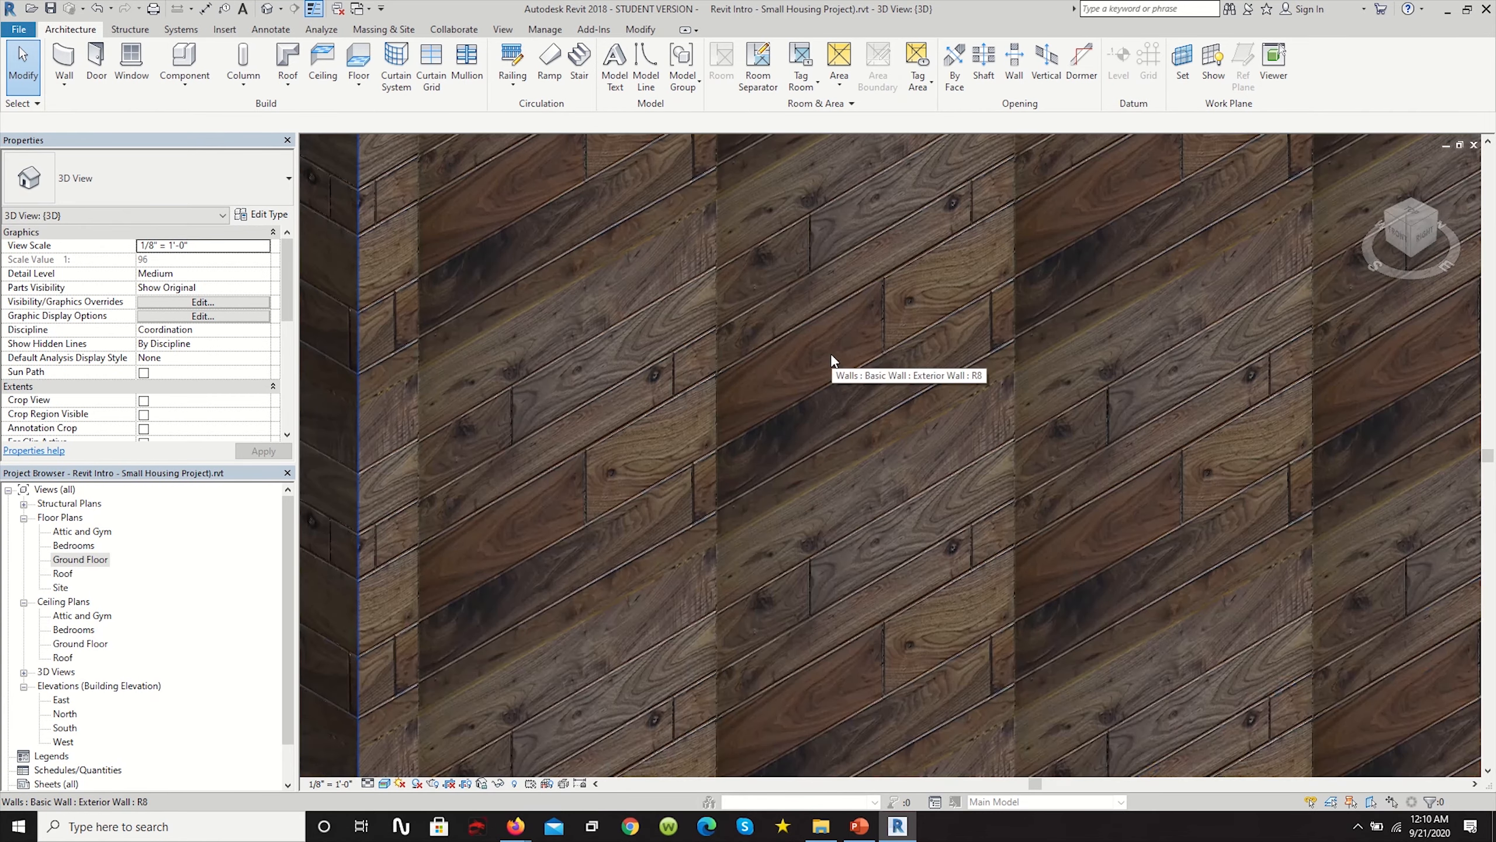
pyautogui.scroll(-5, 710, 249)
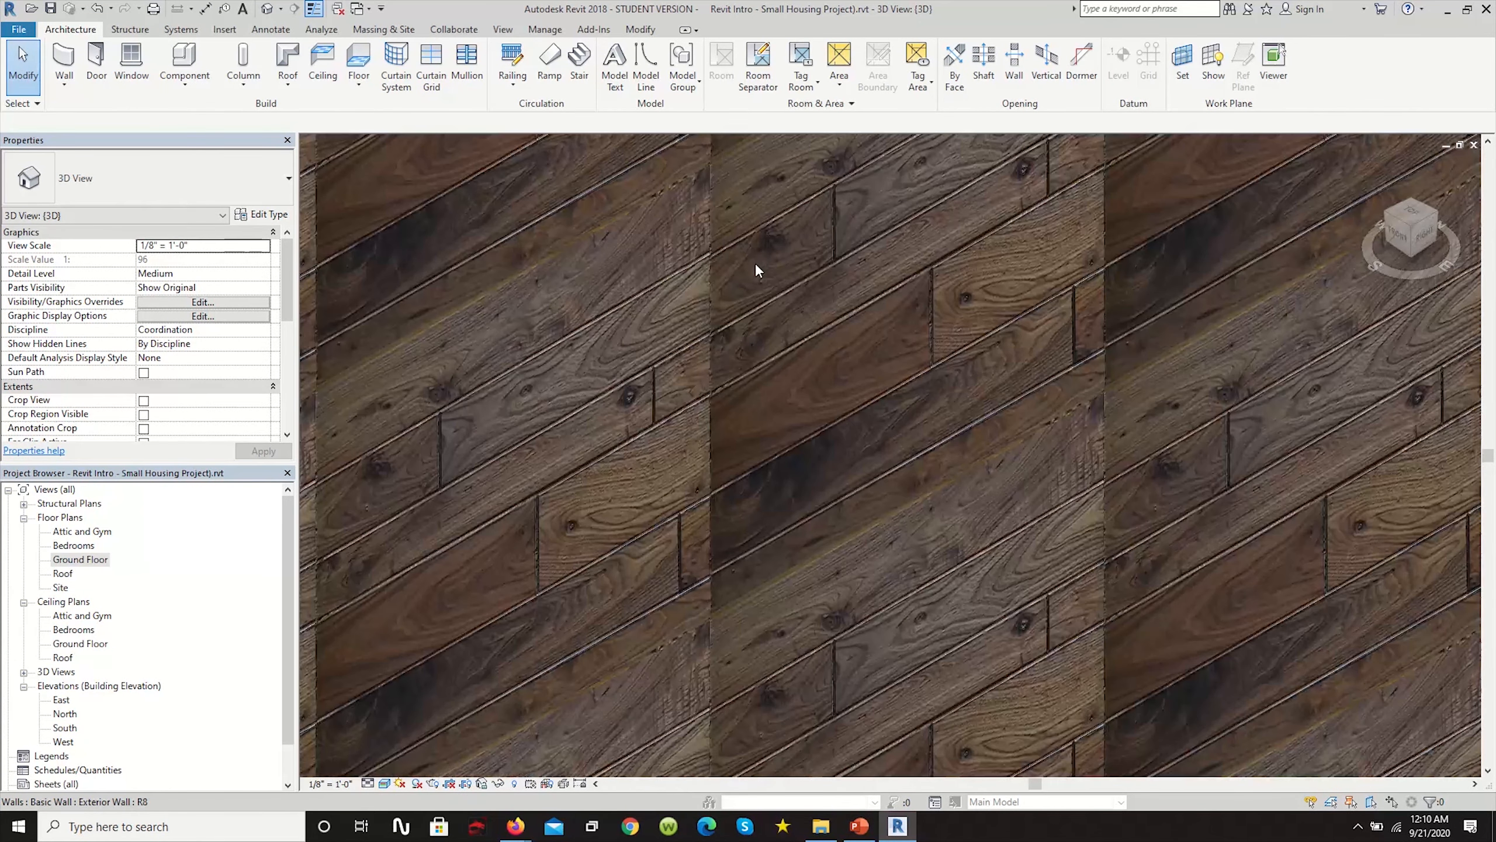
pyautogui.scroll(-6, 783, 265)
pyautogui.scroll(4, 989, 331)
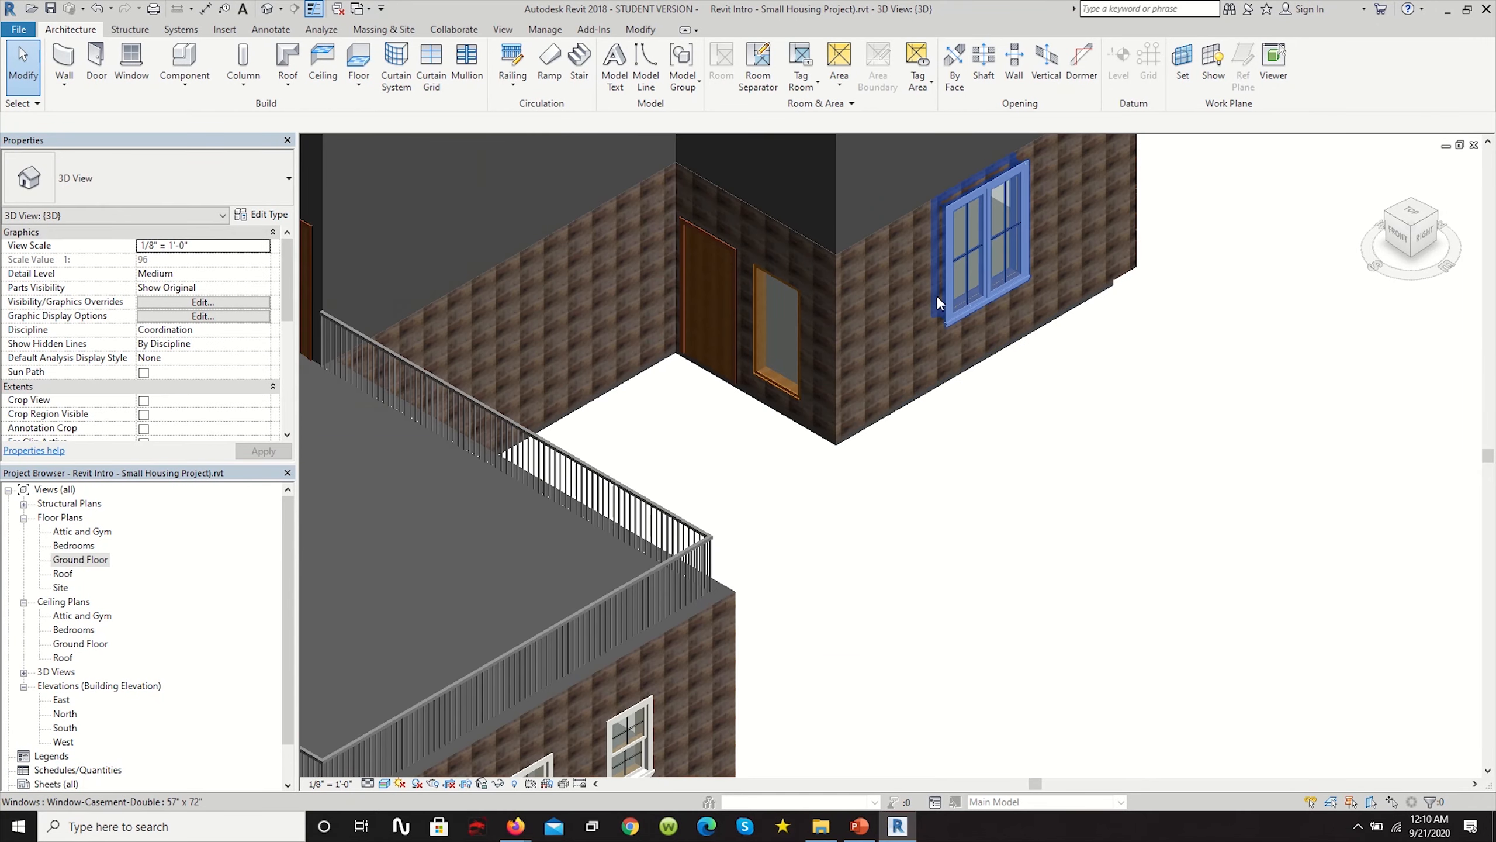
pyautogui.scroll(-6, 908, 330)
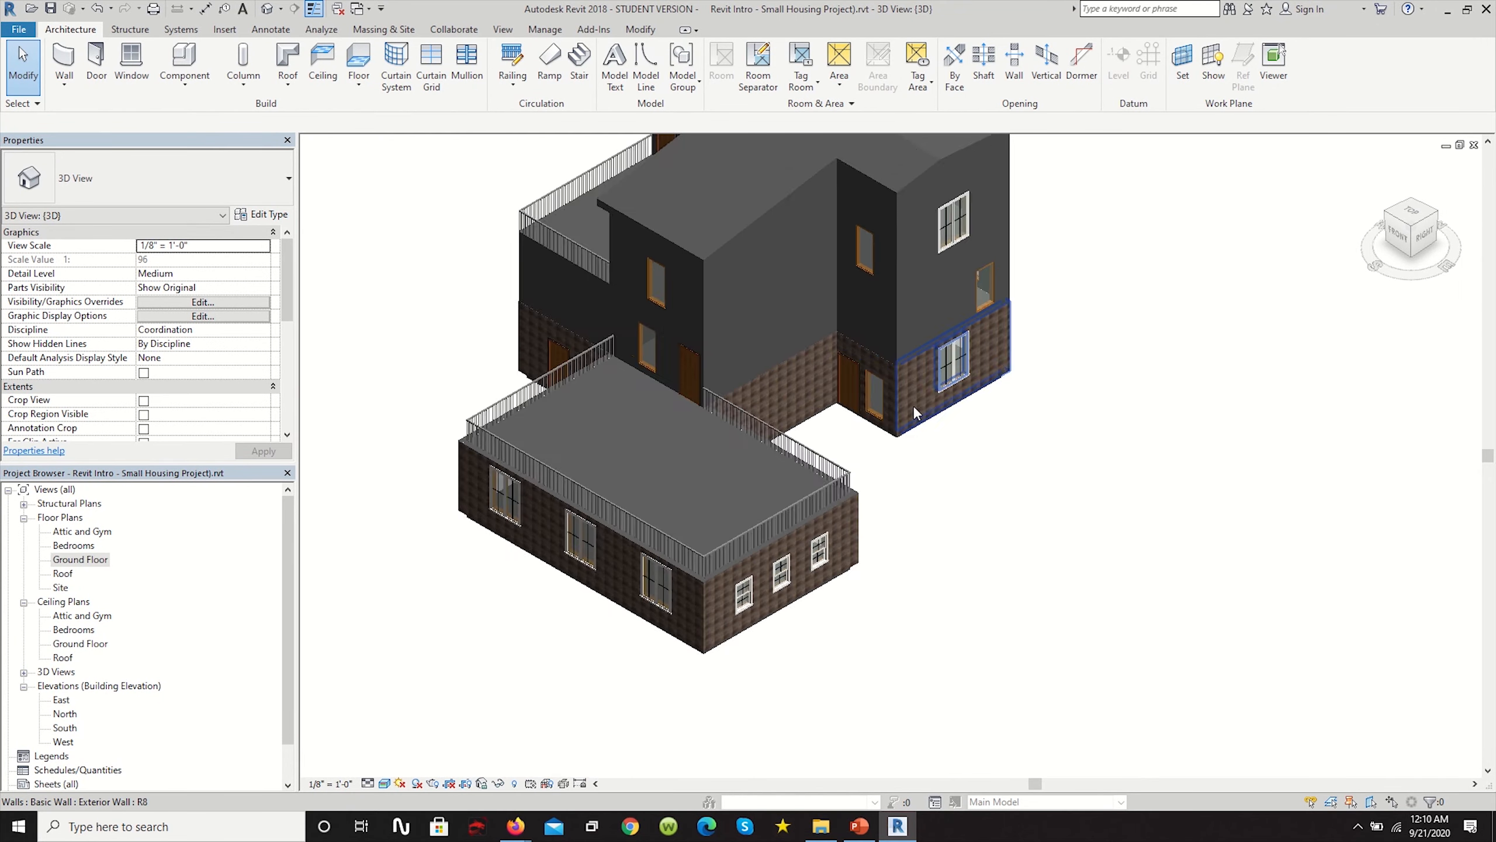
pyautogui.scroll(5, 893, 403)
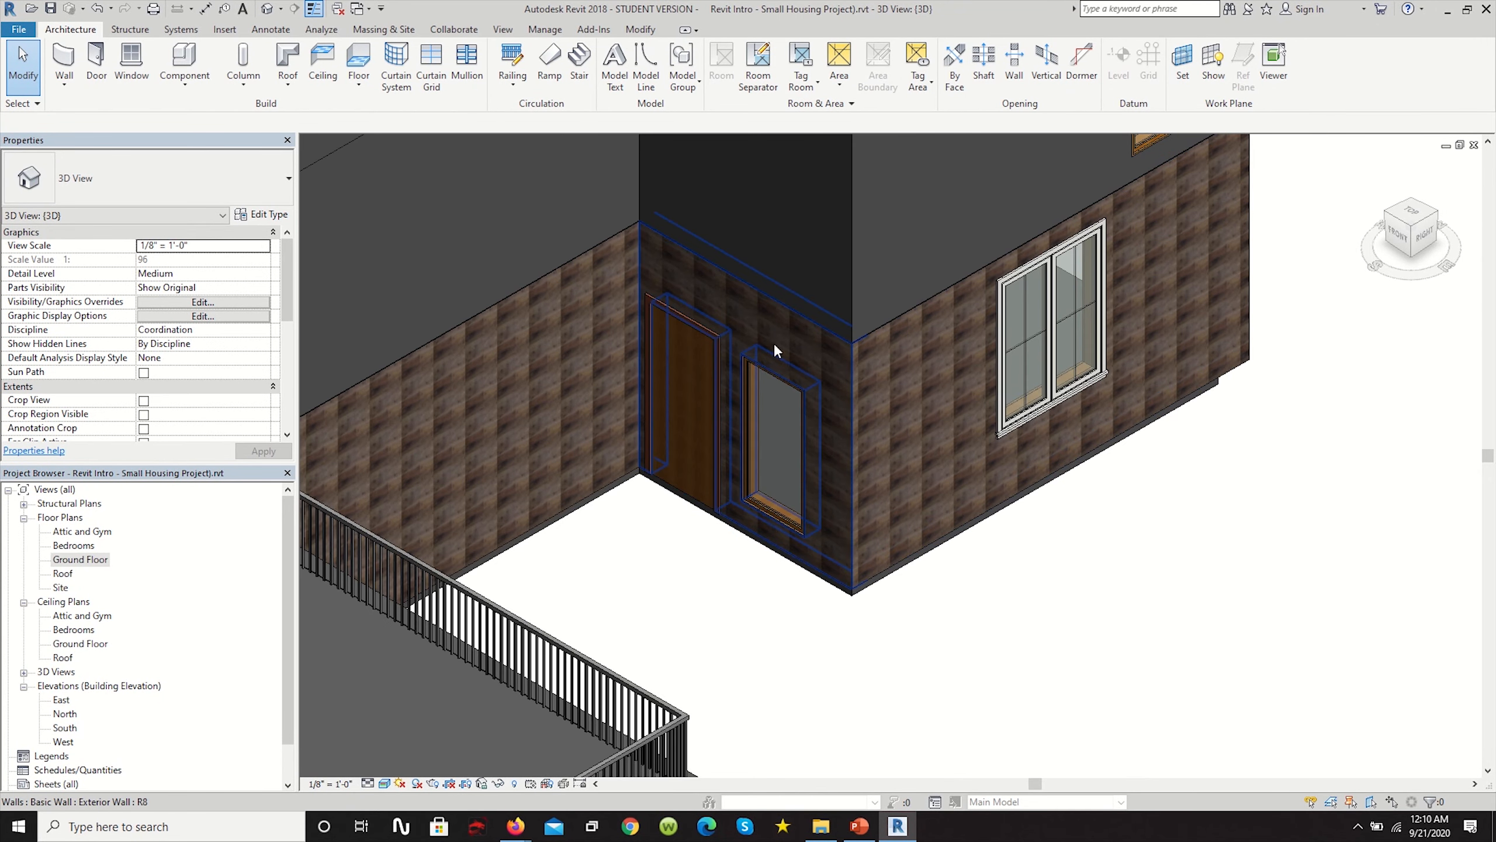
# Open the wood image of the Walnut Exterior material on the ground floor exterior wall for editing and enlarge its texture scale.
pyautogui.click(952, 364)
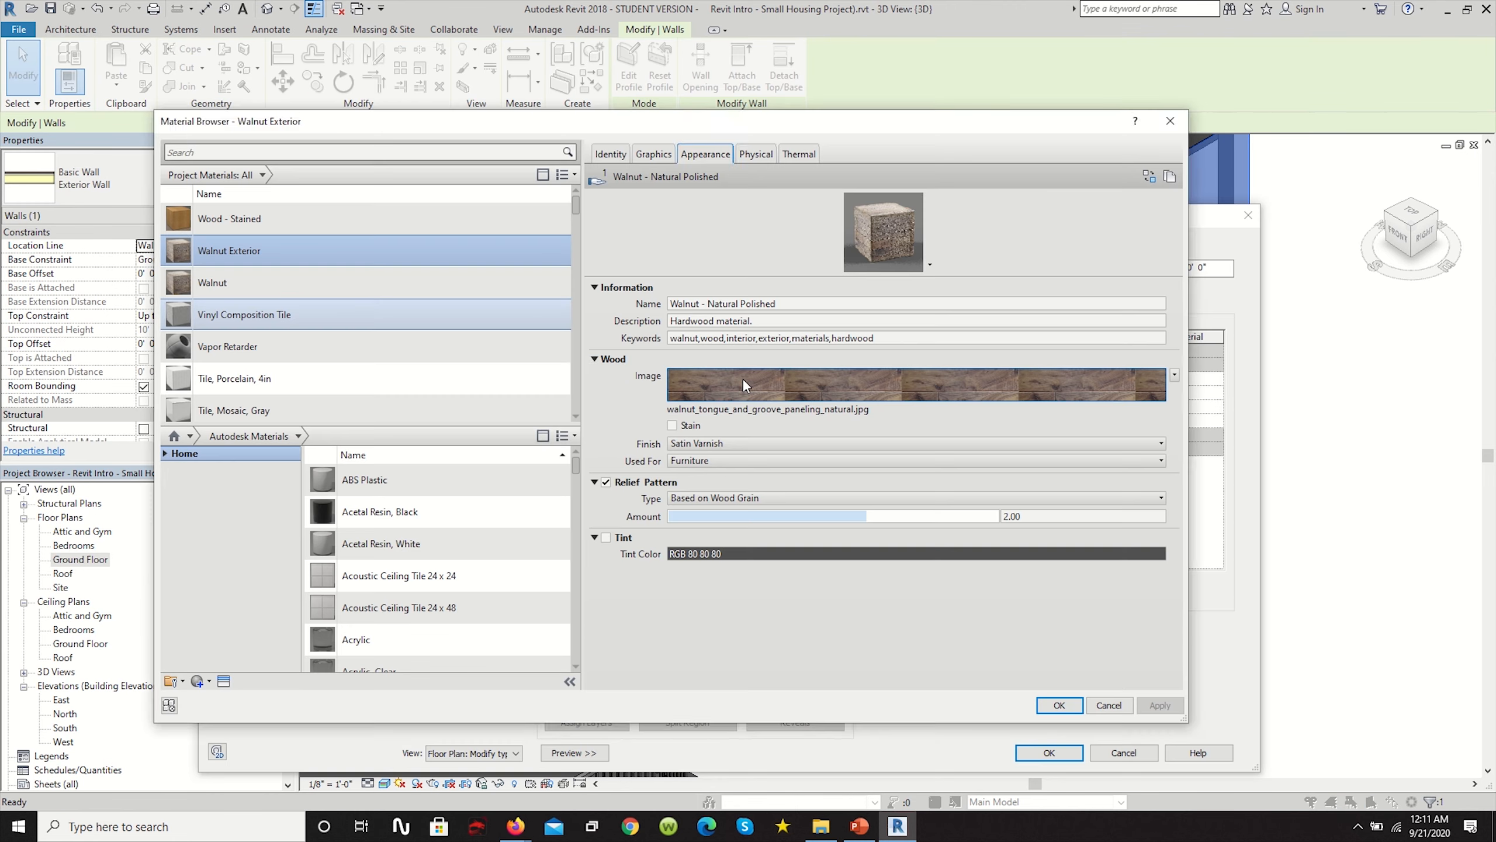
pyautogui.click(743, 381)
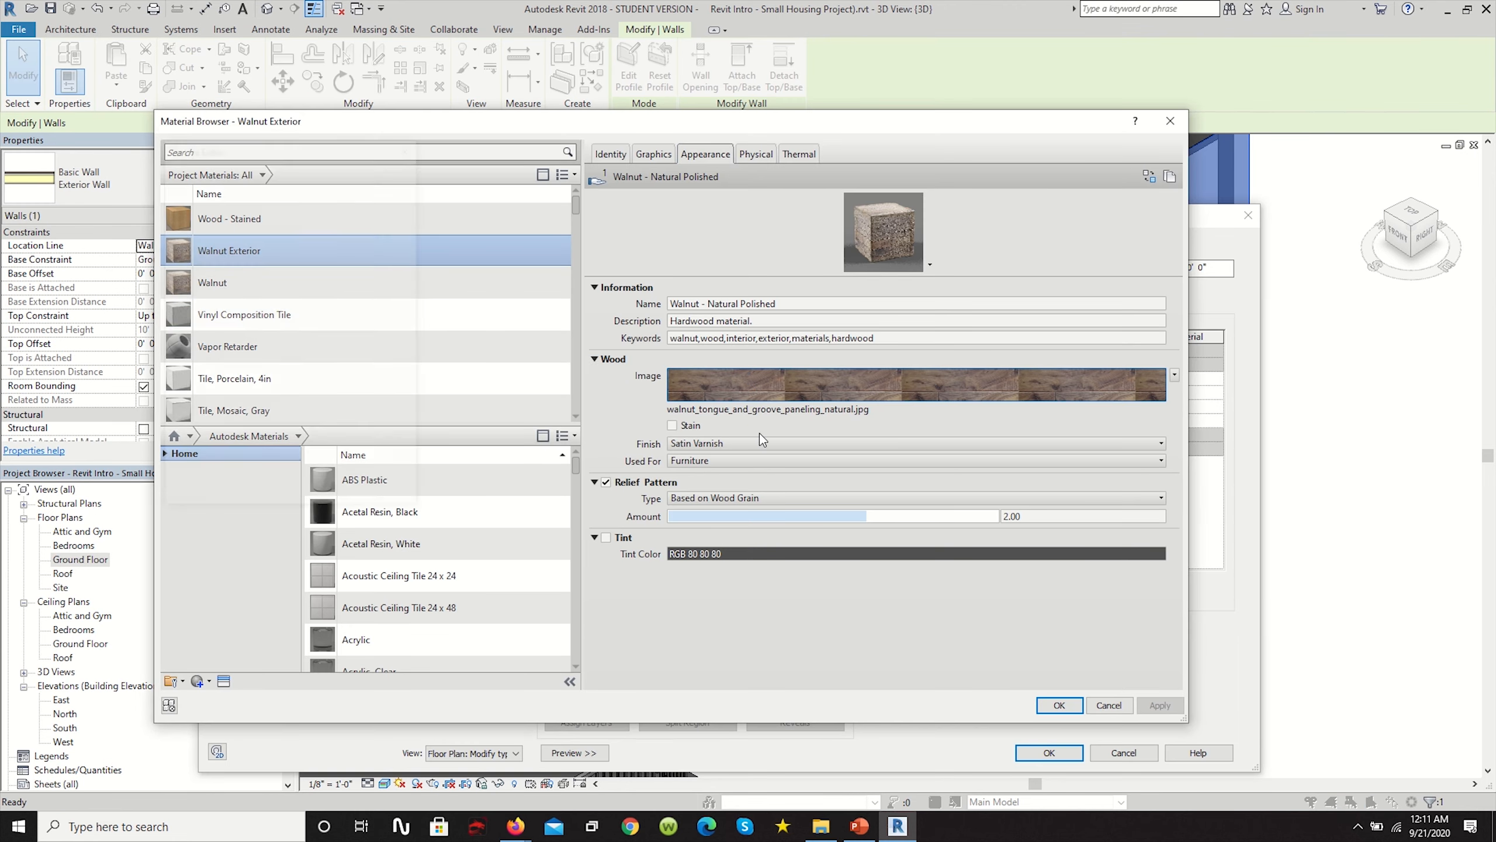
pyautogui.scroll(-3, 214, 423)
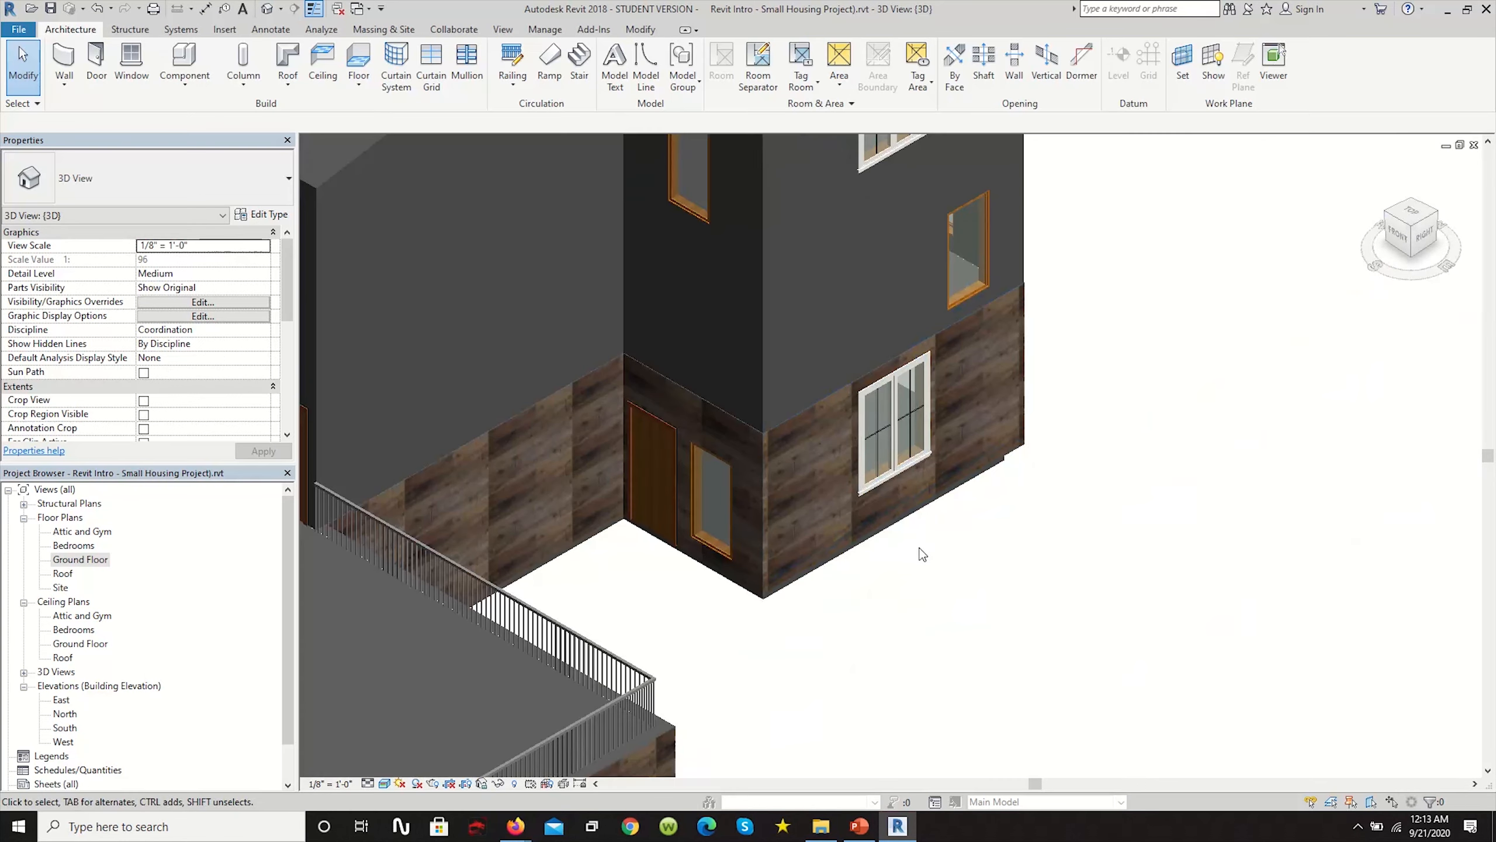
# Check the Walnut Exterior material's texture settings and replace its wood image with a different wood plank texture.
pyautogui.scroll(-5, 774, 697)
pyautogui.scroll(6, 774, 697)
pyautogui.scroll(6, 767, 674)
pyautogui.scroll(-5, 809, 551)
pyautogui.scroll(-2, 1004, 558)
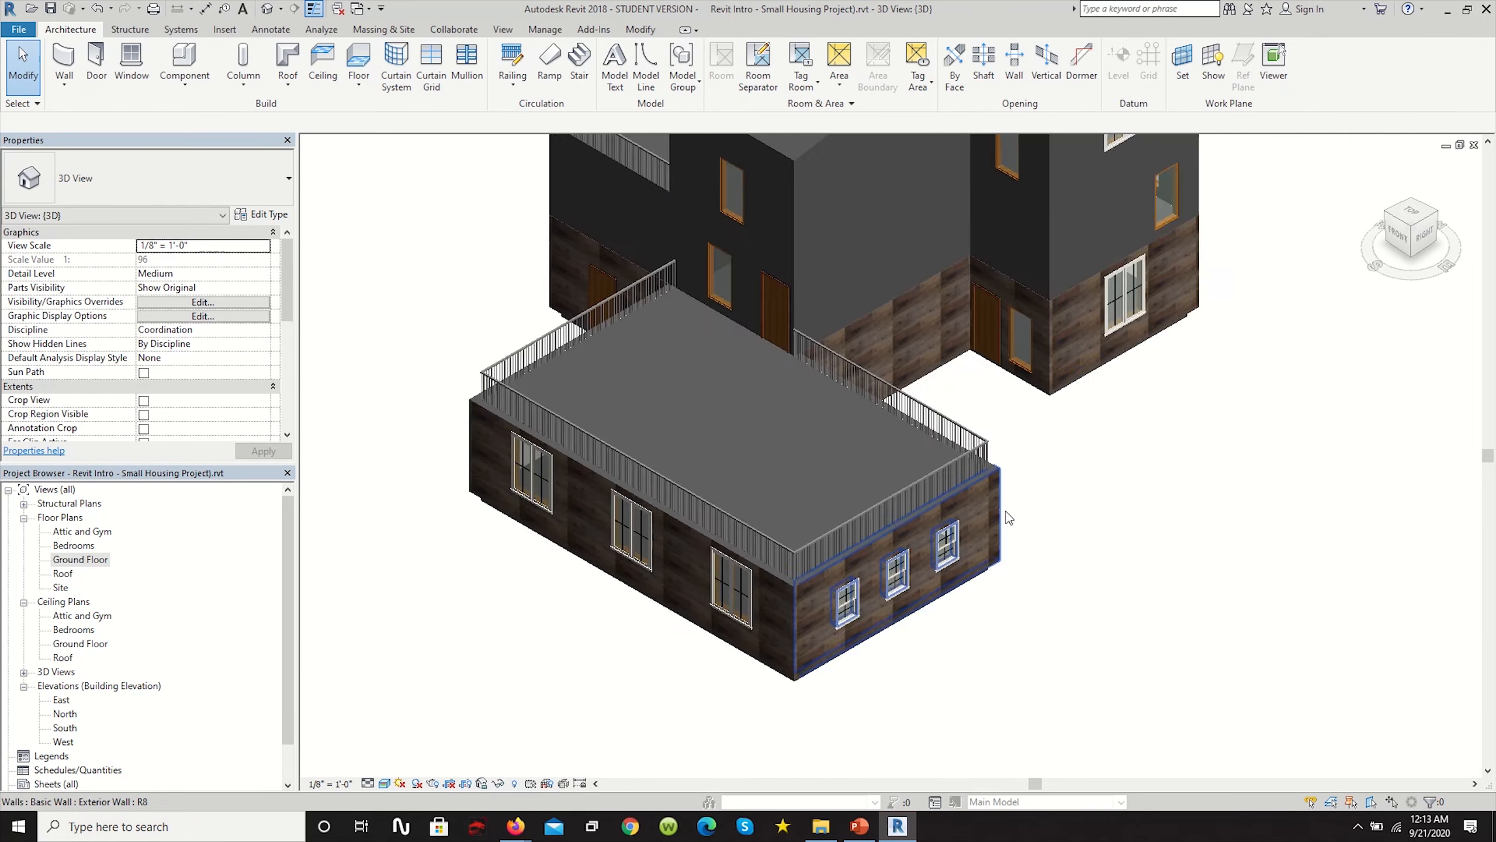
pyautogui.scroll(5, 1004, 558)
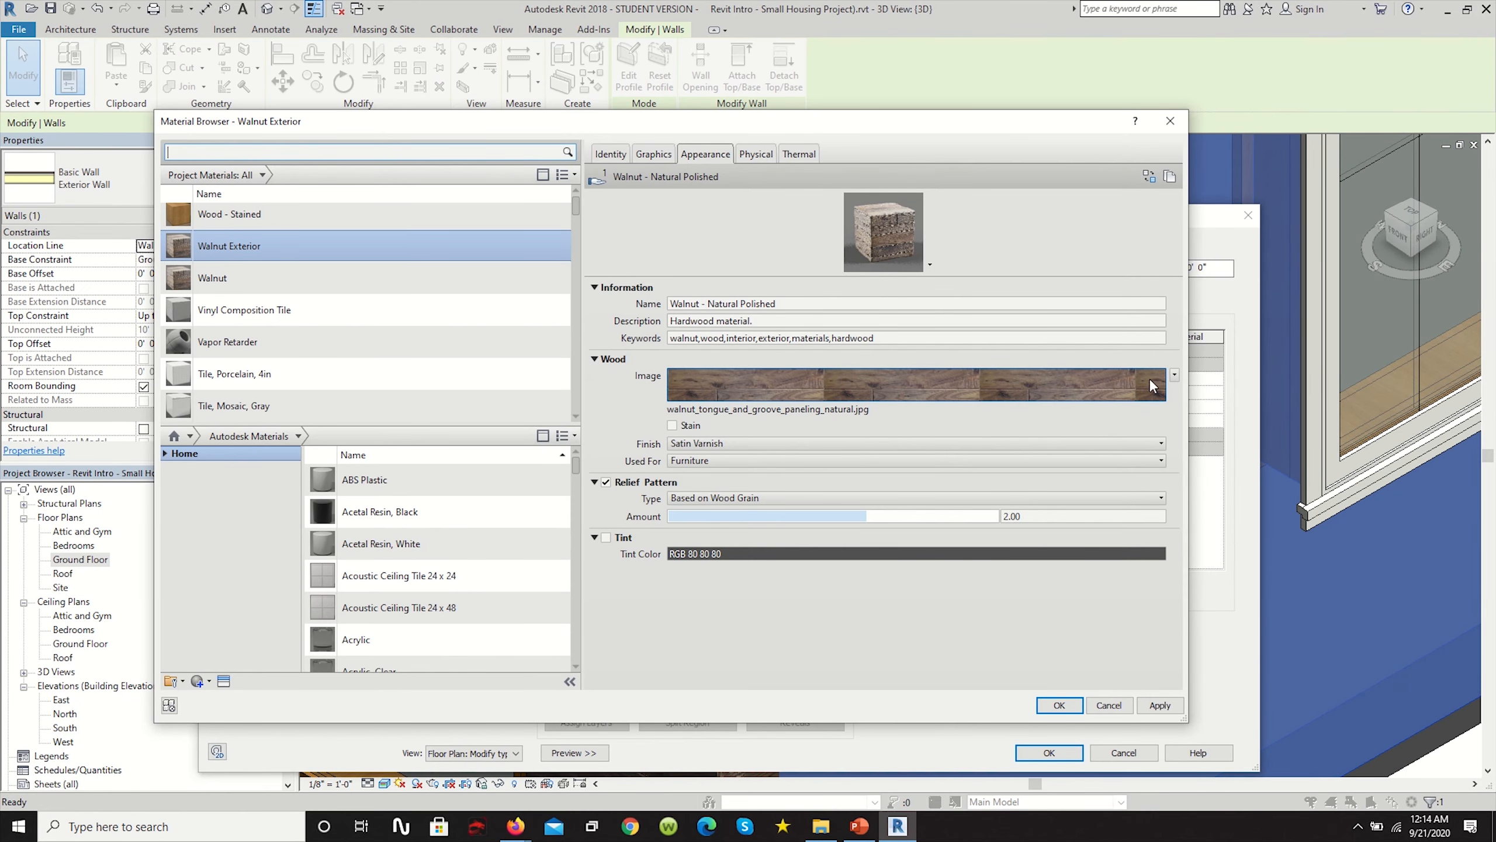
pyautogui.moveTo(1006, 139); pyautogui.dragTo(1073, 157)
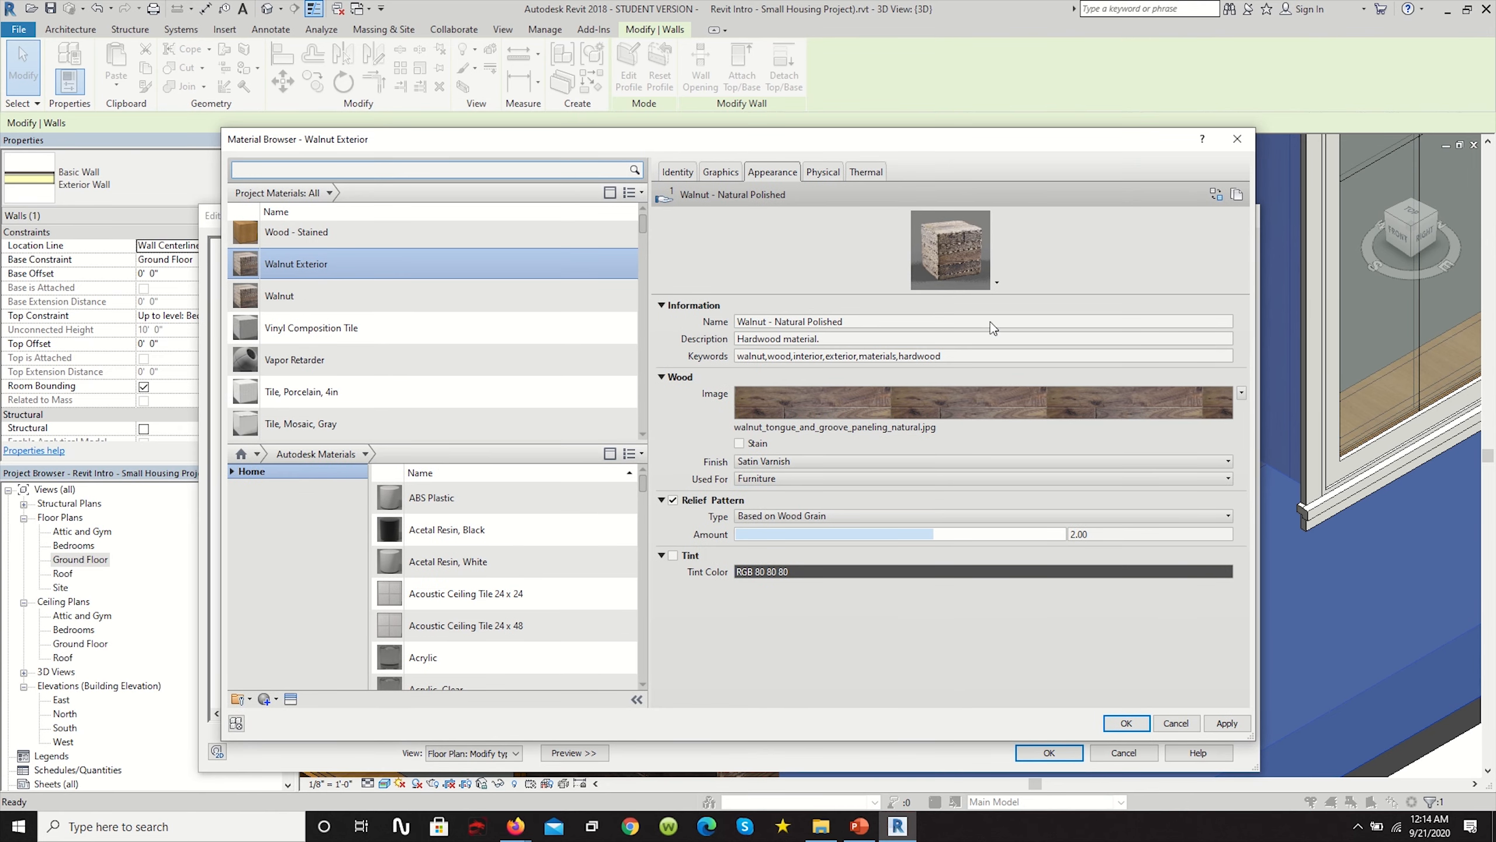
pyautogui.click(927, 403)
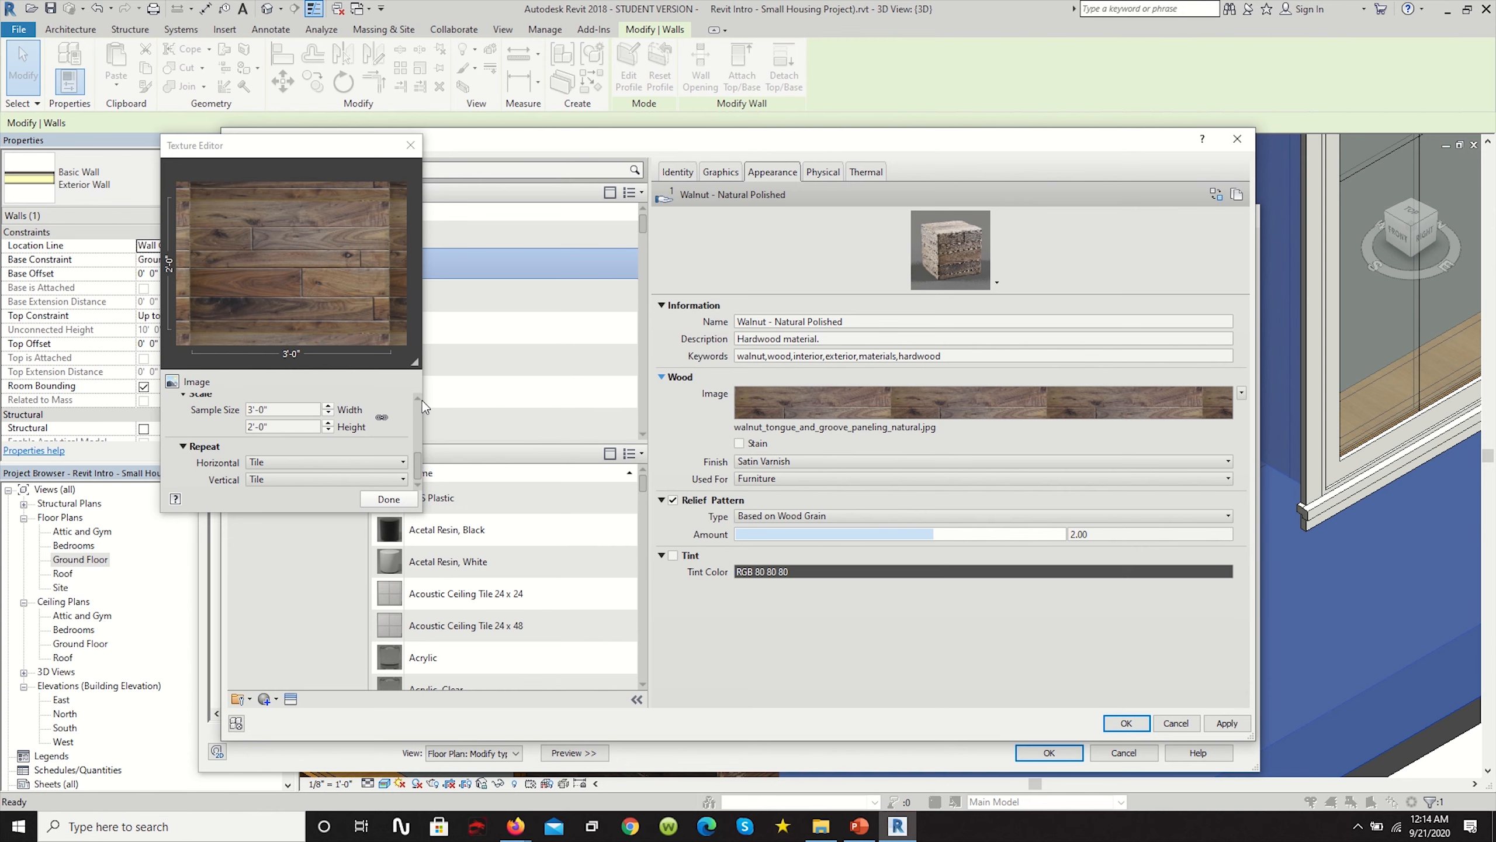
pyautogui.click(411, 145)
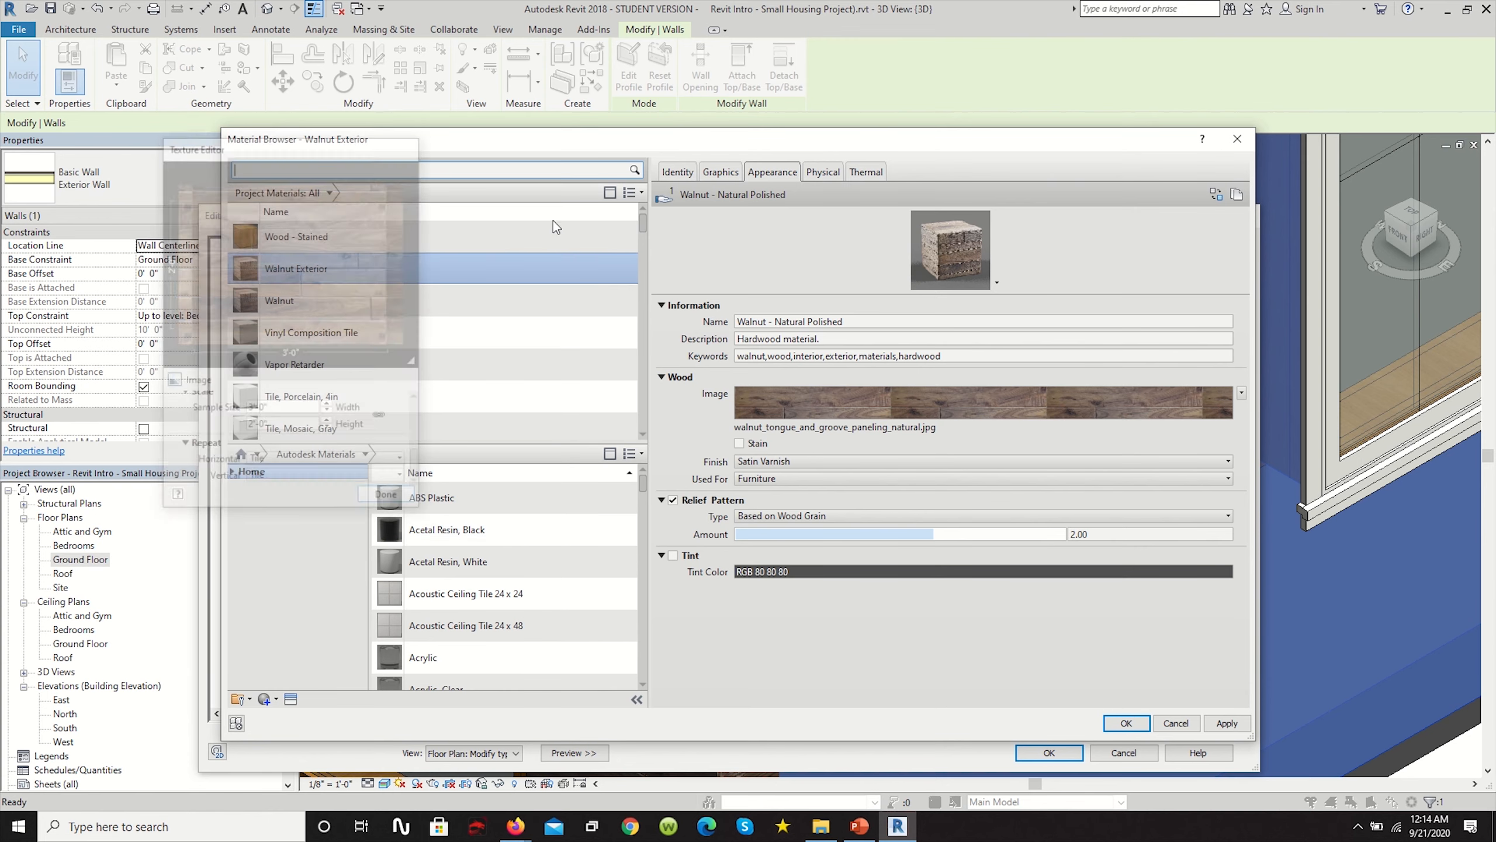
pyautogui.click(847, 428)
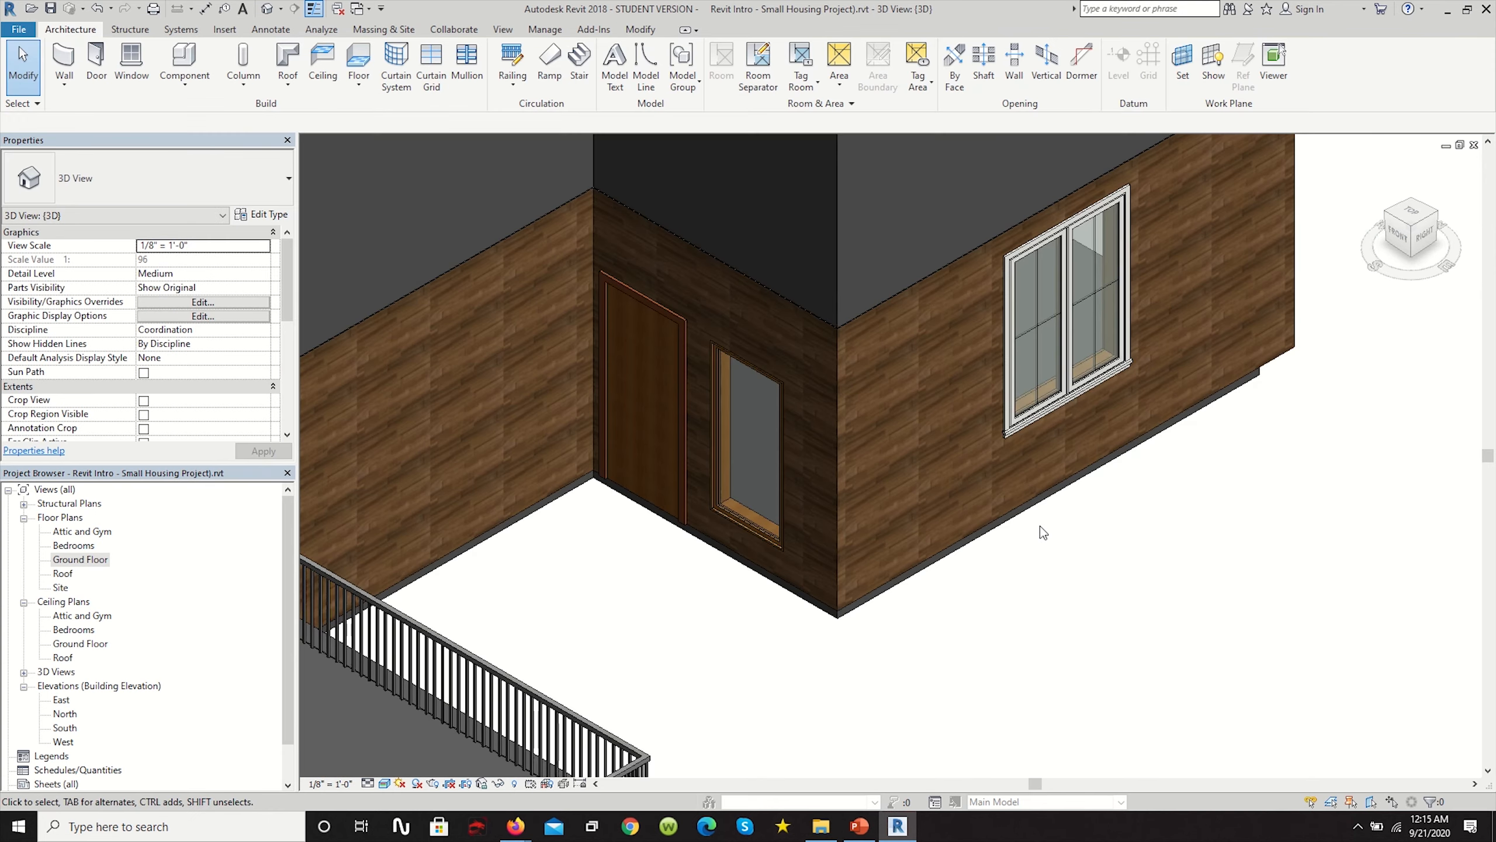
# Examine the new wood texture on the ground floor exterior walls and compare it with the unfinished upper floor walls.
pyautogui.scroll(-6, 1041, 526)
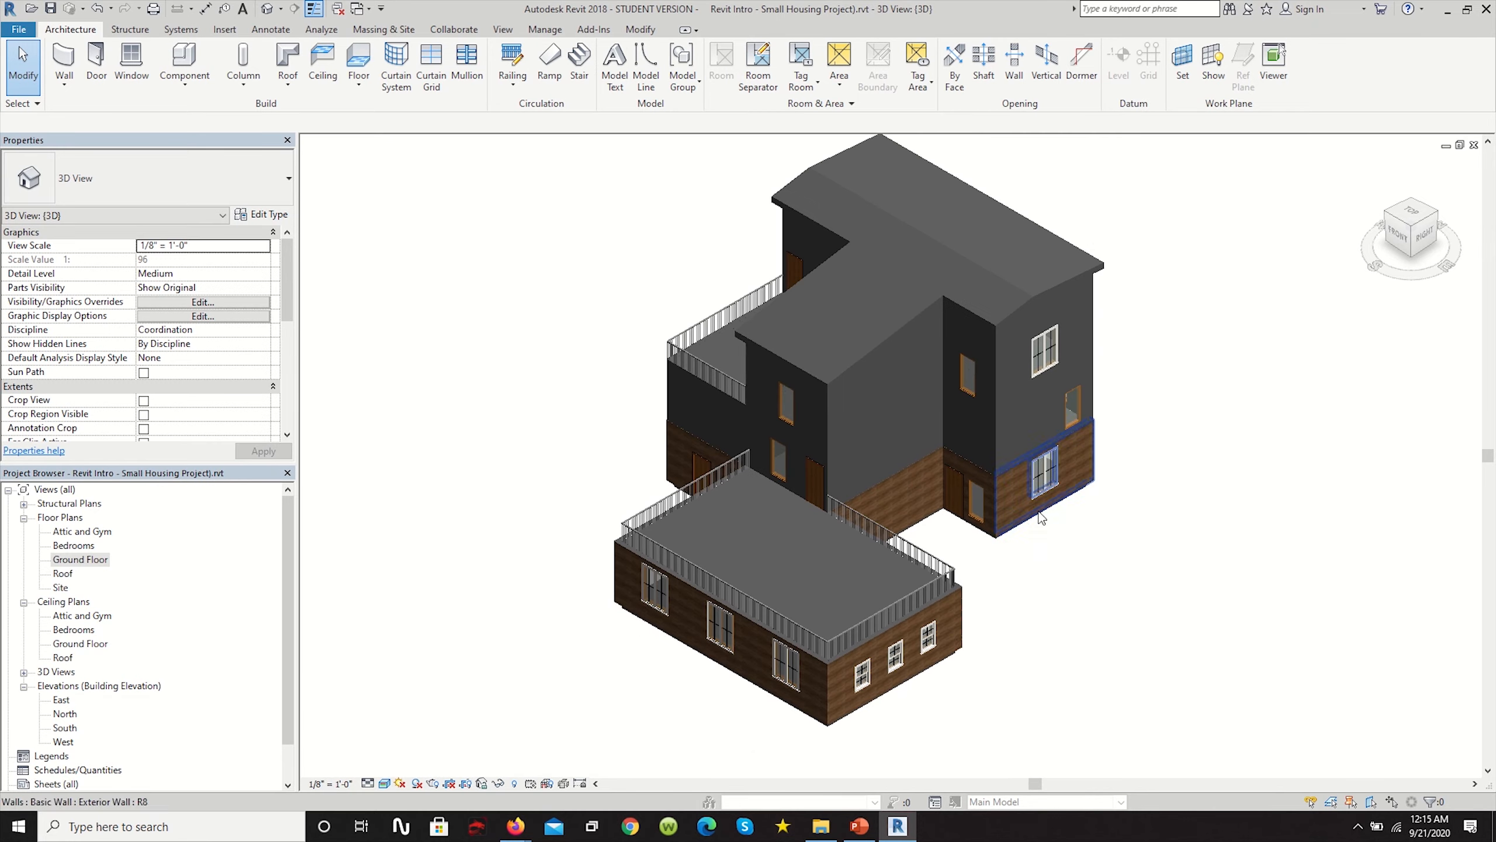
pyautogui.scroll(5, 929, 676)
pyautogui.scroll(6, 929, 676)
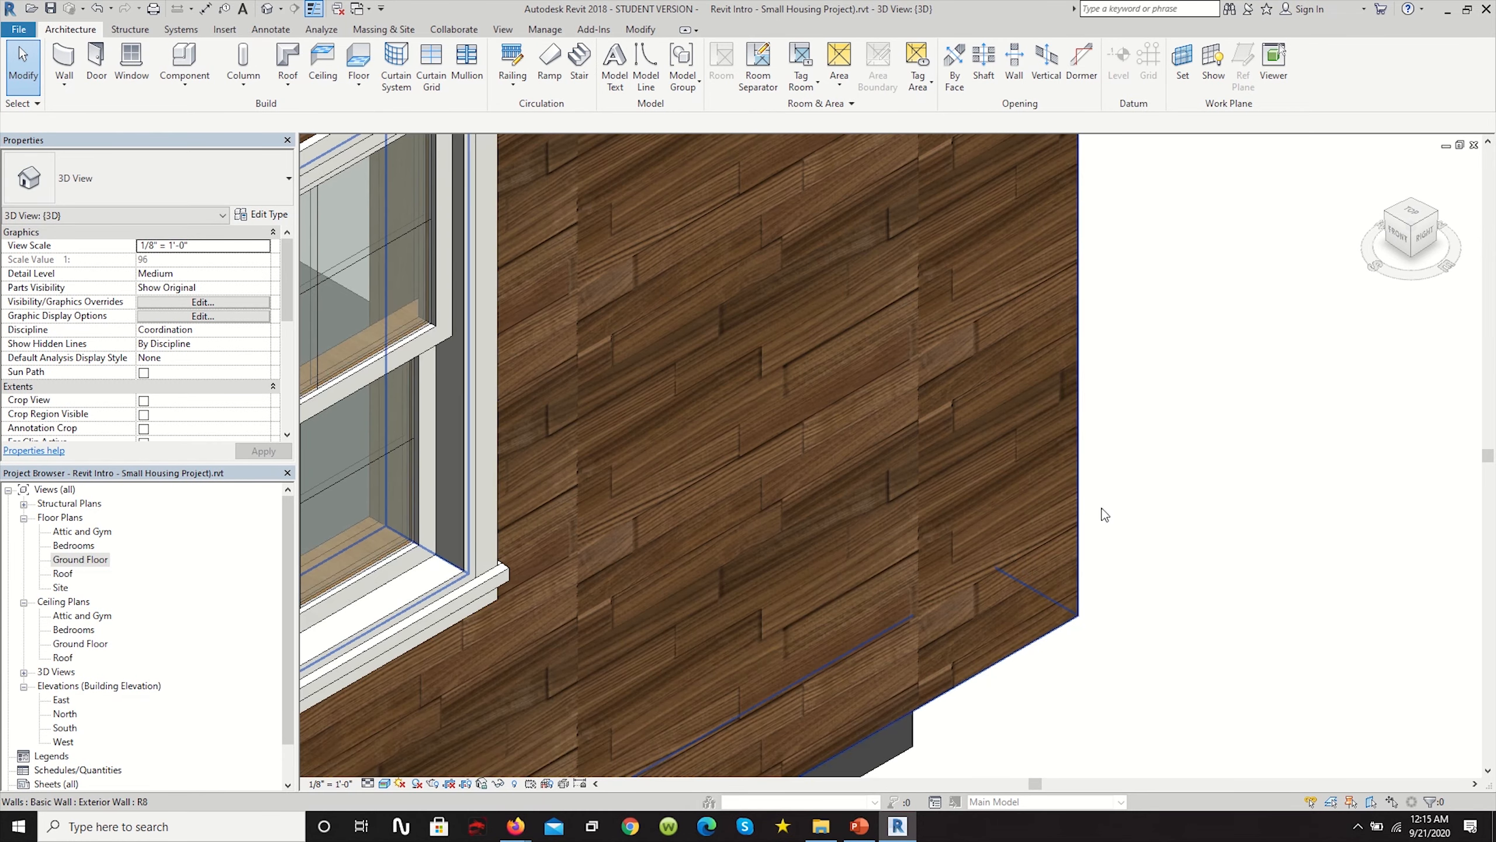
pyautogui.scroll(-8, 1153, 494)
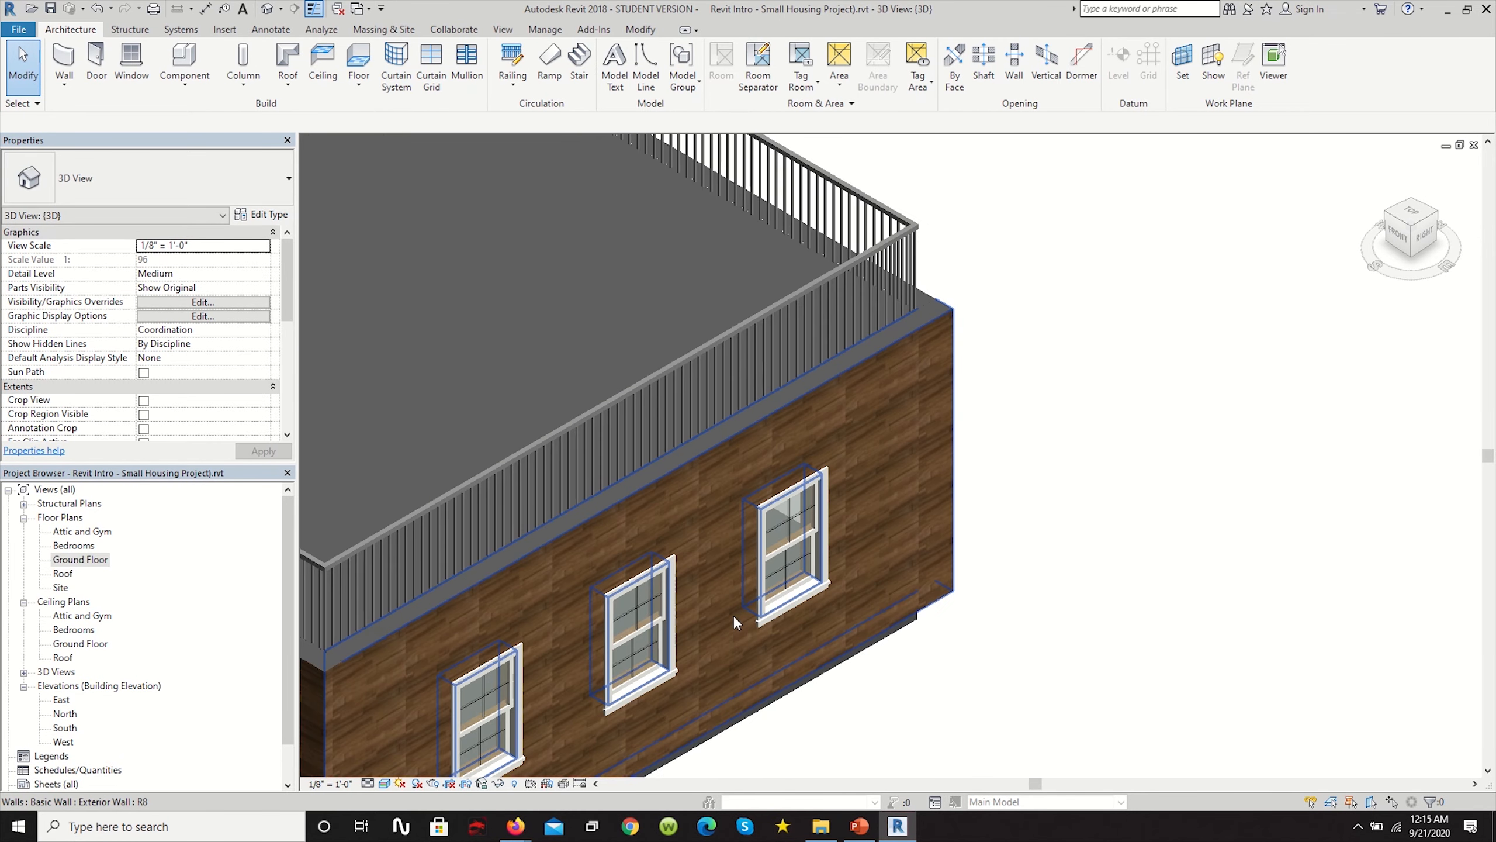
pyautogui.scroll(8, 908, 356)
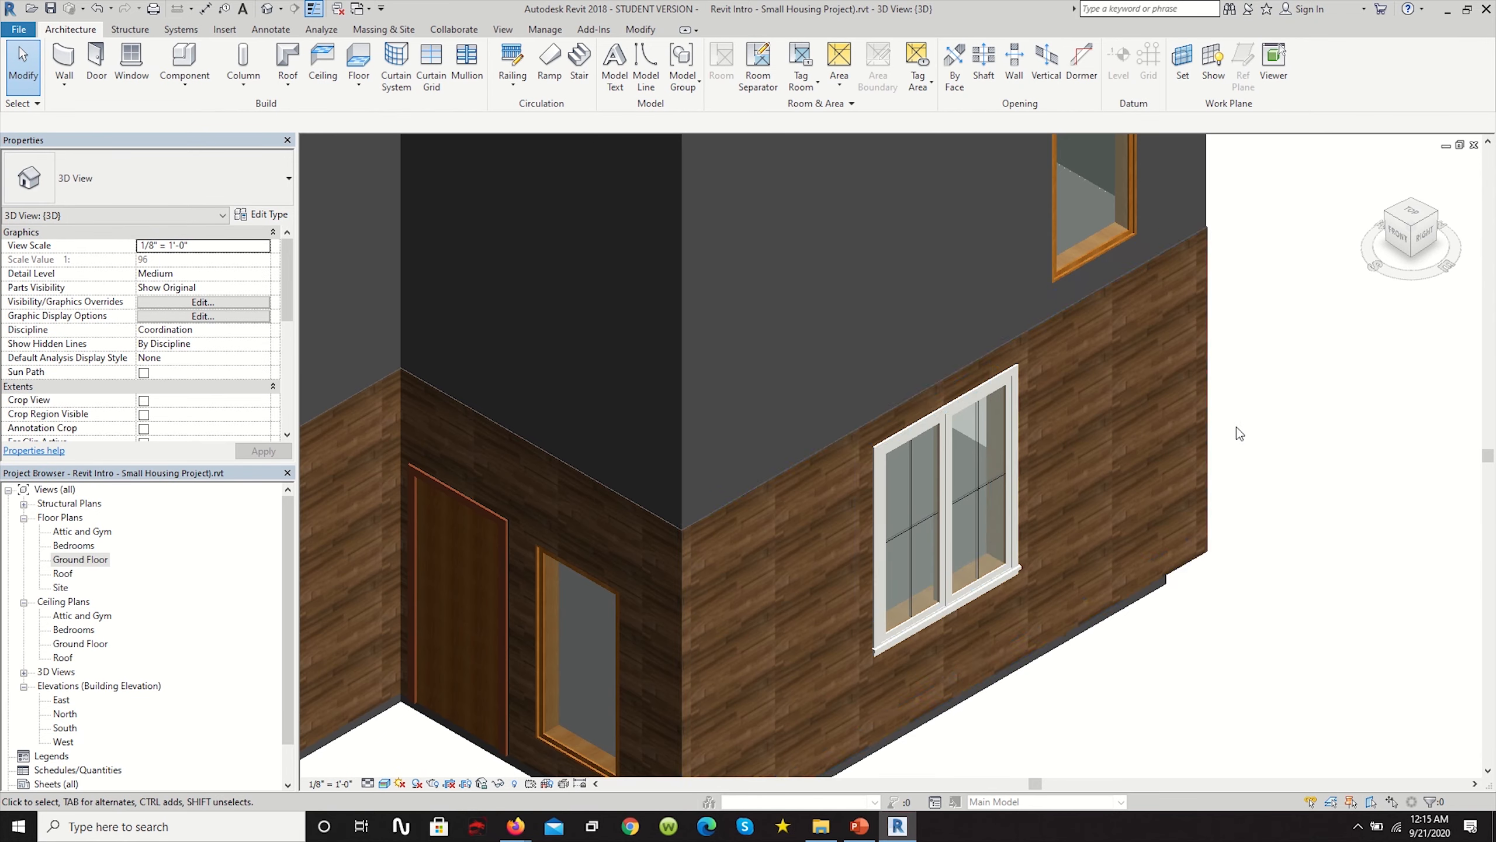
pyautogui.scroll(2, 1149, 466)
pyautogui.scroll(-6, 1135, 460)
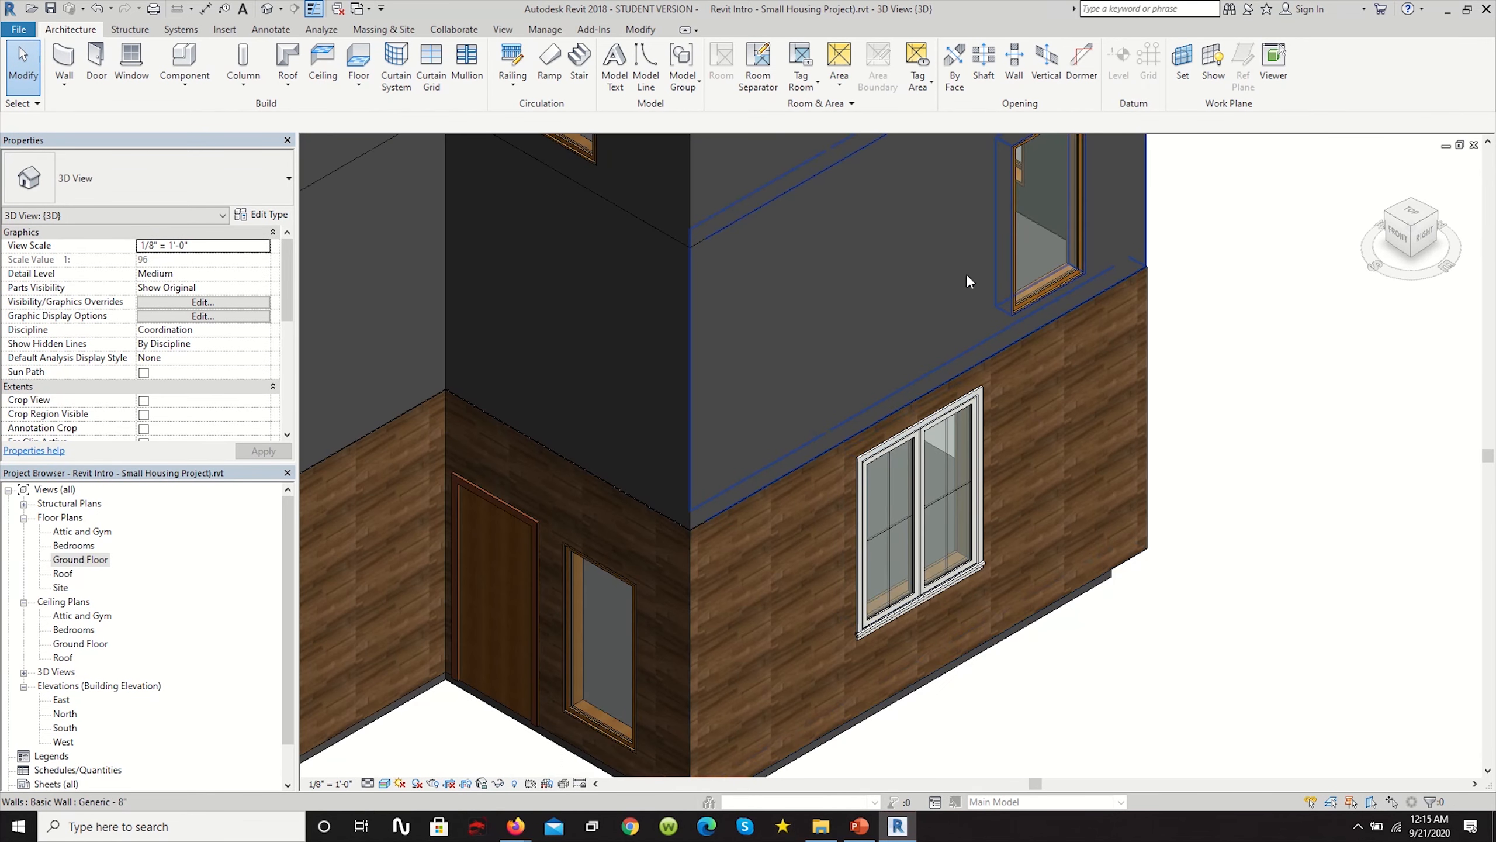
pyautogui.scroll(-8, 1133, 421)
pyautogui.scroll(4, 1248, 495)
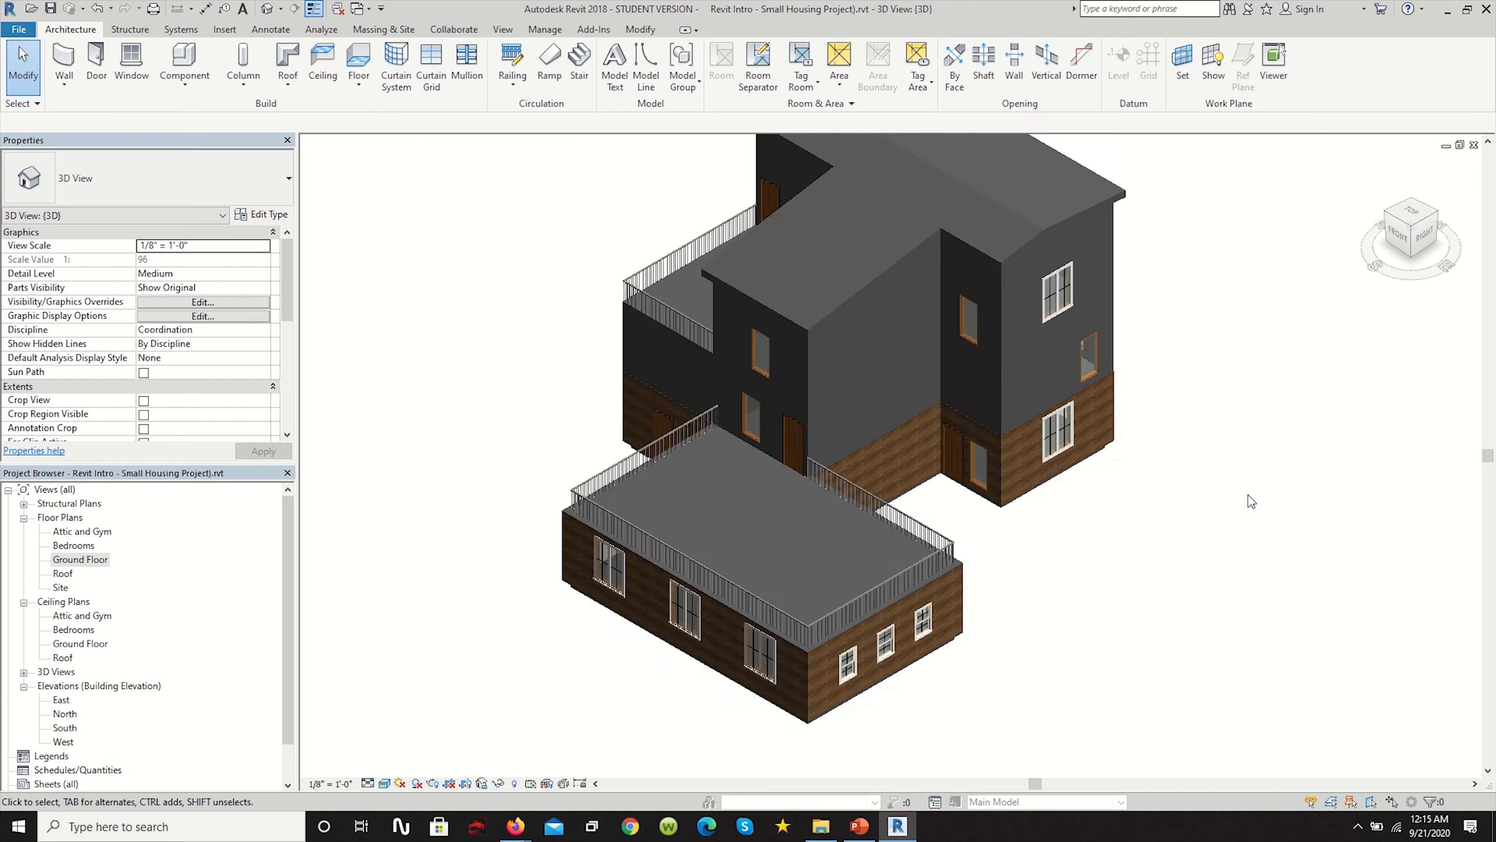
pyautogui.scroll(-2, 1193, 503)
pyautogui.scroll(3, 1050, 528)
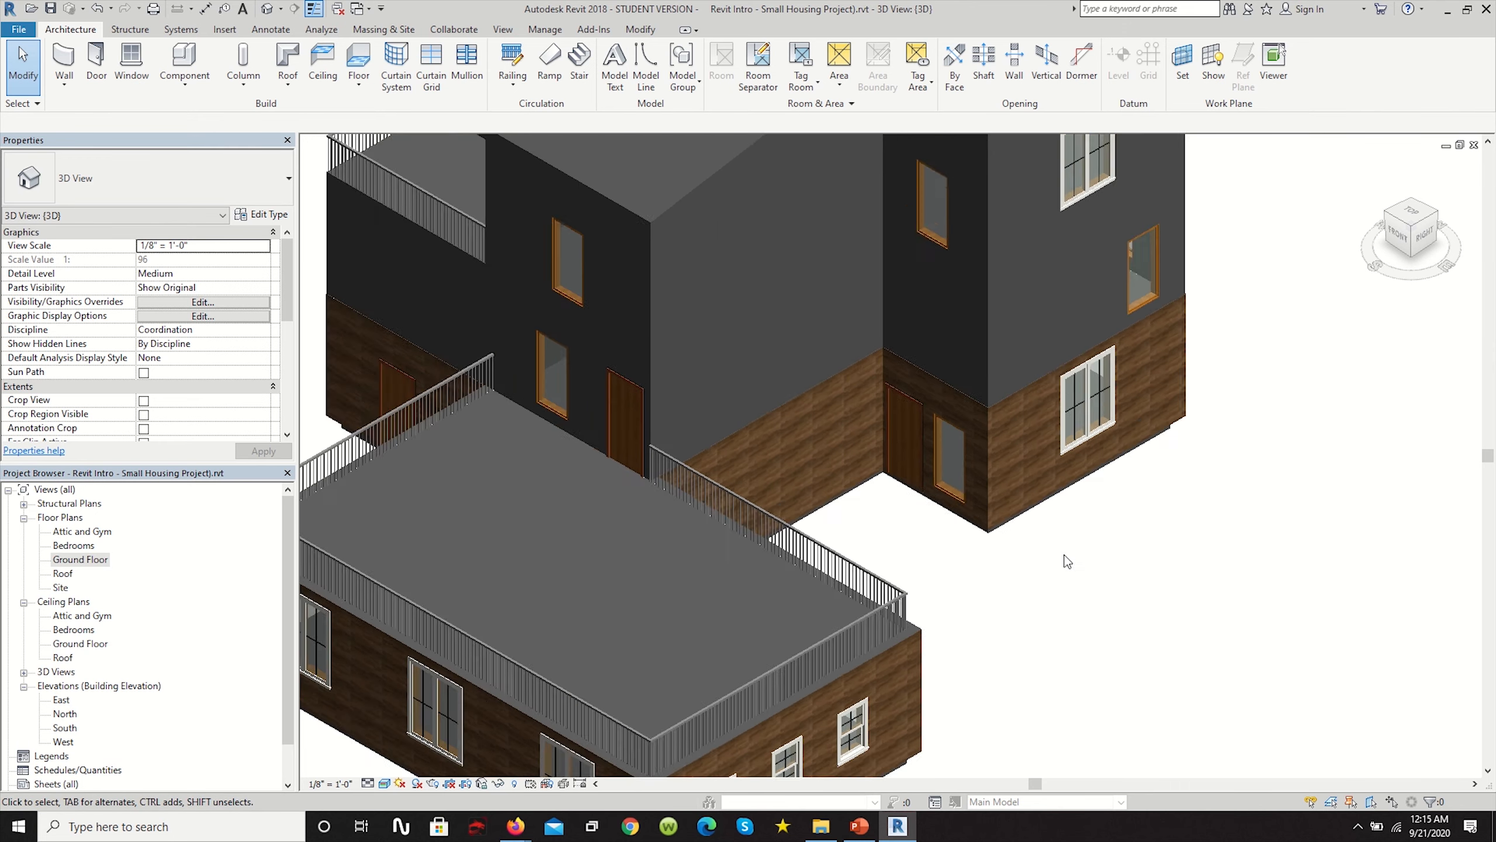
pyautogui.scroll(2, 1004, 413)
pyautogui.scroll(-5, 905, 561)
pyautogui.scroll(5, 901, 602)
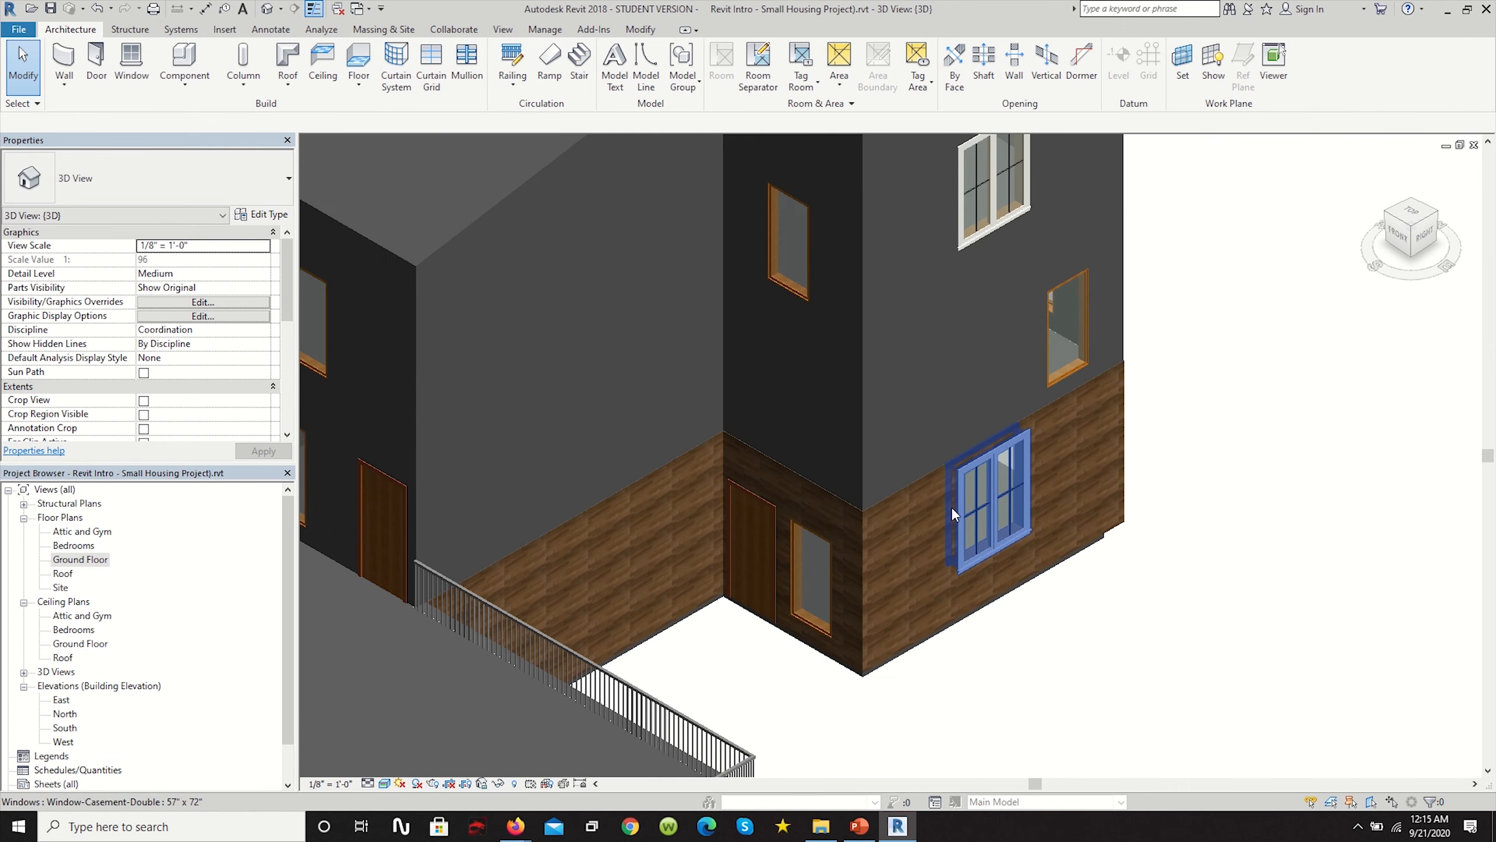
pyautogui.scroll(-3, 902, 551)
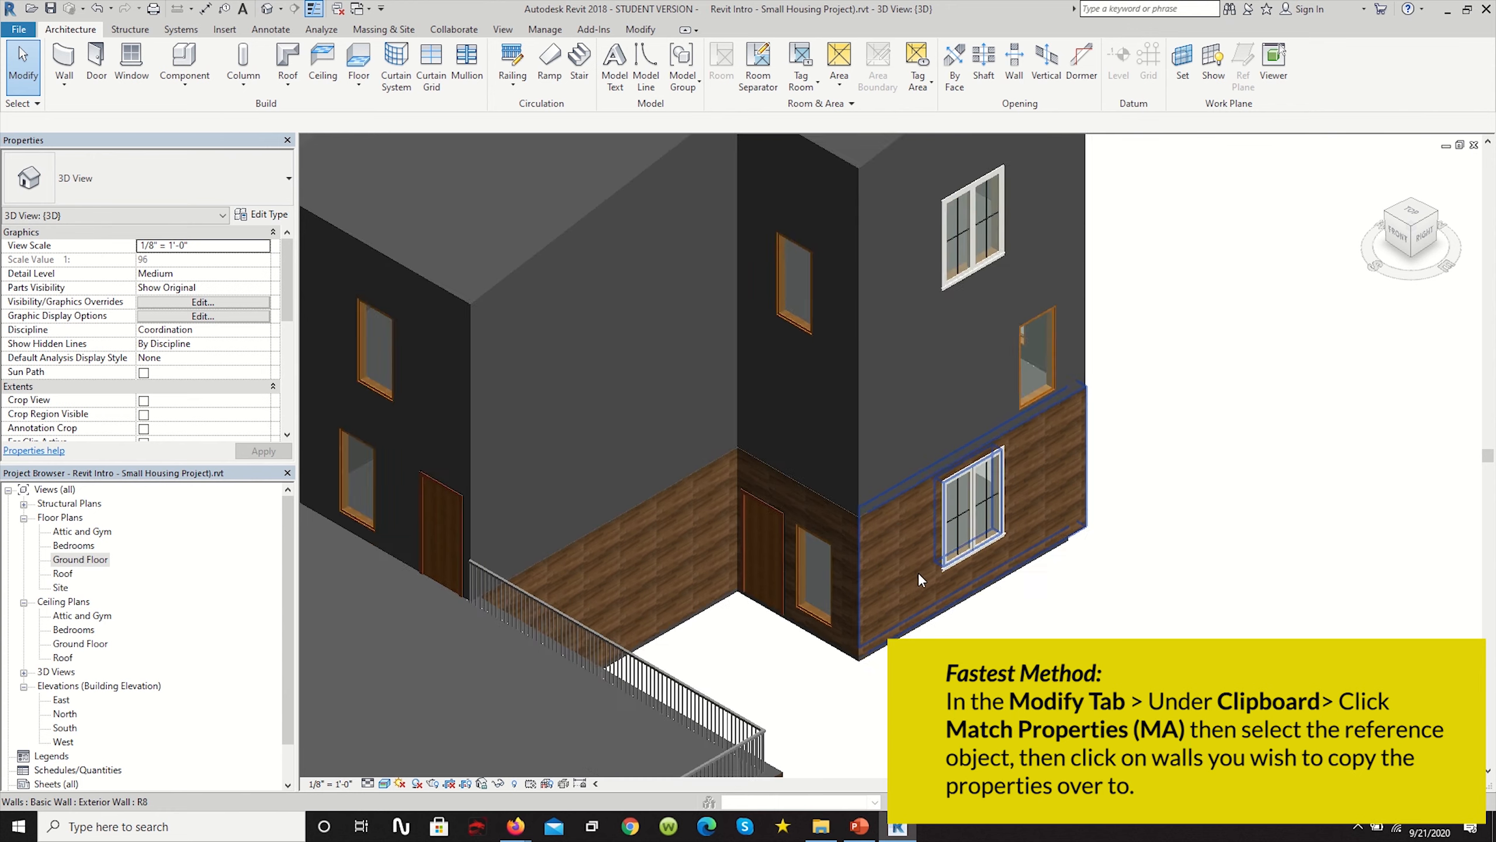
pyautogui.scroll(2, 918, 572)
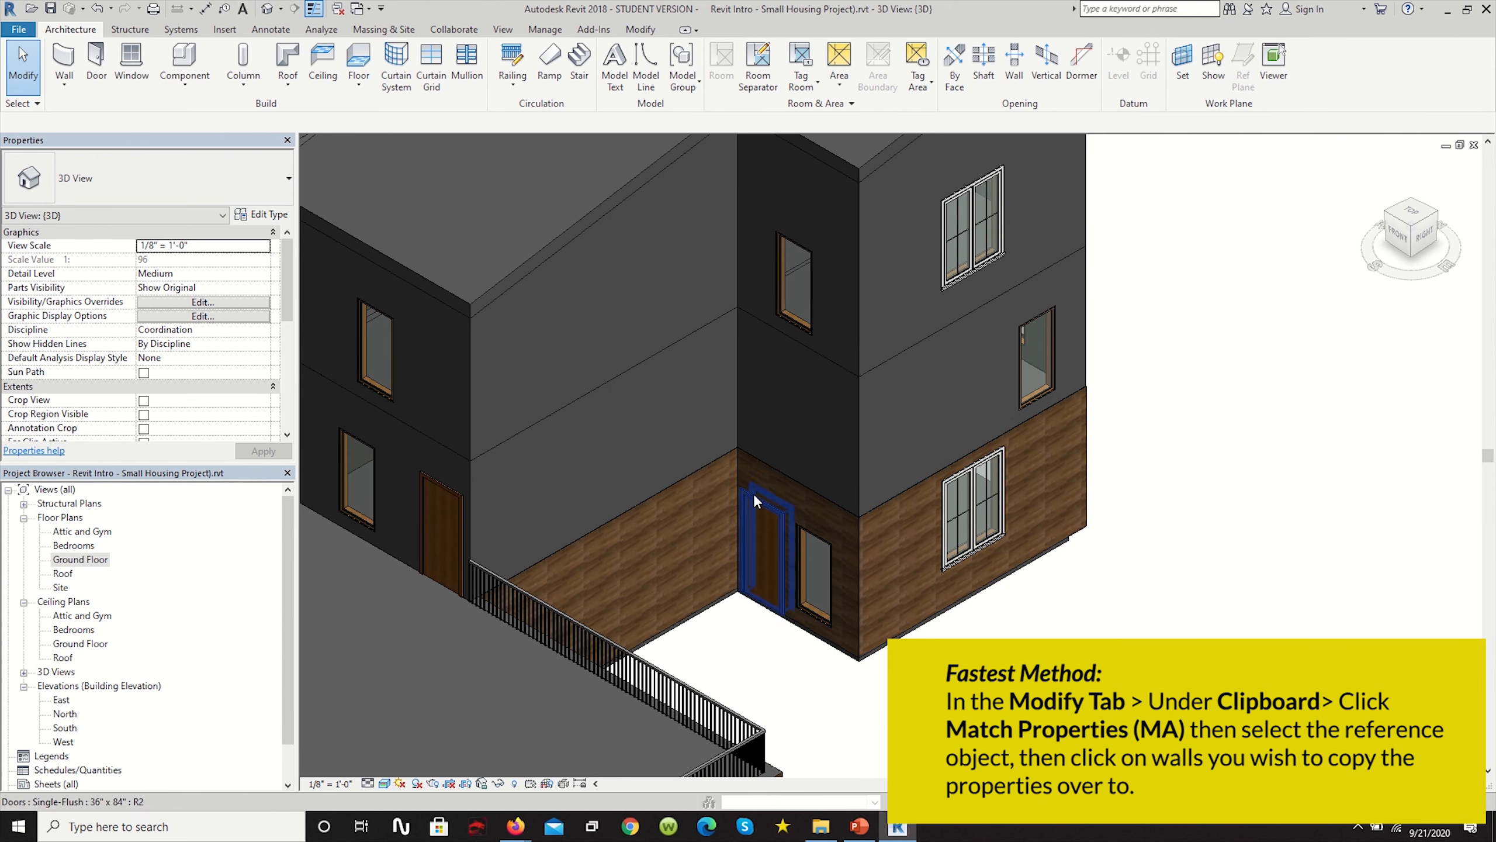
pyautogui.scroll(-2, 1006, 524)
pyautogui.scroll(-3, 1006, 523)
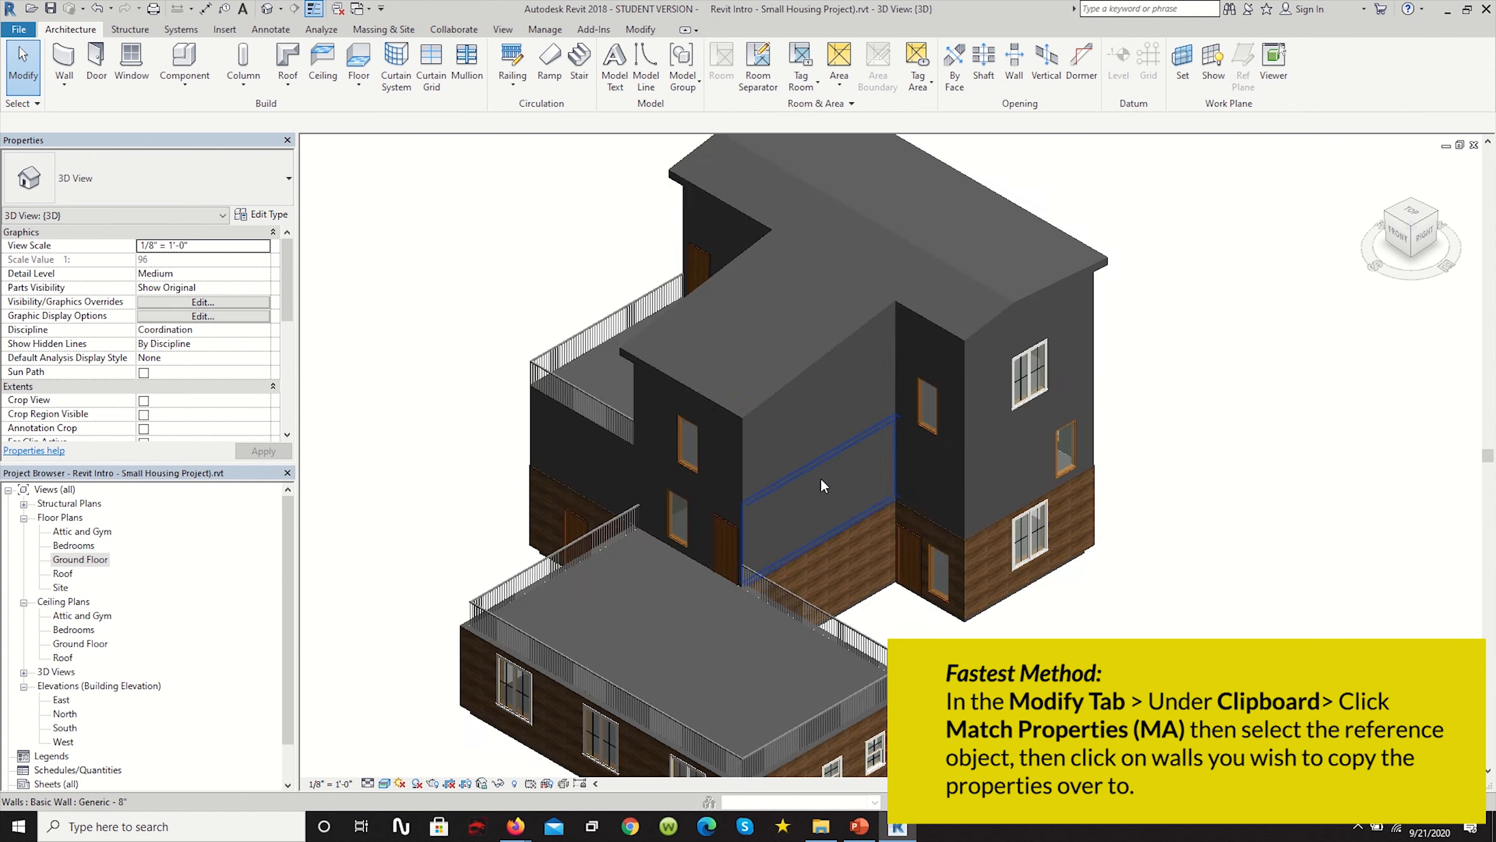
# Look at the West elevation and the Ground Floor plan, and open the Bedrooms floor plan.
pyautogui.doubleClick(63, 741)
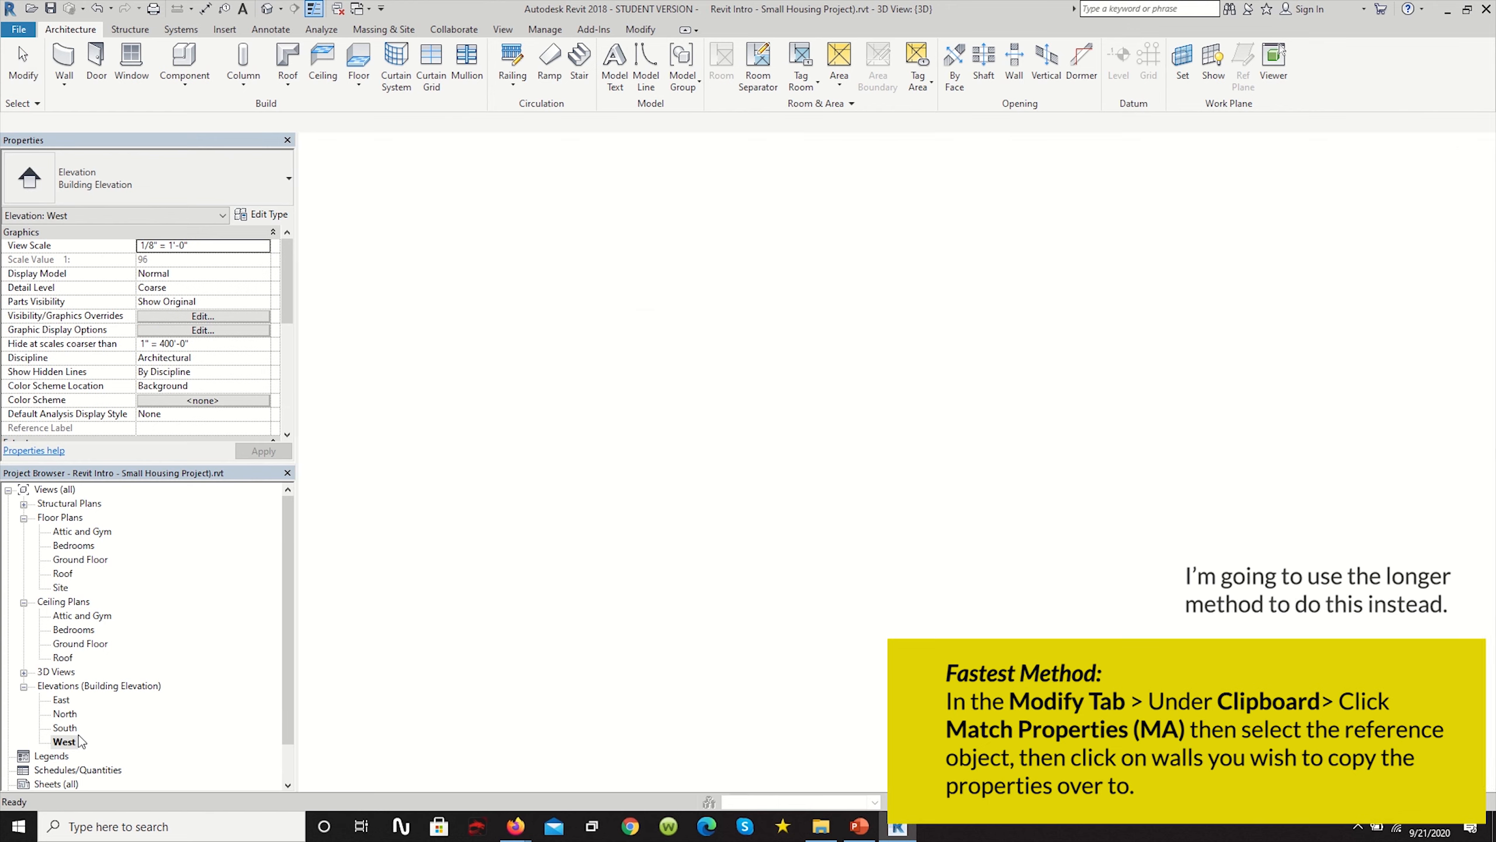
pyautogui.doubleClick(80, 559)
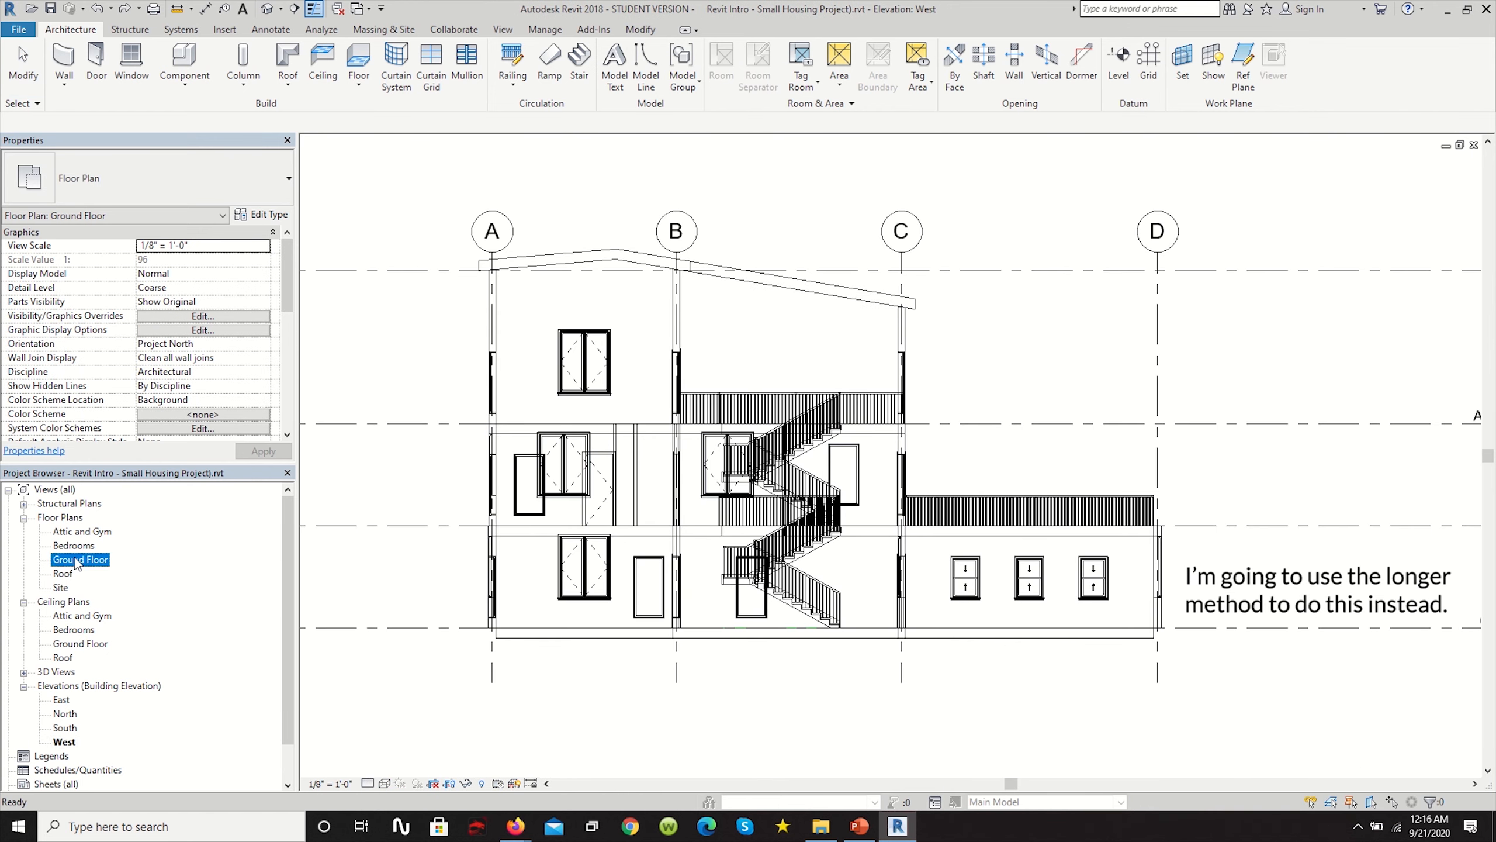
pyautogui.scroll(-3, 708, 405)
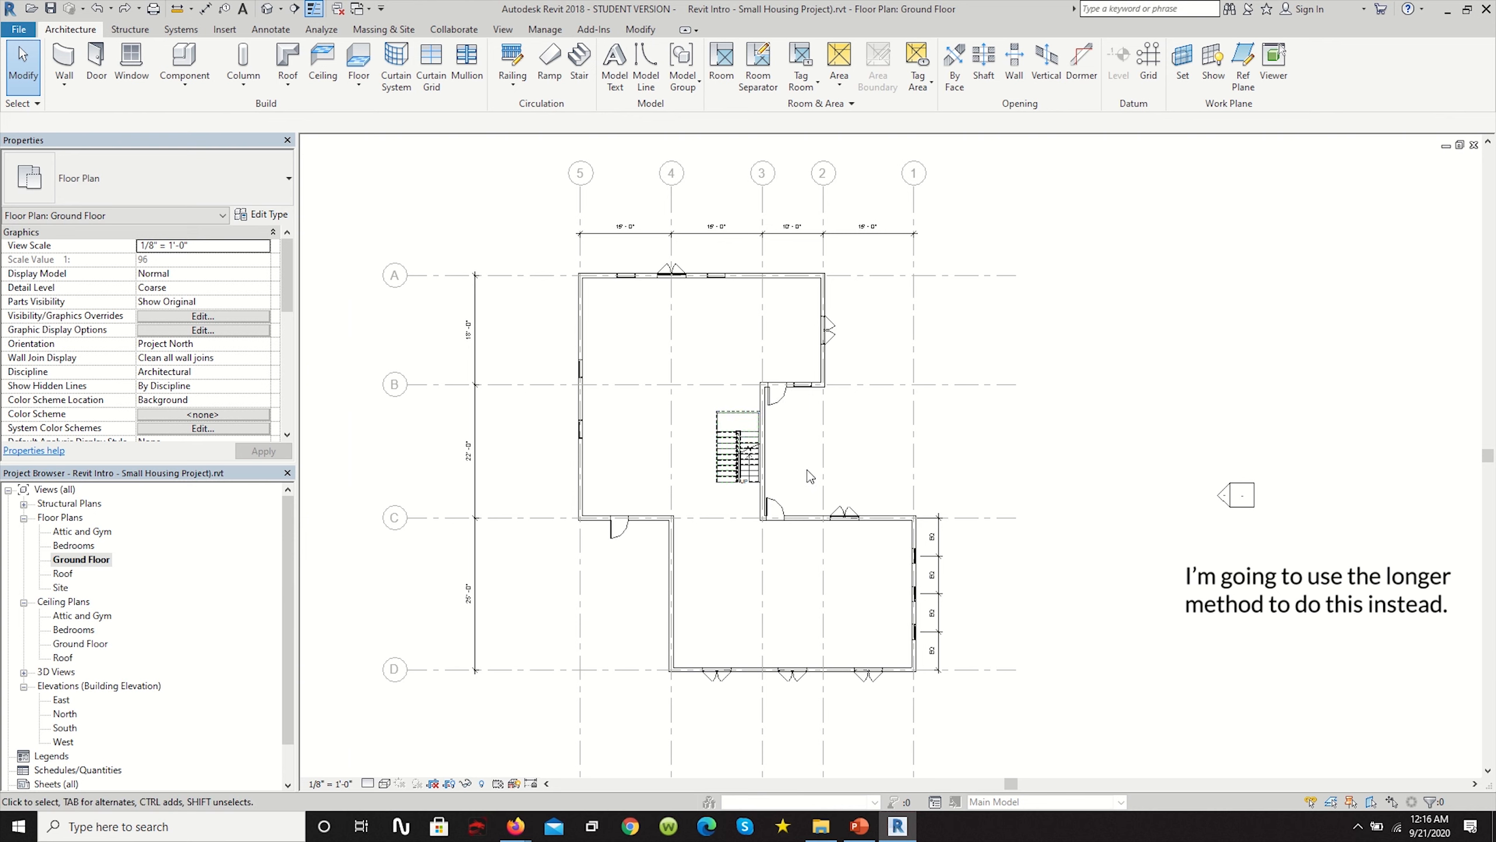
pyautogui.scroll(2, 806, 468)
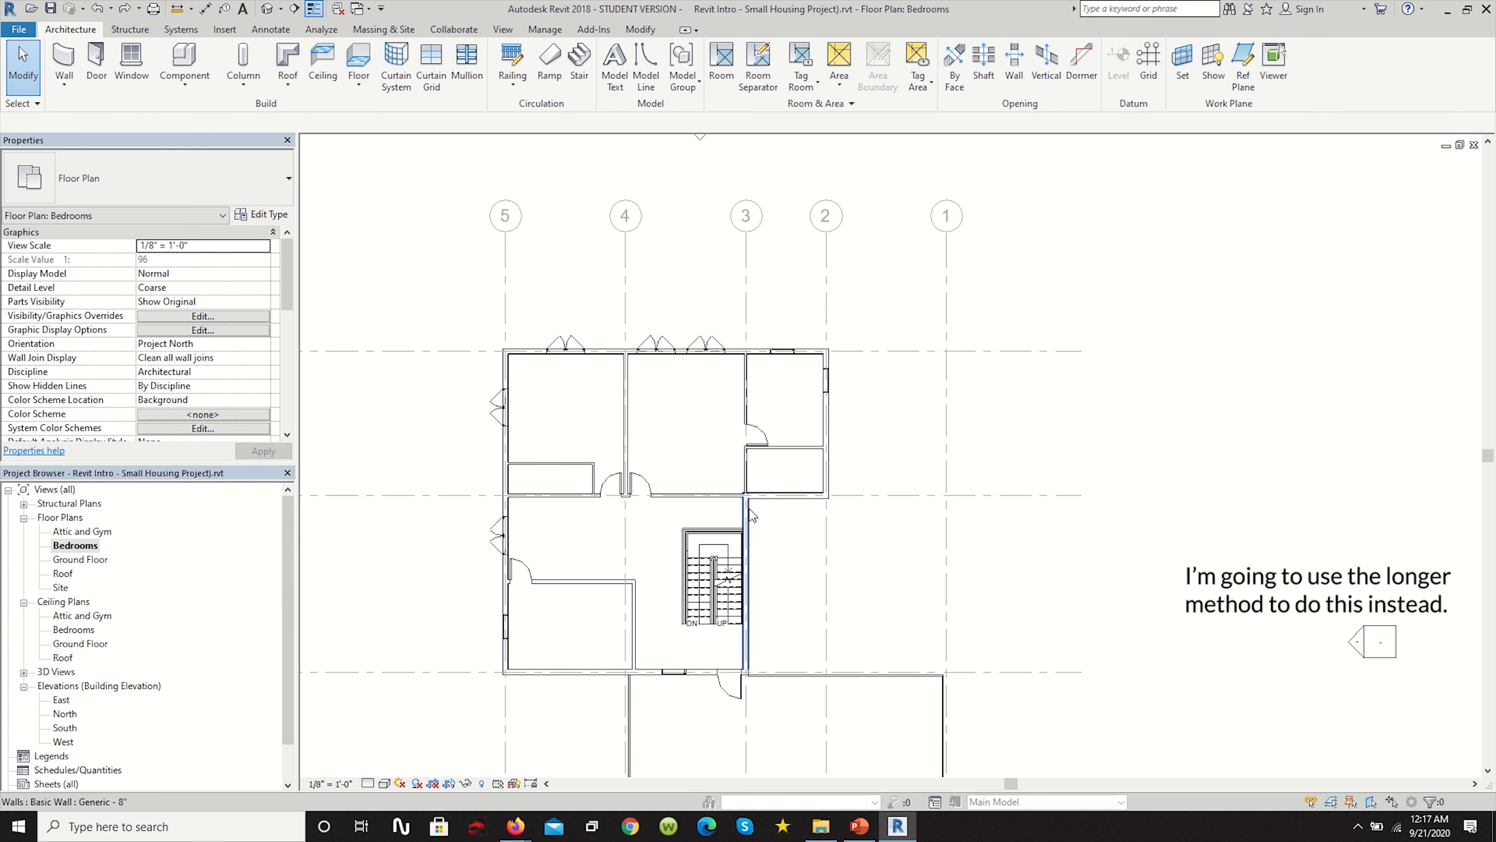
# Change the six exterior walls on the Bedrooms floor plan to the Exterior Wall type.
pyautogui.click(747, 511)
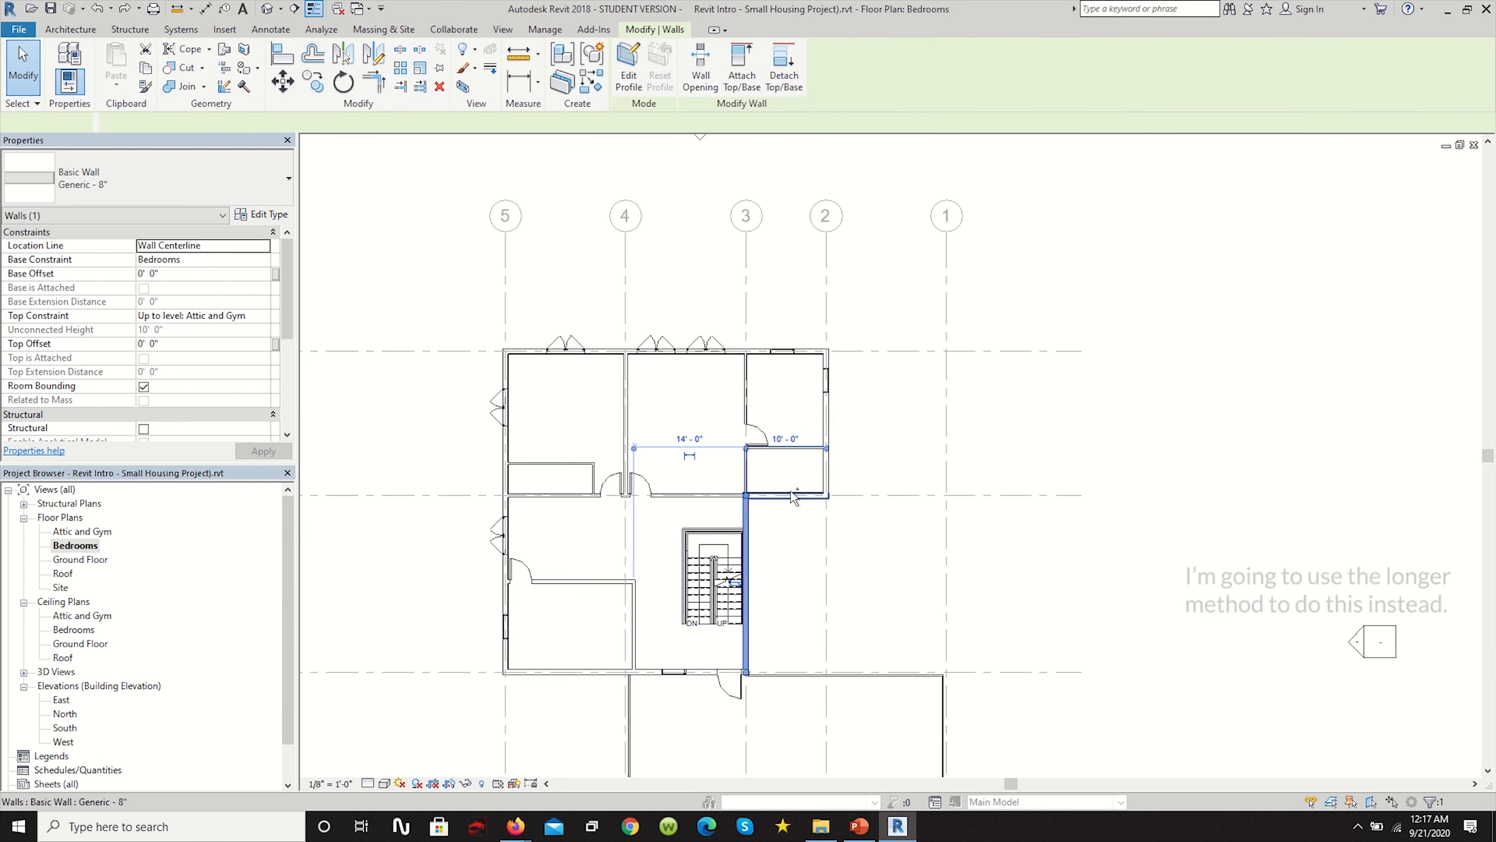
pyautogui.keyDown('ctrl'); pyautogui.click(777, 497); pyautogui.keyUp('ctrl')
pyautogui.keyDown('ctrl'); pyautogui.click(827, 428); pyautogui.keyUp('ctrl')
pyautogui.keyDown('ctrl'); pyautogui.click(812, 352); pyautogui.keyUp('ctrl')
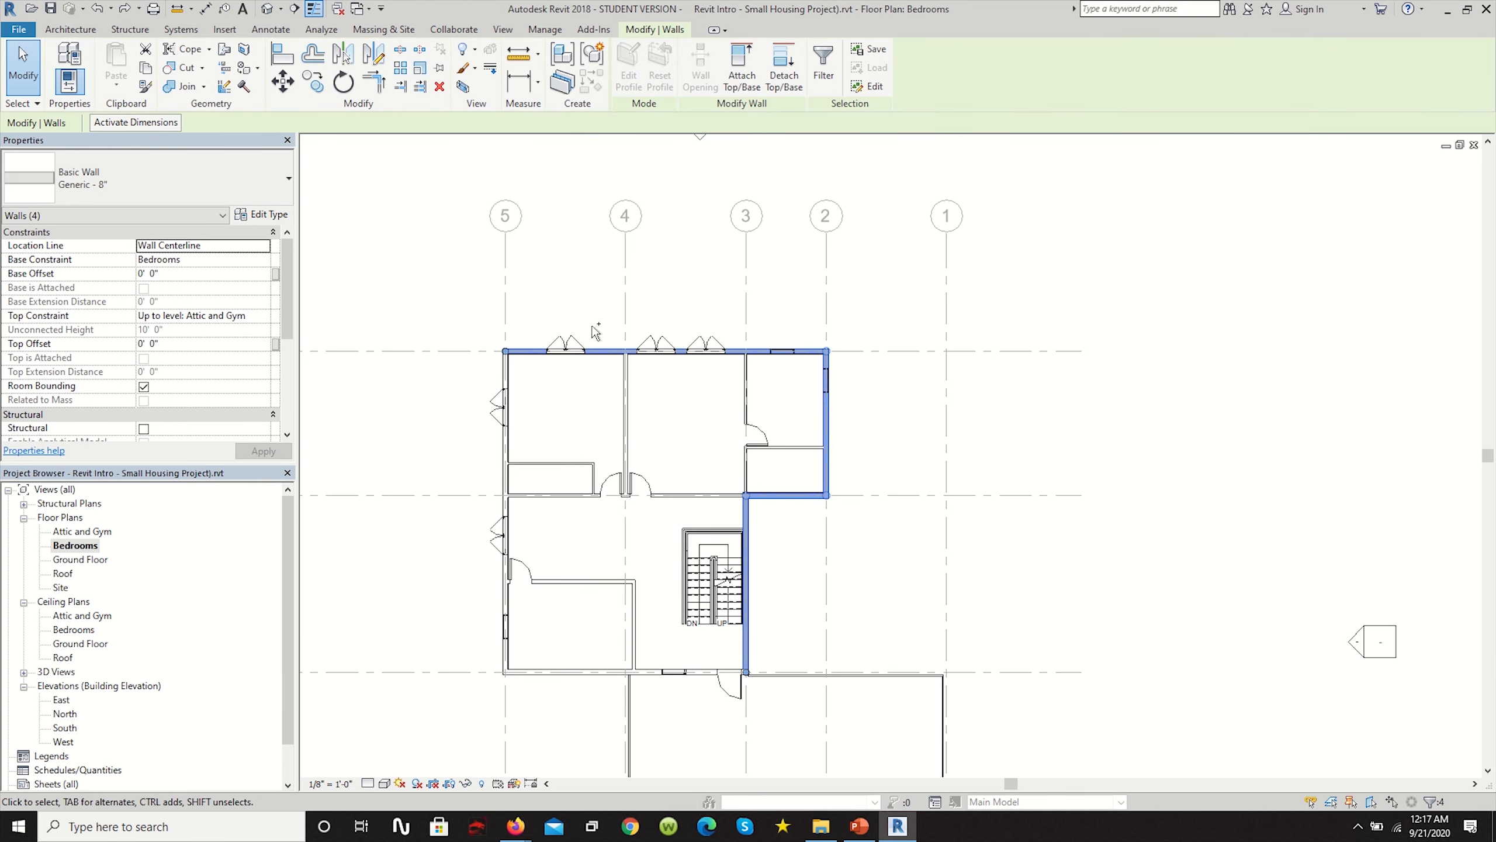
pyautogui.keyDown('ctrl'); pyautogui.click(504, 367); pyautogui.keyUp('ctrl')
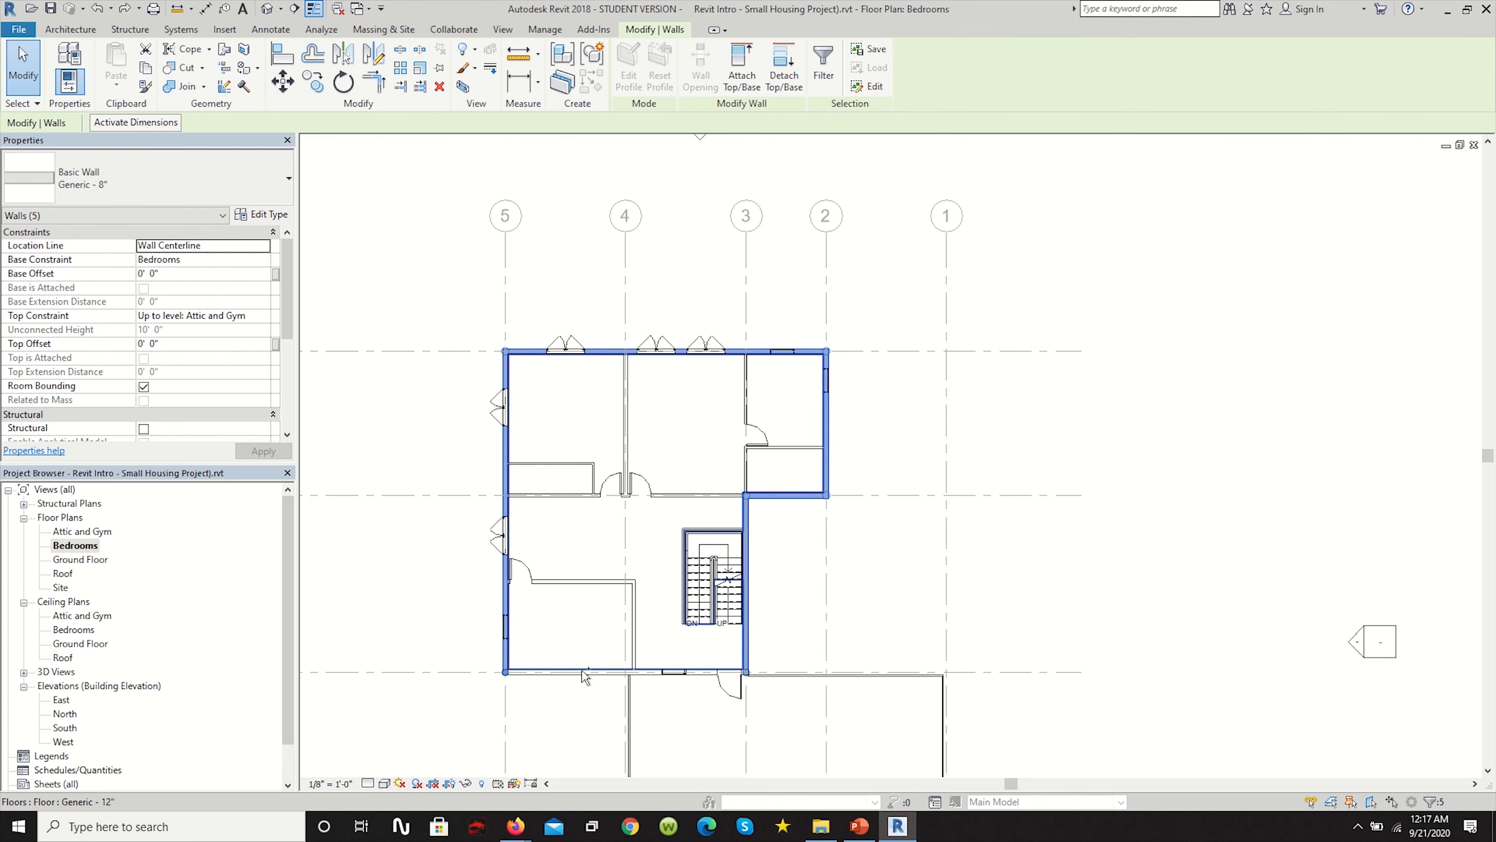
pyautogui.keyDown('ctrl'); pyautogui.click(583, 672); pyautogui.keyUp('ctrl')
pyautogui.click(275, 192)
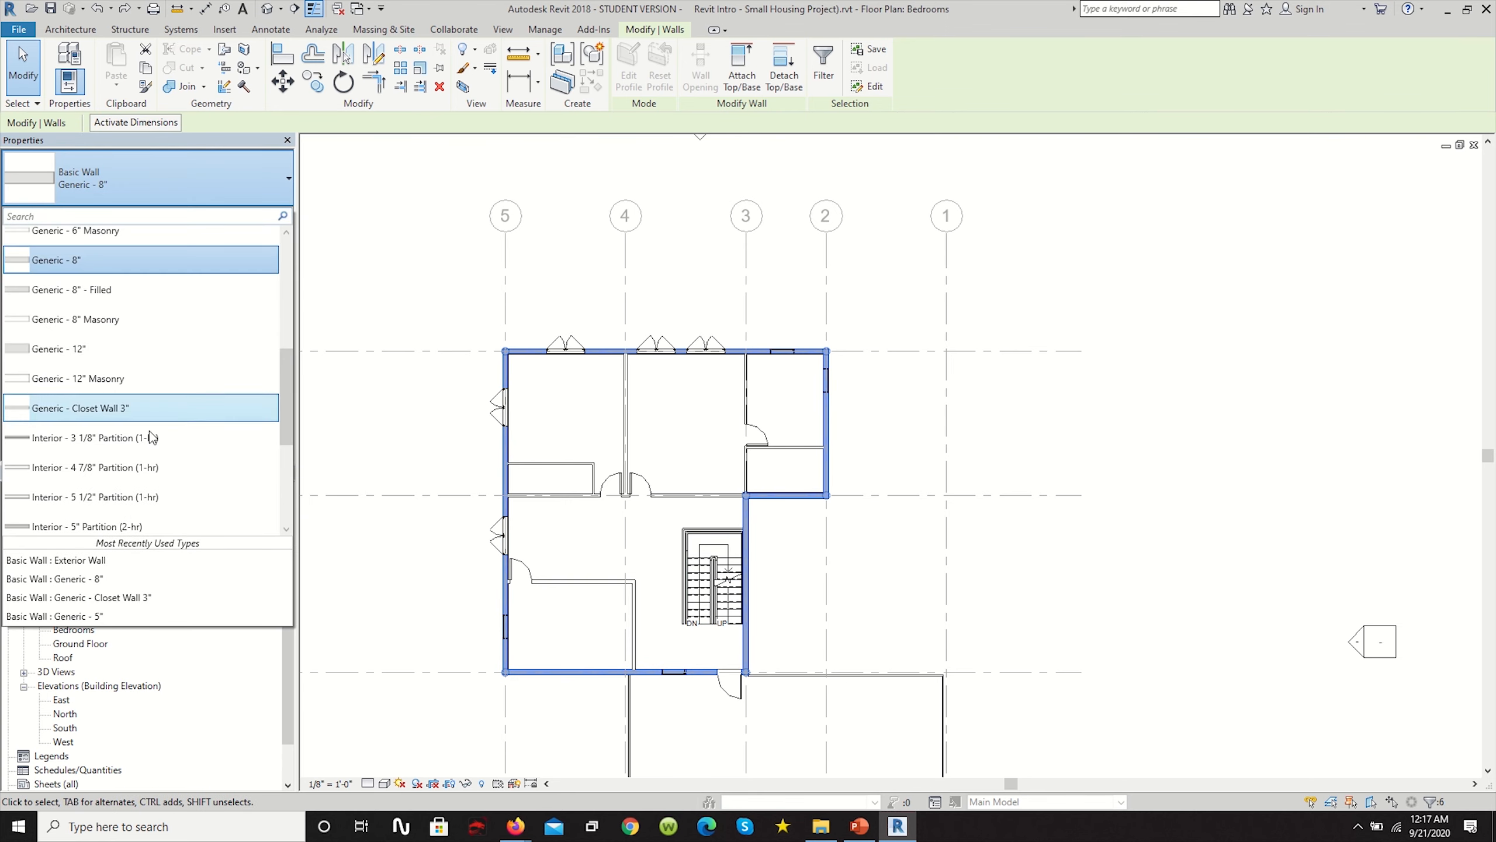
pyautogui.scroll(3, 136, 383)
pyautogui.click(112, 241)
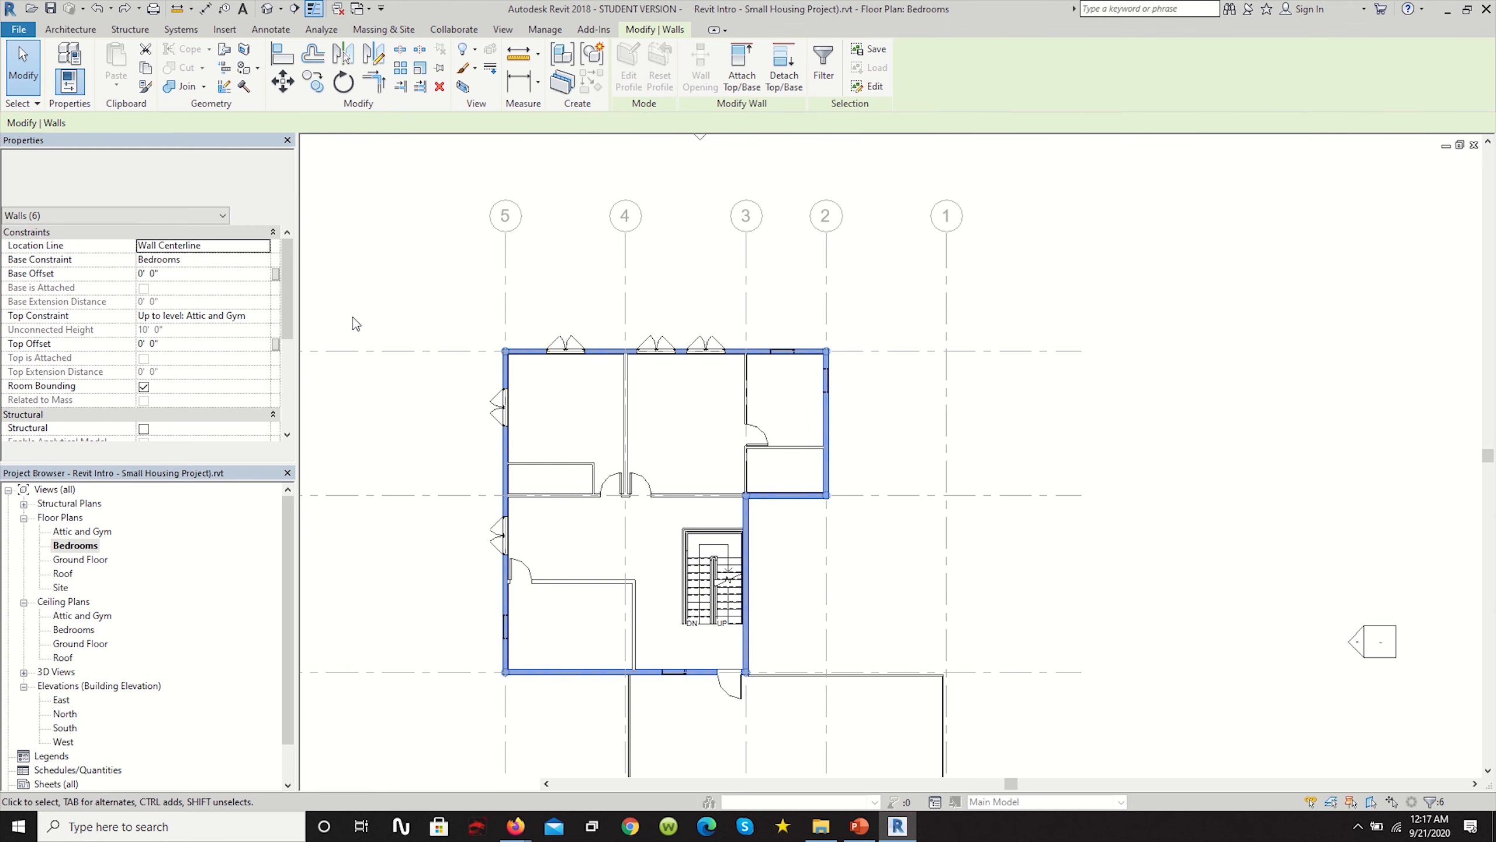
pyautogui.click(460, 274)
pyautogui.scroll(2, 490, 348)
pyautogui.scroll(-2, 468, 357)
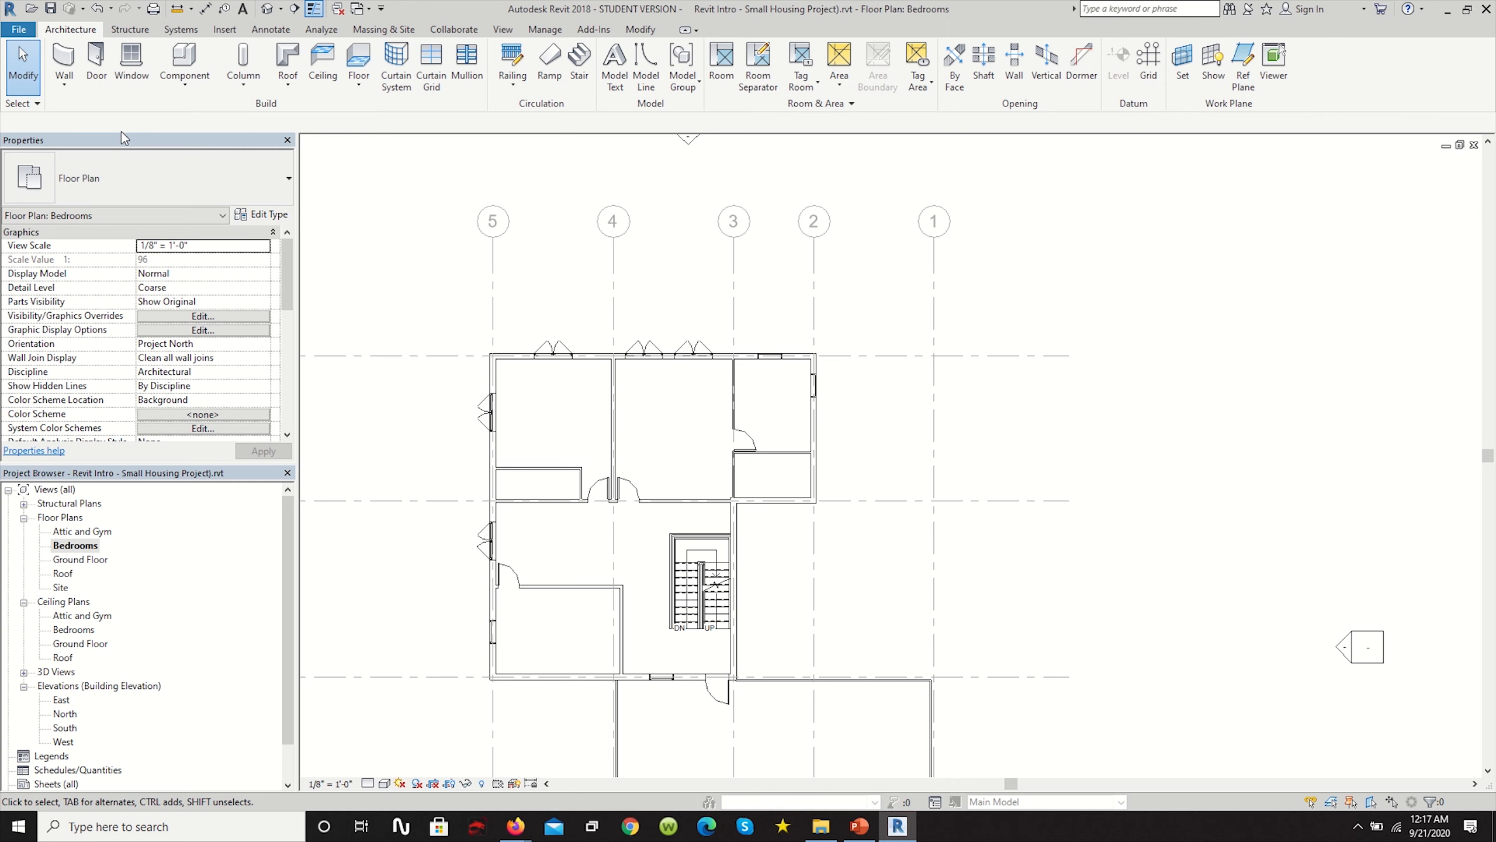
# Change the eight exterior walls on the Attic and Gym floor plan, including those along the terrace, to the Exterior Wall type without saving the project.
pyautogui.doubleClick(82, 531)
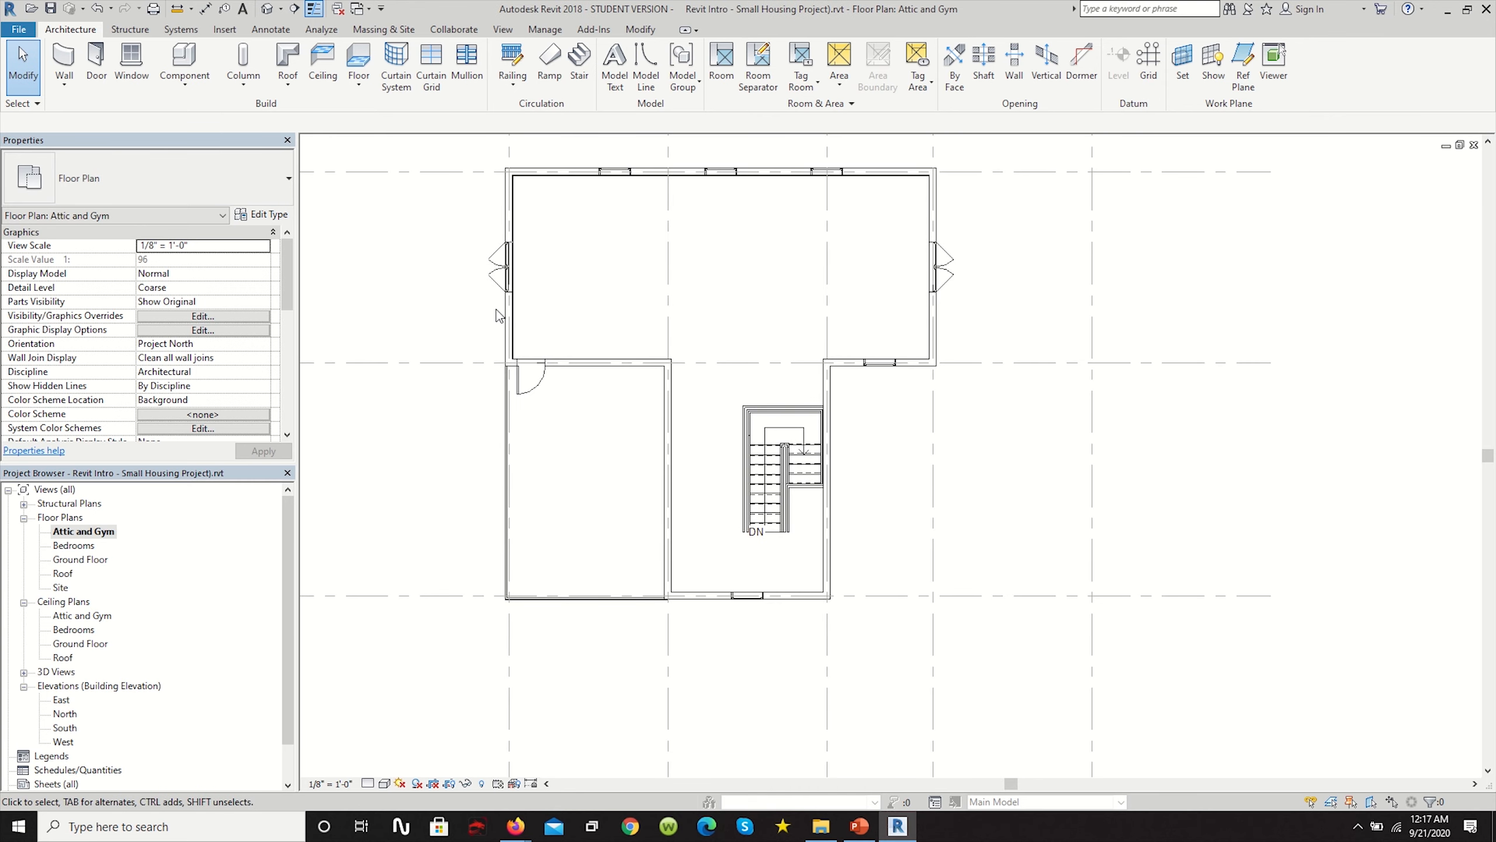
pyautogui.click(507, 332)
pyautogui.scroll(-2, 578, 664)
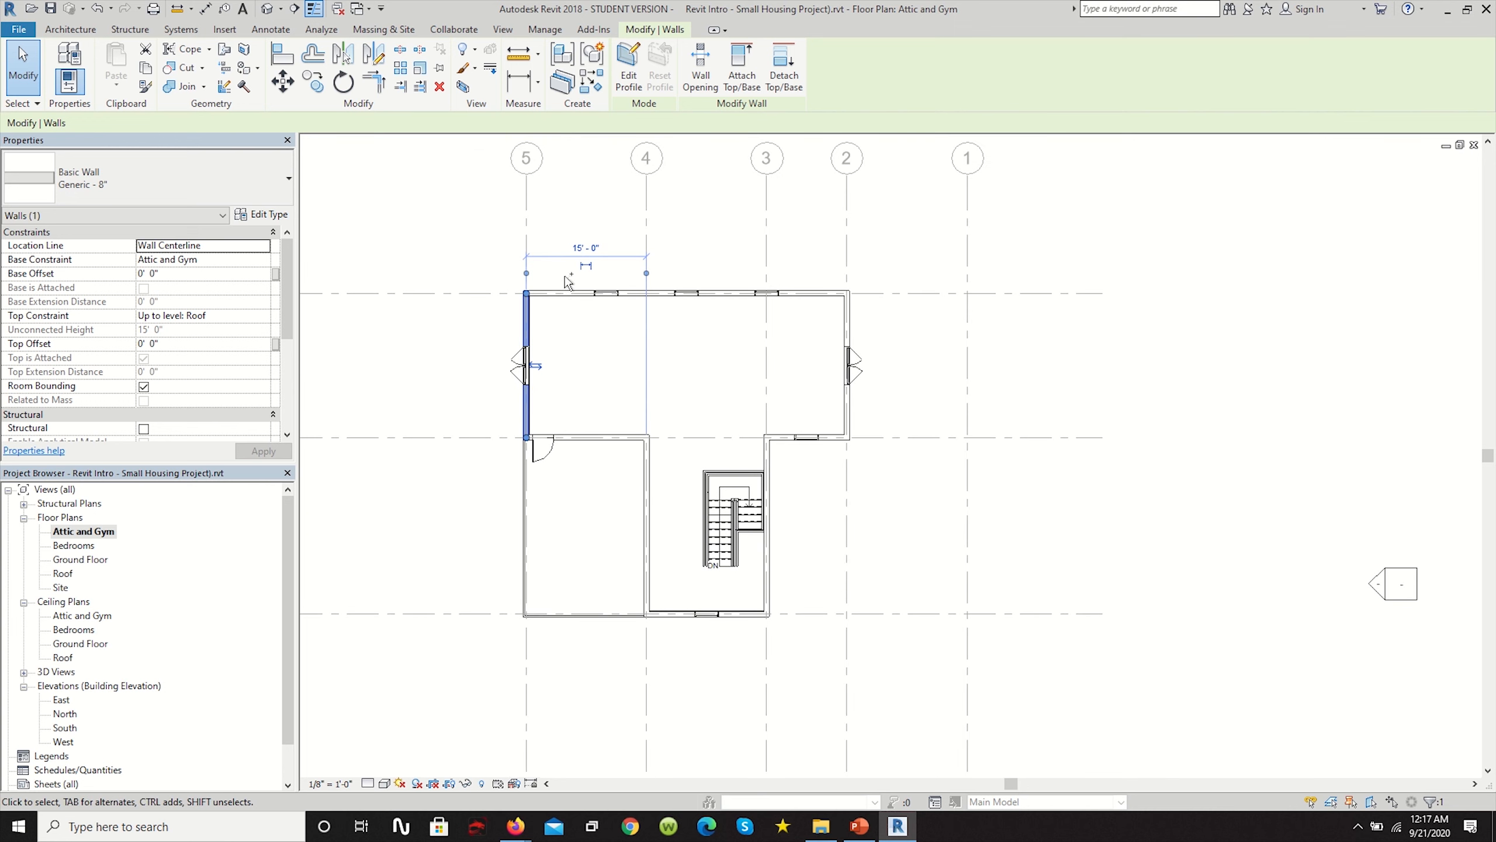
pyautogui.keyDown('ctrl'); pyautogui.click(726, 292); pyautogui.keyUp('ctrl')
pyautogui.keyDown('ctrl'); pyautogui.click(852, 318); pyautogui.keyUp('ctrl')
pyautogui.keyDown('ctrl'); pyautogui.click(830, 438); pyautogui.keyUp('ctrl')
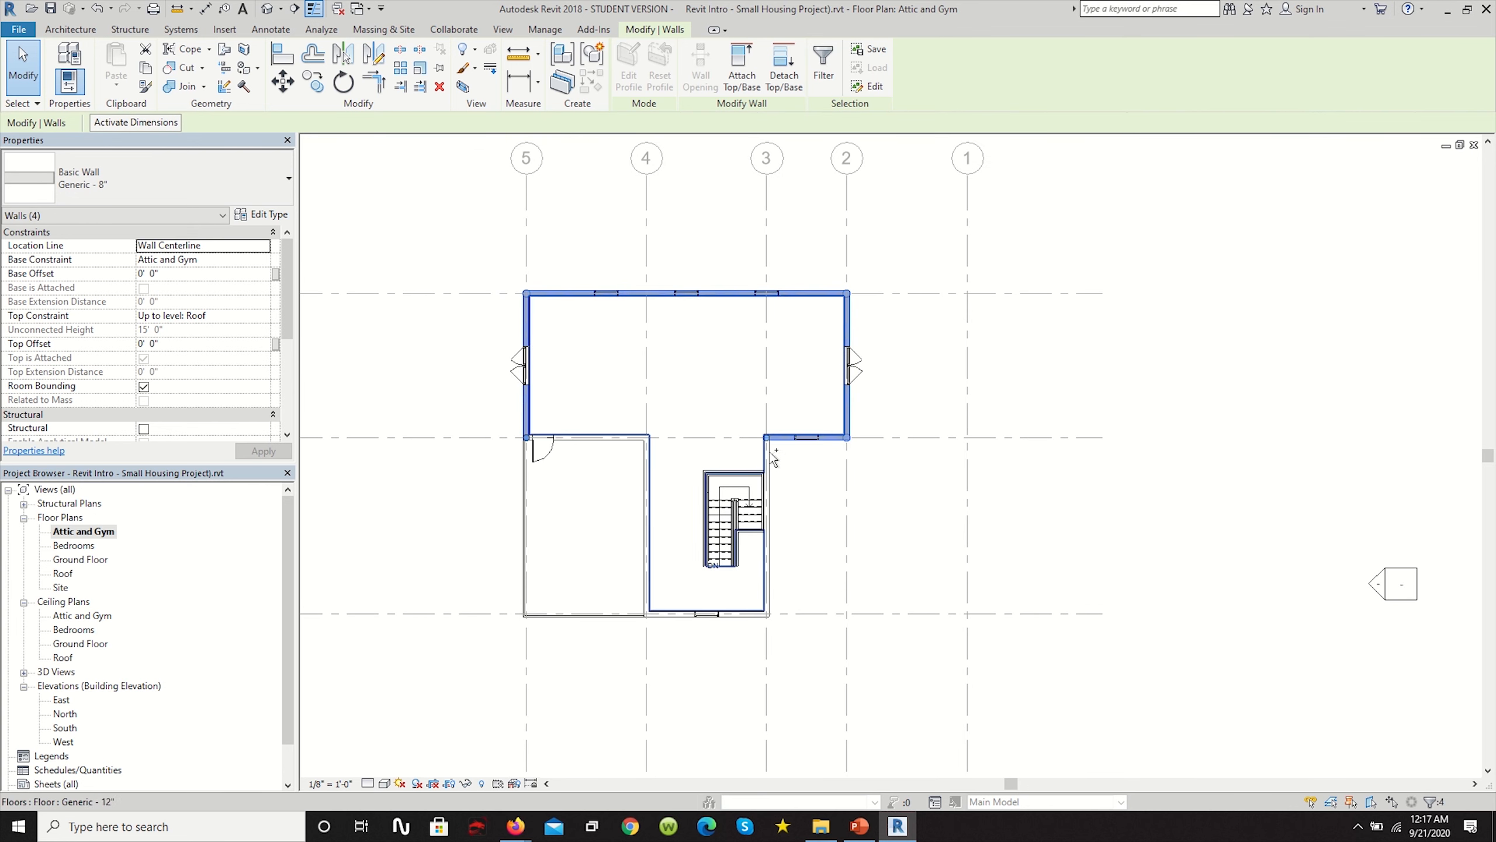
pyautogui.keyDown('ctrl'); pyautogui.click(778, 457); pyautogui.keyUp('ctrl')
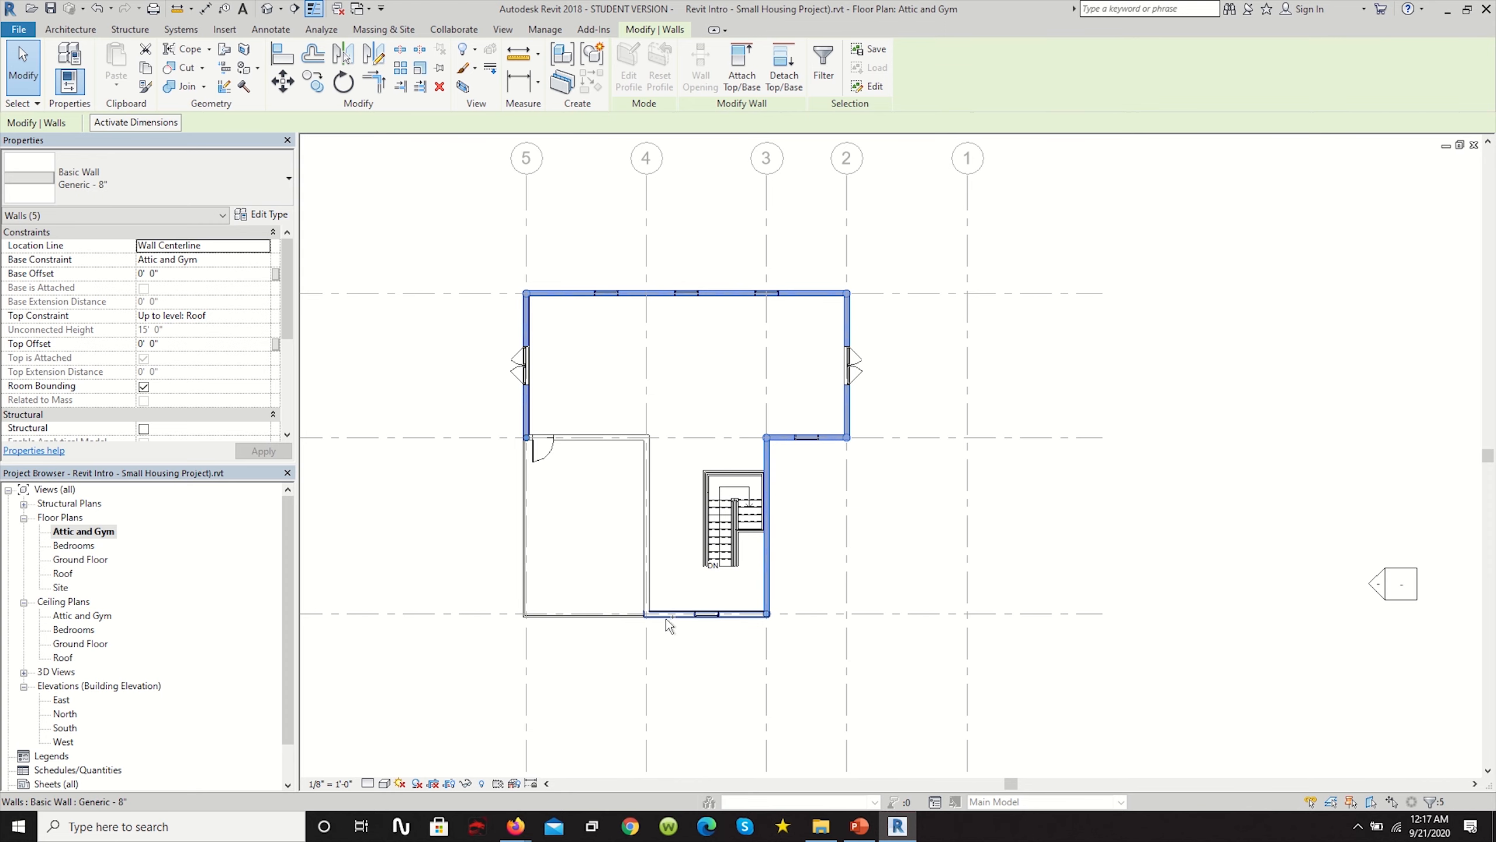
pyautogui.keyDown('ctrl'); pyautogui.click(666, 615); pyautogui.keyUp('ctrl')
pyautogui.keyDown('ctrl'); pyautogui.click(647, 583); pyautogui.keyUp('ctrl')
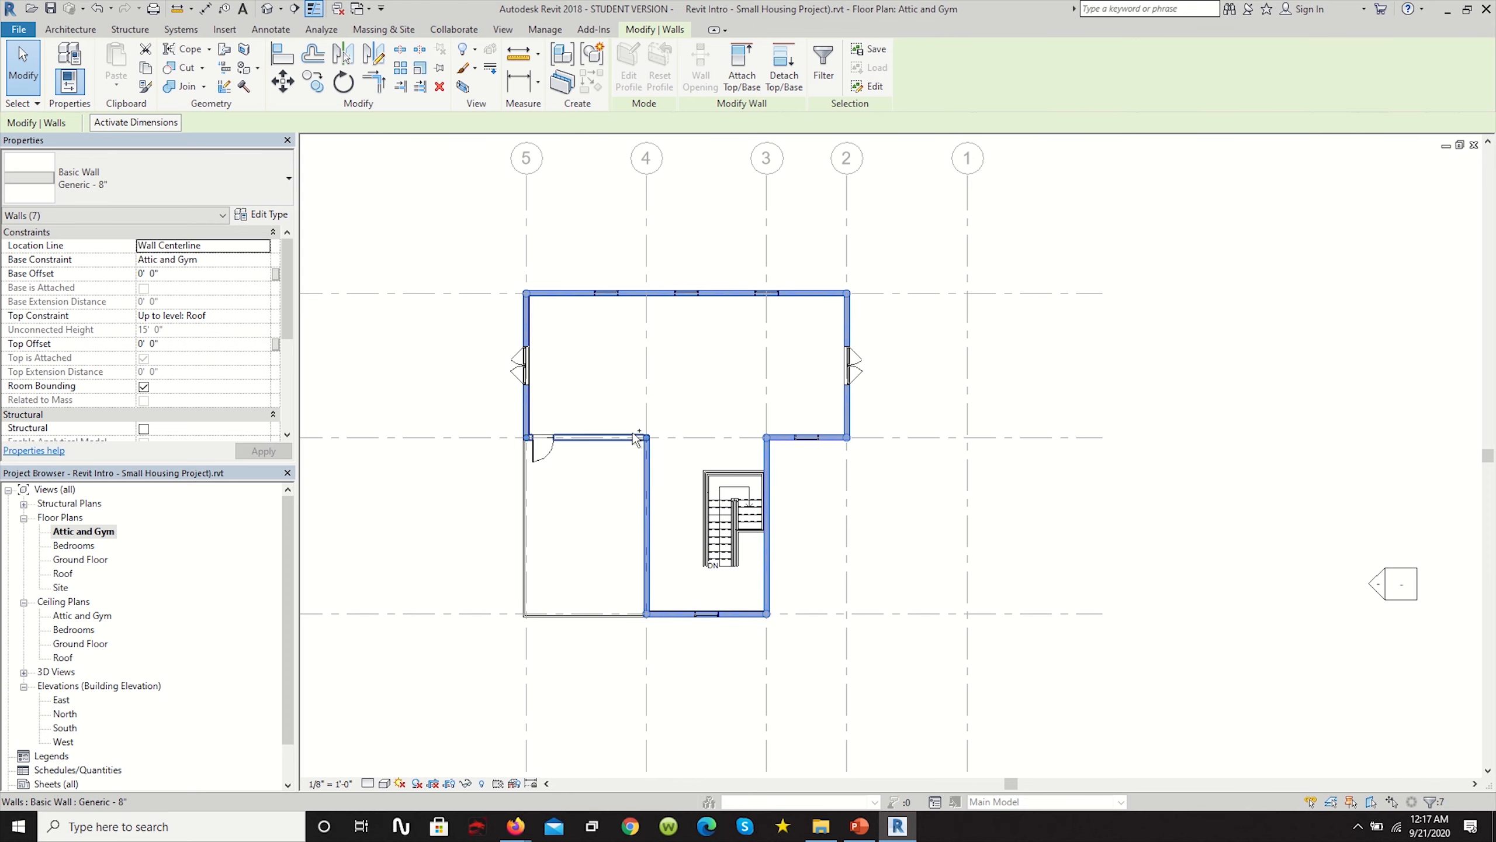
pyautogui.keyDown('ctrl'); pyautogui.click(629, 437); pyautogui.keyUp('ctrl')
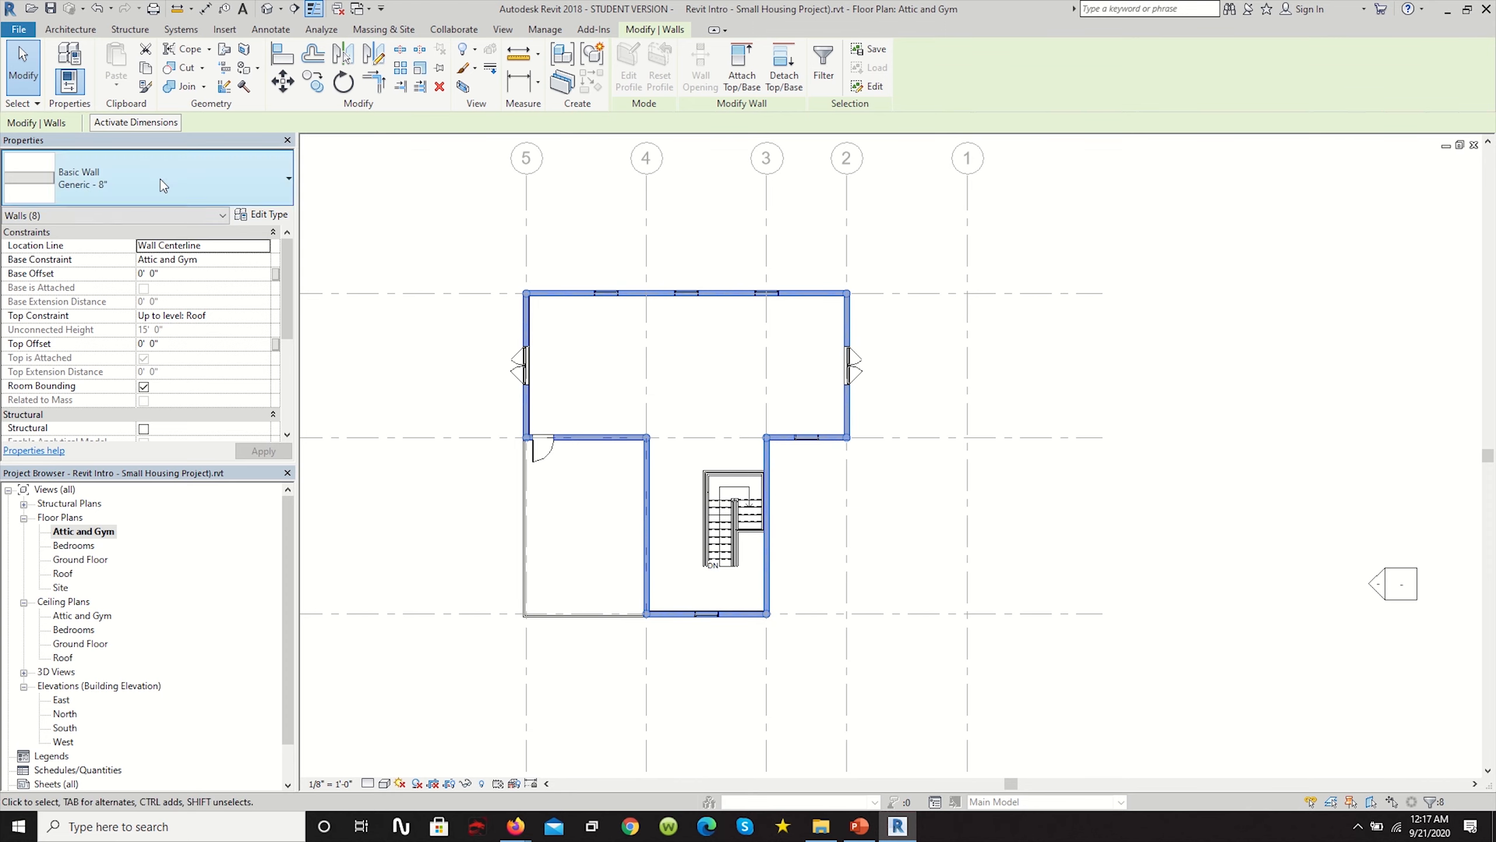
pyautogui.click(236, 180)
pyautogui.scroll(2, 101, 274)
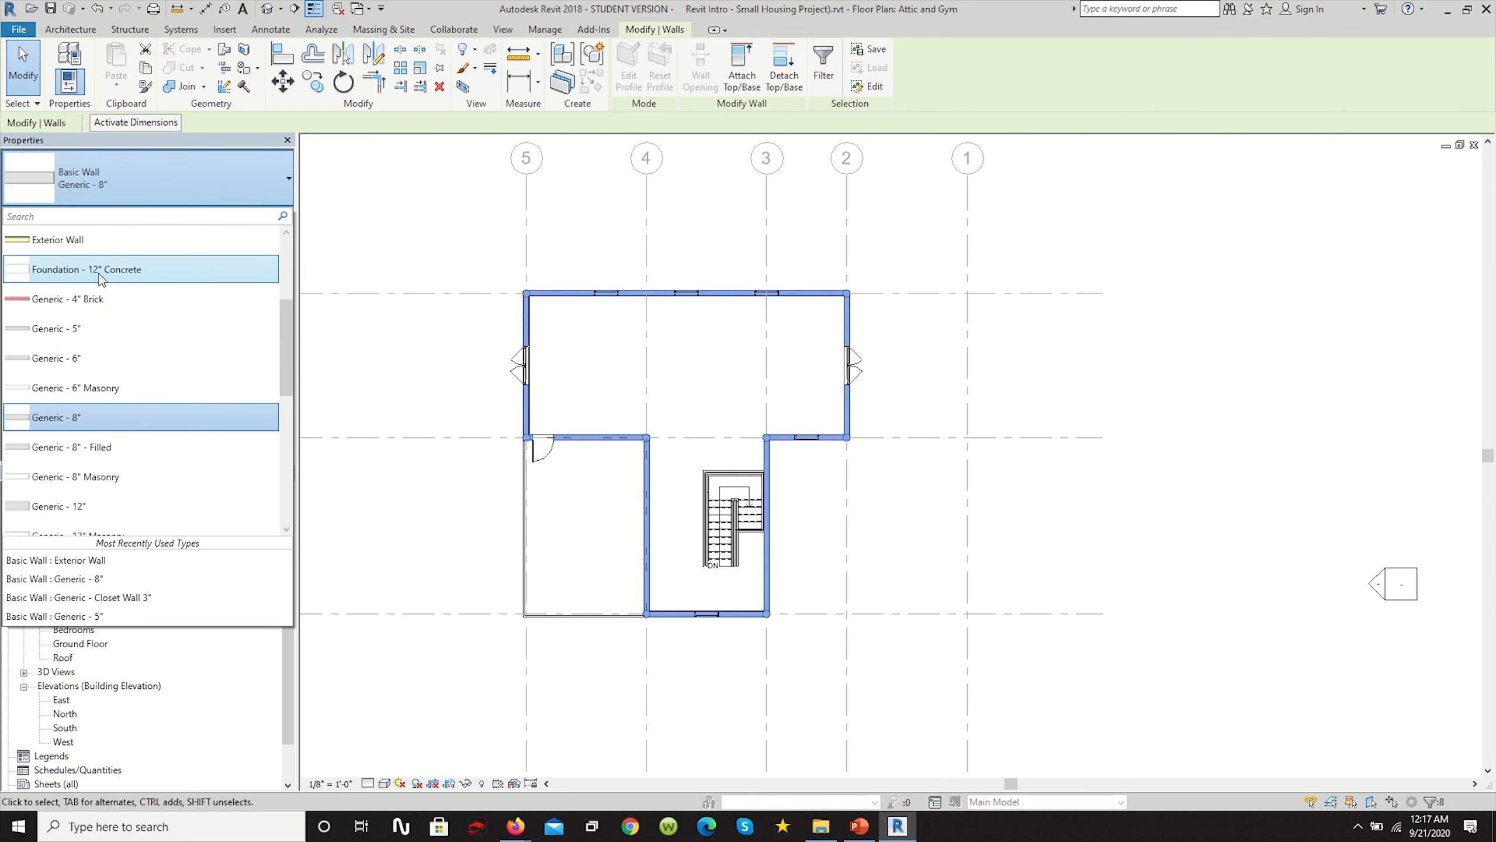
pyautogui.click(89, 246)
pyautogui.click(496, 309)
pyautogui.scroll(5, 492, 449)
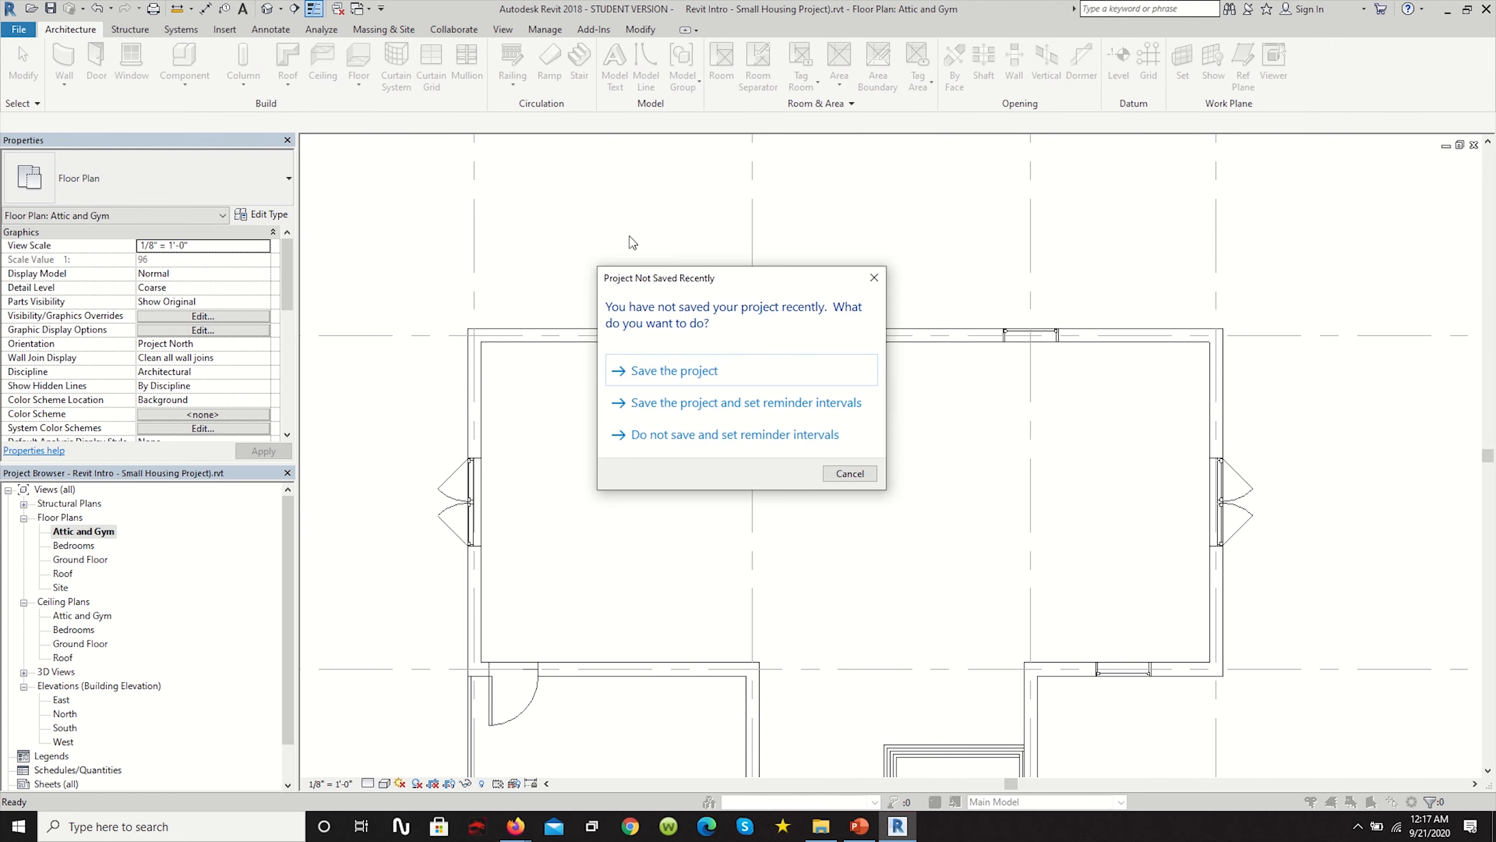
pyautogui.click(849, 474)
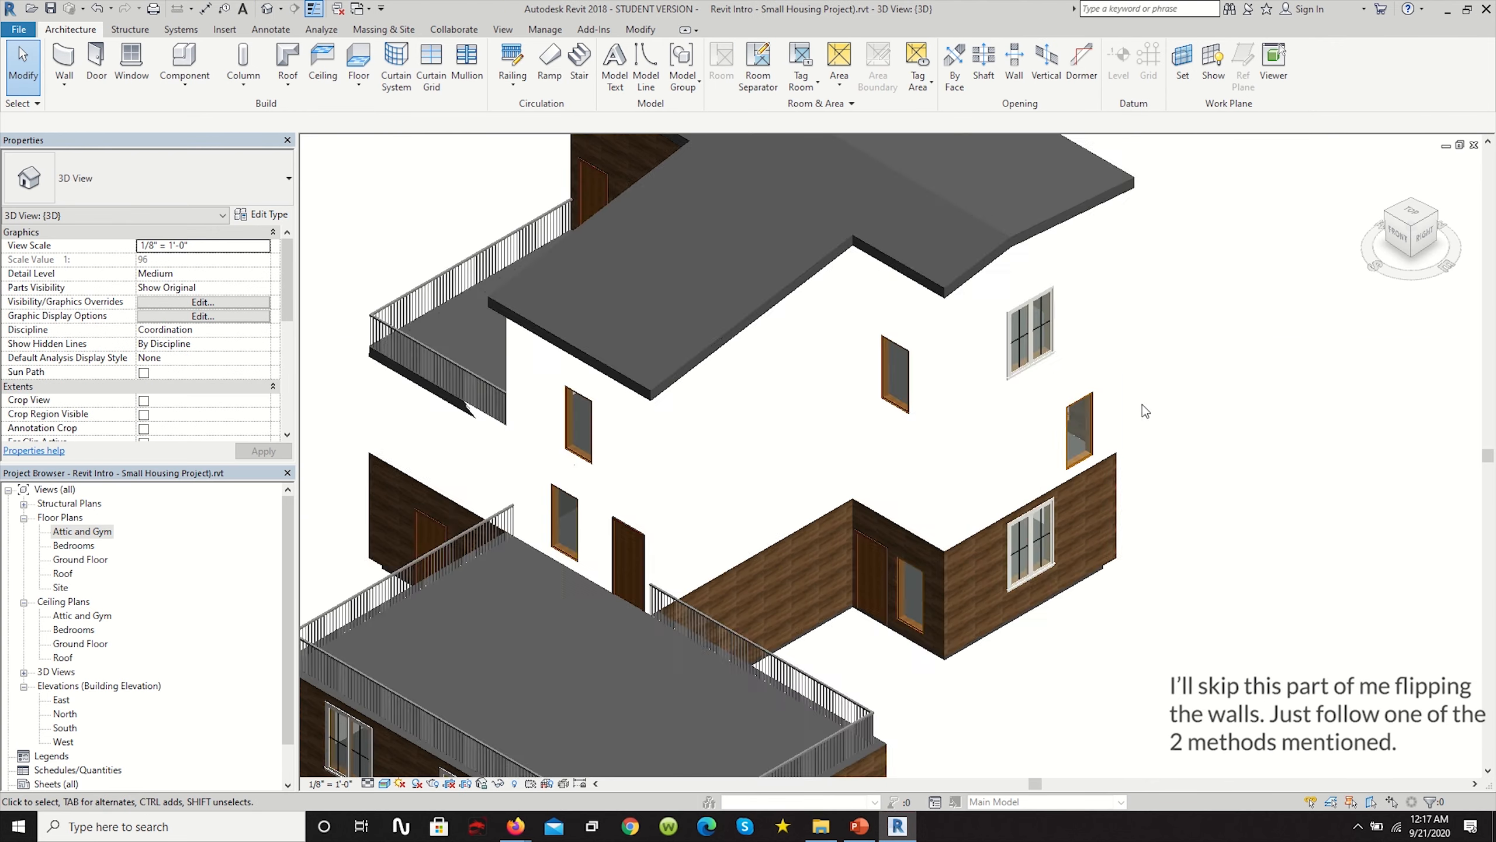
# Flip the attic wall along the terrace's long side in the Attic and Gym floor plan so its walnut finish faces outward.
pyautogui.scroll(-1, 1137, 415)
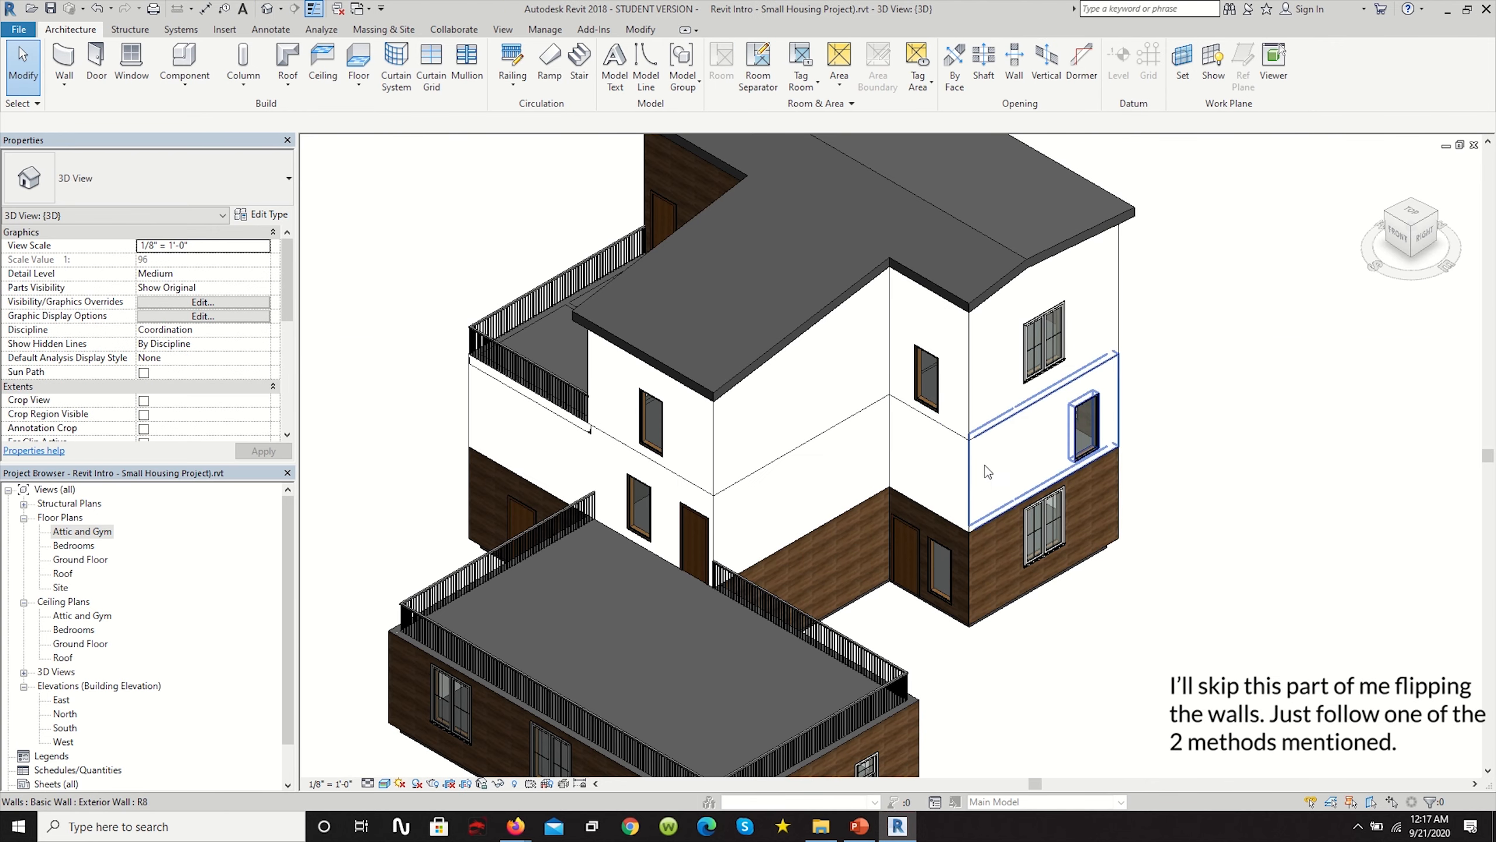
pyautogui.click(1001, 480)
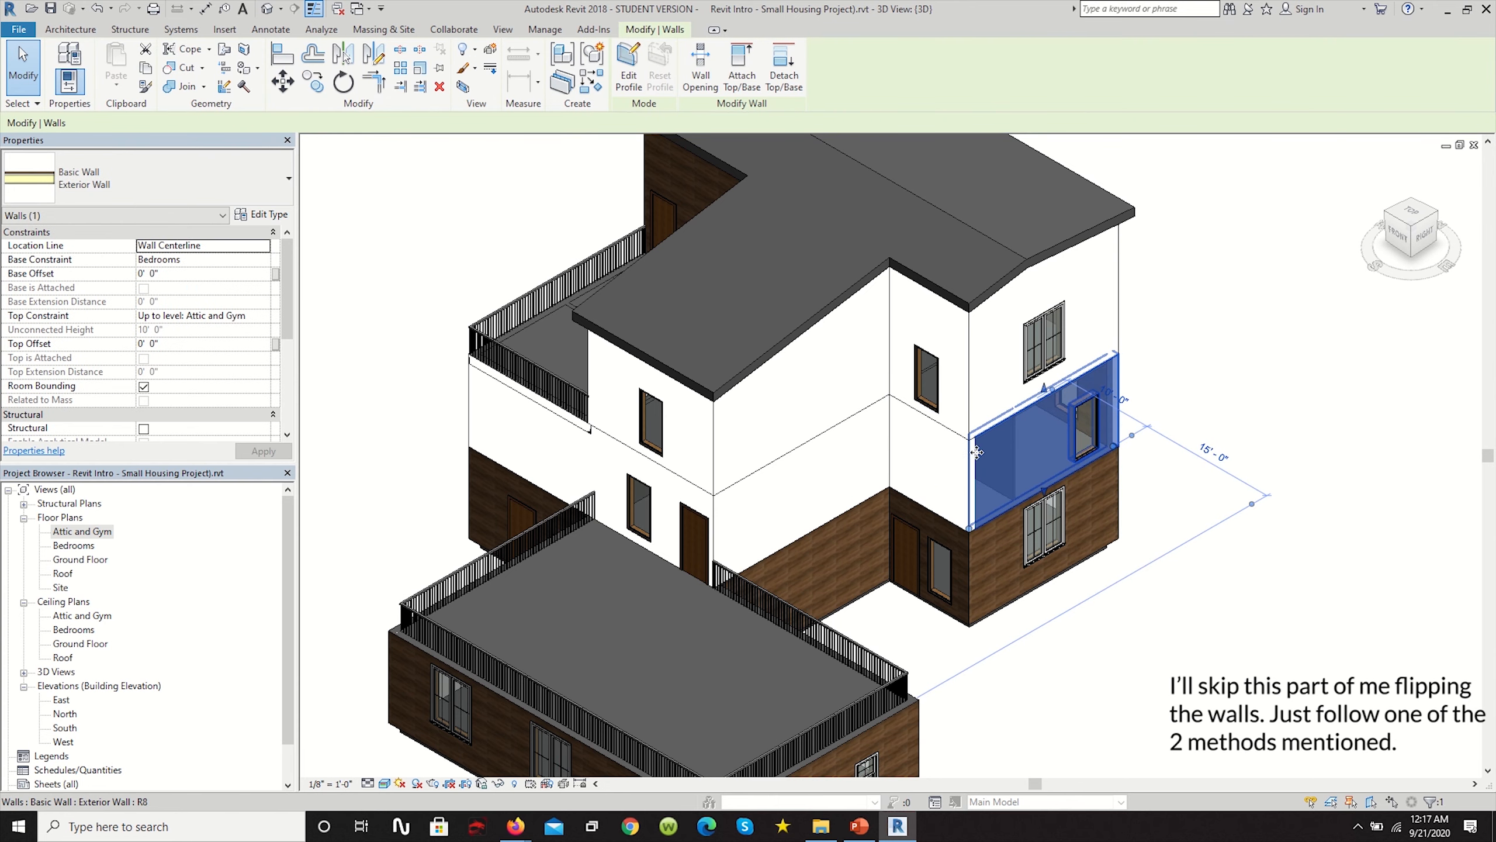
pyautogui.press('Escape')
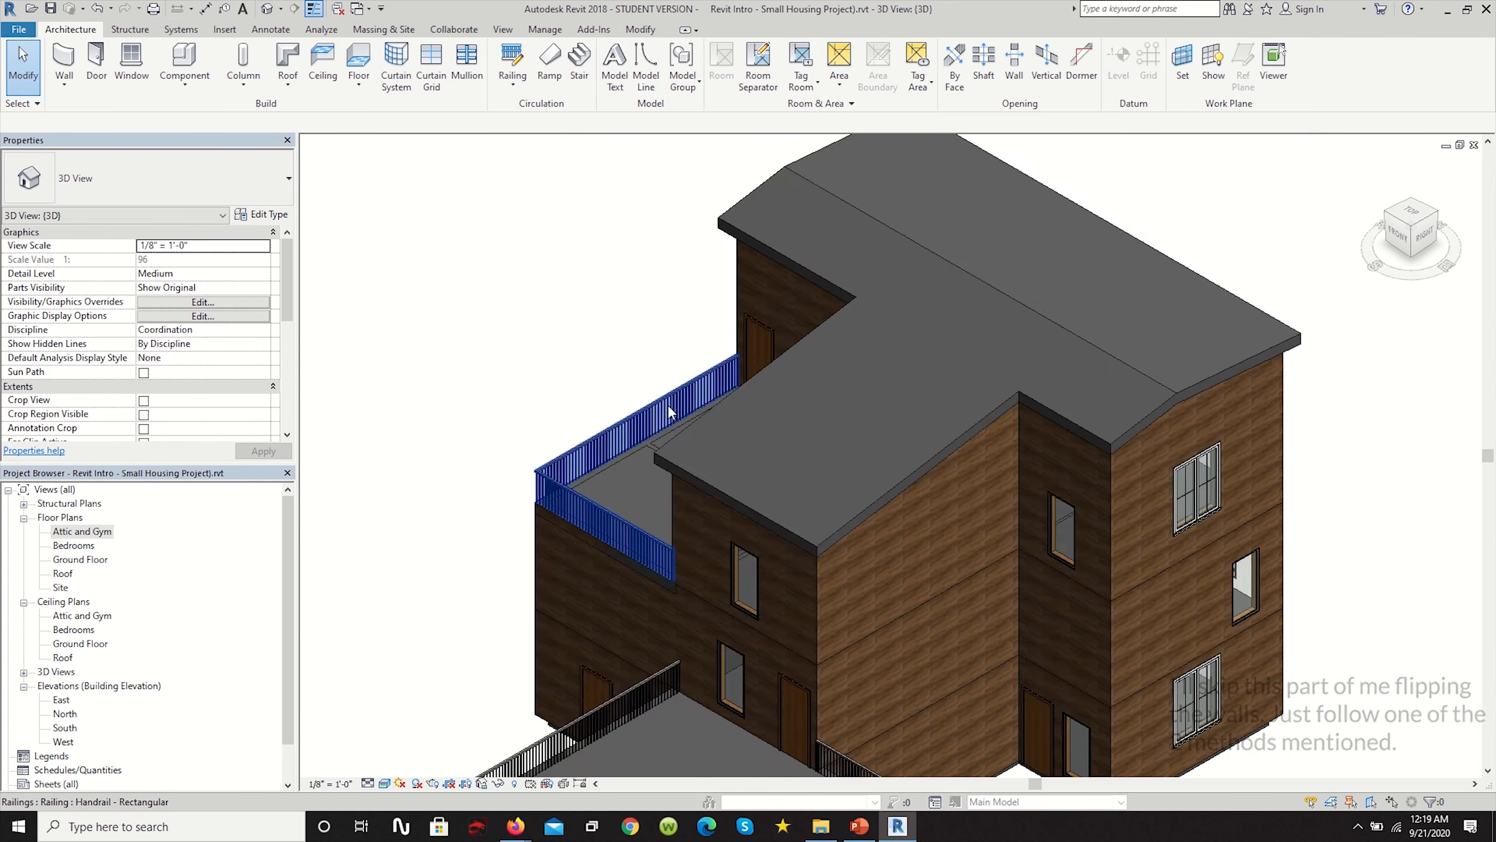
pyautogui.scroll(-2, 1127, 564)
pyautogui.keyDown('shift'); pyautogui.moveTo(1043, 511); pyautogui.dragTo(589, 513, button='middle'); pyautogui.keyUp('shift')
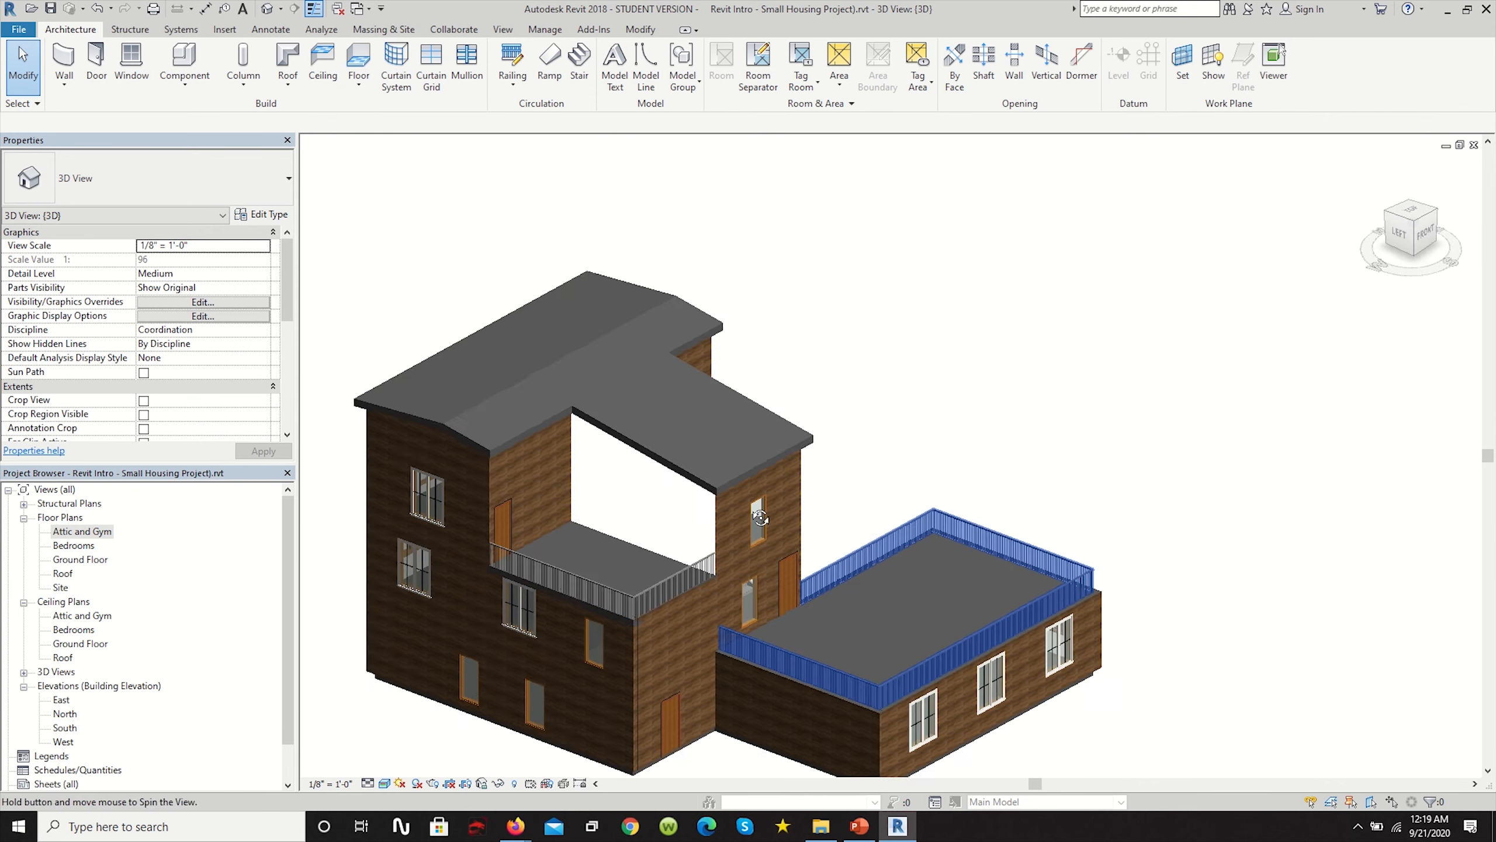
pyautogui.click(627, 508)
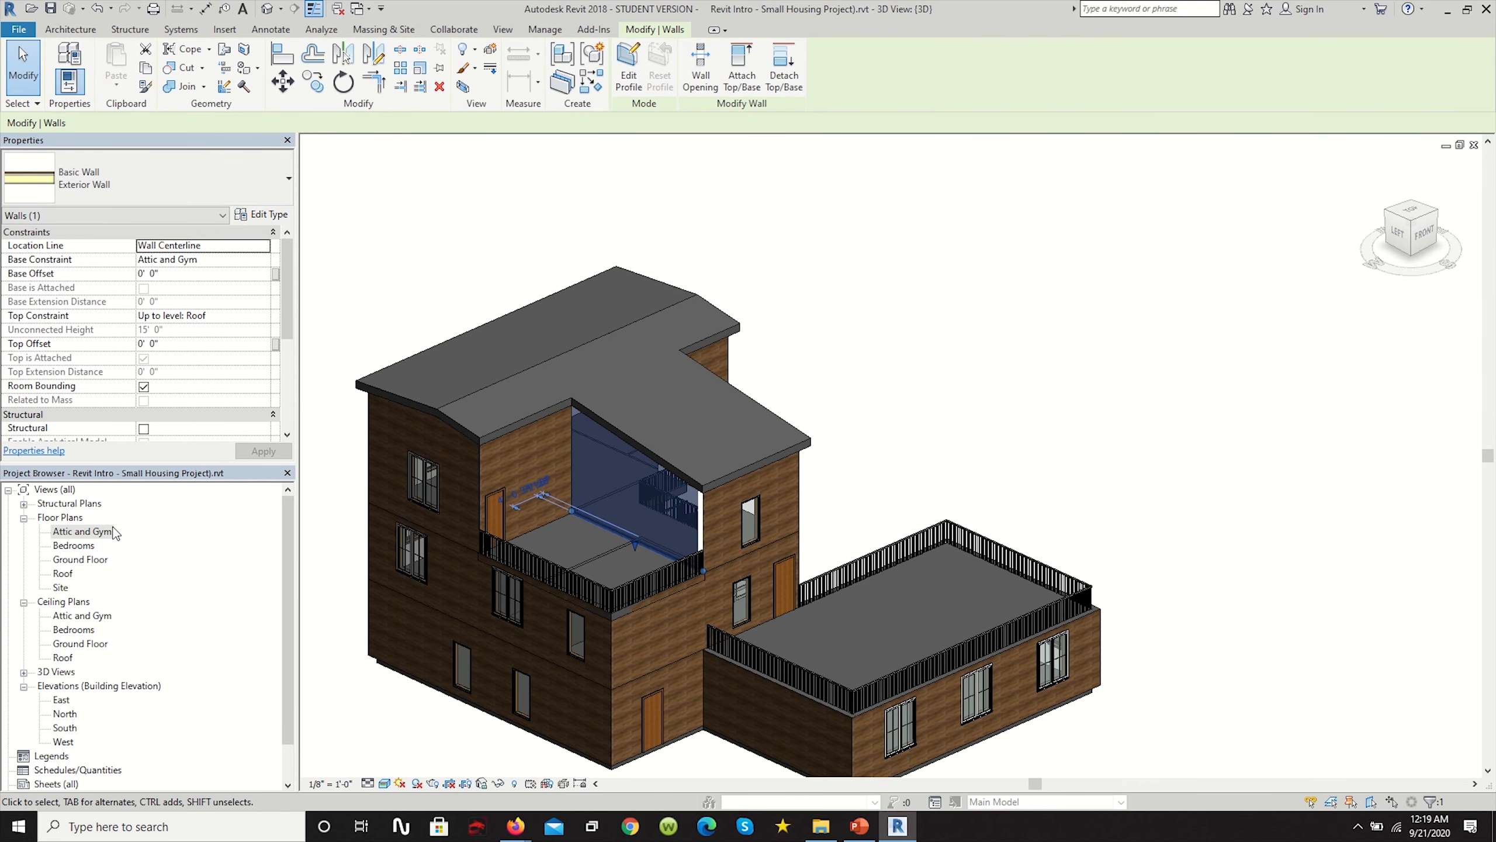
pyautogui.doubleClick(77, 533)
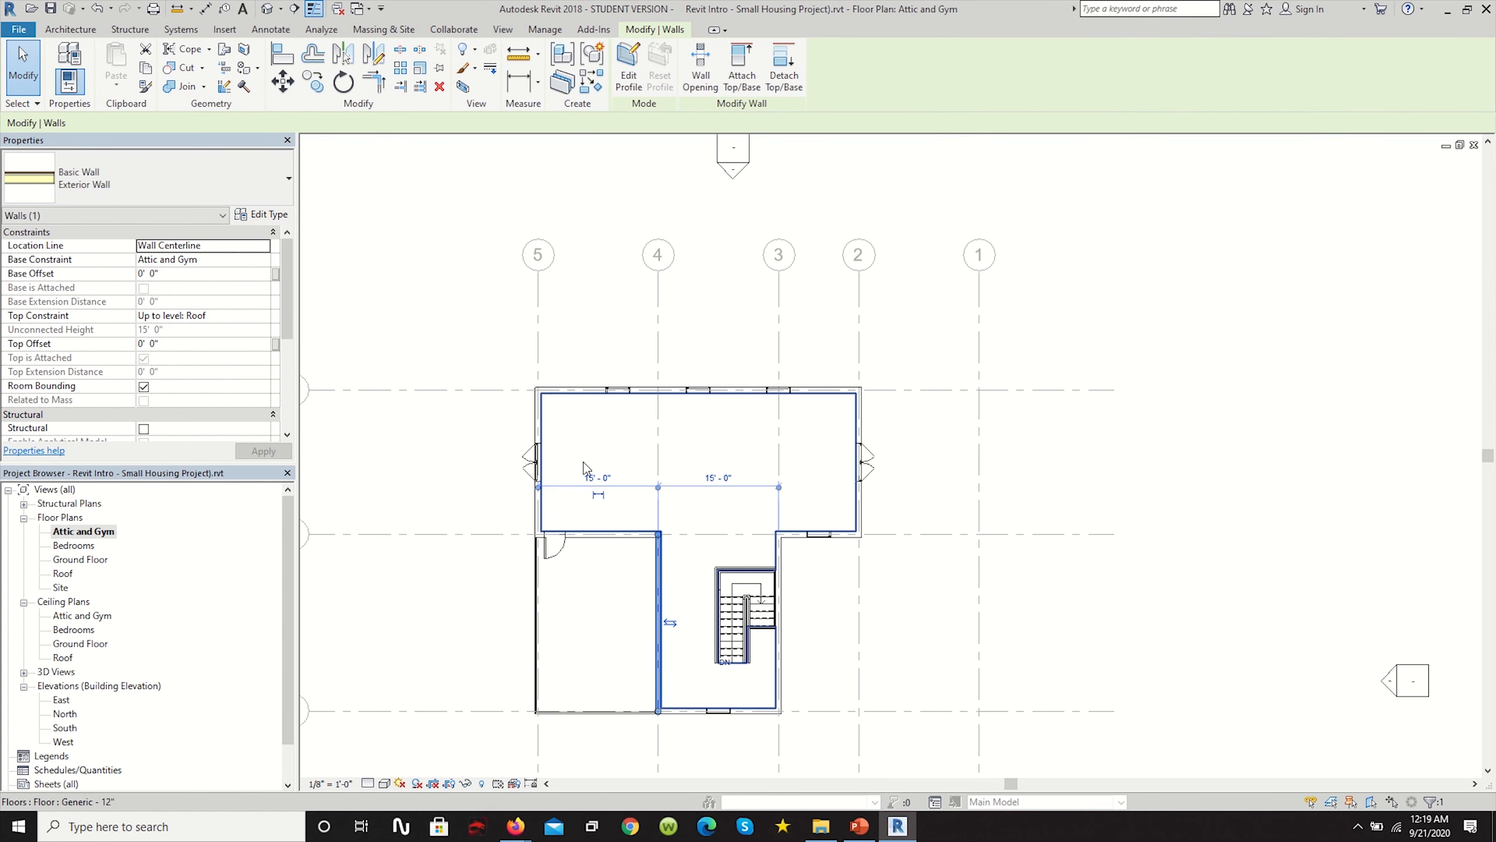
pyautogui.click(670, 622)
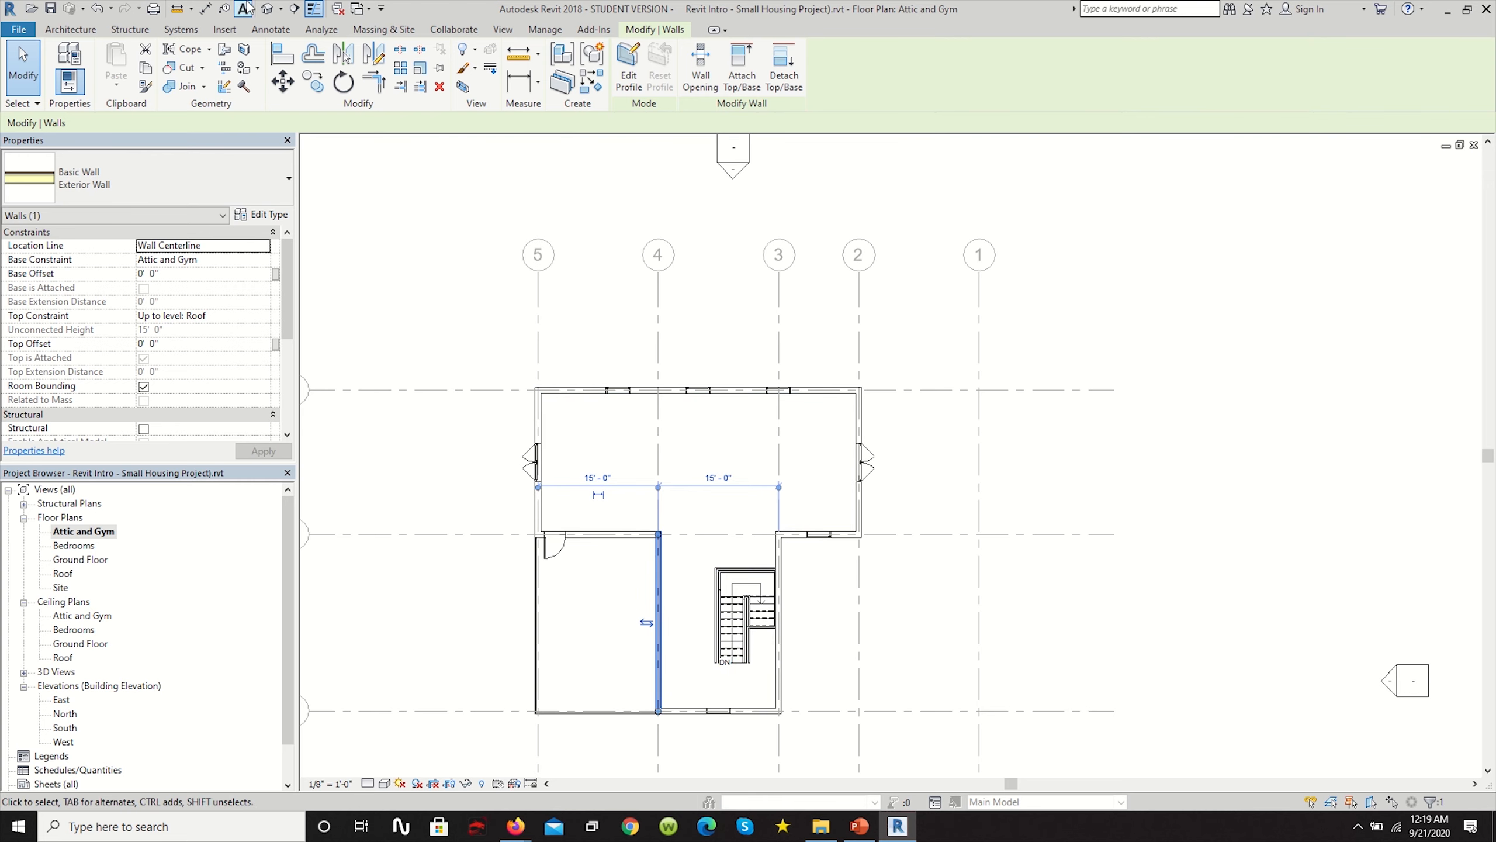
# Examine the walnut finish on the exterior walls of all floors in the 3D view.
pyautogui.click(267, 9)
pyautogui.keyDown('shift'); pyautogui.moveTo(839, 408); pyautogui.dragTo(880, 551, button='middle'); pyautogui.keyUp('shift')
pyautogui.scroll(8, 684, 603)
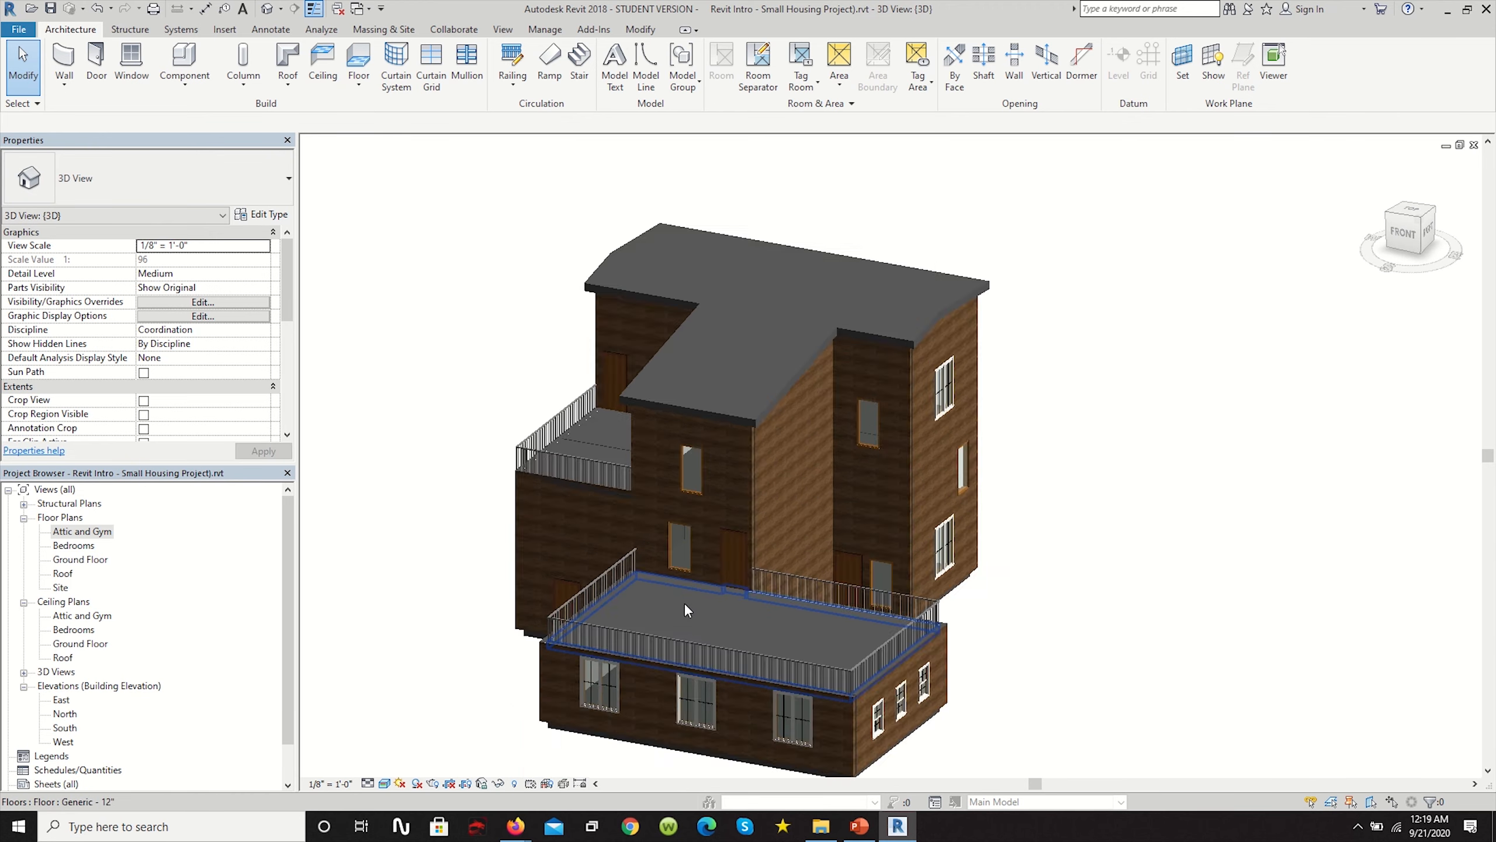
pyautogui.scroll(-2, 737, 539)
pyautogui.scroll(-5, 738, 538)
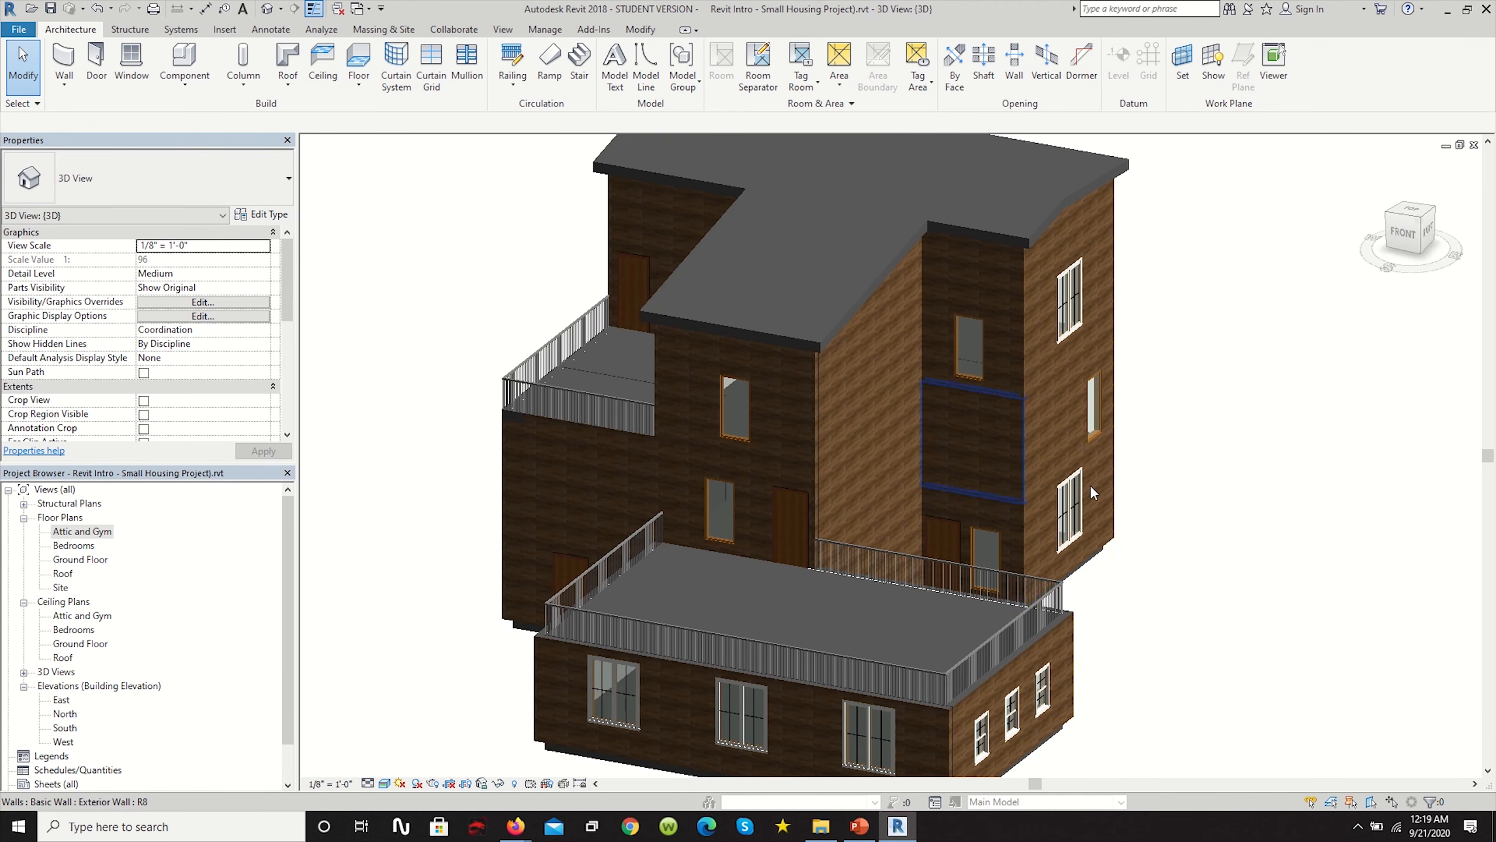
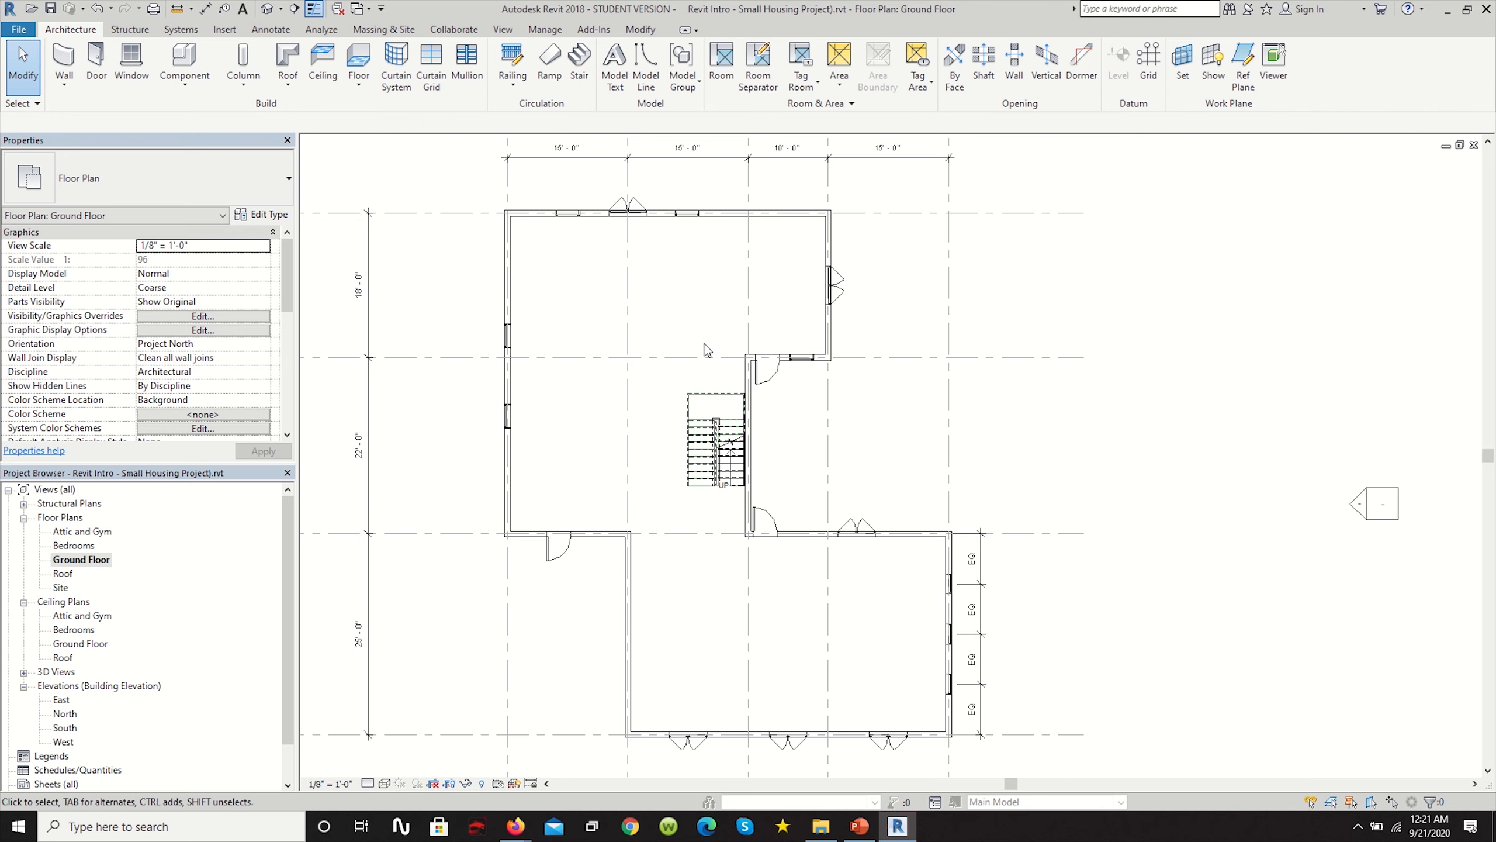
# Set the Ground Floor plan's visual style to Shaded and duplicate its floor type as Interior Floor Componets.
pyautogui.click(385, 783)
pyautogui.click(406, 719)
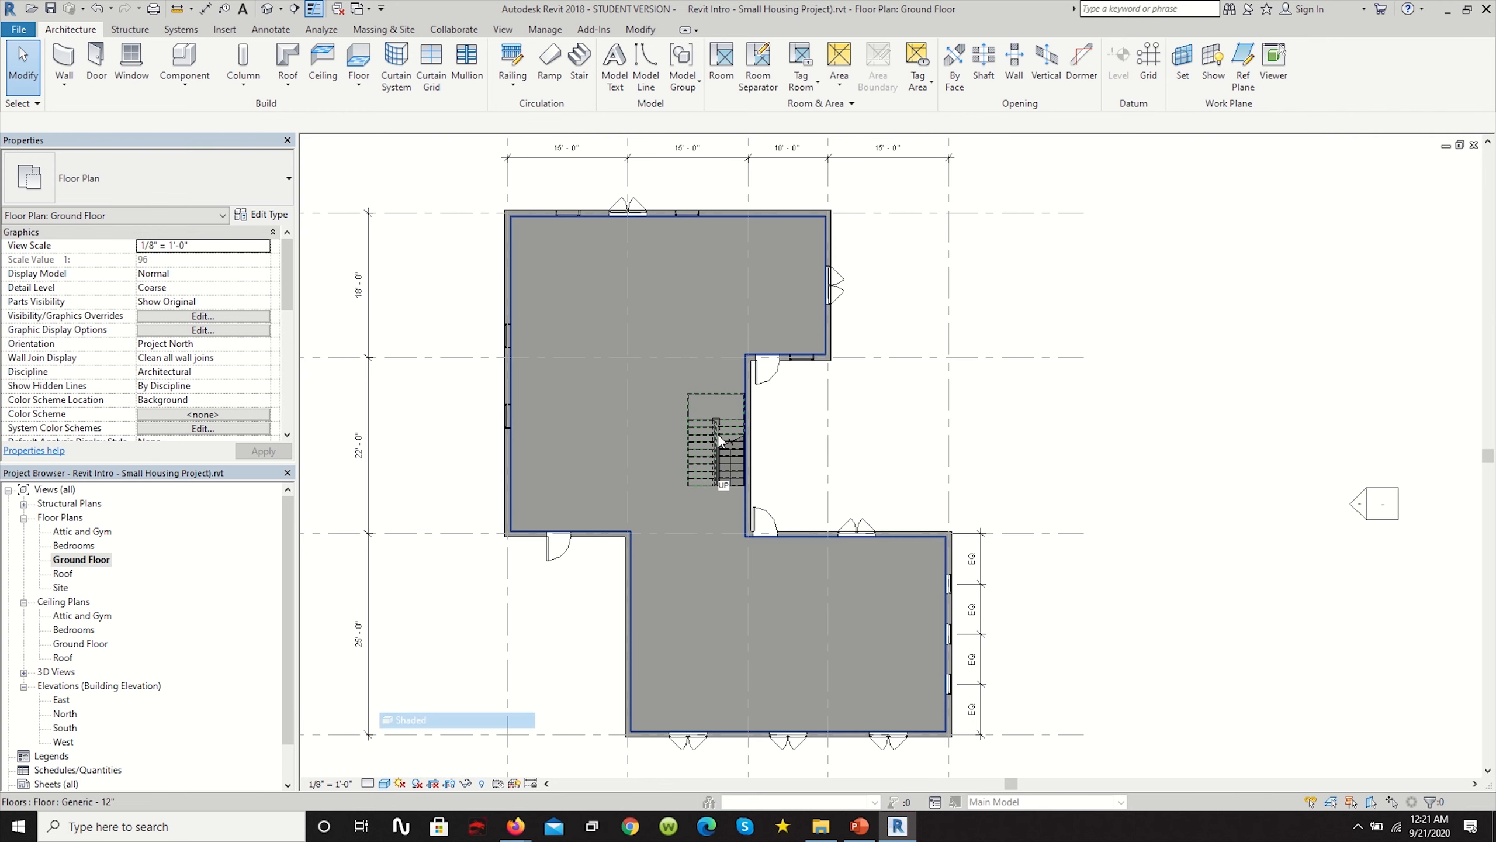
pyautogui.click(654, 337)
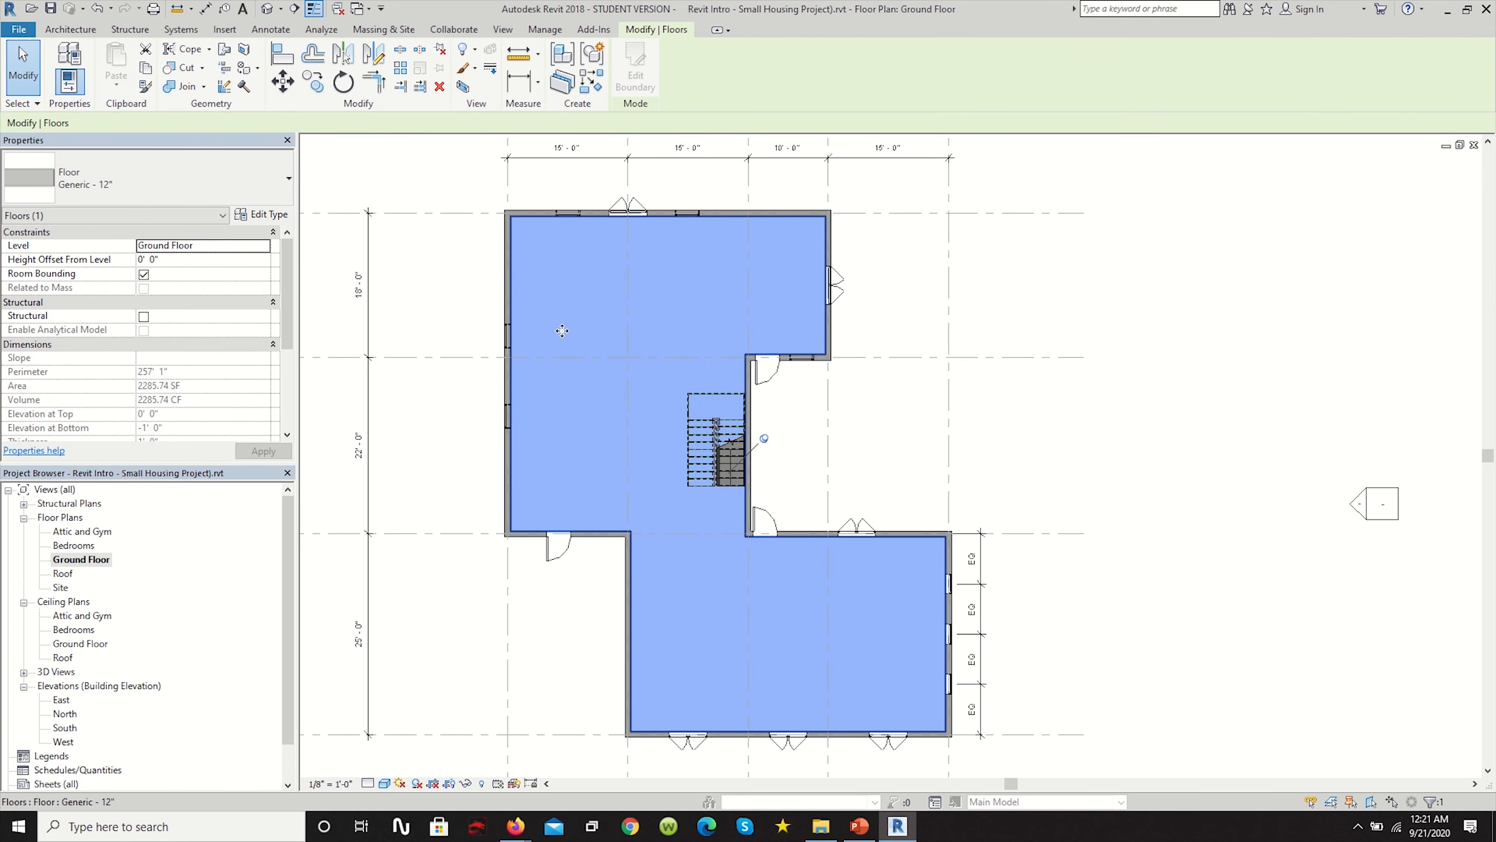
pyautogui.click(261, 215)
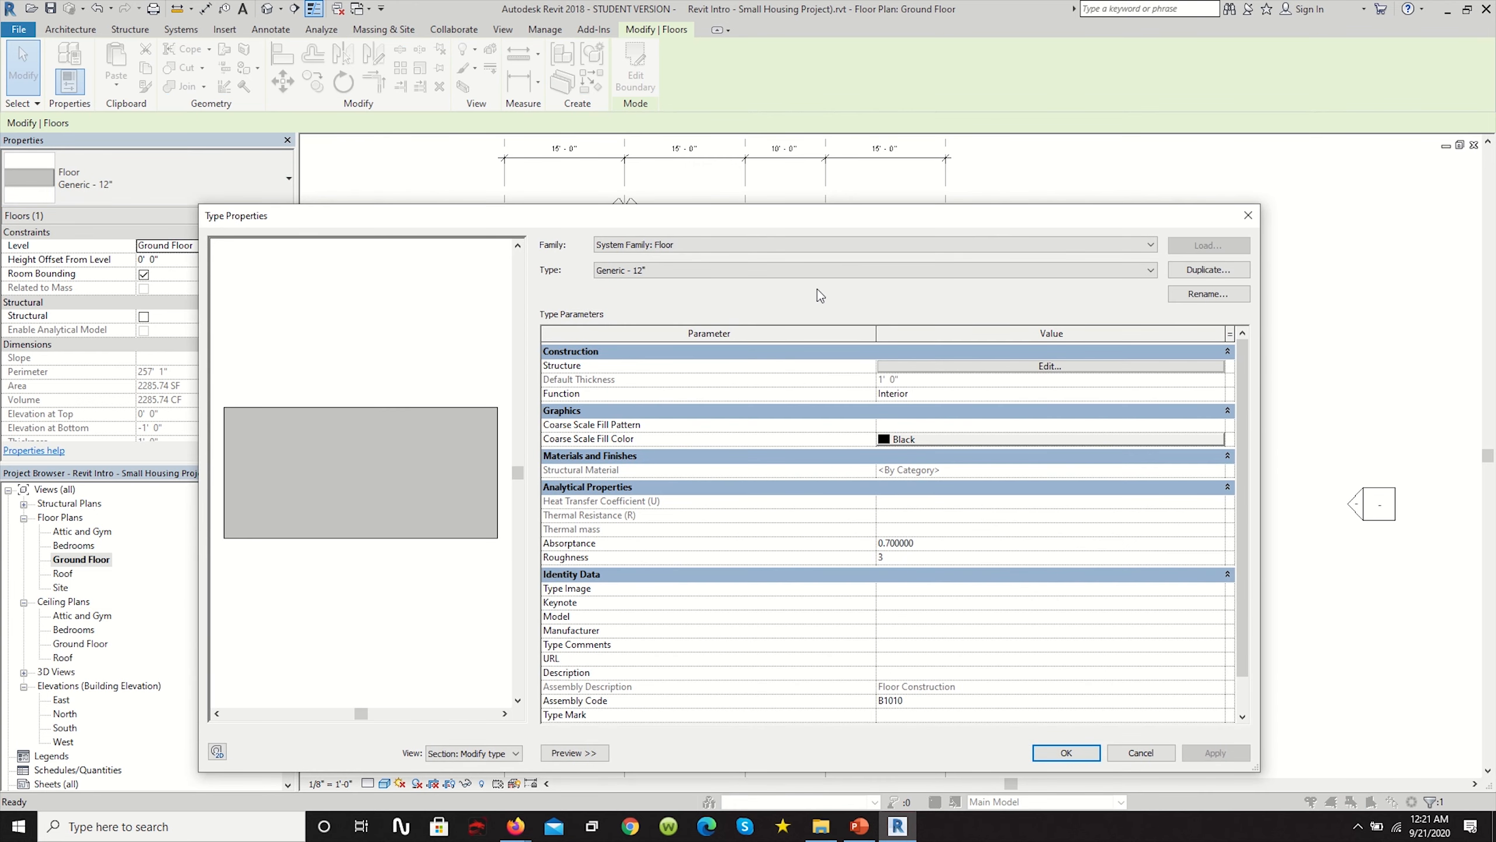
pyautogui.click(1214, 272)
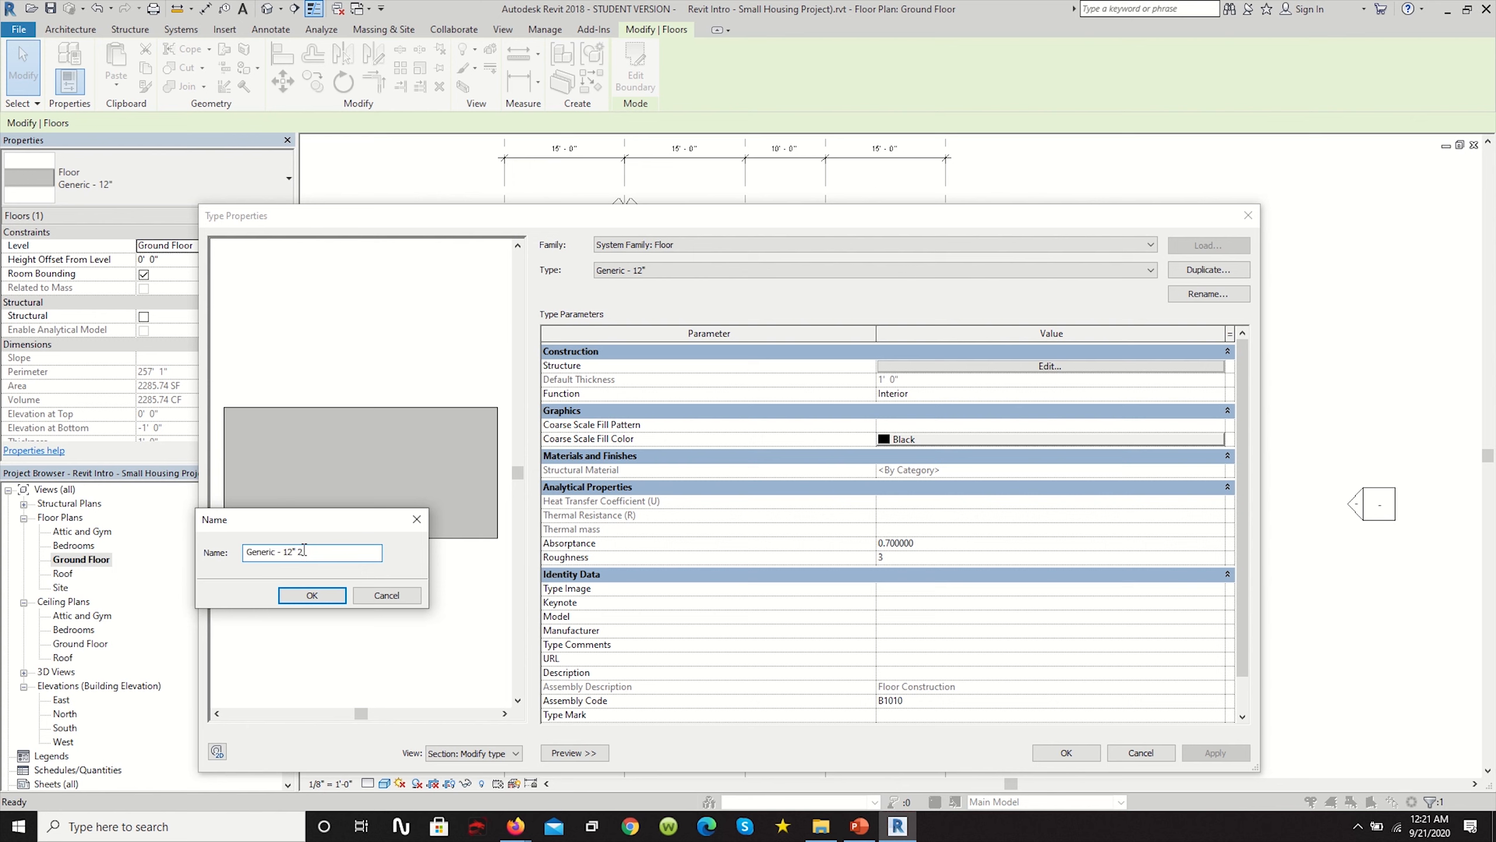
pyautogui.write('Interior Floor Componets')
pyautogui.click(312, 594)
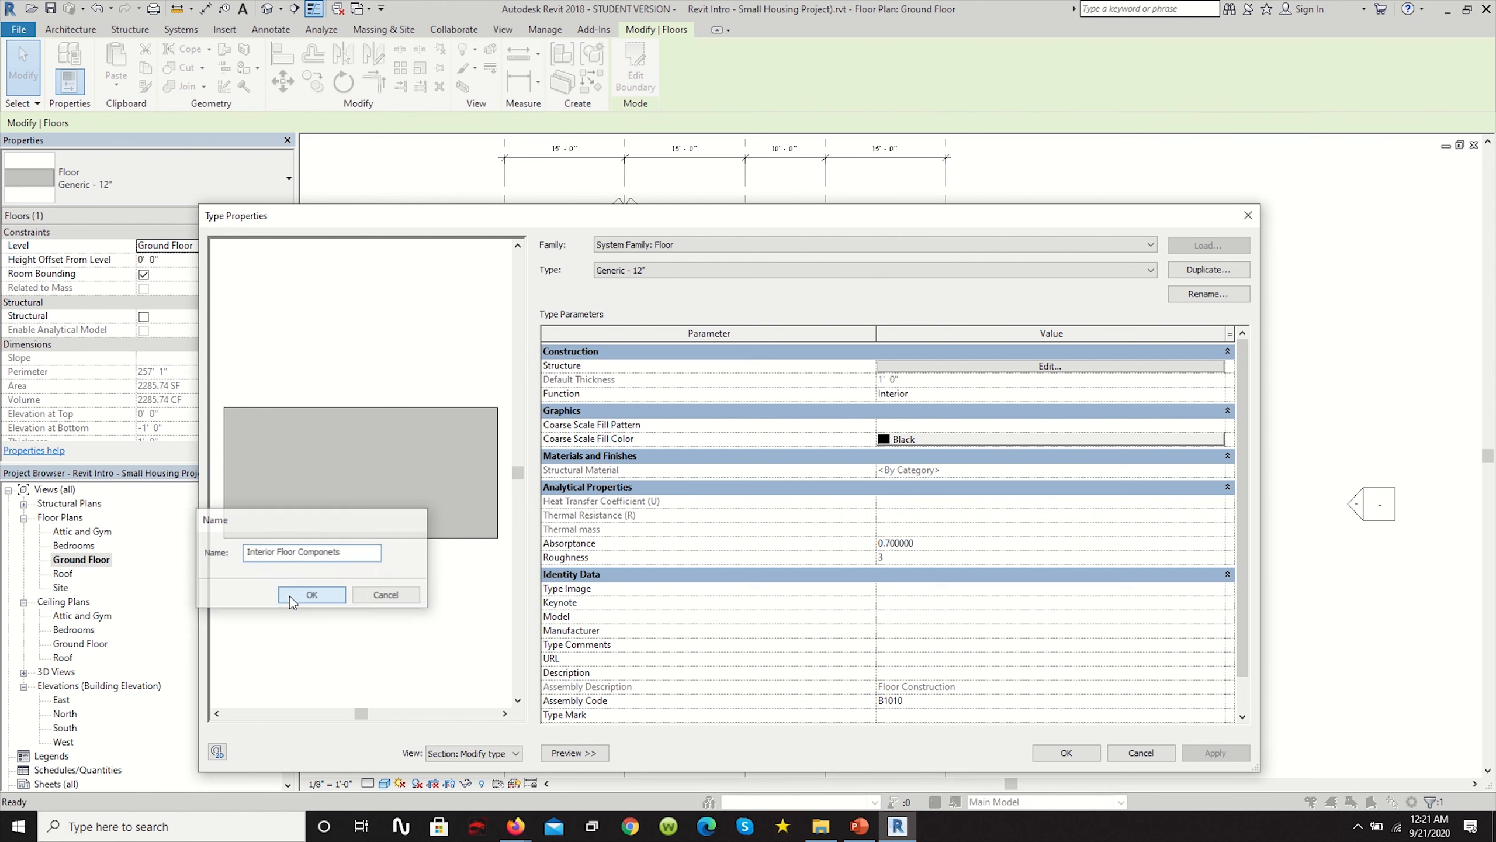
# Insert two layers above the structure layer of the Interior Floor Componets type and set the uppermost one's function to Finish 1 [4].
pyautogui.click(1028, 369)
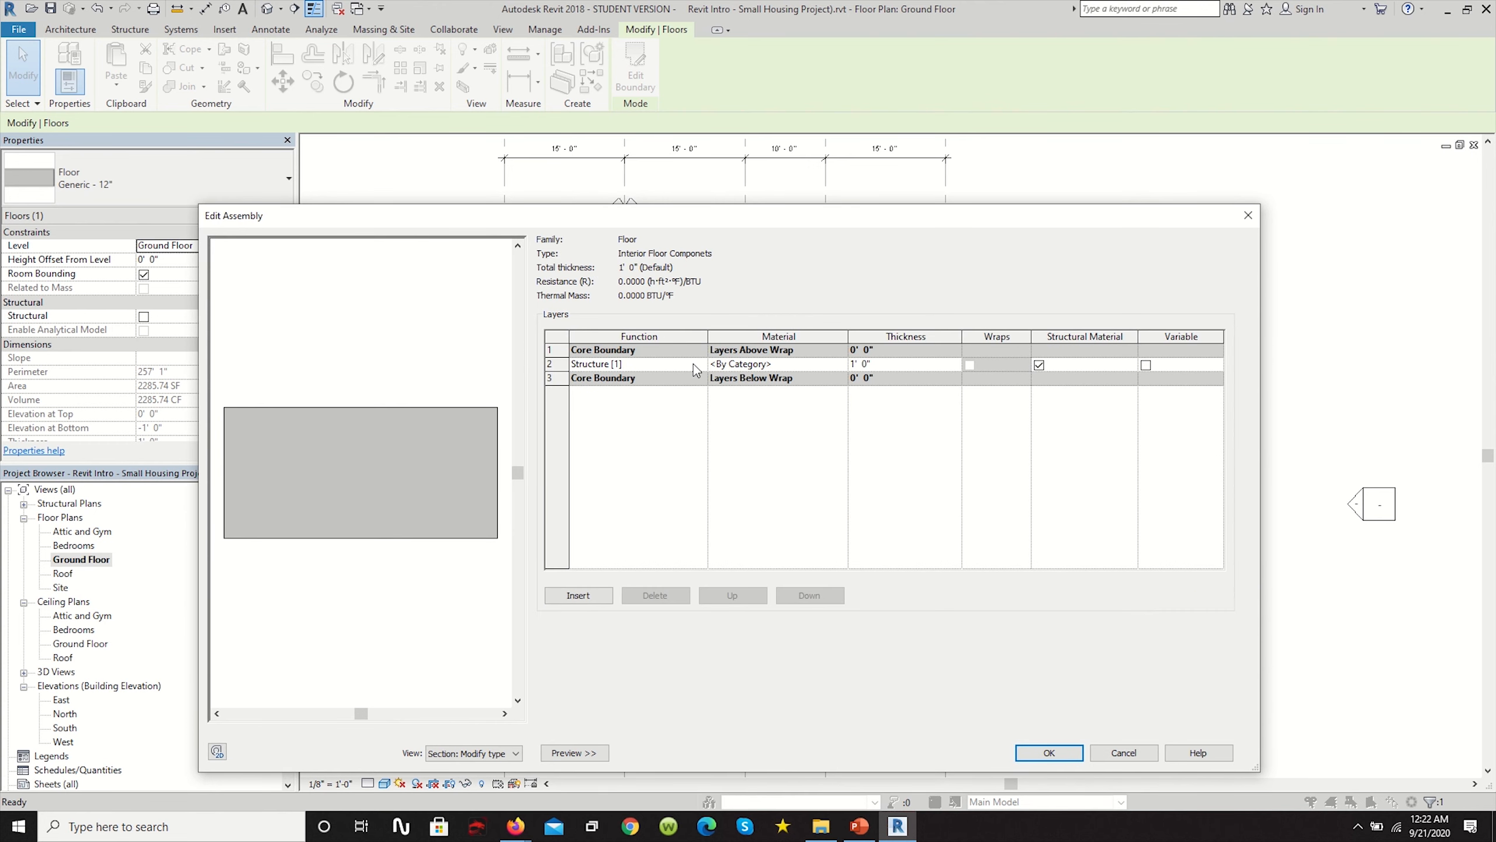
pyautogui.click(722, 365)
pyautogui.click(578, 594)
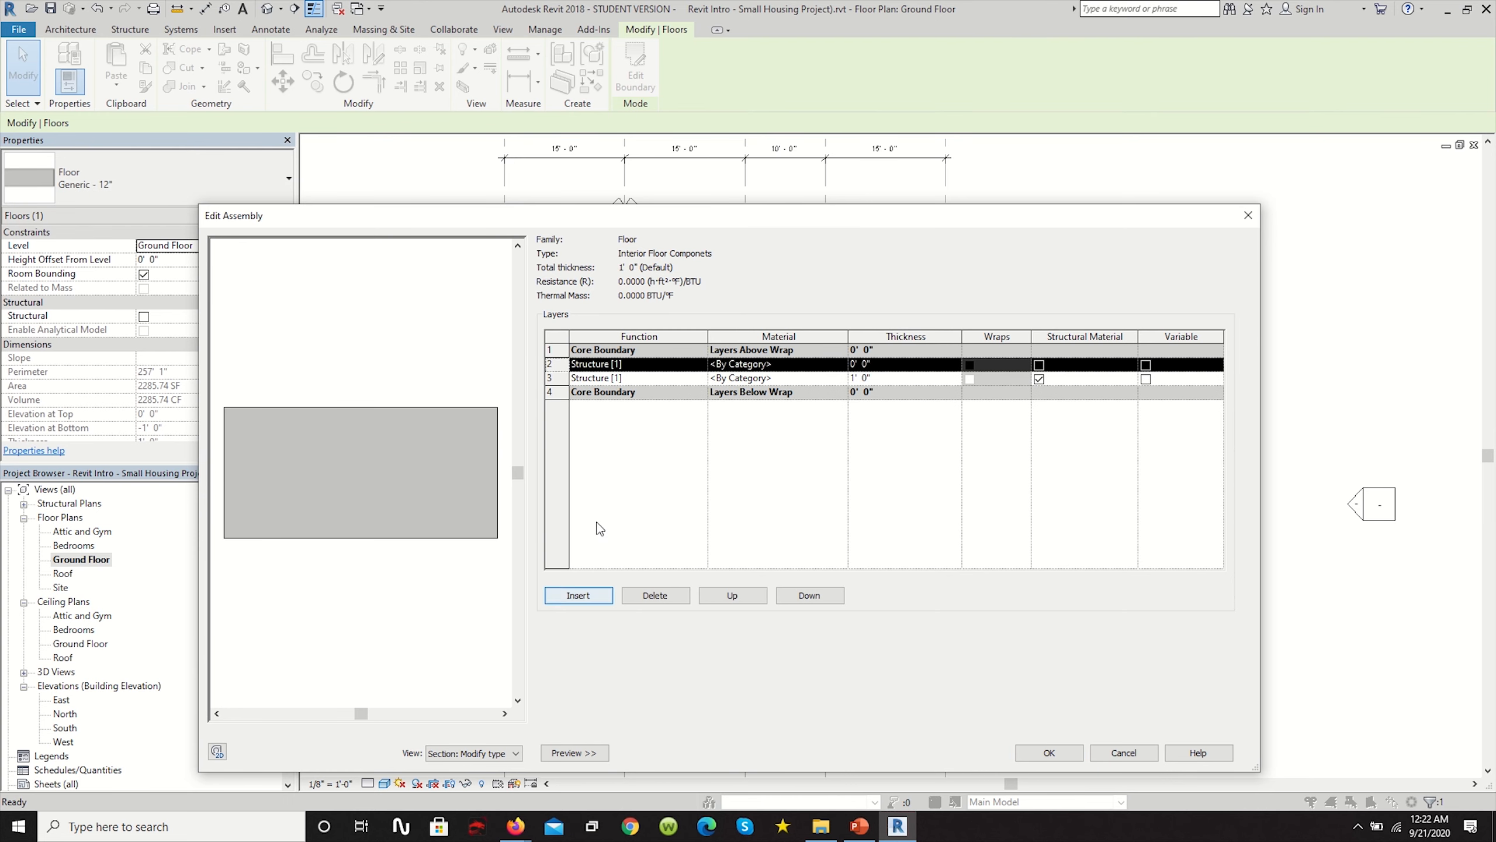
pyautogui.click(578, 594)
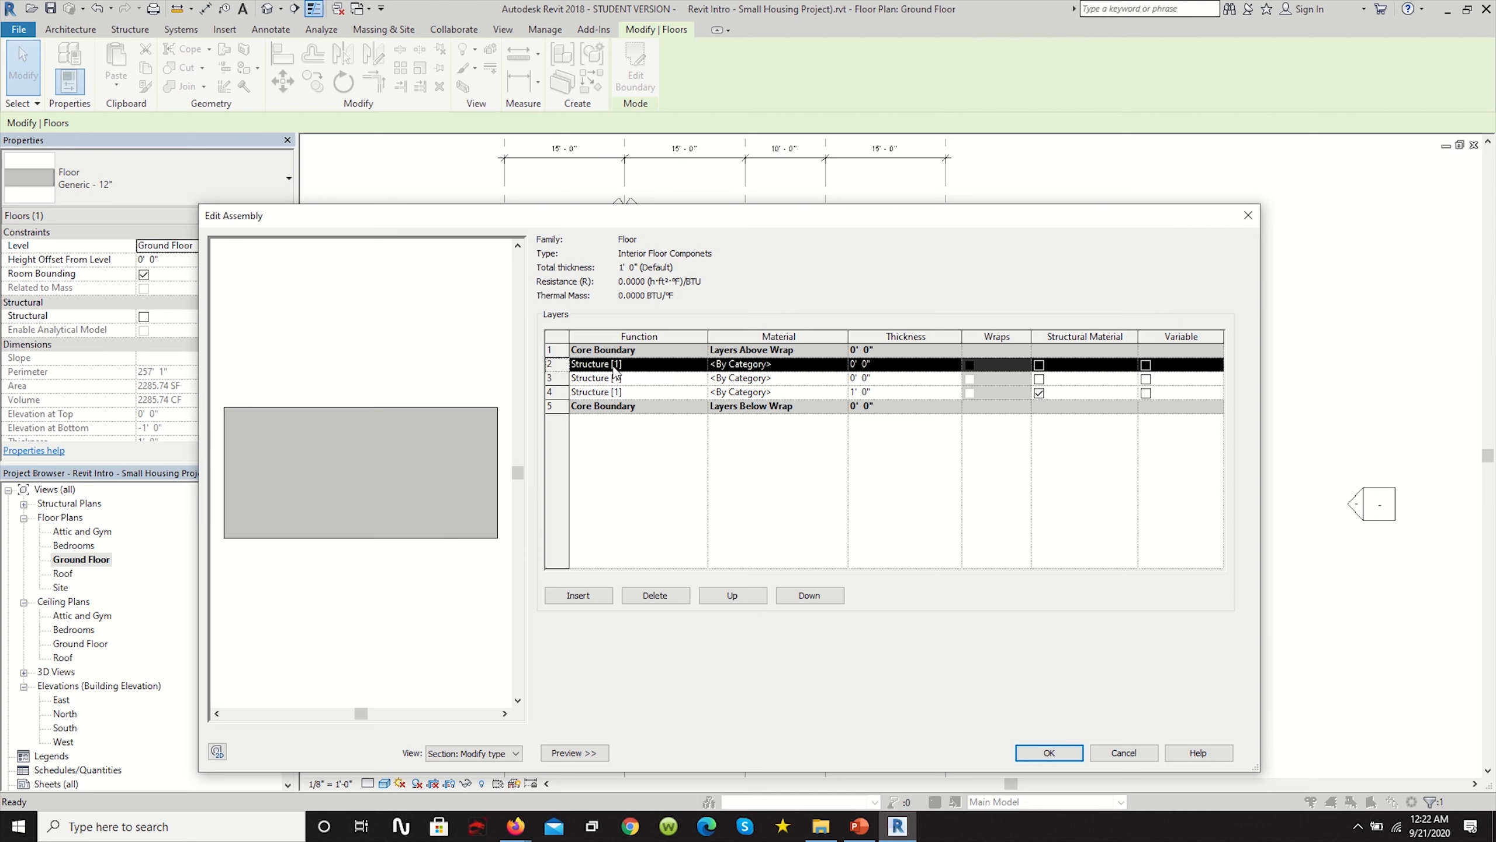
pyautogui.click(699, 364)
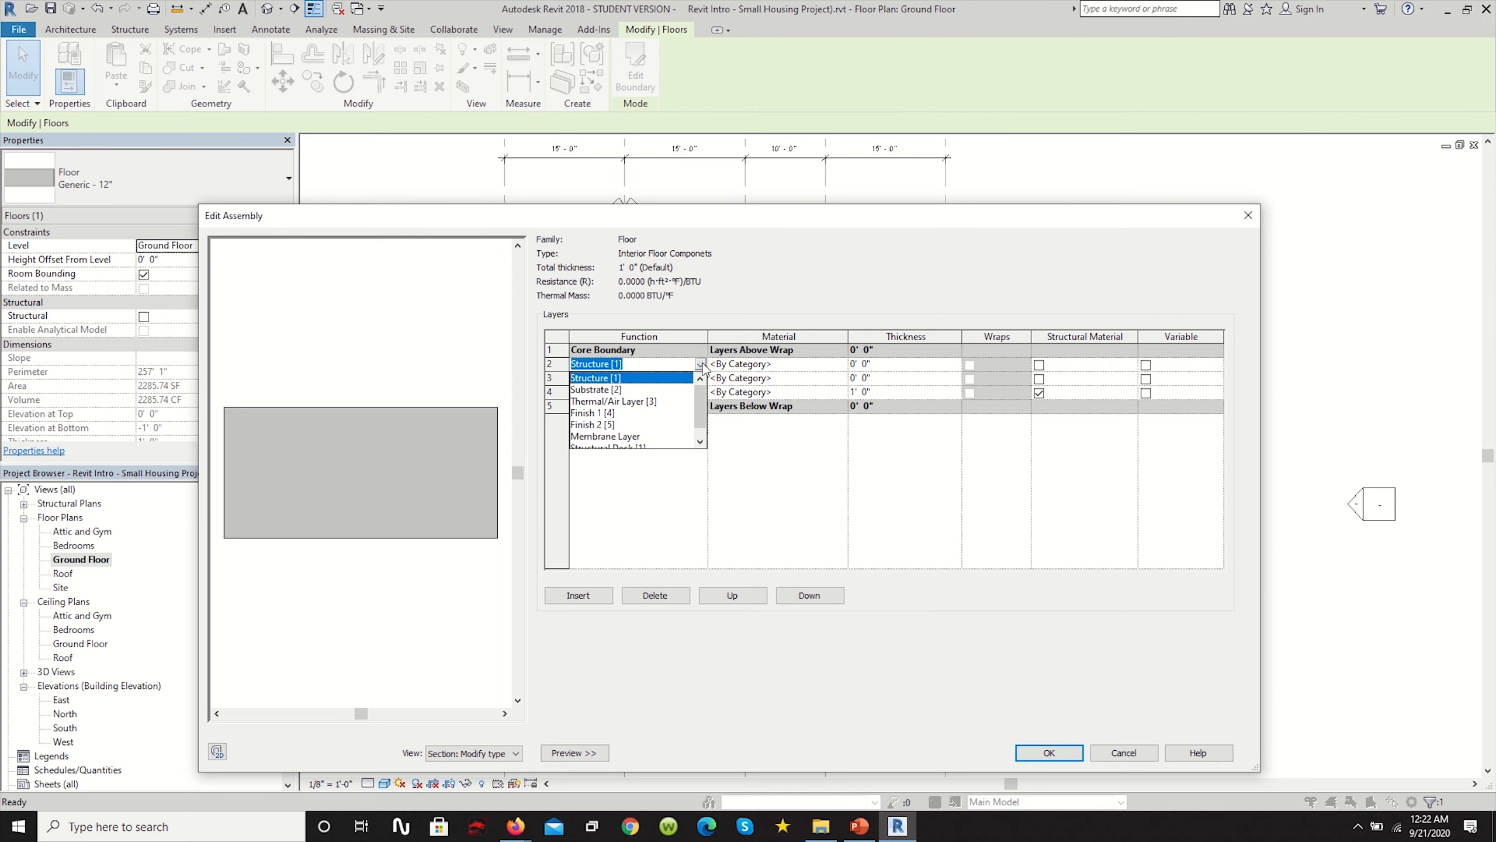
pyautogui.click(596, 414)
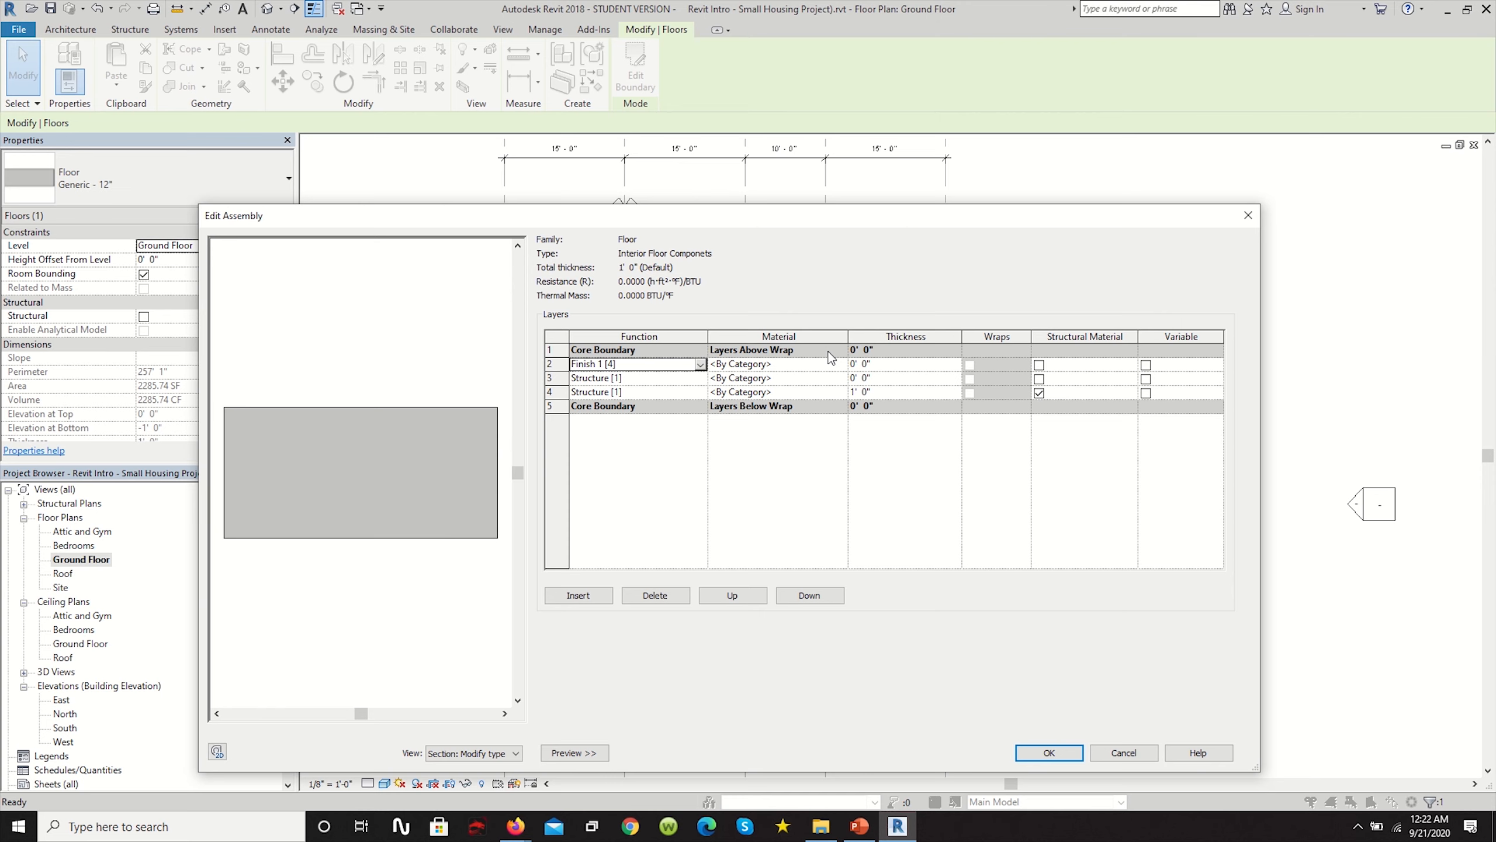
pyautogui.click(701, 380)
pyautogui.click(700, 379)
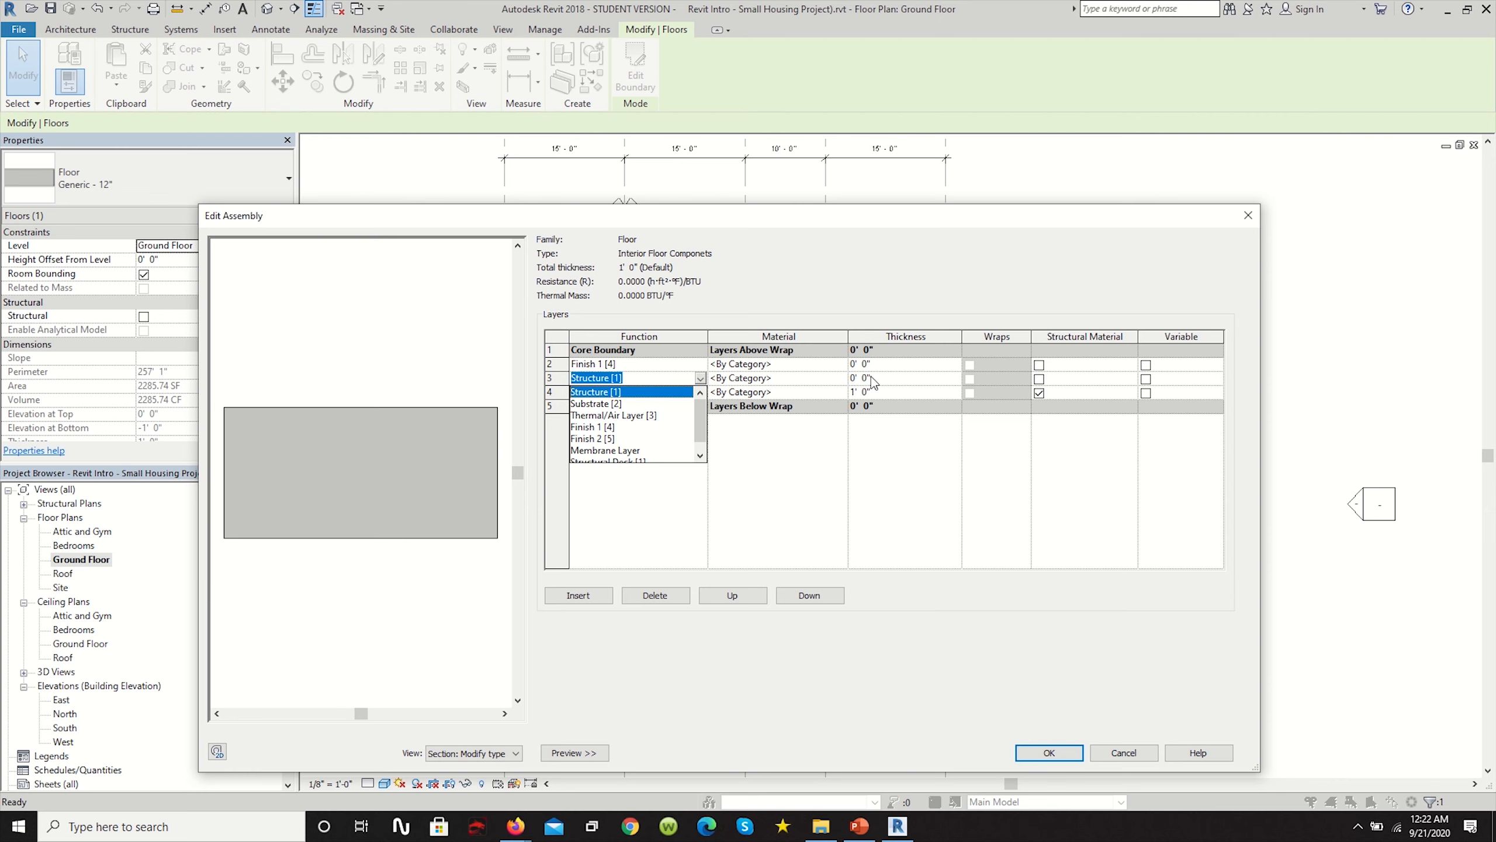
pyautogui.click(685, 487)
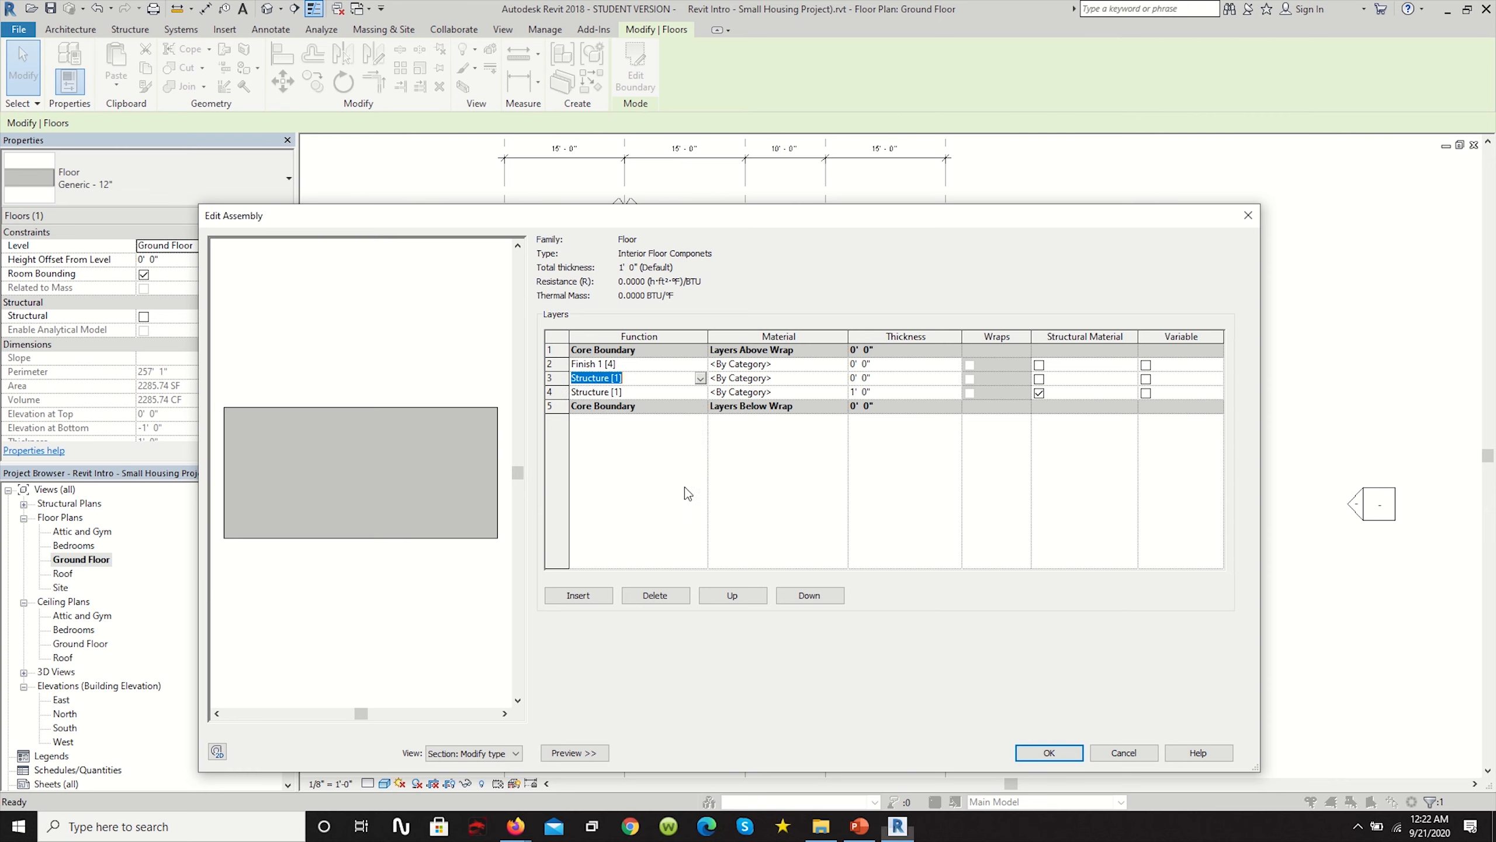
pyautogui.click(700, 393)
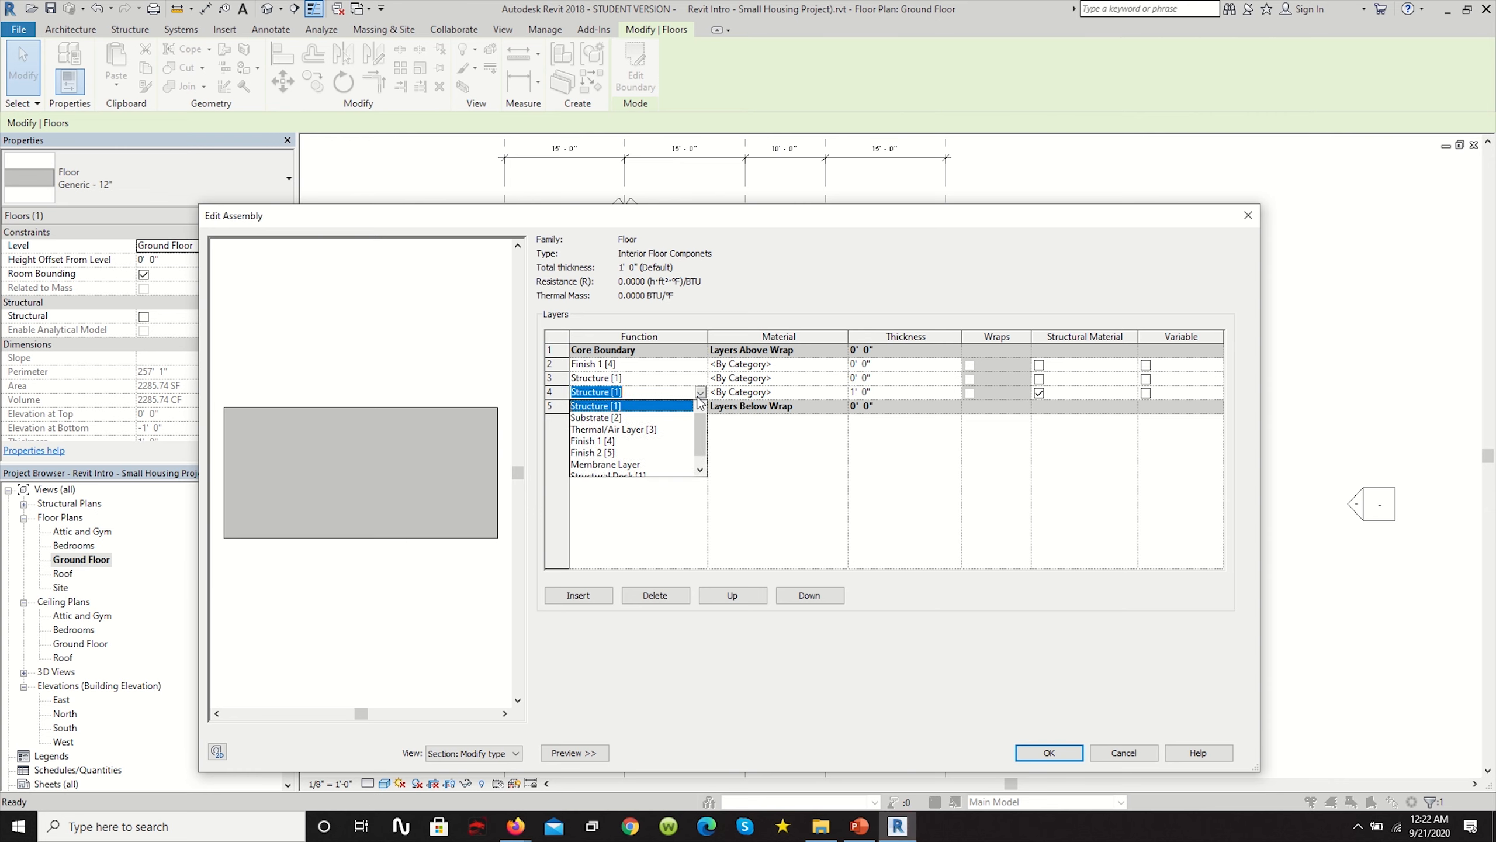
pyautogui.click(640, 514)
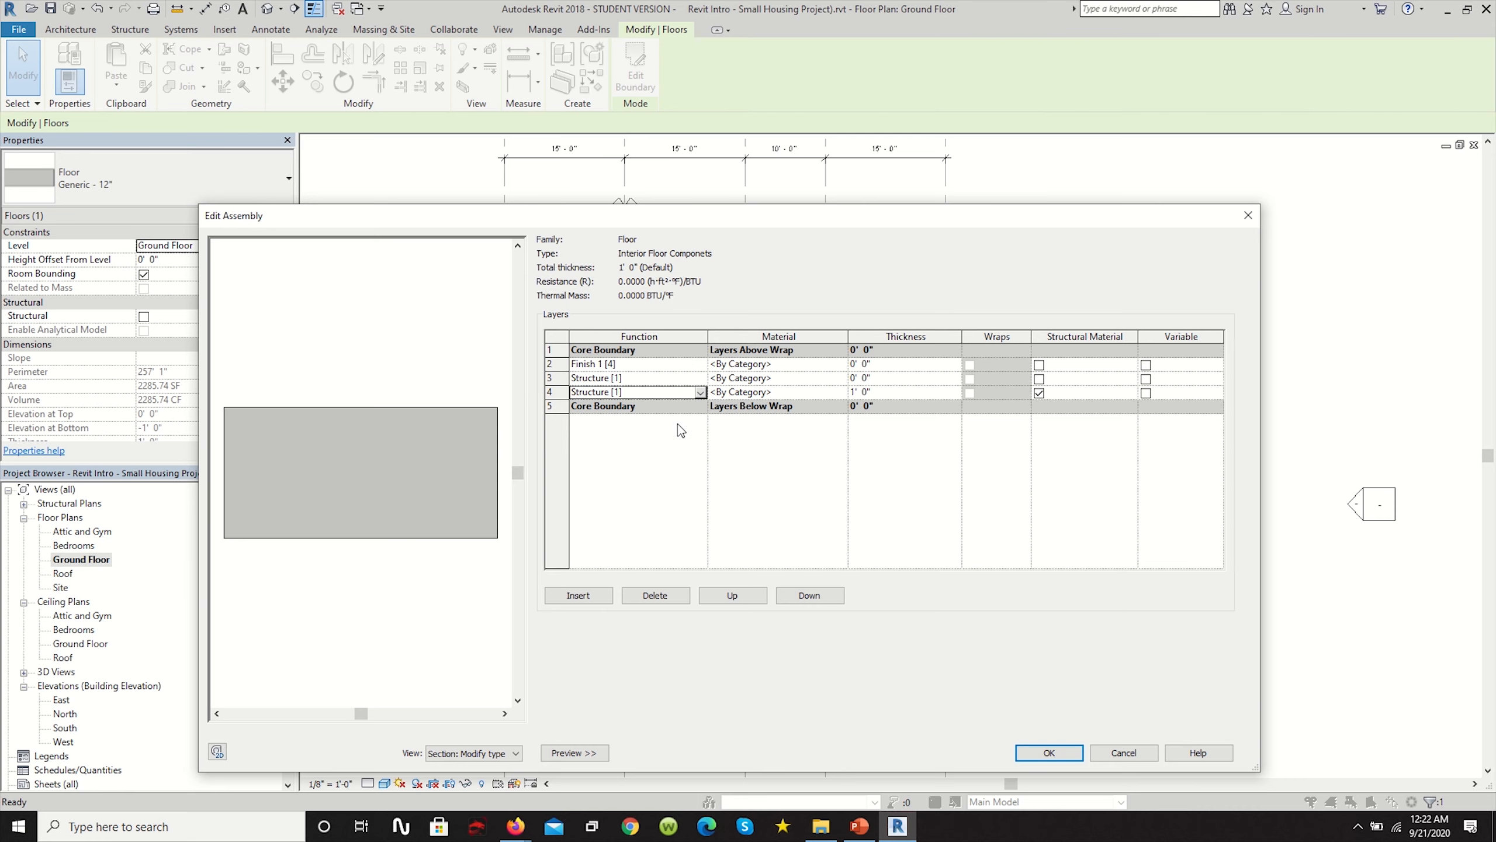
# Set the function of the layer directly below Finish 1 [4] to Substrate [2].
pyautogui.click(647, 378)
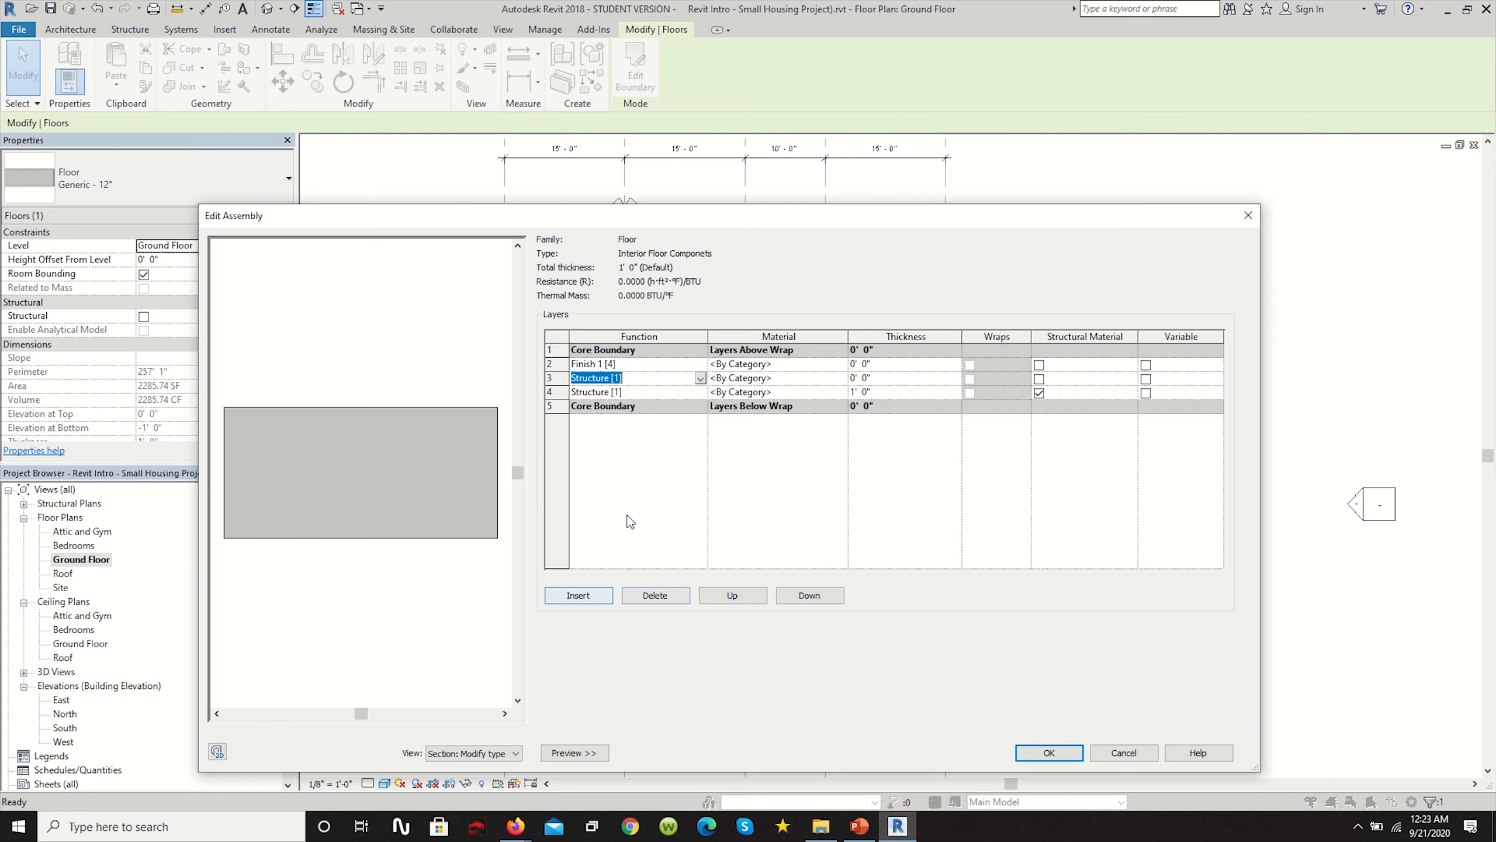
pyautogui.click(700, 379)
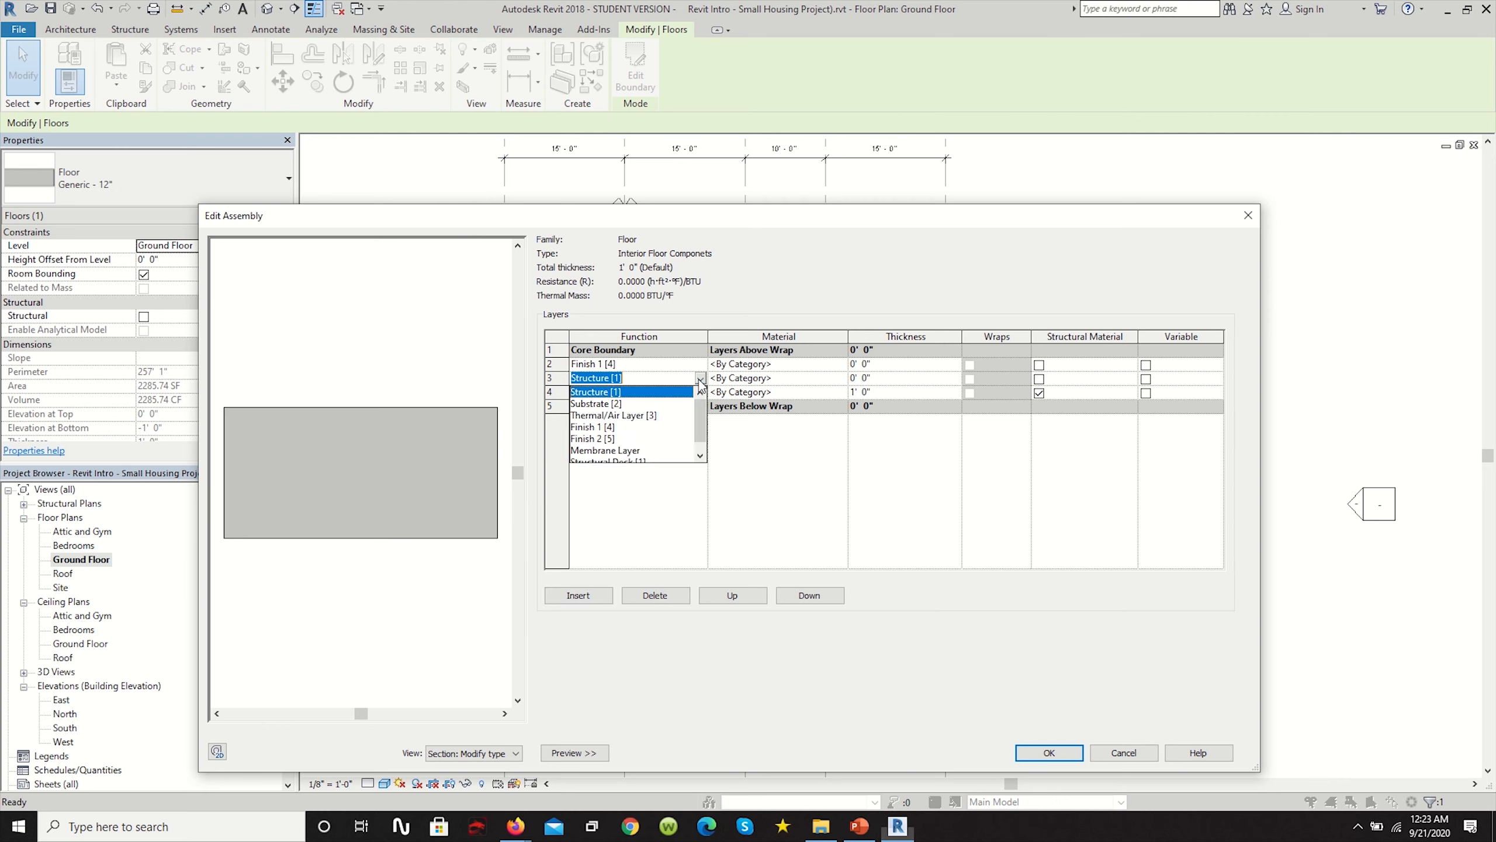
pyautogui.click(613, 405)
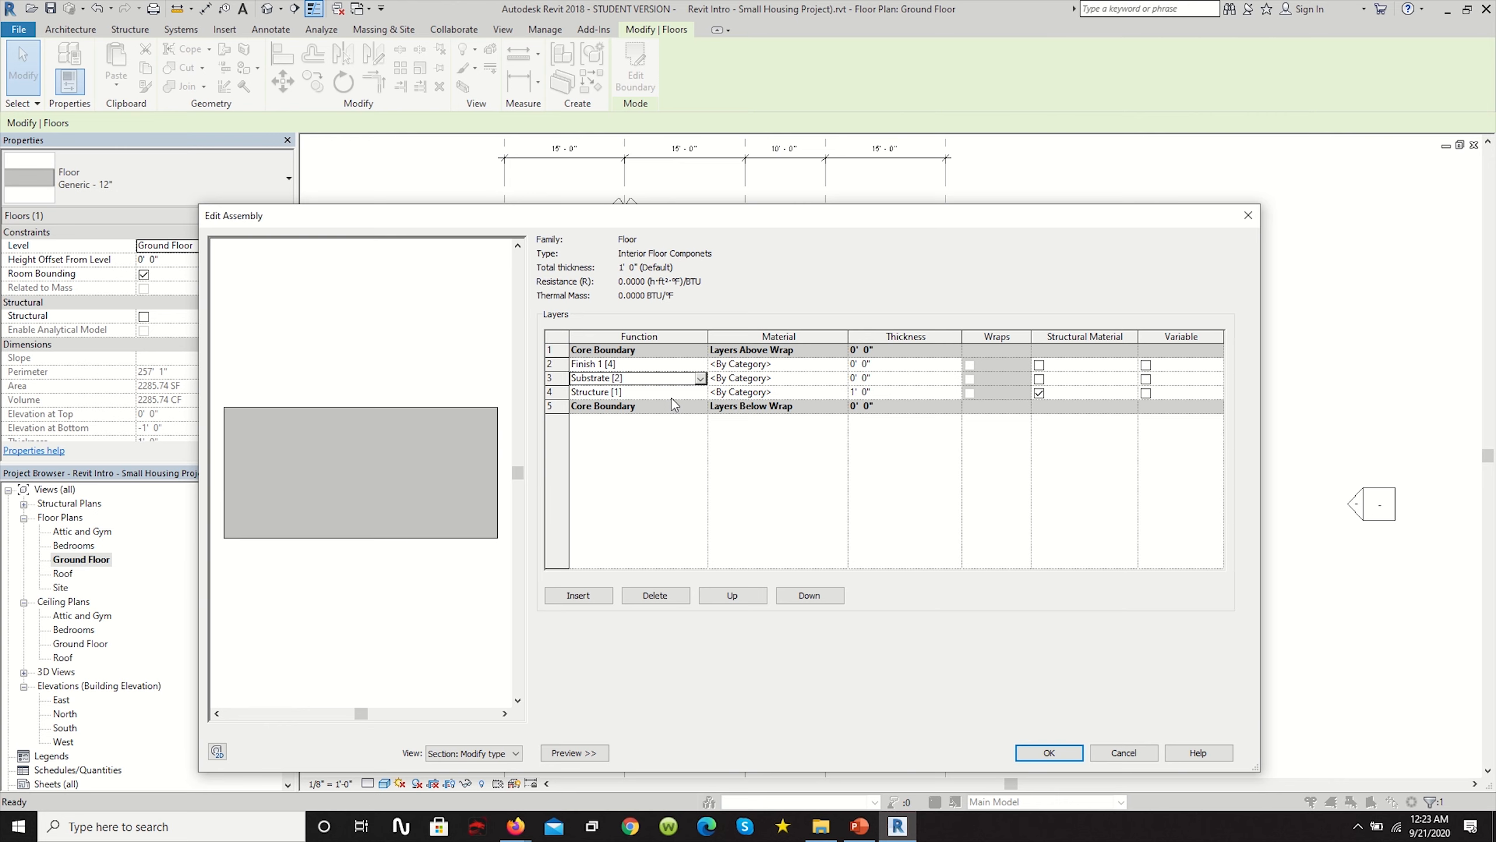
# Insert a Structure [1] layer below the substrate and set the lowest layer's function to Finish 2 [5].
pyautogui.click(671, 393)
pyautogui.click(578, 594)
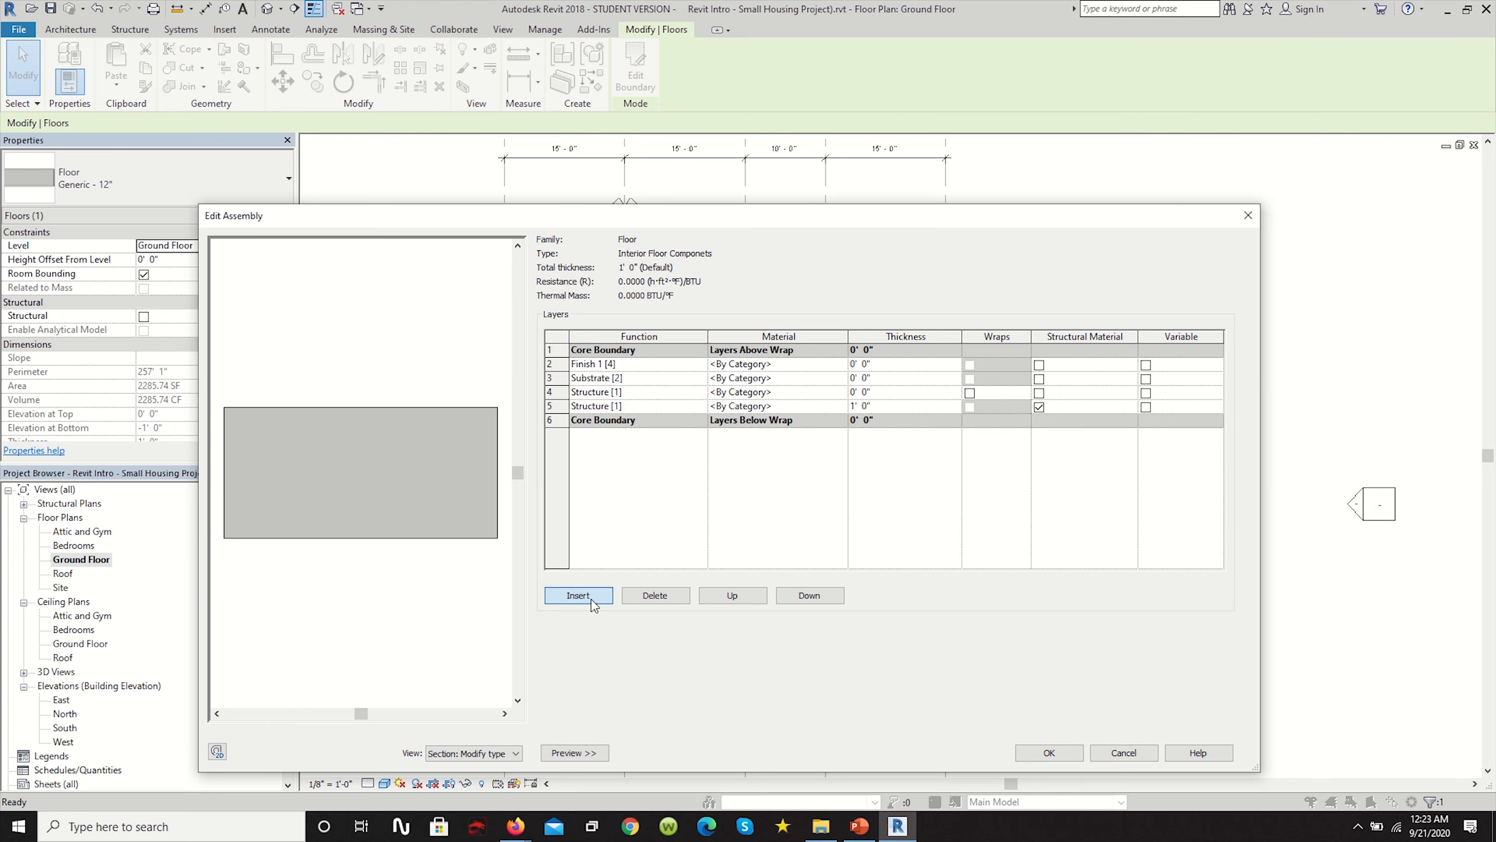
pyautogui.click(678, 406)
pyautogui.click(700, 406)
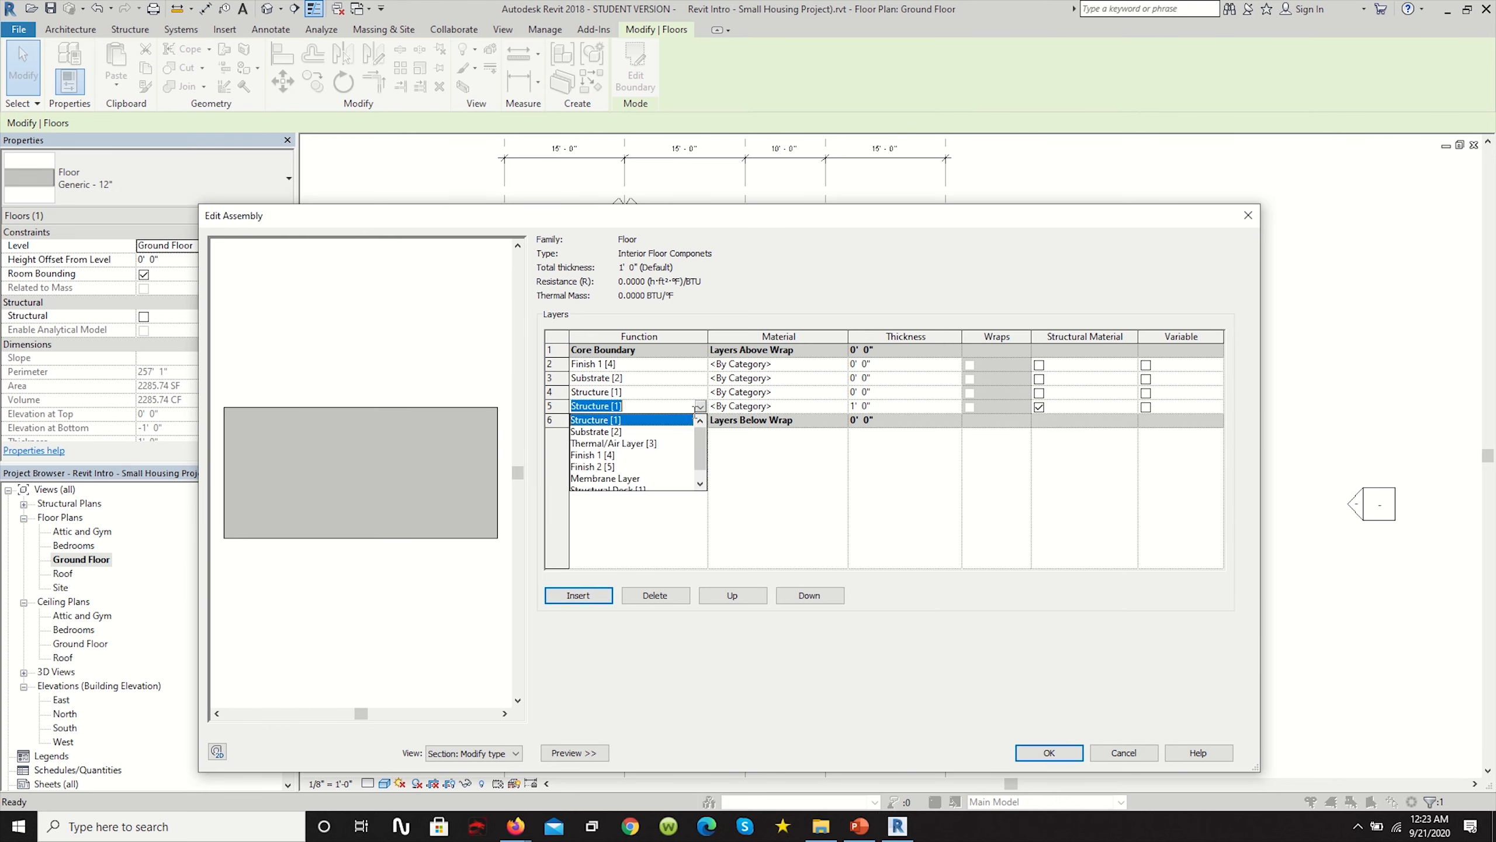
pyautogui.click(592, 467)
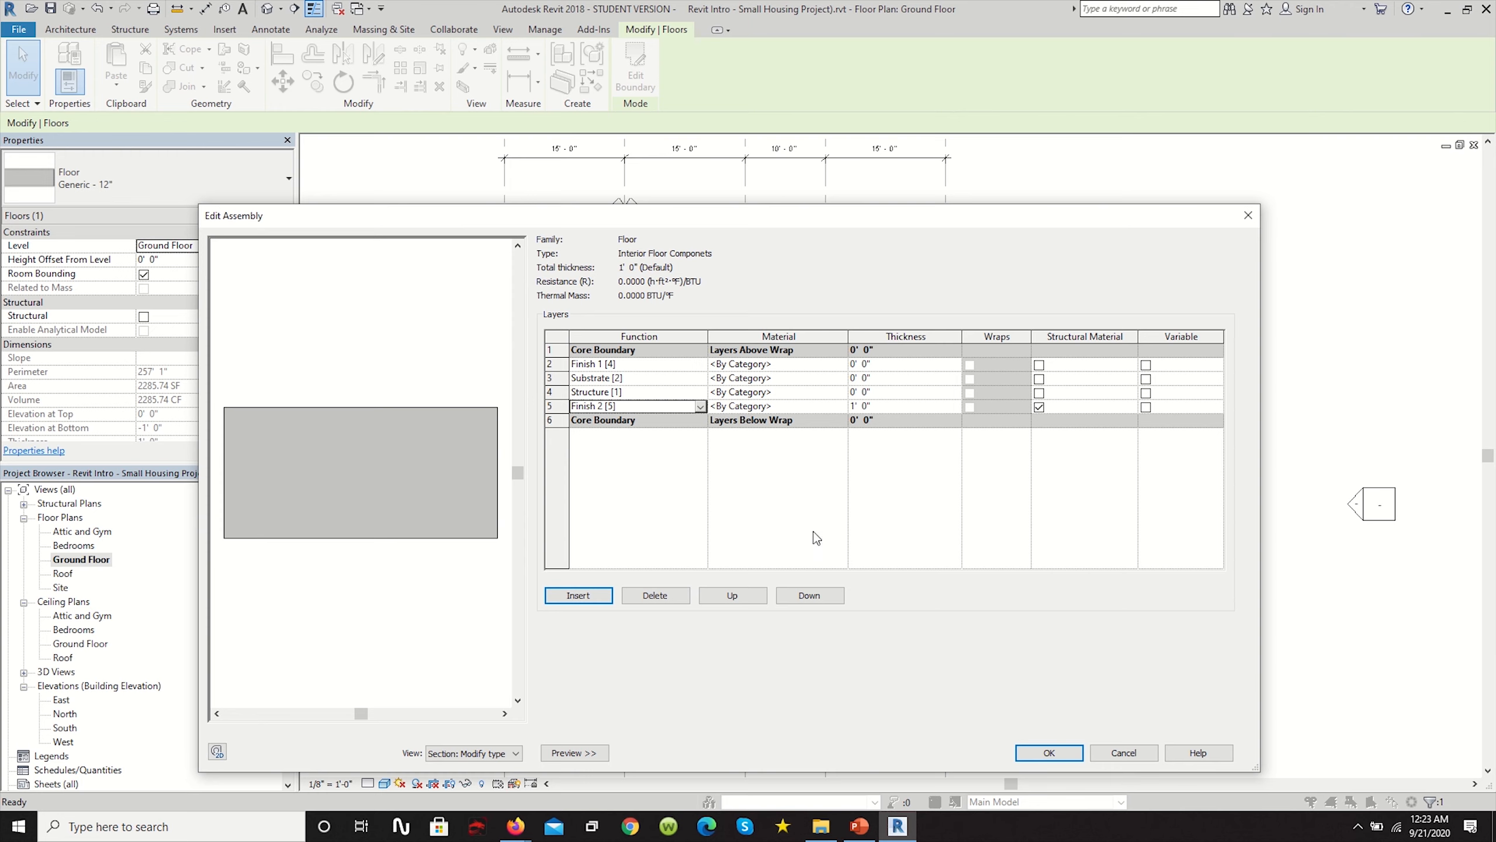
# Insert another layer directly above Finish 2 [5] and set its function to Thermal/Air Layer [3].
pyautogui.click(579, 595)
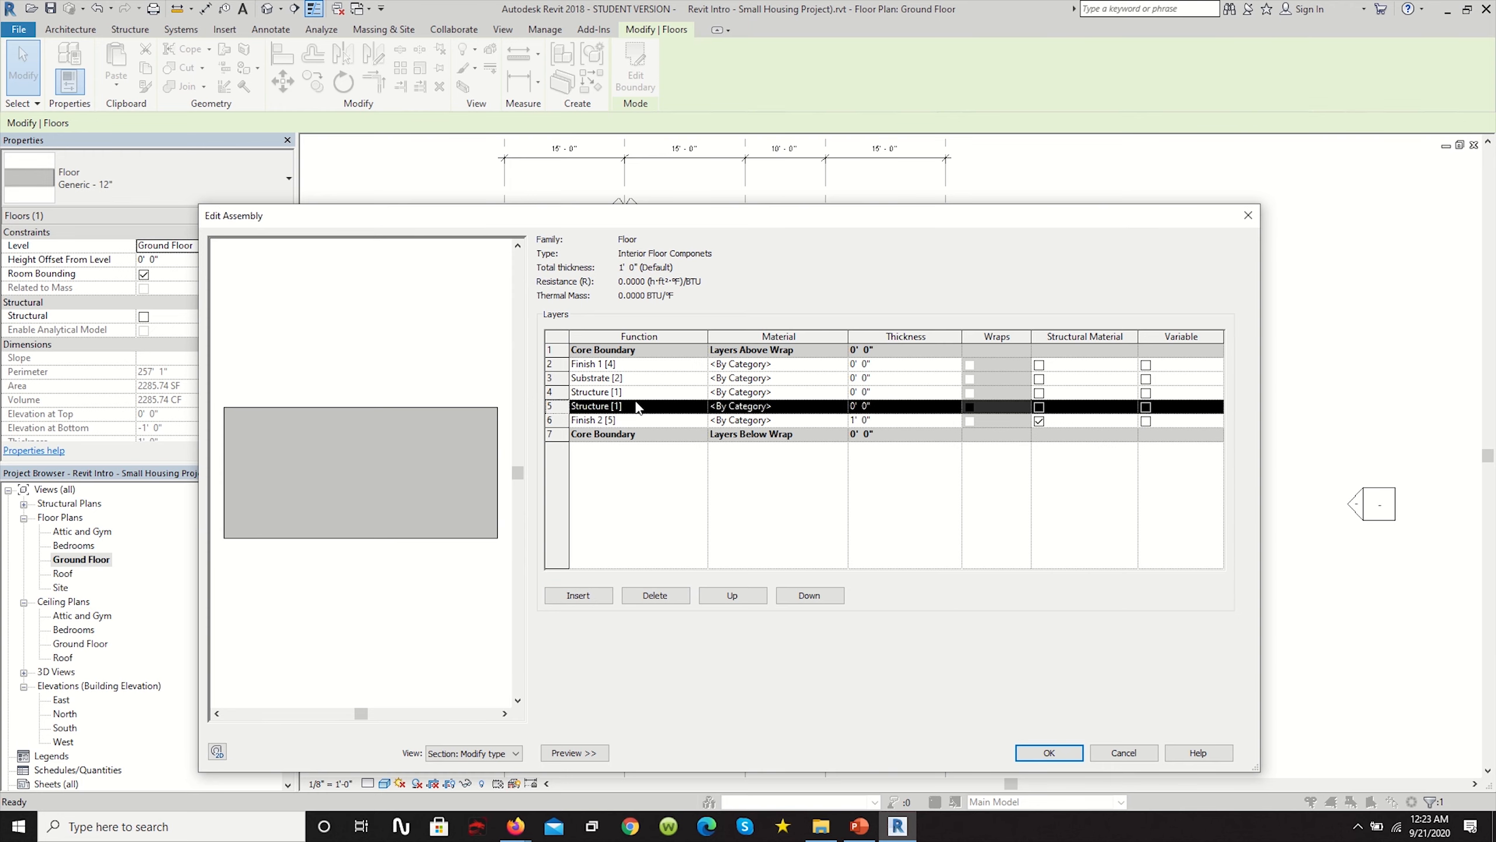
pyautogui.click(671, 406)
pyautogui.click(701, 406)
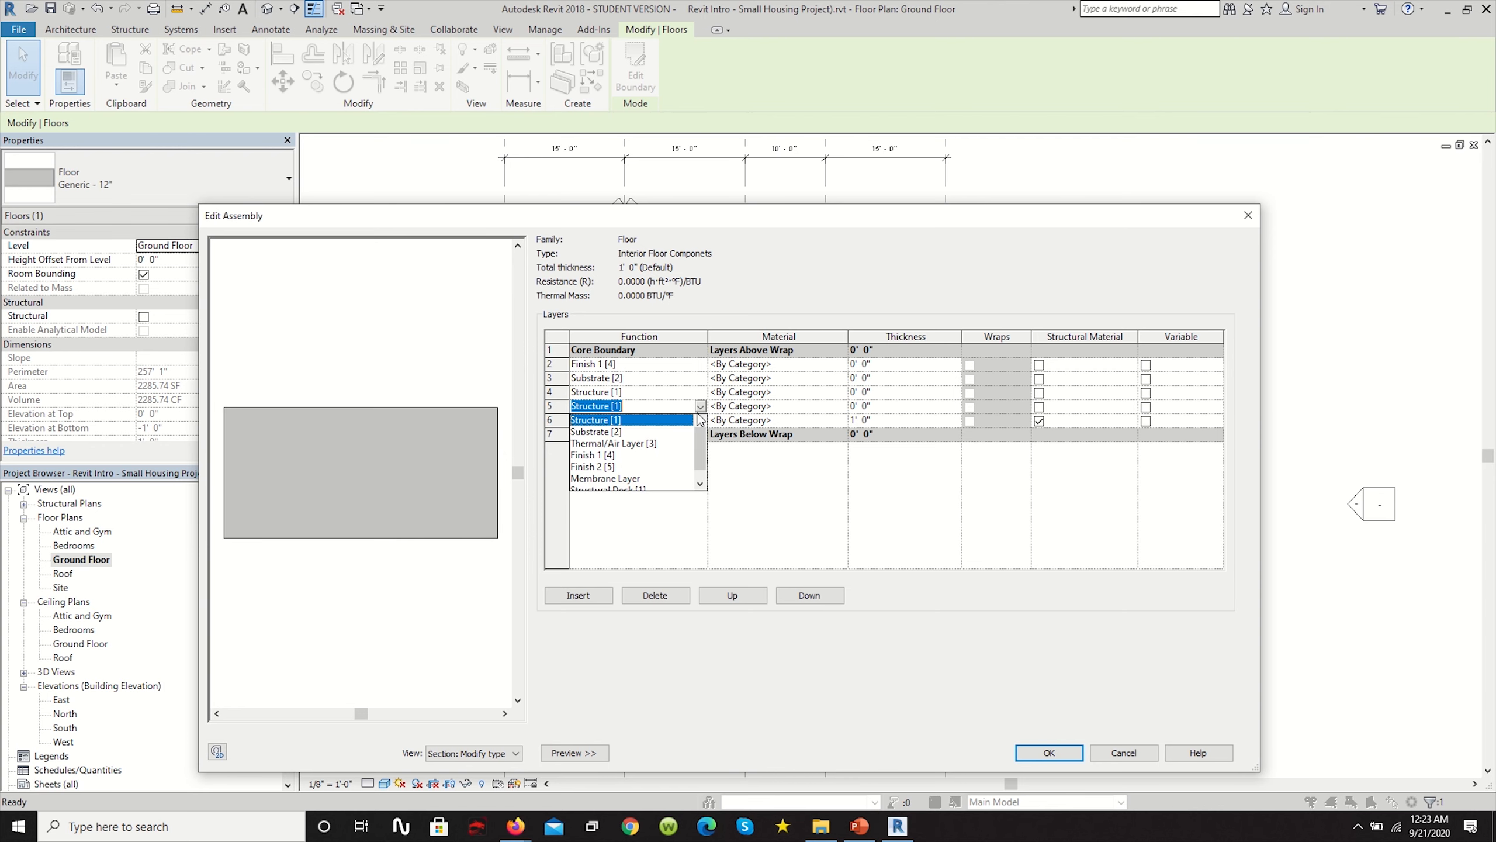
pyautogui.click(633, 446)
# Set the Finish 1 layer's thickness to 1/2" and the Structure layer's thickness to 10".
pyautogui.click(867, 364)
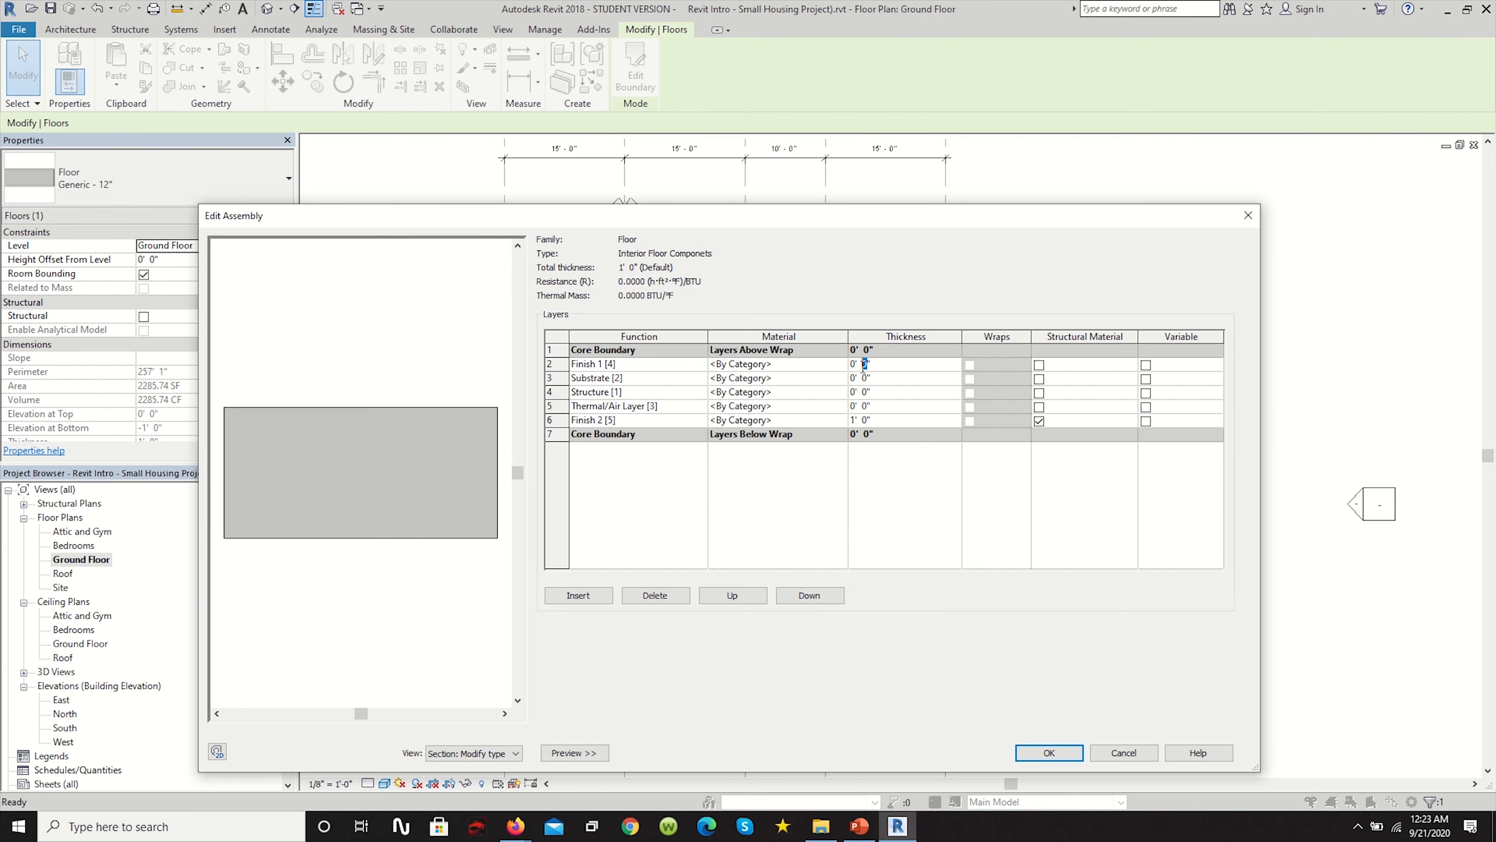
pyautogui.press('Return')
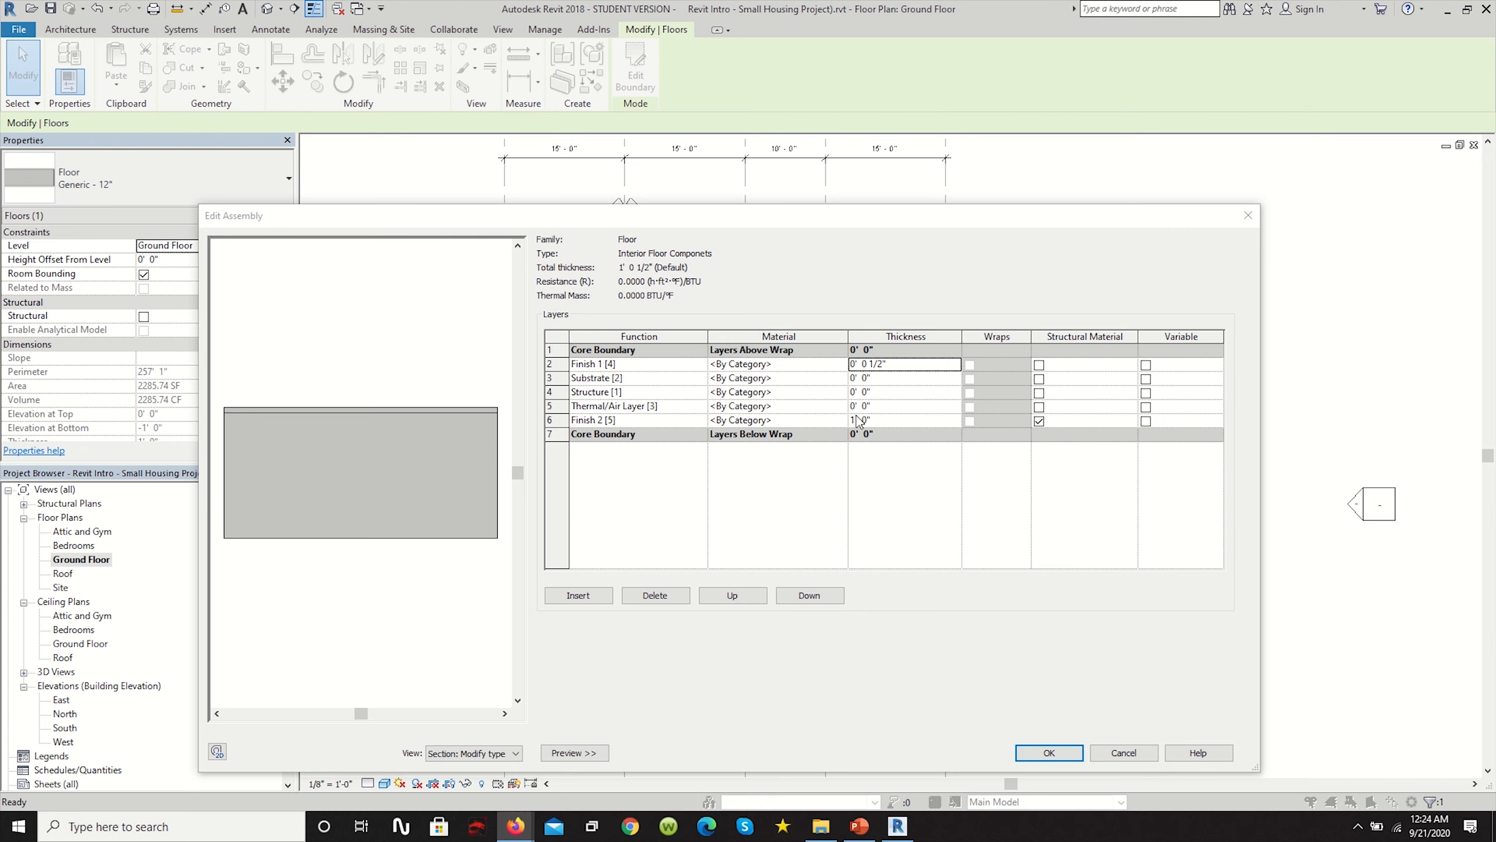
pyautogui.click(868, 392)
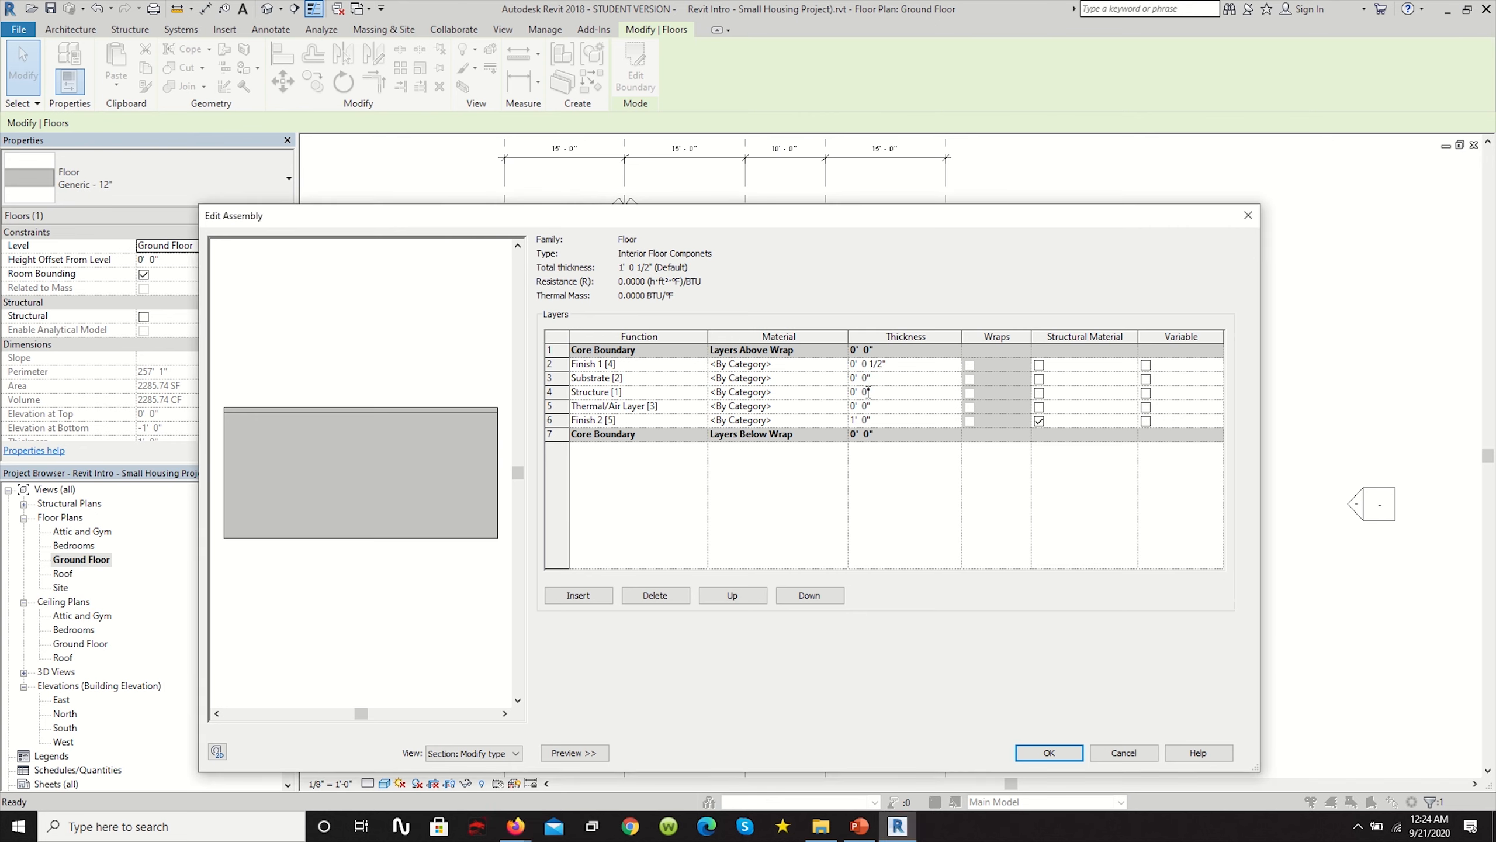
pyautogui.write('10"')
pyautogui.press('Return')
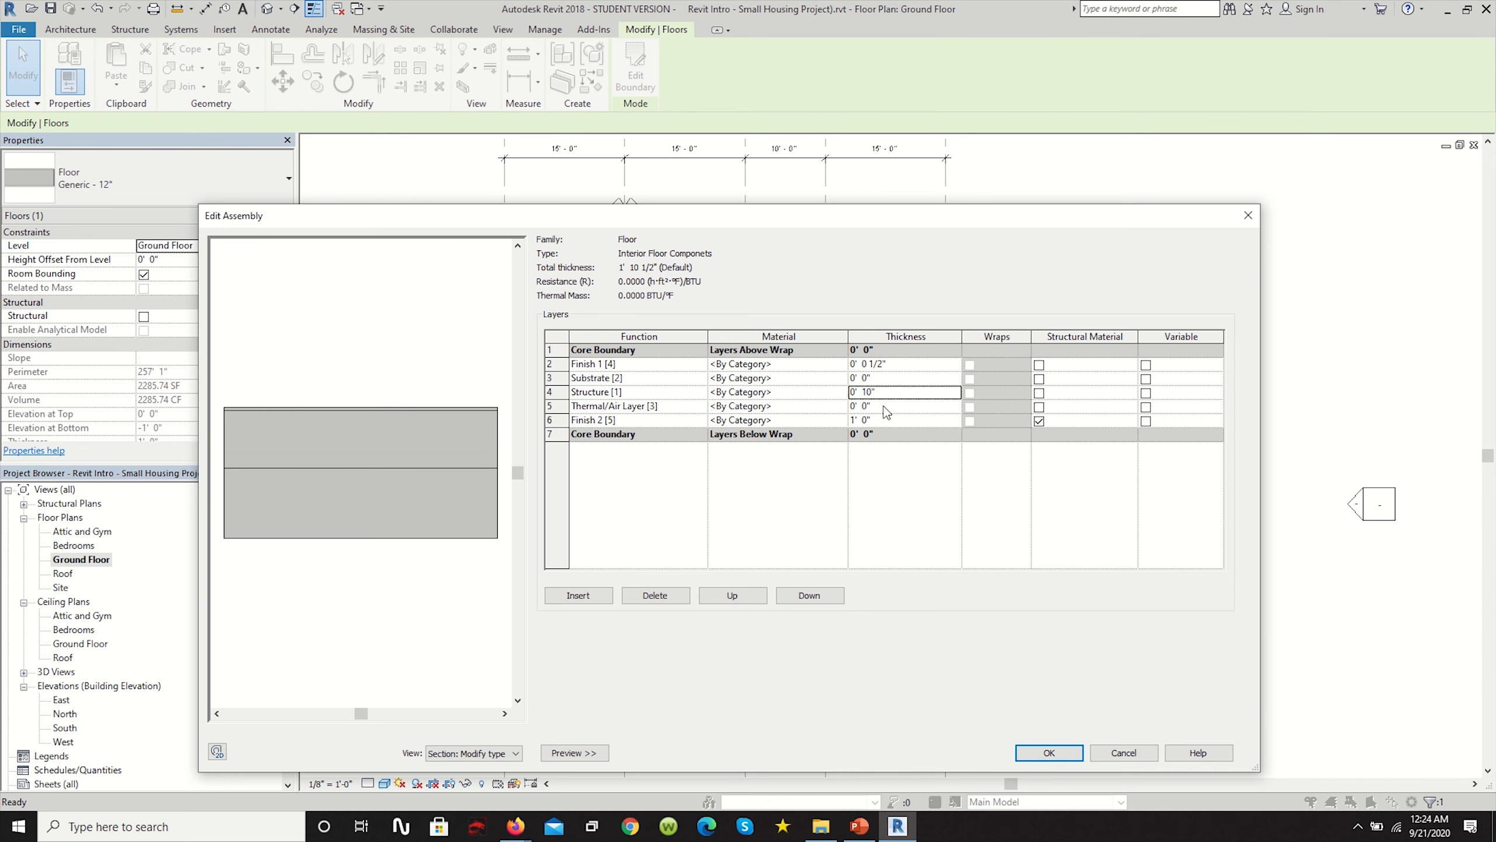
# Set the Substrate layer's thickness to 1/2" and the Finish 1 layer's thickness to 1/4".
pyautogui.click(867, 377)
pyautogui.press('BackSpace')
pyautogui.press('BackSpace')
pyautogui.write('1/4"2')
pyautogui.press('Return')
pyautogui.click(882, 363)
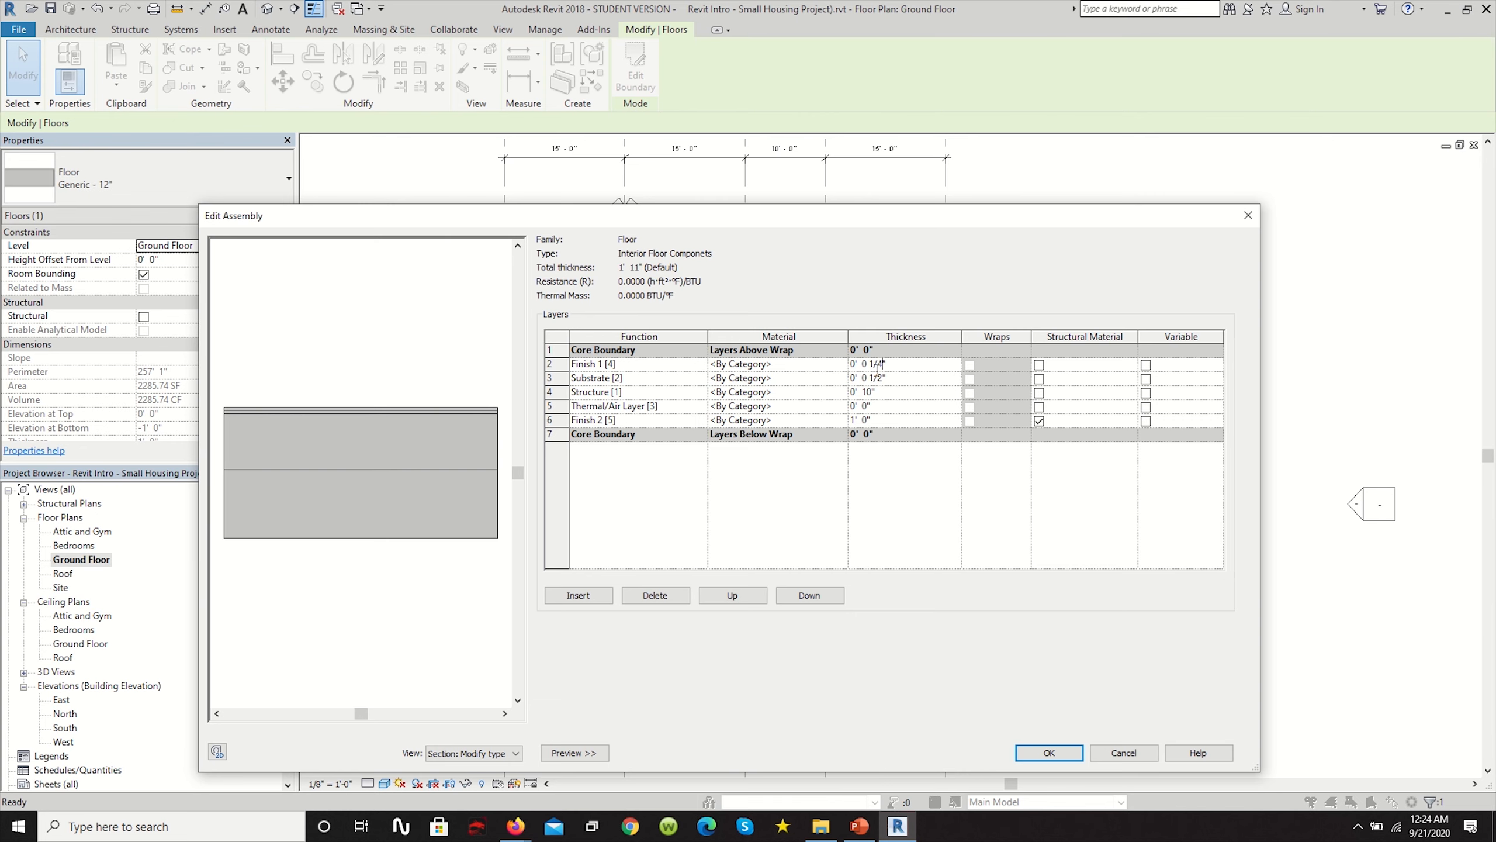
pyautogui.press('Return')
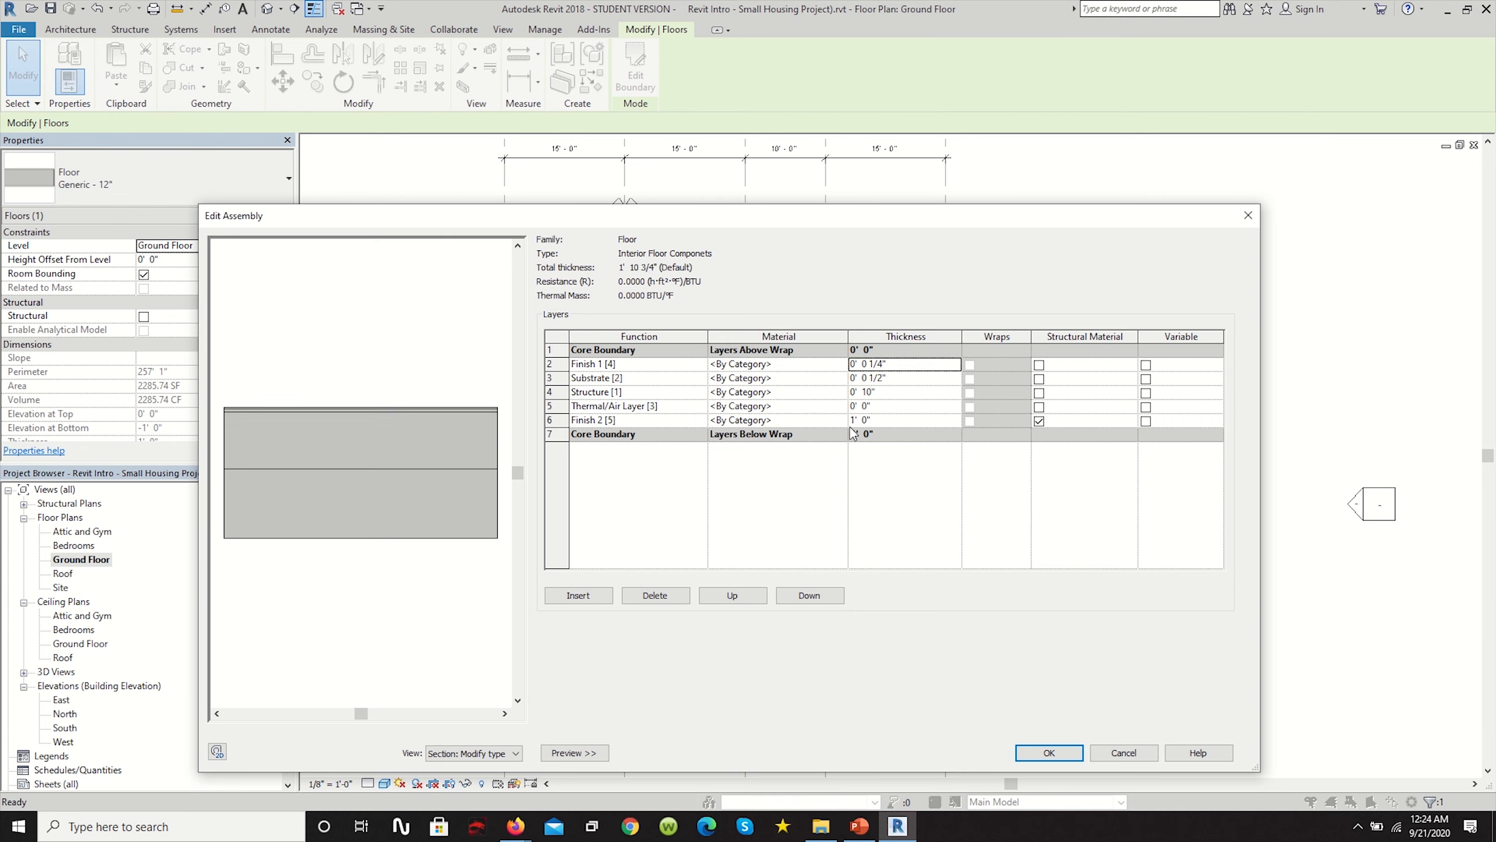
# Set the Thermal/Air Layer's thickness to 1" and the Finish 2 layer's thickness to 1/2".
pyautogui.click(870, 406)
pyautogui.doubleClick(854, 420)
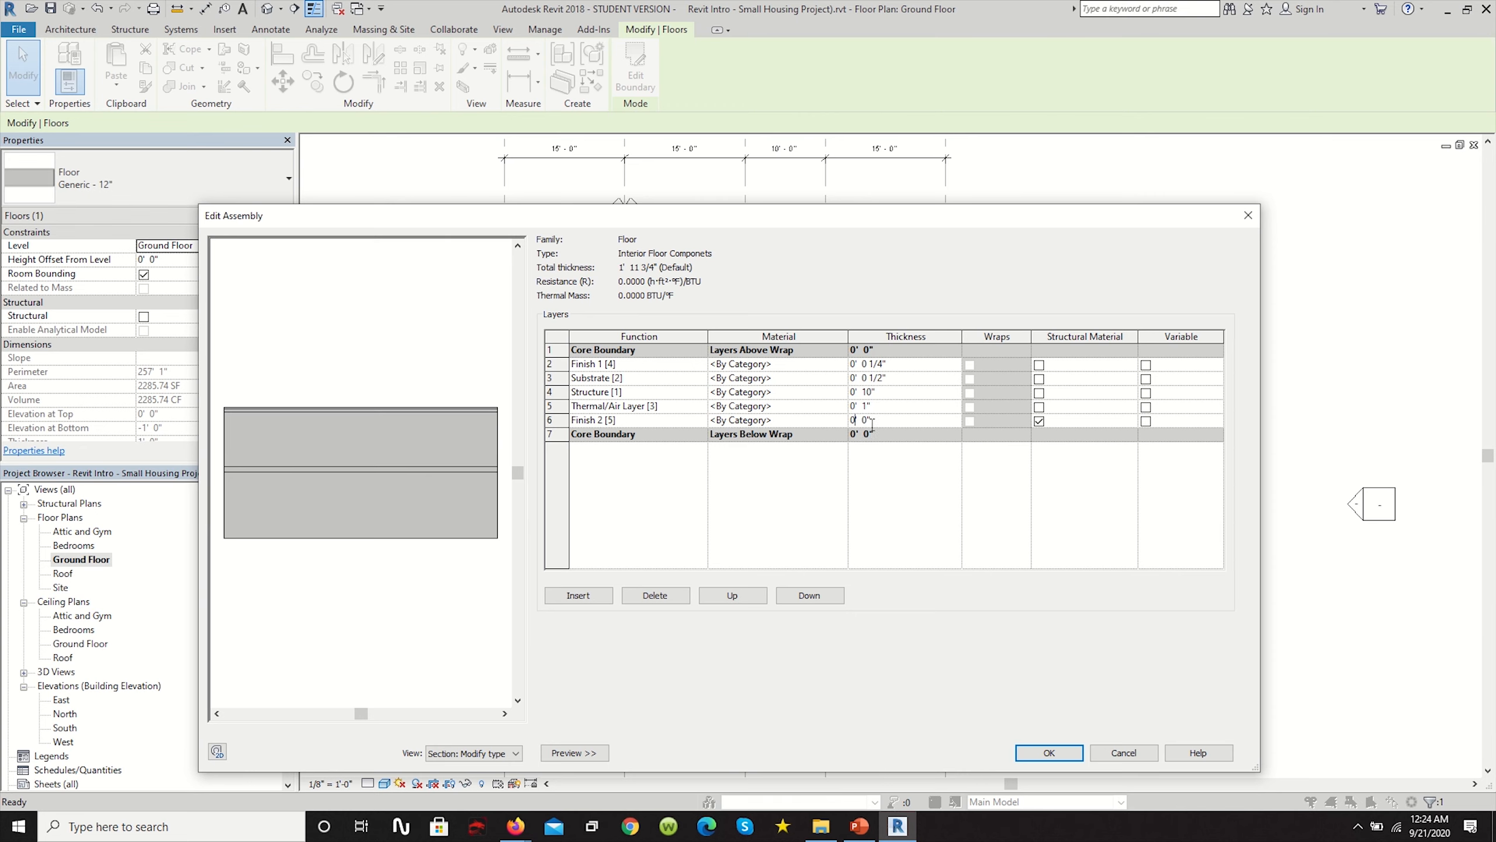
pyautogui.press('BackSpace')
pyautogui.write('1/')
pyautogui.press('BackSpace')
pyautogui.press('BackSpace')
pyautogui.write('3/')
pyautogui.press('BackSpace')
pyautogui.write('1')
# Search the materials for wood and choose Oak Flooring for the Finish 1 layer.
pyautogui.click(766, 364)
pyautogui.click(841, 364)
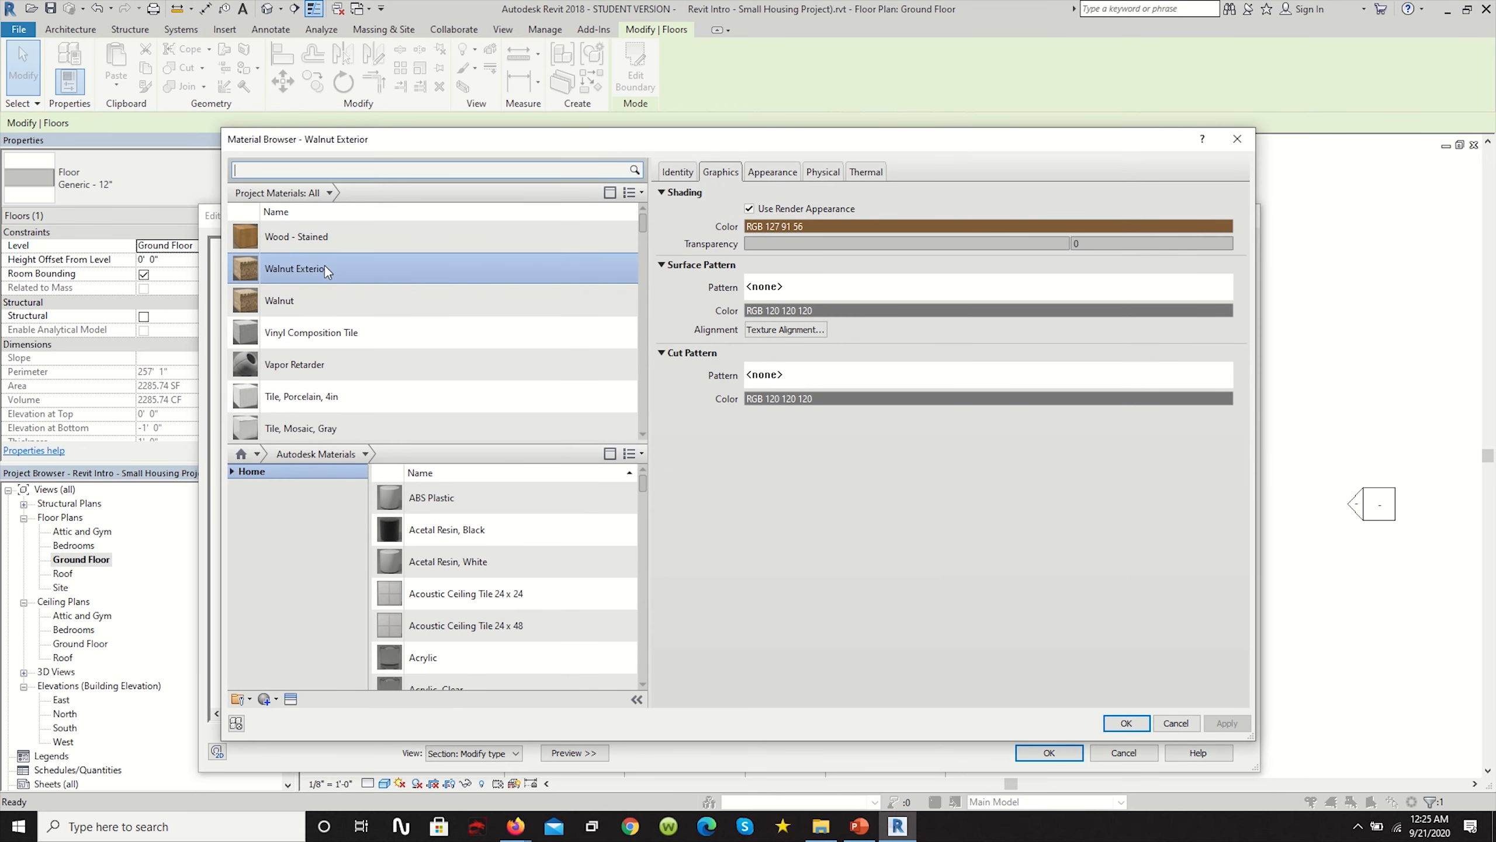
pyautogui.write('wood')
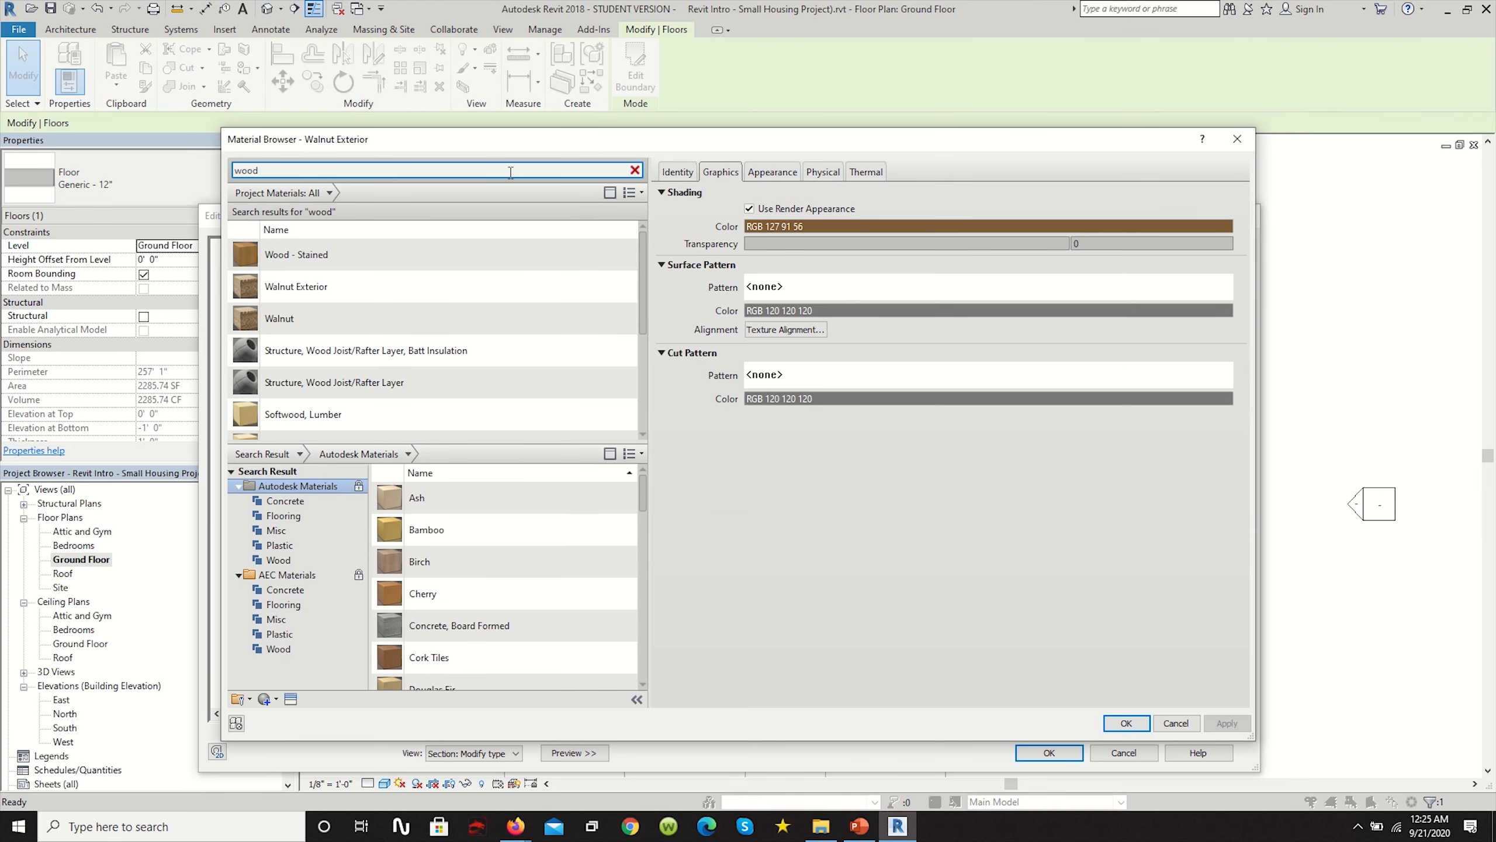
pyautogui.scroll(-3, 330, 365)
pyautogui.click(317, 336)
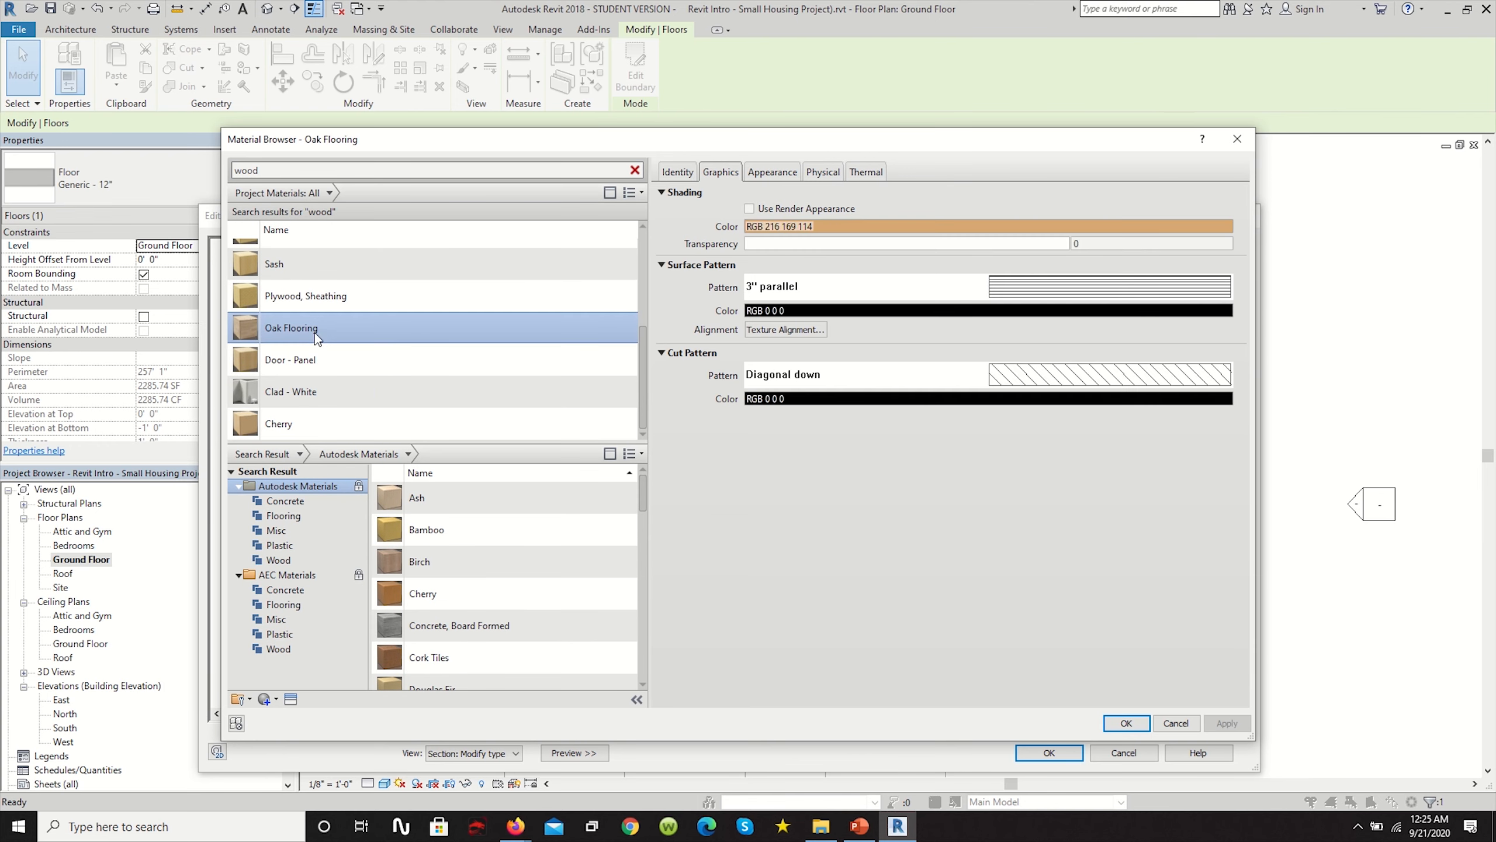
pyautogui.scroll(1, 599, 346)
# Enable the stain in Oak Flooring's appearance and set its finish to Semi-gloss Varnish.
pyautogui.click(776, 166)
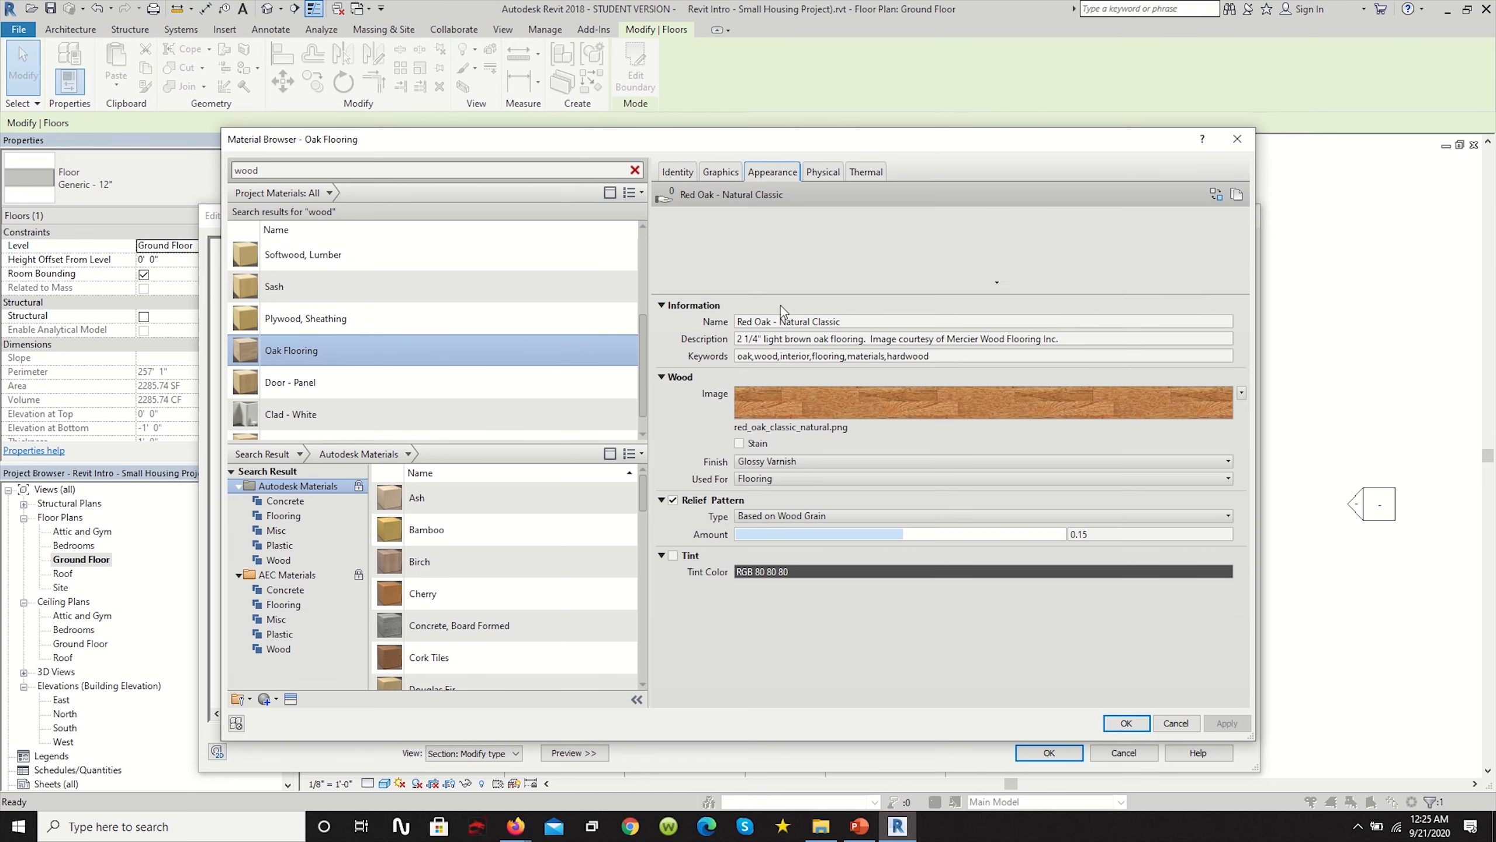
pyautogui.click(739, 443)
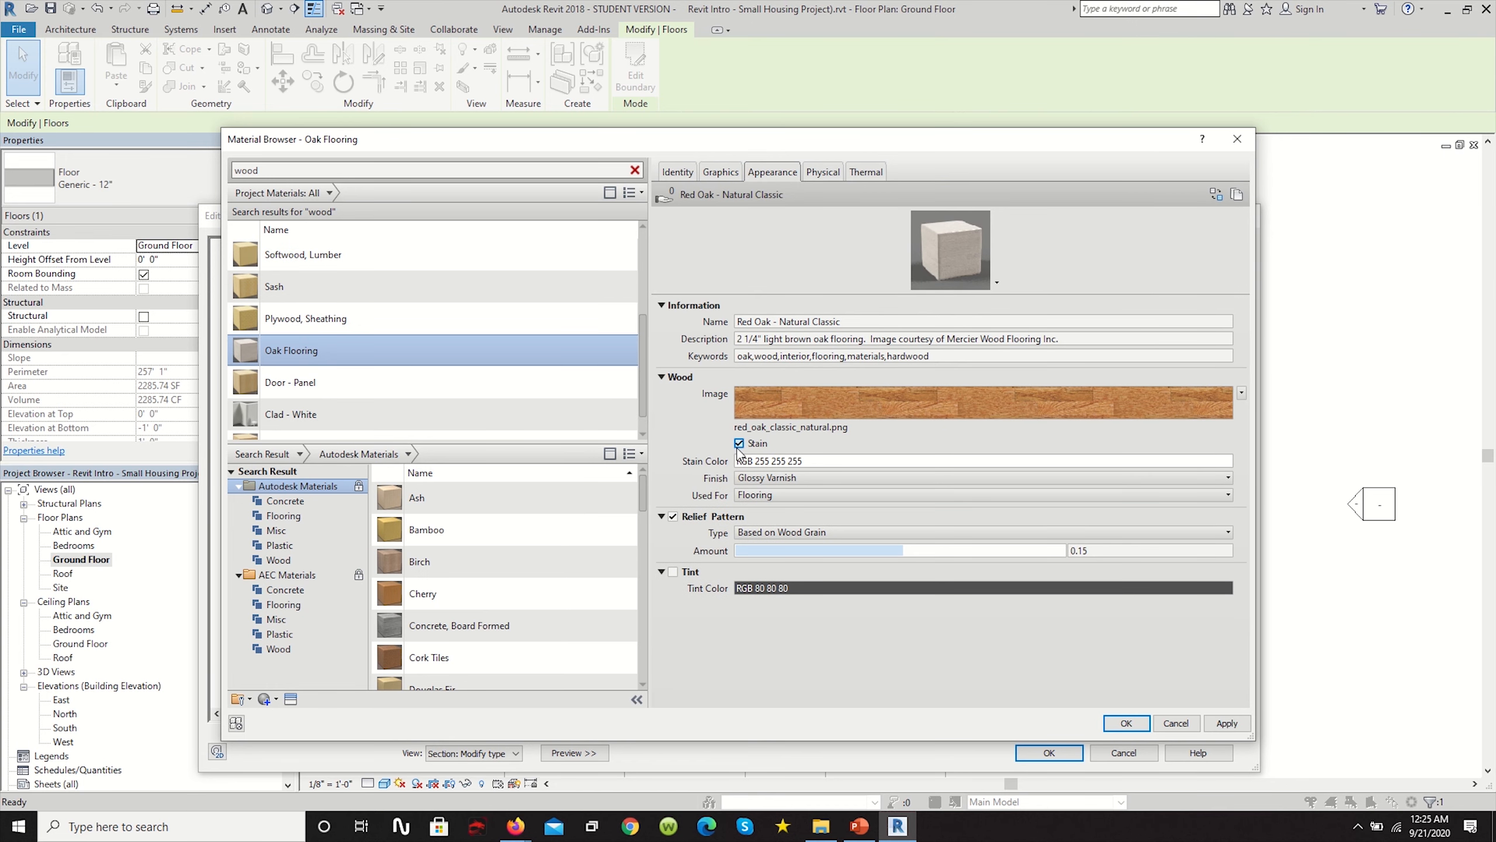
pyautogui.click(760, 478)
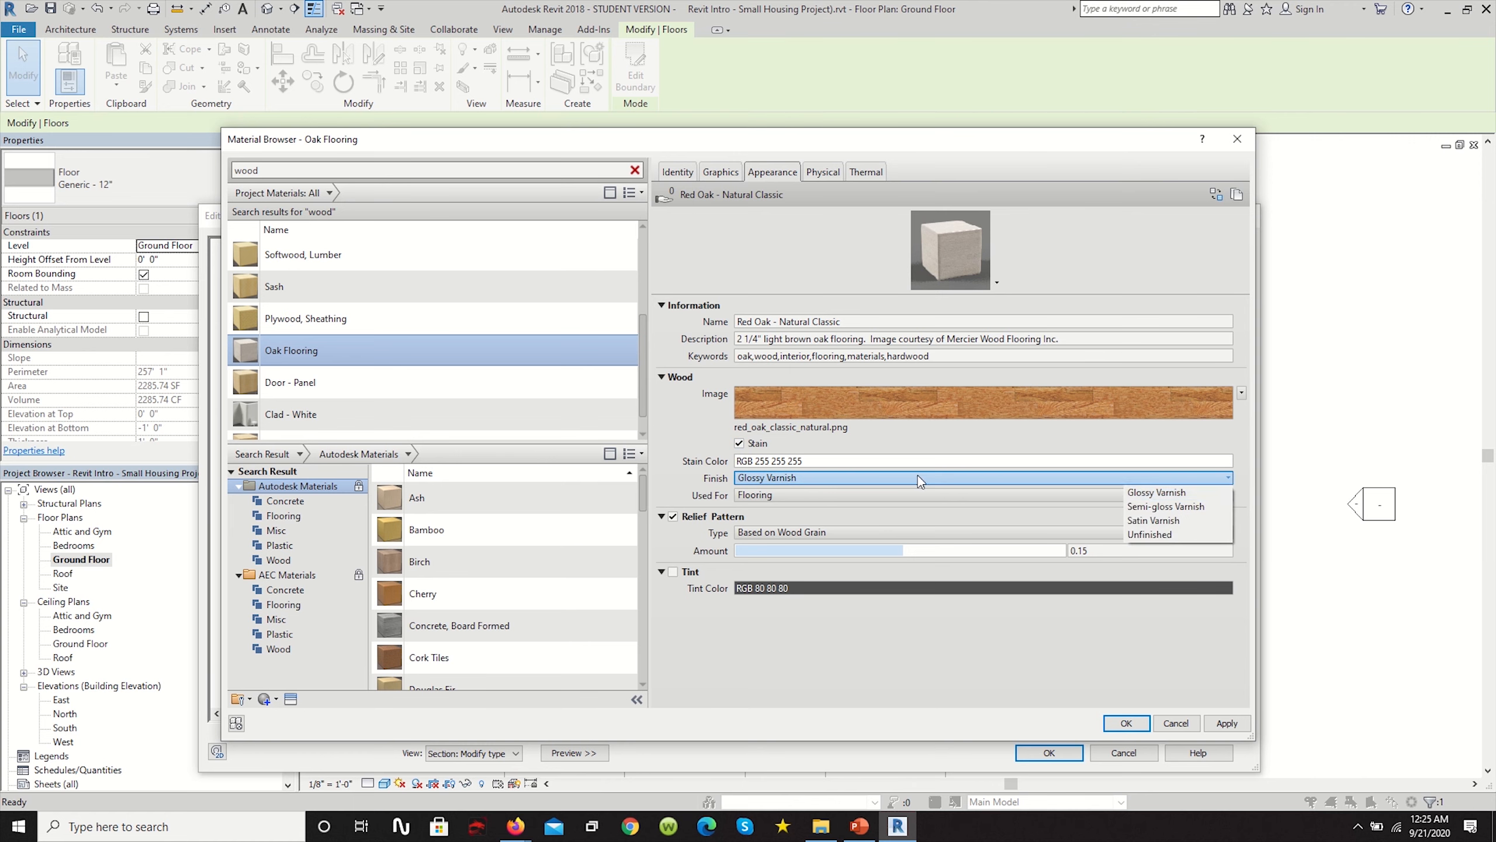
pyautogui.click(1143, 507)
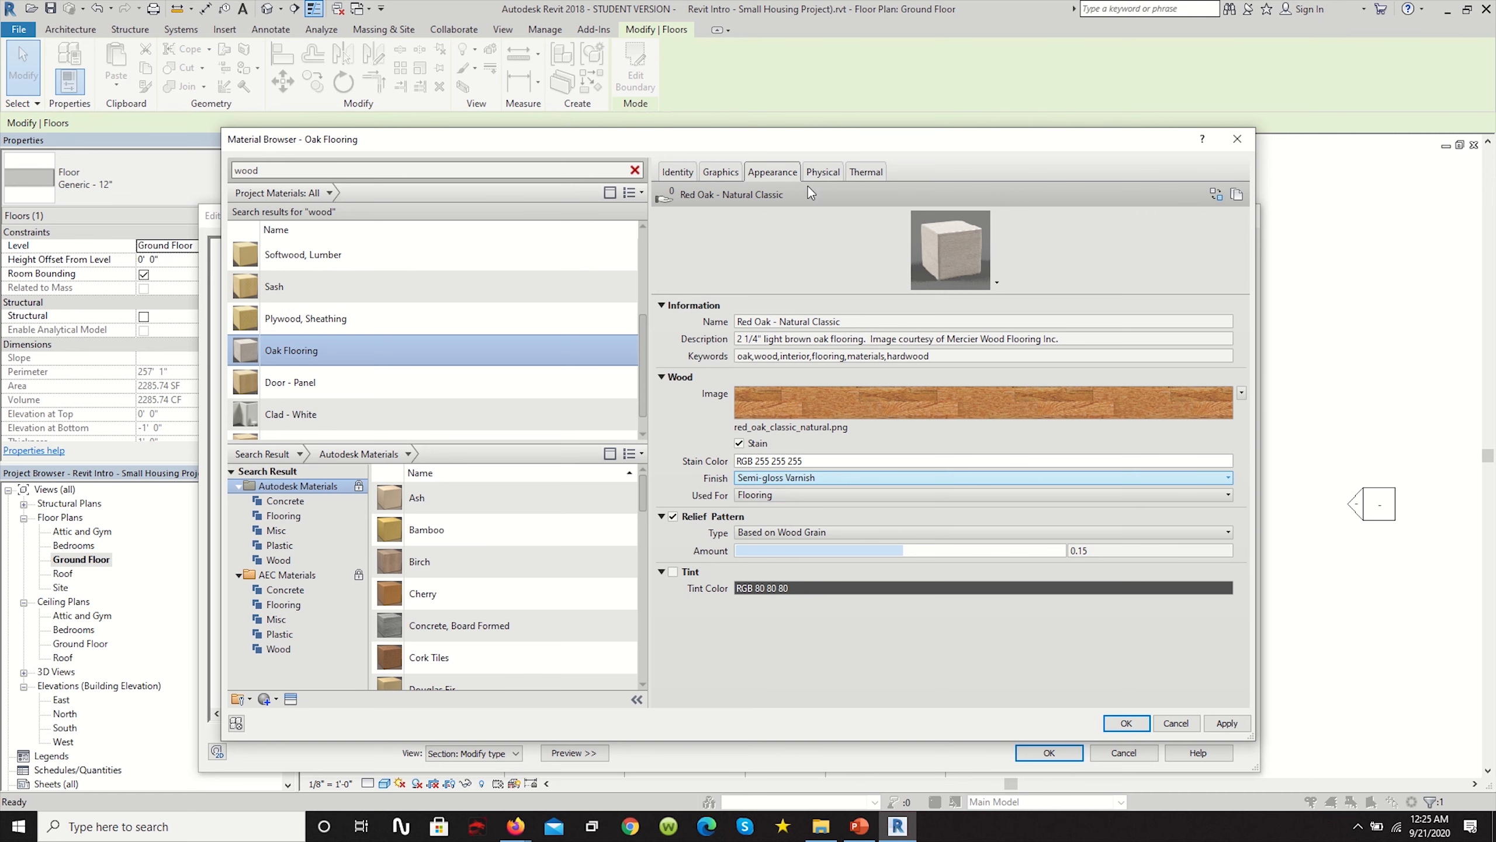
# Make Oak Flooring's shading use the render appearance and assign the material to the Finish 1 layer.
pyautogui.click(816, 172)
pyautogui.click(674, 178)
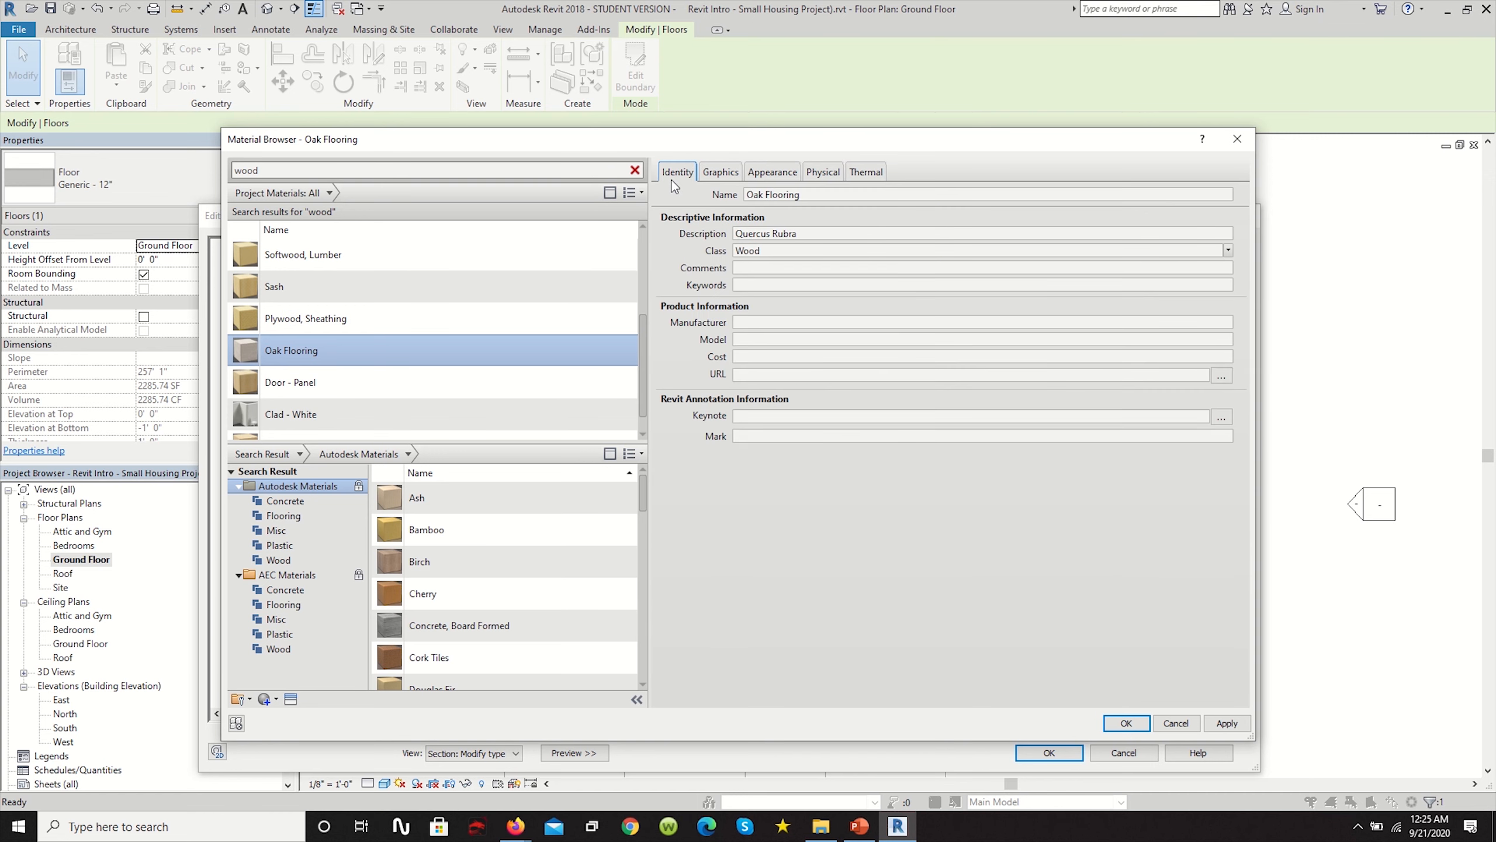
pyautogui.click(713, 170)
pyautogui.click(747, 172)
pyautogui.click(731, 172)
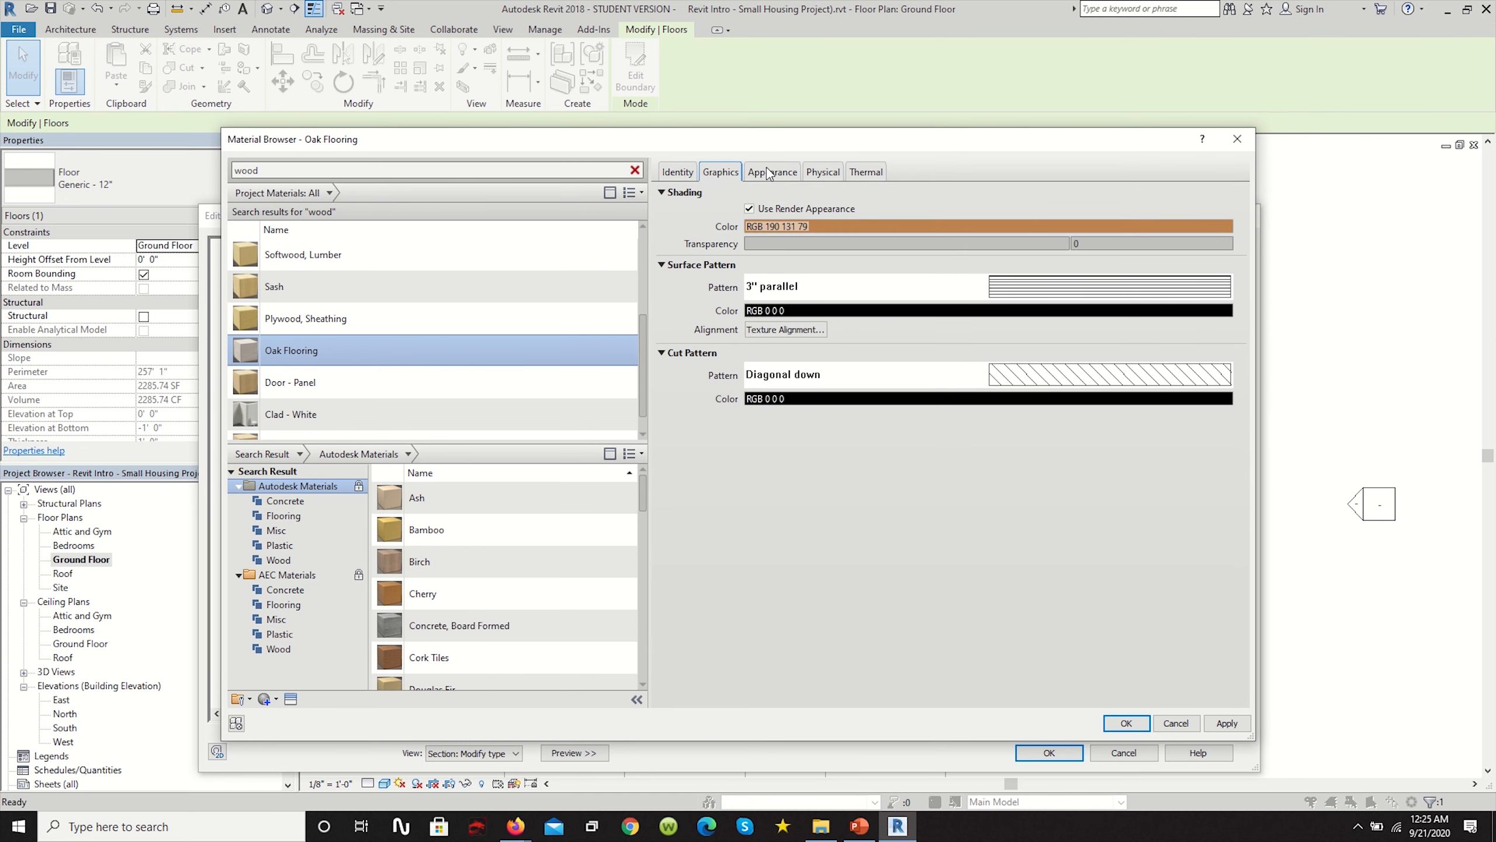
pyautogui.click(768, 171)
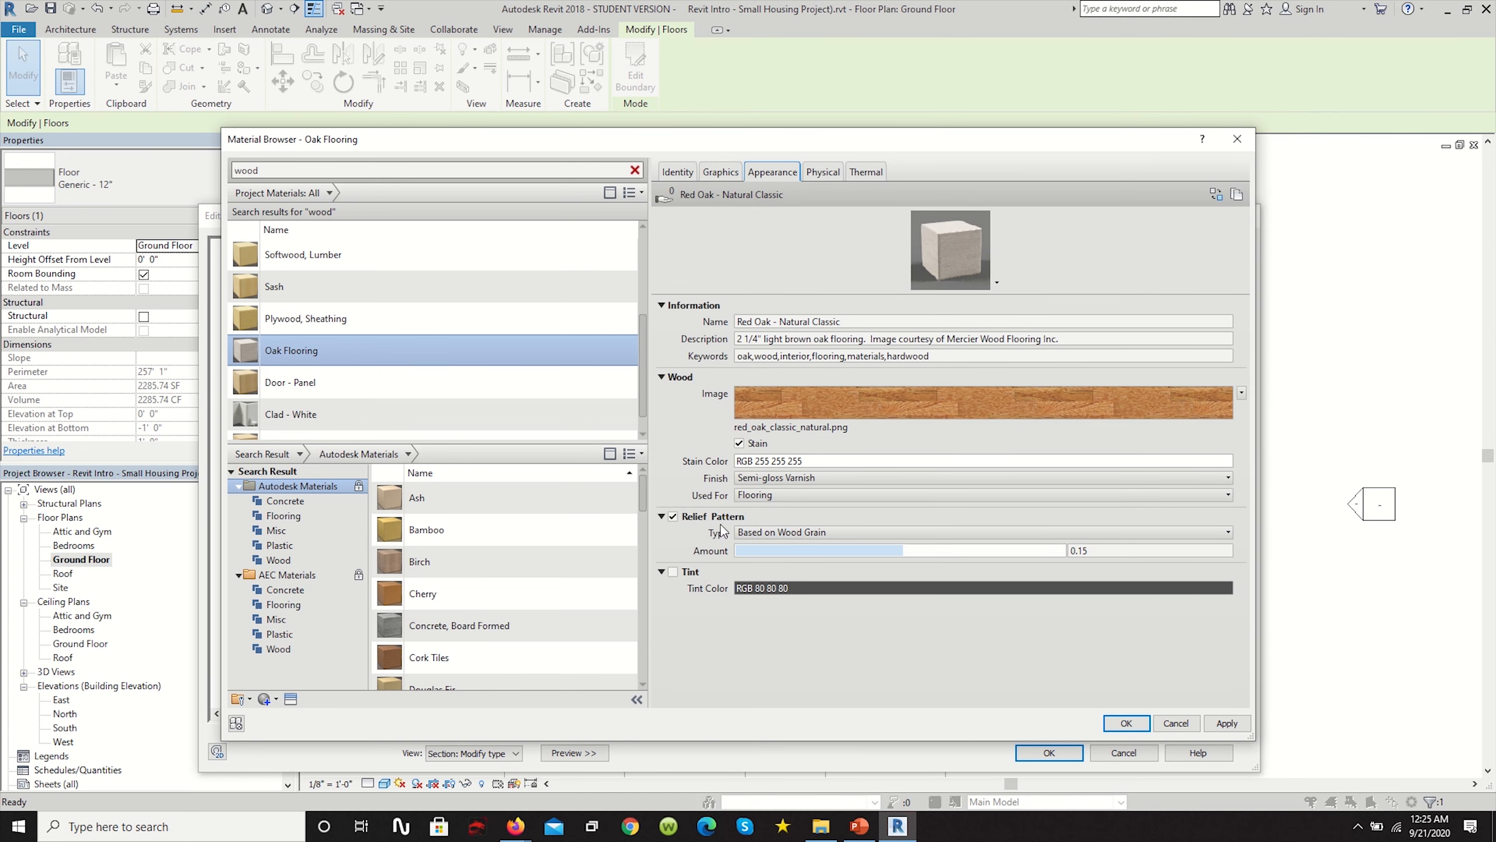
pyautogui.click(1126, 723)
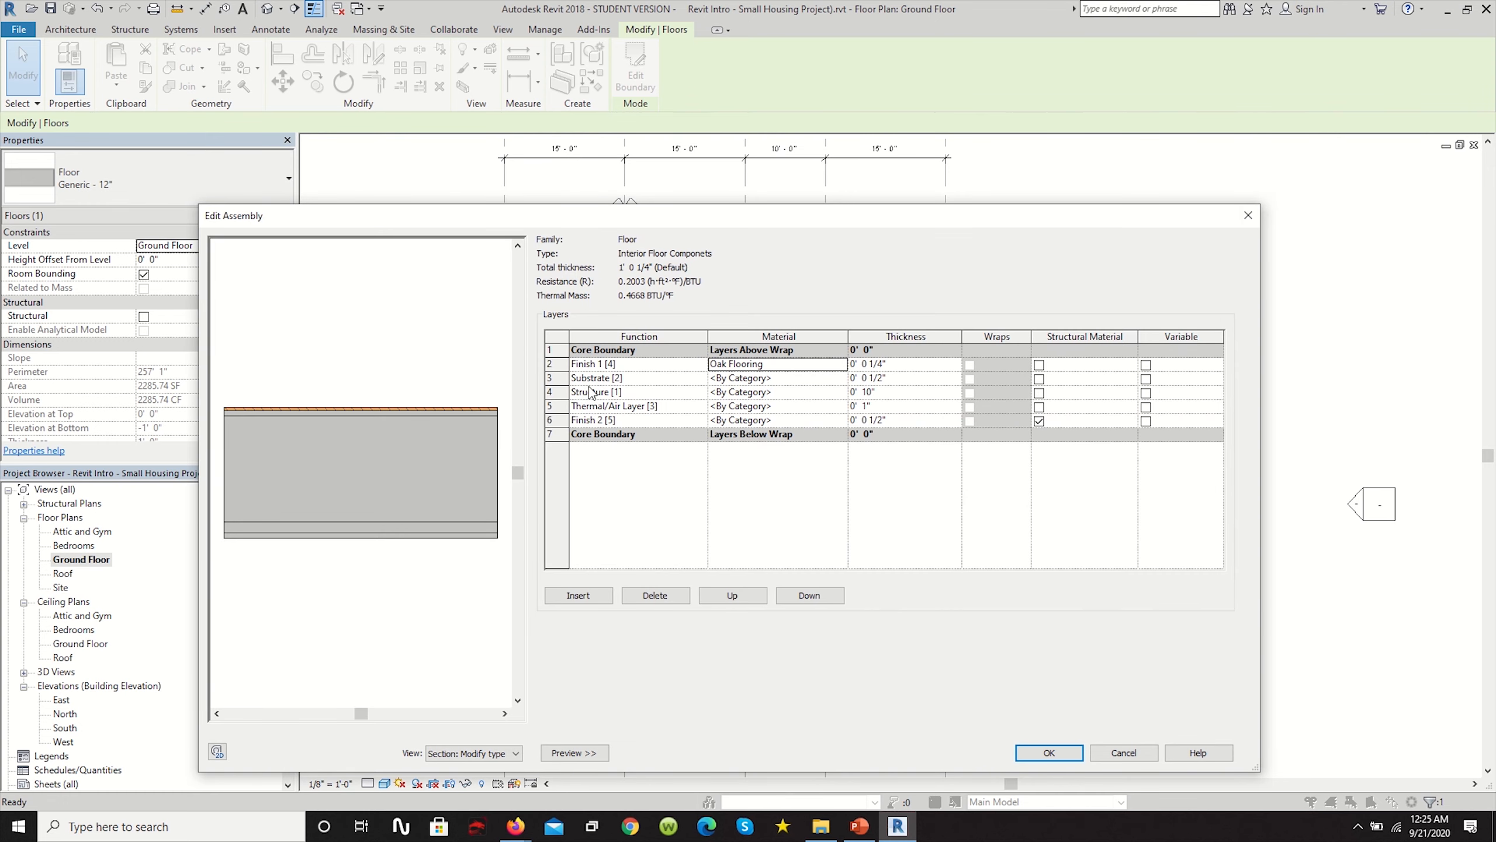
pyautogui.click(575, 755)
pyautogui.click(439, 754)
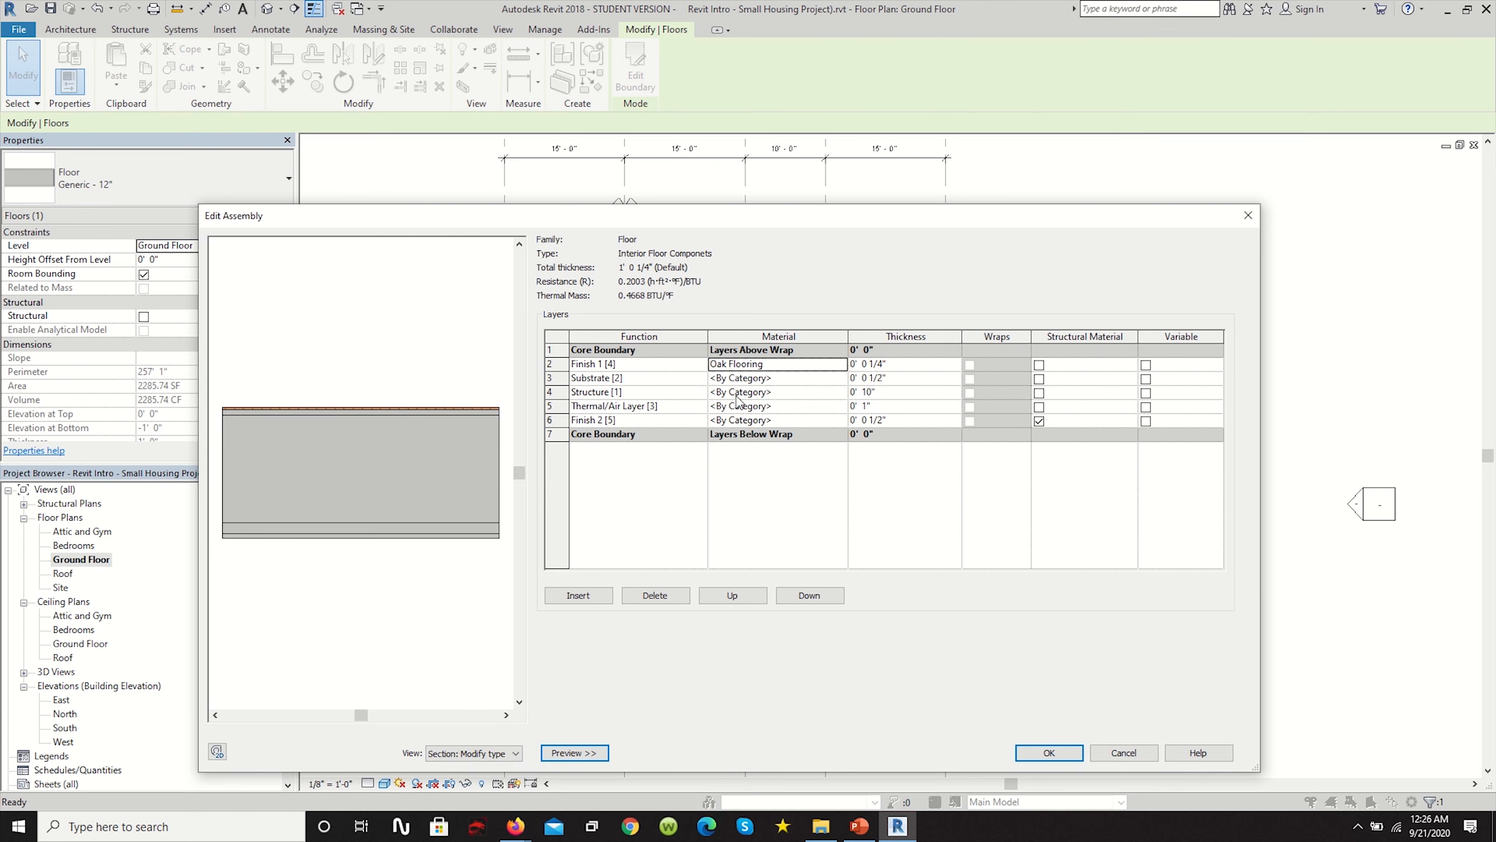
# Search the materials for wood, make Softwood, Lumber use its render appearance for shading and assign it to the Structure layer.
pyautogui.click(834, 394)
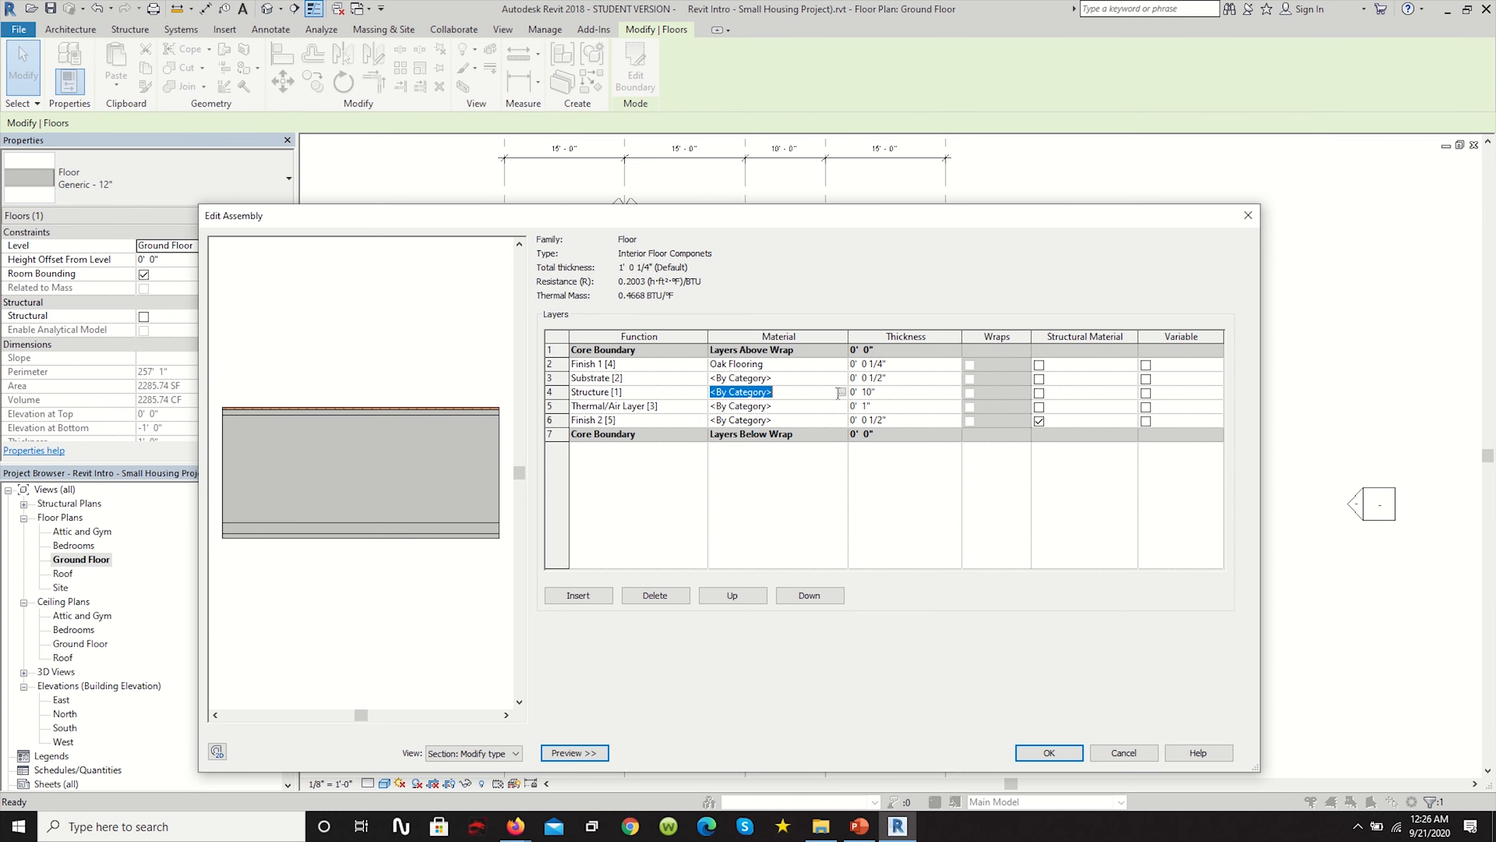
pyautogui.click(842, 394)
pyautogui.click(309, 170)
pyautogui.write('wood')
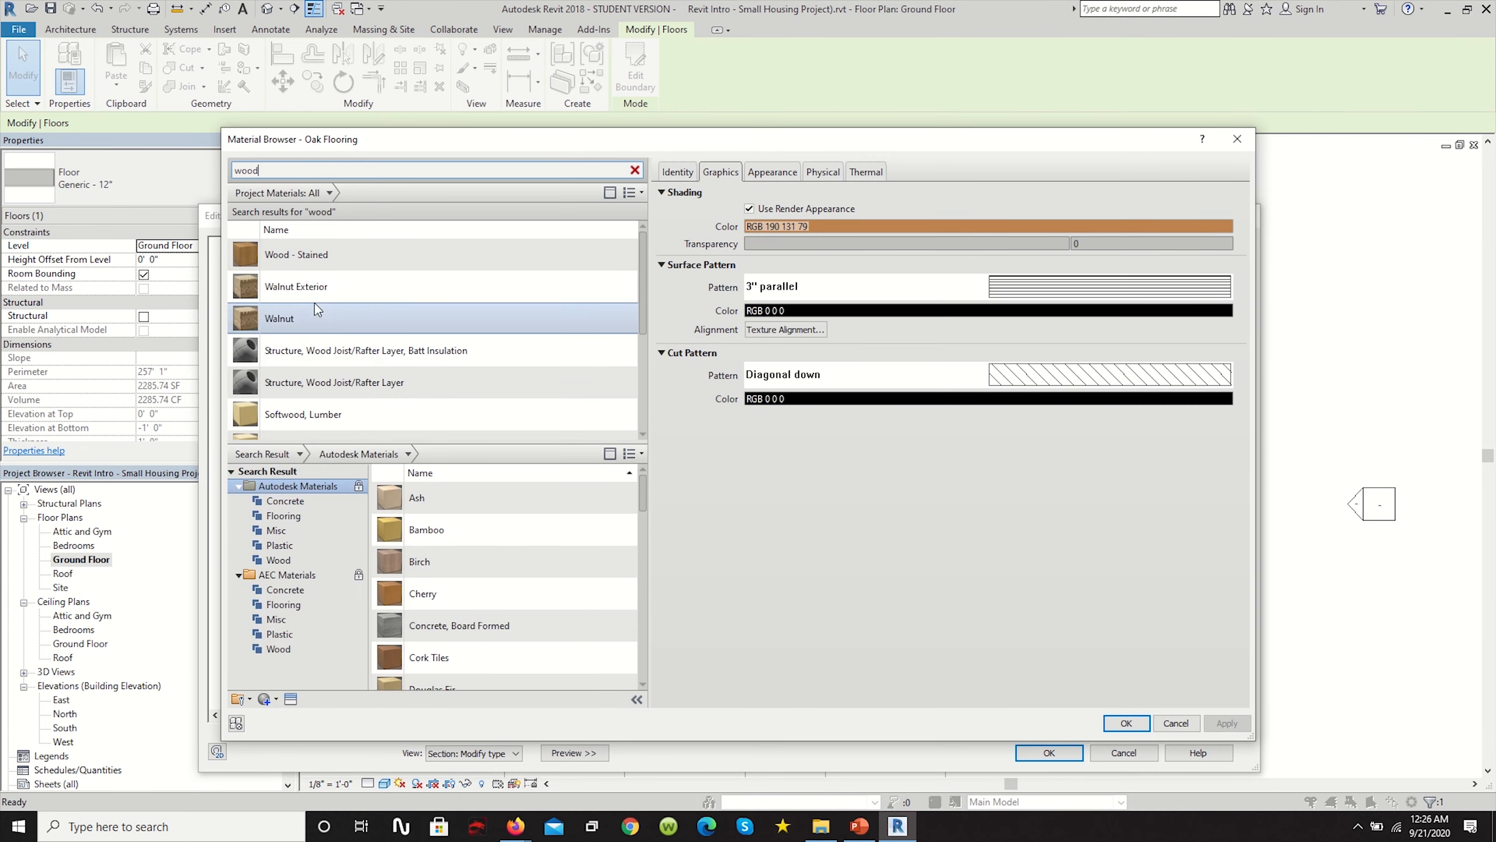
pyautogui.scroll(-2, 354, 319)
pyautogui.click(364, 331)
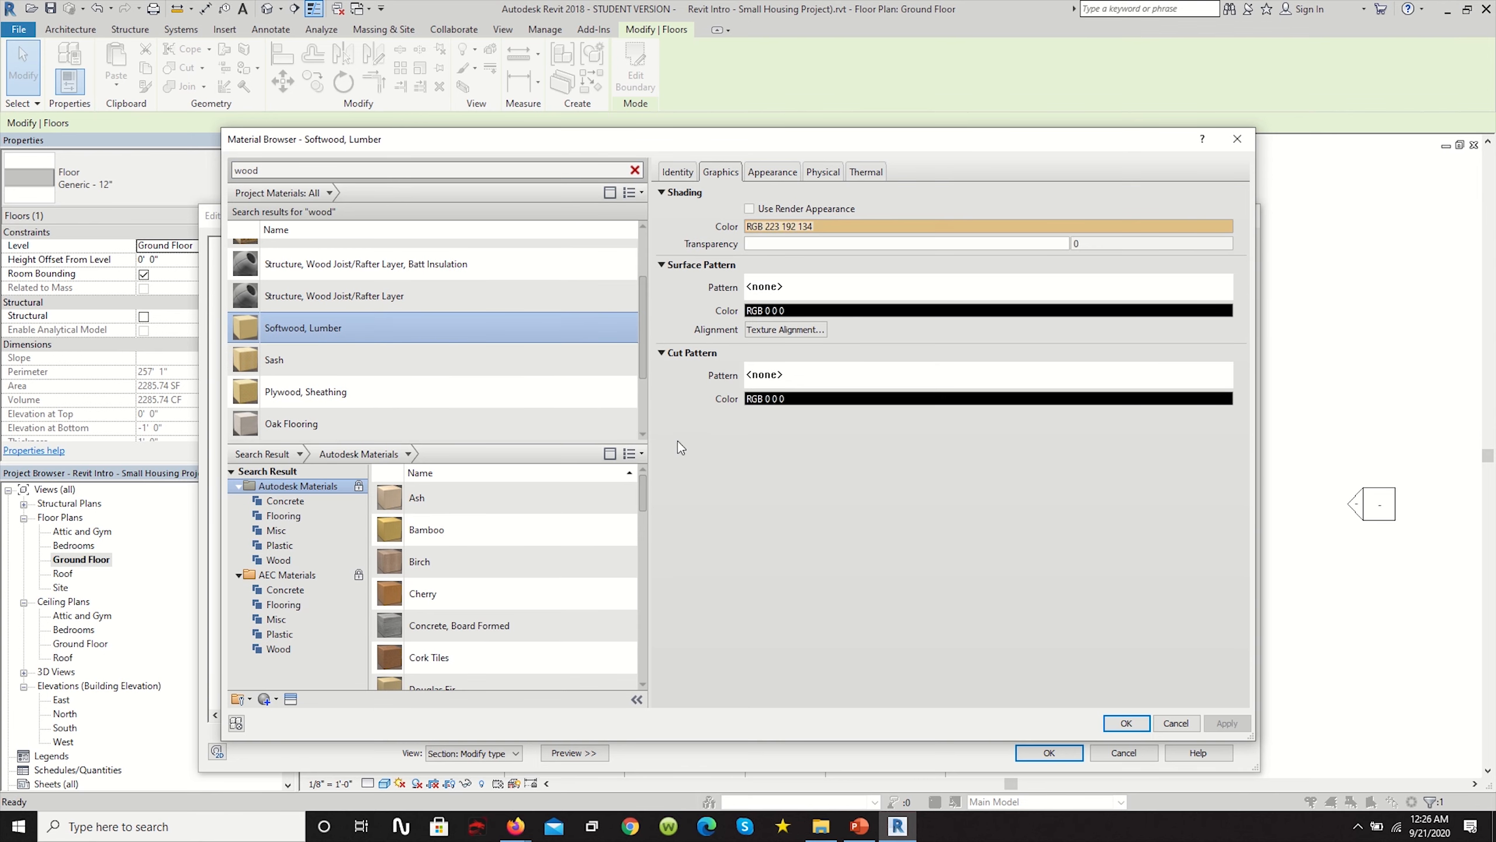
pyautogui.click(749, 208)
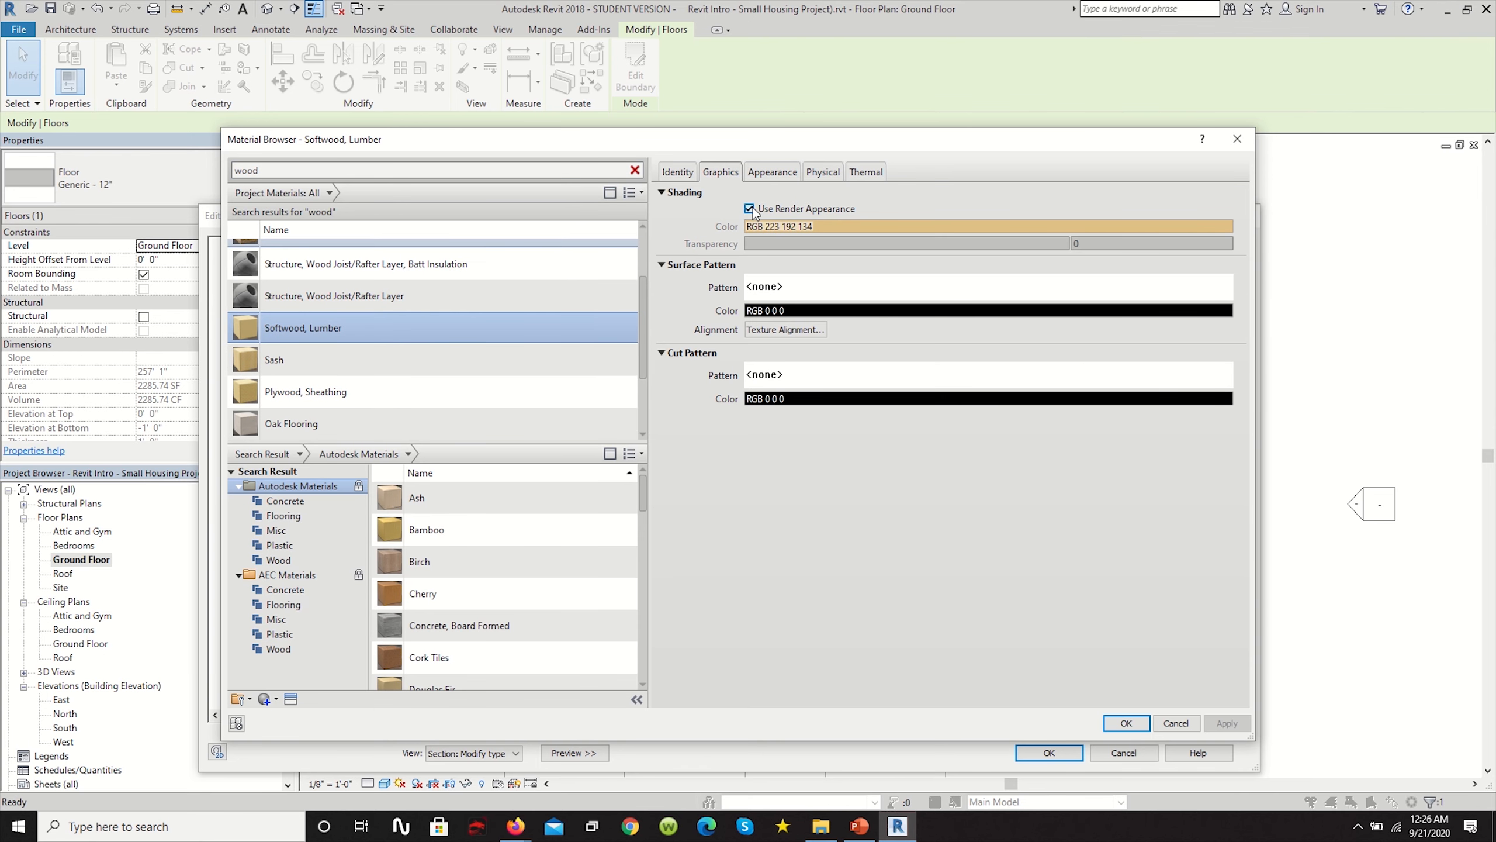
pyautogui.click(1126, 724)
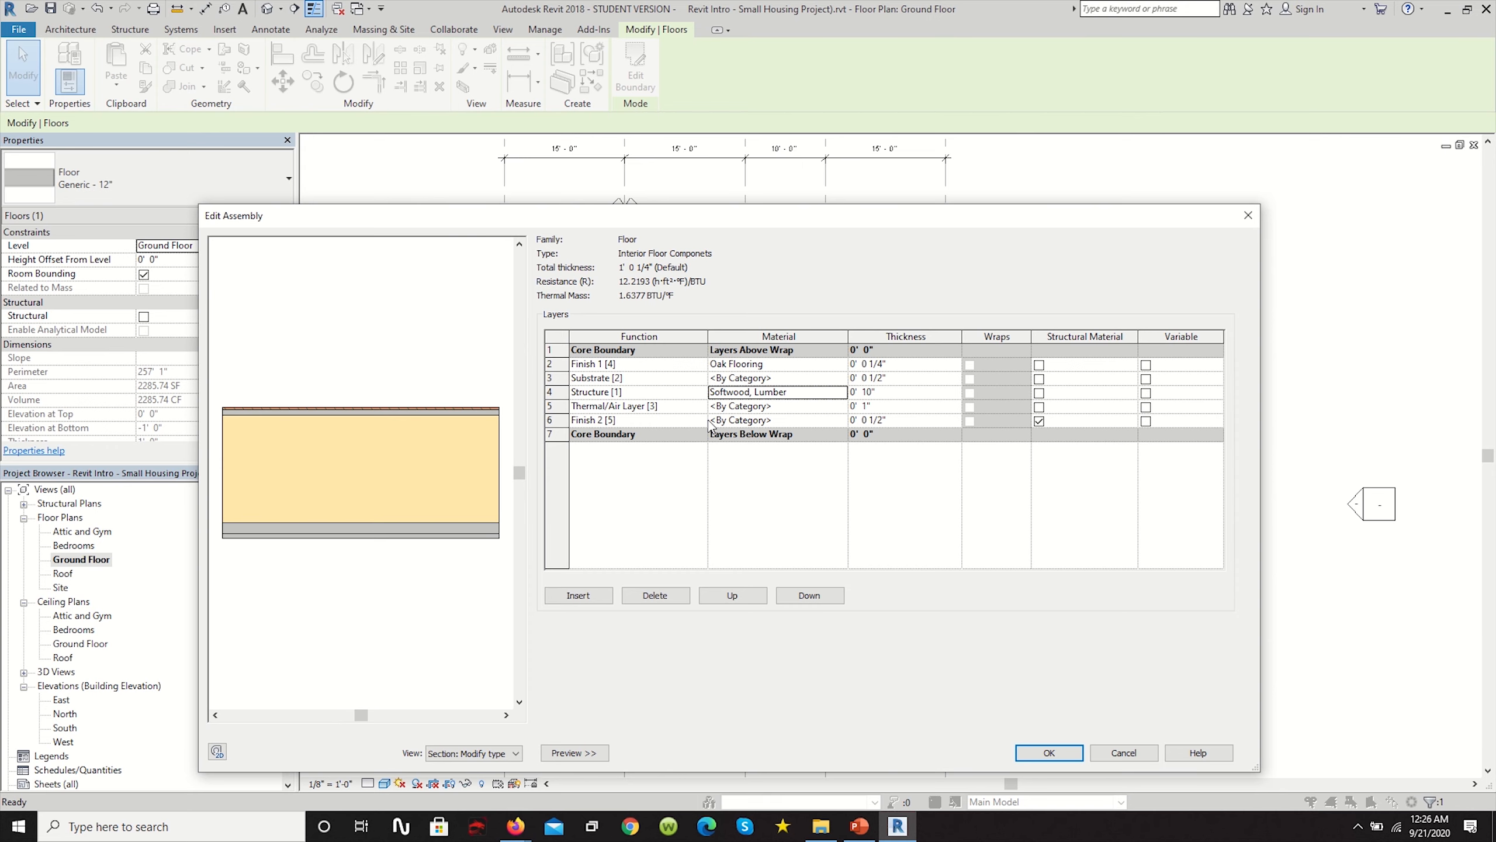
# Search the materials for sheet rock, assign Gypsum Wall Board White to the Finish 2 layer and accept the floor type.
pyautogui.click(845, 423)
pyautogui.click(842, 420)
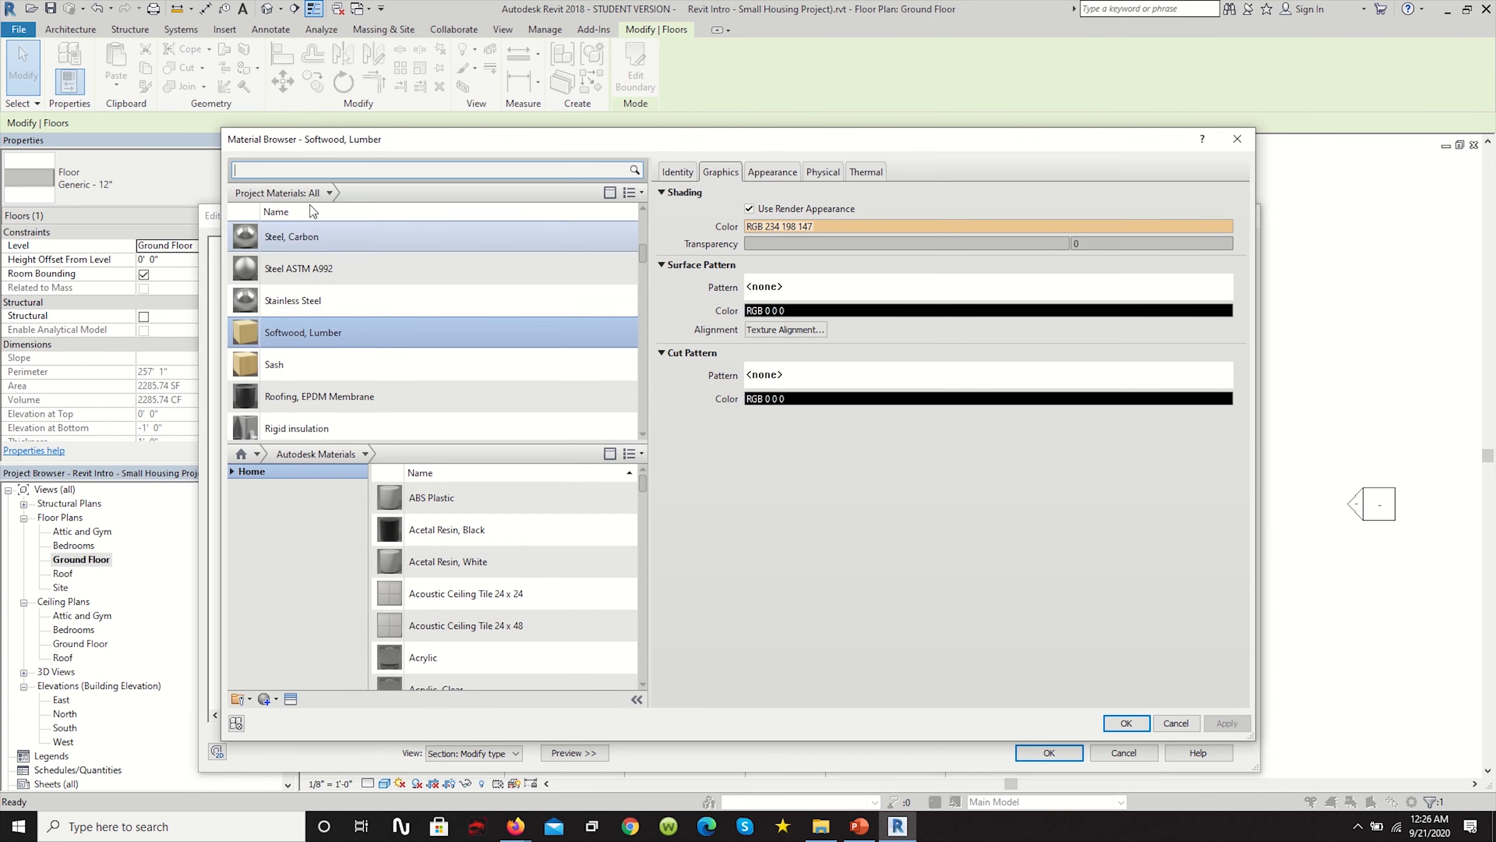
pyautogui.click(314, 169)
pyautogui.write('sheet rock')
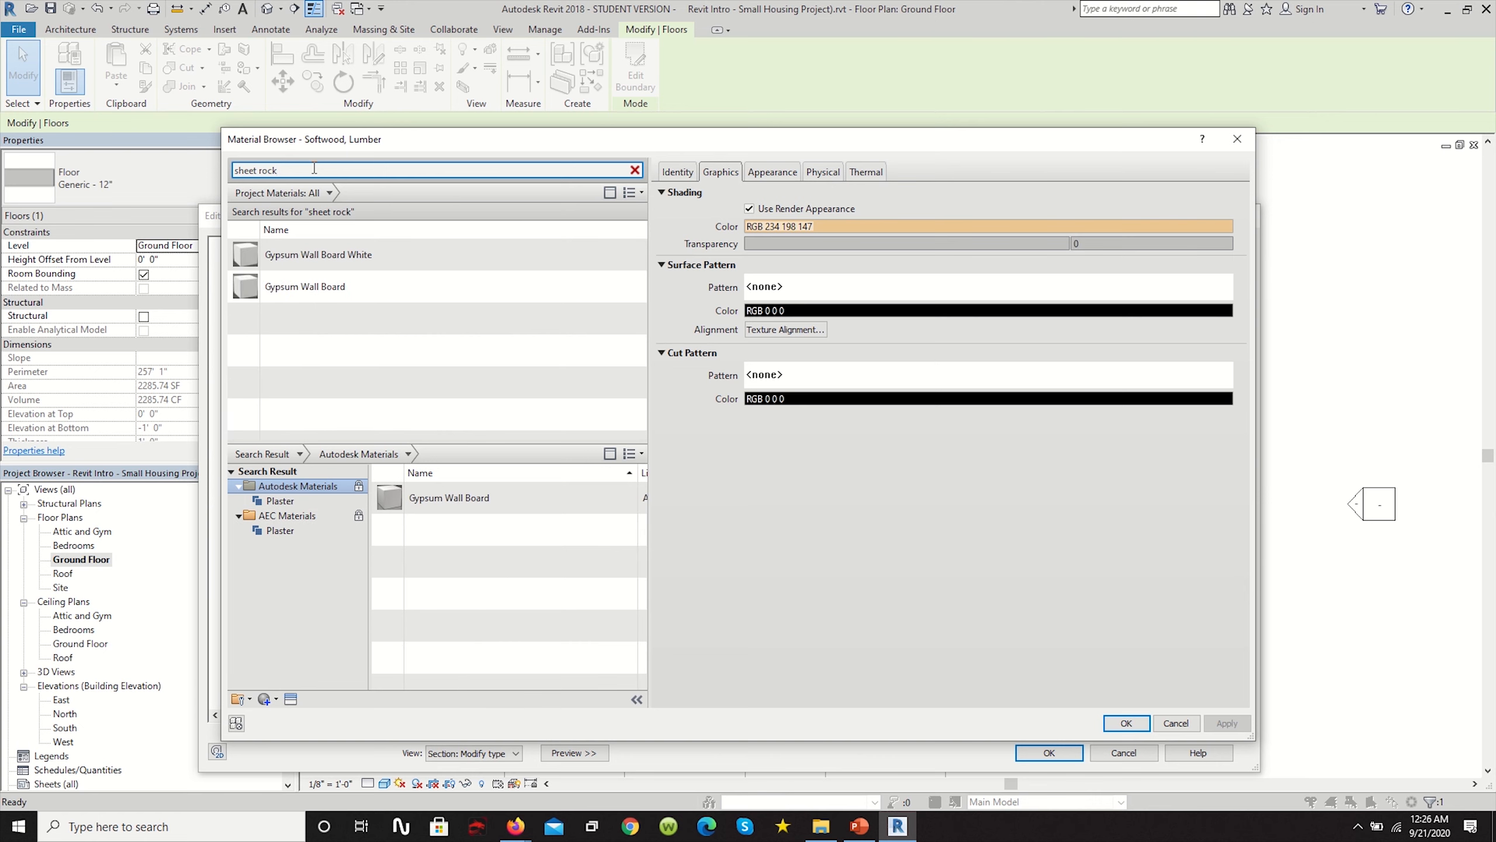
pyautogui.click(393, 287)
pyautogui.click(422, 260)
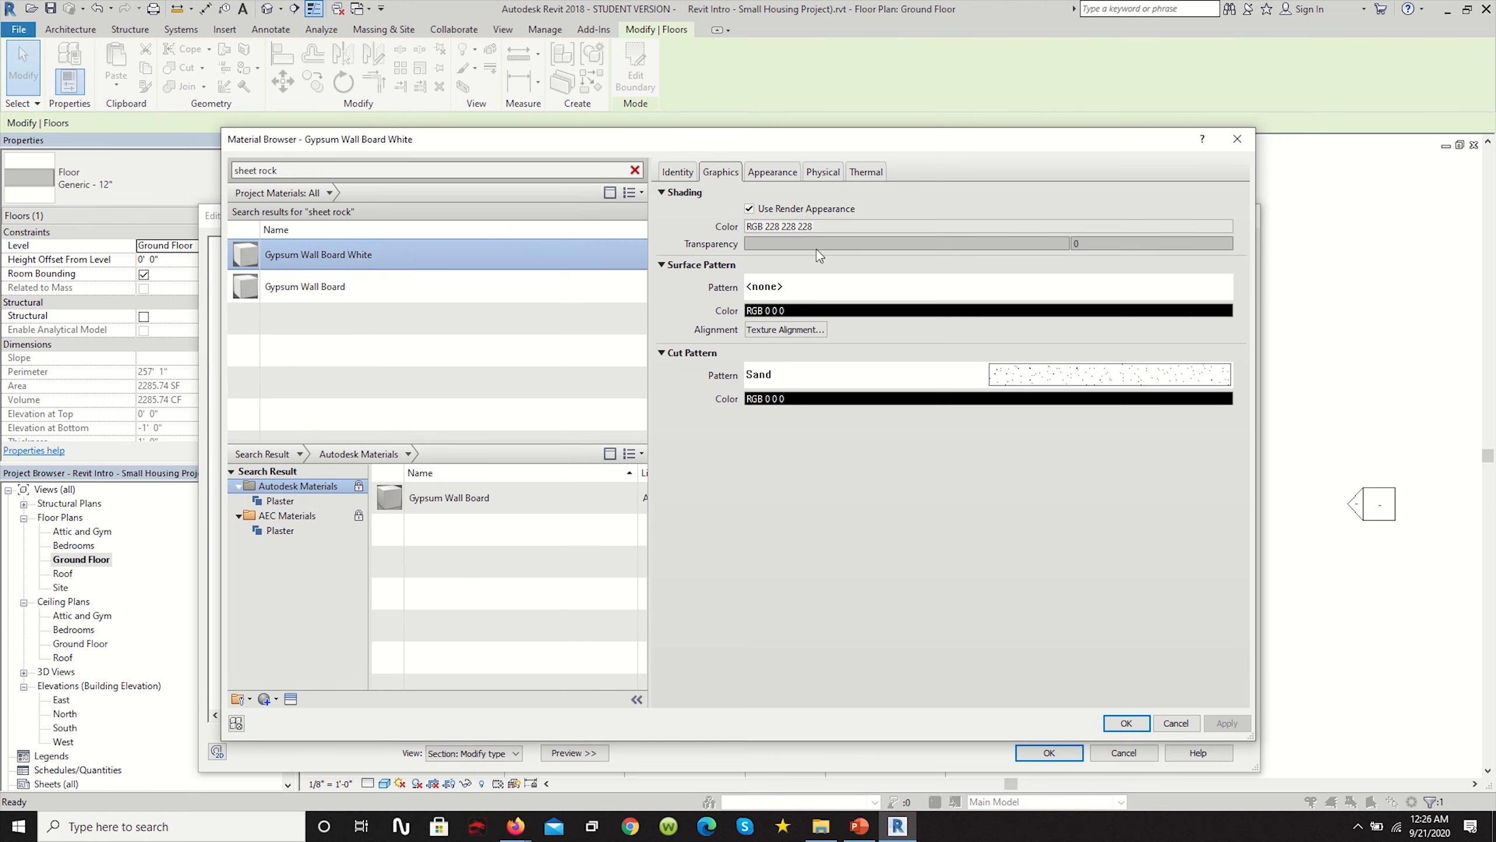
pyautogui.click(1132, 729)
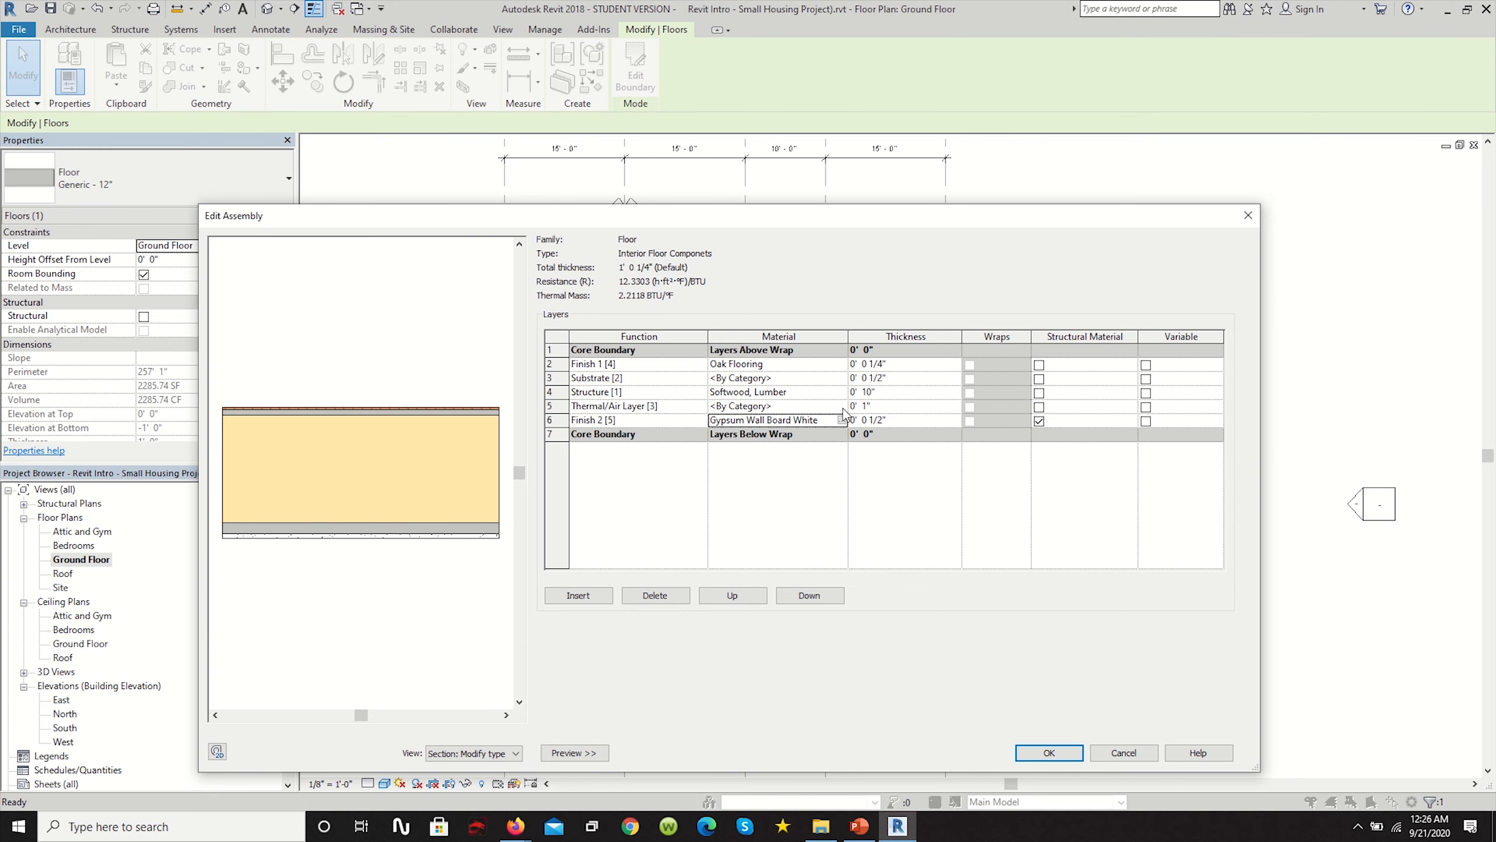
pyautogui.click(1052, 751)
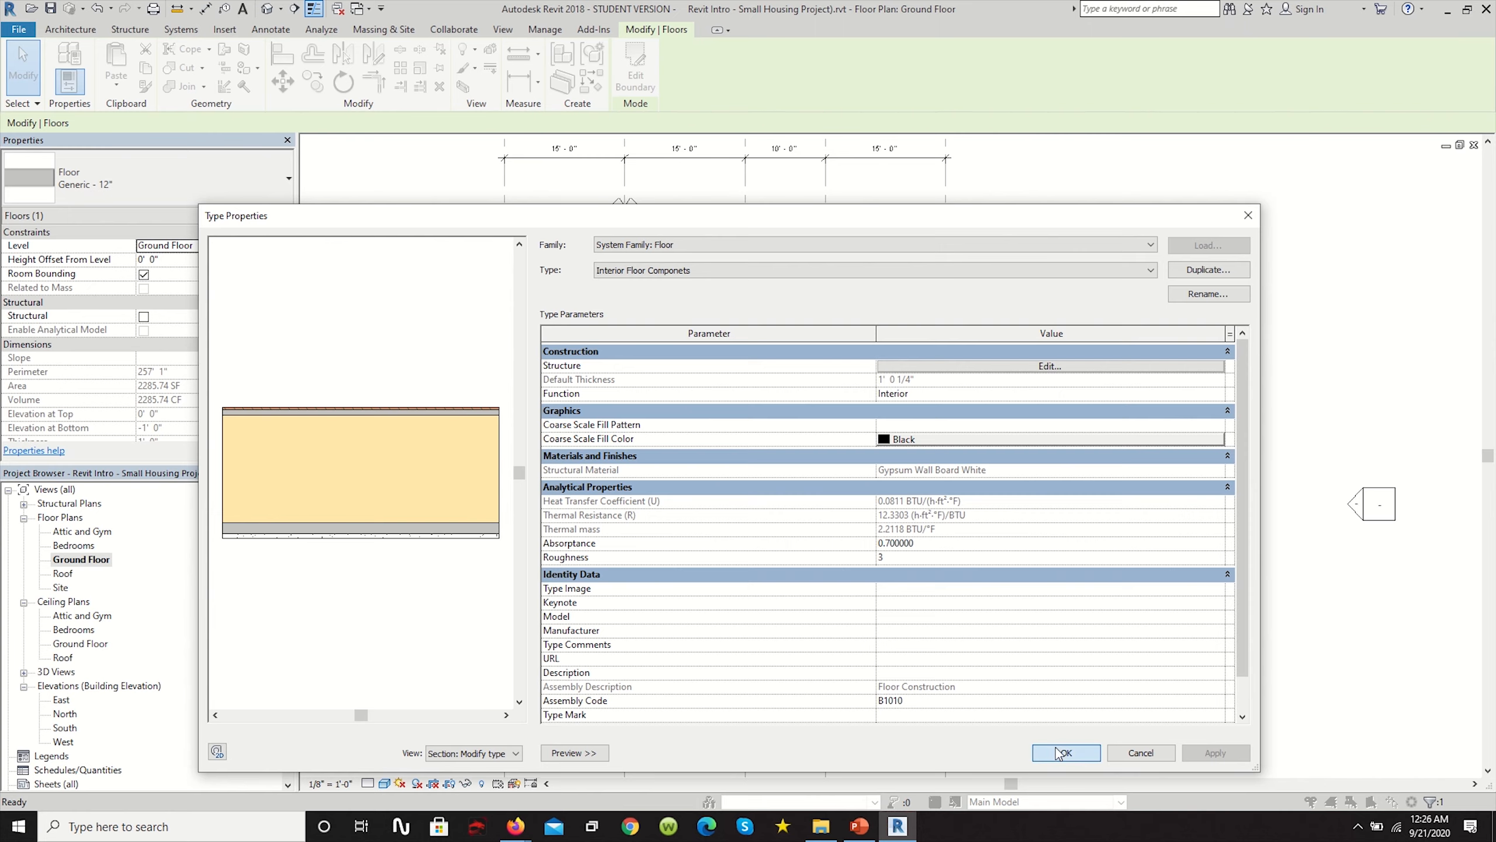
pyautogui.click(1065, 753)
pyautogui.click(1075, 415)
# Set the Ground Floor plan's visual style to Hidden Line and inspect the floor's surface pattern around the stair.
pyautogui.scroll(2, 707, 395)
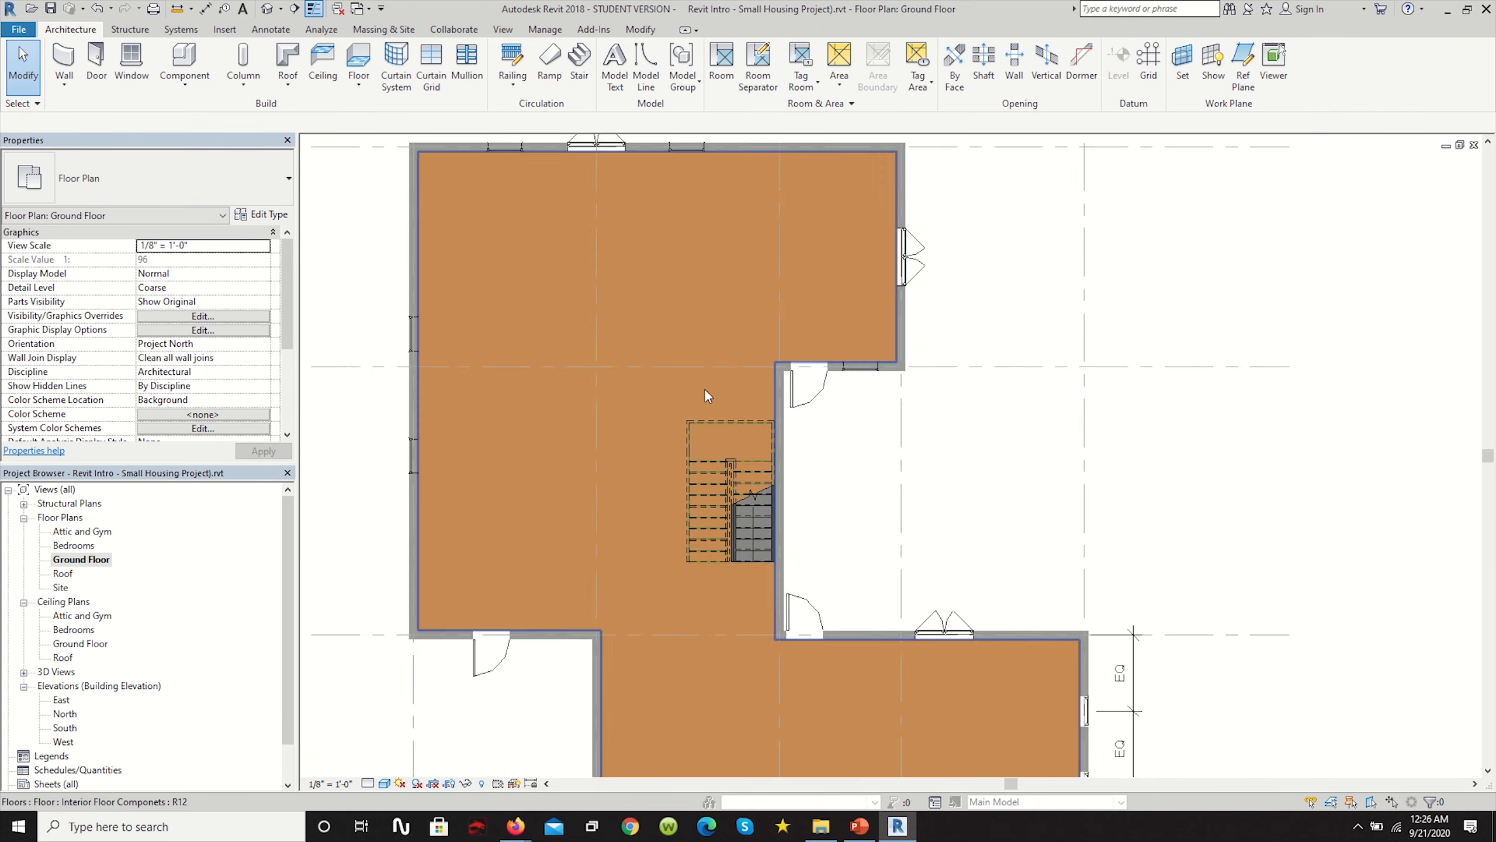
pyautogui.scroll(2, 592, 480)
pyautogui.scroll(-5, 677, 486)
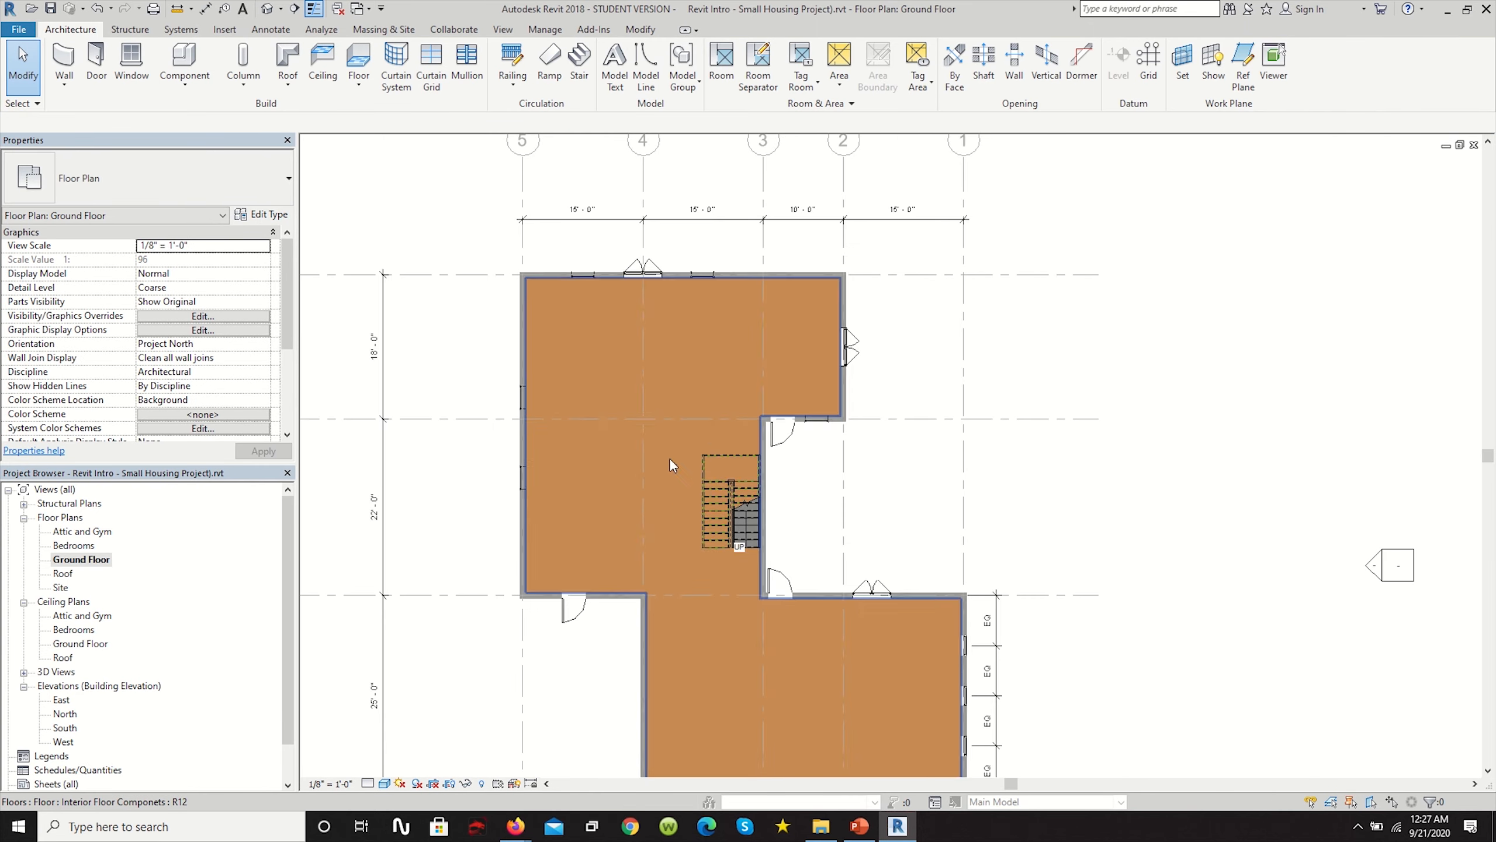
pyautogui.click(384, 783)
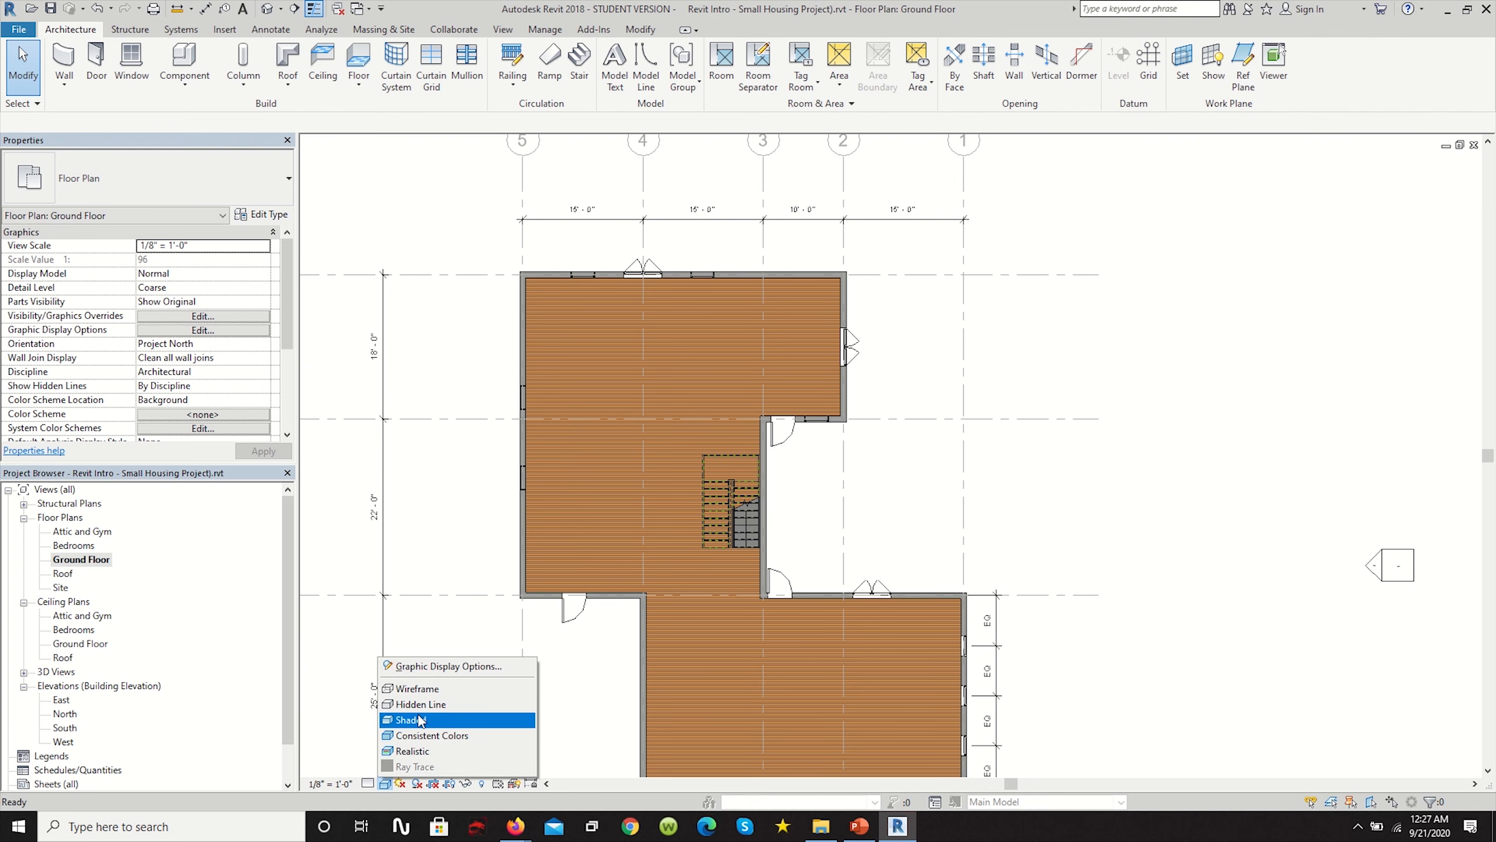
pyautogui.click(420, 704)
pyautogui.scroll(2, 664, 472)
pyautogui.scroll(2, 550, 425)
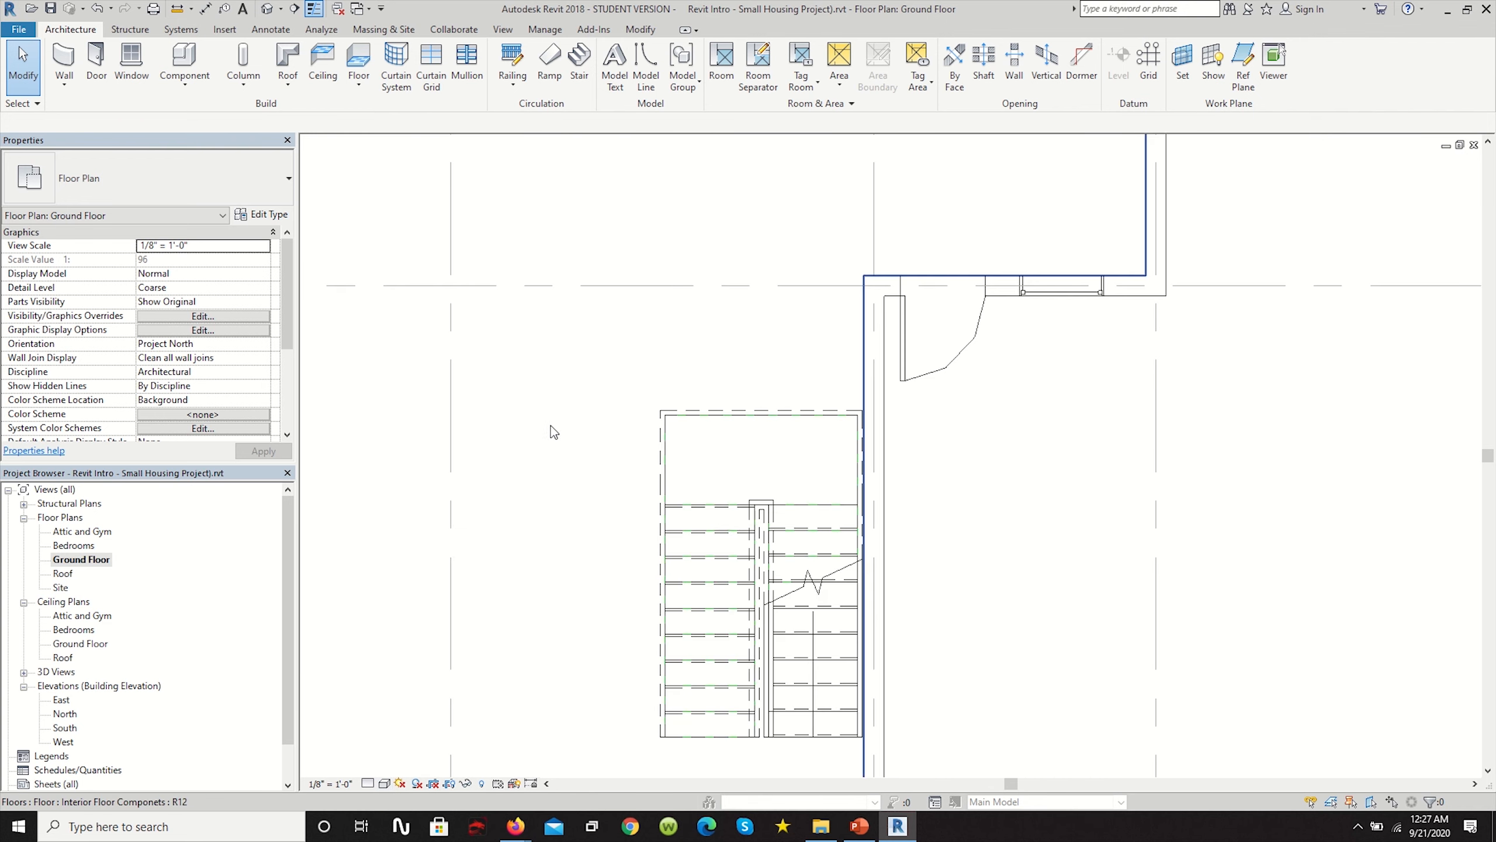
pyautogui.scroll(-4, 1055, 468)
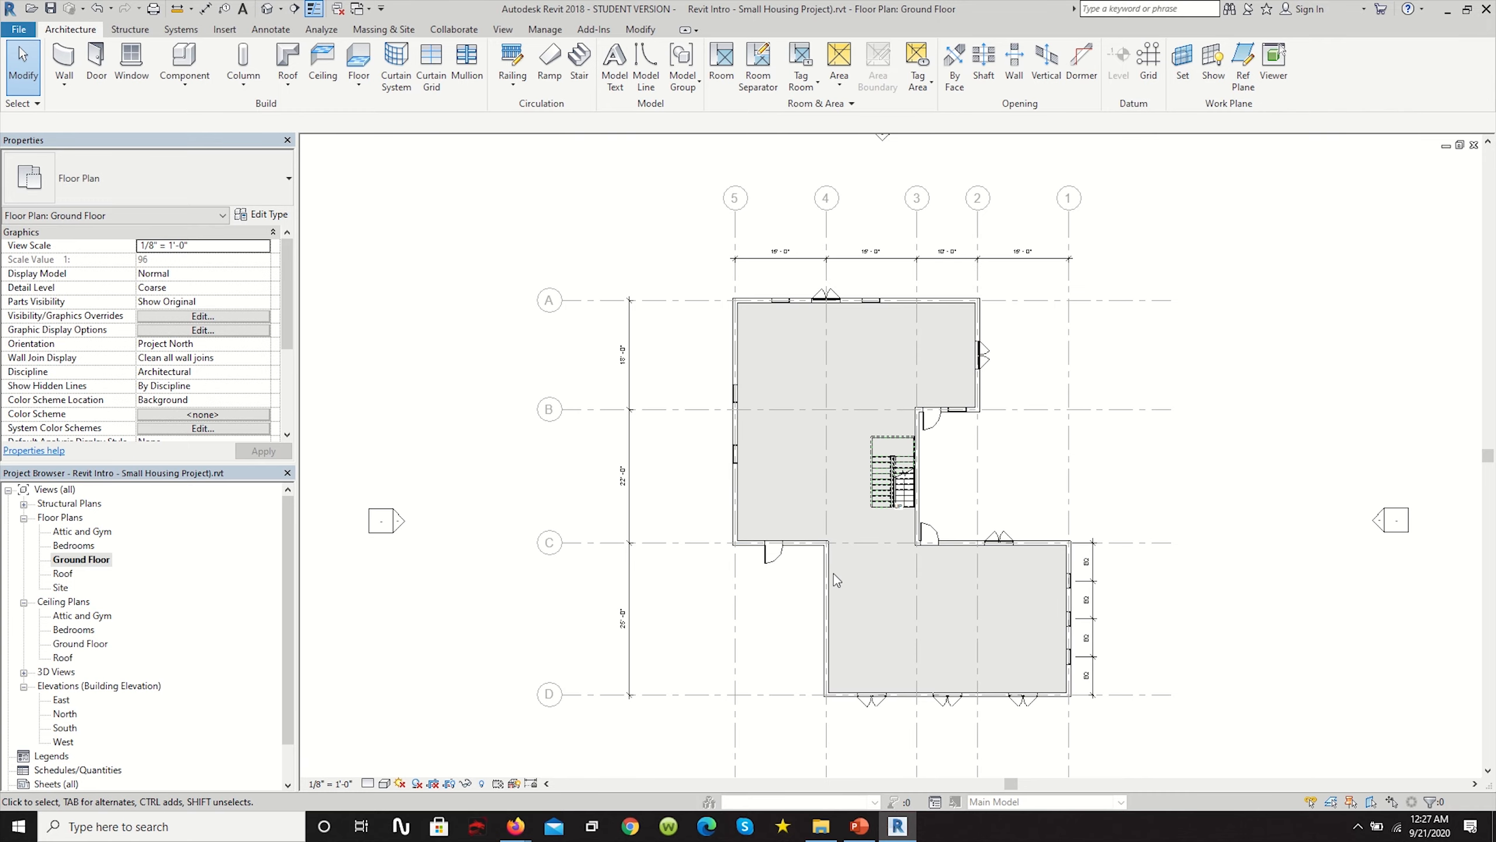
pyautogui.scroll(2, 730, 560)
pyautogui.scroll(-3, 1027, 681)
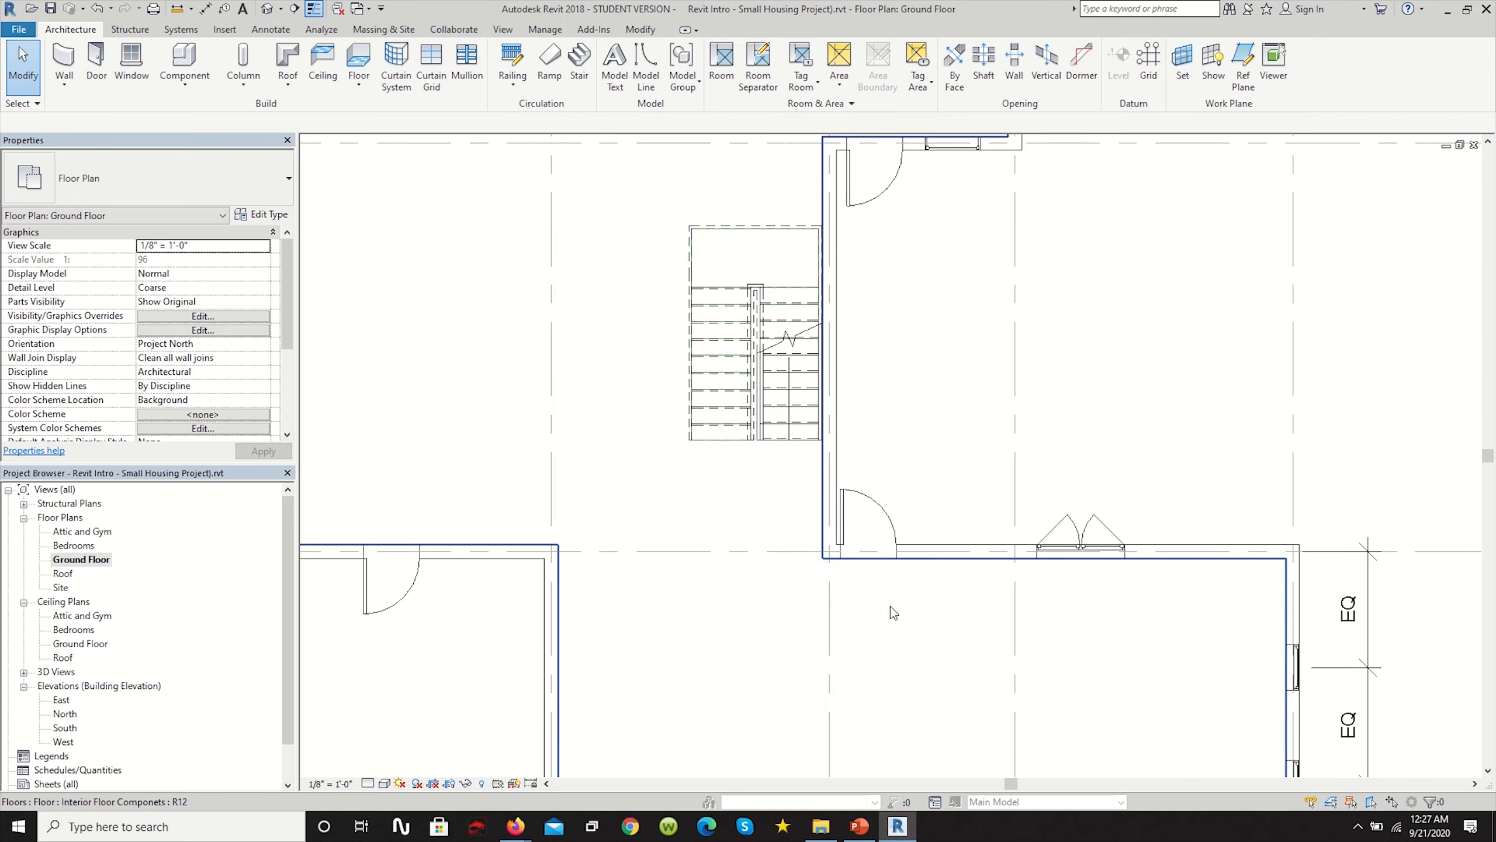
pyautogui.scroll(1, 1050, 624)
pyautogui.scroll(1, 788, 588)
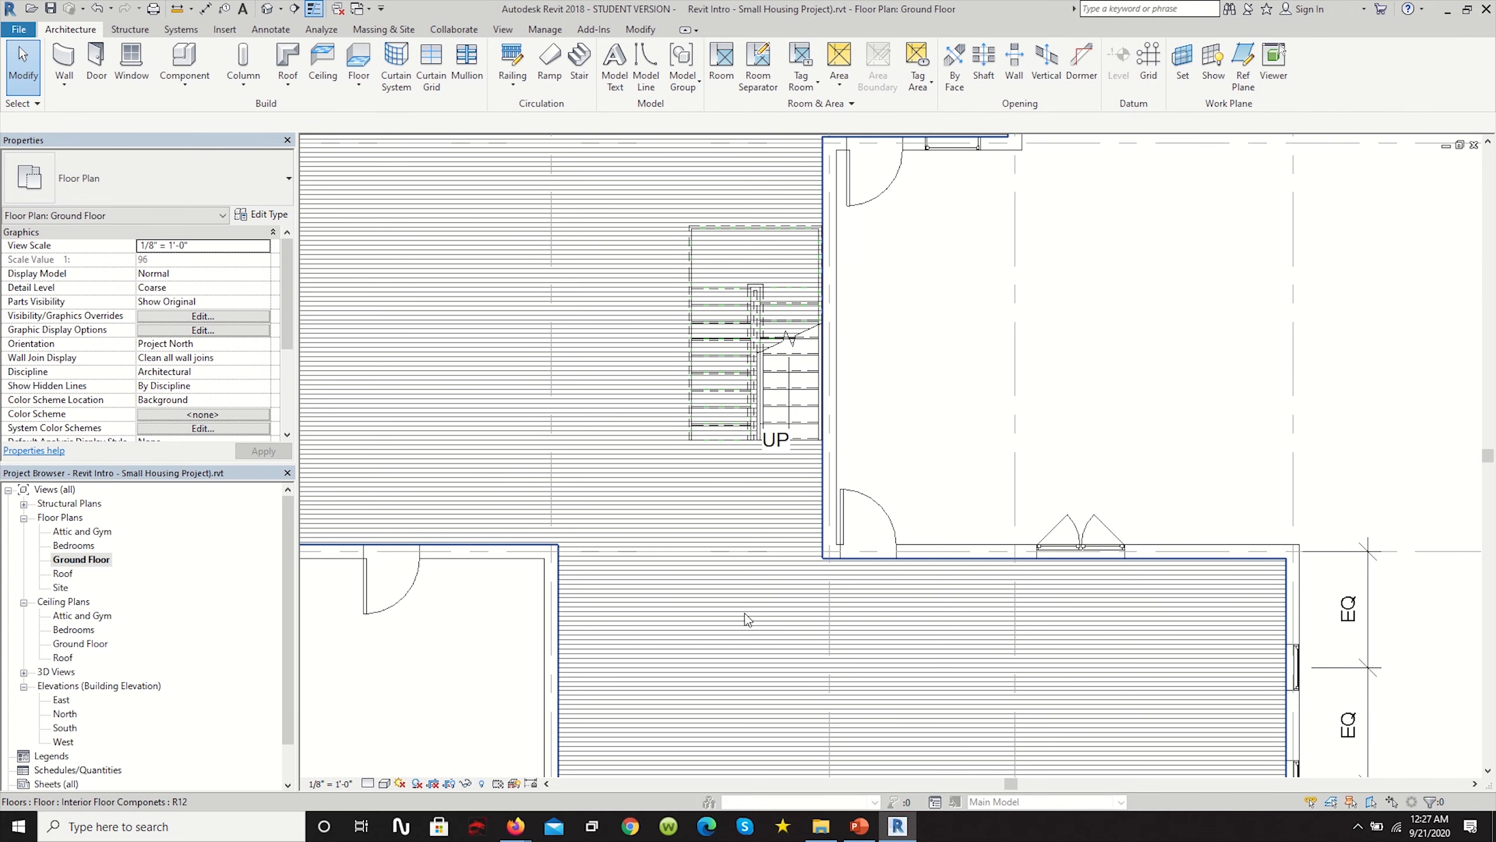
# Set Oak Flooring's surface pattern to none through the floor type's Finish 1 layer and accept the type changes.
pyautogui.click(663, 574)
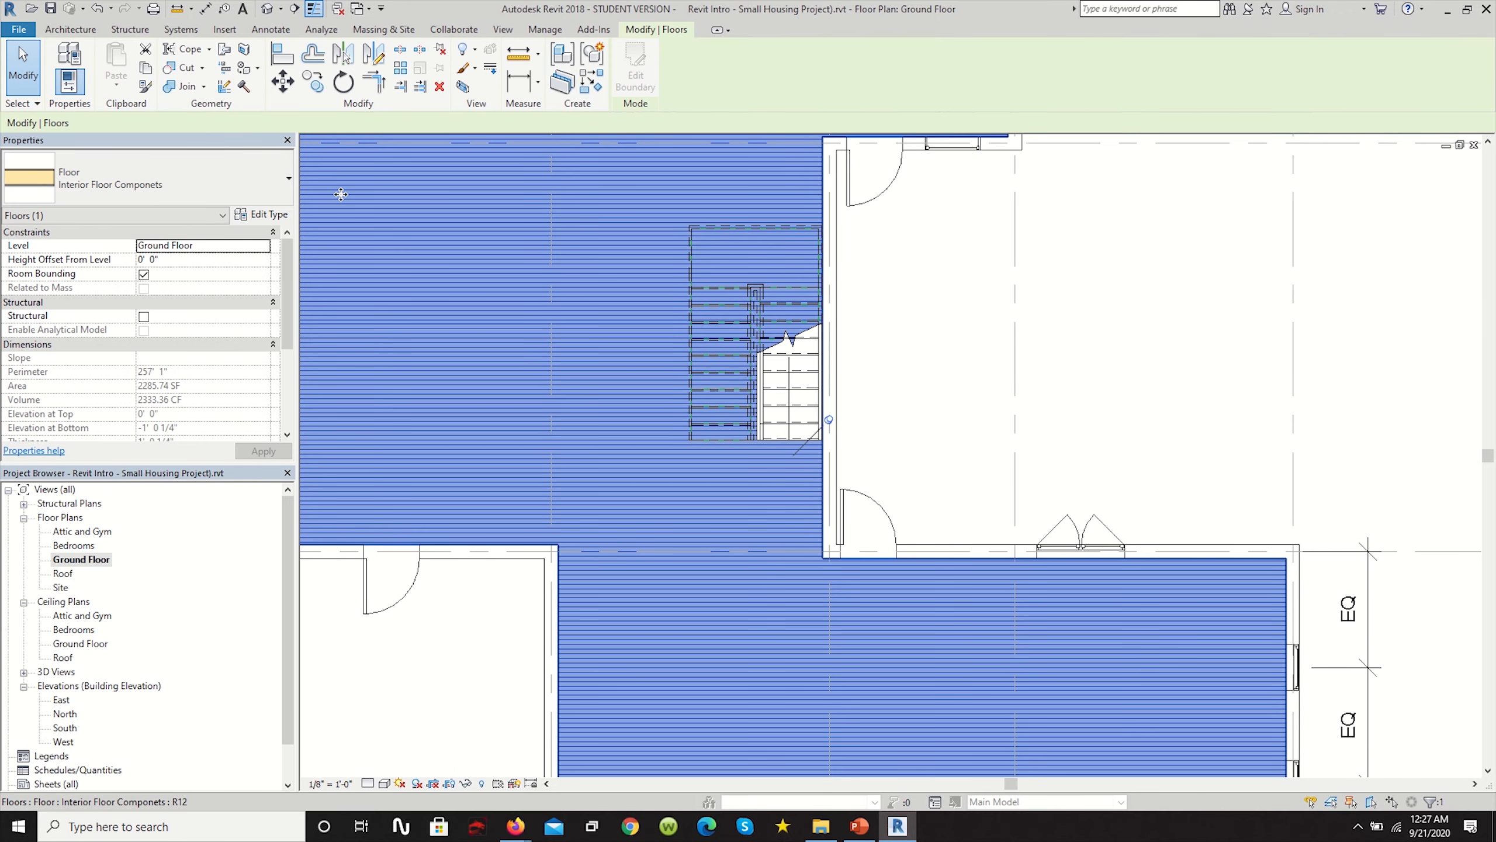
pyautogui.click(286, 215)
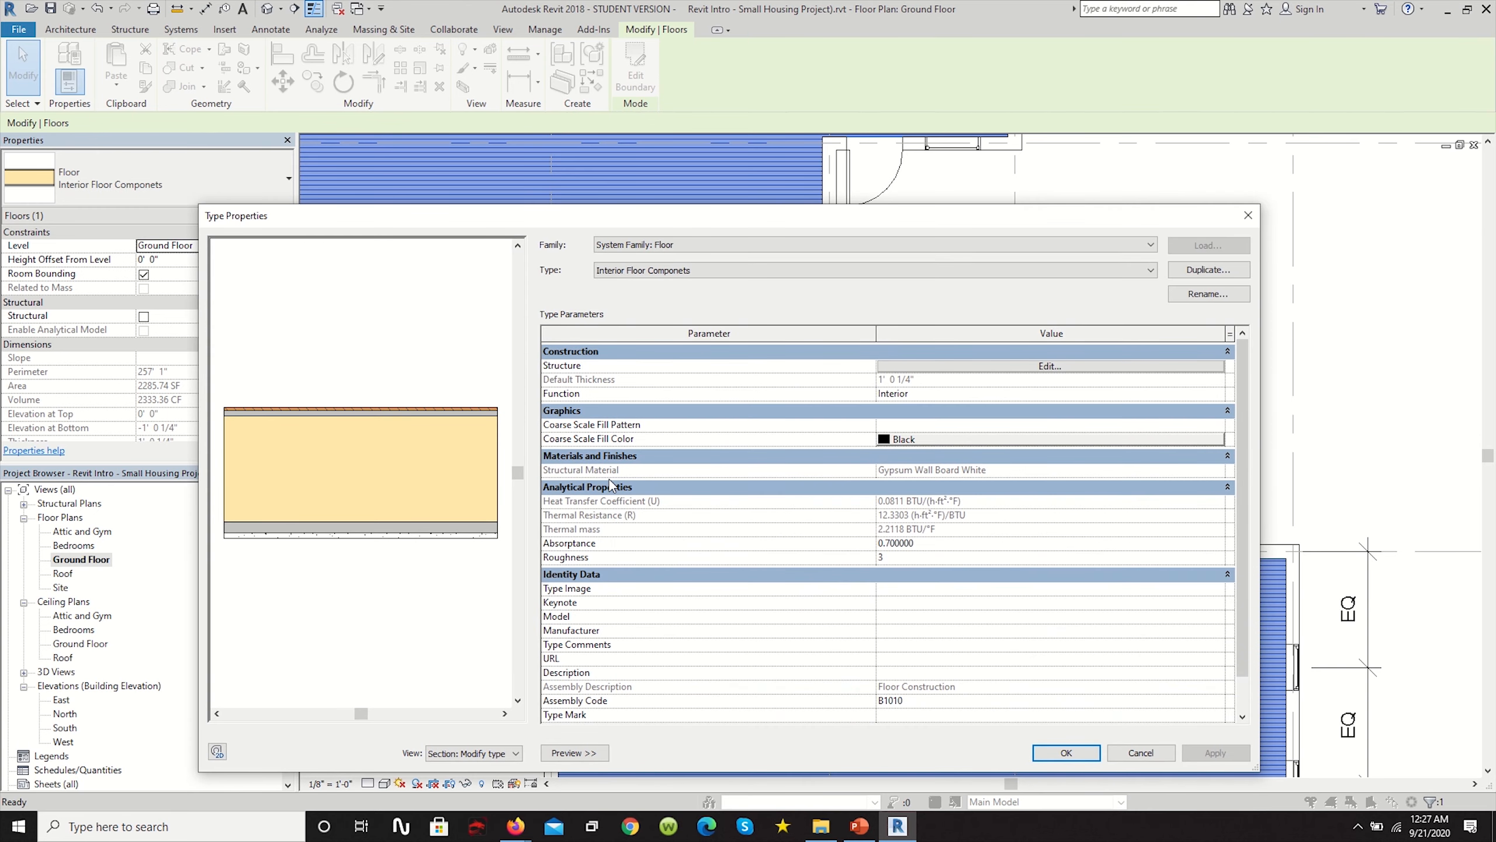
pyautogui.click(985, 367)
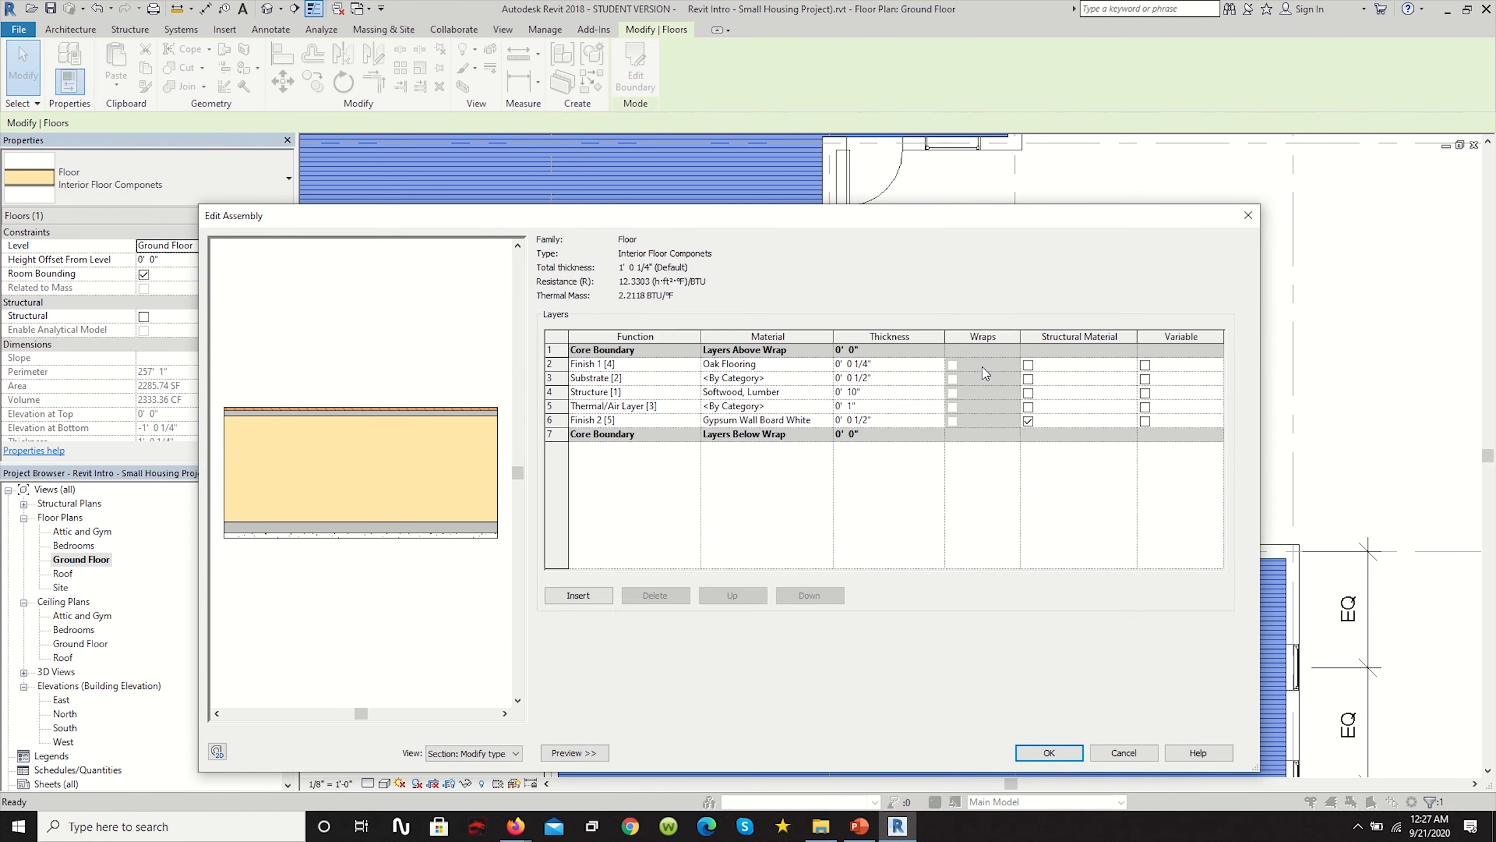
pyautogui.click(822, 364)
pyautogui.click(826, 364)
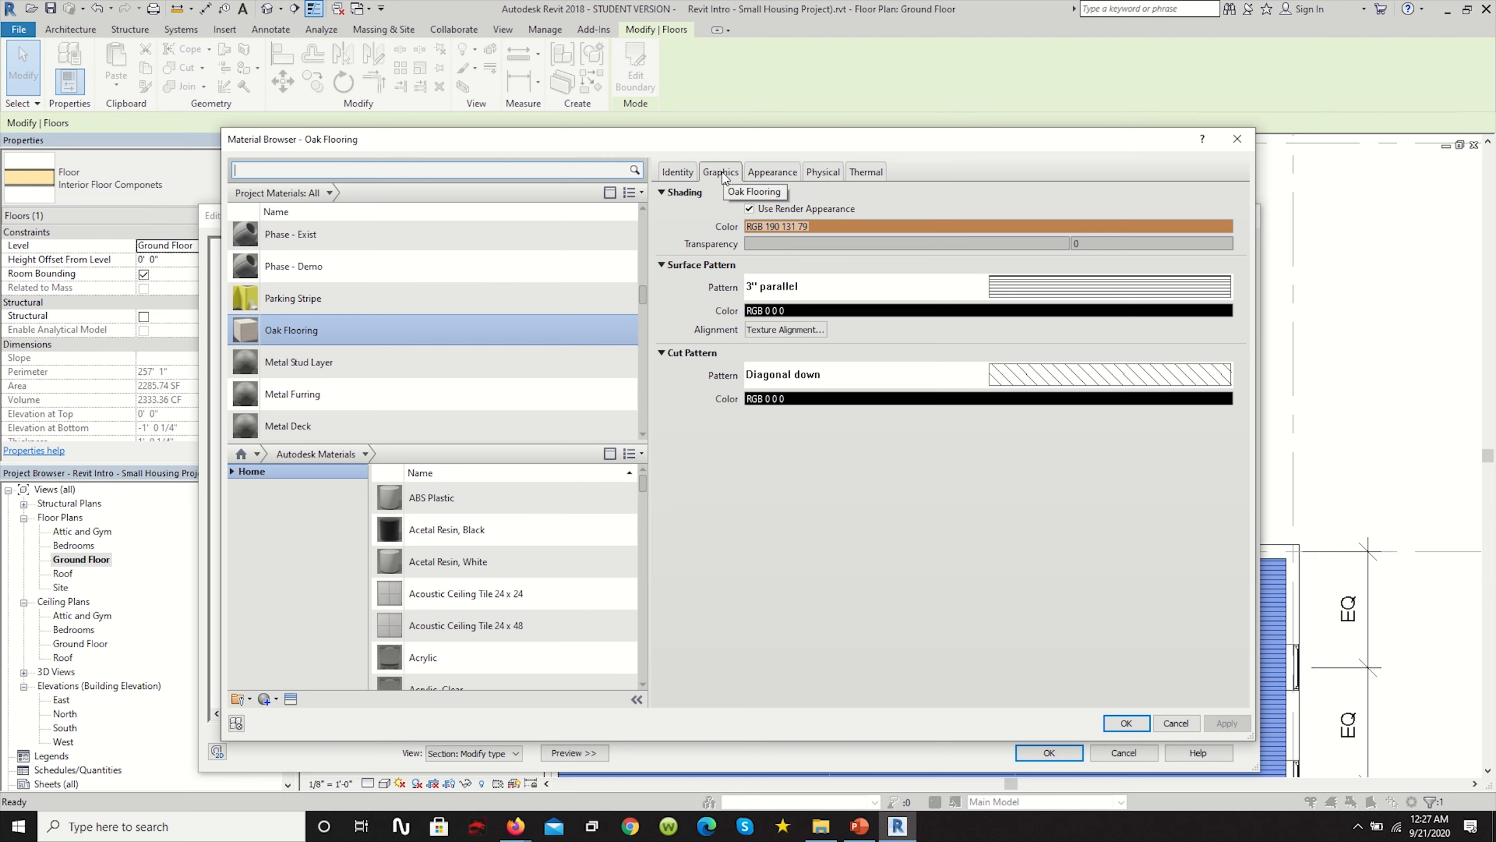
pyautogui.click(1028, 293)
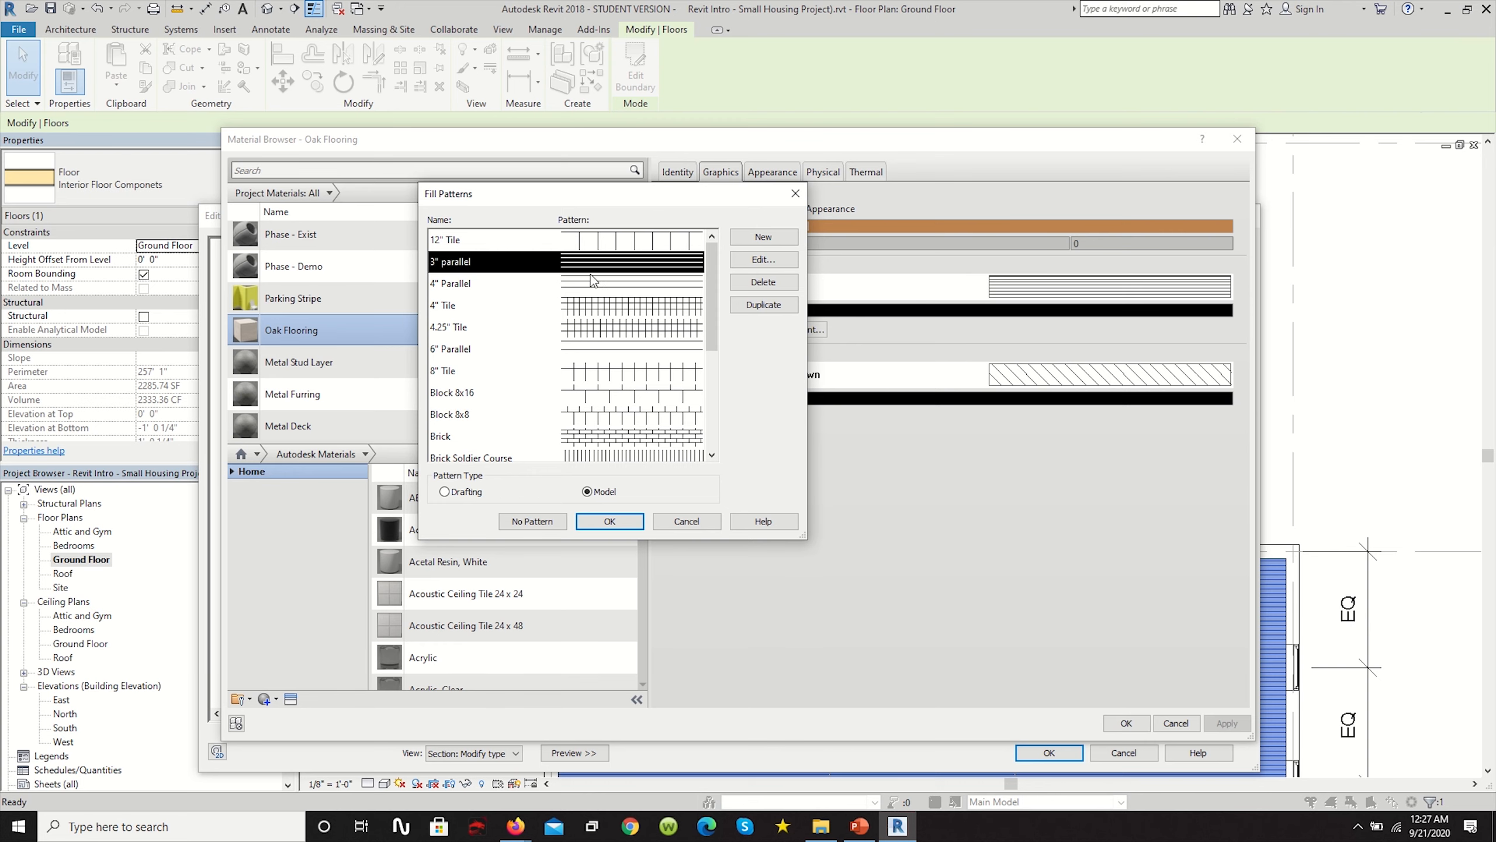
pyautogui.click(533, 520)
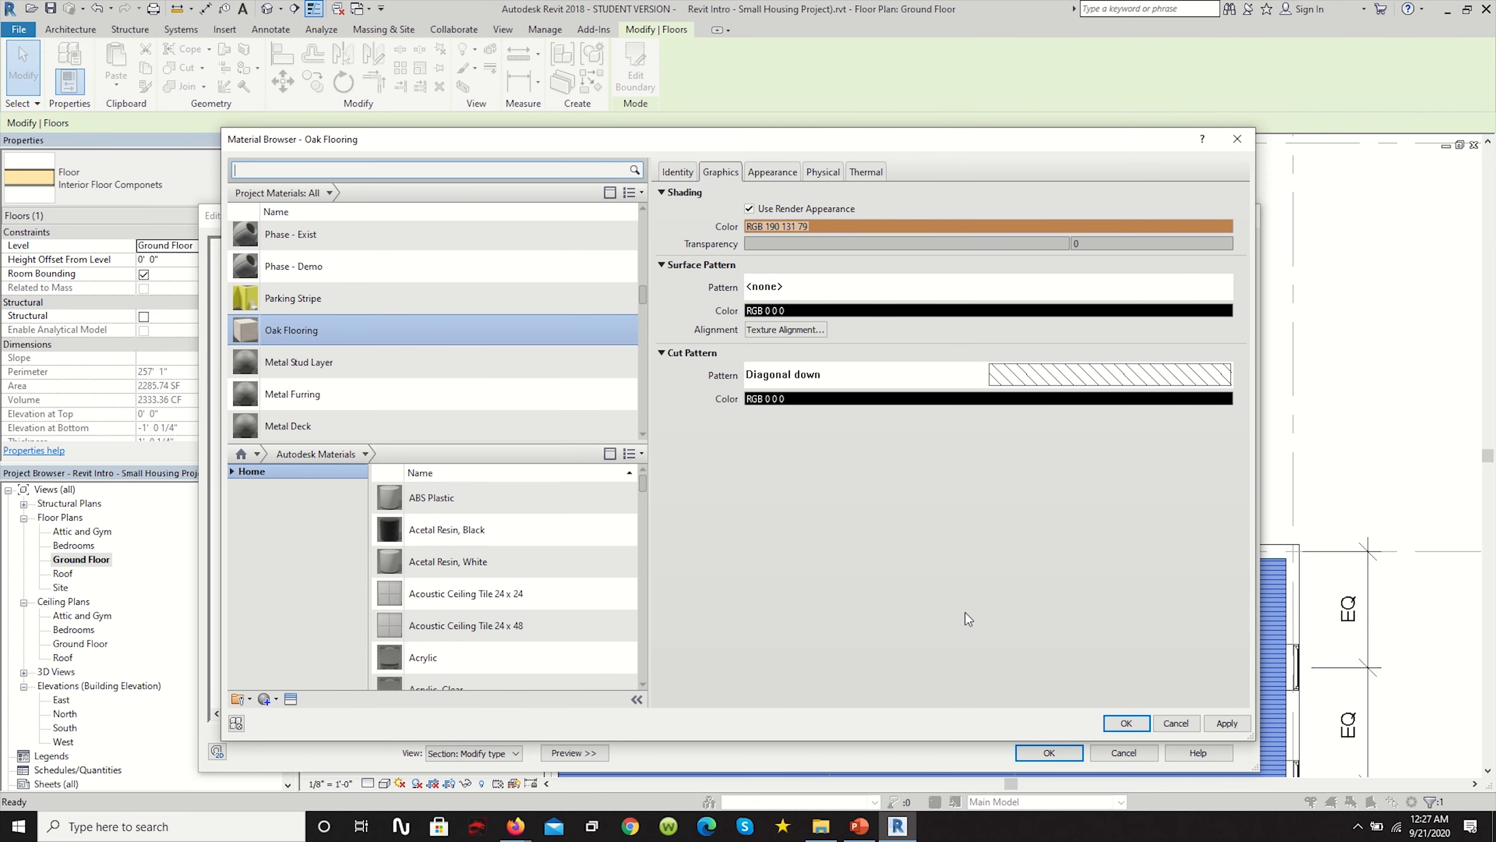
pyautogui.click(1126, 723)
pyautogui.click(1049, 752)
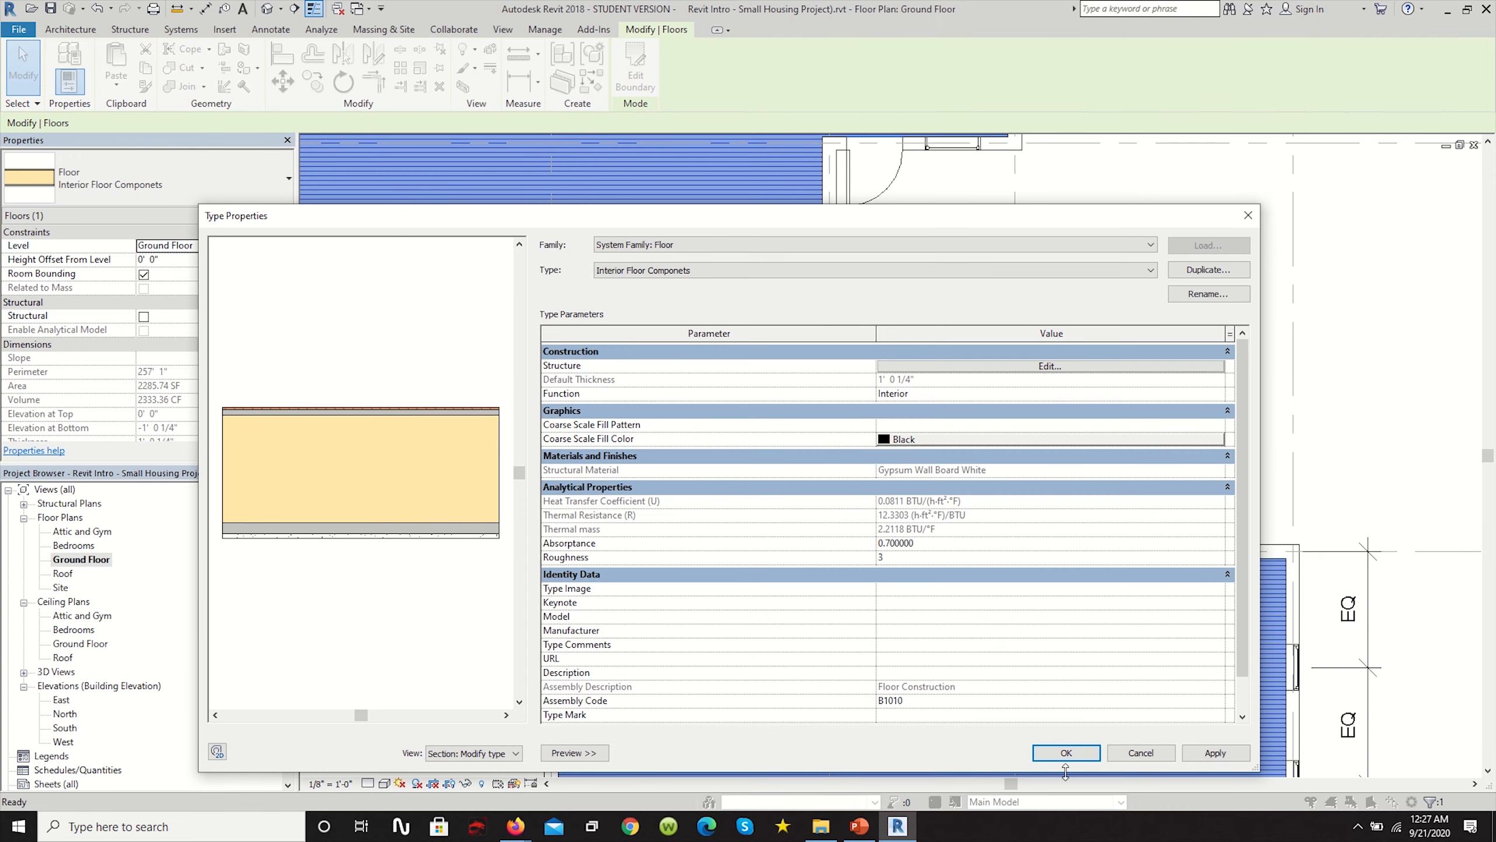
pyautogui.click(1065, 754)
pyautogui.click(1077, 344)
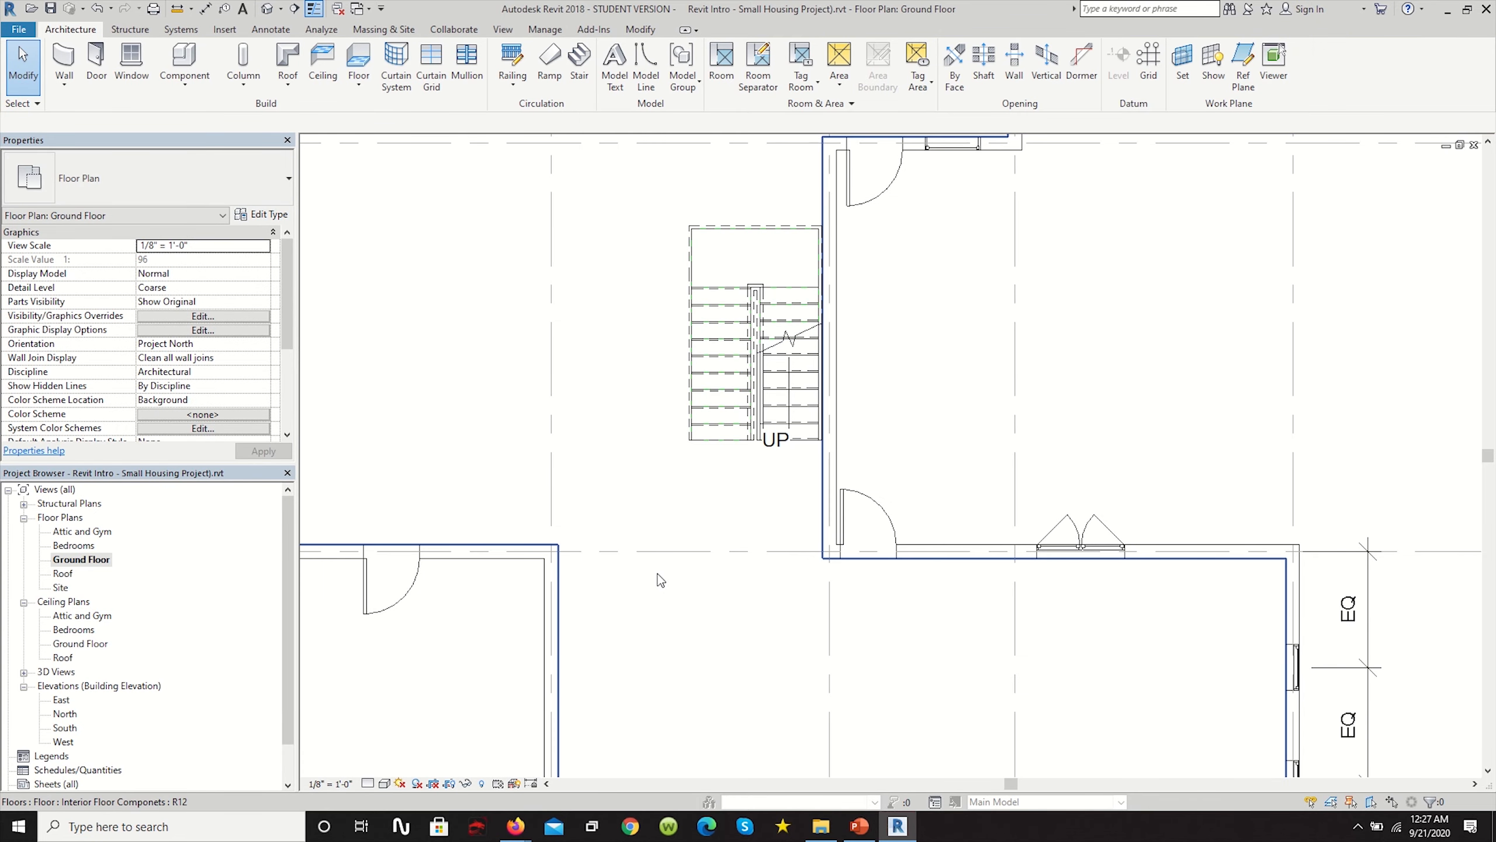
# Reopen the surface fill patterns of the floor's Oak Flooring material and choose the Horizontal drafting pattern.
pyautogui.click(629, 402)
pyautogui.click(263, 215)
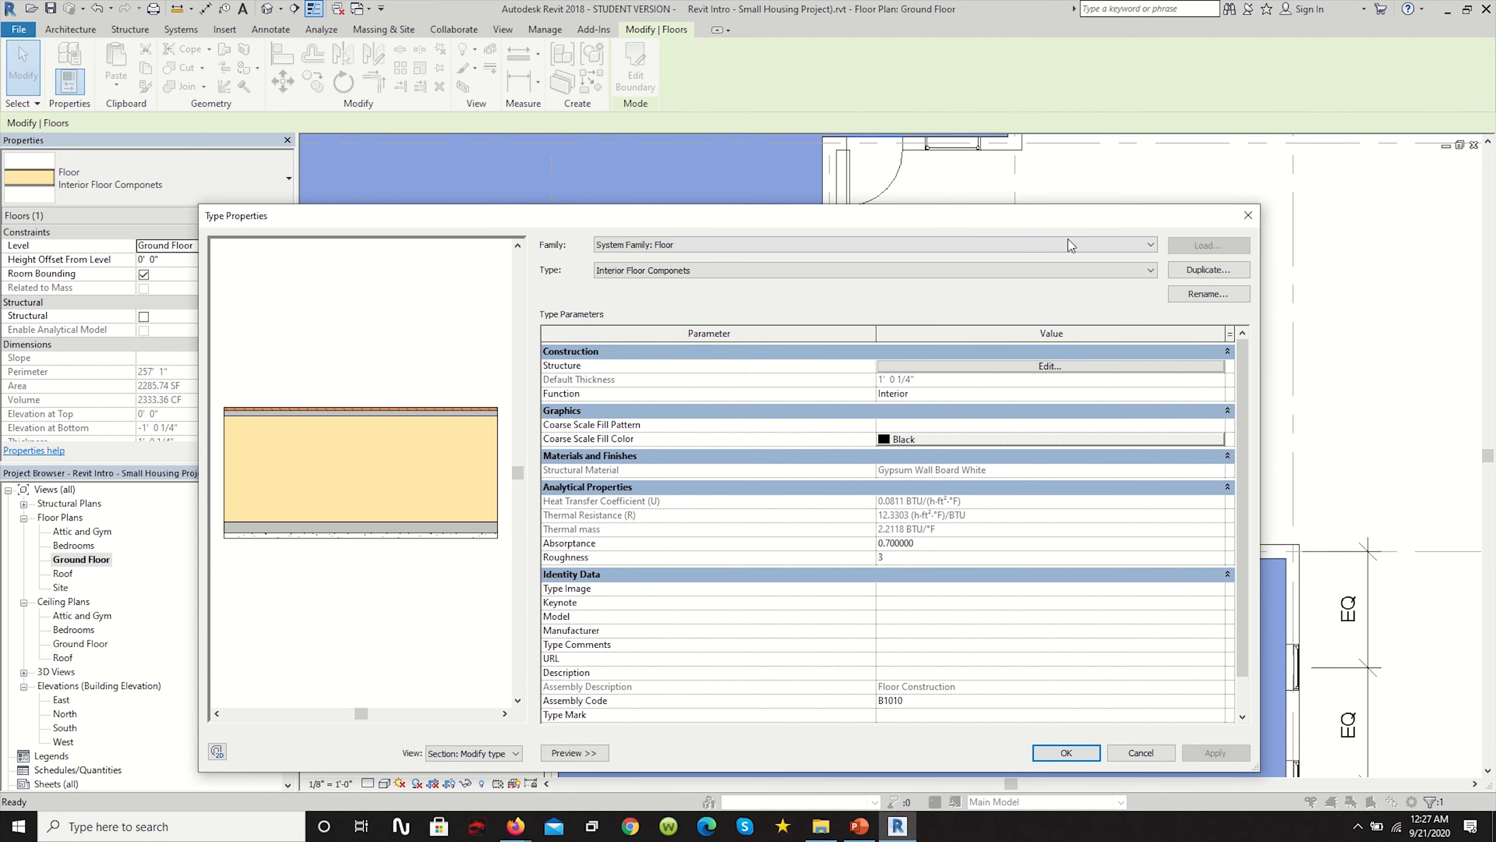
pyautogui.click(1113, 367)
pyautogui.click(829, 365)
pyautogui.click(827, 364)
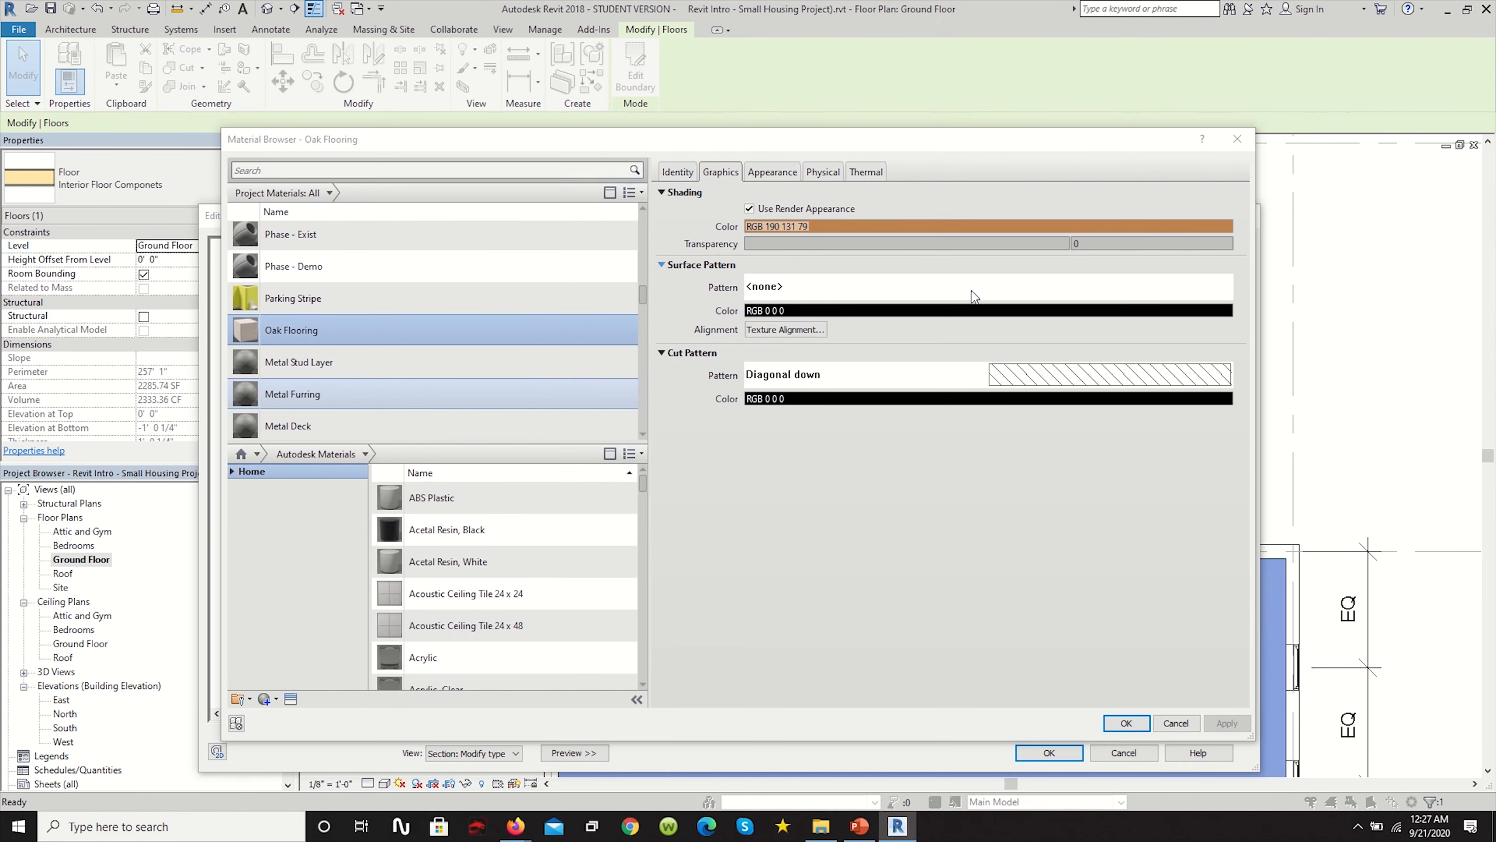
pyautogui.click(972, 290)
pyautogui.moveTo(715, 297)
pyautogui.mouseDown()
pyautogui.moveTo(713, 448)
pyautogui.moveTo(704, 280)
pyautogui.moveTo(713, 320)
pyautogui.mouseUp()
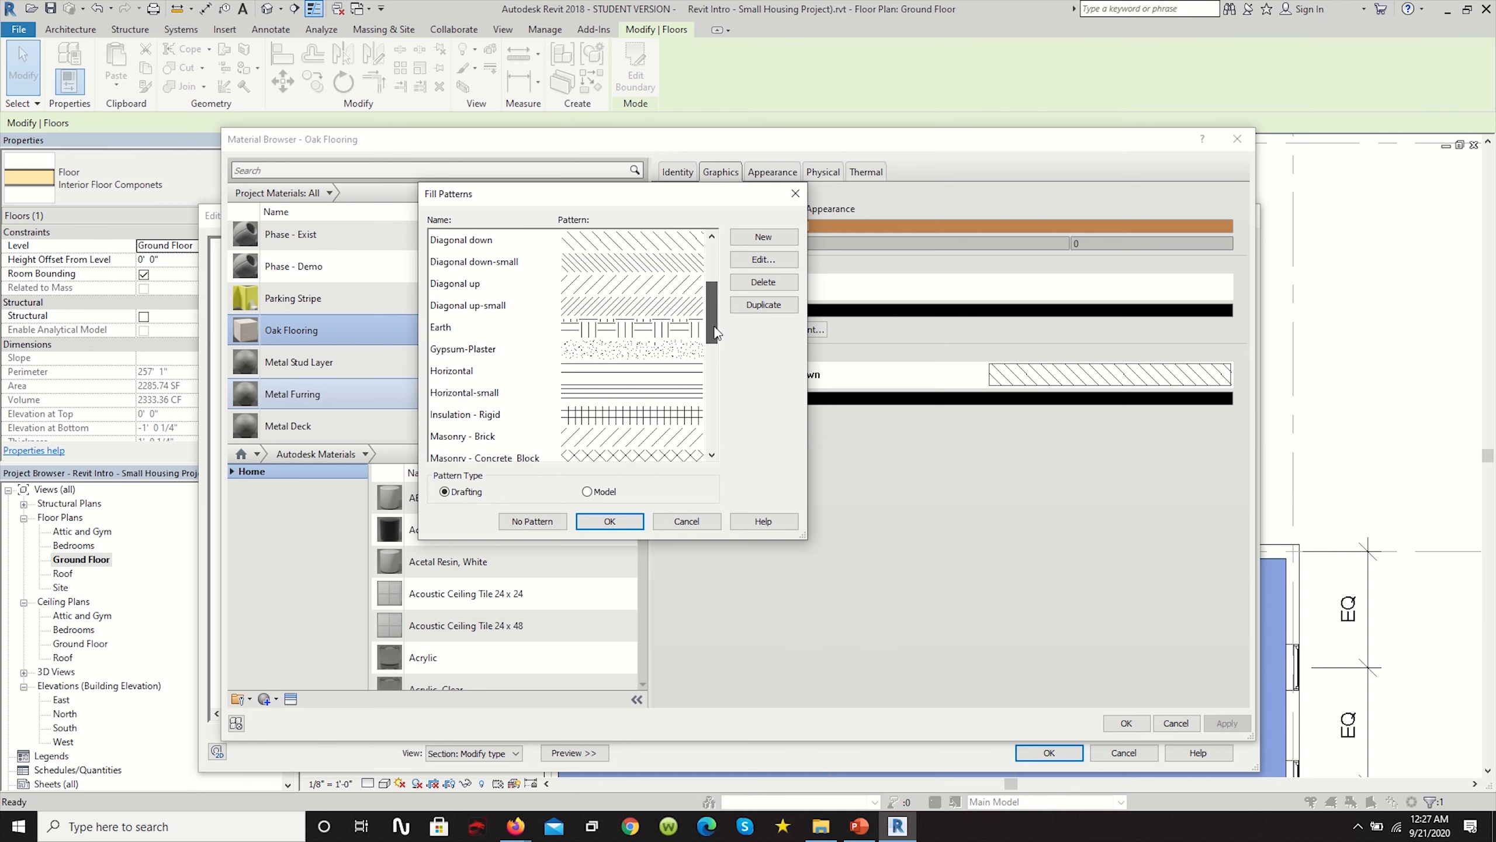
pyautogui.click(608, 375)
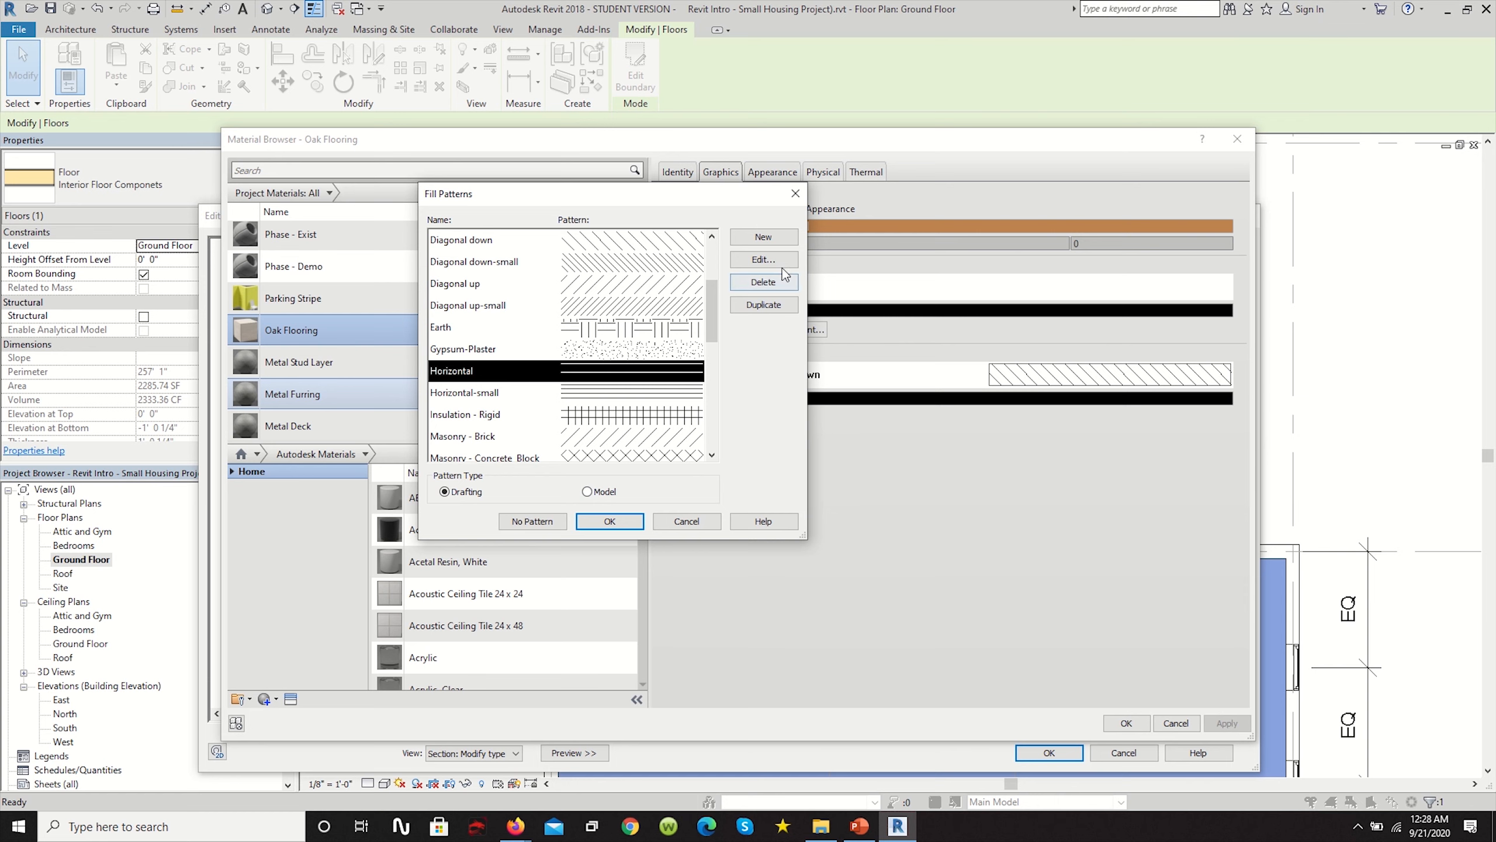
# Duplicate the Horizontal fill pattern as Horizontal 2 with line spacing 1 set to 20/128".
pyautogui.click(772, 306)
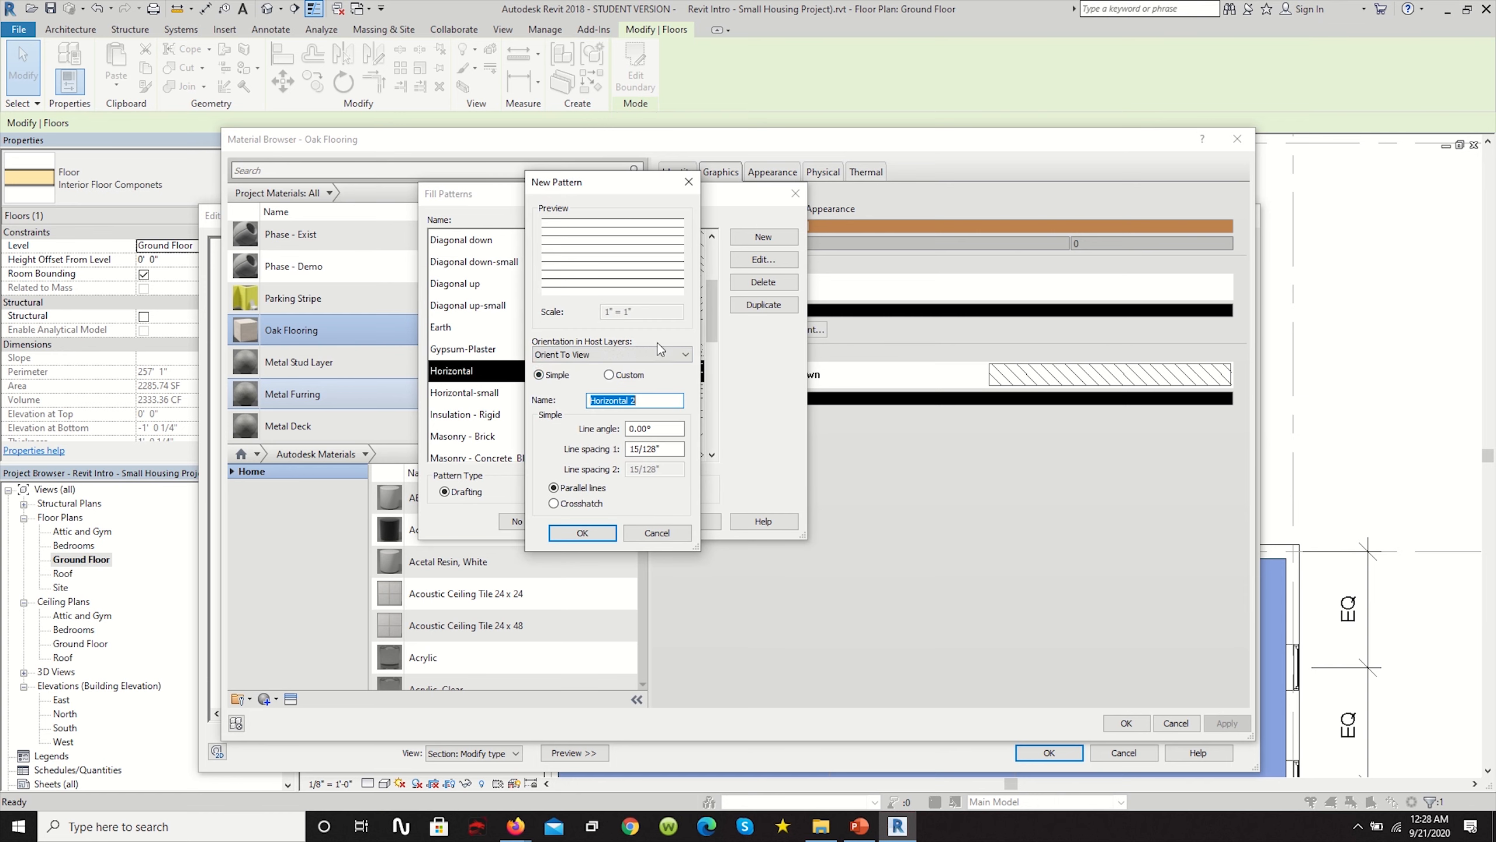
pyautogui.click(638, 401)
pyautogui.doubleClick(634, 400)
pyautogui.write('Wi')
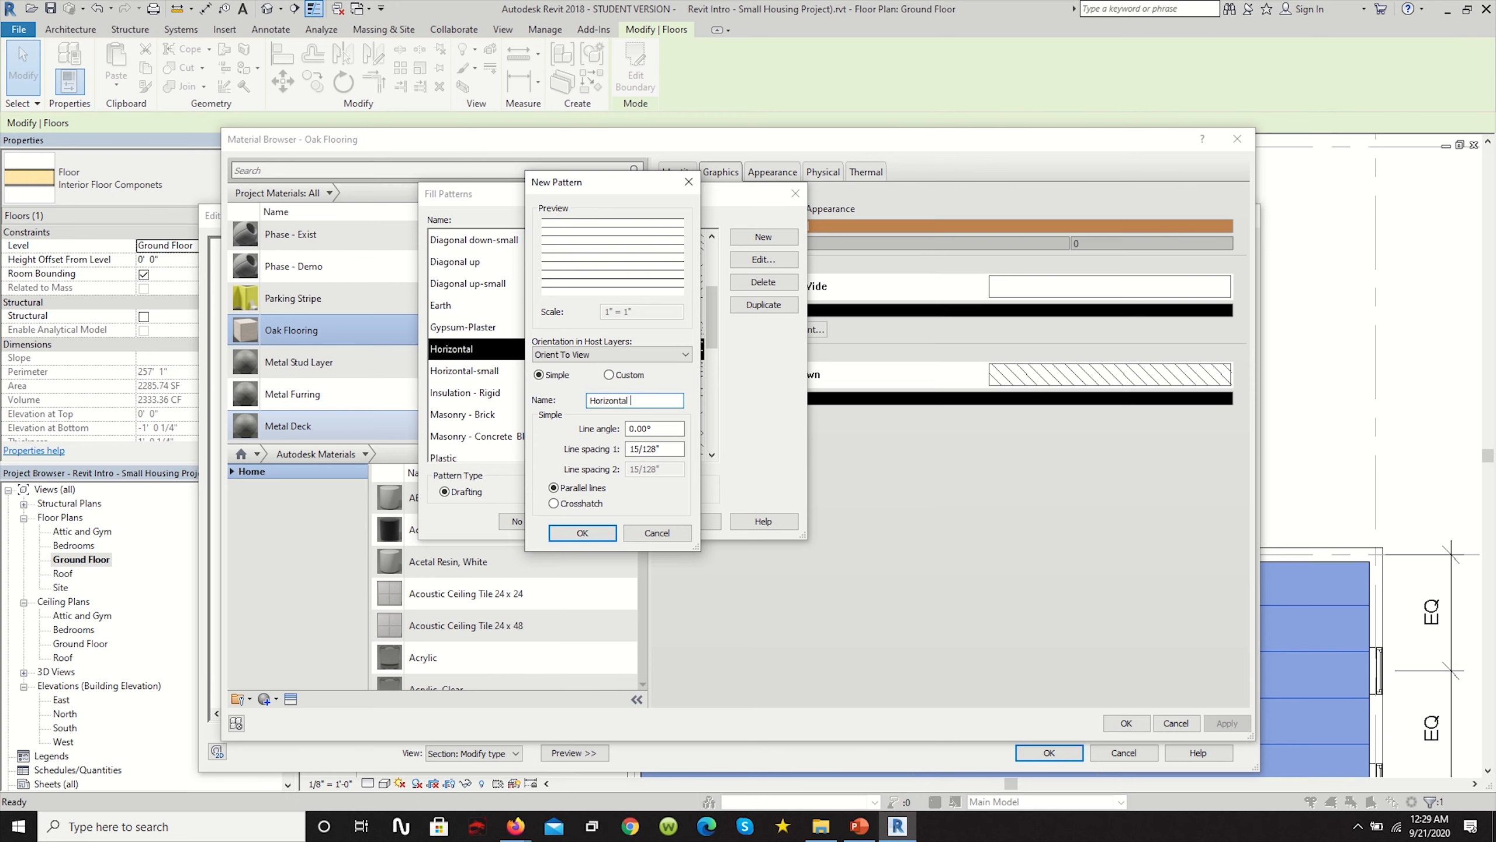
pyautogui.moveTo(641, 449); pyautogui.dragTo(633, 451)
pyautogui.write('20')
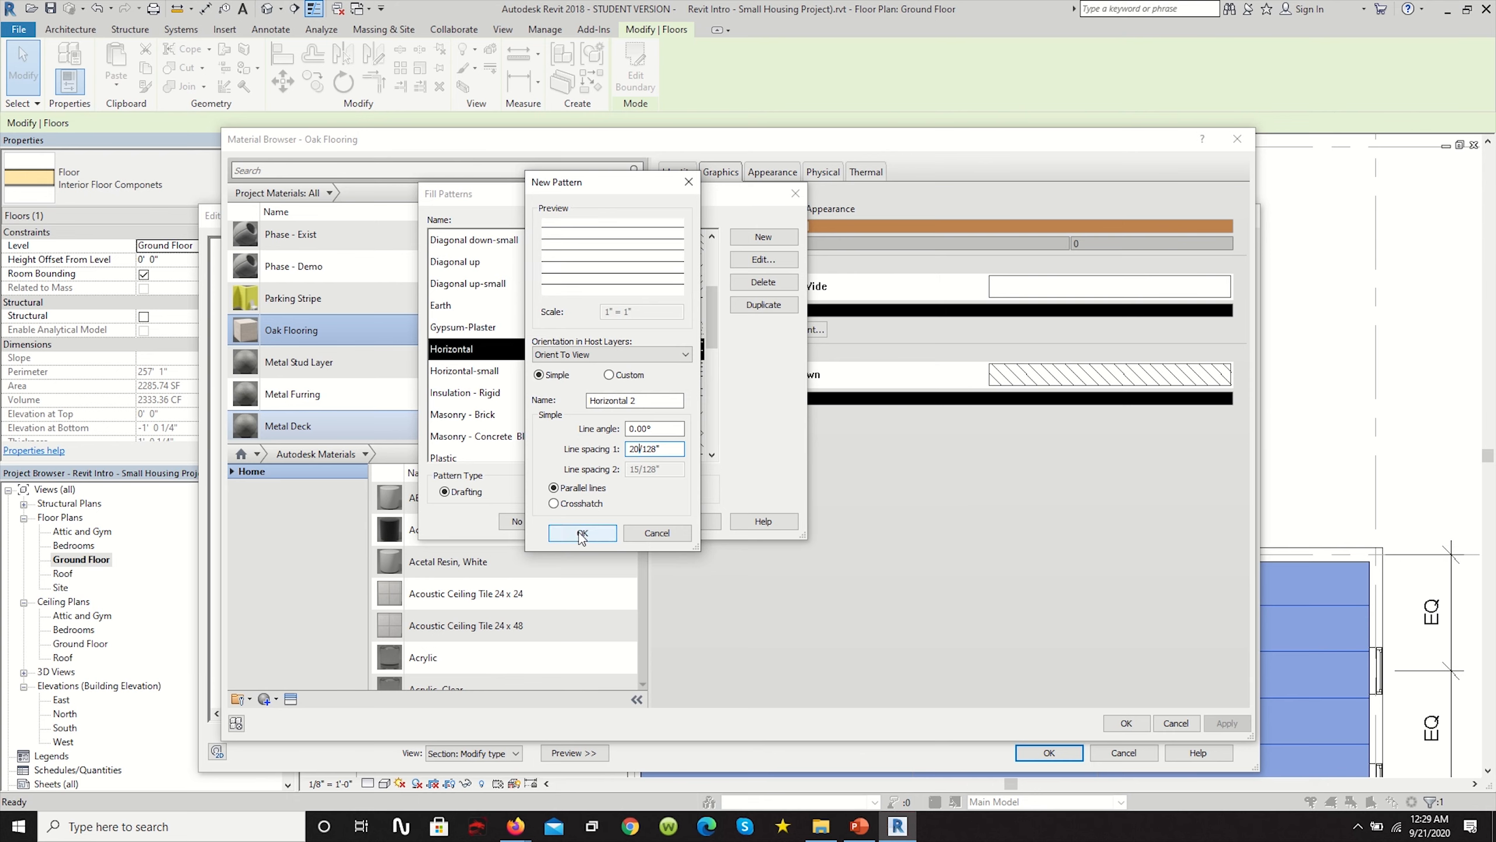
pyautogui.click(583, 533)
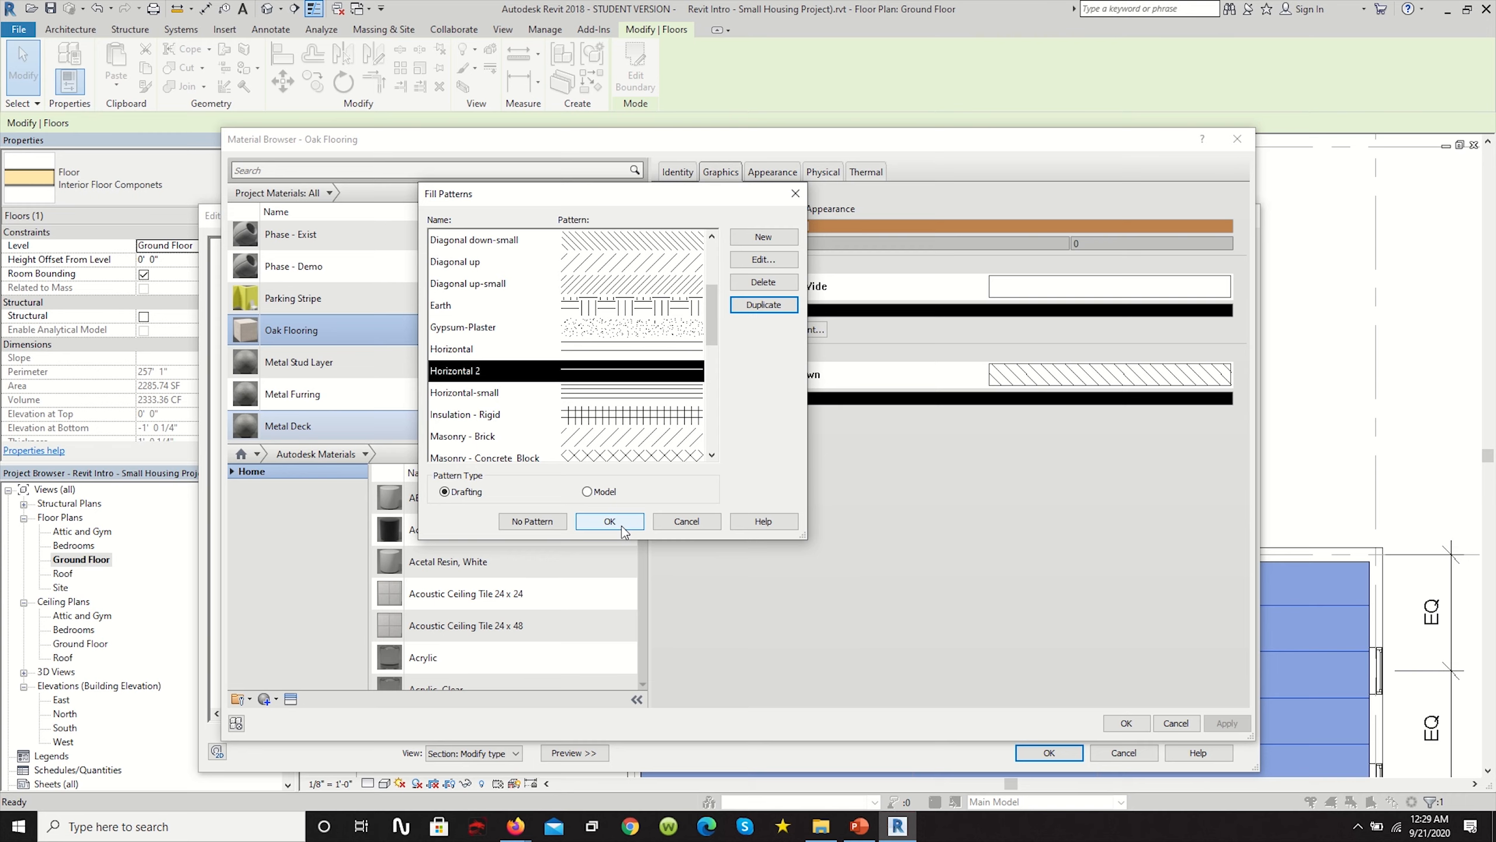
# Apply the Horizontal 2 surface pattern to Oak Flooring and accept the floor assembly and type properties.
pyautogui.click(621, 525)
pyautogui.click(1126, 723)
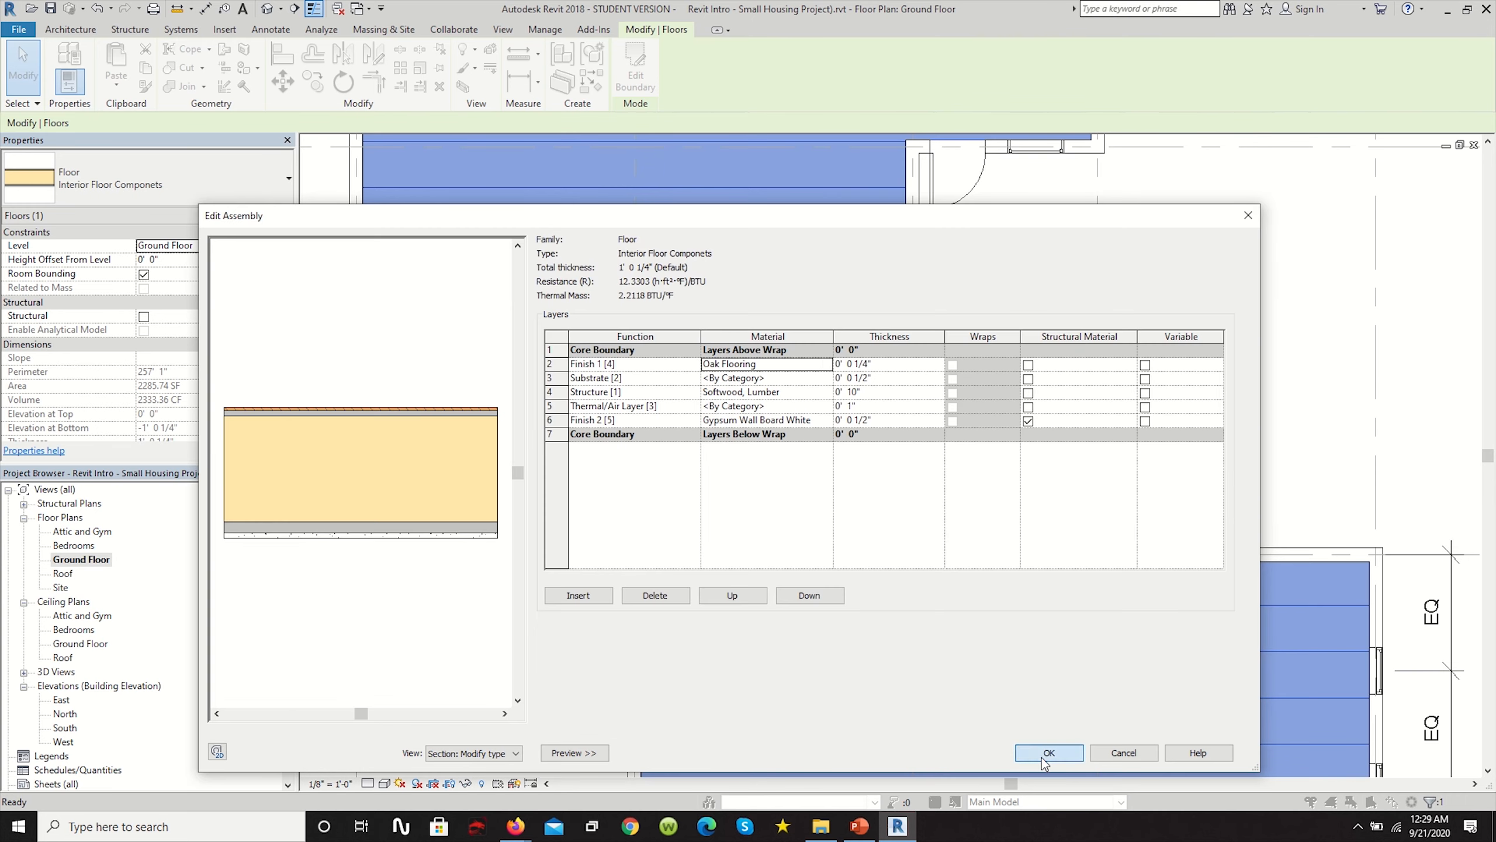
pyautogui.click(1046, 754)
pyautogui.click(1070, 757)
pyautogui.click(1138, 367)
pyautogui.scroll(-4, 887, 555)
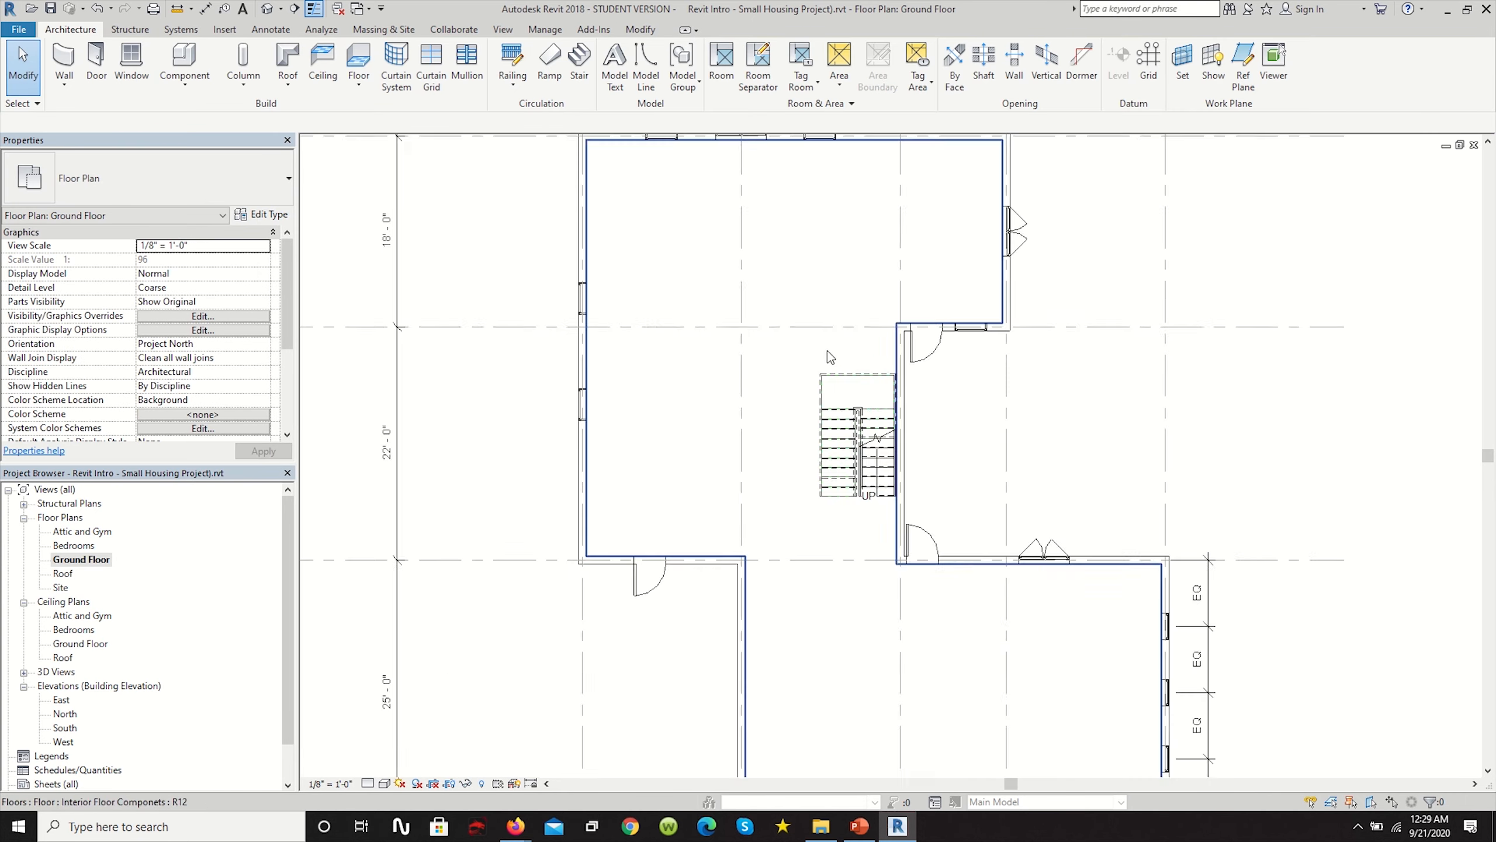
pyautogui.scroll(1, 831, 356)
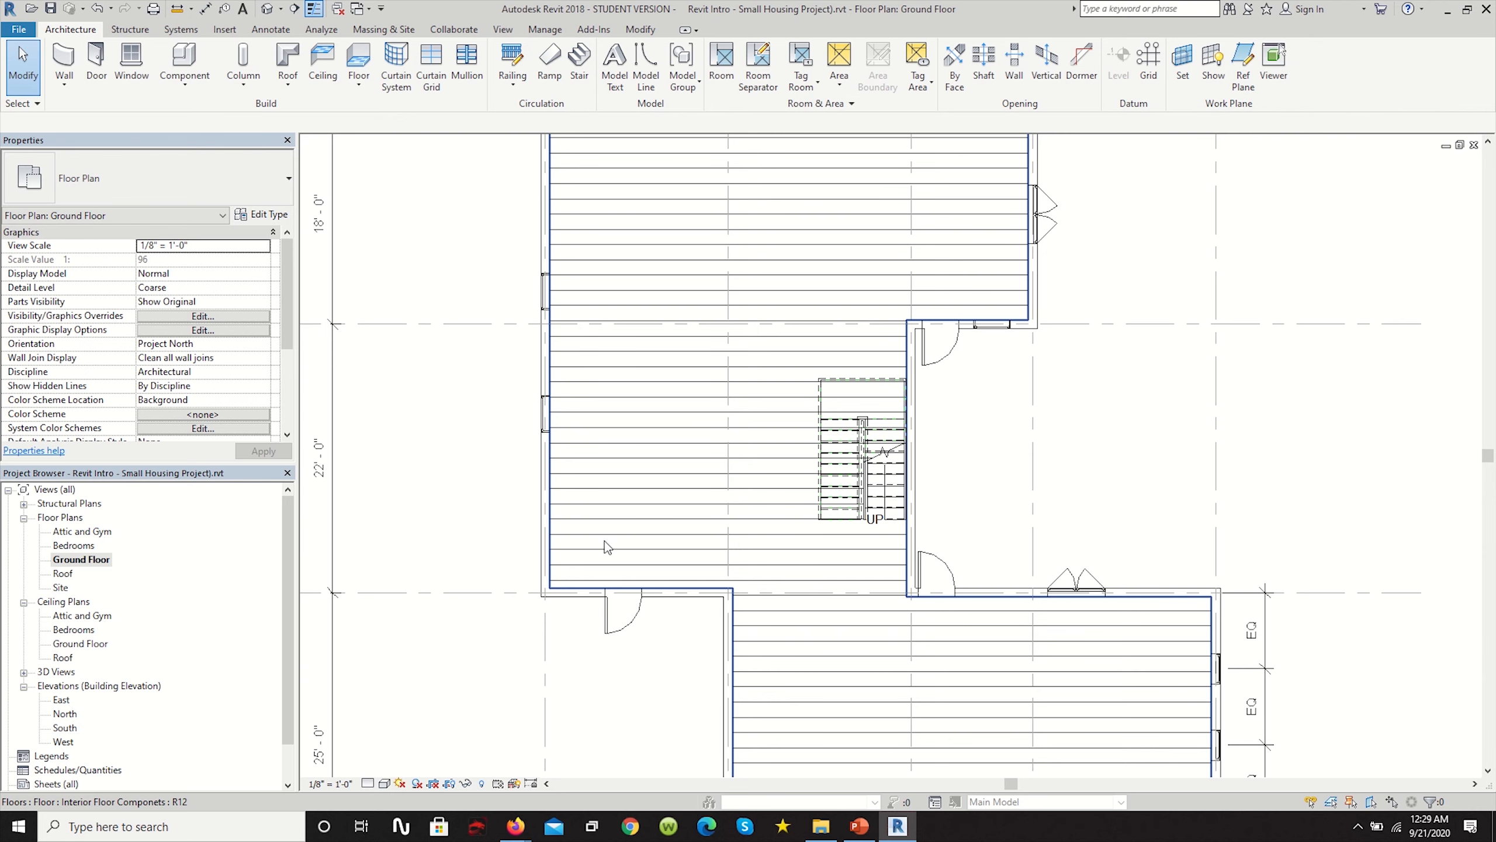
pyautogui.scroll(1, 627, 577)
pyautogui.scroll(1, 628, 572)
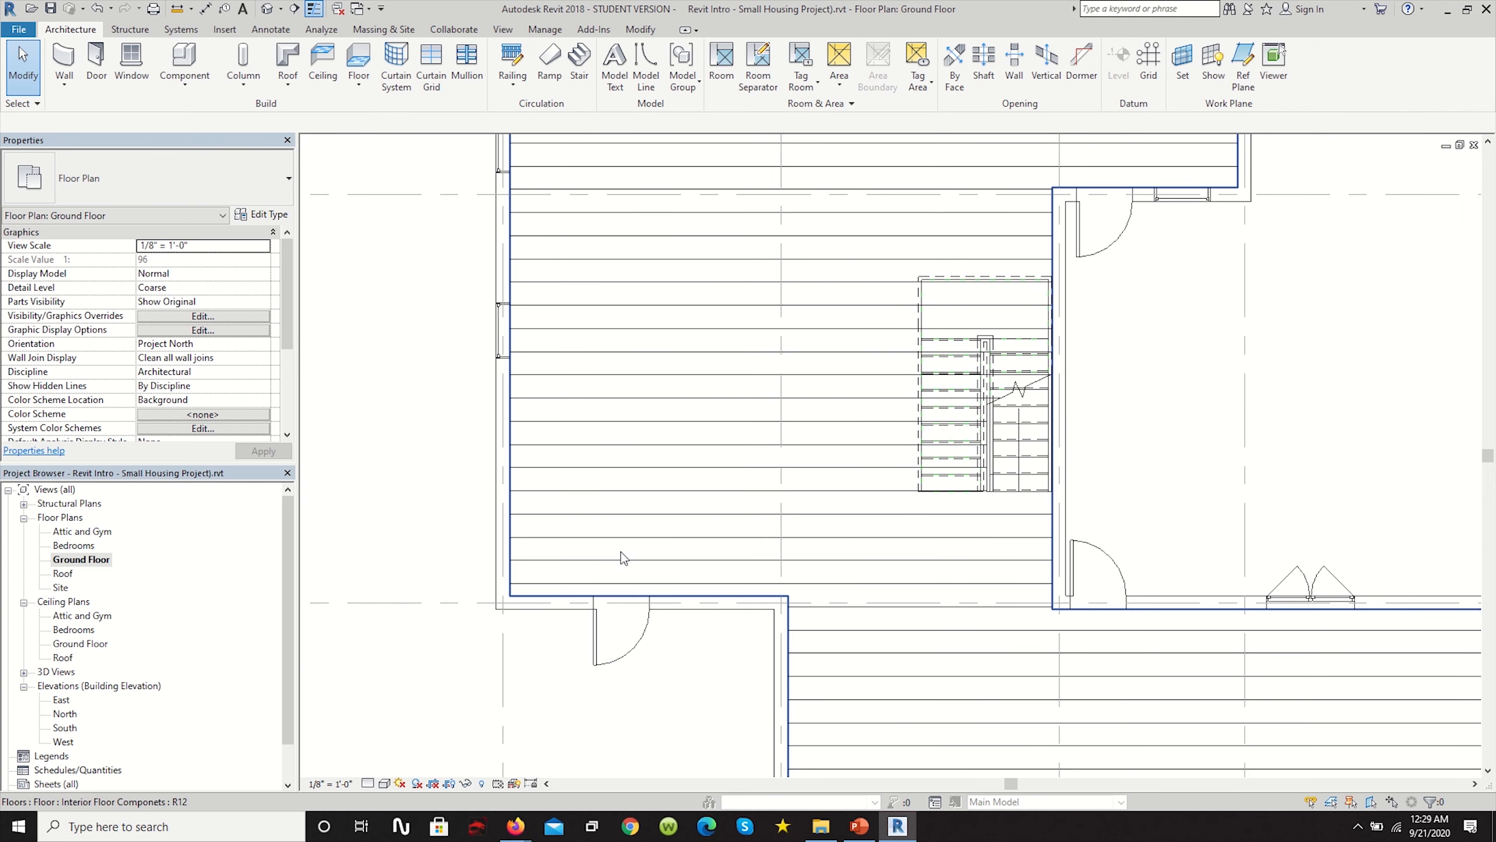
pyautogui.scroll(-5, 621, 553)
pyautogui.scroll(3, 669, 548)
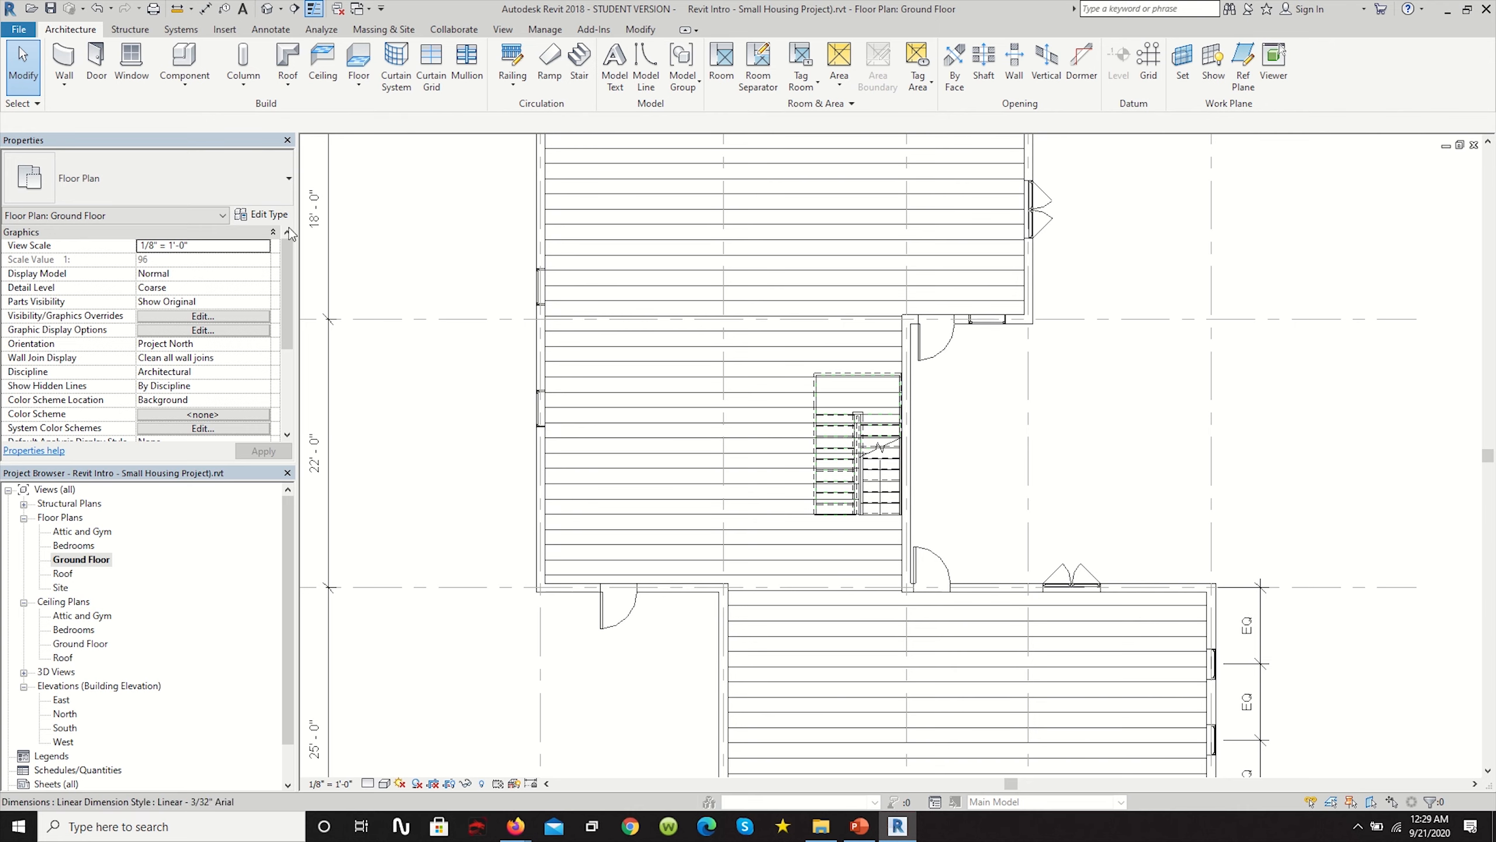
# Open the Bedrooms floor plan and change the type of its main floor around the stairs to Interior Floor Componets.
pyautogui.click(73, 546)
pyautogui.doubleClick(73, 546)
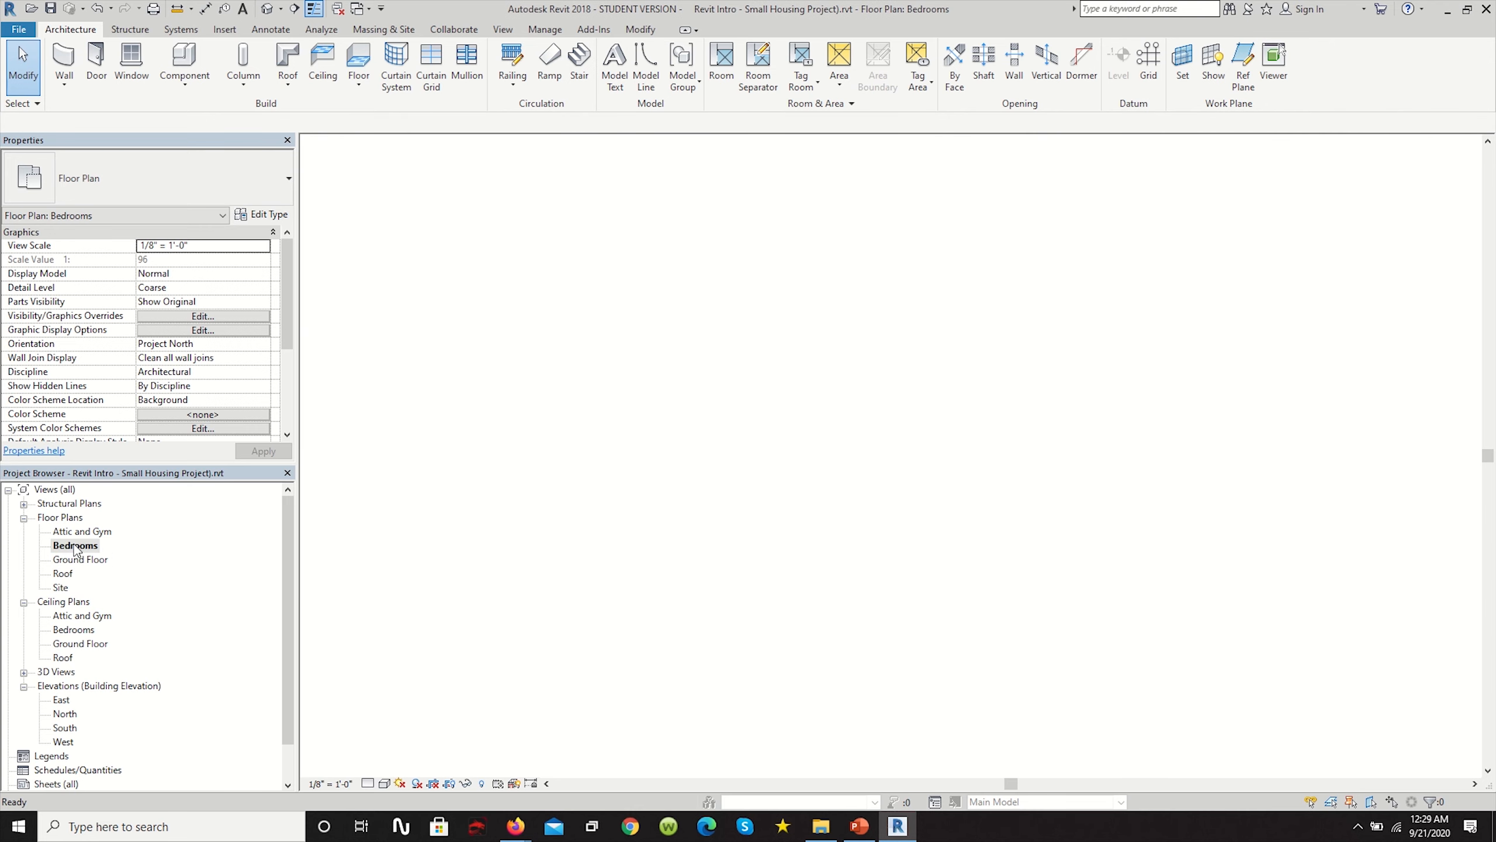
pyautogui.scroll(-2, 647, 670)
pyautogui.scroll(4, 647, 670)
pyautogui.scroll(-2, 663, 481)
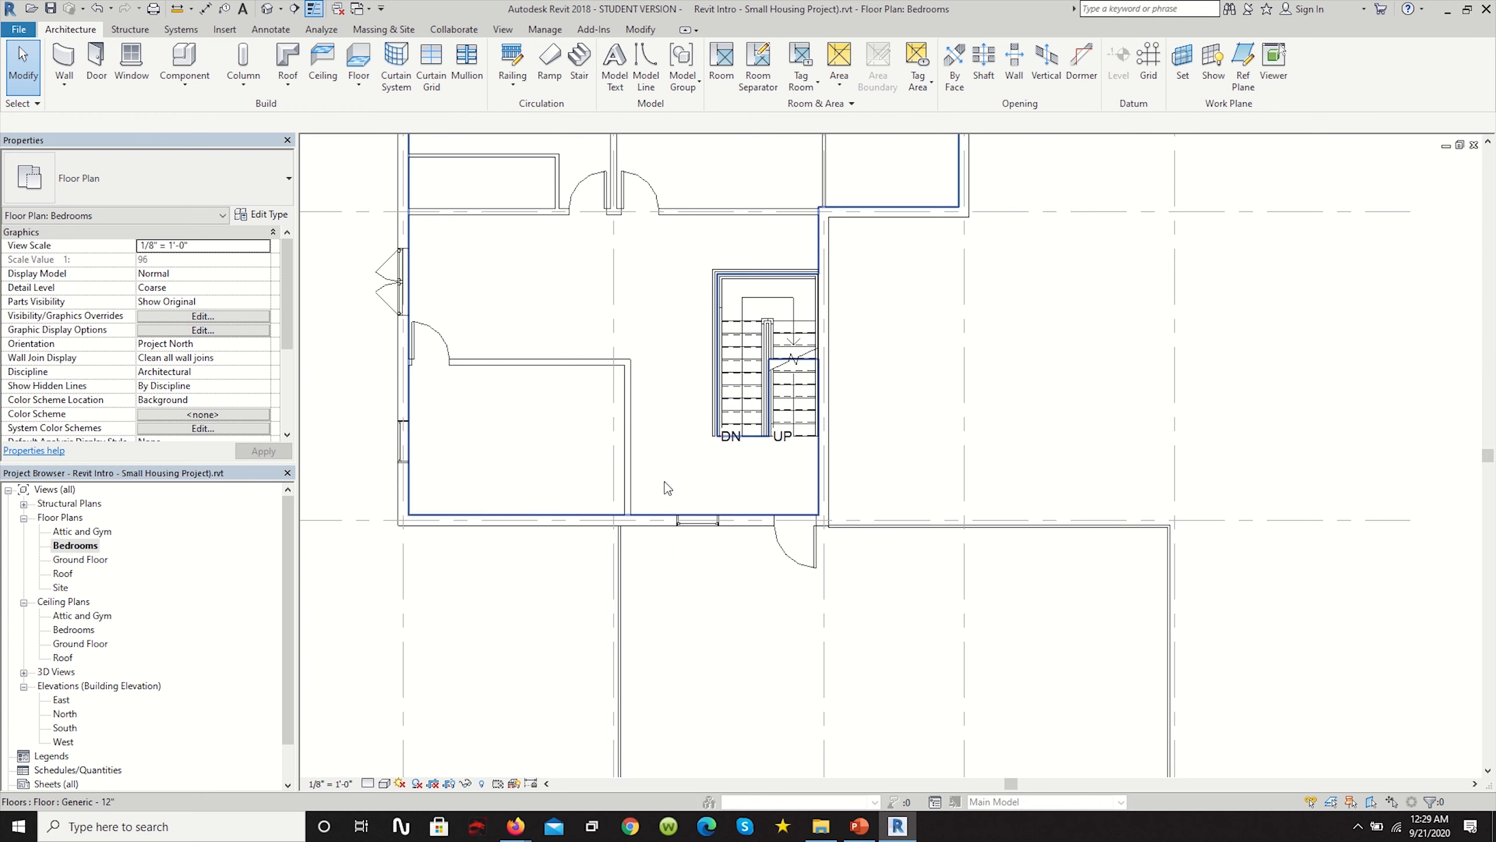
pyautogui.click(663, 481)
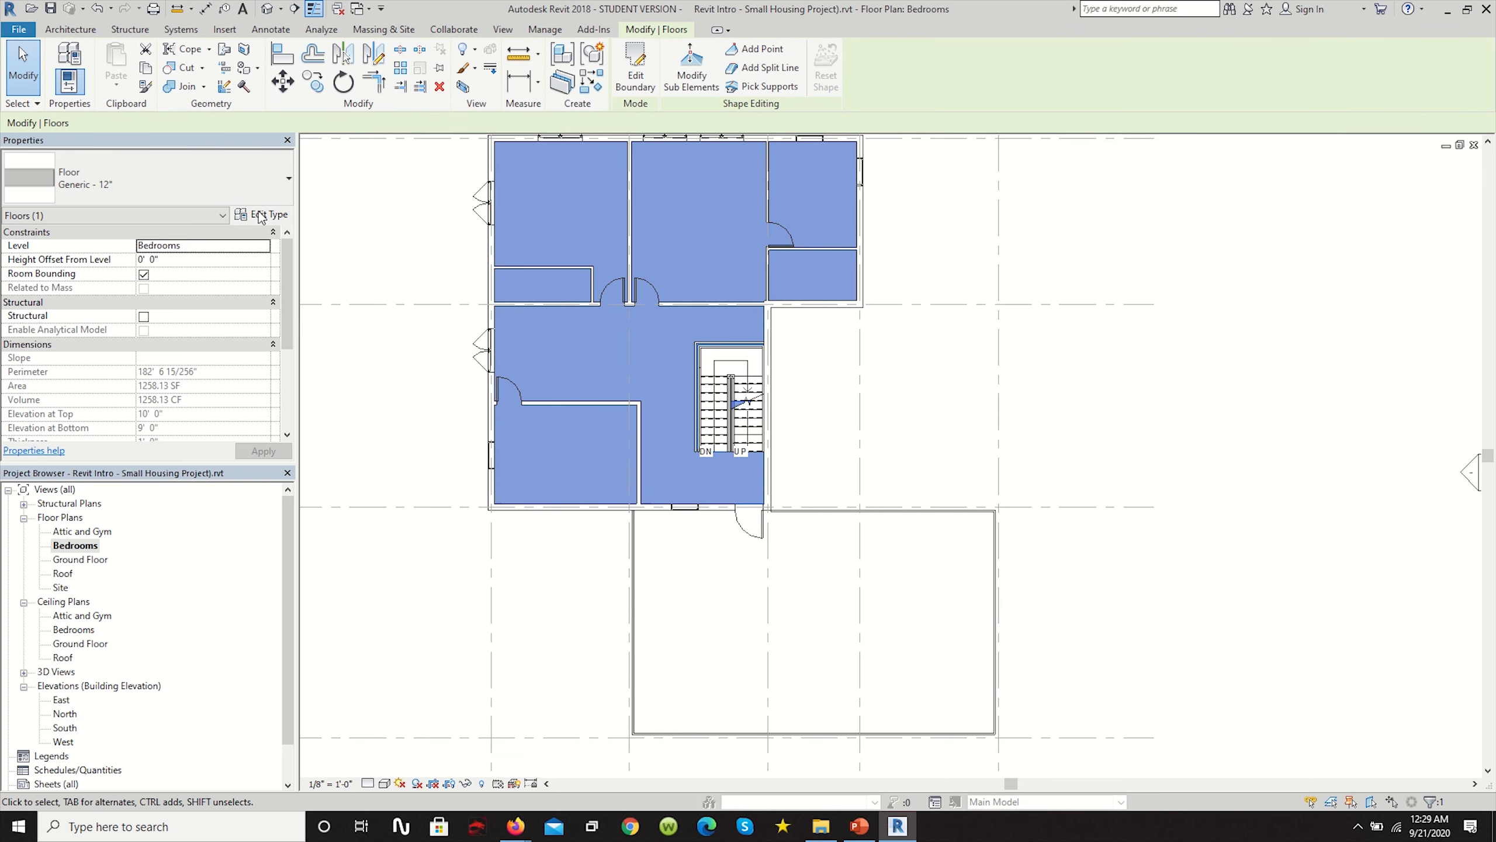
pyautogui.click(272, 192)
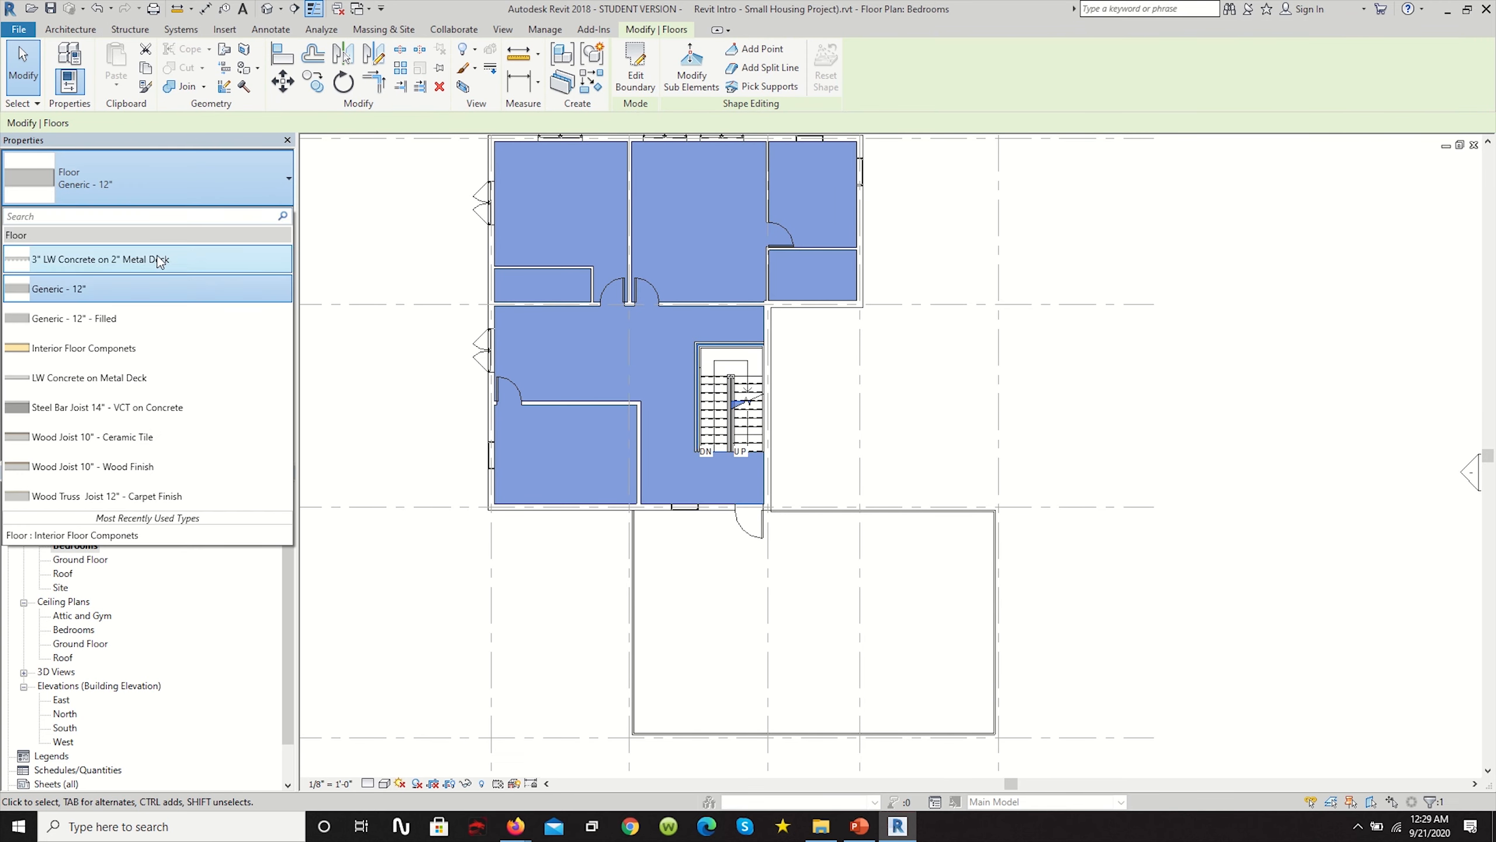
pyautogui.click(122, 349)
pyautogui.click(384, 372)
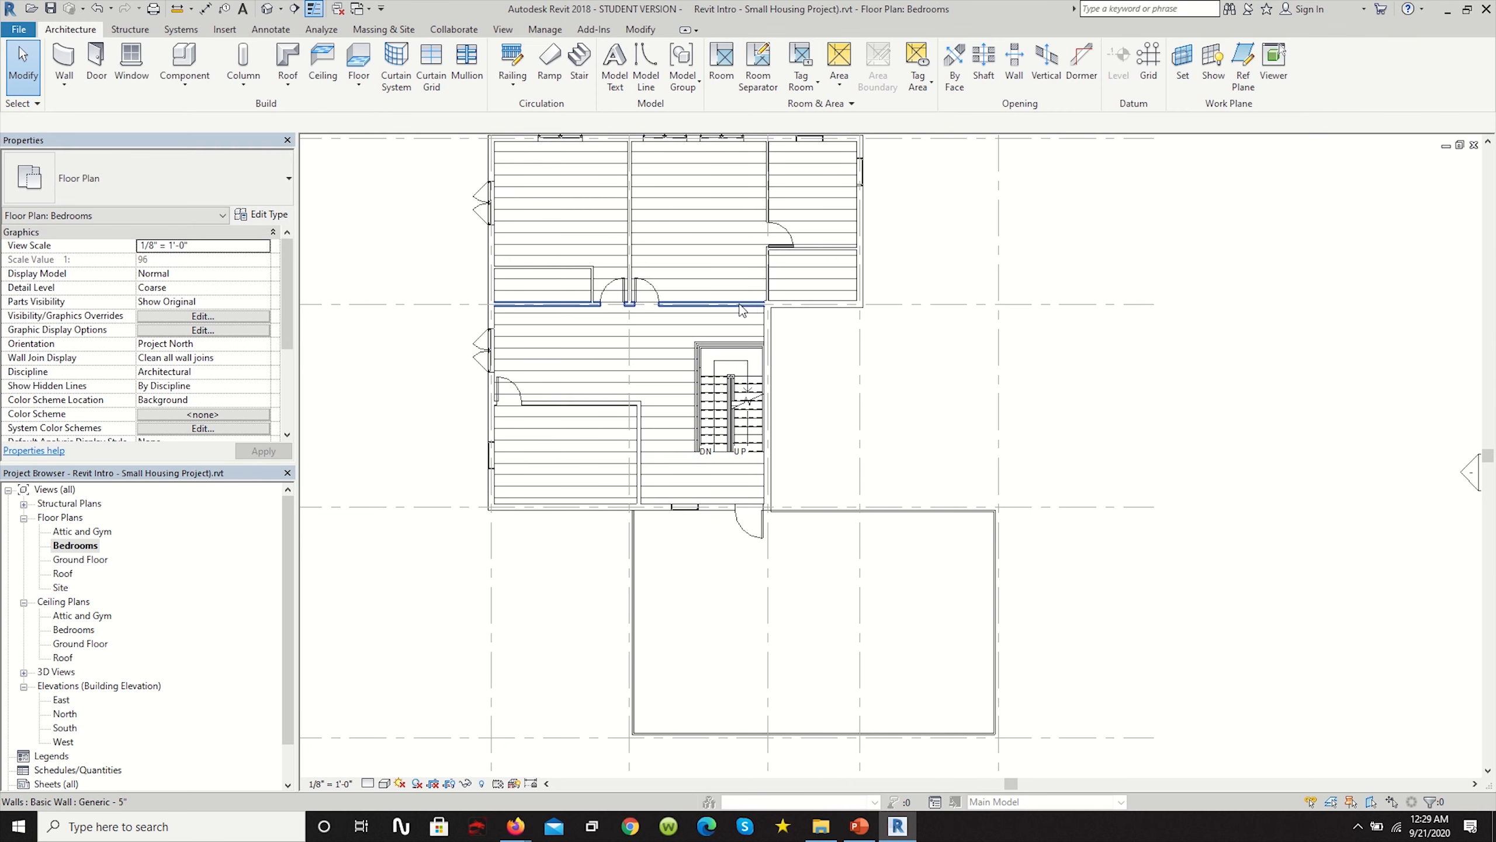
pyautogui.moveTo(389, 374); pyautogui.dragTo(518, 385, button='middle')
pyautogui.scroll(3, 724, 441)
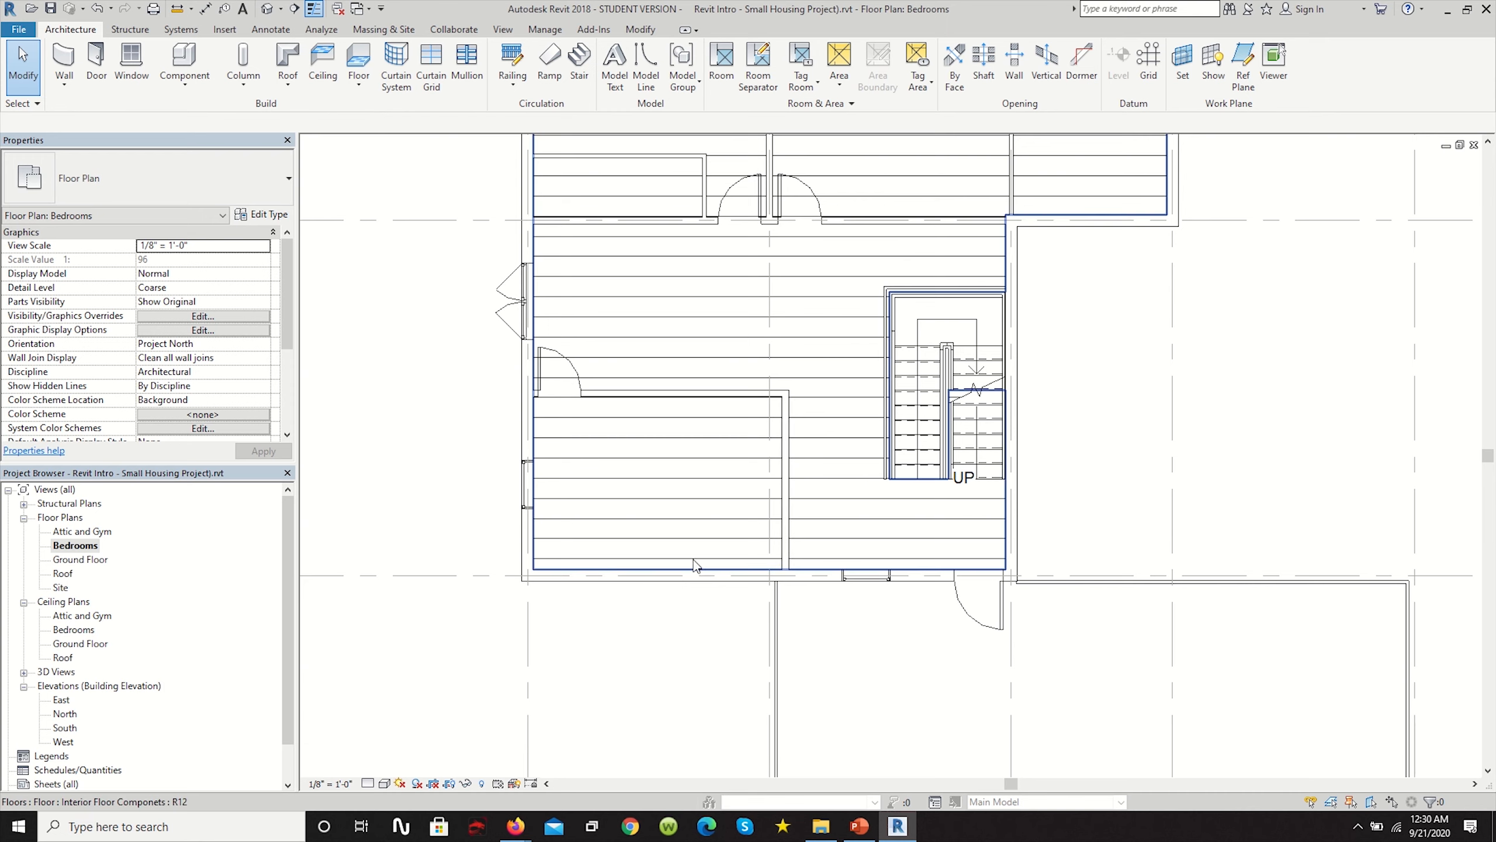
pyautogui.scroll(-2, 526, 571)
pyautogui.scroll(2, 644, 401)
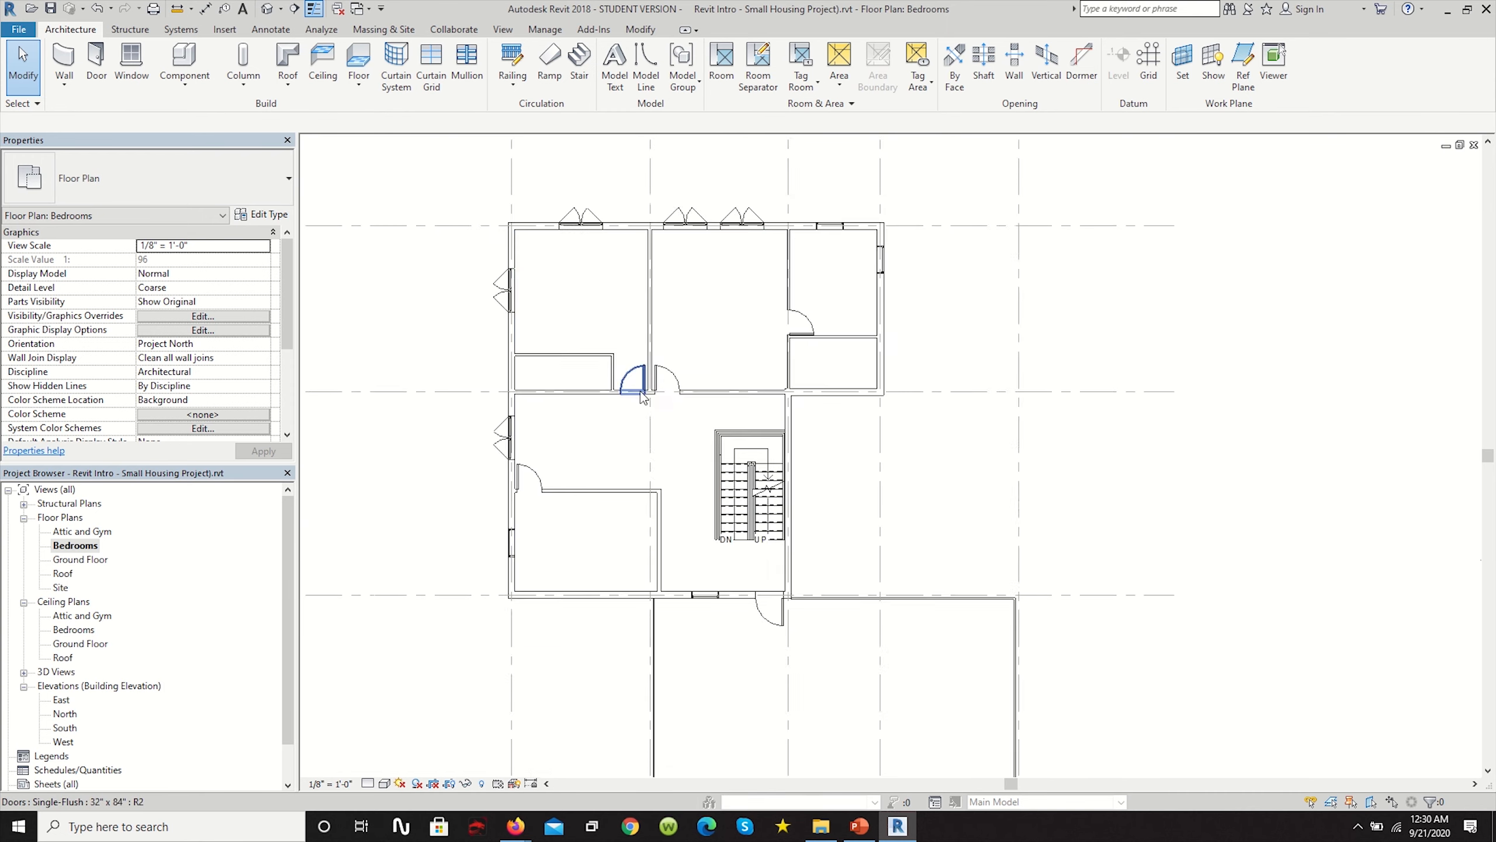
# Open the Attic and Gym floor plan and change its floor's type to Interior Floor Componets.
pyautogui.doubleClick(83, 531)
pyautogui.click(637, 482)
pyautogui.click(165, 178)
pyautogui.click(88, 353)
pyautogui.click(1018, 457)
pyautogui.scroll(5, 753, 650)
pyautogui.scroll(-4, 1159, 534)
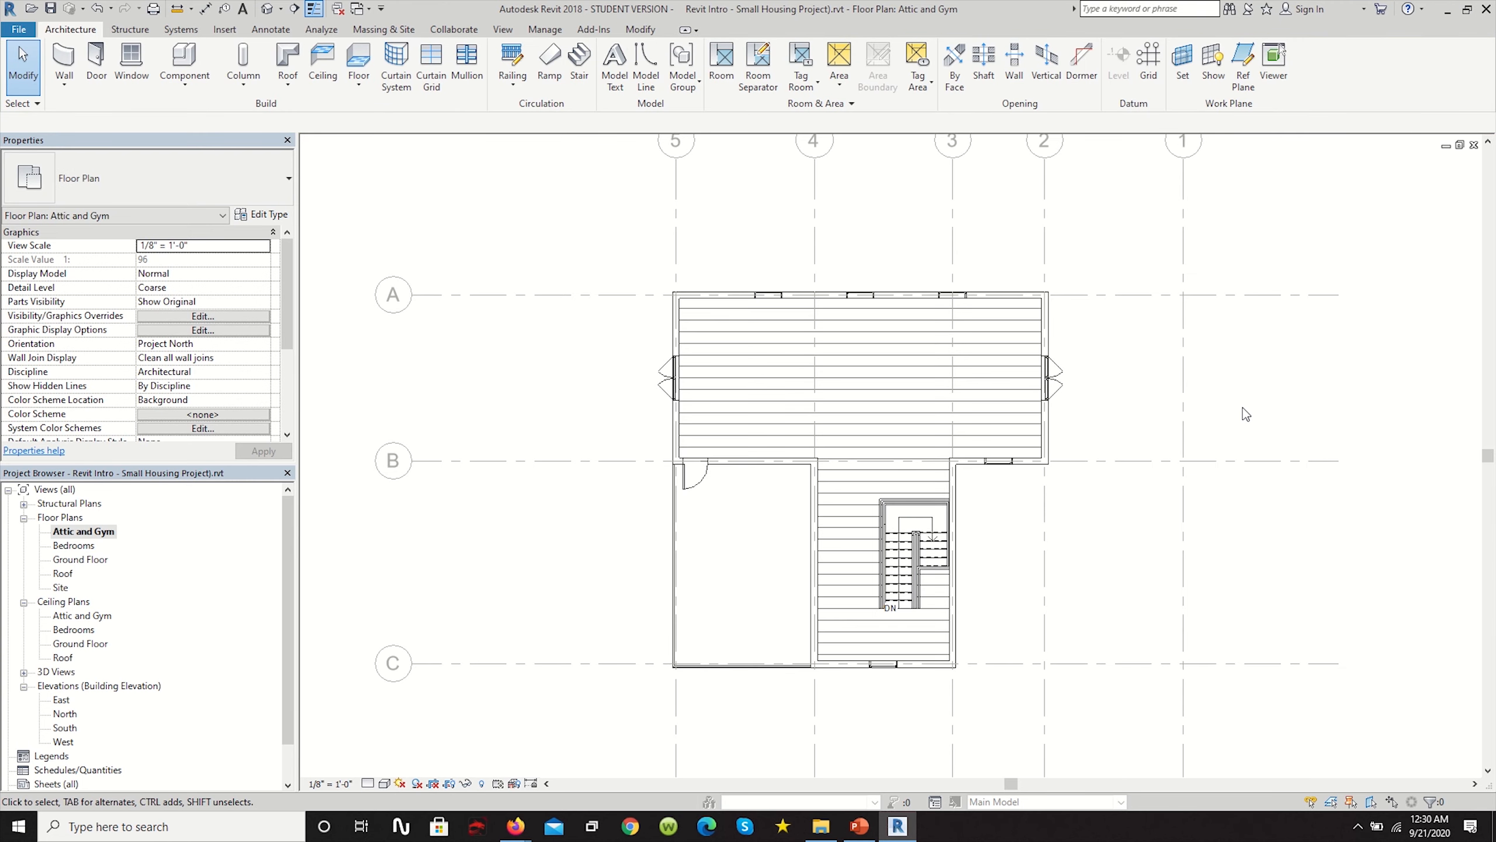
pyautogui.scroll(1, 1243, 407)
pyautogui.scroll(1, 996, 319)
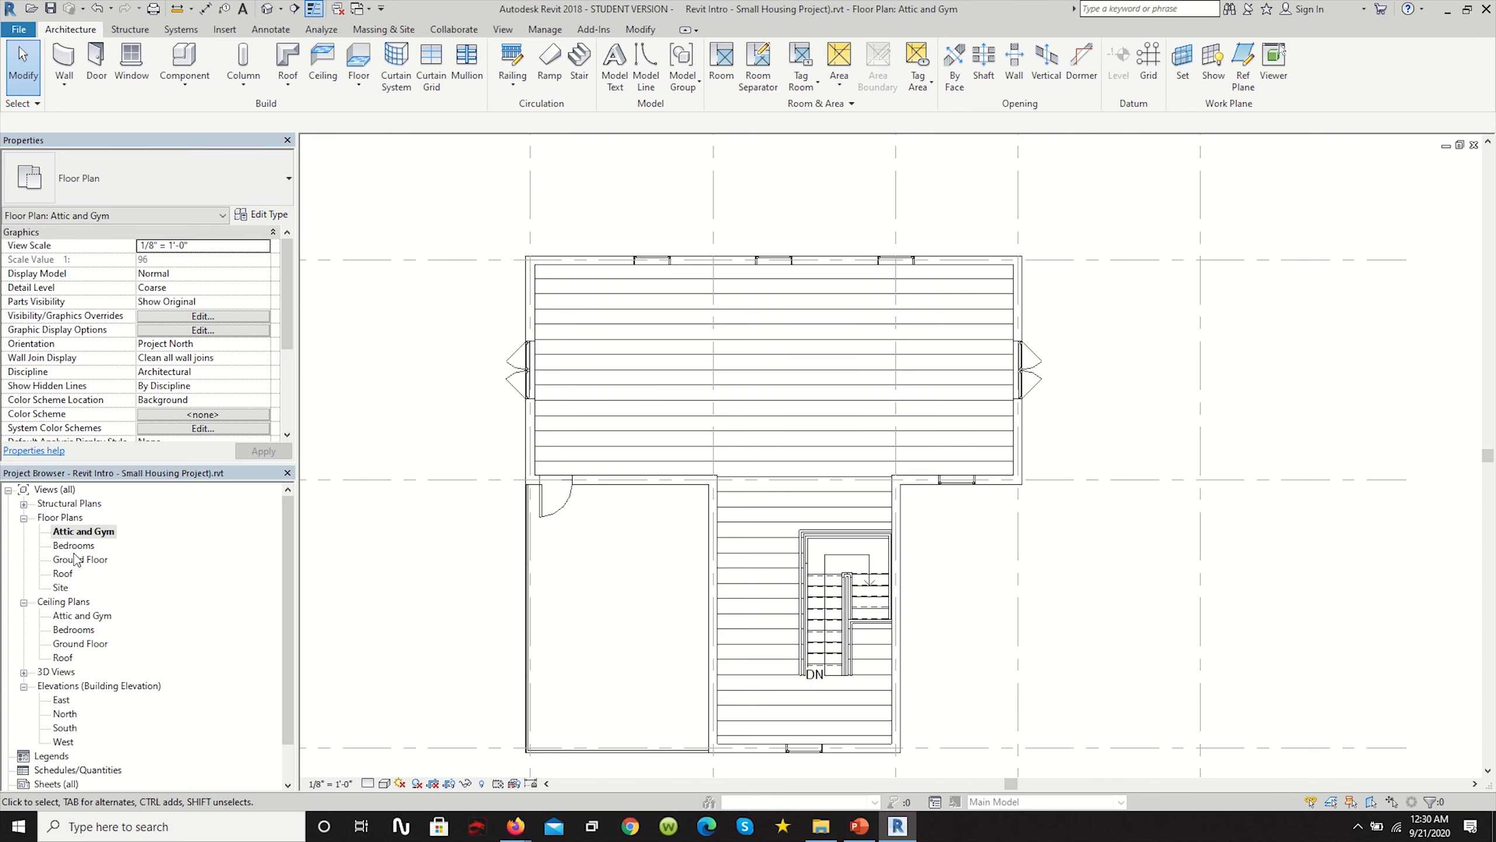
# Examine the floor surface pattern in the Bedrooms and Ground Floor plans.
pyautogui.doubleClick(73, 545)
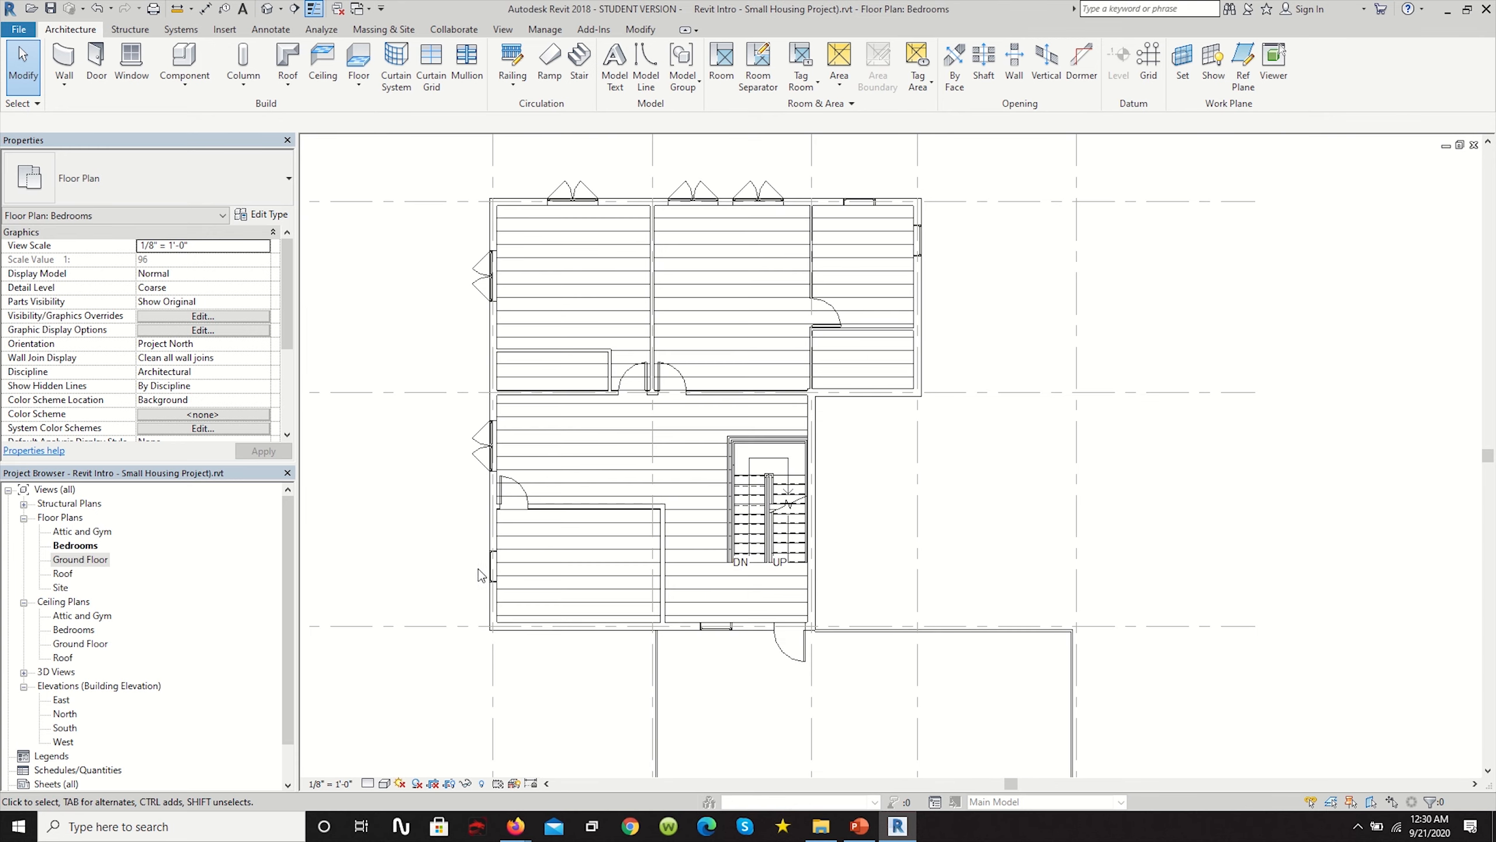
pyautogui.doubleClick(81, 558)
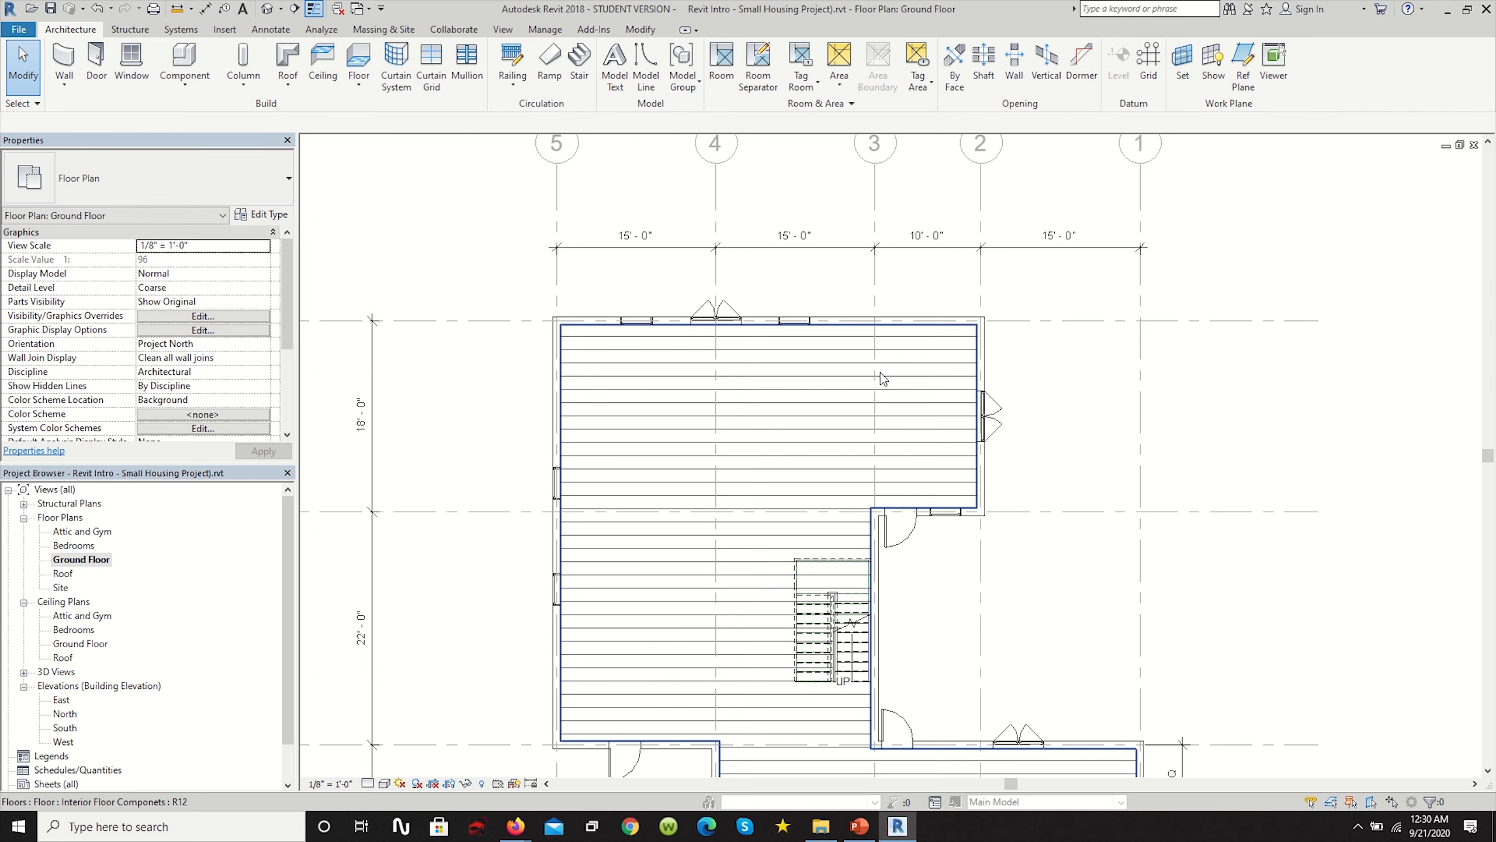
pyautogui.scroll(-1, 729, 389)
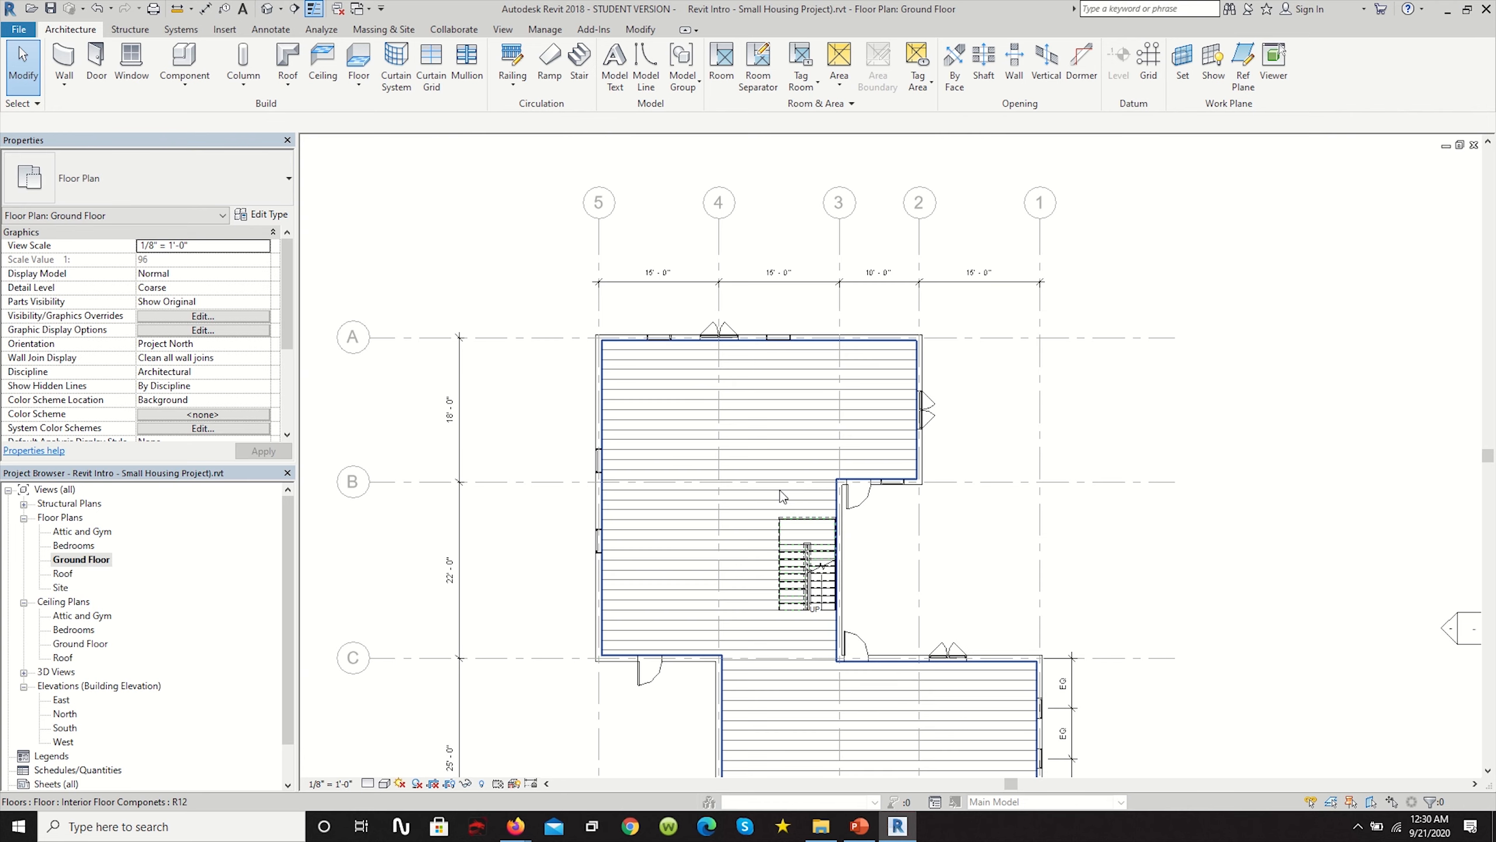
pyautogui.scroll(2, 704, 437)
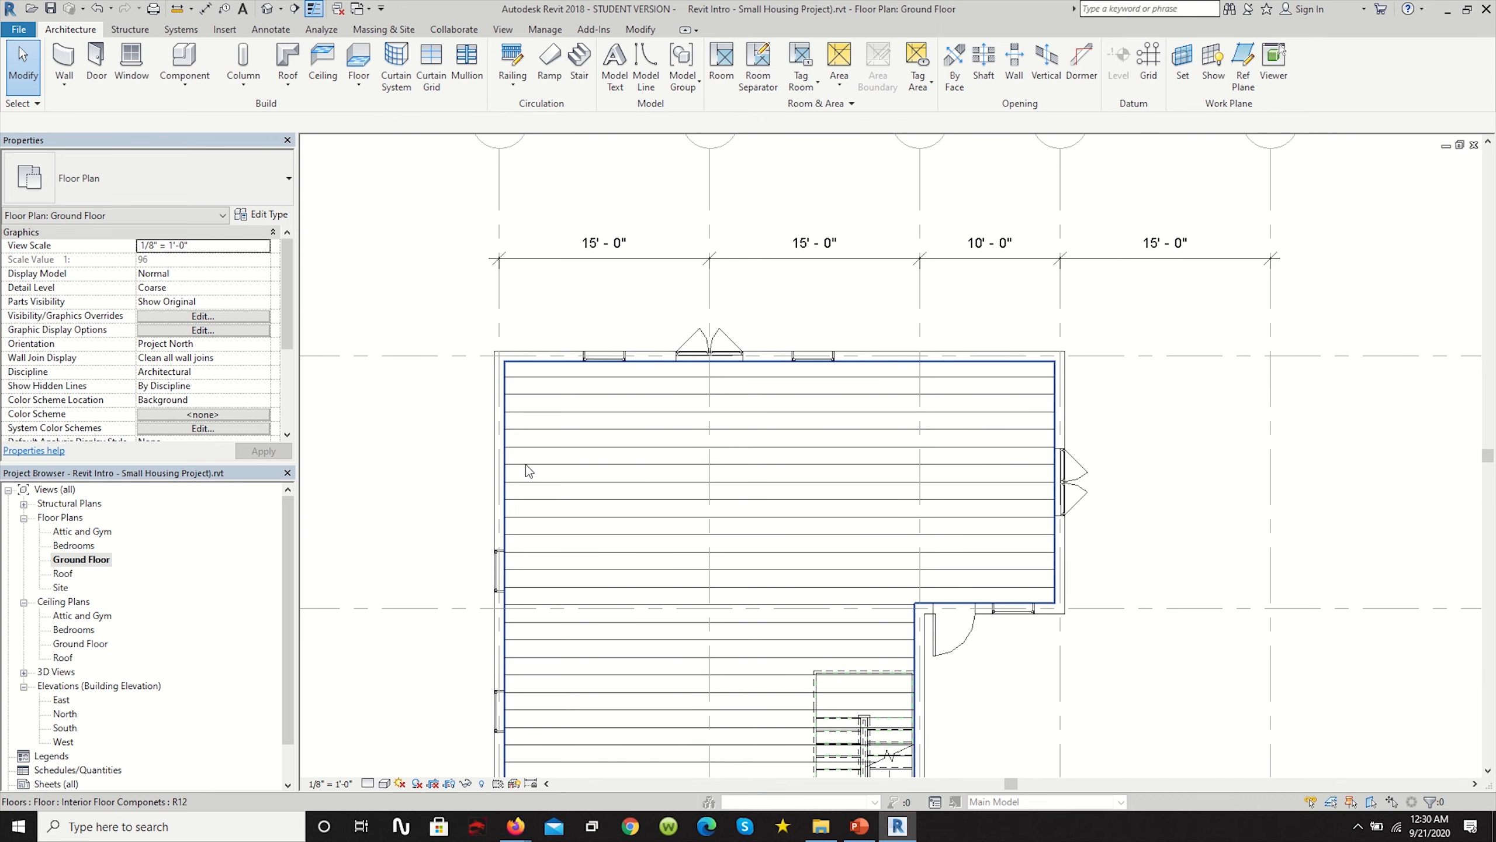
pyautogui.scroll(-2, 789, 524)
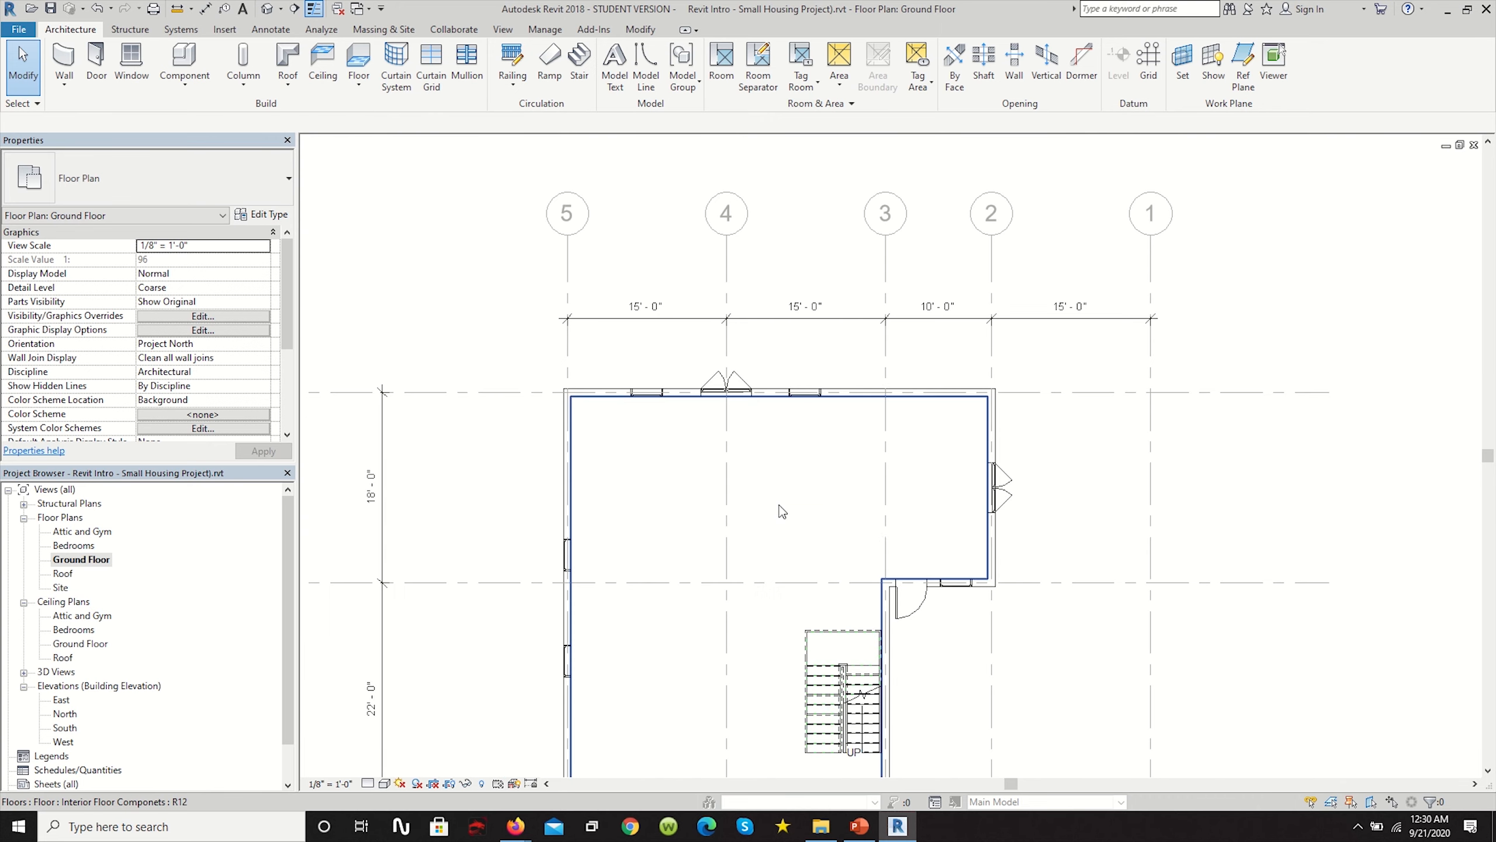
pyautogui.scroll(-2, 825, 569)
pyautogui.scroll(5, 856, 777)
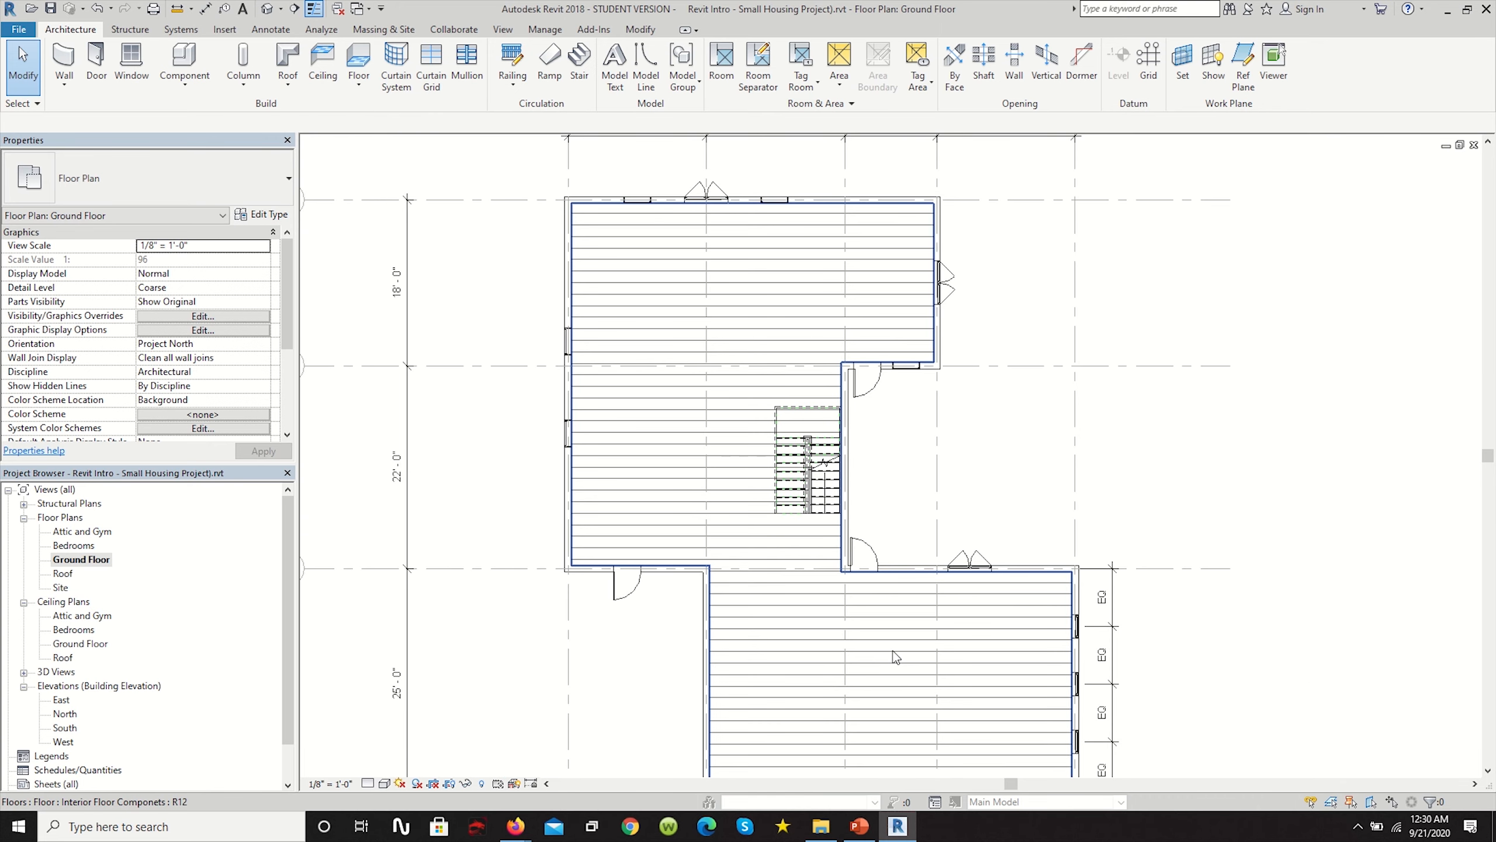
pyautogui.scroll(-3, 892, 616)
pyautogui.doubleClick(72, 545)
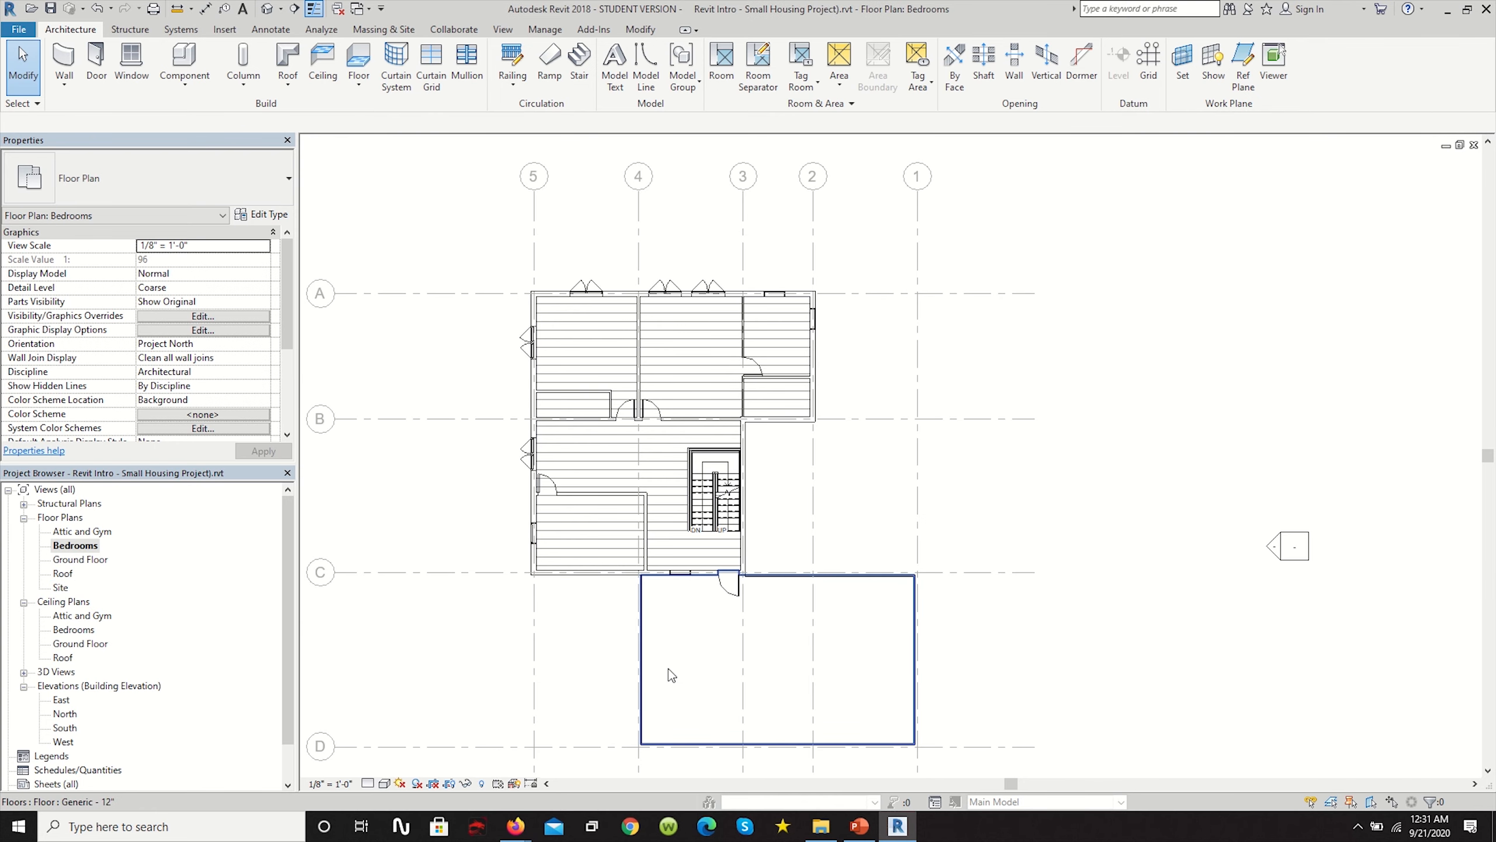
pyautogui.scroll(3, 544, 471)
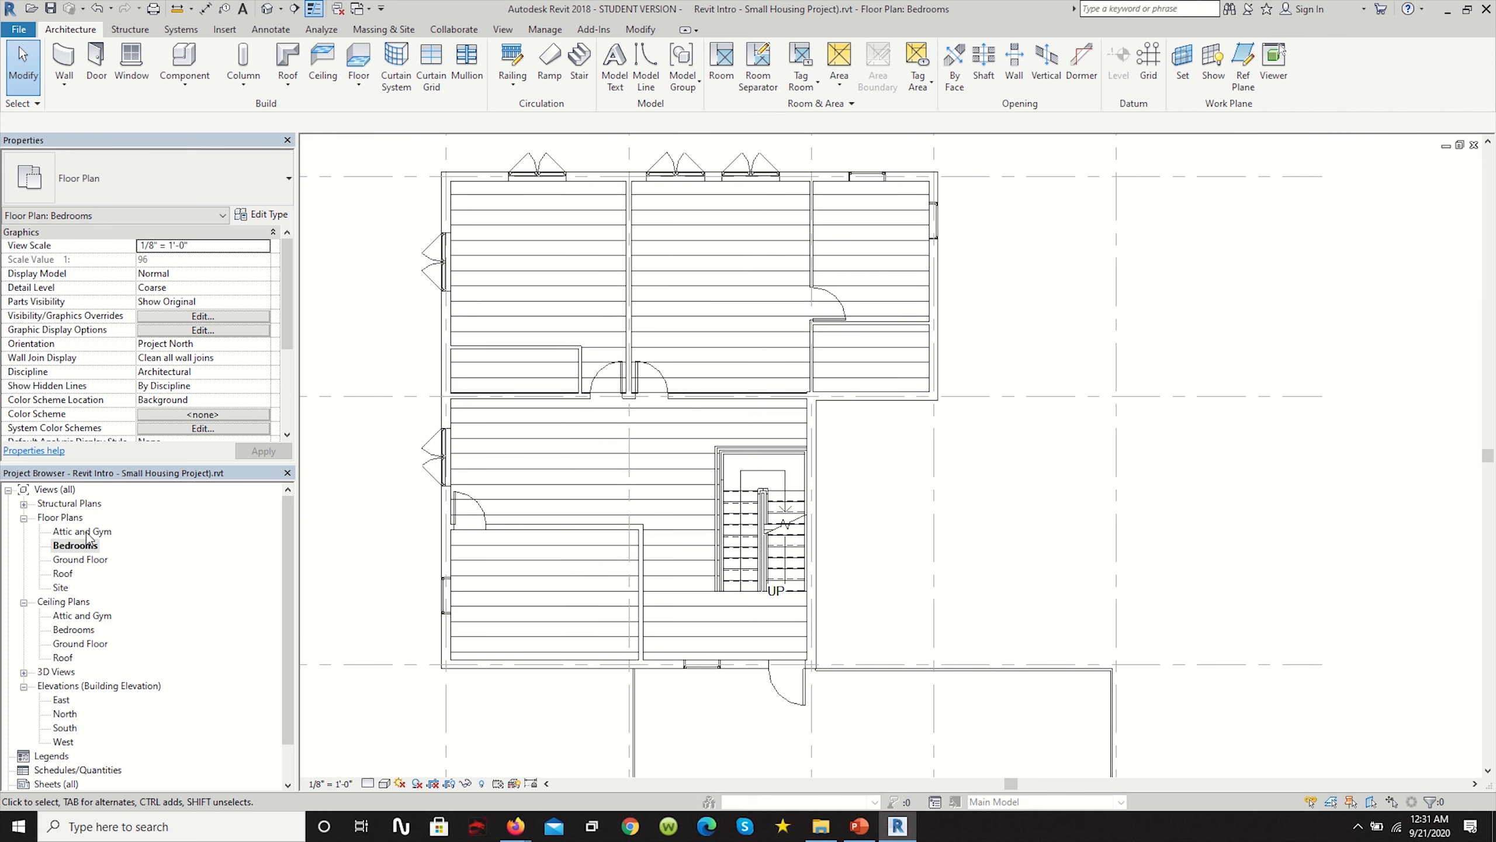
# Open the Ground Floor plan and start editing the boundary of its Interior Floor Componets floor.
pyautogui.doubleClick(83, 560)
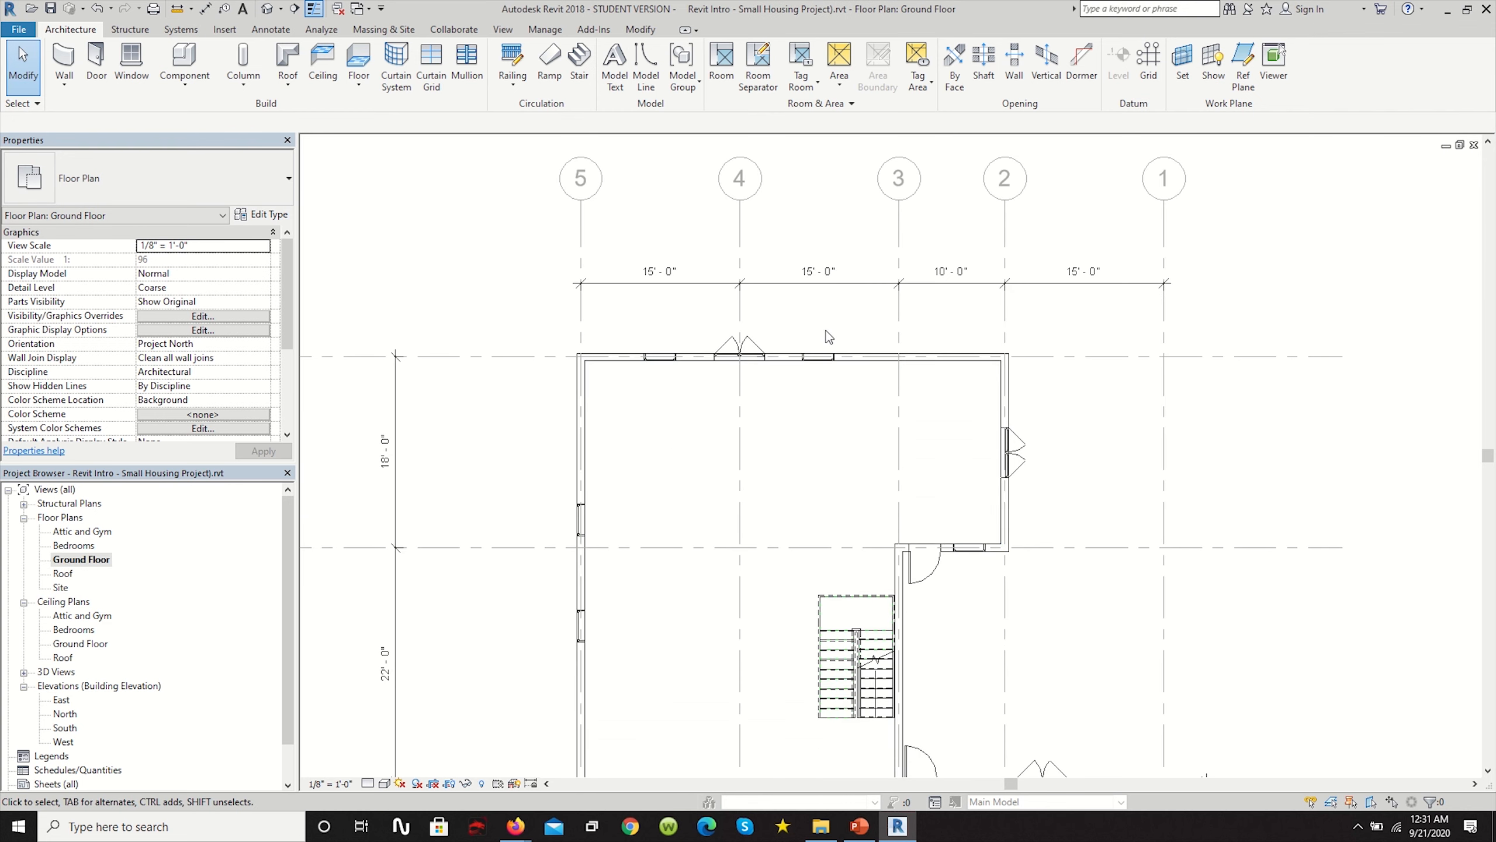
pyautogui.scroll(3, 724, 400)
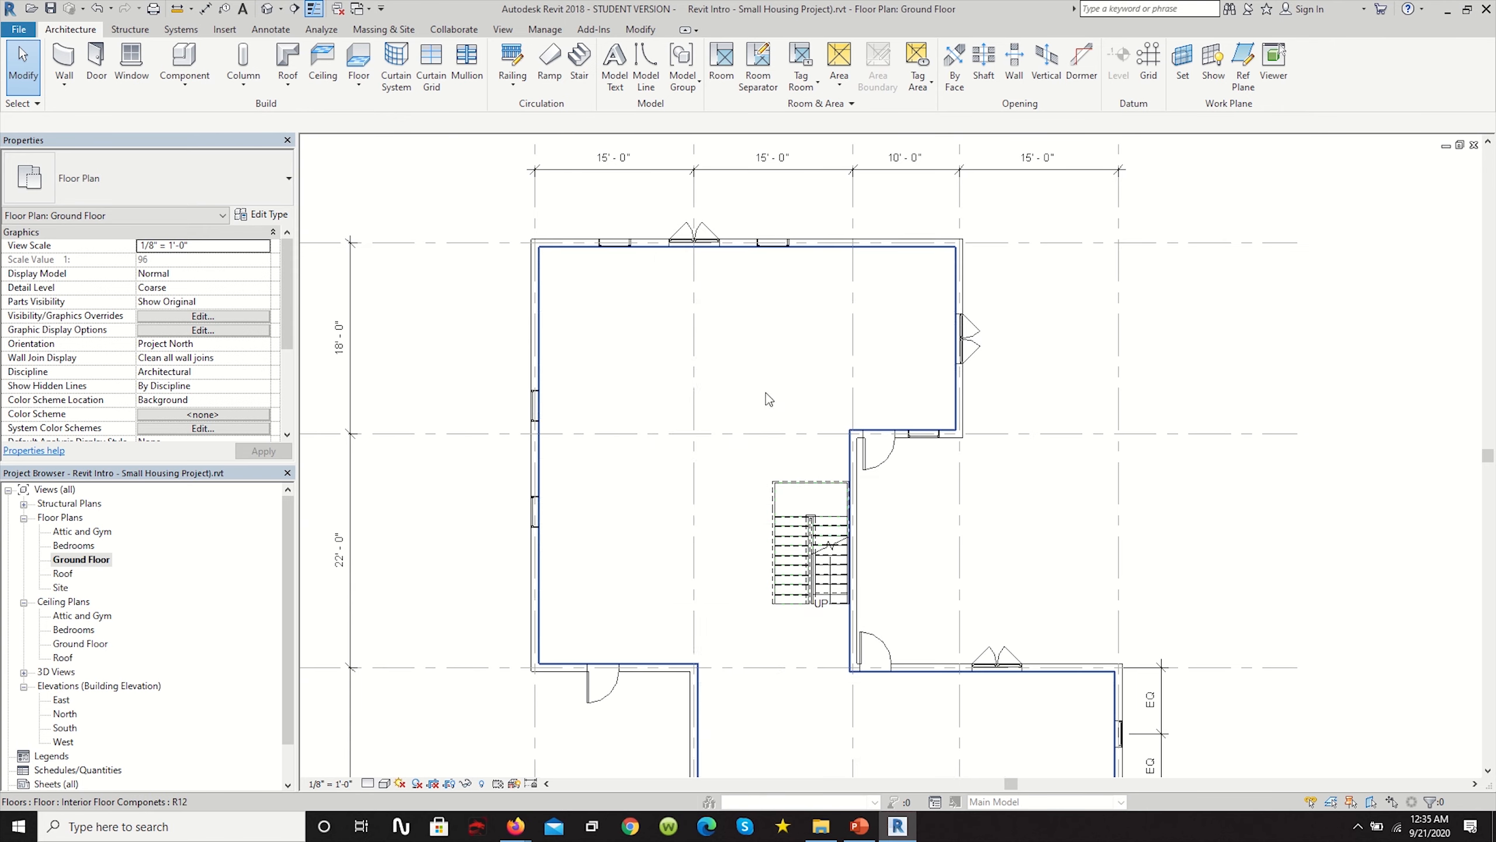
pyautogui.scroll(2, 633, 272)
pyautogui.click(788, 370)
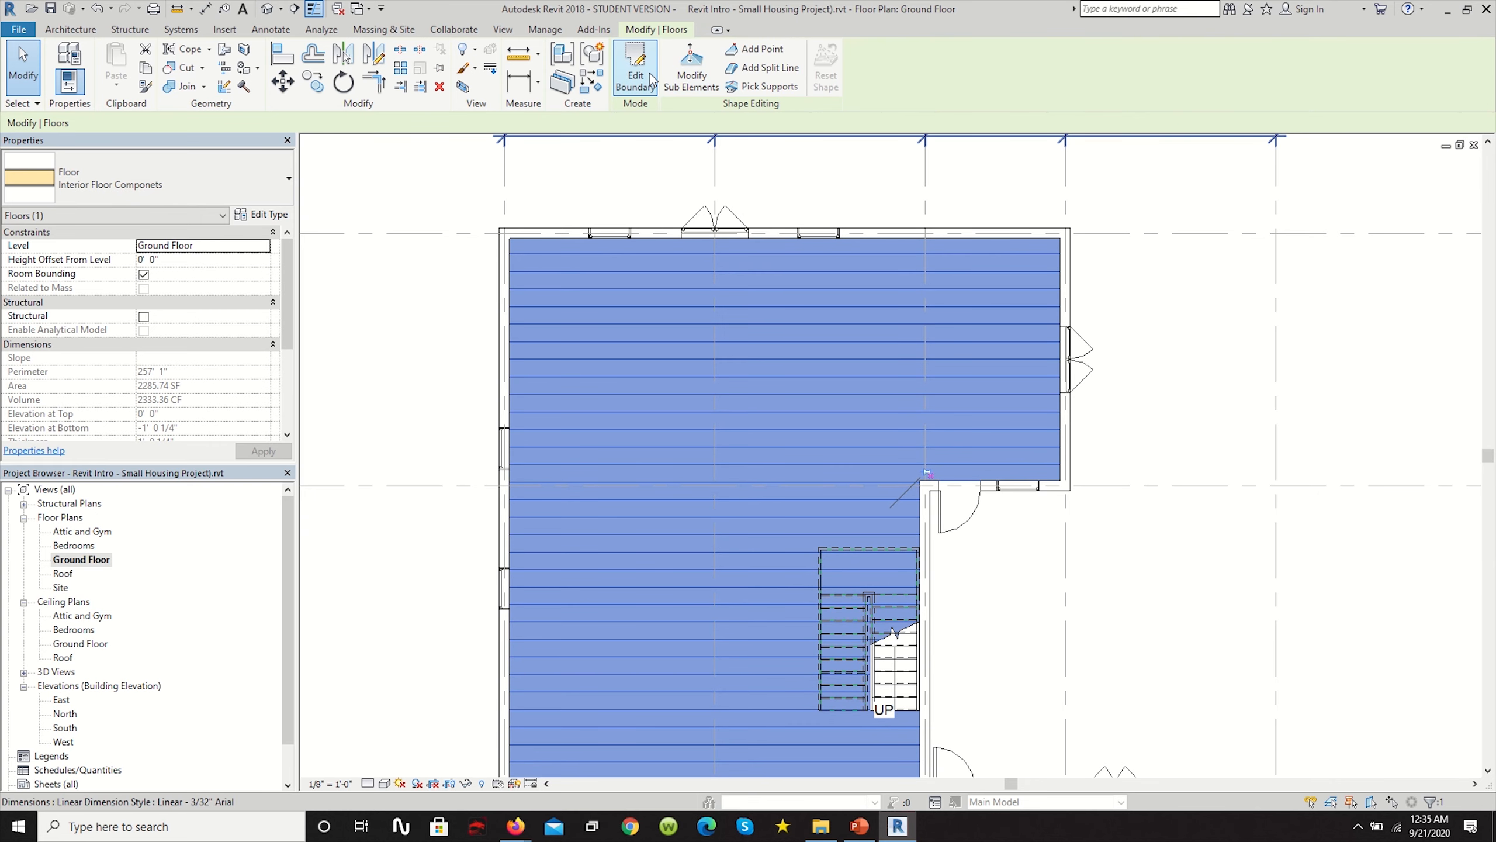
pyautogui.click(649, 70)
pyautogui.scroll(2, 507, 260)
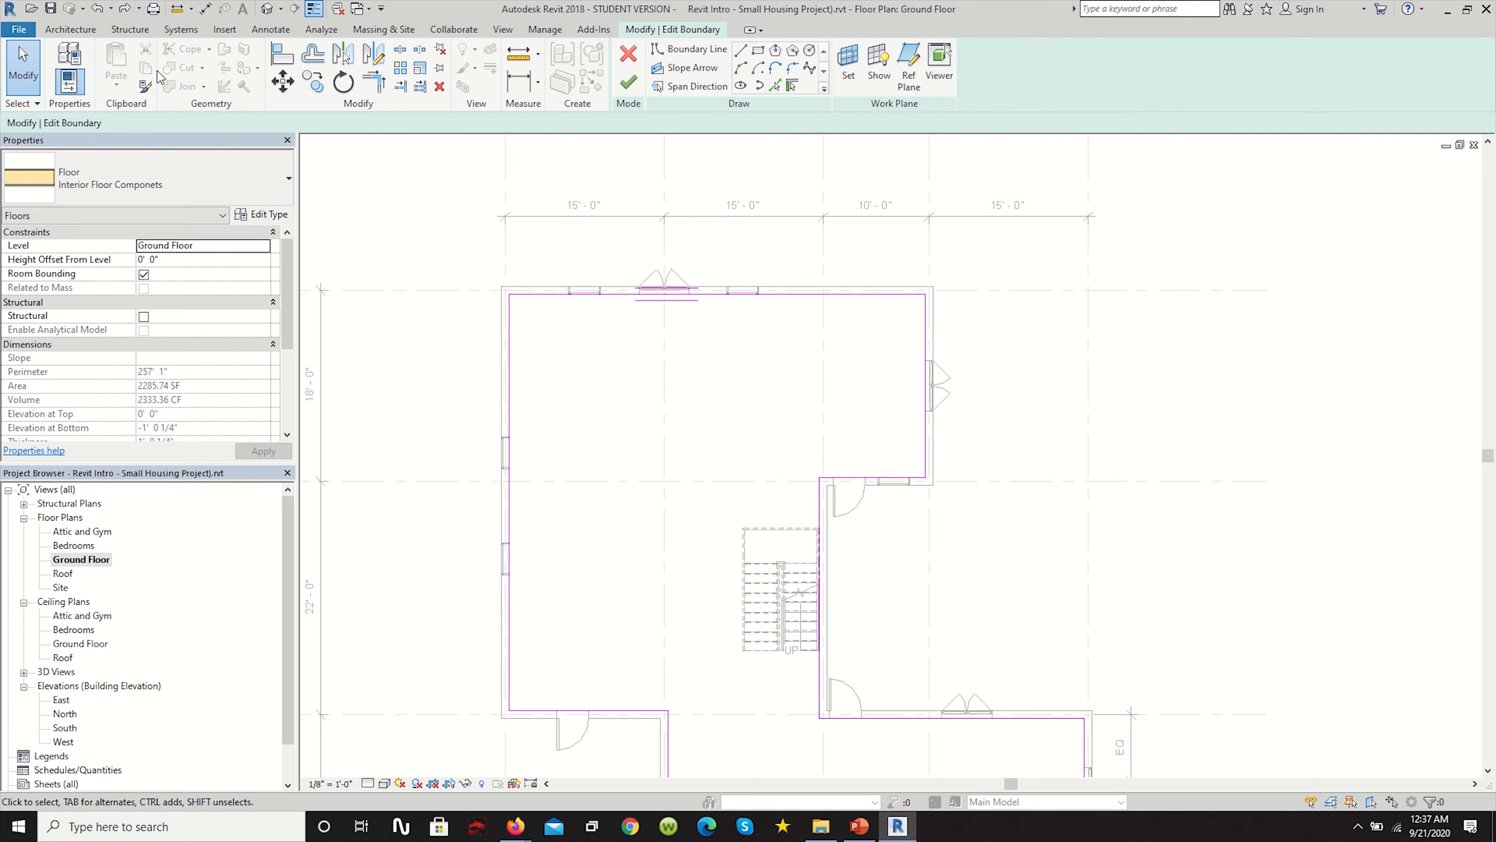
# Try to draw a 15' boundary line down from the north edge along grid 3, and undo it.
pyautogui.click(742, 51)
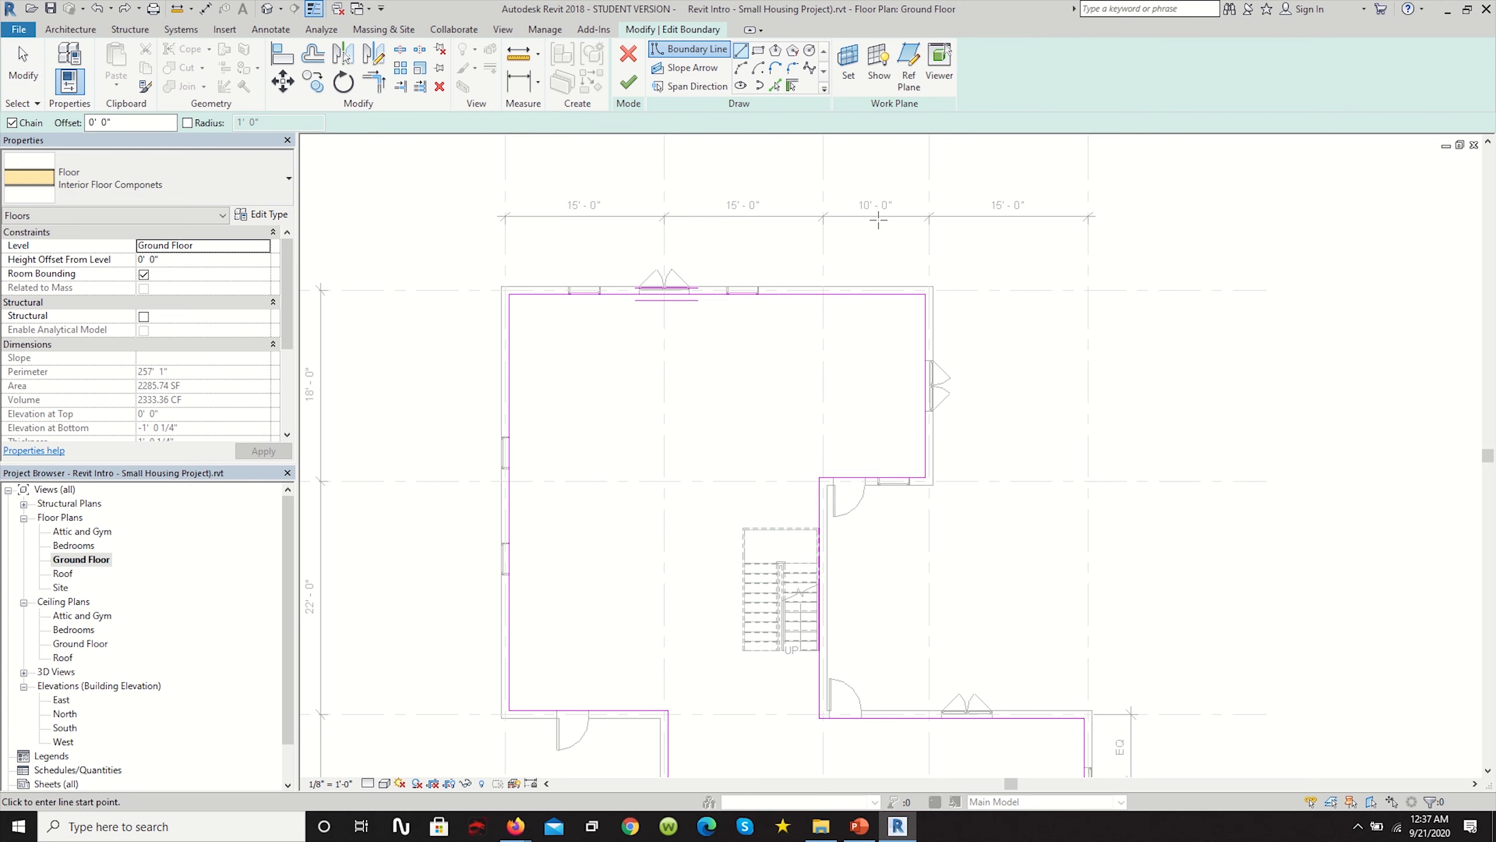
pyautogui.click(823, 293)
pyautogui.write('1')
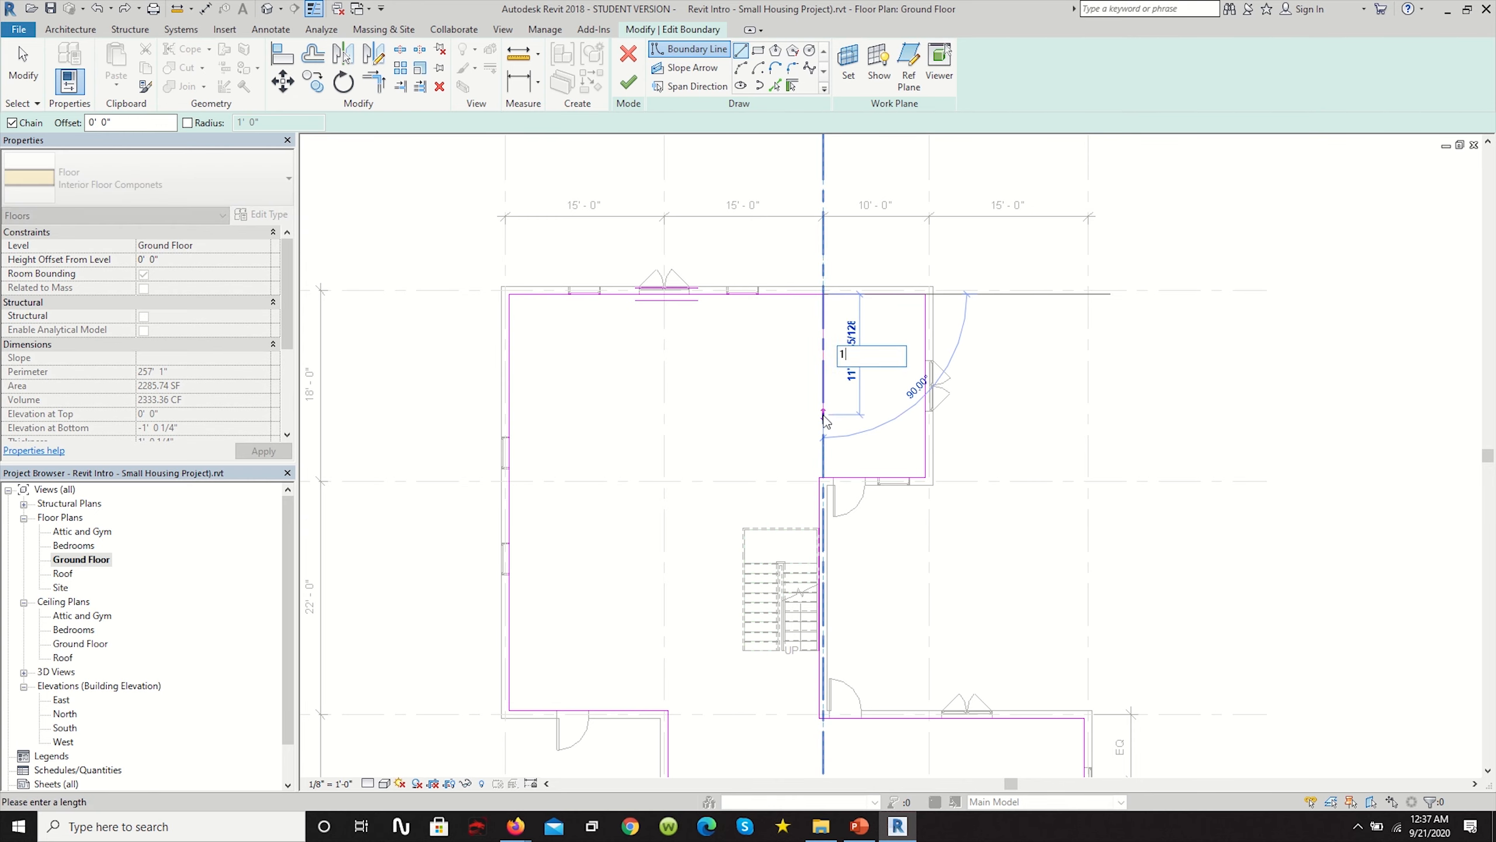
pyautogui.write("5'")
pyautogui.press('Return')
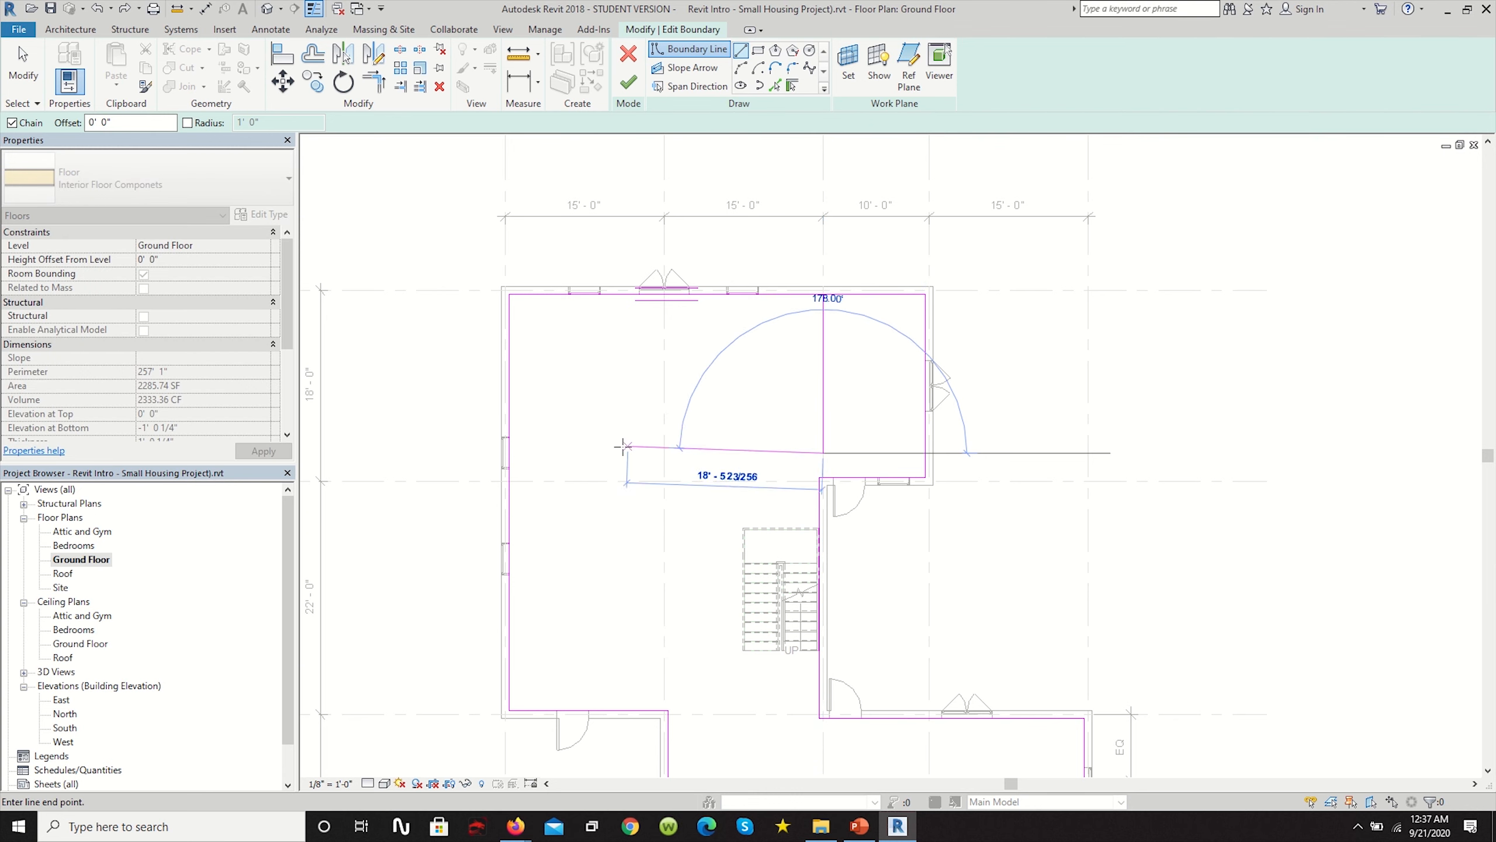
pyautogui.press('Escape')
pyautogui.press('Escape')
pyautogui.hotkey('ctrl', 'z')
# Draw boundary lines from the north edge 10' down along grid 3 and straight across to the west edge.
pyautogui.scroll(3, 827, 349)
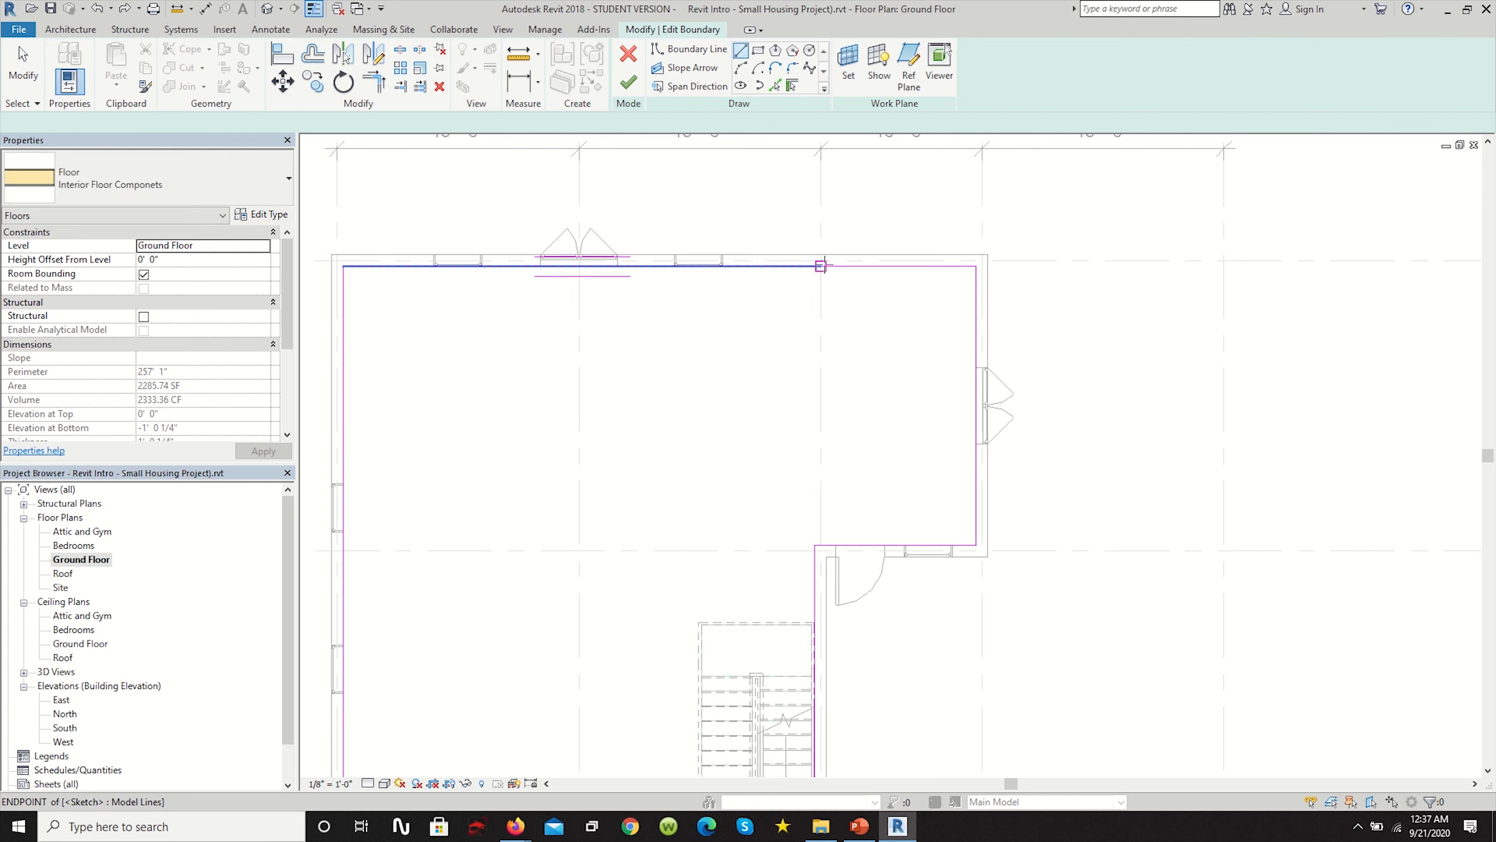
pyautogui.click(822, 266)
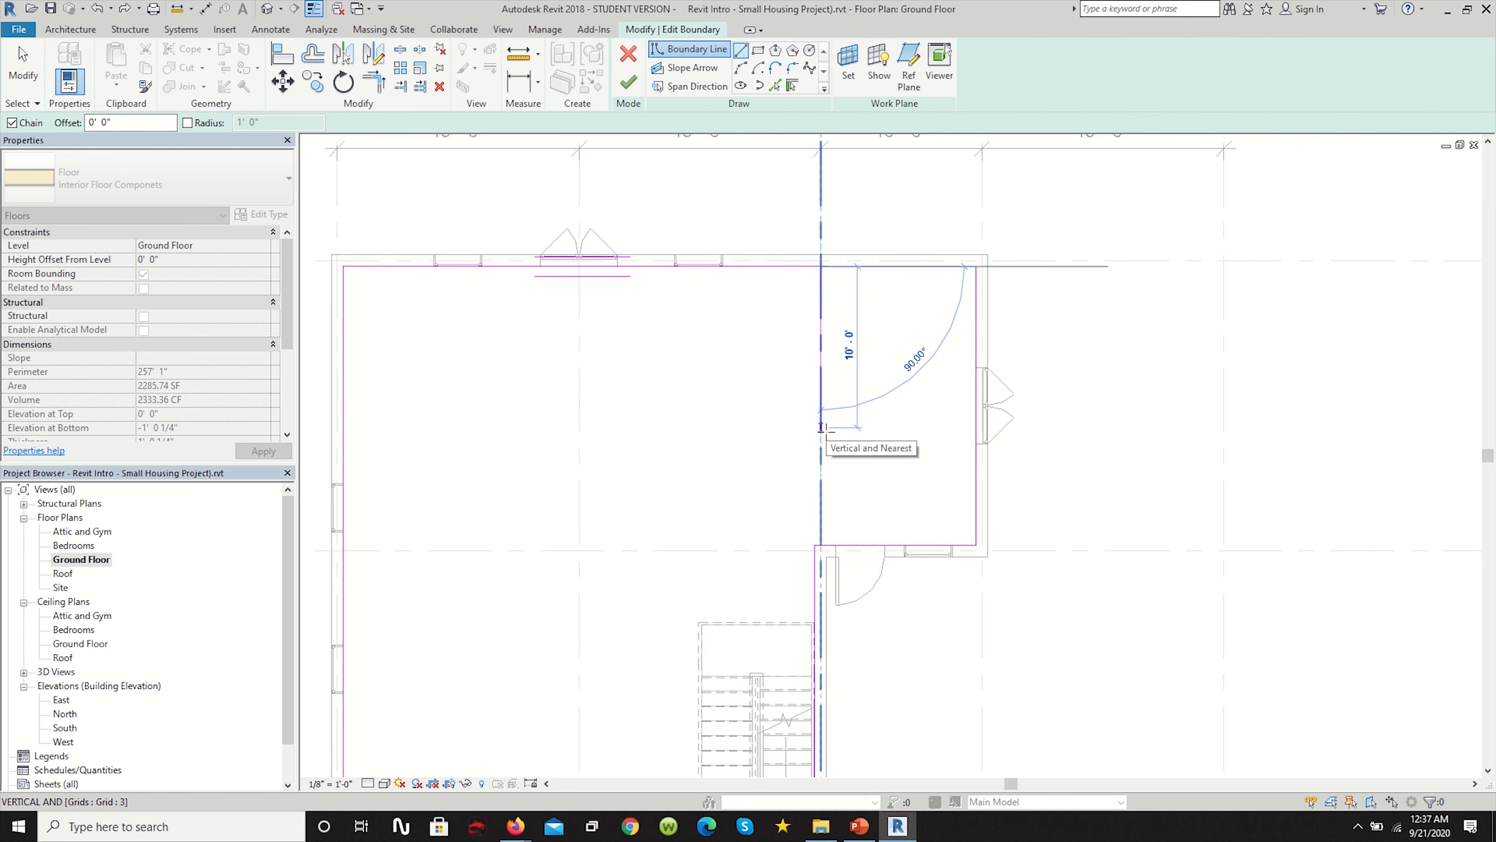
pyautogui.click(821, 426)
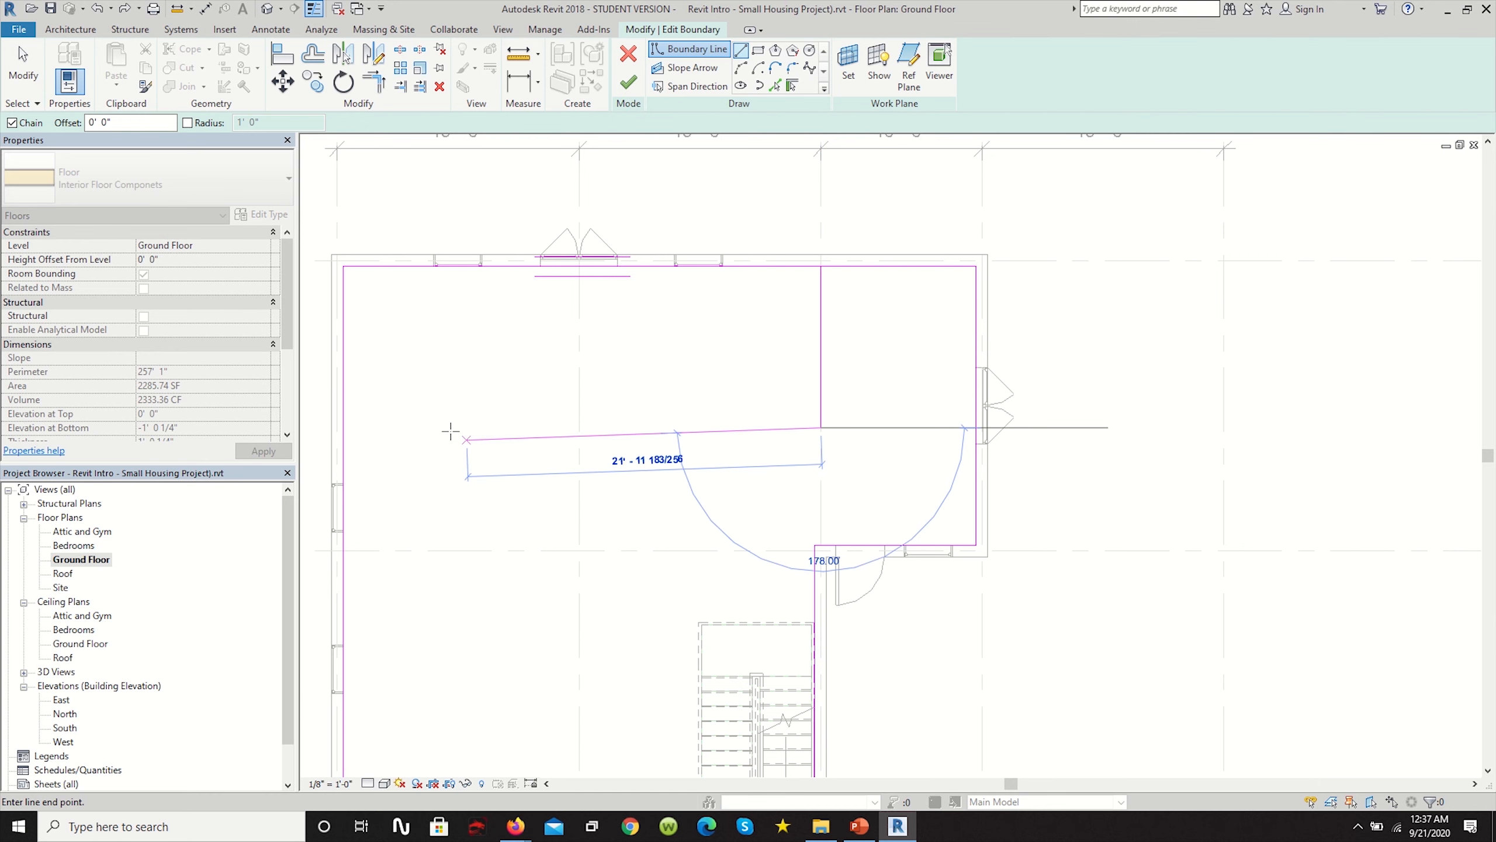
pyautogui.click(344, 427)
pyautogui.press('Escape')
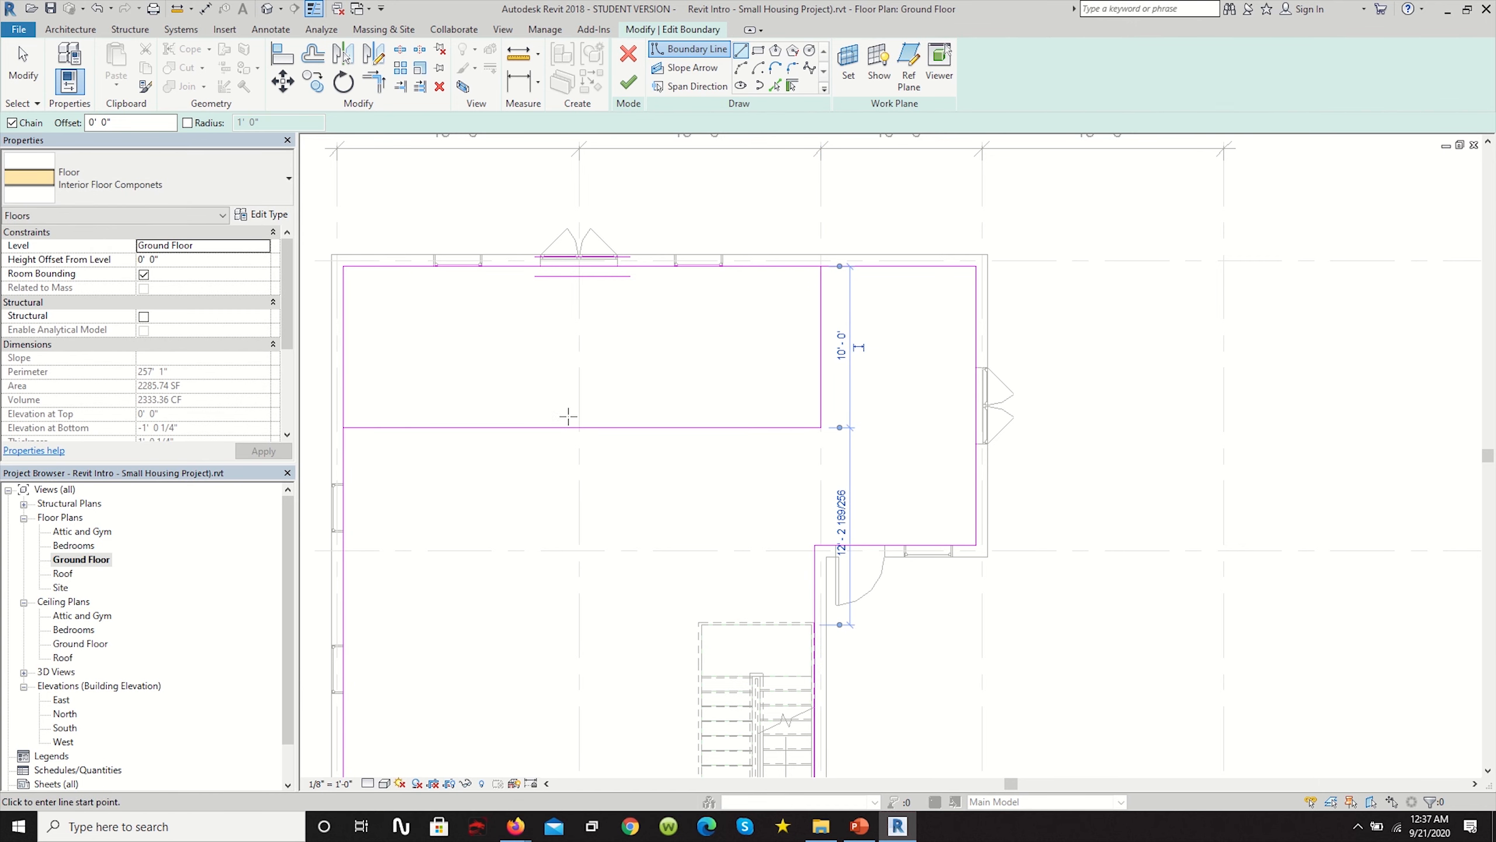
pyautogui.press('Escape')
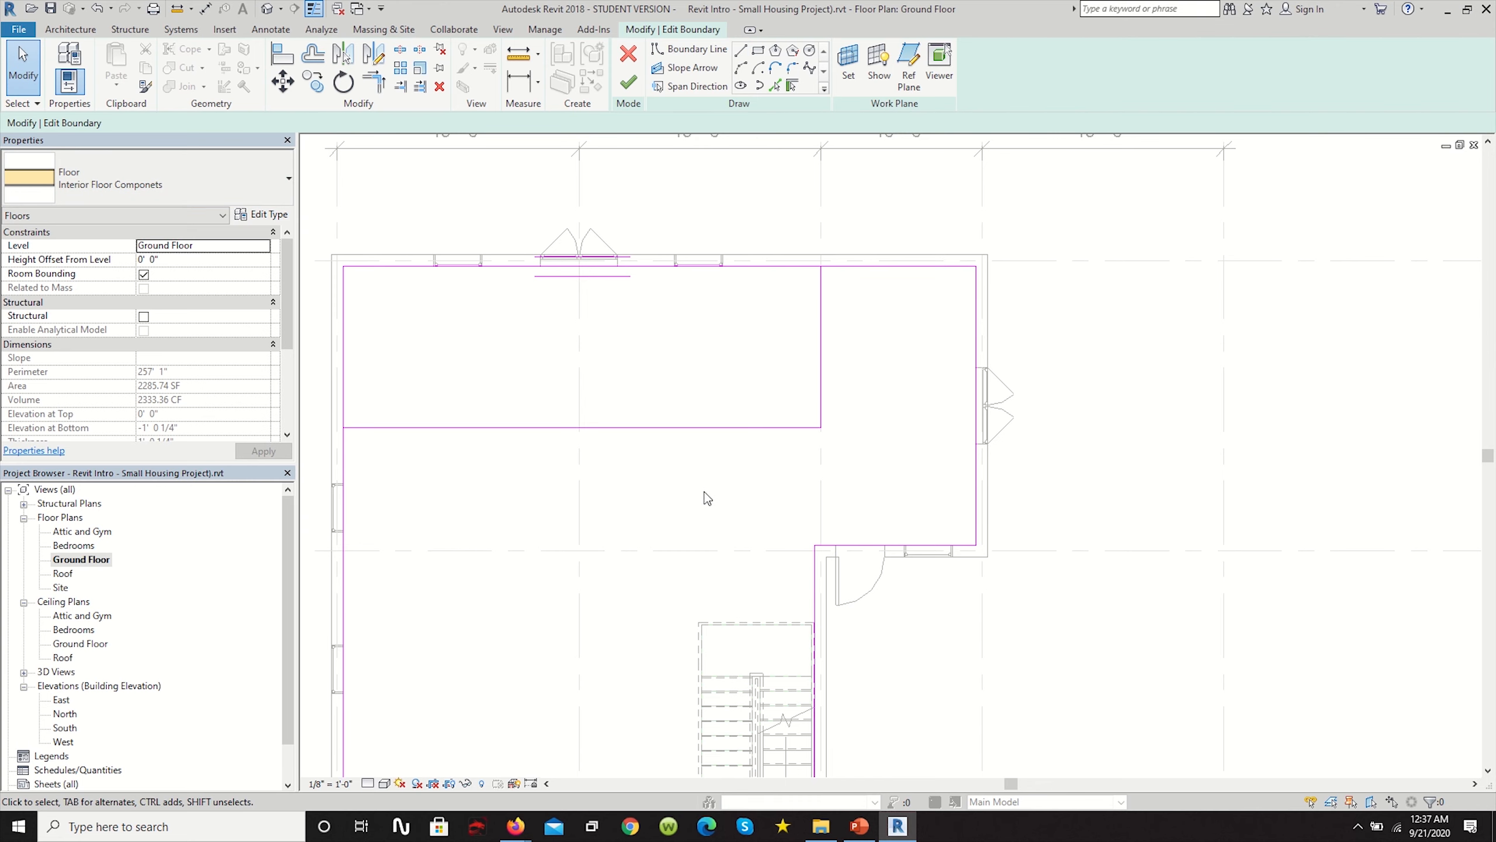
# Split the north boundary line at grid 3 and delete its western segment.
pyautogui.scroll(-2, 713, 451)
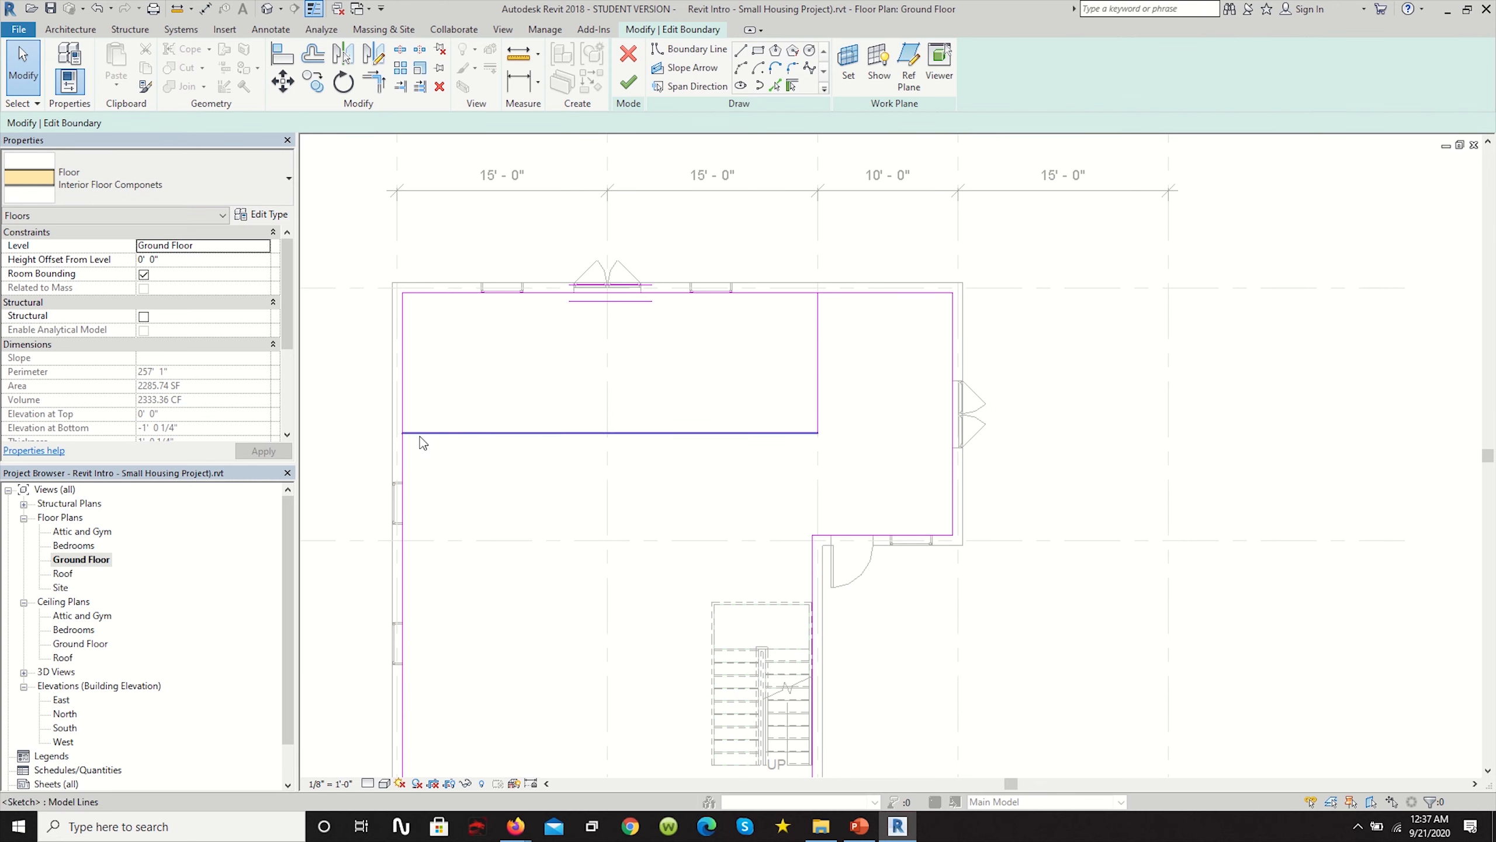
pyautogui.click(403, 447)
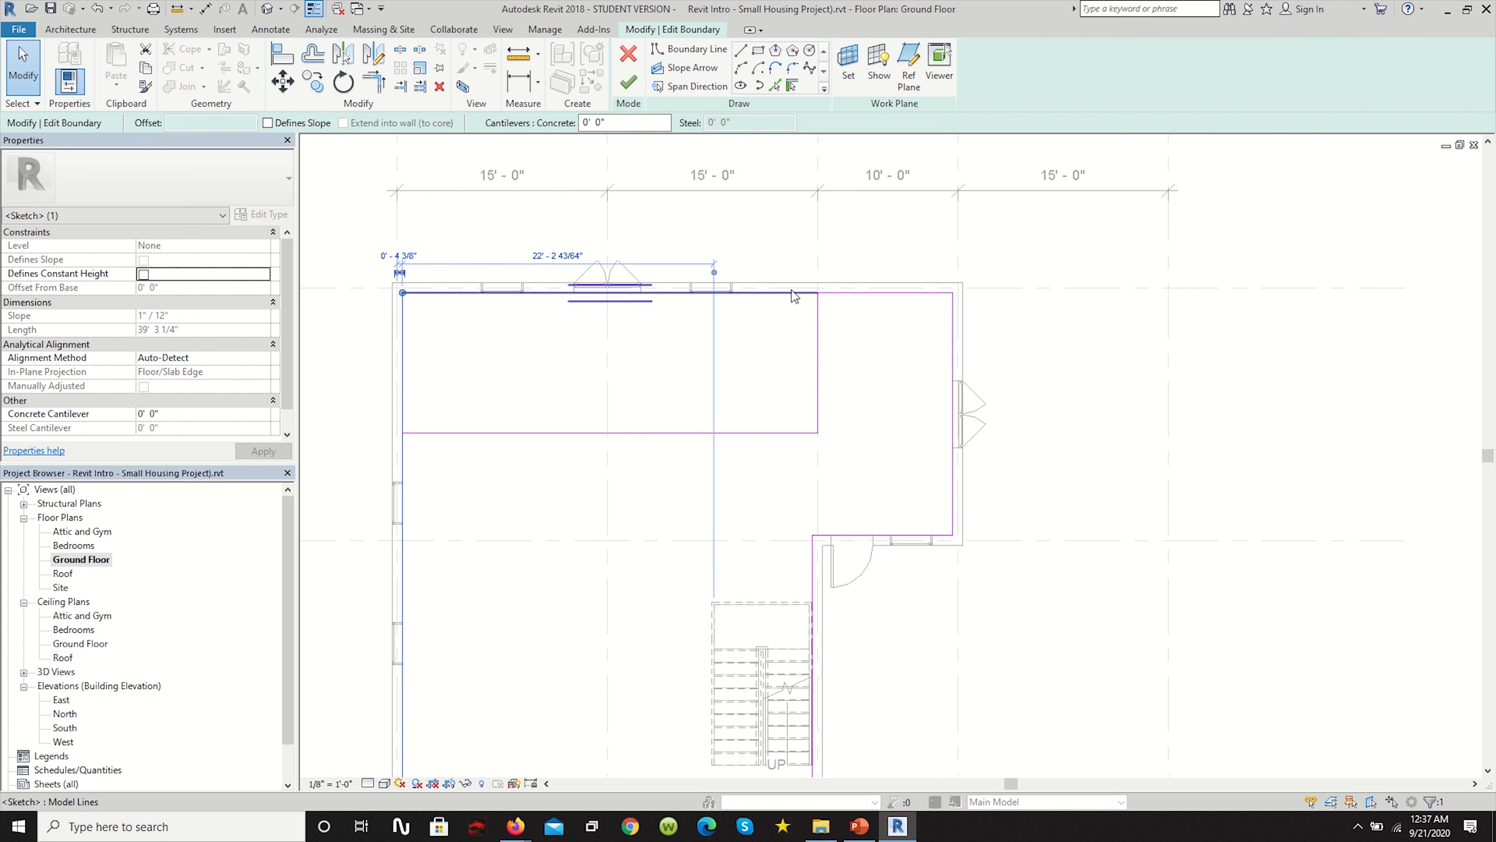
pyautogui.click(911, 353)
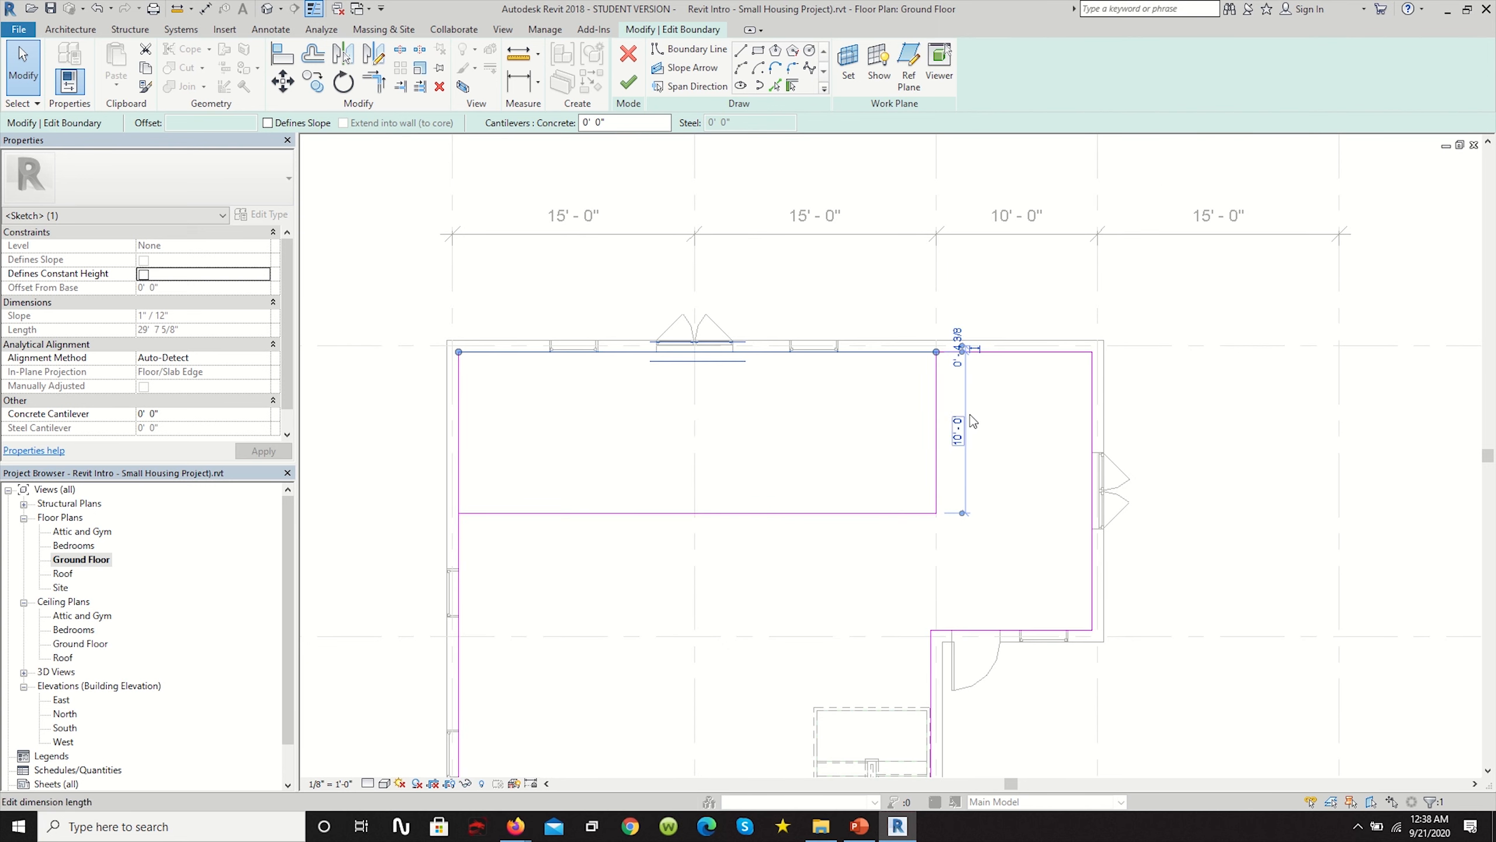
pyautogui.press('Delete')
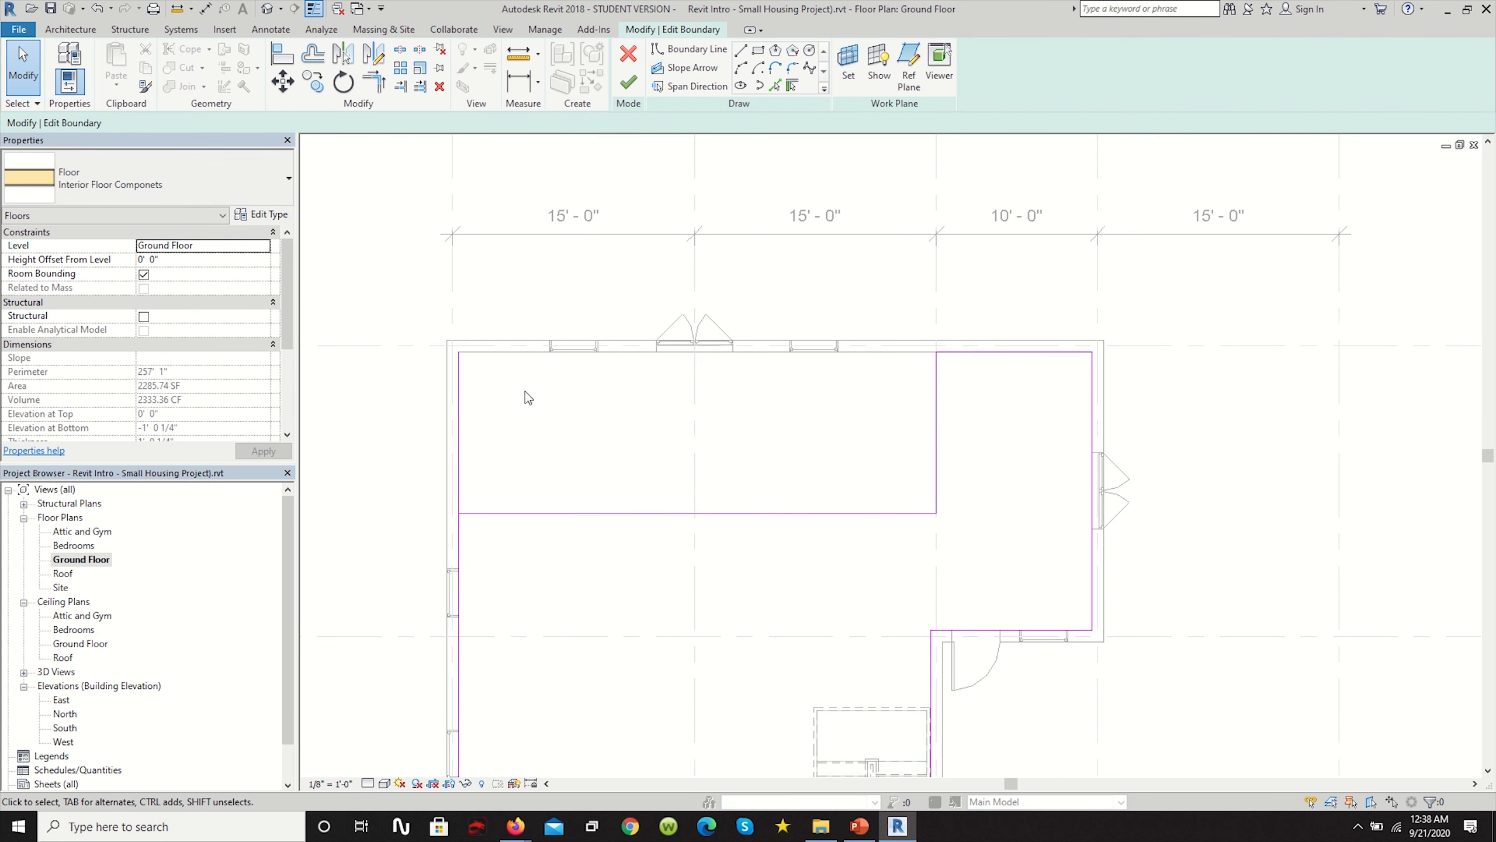
# Shorten the west boundary line to the corner of the new horizontal line, and finish the floor boundary edit.
pyautogui.click(460, 394)
pyautogui.moveTo(473, 436); pyautogui.dragTo(459, 513)
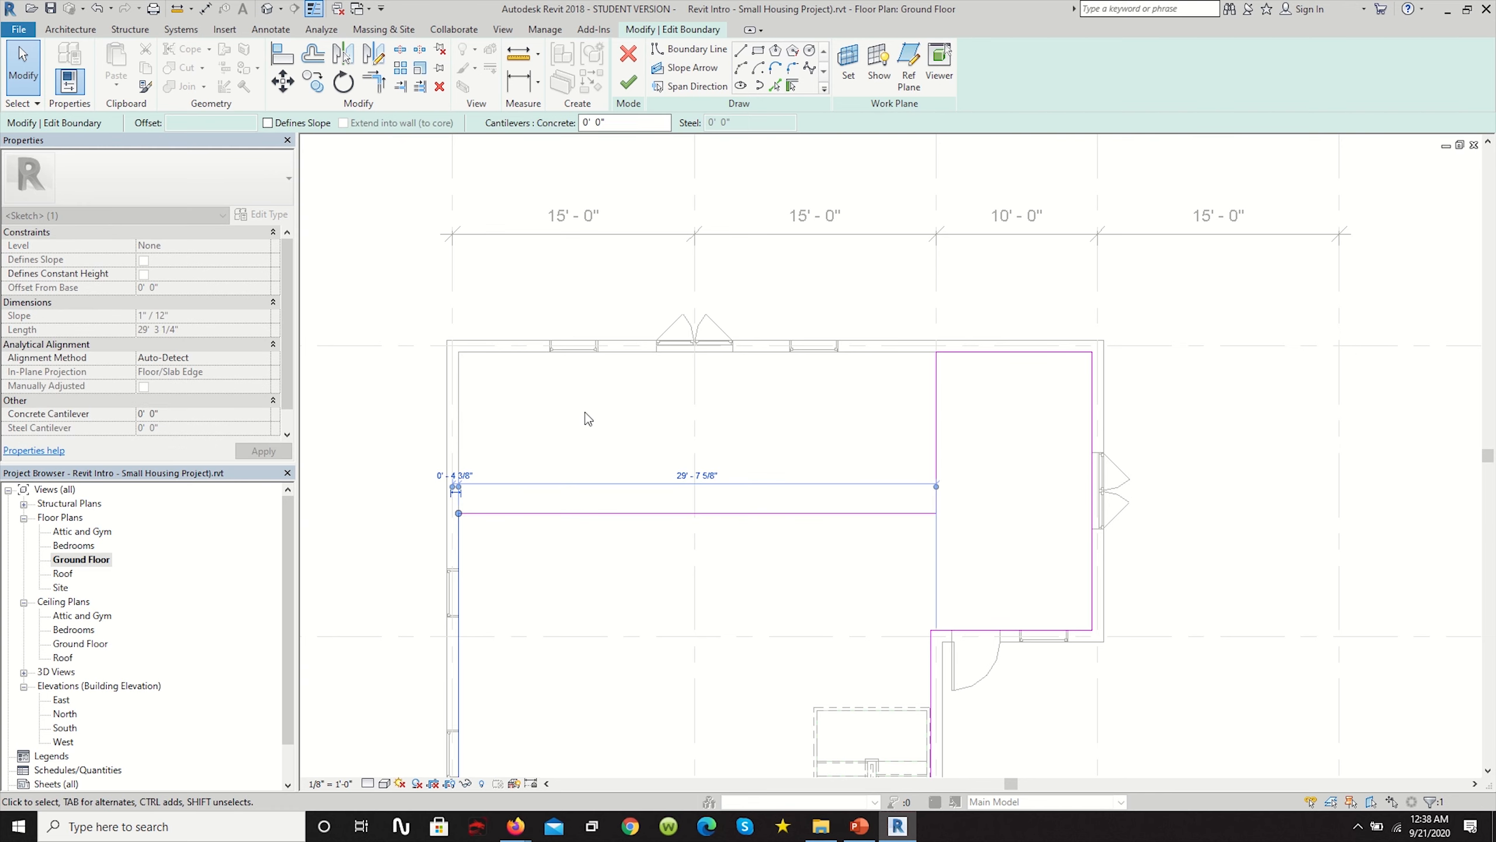
pyautogui.click(630, 414)
pyautogui.scroll(-4, 668, 414)
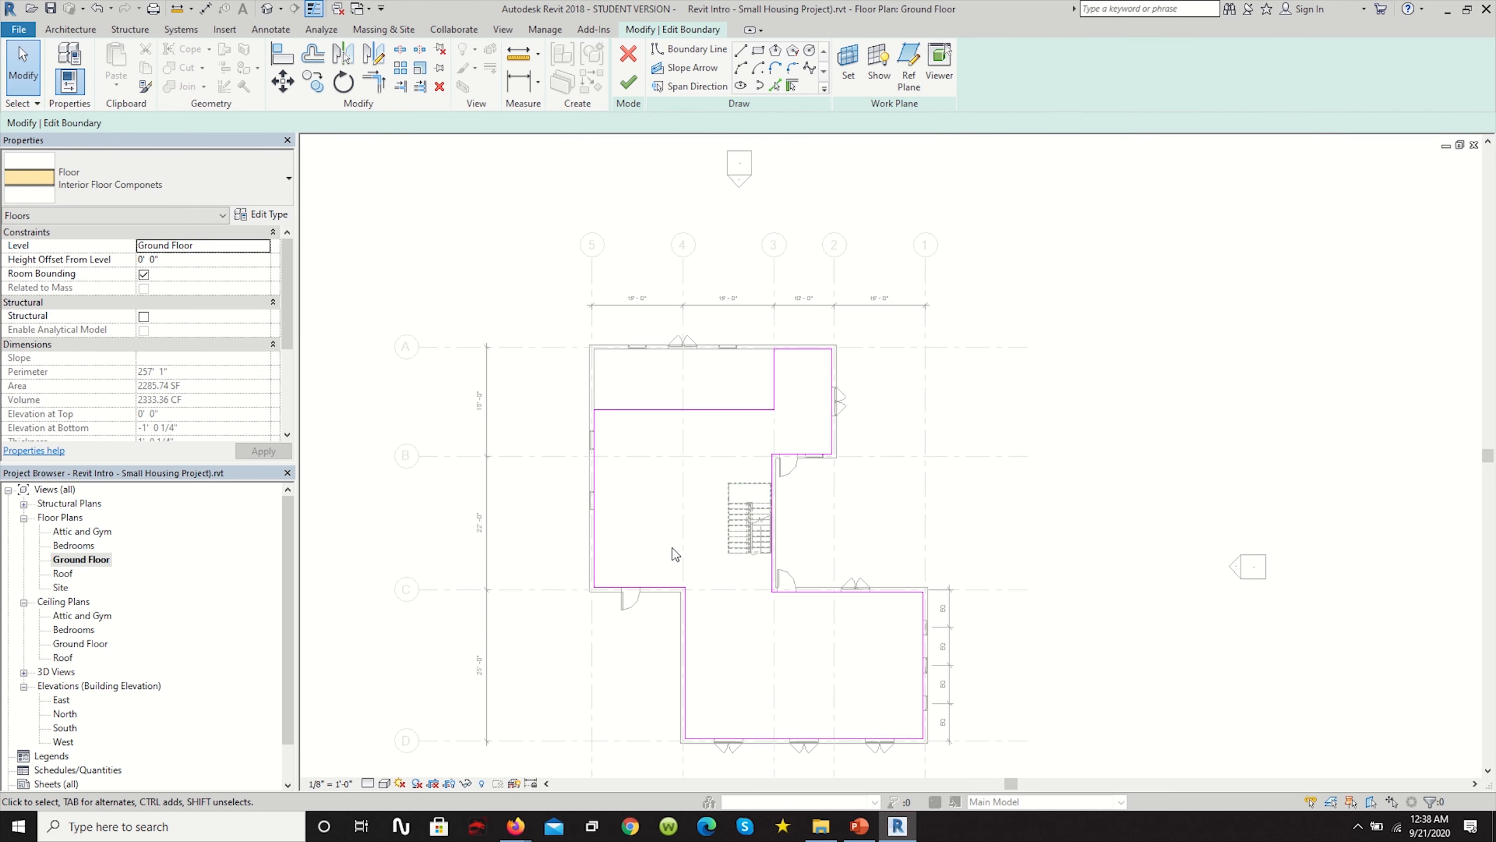
pyautogui.click(629, 83)
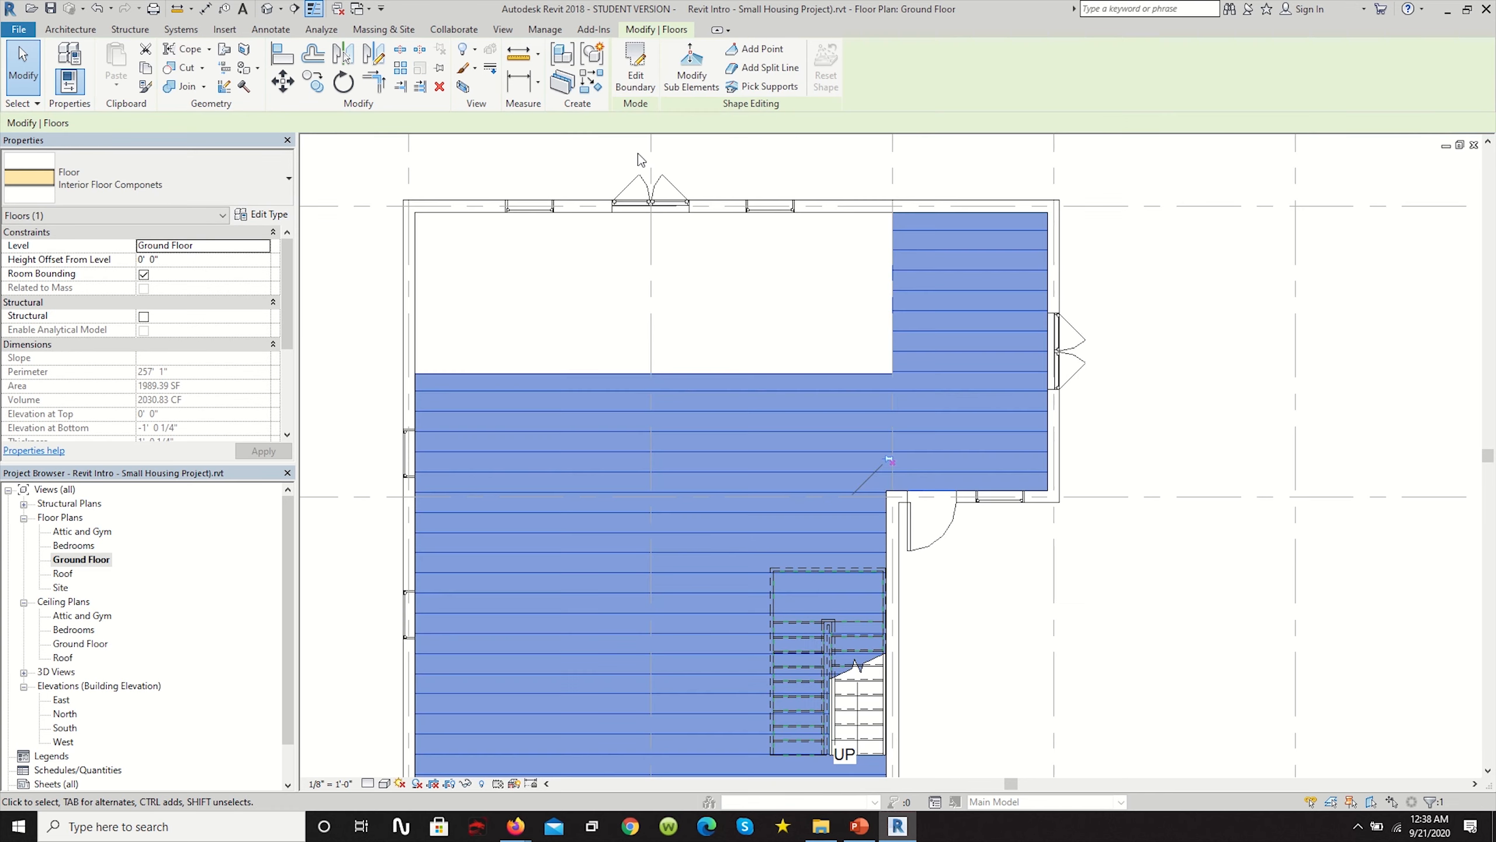
pyautogui.click(790, 321)
# Examine the floor cut-out in the northwest area and the surroundings of the stair in the Ground Floor plan.
pyautogui.scroll(-3, 805, 291)
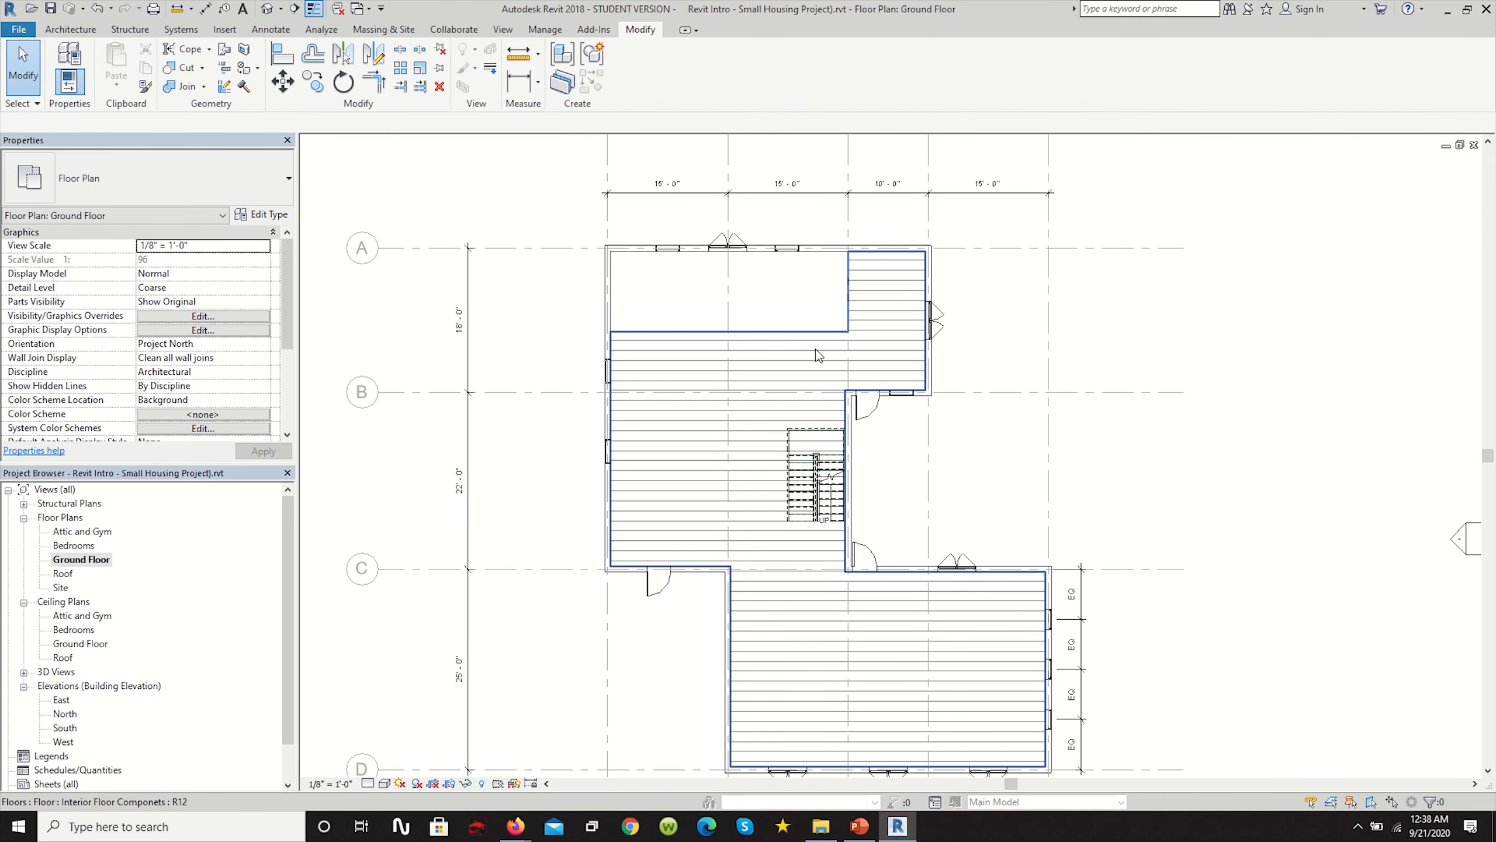
pyautogui.scroll(3, 616, 260)
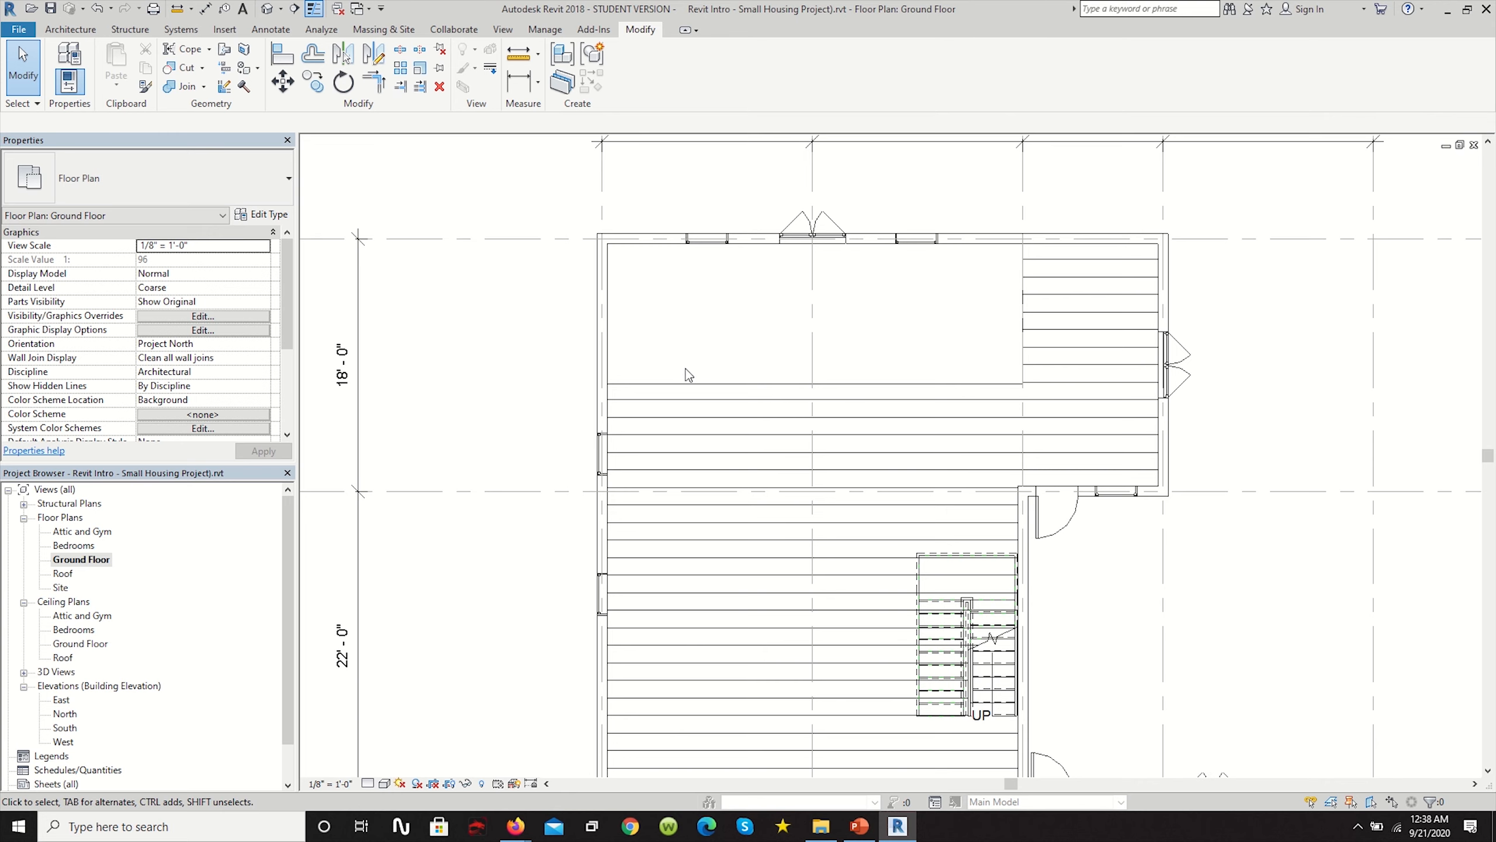
pyautogui.scroll(-4, 920, 328)
pyautogui.scroll(4, 882, 581)
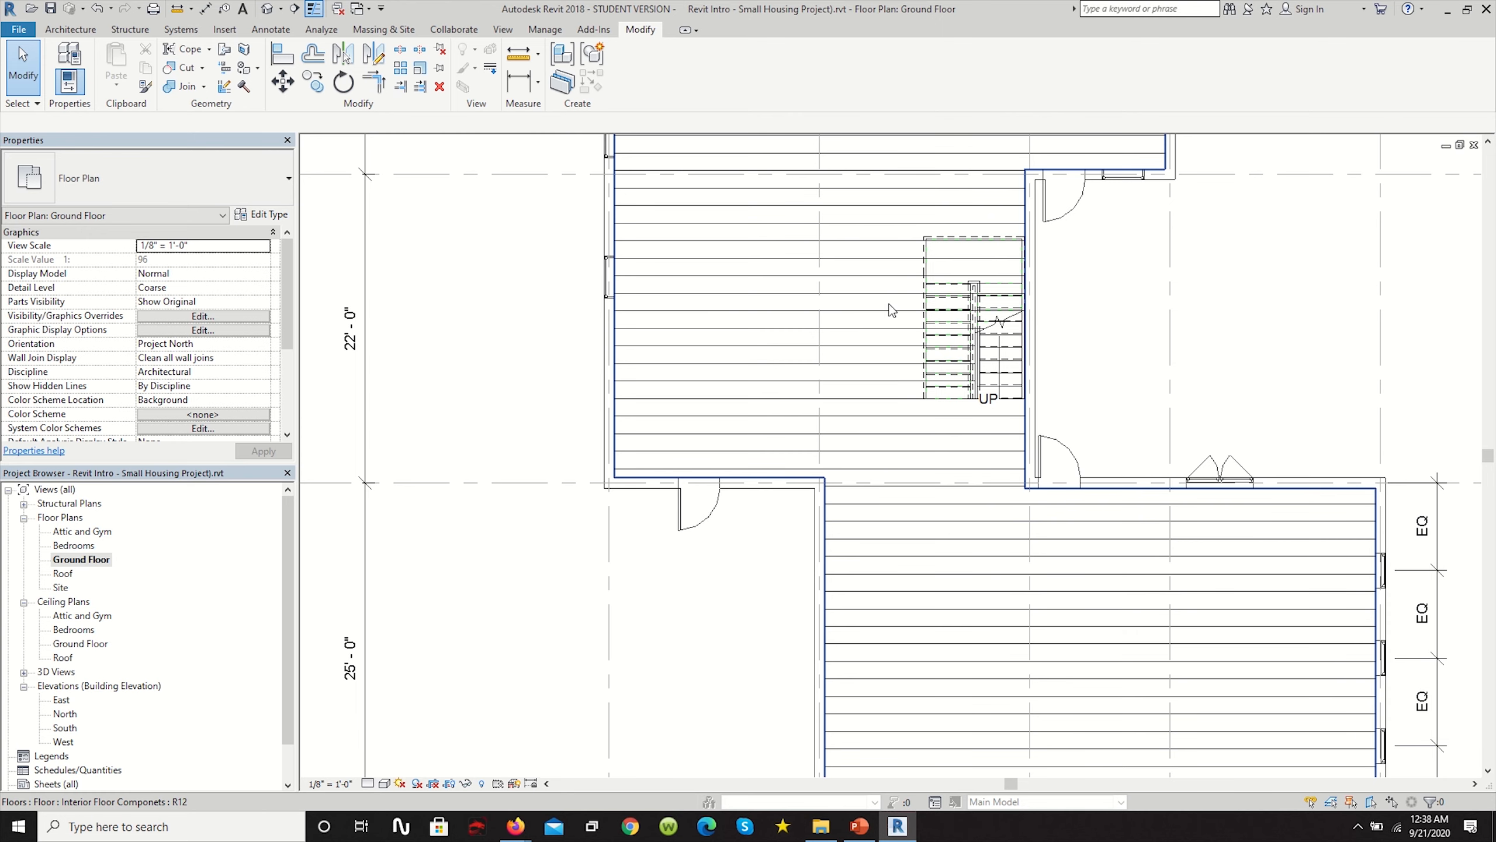
pyautogui.scroll(-4, 892, 310)
pyautogui.scroll(4, 892, 310)
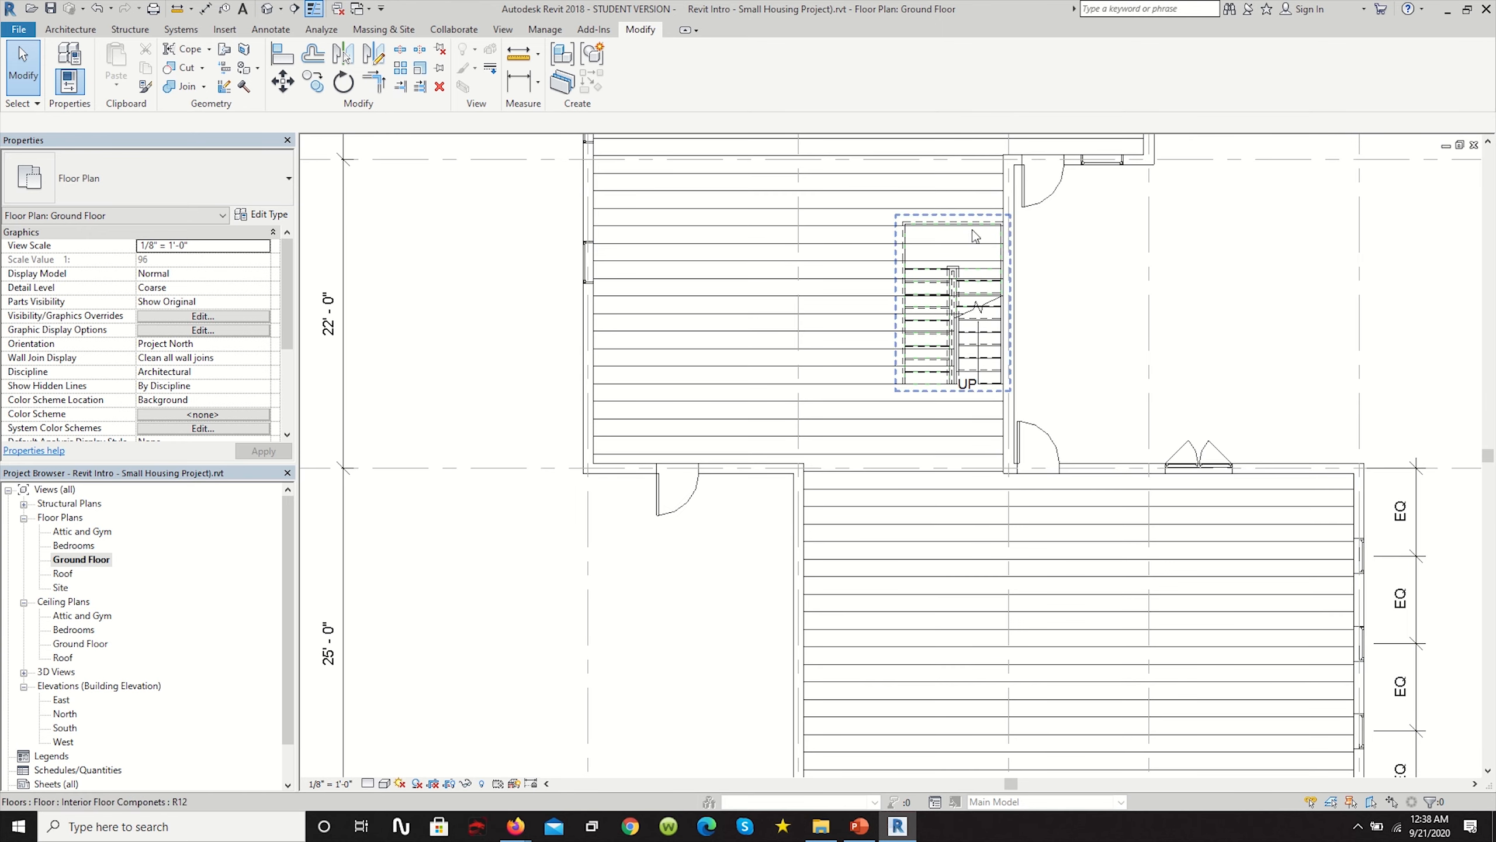
pyautogui.scroll(-4, 973, 236)
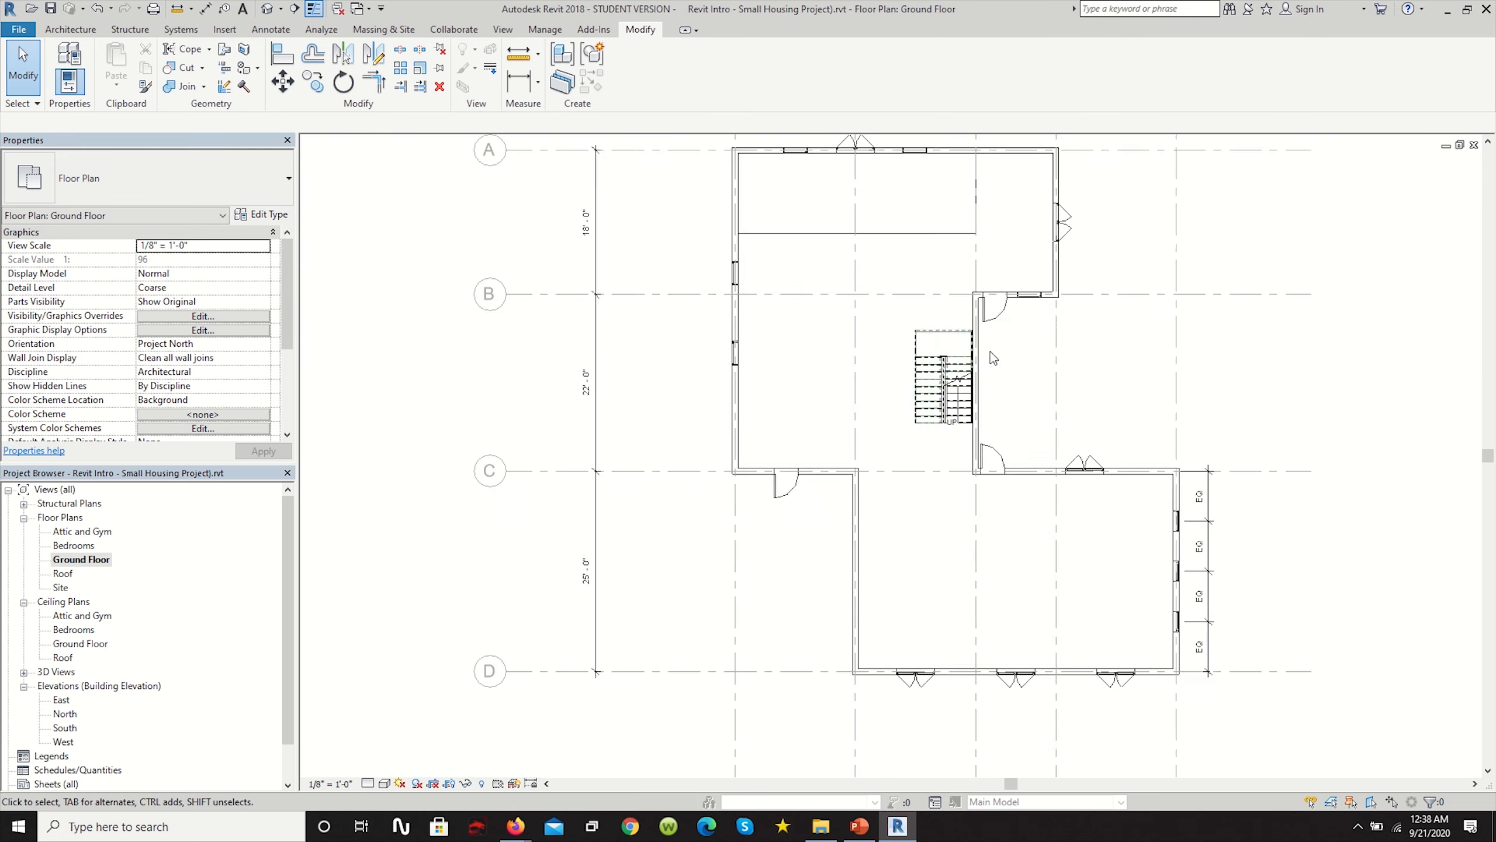
# Measure the distance from the exterior wall corner at grids 3 and B to the top of the stair.
pyautogui.scroll(4, 990, 350)
pyautogui.click(774, 362)
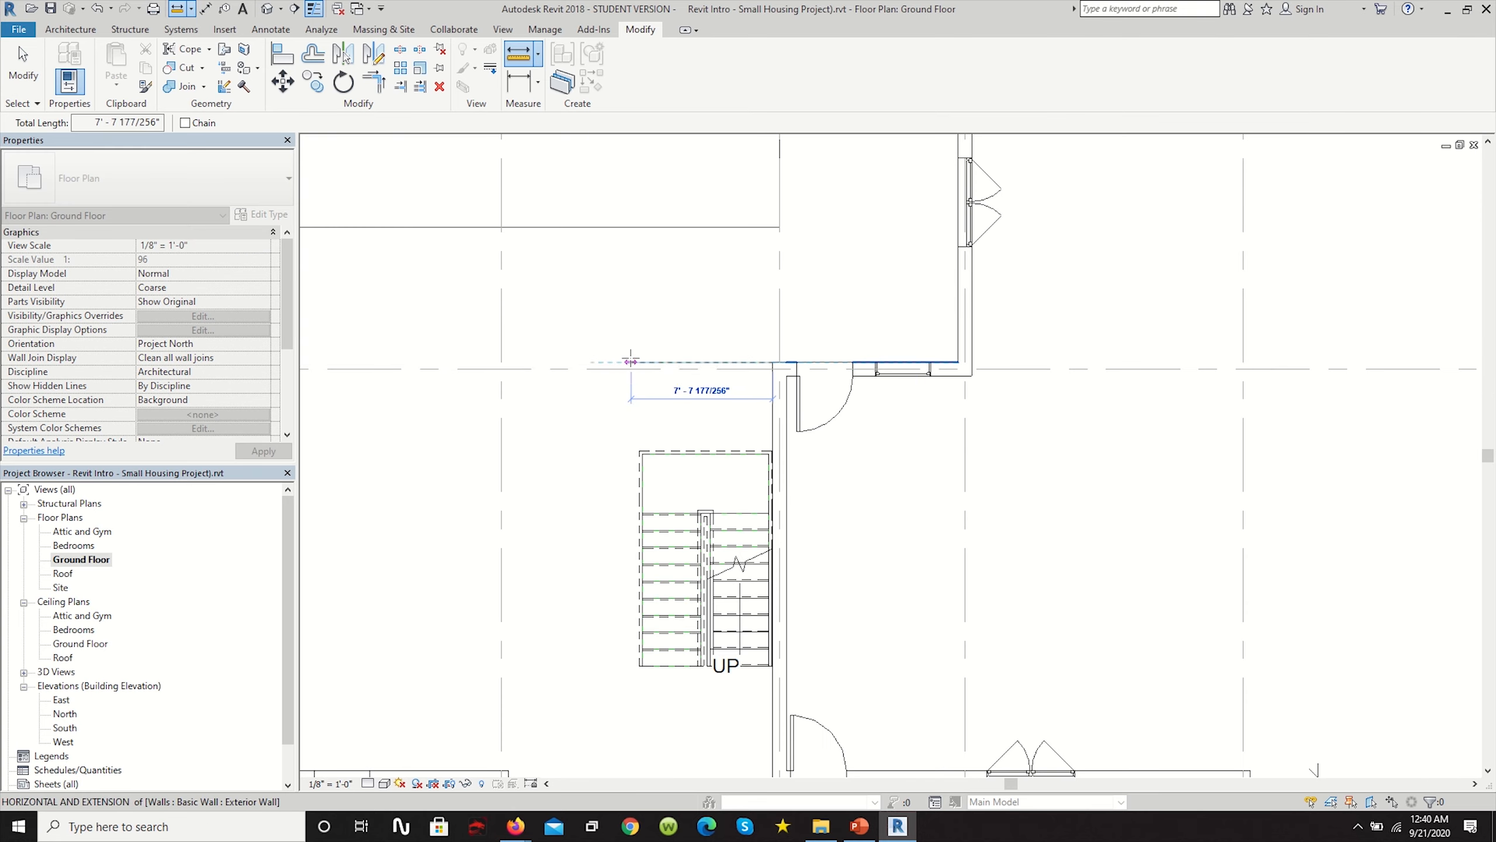
pyautogui.scroll(2, 771, 451)
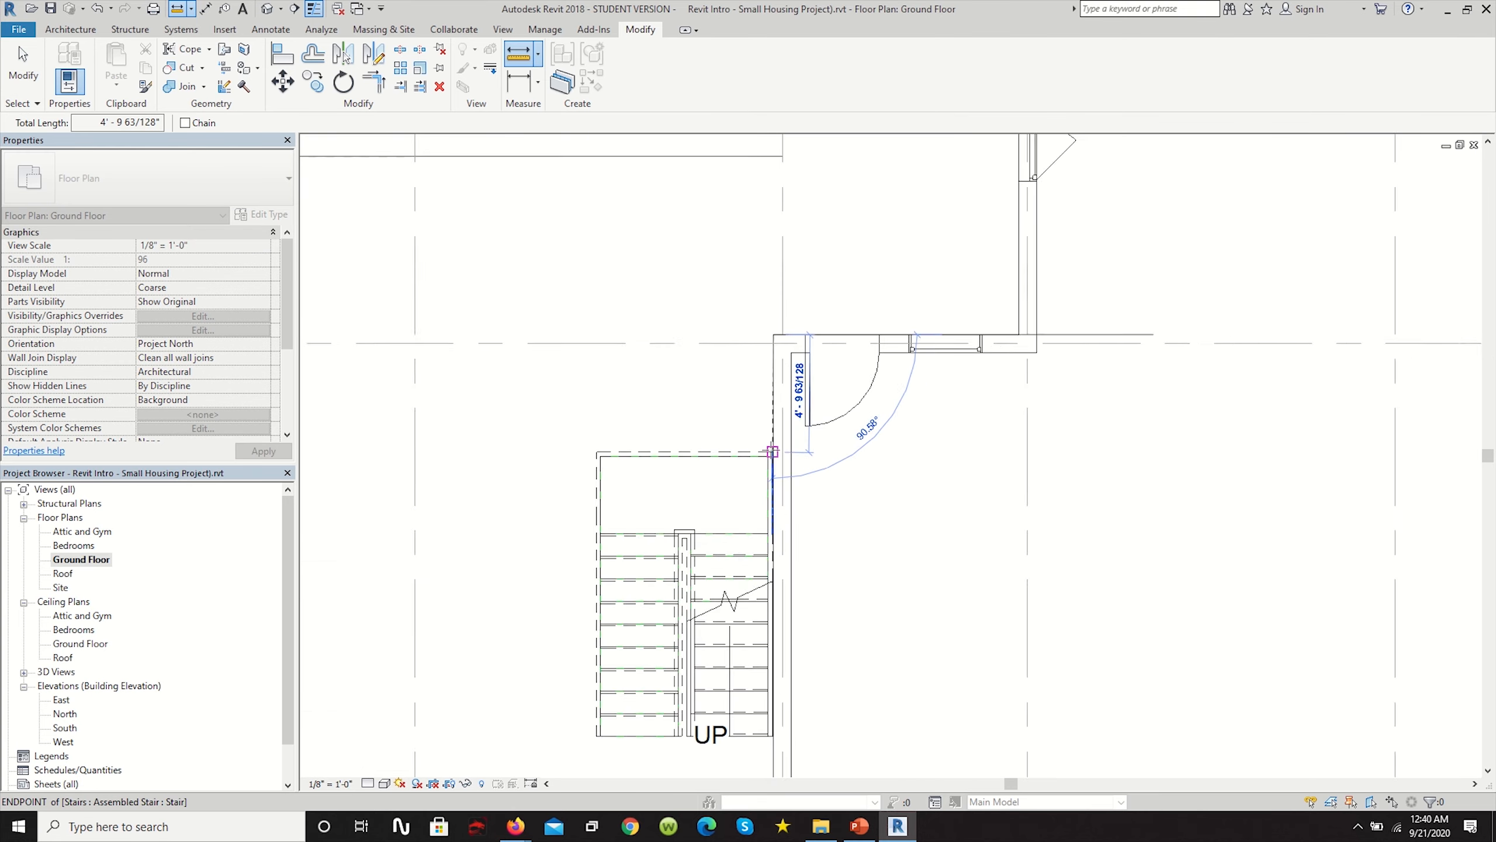
pyautogui.scroll(1, 772, 450)
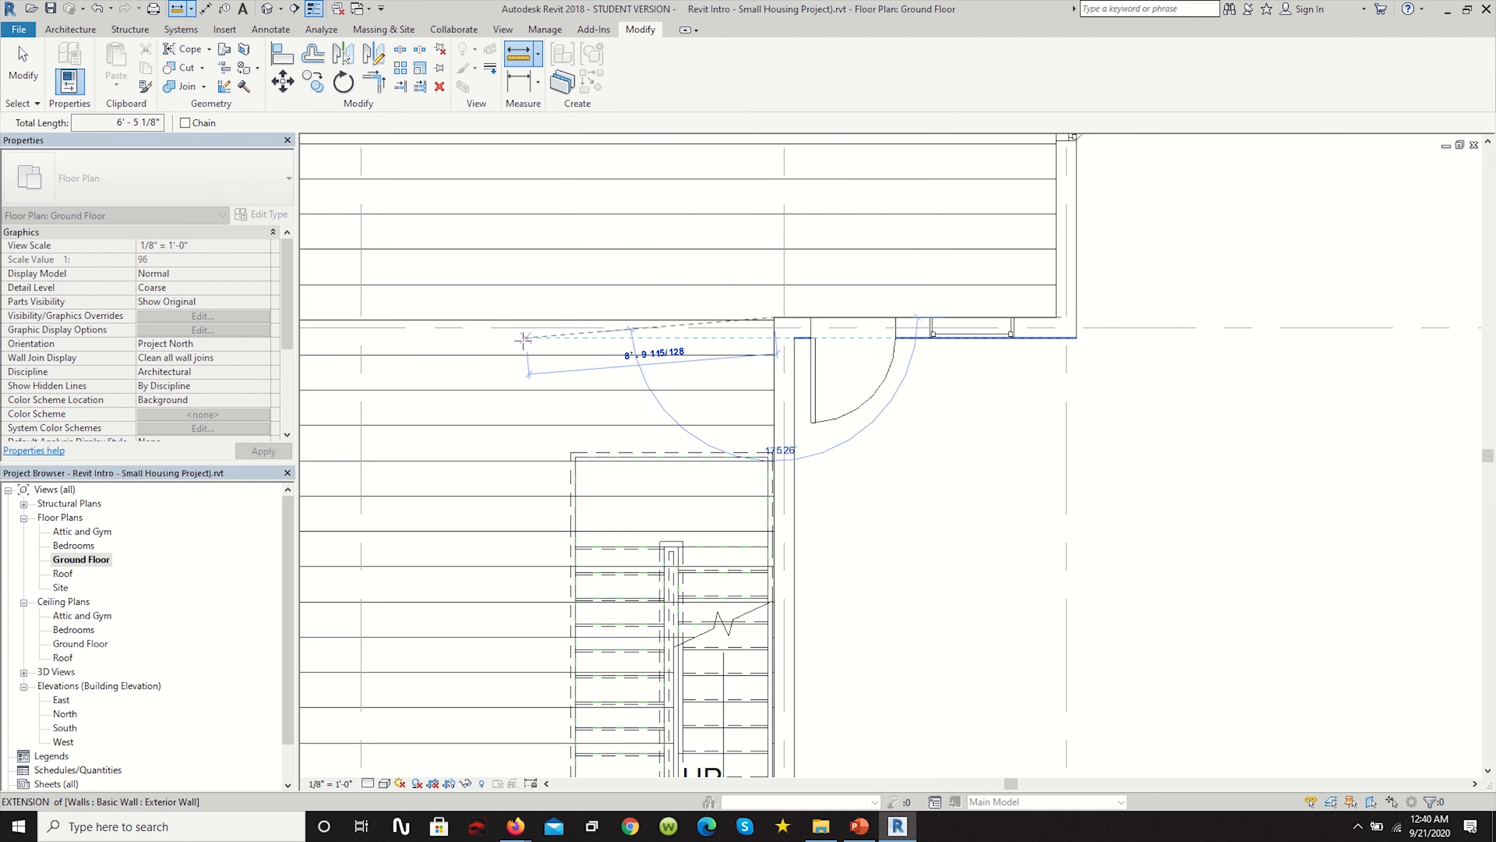
pyautogui.press('Escape')
pyautogui.press('Escape')
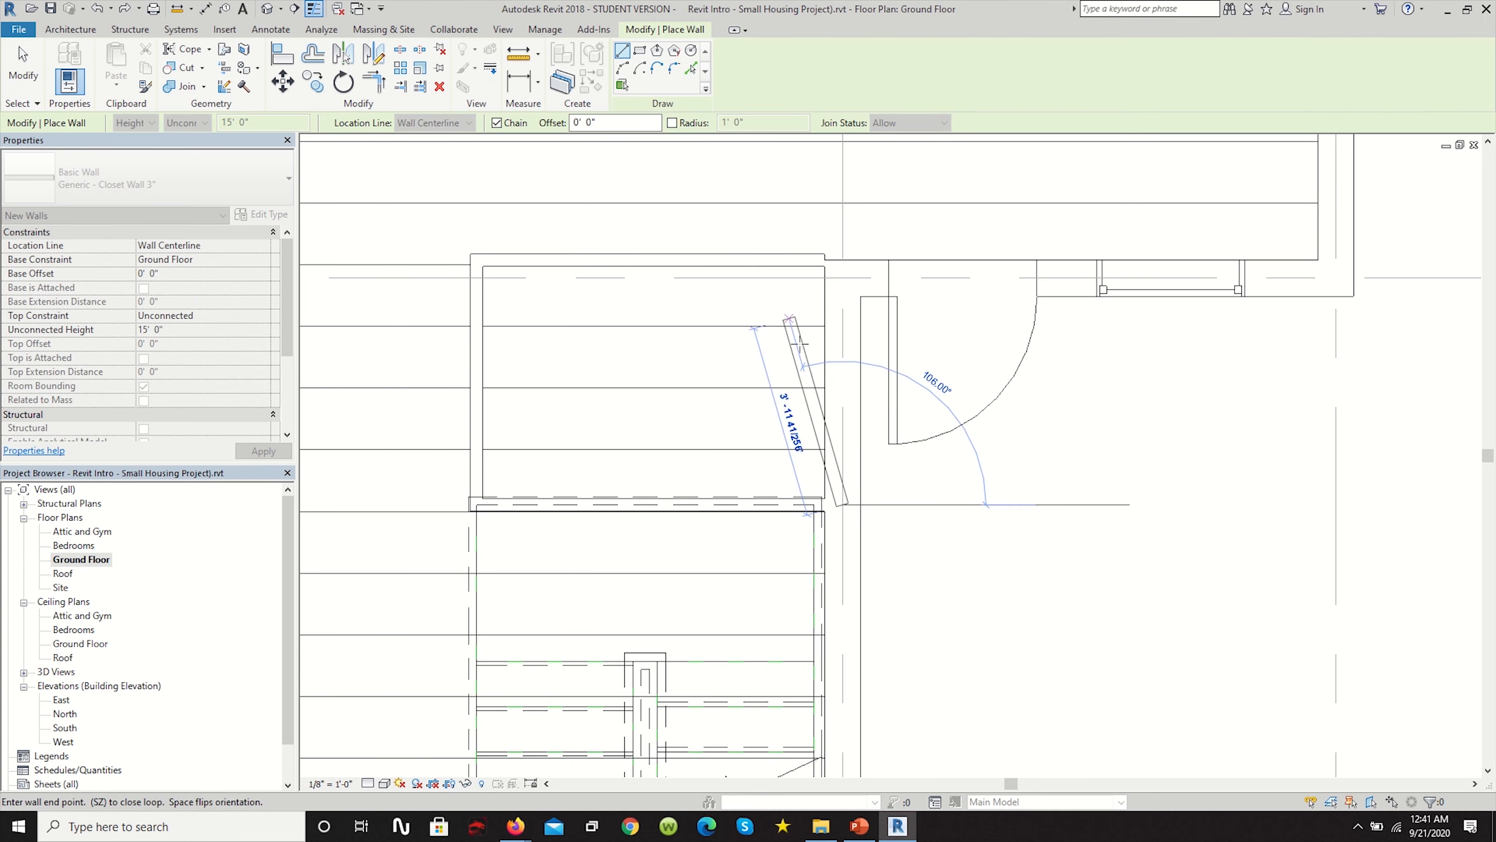
# End placing the Generic - Closet Wall 3" walls and line up the closet's north wall with the exterior wall's interior face.
pyautogui.scroll(5, 837, 475)
pyautogui.scroll(-6, 912, 476)
pyautogui.press('Escape')
pyautogui.press('Escape')
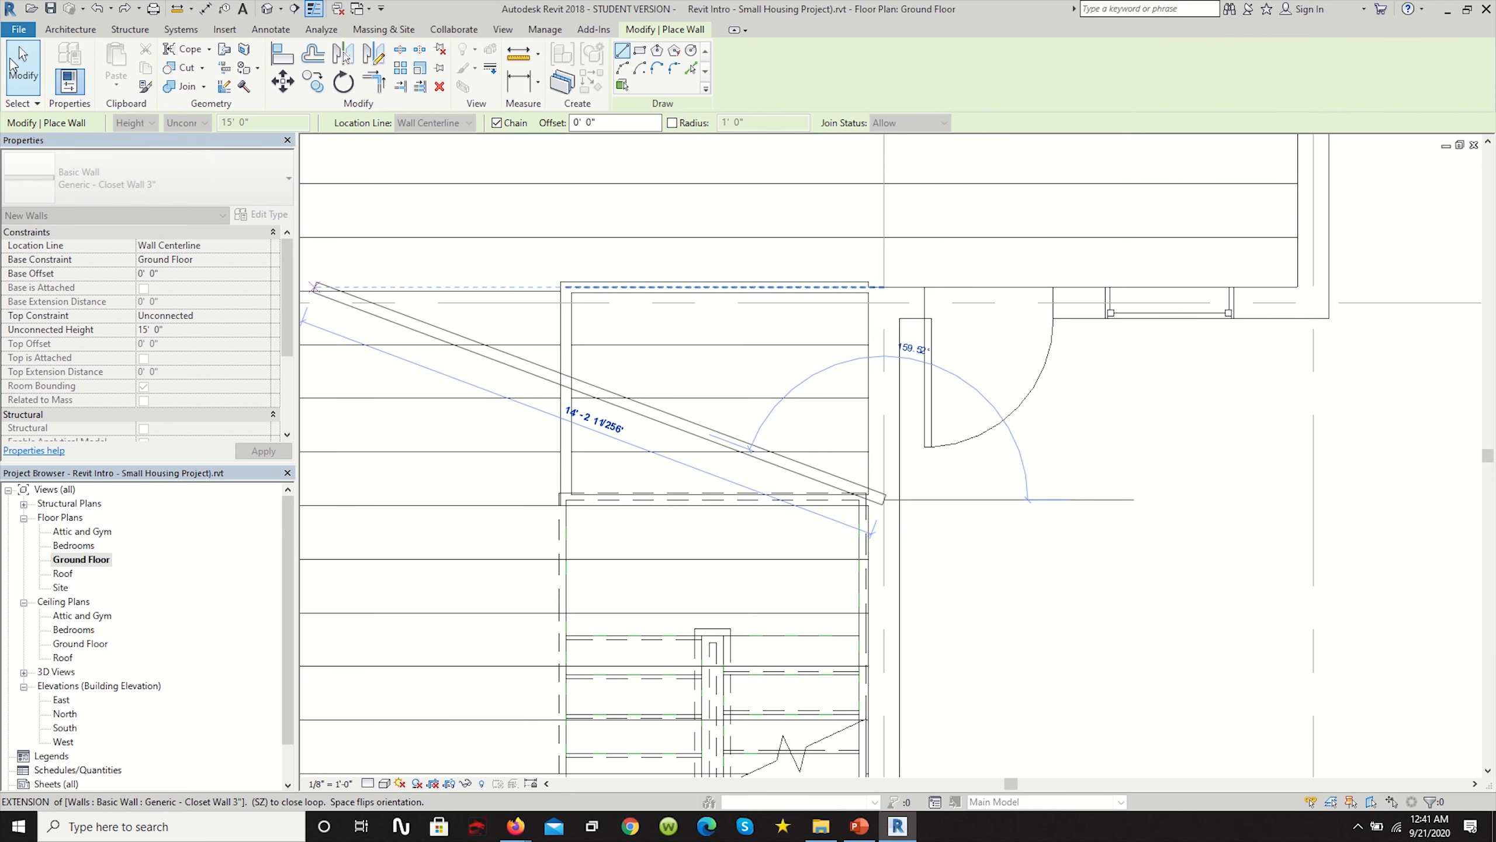
pyautogui.scroll(3, 875, 491)
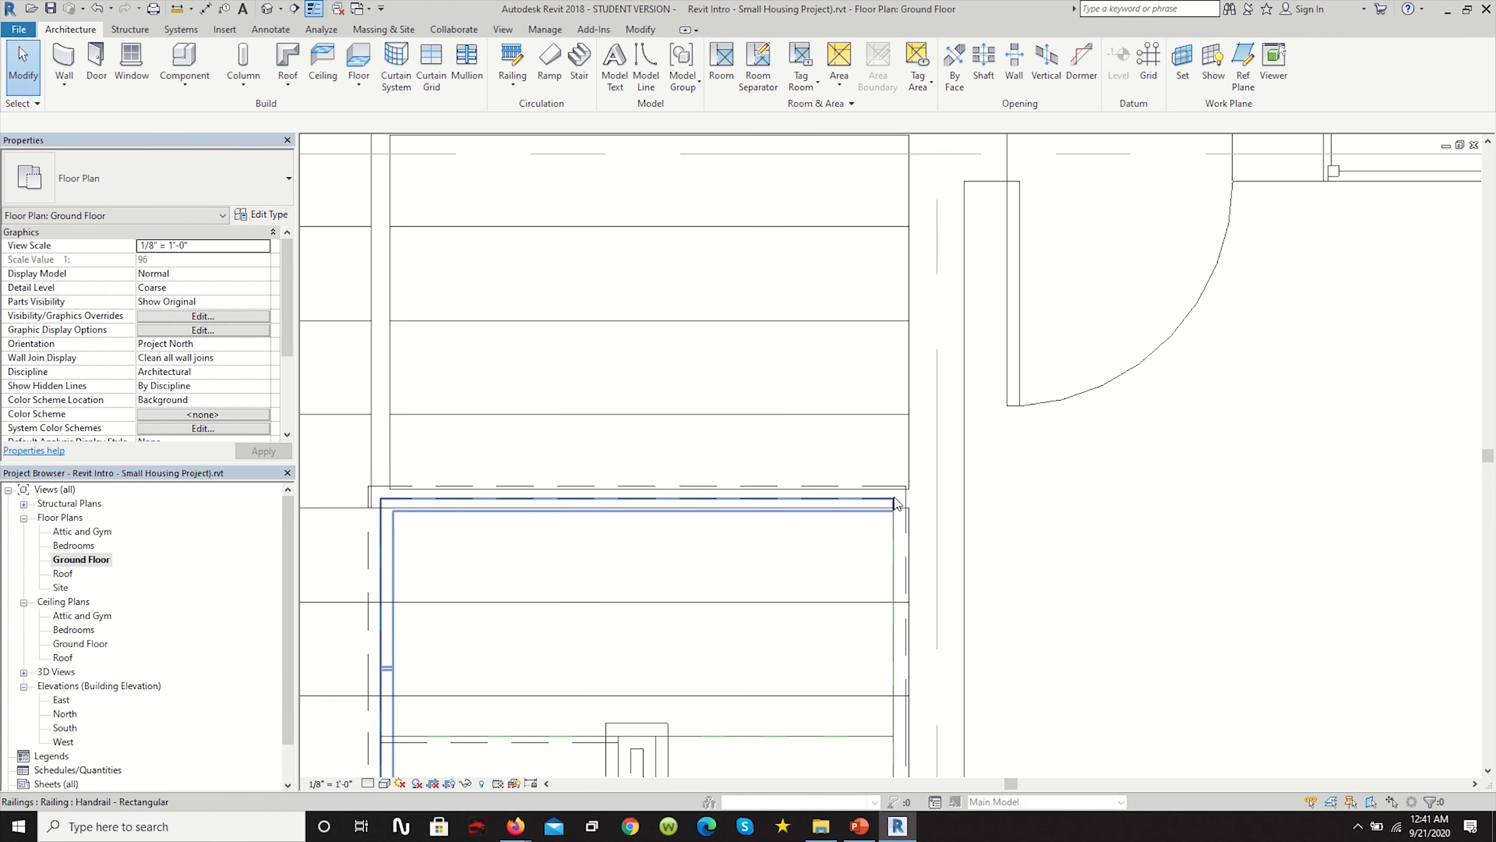
pyautogui.scroll(-2, 874, 490)
pyautogui.click(767, 210)
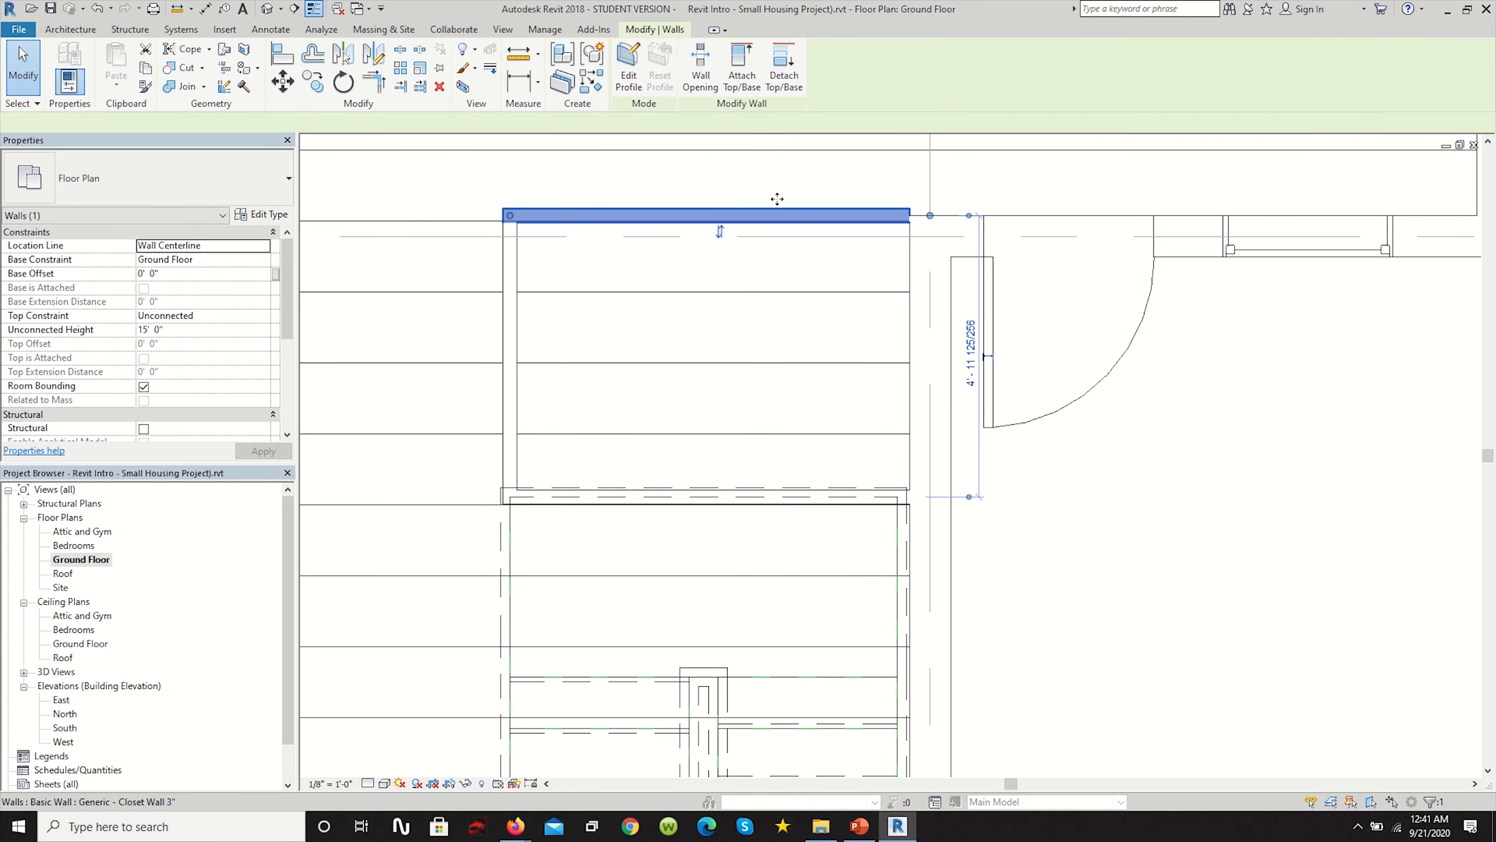
pyautogui.scroll(2, 722, 221)
pyautogui.moveTo(921, 217); pyautogui.dragTo(922, 226)
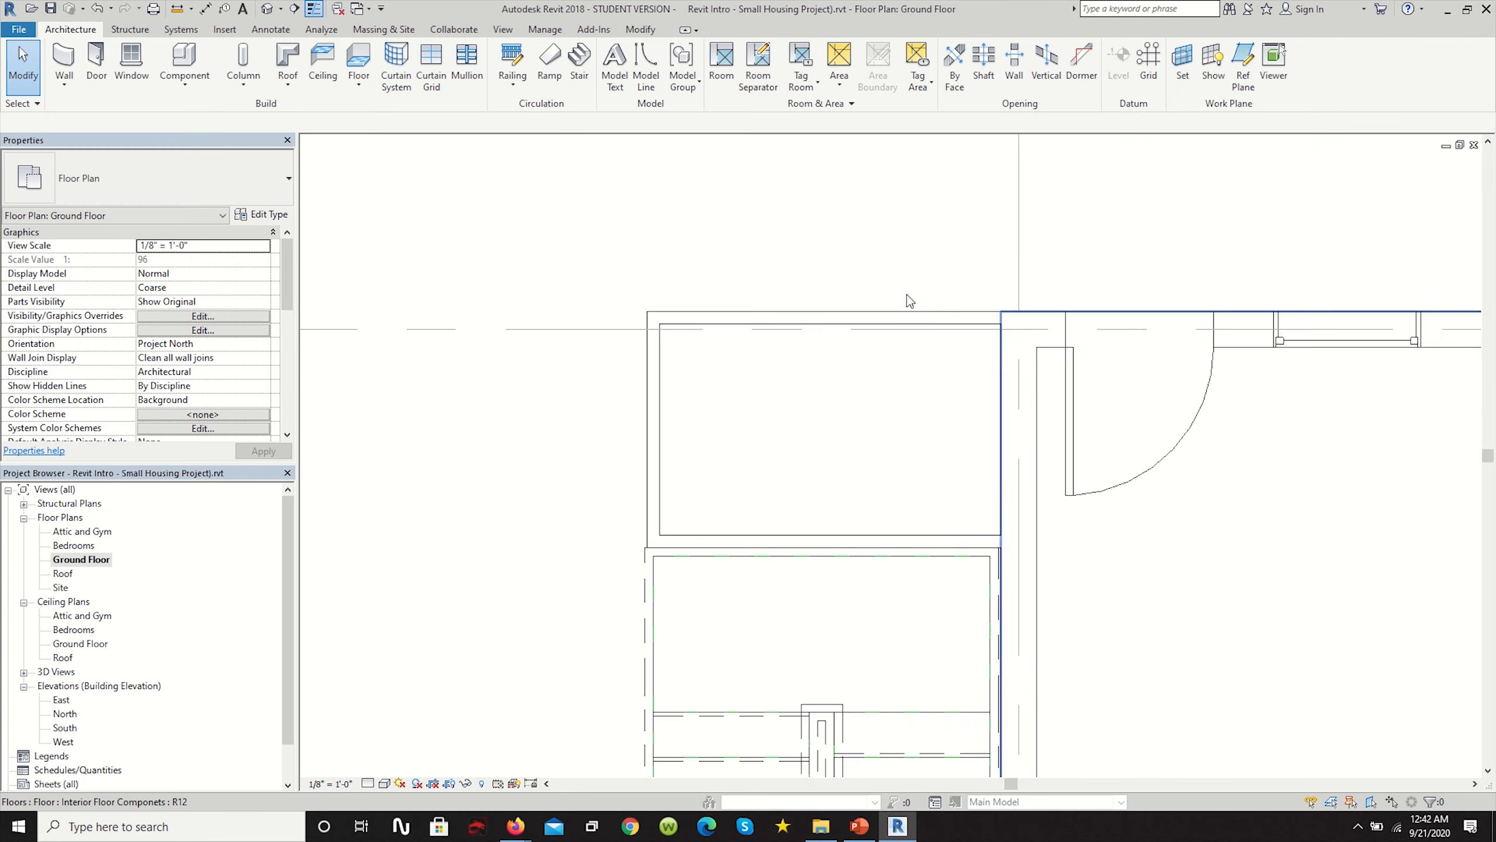
# Place a Single-Flush 30" x 84" door in the west wall of the closet above the stair.
pyautogui.scroll(3, 1218, 327)
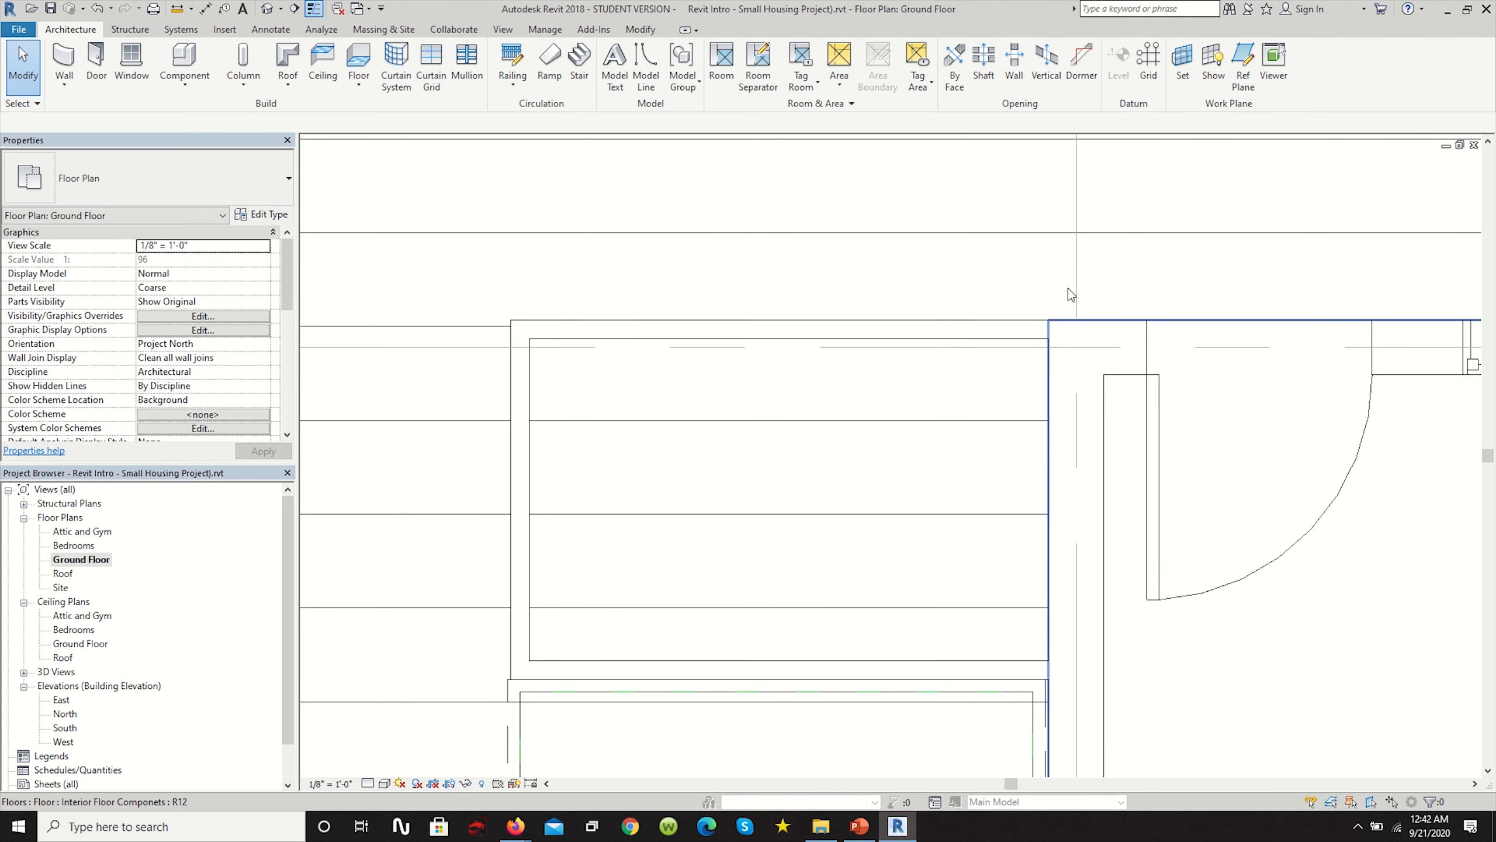
pyautogui.scroll(-2, 1020, 298)
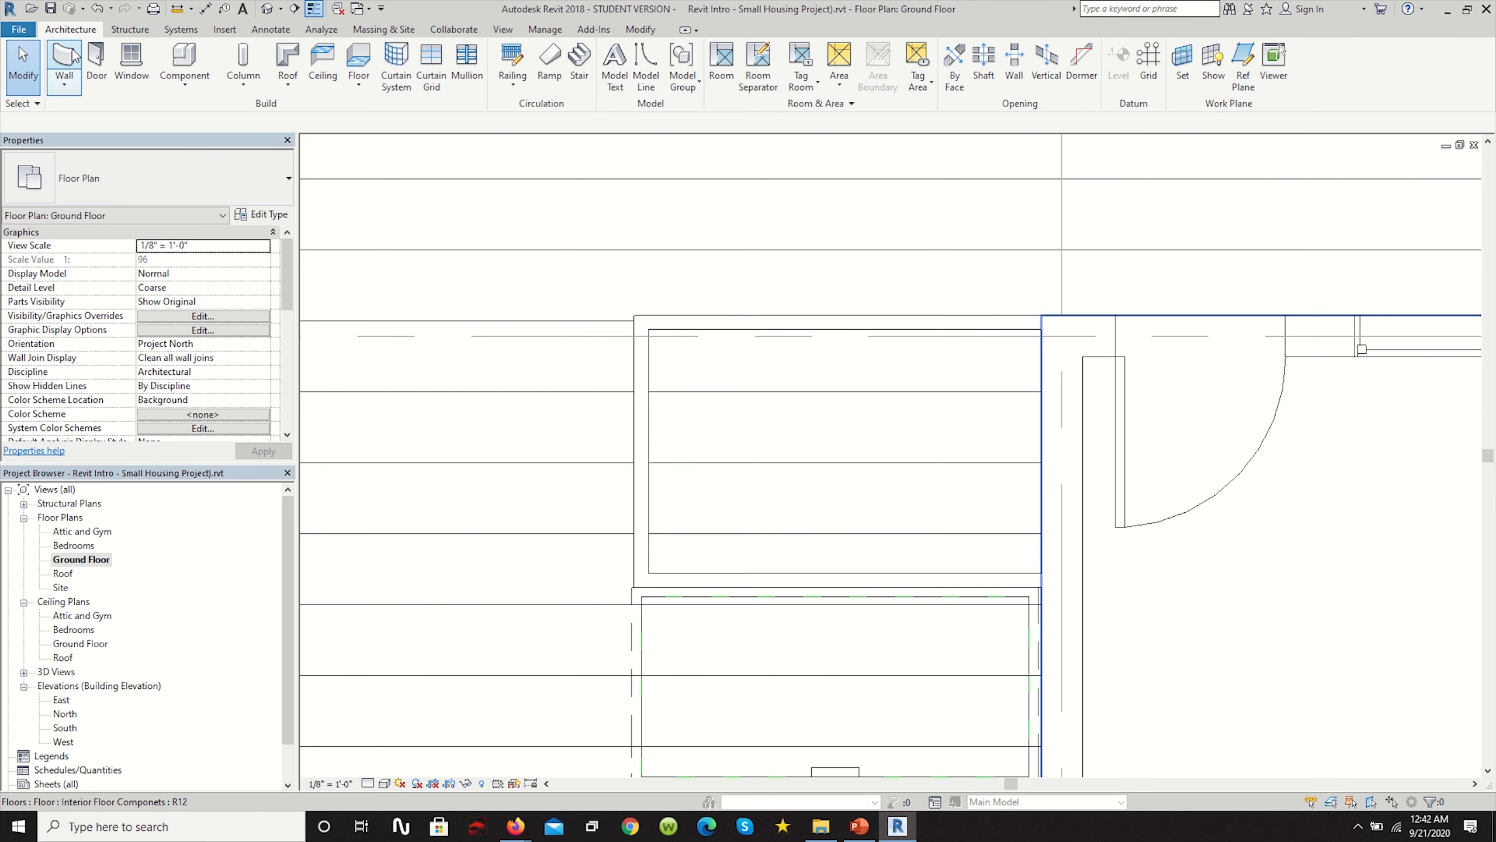
pyautogui.click(96, 62)
pyautogui.click(153, 195)
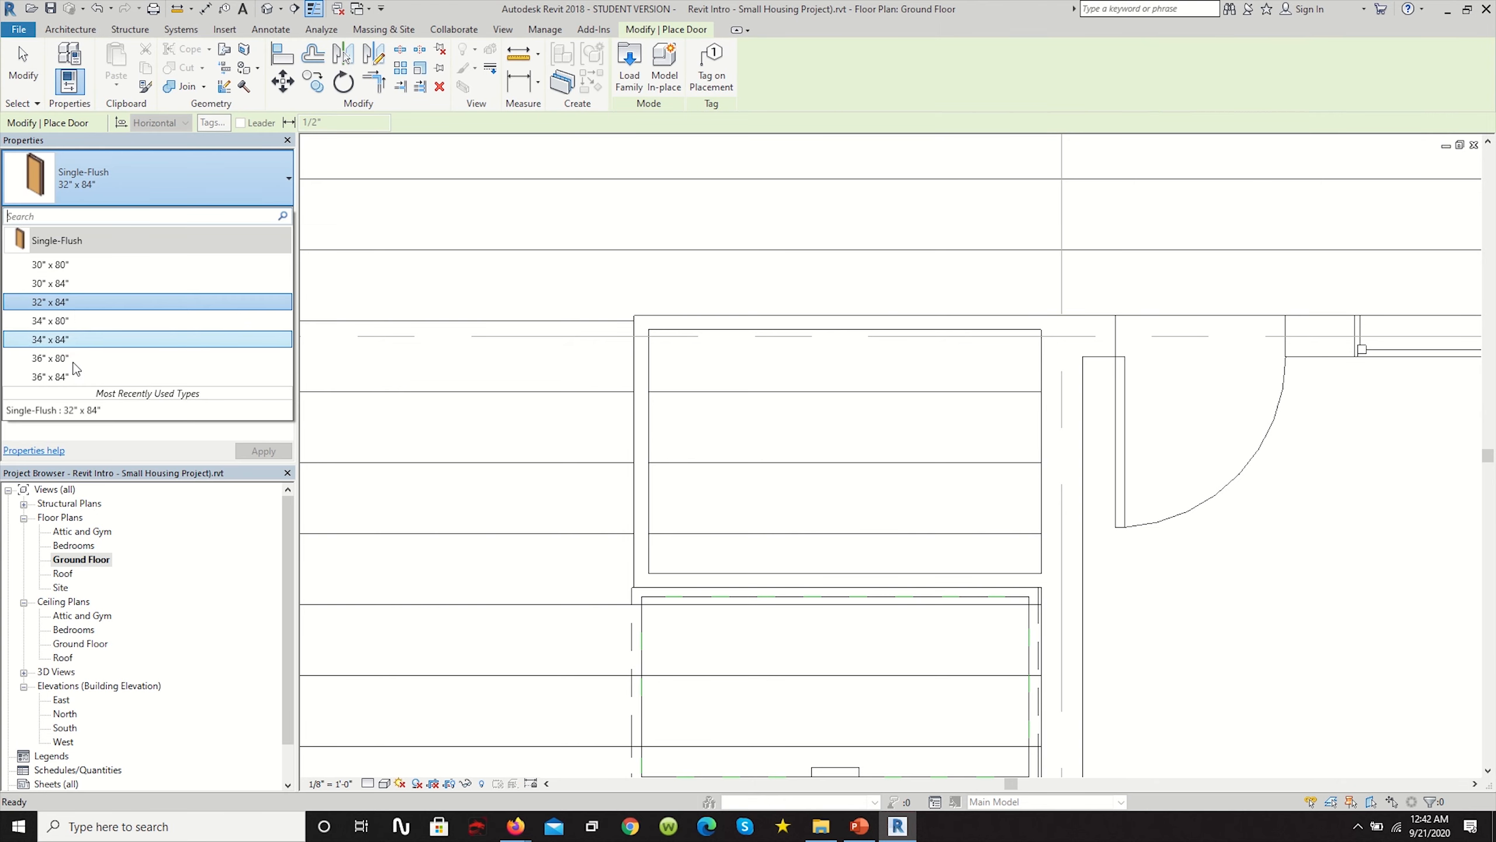
pyautogui.click(68, 283)
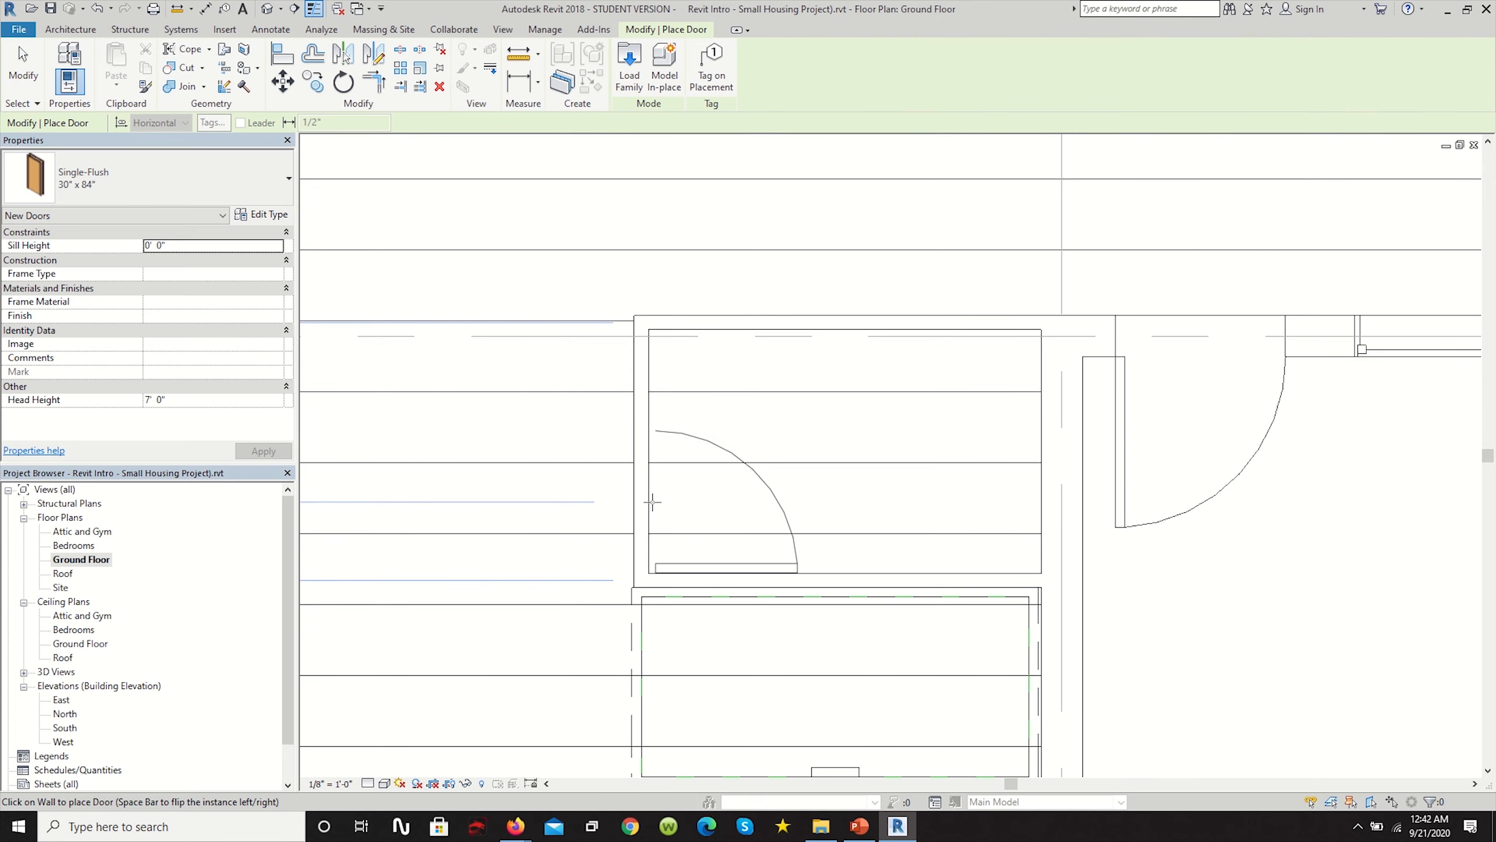
pyautogui.click(652, 501)
pyautogui.scroll(-6, 707, 448)
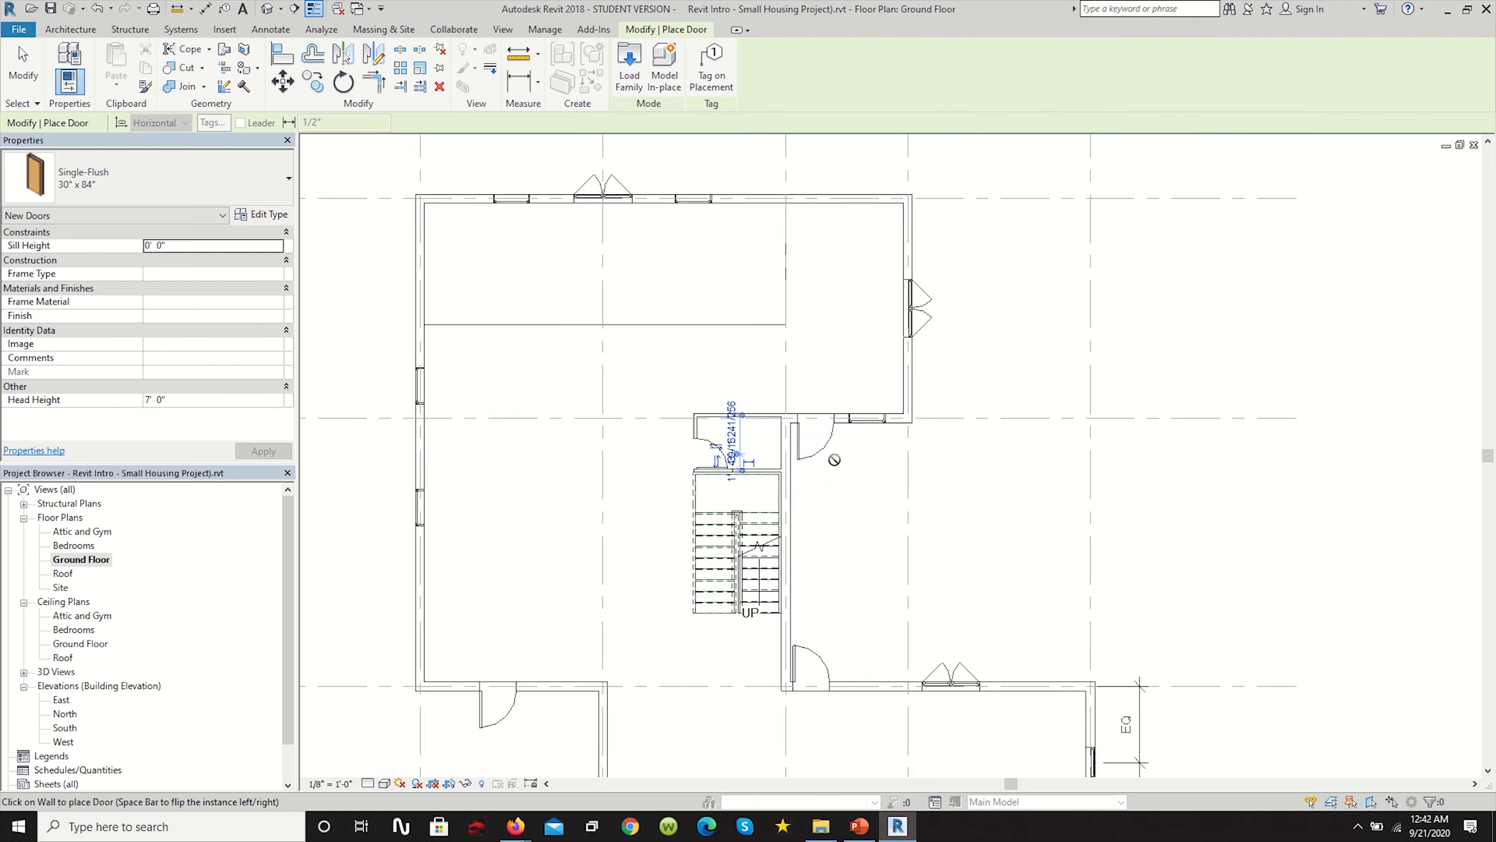
pyautogui.scroll(1, 780, 445)
pyautogui.press('Escape')
pyautogui.press('Escape')
# Select the Ground Floor's Interior Floor Componets floor and start editing its boundary at the closet.
pyautogui.click(802, 463)
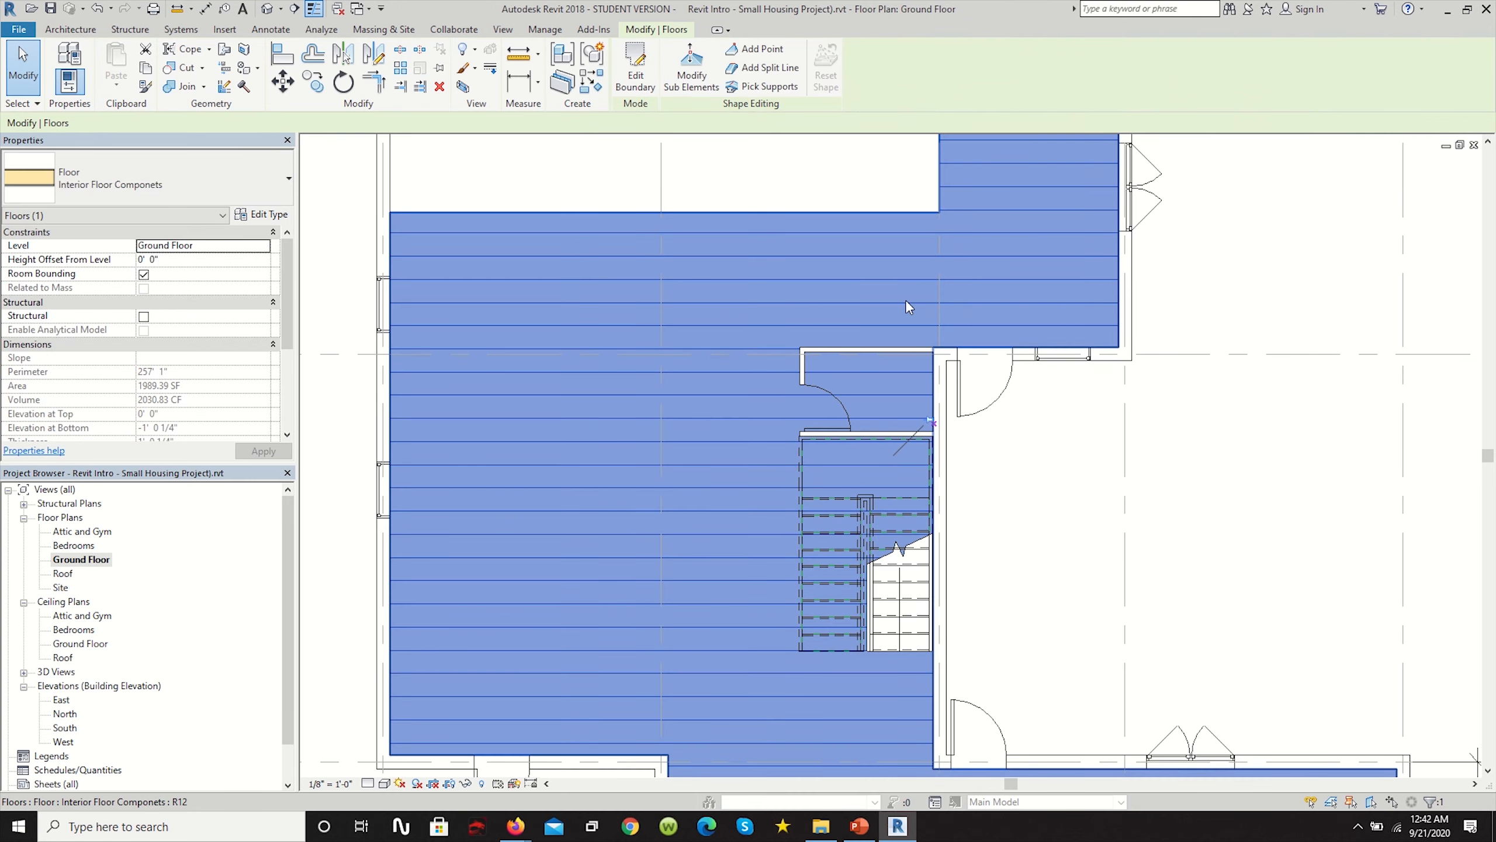
pyautogui.scroll(4, 917, 414)
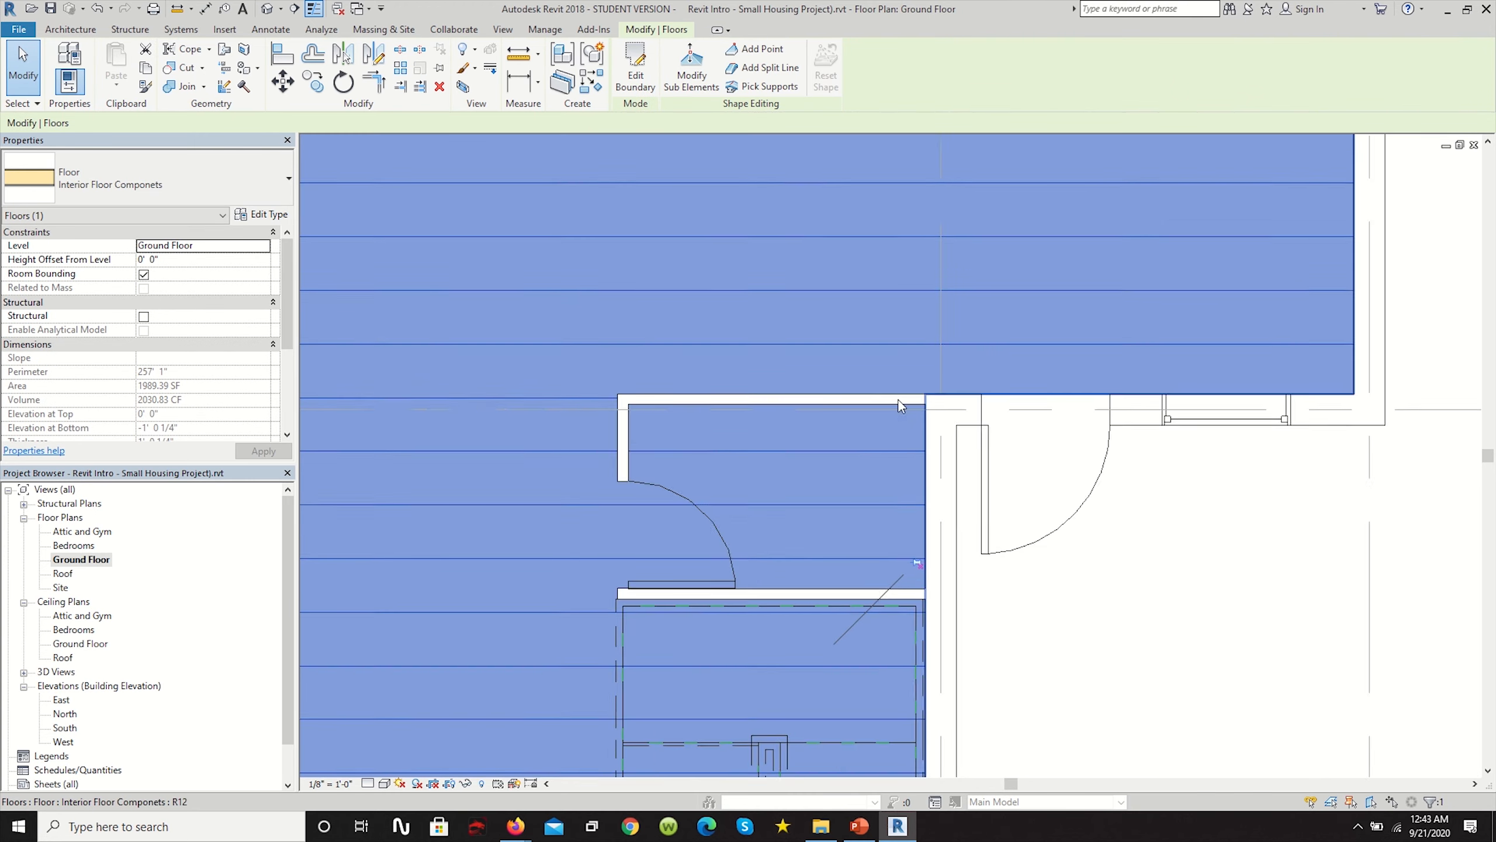
pyautogui.scroll(-4, 821, 271)
pyautogui.scroll(5, 884, 365)
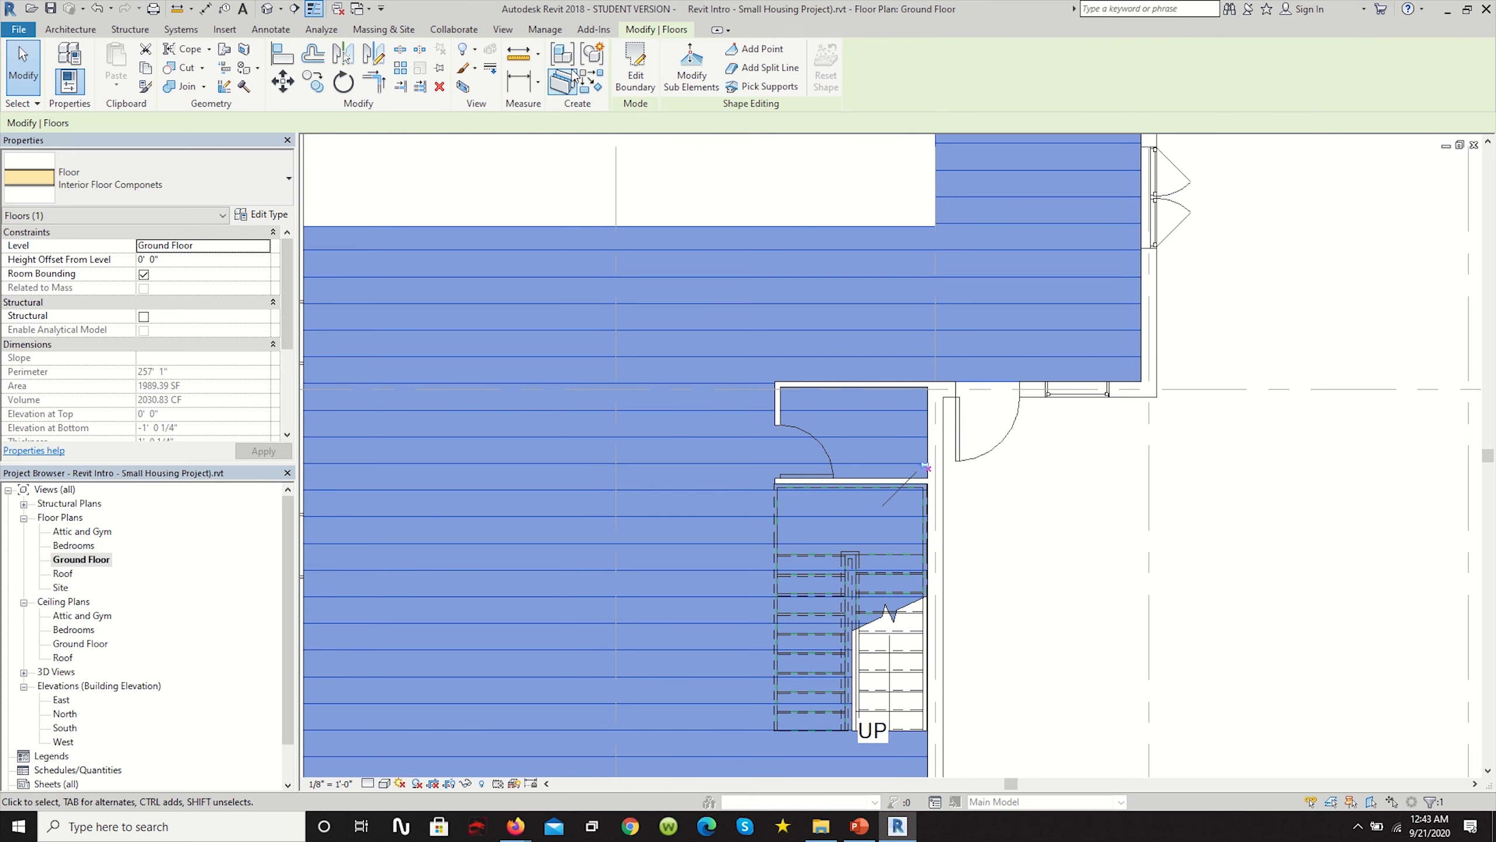
pyautogui.click(642, 65)
pyautogui.scroll(3, 972, 363)
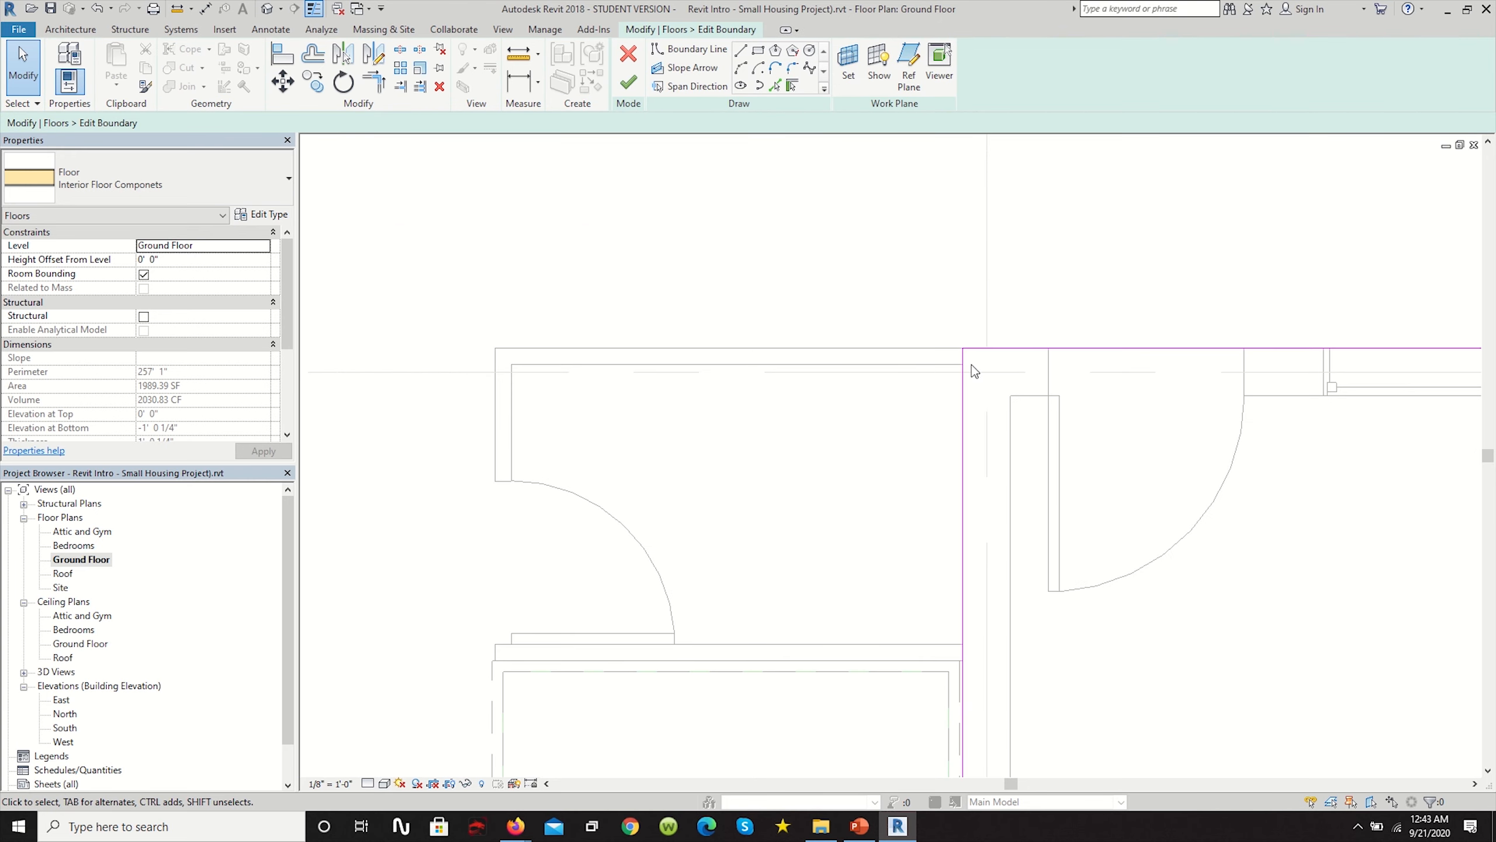
# Draw floor boundary lines along the inner faces of the closet's north, west and south walls.
pyautogui.click(740, 54)
pyautogui.click(963, 364)
pyautogui.click(512, 364)
pyautogui.click(512, 644)
pyautogui.click(963, 643)
pyautogui.press('Escape')
pyautogui.press('Escape')
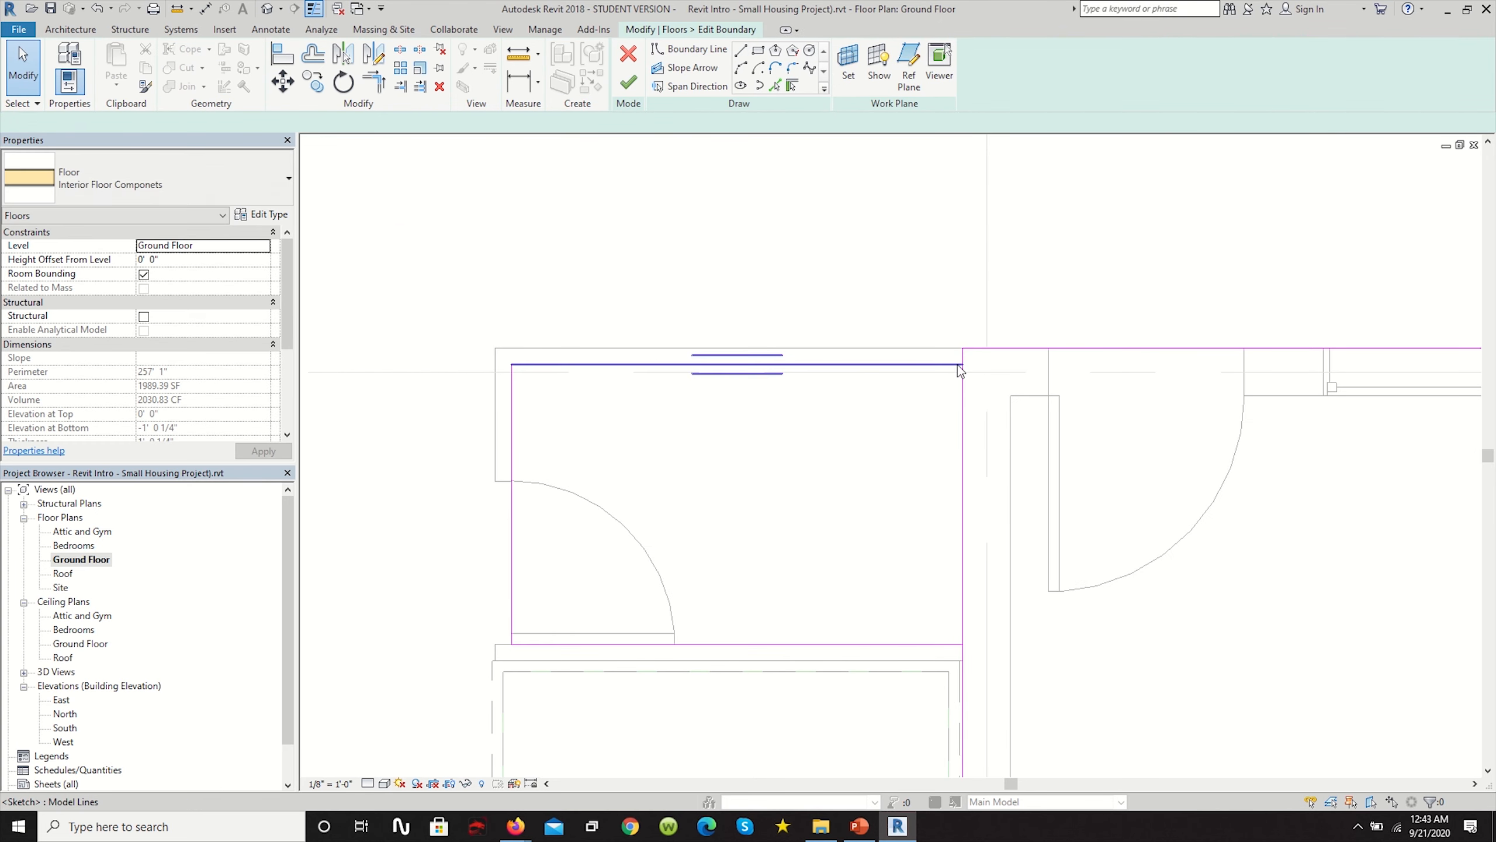
# Trim the closet's north boundary line and the east boundary line to a corner.
pyautogui.click(374, 81)
pyautogui.scroll(2, 978, 444)
pyautogui.click(949, 289)
pyautogui.click(937, 300)
pyautogui.scroll(-4, 937, 330)
# Draw the boundary line along the exterior wall south from the closet's southeast corner, and finish the floor boundary edit.
pyautogui.click(740, 52)
pyautogui.scroll(1, 969, 327)
pyautogui.click(903, 413)
pyautogui.scroll(-3, 895, 413)
pyautogui.scroll(2, 892, 702)
pyautogui.click(892, 702)
pyautogui.scroll(-3, 889, 695)
pyautogui.scroll(2, 851, 497)
pyautogui.click(628, 82)
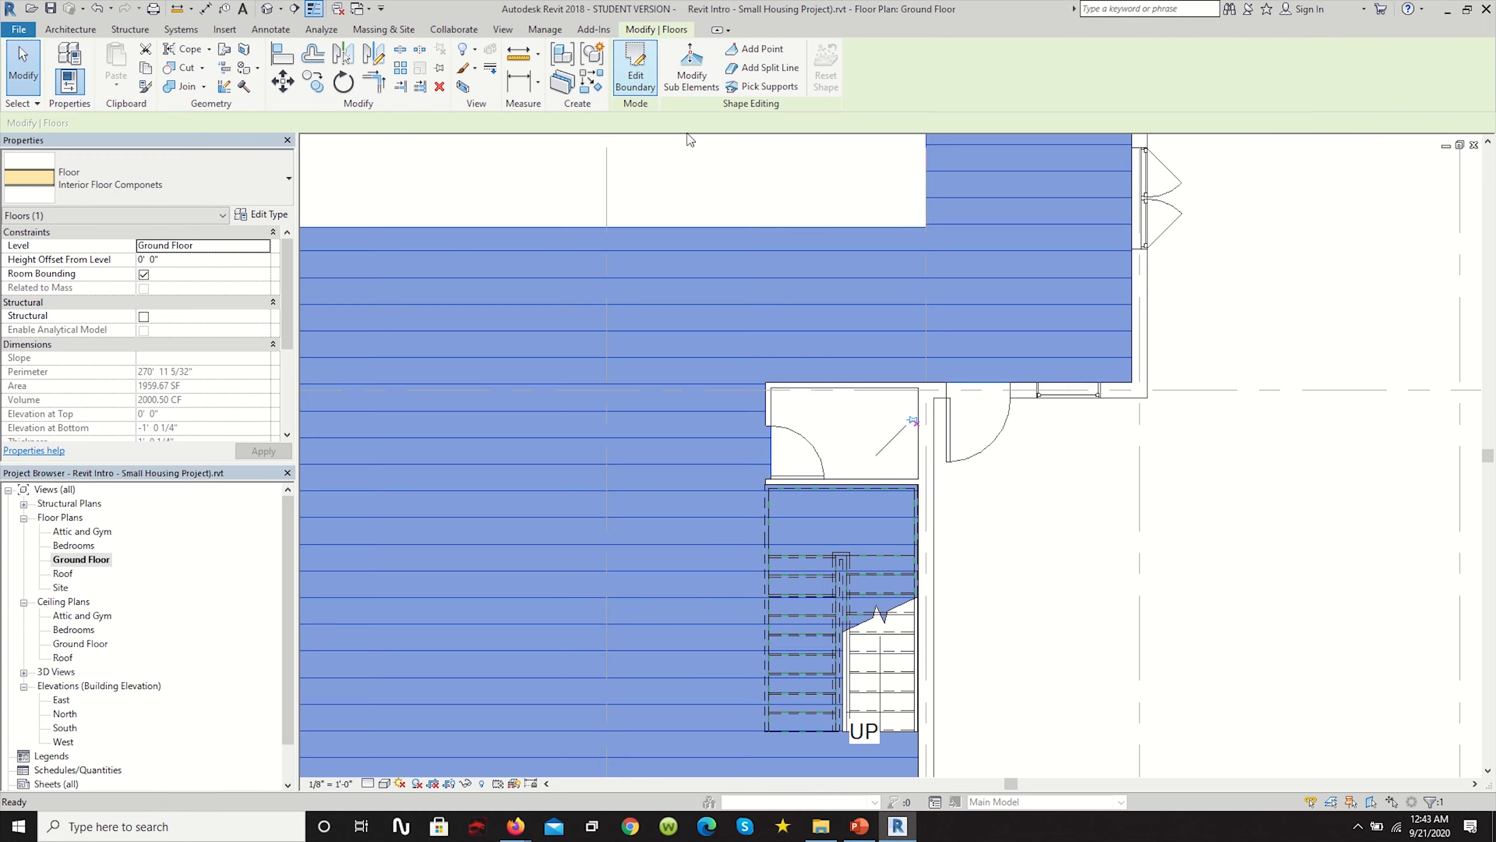
# Deselect the existing floor and start a new floor on Ground Floor using the Interior Floor Componets type.
pyautogui.scroll(-1, 1096, 467)
pyautogui.scroll(-3, 1096, 469)
pyautogui.scroll(2, 1110, 494)
pyautogui.scroll(-3, 877, 301)
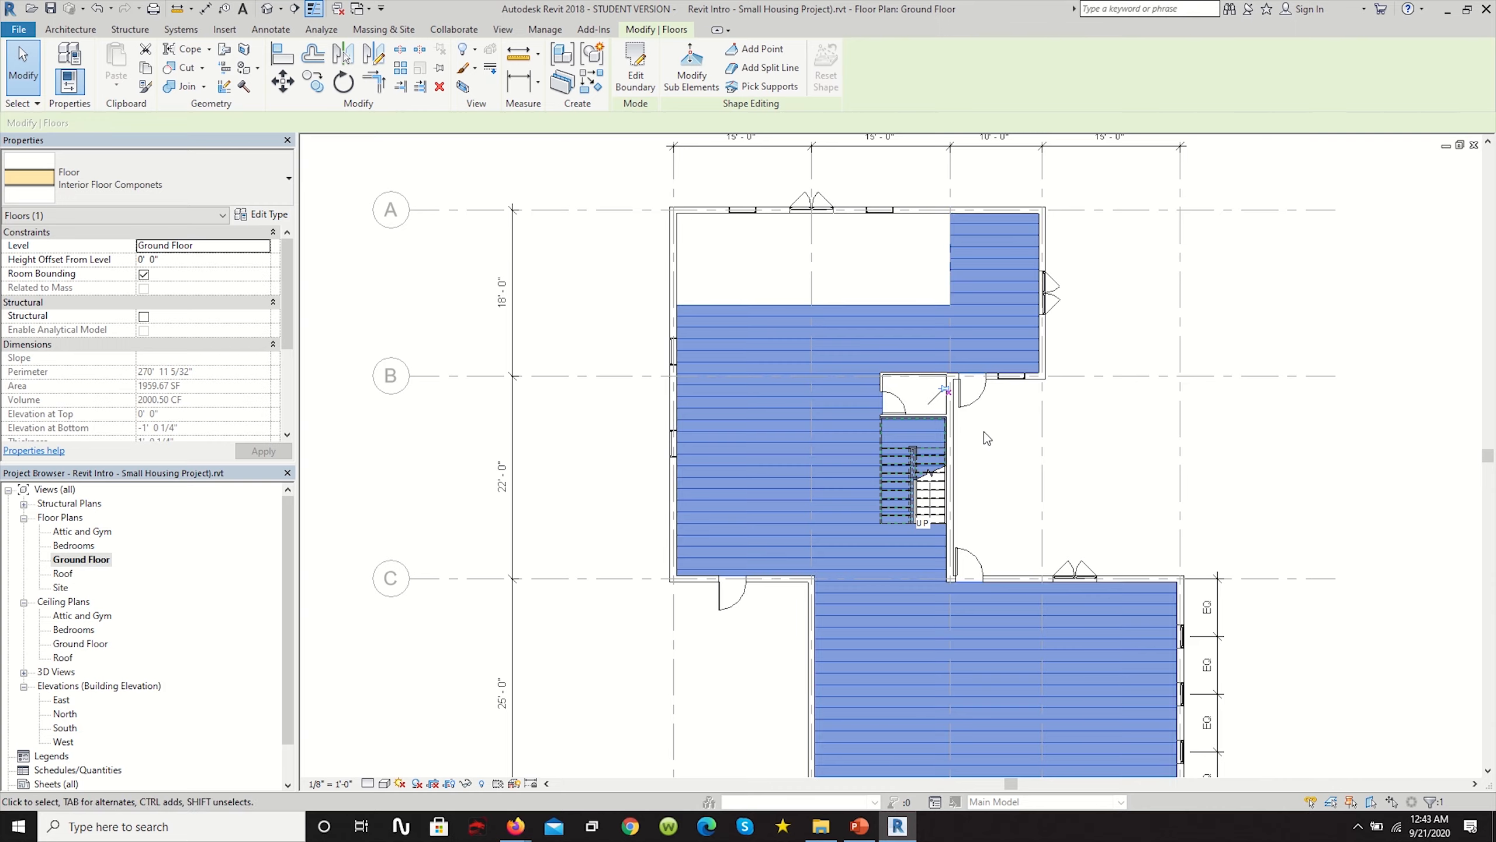
pyautogui.click(1027, 489)
pyautogui.scroll(4, 919, 331)
pyautogui.scroll(1, 925, 352)
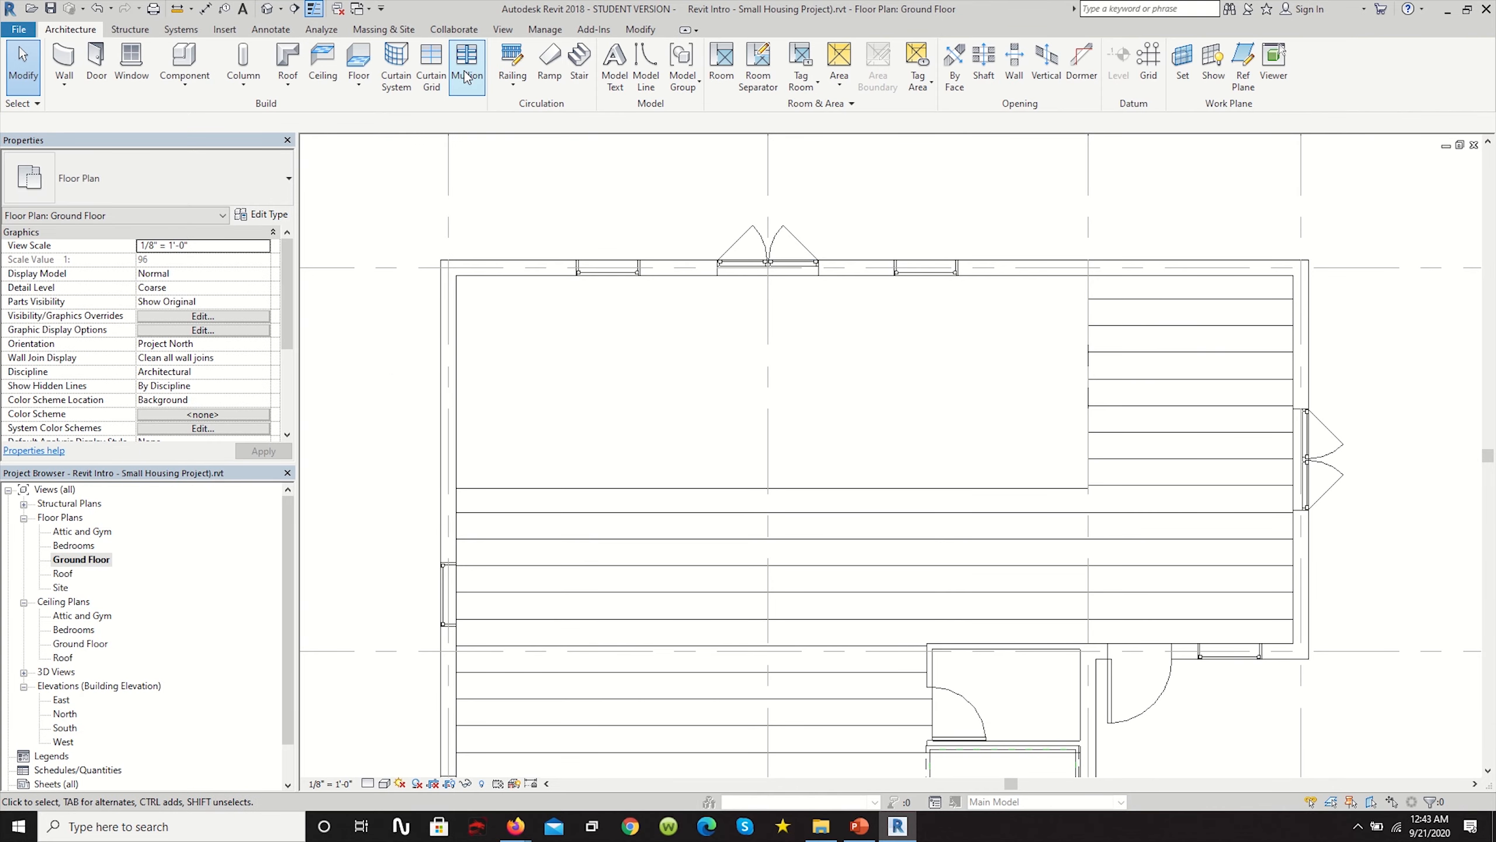
pyautogui.click(349, 62)
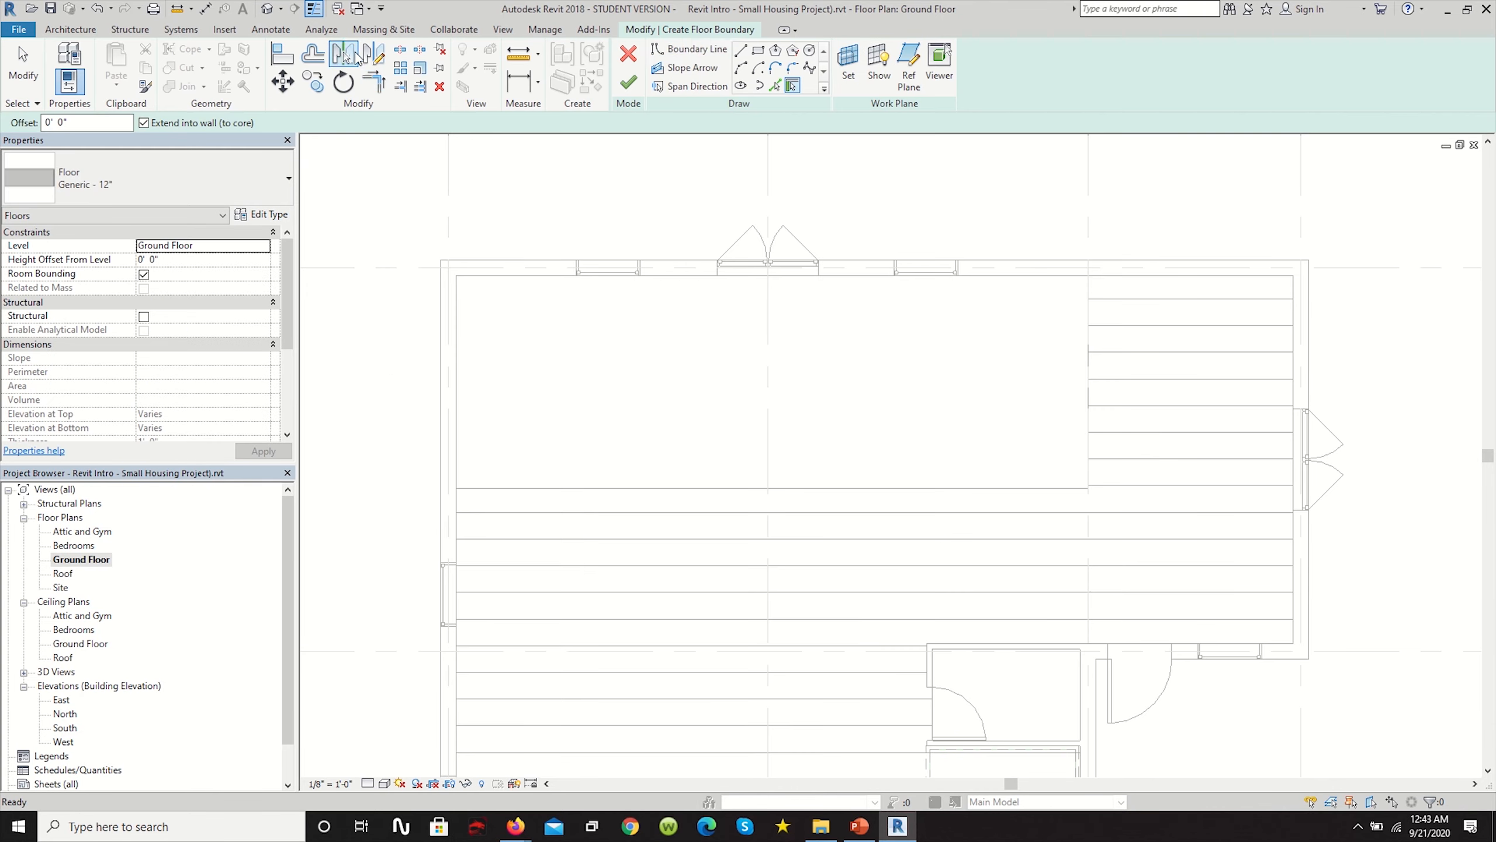
pyautogui.click(147, 177)
pyautogui.click(94, 345)
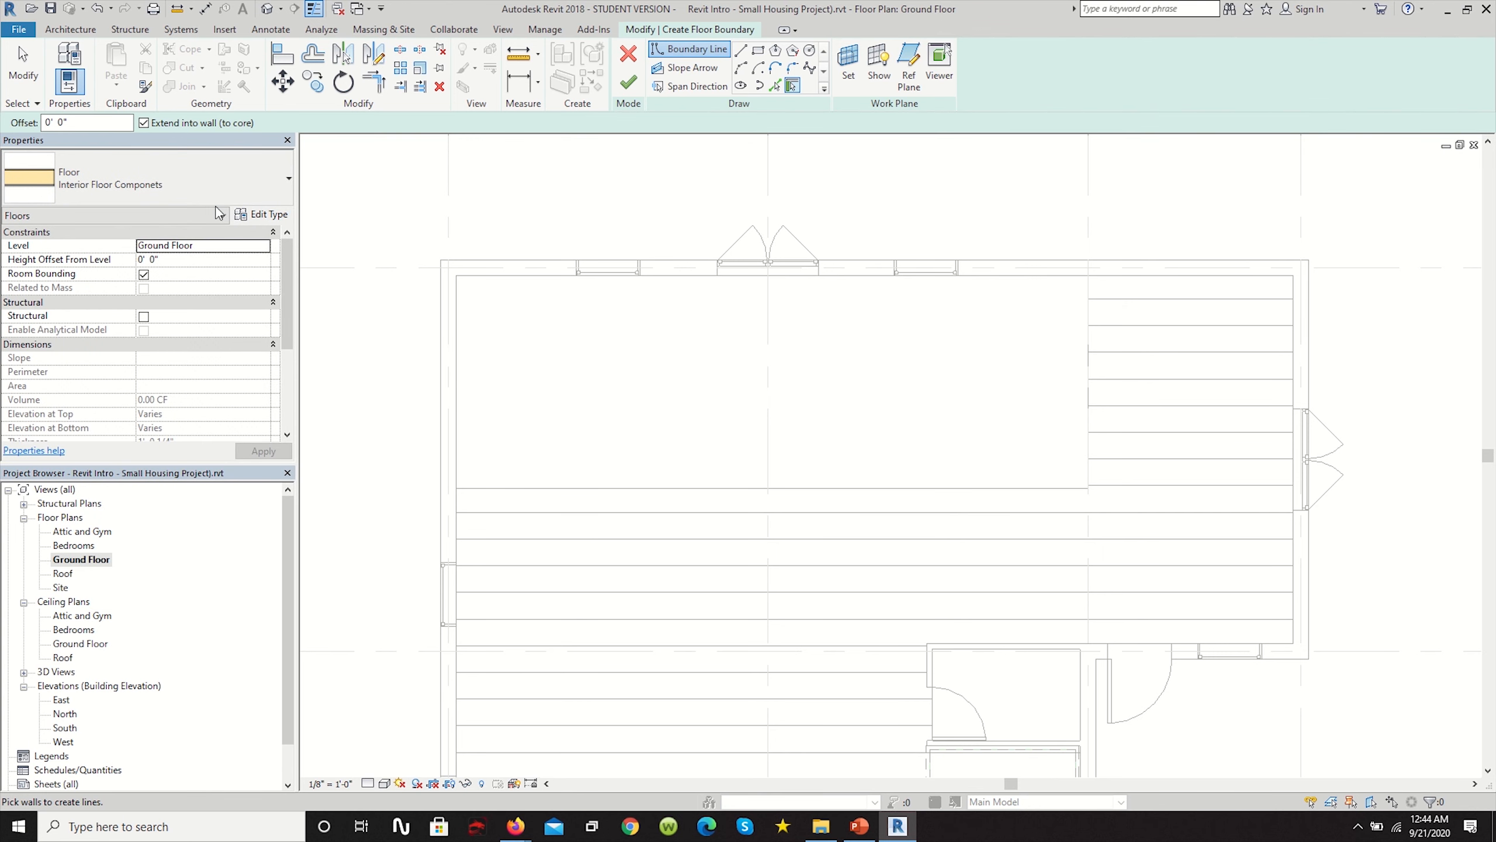
# Sketch a rectangular boundary 10' 0" deep filling the unfloored kitchen area along the upper exterior wall, and finish the floor.
pyautogui.click(758, 52)
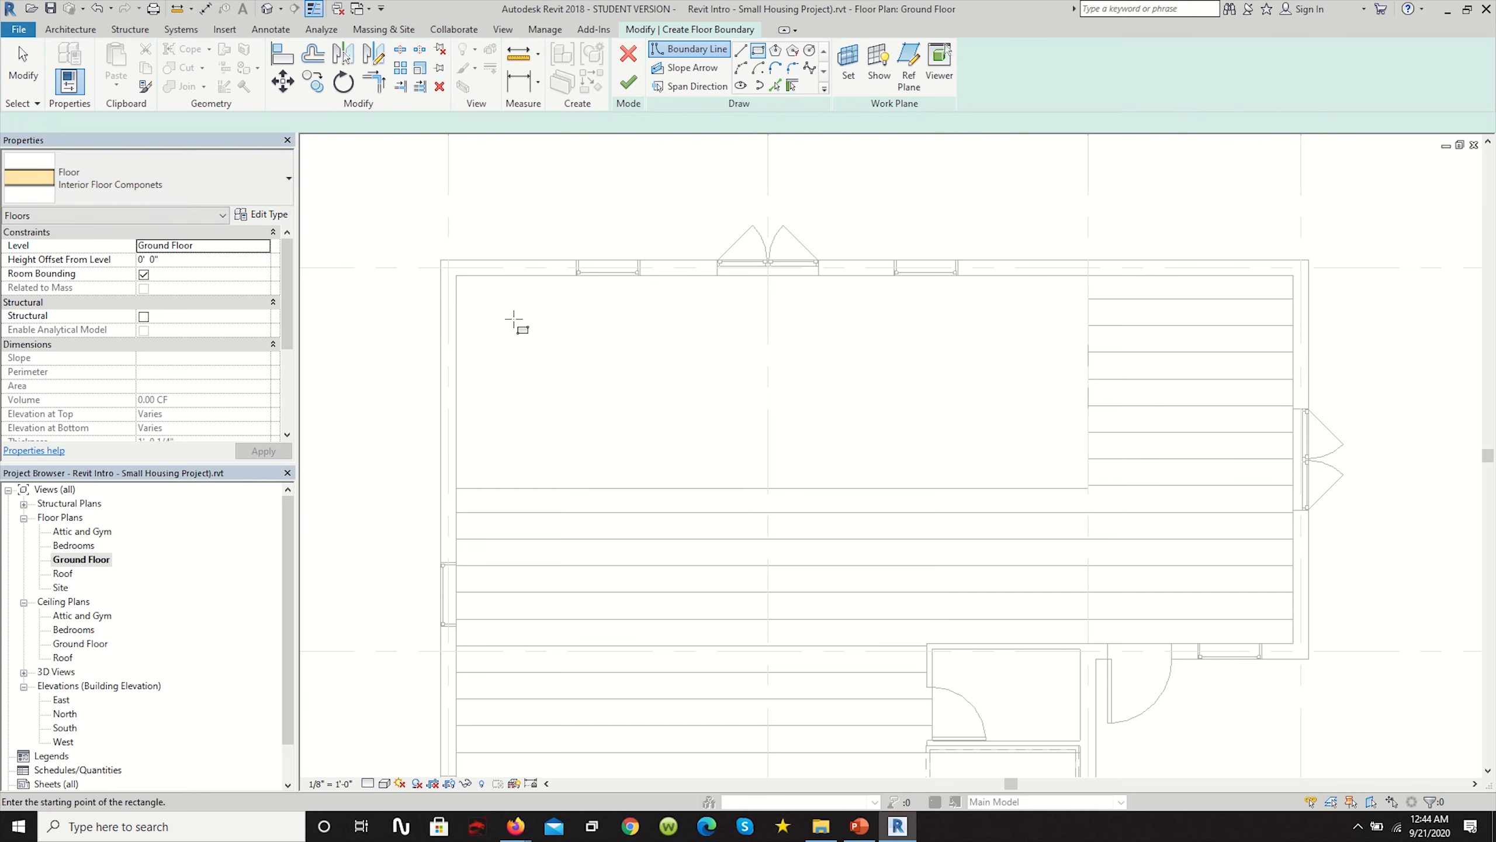
pyautogui.click(456, 275)
pyautogui.click(1088, 488)
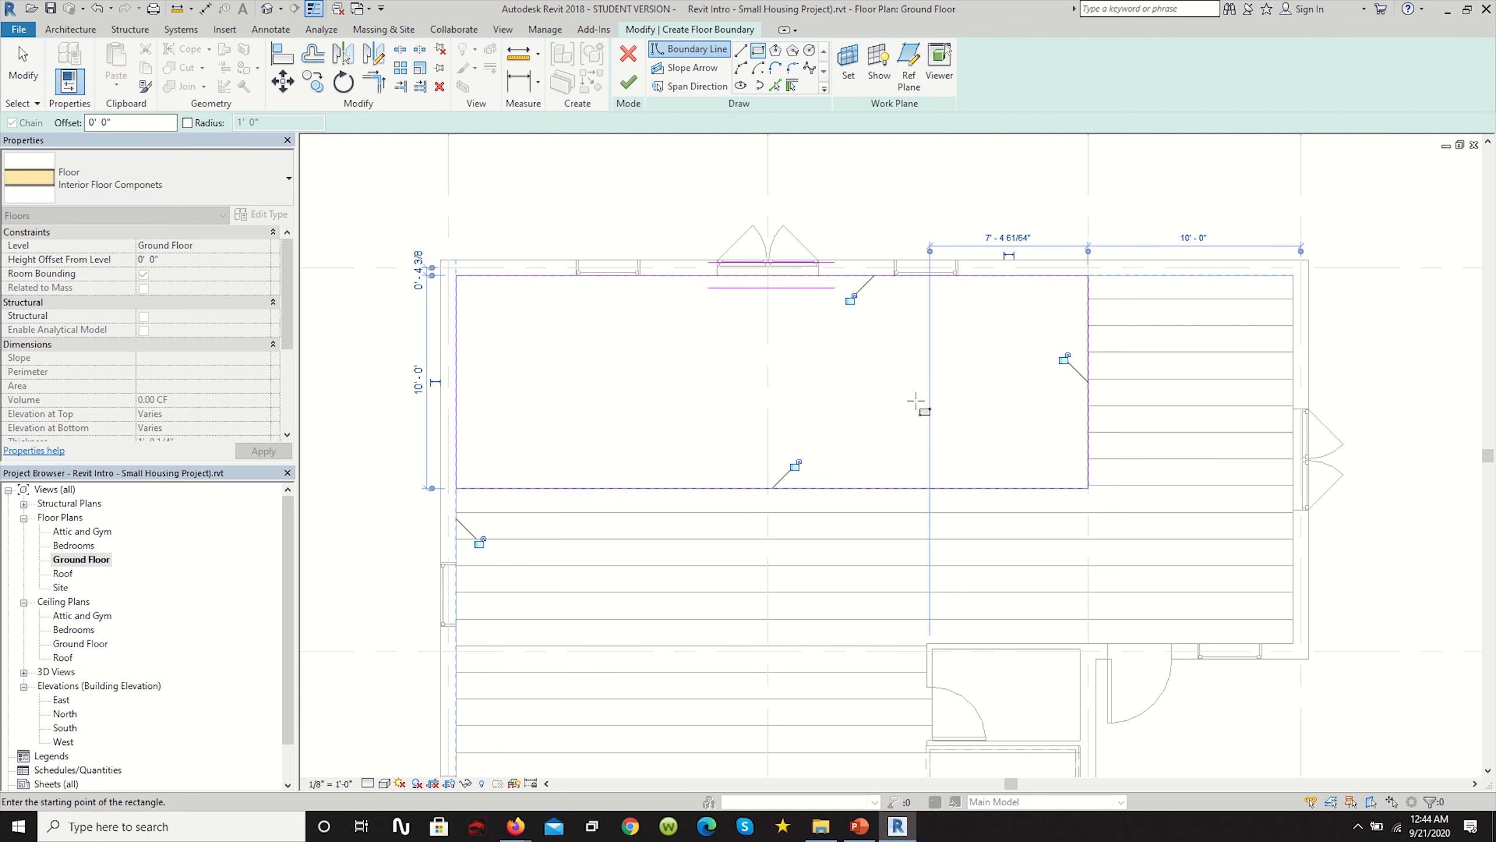
pyautogui.click(628, 82)
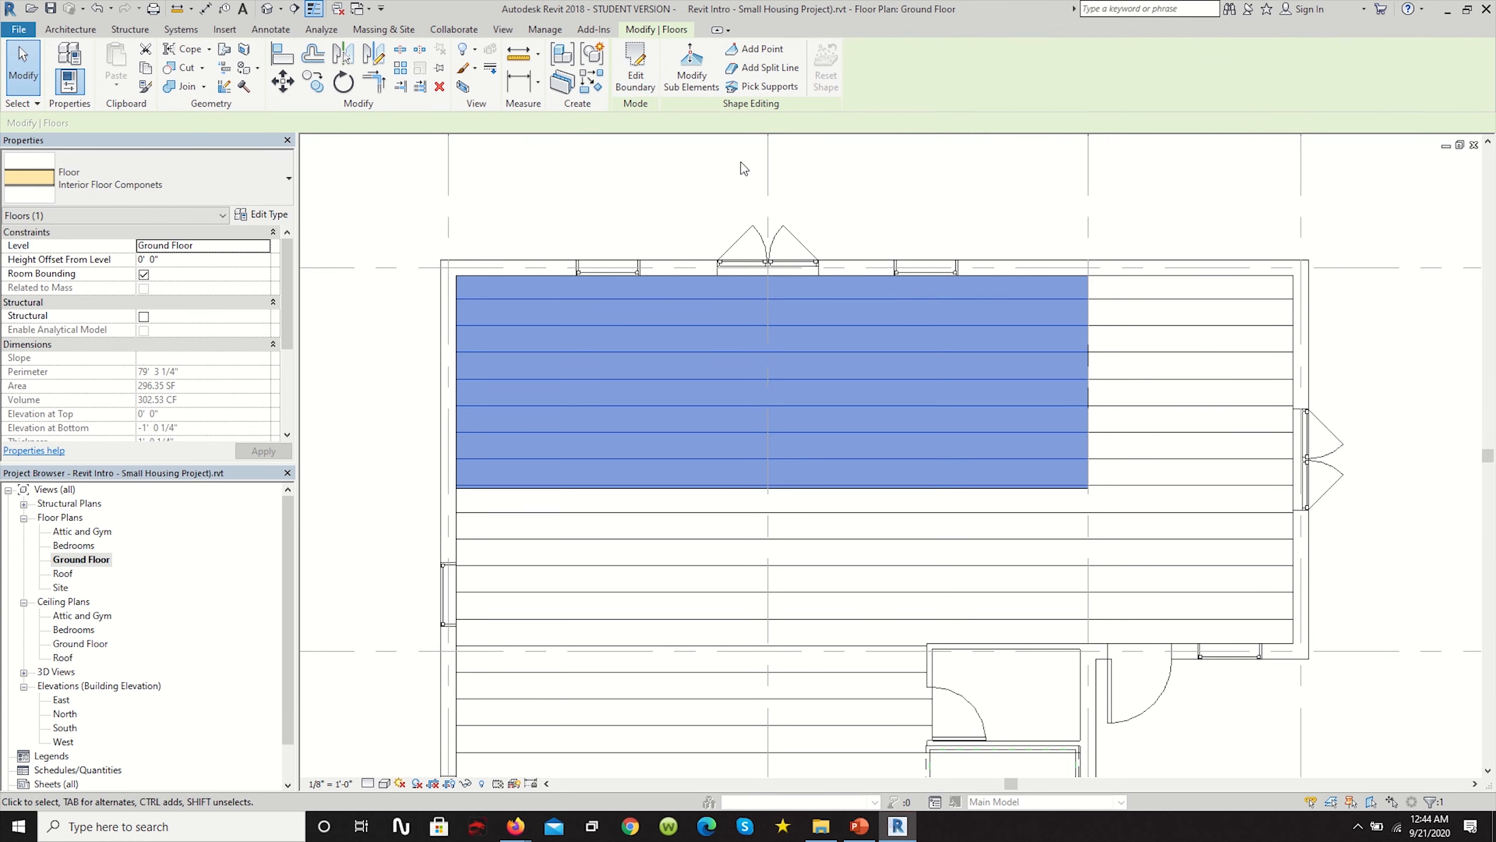
pyautogui.click(513, 185)
# Create another Interior Floor Componets floor with a rectangular boundary about 6' 11" wide filling the small room above the stairs.
pyautogui.scroll(-3, 539, 193)
pyautogui.scroll(4, 707, 361)
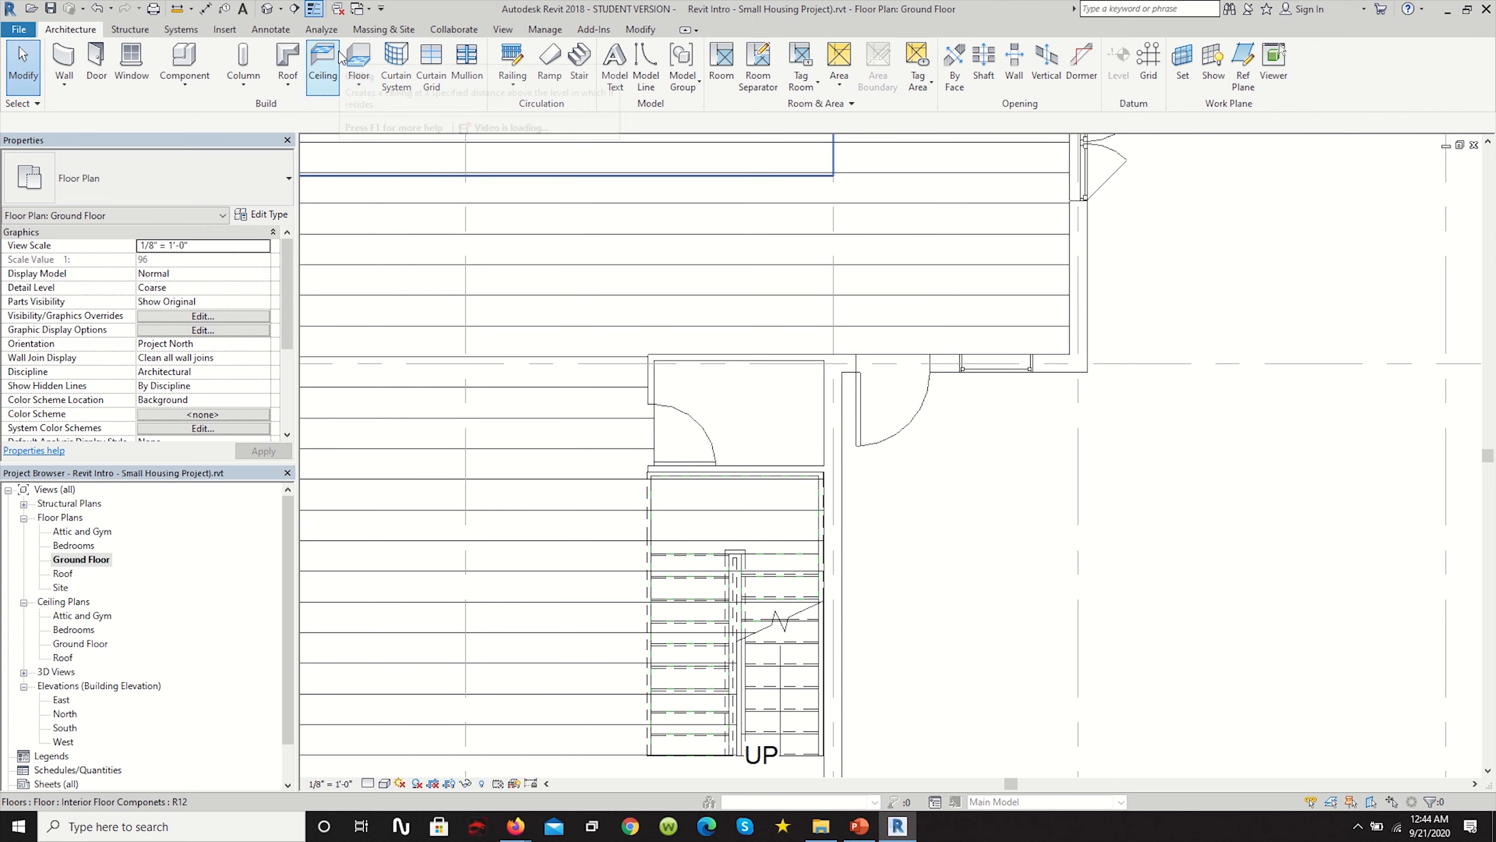
pyautogui.click(370, 61)
pyautogui.scroll(3, 802, 482)
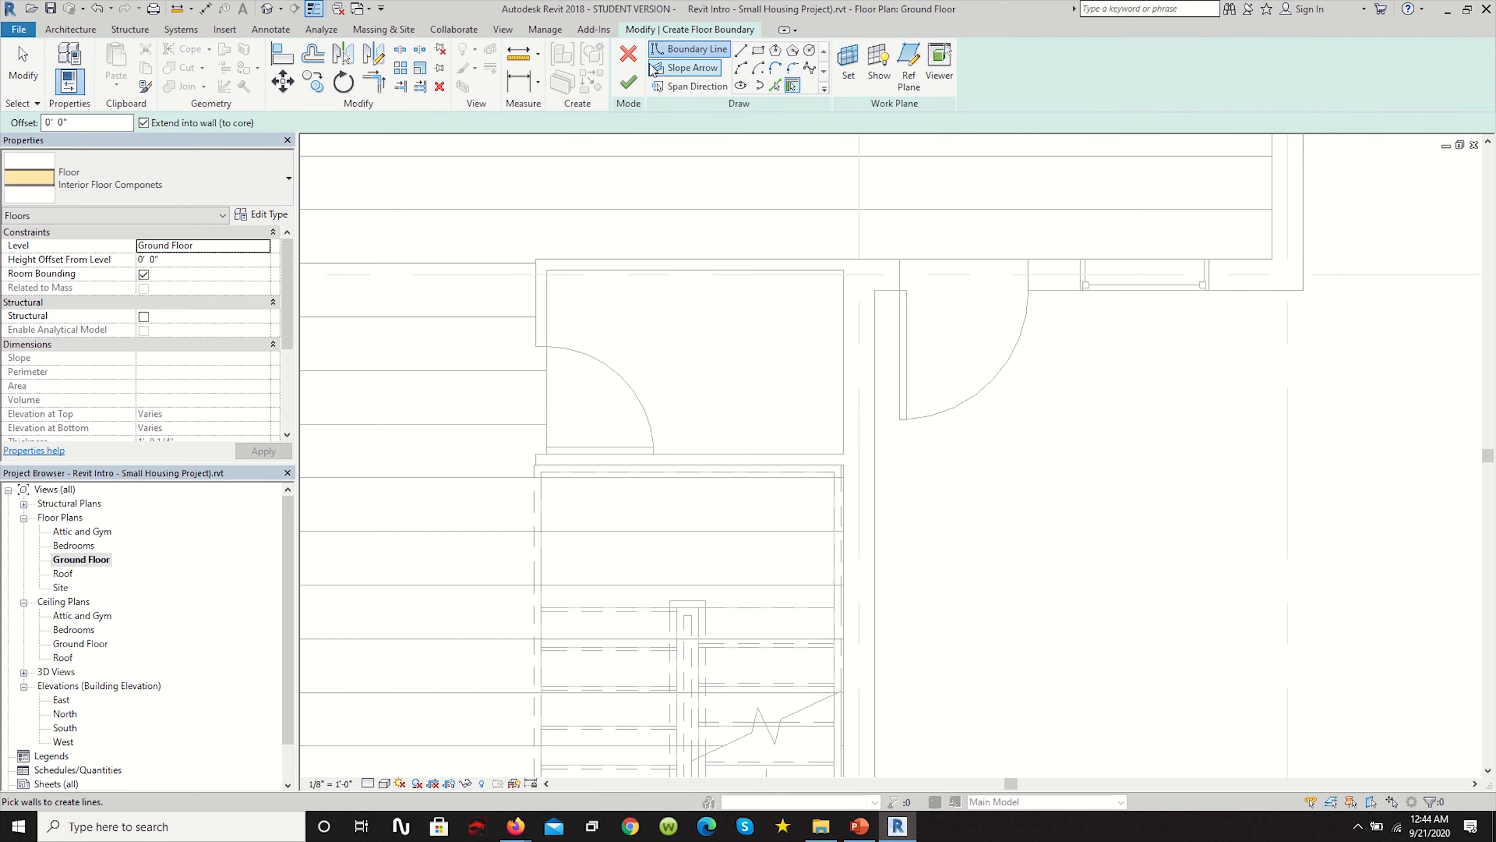
pyautogui.click(759, 52)
pyautogui.click(843, 453)
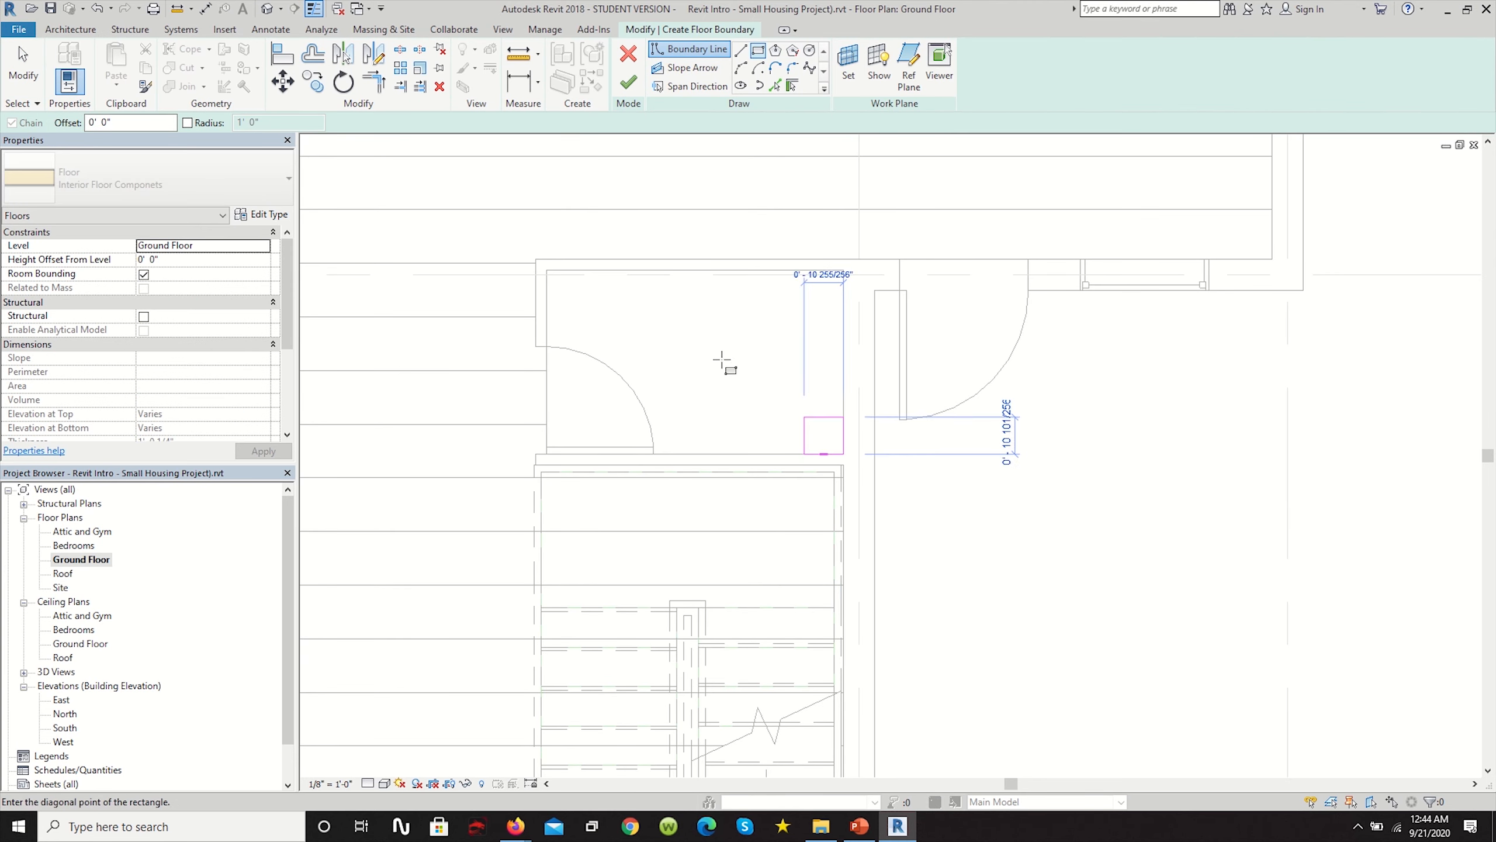
pyautogui.click(566, 266)
pyautogui.scroll(-2, 955, 501)
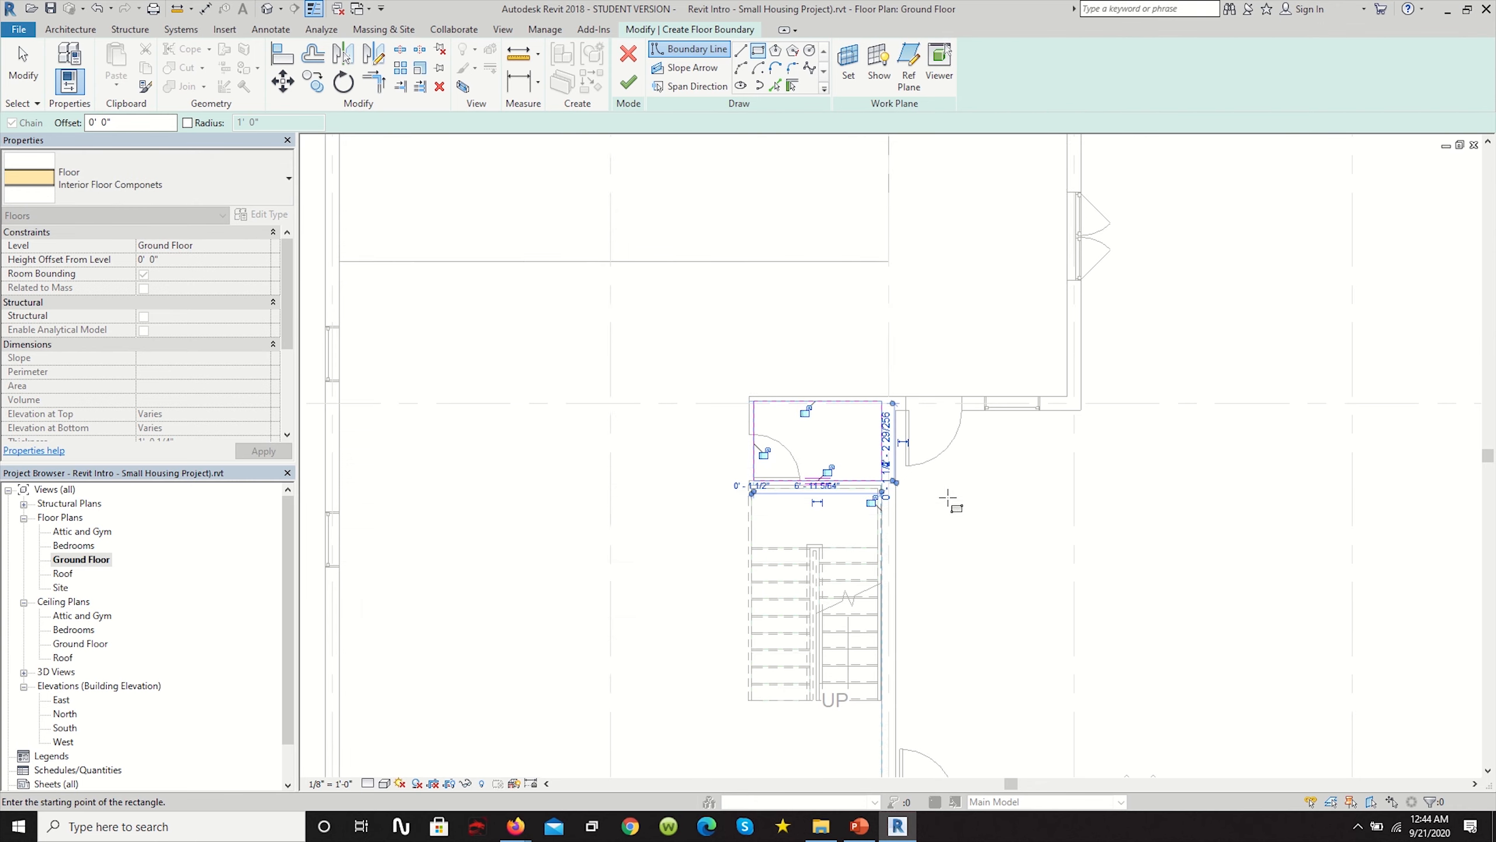
pyautogui.click(626, 82)
# Duplicate the kitchen floor's type as Interior Kitchen Floor Componets 2.
pyautogui.scroll(-2, 1068, 537)
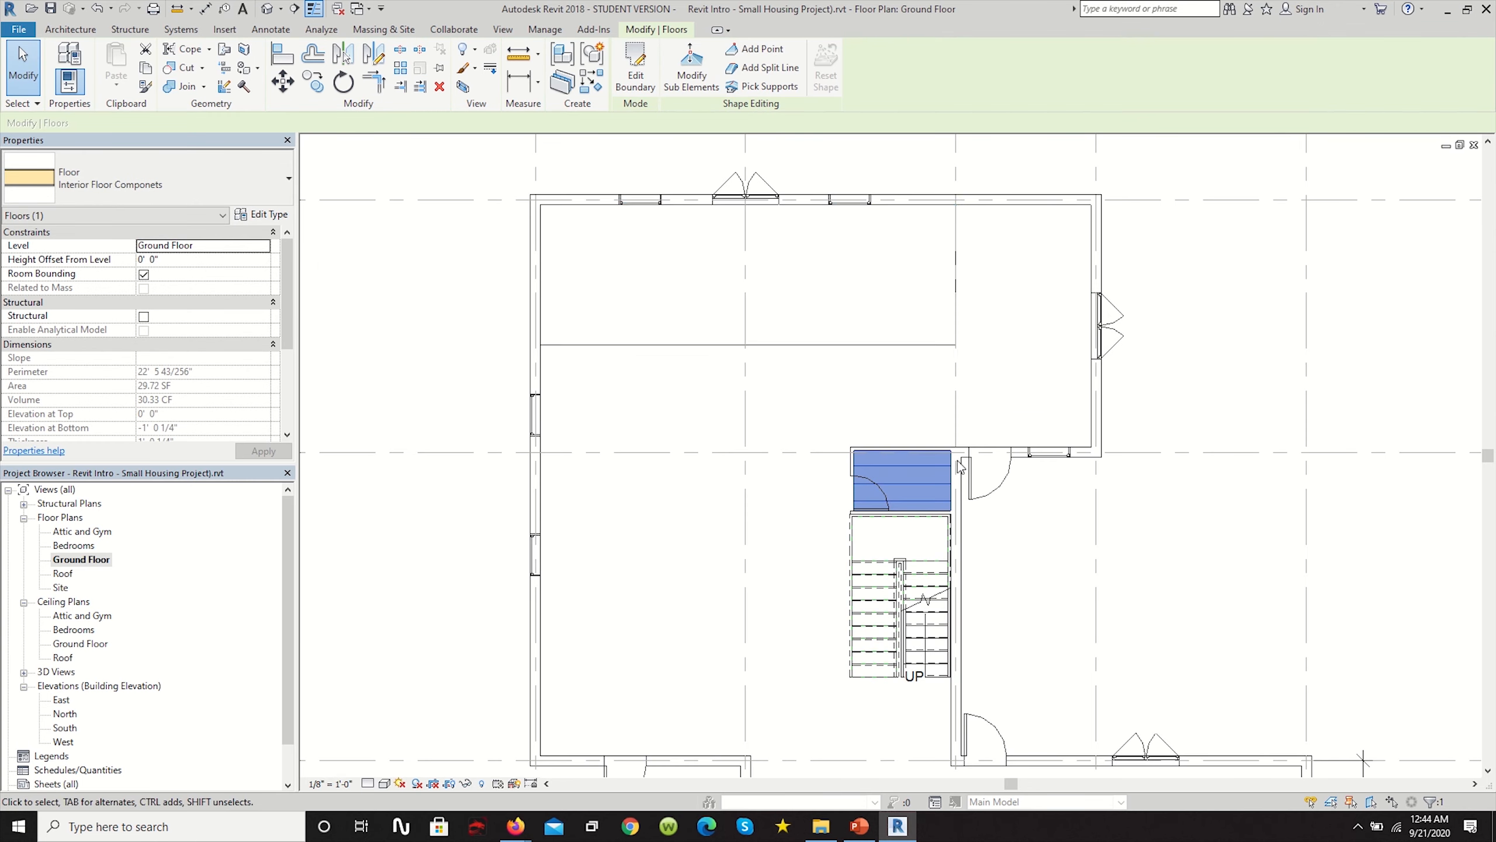
pyautogui.click(702, 243)
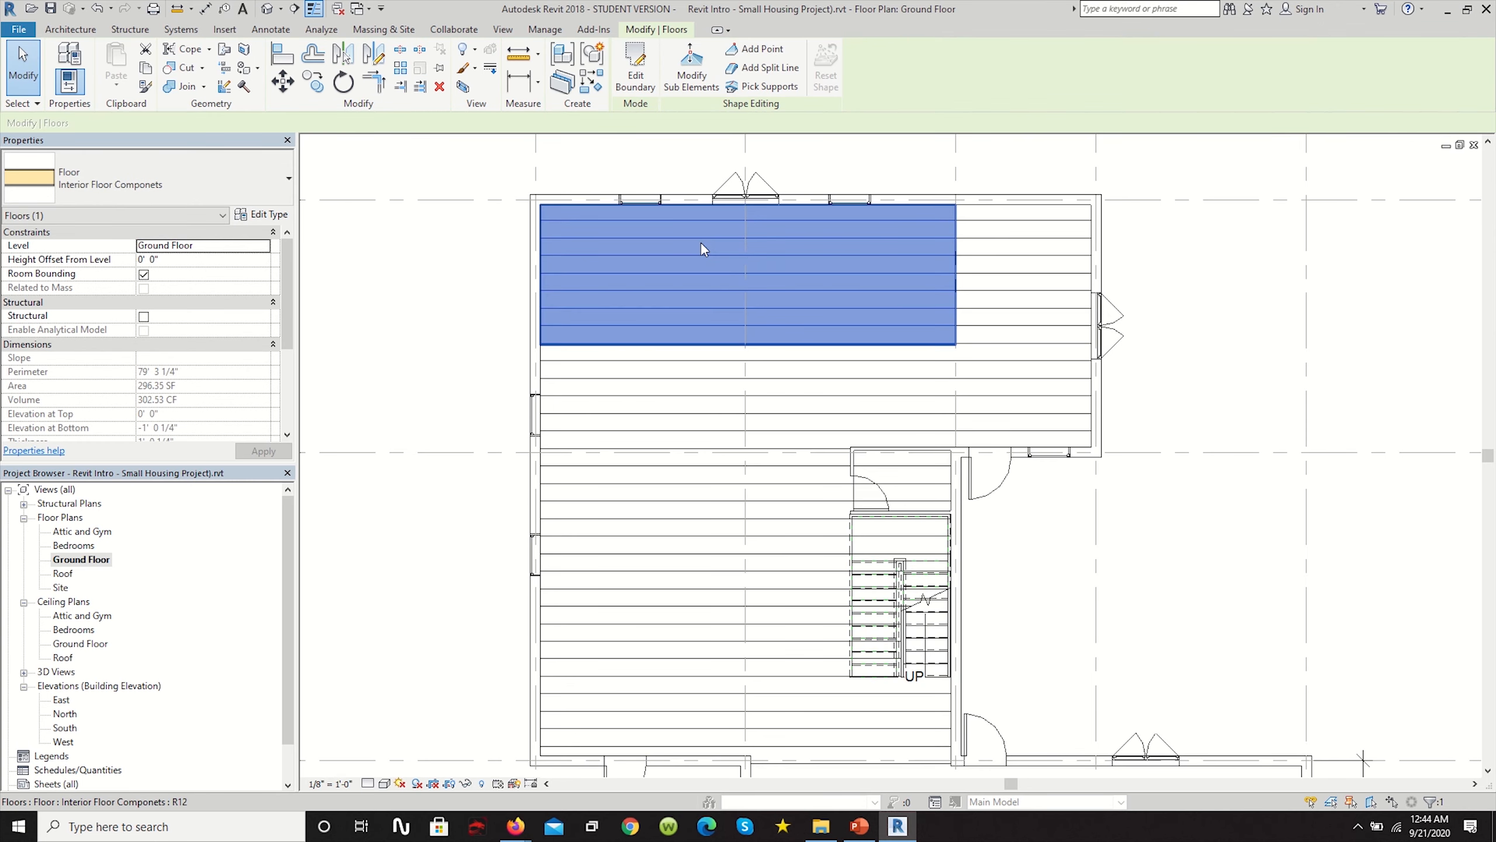
pyautogui.click(279, 218)
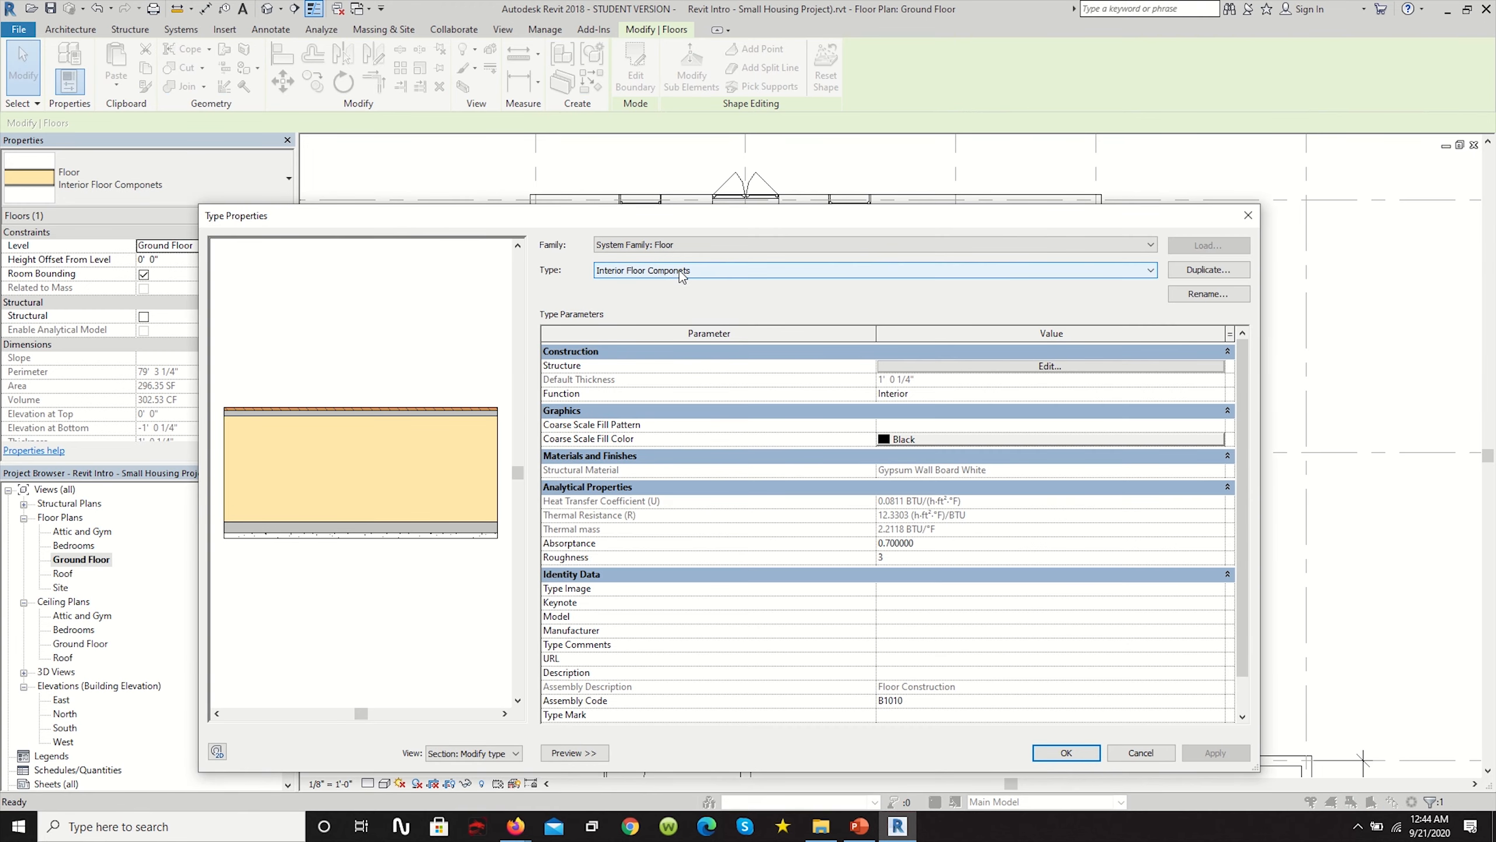
pyautogui.click(1209, 270)
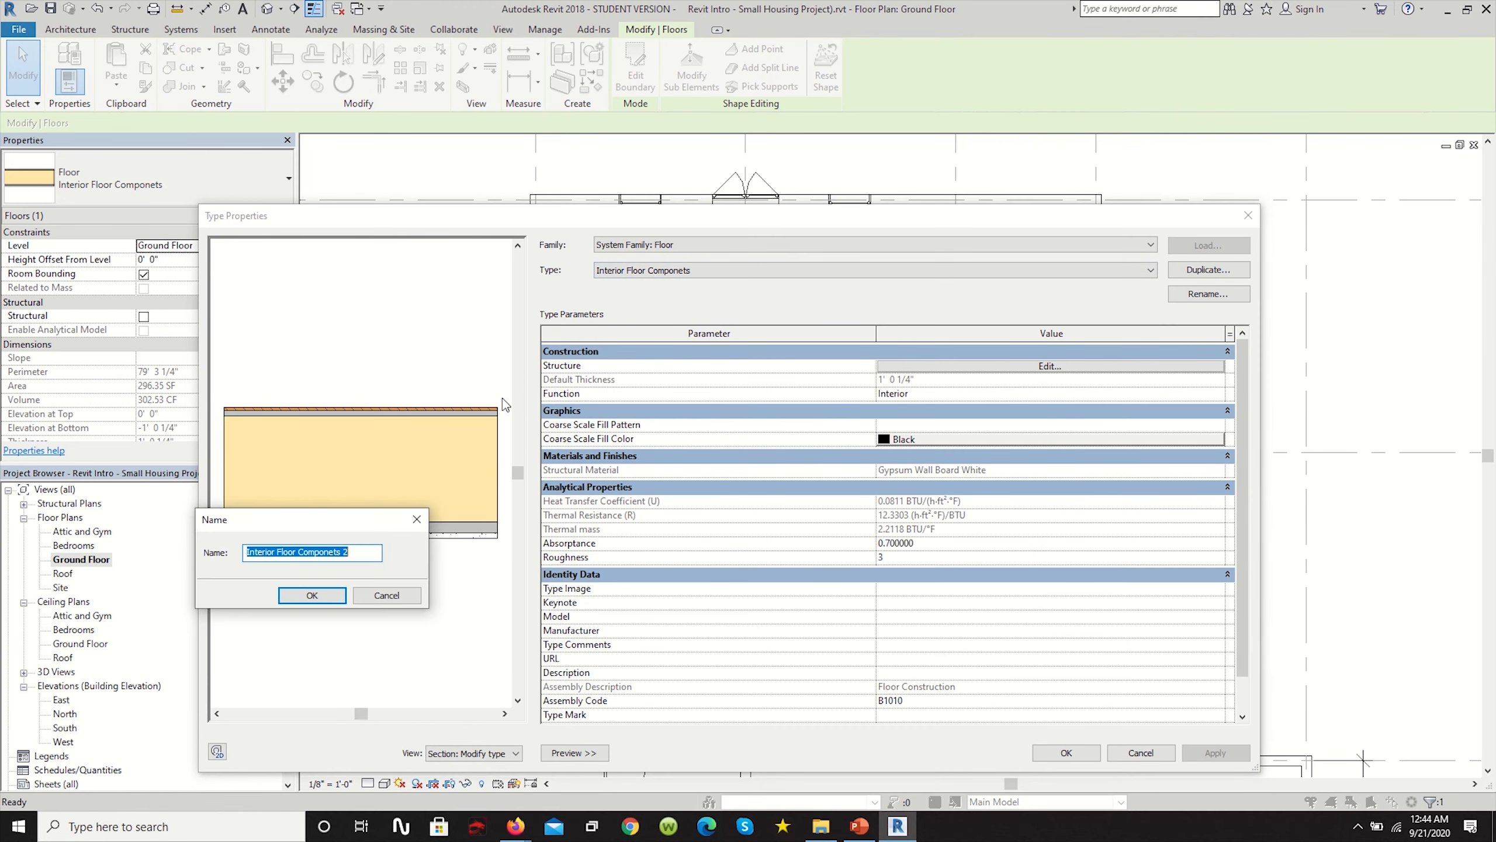
pyautogui.click(275, 553)
pyautogui.write('Kitchen')
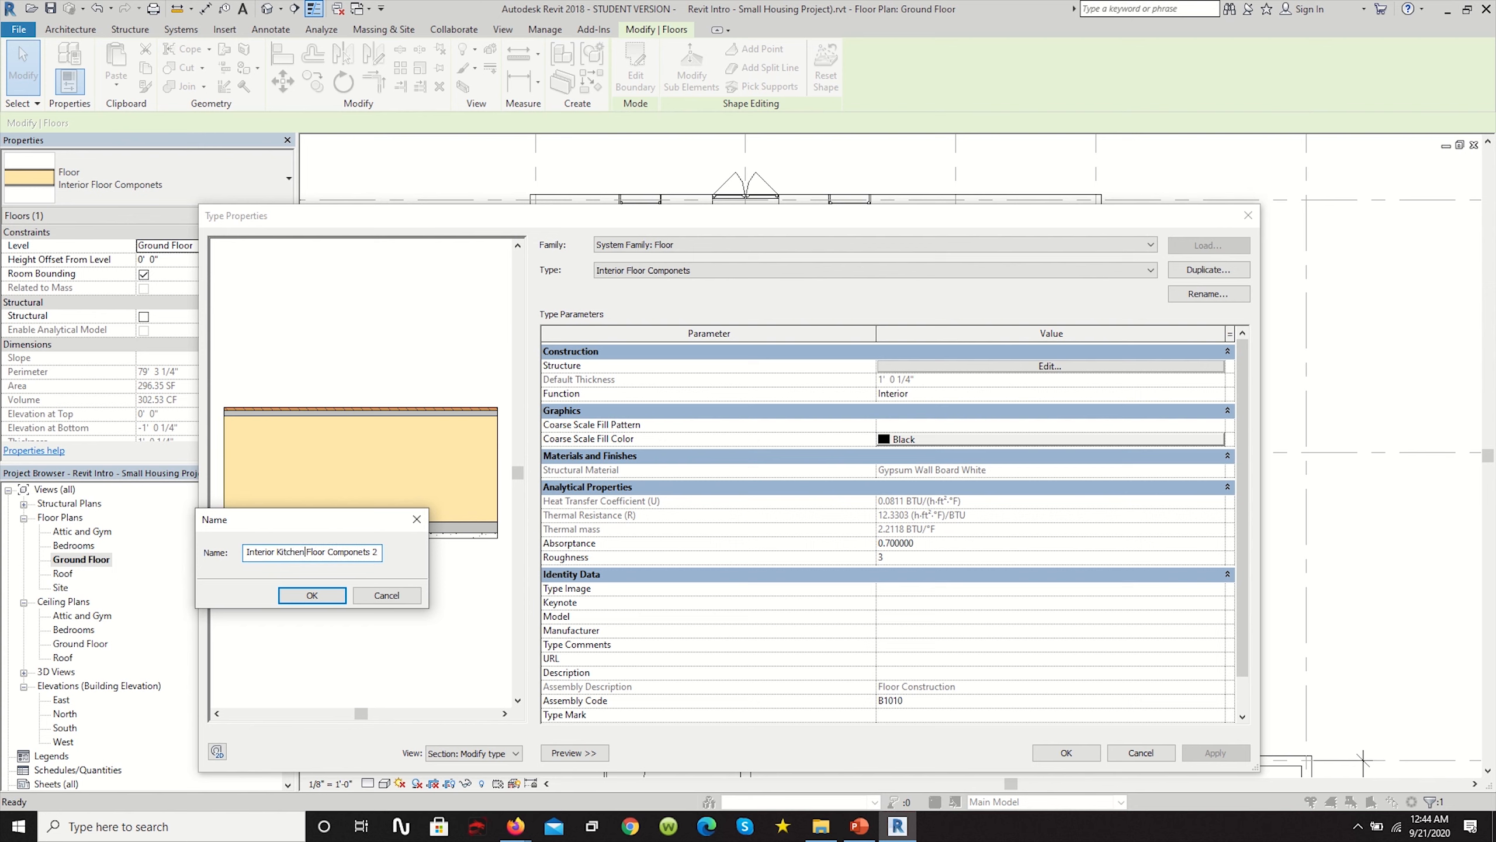
pyautogui.press('Return')
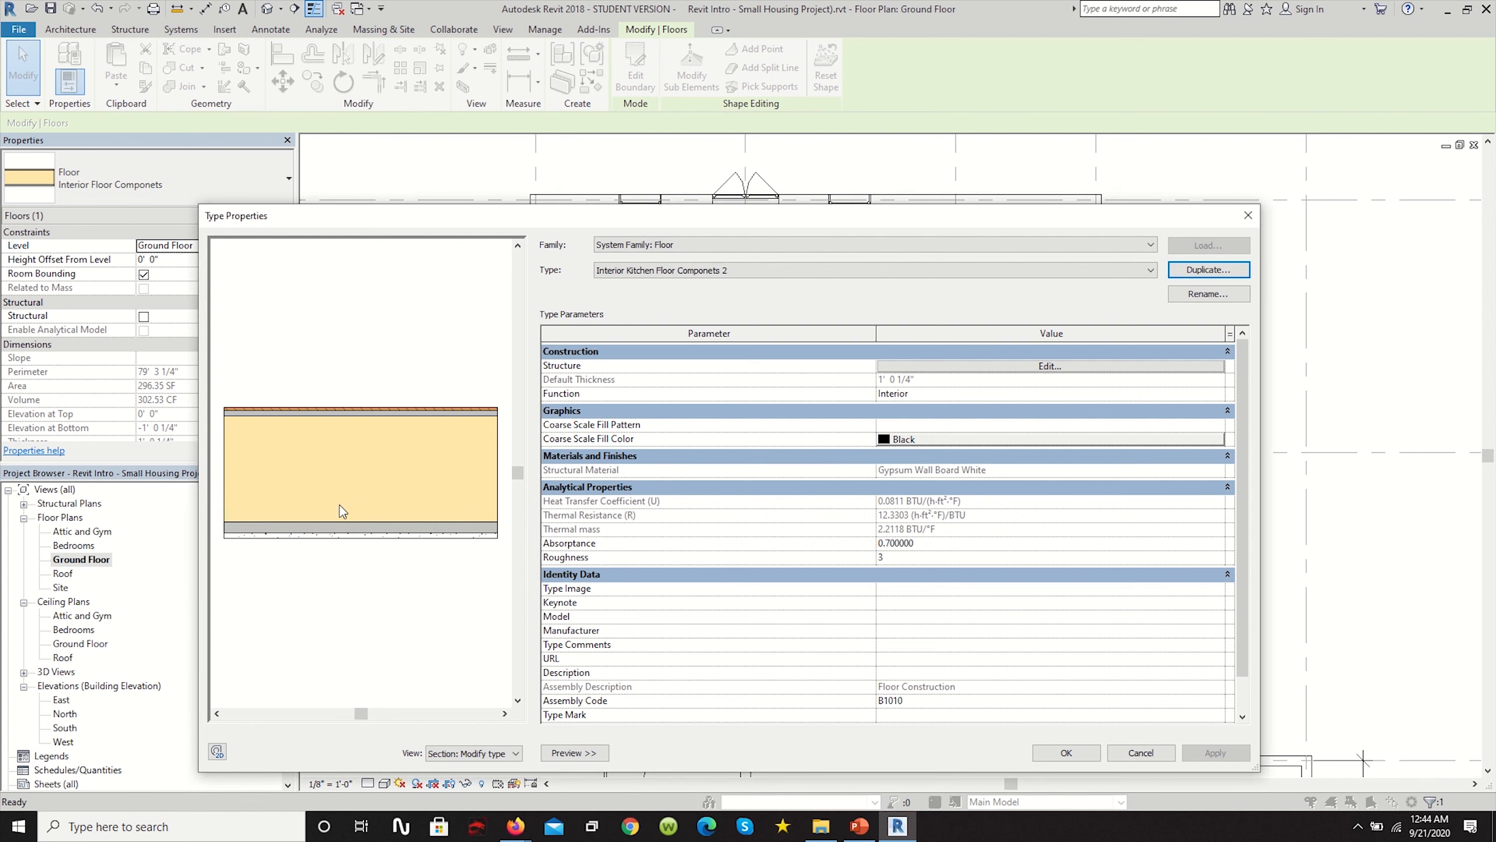
# In the new floor type's structure, create a material named Kitchen Floor Tile for the Finish 1 layer.
pyautogui.click(1027, 366)
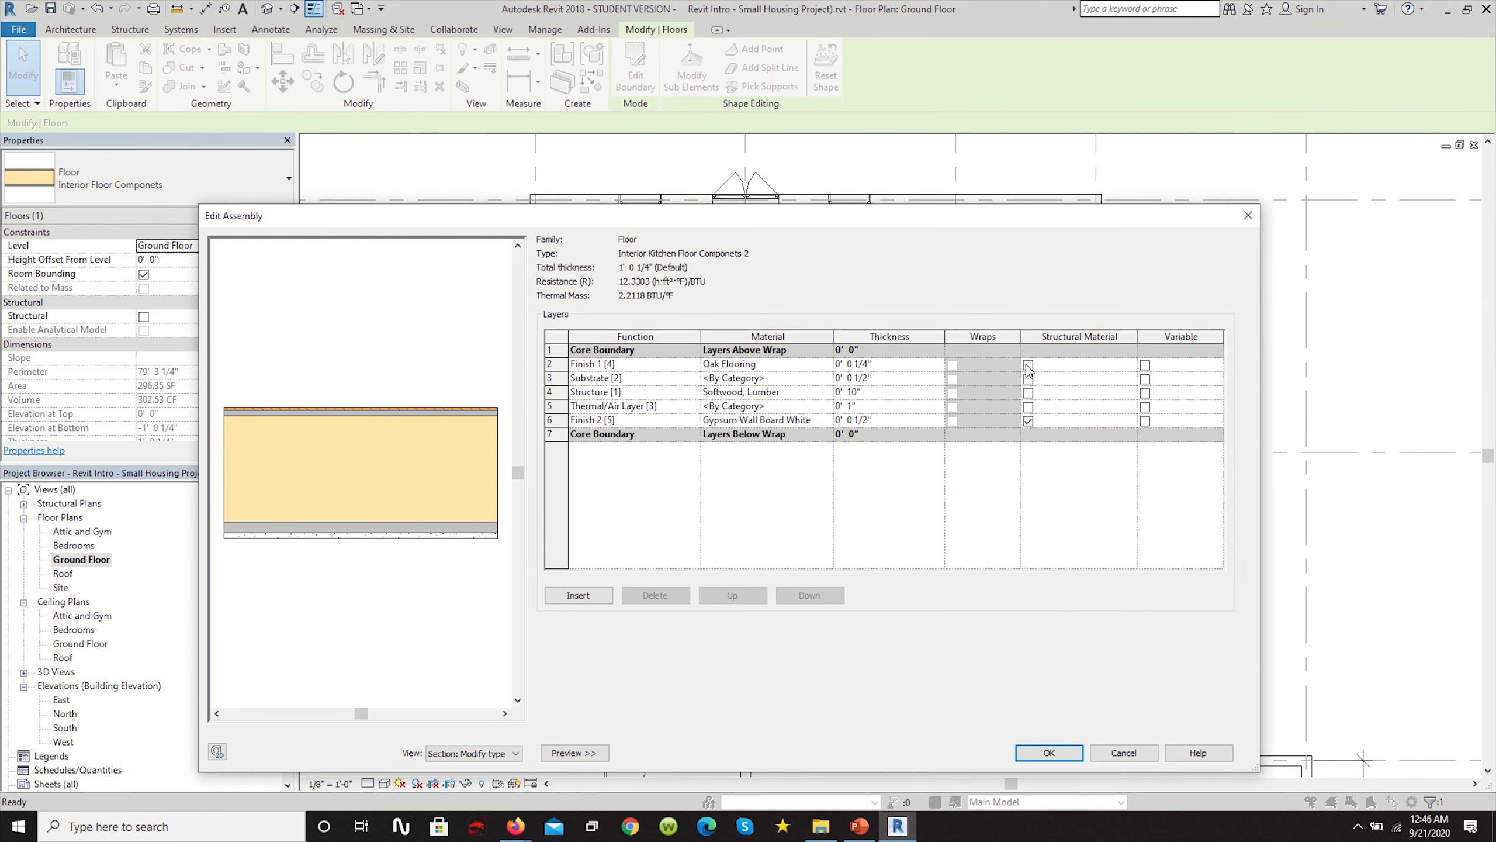
pyautogui.click(825, 365)
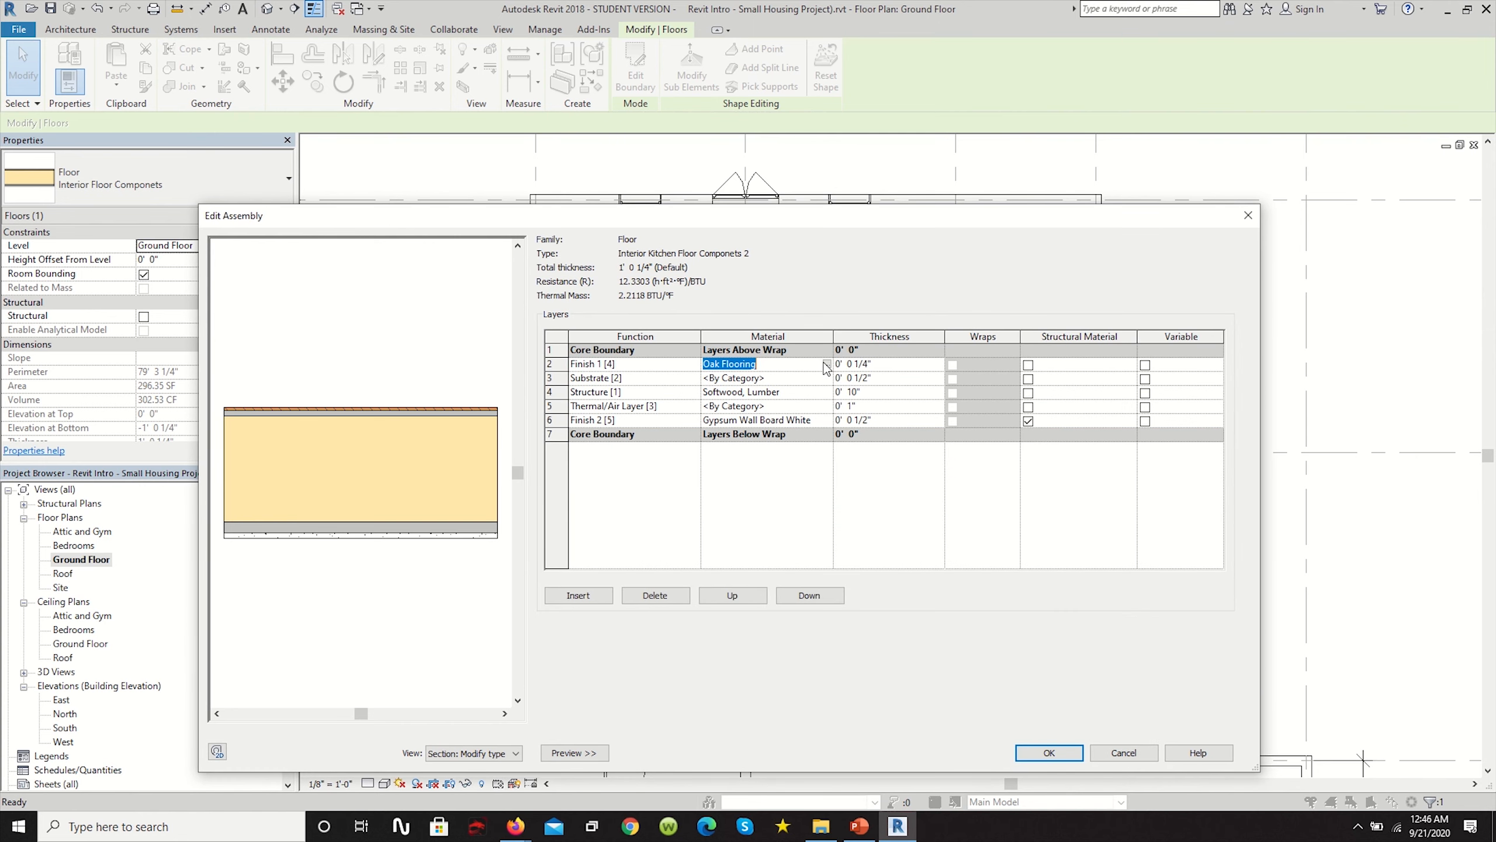
pyautogui.click(827, 363)
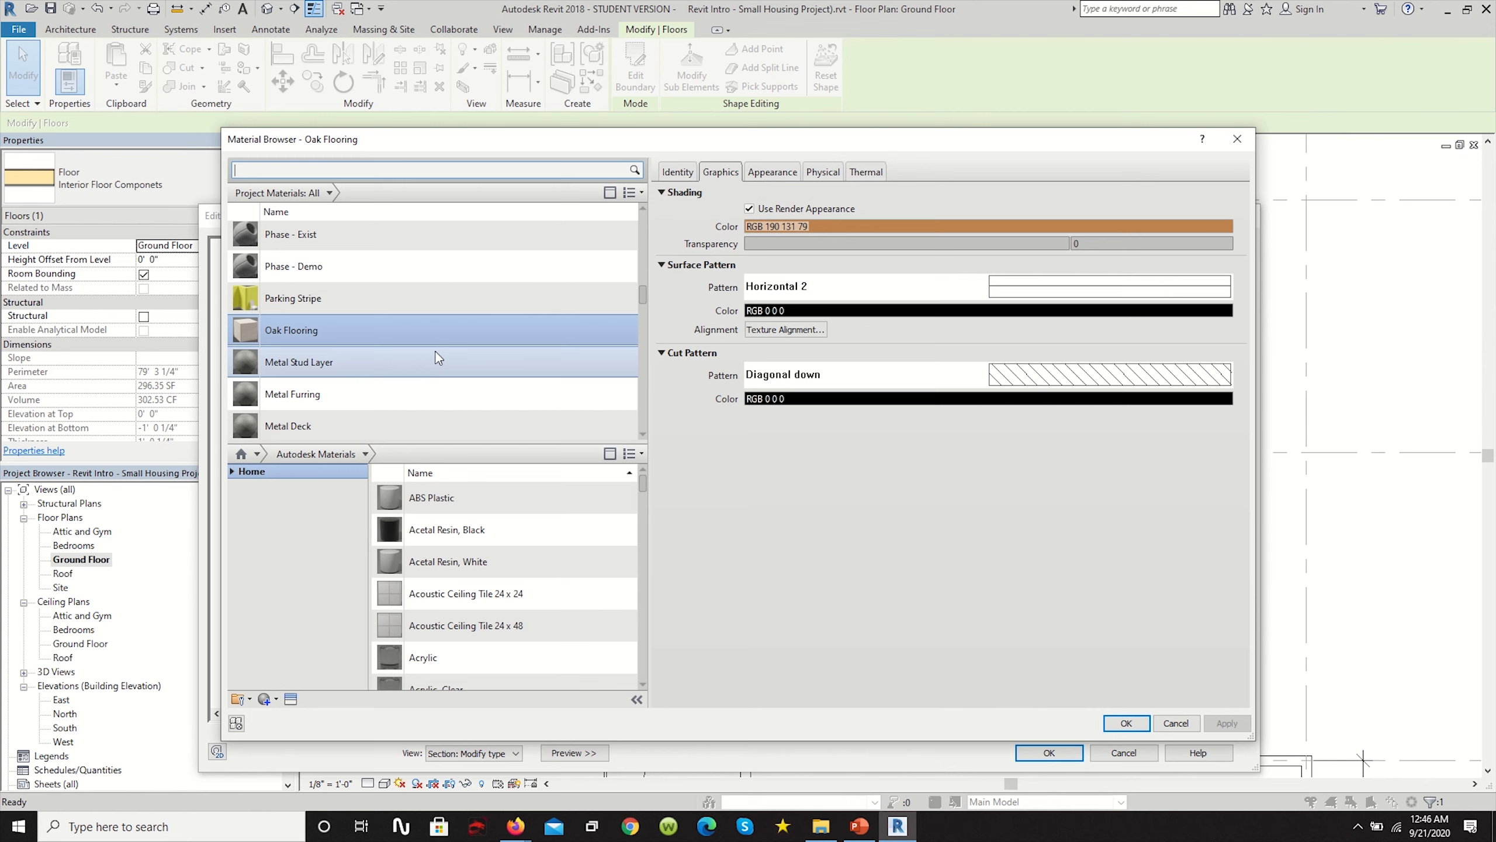
pyautogui.click(275, 700)
pyautogui.click(292, 715)
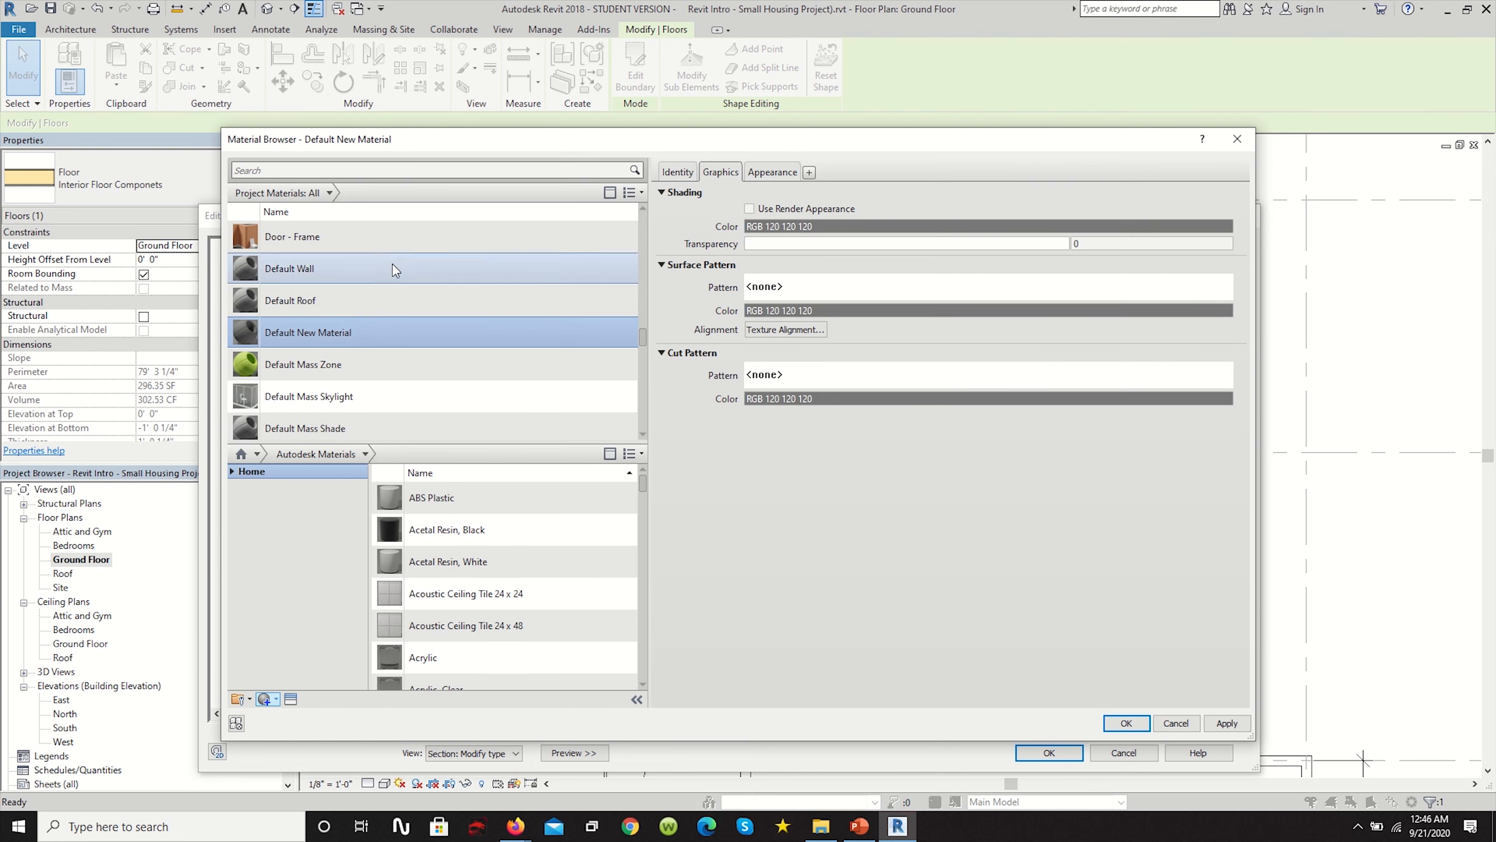
pyautogui.rightClick(331, 336)
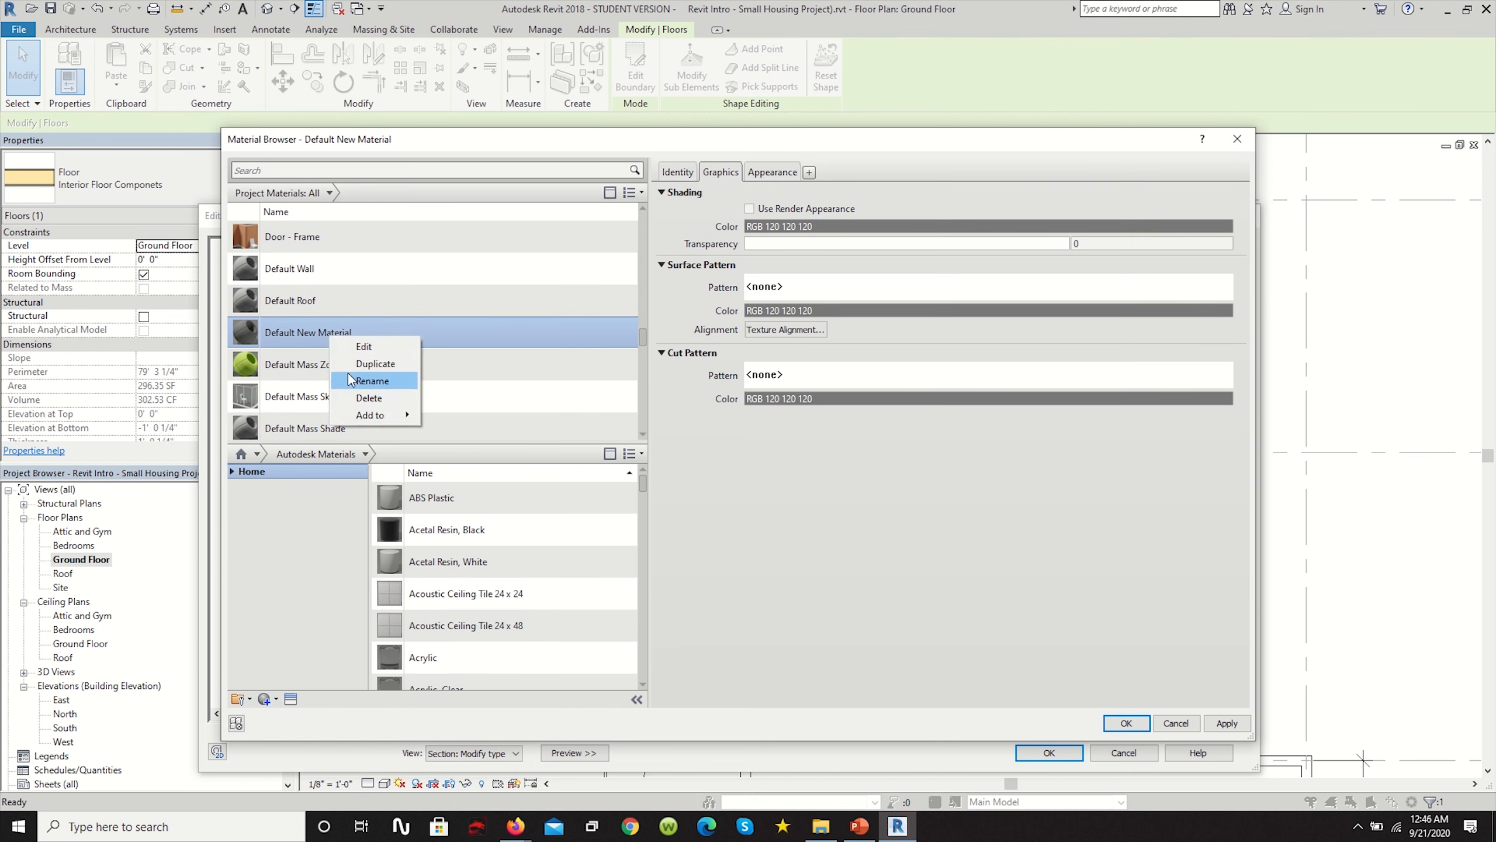
pyautogui.click(371, 380)
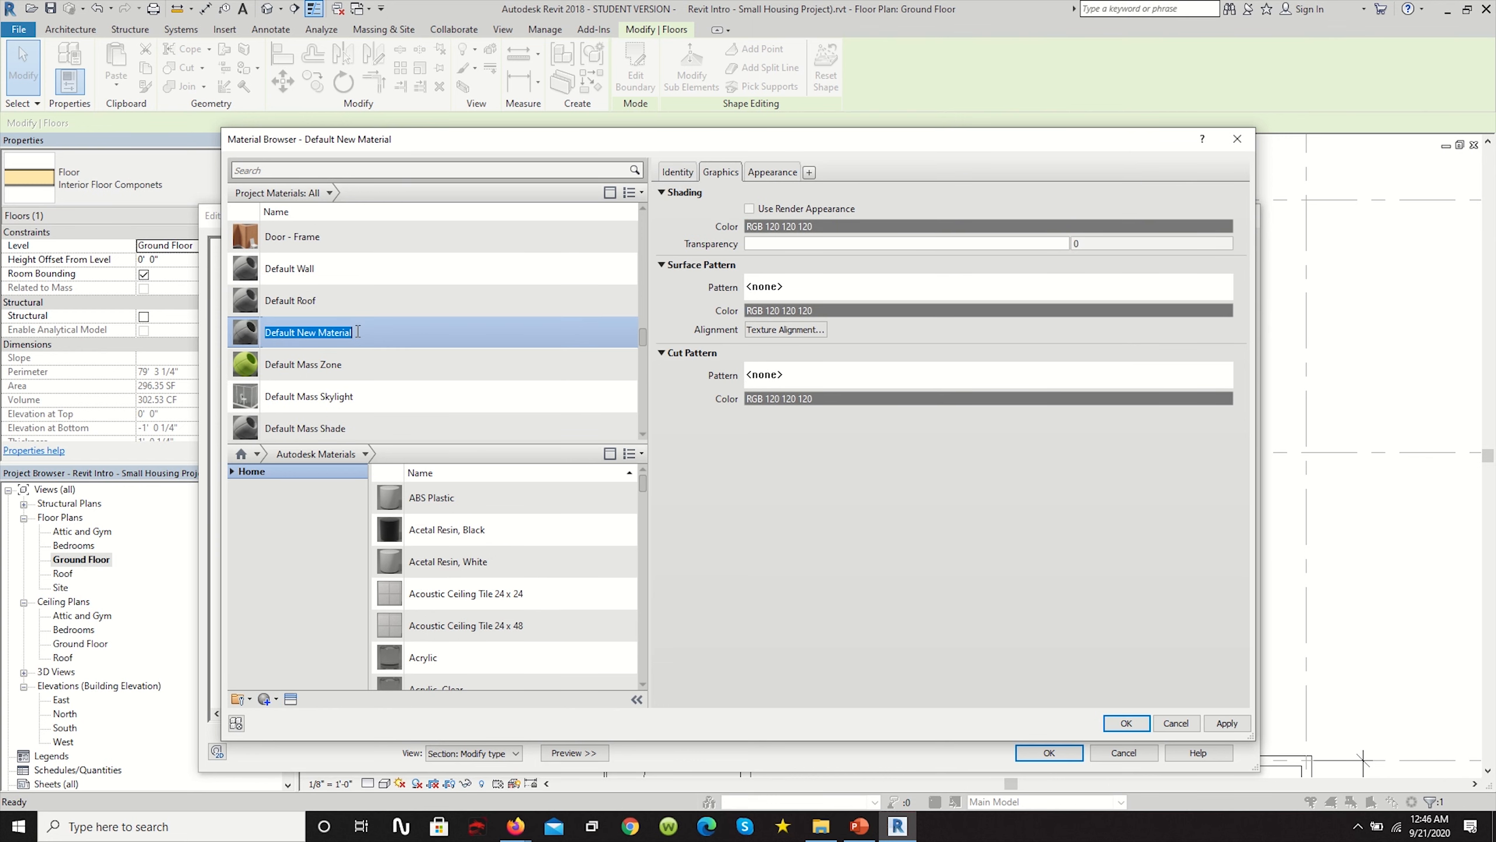
pyautogui.write('Kitchen Floor Tile')
pyautogui.press('Return')
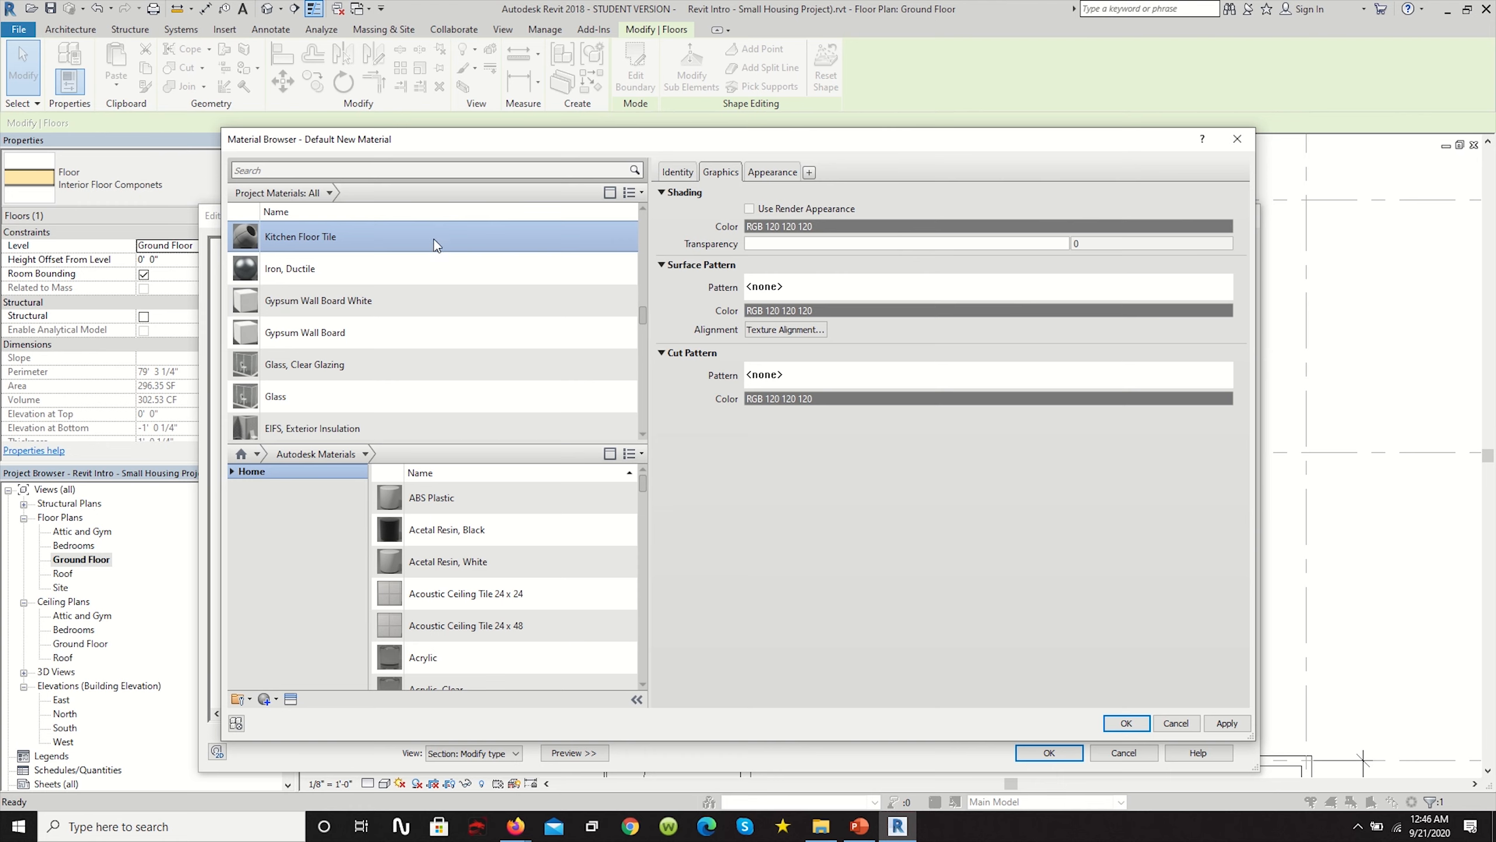
# Make the Kitchen Floor Tile material's shading use its render appearance.
pyautogui.click(785, 171)
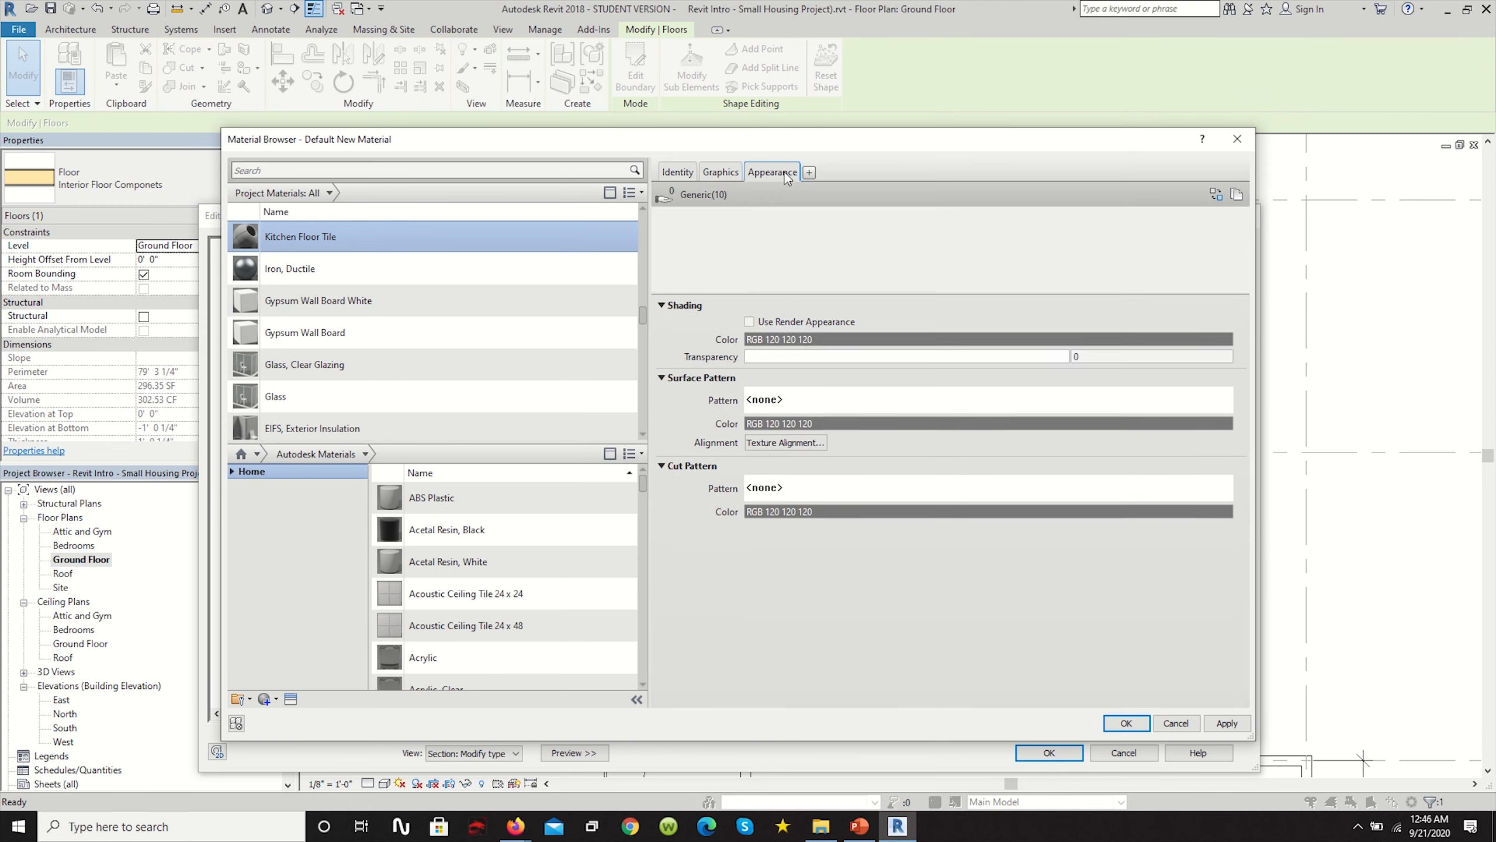
pyautogui.click(720, 172)
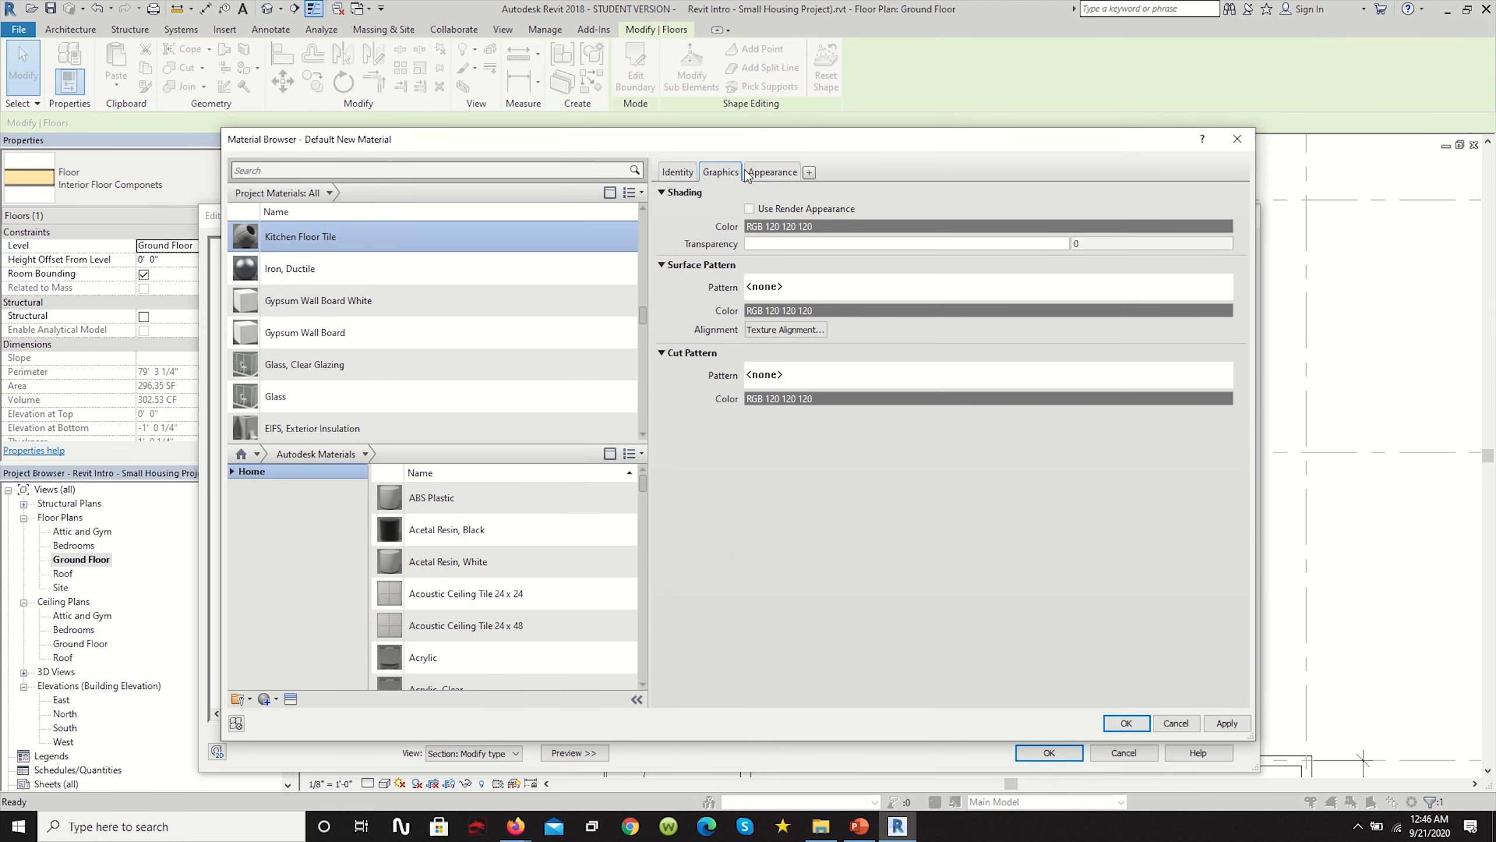
pyautogui.click(750, 208)
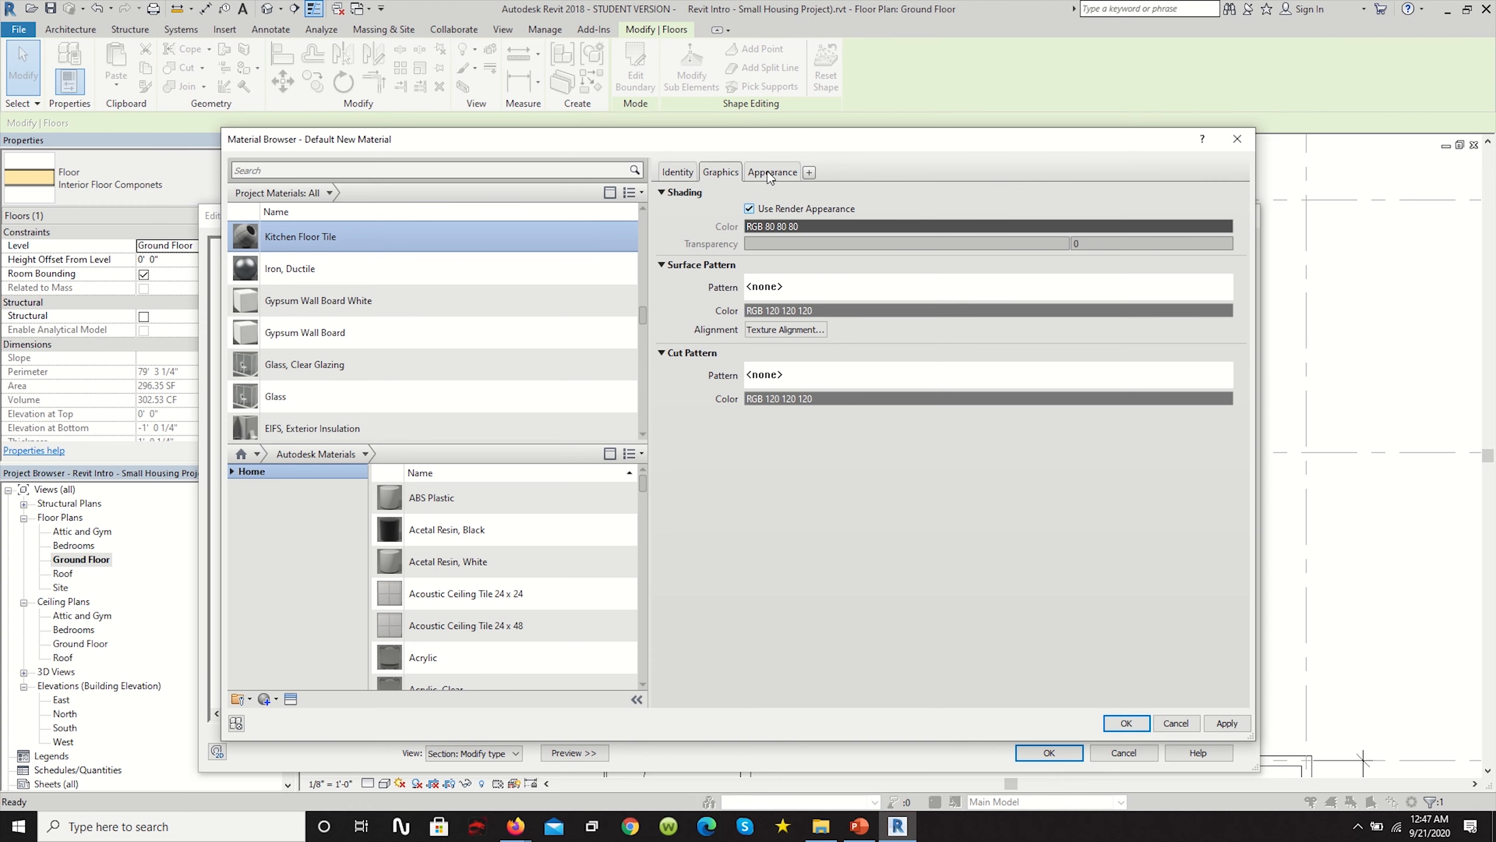
pyautogui.click(758, 174)
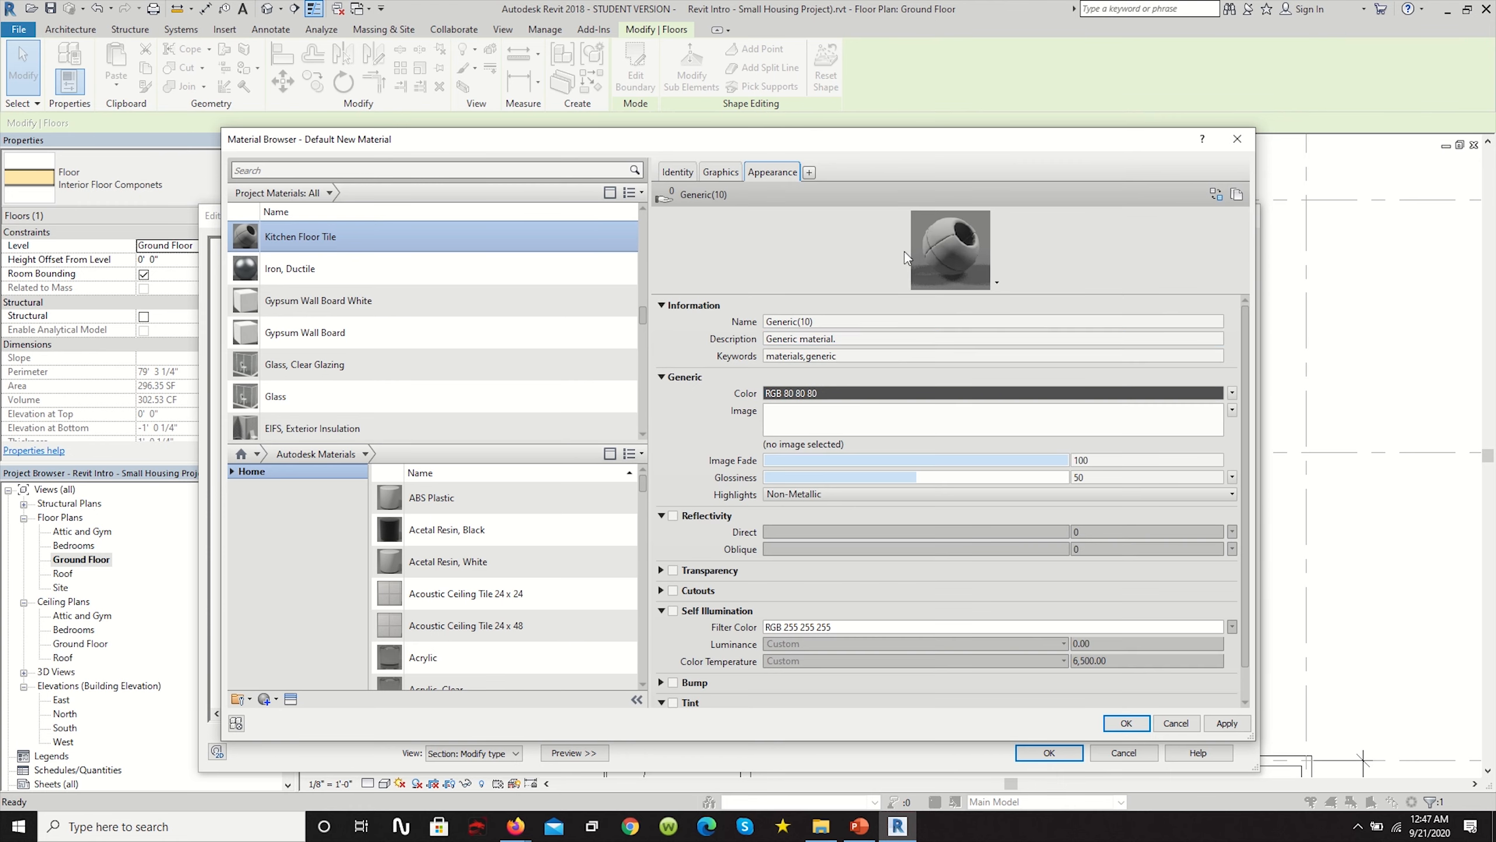
# Set the material's identity description to Kitchen Tiles and its class to Mosaic, Polished.
pyautogui.click(677, 173)
pyautogui.click(777, 233)
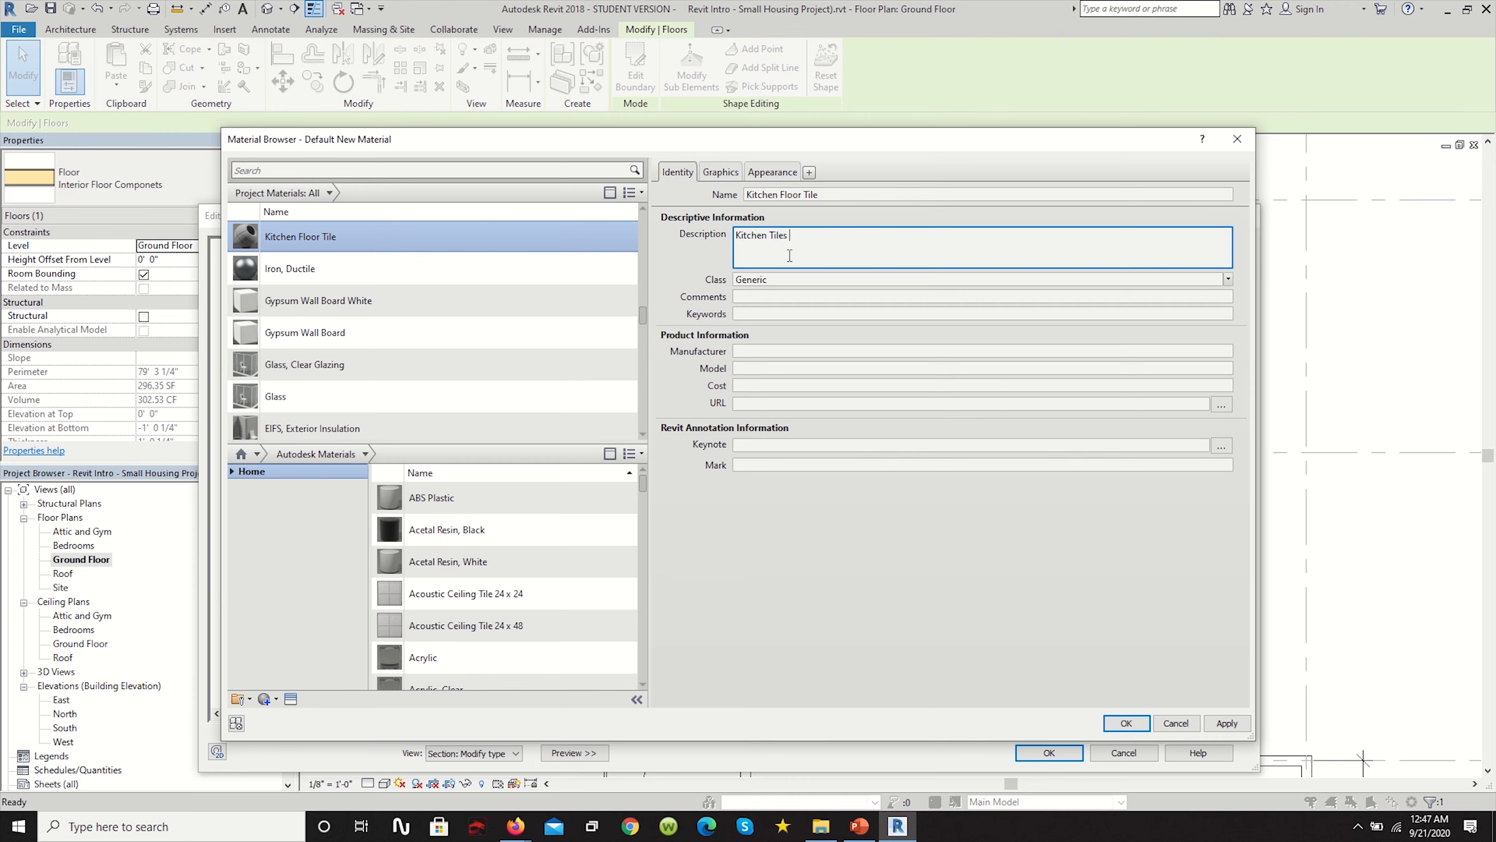
pyautogui.press('Tab')
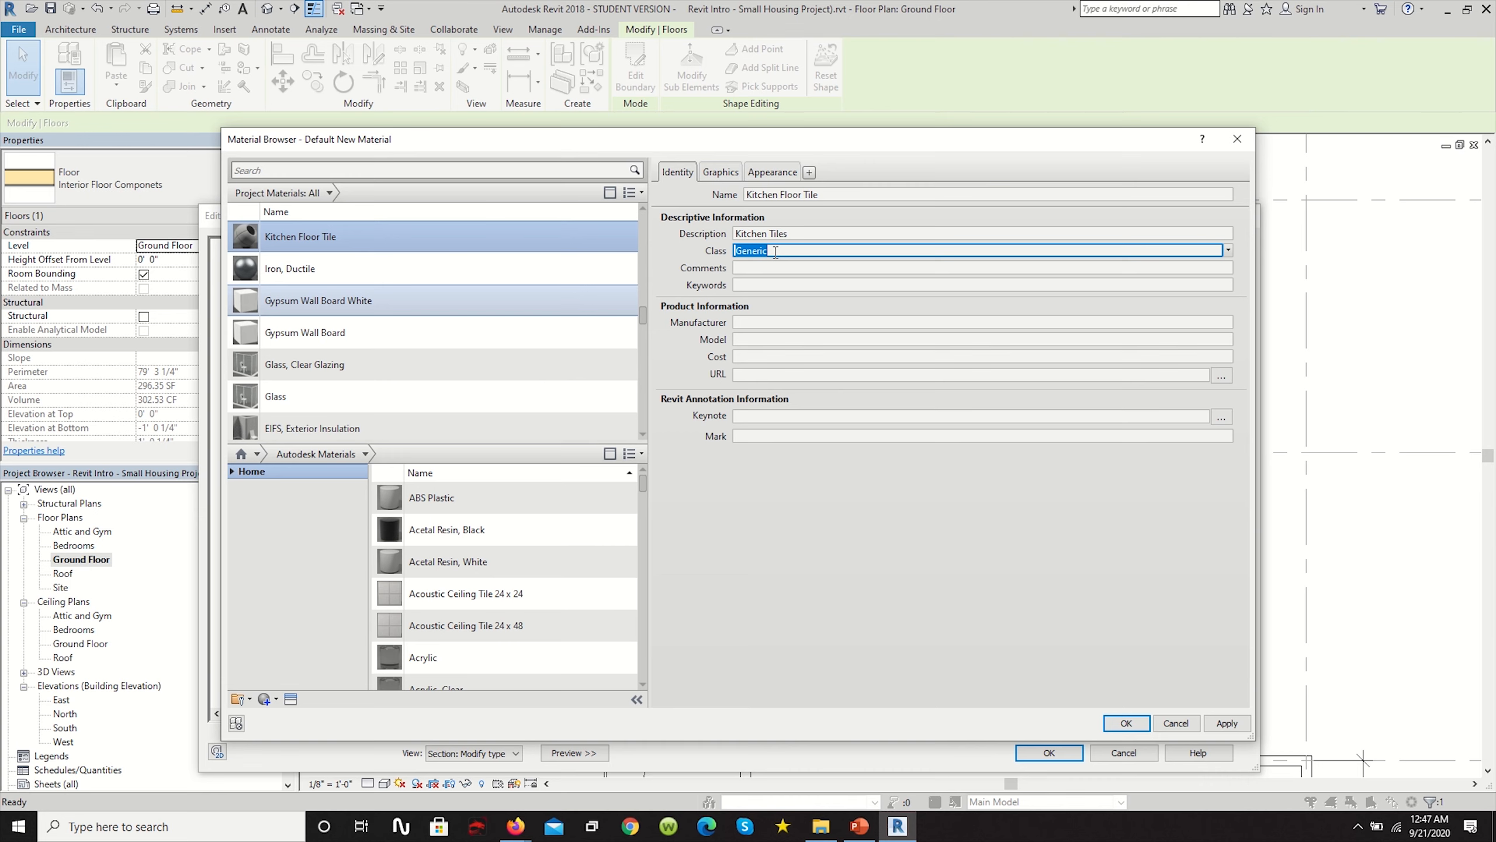
pyautogui.write('Mosaic, Polished')
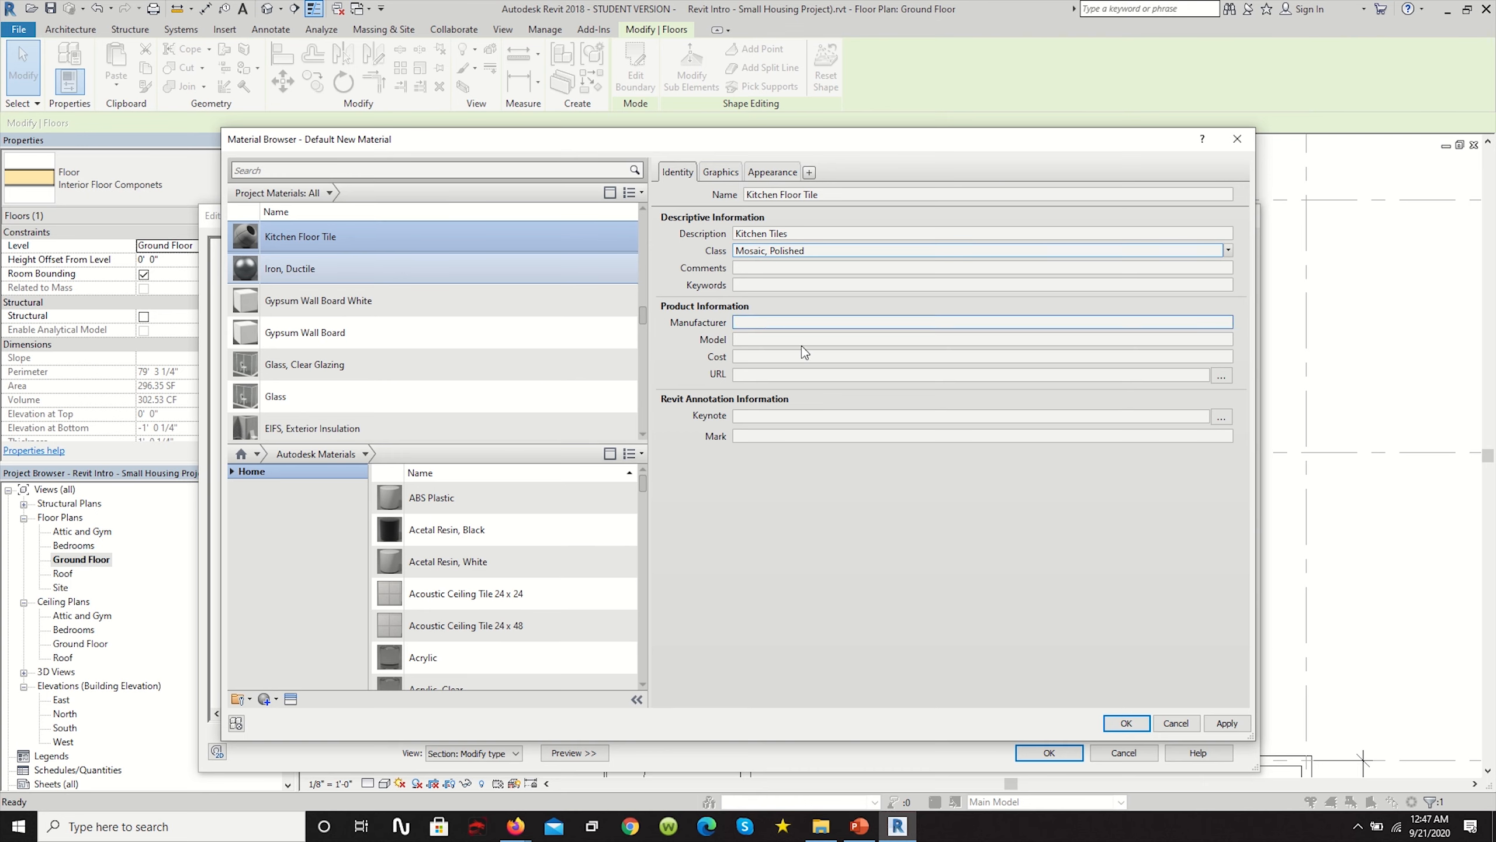
pyautogui.click(885, 485)
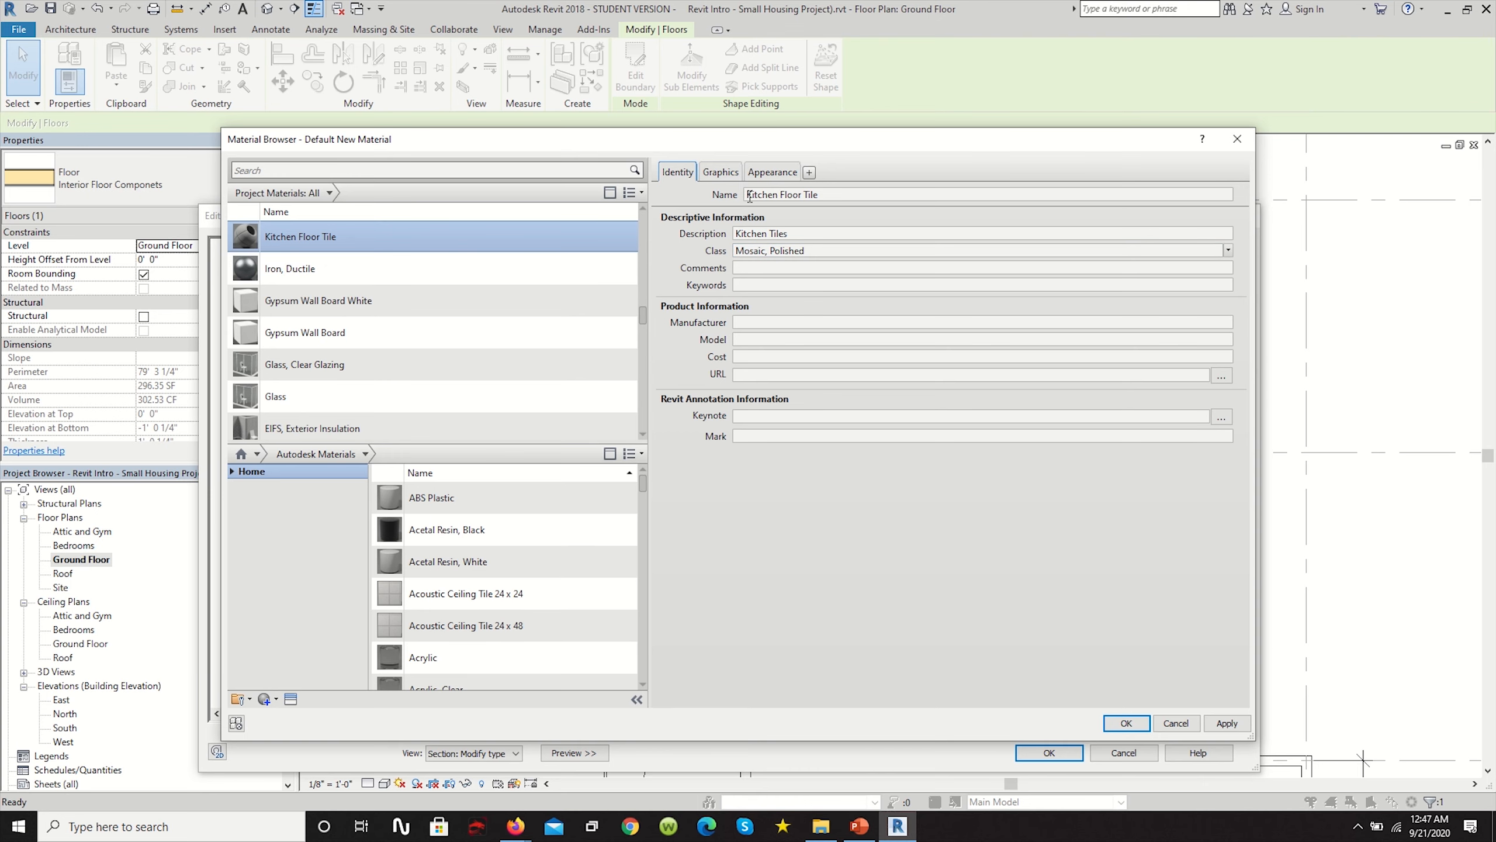
# Name the Kitchen Floor Tile material's appearance asset Kitchen TIles.
pyautogui.click(720, 172)
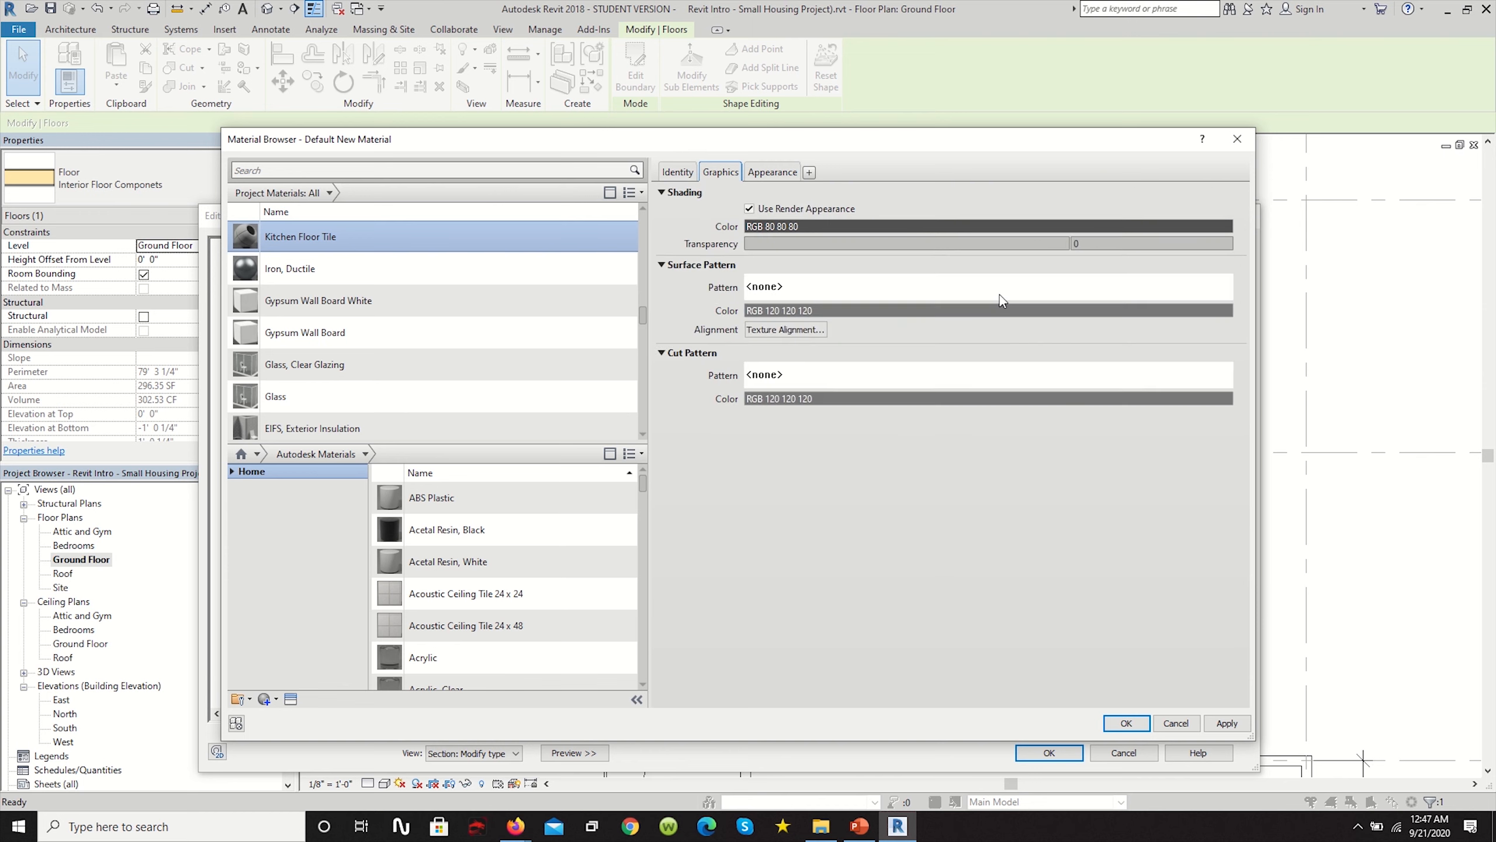
pyautogui.click(771, 172)
pyautogui.click(824, 323)
pyautogui.moveTo(824, 323); pyautogui.dragTo(735, 318)
pyautogui.write('Kitchen TIles')
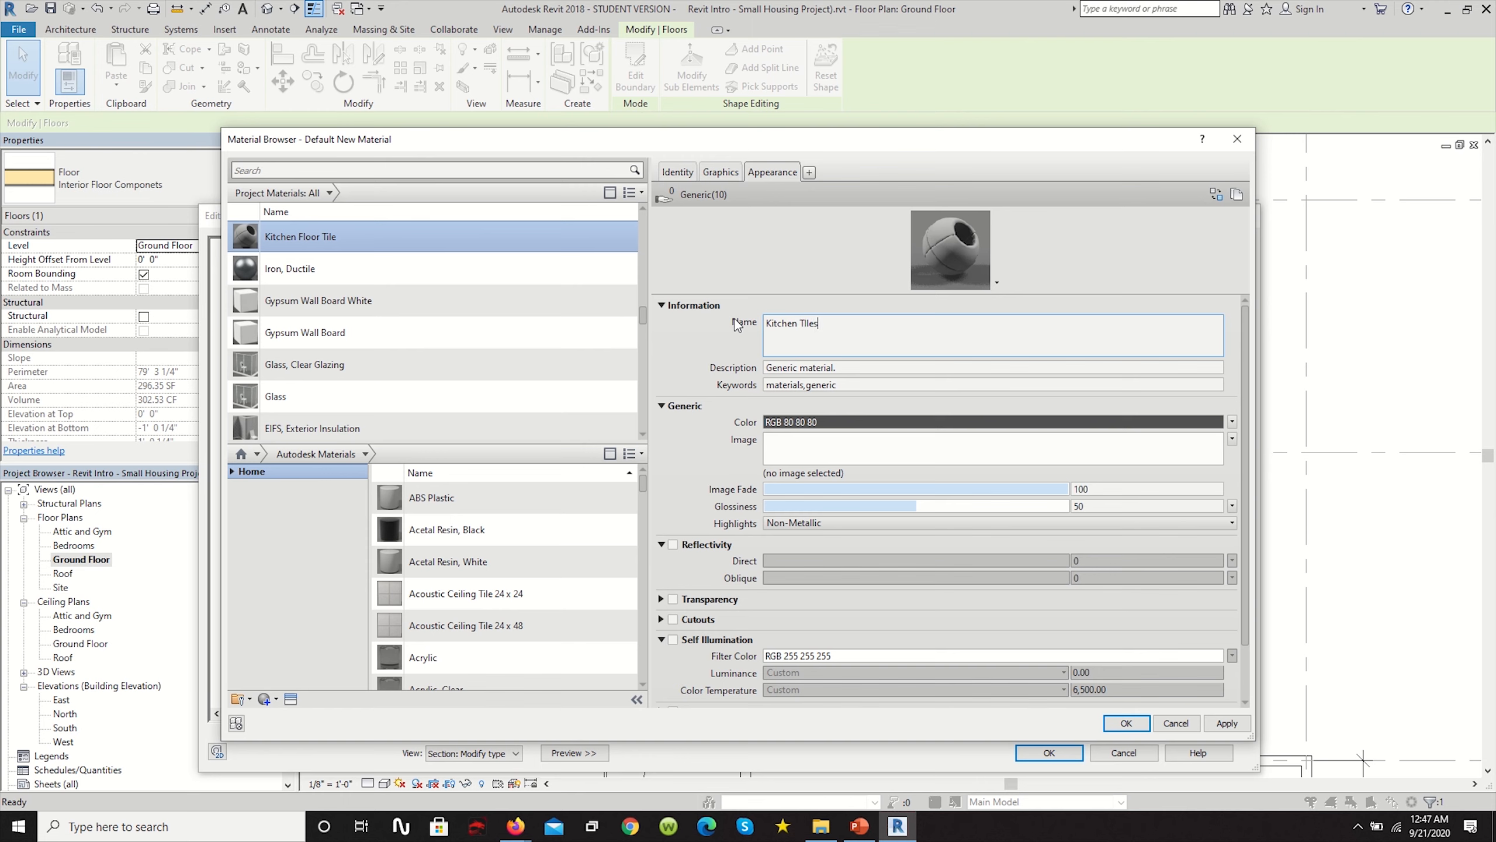
# Set the appearance asset's description to Polished, Semi-Gloss, Tiled, Mosaic.
pyautogui.click(842, 364)
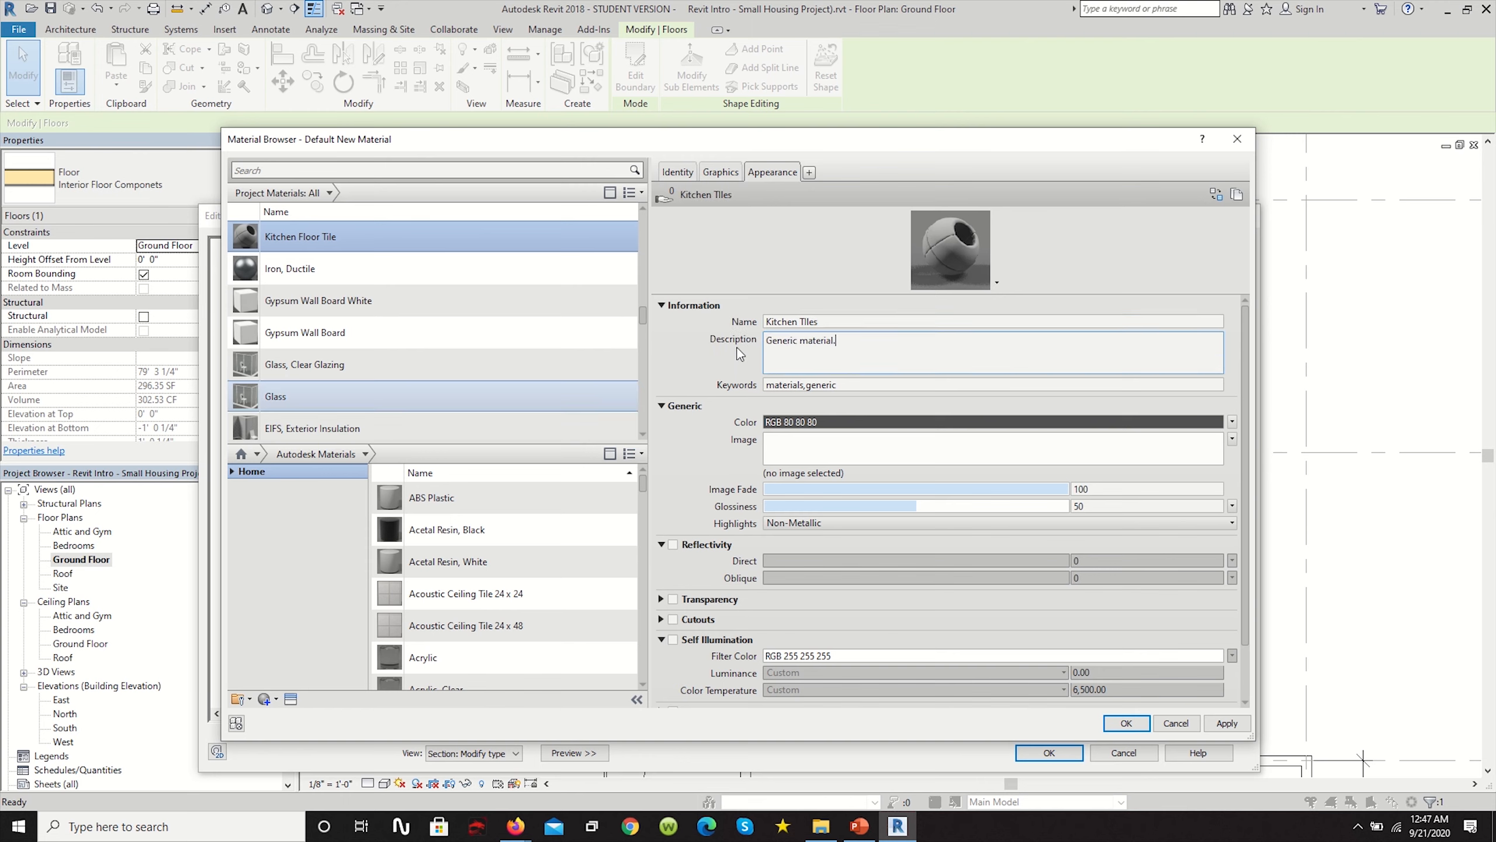
pyautogui.moveTo(836, 342); pyautogui.dragTo(760, 342)
pyautogui.write('Poli')
pyautogui.write('shed, Semi')
pyautogui.write('-')
pyautogui.write('Gloshe')
pyautogui.press('BackSpace')
pyautogui.press('BackSpace')
pyautogui.press('BackSpace')
pyautogui.press('BackSpace')
pyautogui.write('s, Tiled, Mosaic')
# Replace the appearance asset's keywords with Tiles, Kitchen.
pyautogui.click(841, 389)
pyautogui.moveTo(841, 390); pyautogui.dragTo(751, 361)
pyautogui.press('BackSpace')
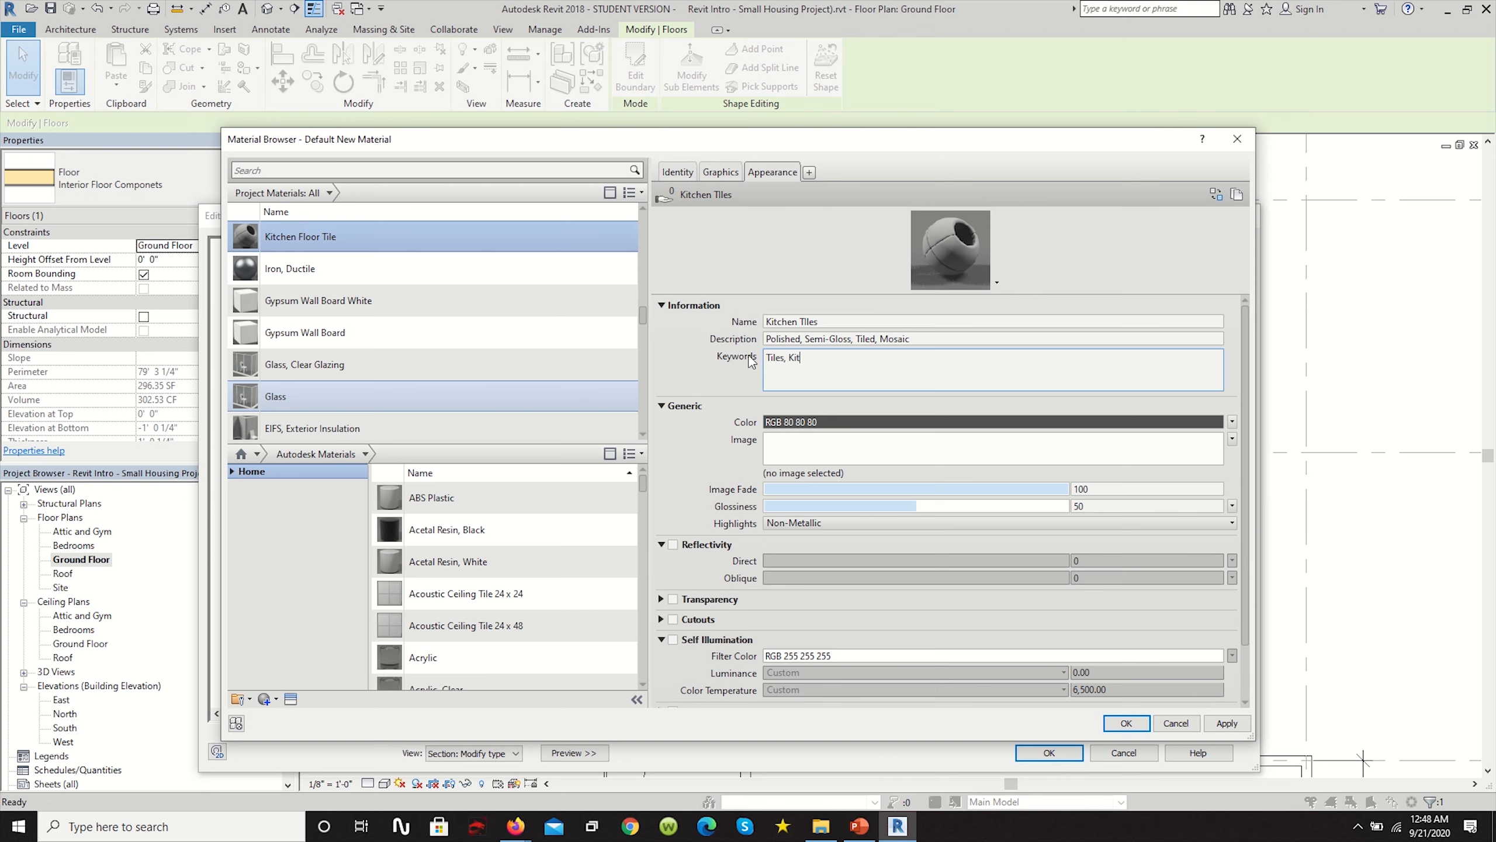
pyautogui.click(737, 383)
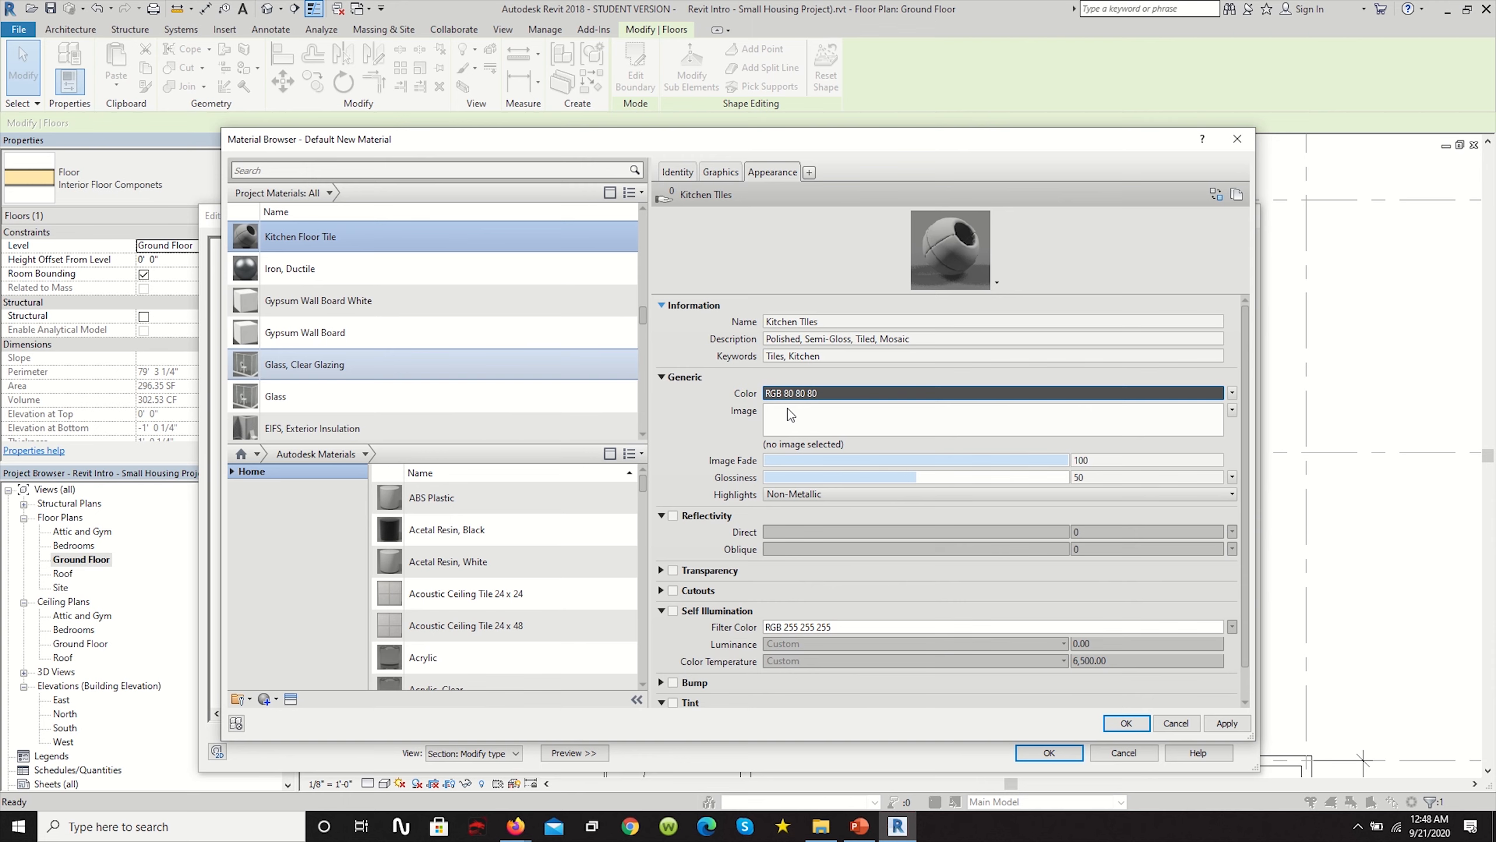
# Use Bathroom Floor.jpg as the appearance image and enable reflectivity with direct at 30 and oblique at 20.
pyautogui.click(823, 449)
pyautogui.doubleClick(466, 272)
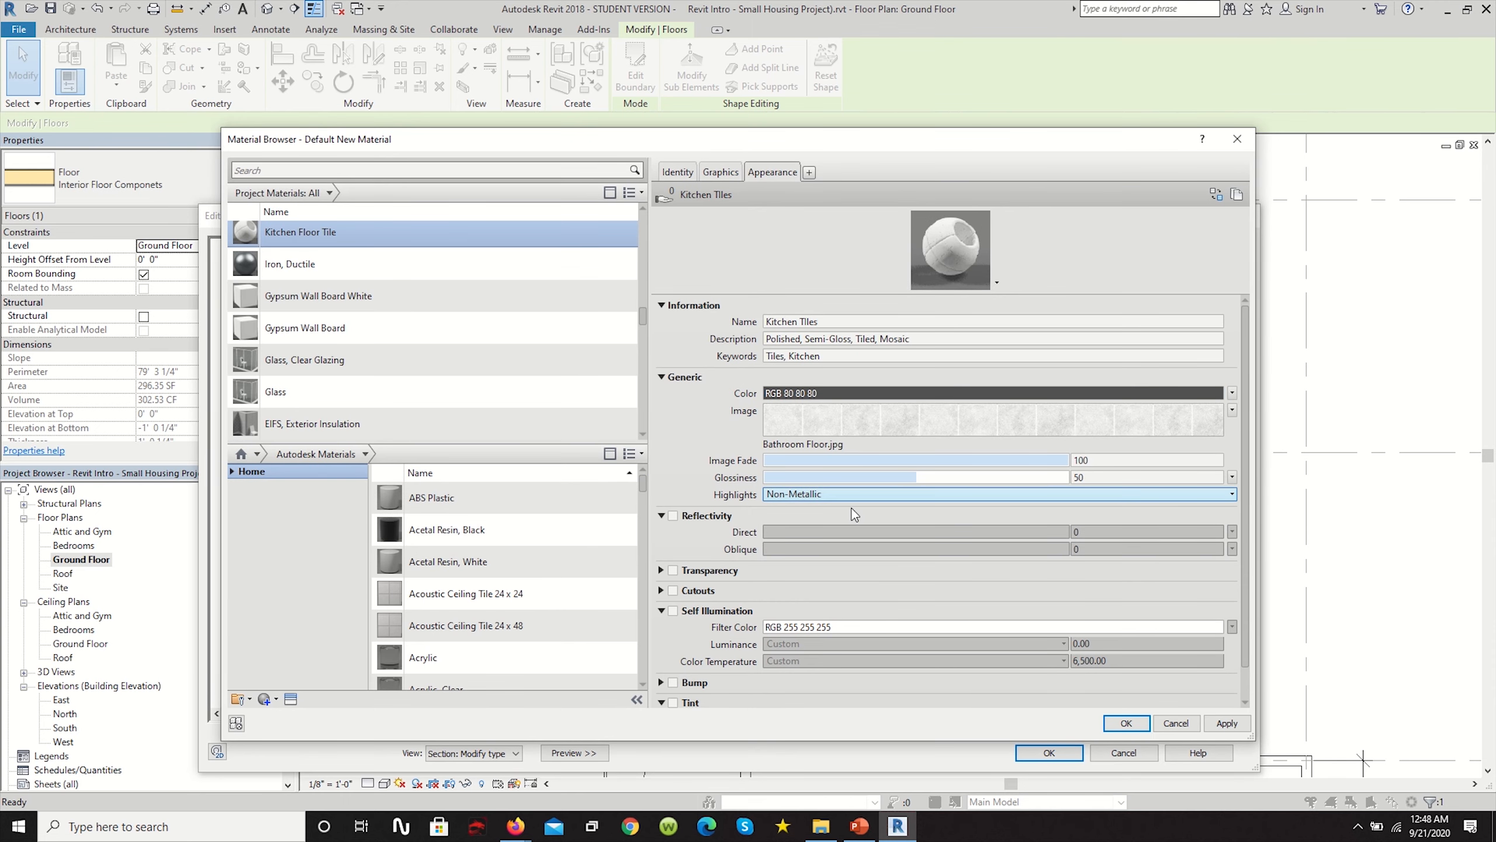
pyautogui.click(673, 516)
pyautogui.moveTo(914, 549); pyautogui.dragTo(821, 553)
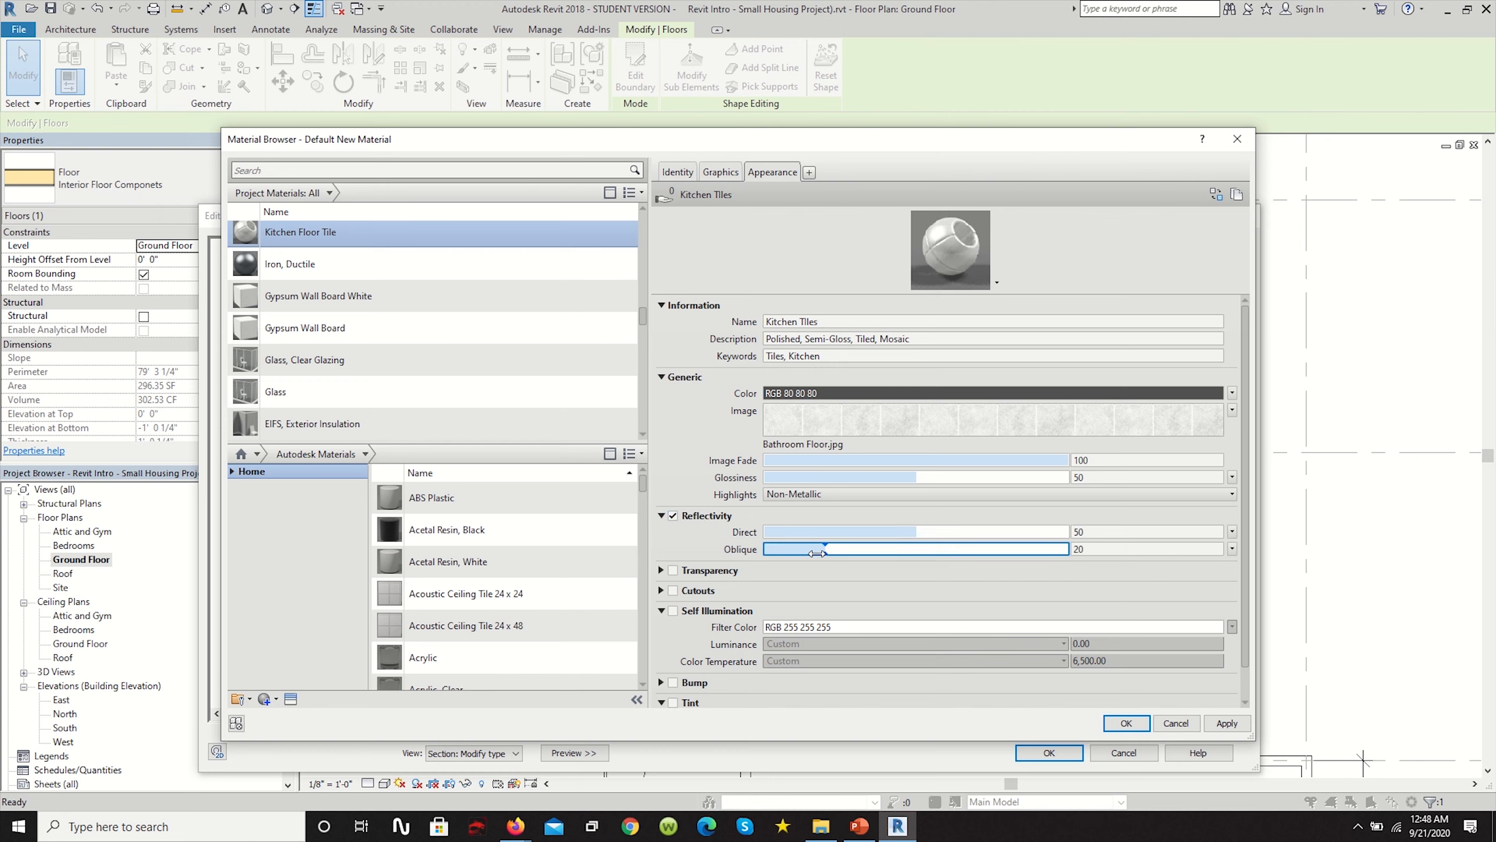
pyautogui.click(849, 533)
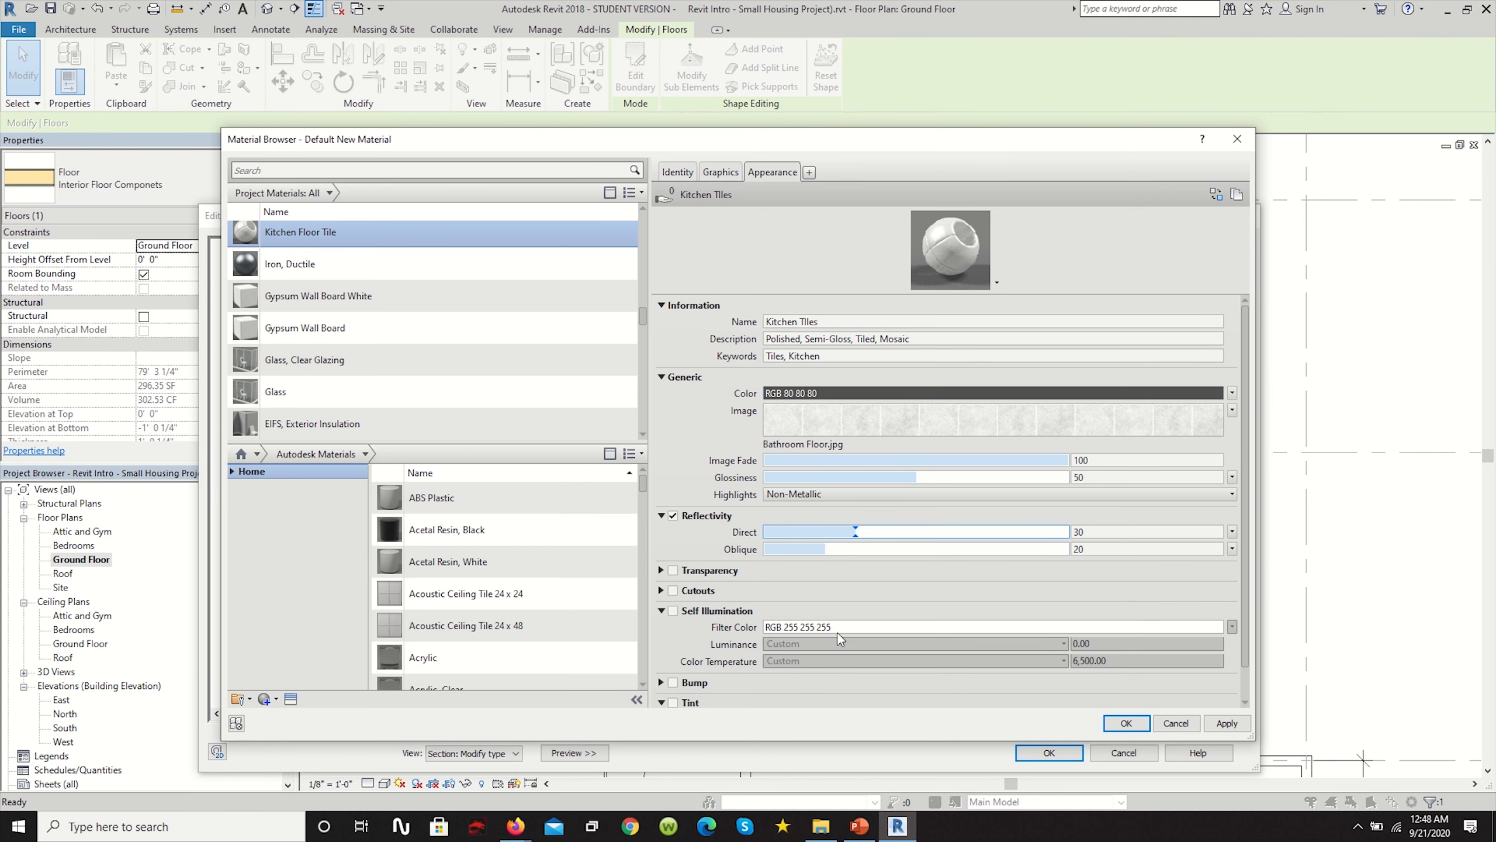
# Enable self illumination and add a bump that uses Bathroom Floor.jpg with an amount of 10.
pyautogui.scroll(-1, 839, 639)
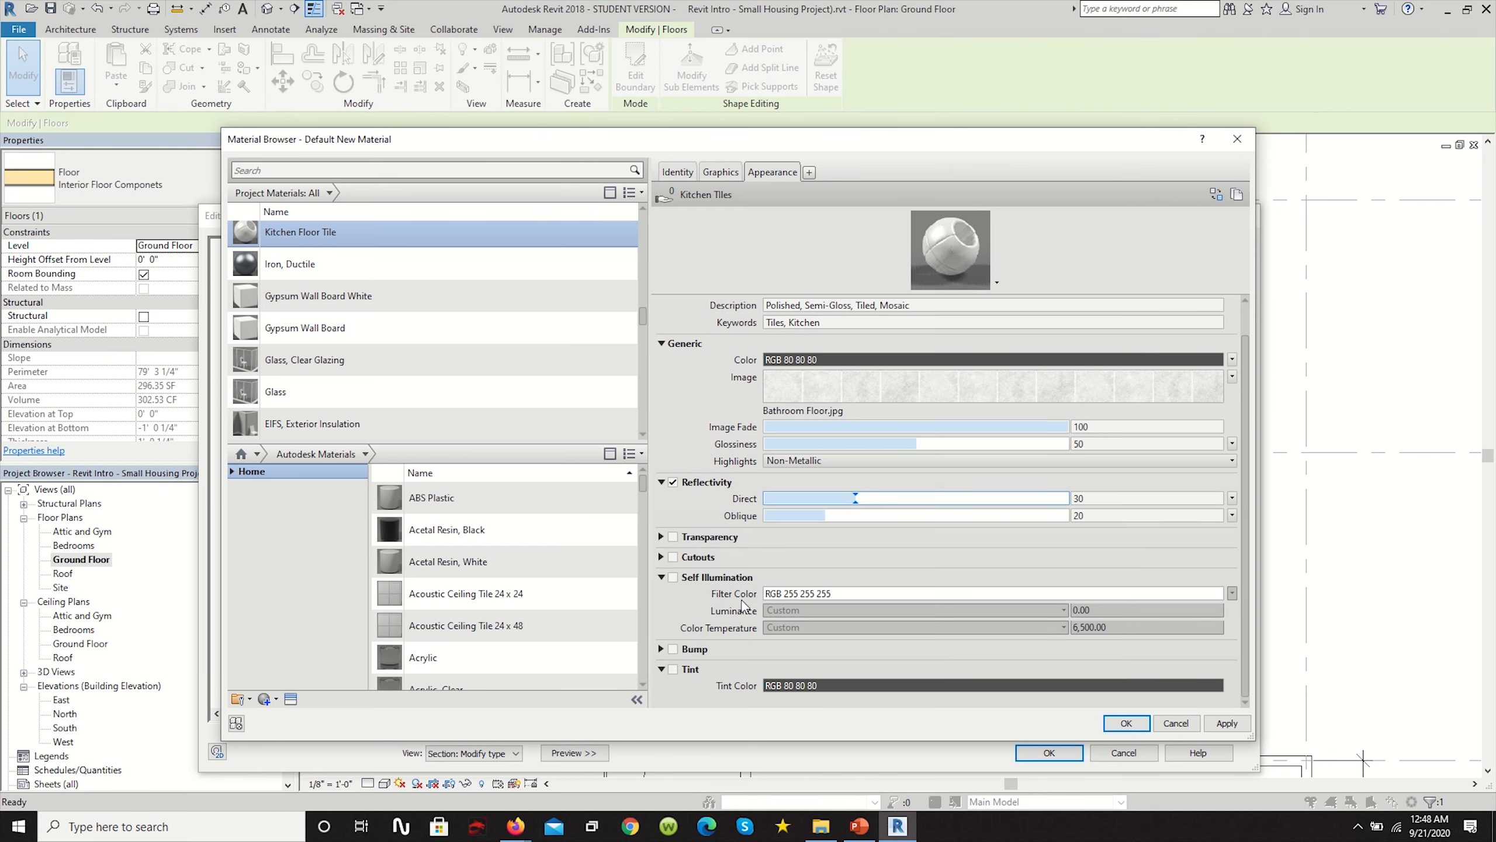
pyautogui.click(672, 577)
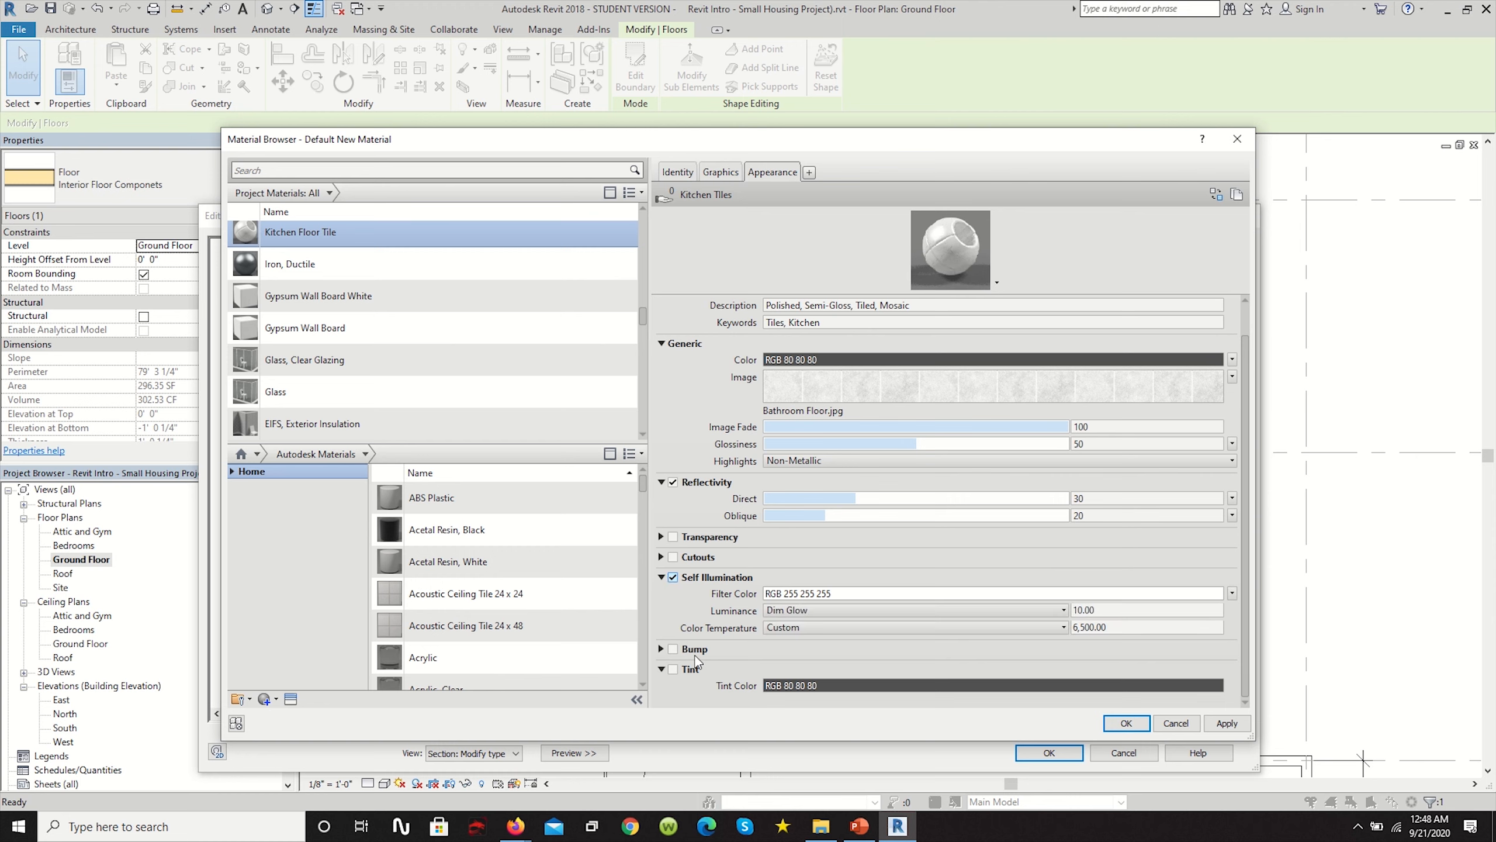
pyautogui.click(674, 648)
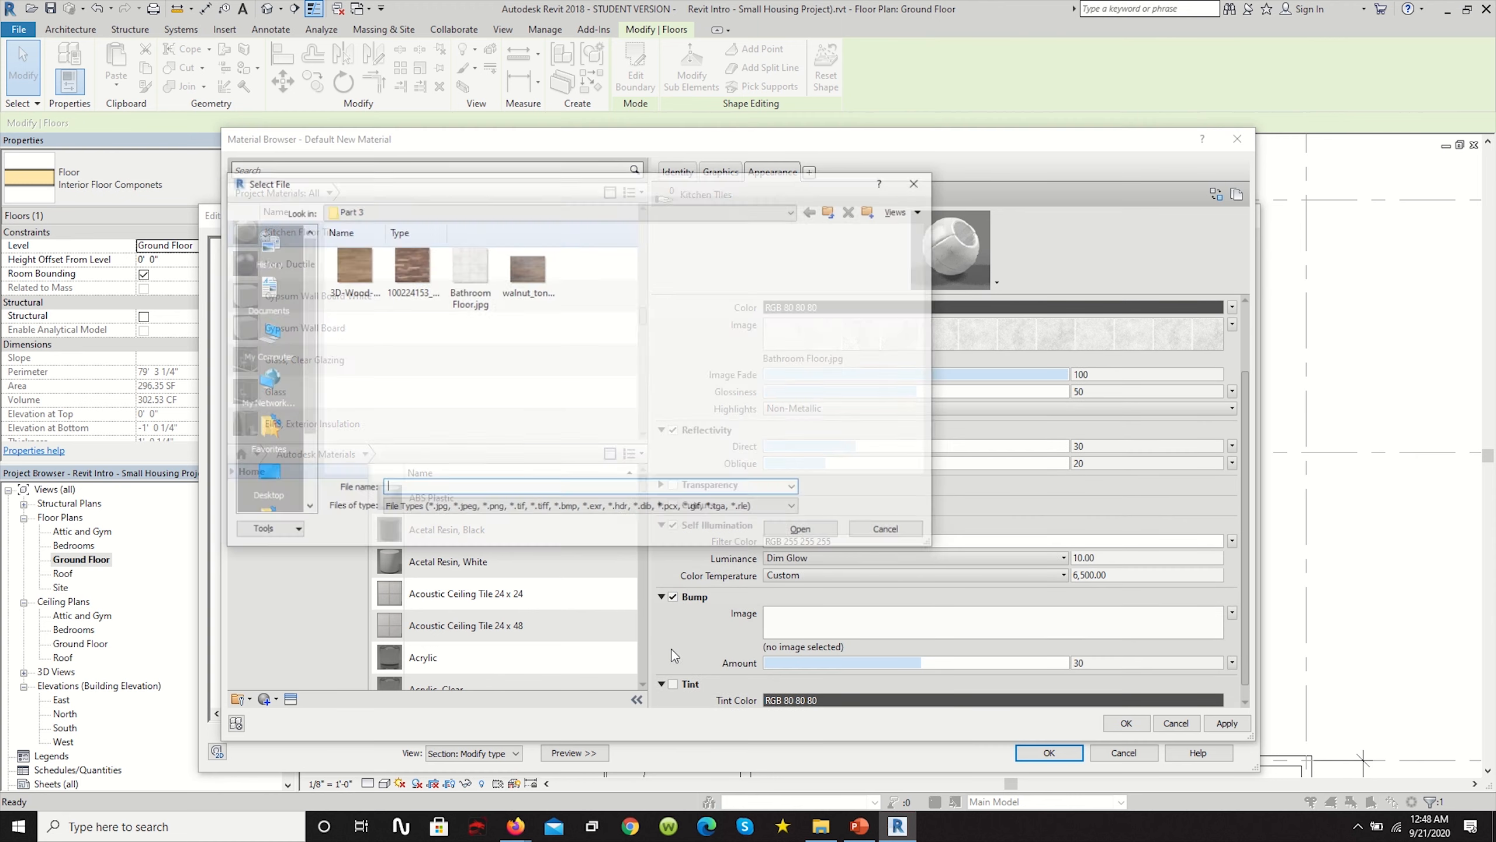
pyautogui.click(468, 269)
pyautogui.click(804, 531)
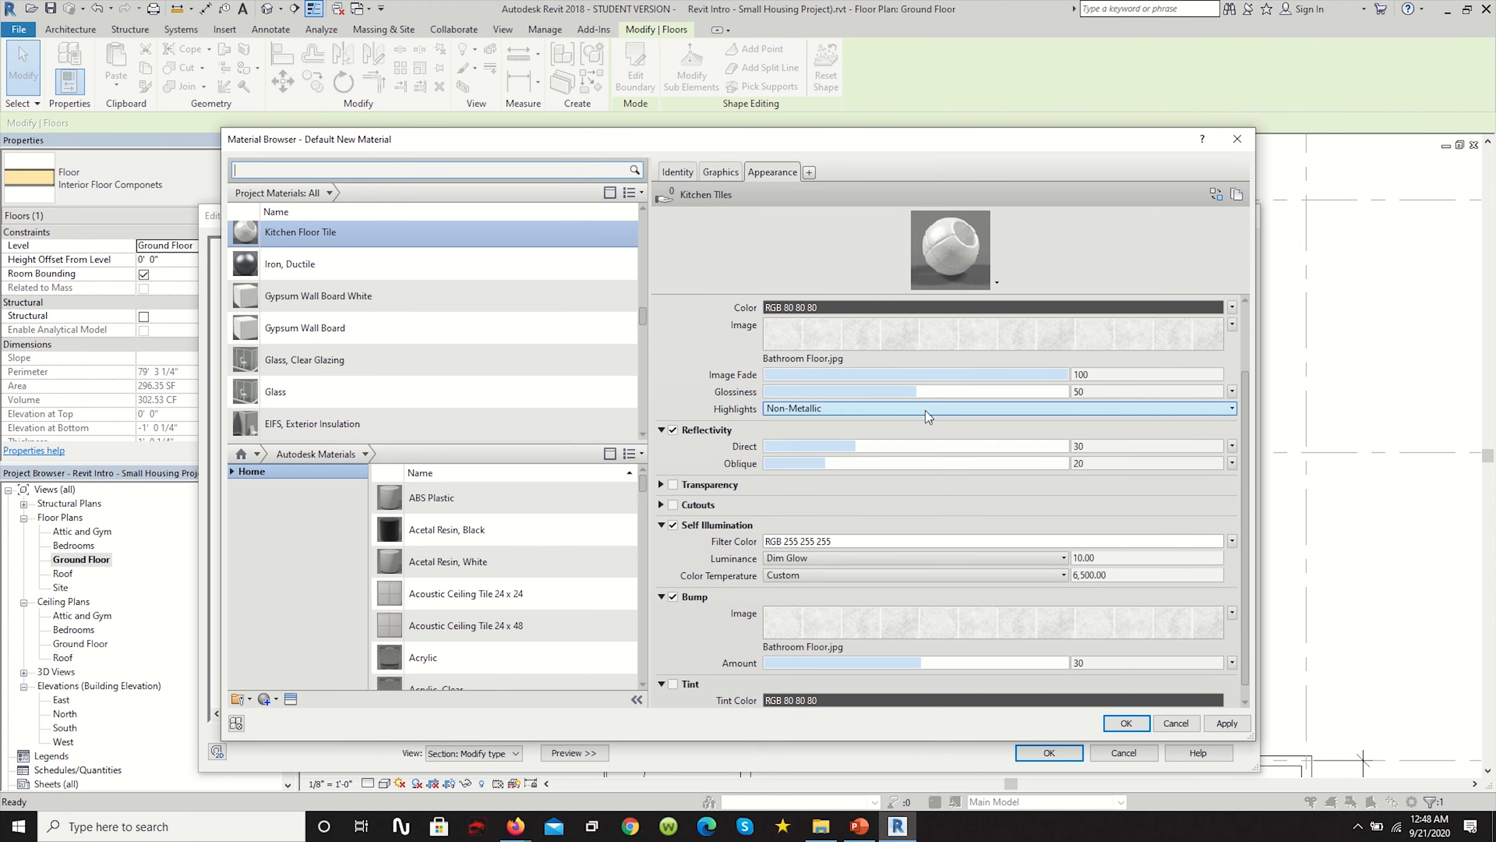
pyautogui.scroll(-1, 900, 635)
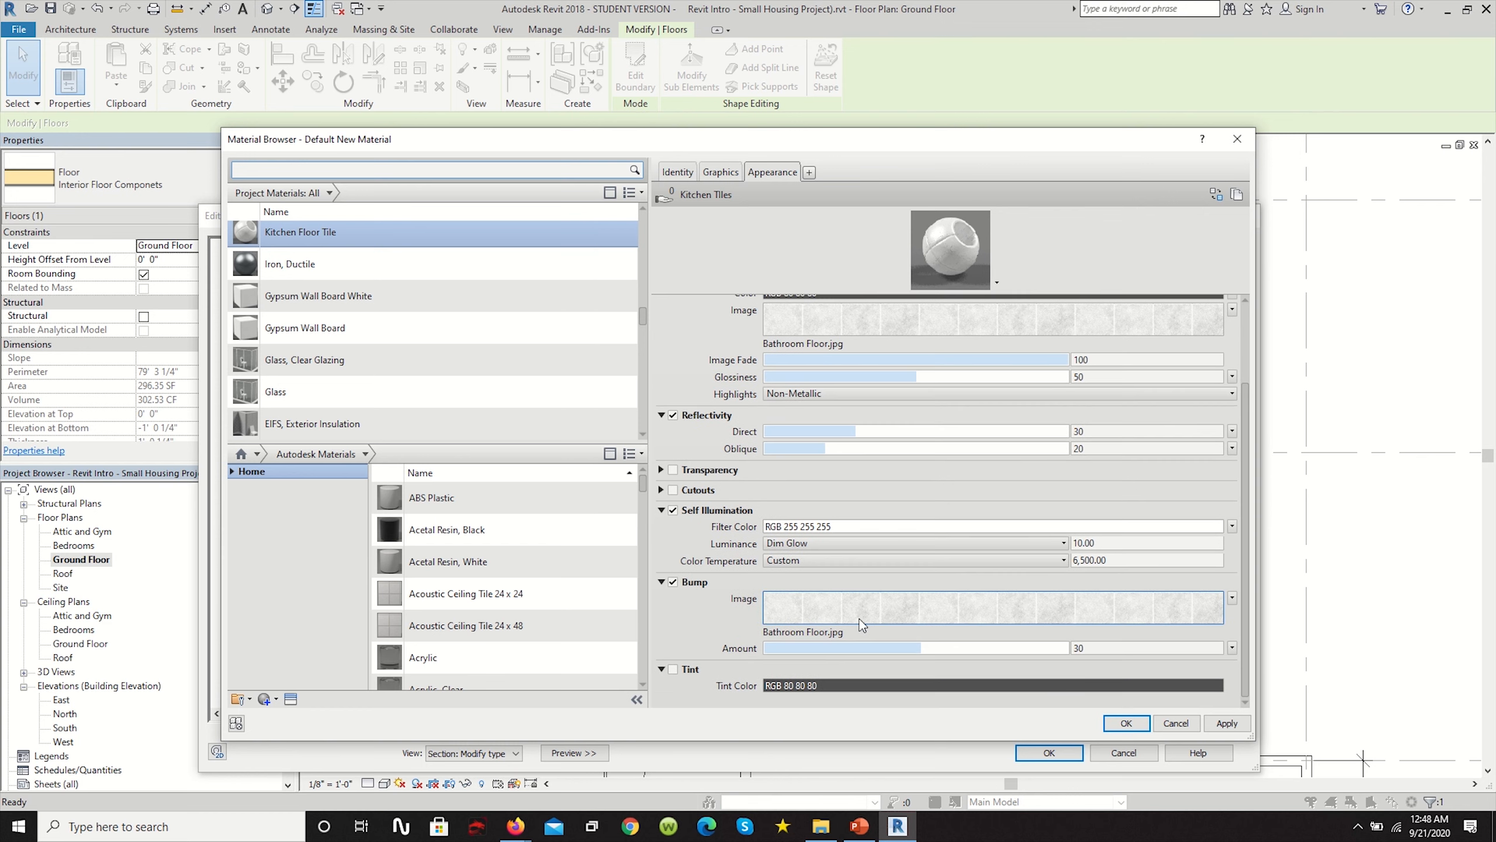
pyautogui.moveTo(818, 641); pyautogui.dragTo(916, 651)
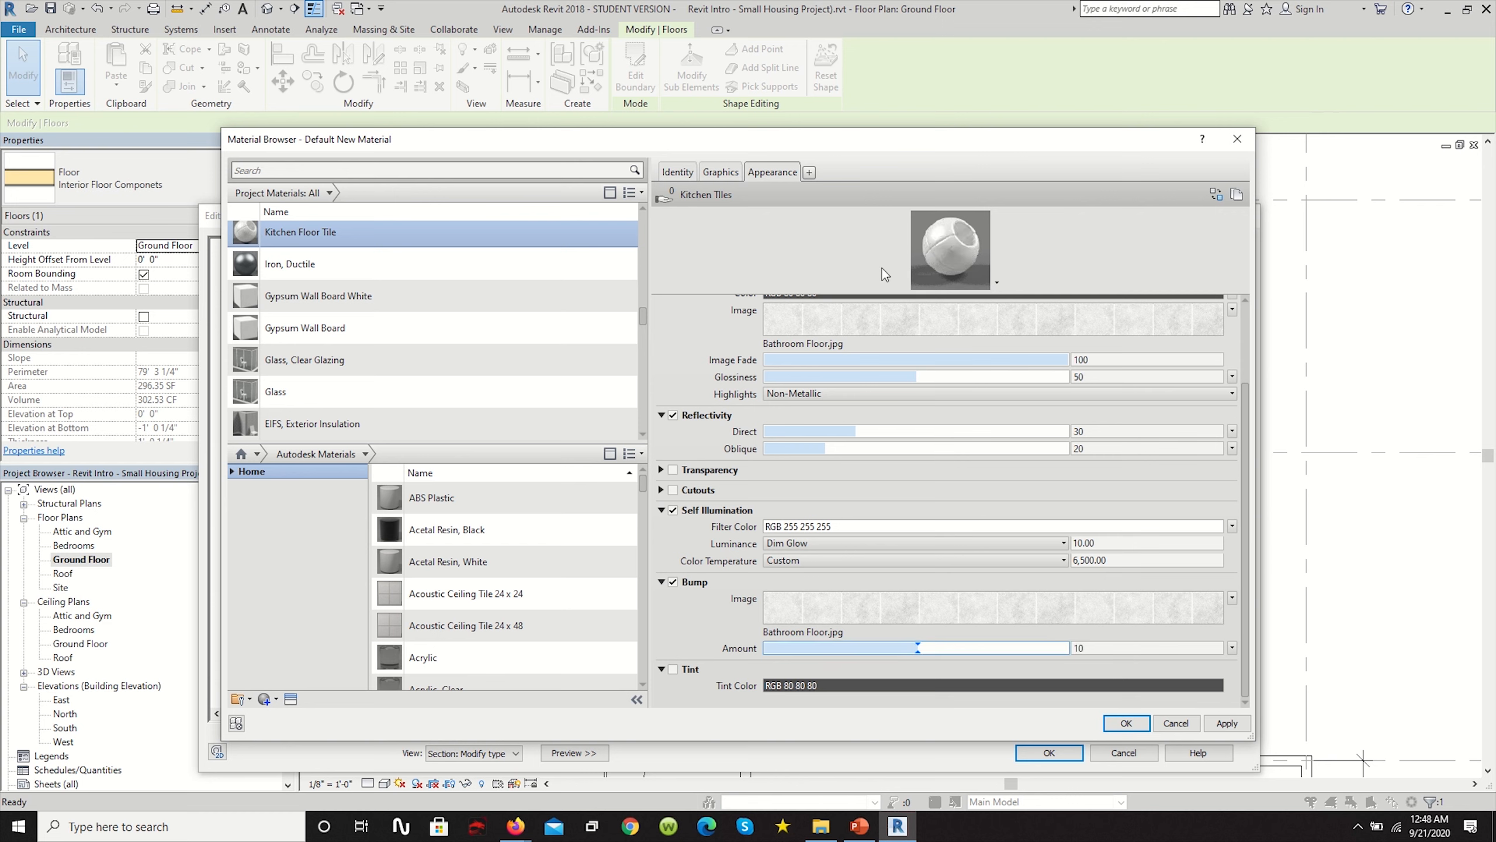
# Review the appearance's generic and reflectivity values and its cutouts and transparency settings.
pyautogui.scroll(3, 882, 446)
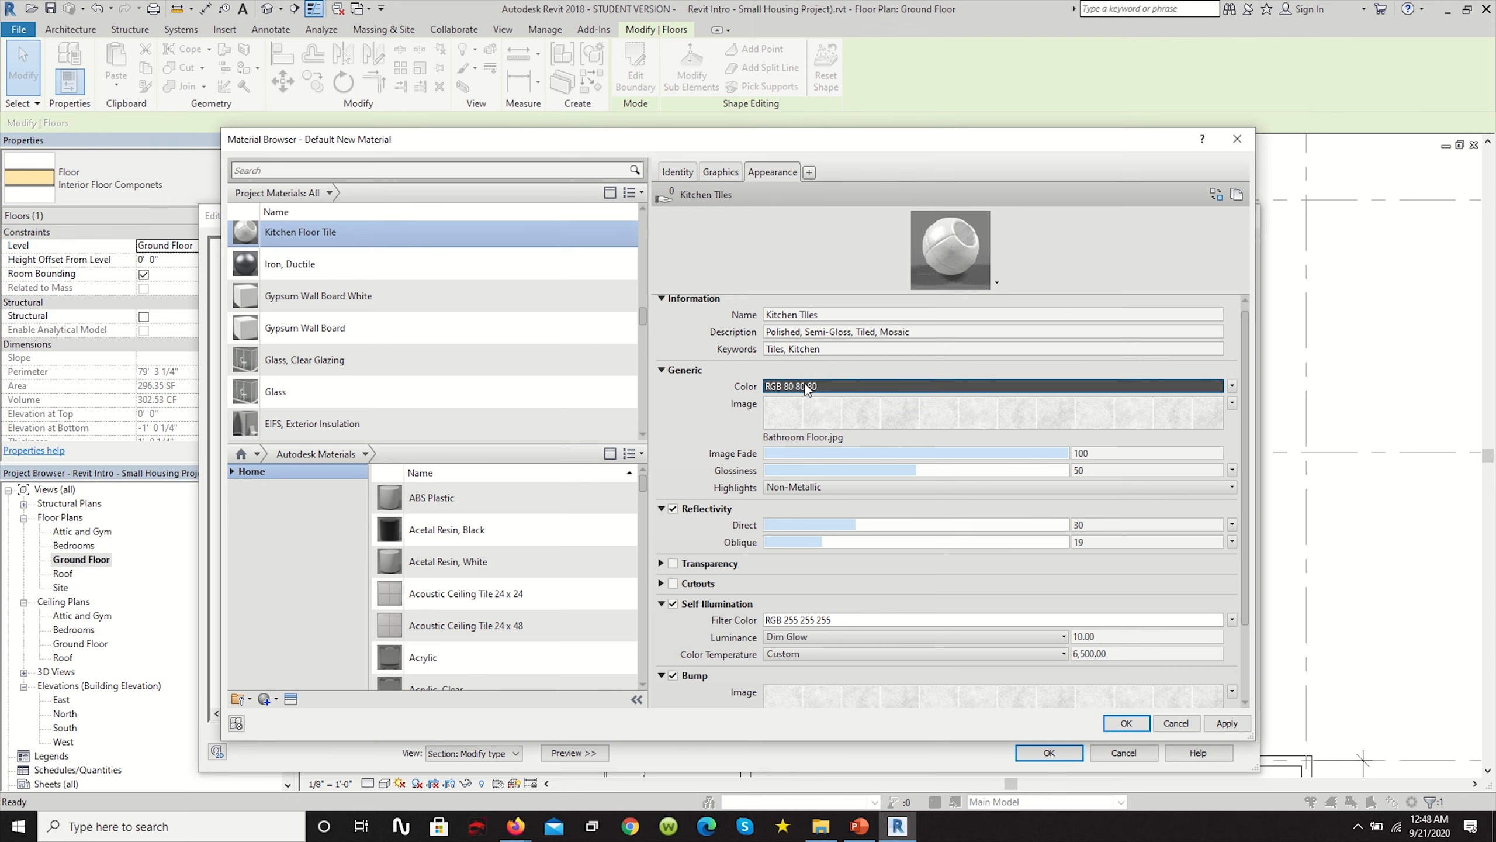
pyautogui.scroll(-2, 812, 391)
pyautogui.scroll(-2, 809, 391)
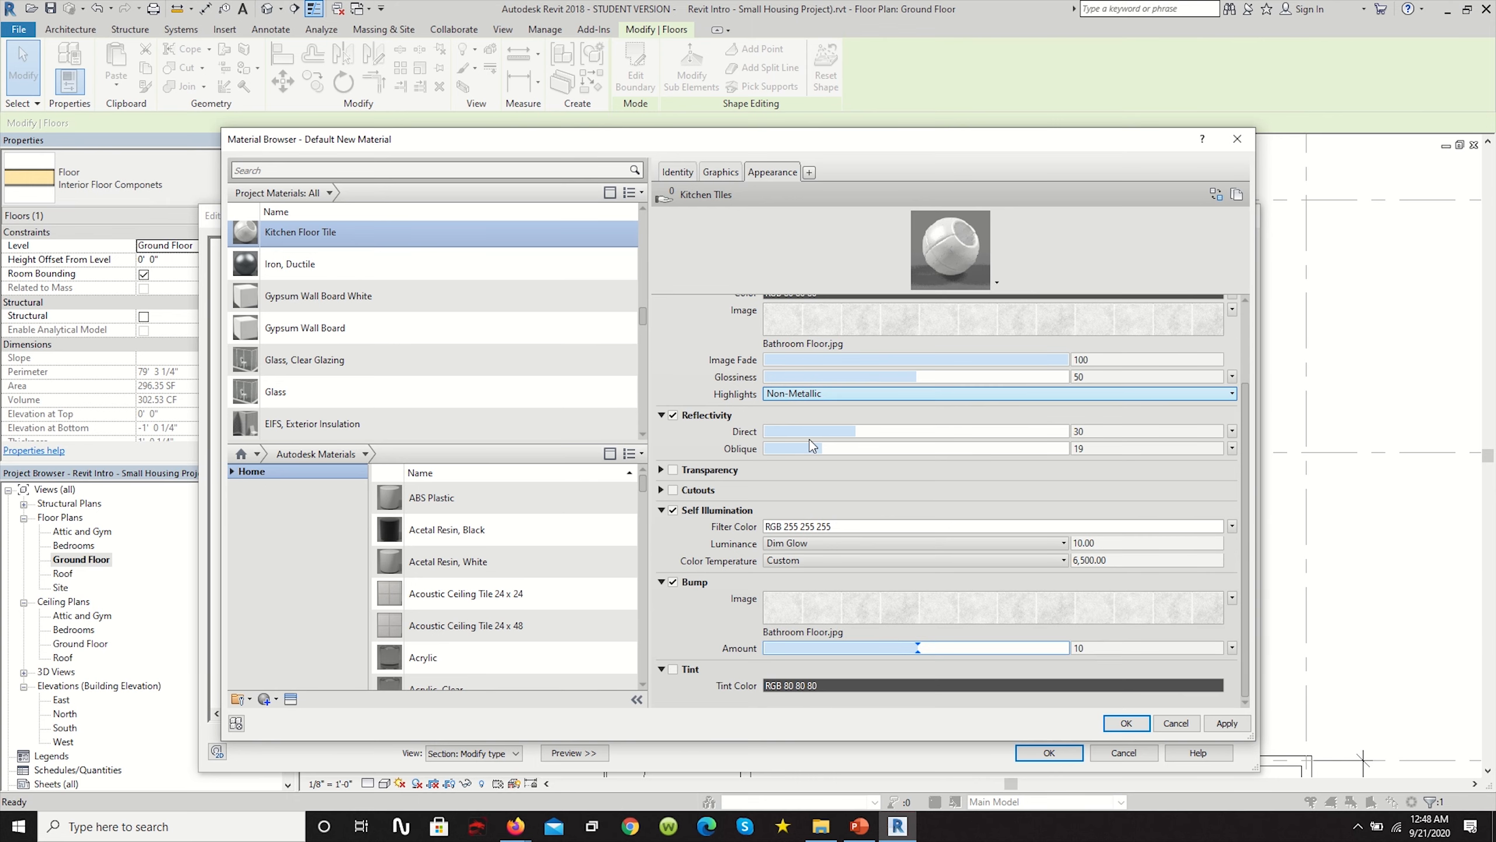
pyautogui.click(660, 490)
pyautogui.click(661, 490)
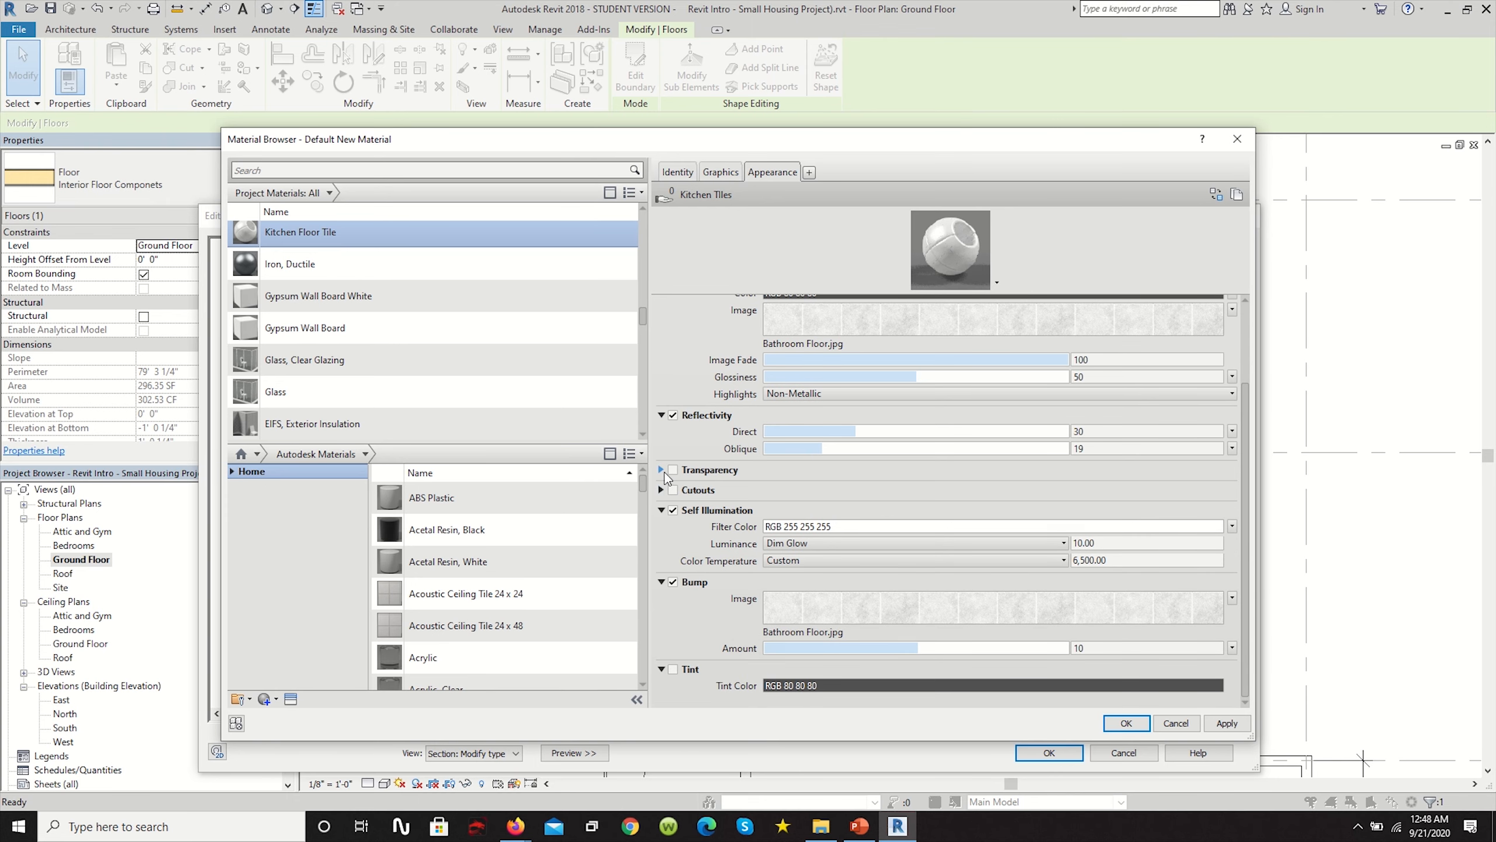
pyautogui.click(662, 471)
pyautogui.click(662, 470)
# Set the tile appearance's glossiness to 60 and accept the material, structure and floor type changes.
pyautogui.scroll(4, 698, 568)
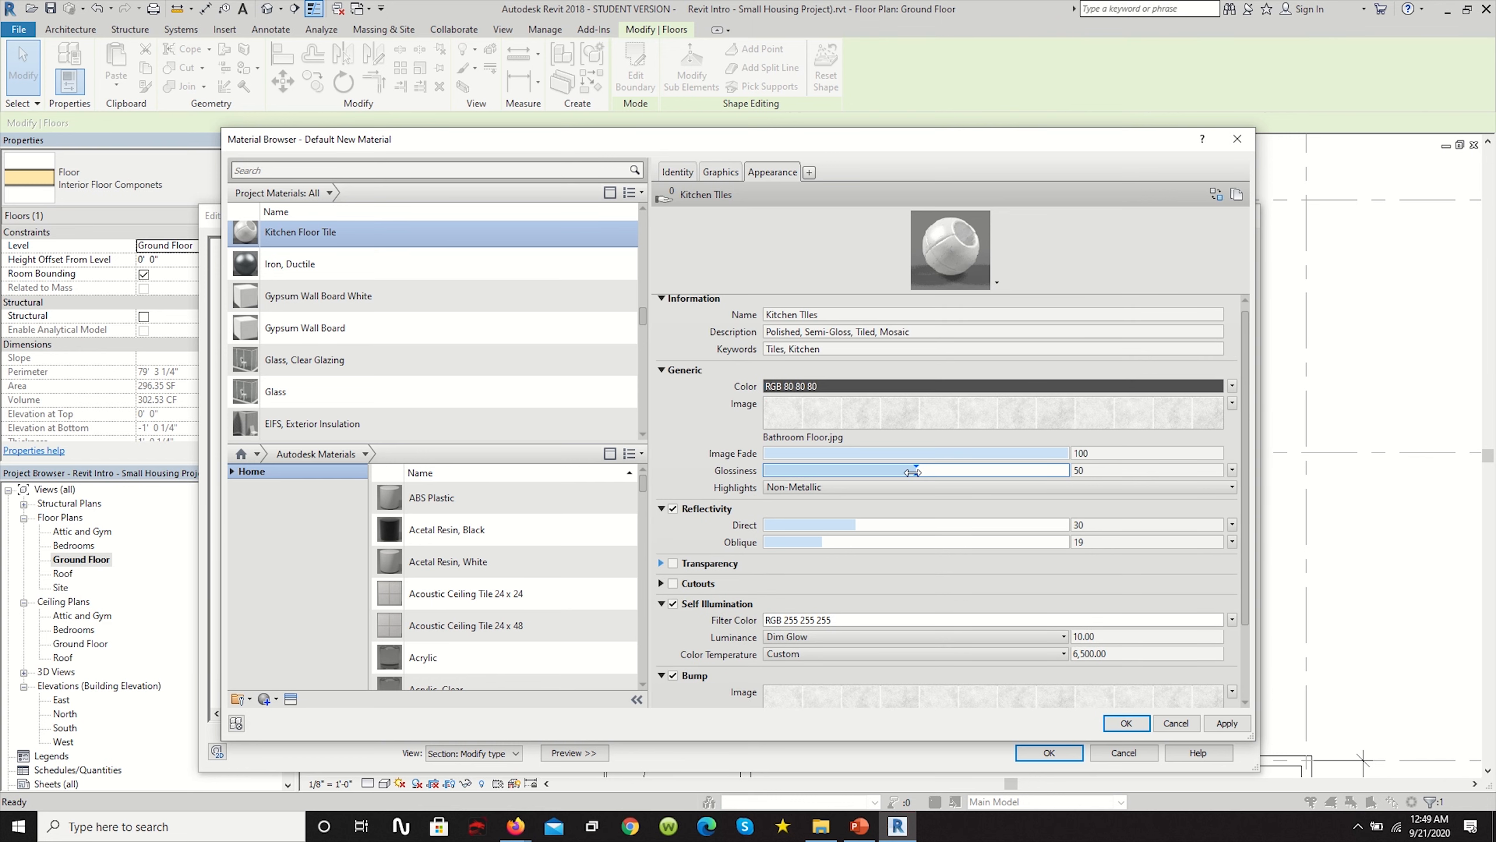
pyautogui.moveTo(913, 470); pyautogui.dragTo(959, 472)
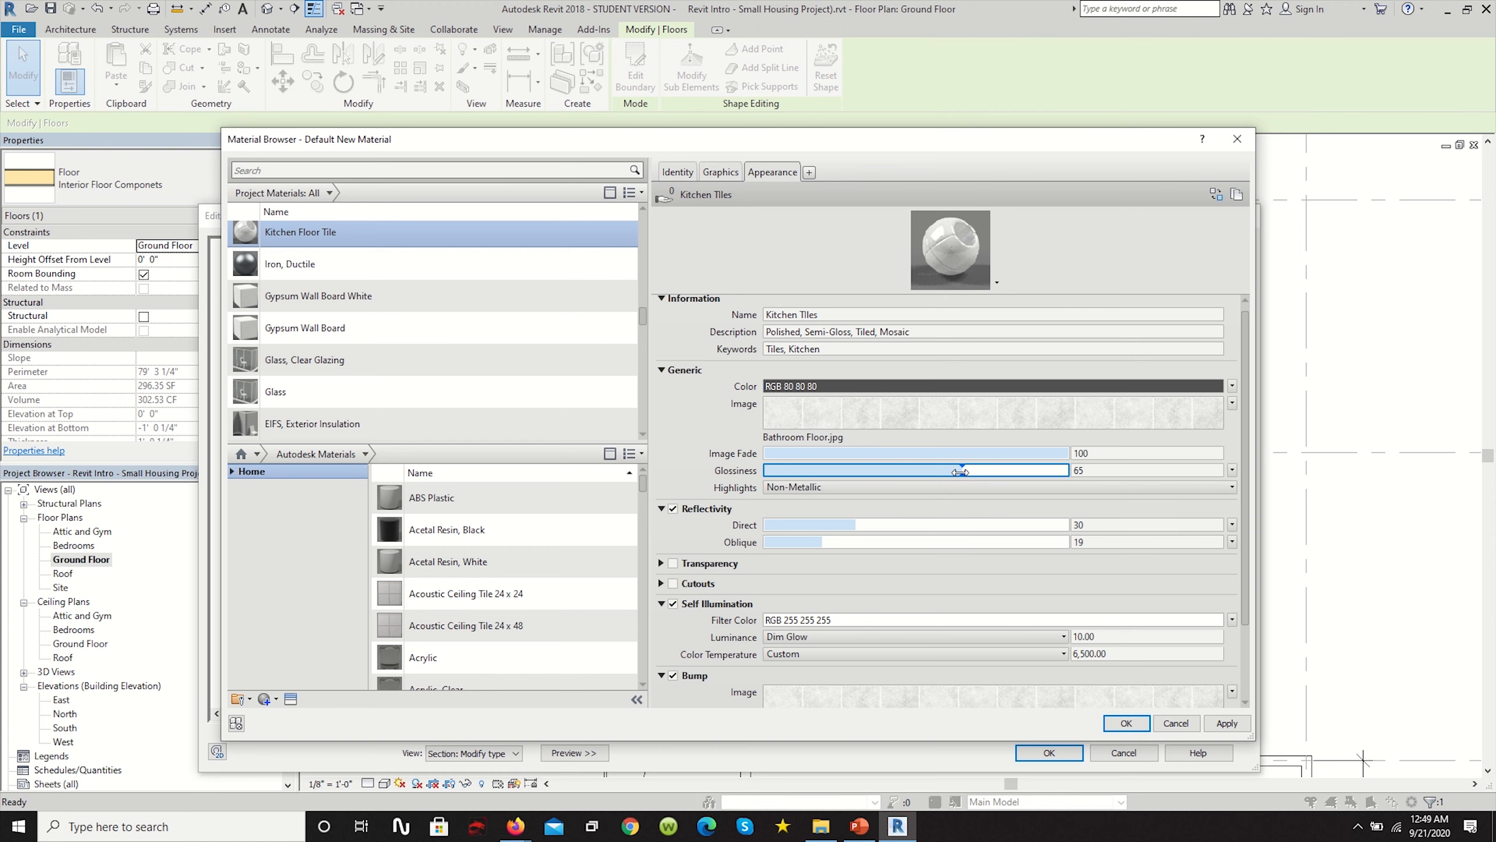
pyautogui.moveTo(961, 470); pyautogui.dragTo(946, 466)
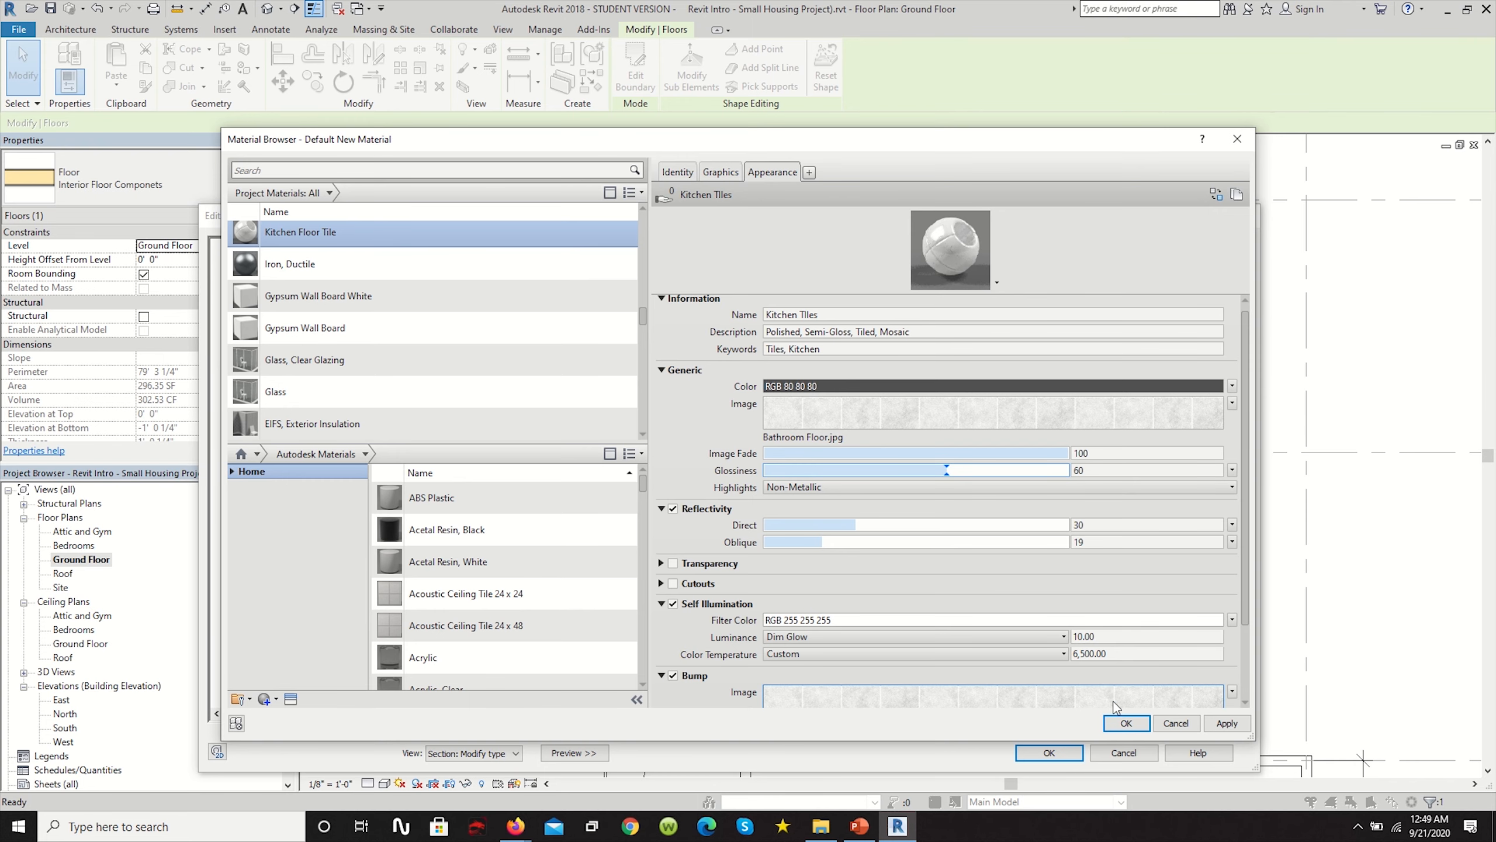
pyautogui.click(1111, 723)
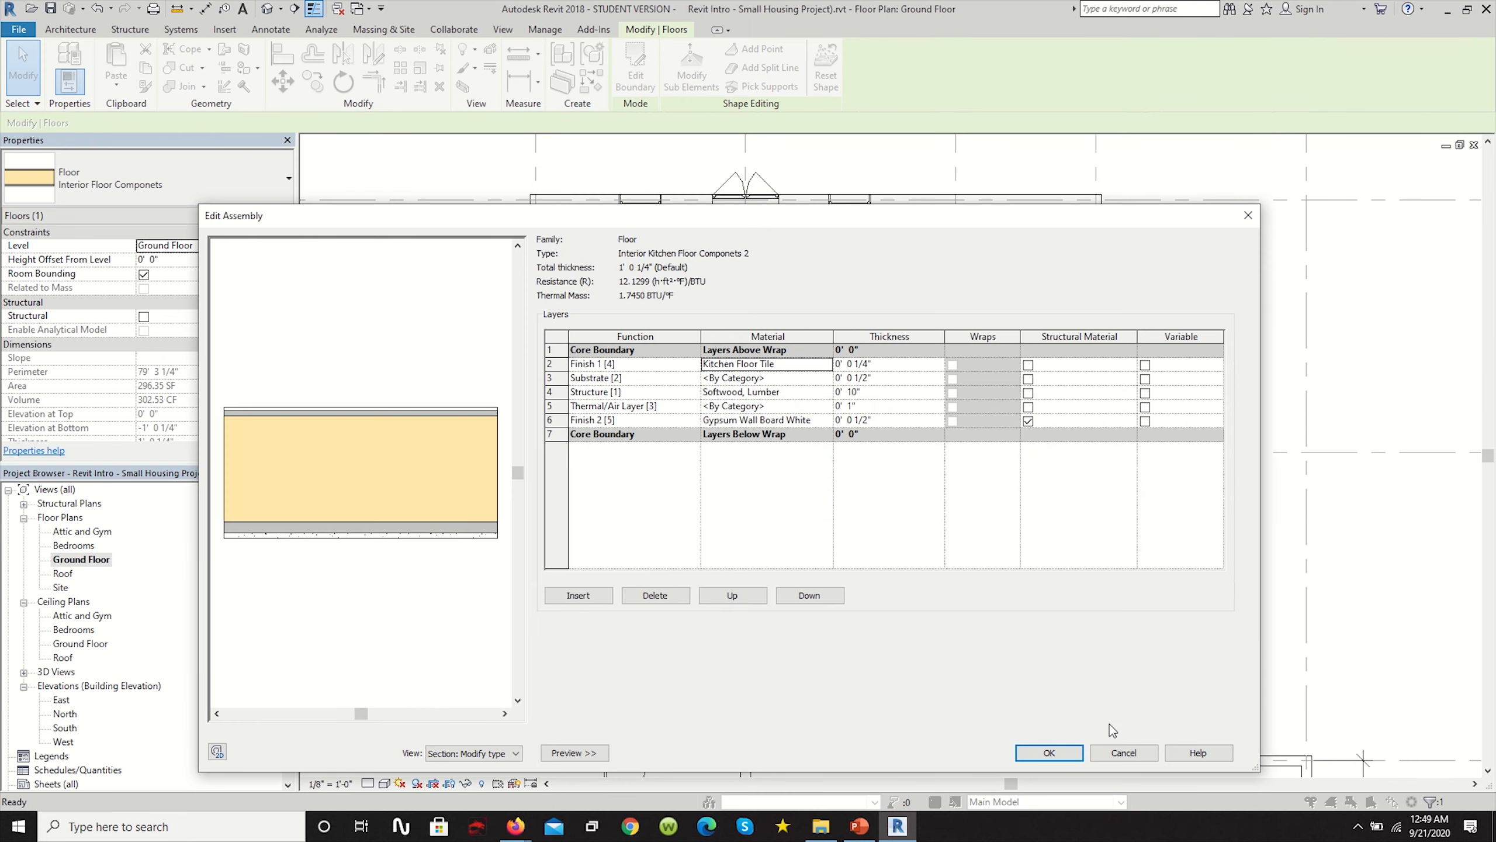
pyautogui.click(1043, 755)
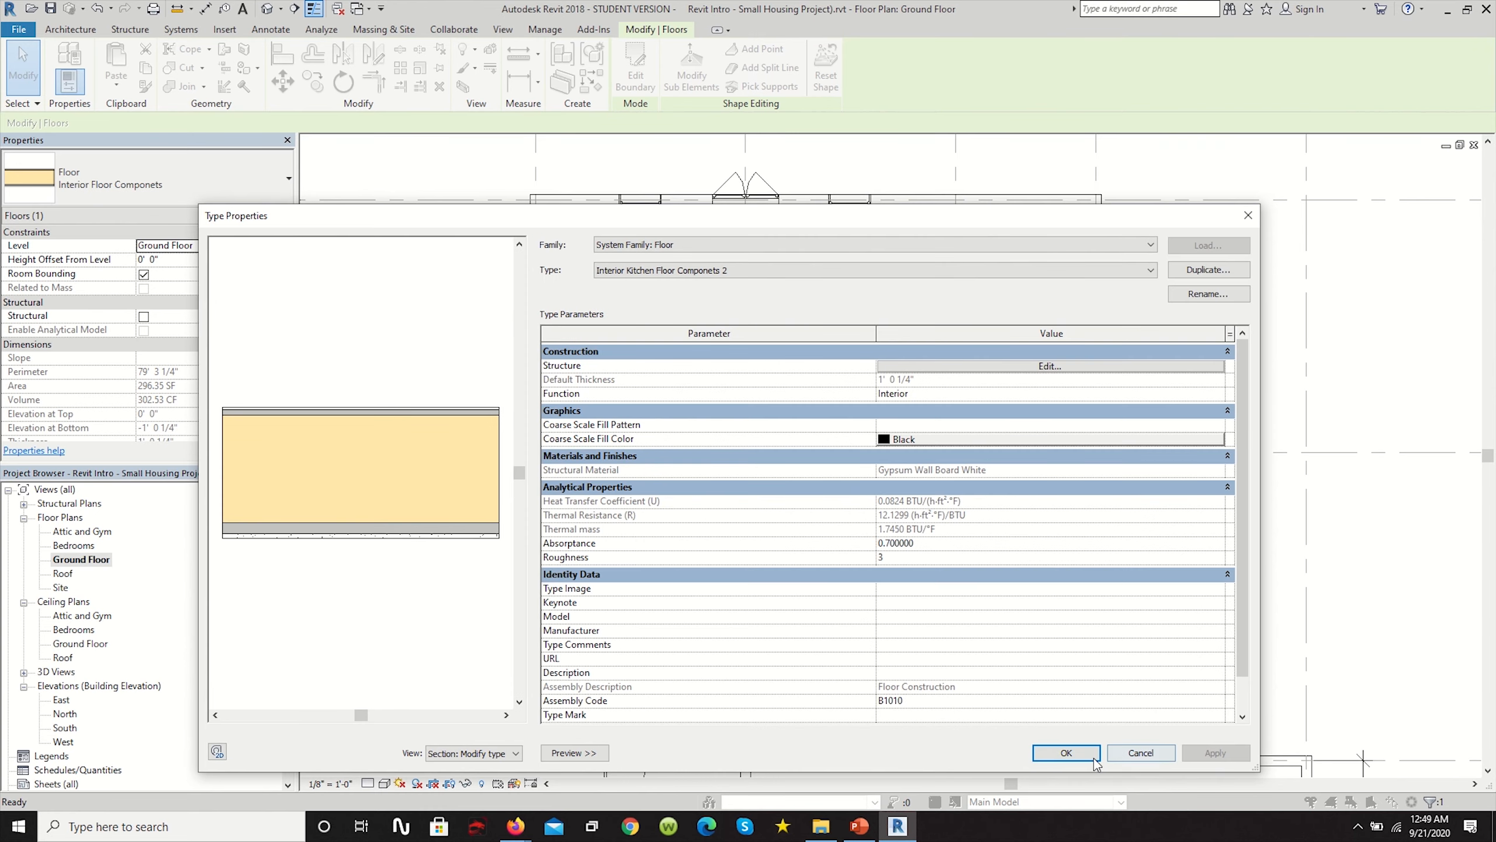
pyautogui.click(1087, 757)
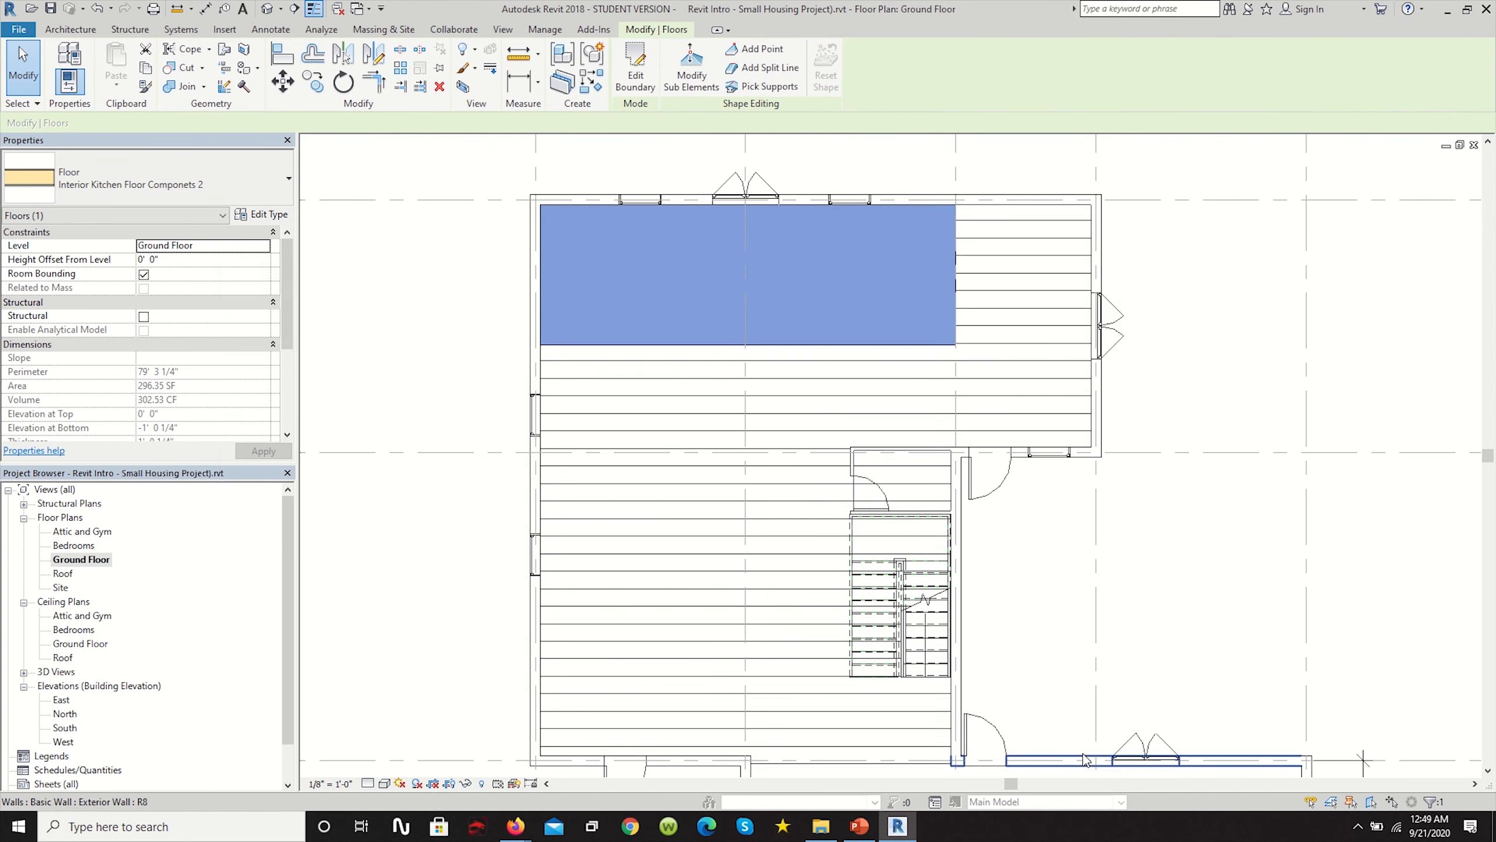
# Reopen the Finish 1 layer's Kitchen Floor Tile material from the kitchen floor type's structure.
pyautogui.click(460, 243)
pyautogui.click(613, 285)
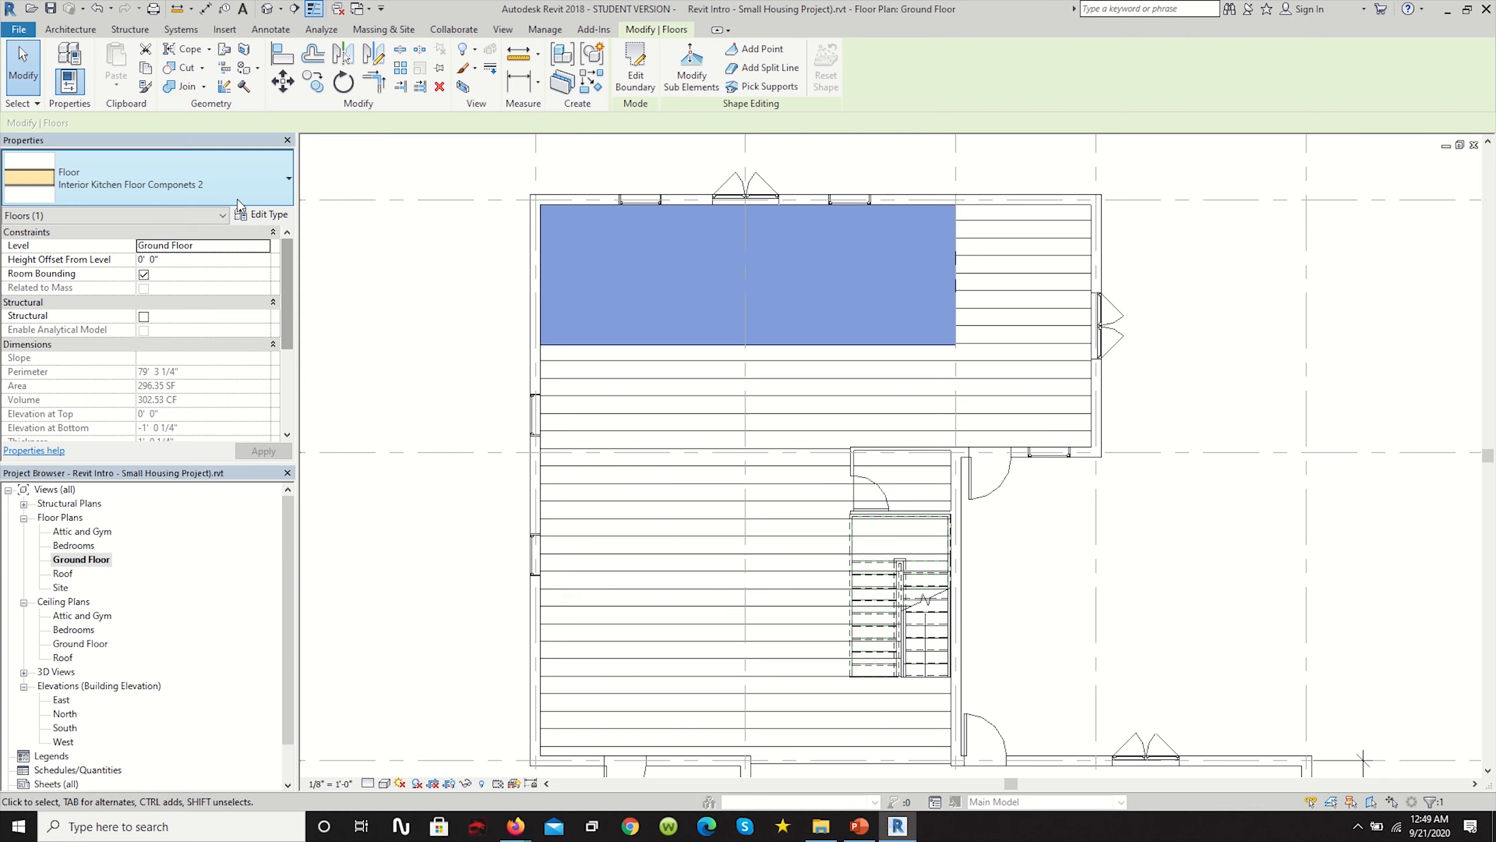
pyautogui.click(259, 214)
pyautogui.click(1018, 366)
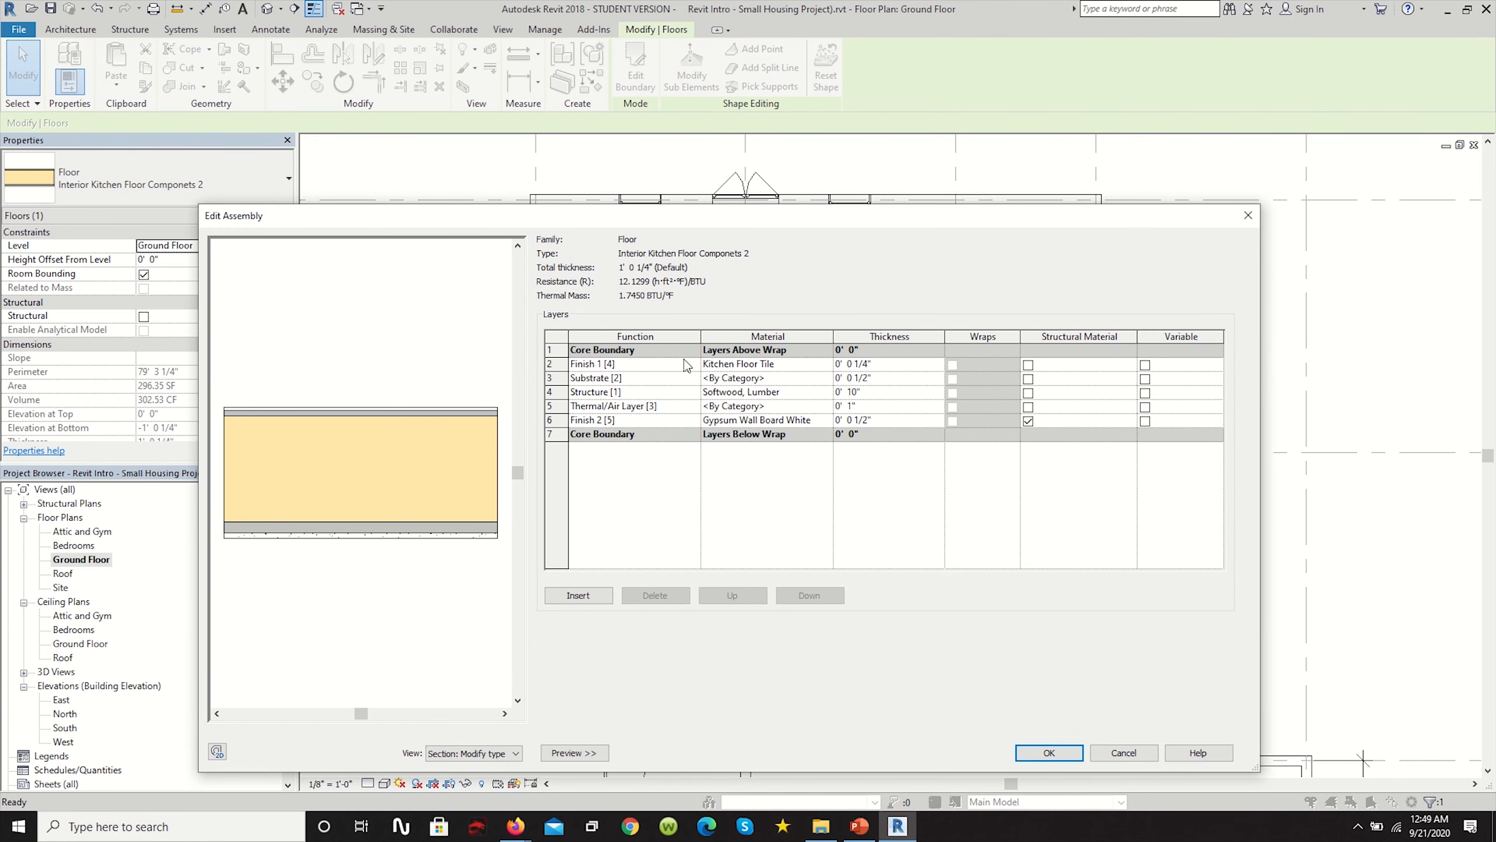
pyautogui.click(821, 369)
pyautogui.click(825, 364)
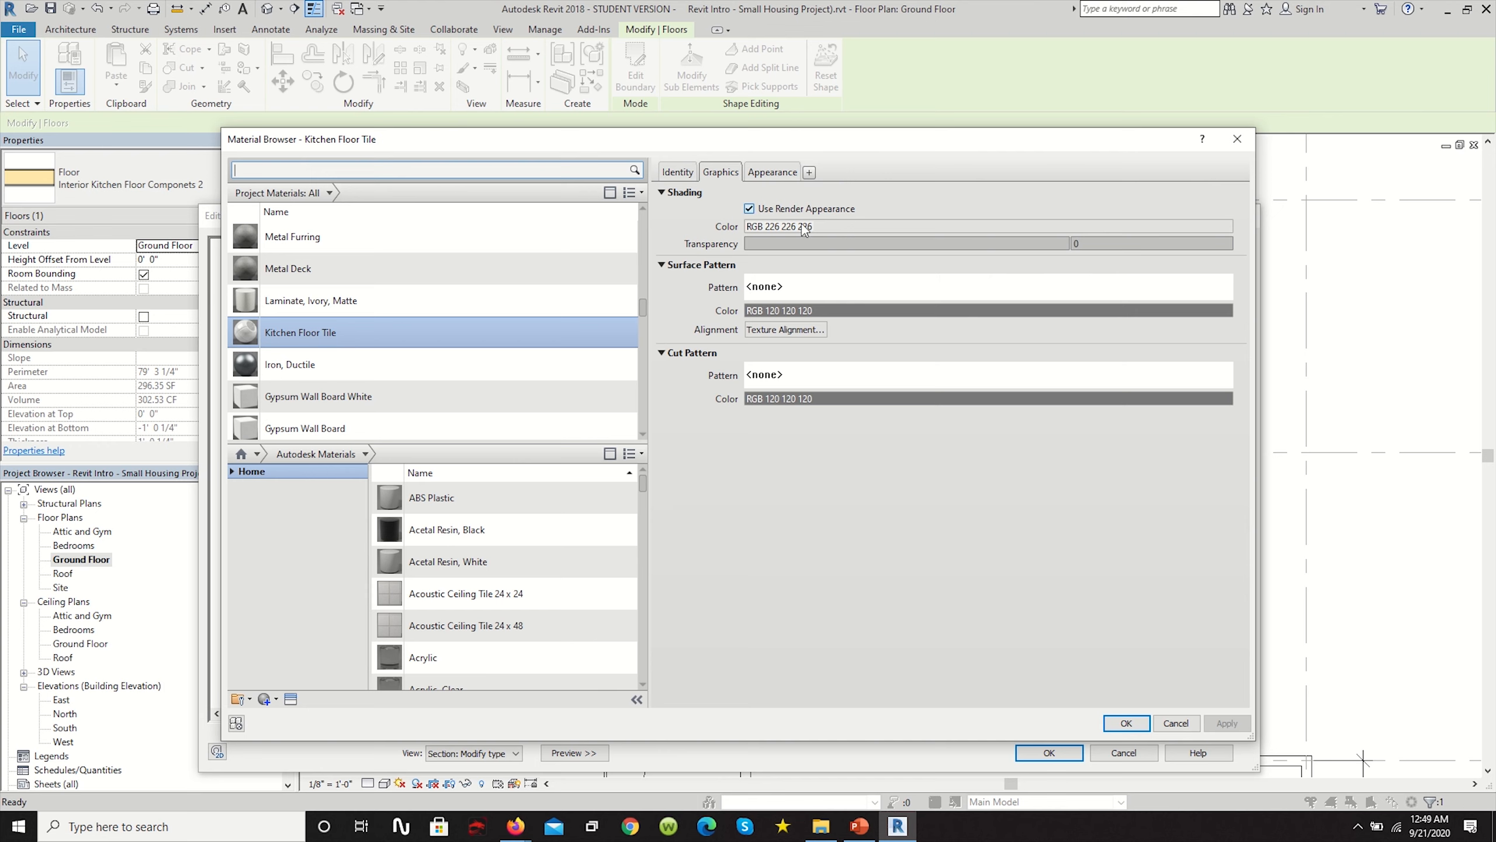
# For the material's surface pattern, duplicate the Crosshatch drafting pattern and name the copy Kitchen Title Large.
pyautogui.click(823, 290)
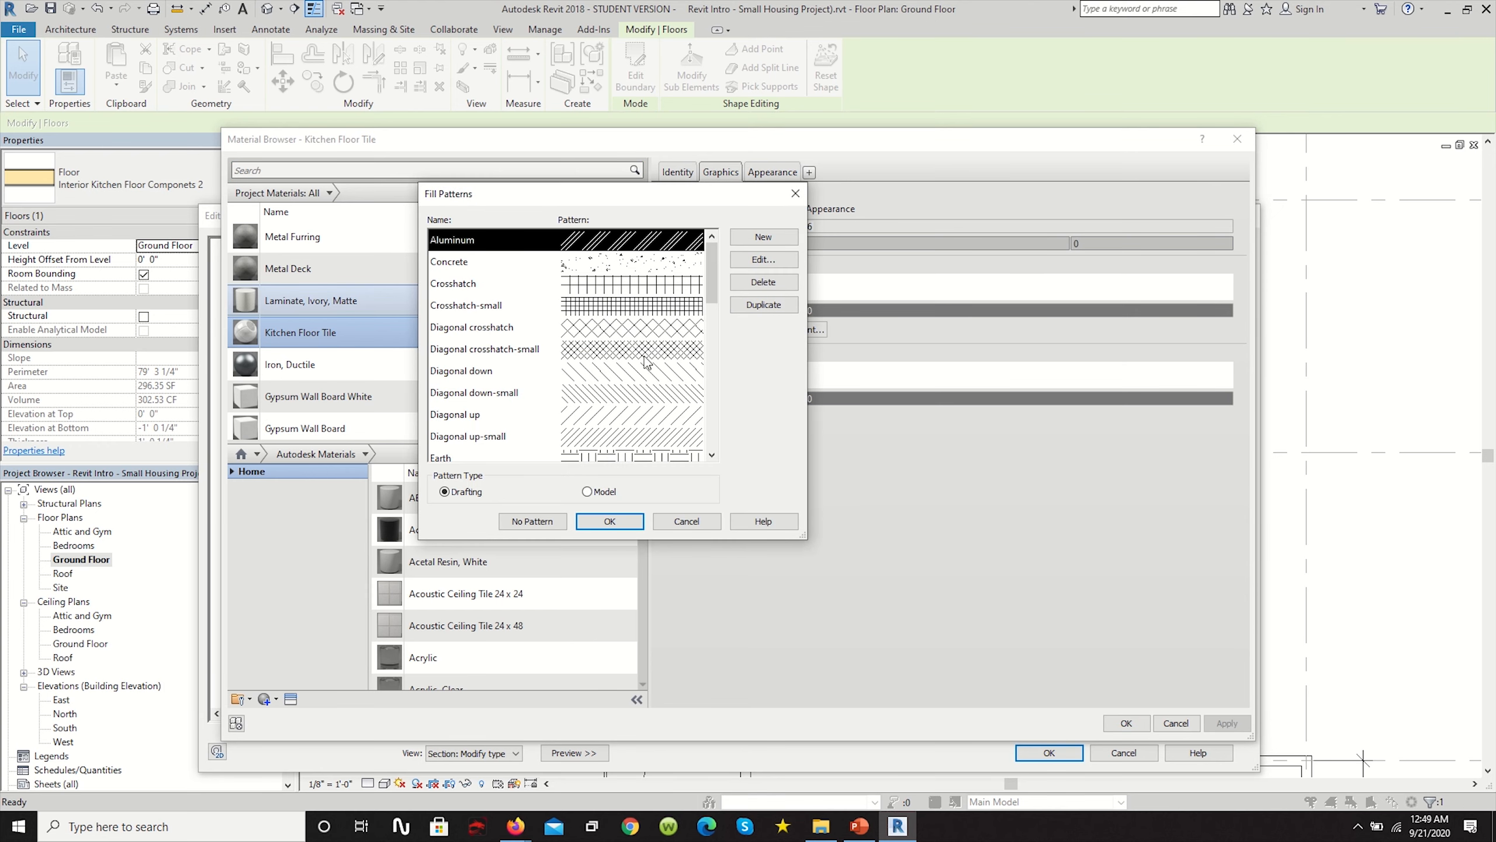
pyautogui.click(617, 285)
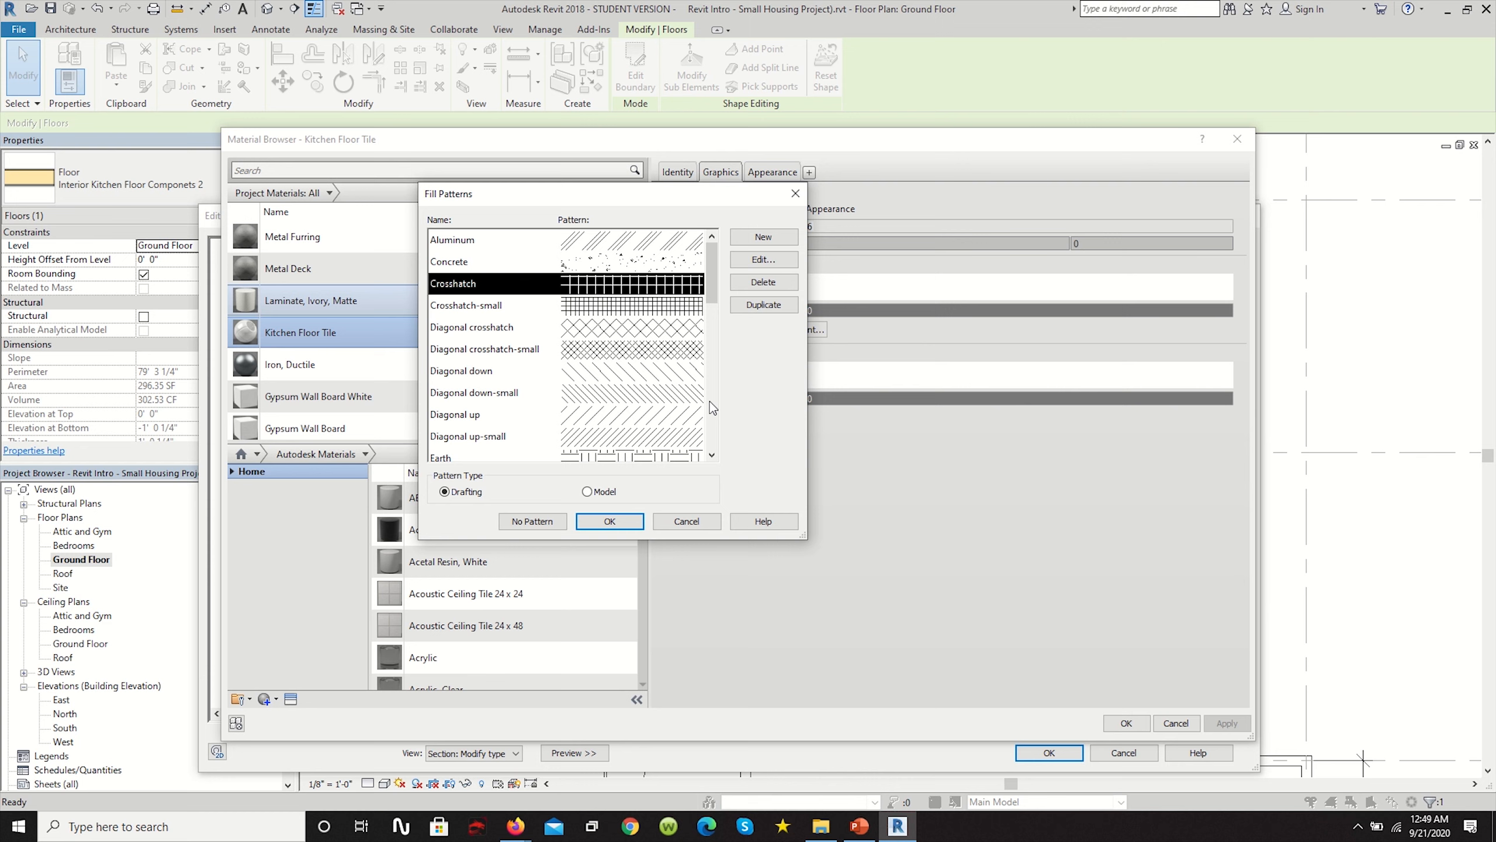
pyautogui.click(763, 306)
pyautogui.write('T')
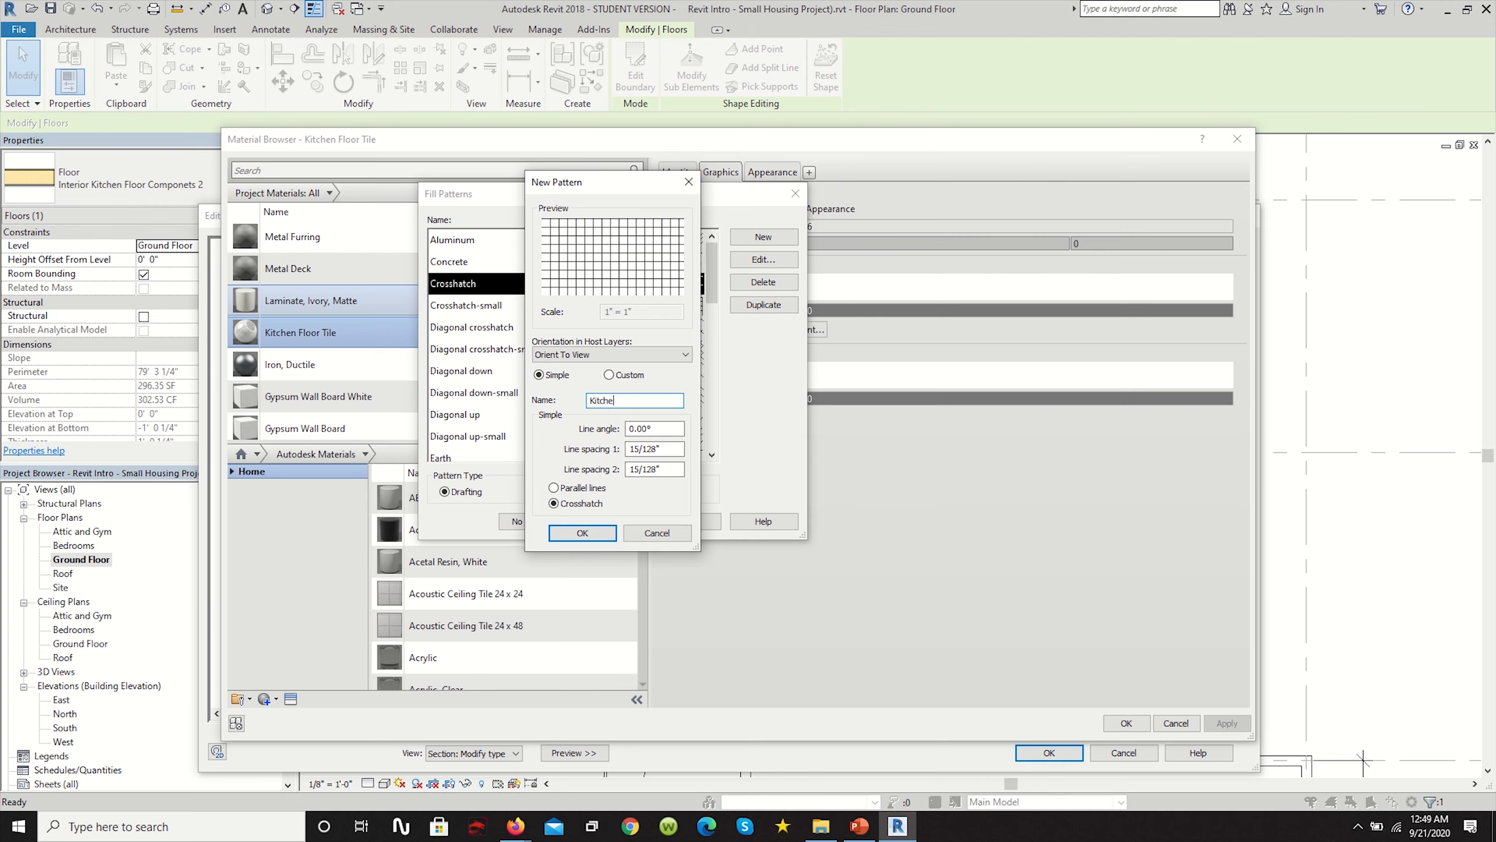
pyautogui.write('itchen Title Large')
# Set both line spacings of the Kitchen Title Large pattern to 18/128".
pyautogui.click(637, 448)
pyautogui.write('1')
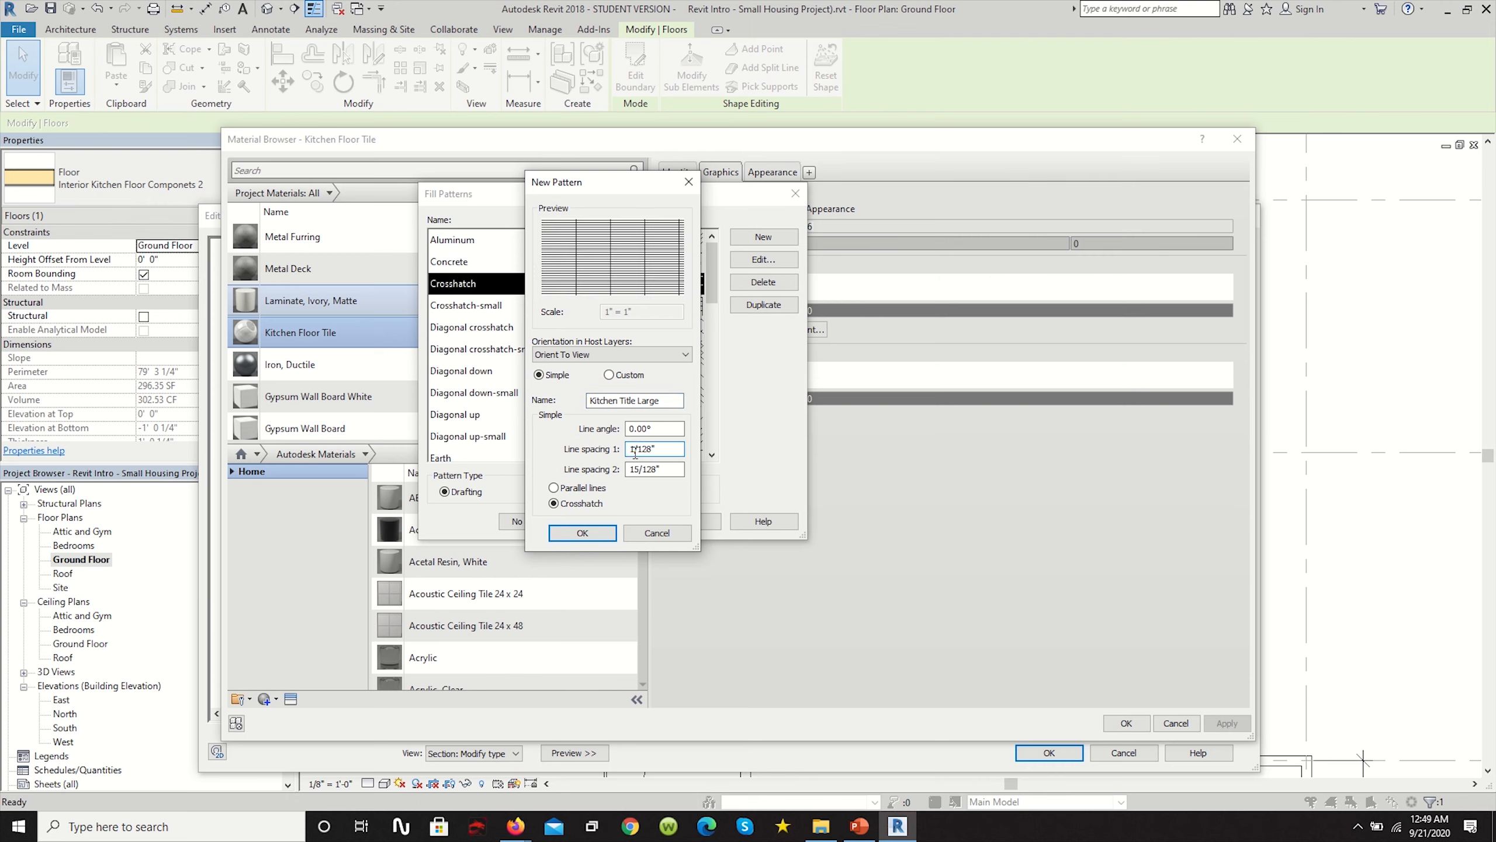
pyautogui.write('8')
pyautogui.click(638, 470)
pyautogui.moveTo(637, 470); pyautogui.dragTo(632, 475)
pyautogui.write('18')
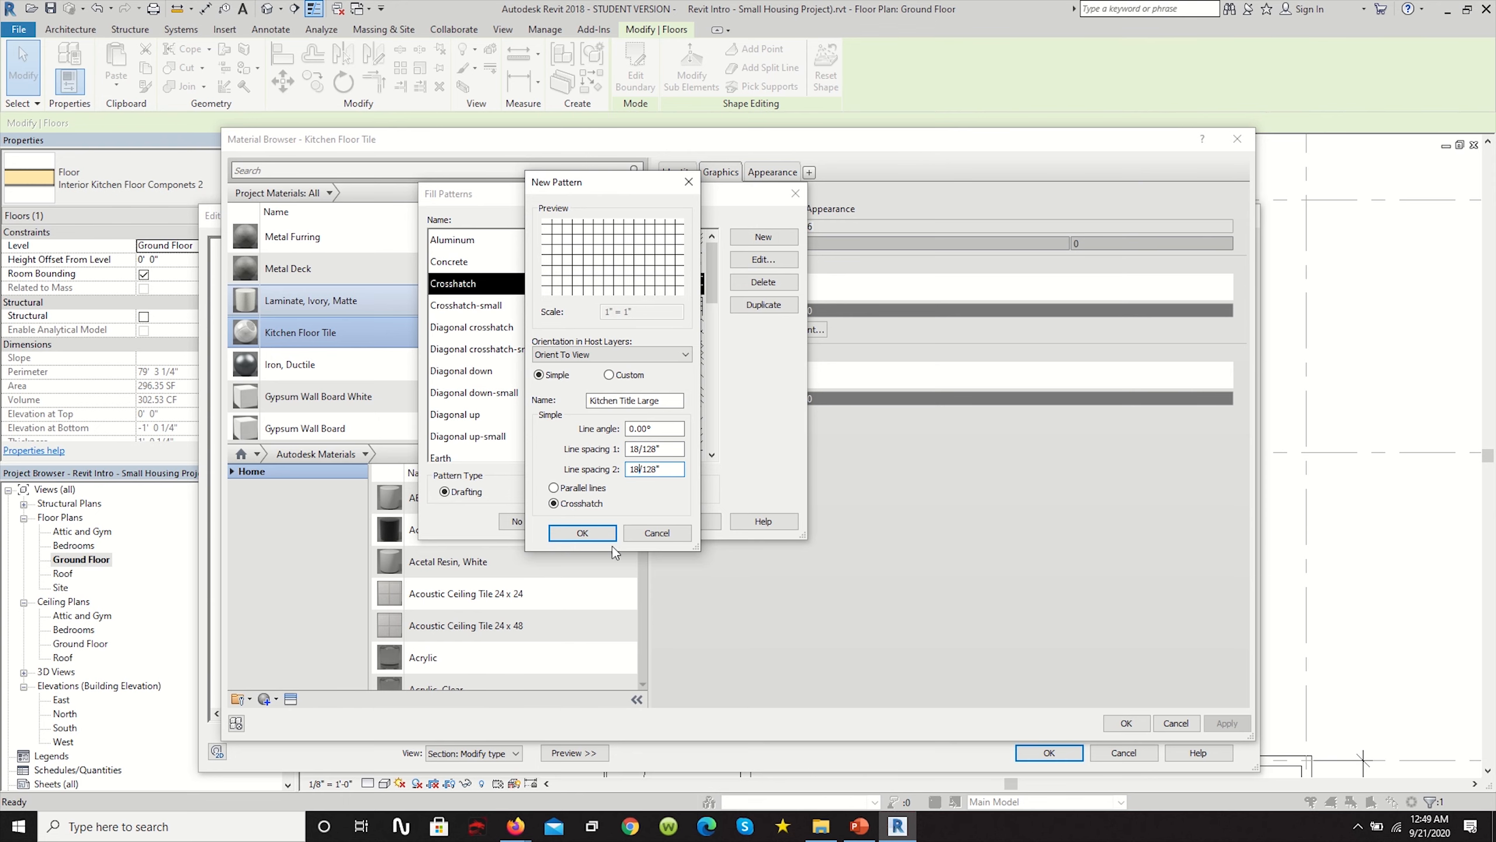
pyautogui.click(589, 536)
# Assign Kitchen Title Large as the material's surface pattern, accept the floor type changes and deselect the kitchen floor.
pyautogui.click(609, 521)
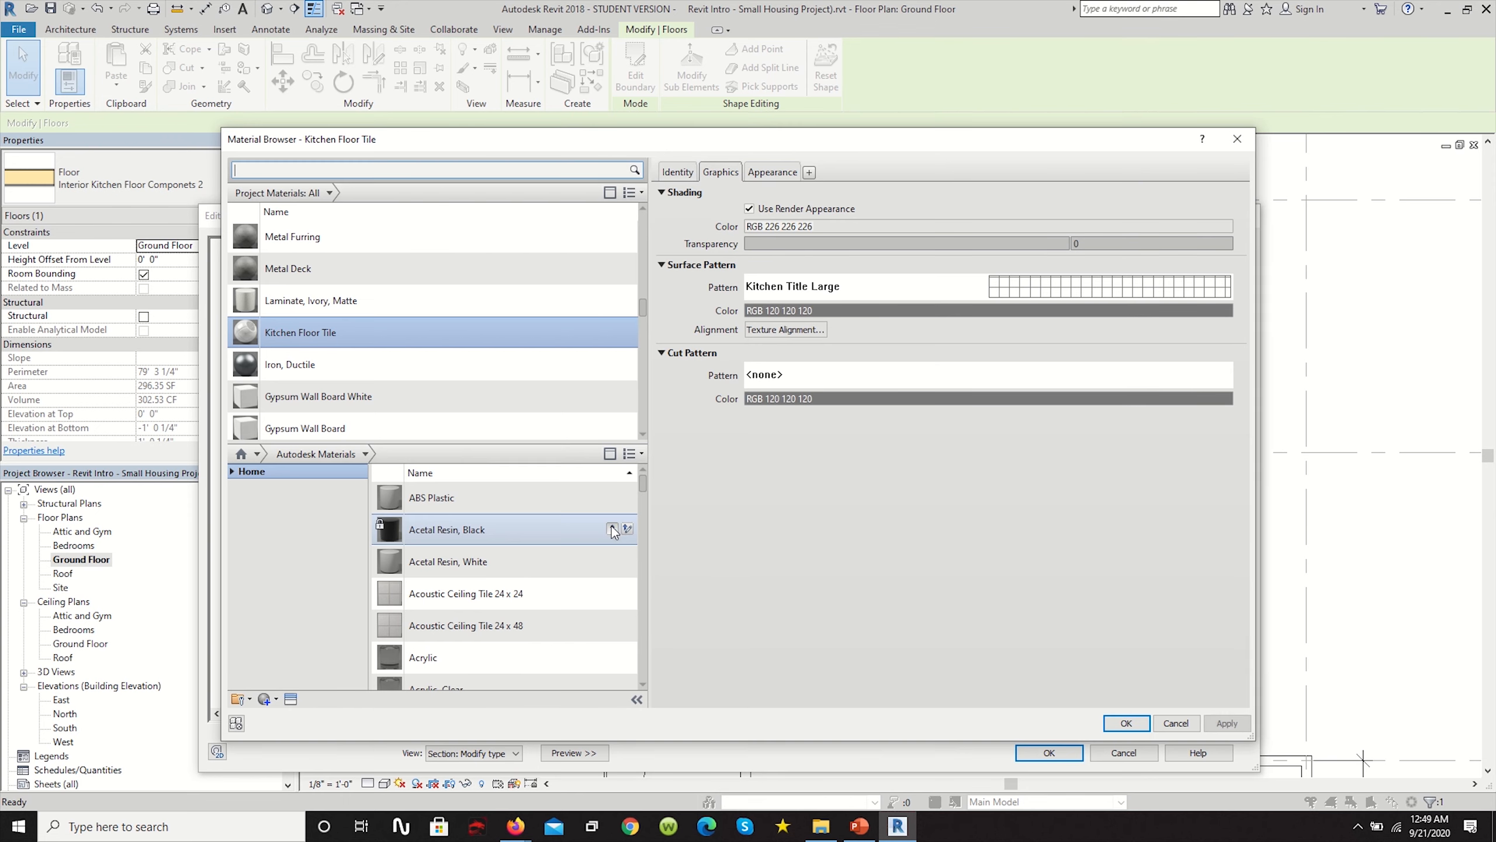
pyautogui.click(1126, 723)
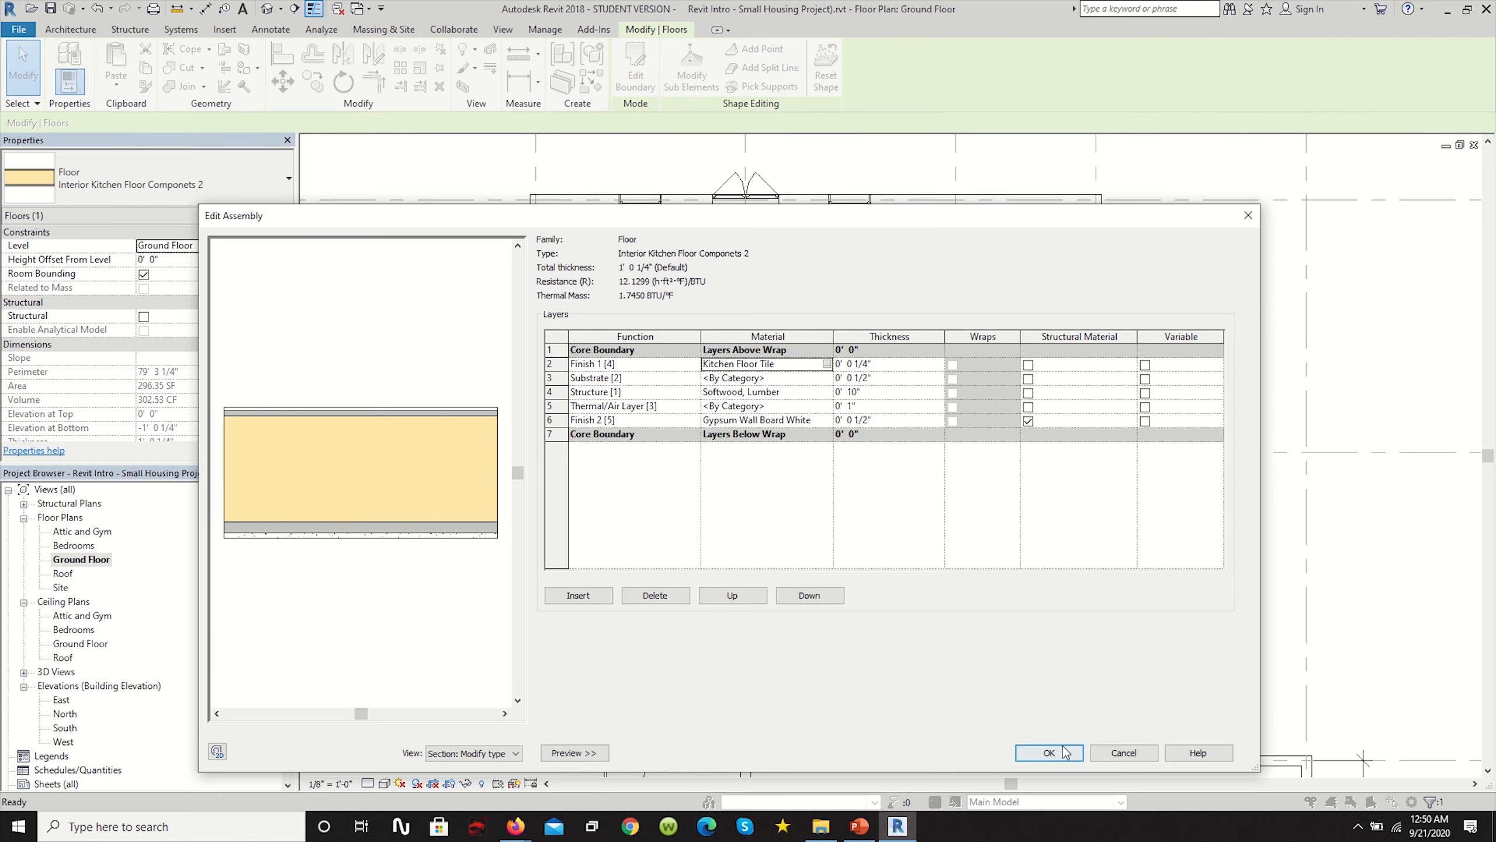
pyautogui.click(1061, 752)
pyautogui.click(1056, 750)
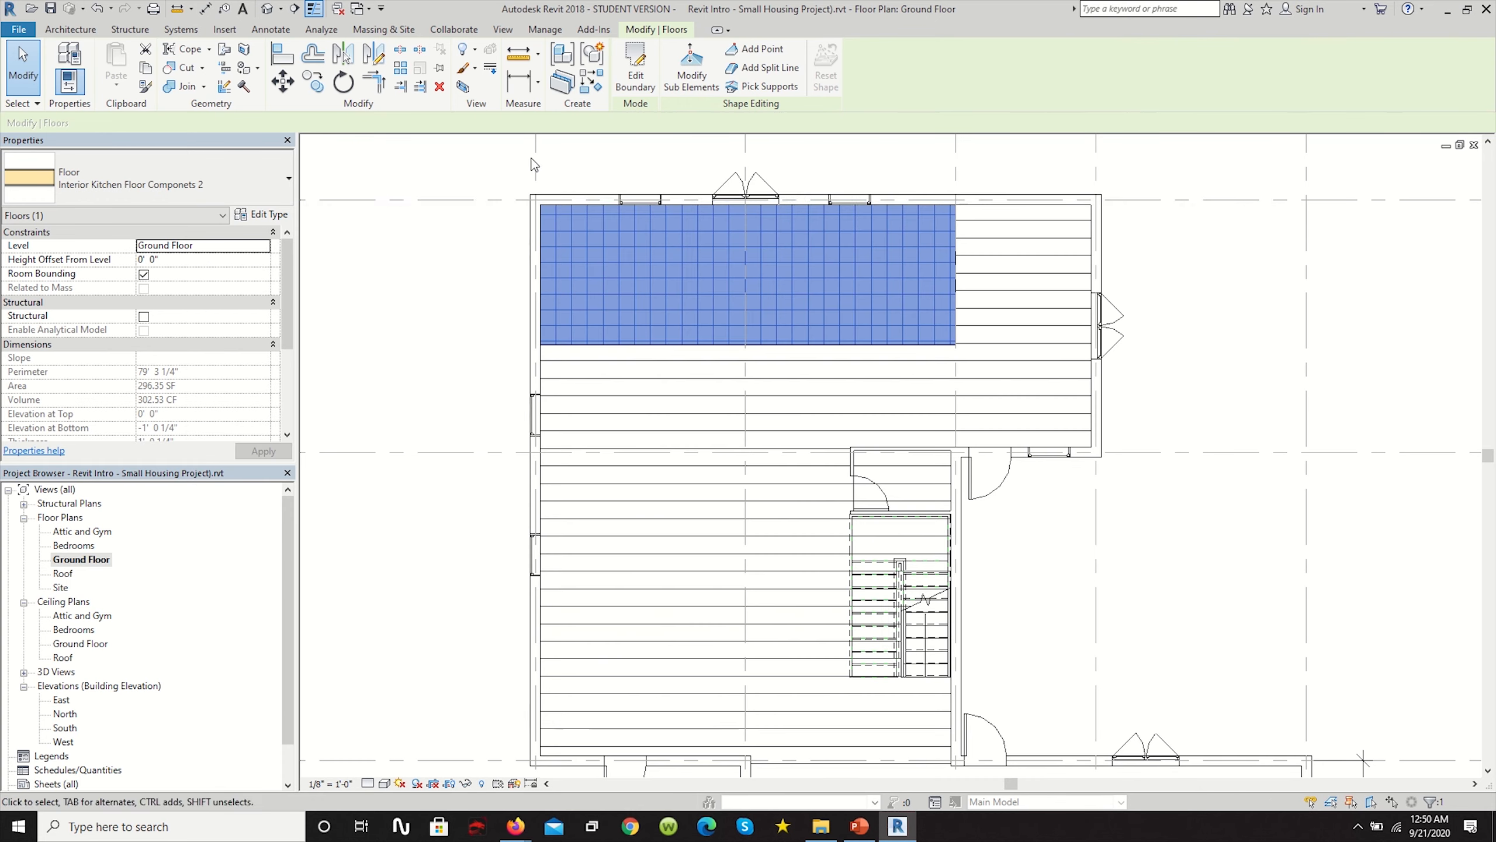
pyautogui.click(532, 158)
pyautogui.scroll(-2, 829, 318)
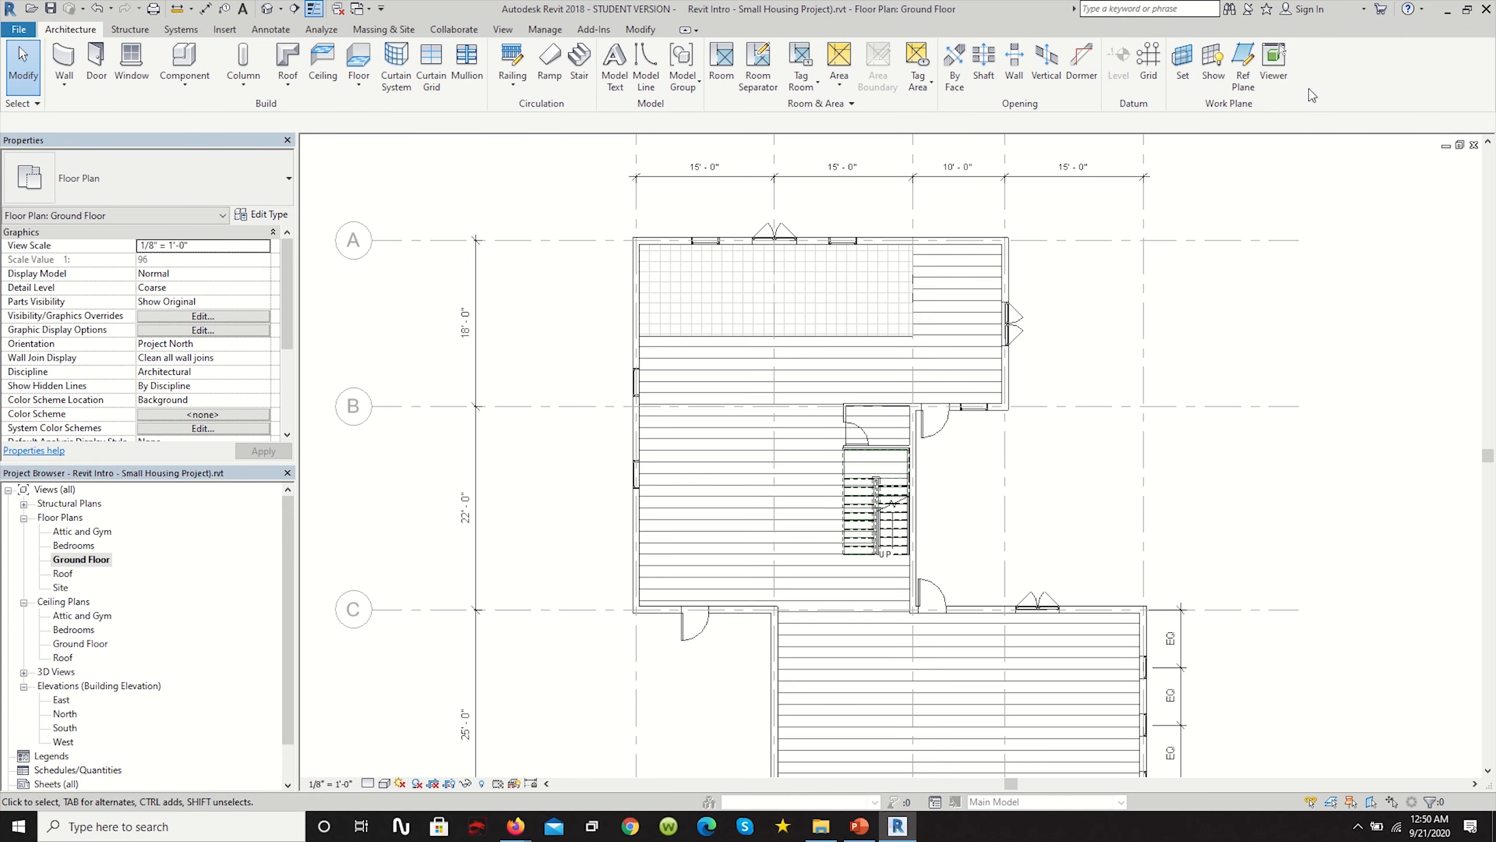
# Change the small room's floor above the stairs to the Interior Kitchen Floor Componets 2 type and deselect it.
pyautogui.scroll(4, 866, 413)
pyautogui.click(985, 398)
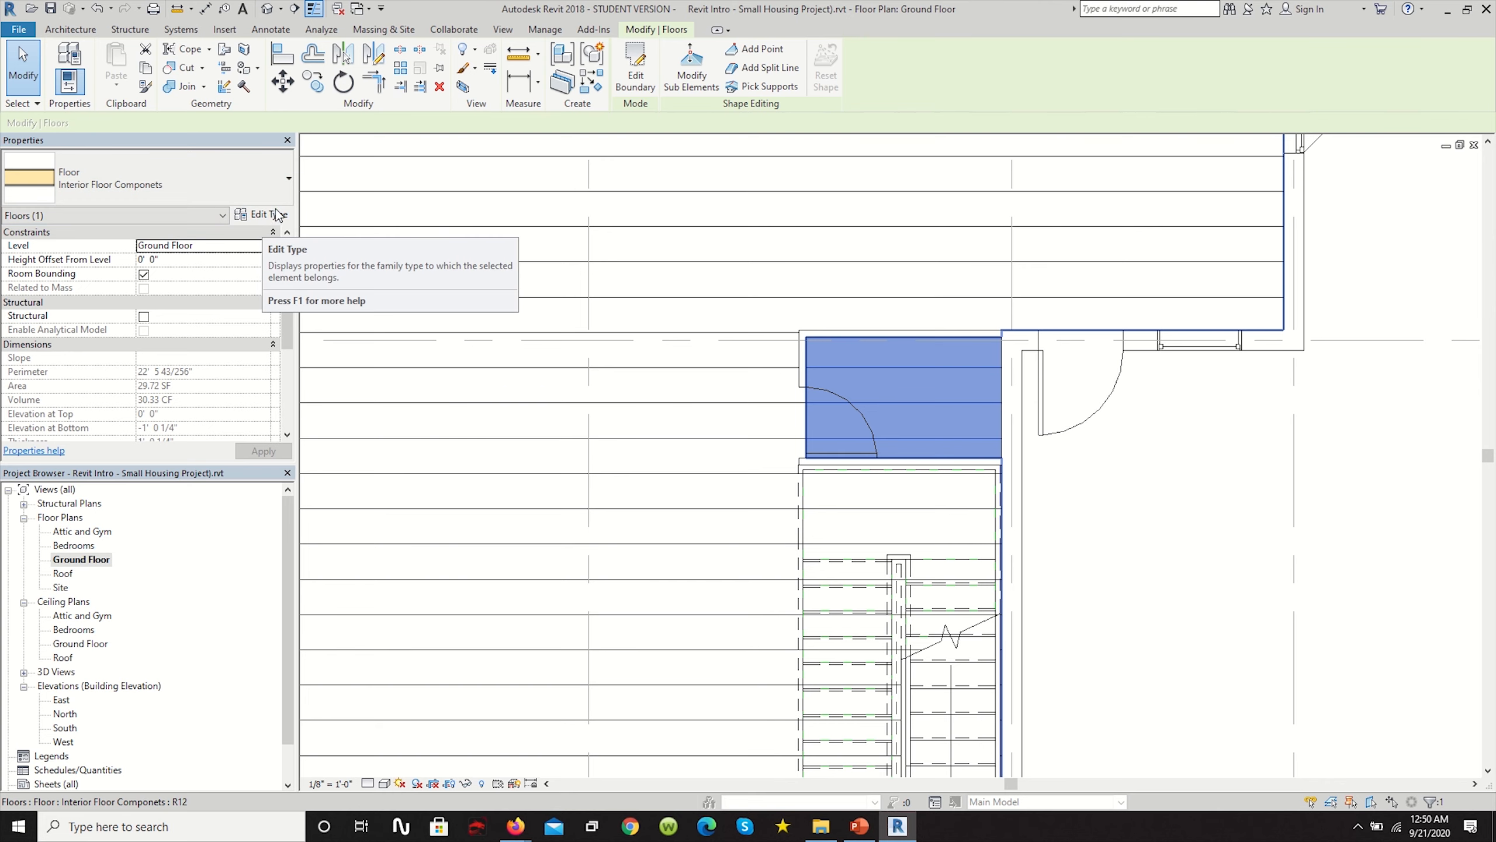
pyautogui.click(285, 190)
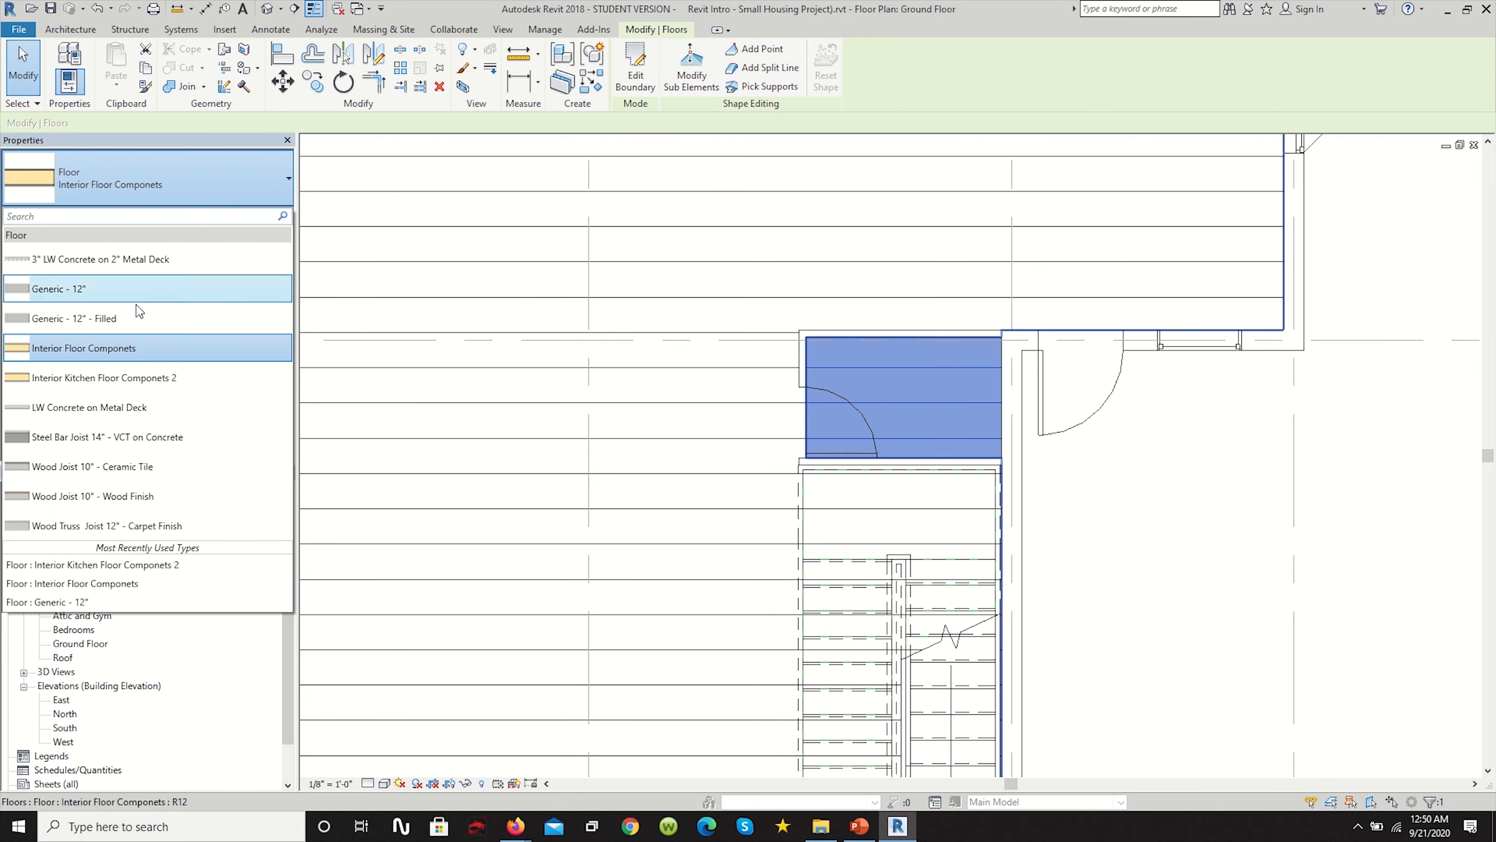
pyautogui.click(187, 389)
pyautogui.click(1196, 523)
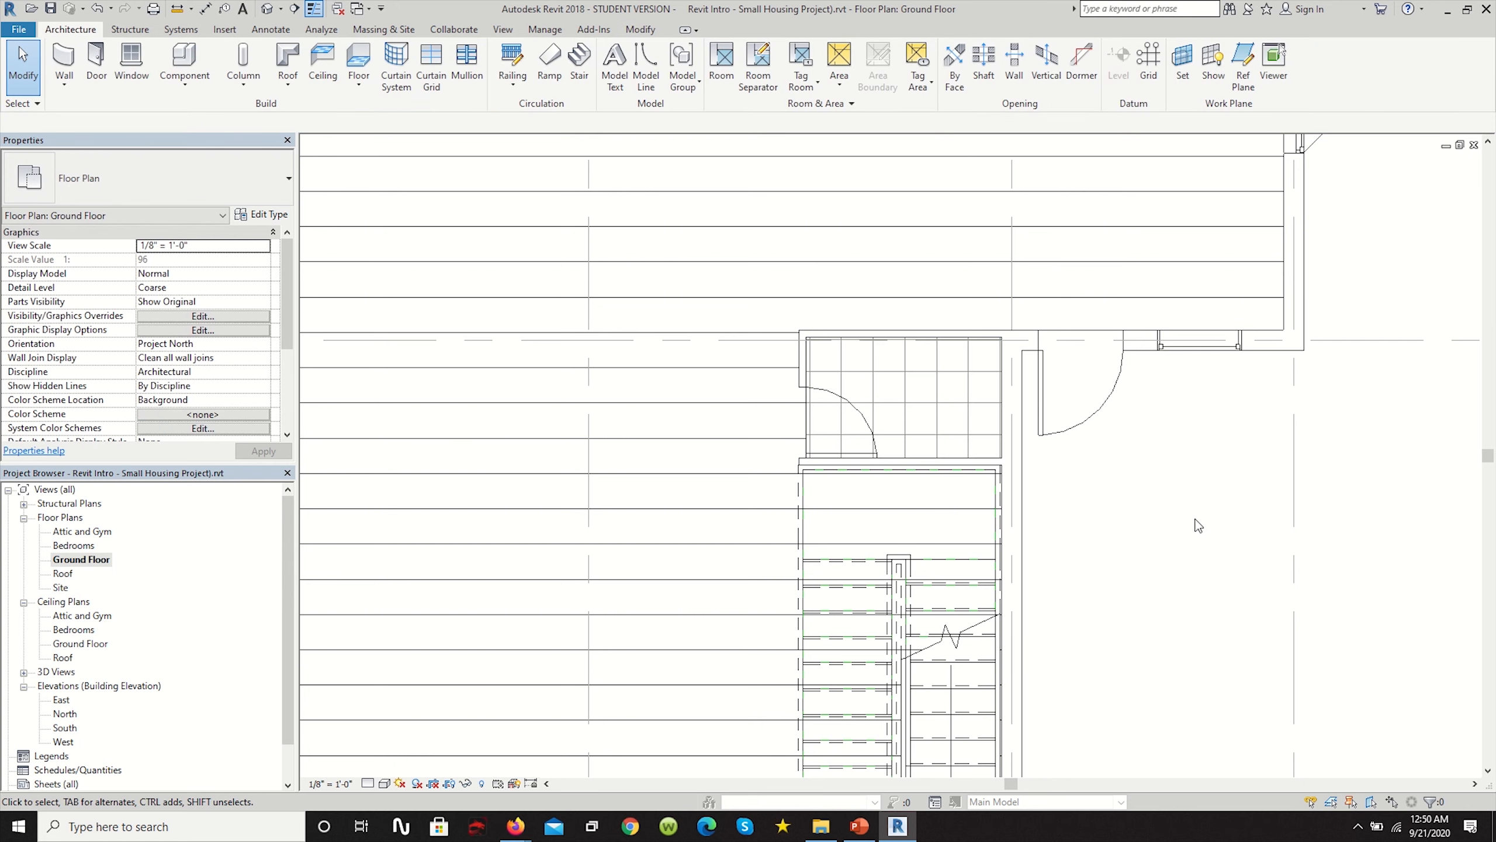
pyautogui.scroll(-3, 959, 389)
pyautogui.scroll(-4, 934, 443)
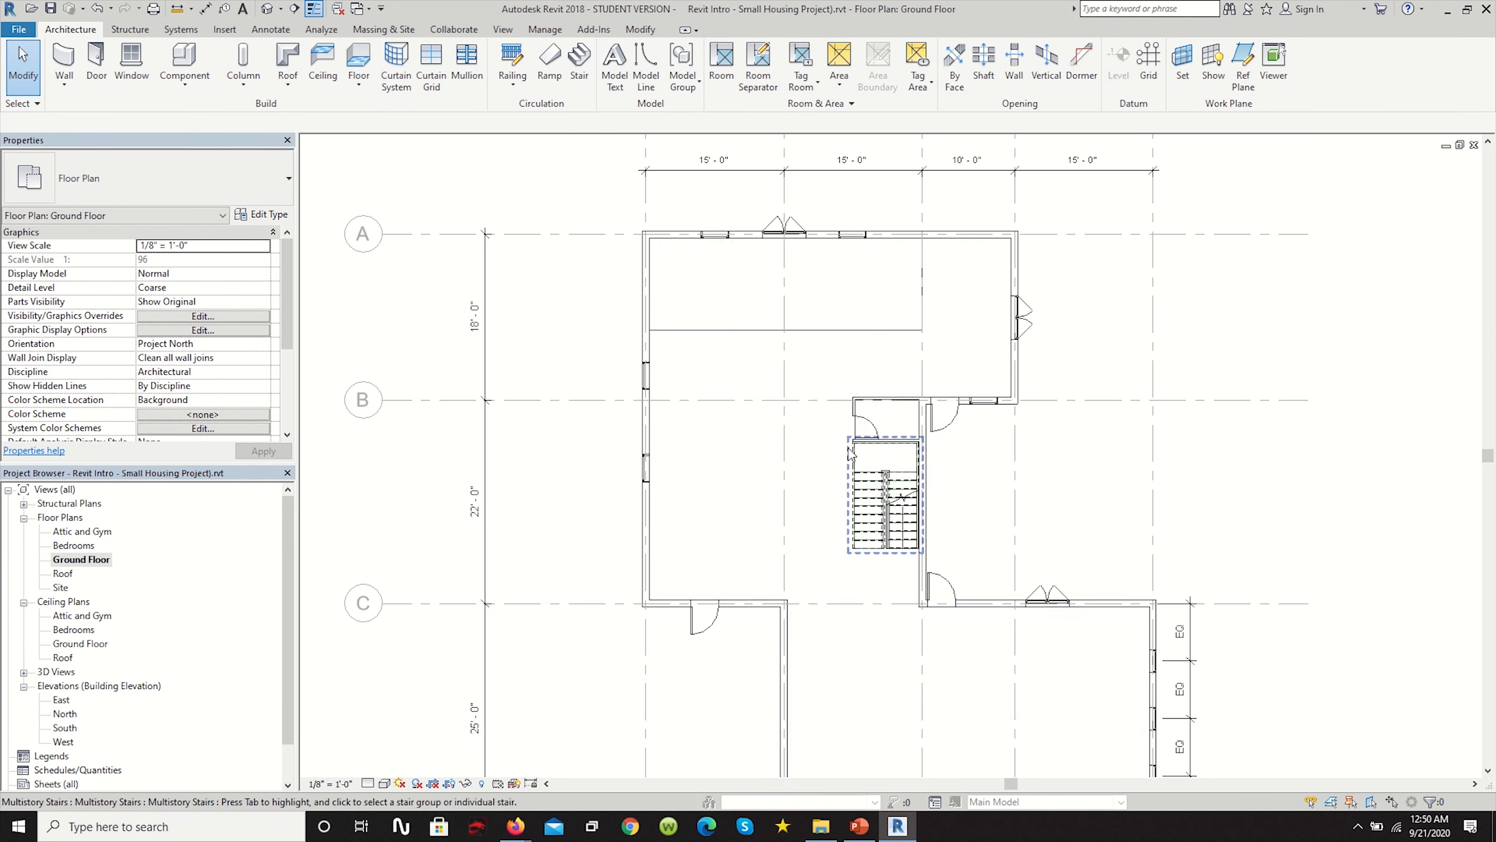
pyautogui.scroll(1, 962, 488)
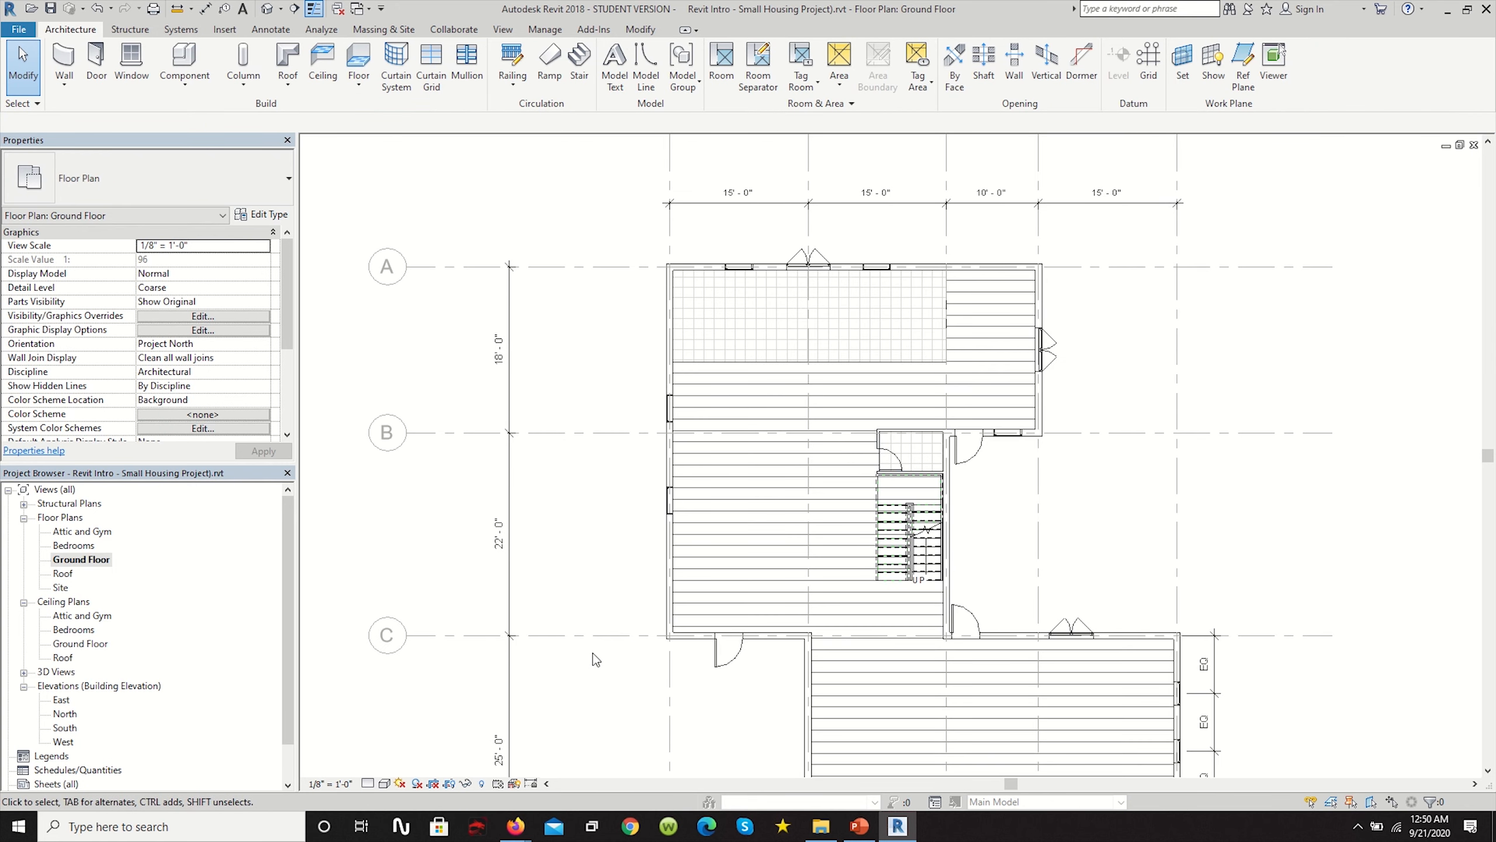
# Open the Bedrooms floor plan.
pyautogui.doubleClick(83, 545)
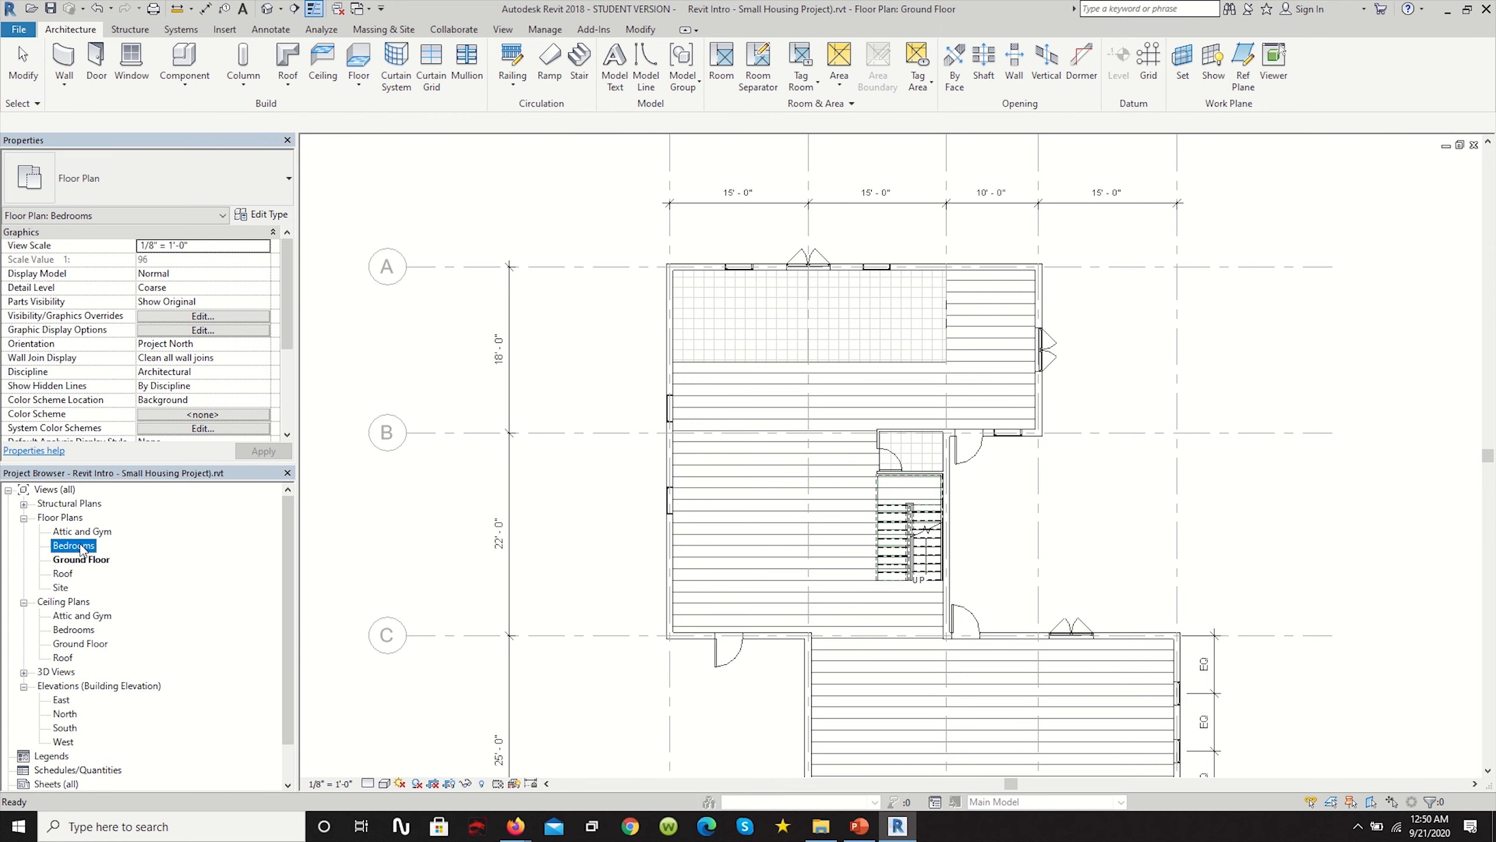
pyautogui.scroll(2, 936, 463)
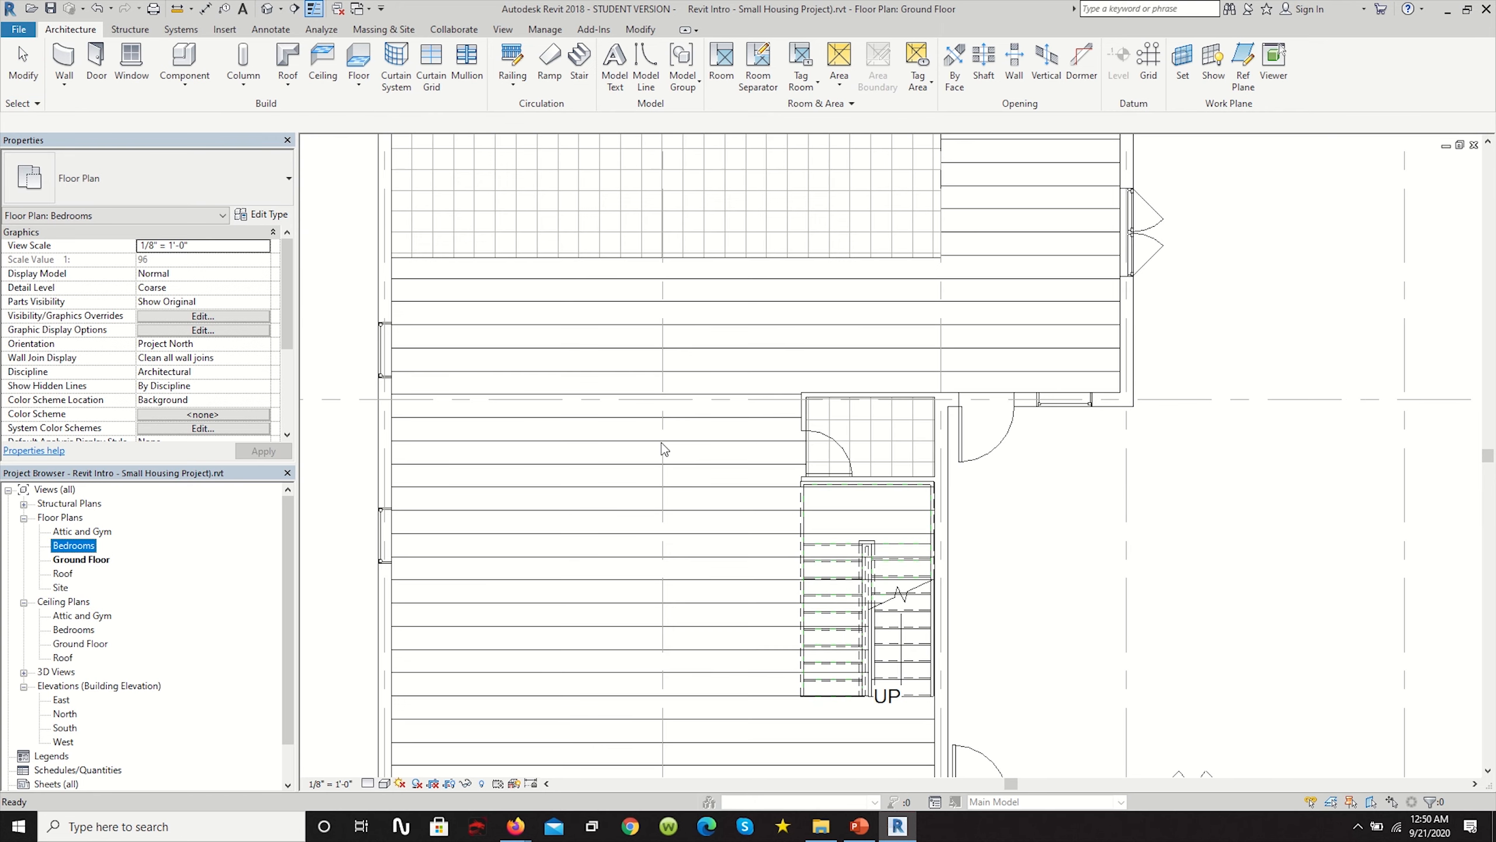
pyautogui.scroll(-3, 689, 443)
pyautogui.scroll(1, 710, 433)
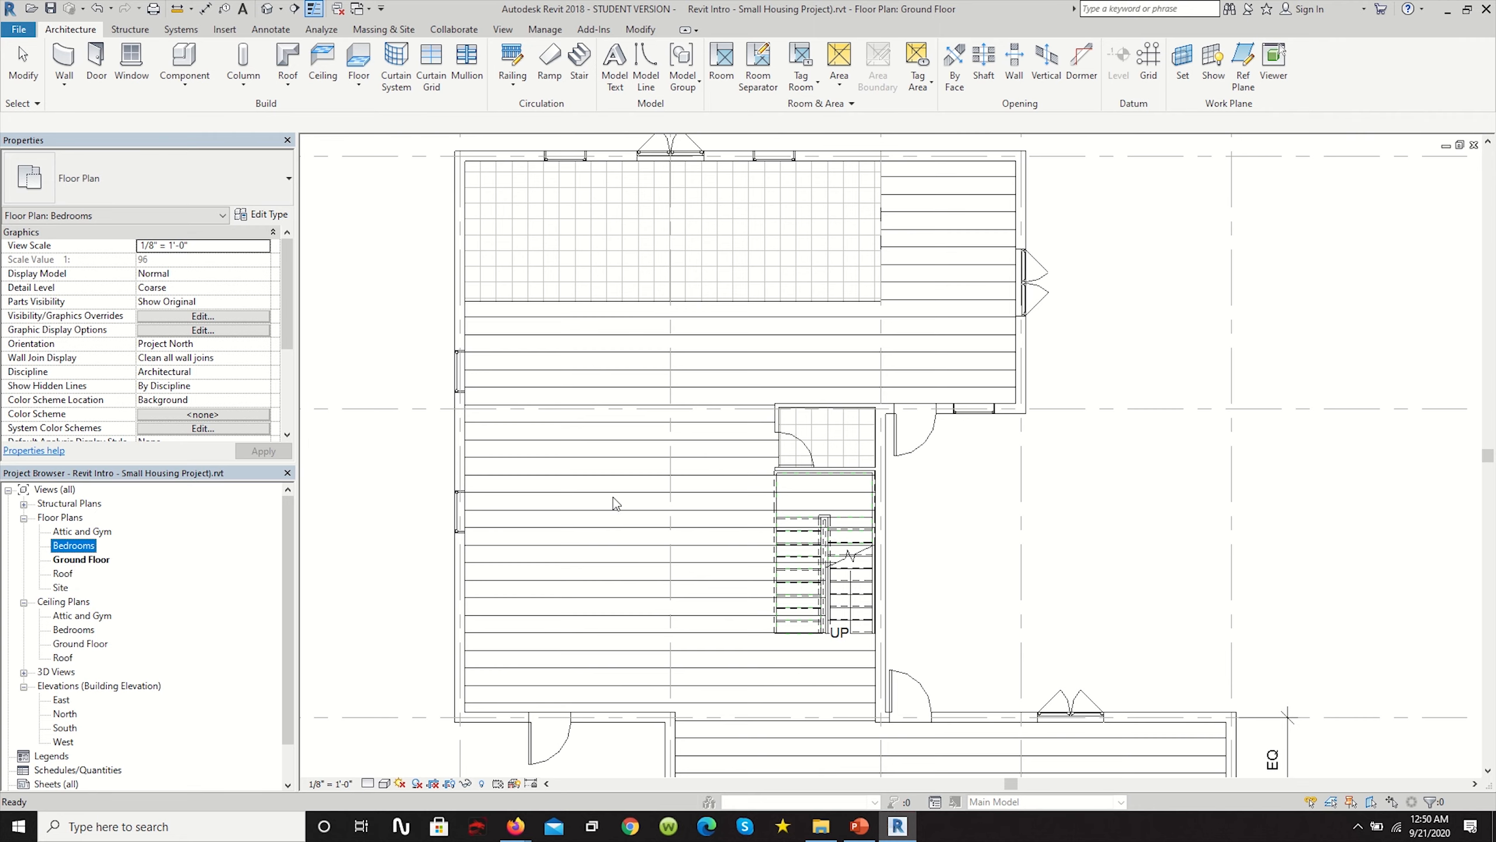
pyautogui.scroll(-2, 616, 490)
pyautogui.scroll(2, 699, 585)
pyautogui.scroll(-4, 692, 649)
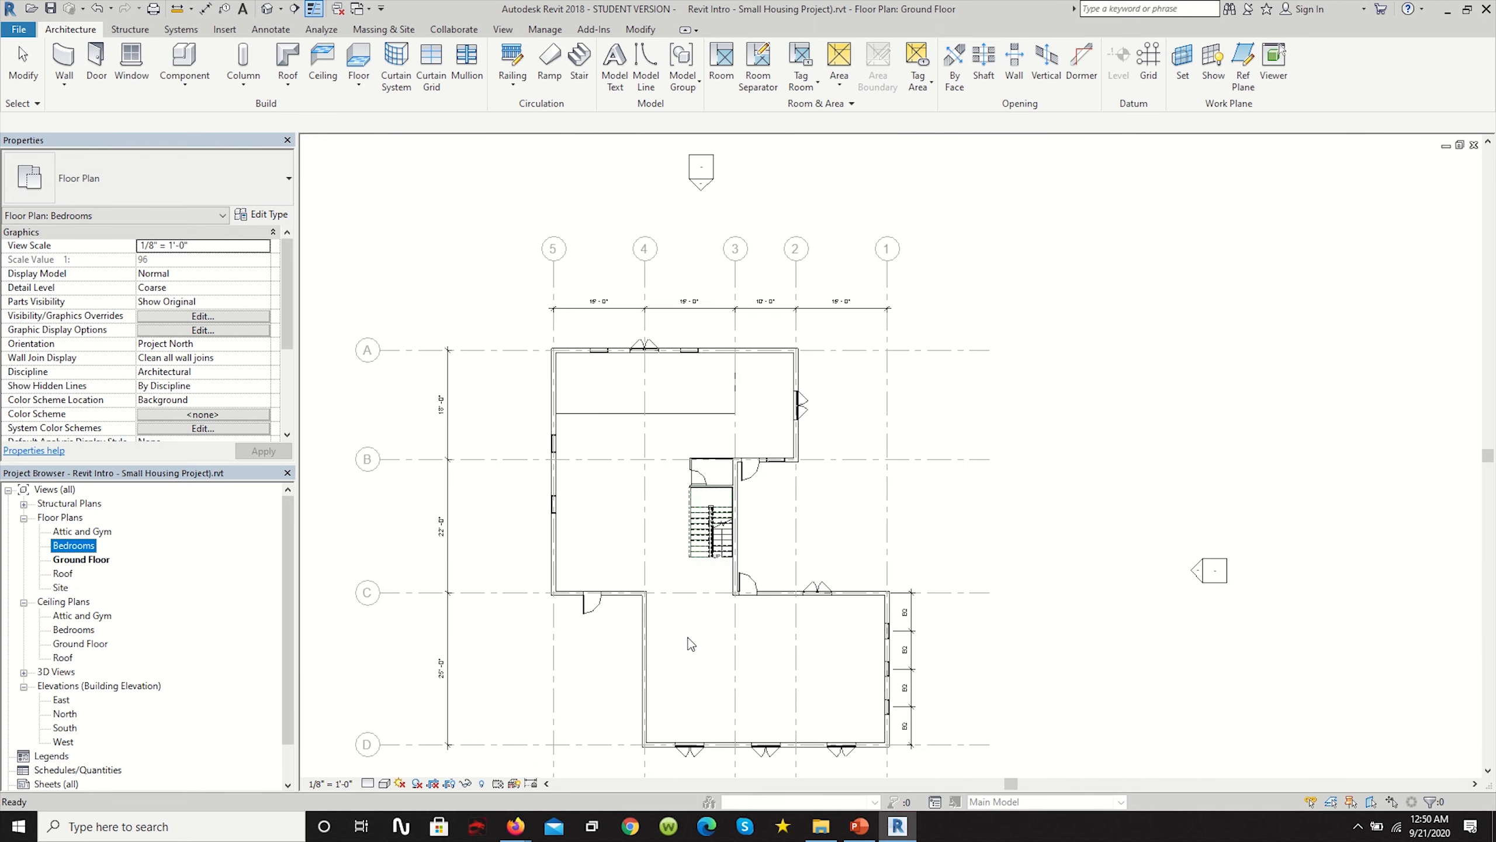
pyautogui.scroll(1, 692, 648)
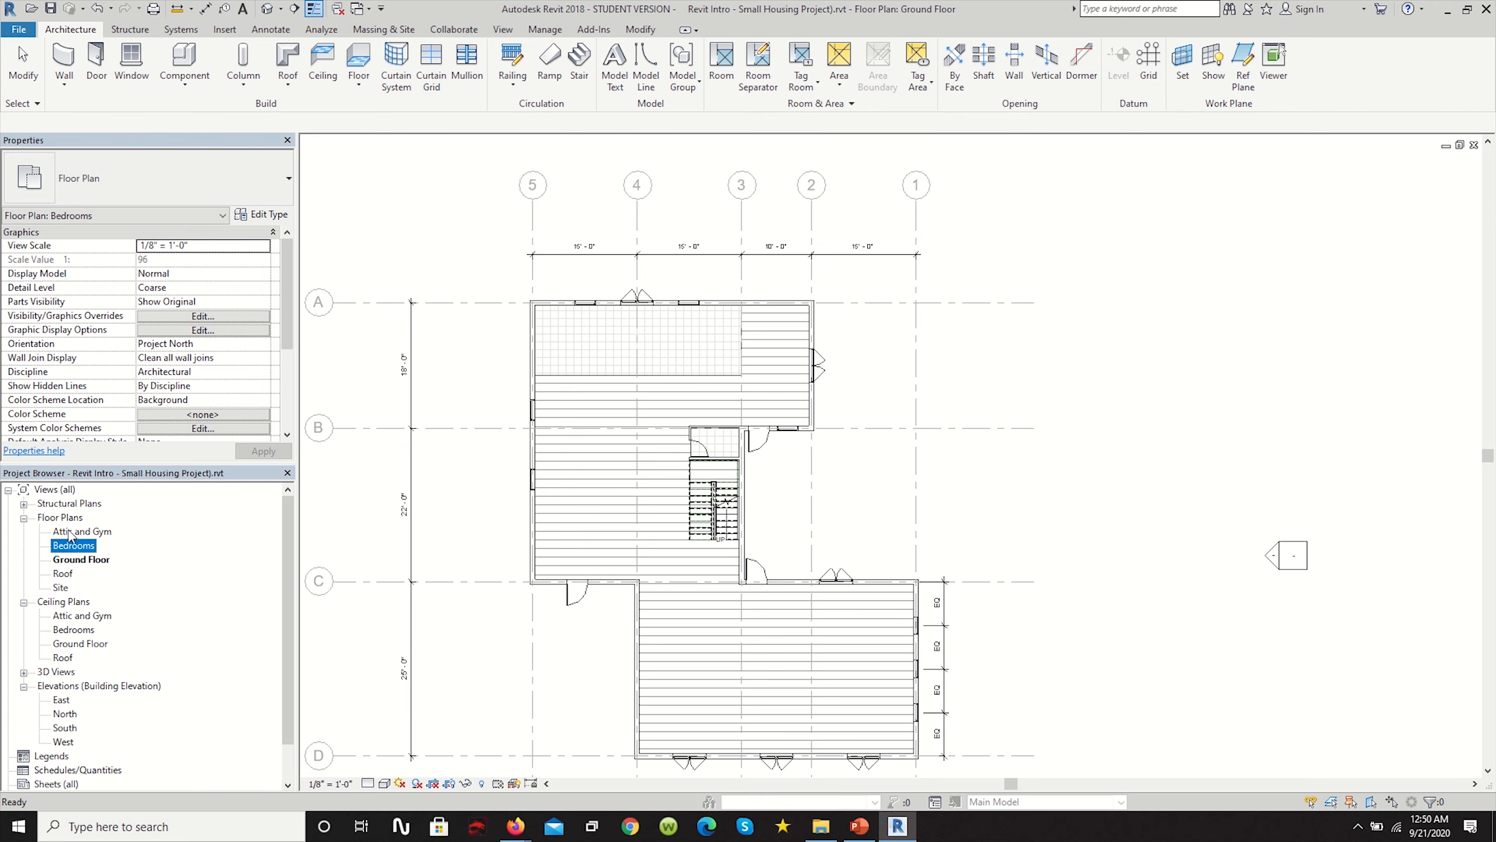
pyautogui.doubleClick(71, 543)
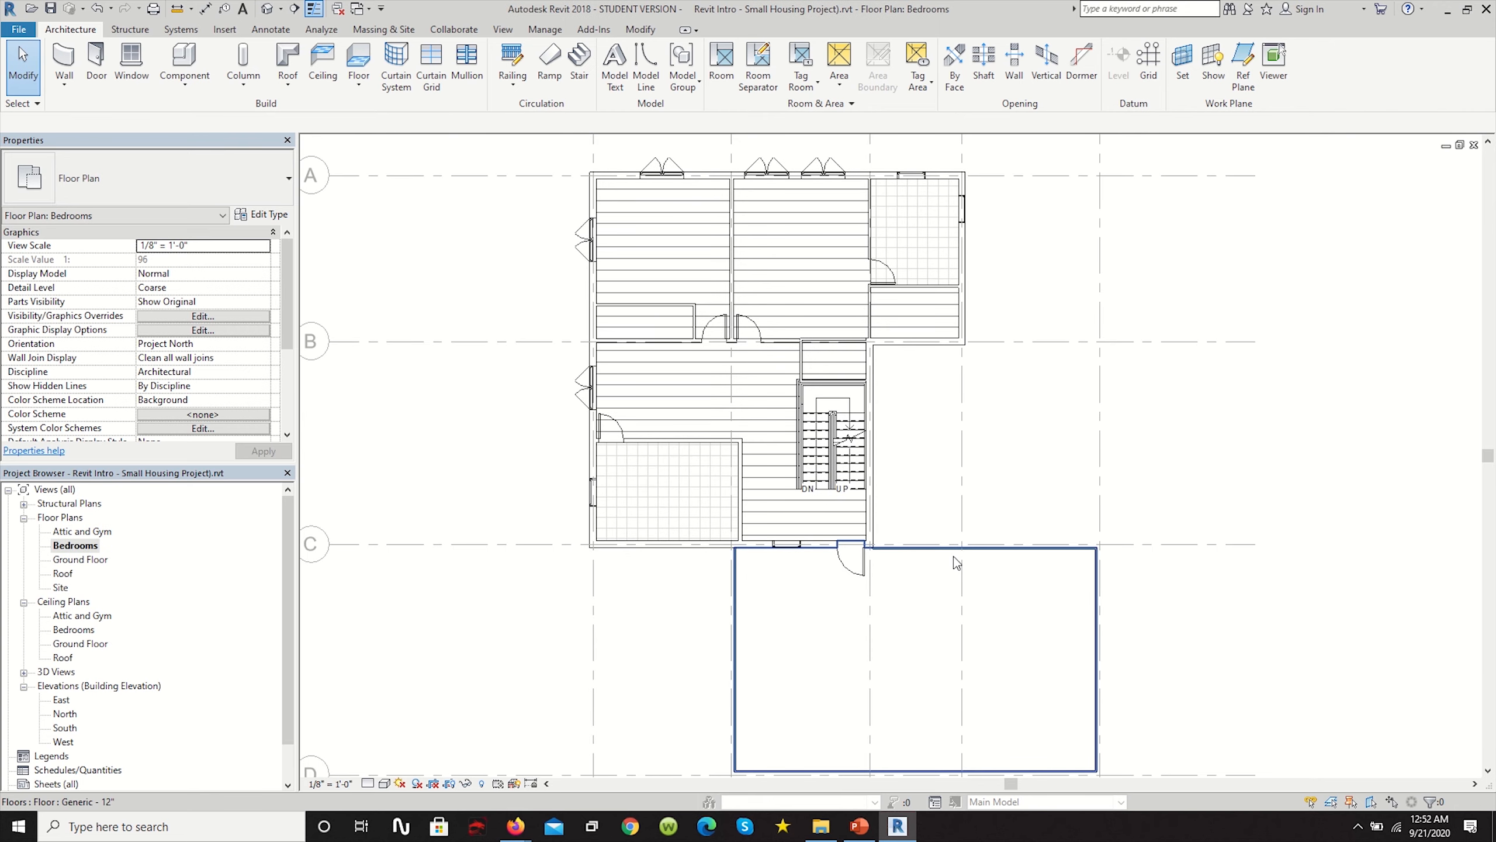
# Duplicate the terrace floor's Generic - 12" type between grids C and D and name the copy Terrace Deck/Roof.
pyautogui.scroll(-2, 1022, 559)
pyautogui.scroll(4, 990, 568)
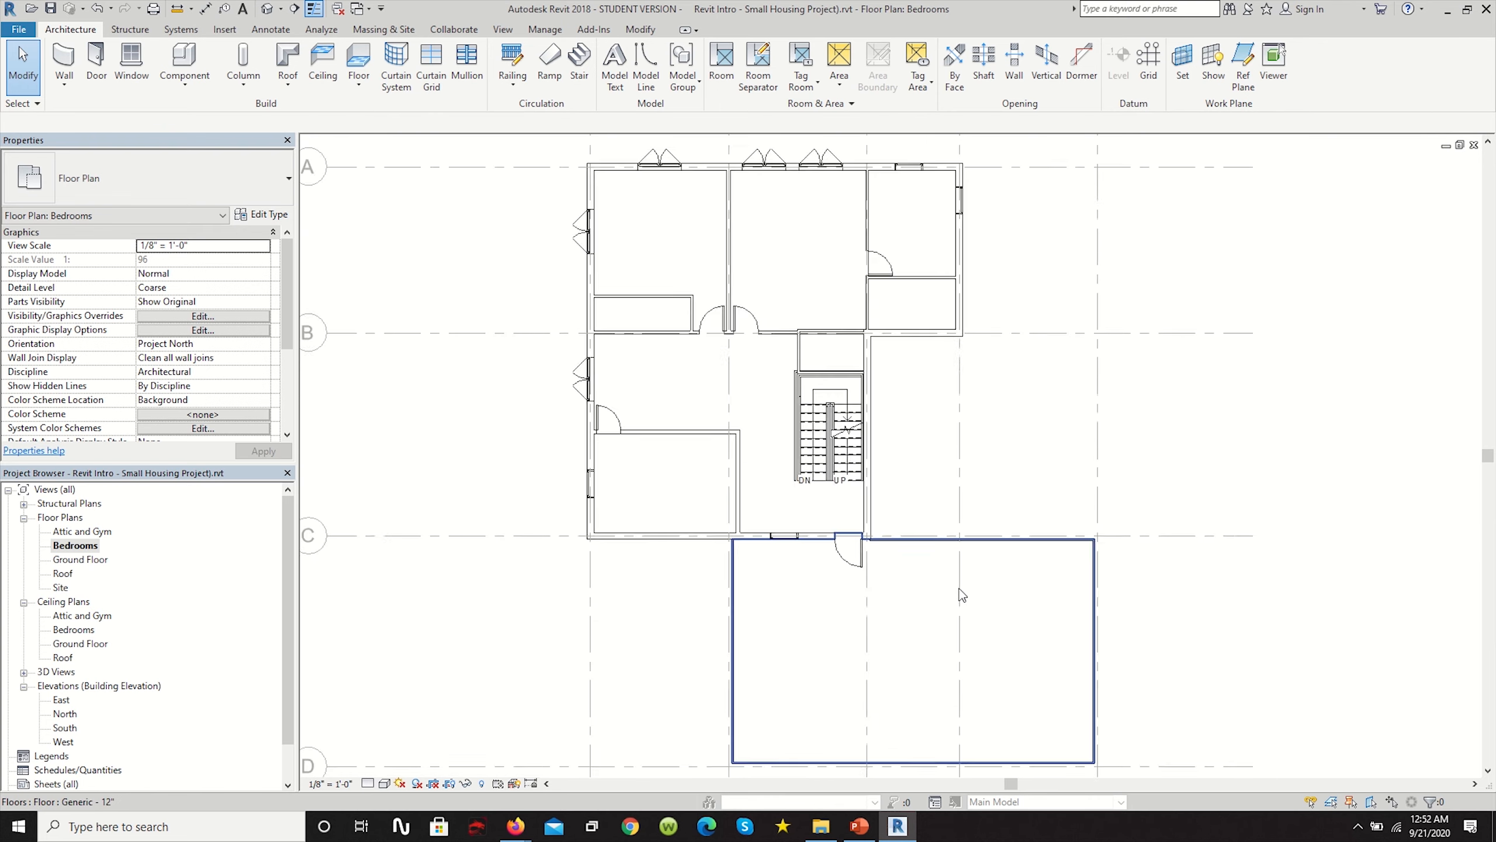
pyautogui.scroll(3, 972, 575)
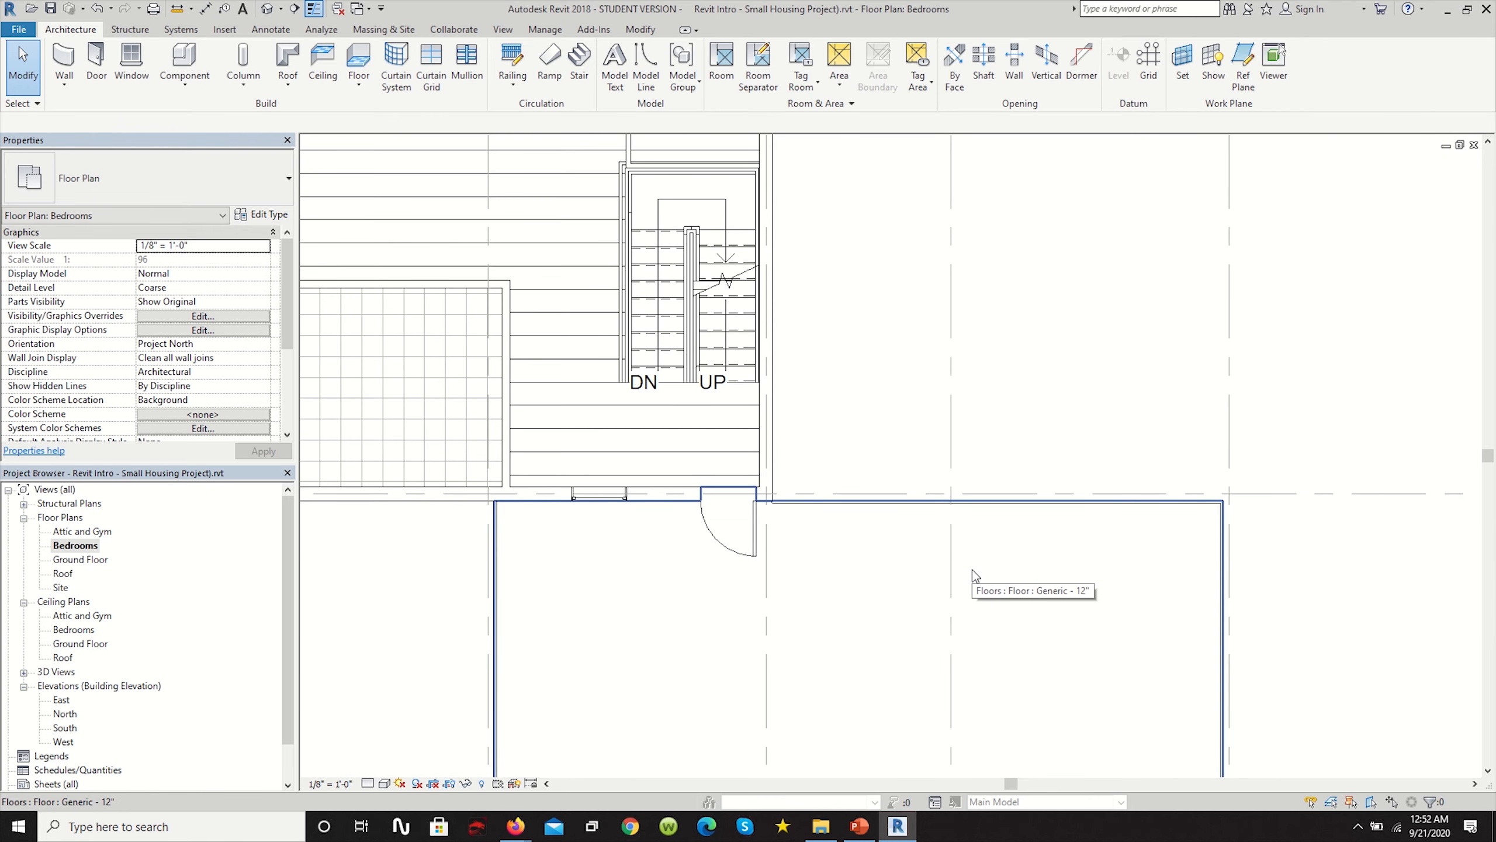
pyautogui.click(972, 569)
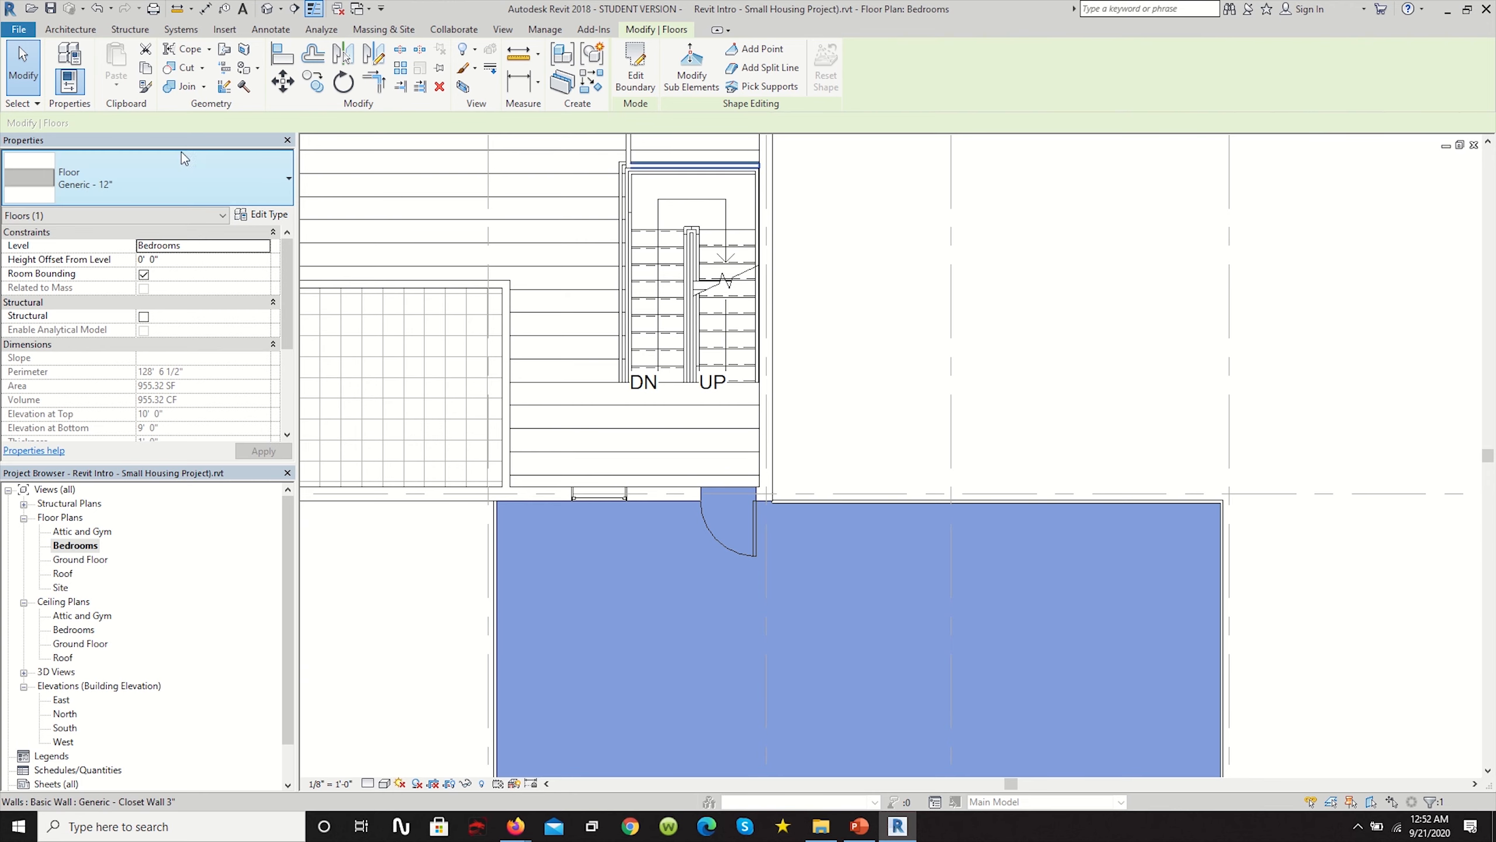
pyautogui.click(262, 214)
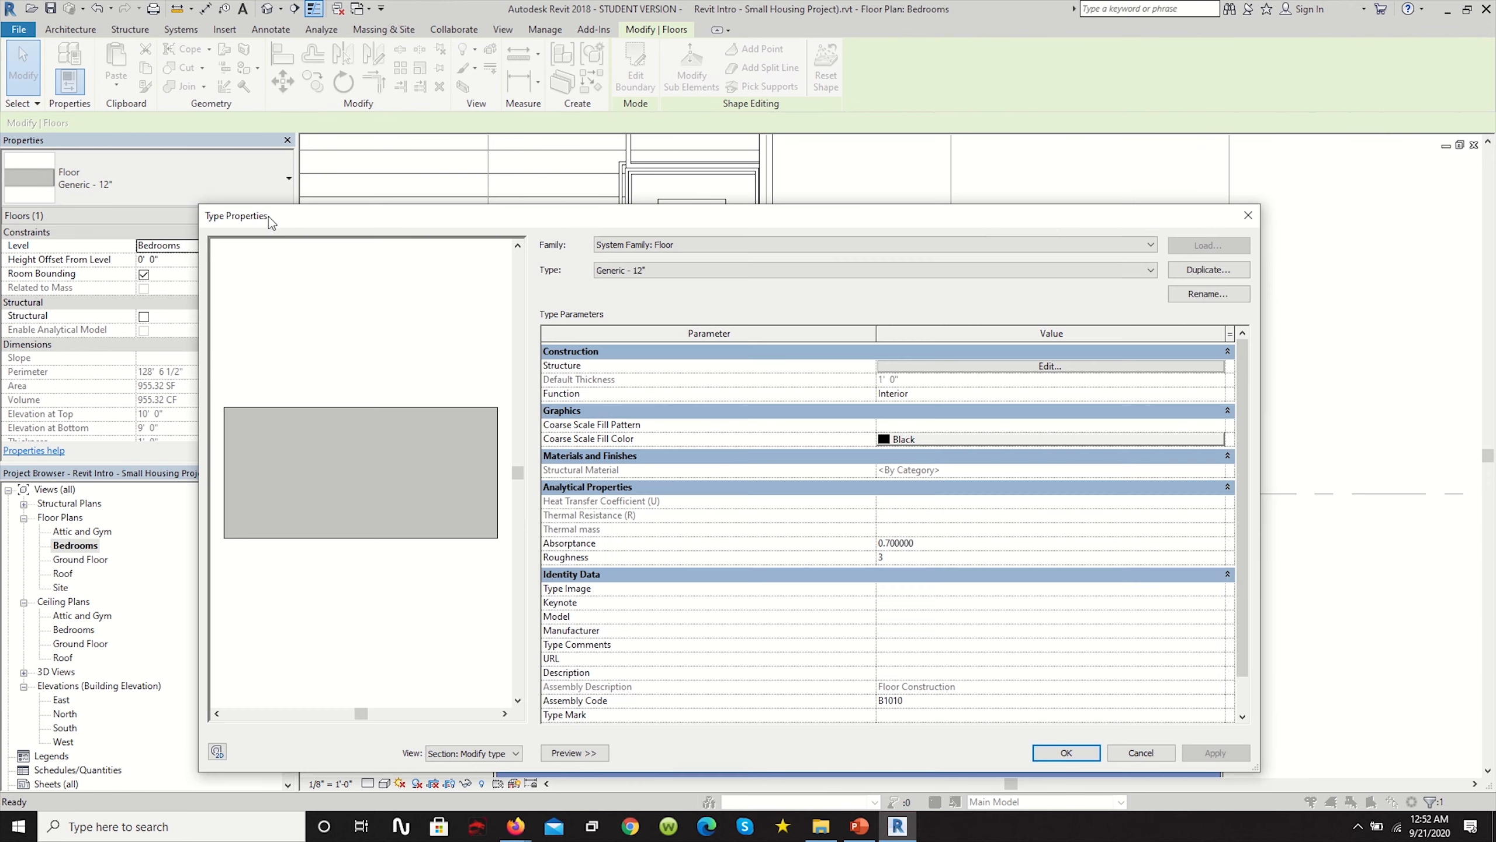
pyautogui.click(1208, 270)
pyautogui.click(300, 551)
pyautogui.moveTo(300, 552); pyautogui.dragTo(228, 546)
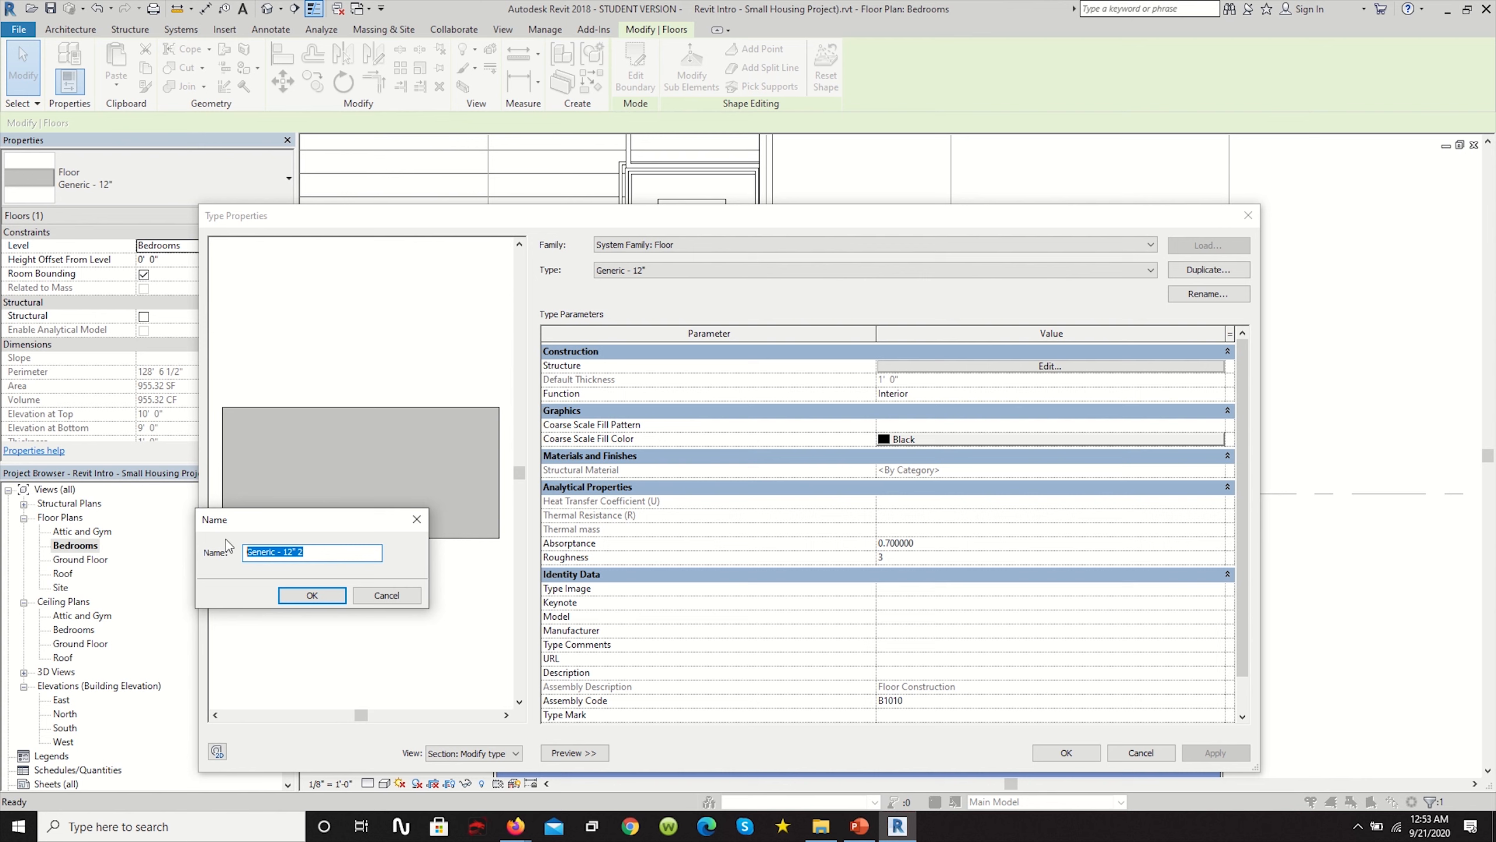
pyautogui.write('T')
pyautogui.write('errace Roof')
pyautogui.click(278, 551)
pyautogui.write('Deck/Roof')
pyautogui.click(312, 595)
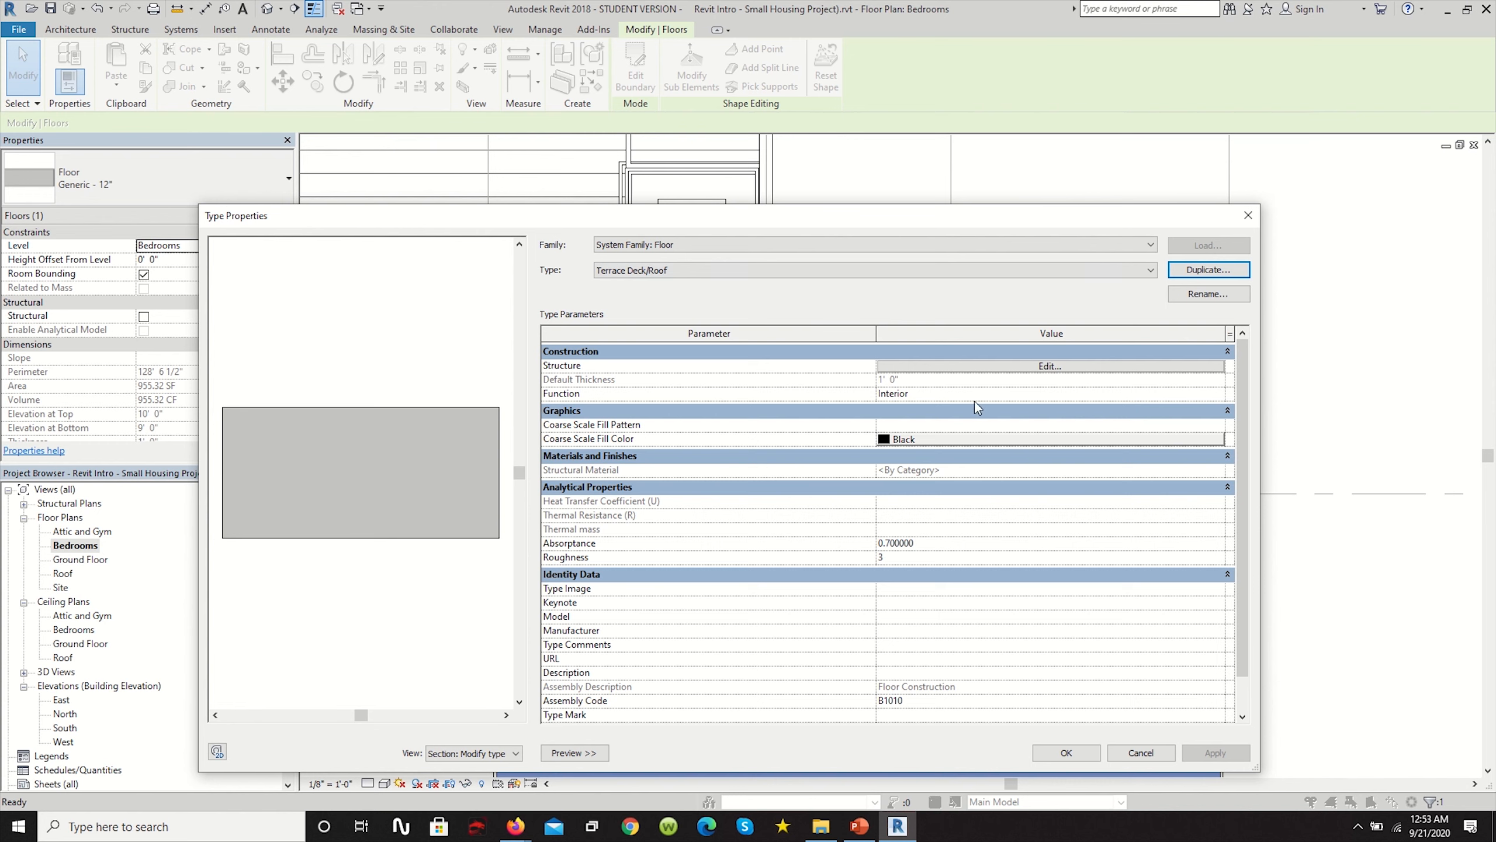
# Edit the Terrace Deck/Roof type's structure and insert four new layers beneath the lower core boundary.
pyautogui.click(984, 364)
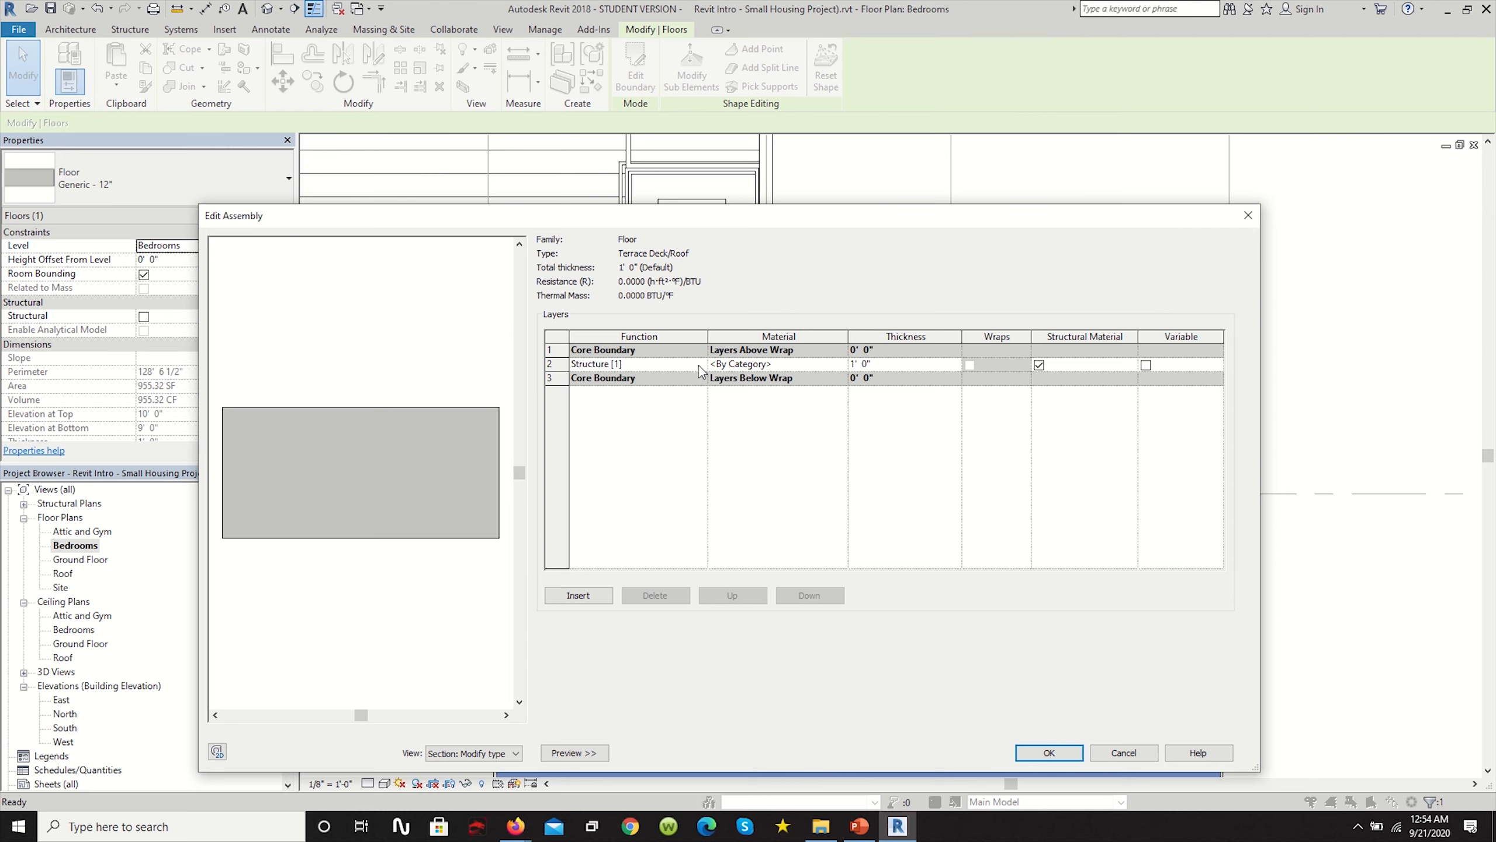
pyautogui.click(596, 595)
pyautogui.click(591, 597)
pyautogui.click(590, 597)
pyautogui.click(592, 597)
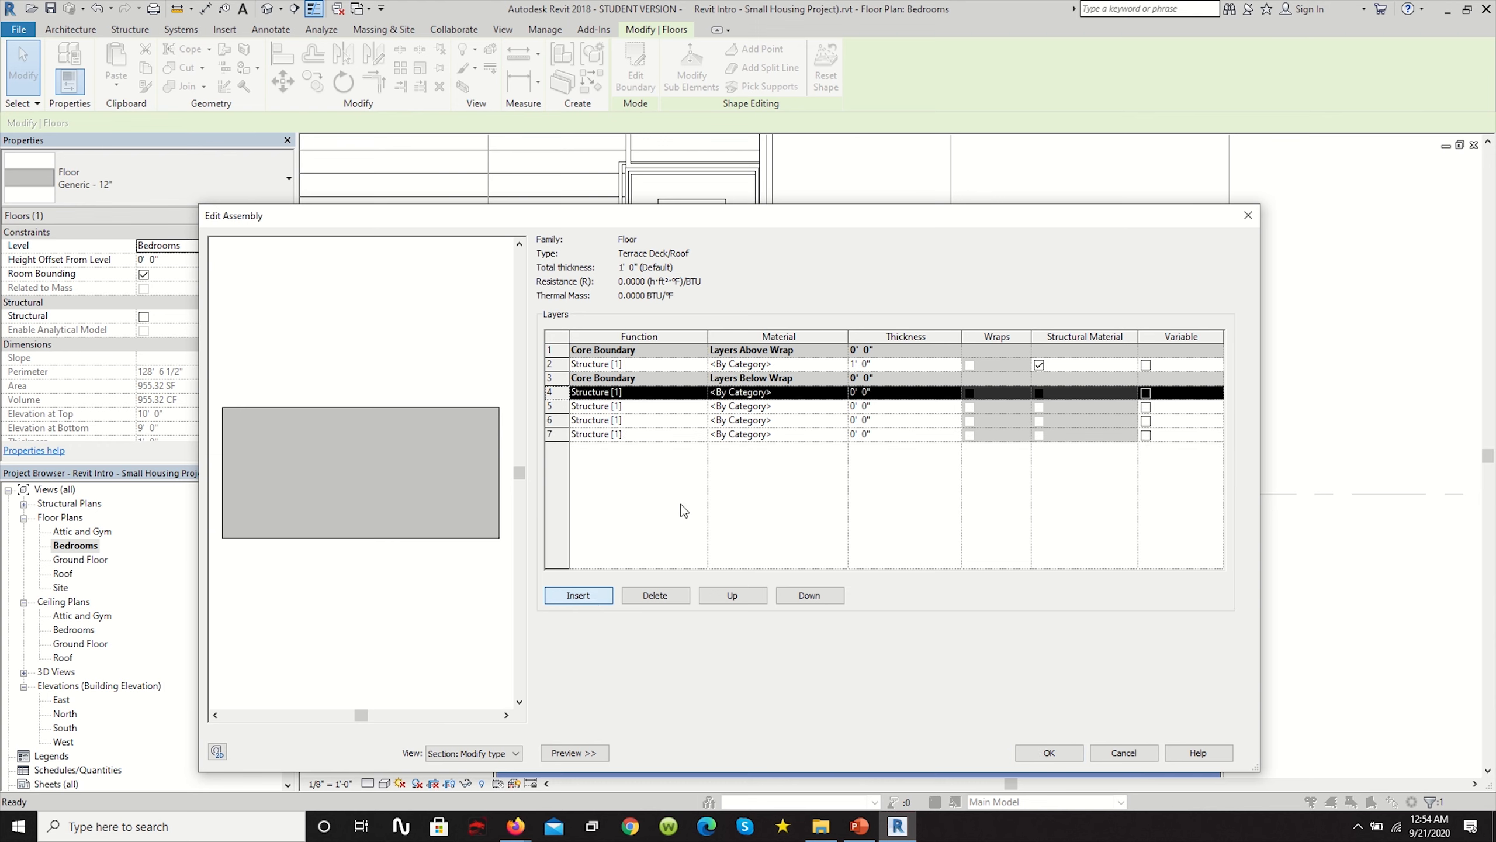
# Look through the function choices for the new layer in row 4, and dismiss the Revit error report.
pyautogui.click(701, 393)
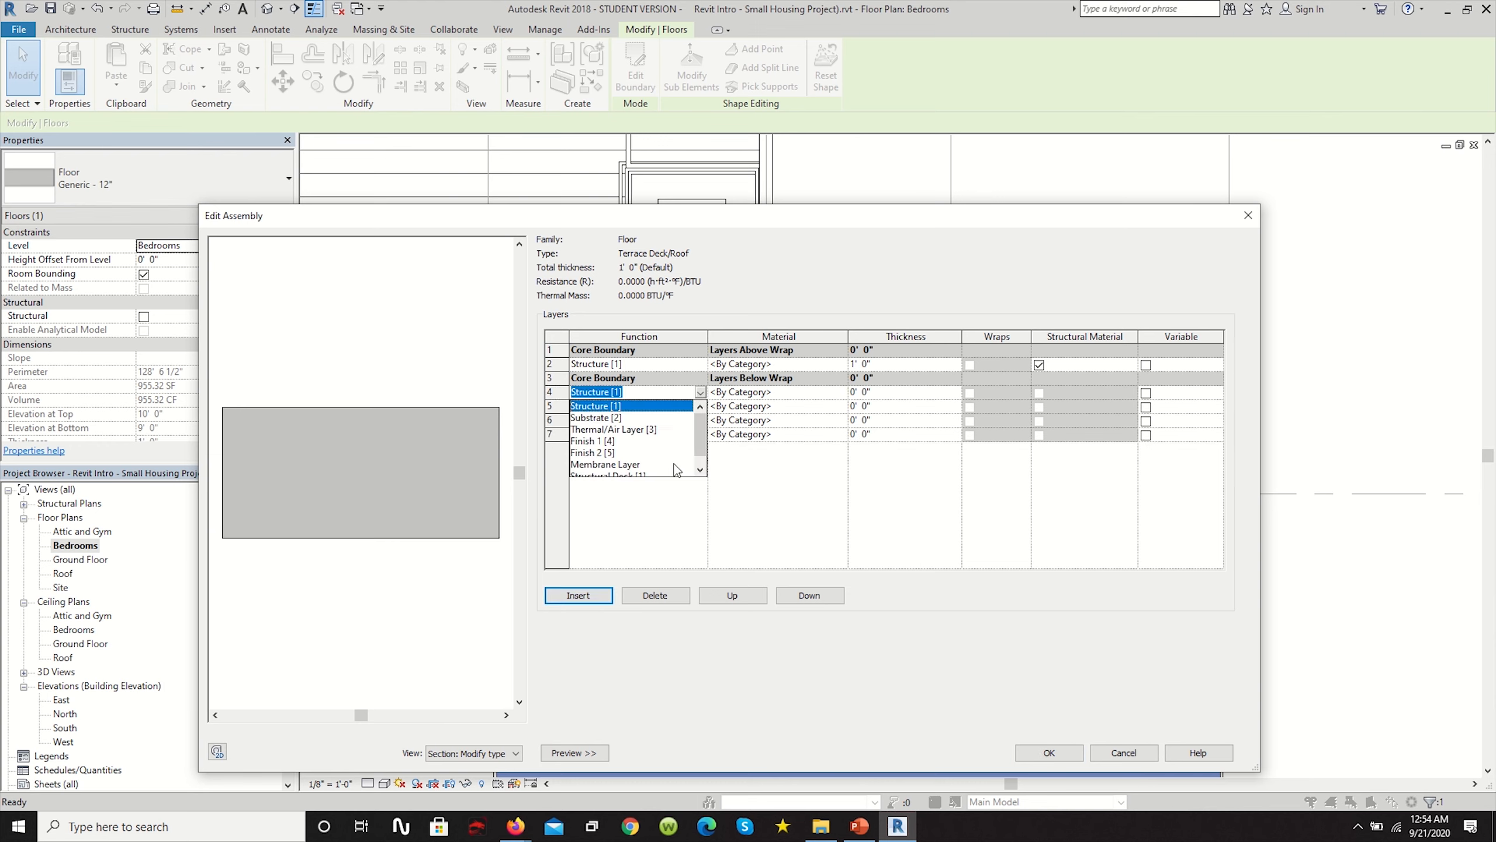
pyautogui.scroll(-1, 680, 459)
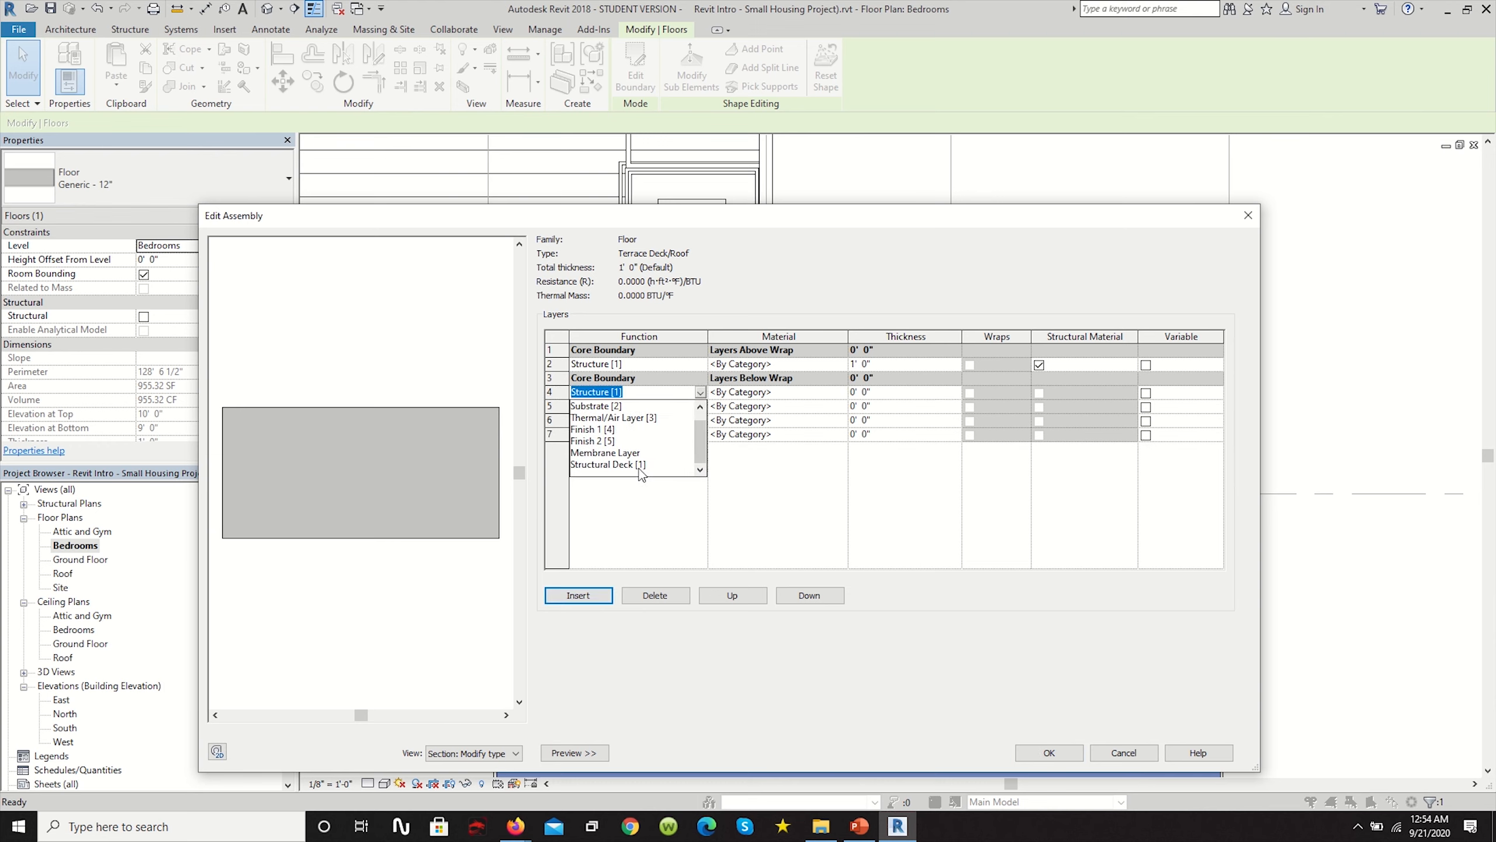
pyautogui.click(737, 465)
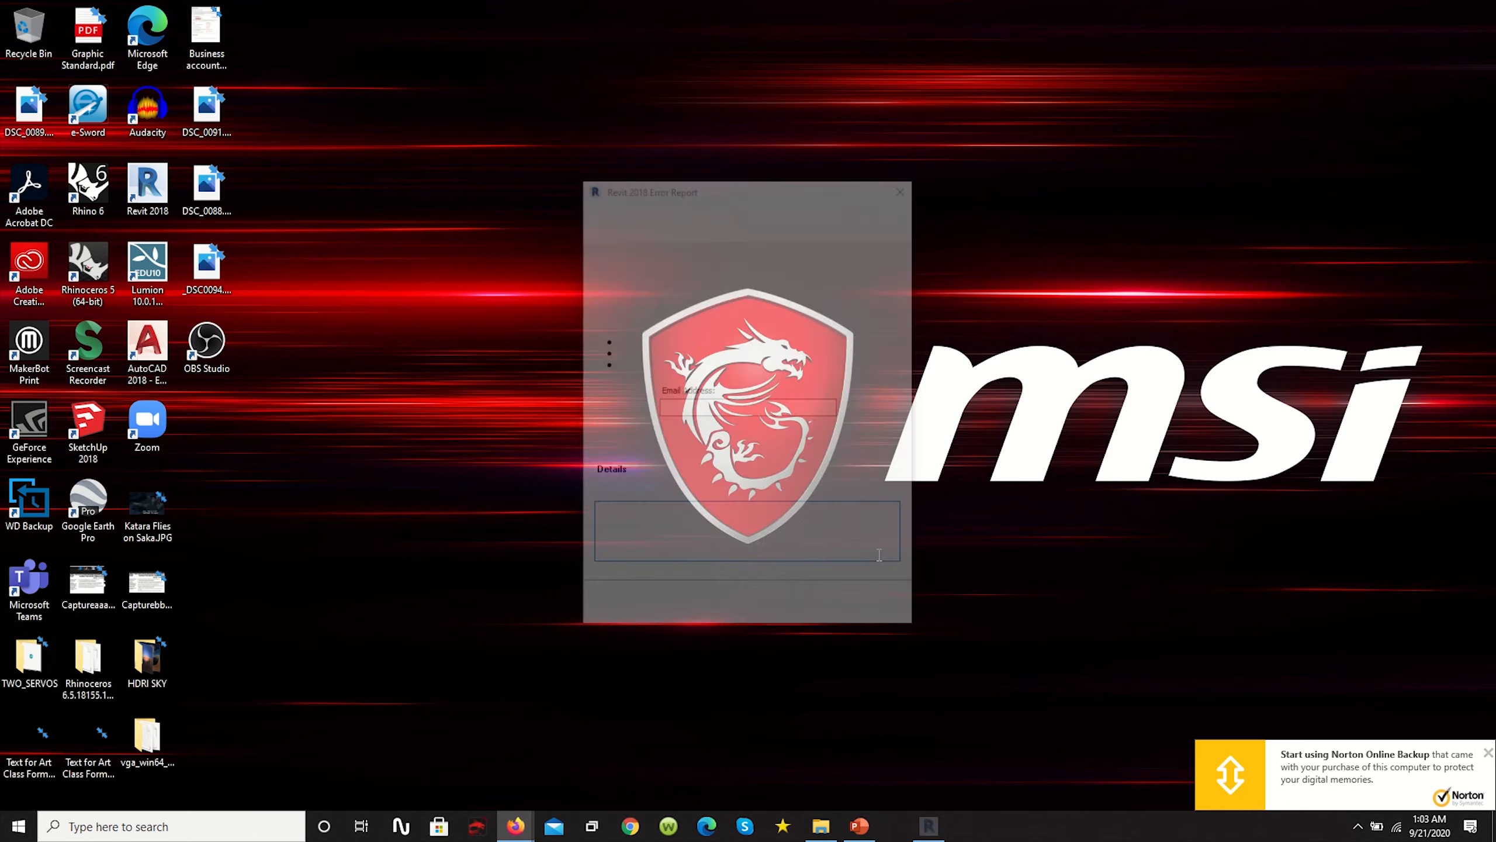
pyautogui.click(866, 607)
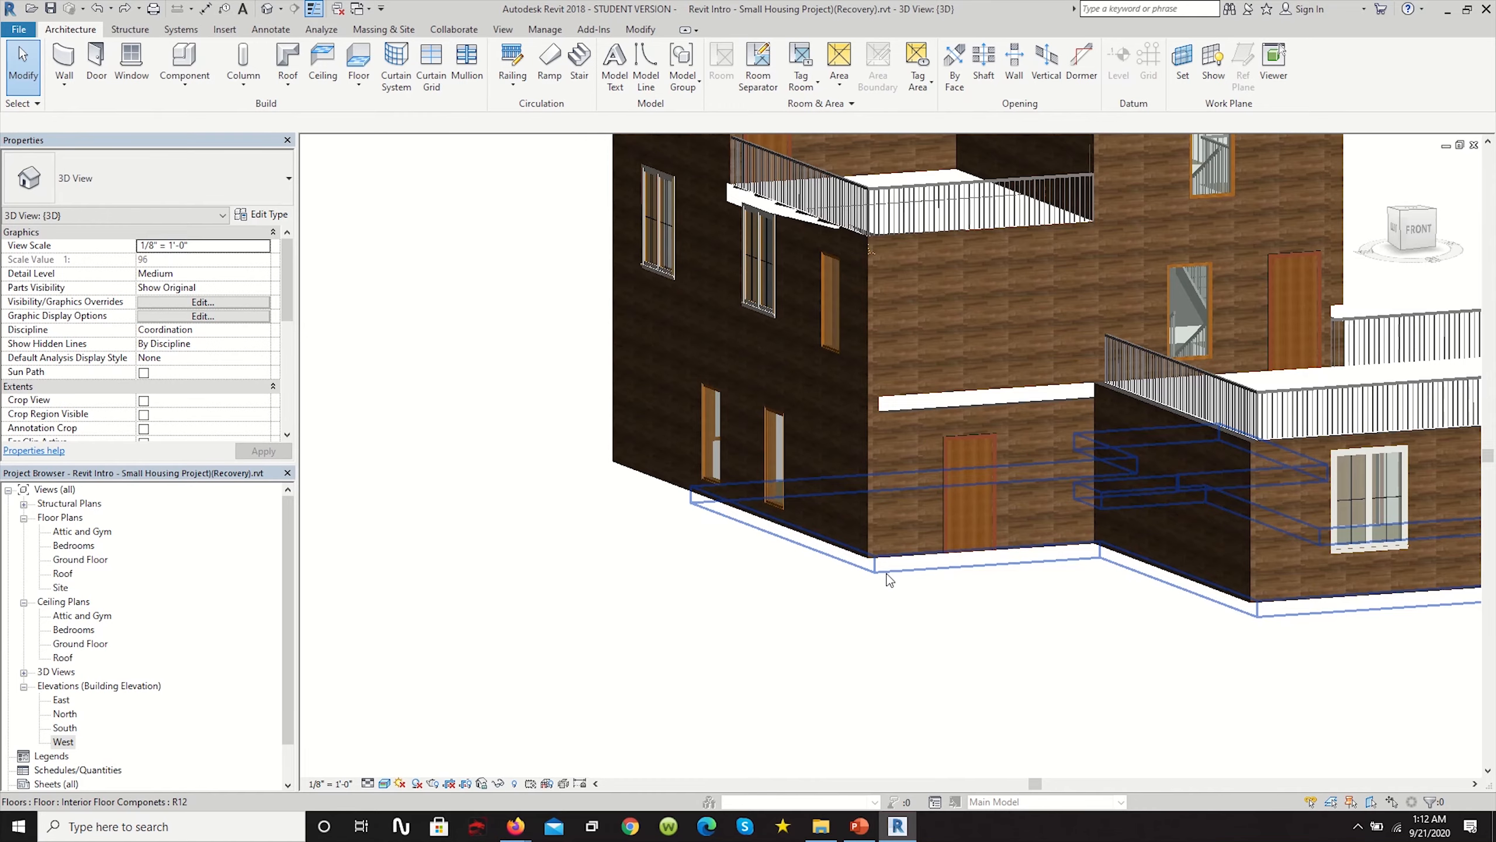
# In the 3D view, attach the top of the ground-floor exterior wall with the wooden door to the floor above.
pyautogui.keyDown('shift'); pyautogui.moveTo(888, 574); pyautogui.dragTo(862, 685, button='middle'); pyautogui.keyUp('shift')
pyautogui.scroll(7, 952, 459)
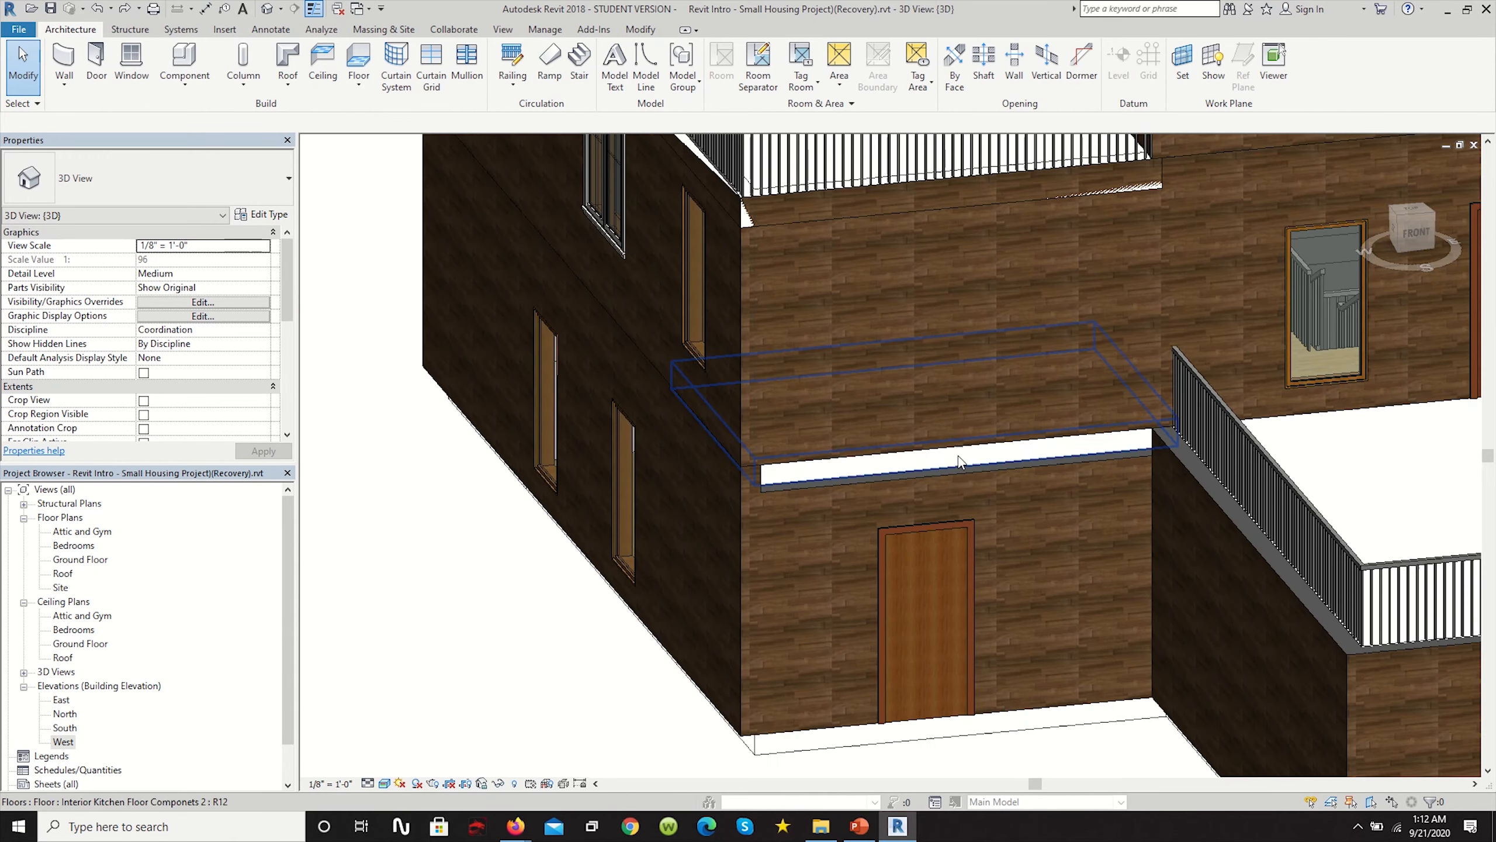
pyautogui.scroll(-4, 690, 593)
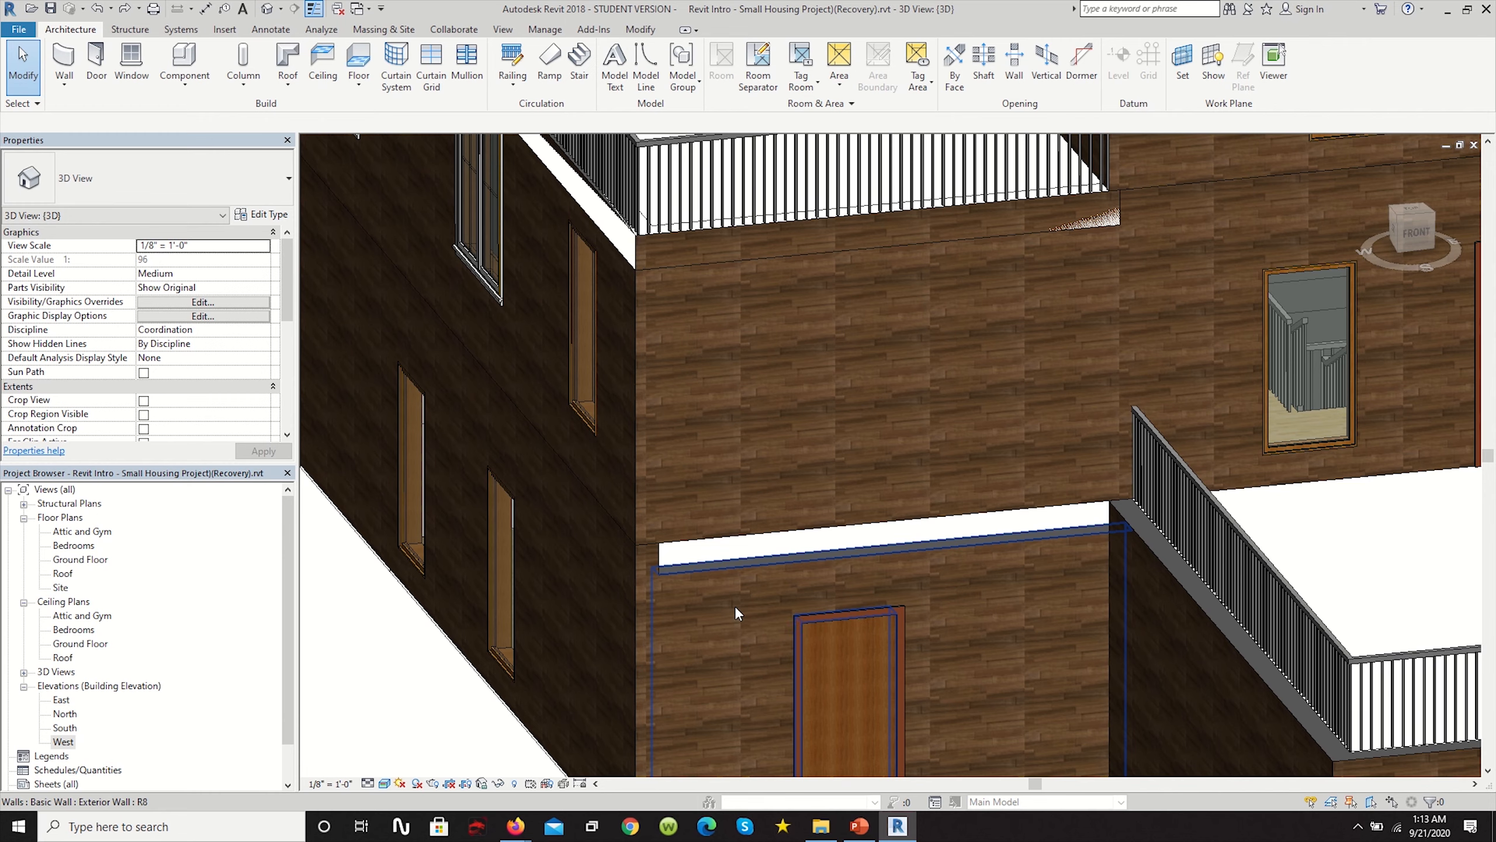
pyautogui.click(734, 607)
pyautogui.click(742, 66)
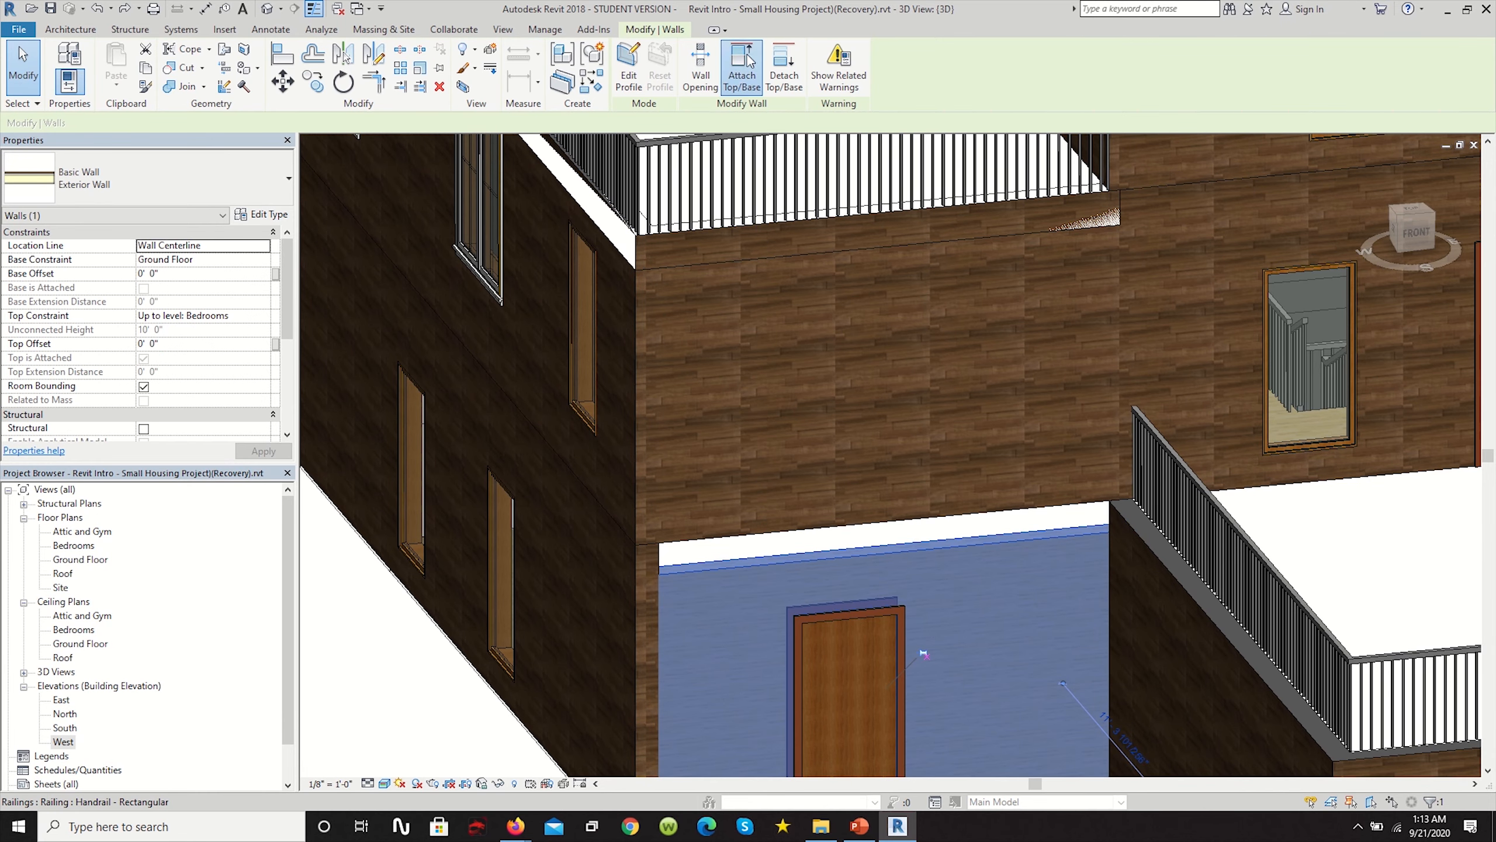
pyautogui.click(850, 490)
pyautogui.scroll(-6, 678, 465)
pyautogui.keyDown('shift'); pyautogui.moveTo(1196, 481); pyautogui.dragTo(787, 579, button='middle'); pyautogui.keyUp('shift')
pyautogui.scroll(5, 816, 608)
pyautogui.scroll(5, 816, 609)
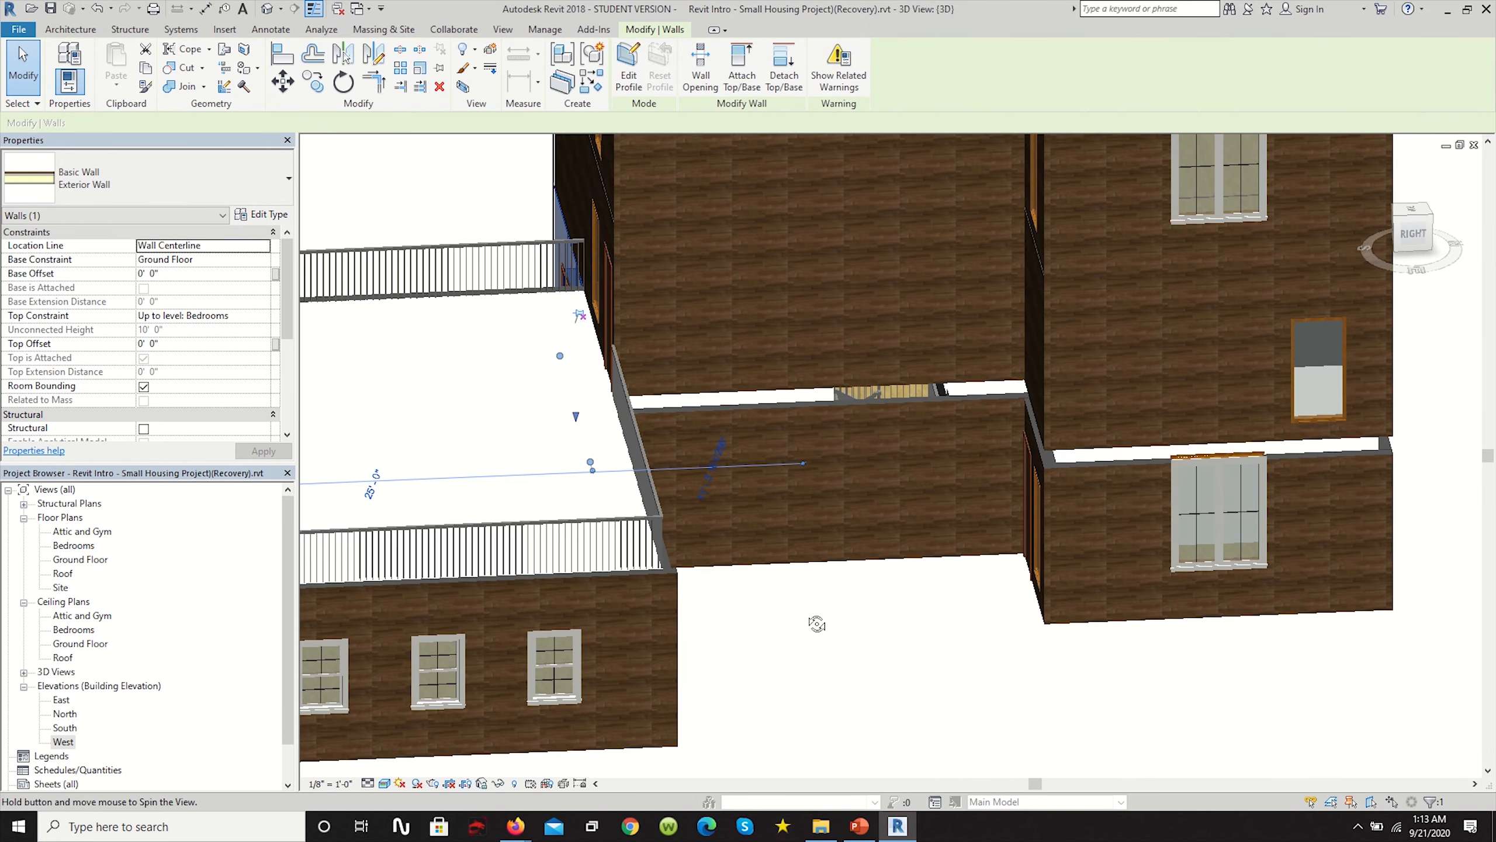
pyautogui.click(558, 650)
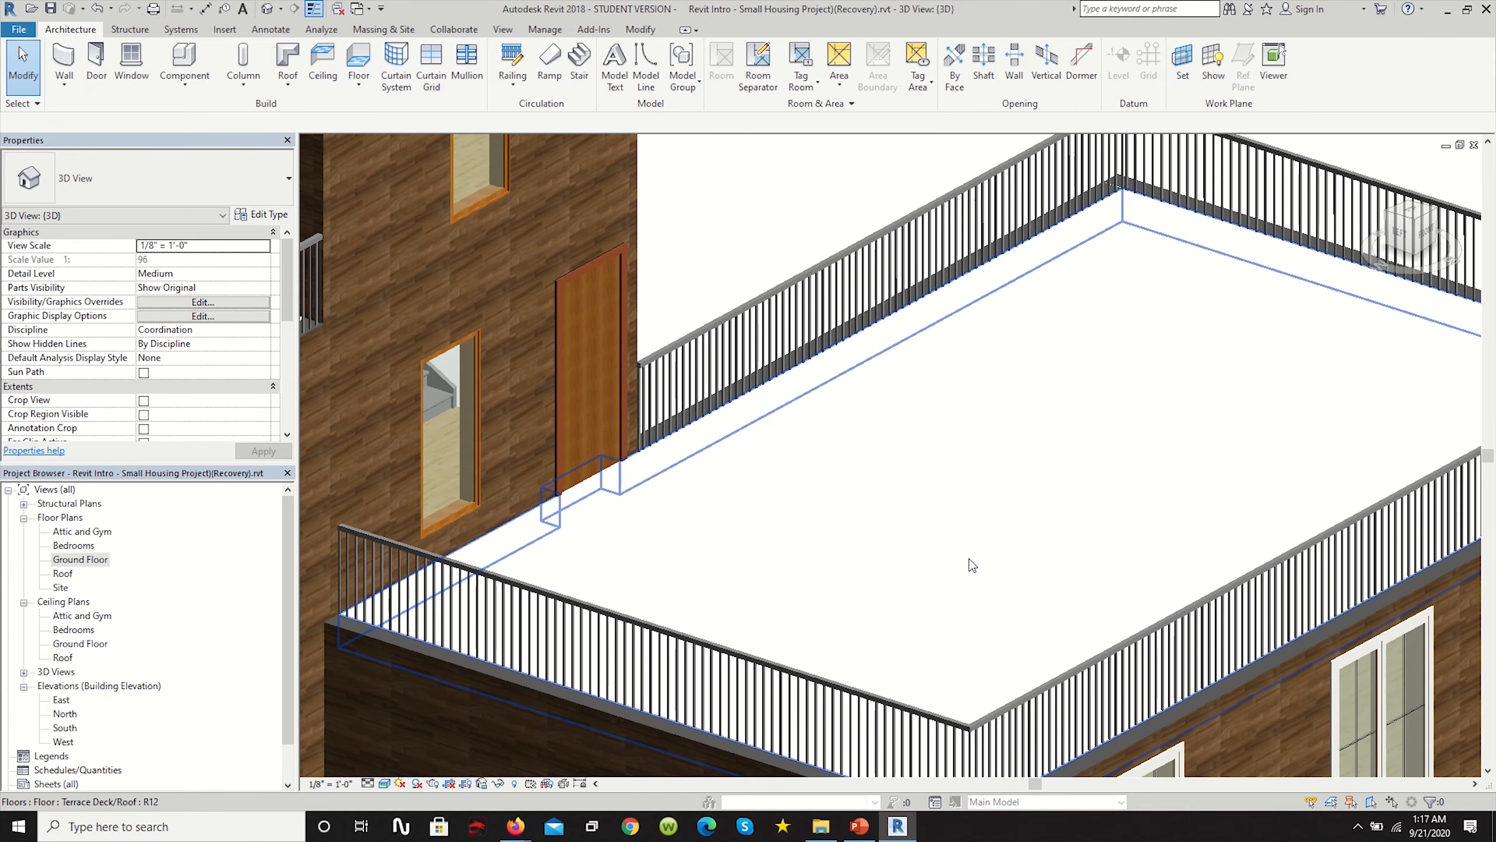
# Examine the Terrace Deck/Roof floor with its railings and adjoining walls from several angles in the 3D view.
pyautogui.click(968, 555)
pyautogui.scroll(-5, 968, 555)
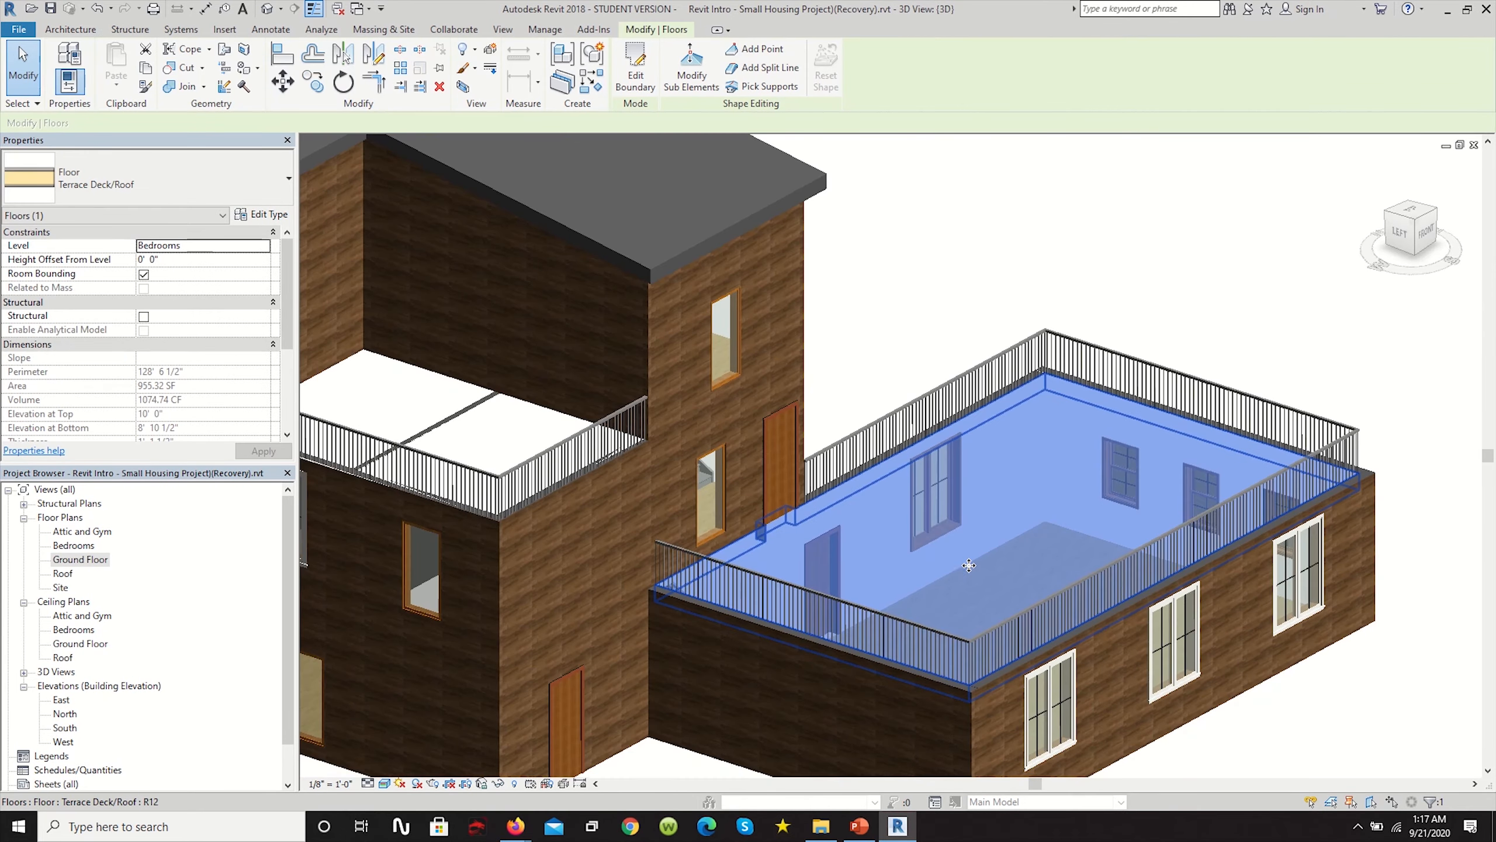
pyautogui.keyDown('shift'); pyautogui.moveTo(997, 401); pyautogui.dragTo(975, 600, button='middle'); pyautogui.keyUp('shift')
pyautogui.keyDown('shift'); pyautogui.moveTo(878, 581); pyautogui.dragTo(1217, 616, button='middle'); pyautogui.keyUp('shift')
pyautogui.scroll(-5, 1216, 617)
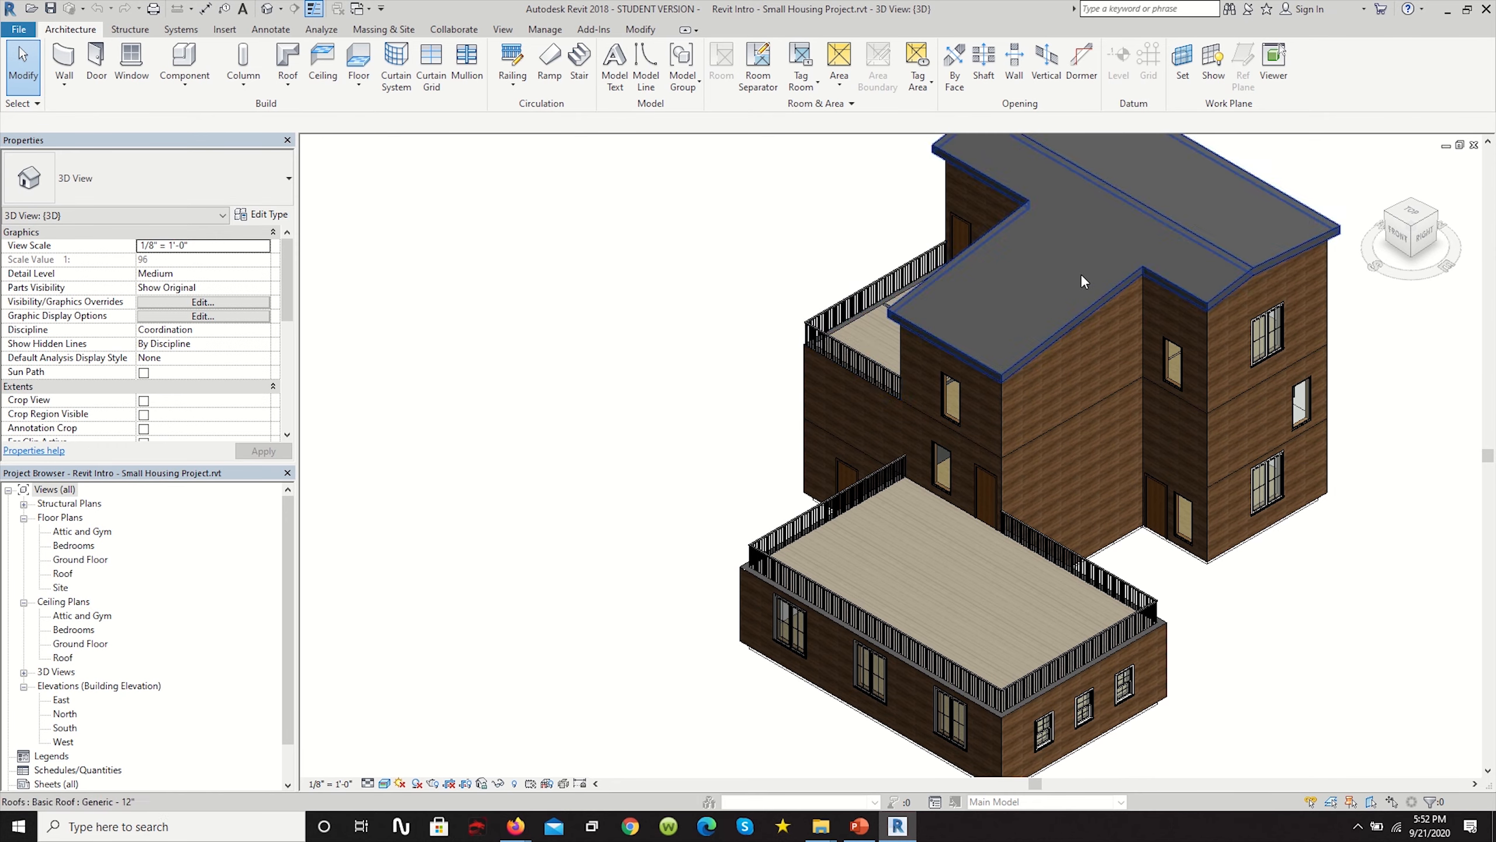
pyautogui.keyDown('shift'); pyautogui.moveTo(978, 590); pyautogui.dragTo(1056, 527, button='middle'); pyautogui.keyUp('shift')
pyautogui.scroll(3, 1055, 524)
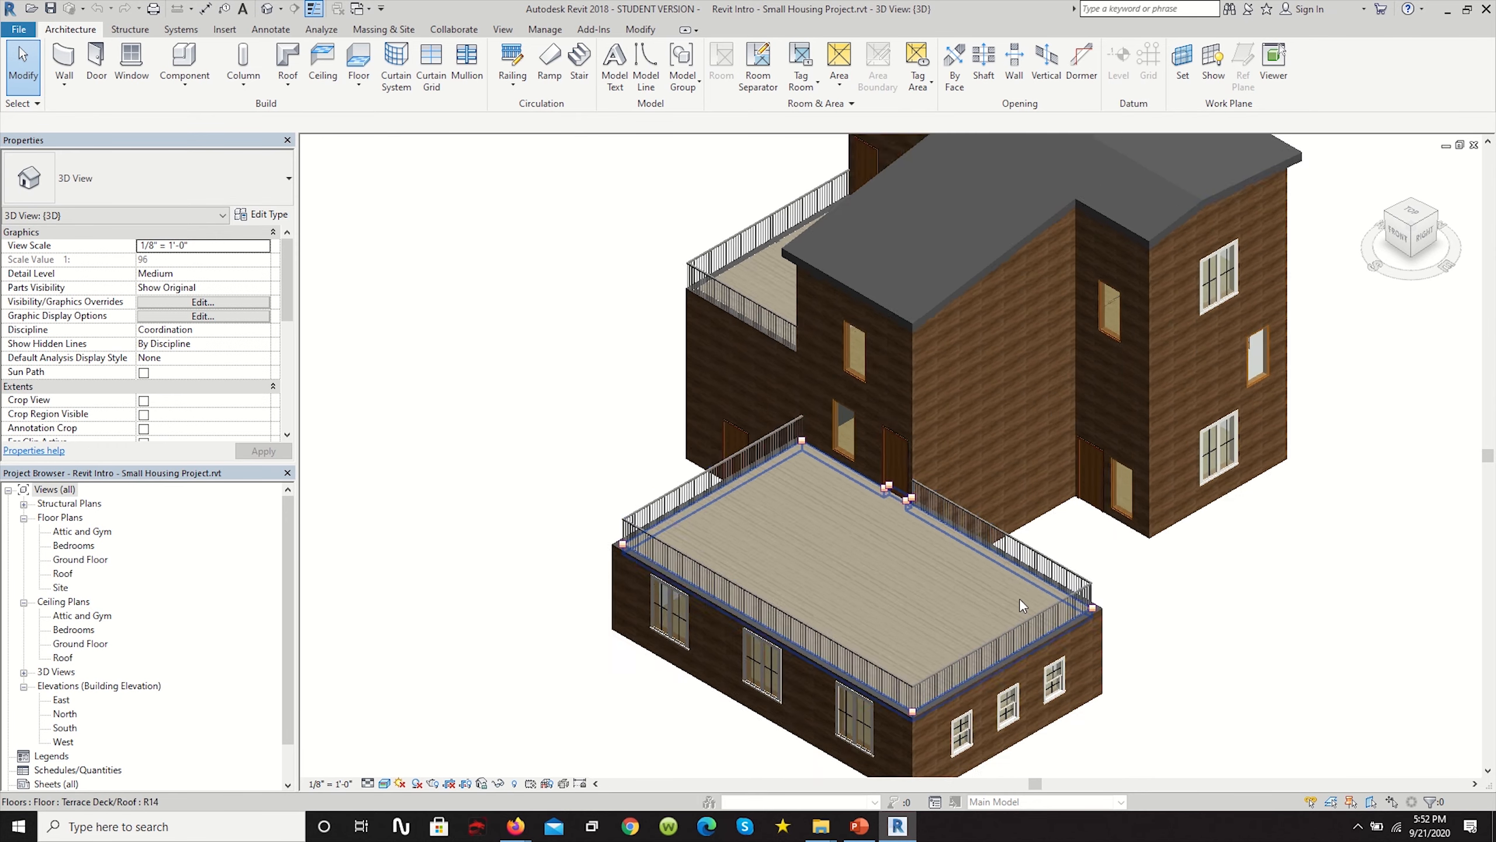
pyautogui.scroll(3, 827, 541)
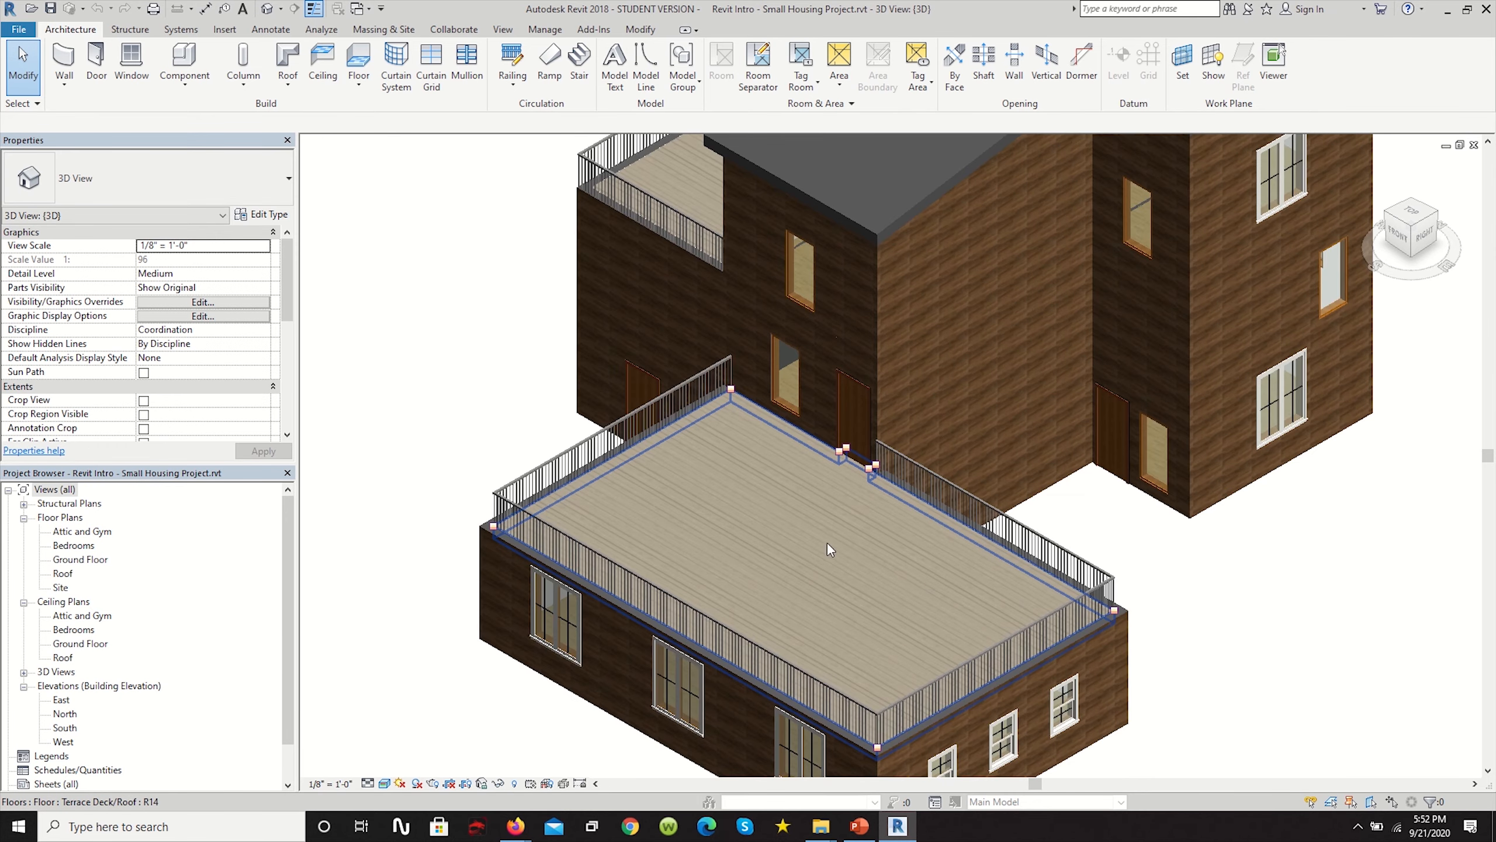
pyautogui.scroll(-4, 780, 475)
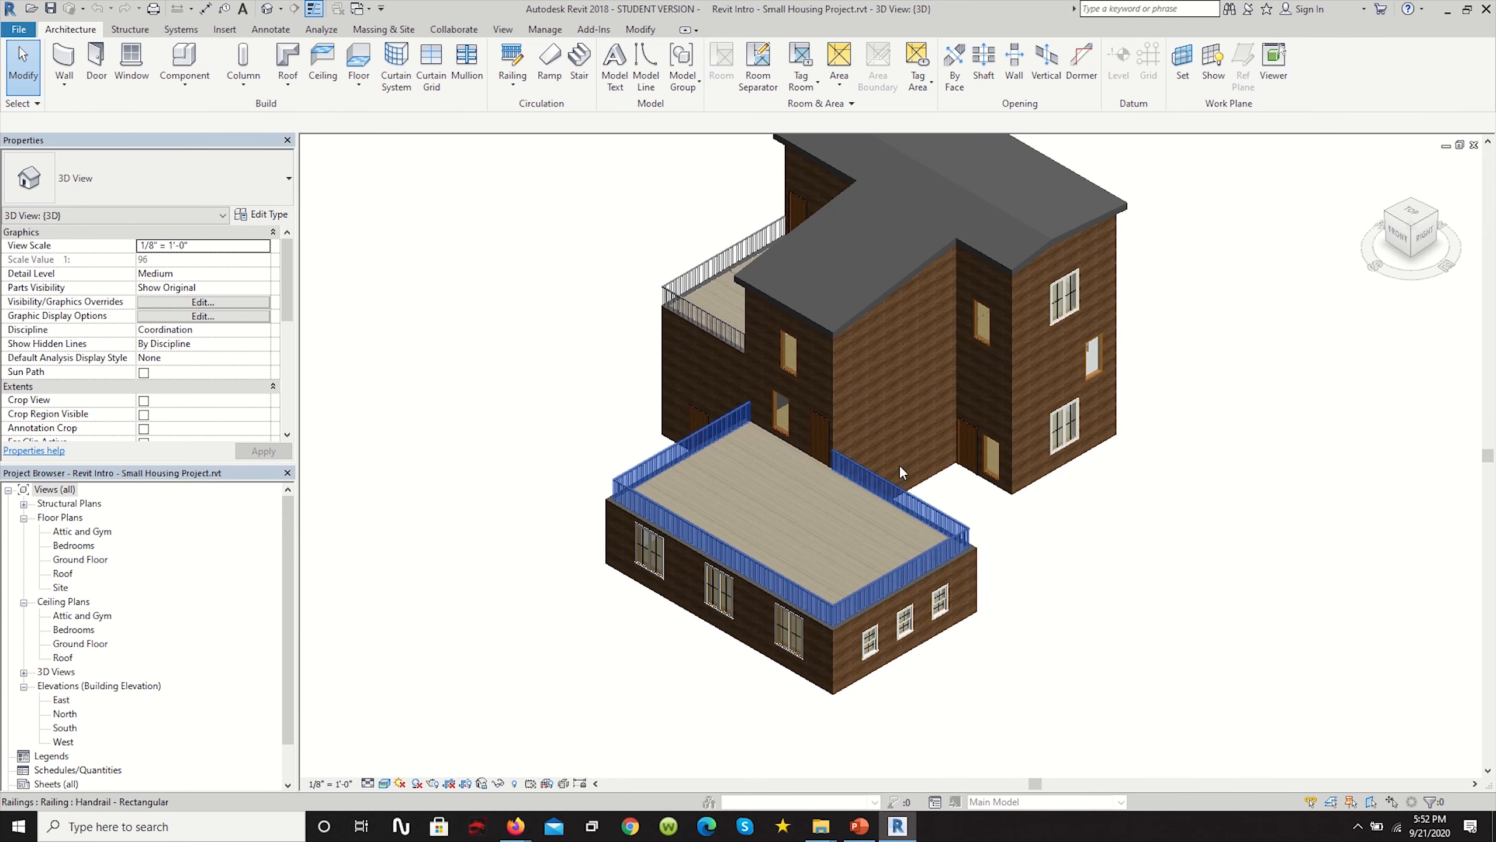
pyautogui.scroll(5, 899, 465)
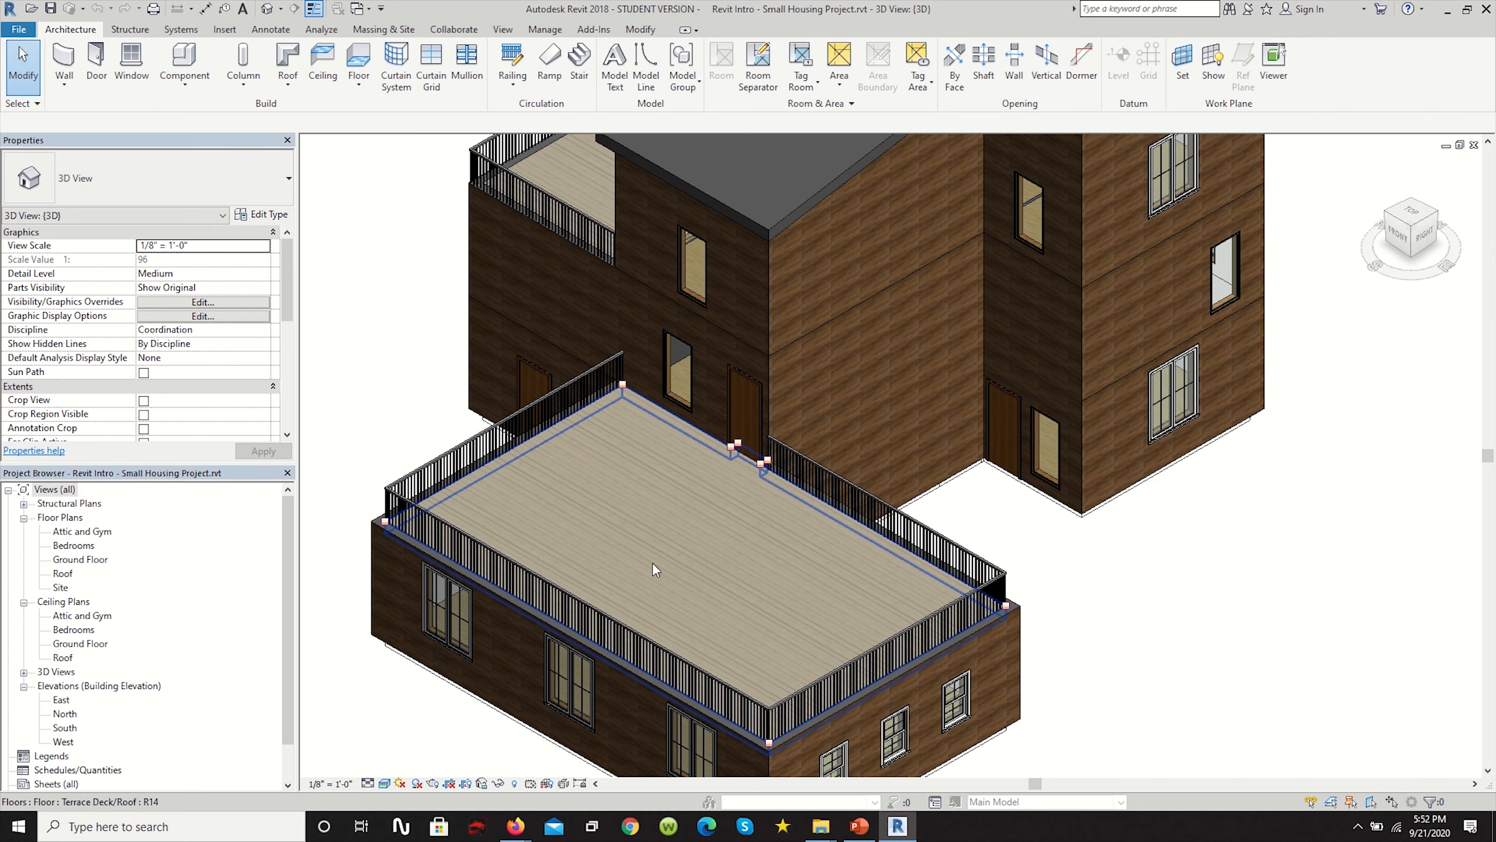
pyautogui.scroll(-2, 825, 501)
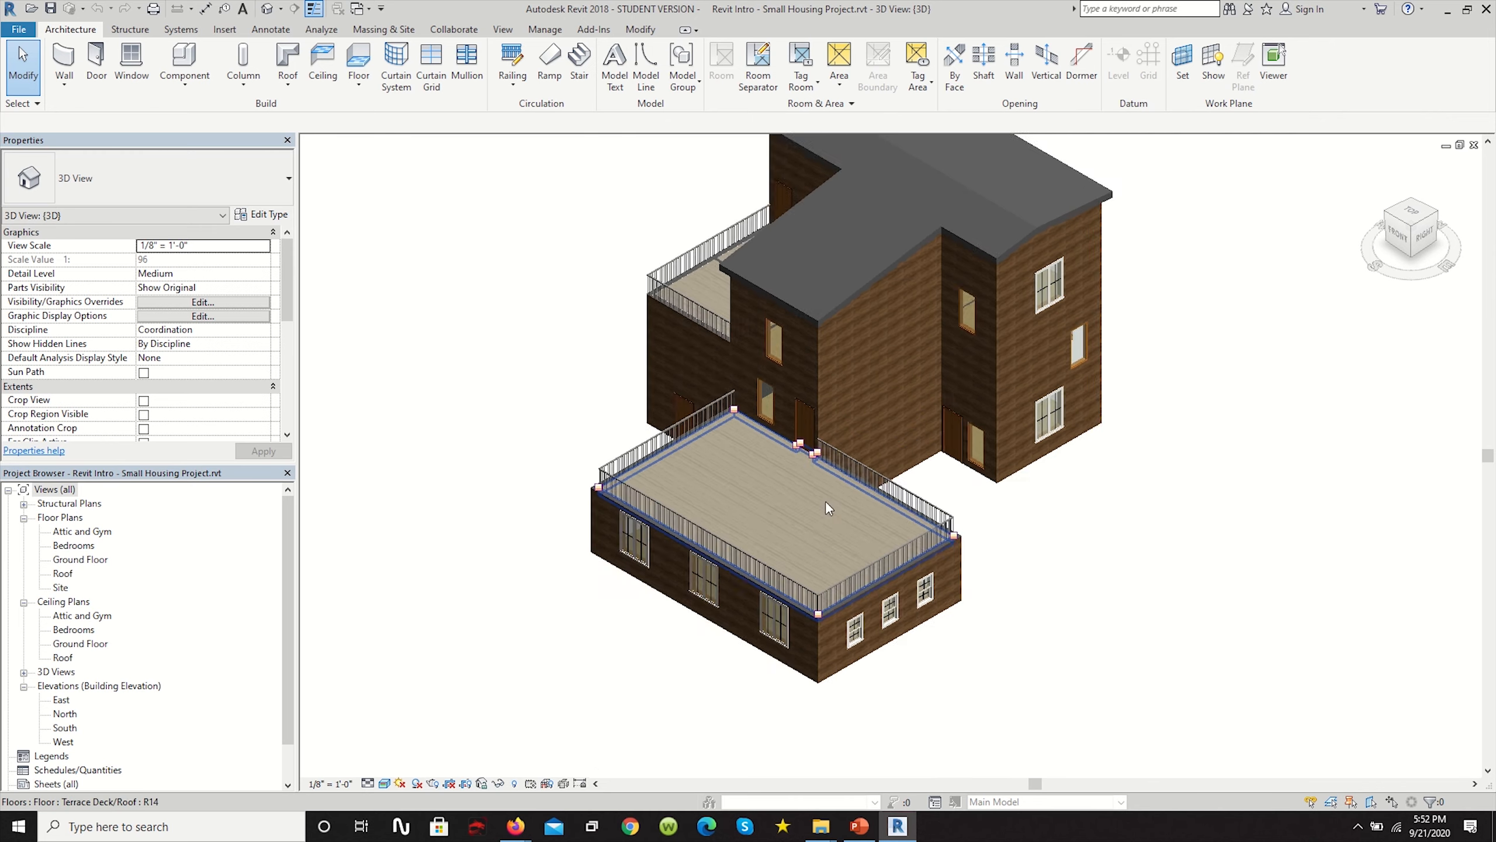
# Examine the Terrace Deck/Roof floor's edges and the adjoining exterior wall with three small windows in the 3D view.
pyautogui.scroll(3, 826, 503)
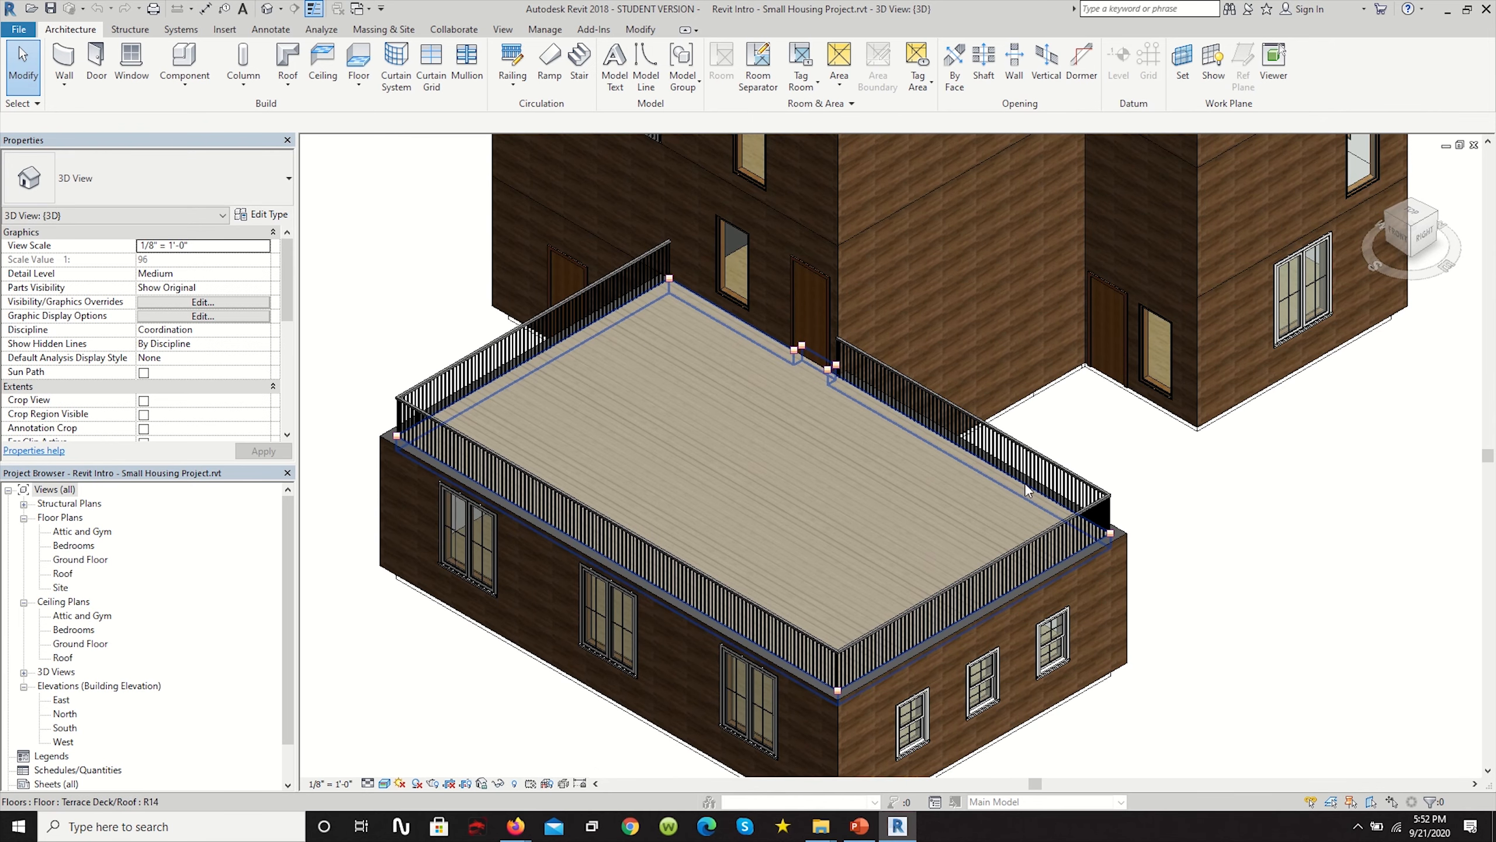
pyautogui.scroll(1, 898, 466)
pyautogui.scroll(1, 935, 398)
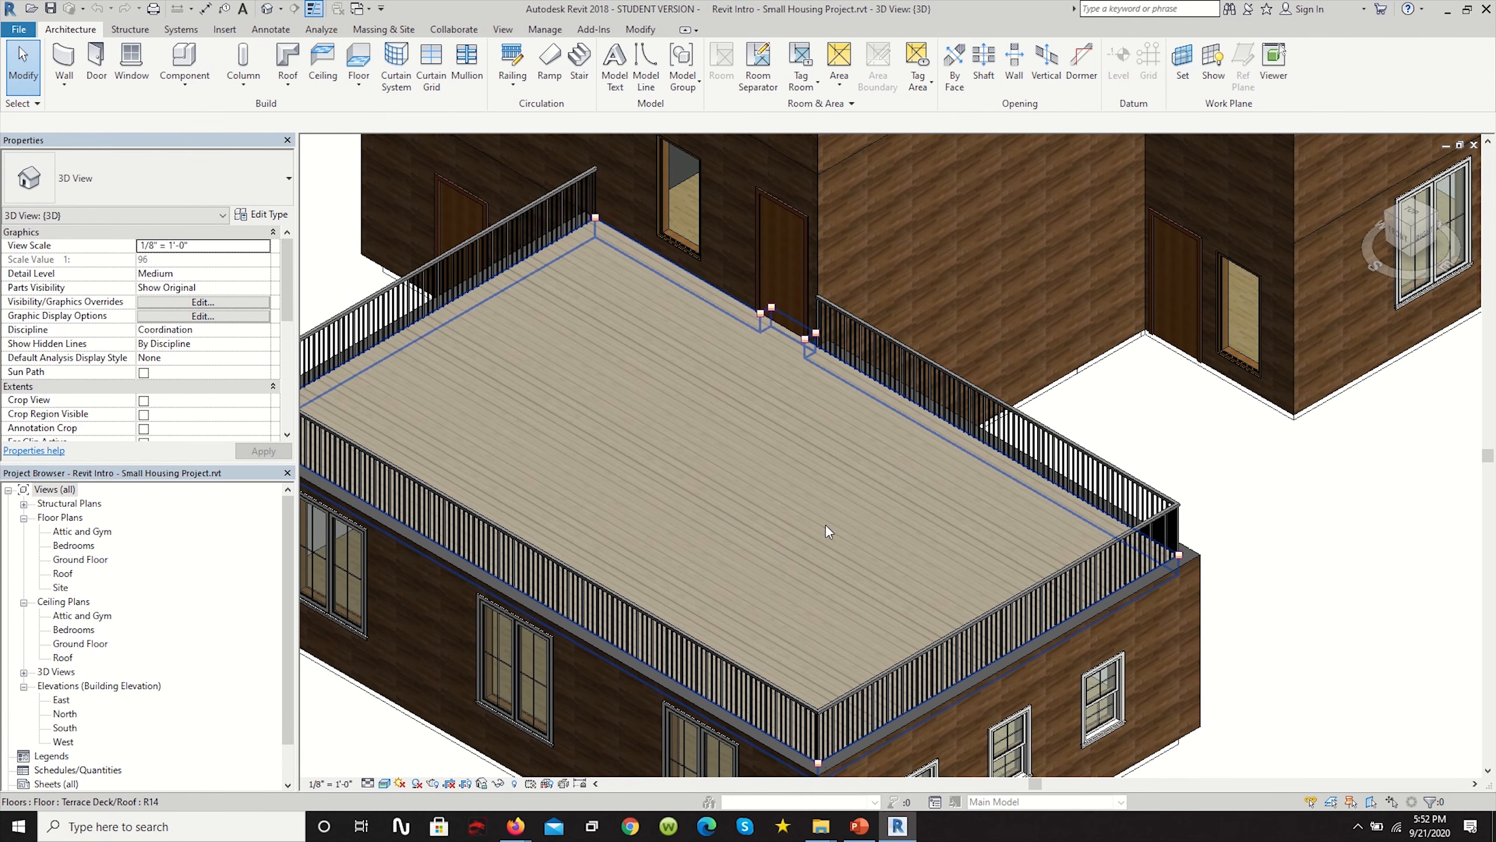
pyautogui.scroll(-2, 826, 527)
pyautogui.scroll(1, 822, 518)
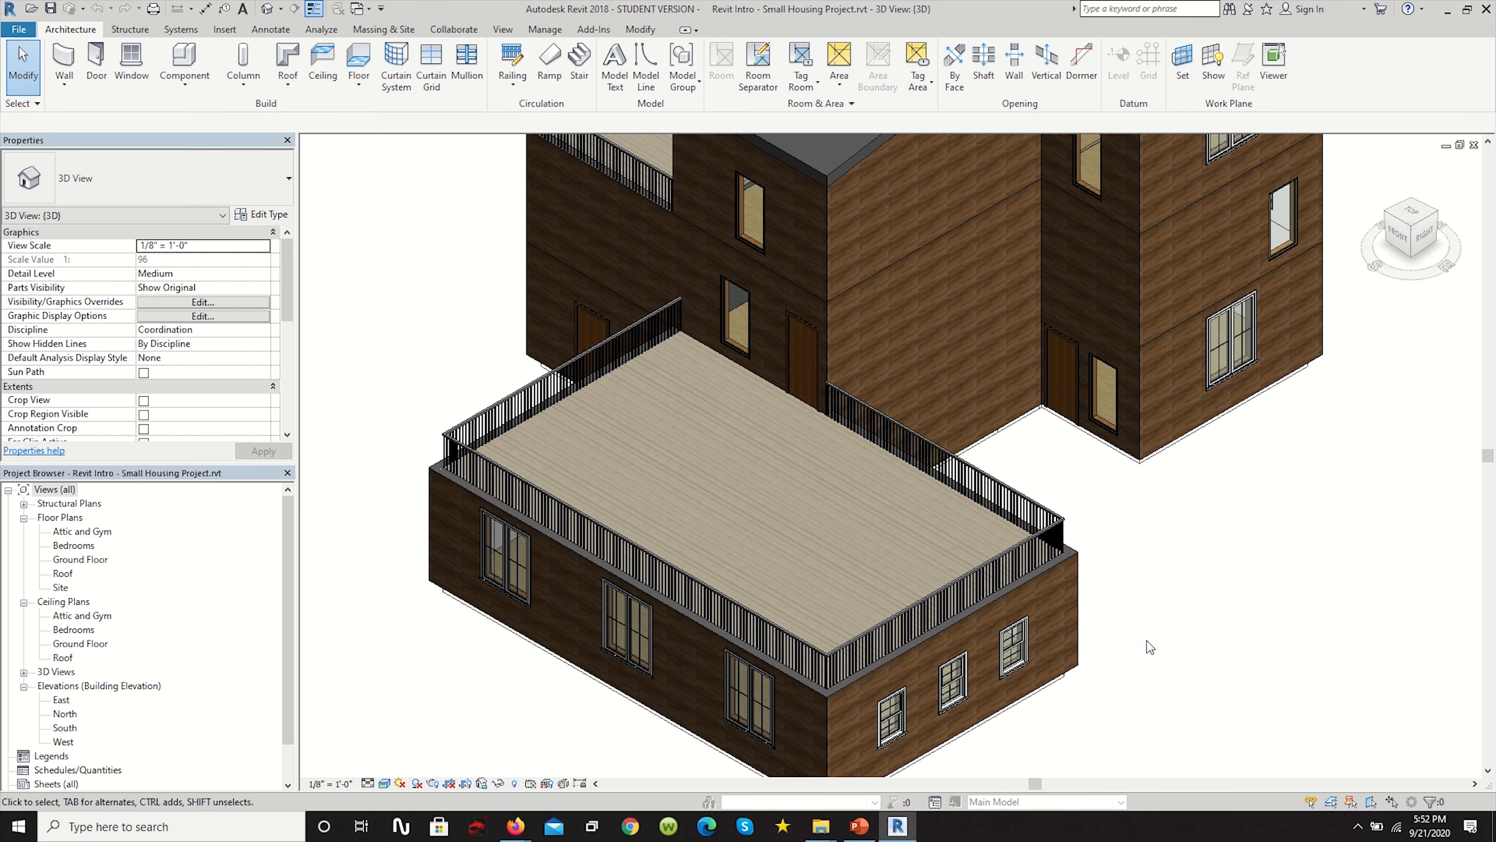
pyautogui.scroll(1, 1093, 598)
pyautogui.scroll(-1, 1042, 594)
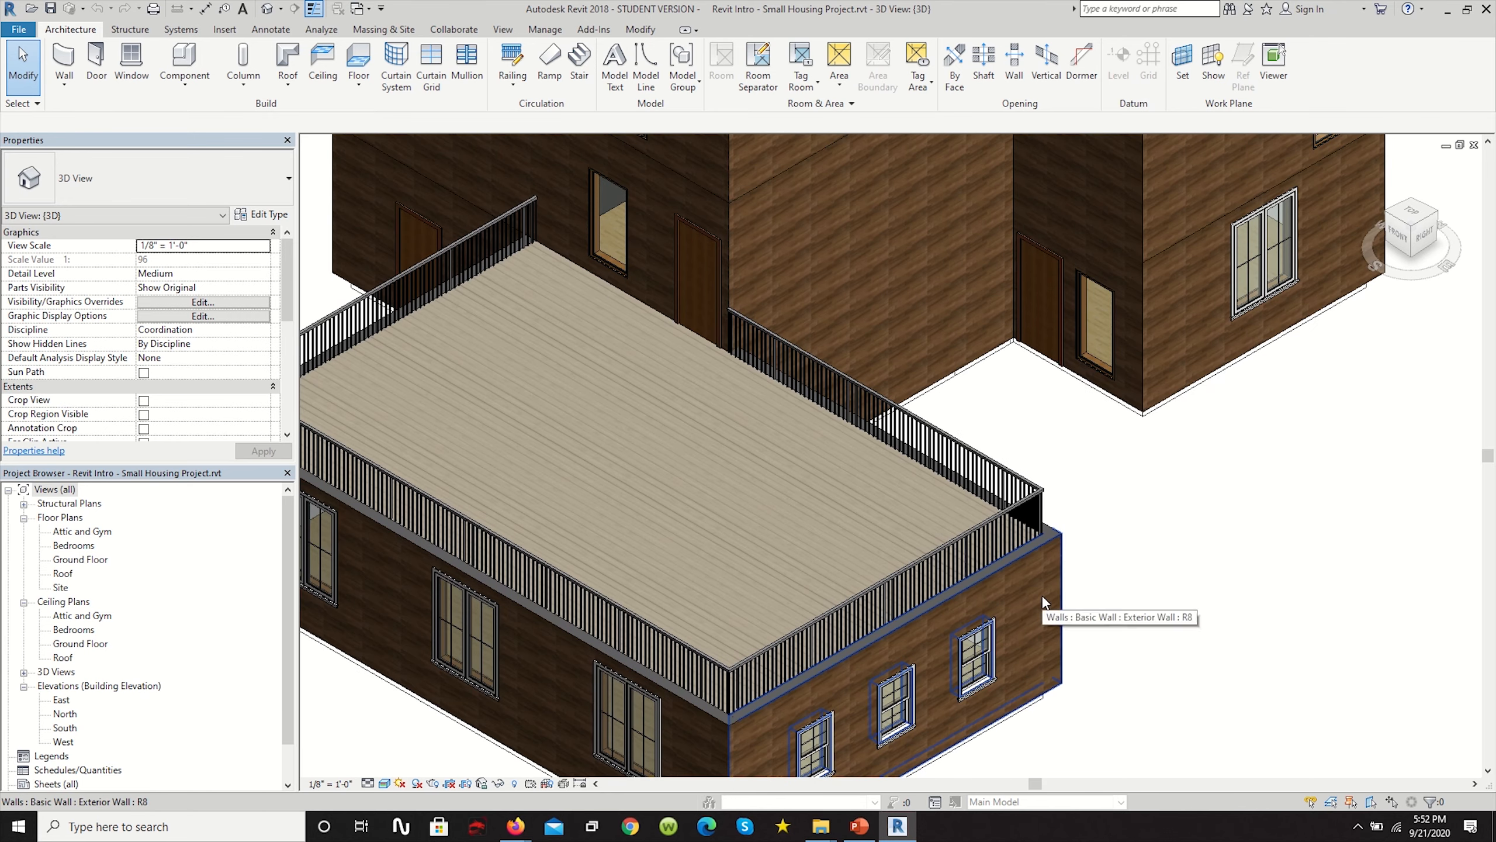
pyautogui.scroll(-2, 1042, 594)
pyautogui.scroll(2, 937, 548)
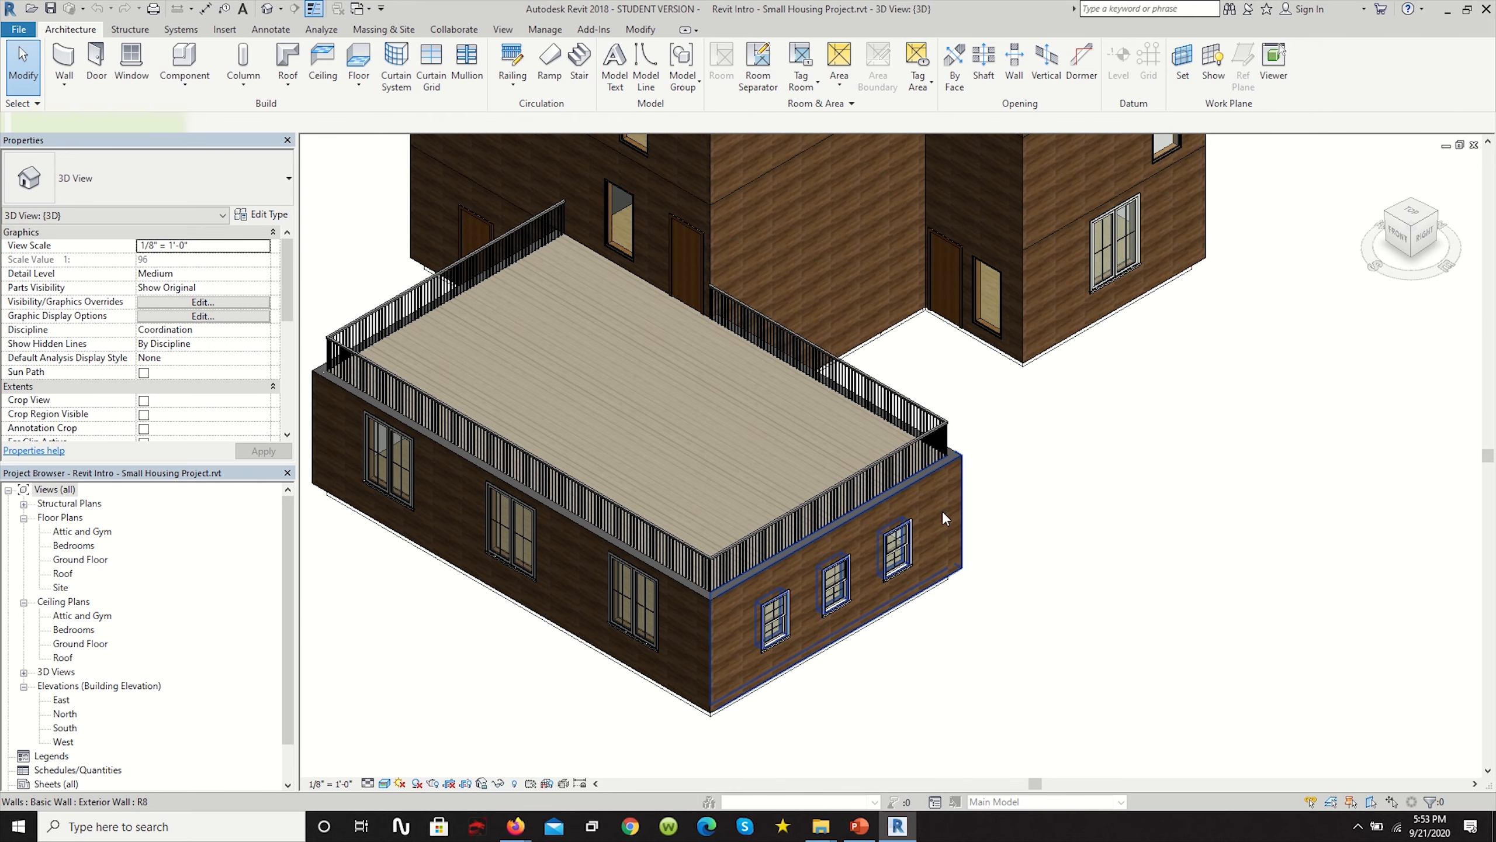
pyautogui.click(943, 514)
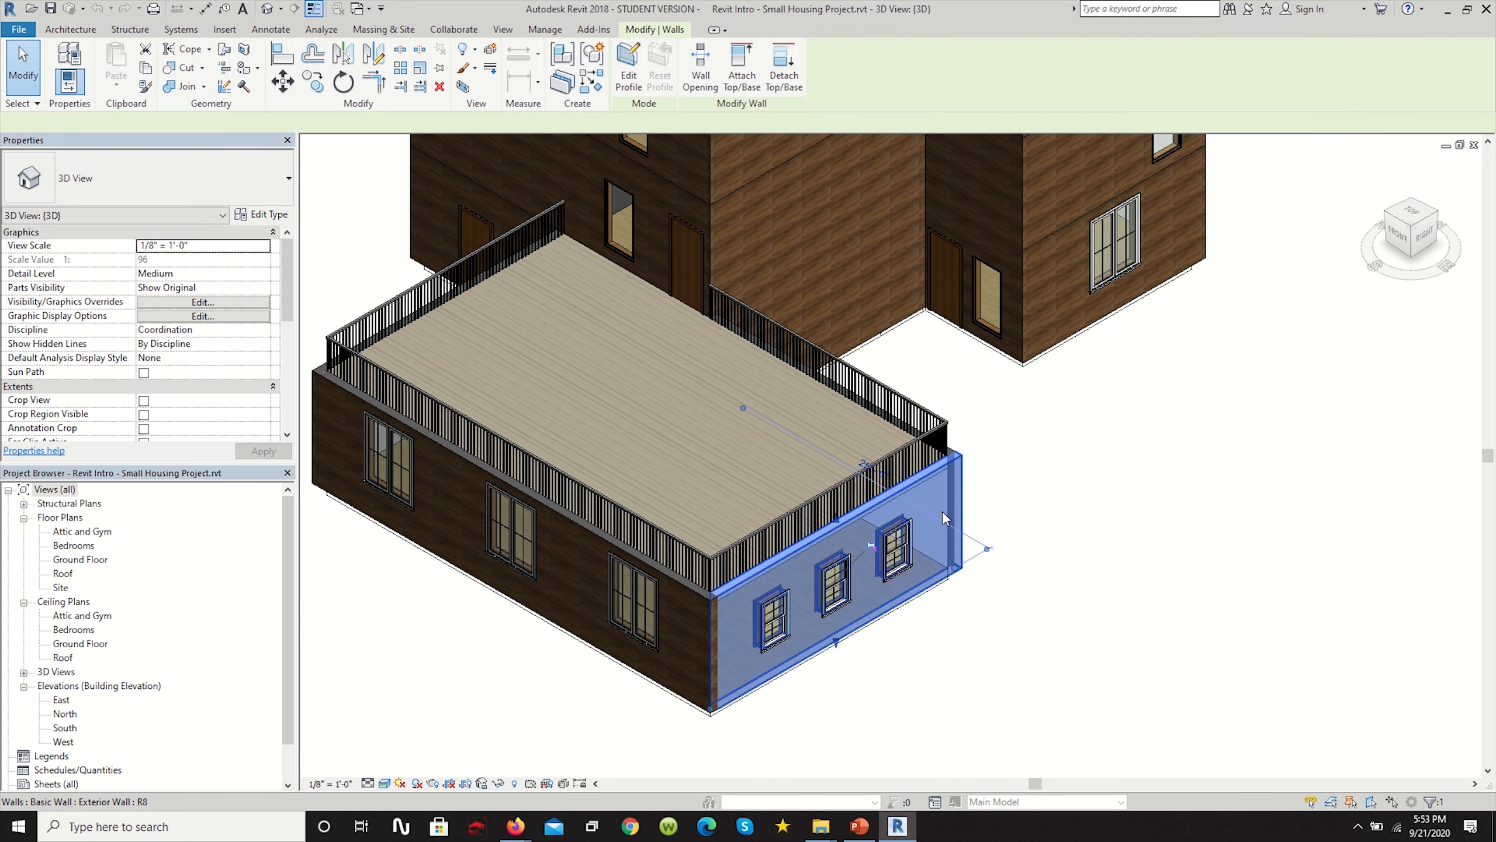
pyautogui.click(1073, 509)
pyautogui.click(854, 544)
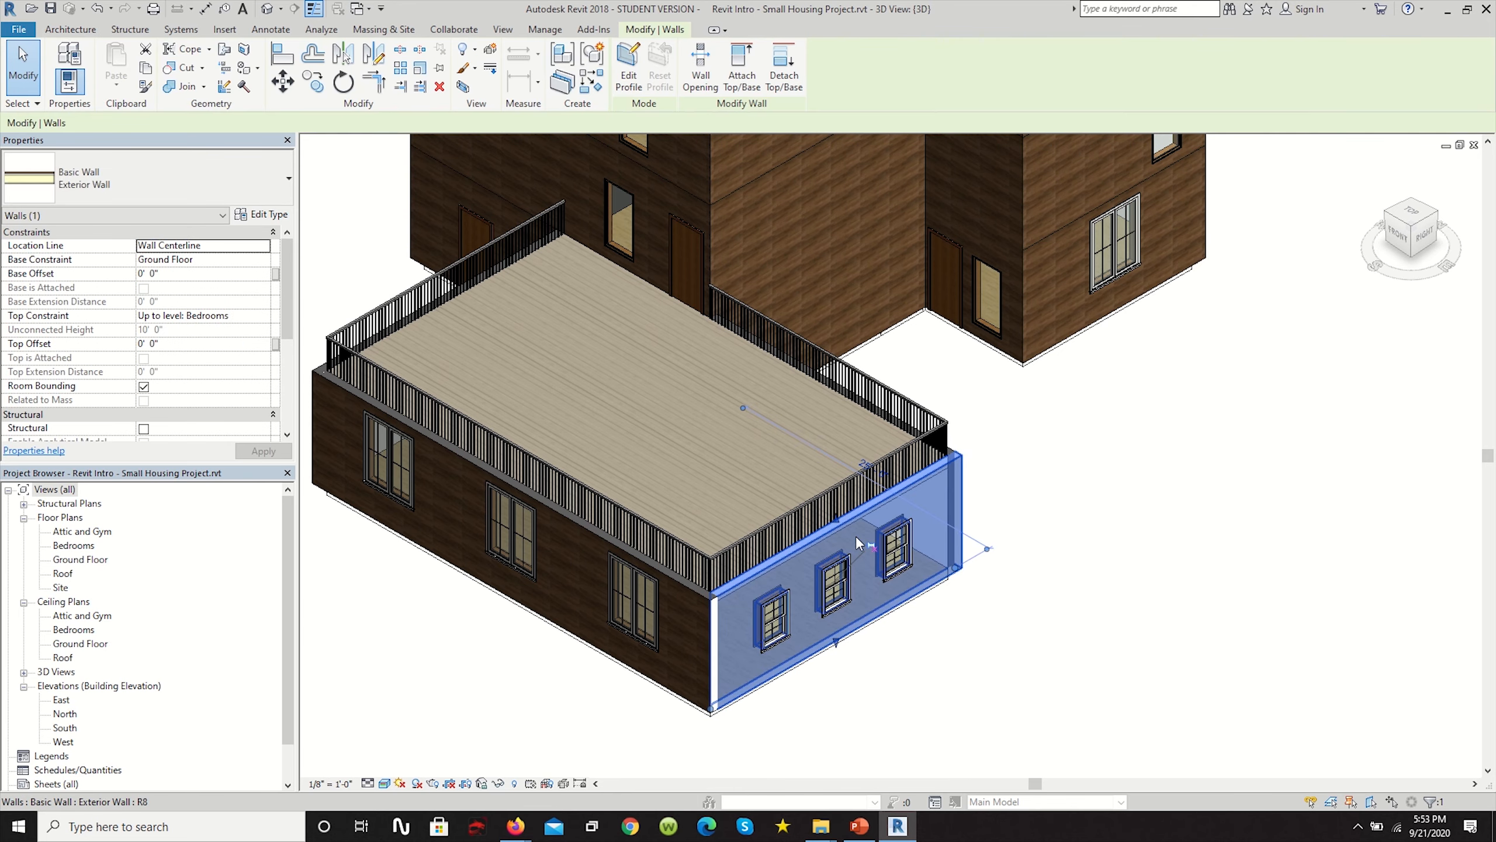
pyautogui.click(1164, 482)
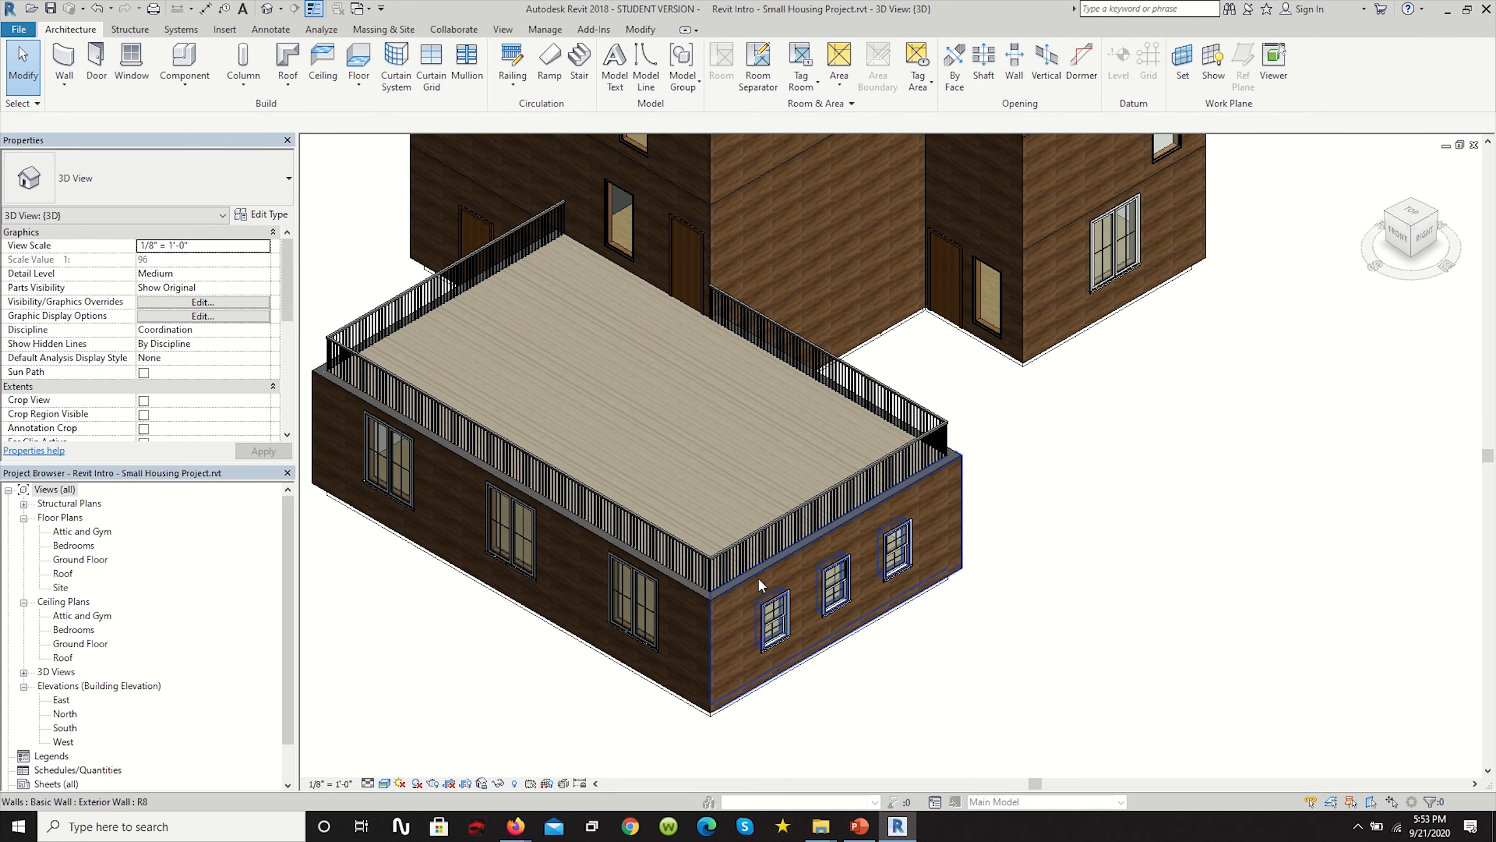
# Duplicate the main house roof's Generic - 12" type and name the new type Roof Composite 1.
pyautogui.scroll(-3, 826, 585)
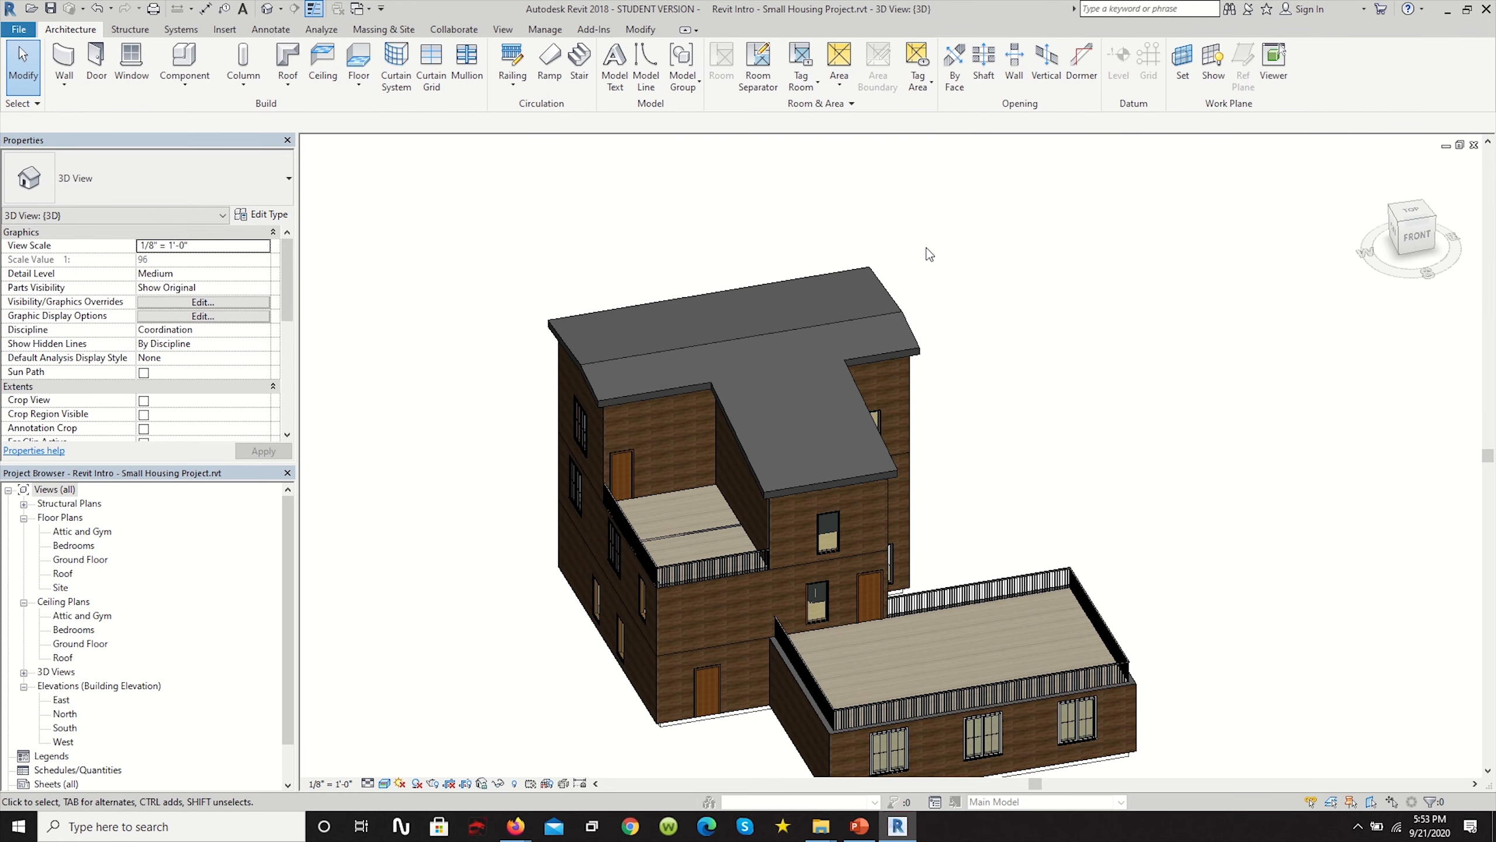
pyautogui.click(692, 306)
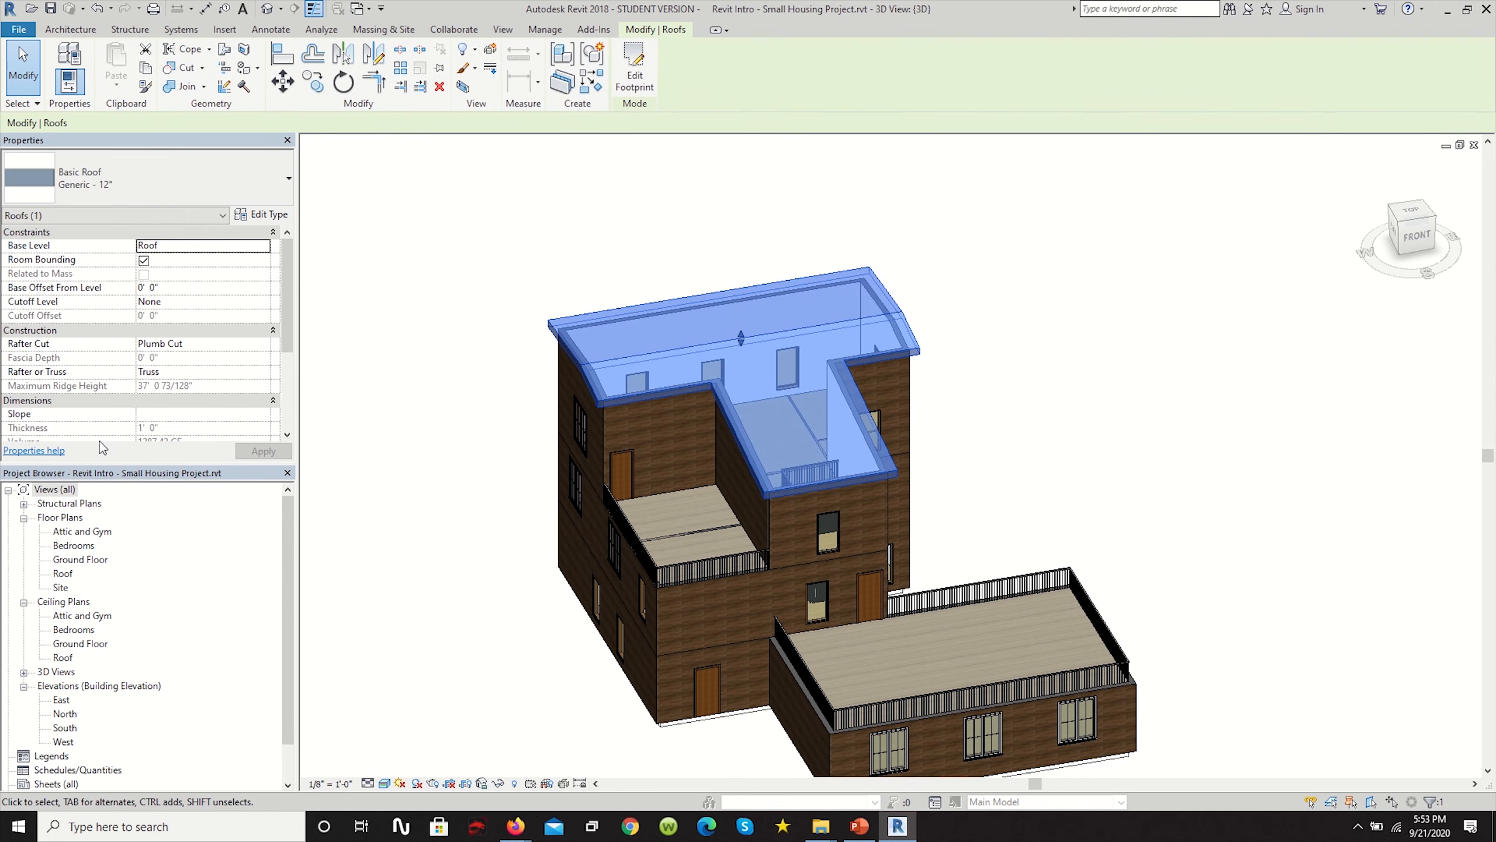
pyautogui.click(268, 215)
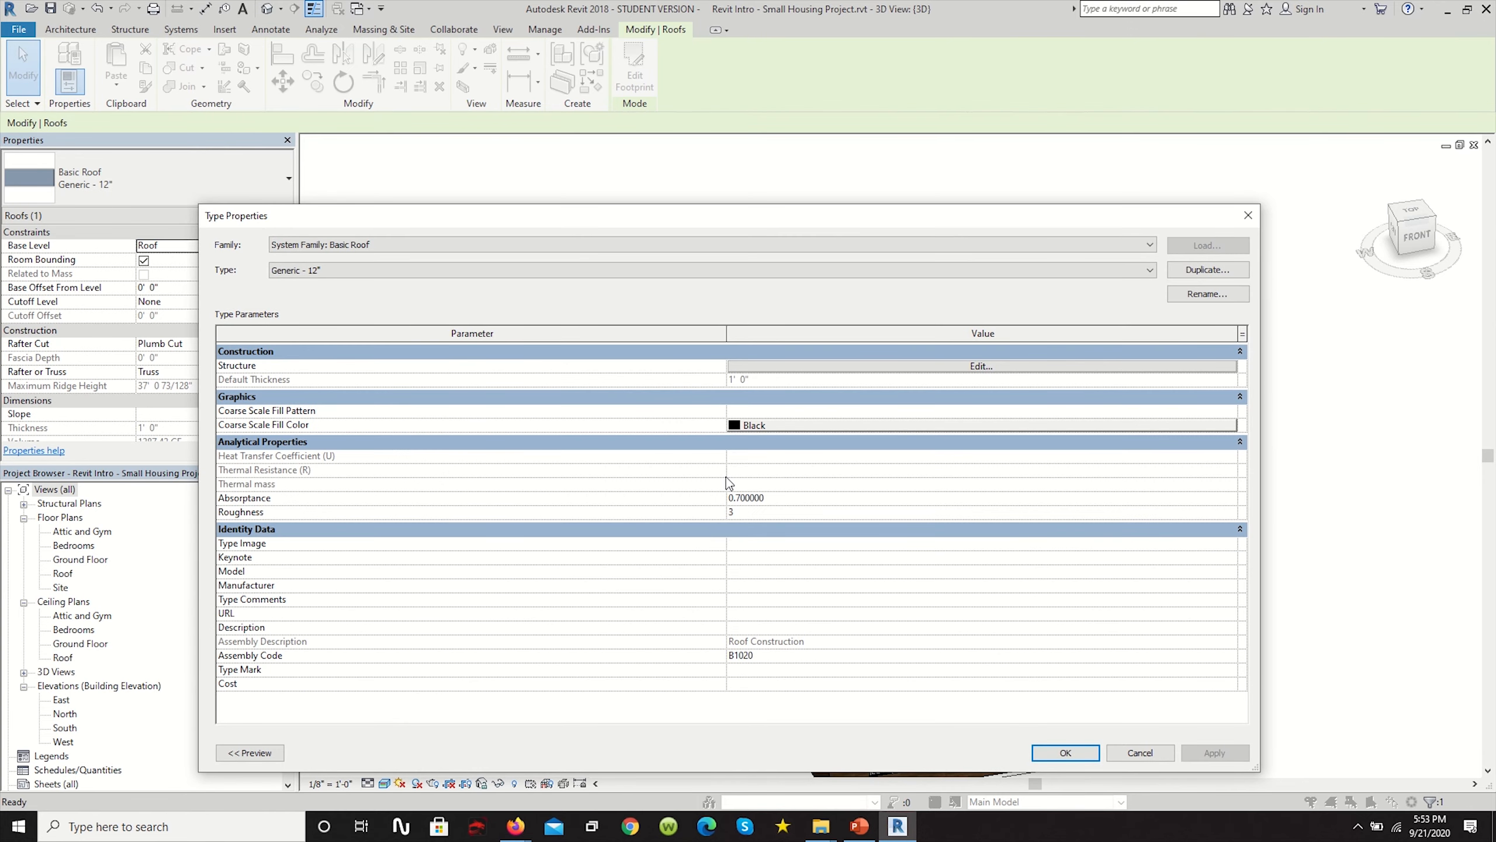
pyautogui.click(1194, 271)
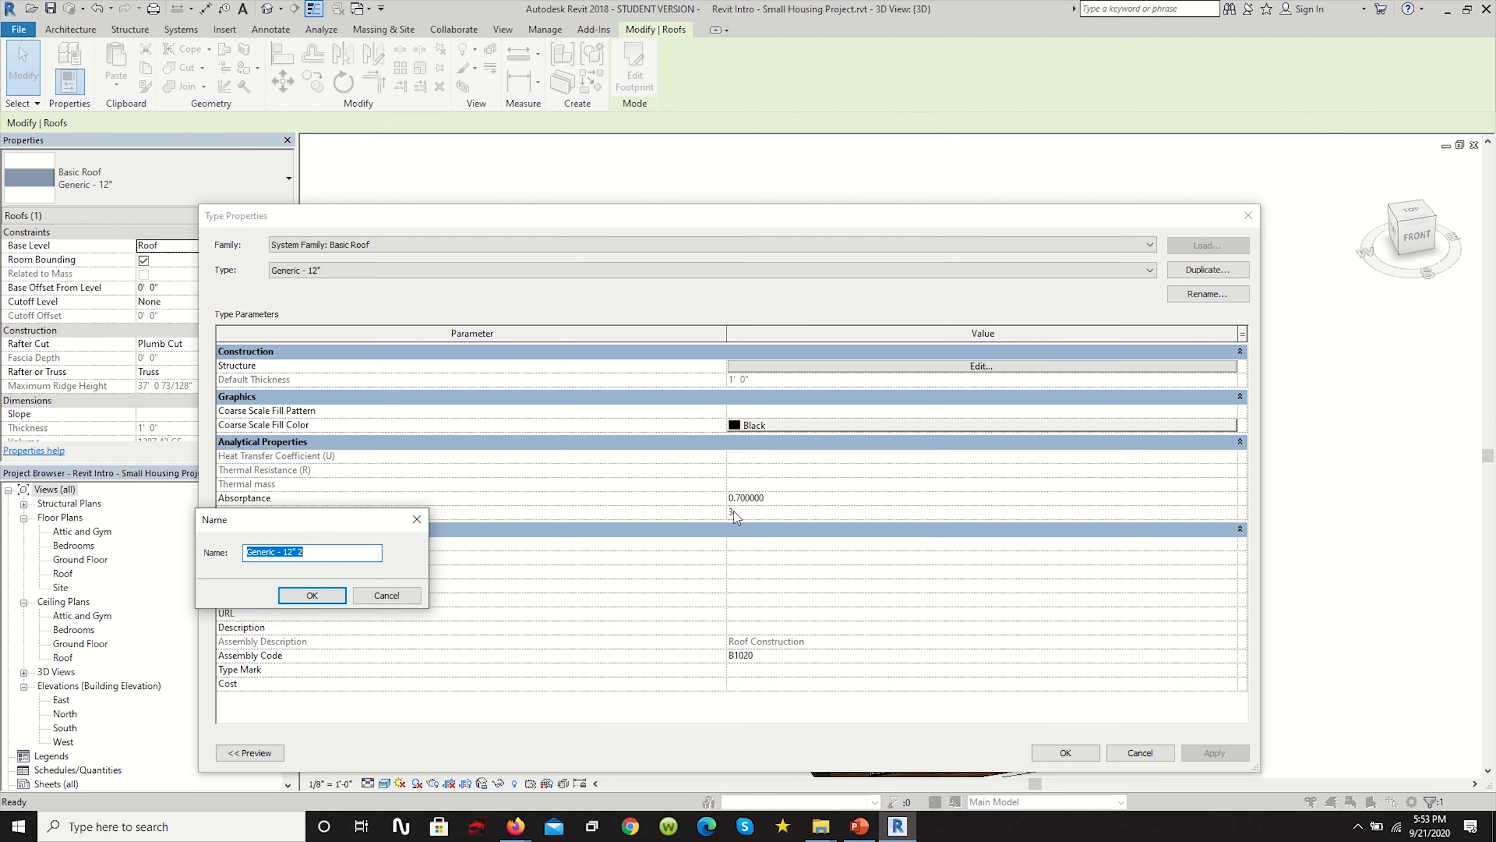
pyautogui.moveTo(298, 552); pyautogui.dragTo(235, 559)
pyautogui.write('Roof Composite 1')
pyautogui.click(312, 595)
# Edit the Roof Composite 1 structure and insert a 1/2" thick Finish 1 [4] layer above the existing structure layer.
pyautogui.click(916, 371)
pyautogui.click(916, 371)
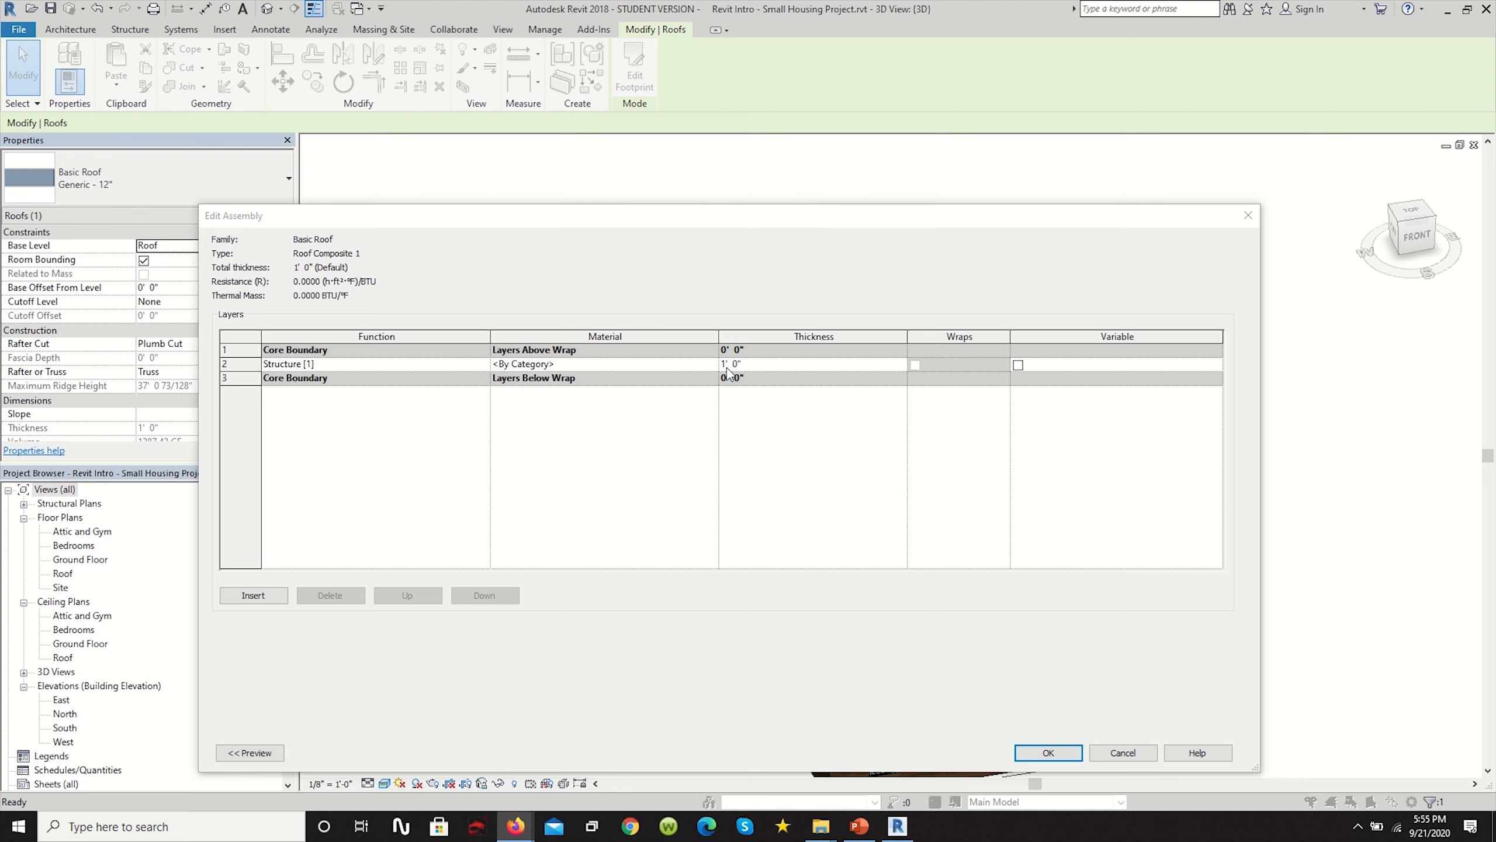
pyautogui.click(378, 366)
pyautogui.click(253, 595)
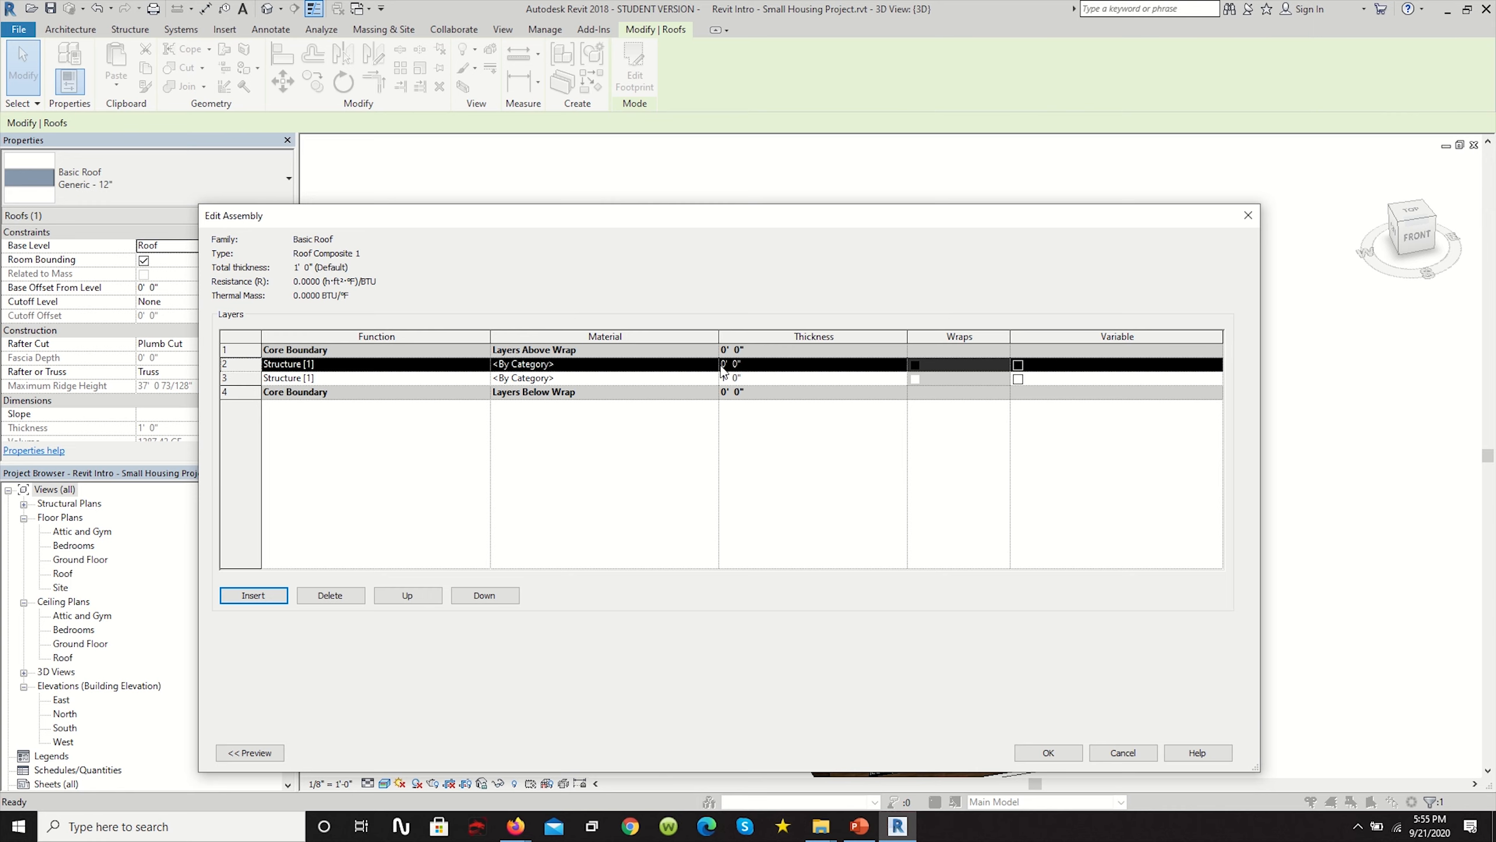
pyautogui.click(740, 366)
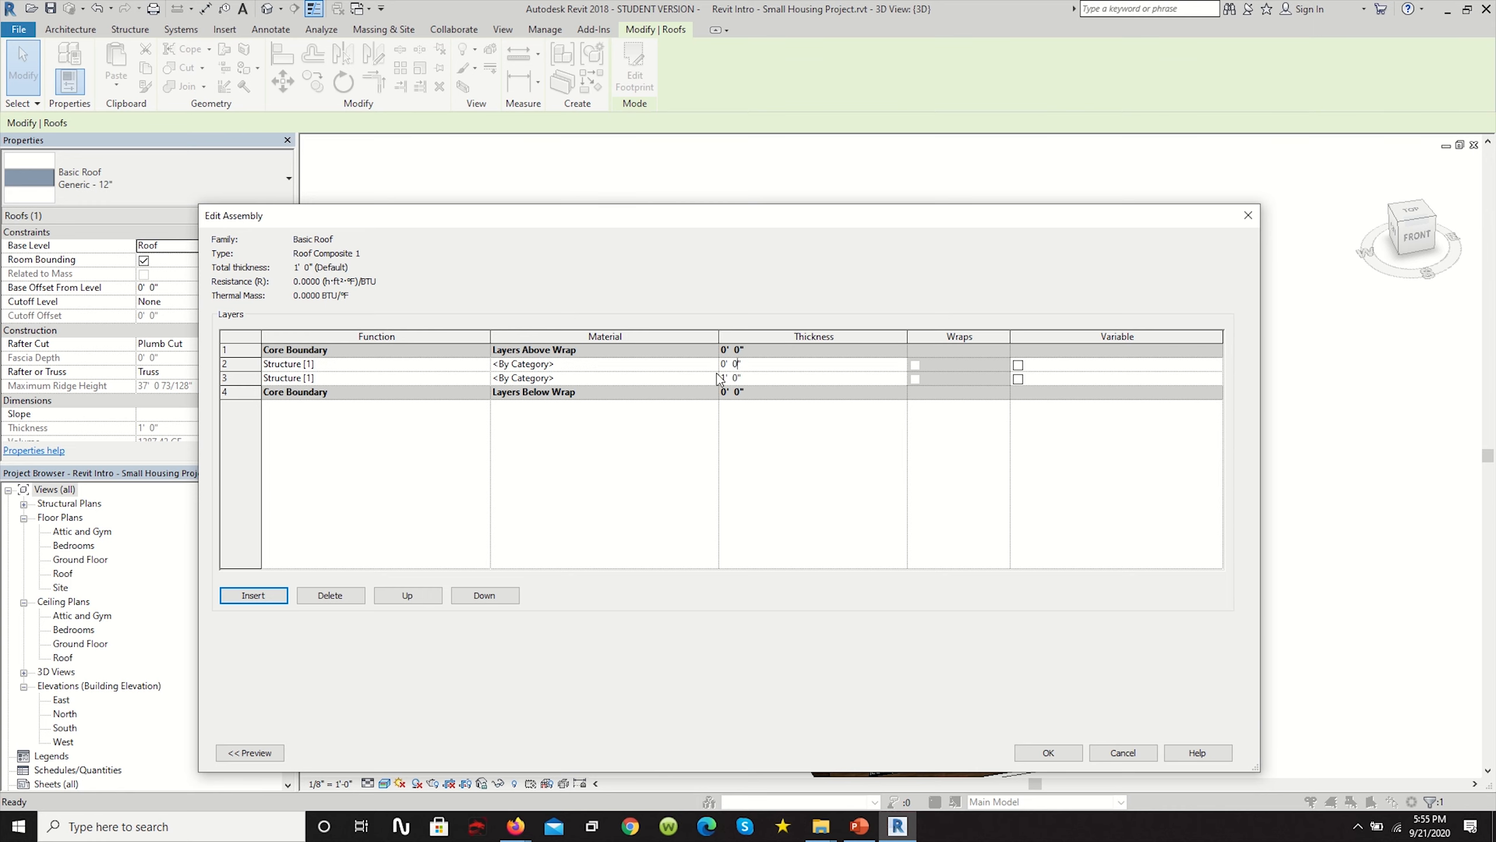
pyautogui.click(593, 439)
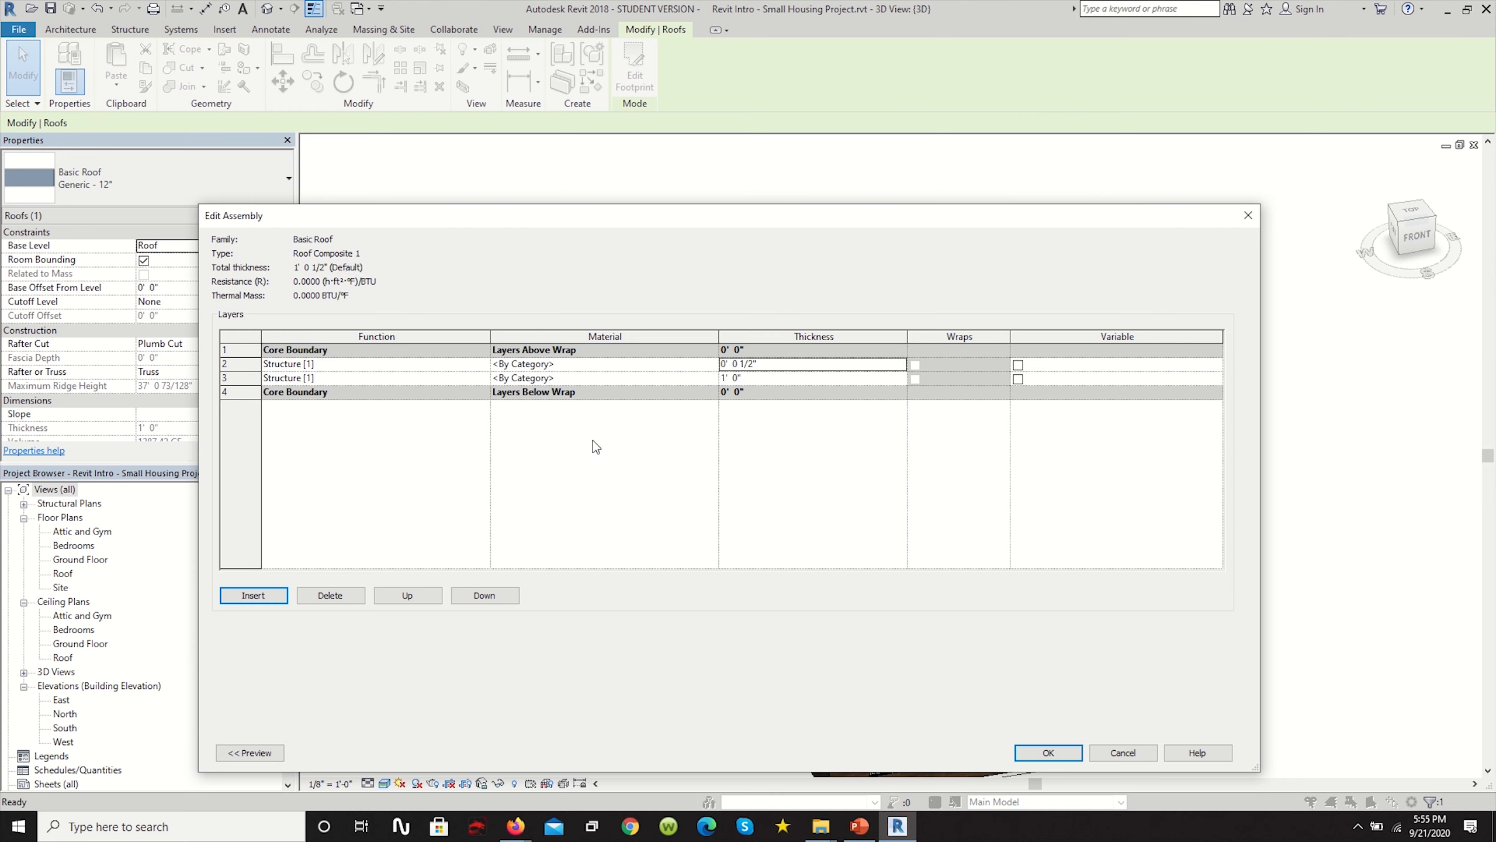
pyautogui.click(369, 366)
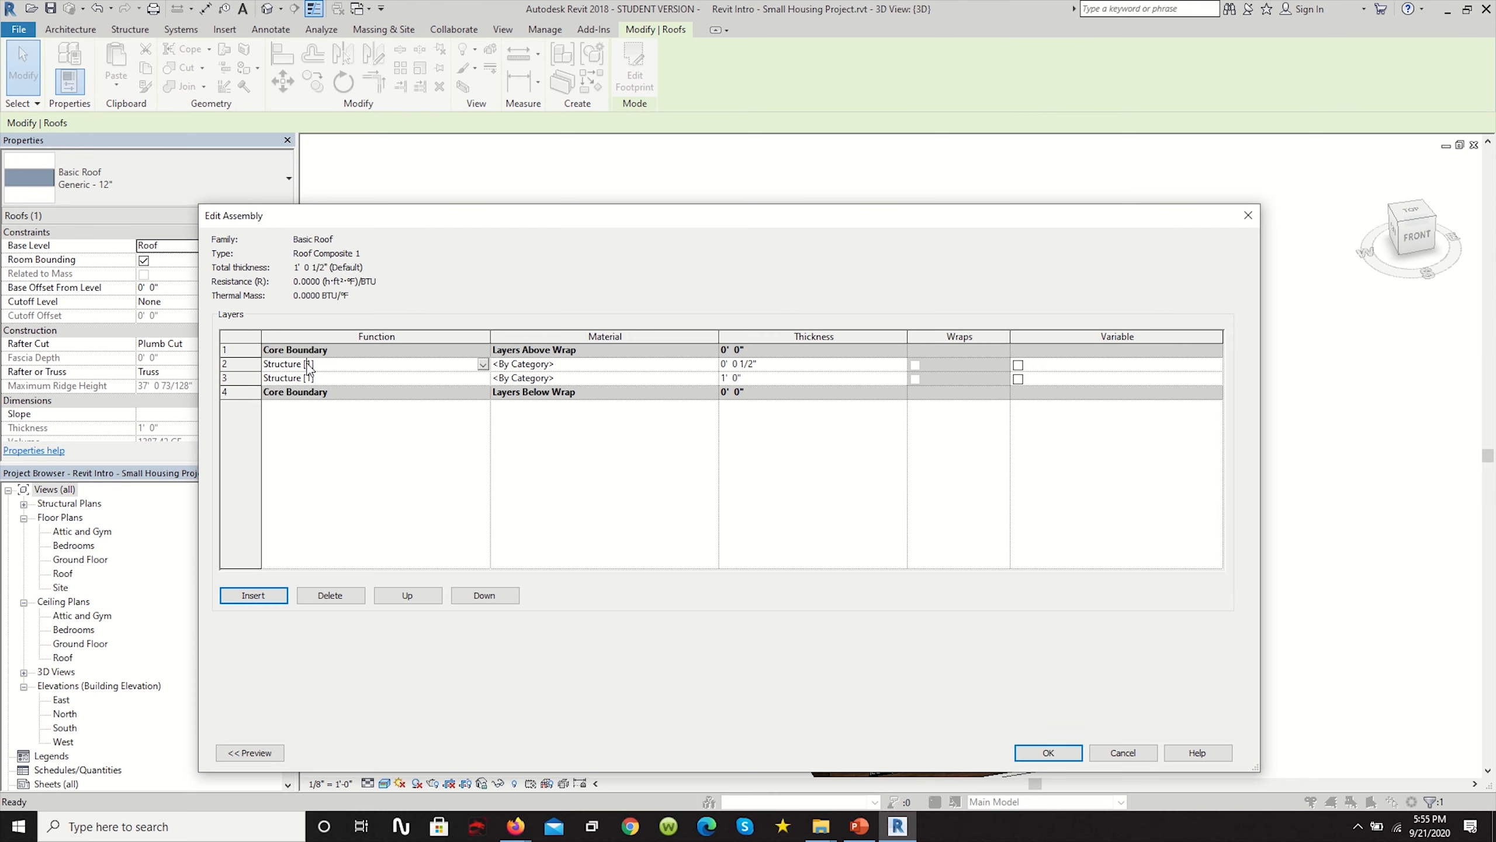
pyautogui.click(483, 364)
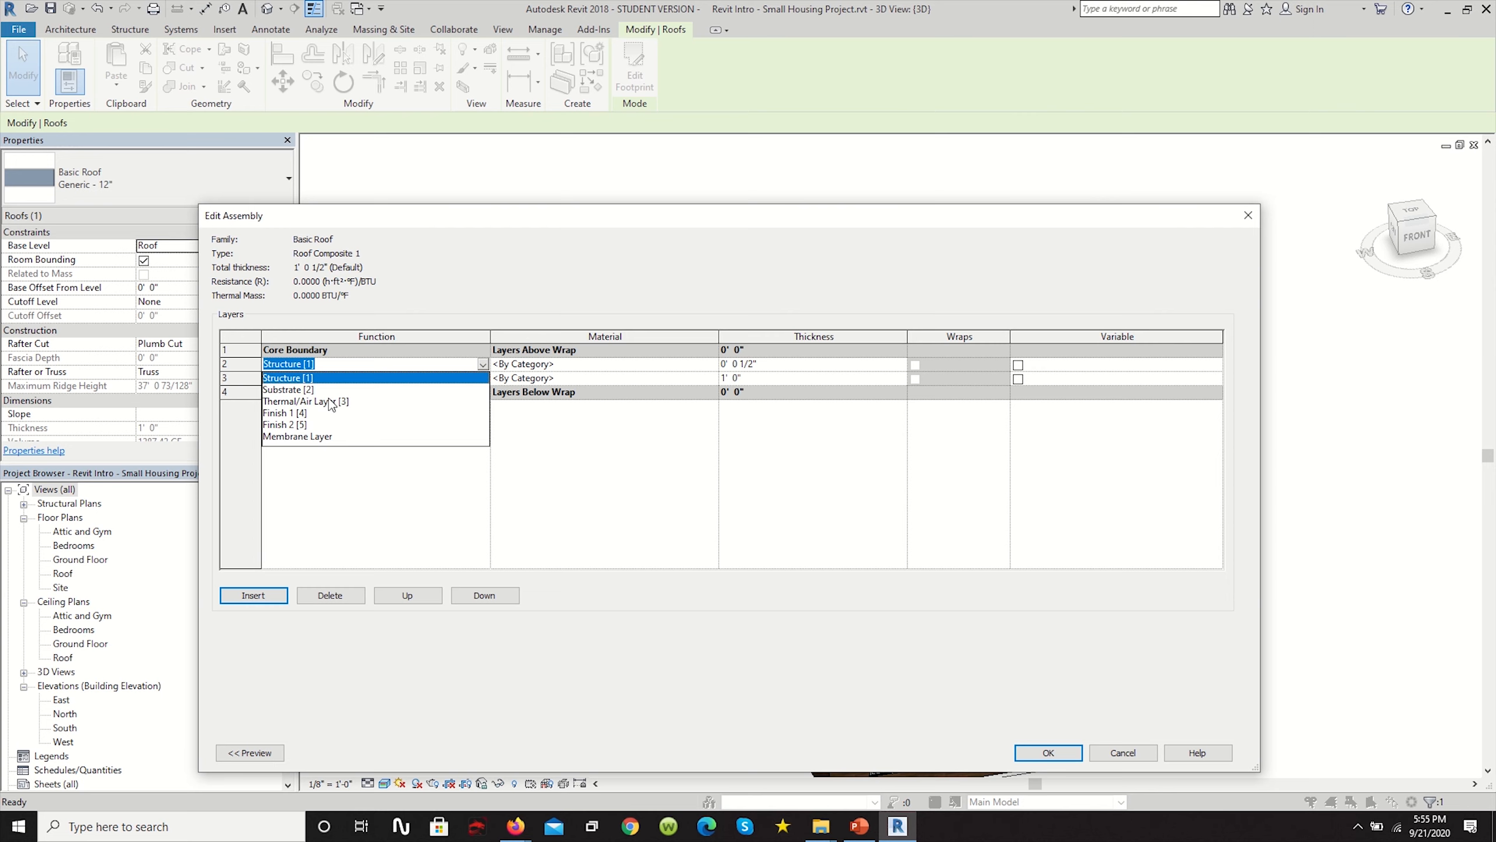
pyautogui.click(287, 414)
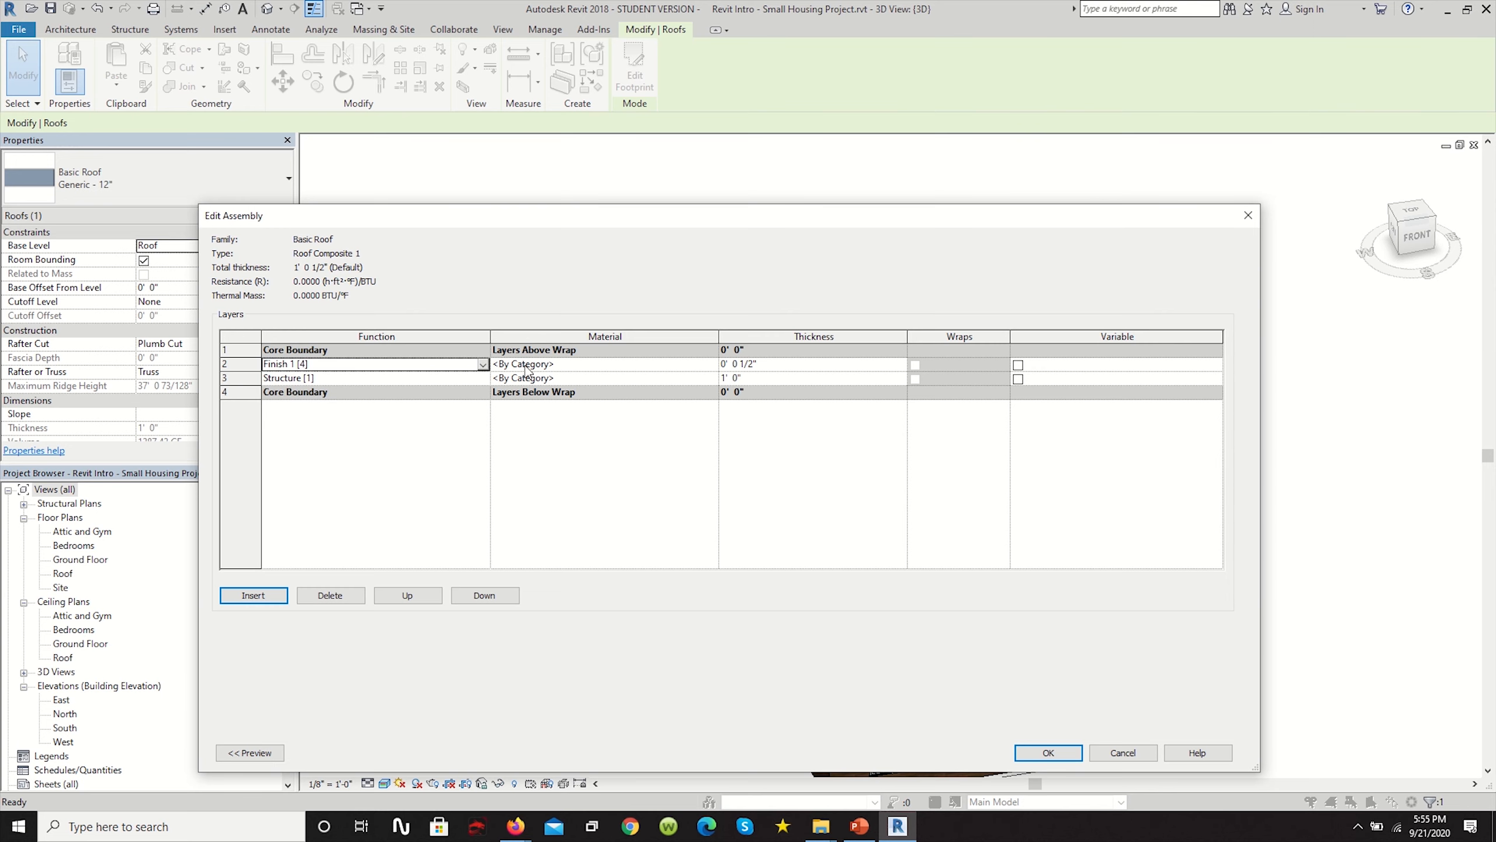
# Insert a layer between the finish and structure layers and set its function to Membrane Layer.
pyautogui.click(461, 380)
pyautogui.click(483, 378)
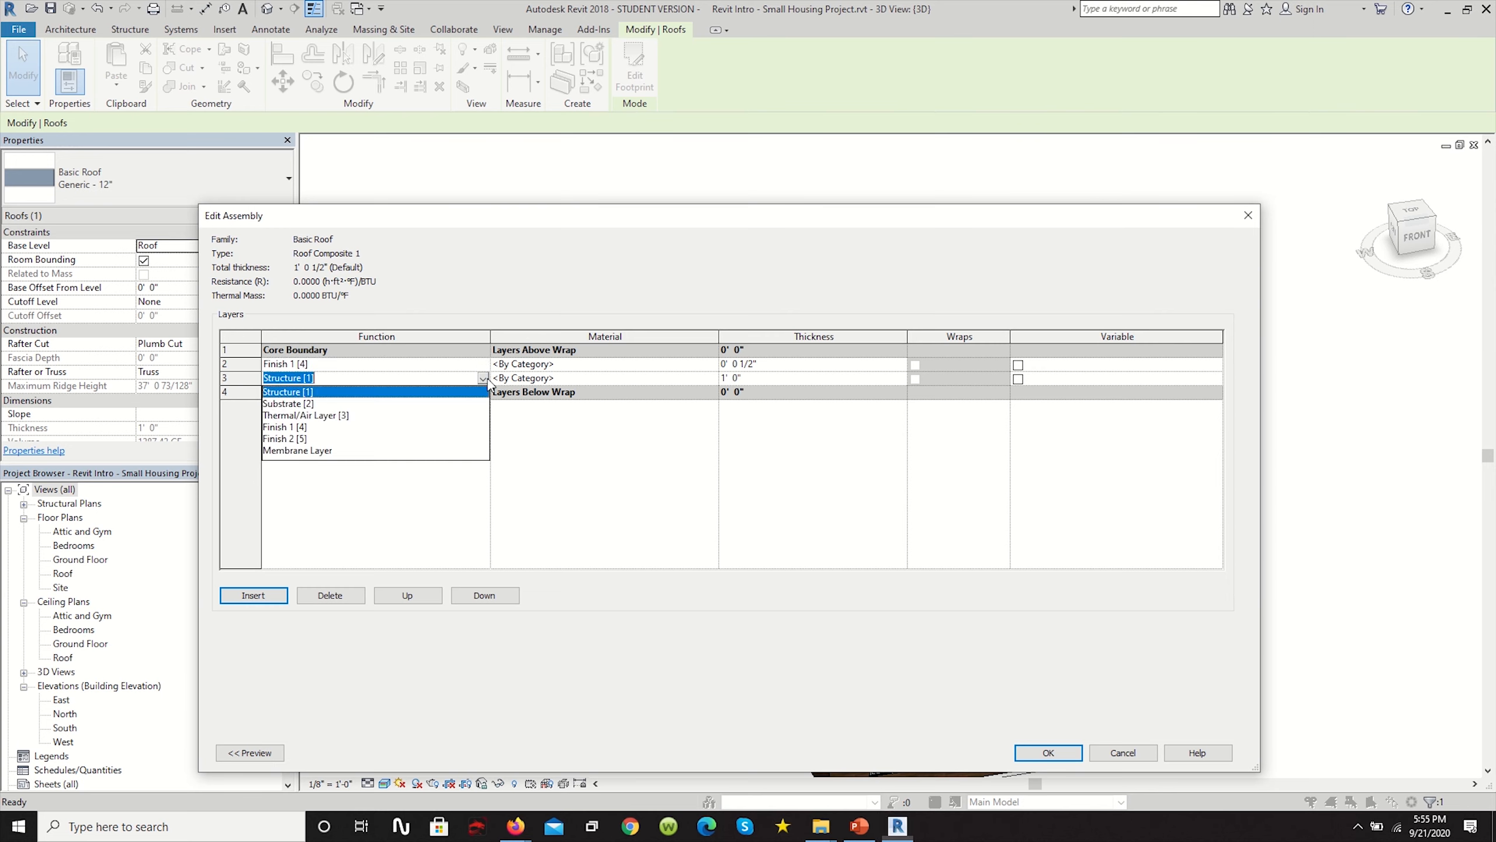
pyautogui.click(478, 474)
pyautogui.click(253, 595)
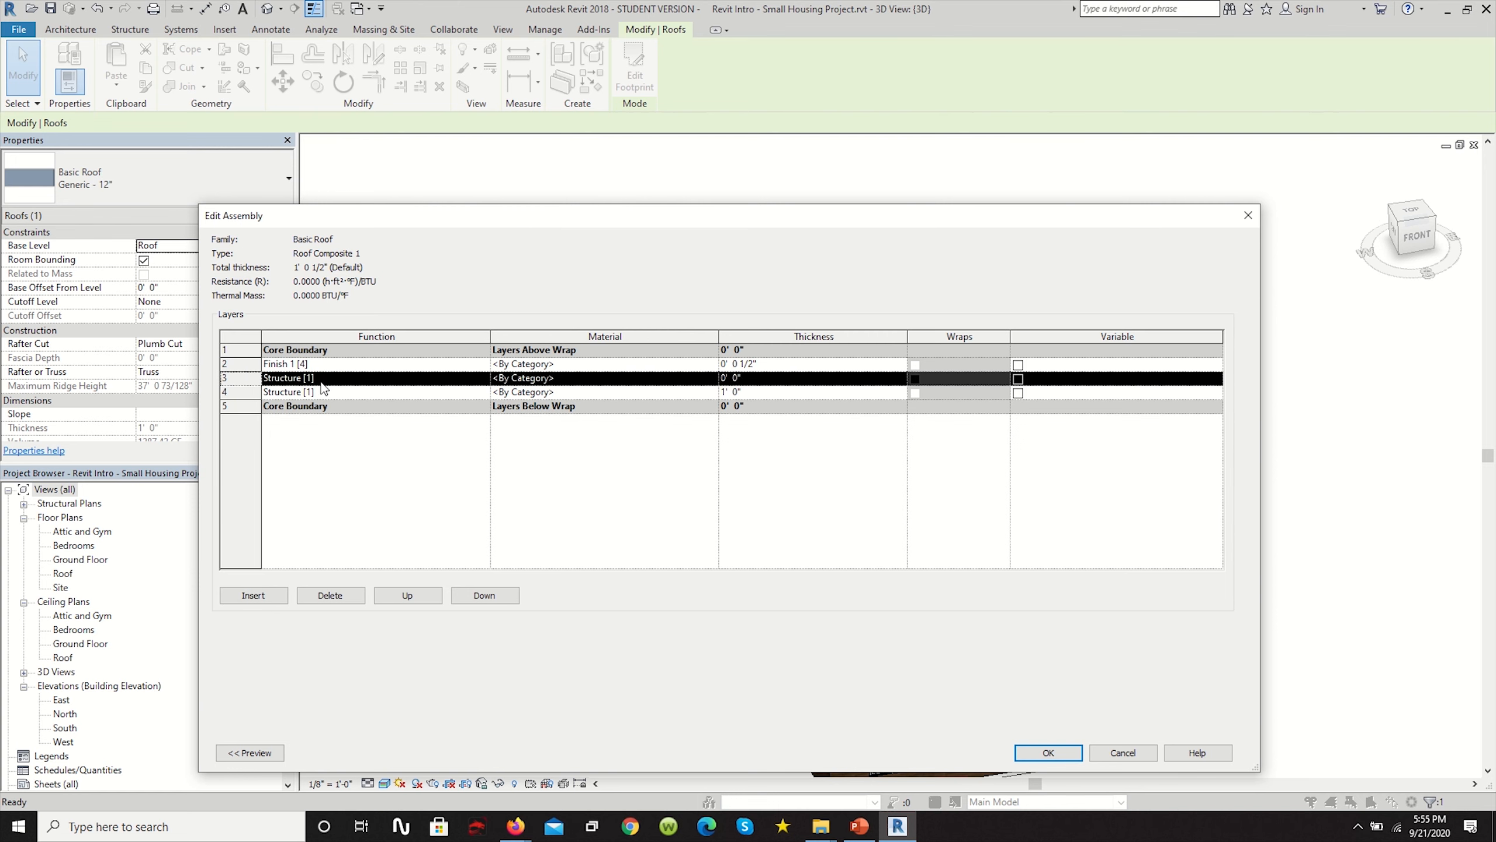
pyautogui.click(476, 380)
pyautogui.click(483, 377)
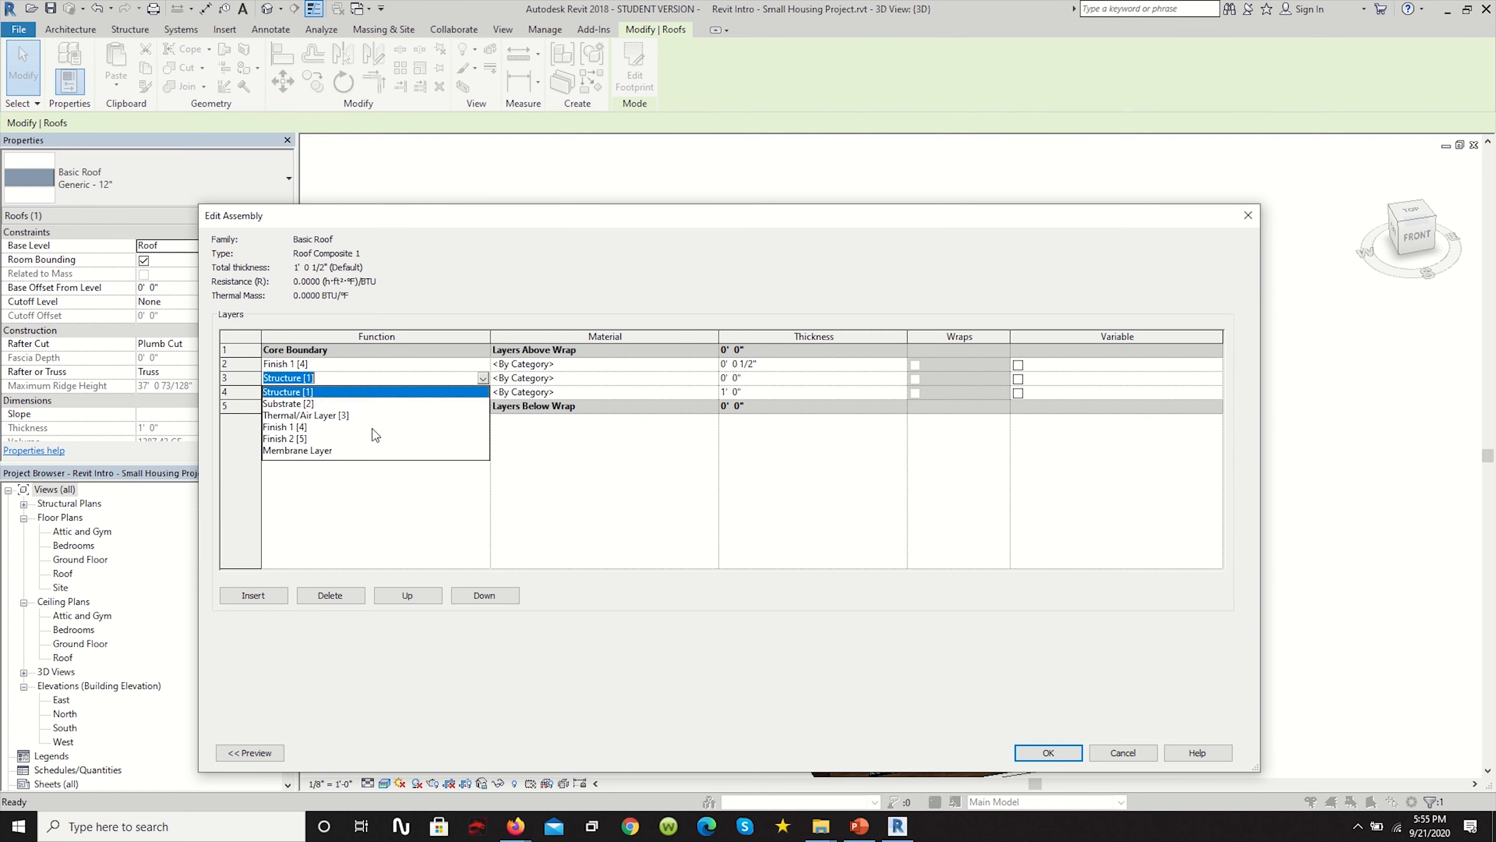
pyautogui.click(321, 453)
pyautogui.click(469, 364)
pyautogui.click(423, 380)
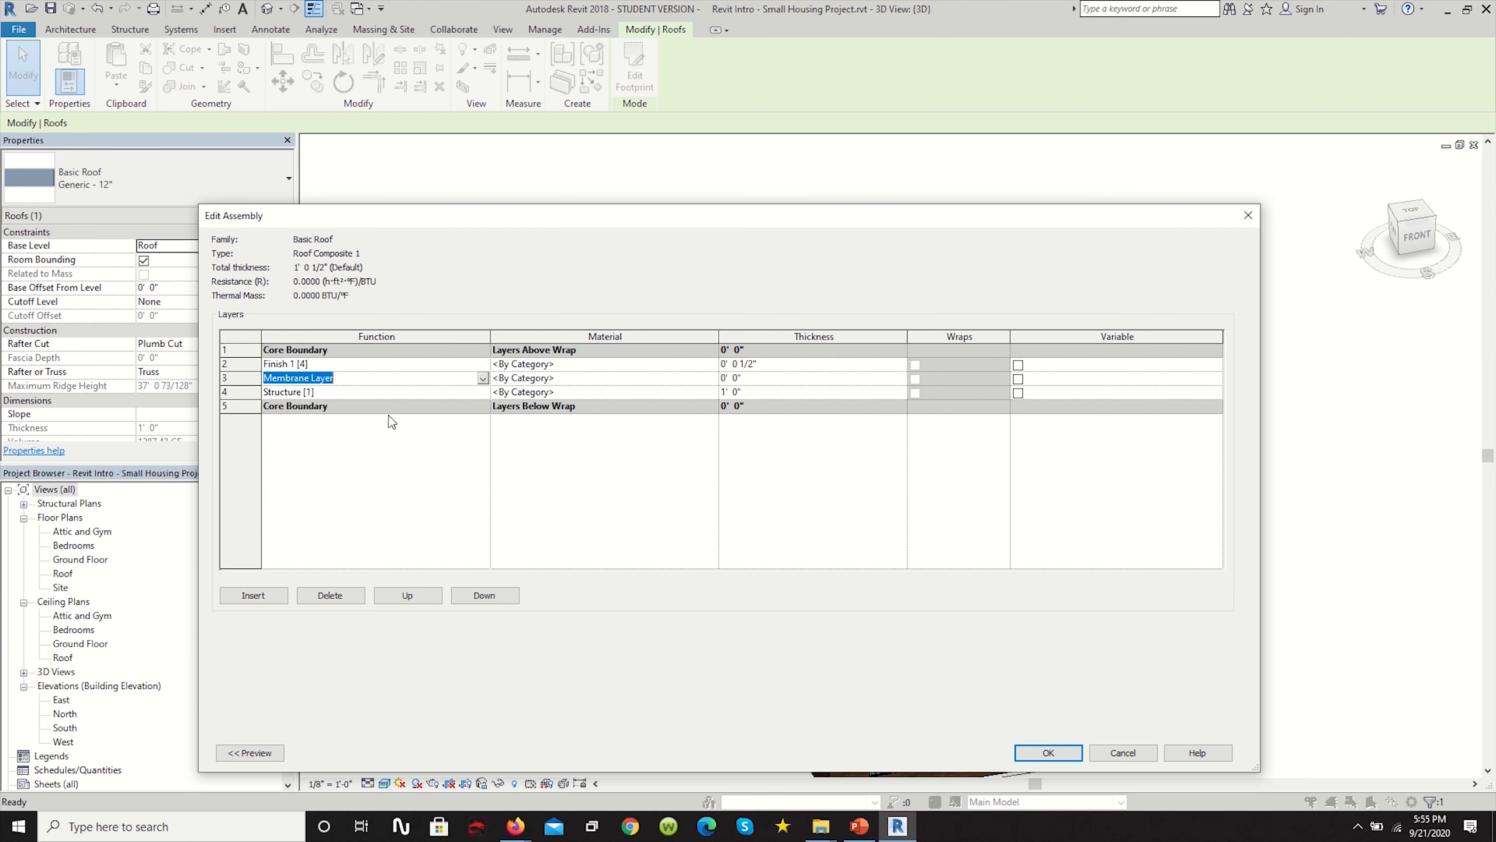
# Insert a Substrate [2] layer with a thickness of 3/4" between the finish and membrane layers.
pyautogui.click(253, 595)
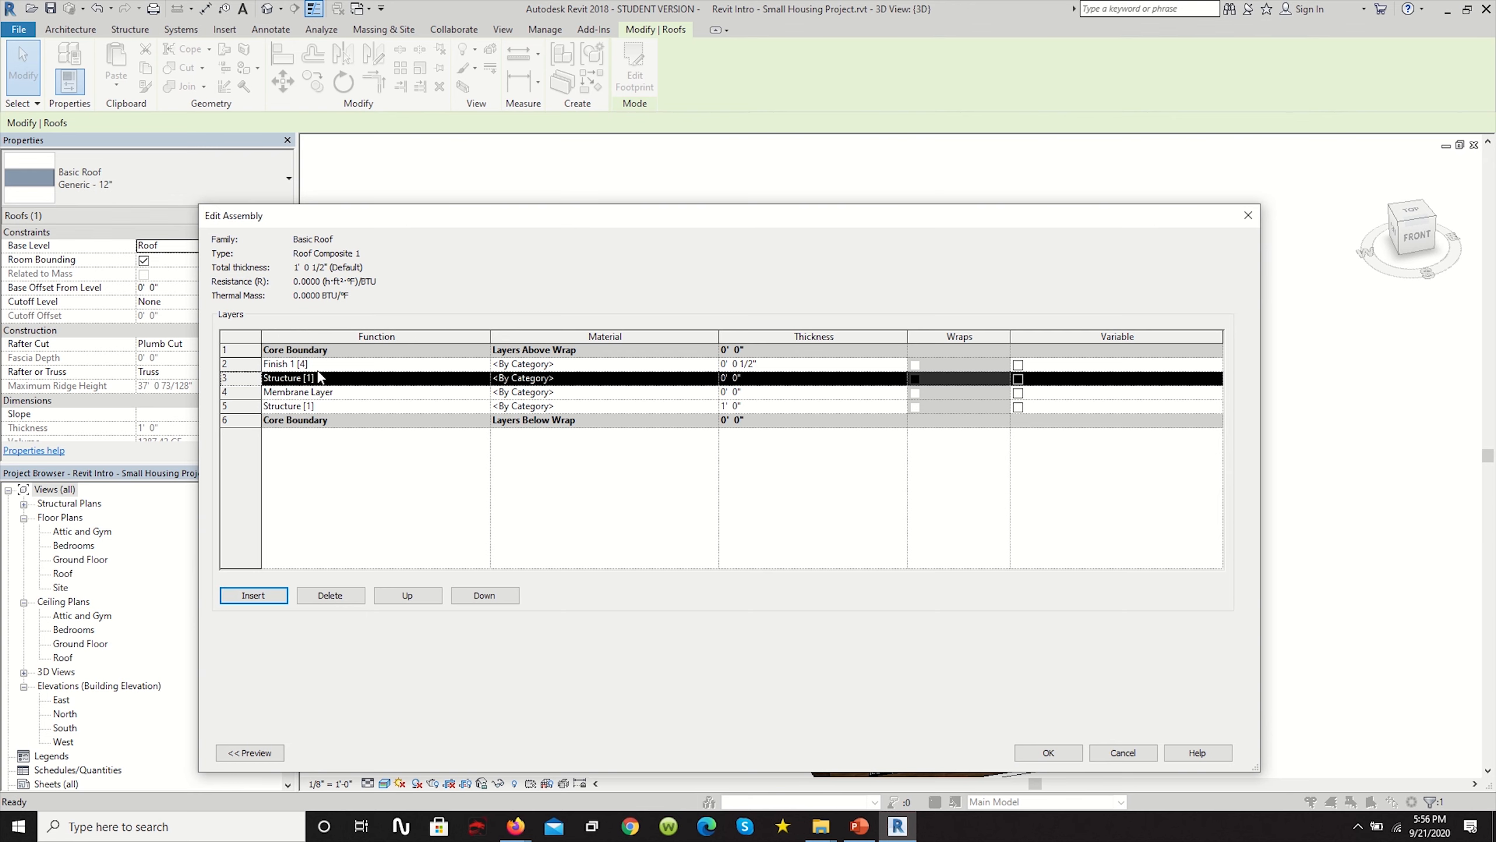
pyautogui.click(466, 378)
pyautogui.click(483, 378)
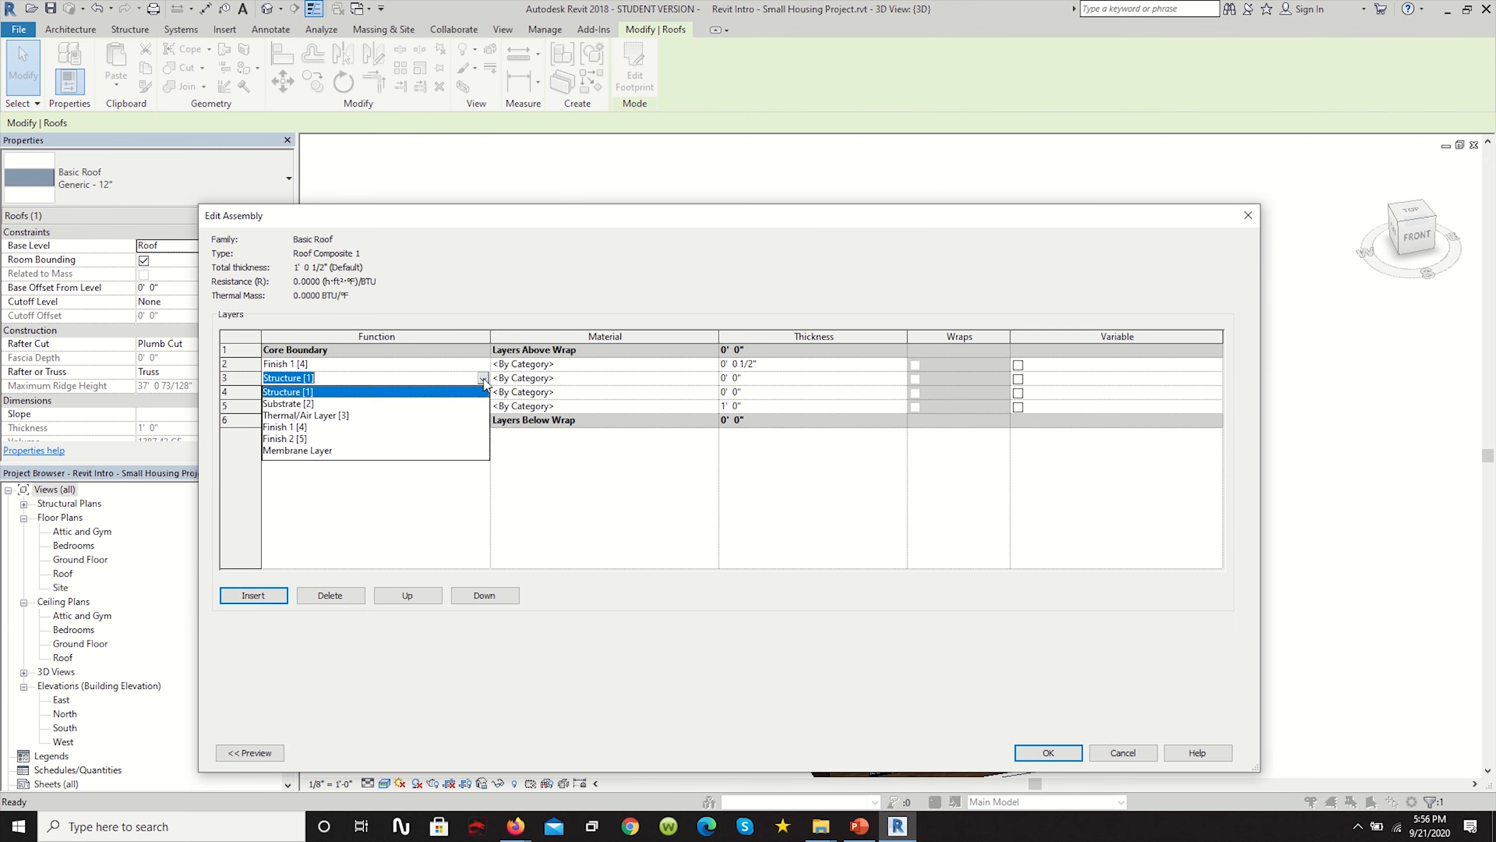
pyautogui.click(306, 413)
pyautogui.click(734, 377)
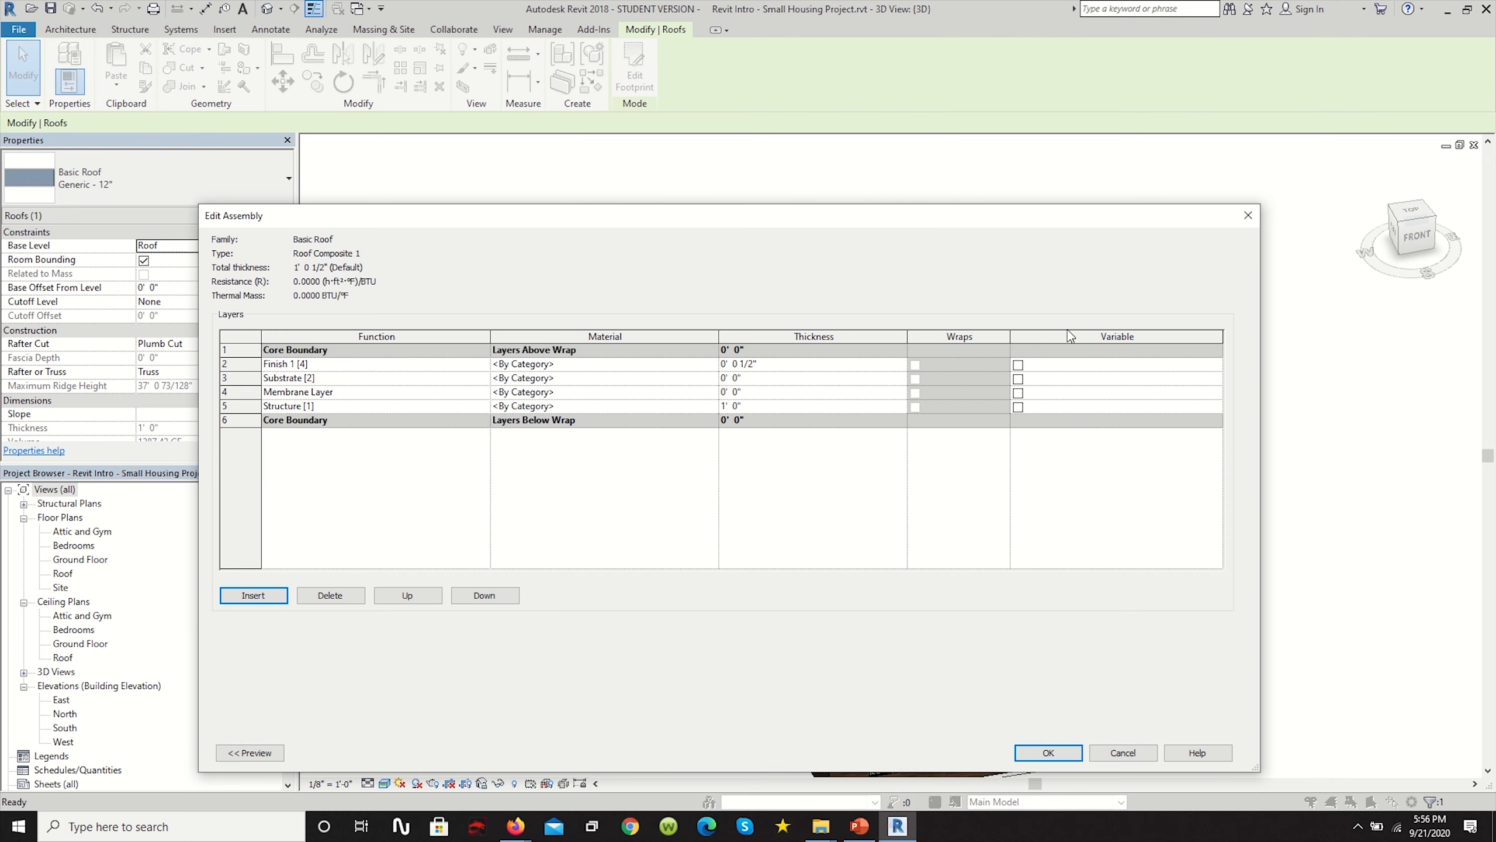
pyautogui.write('3/4')
pyautogui.press('Return')
# Insert a Thermal/Air Layer [3] with a thickness of 8" between the membrane and structure layers.
pyautogui.click(393, 407)
pyautogui.click(484, 393)
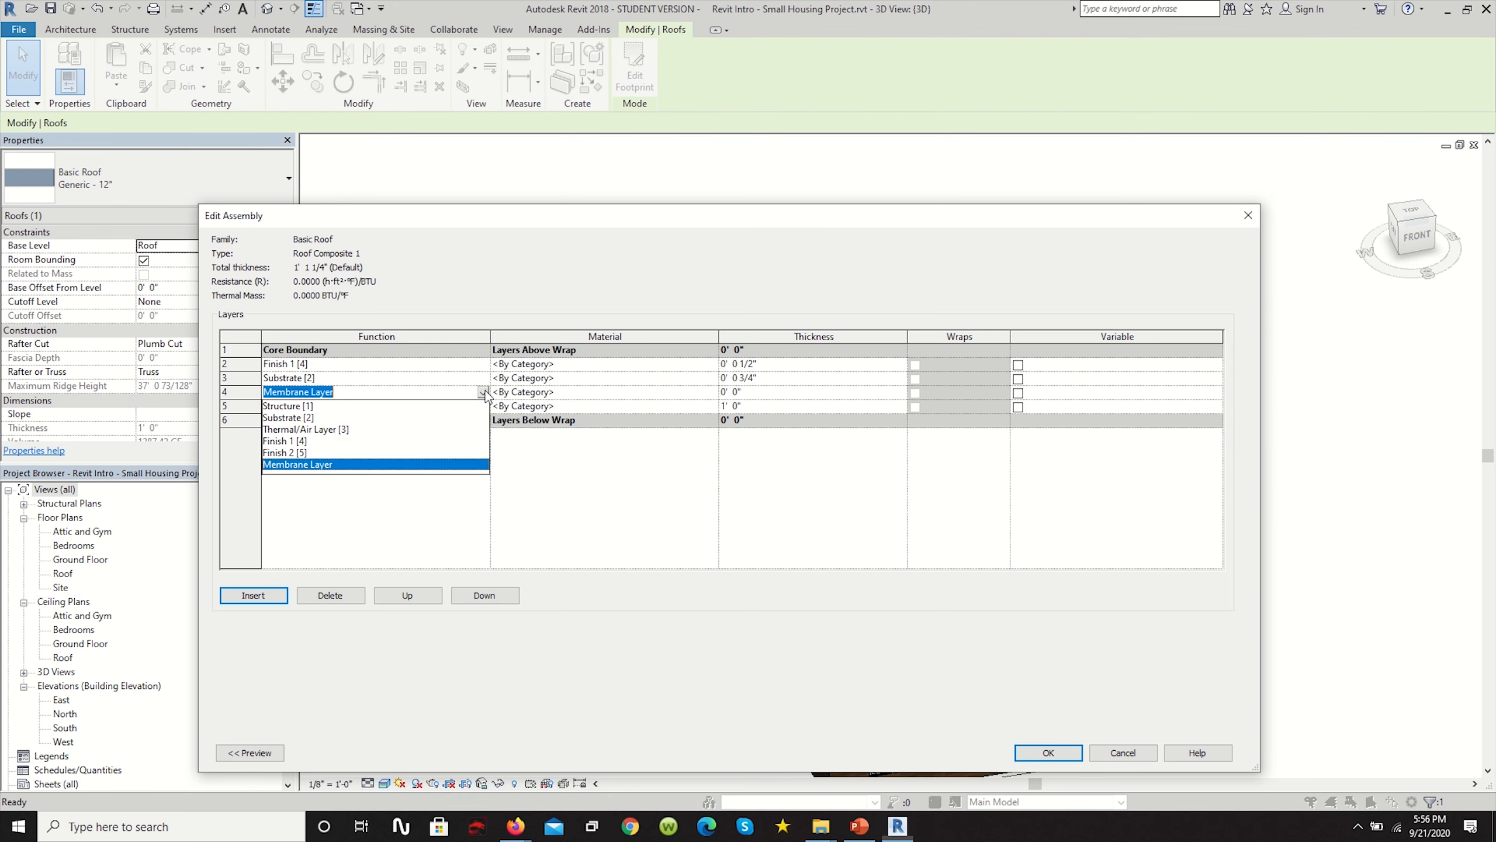
pyautogui.click(444, 538)
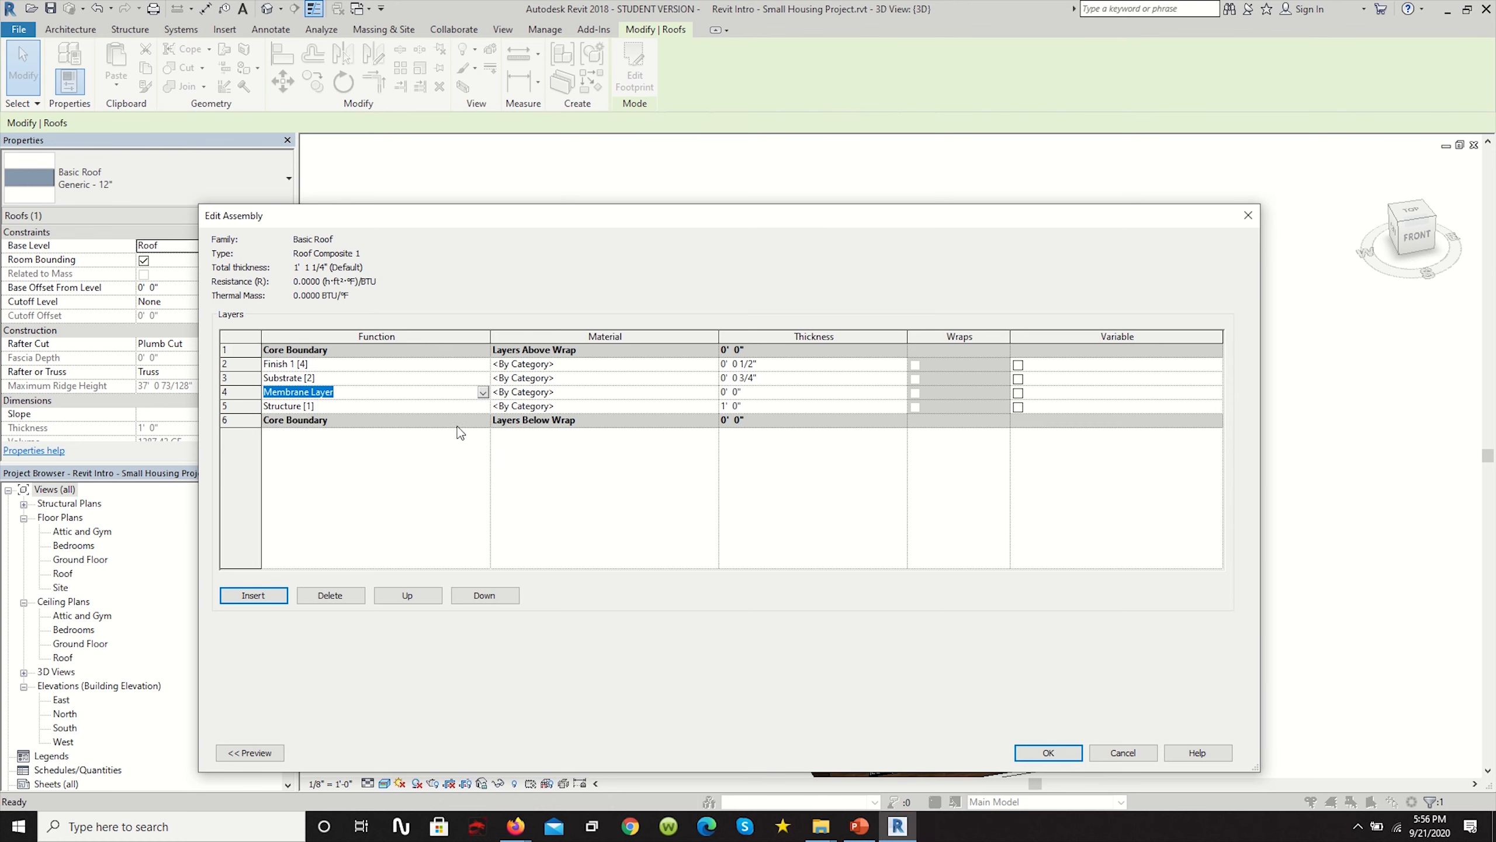
pyautogui.click(478, 407)
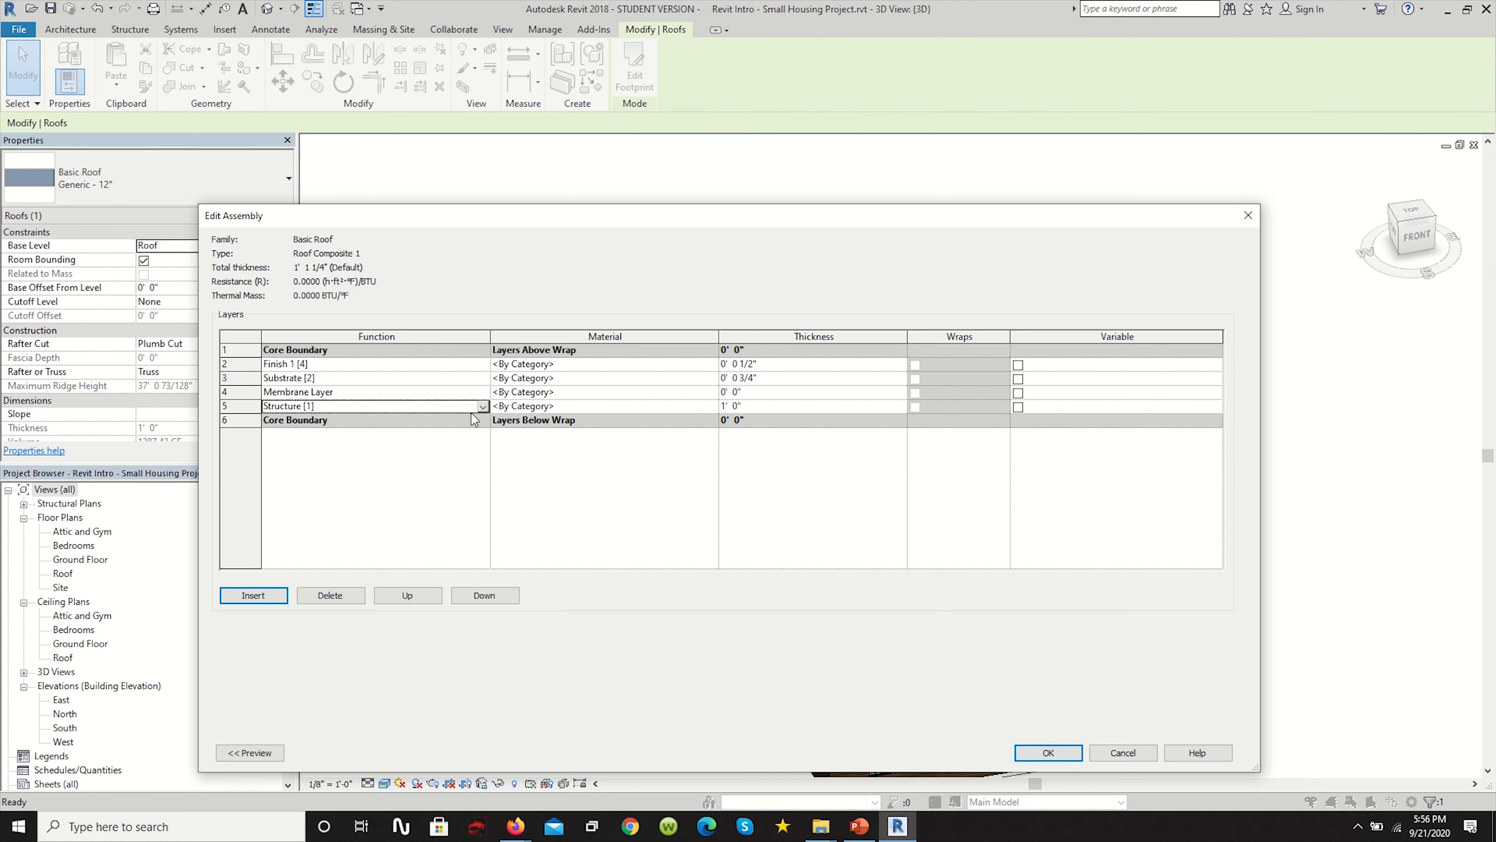
pyautogui.click(271, 600)
pyautogui.click(310, 407)
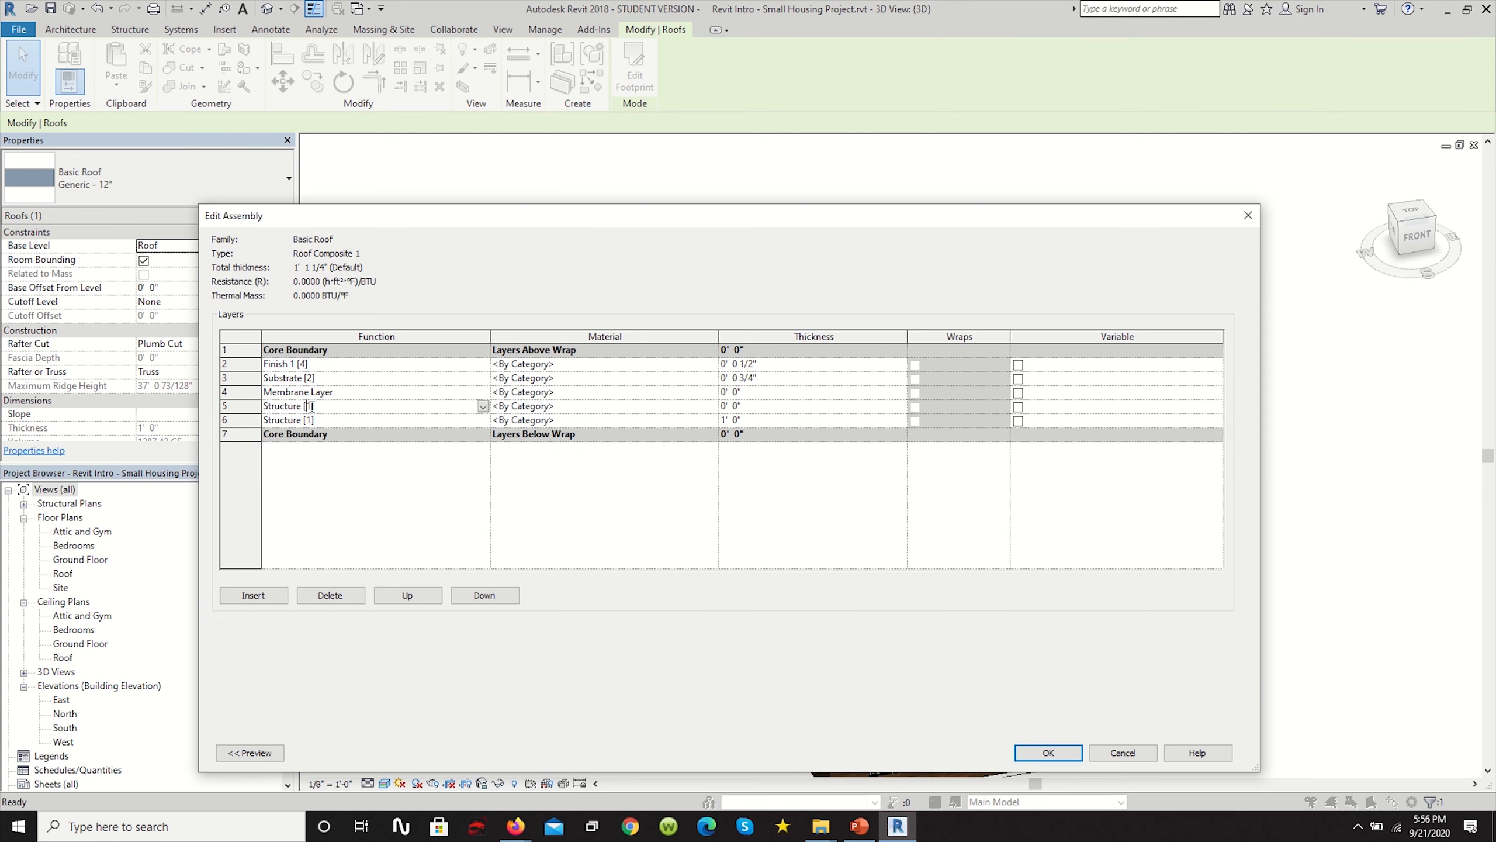
pyautogui.click(483, 406)
pyautogui.click(301, 444)
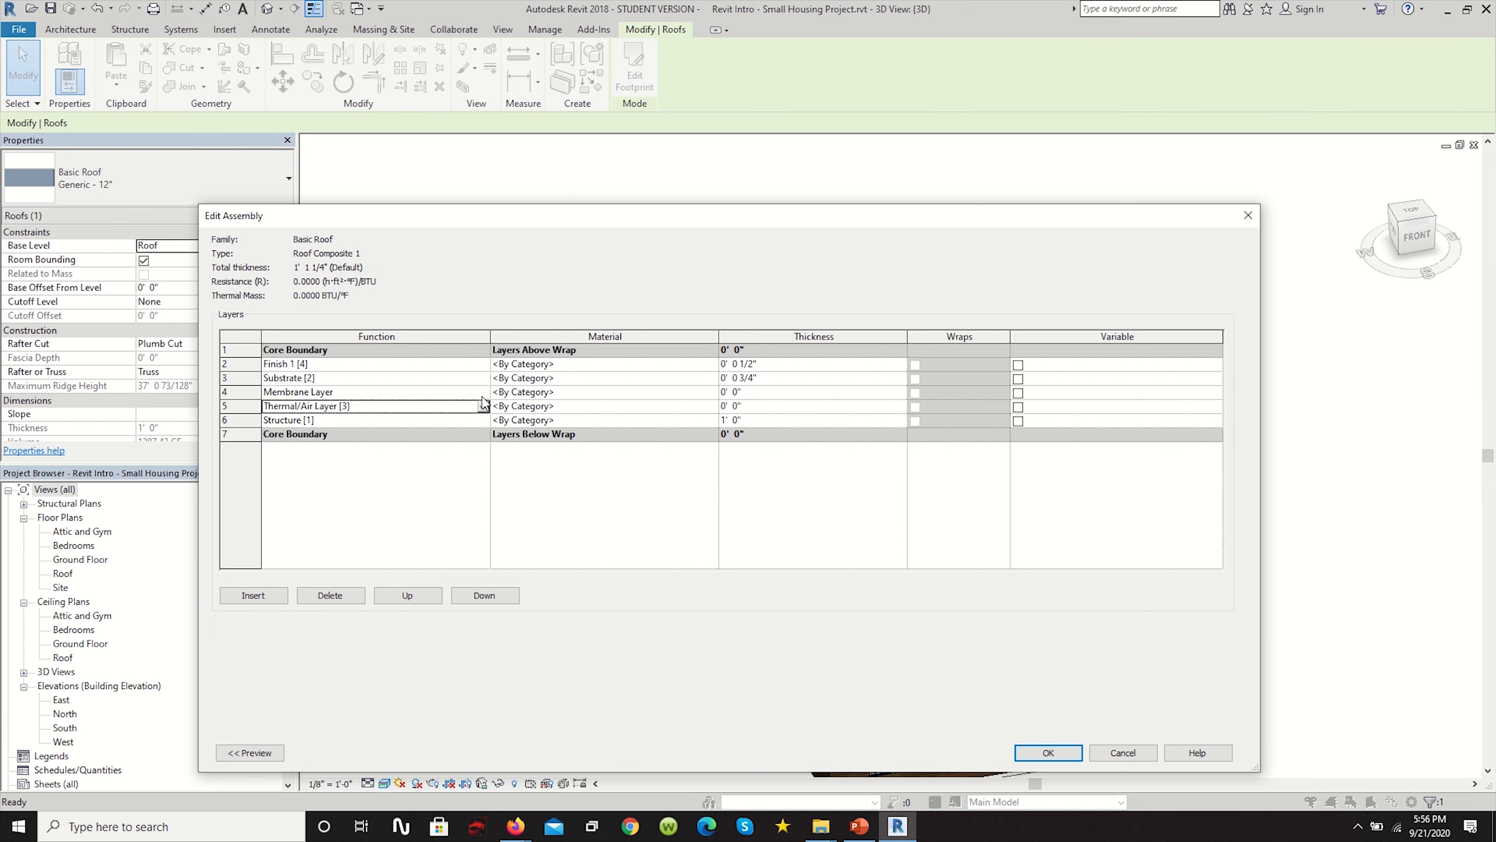
pyautogui.click(735, 405)
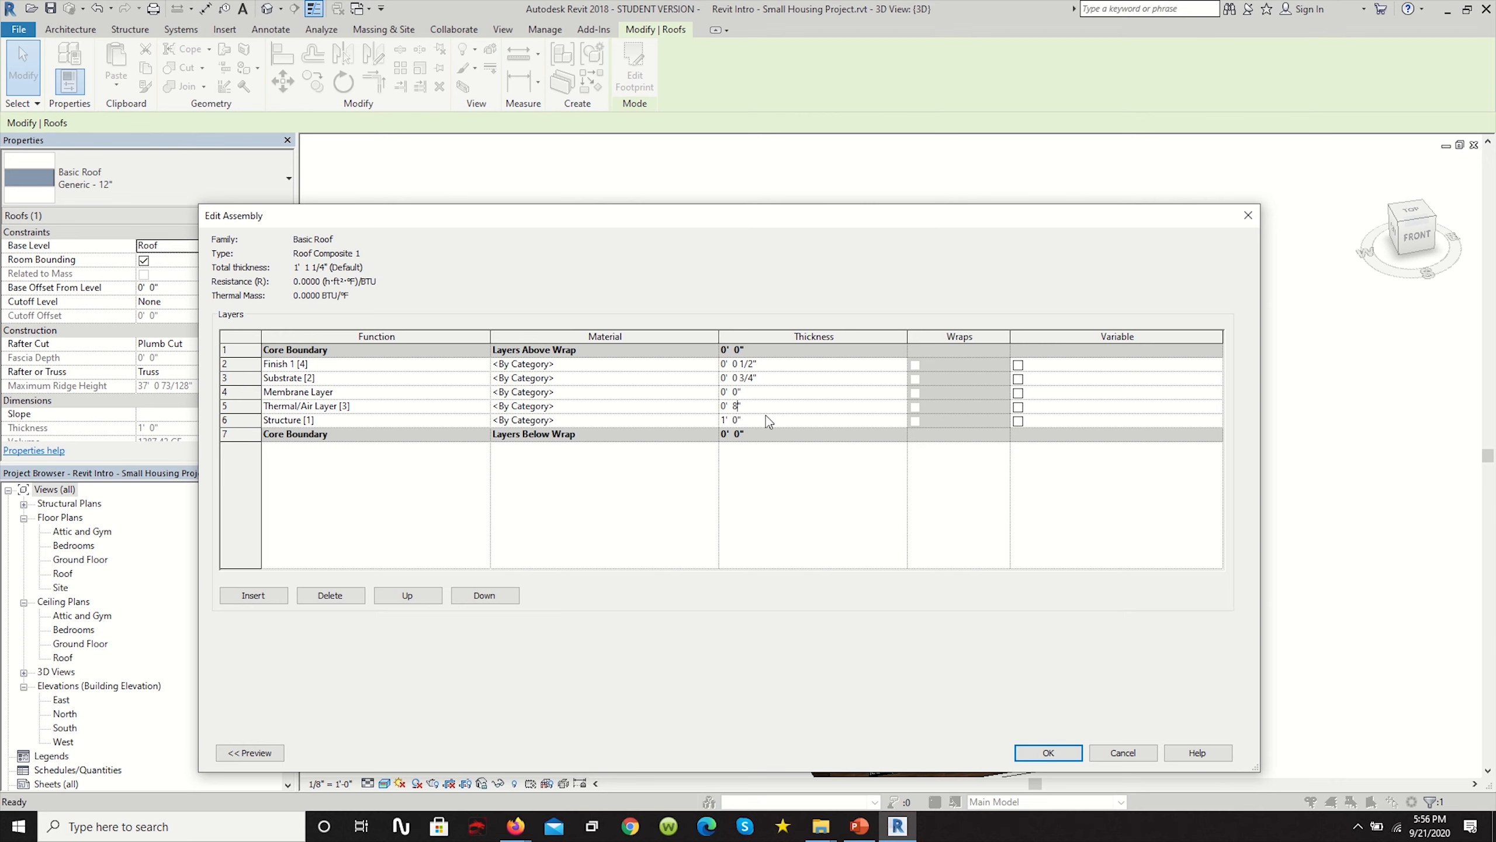
pyautogui.click(342, 487)
# Insert a Thermal/Air Layer [3] with a thickness of 1" between the membrane and the 8" thermal layer.
pyautogui.click(253, 594)
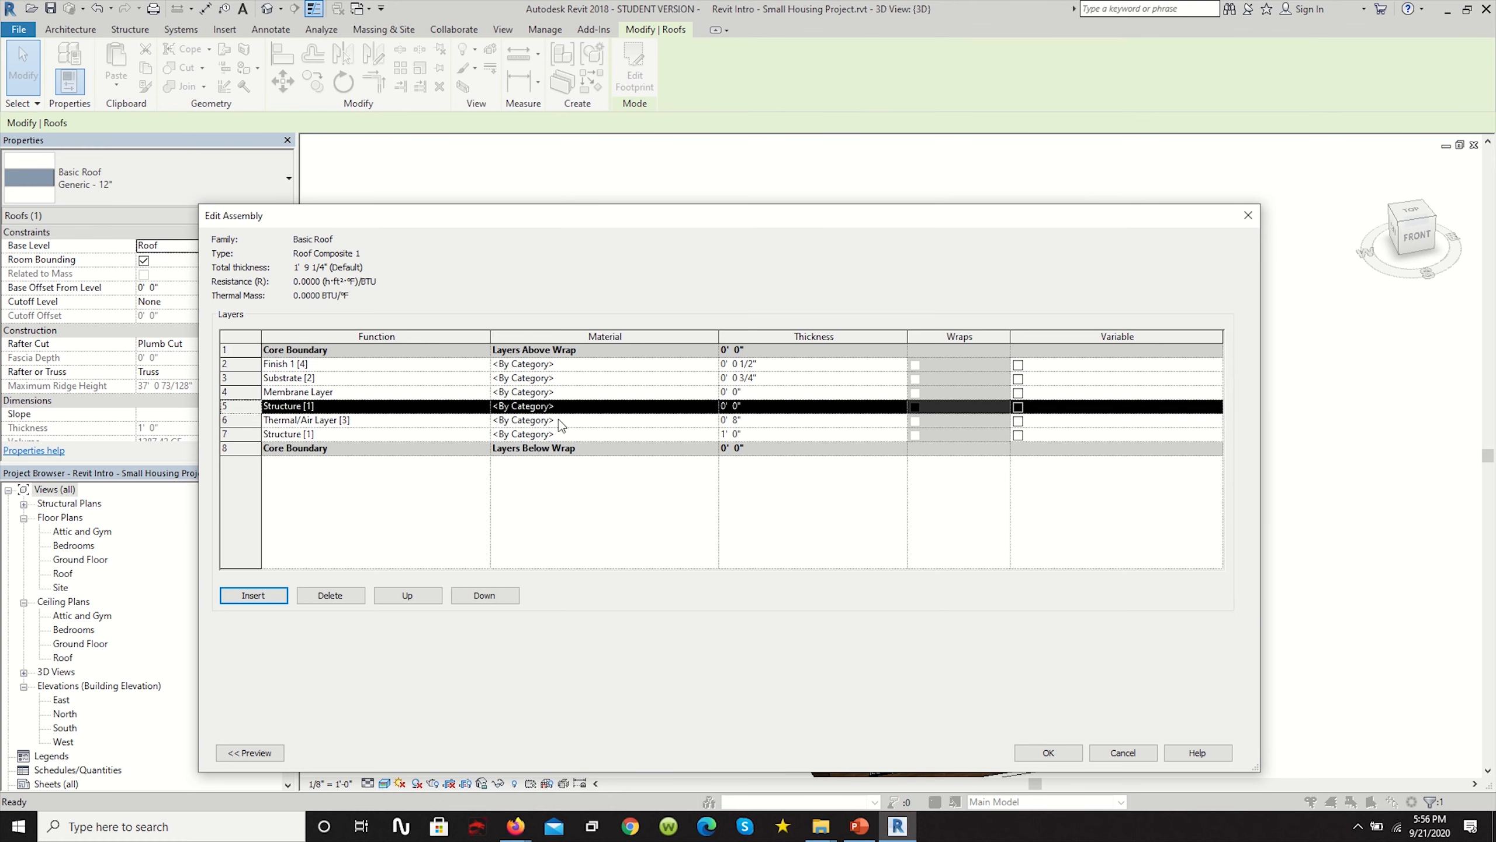
pyautogui.click(457, 408)
pyautogui.click(483, 406)
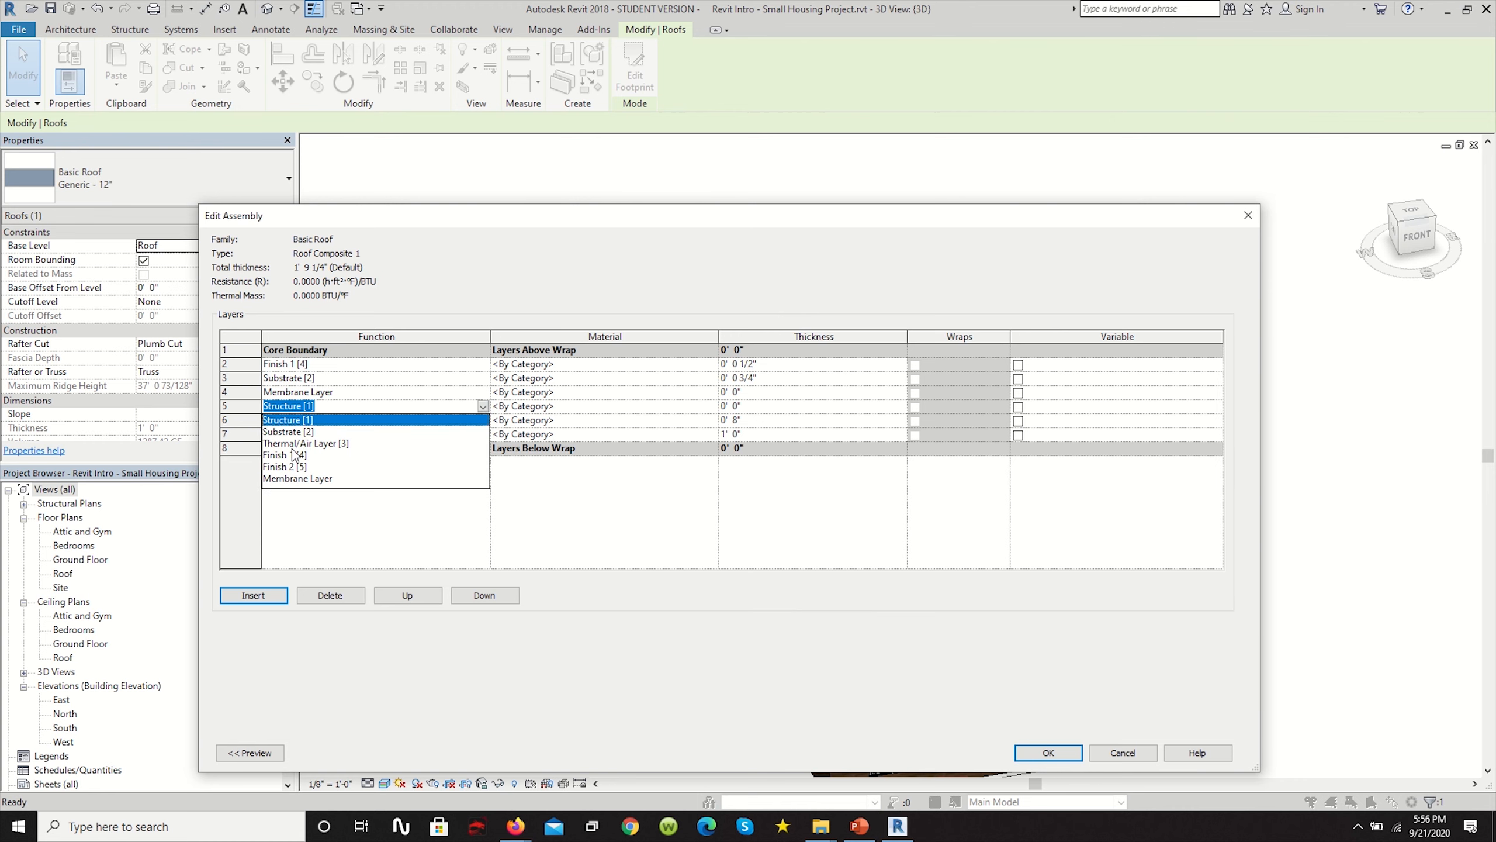
pyautogui.click(304, 443)
pyautogui.click(739, 407)
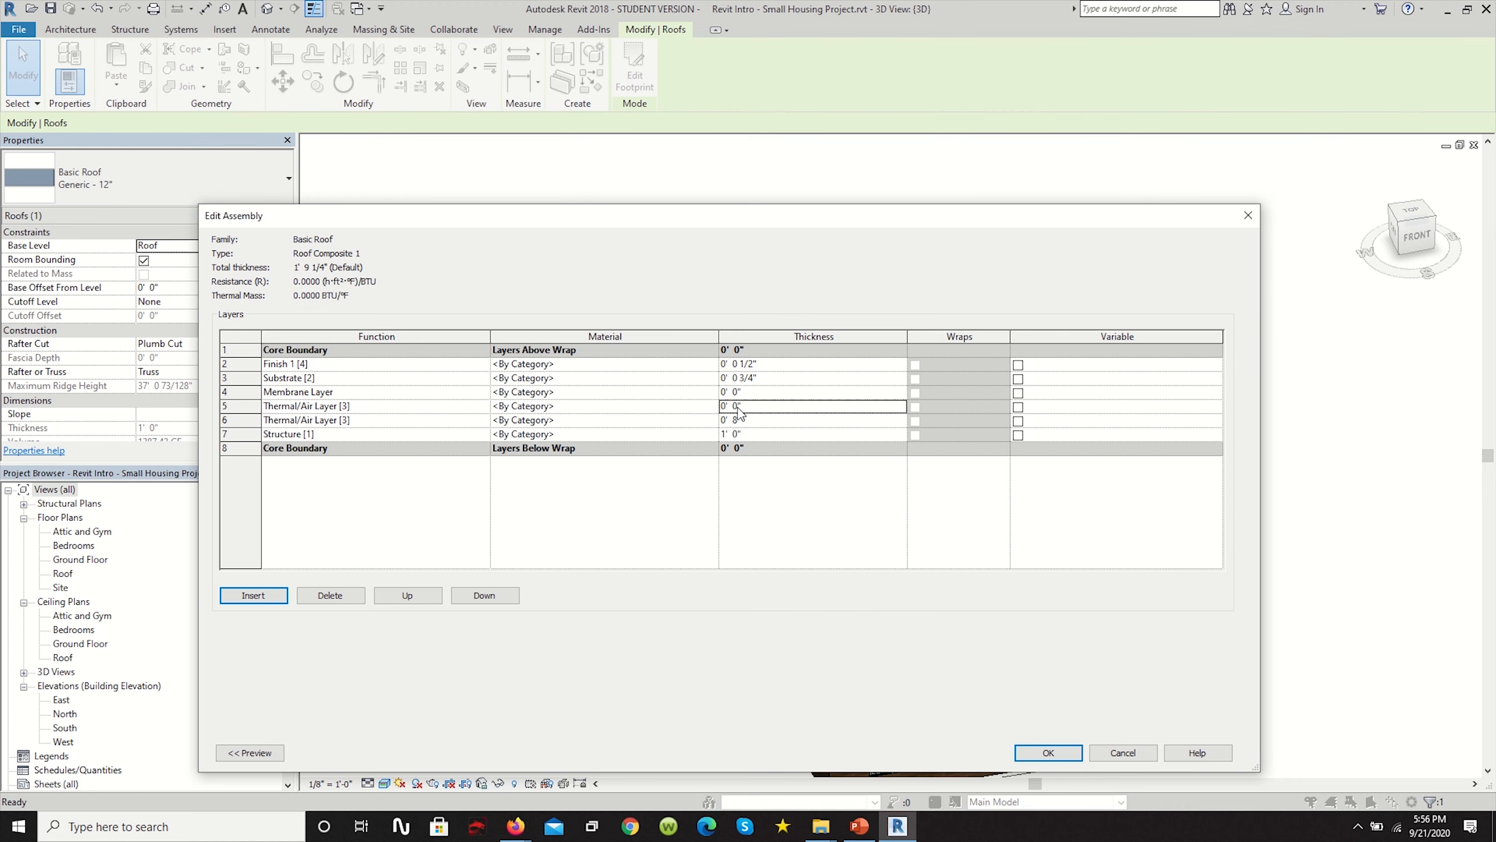
pyautogui.press('BackSpace')
pyautogui.write('1')
pyautogui.press('Return')
# Move the Finish 1 [4] and Substrate [2] layers above the upper core boundary.
pyautogui.click(333, 364)
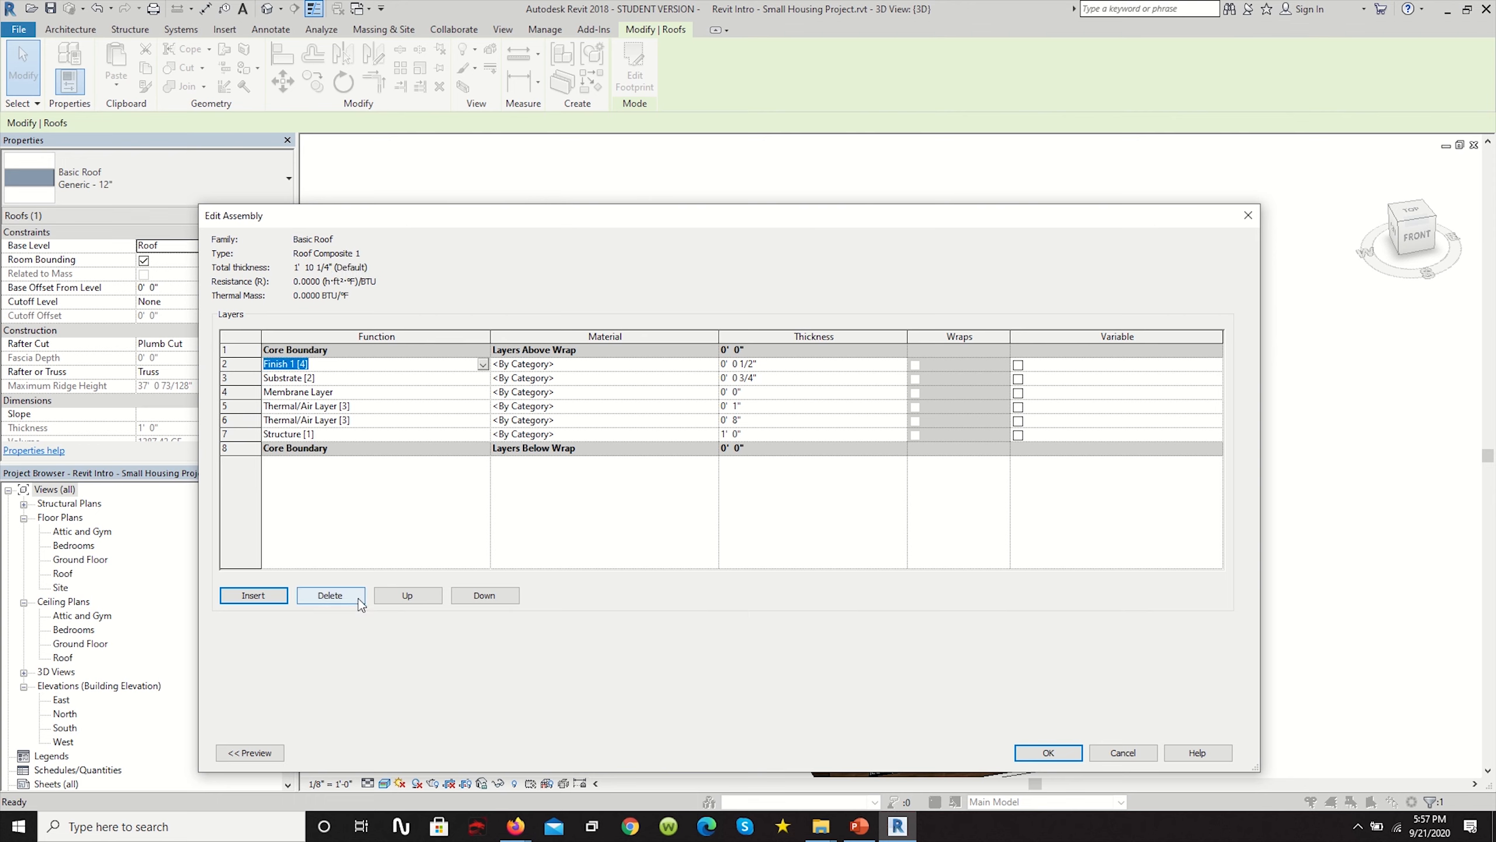
pyautogui.click(397, 597)
pyautogui.click(324, 377)
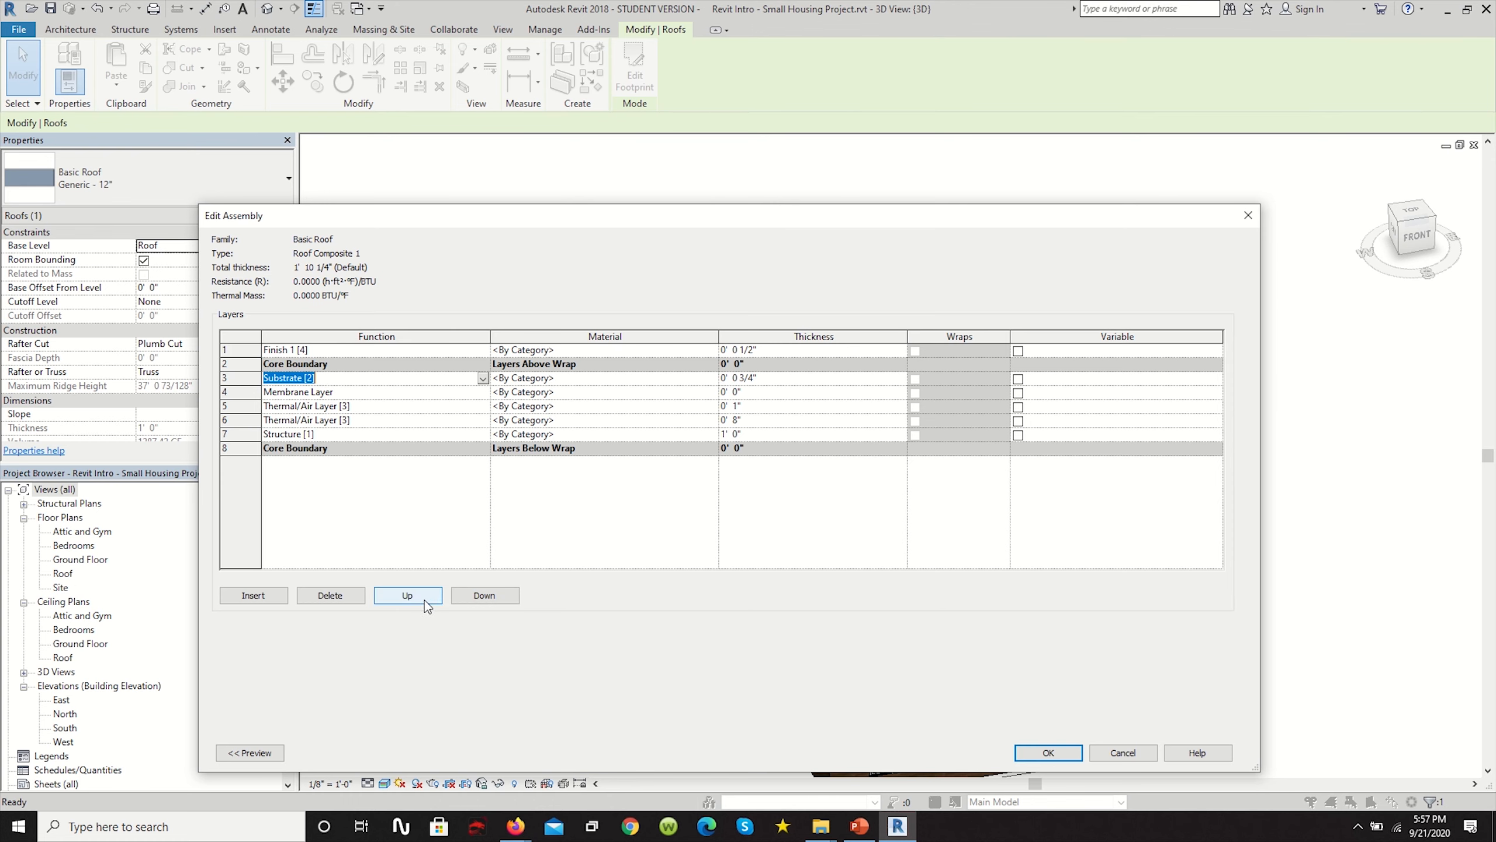
pyautogui.click(424, 600)
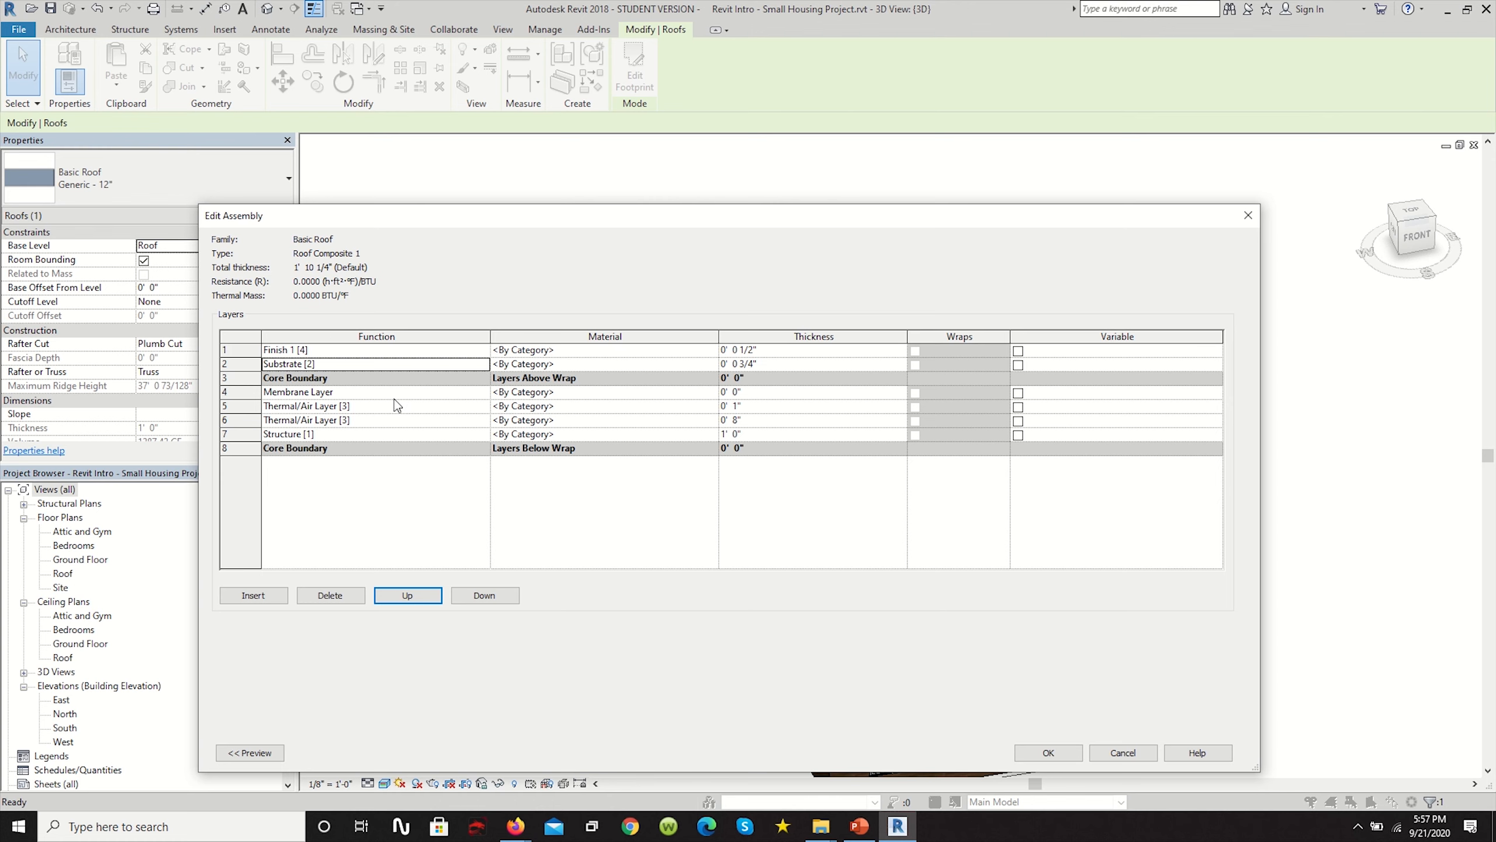
# Move the 1" Thermal/Air Layer [3] down below the lower core boundary.
pyautogui.click(390, 420)
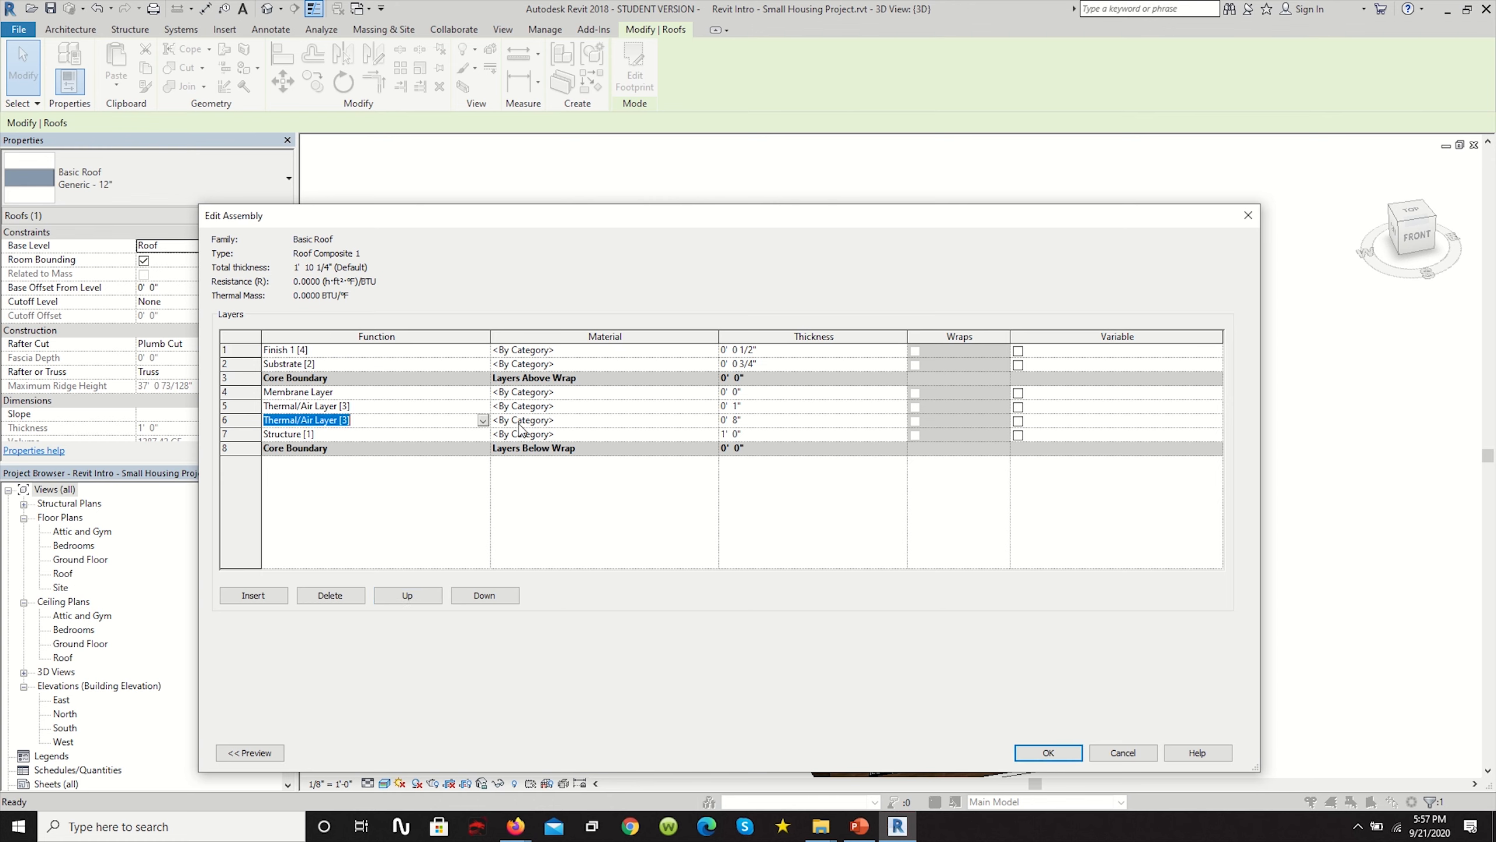
pyautogui.click(457, 392)
pyautogui.click(460, 407)
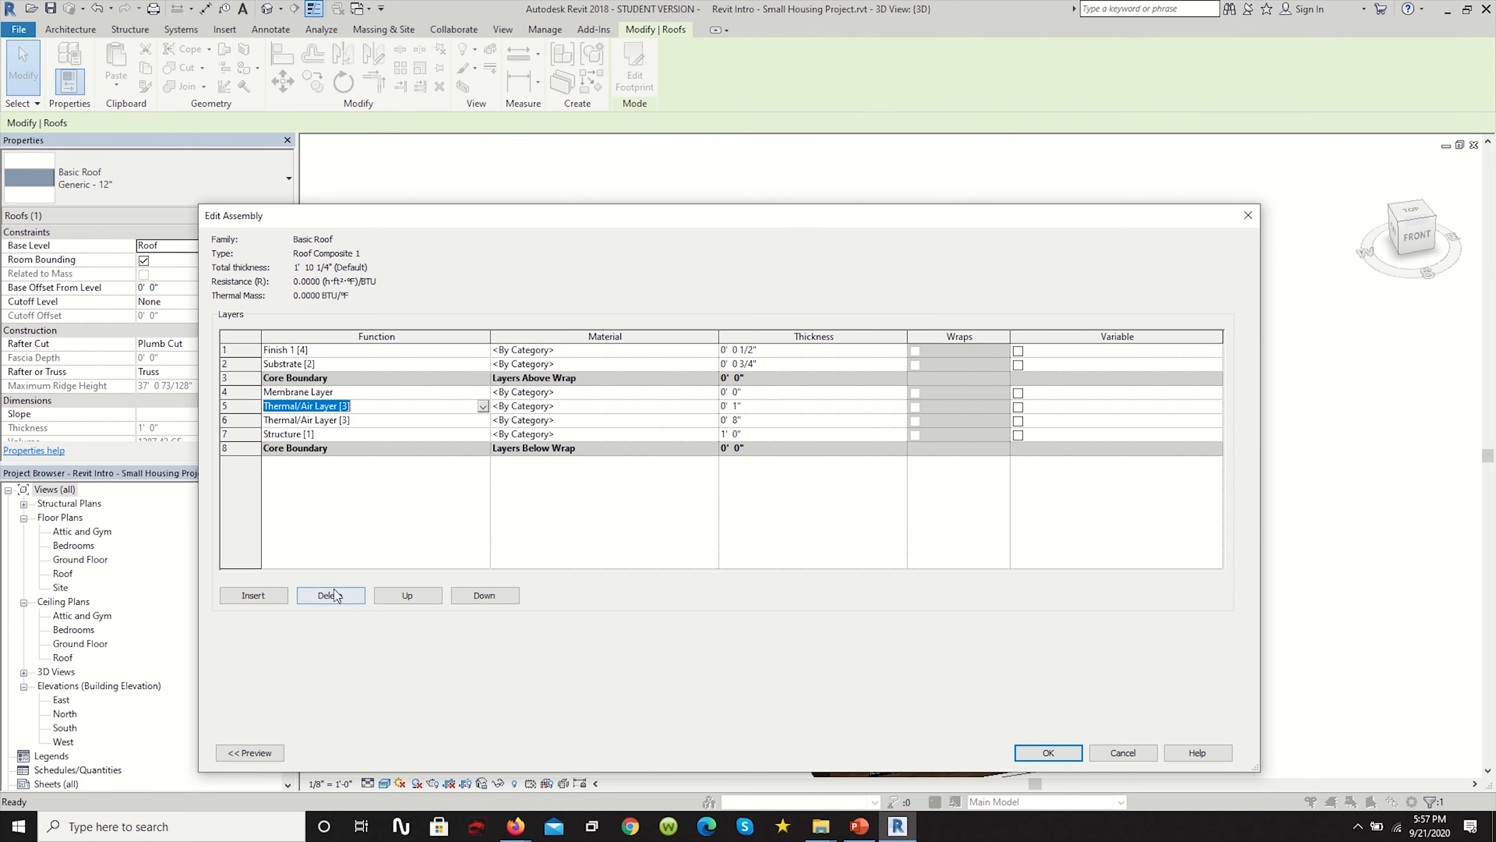
pyautogui.click(490, 598)
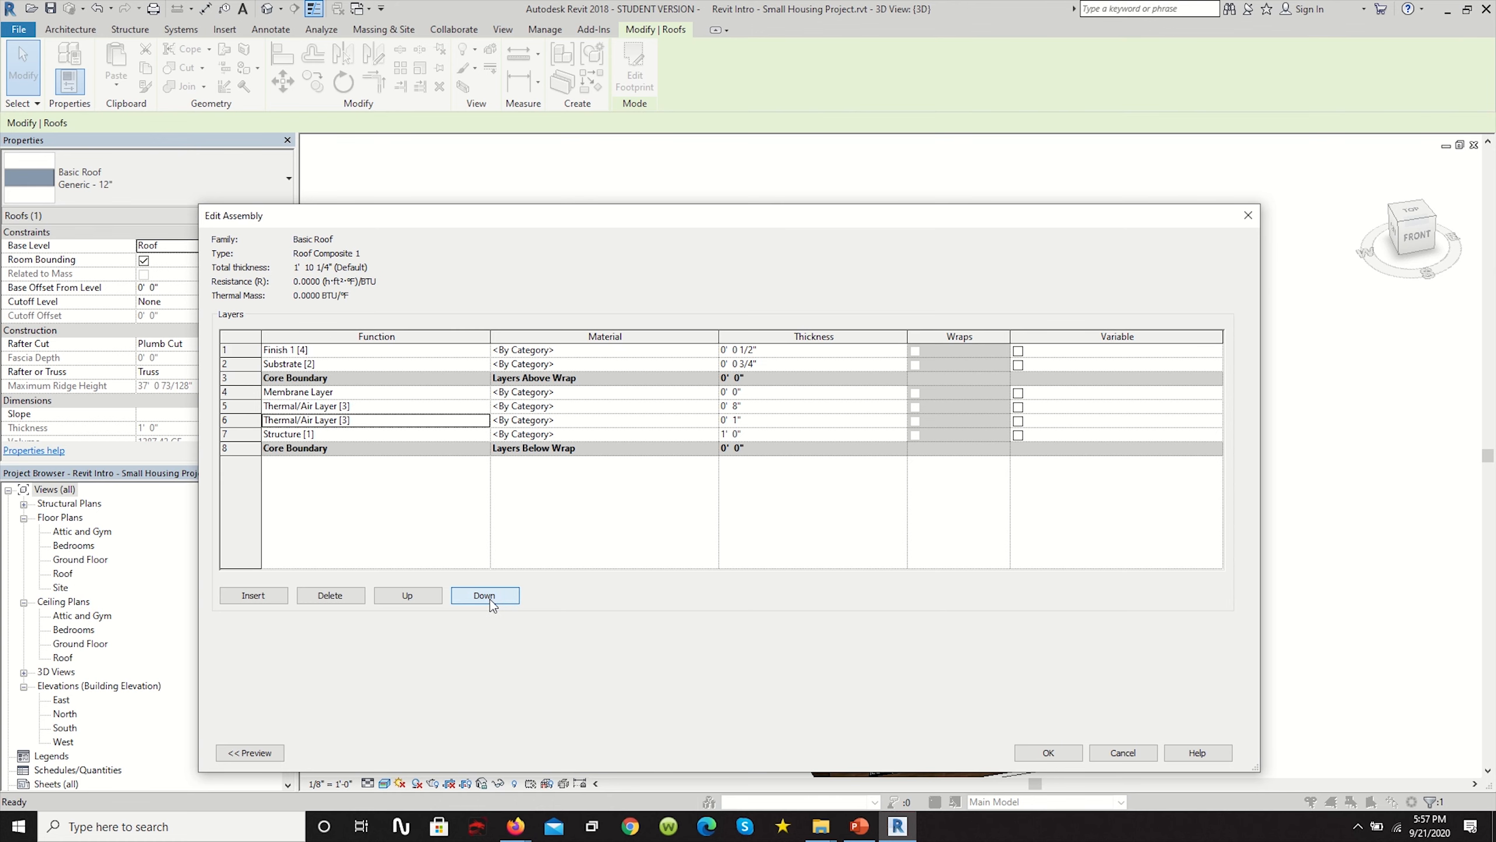
pyautogui.click(490, 596)
pyautogui.click(490, 597)
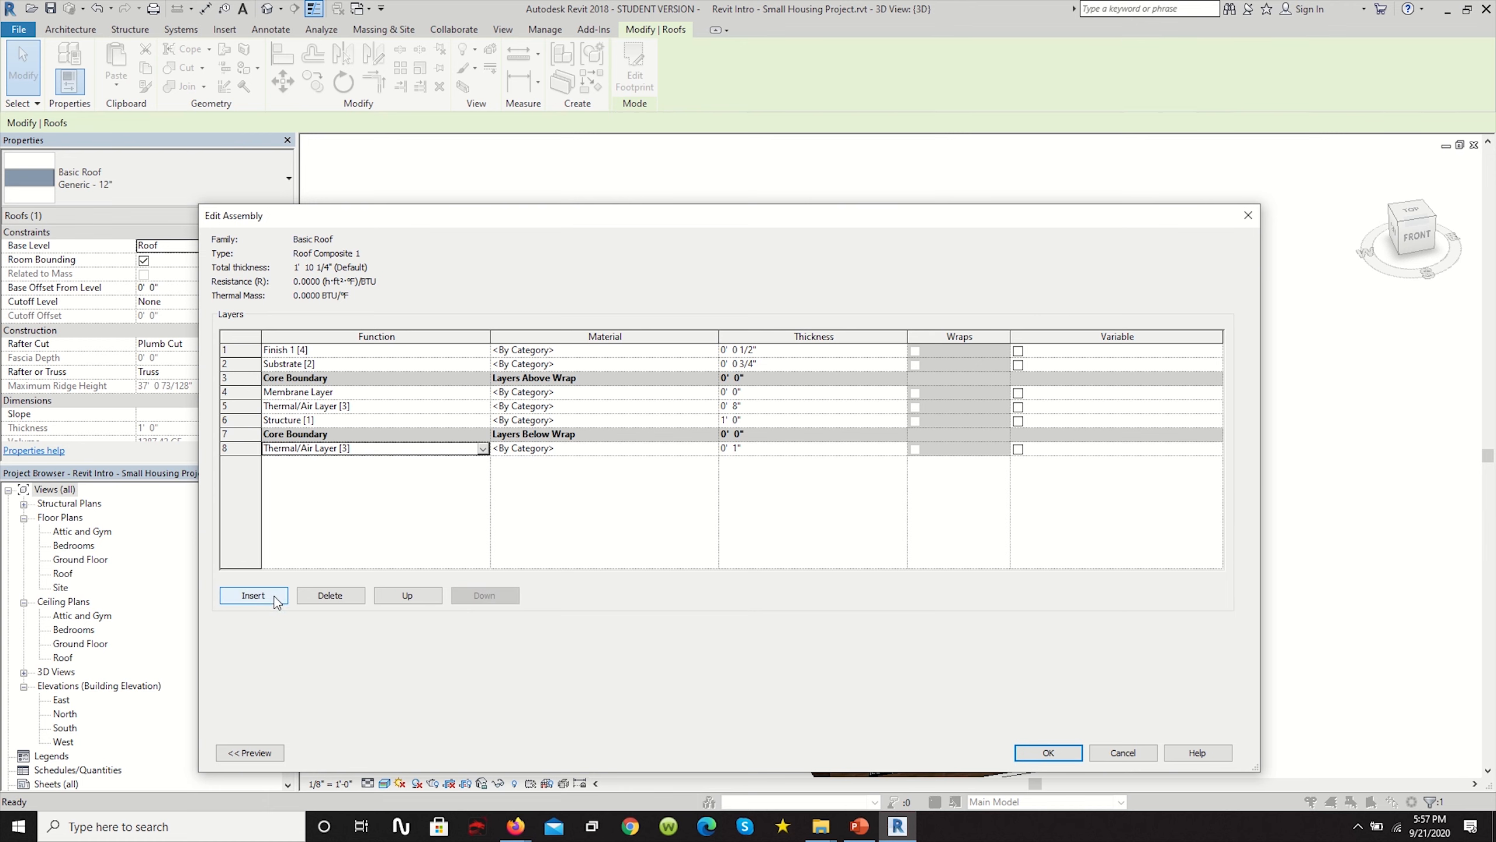
# Insert a Finish 2 [5] layer with a thickness of 1" as the lowest layer, beneath the 1" thermal layer.
pyautogui.click(253, 595)
pyautogui.click(475, 454)
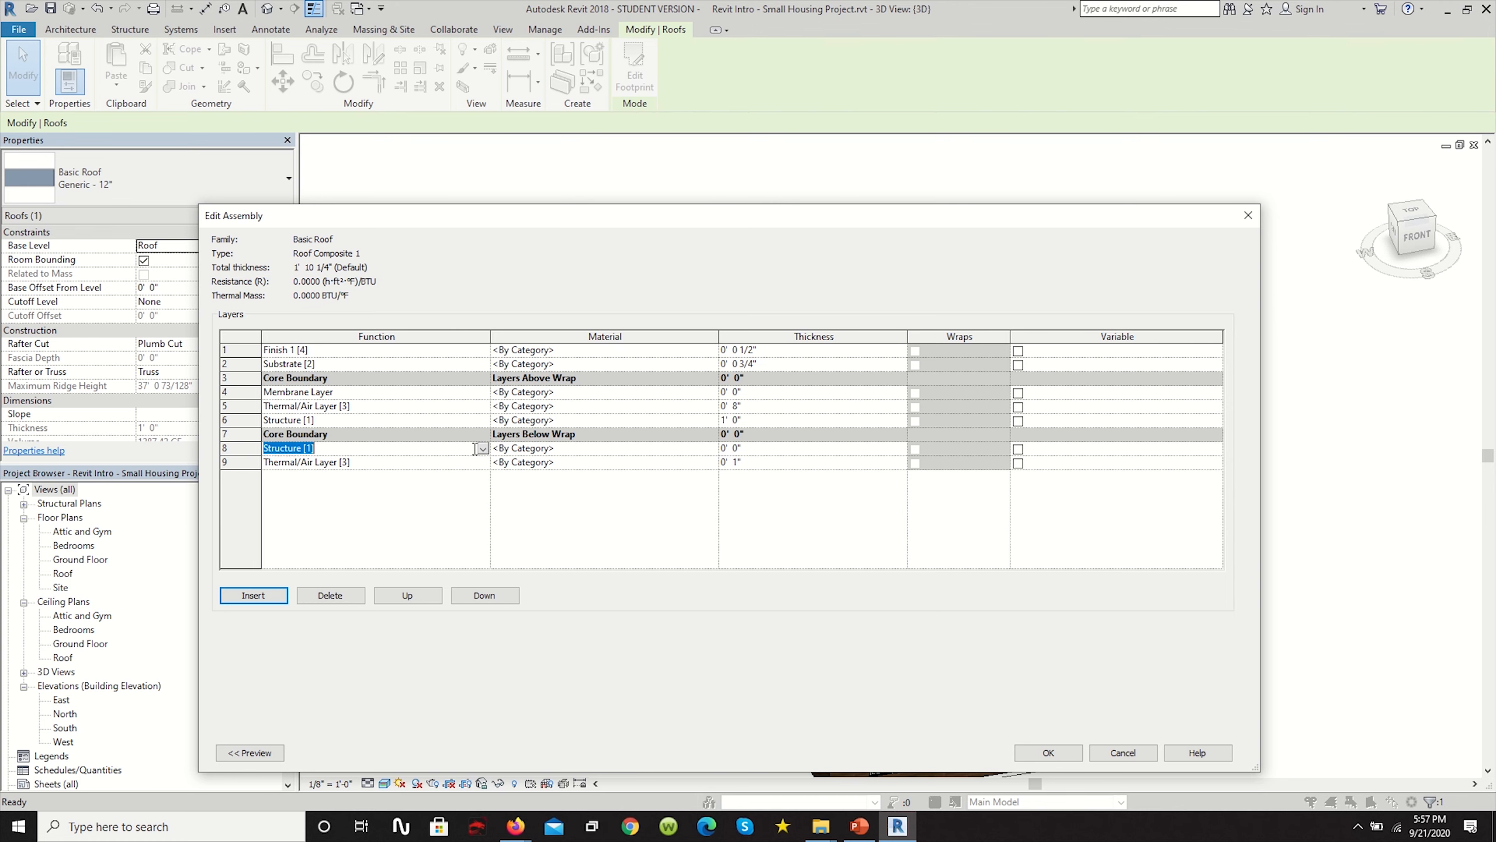
pyautogui.click(482, 448)
pyautogui.click(299, 514)
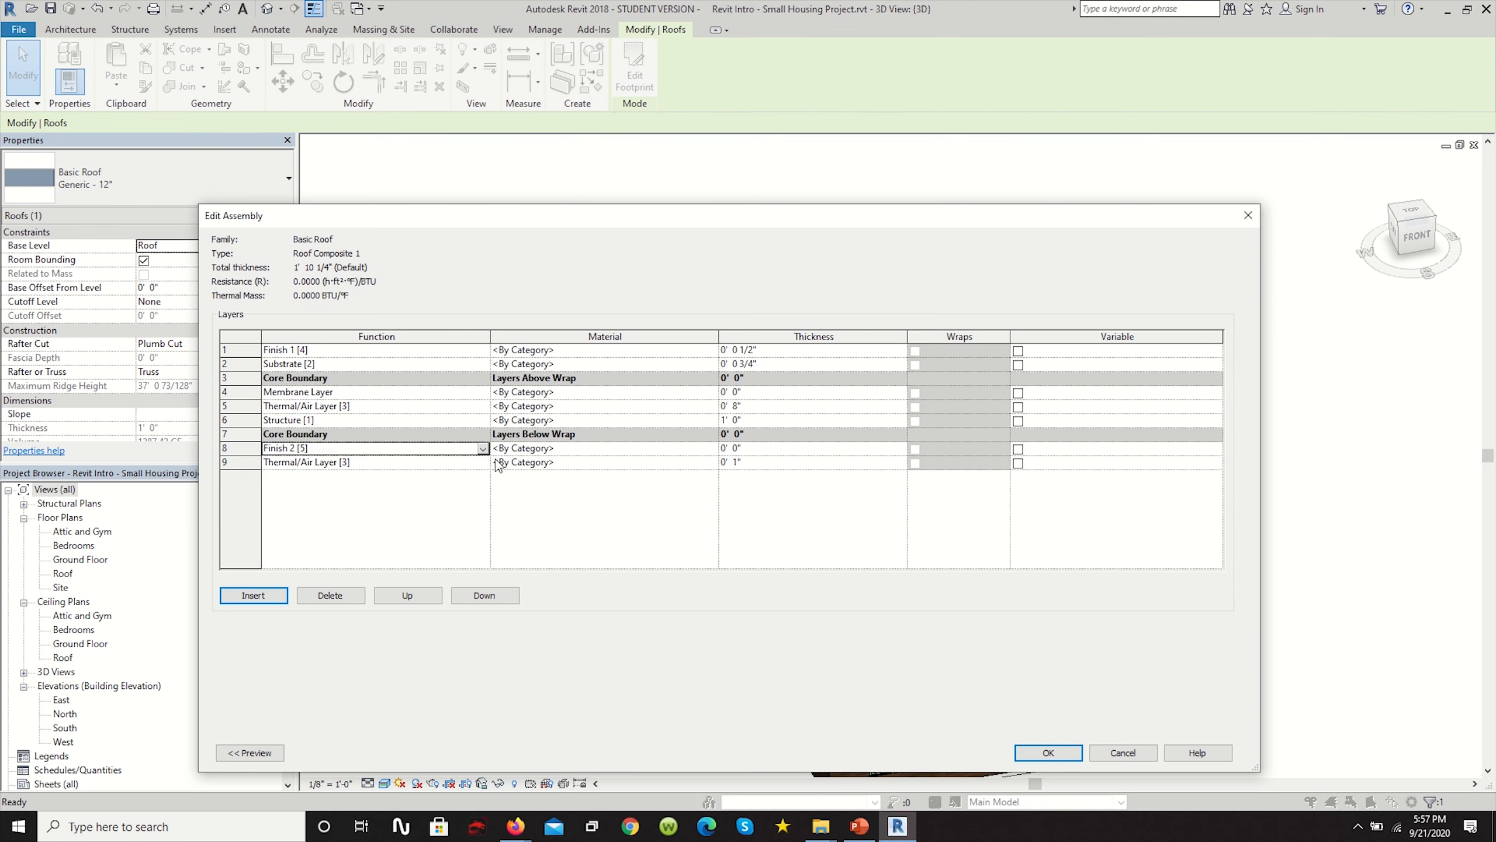
pyautogui.click(484, 595)
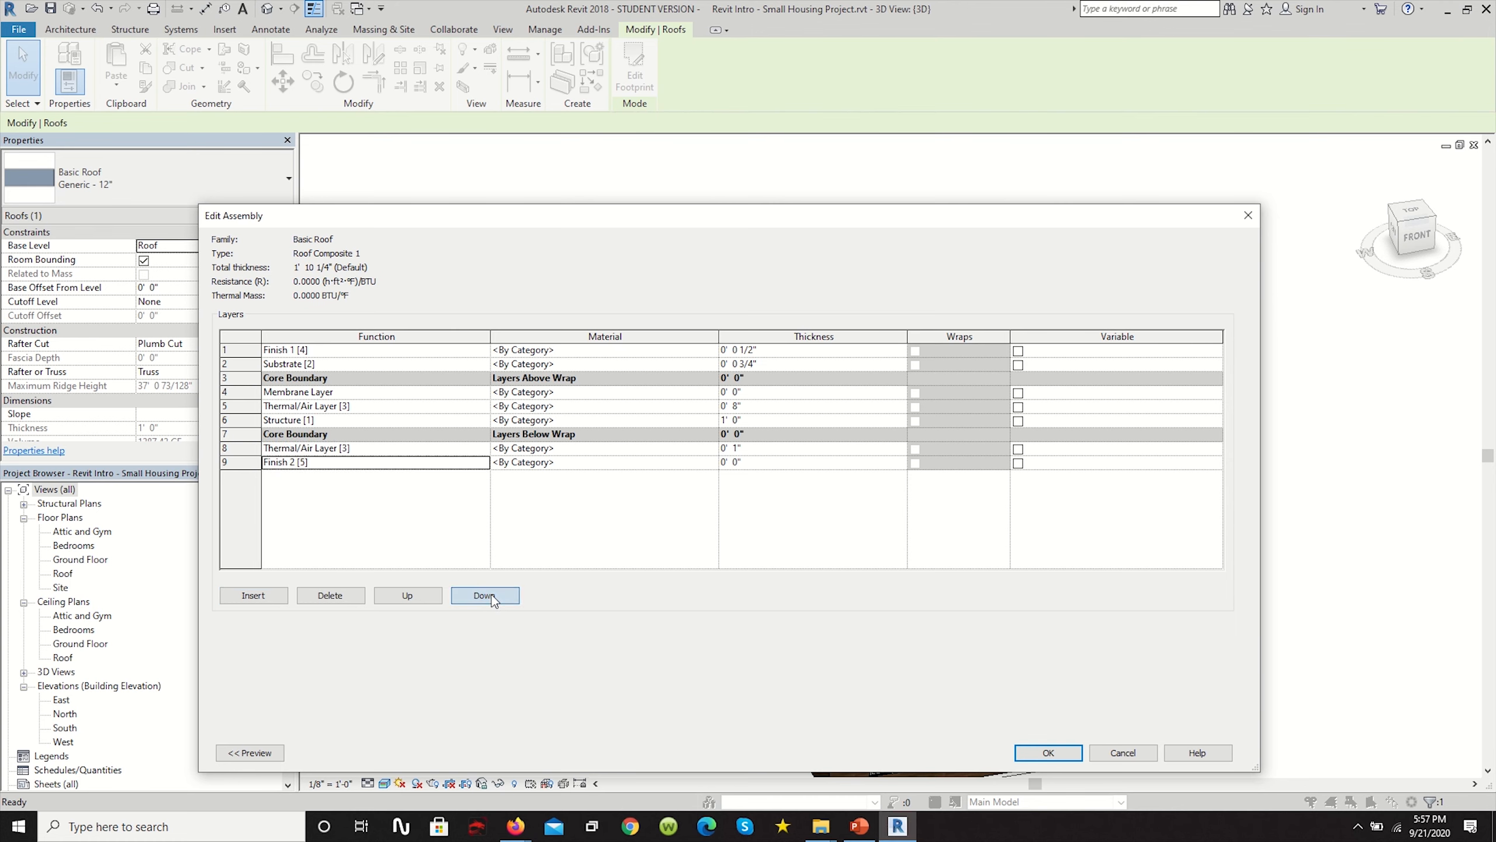
pyautogui.click(738, 465)
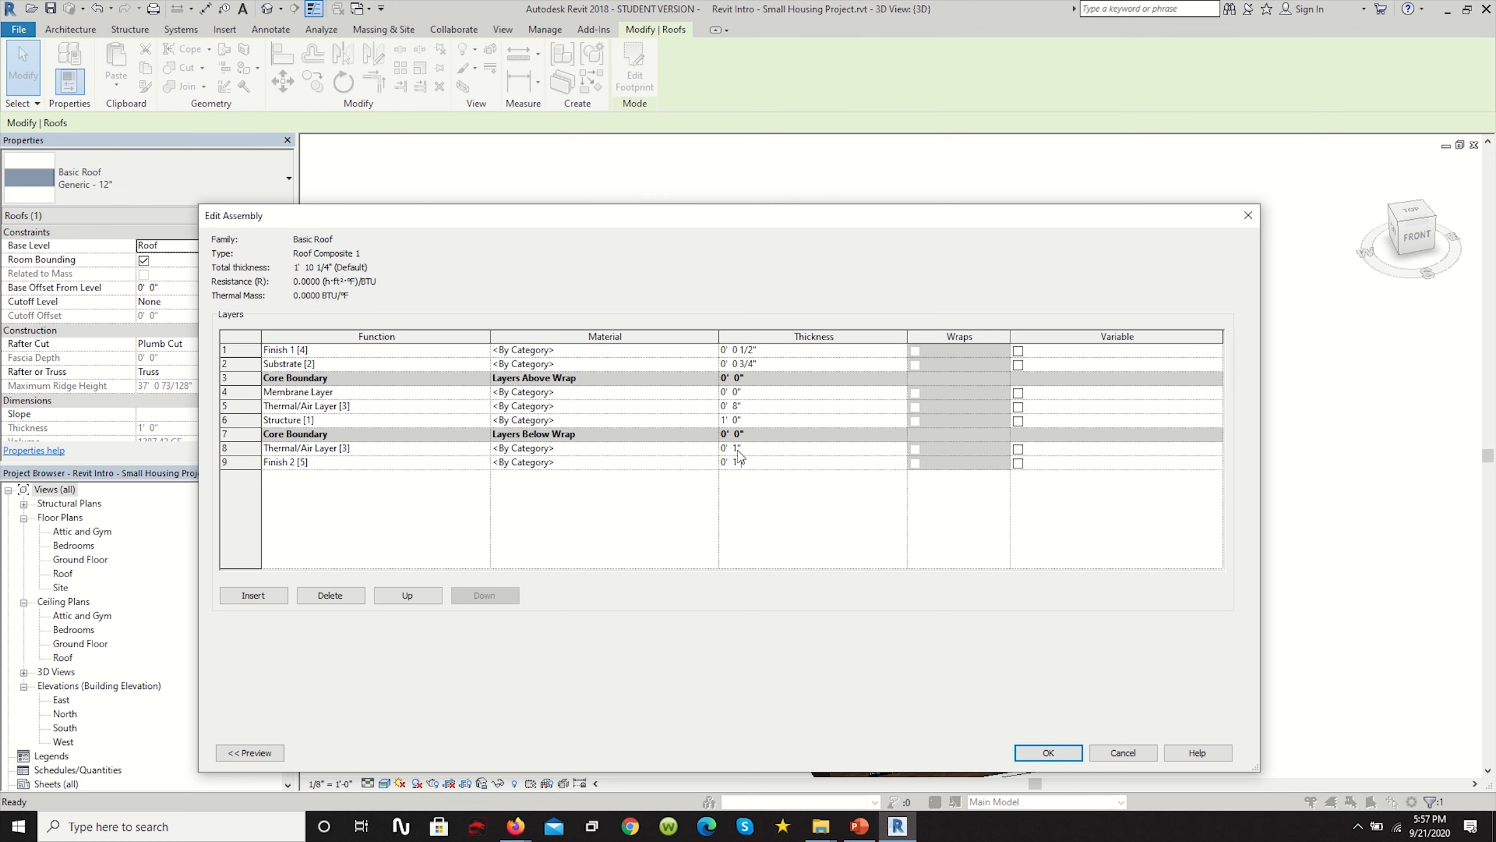
pyautogui.click(410, 501)
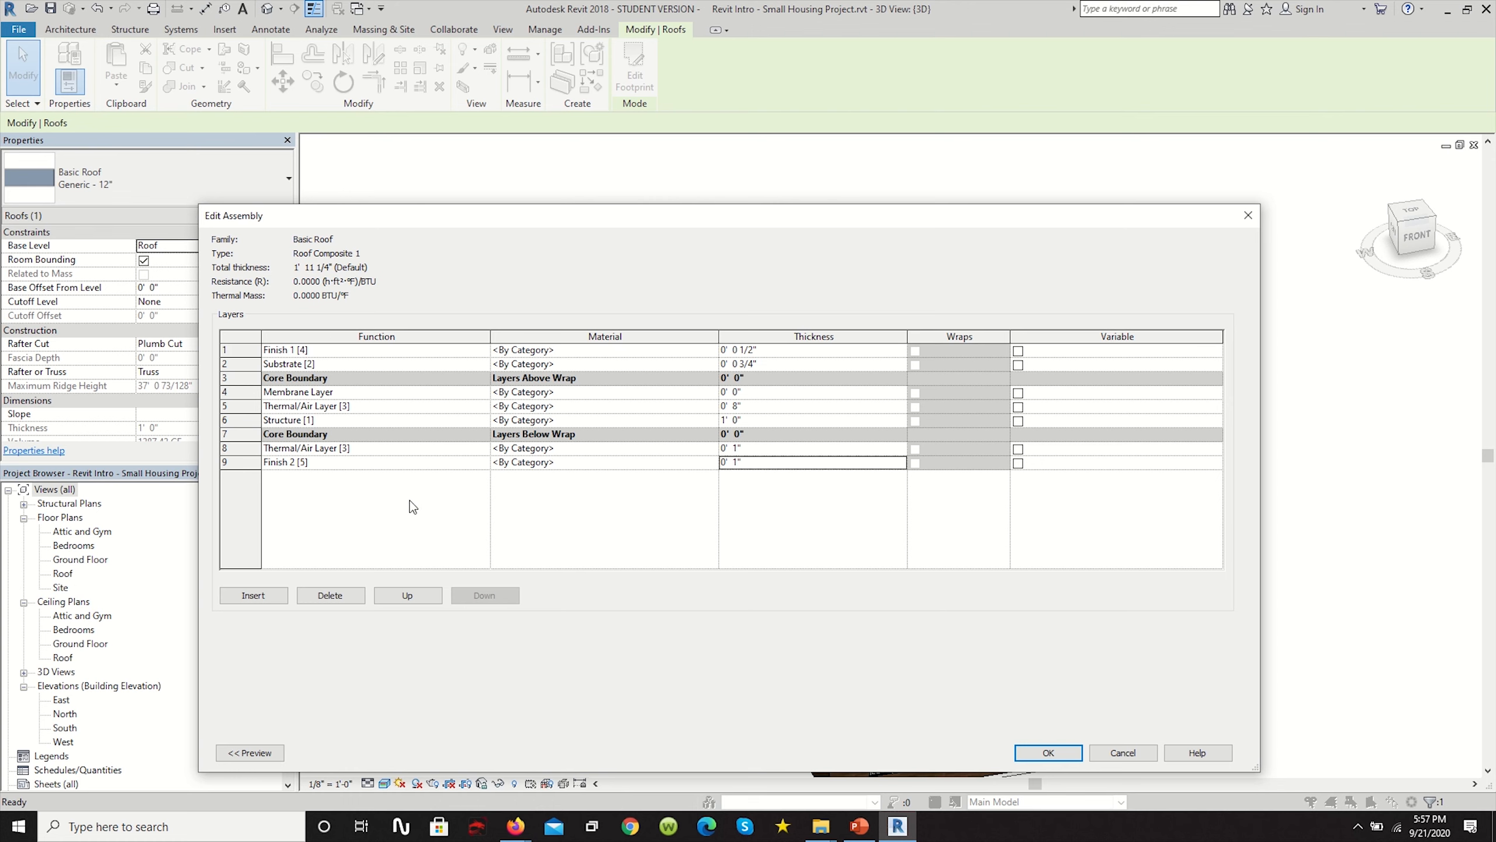
pyautogui.click(711, 350)
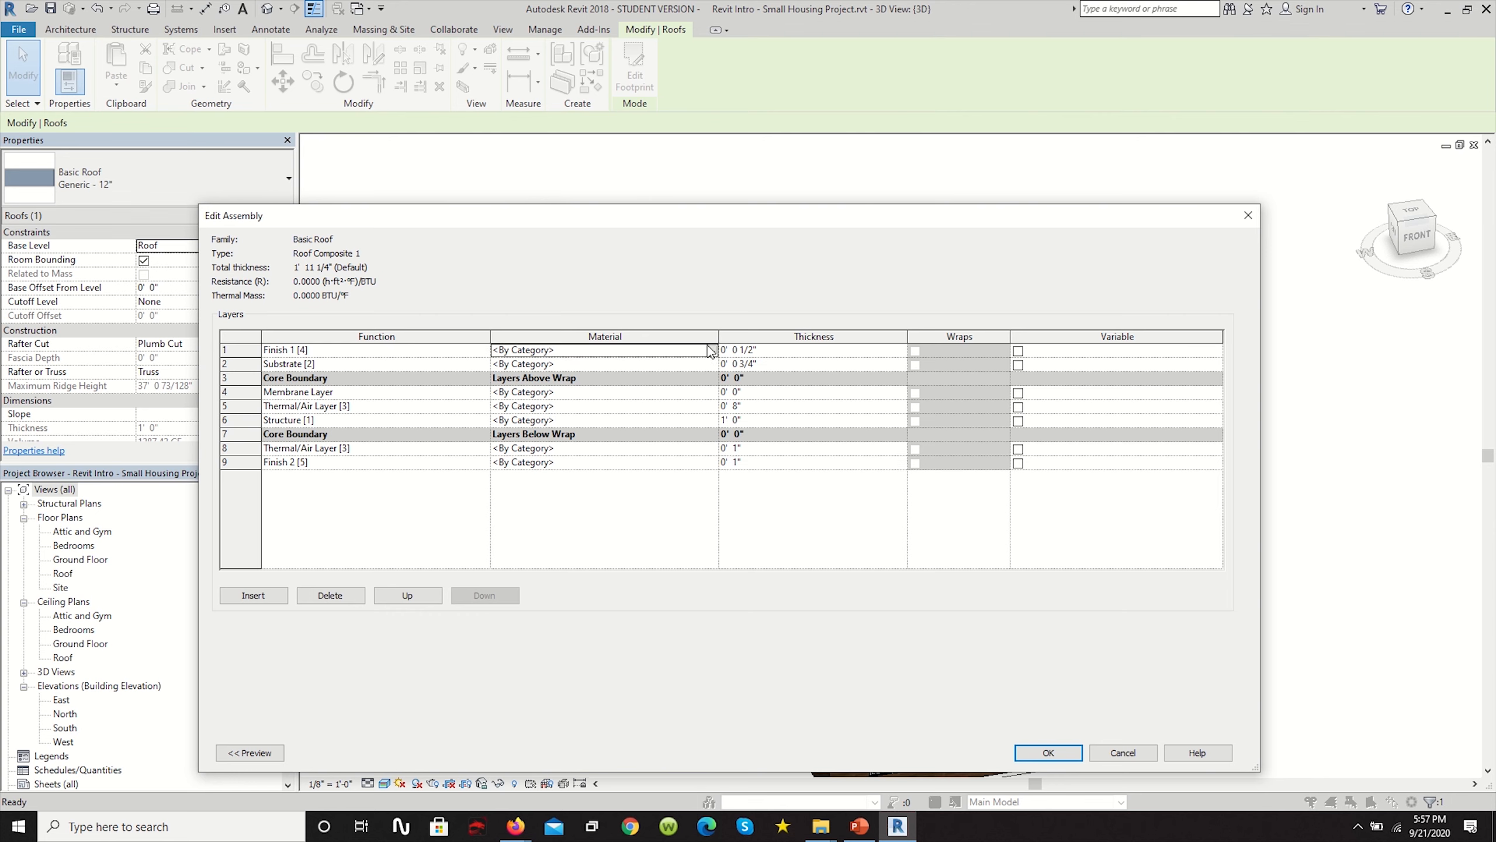
pyautogui.click(713, 350)
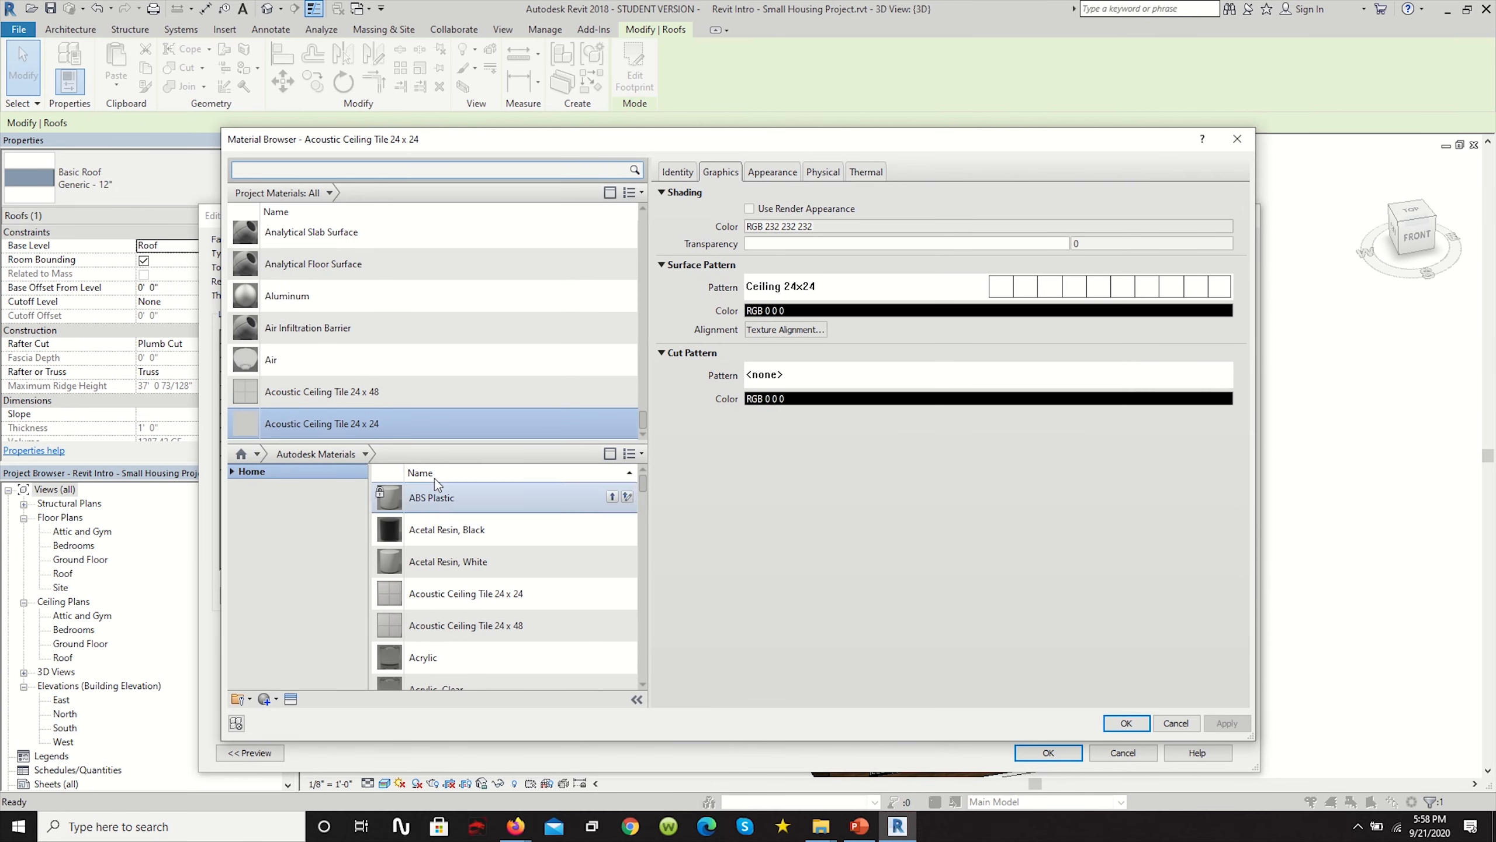
pyautogui.click(305, 171)
pyautogui.write('shingles')
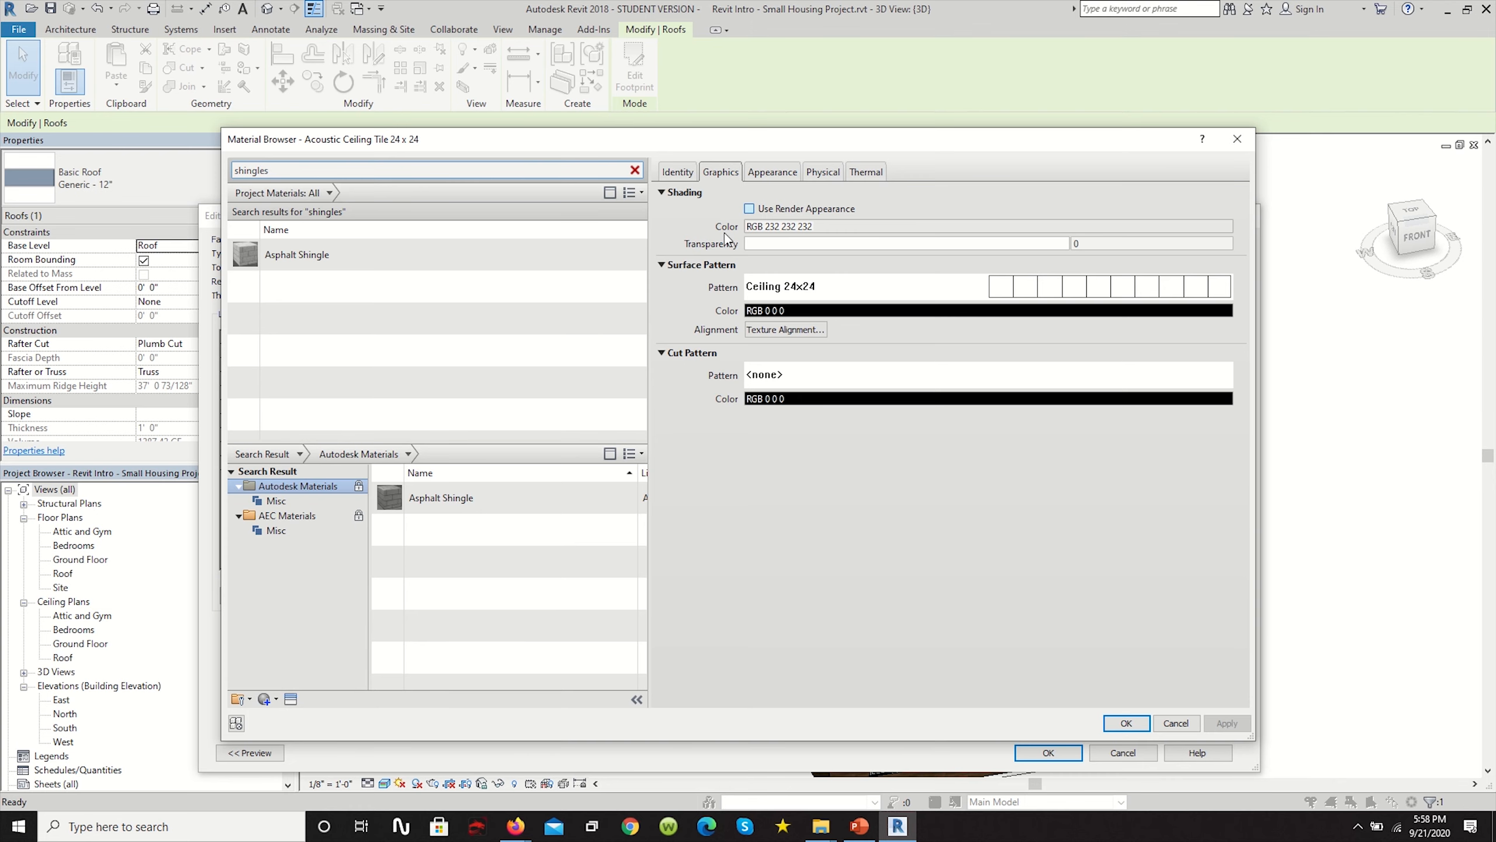
pyautogui.click(265, 699)
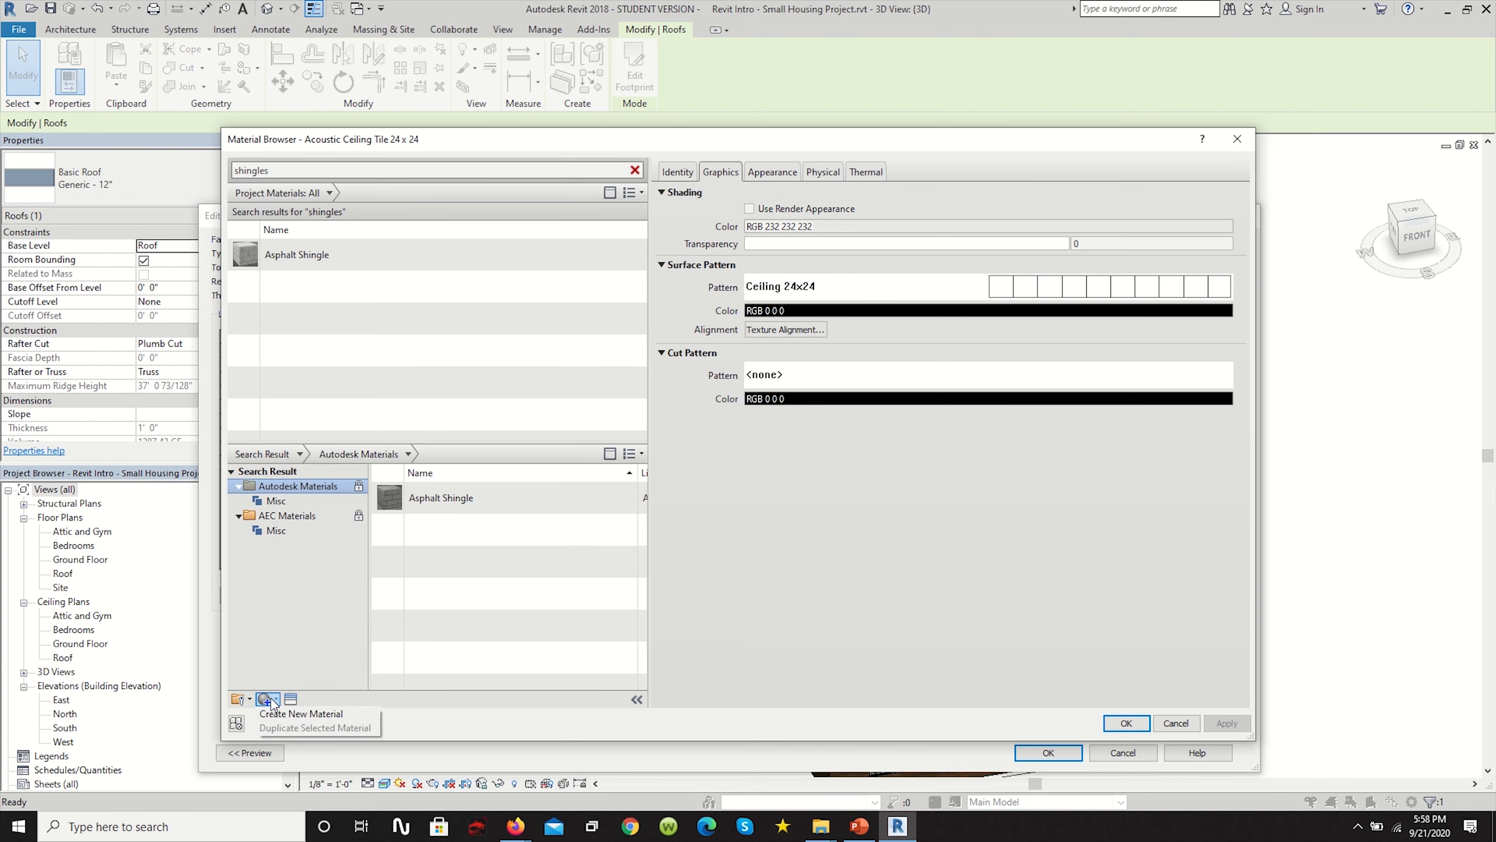
pyautogui.click(306, 717)
pyautogui.rightClick(340, 330)
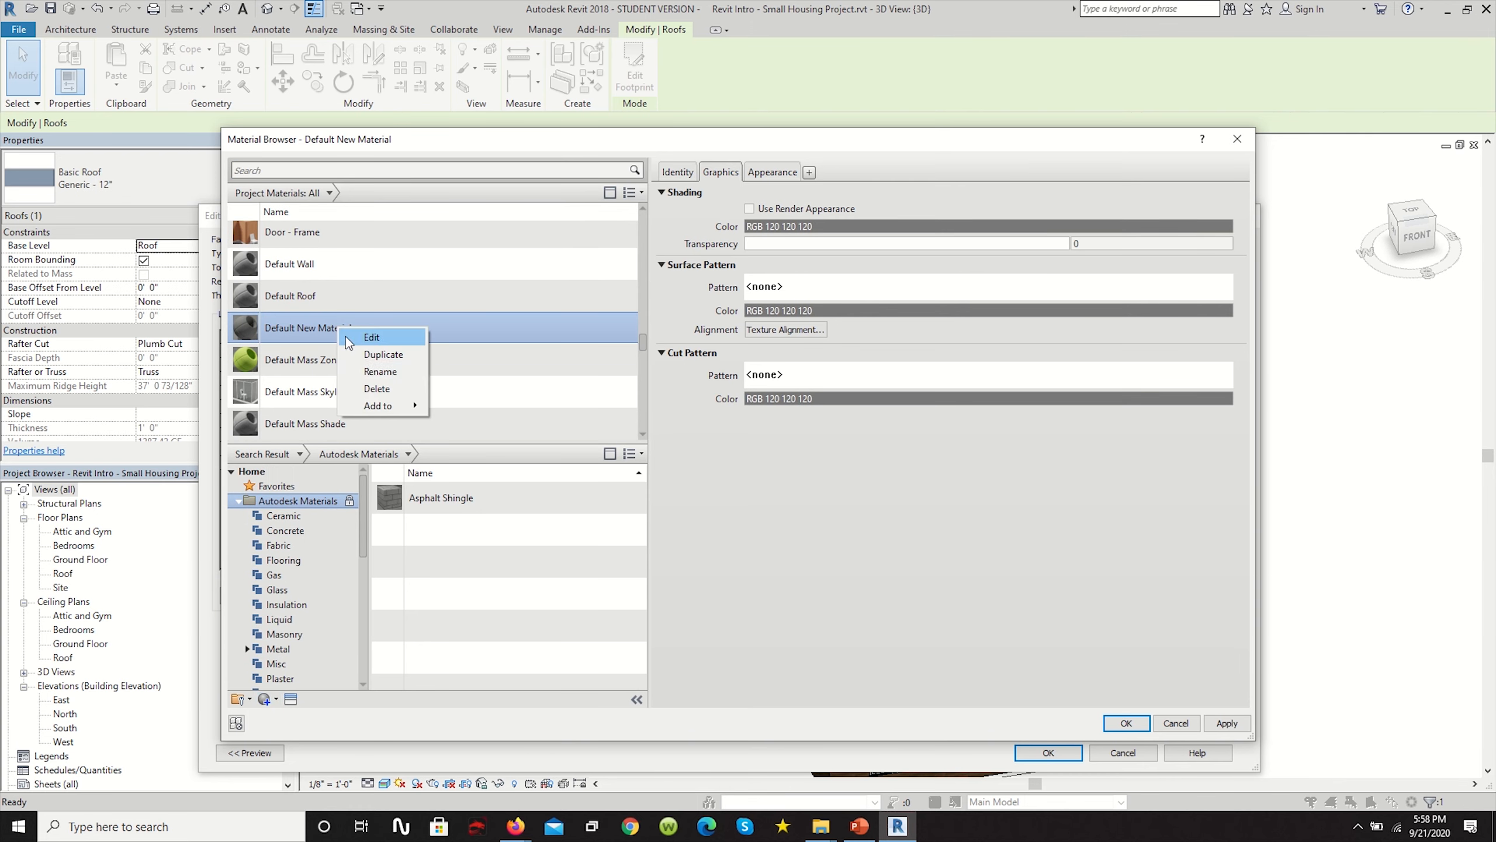
pyautogui.click(380, 371)
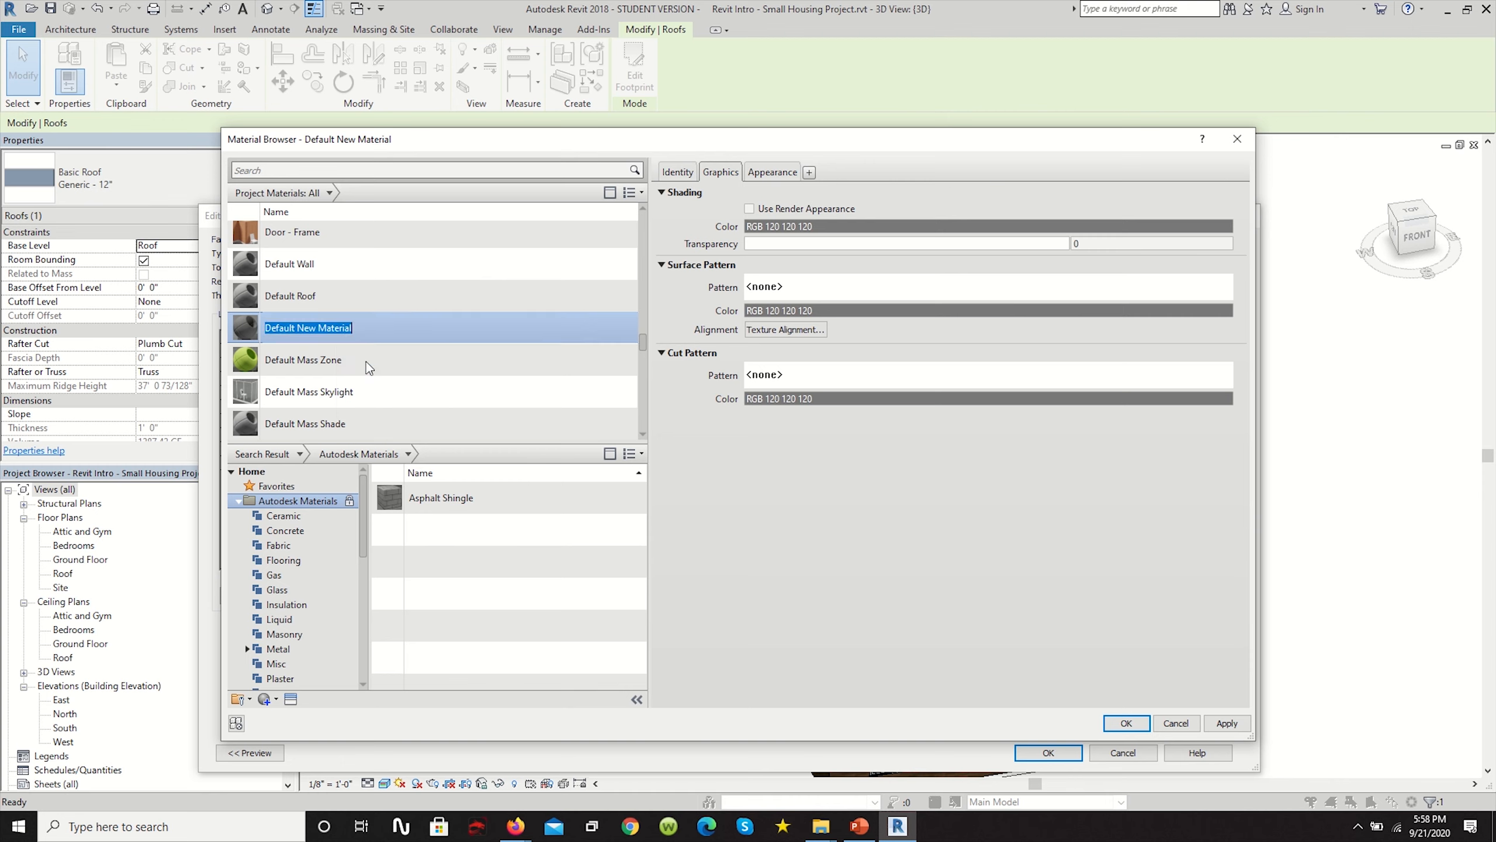
pyautogui.write('Roof Shingles')
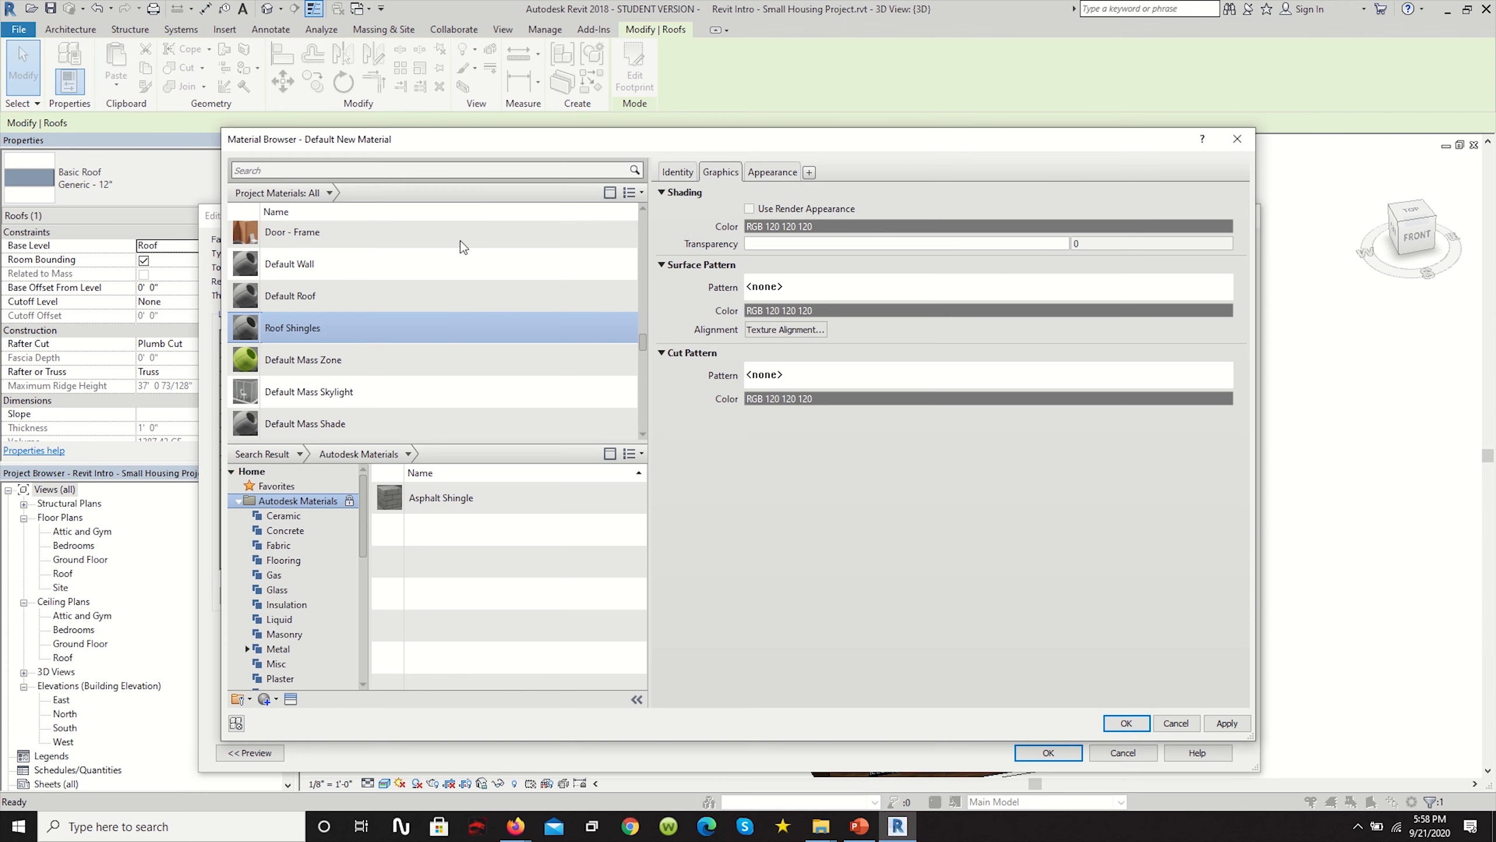
pyautogui.press('Return')
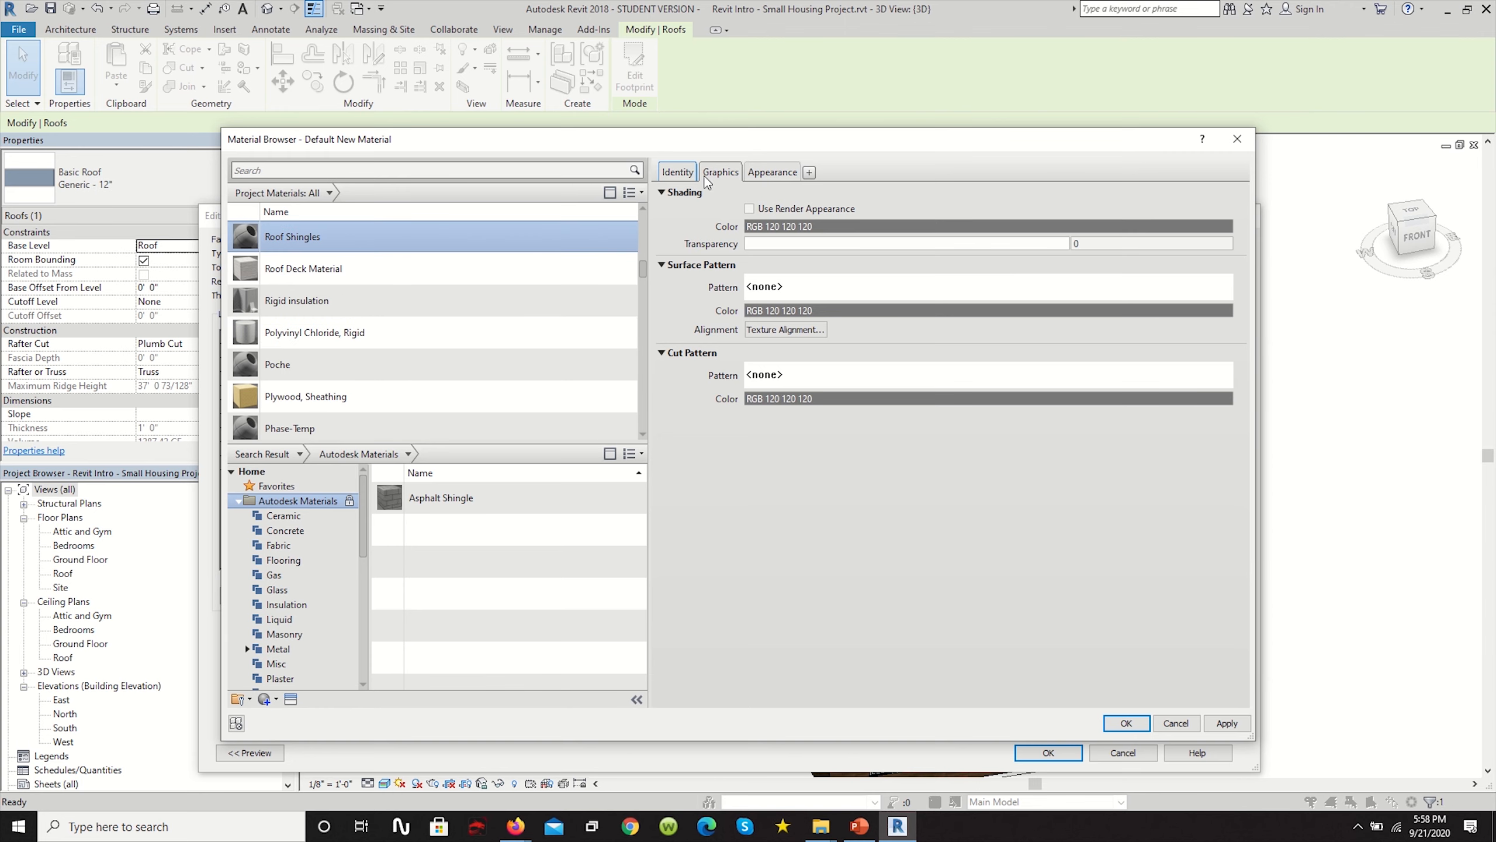
pyautogui.click(748, 208)
pyautogui.click(772, 170)
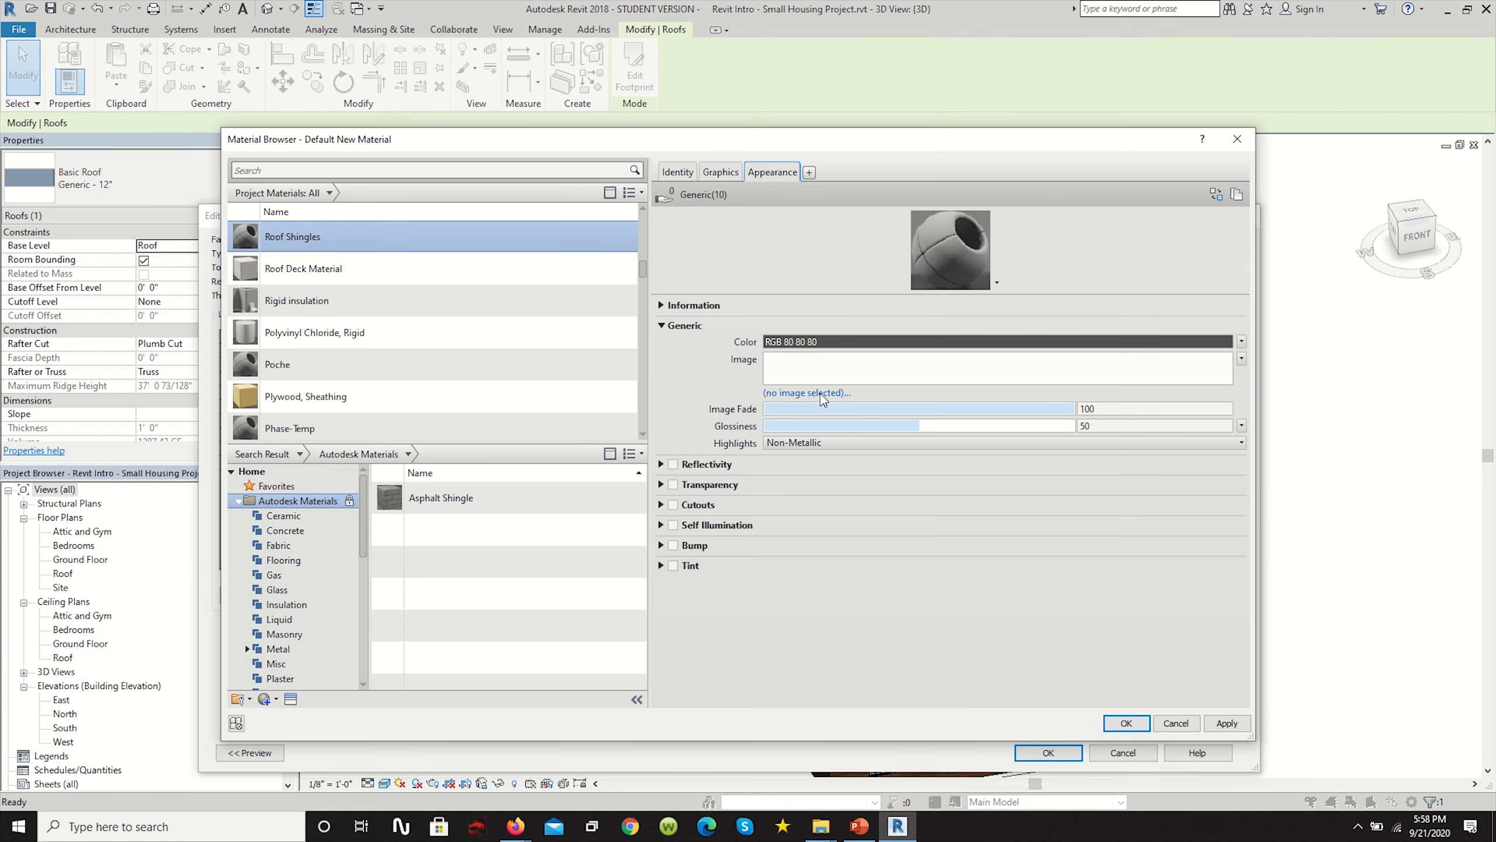
pyautogui.click(805, 393)
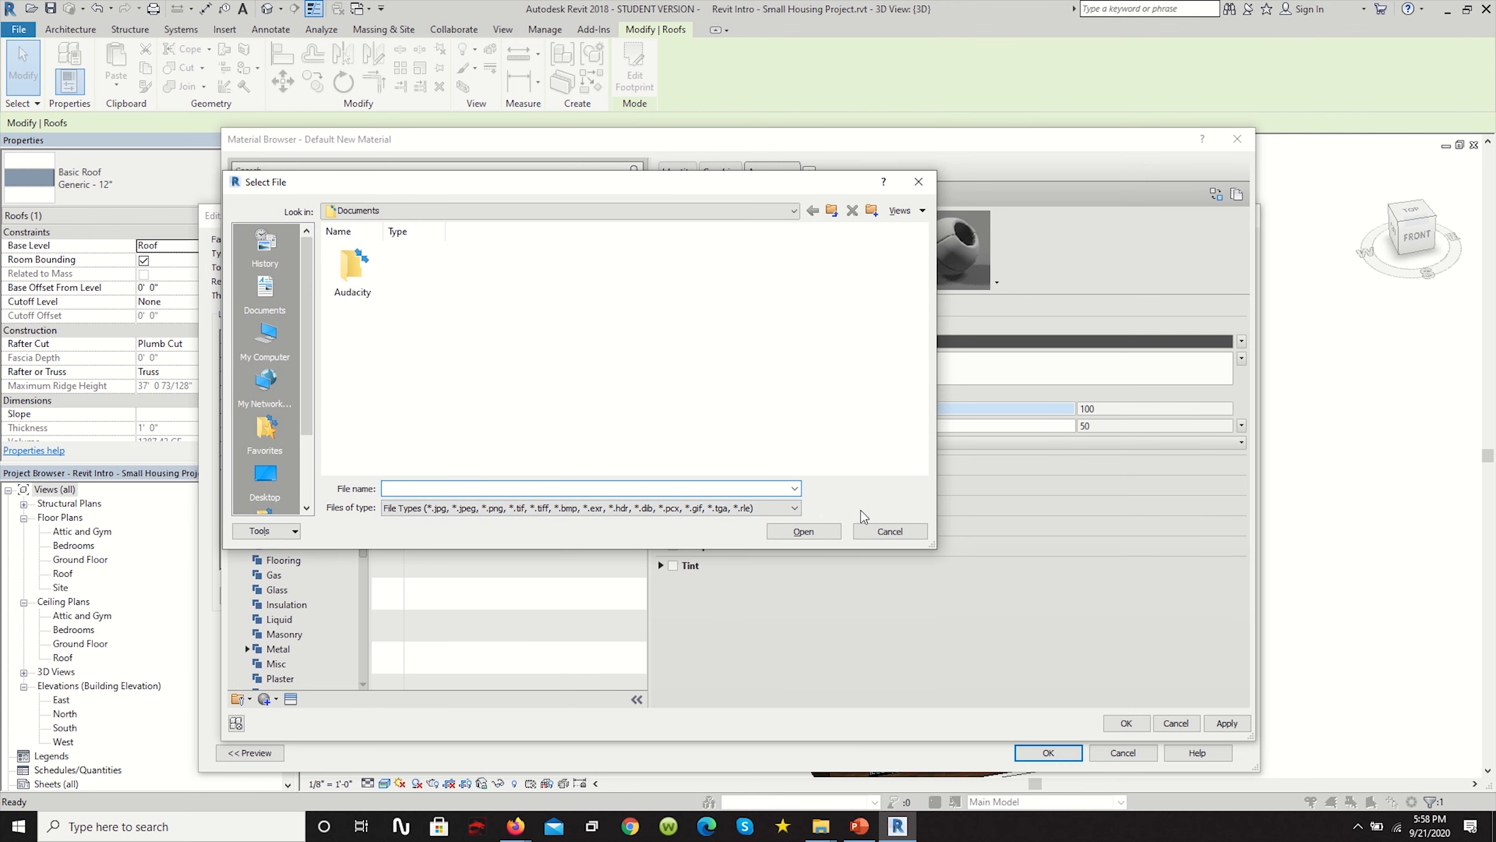
pyautogui.click(872, 530)
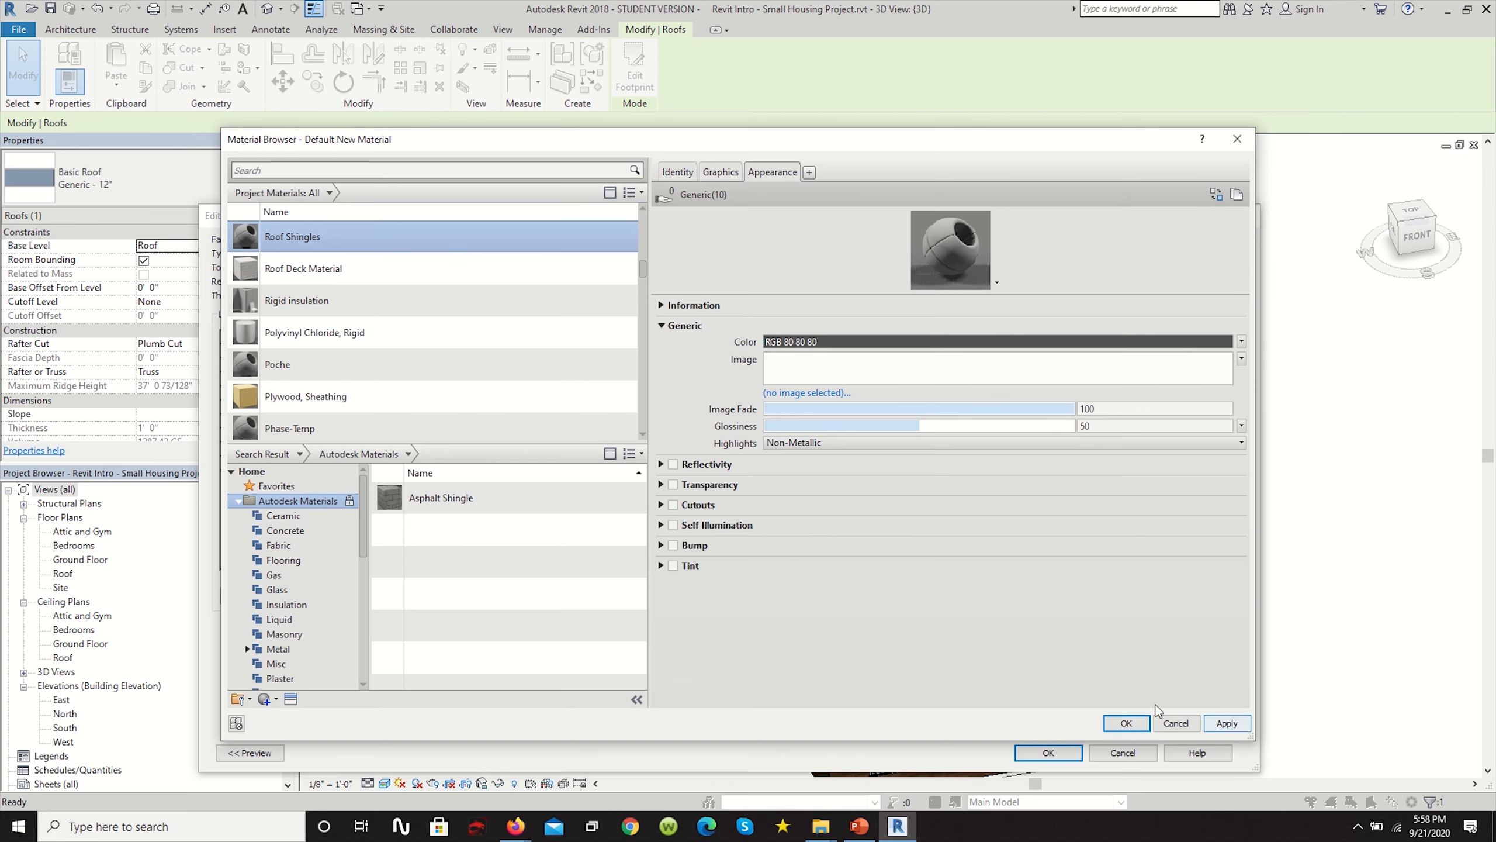
pyautogui.click(1175, 723)
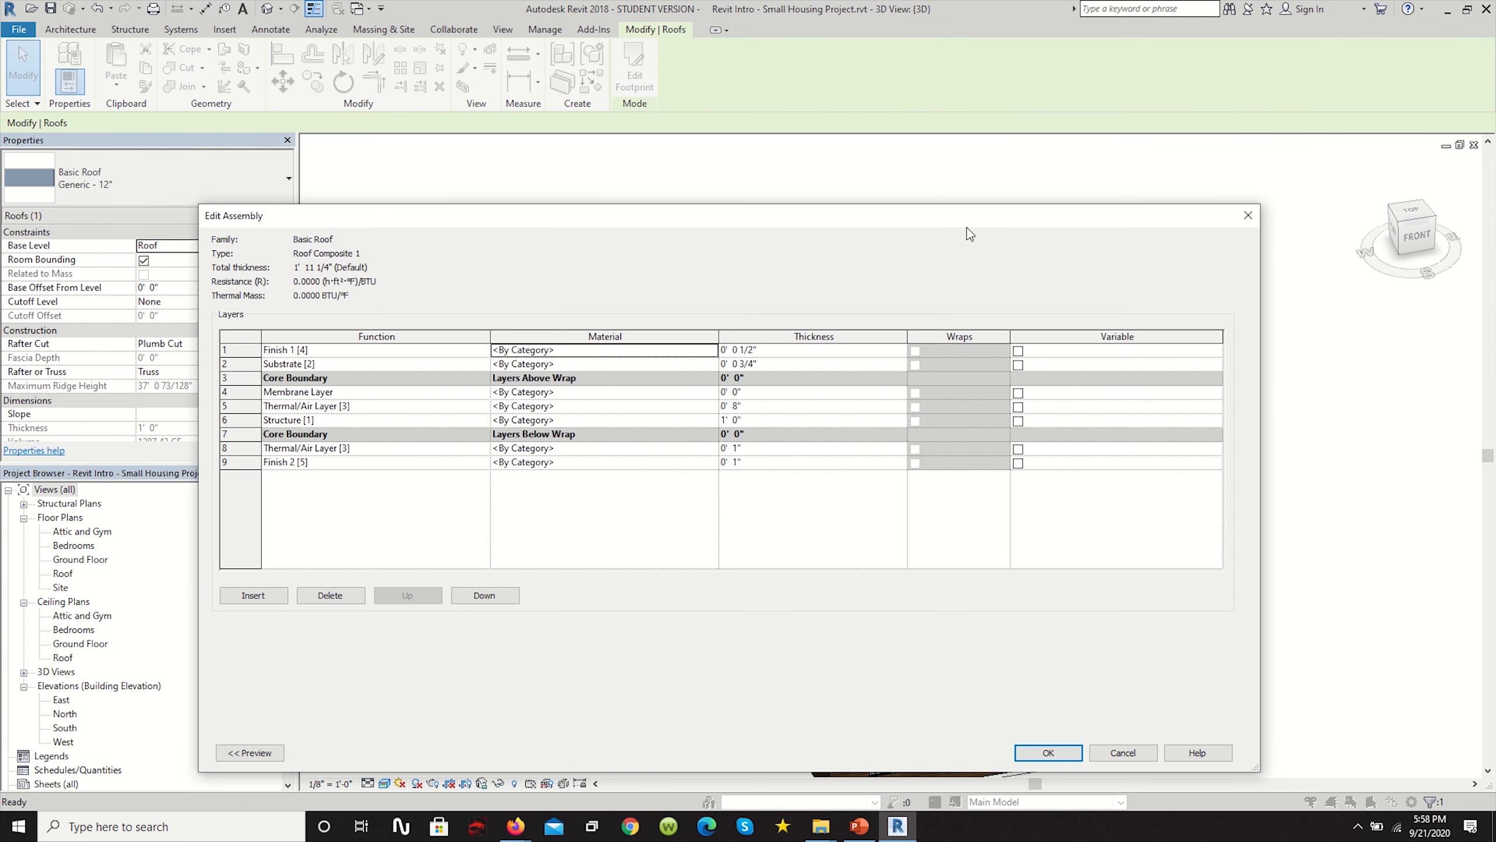
# Search the materials for roof, add Wood Shake from the library with render appearance shading, and assign it to the Finish 1 [4] layer.
pyautogui.click(710, 350)
pyautogui.click(713, 350)
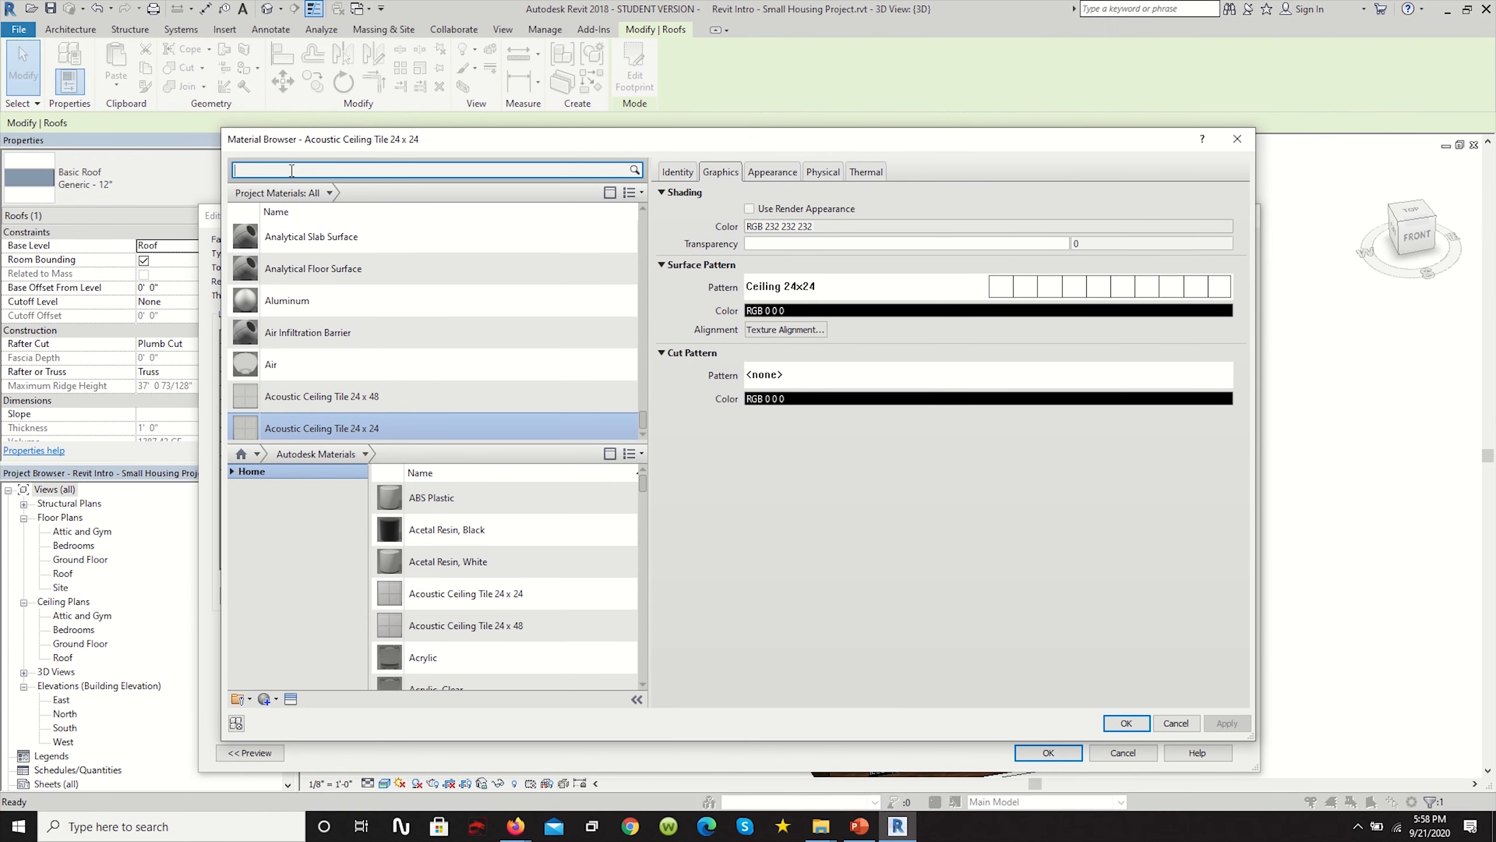
pyautogui.click(300, 169)
pyautogui.write('roof')
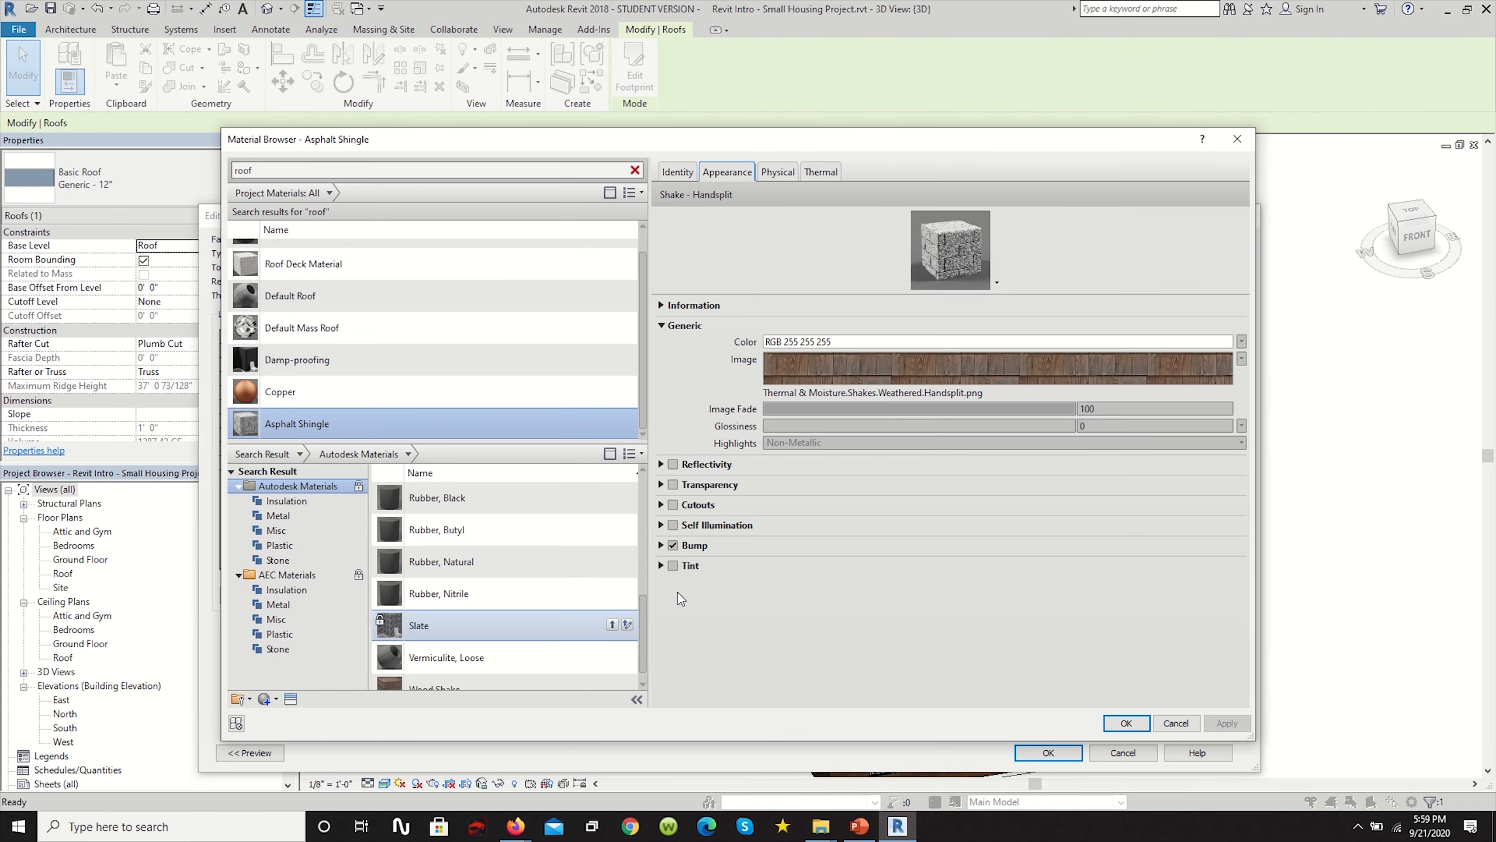
pyautogui.moveTo(981, 294); pyautogui.dragTo(976, 436)
pyautogui.scroll(-1, 525, 681)
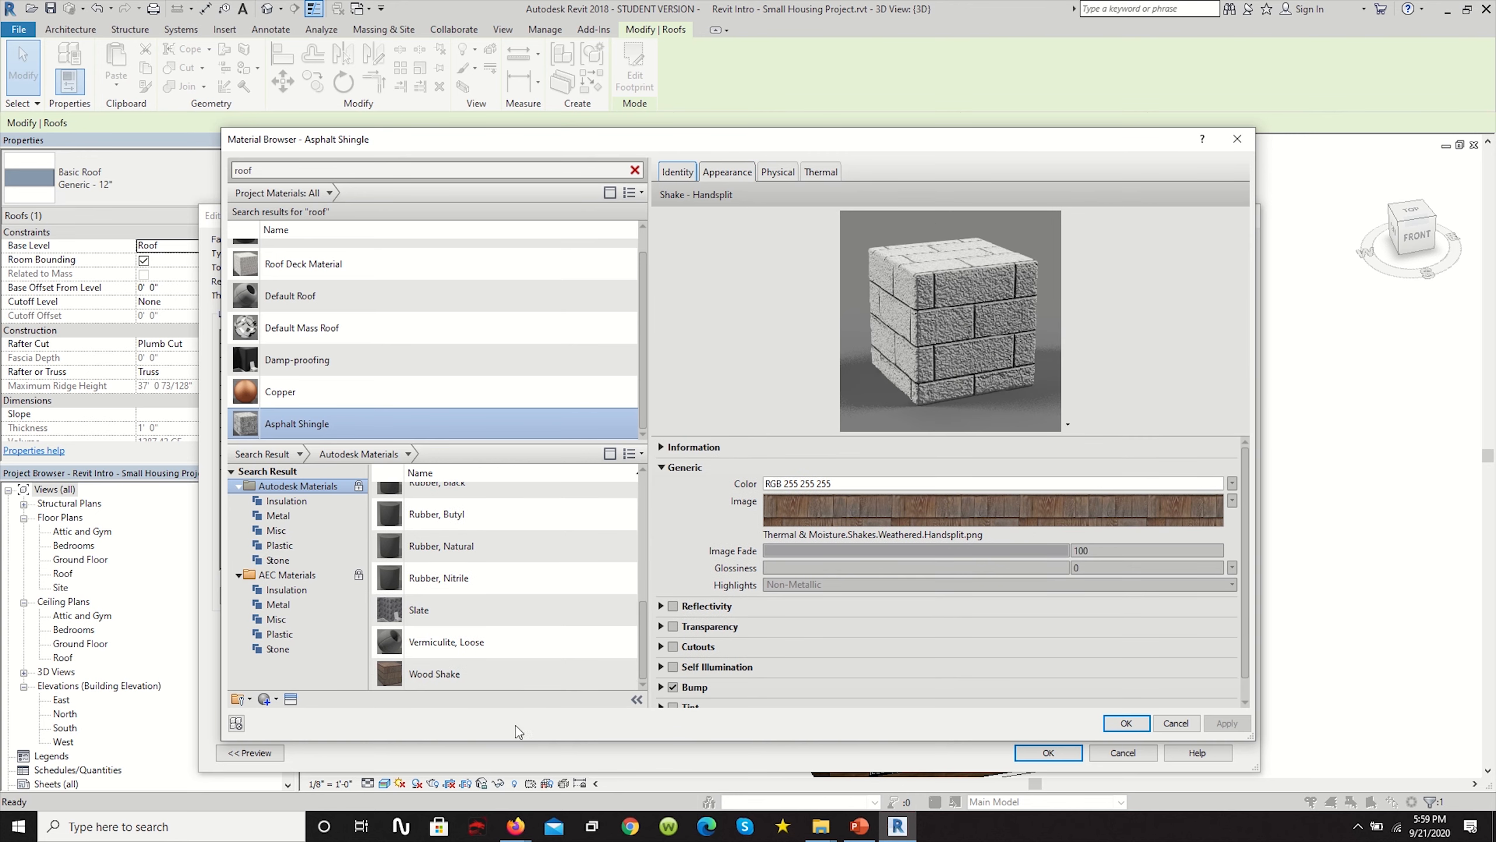
pyautogui.click(467, 678)
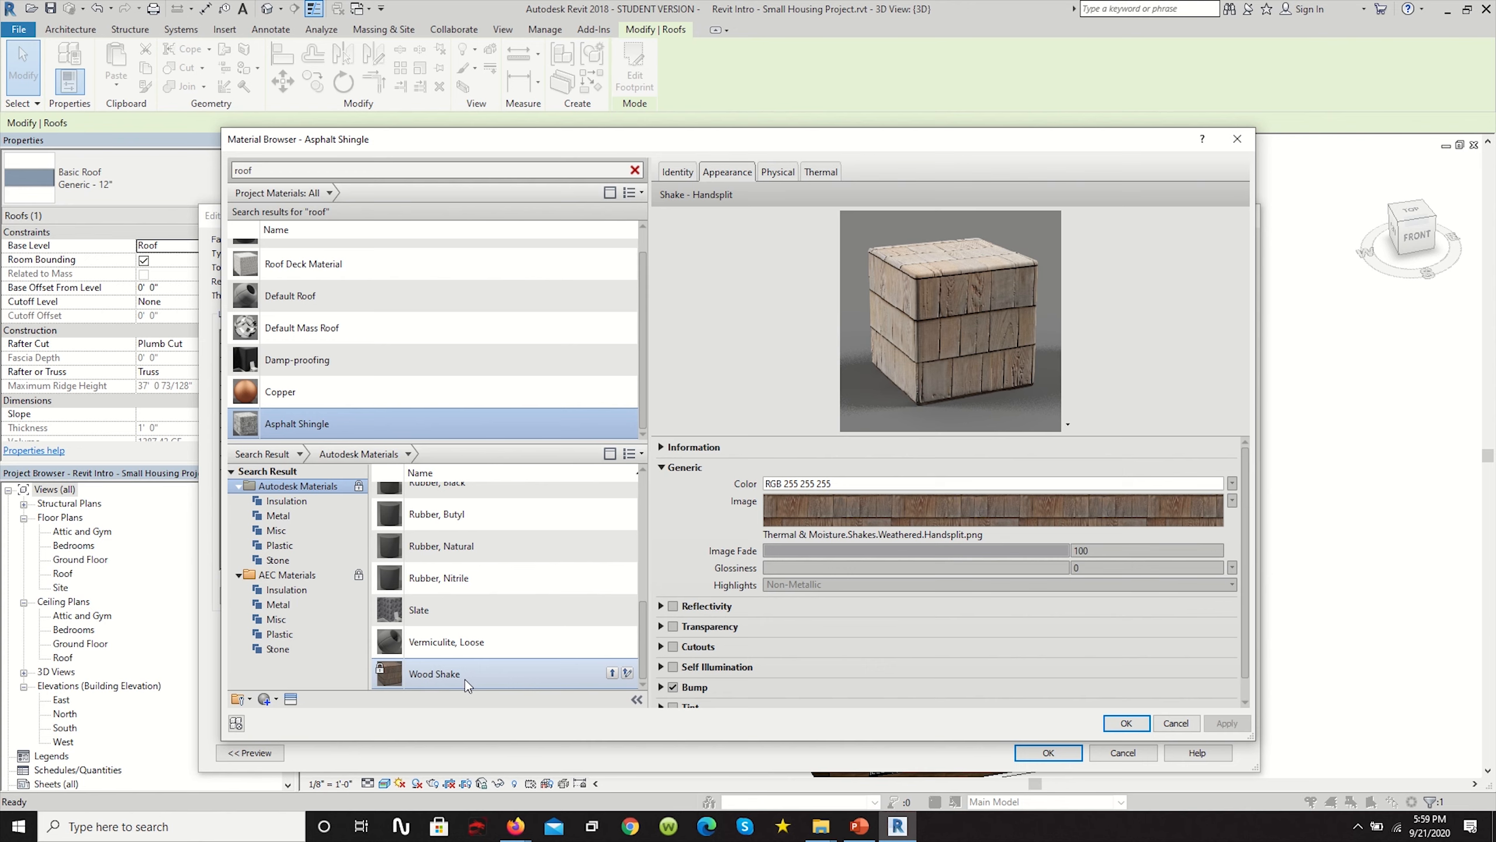
pyautogui.click(612, 673)
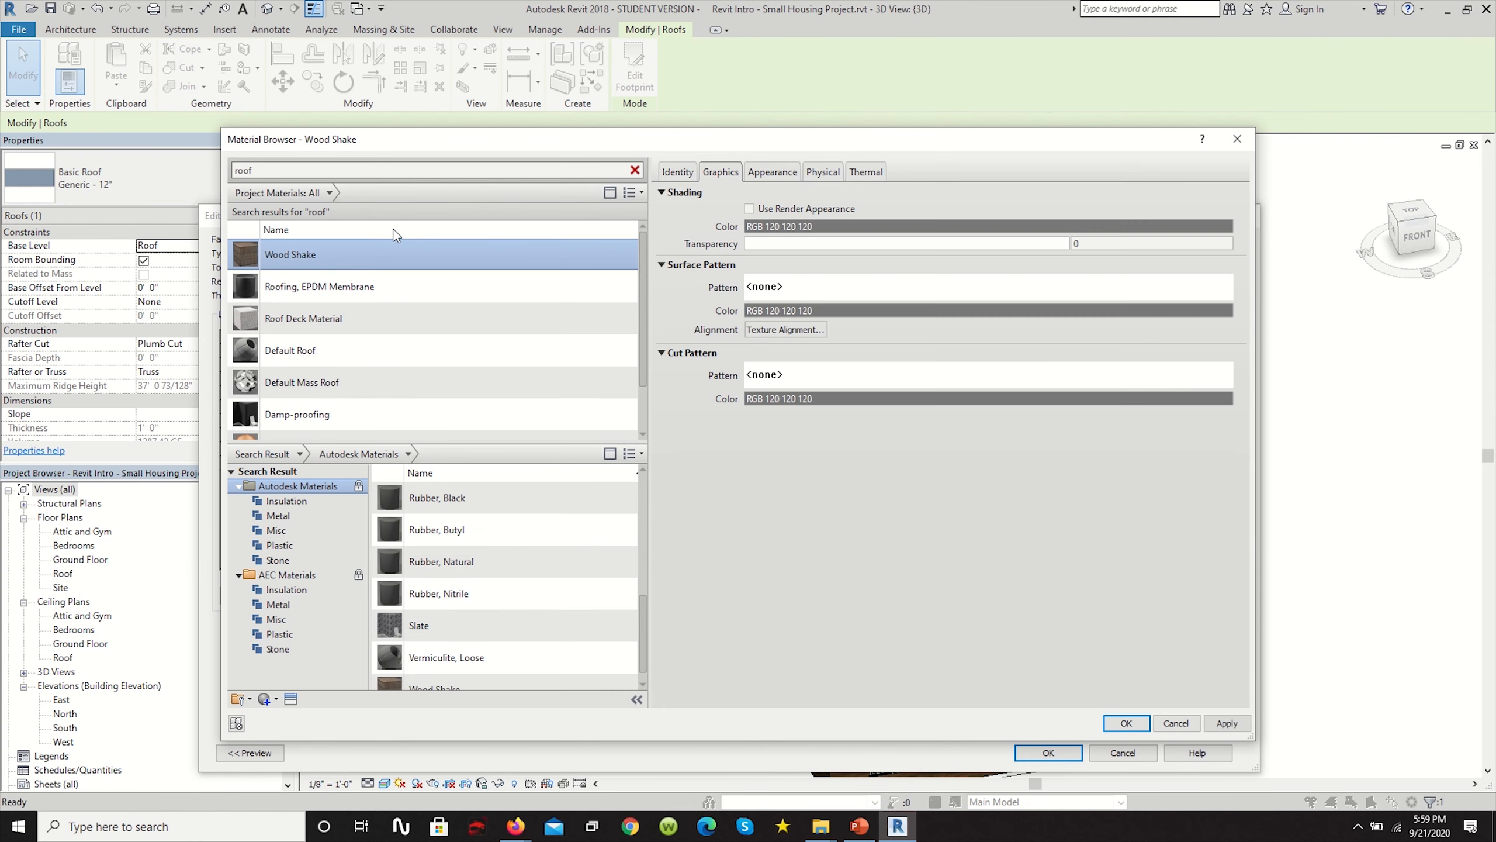
pyautogui.click(777, 174)
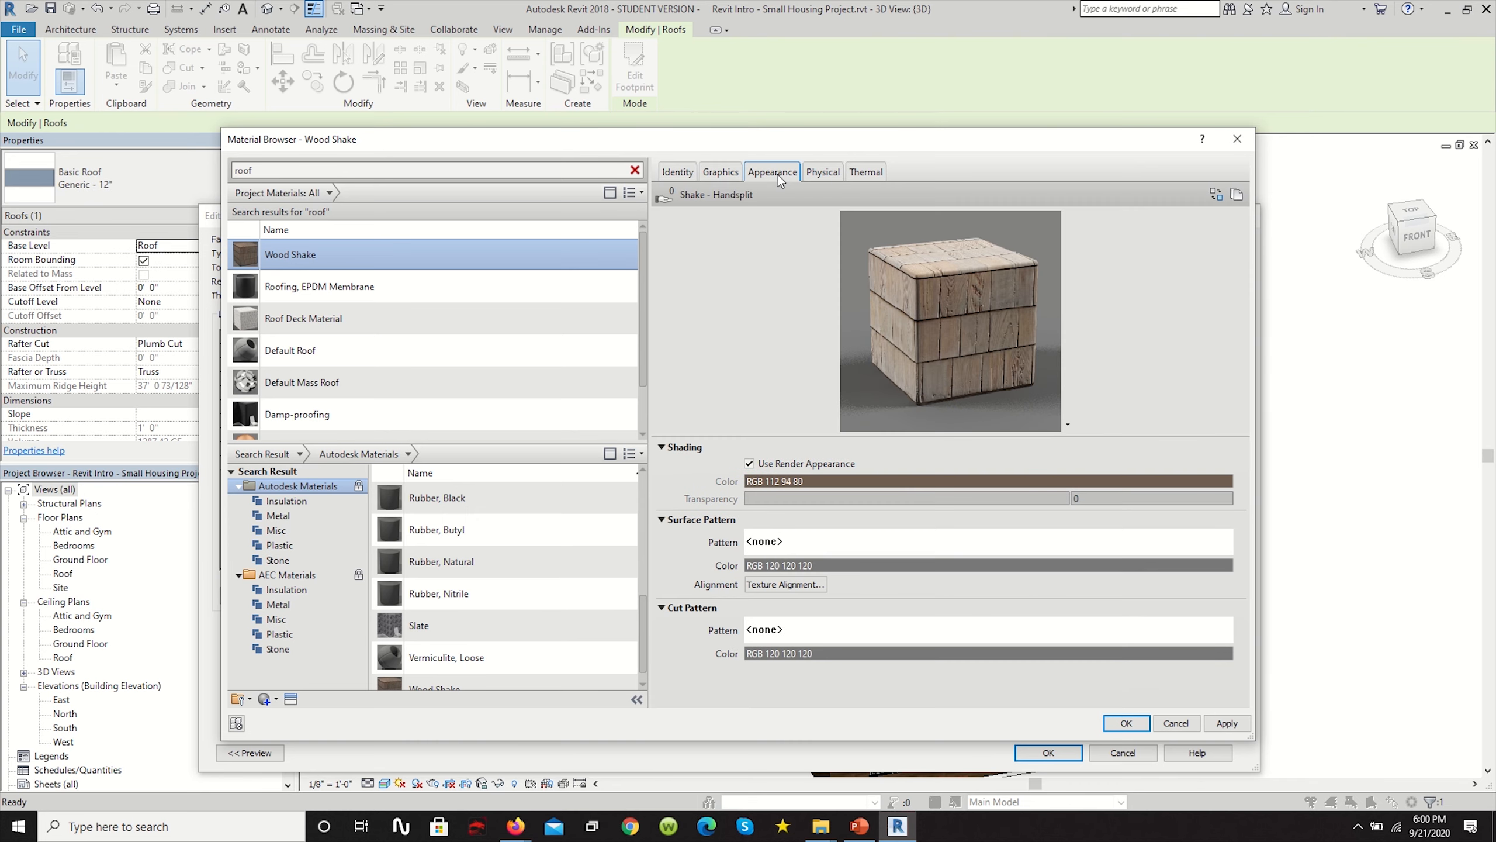
pyautogui.click(1126, 723)
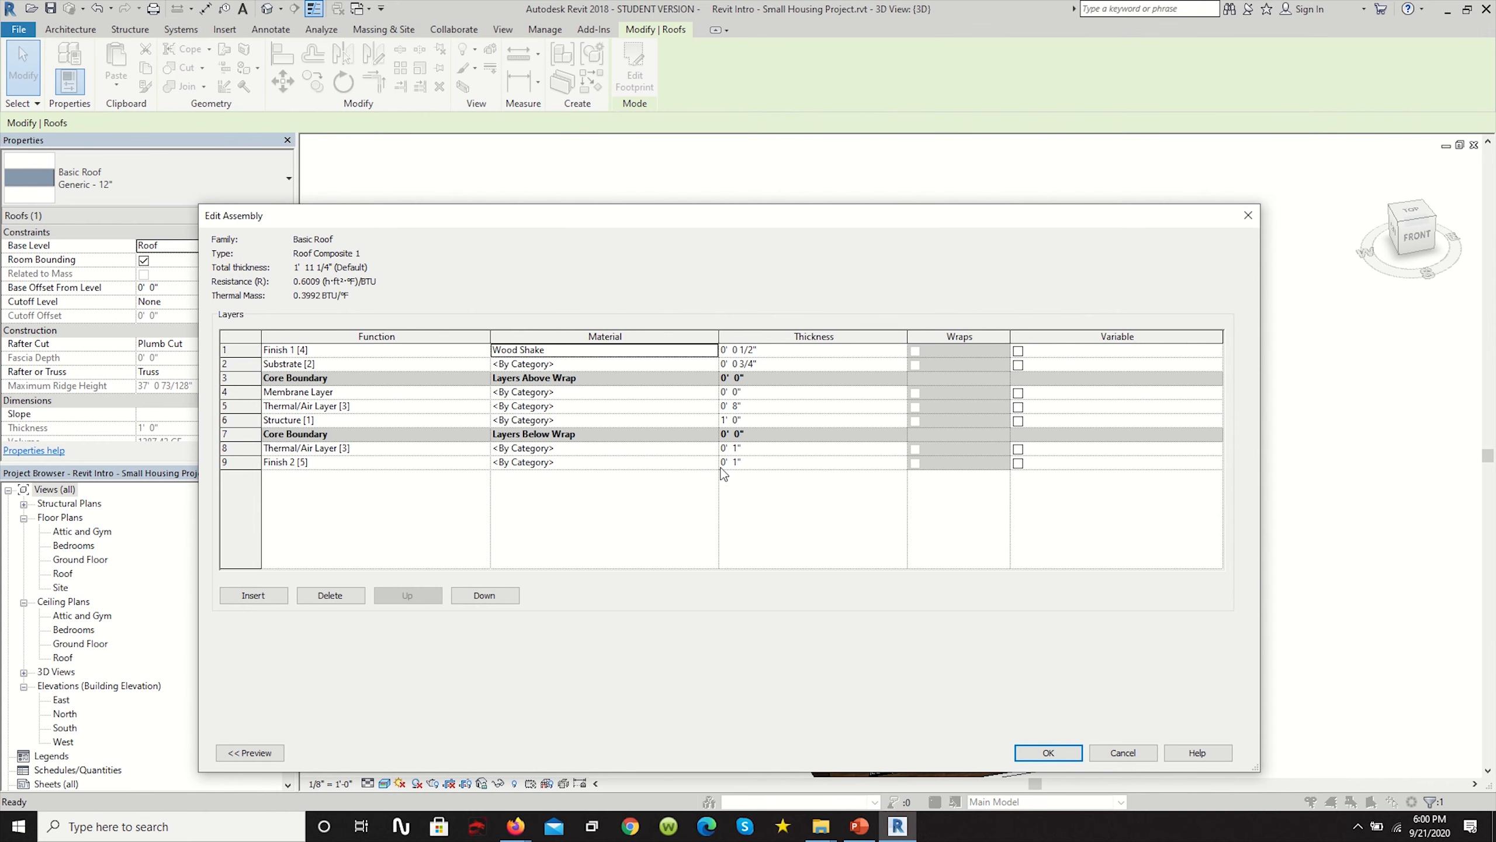
# Assign the Gypsum Wall Board White material to the Finish 2 [5] layer of the roof assembly.
pyautogui.click(712, 463)
pyautogui.click(712, 463)
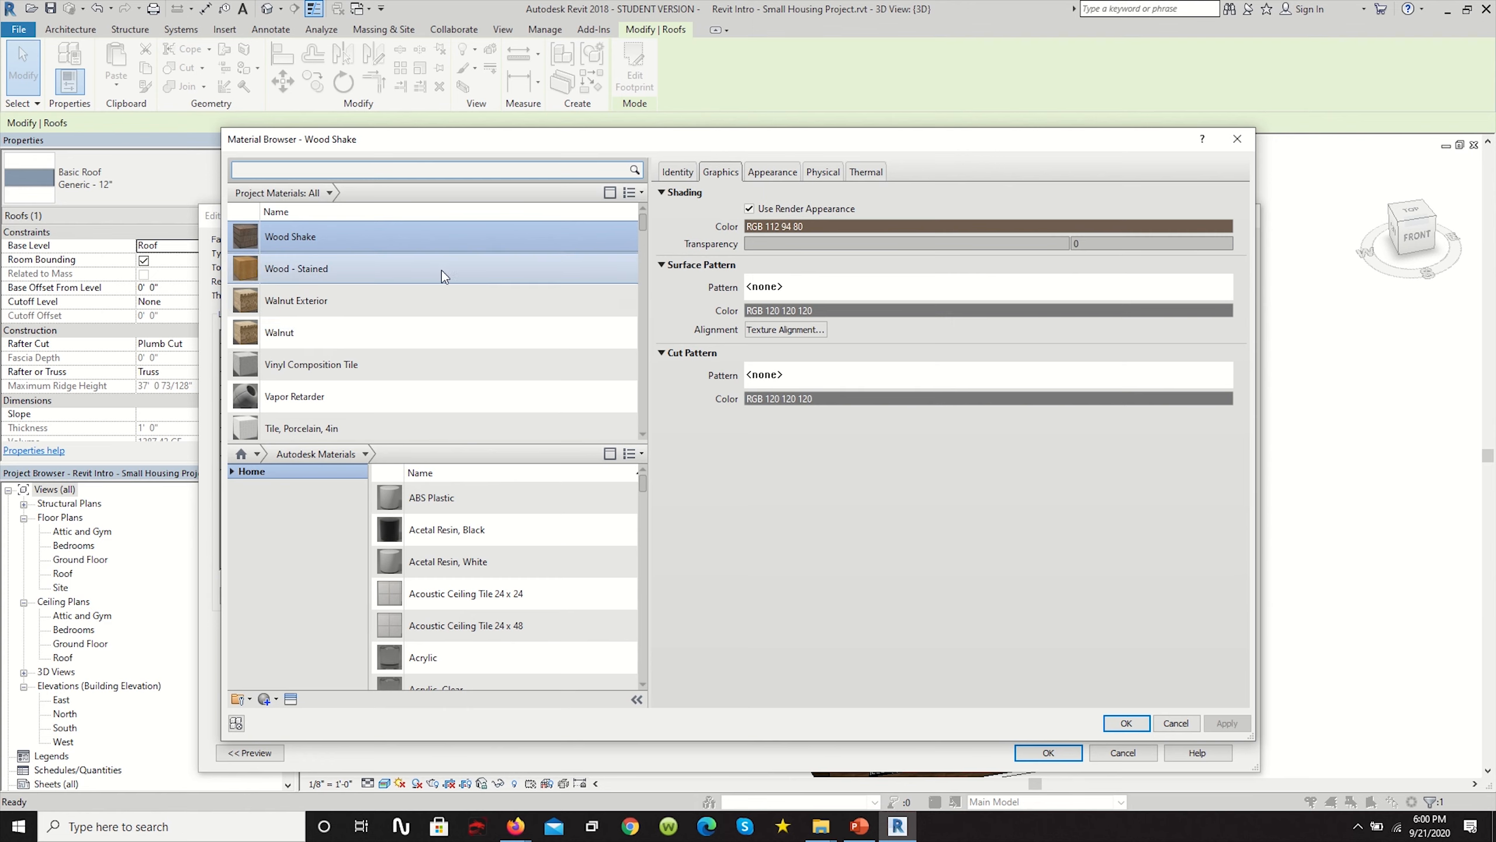
pyautogui.write('whi')
pyautogui.click(1126, 723)
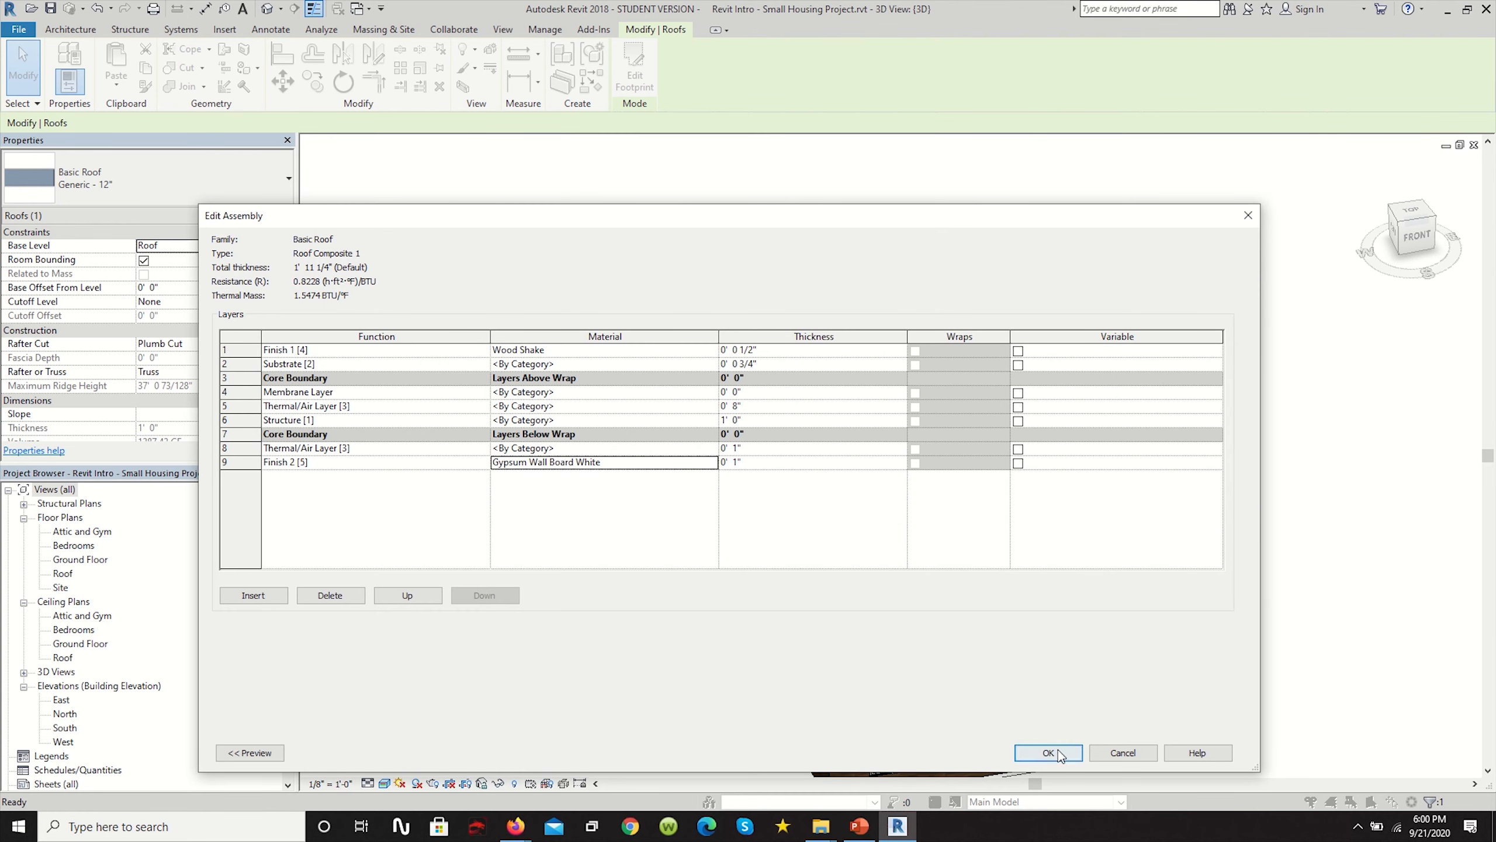
# Search the materials for wood and assign Softwood, Lumber to the Structure [1] layer.
pyautogui.click(713, 423)
pyautogui.click(715, 423)
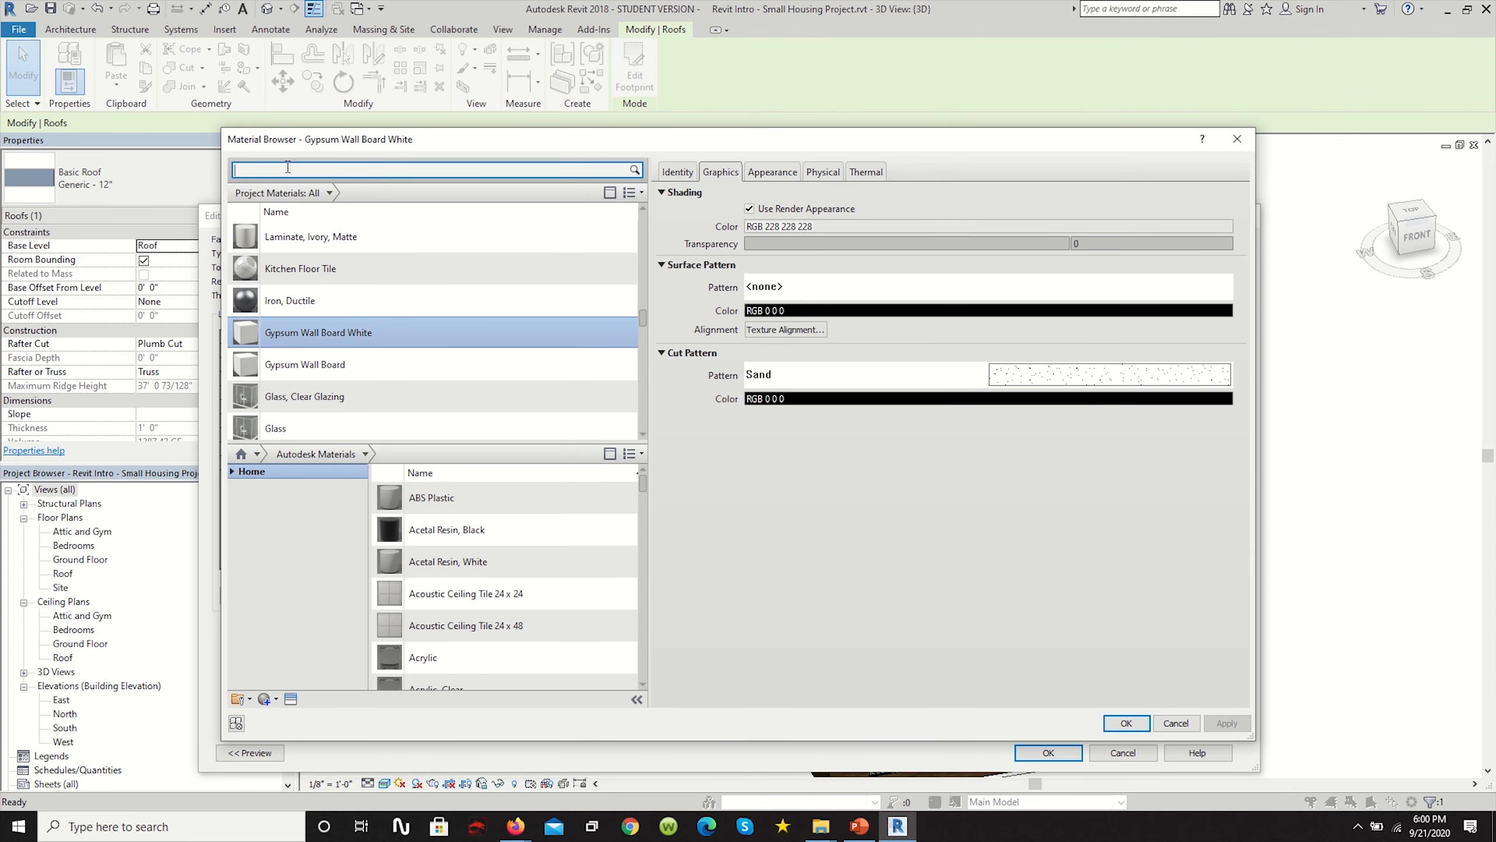
pyautogui.click(288, 168)
pyautogui.write('wood')
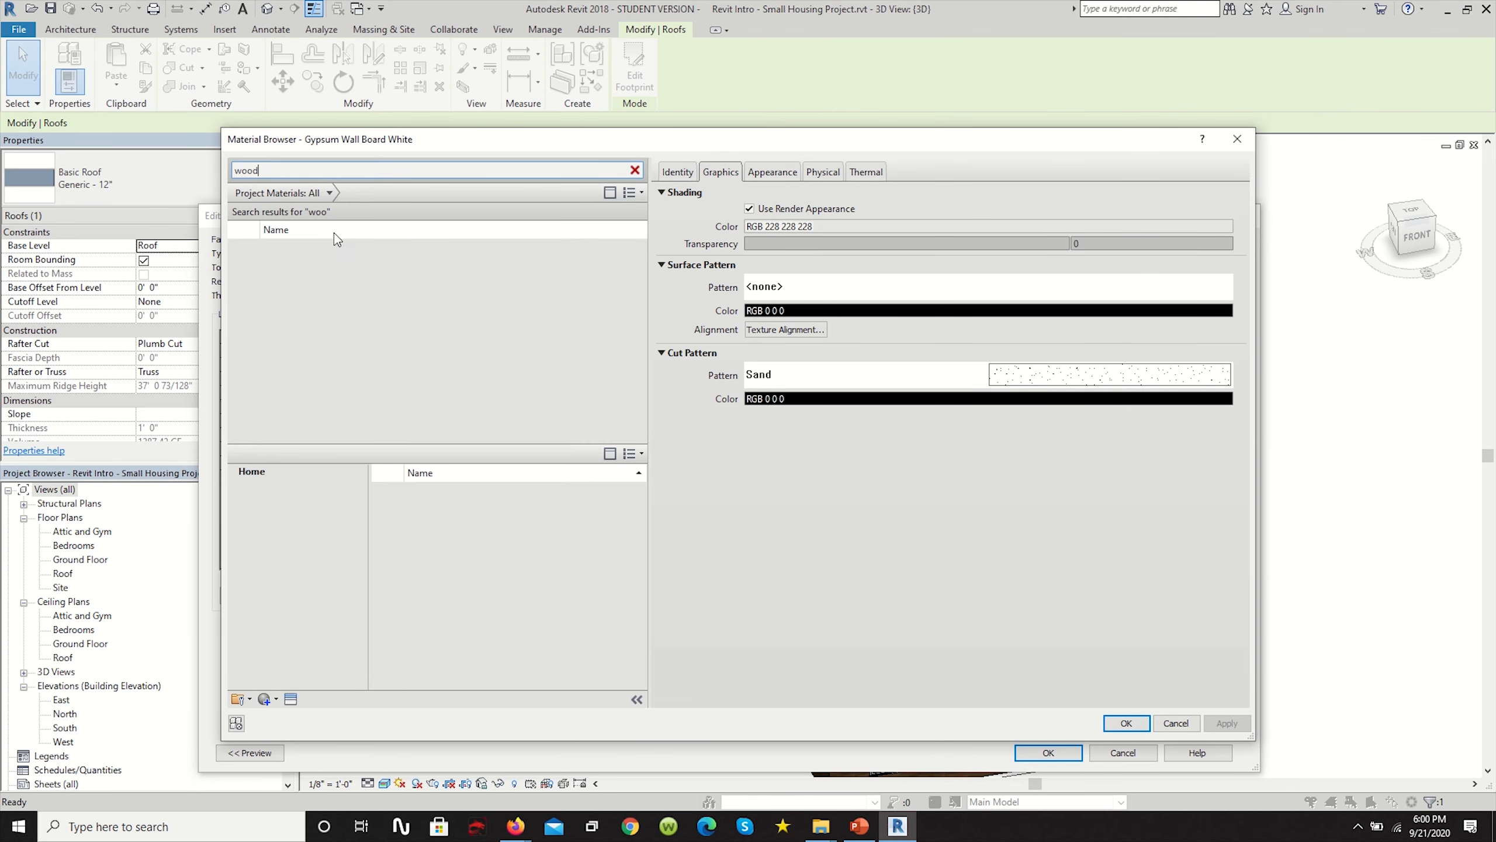
pyautogui.click(316, 283)
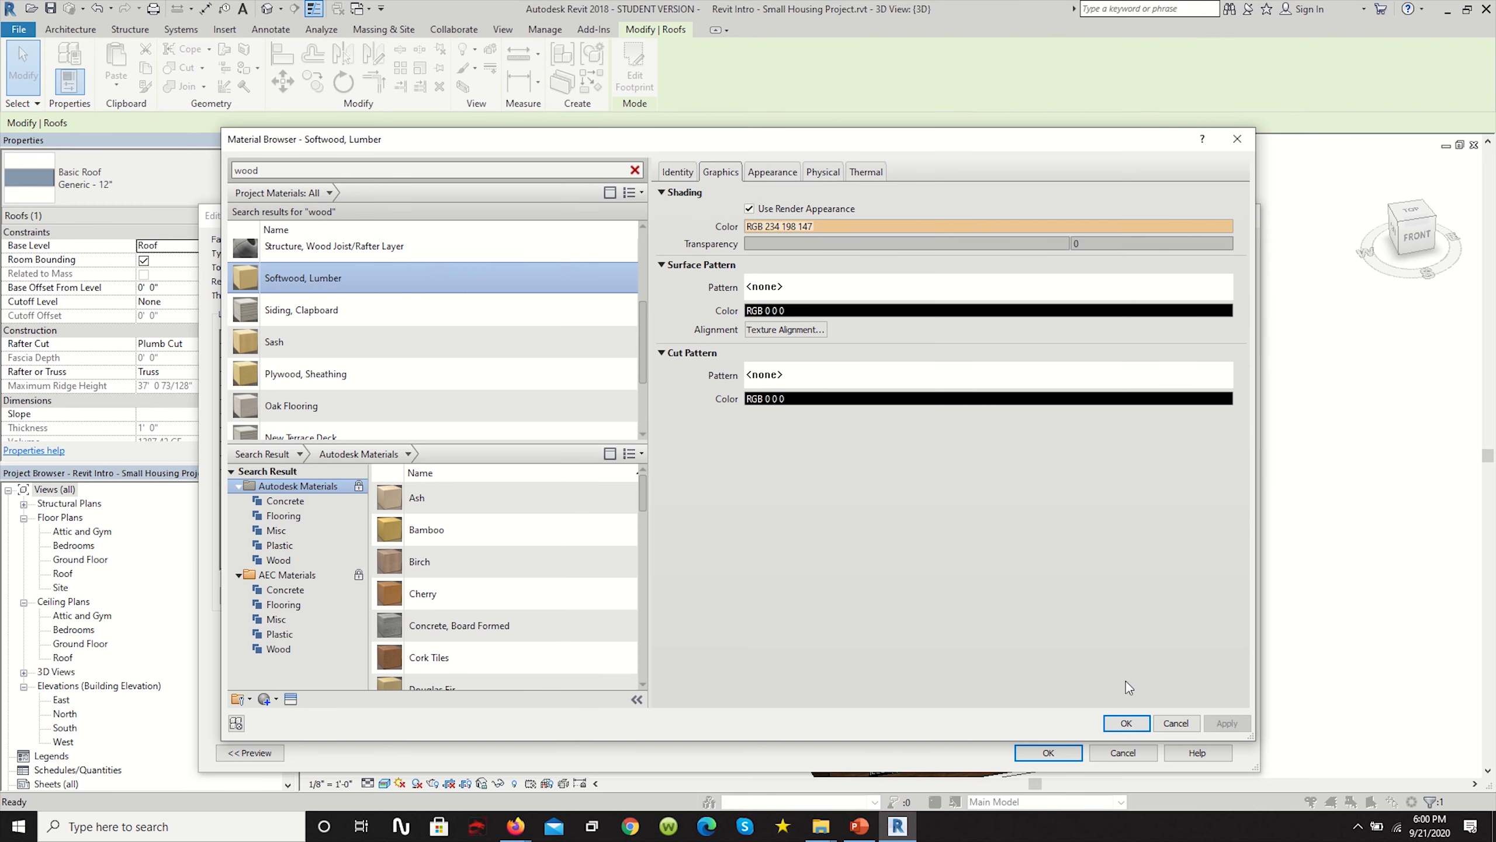
pyautogui.click(1126, 722)
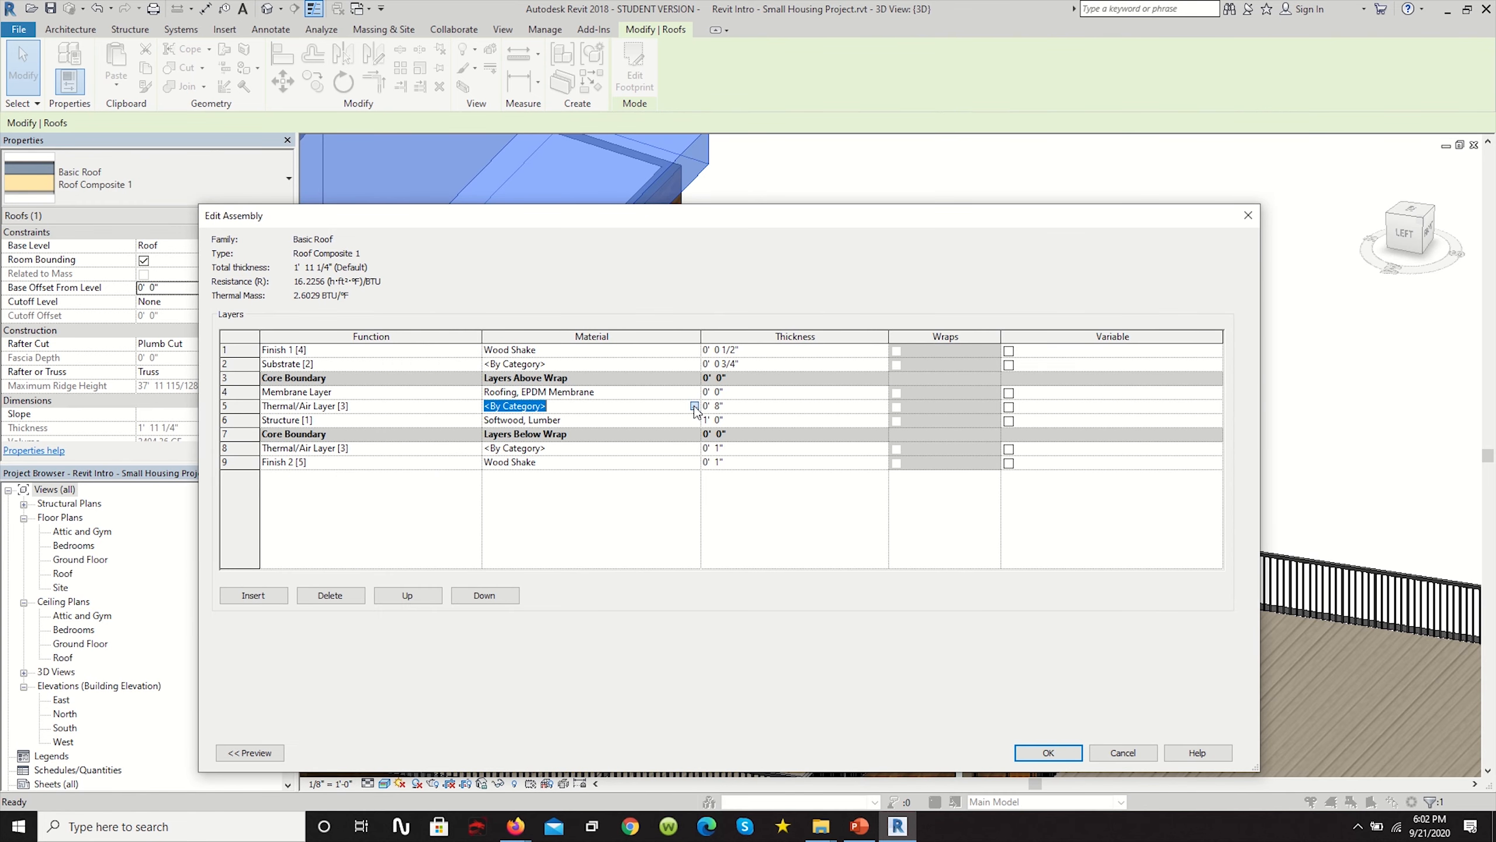
# Assign Rigid insulation with render appearance shading to the 8" Thermal/Air Layer [3], and apply the Roof Composite 1 changes.
pyautogui.click(694, 407)
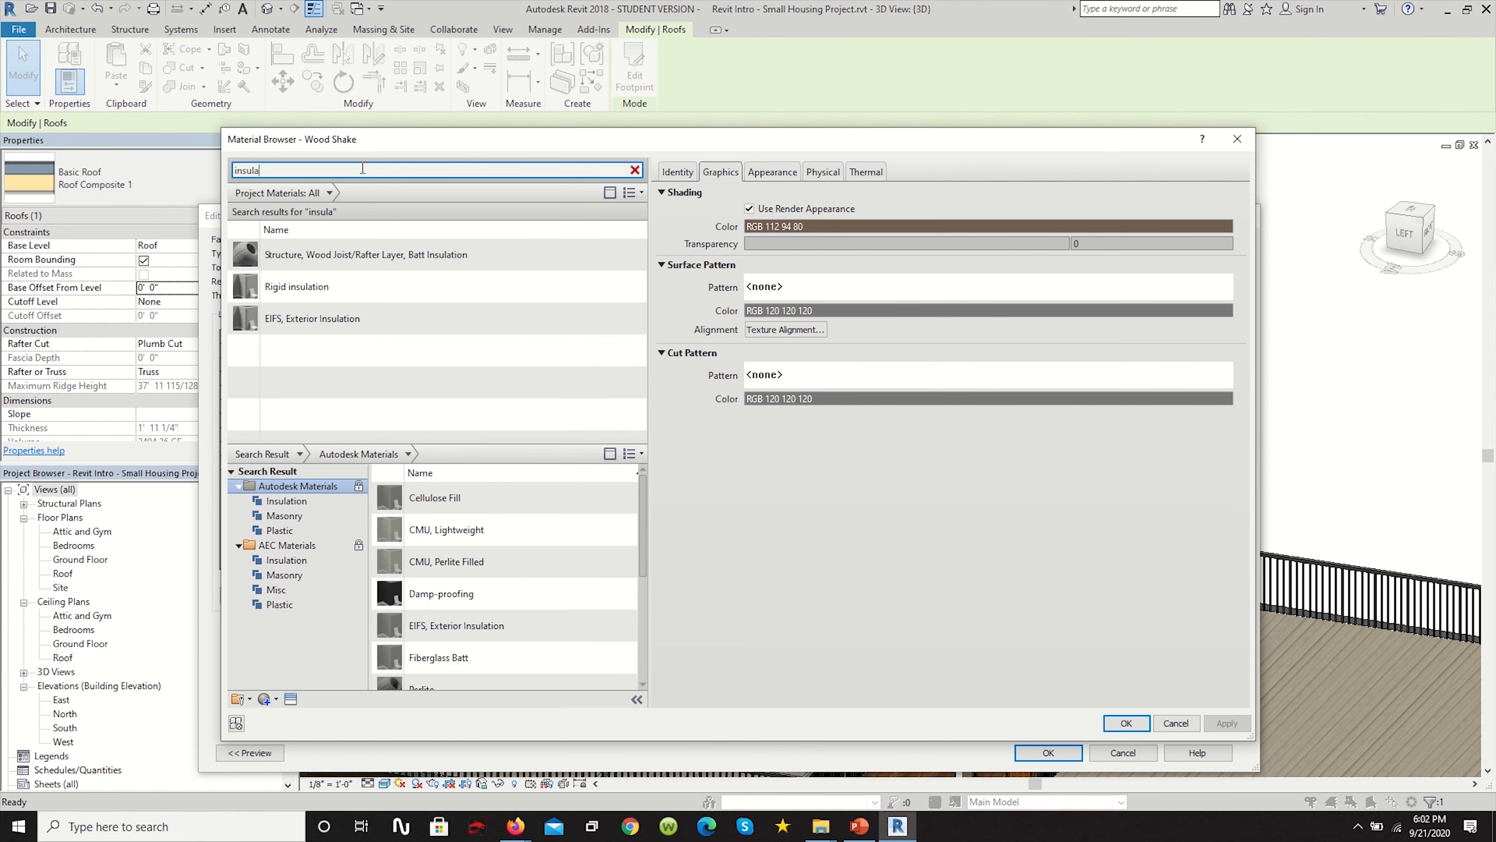
pyautogui.click(331, 288)
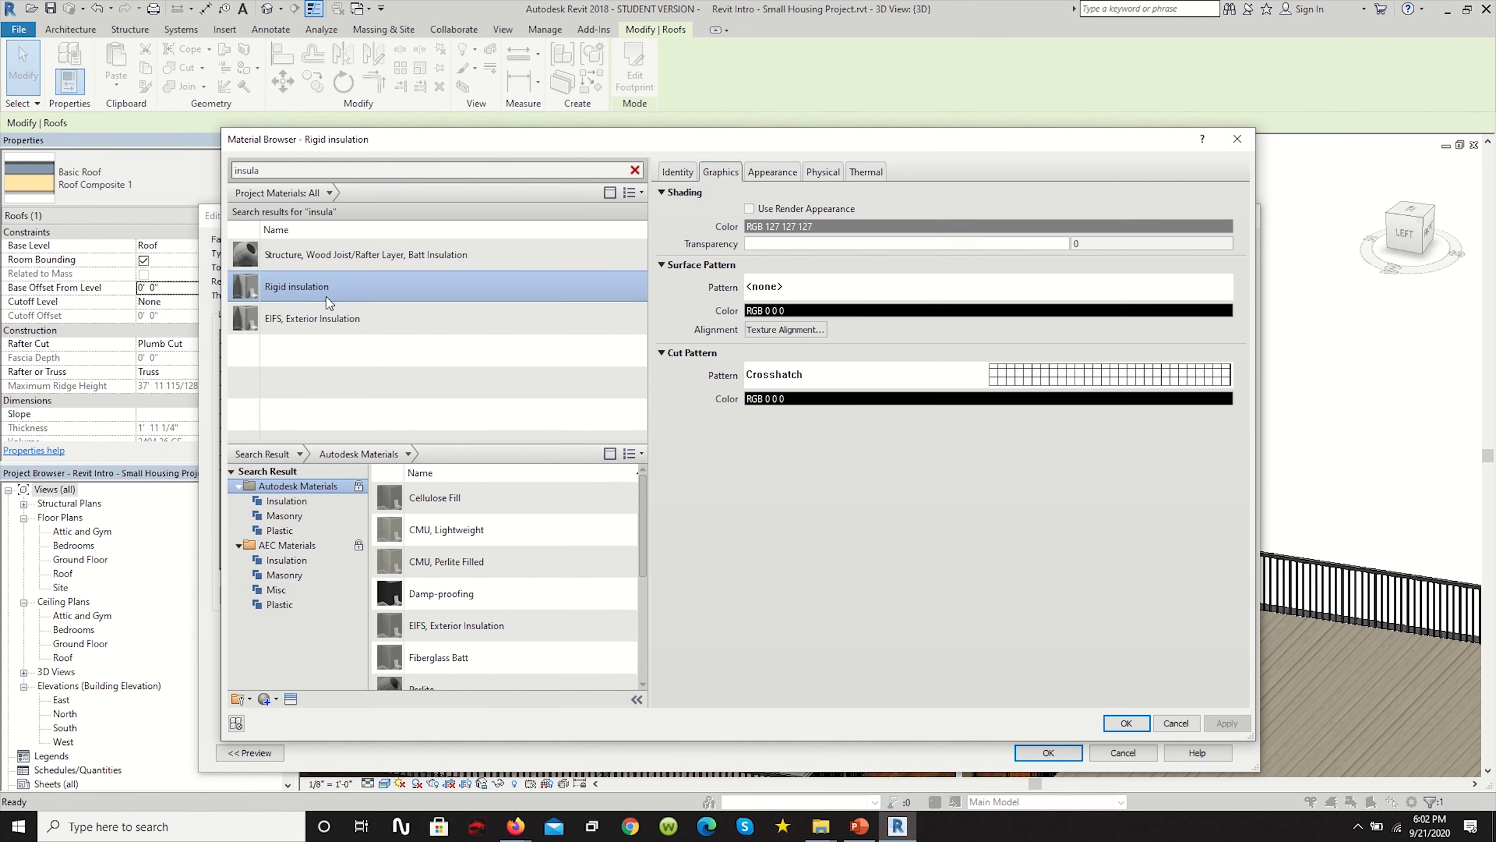
pyautogui.click(784, 171)
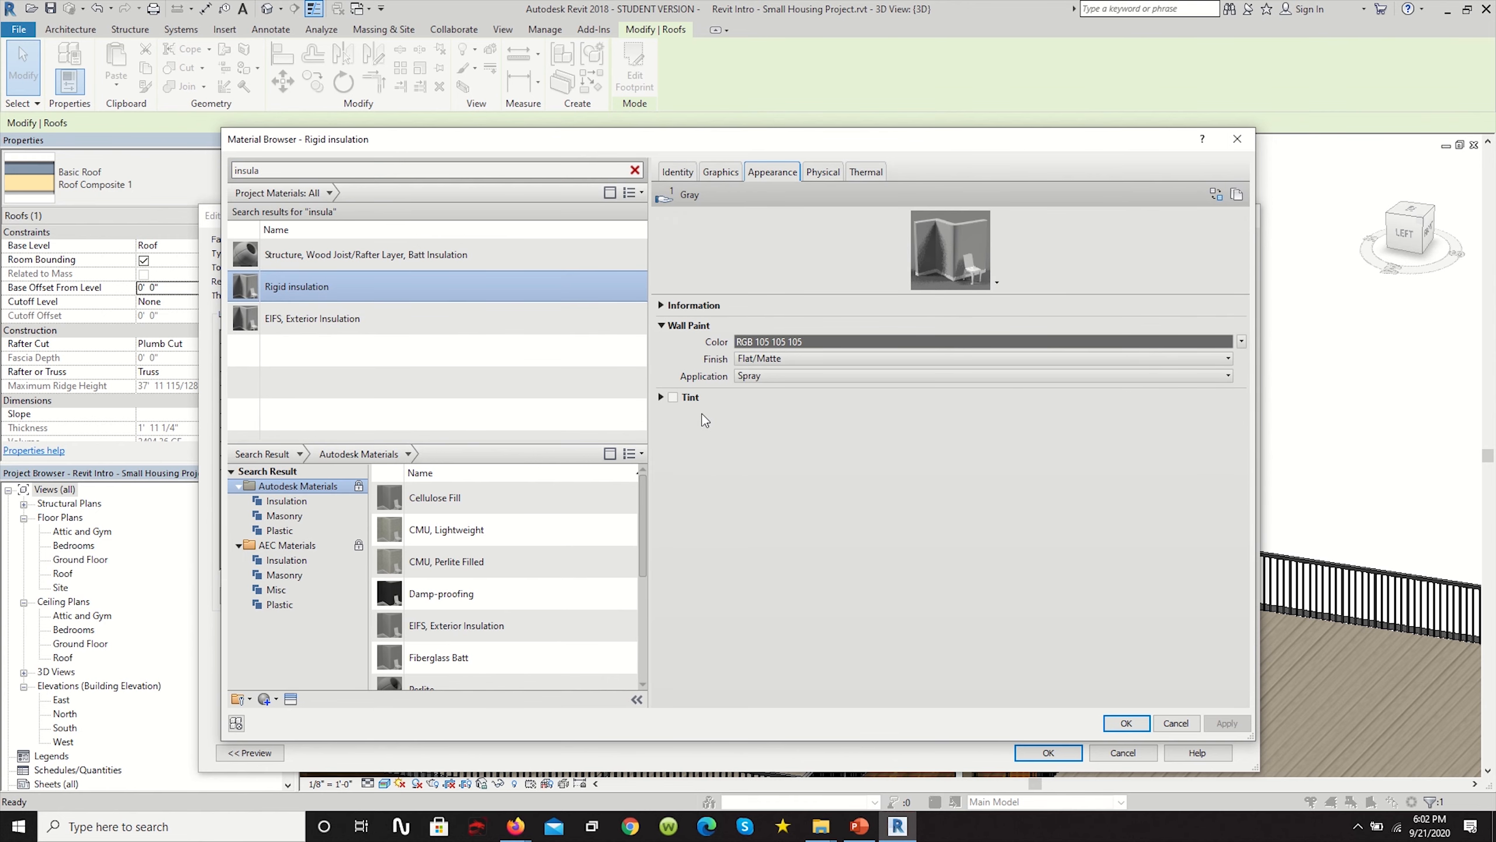
pyautogui.click(734, 171)
pyautogui.click(749, 209)
pyautogui.click(1126, 722)
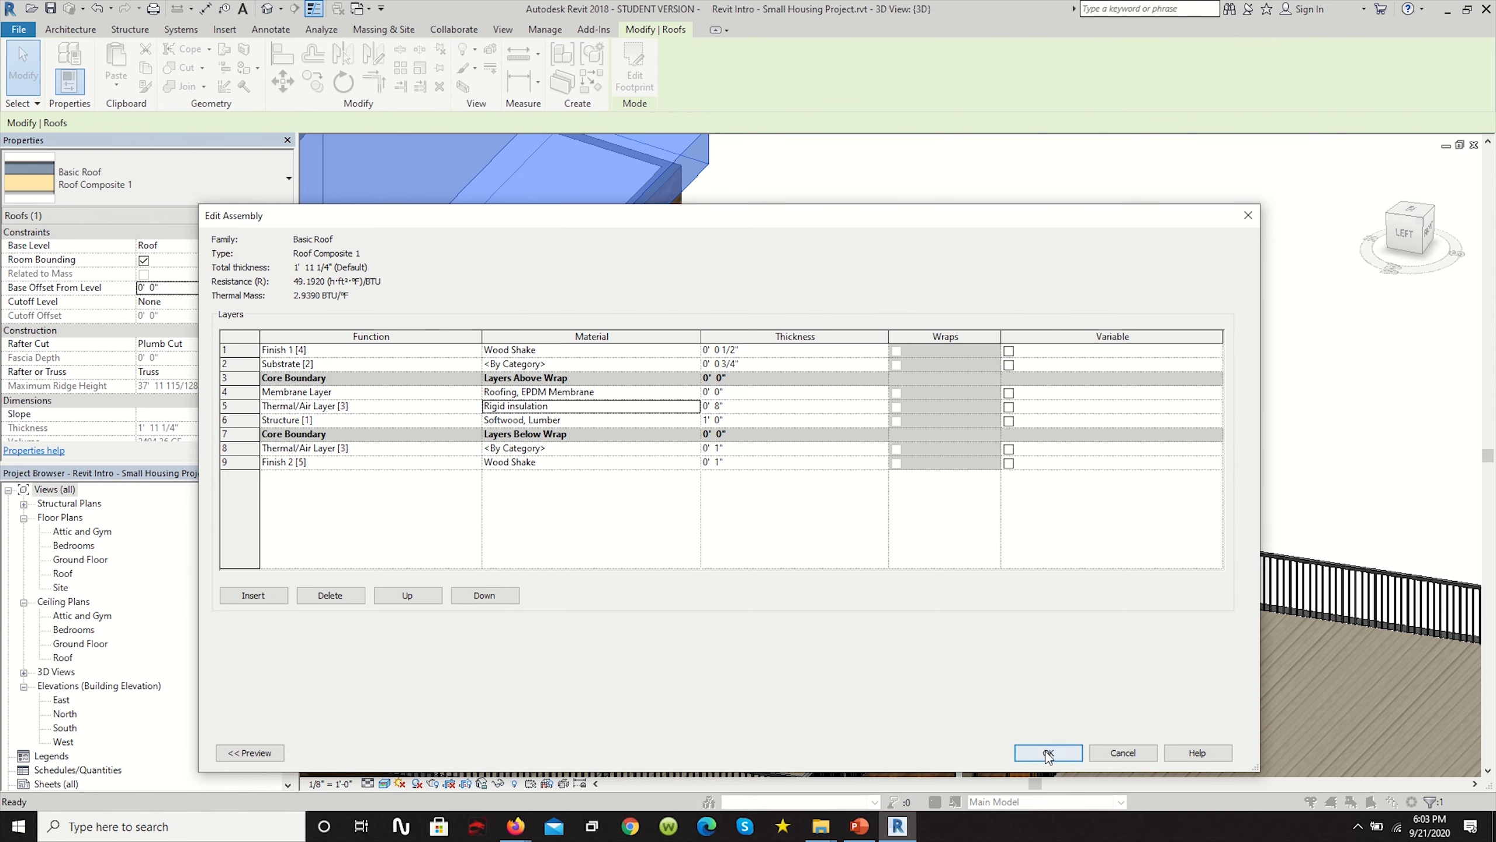
pyautogui.click(1049, 753)
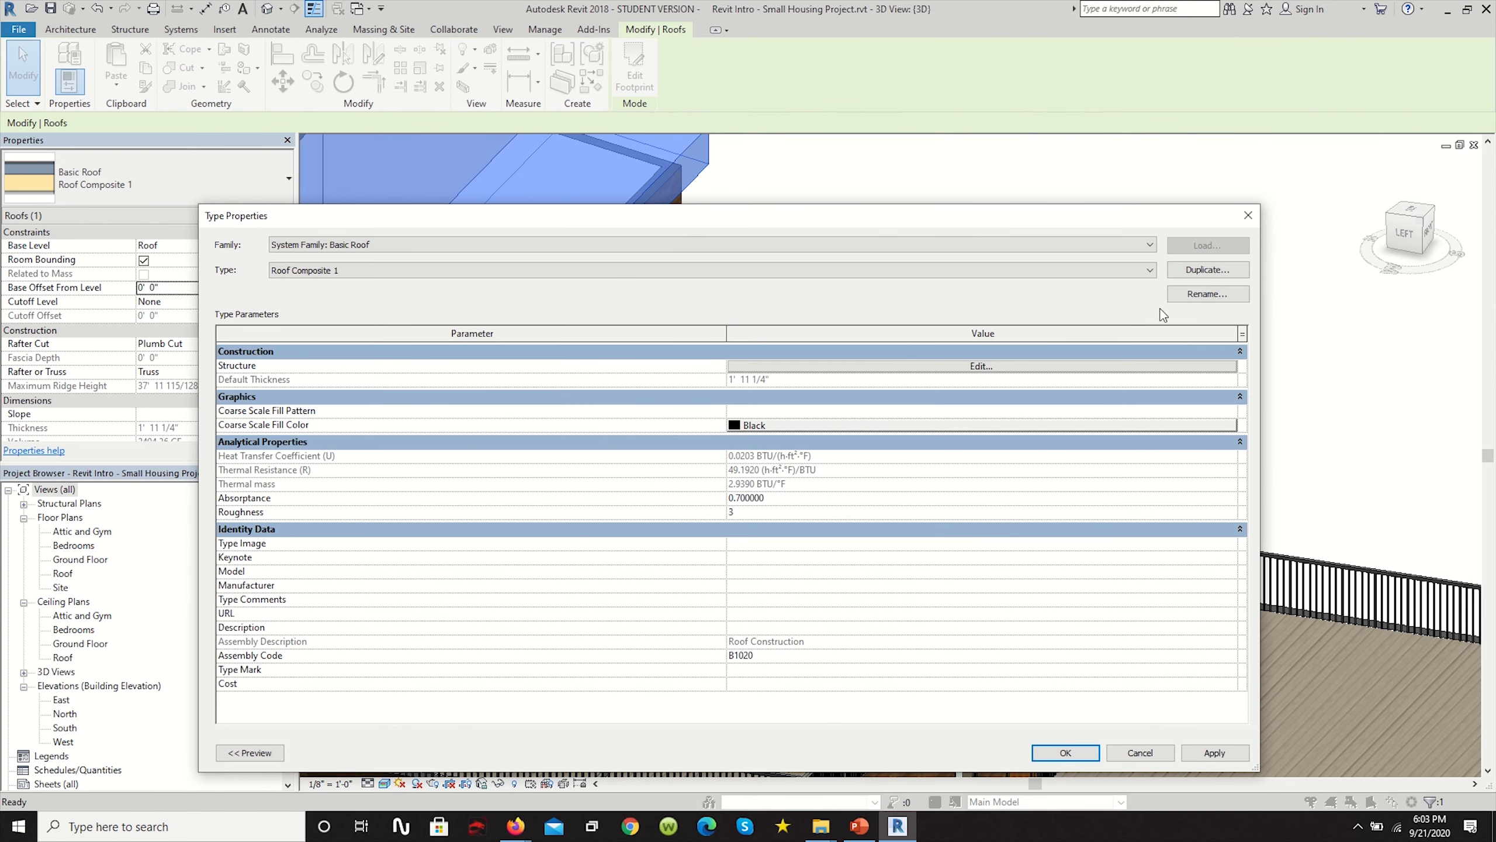
pyautogui.click(1066, 753)
pyautogui.click(1126, 303)
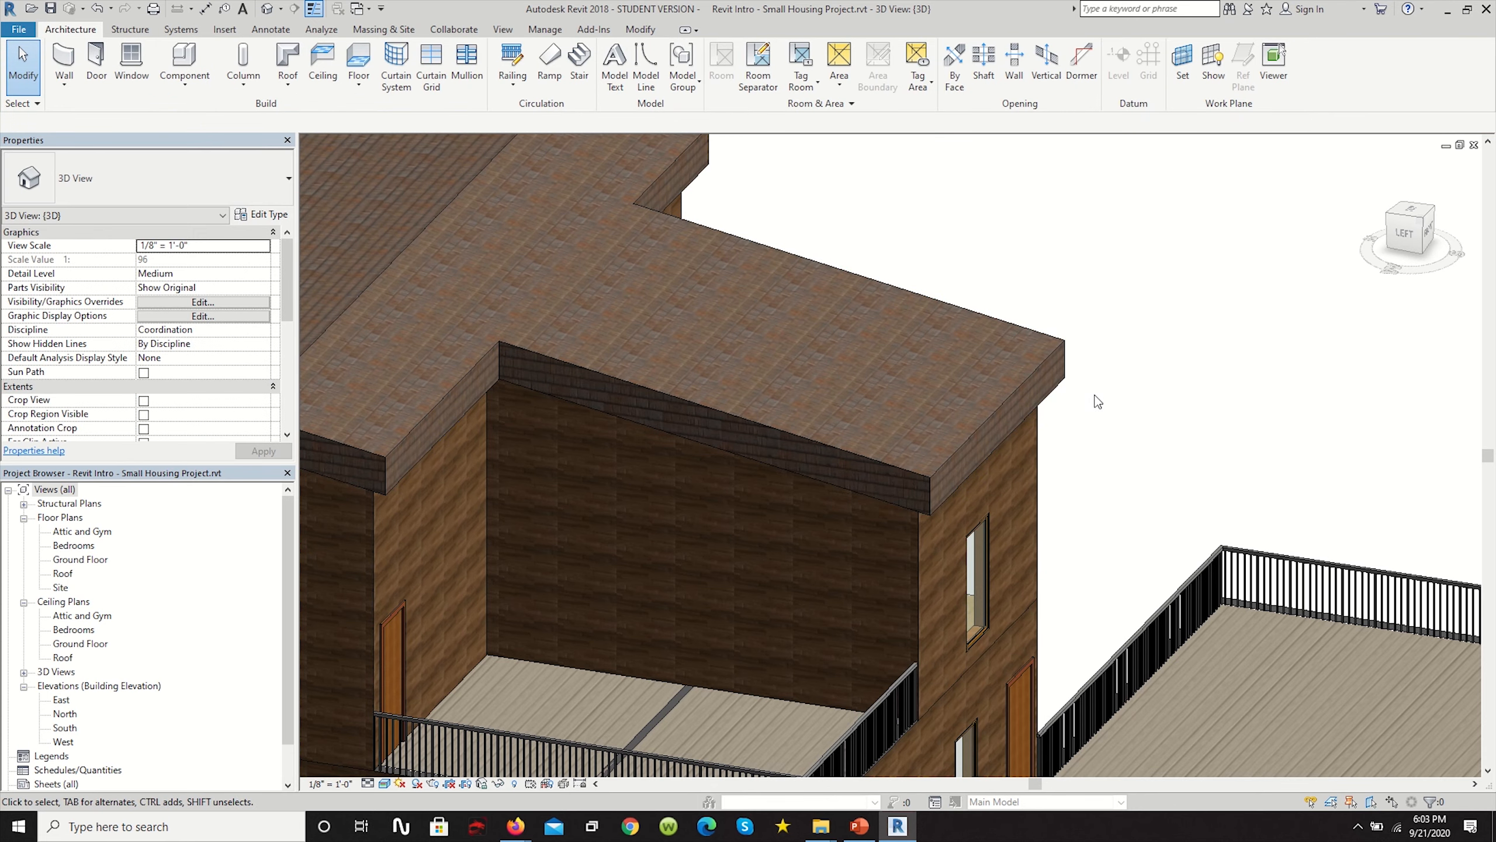
# Open the Ground Floor plan.
pyautogui.scroll(-3, 1173, 413)
pyautogui.keyDown('shift'); pyautogui.moveTo(1163, 386); pyautogui.dragTo(710, 397, button='middle'); pyautogui.keyUp('shift')
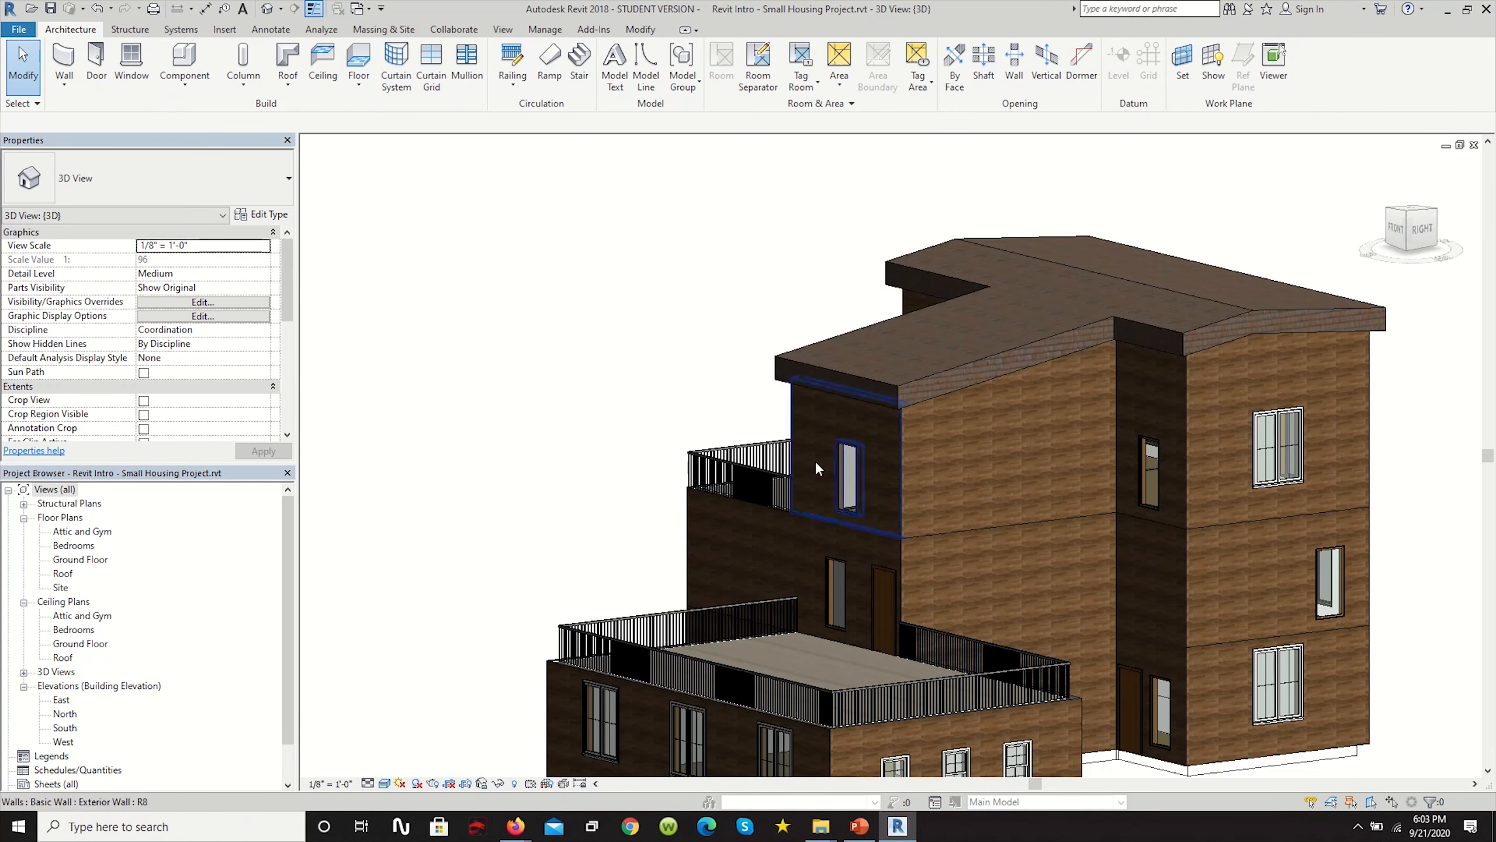
pyautogui.scroll(3, 1351, 366)
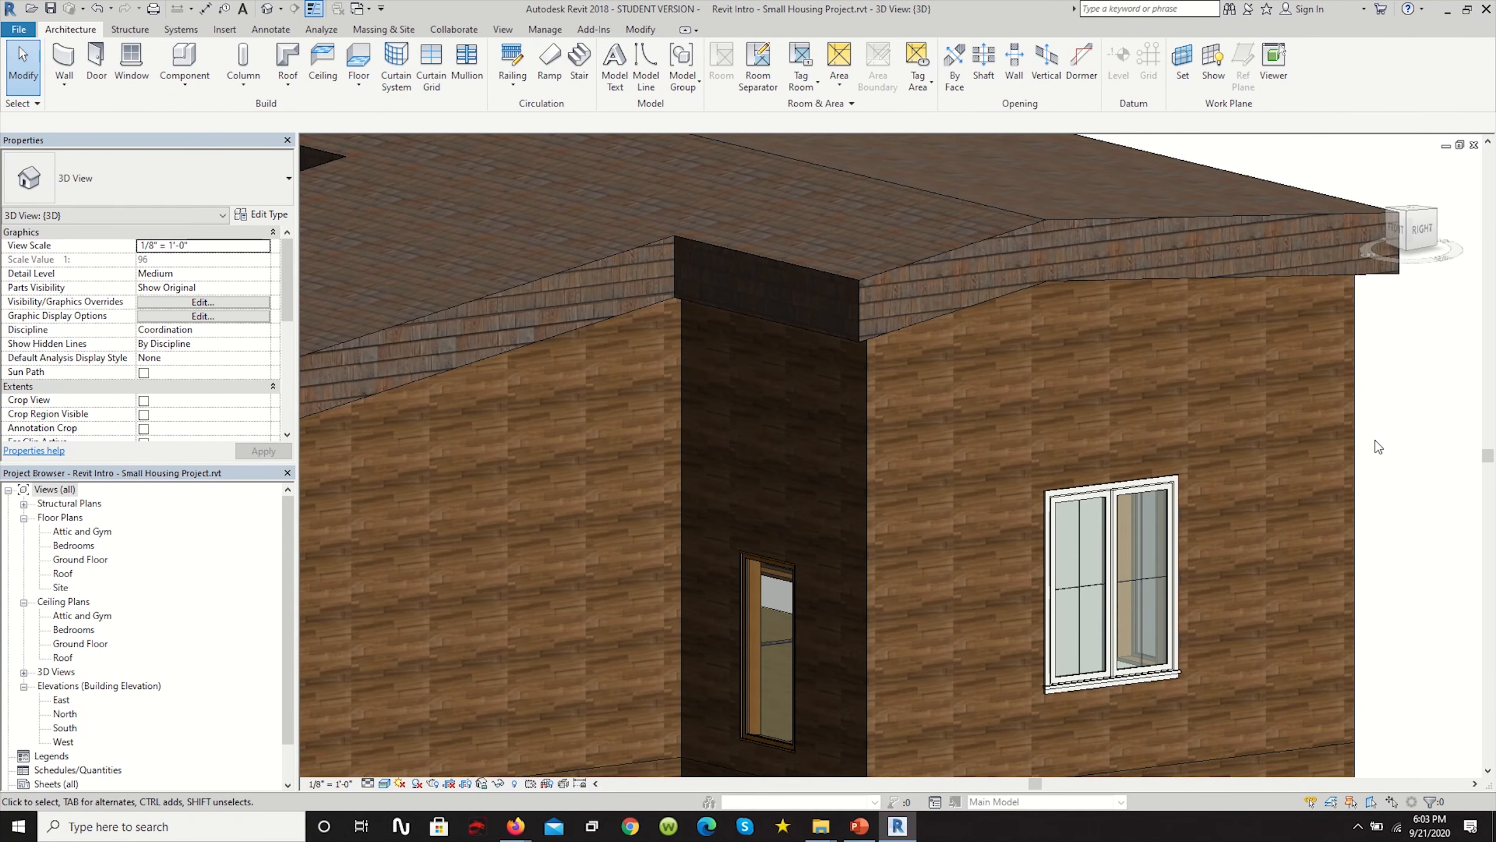
pyautogui.scroll(-4, 1296, 434)
pyautogui.keyDown('shift'); pyautogui.moveTo(1380, 423); pyautogui.dragTo(964, 775, button='middle'); pyautogui.keyUp('shift')
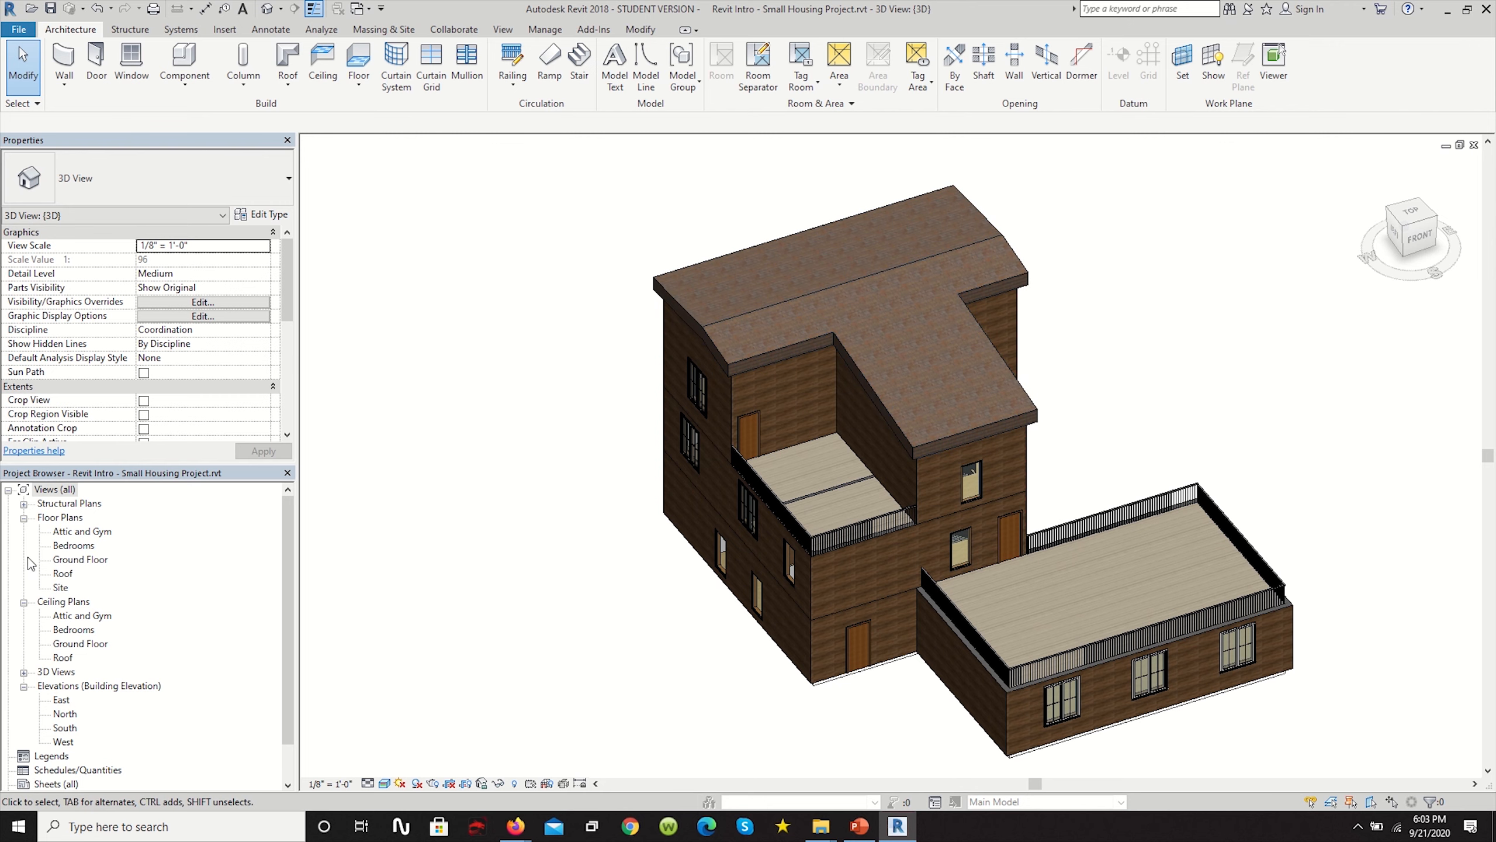
pyautogui.doubleClick(81, 560)
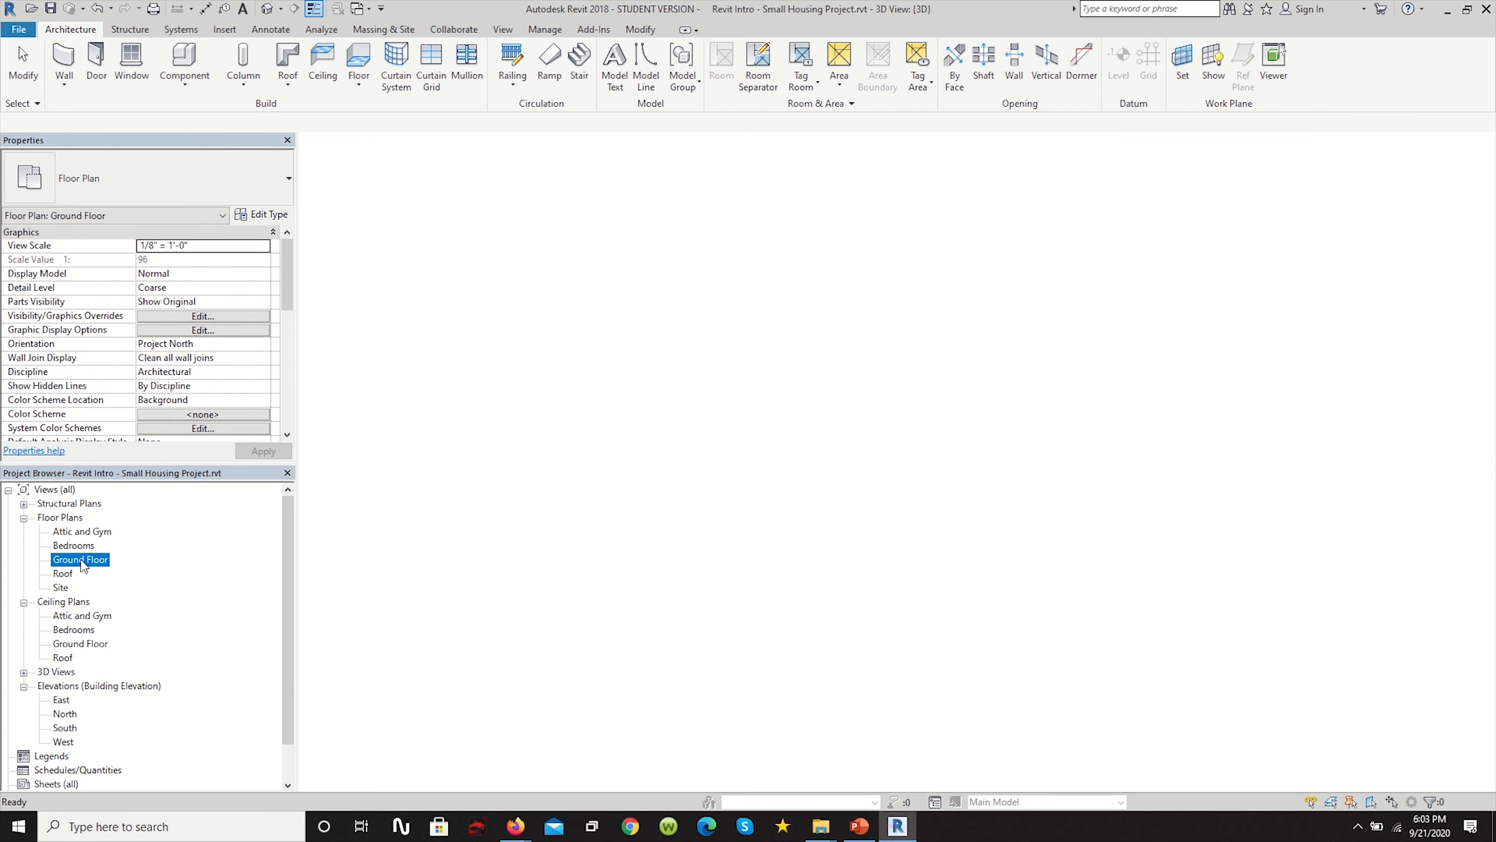
pyautogui.scroll(3, 821, 511)
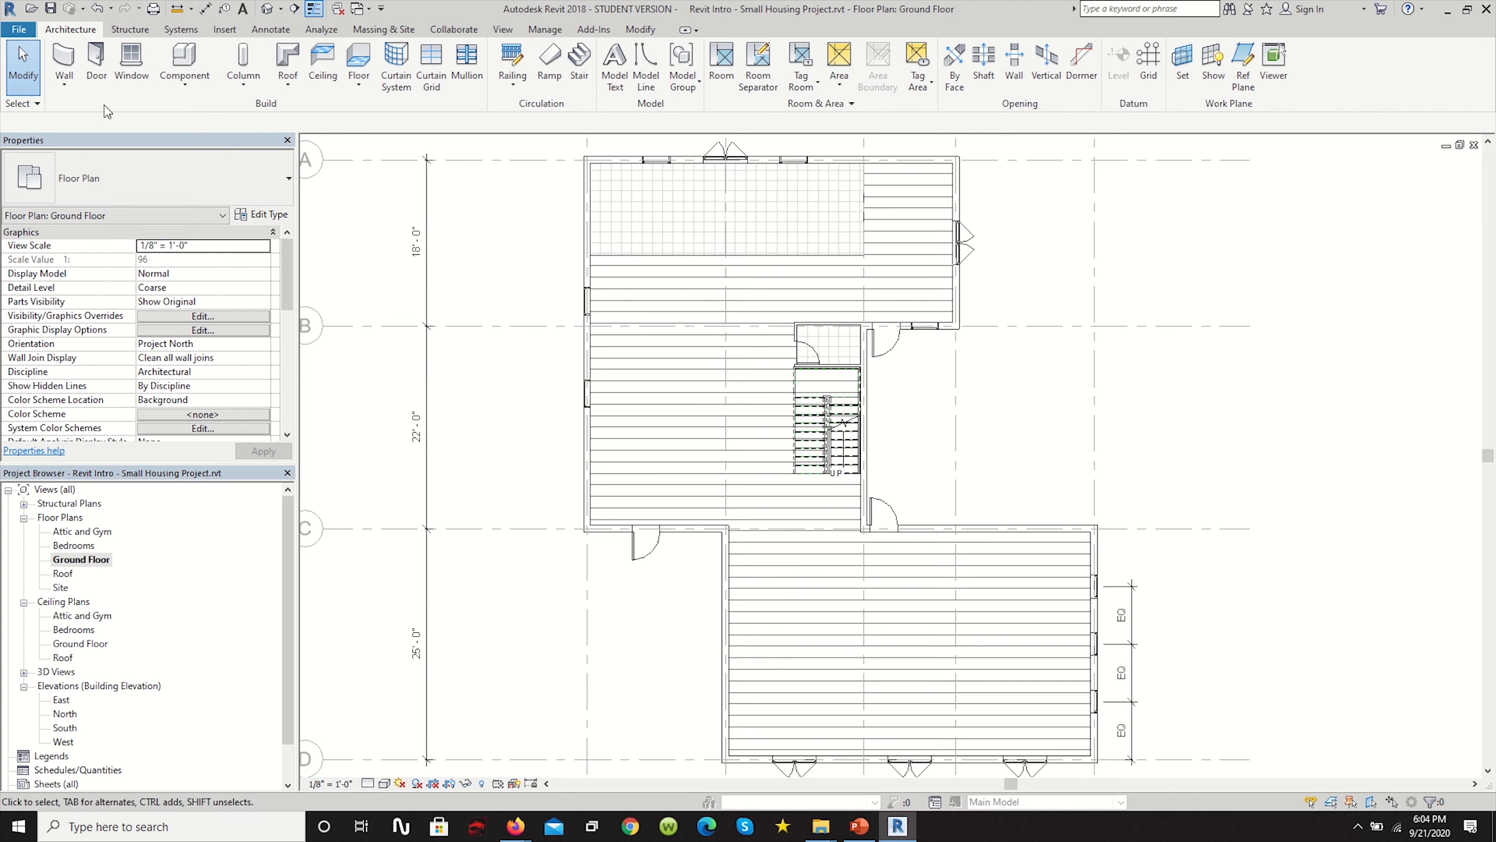
# Start placing a component on the Ground Floor and review the component types already loaded in the project.
pyautogui.click(184, 80)
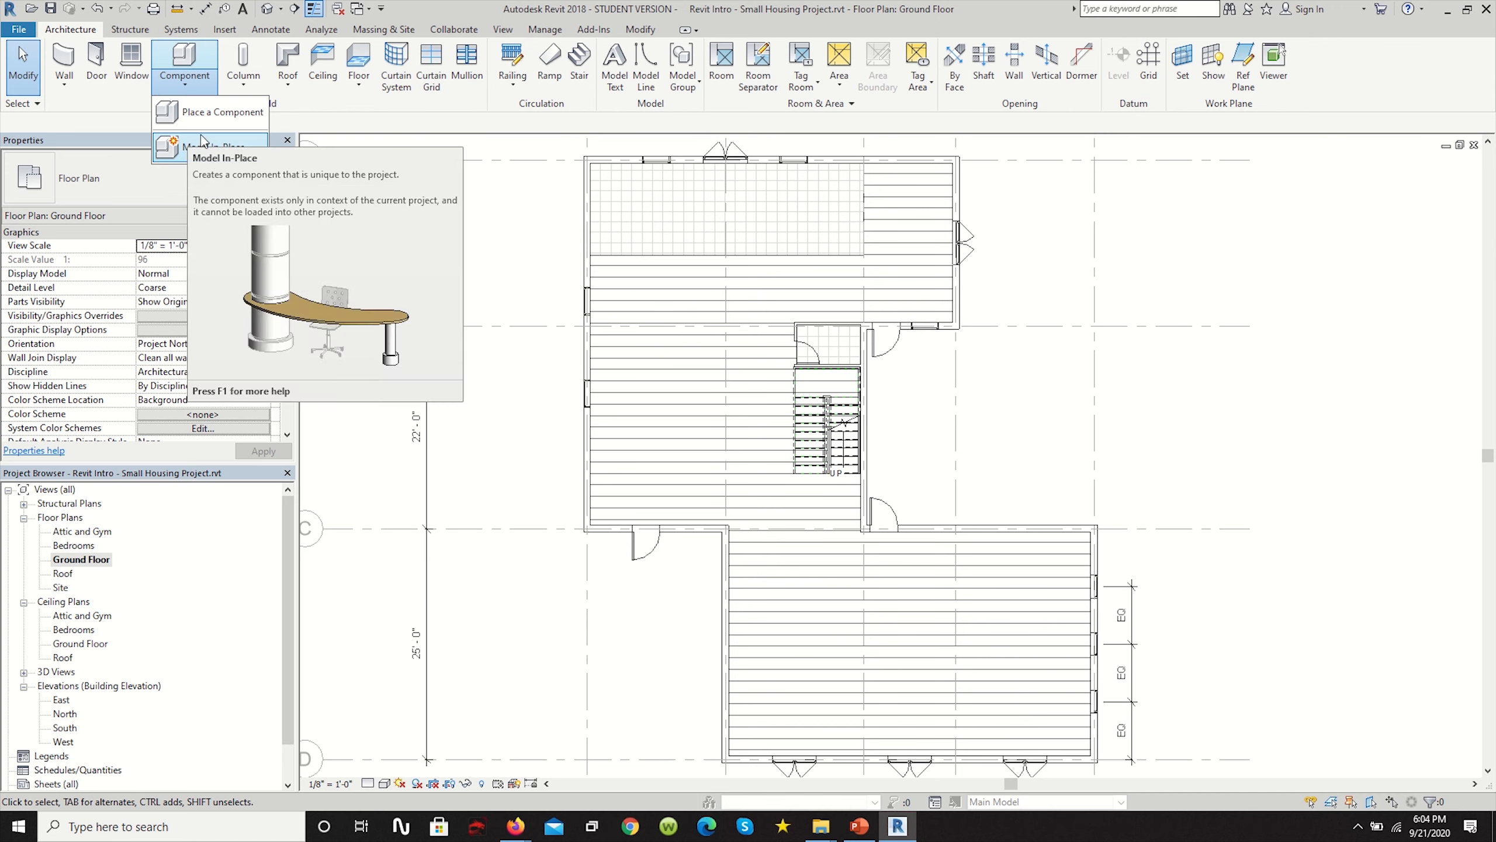
pyautogui.click(199, 115)
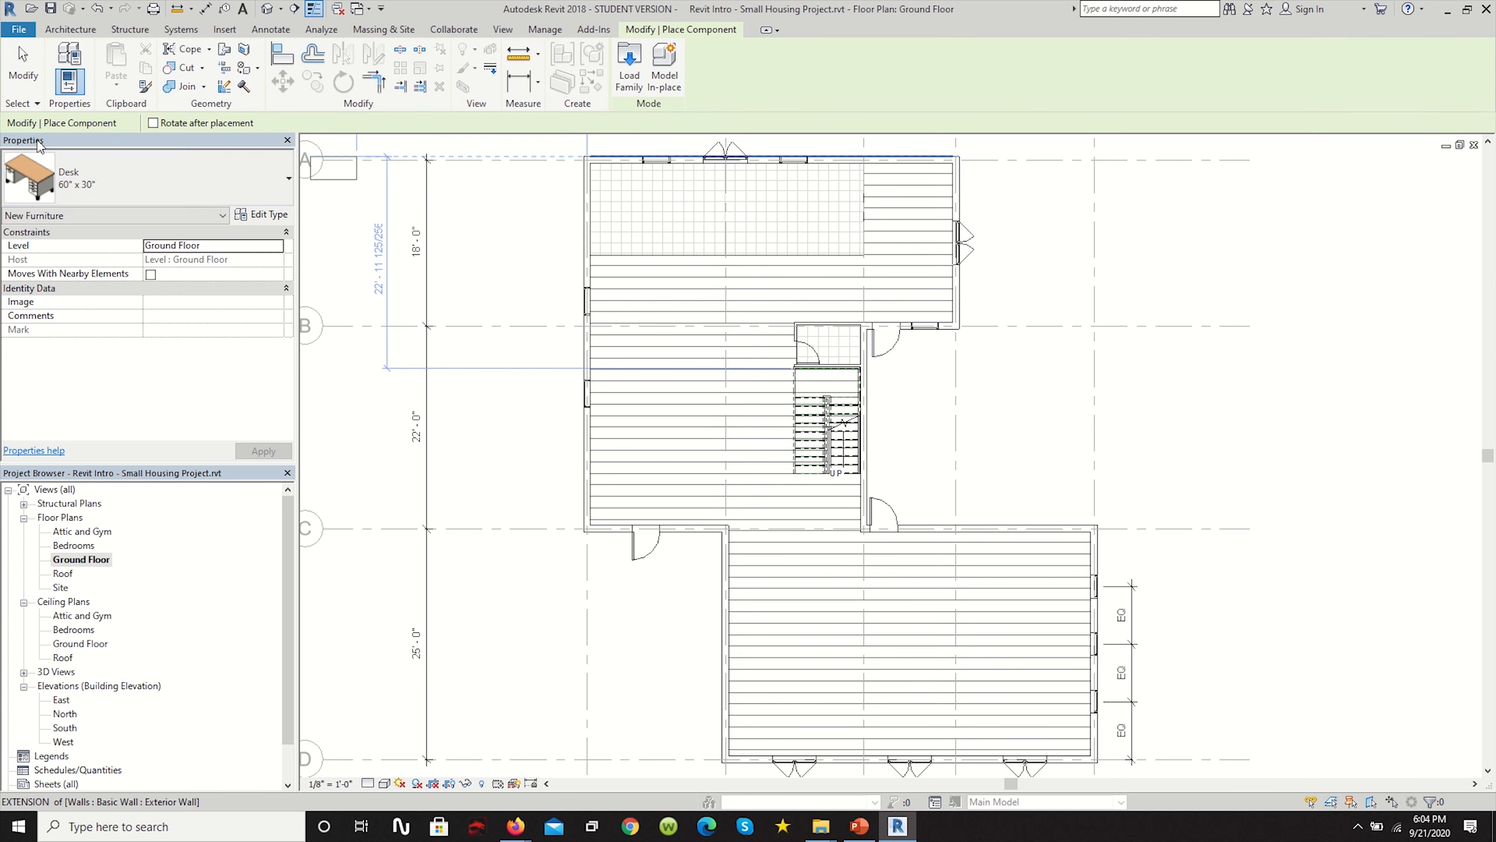
pyautogui.click(271, 195)
pyautogui.scroll(-5, 156, 318)
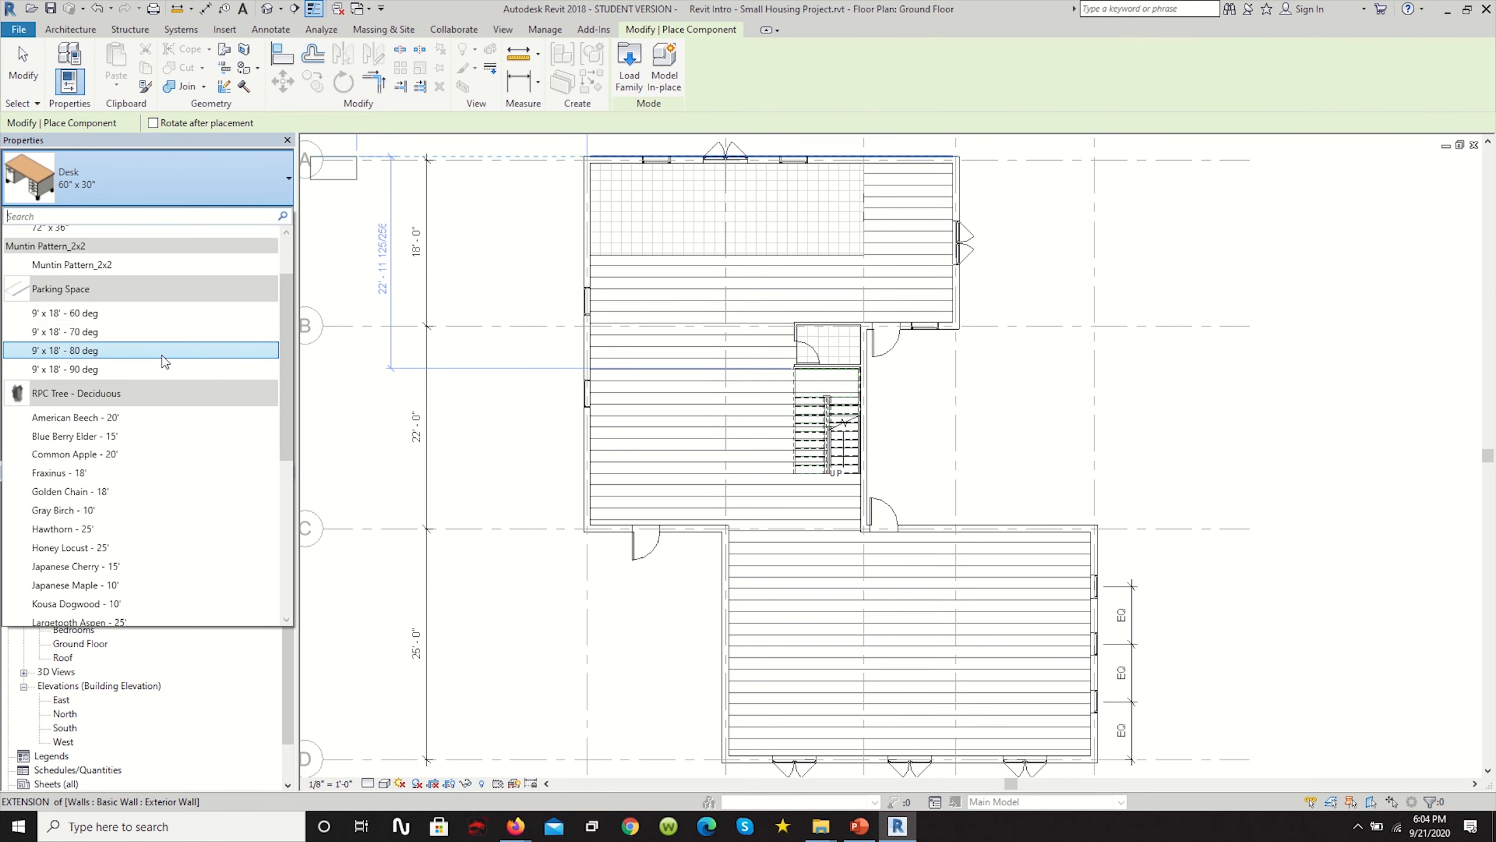
pyautogui.scroll(1, 98, 280)
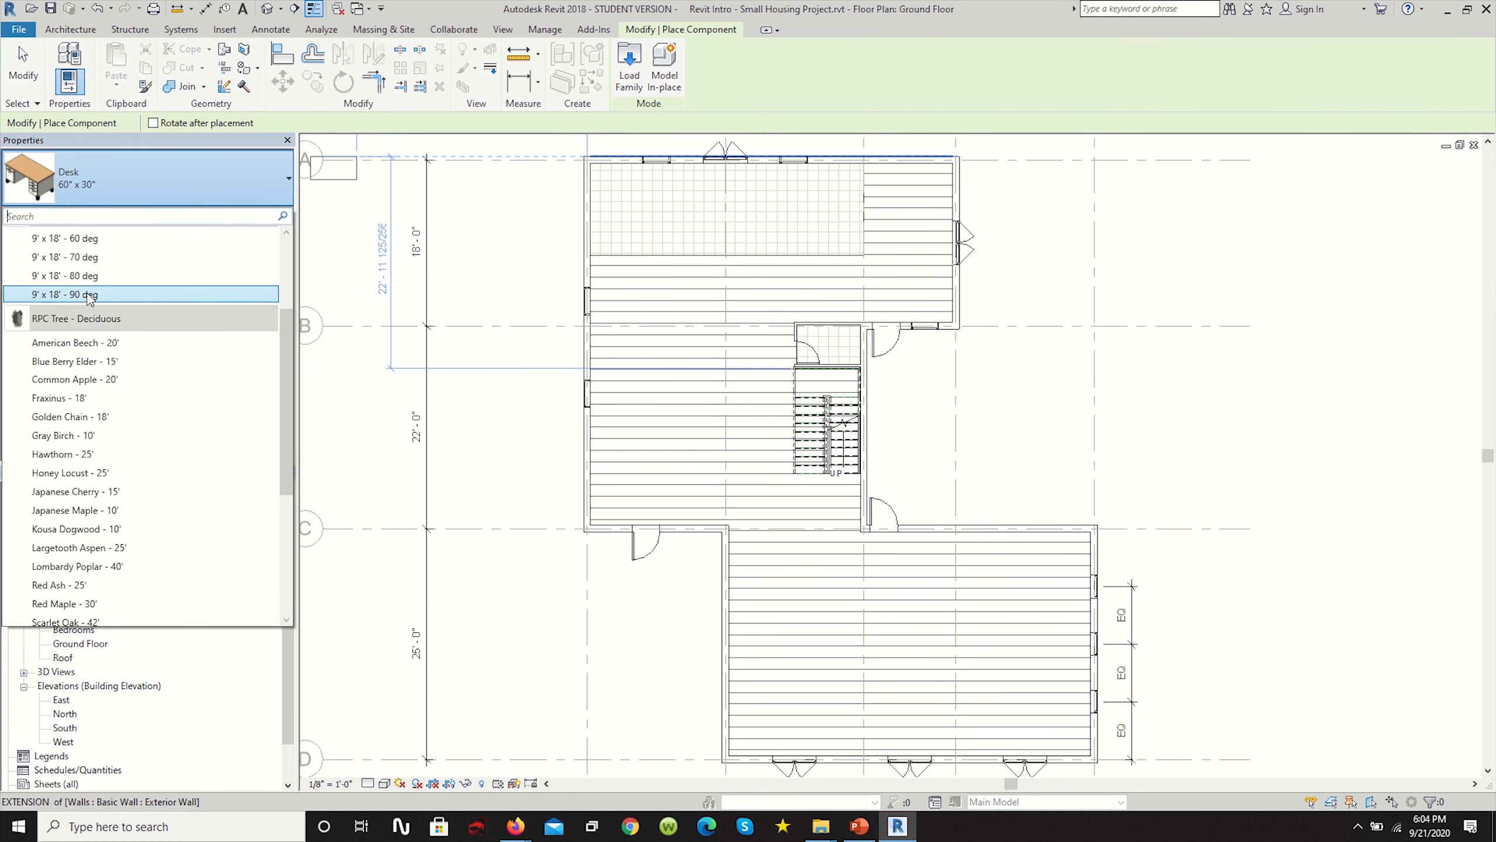
pyautogui.scroll(-4, 98, 330)
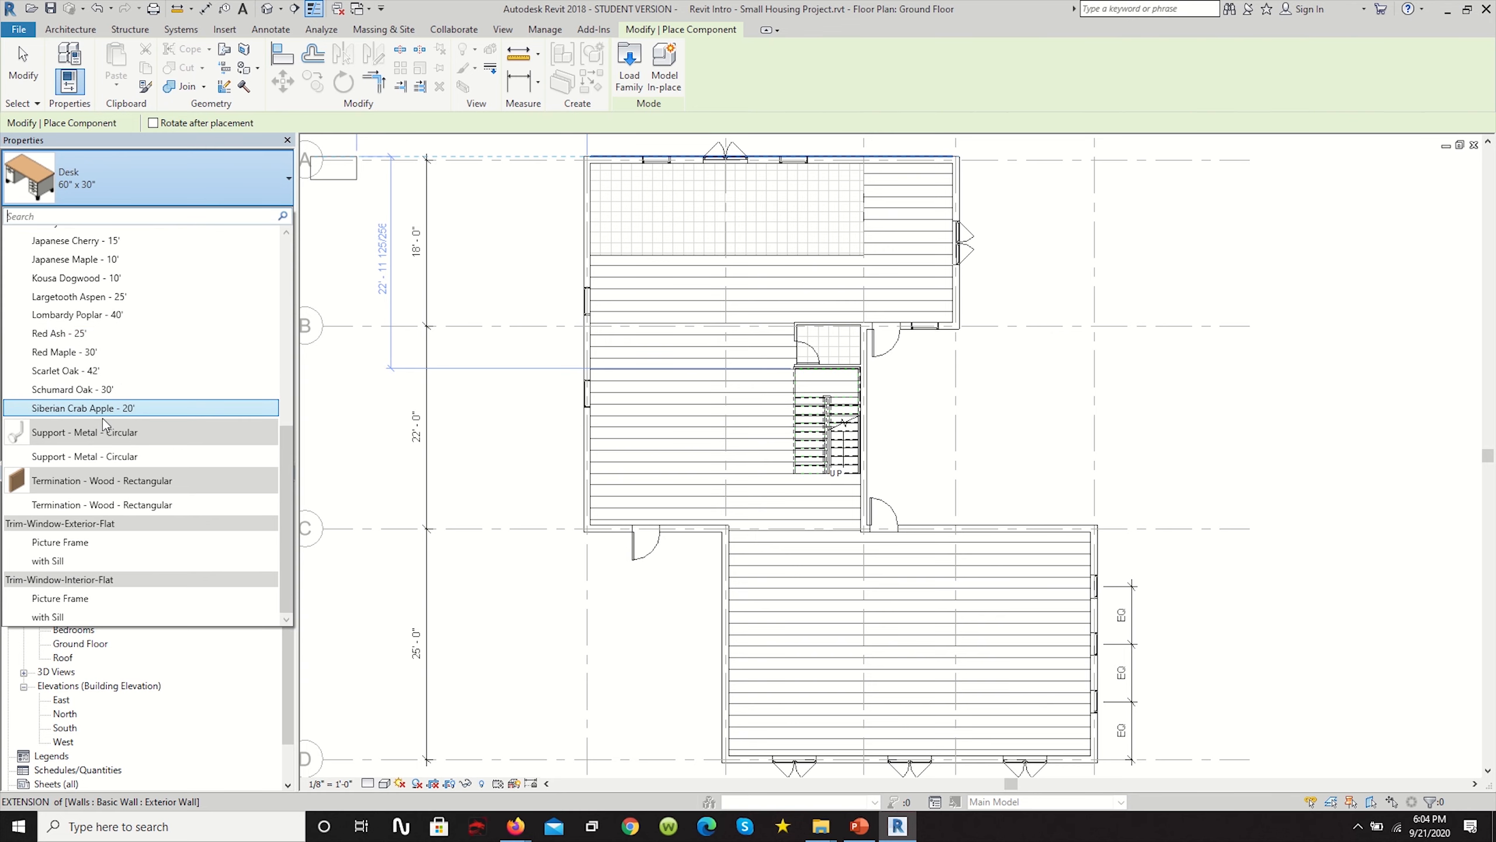
pyautogui.scroll(4, 100, 366)
pyautogui.scroll(3, 112, 365)
pyautogui.scroll(3, 160, 231)
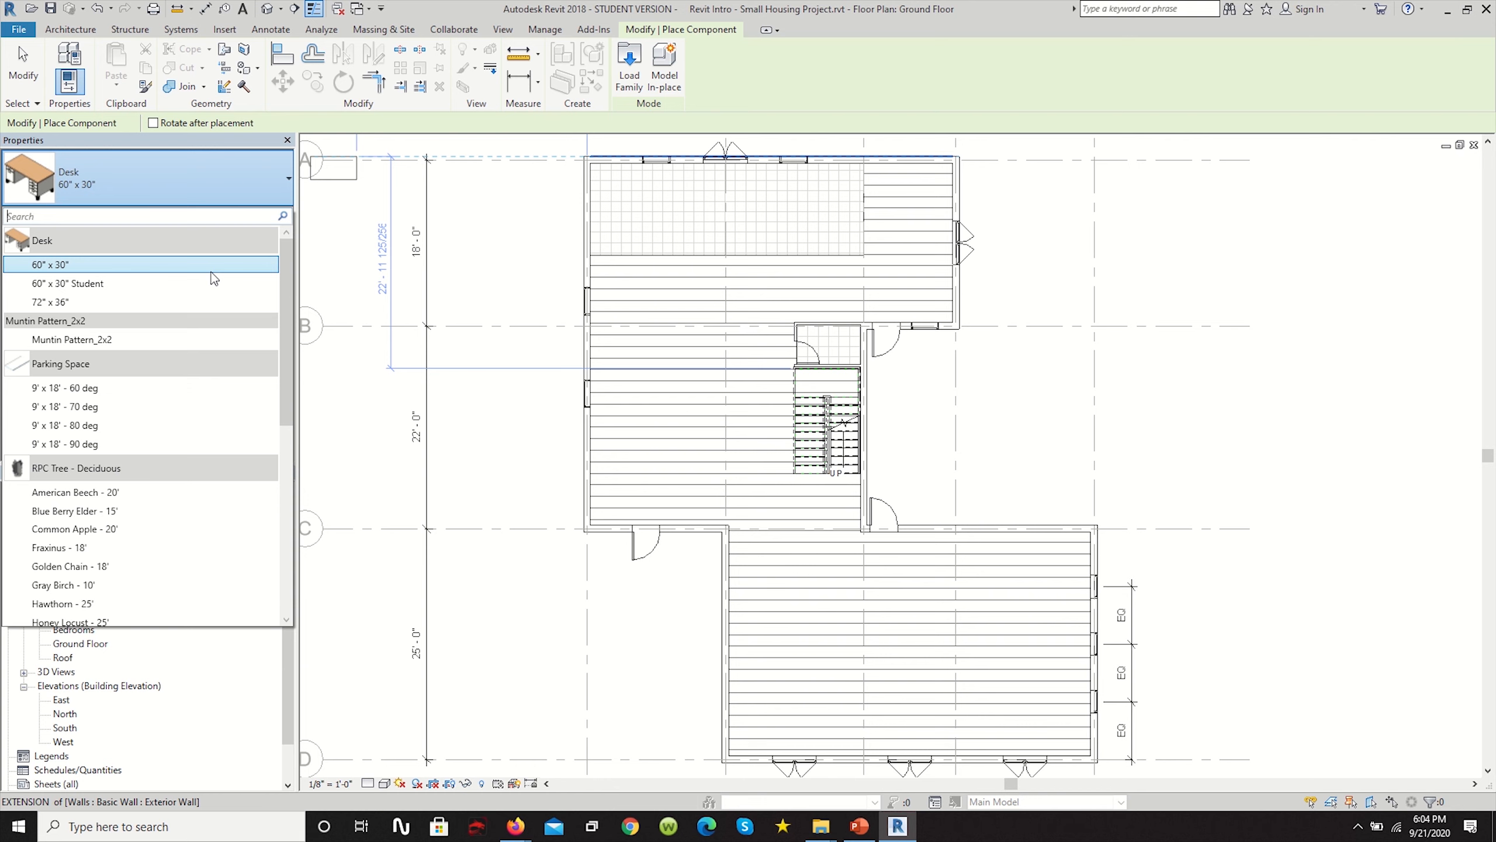
# Start loading a family, browse the US Imperial library to the Tables folder under Furniture, and sort it by name in ascending order.
pyautogui.click(225, 31)
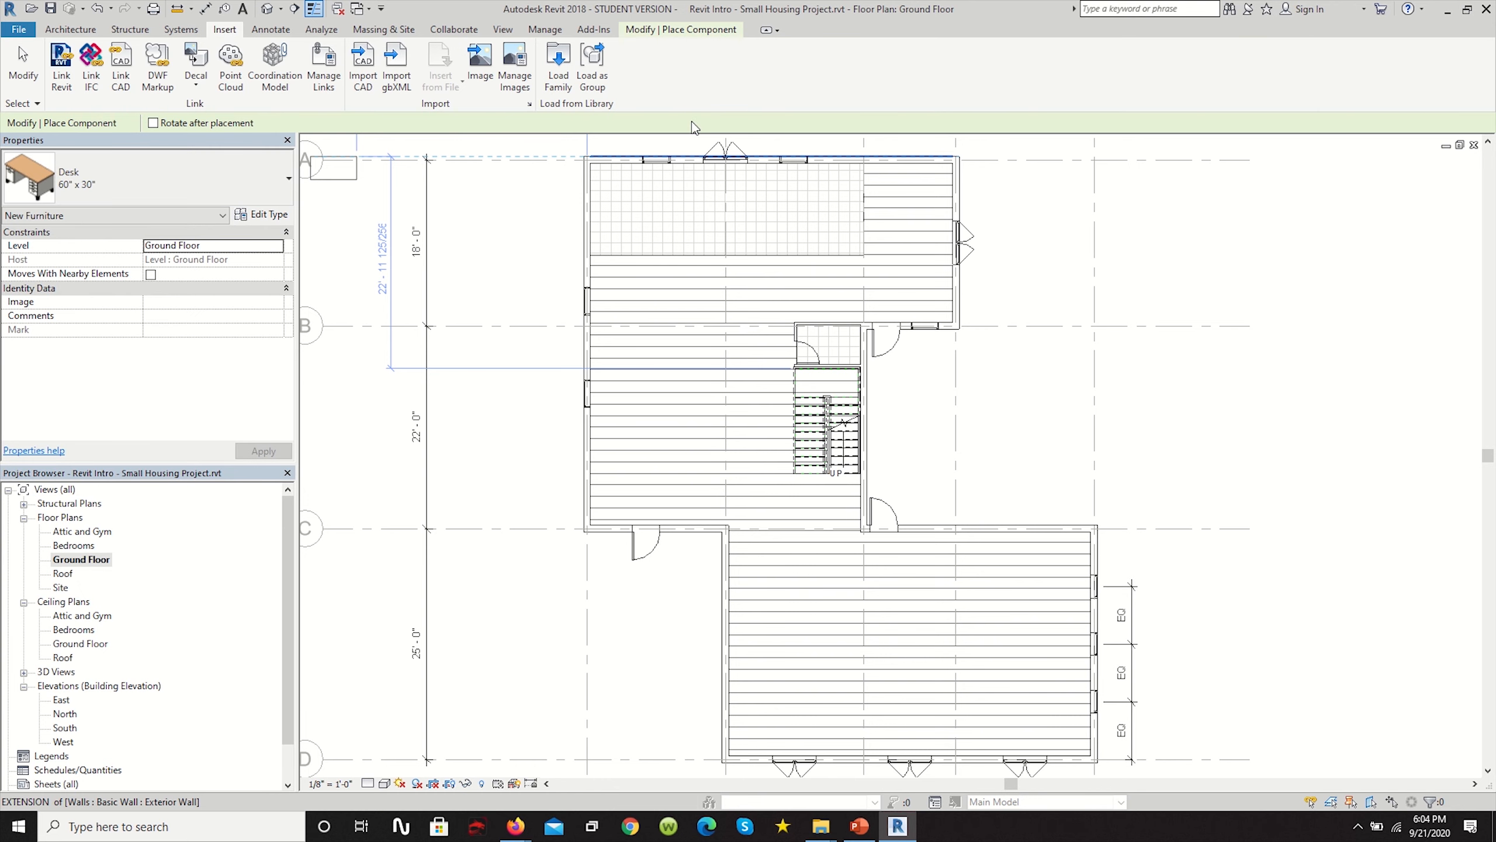
pyautogui.click(569, 77)
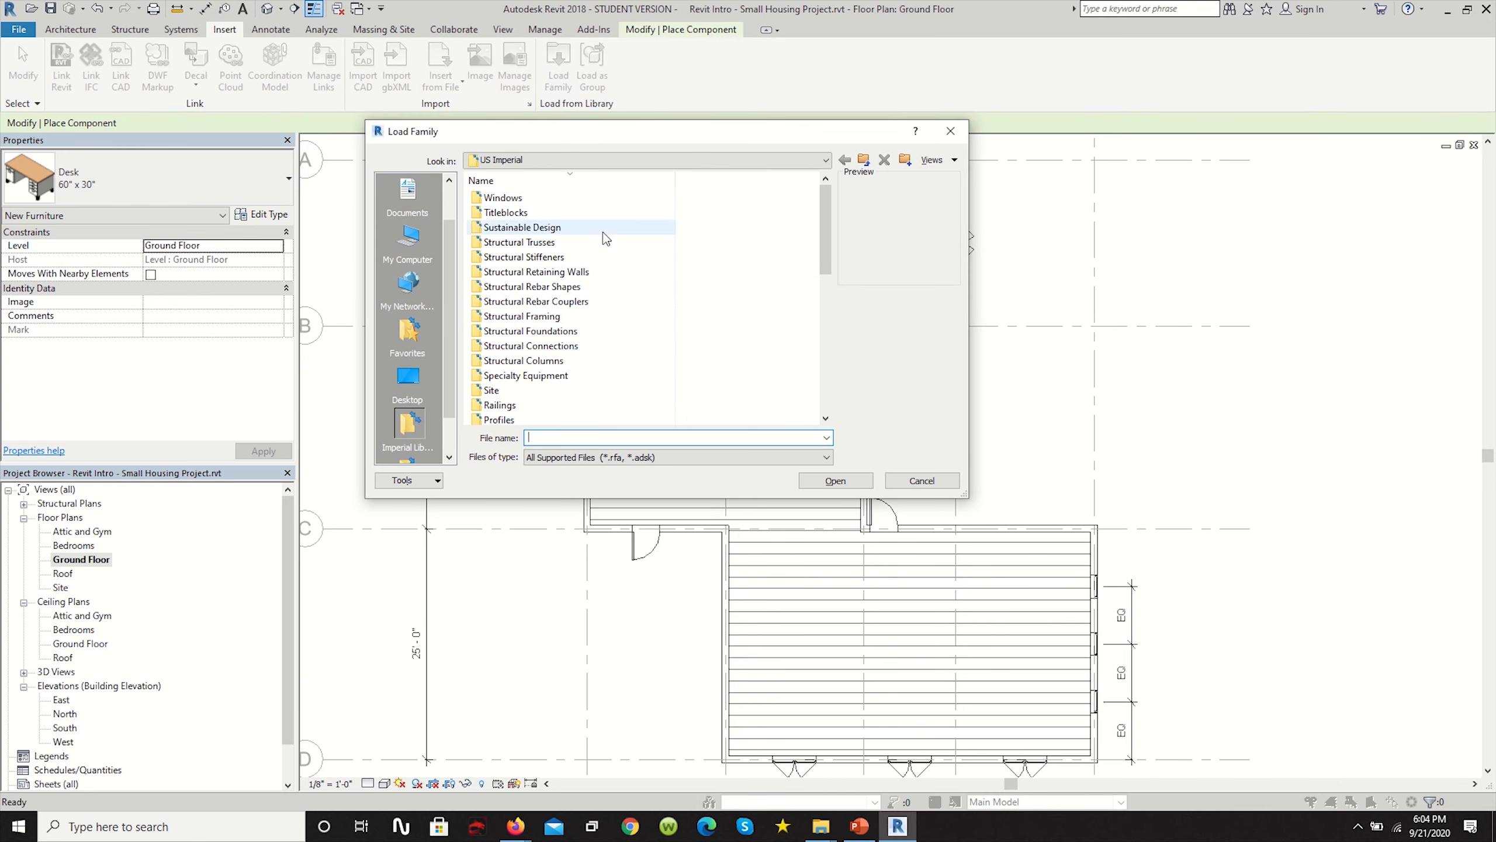
pyautogui.scroll(-1, 567, 243)
pyautogui.scroll(-4, 566, 253)
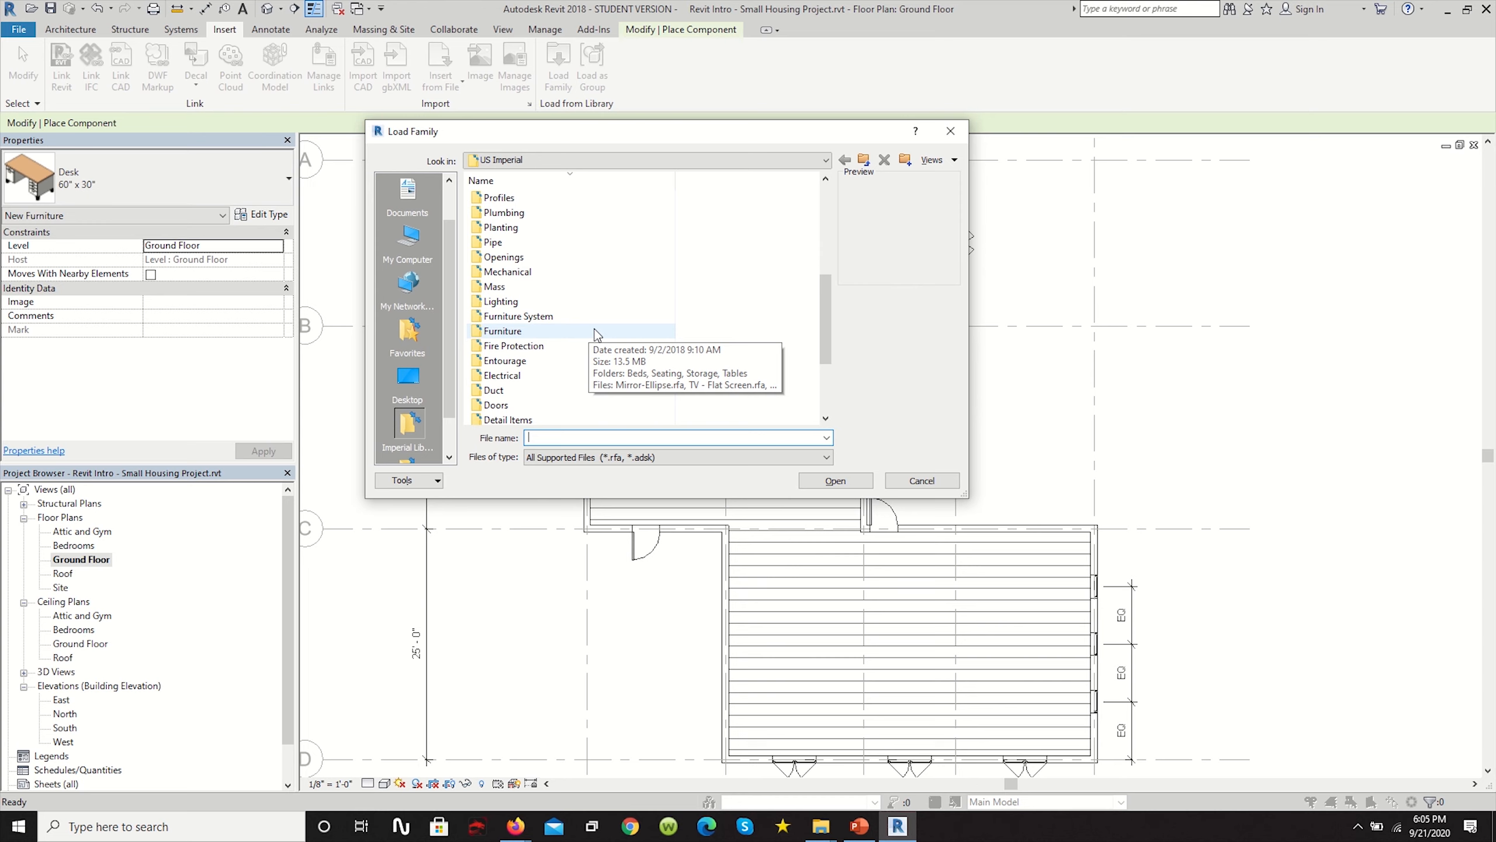
pyautogui.doubleClick(520, 331)
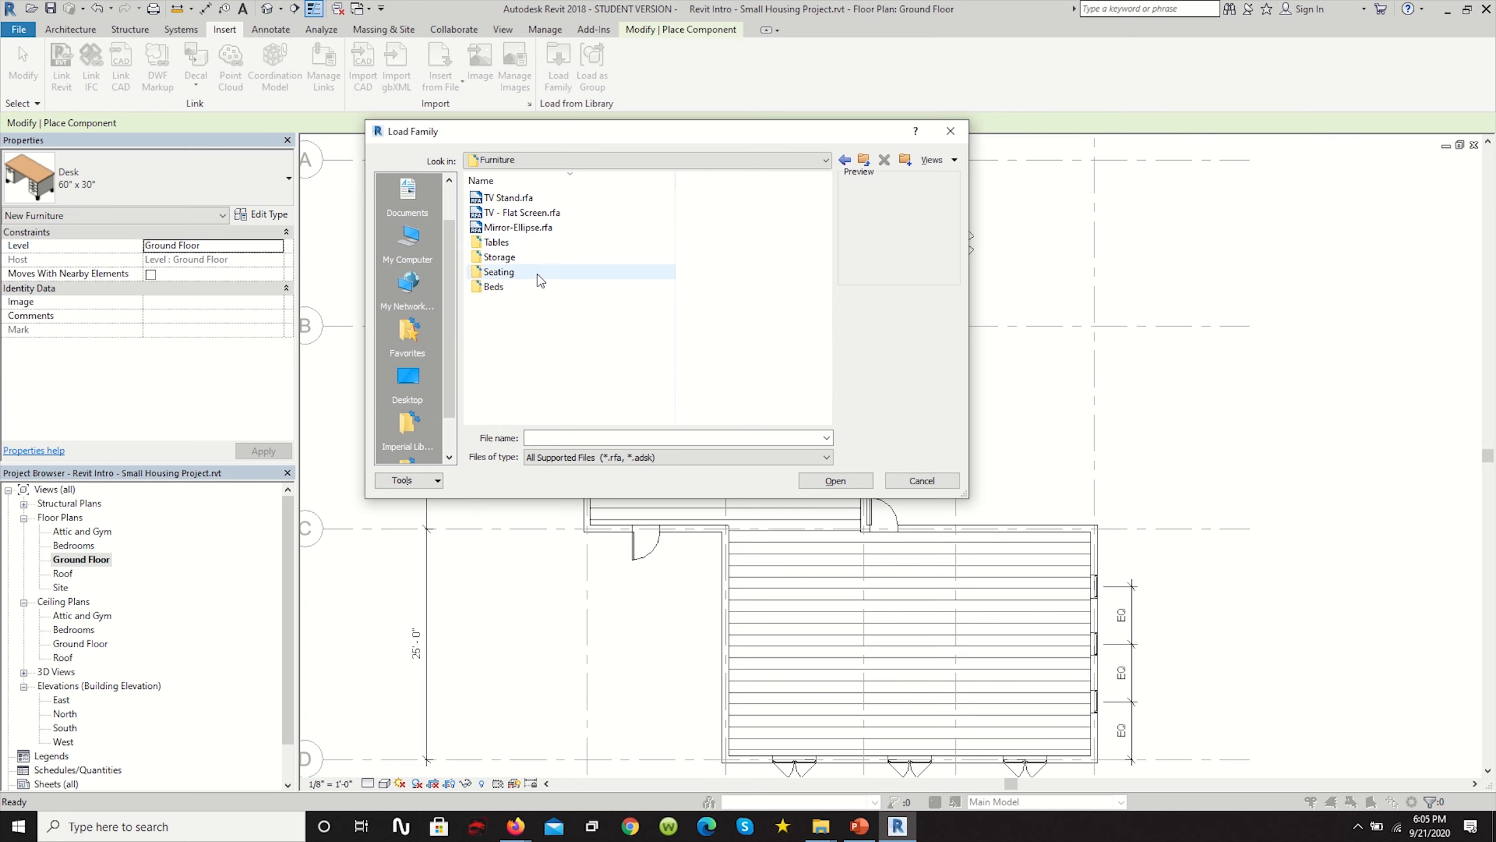
pyautogui.doubleClick(576, 244)
pyautogui.click(495, 180)
# Preview the desk, coffee, dining, night stand, rectangular and round table families in the Tables folder.
pyautogui.click(498, 198)
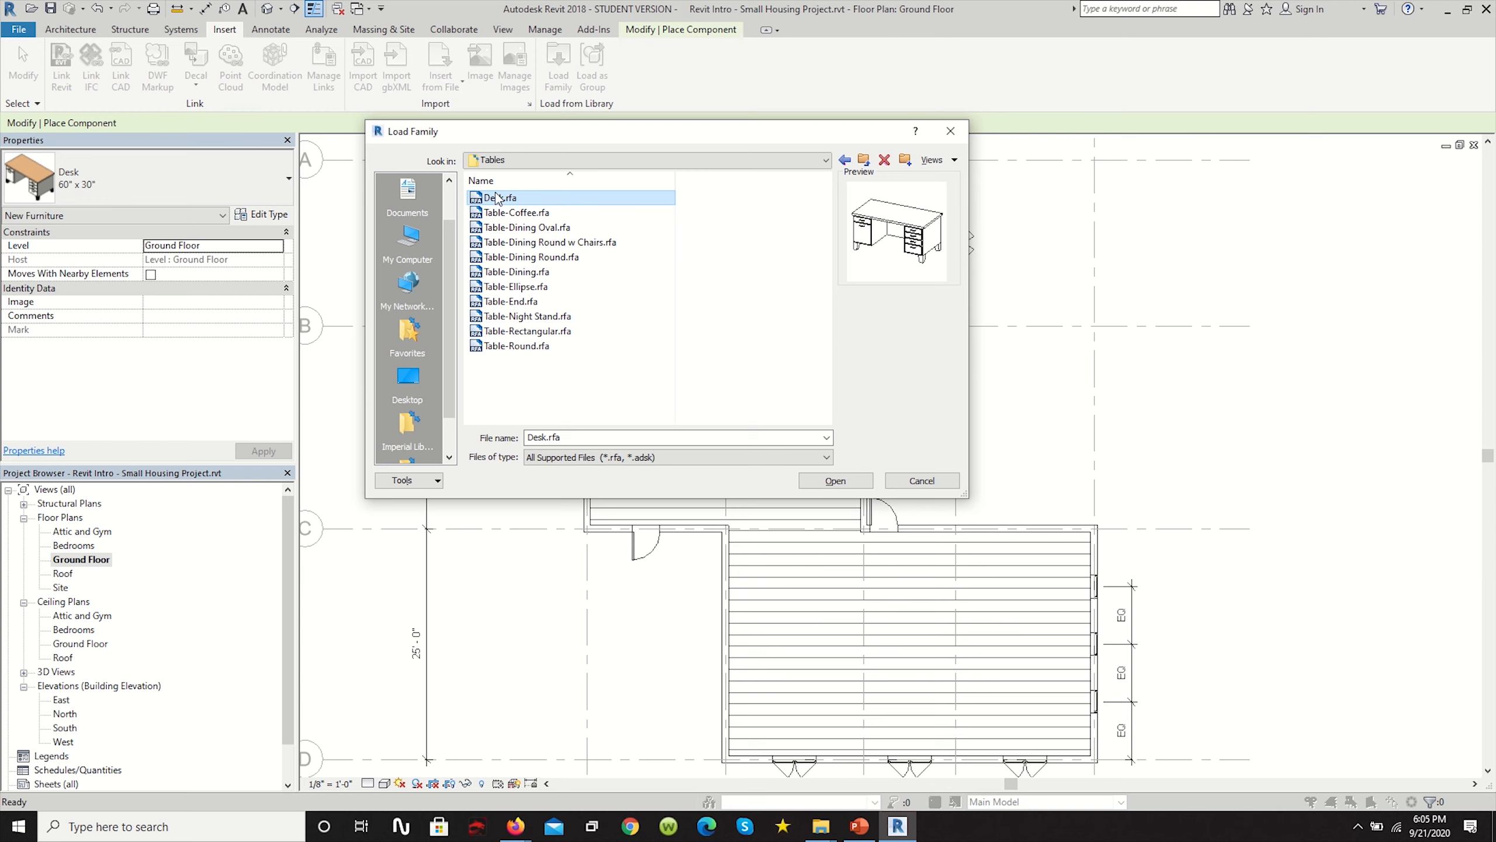
pyautogui.click(513, 213)
pyautogui.click(519, 227)
pyautogui.click(514, 272)
pyautogui.click(512, 316)
pyautogui.click(507, 345)
pyautogui.click(505, 212)
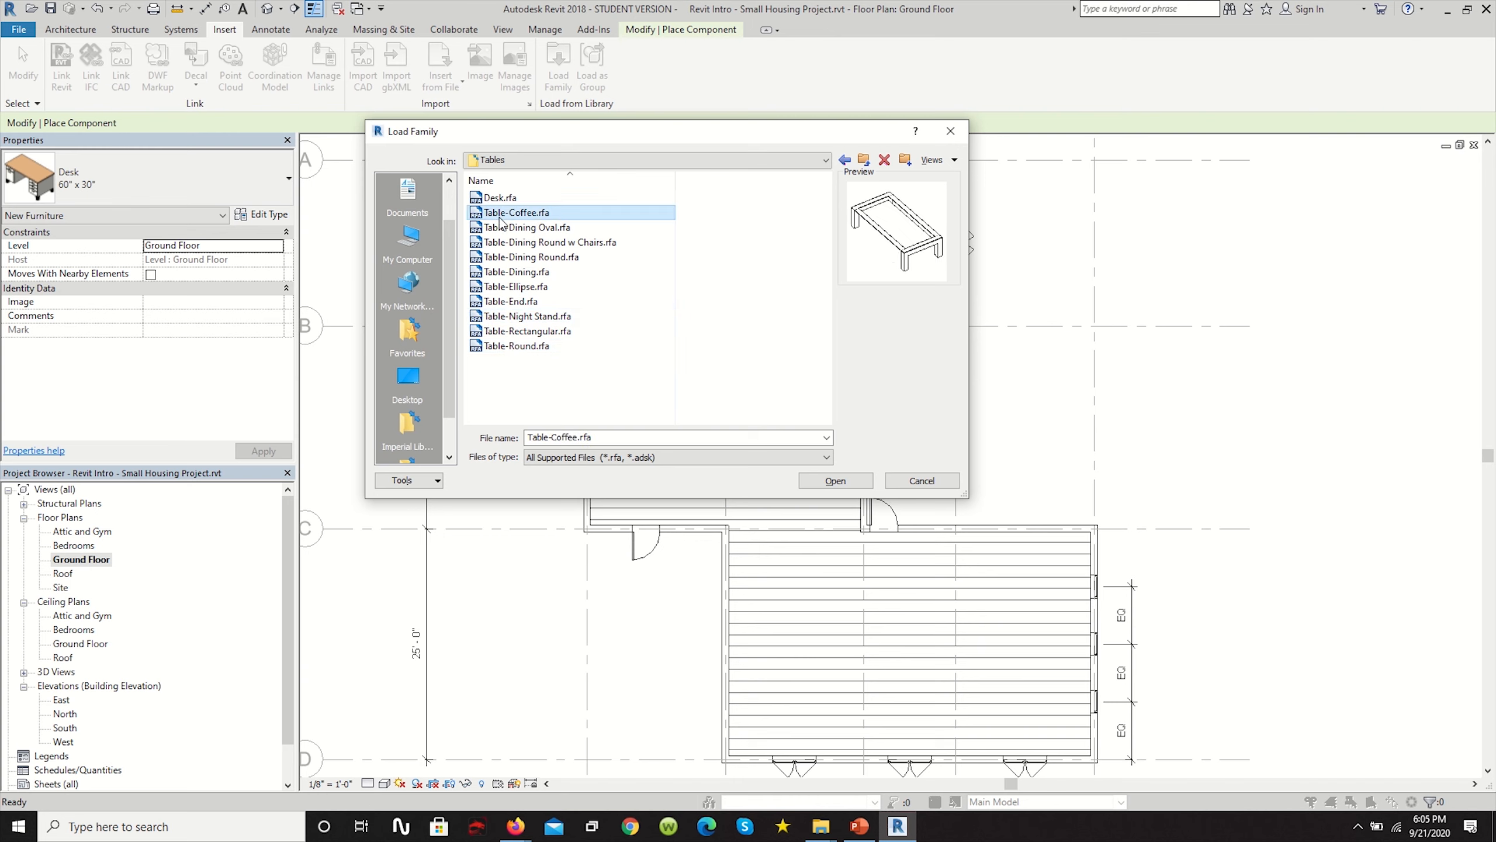
pyautogui.click(506, 199)
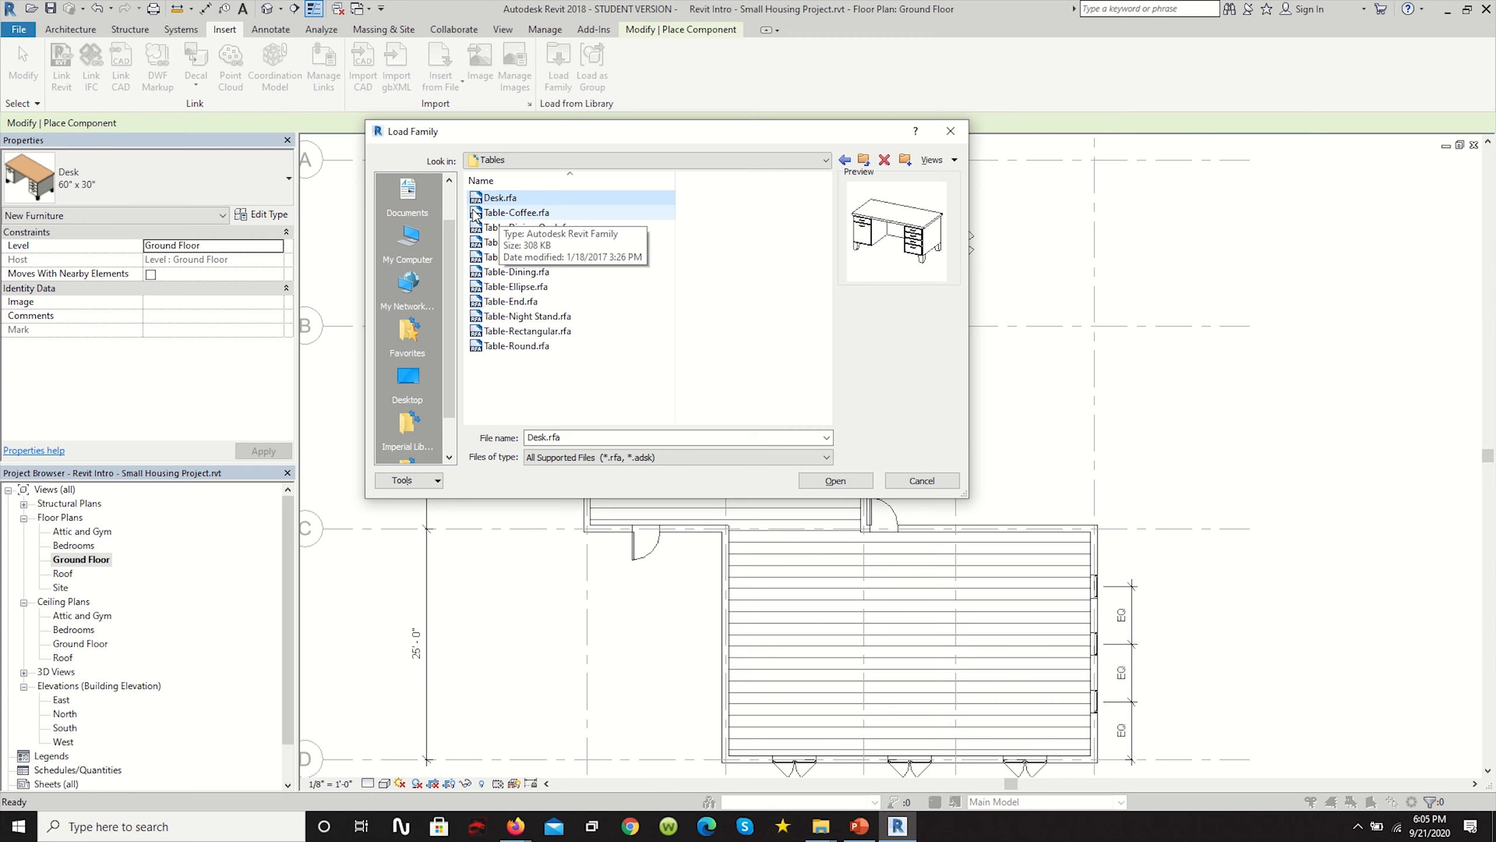
pyautogui.click(528, 213)
pyautogui.click(530, 228)
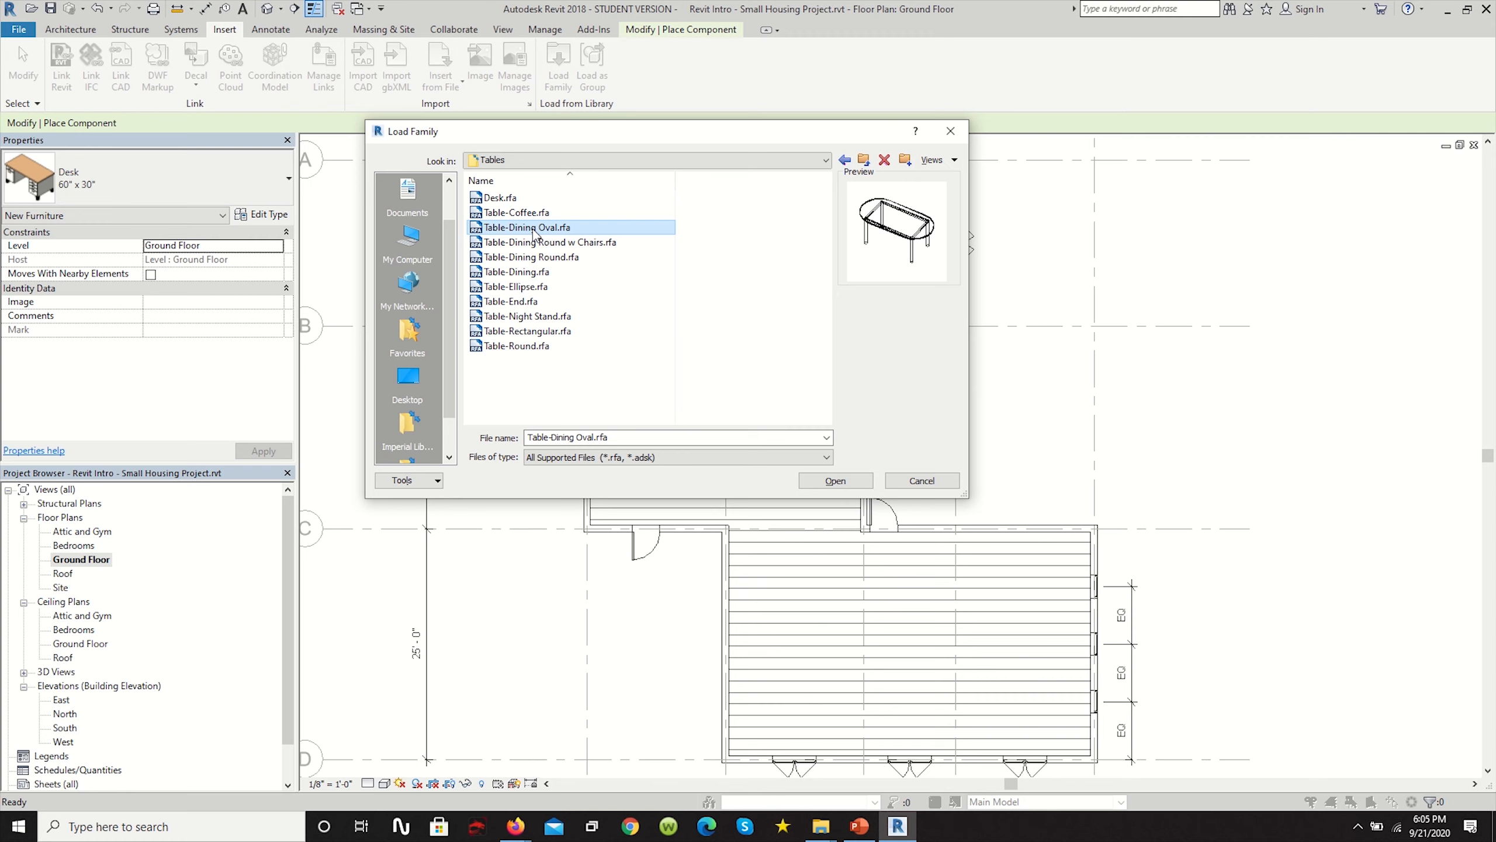
pyautogui.click(533, 255)
pyautogui.click(532, 242)
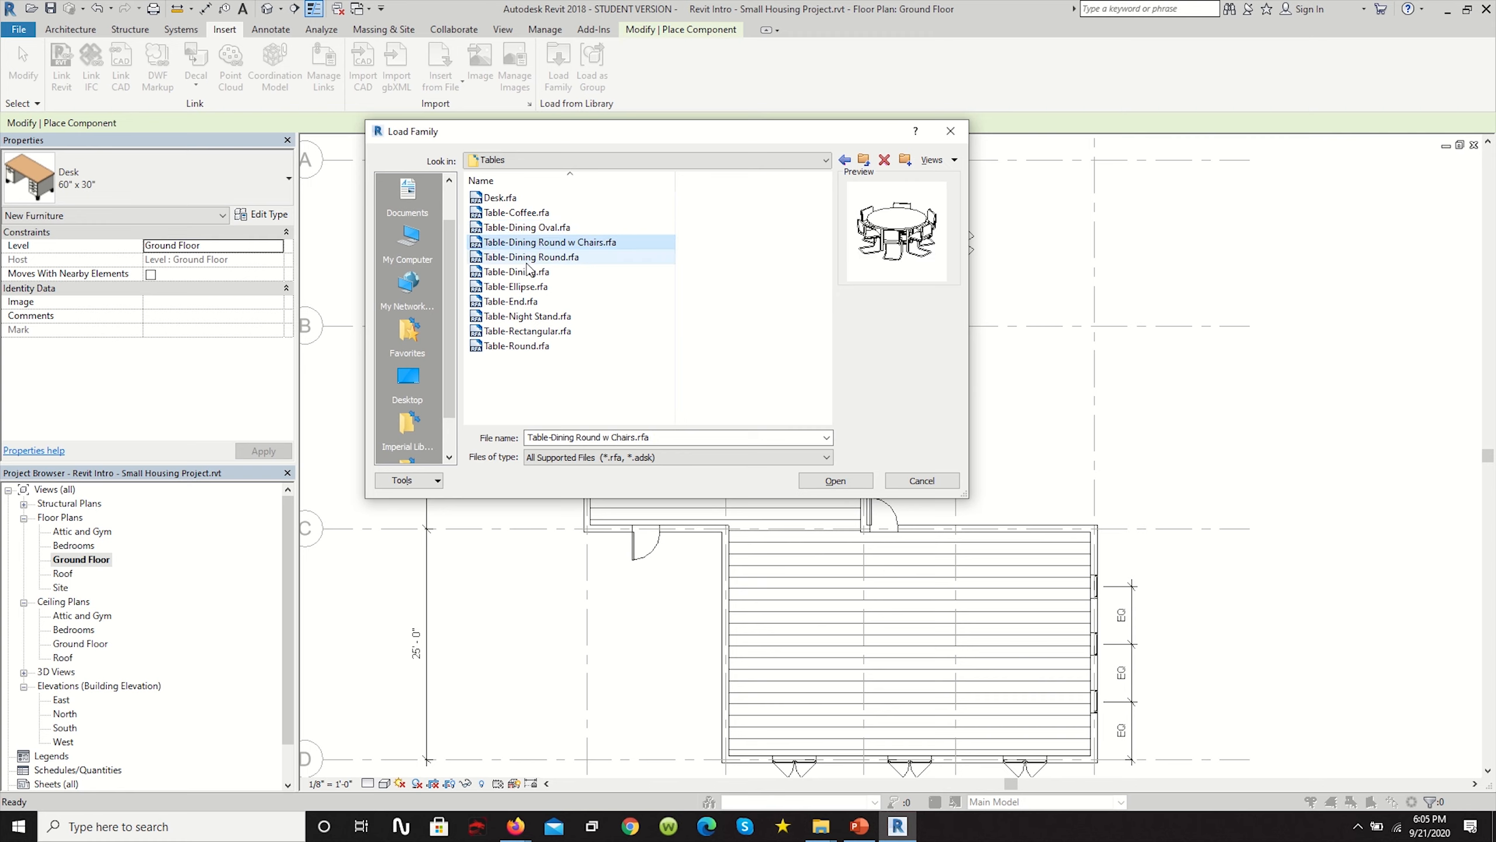
pyautogui.click(530, 257)
pyautogui.click(524, 287)
pyautogui.click(527, 331)
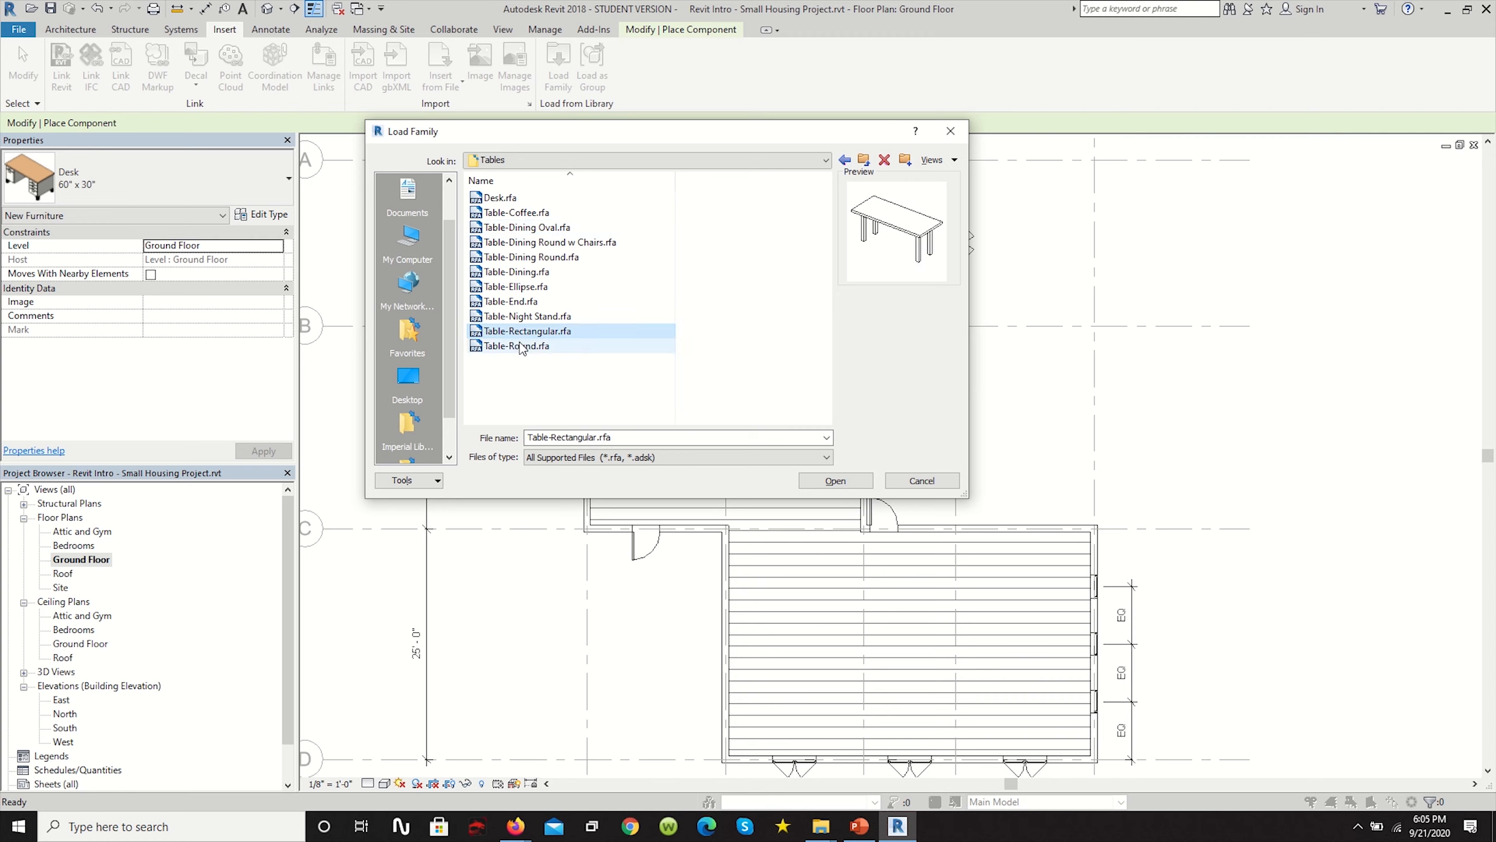
pyautogui.click(523, 347)
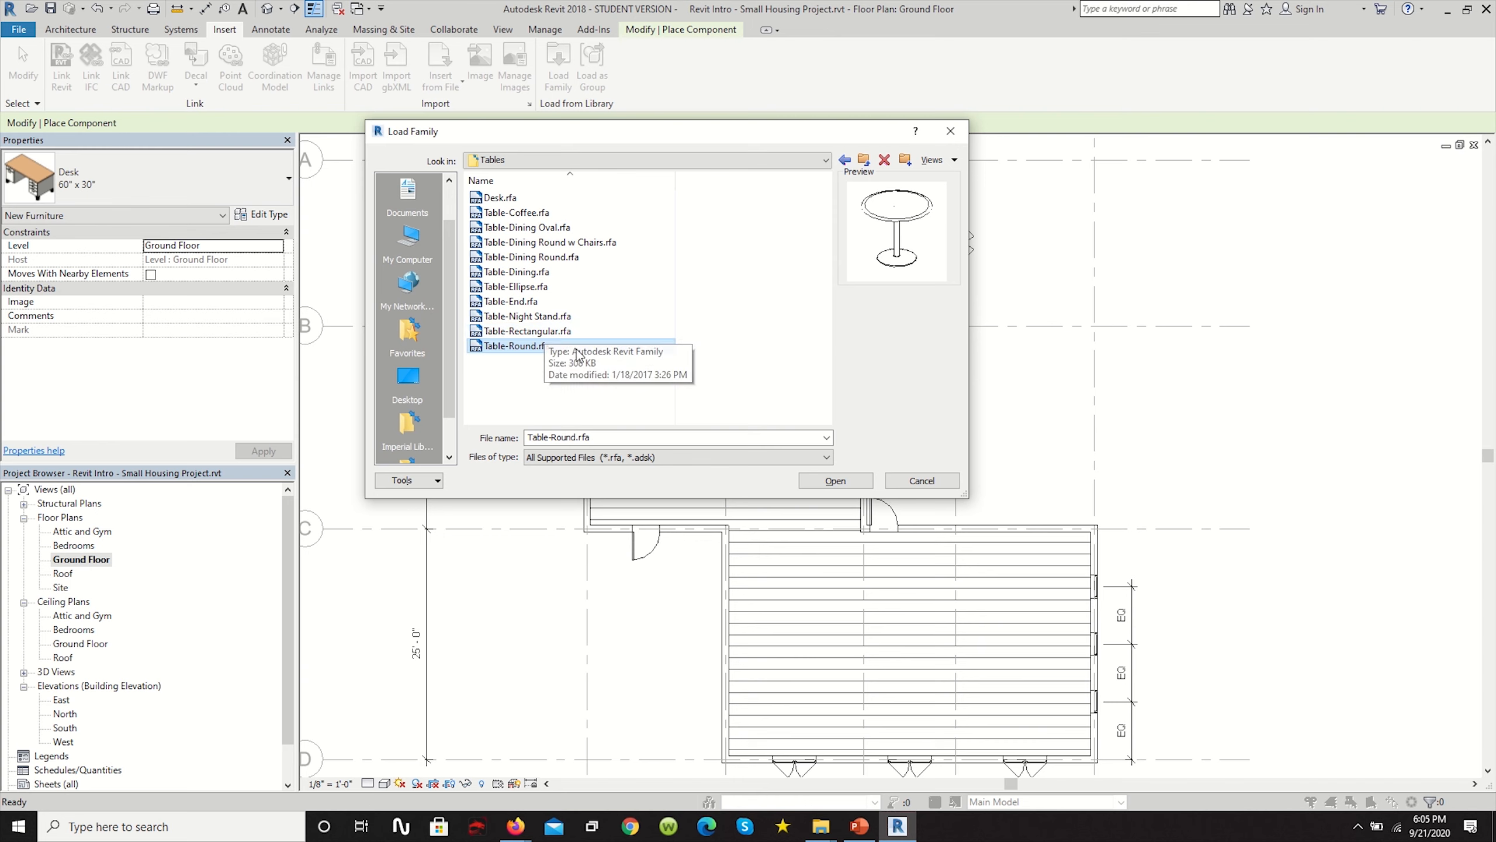
# Load all the table families in the Tables folder, from Desk to Table-Round, overwriting the existing version of the Desk family.
pyautogui.moveTo(594, 381); pyautogui.dragTo(480, 183)
pyautogui.click(835, 482)
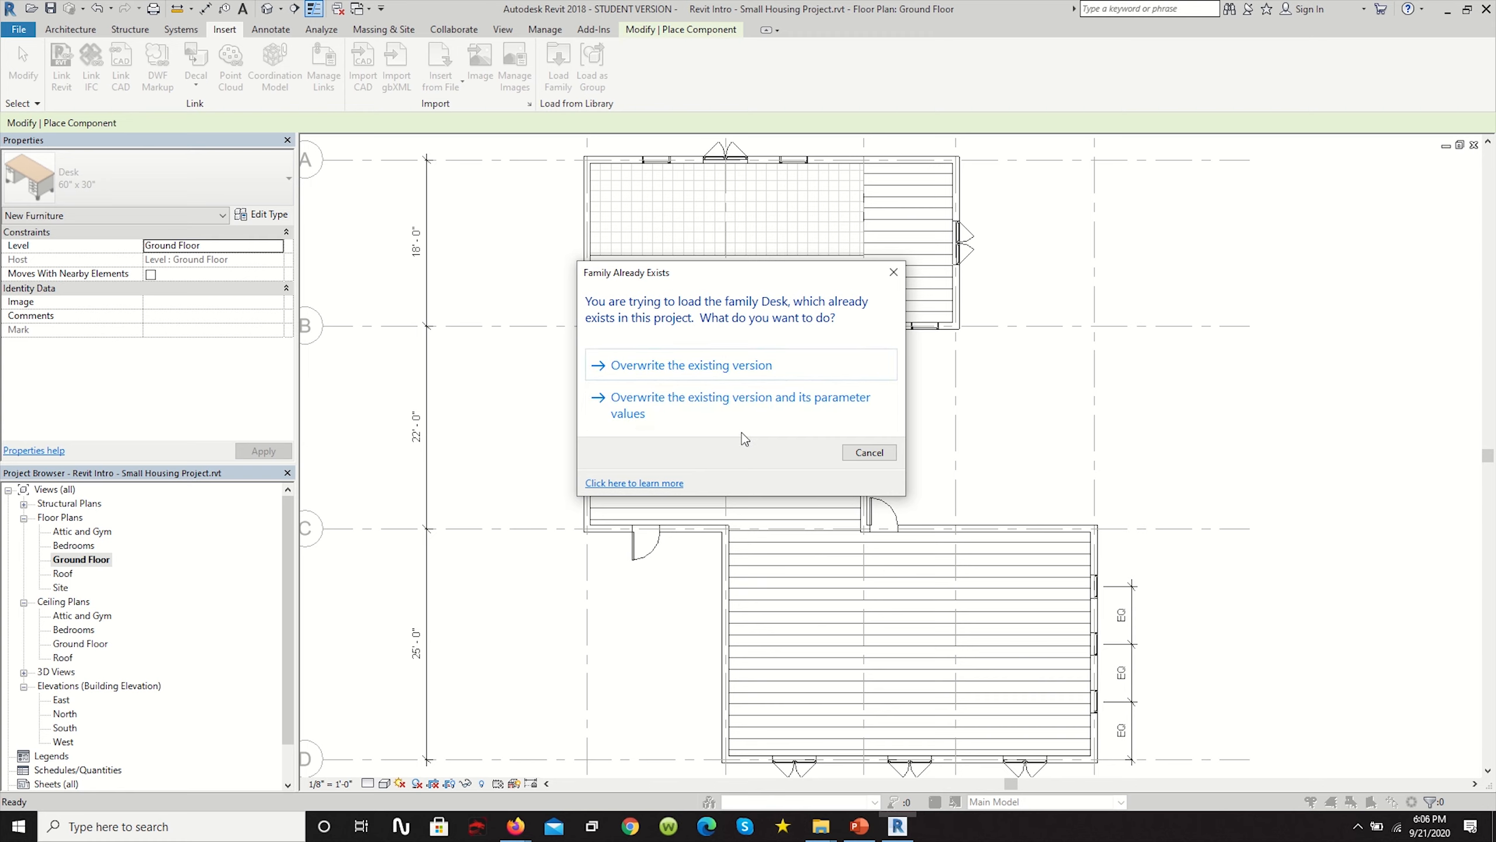
pyautogui.click(734, 370)
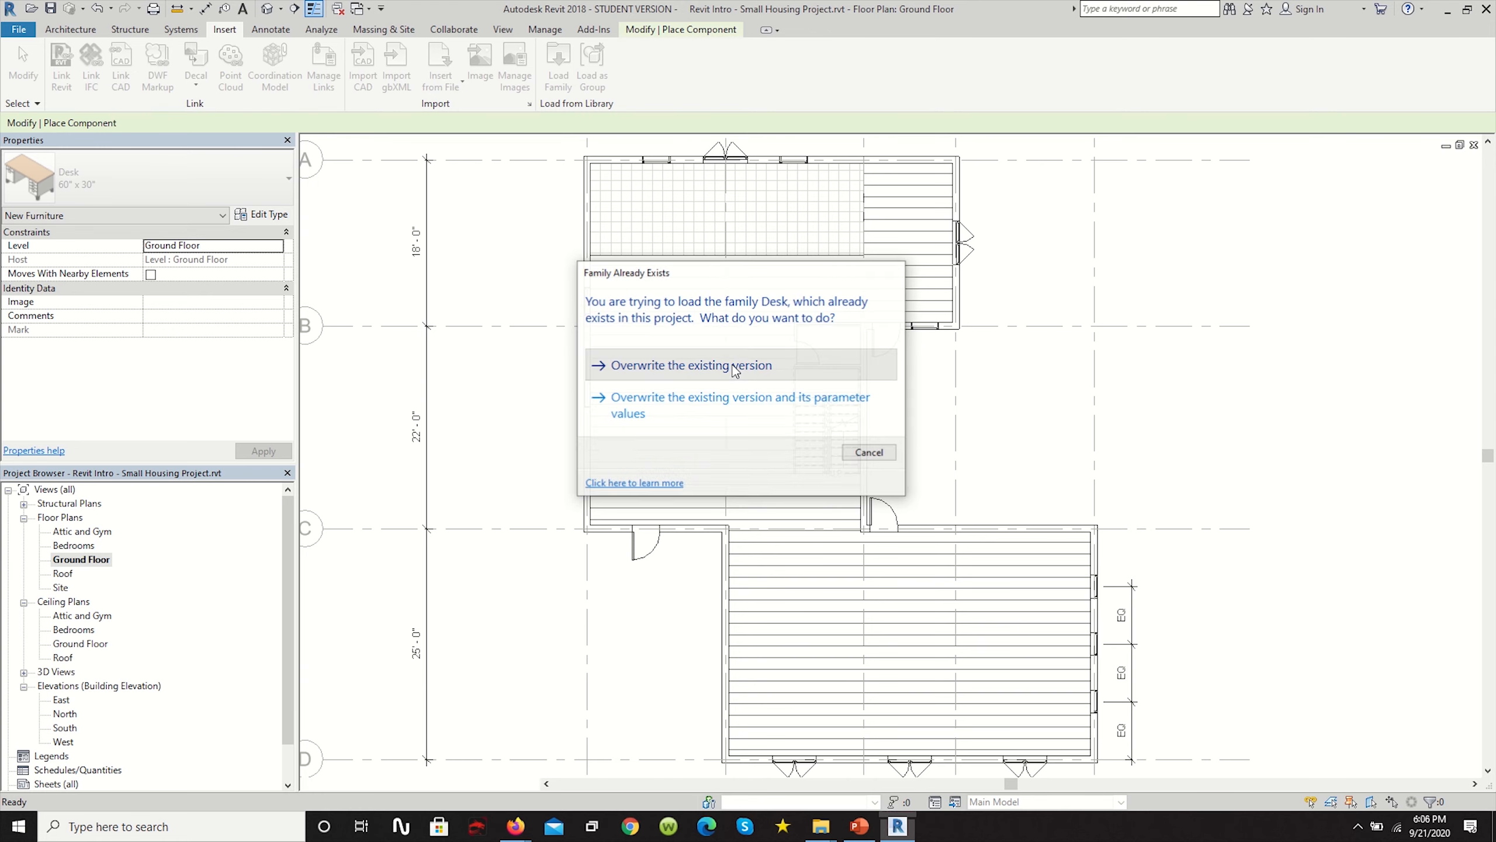
# Start placing a component on the Ground Floor and choose the Table-Dining type 30" x 84" x 22".
pyautogui.click(70, 29)
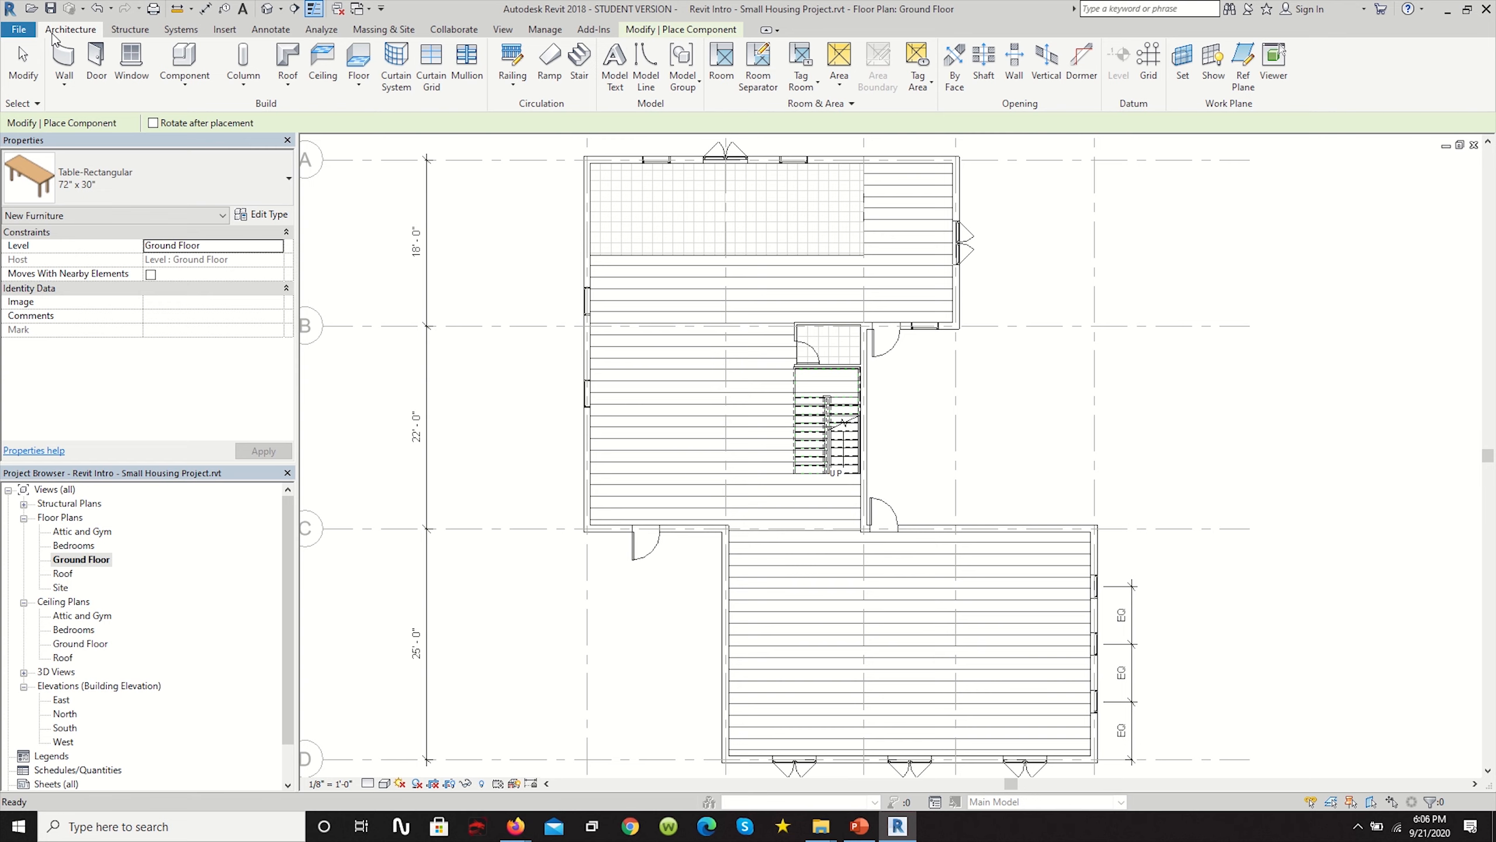
pyautogui.click(184, 83)
pyautogui.click(203, 128)
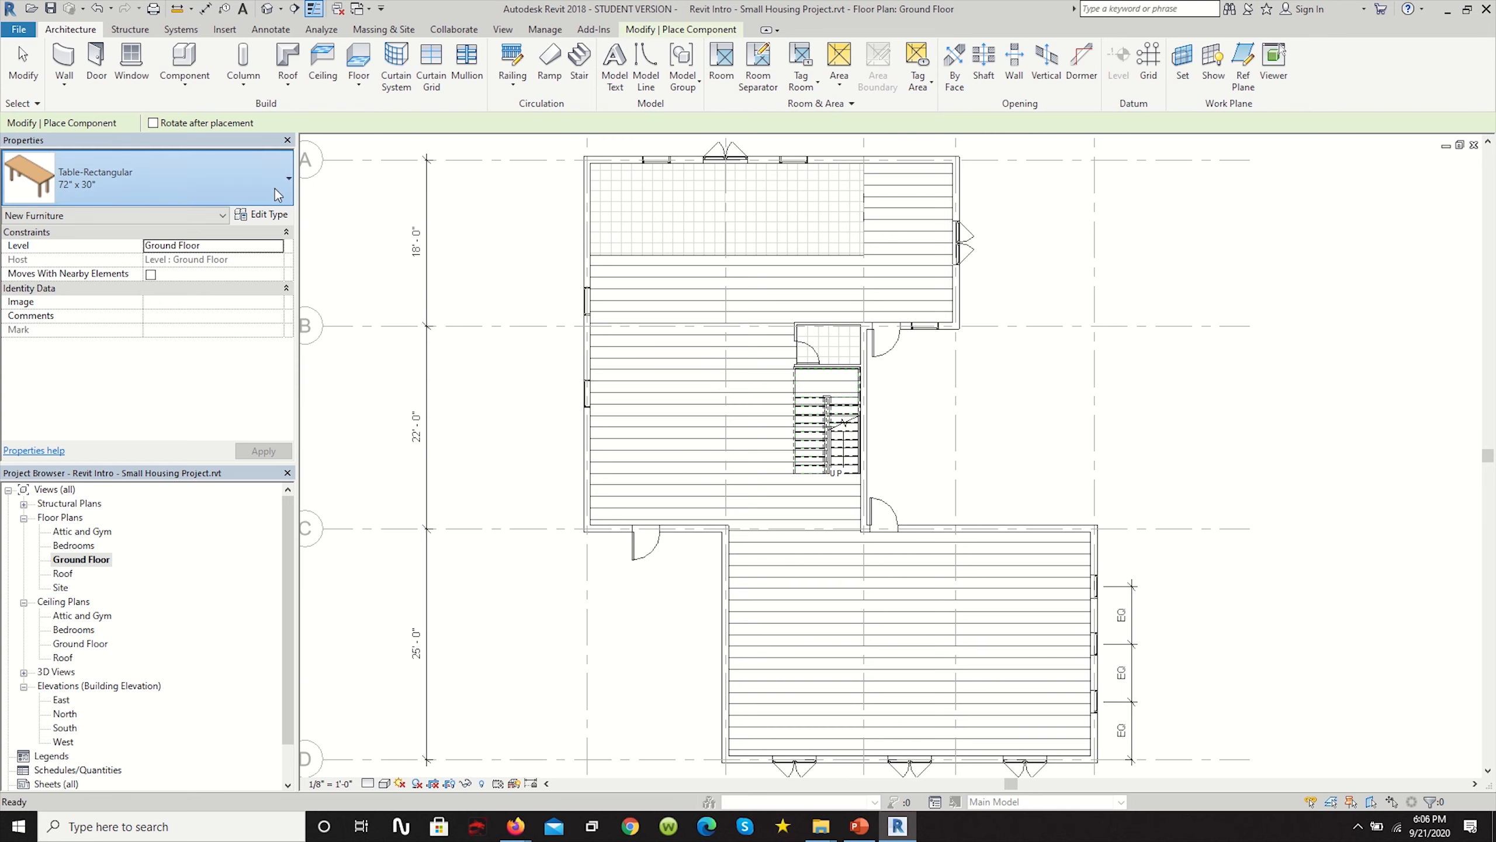
pyautogui.click(148, 177)
pyautogui.scroll(-2, 168, 477)
pyautogui.scroll(-6, 168, 477)
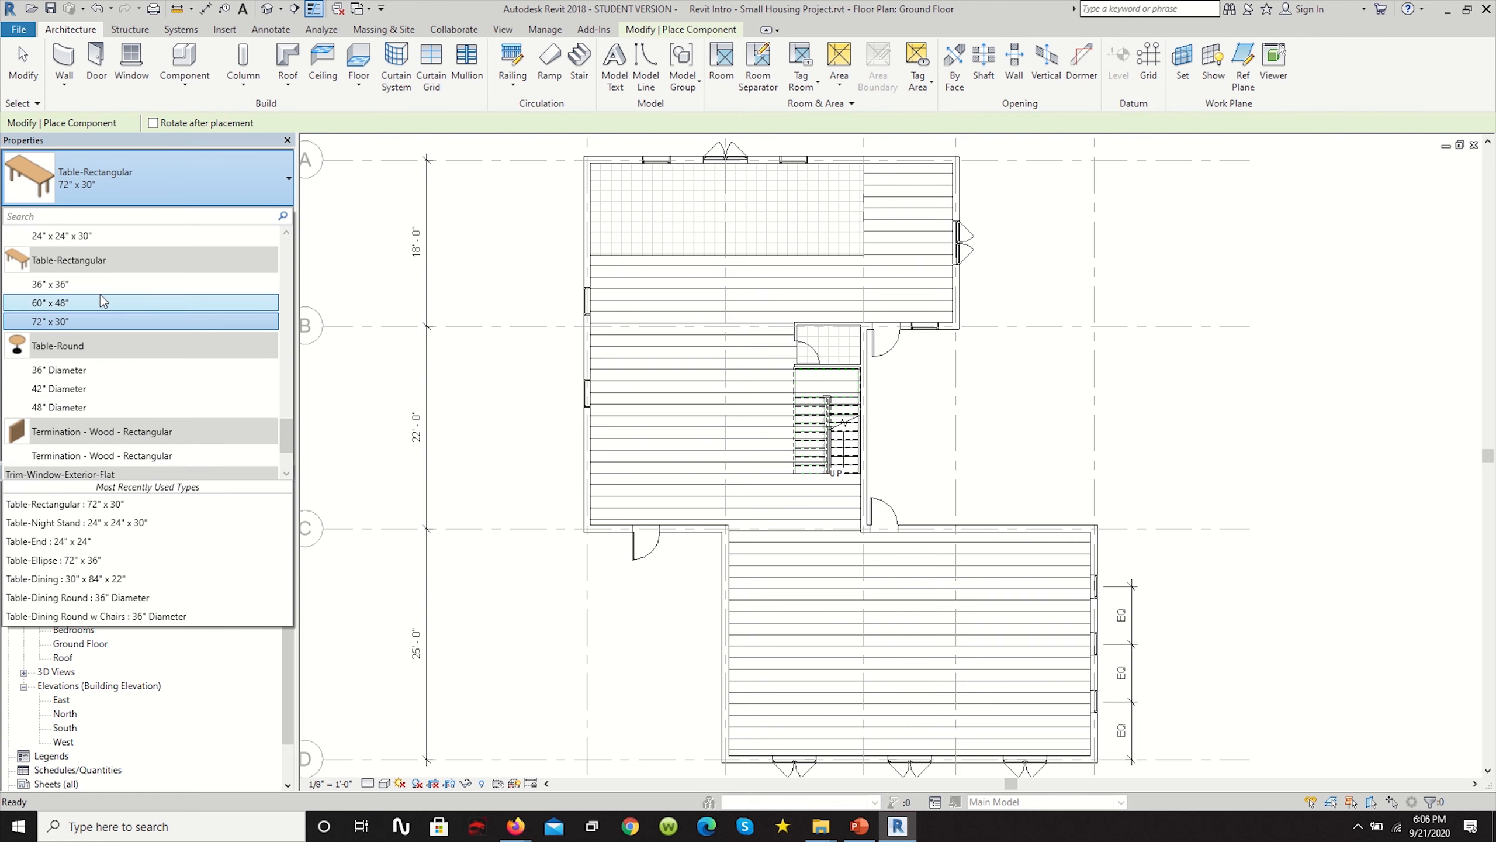
pyautogui.scroll(7, 120, 280)
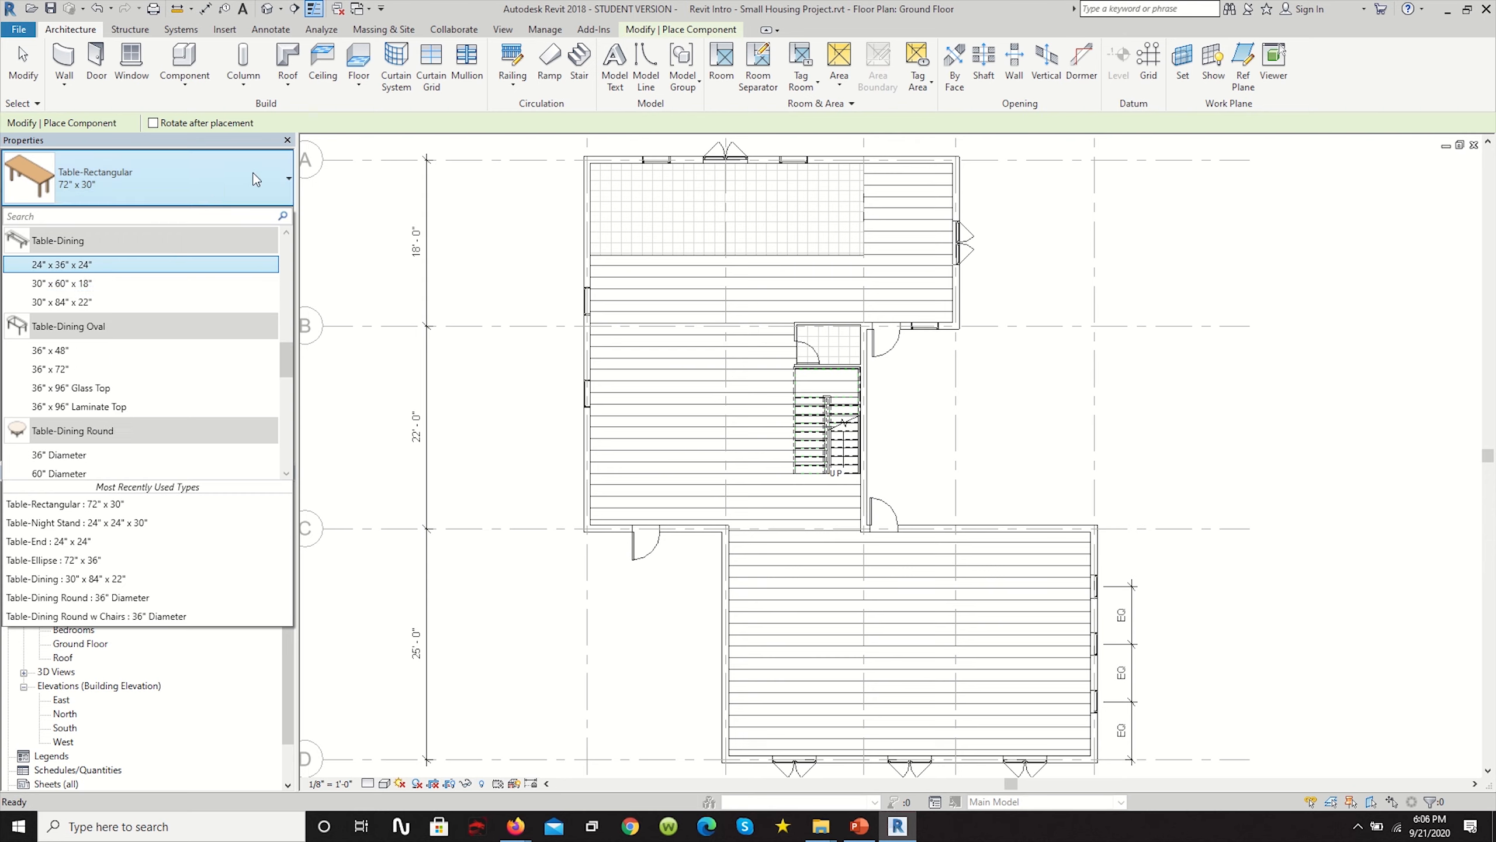
pyautogui.click(84, 302)
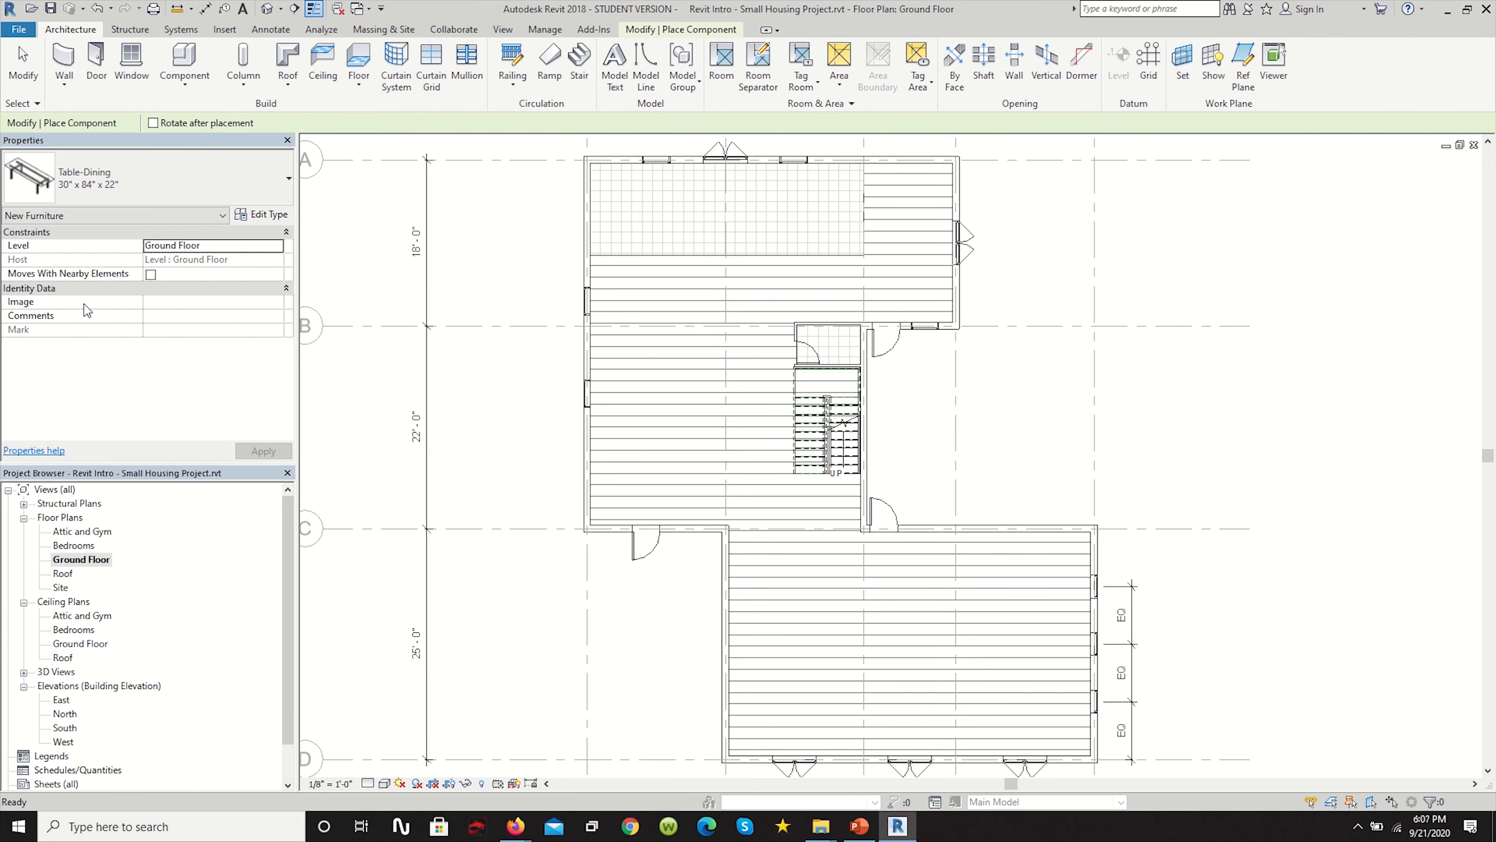
# Duplicate the Table-Dining type under the name 34" x 88" x 24".
pyautogui.click(265, 217)
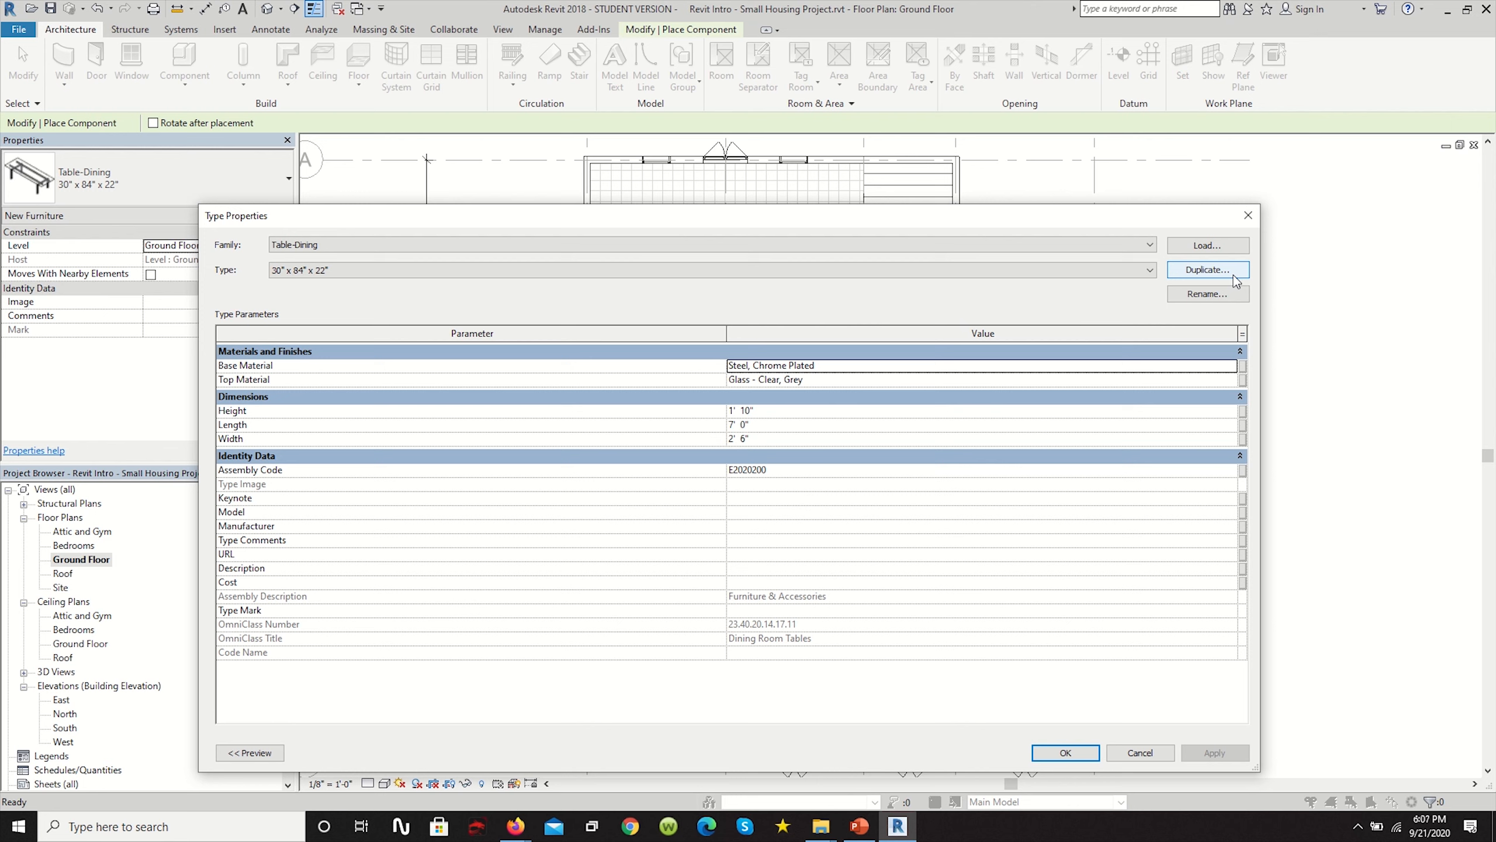
pyautogui.click(1207, 270)
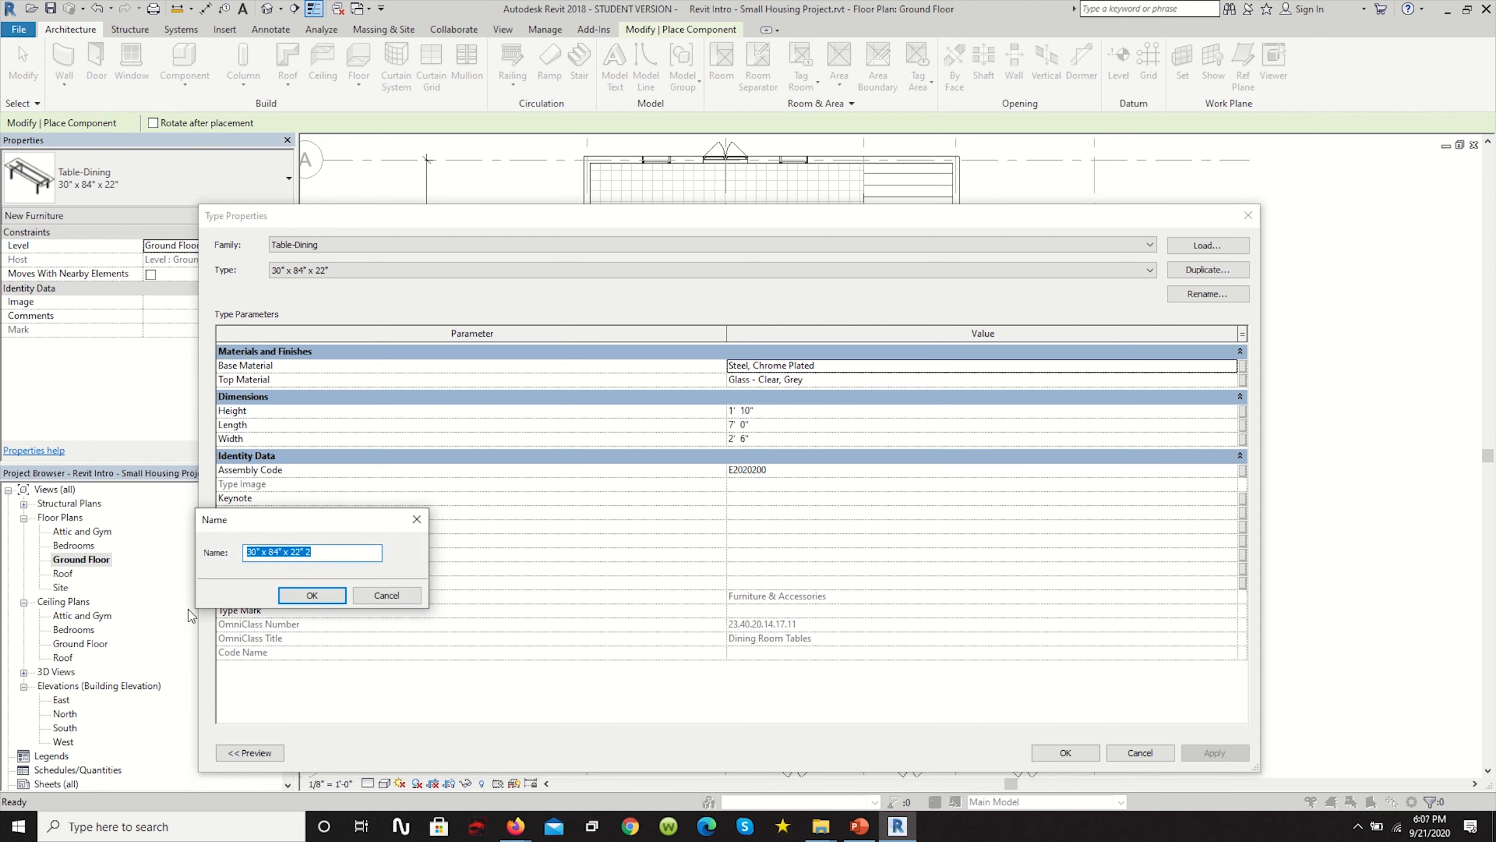
pyautogui.click(258, 555)
pyautogui.press('BackSpace')
pyautogui.write('4')
pyautogui.click(280, 555)
pyautogui.press('BackSpace')
pyautogui.write('8')
pyautogui.click(297, 551)
pyautogui.write('4')
pyautogui.doubleClick(307, 551)
pyautogui.press('BackSpace')
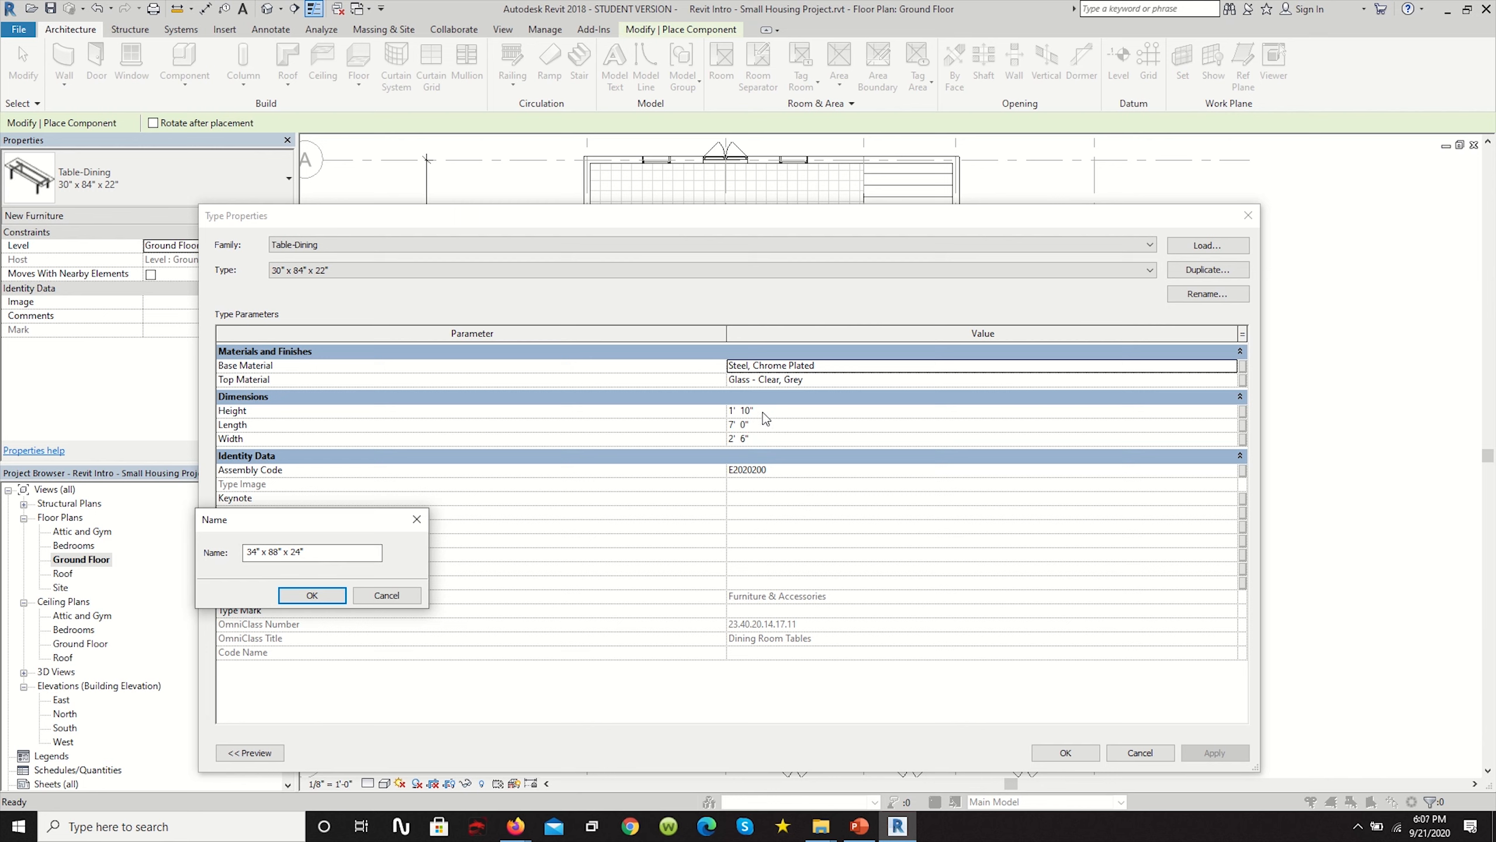
pyautogui.click(304, 595)
# Set the new dining table type's height to 2', length to 88" and width to 34", and apply the type properties.
pyautogui.click(750, 411)
pyautogui.moveTo(749, 411)
pyautogui.mouseDown()
pyautogui.moveTo(728, 411)
pyautogui.moveTo(771, 426)
pyautogui.mouseUp()
pyautogui.write('2')
pyautogui.click(731, 424)
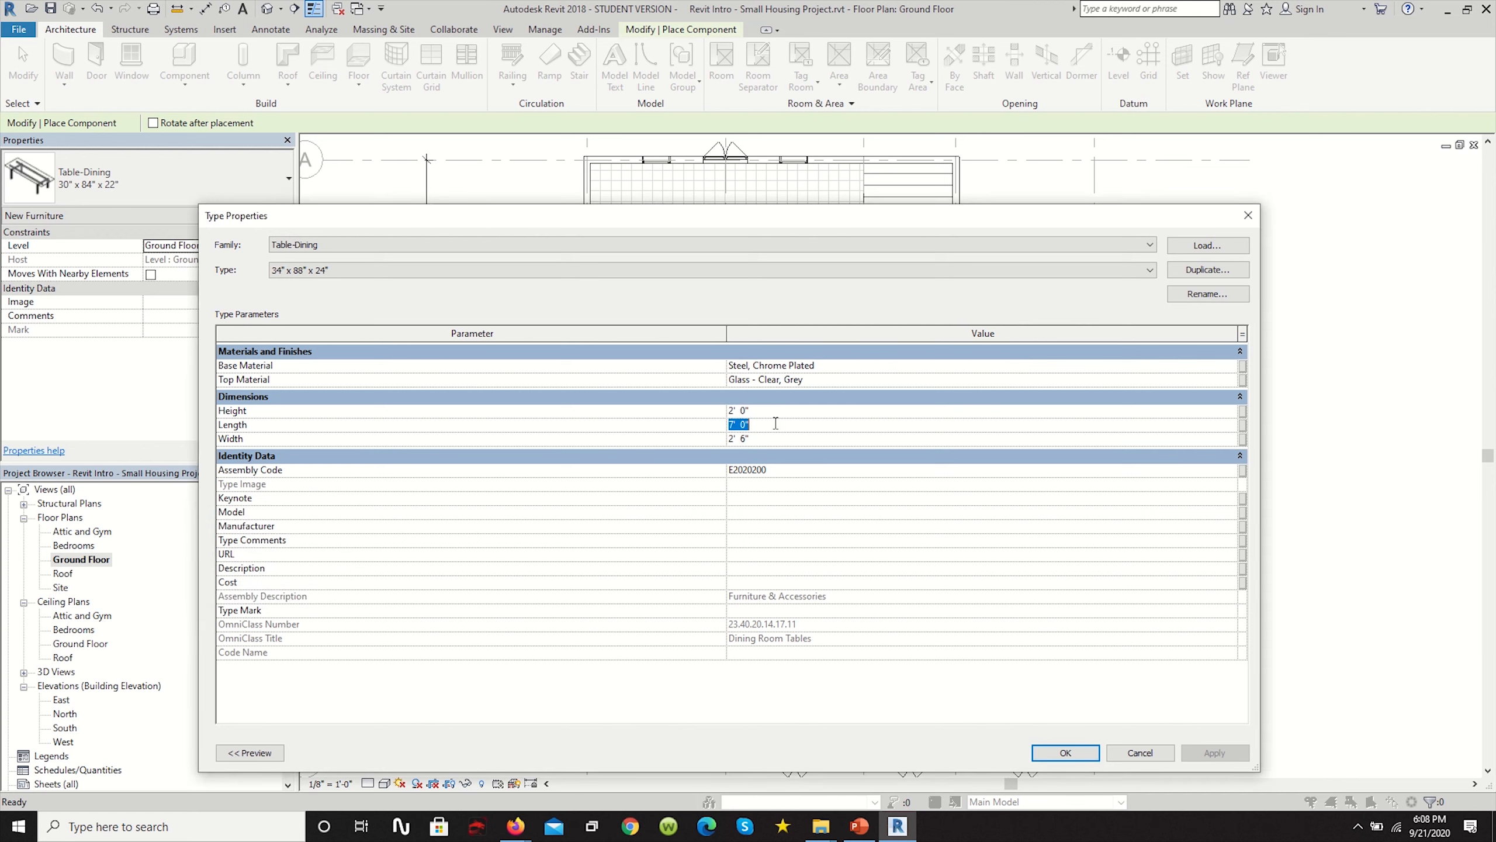
pyautogui.write('88')
pyautogui.click(758, 440)
pyautogui.moveTo(758, 440); pyautogui.dragTo(726, 438)
pyautogui.write('24')
pyautogui.moveTo(754, 442); pyautogui.dragTo(706, 448)
pyautogui.write('34"')
pyautogui.click(726, 458)
pyautogui.click(1065, 752)
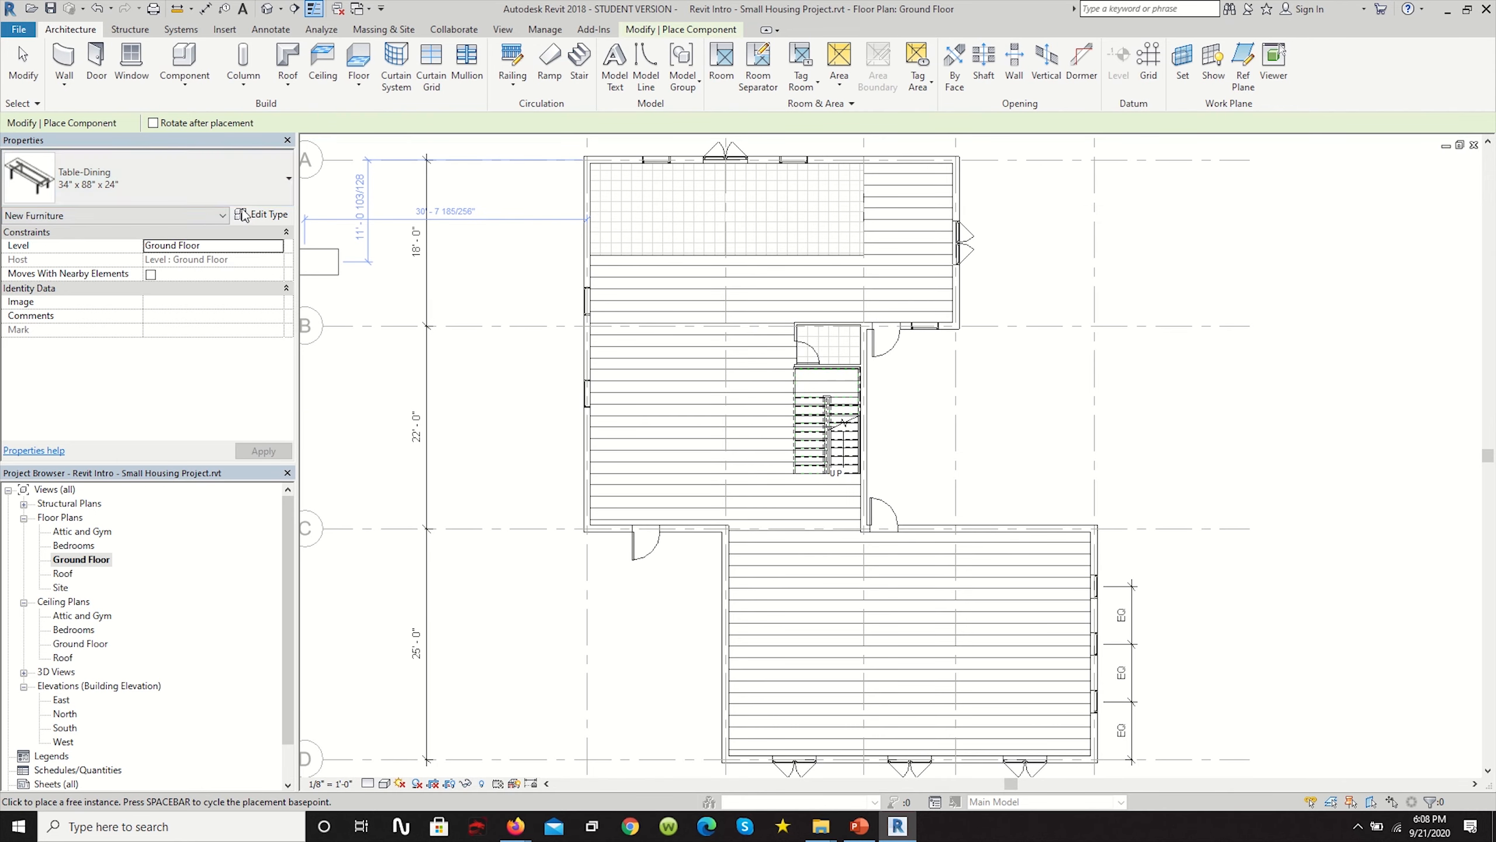
# Place the 34" x 88" x 24" dining table, rotated to run lengthwise along the west wall, in the room west of the stairs.
pyautogui.click(265, 185)
pyautogui.moveTo(90, 328)
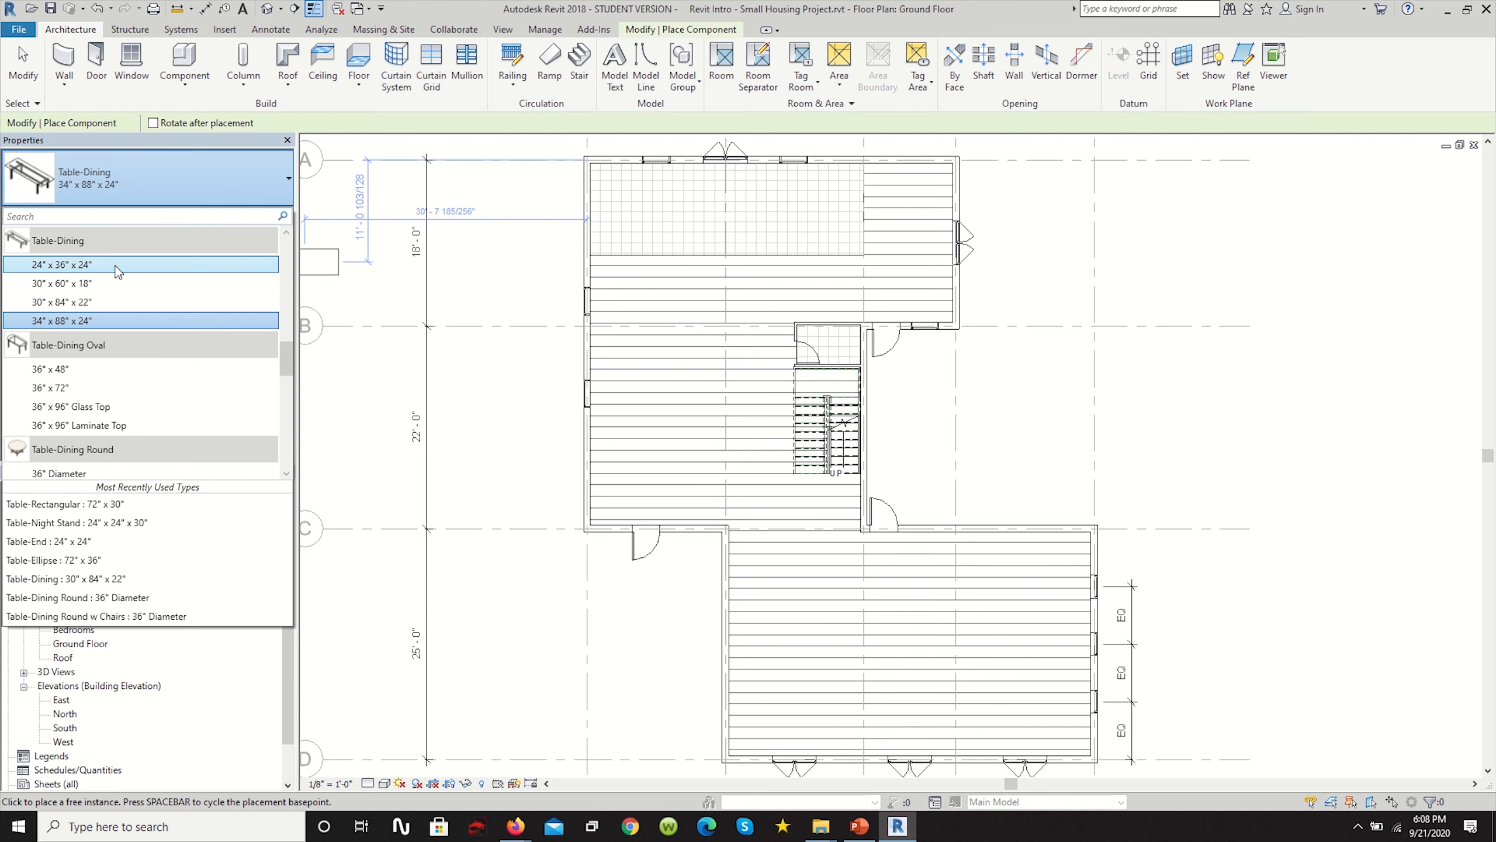
pyautogui.moveTo(105, 271)
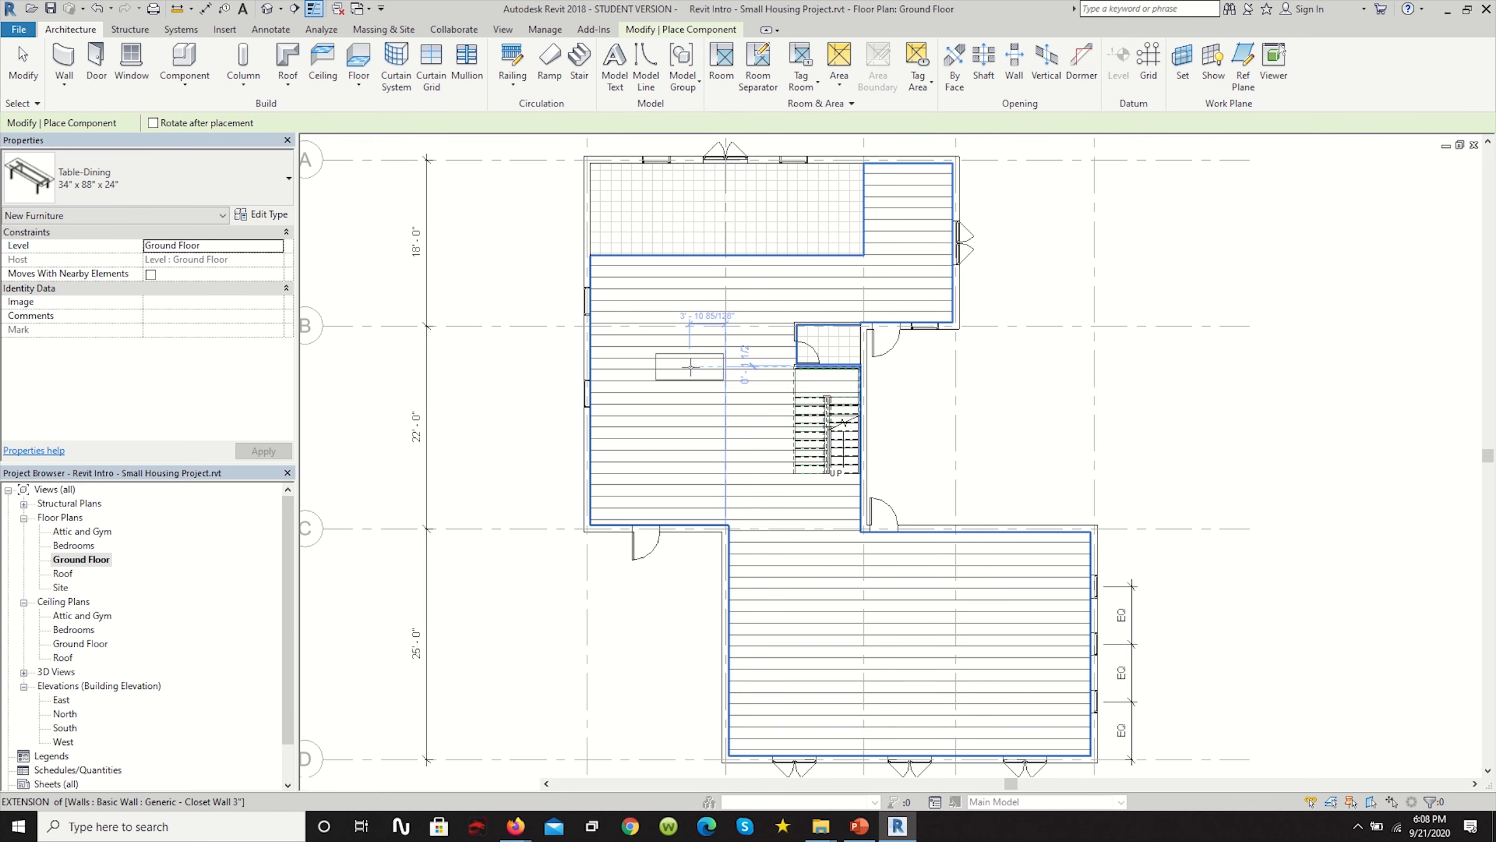
pyautogui.scroll(2, 664, 451)
pyautogui.scroll(2, 664, 450)
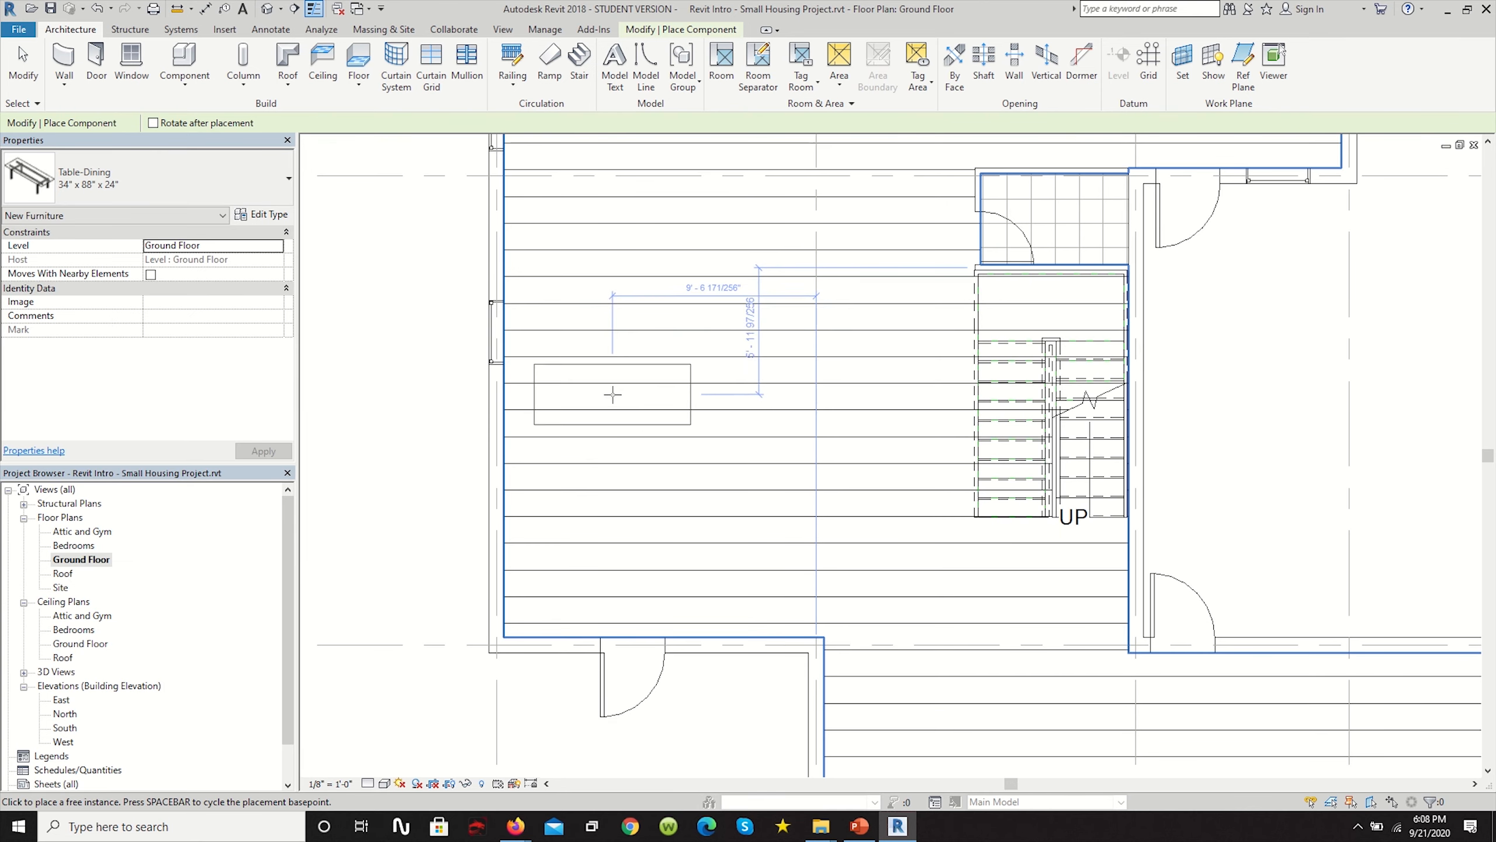
pyautogui.press('space')
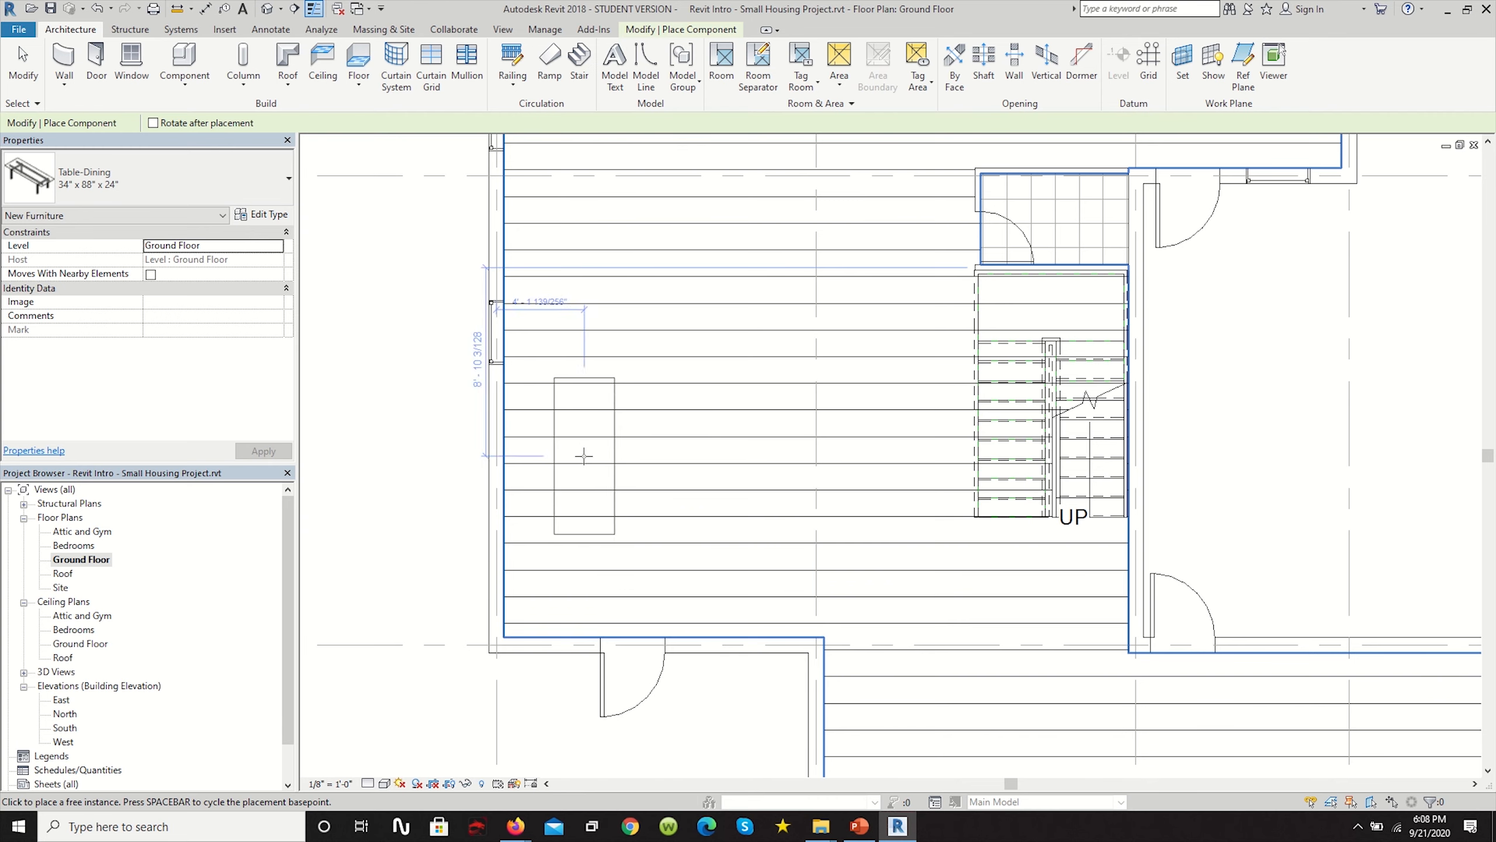
pyautogui.scroll(-2, 590, 414)
pyautogui.scroll(2, 589, 415)
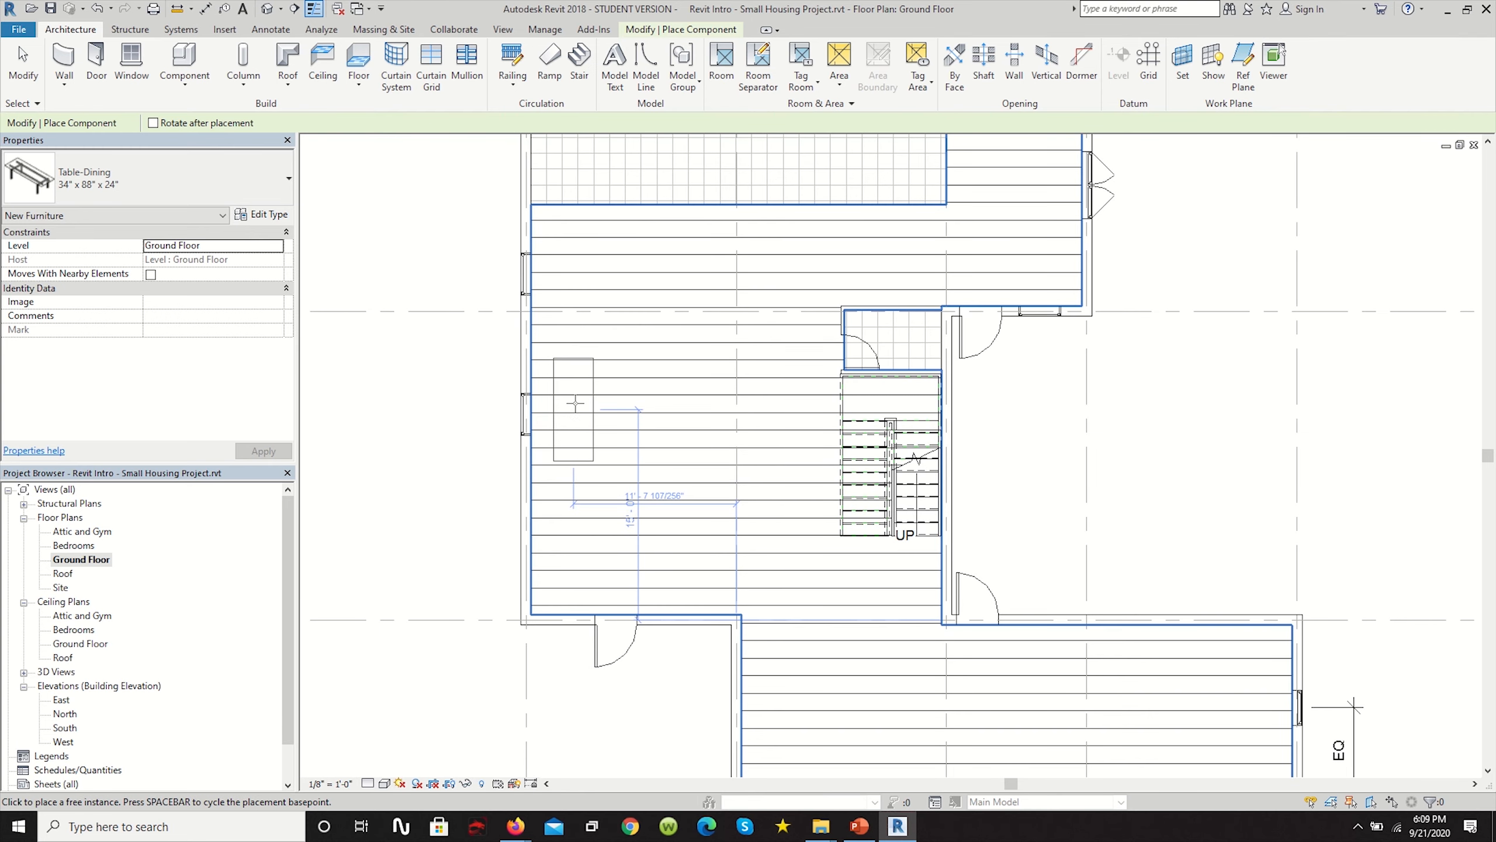
pyautogui.scroll(1, 575, 403)
pyautogui.scroll(-1, 571, 412)
pyautogui.scroll(1, 569, 436)
pyautogui.scroll(3, 569, 436)
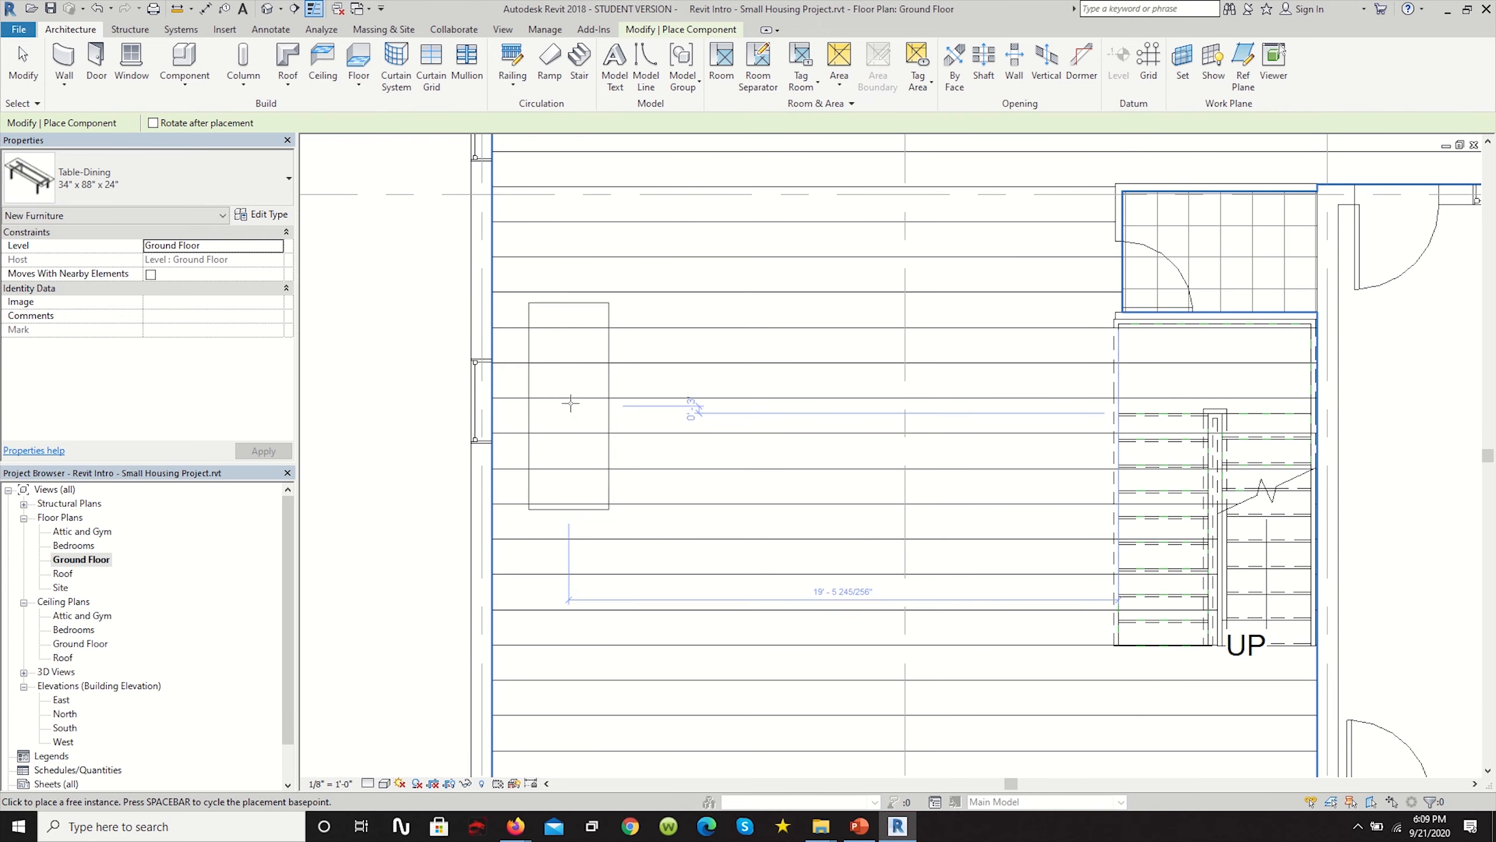
pyautogui.scroll(-3, 570, 404)
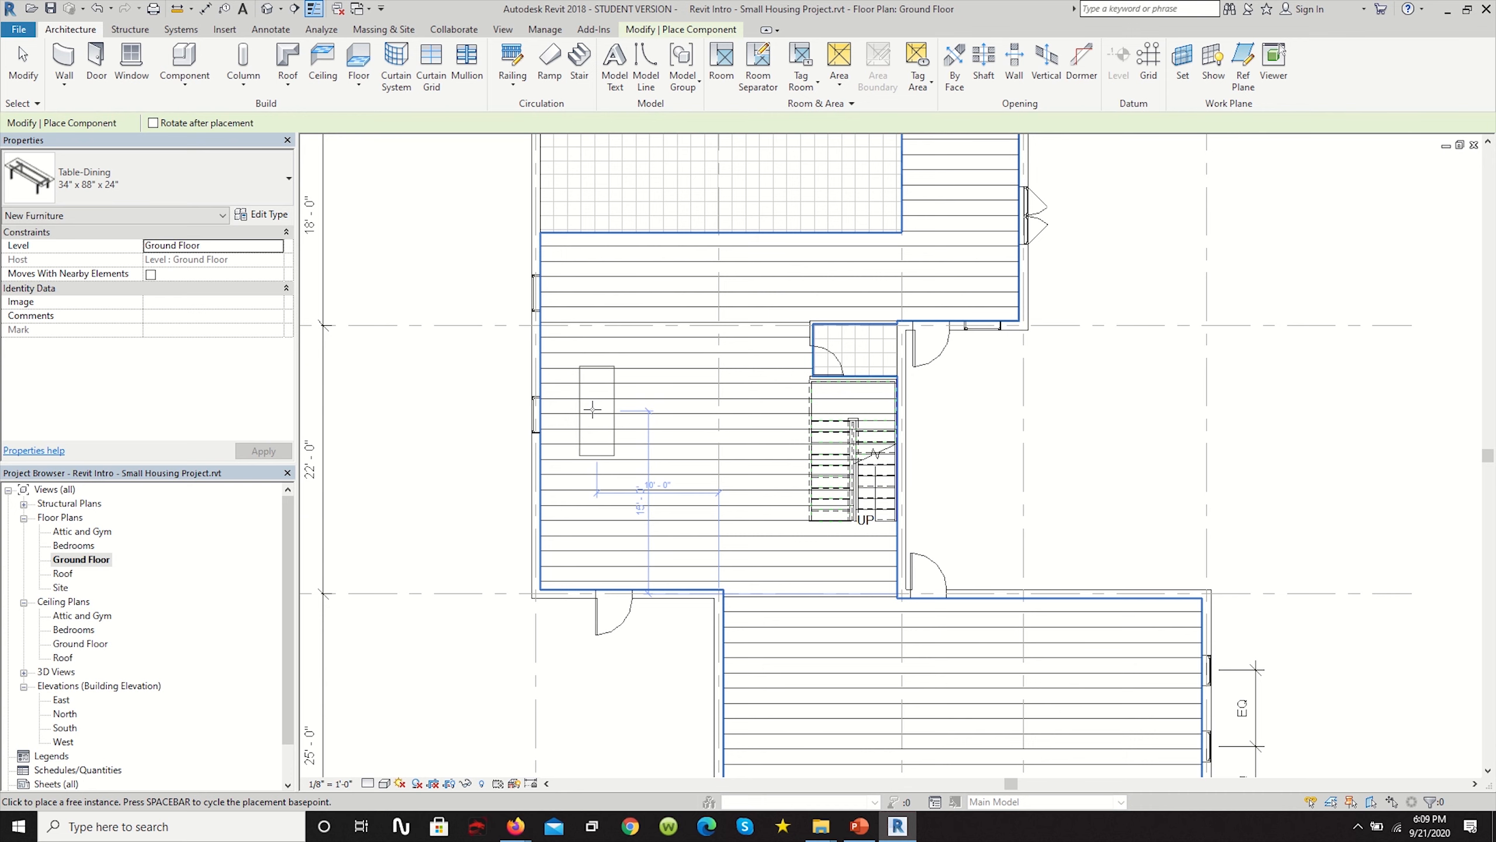
pyautogui.click(594, 416)
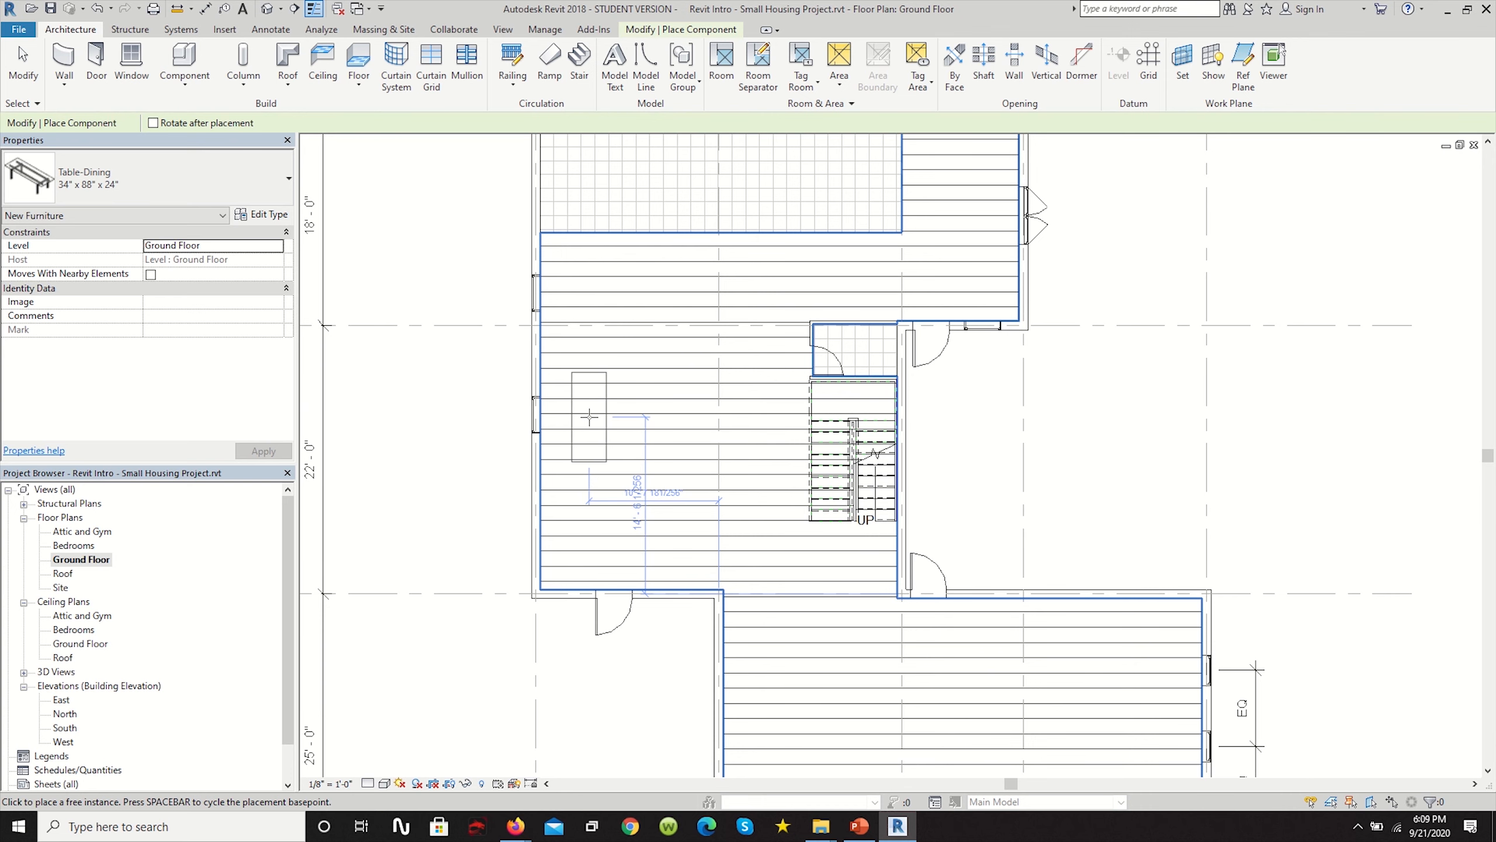
# Start loading another family and browse the US Imperial library's Furniture folder to the Beds folder.
pyautogui.scroll(-1, 755, 437)
pyautogui.press('alt')
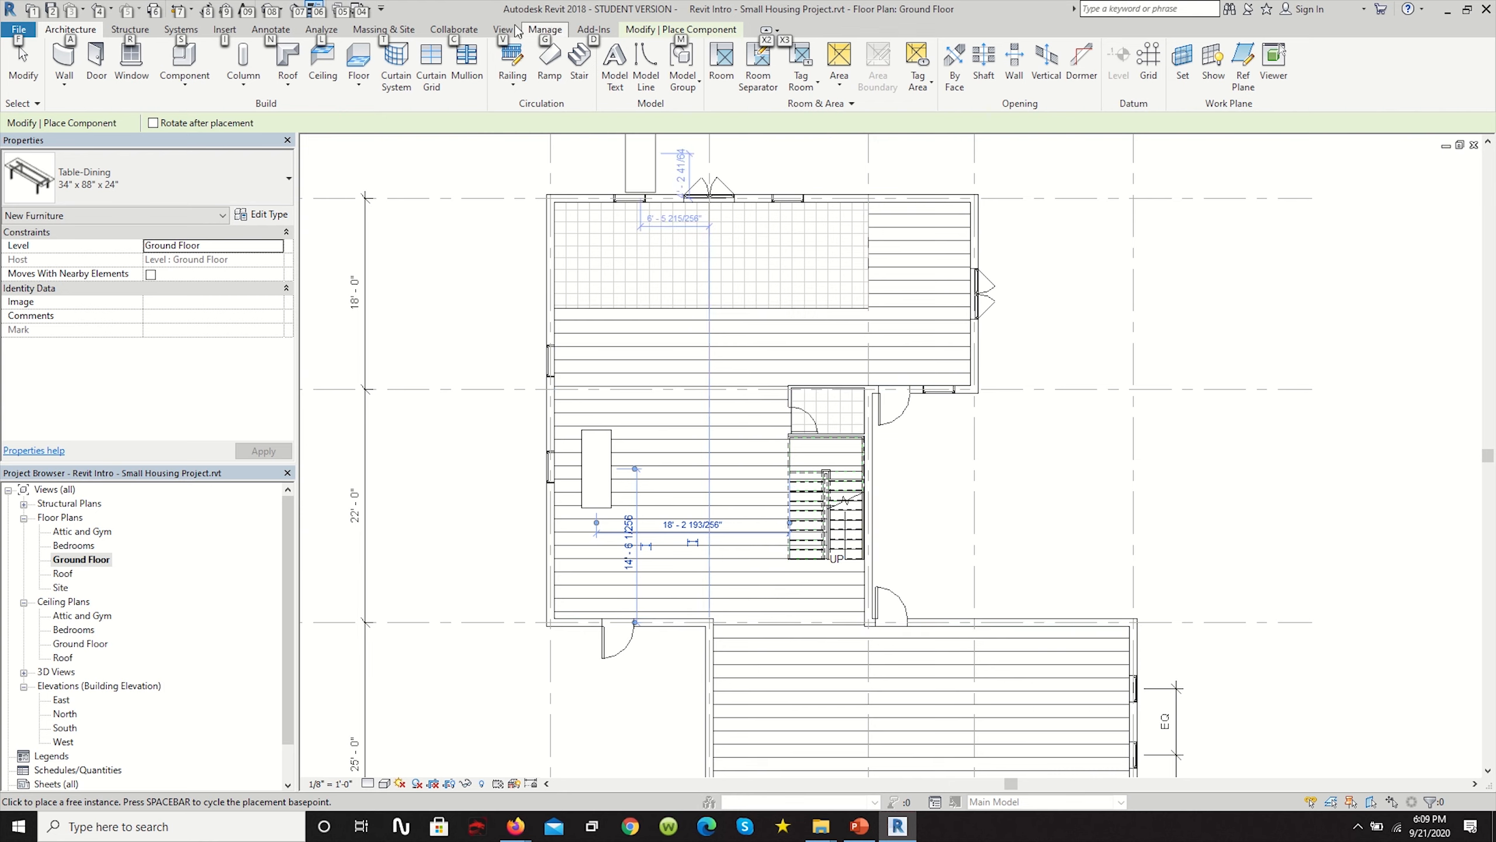
pyautogui.click(475, 12)
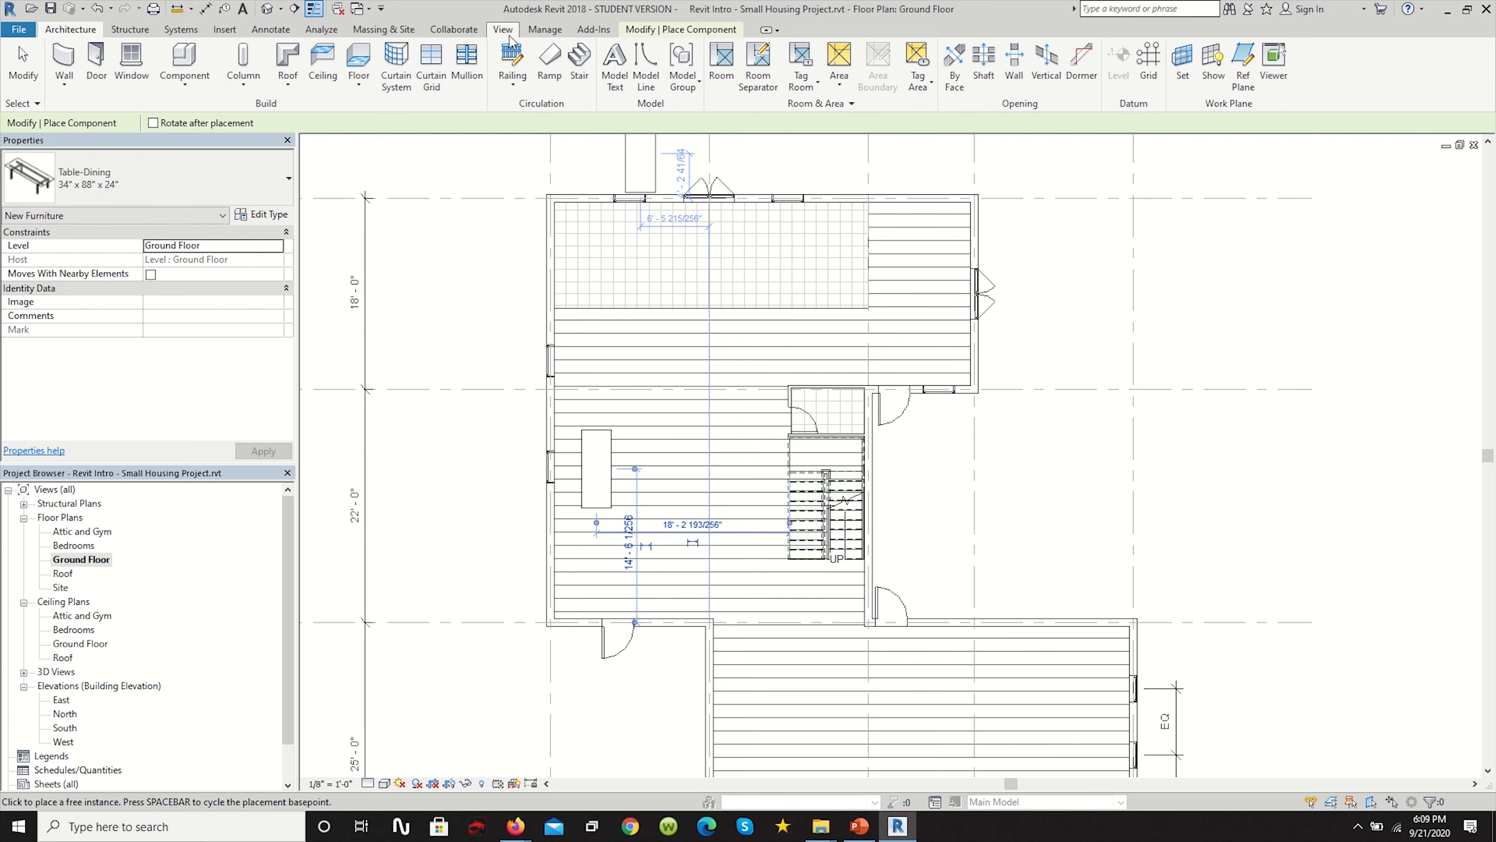
pyautogui.click(216, 33)
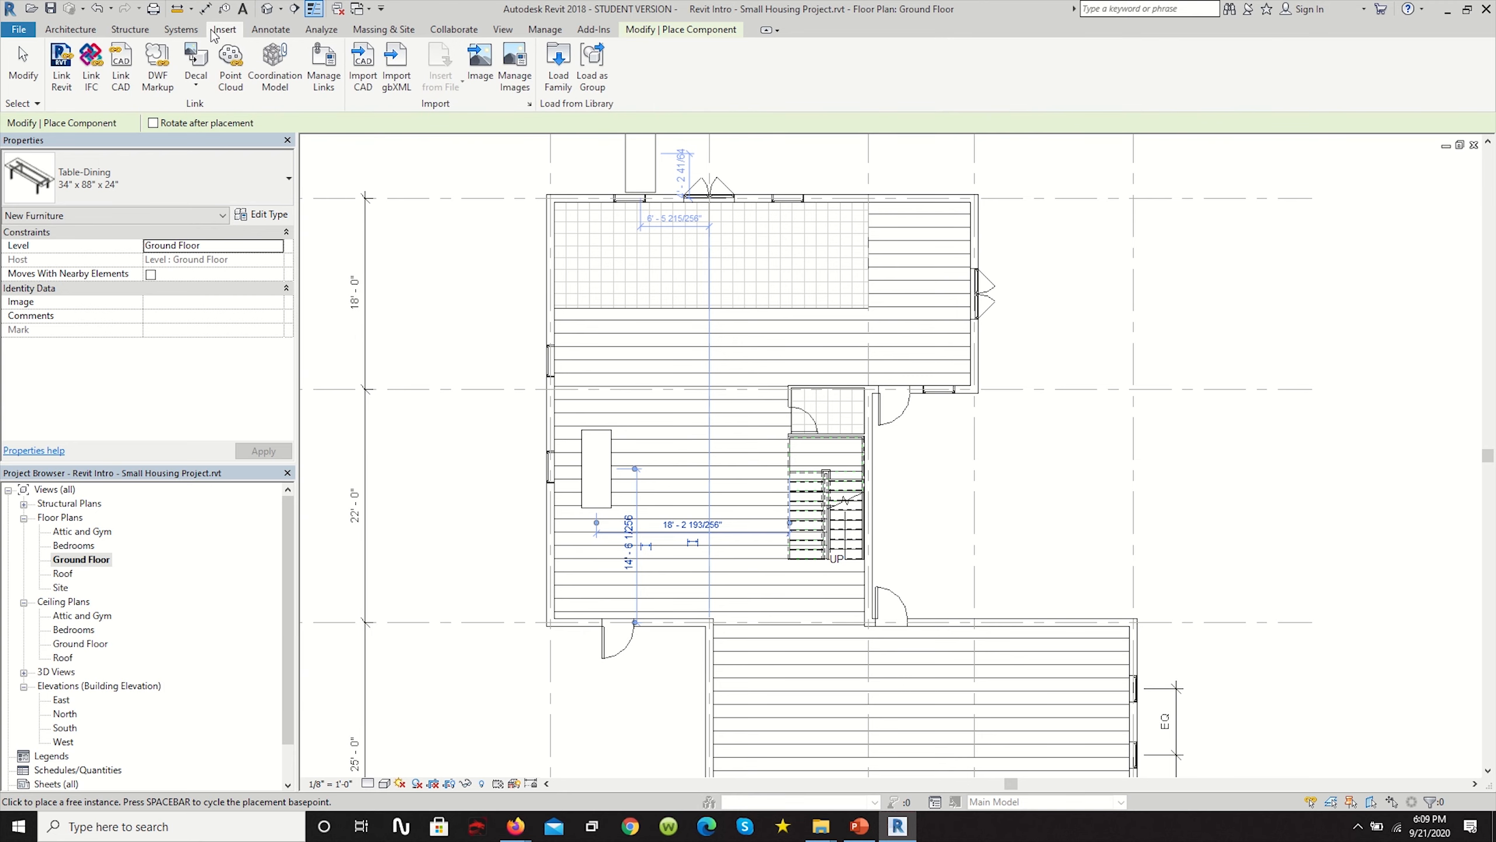
pyautogui.click(558, 87)
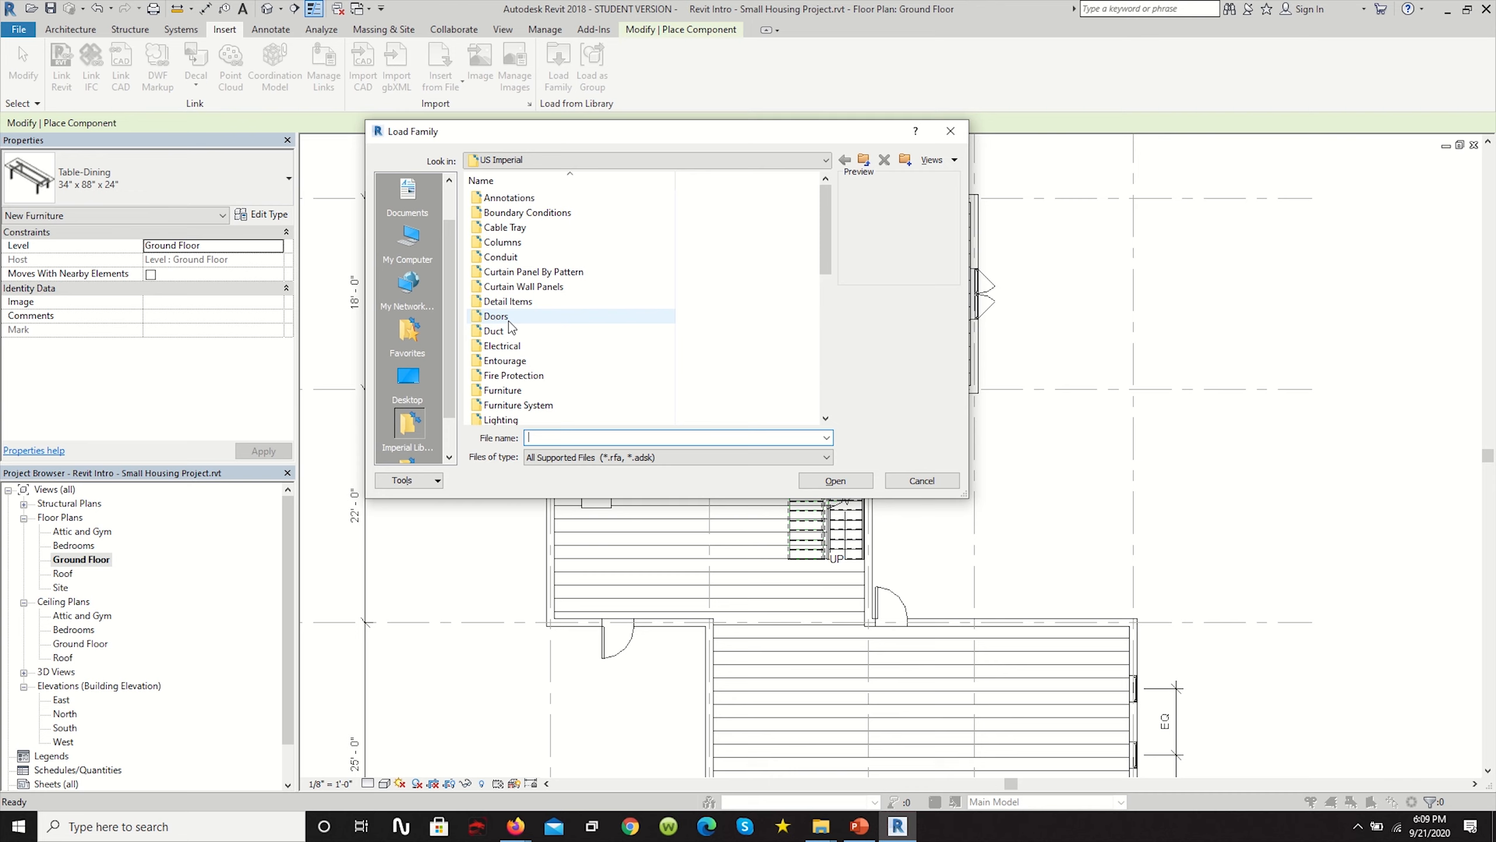
pyautogui.scroll(-1, 510, 328)
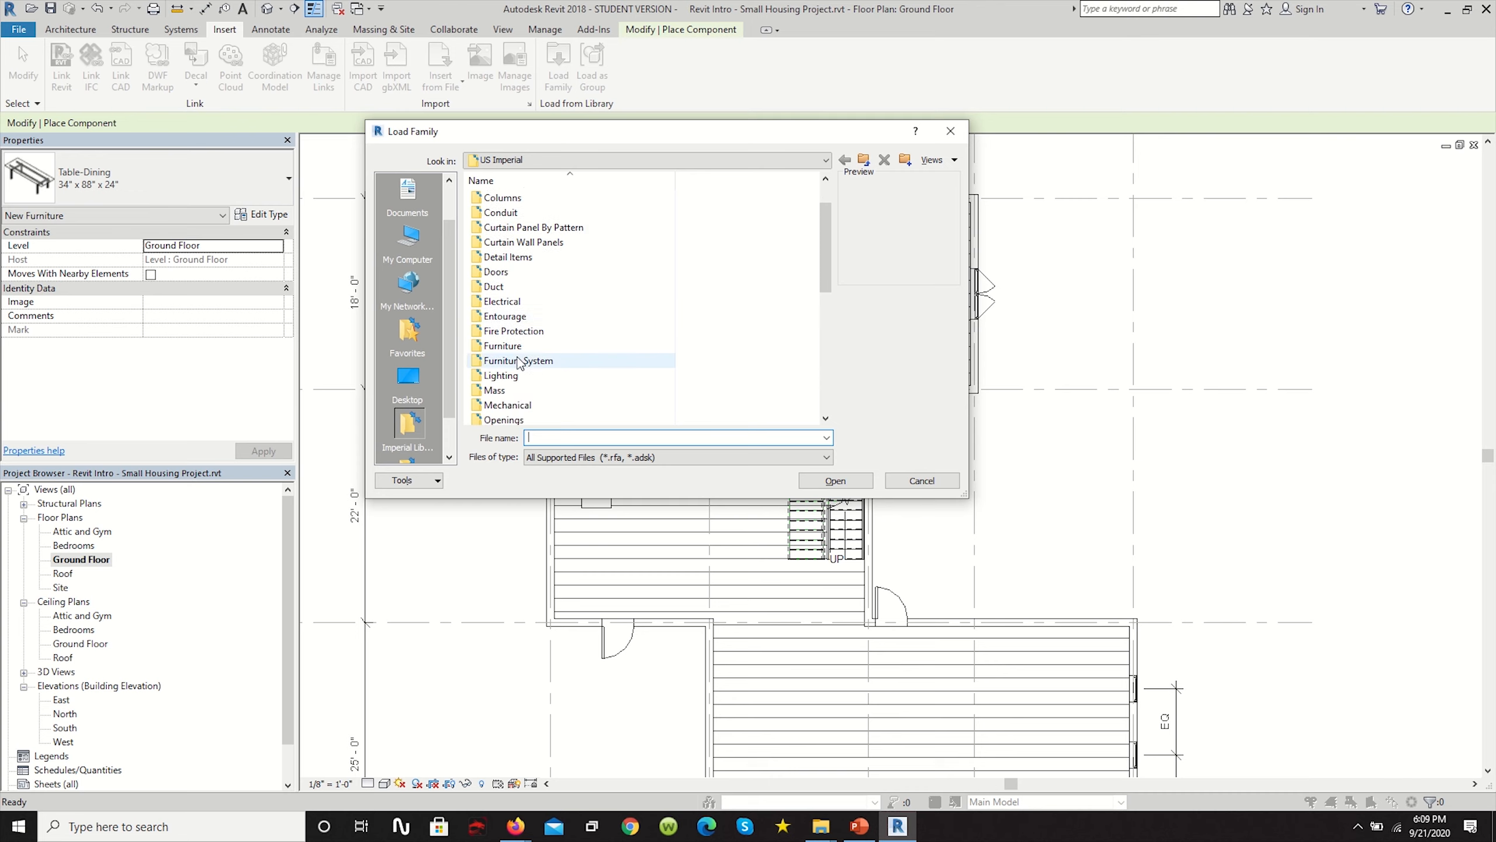
pyautogui.doubleClick(520, 348)
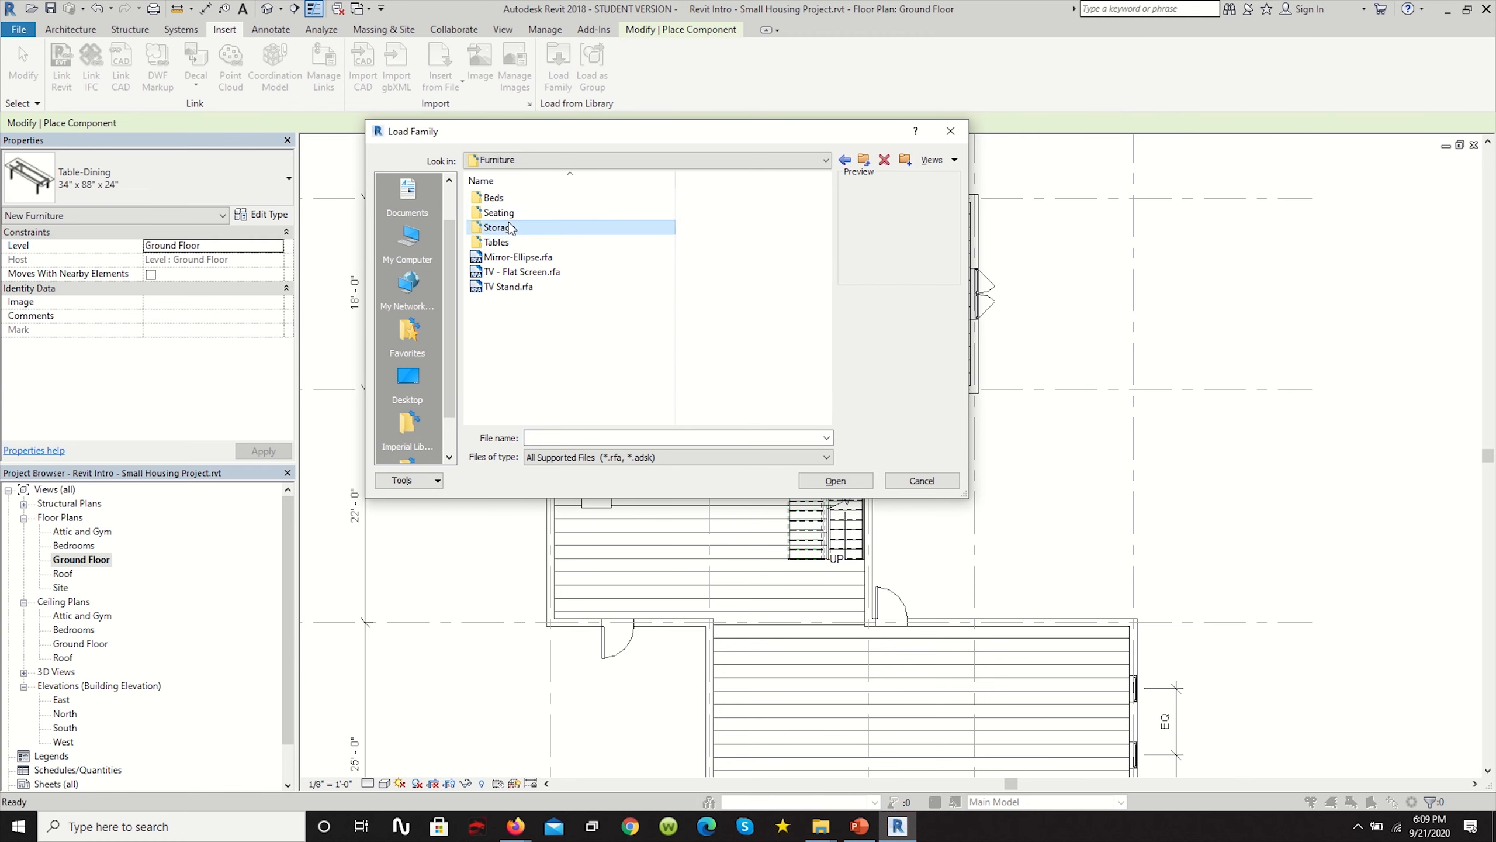
pyautogui.click(508, 200)
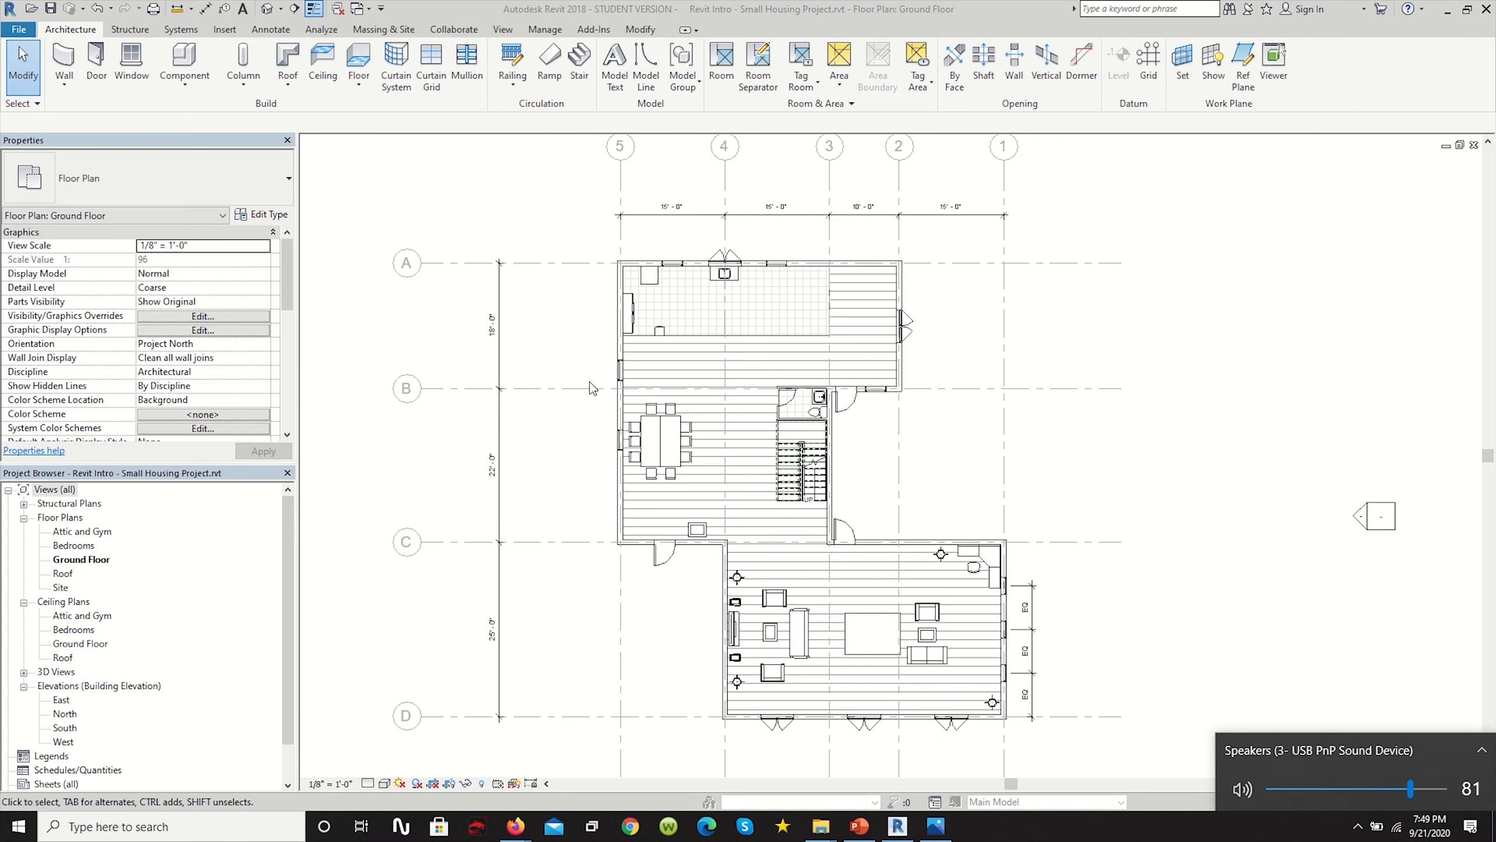
# Open the Bedrooms floor plan and examine the furniture in the bedrooms and the fixtures in both bathrooms.
pyautogui.doubleClick(77, 549)
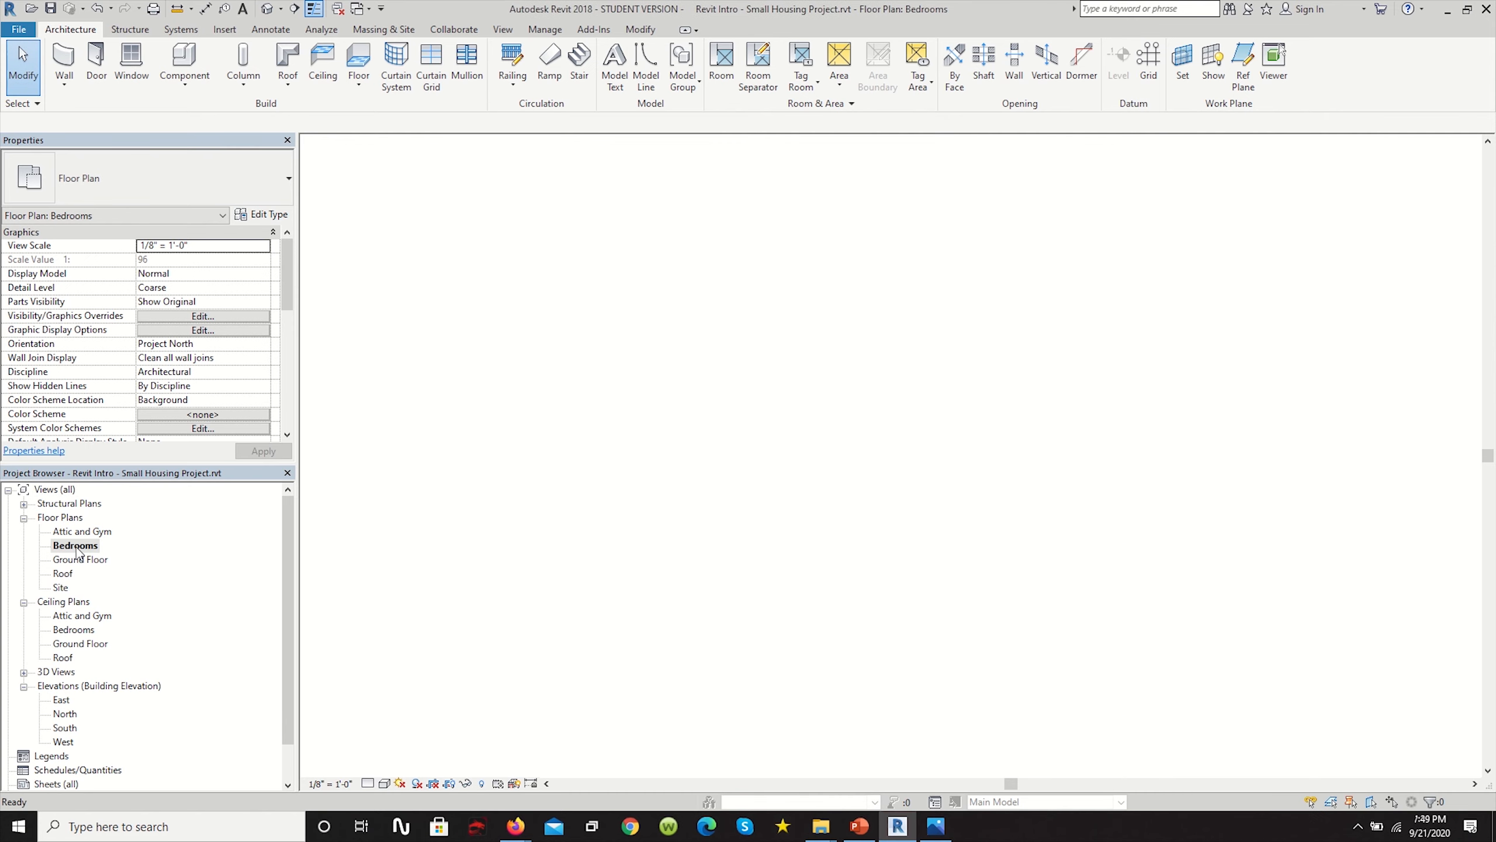
pyautogui.scroll(3, 613, 330)
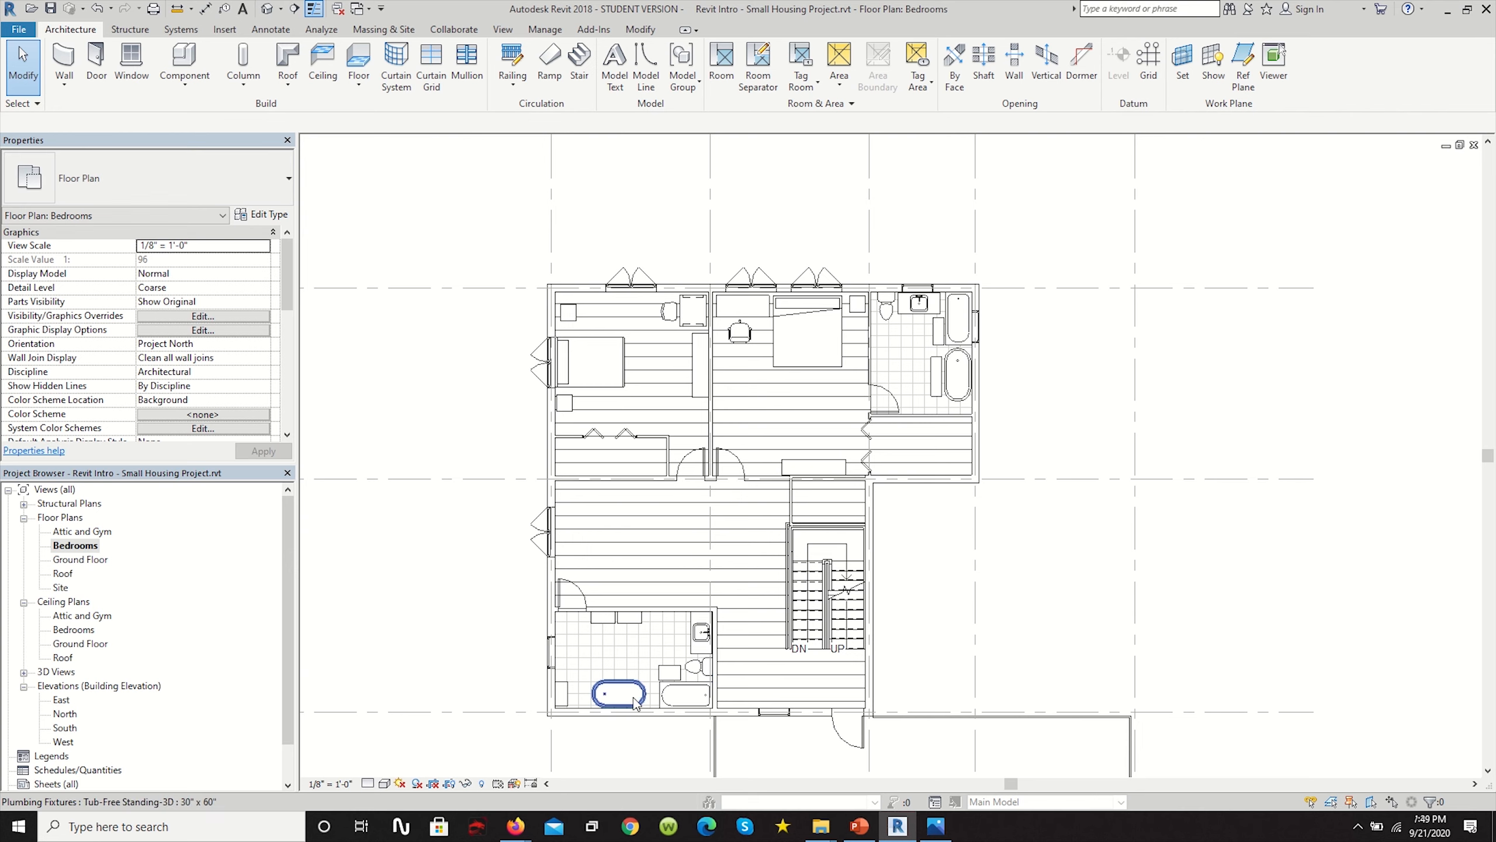
pyautogui.scroll(2, 695, 684)
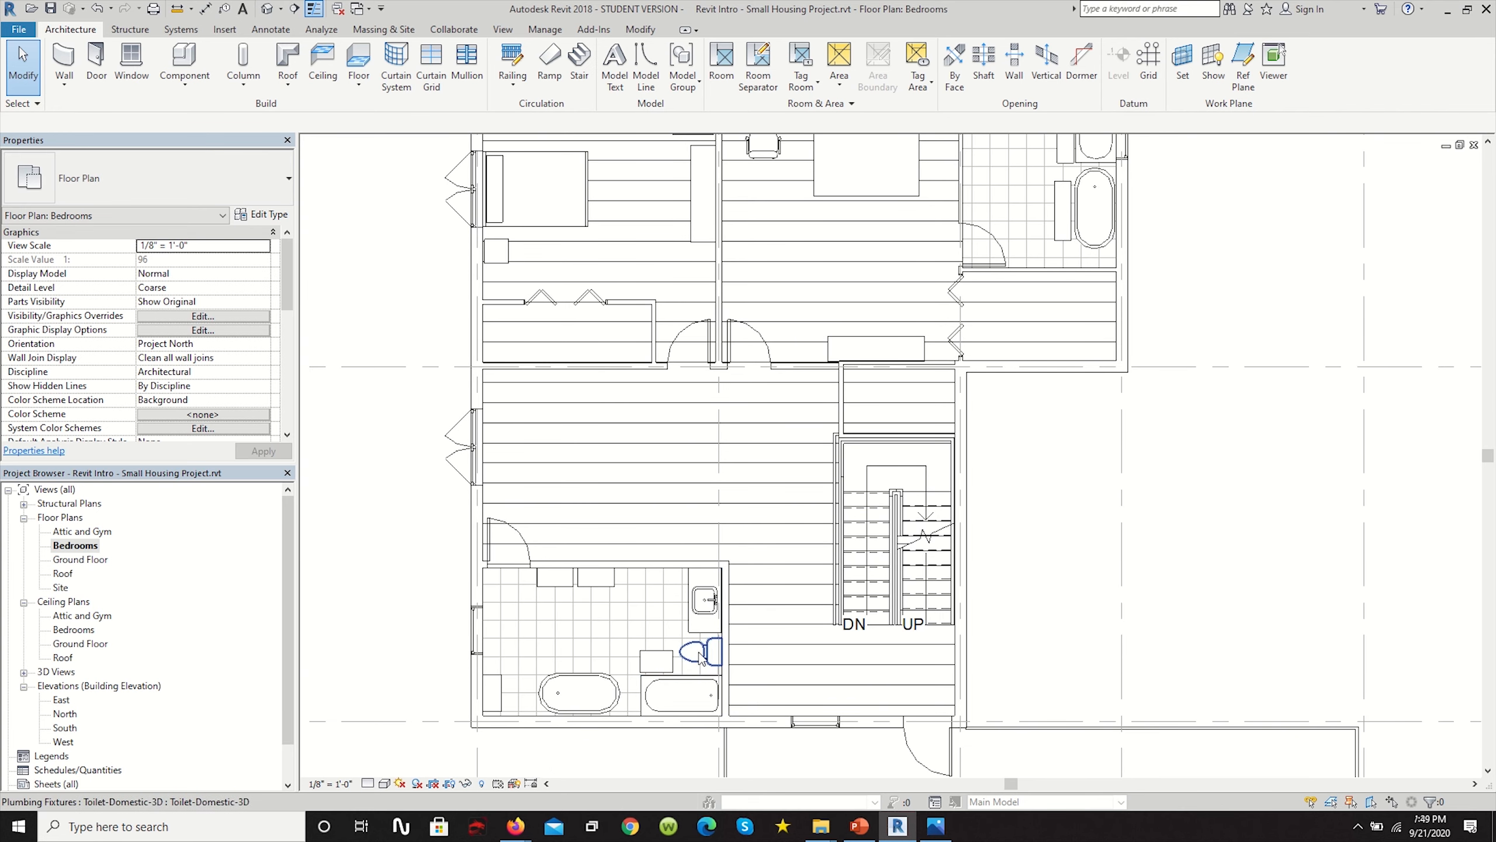
pyautogui.scroll(-2, 731, 669)
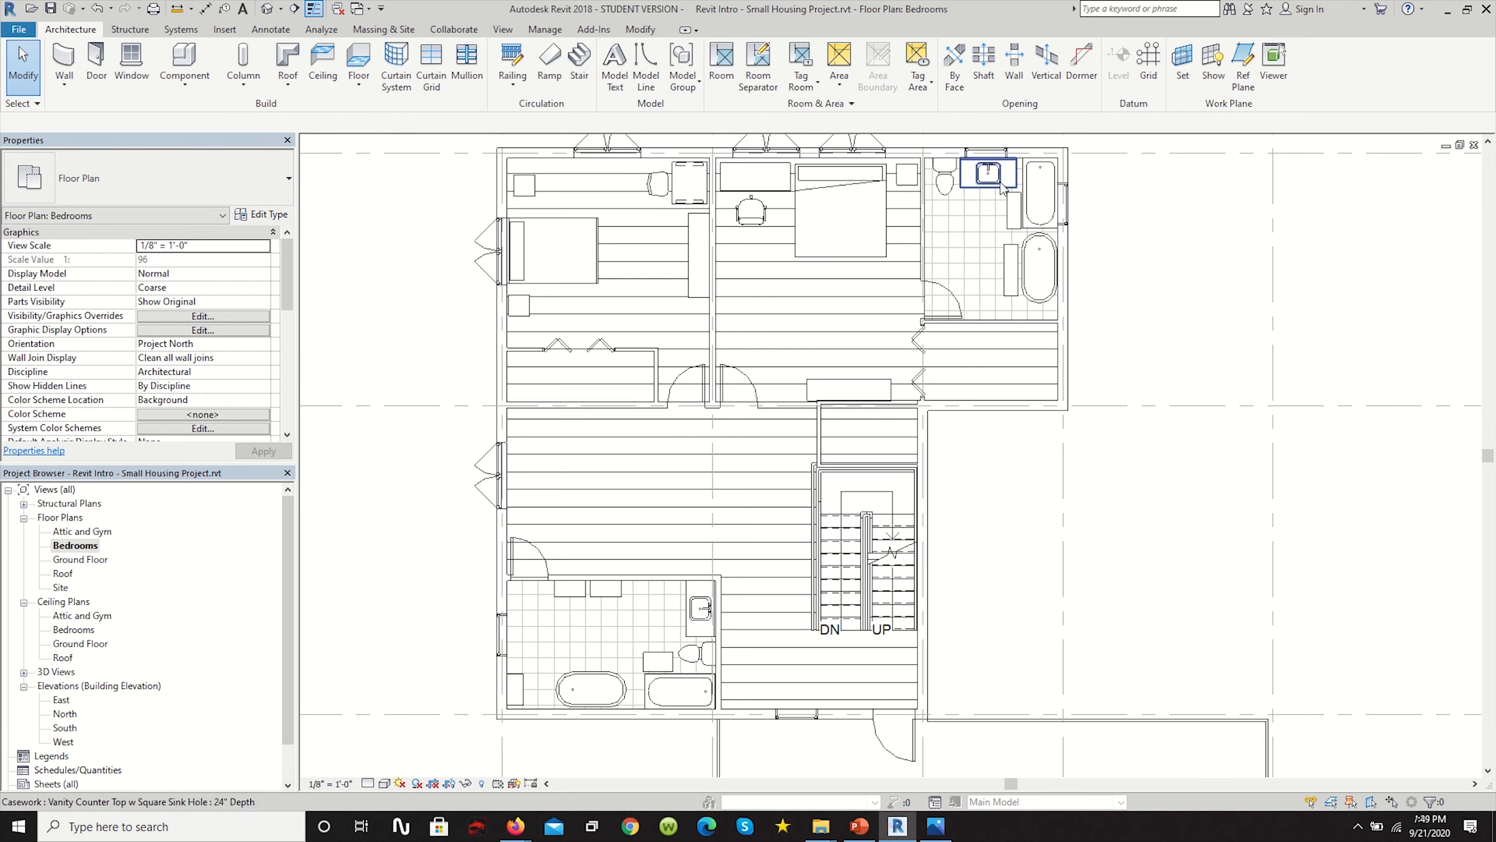
pyautogui.scroll(2, 654, 235)
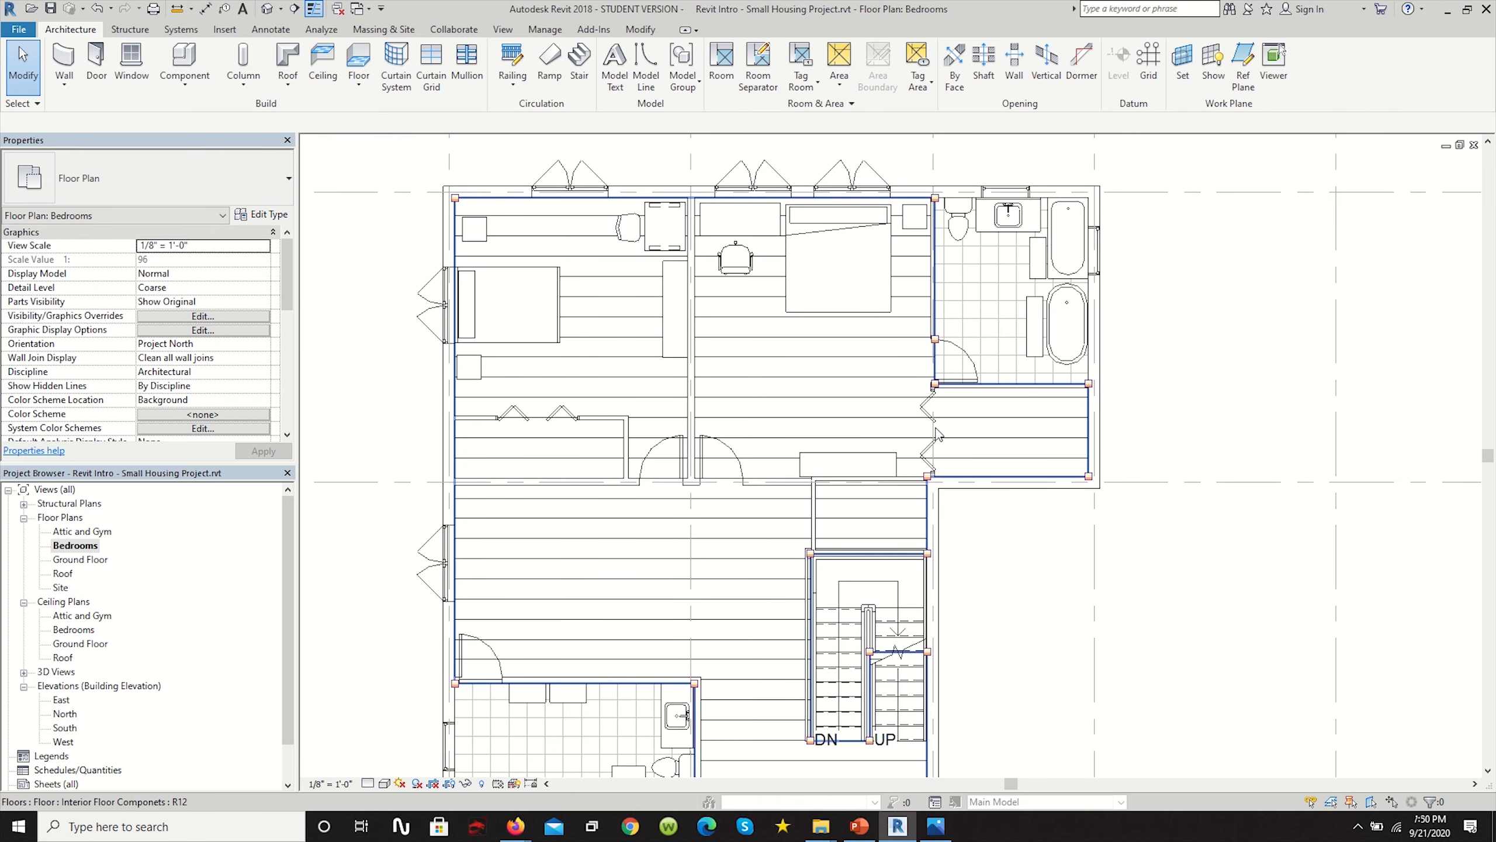
pyautogui.scroll(-2, 931, 433)
# Review the equipment layout in the Attic and Gym floor plan and the furniture layout in the Ground Floor plan.
pyautogui.doubleClick(94, 532)
pyautogui.scroll(3, 760, 460)
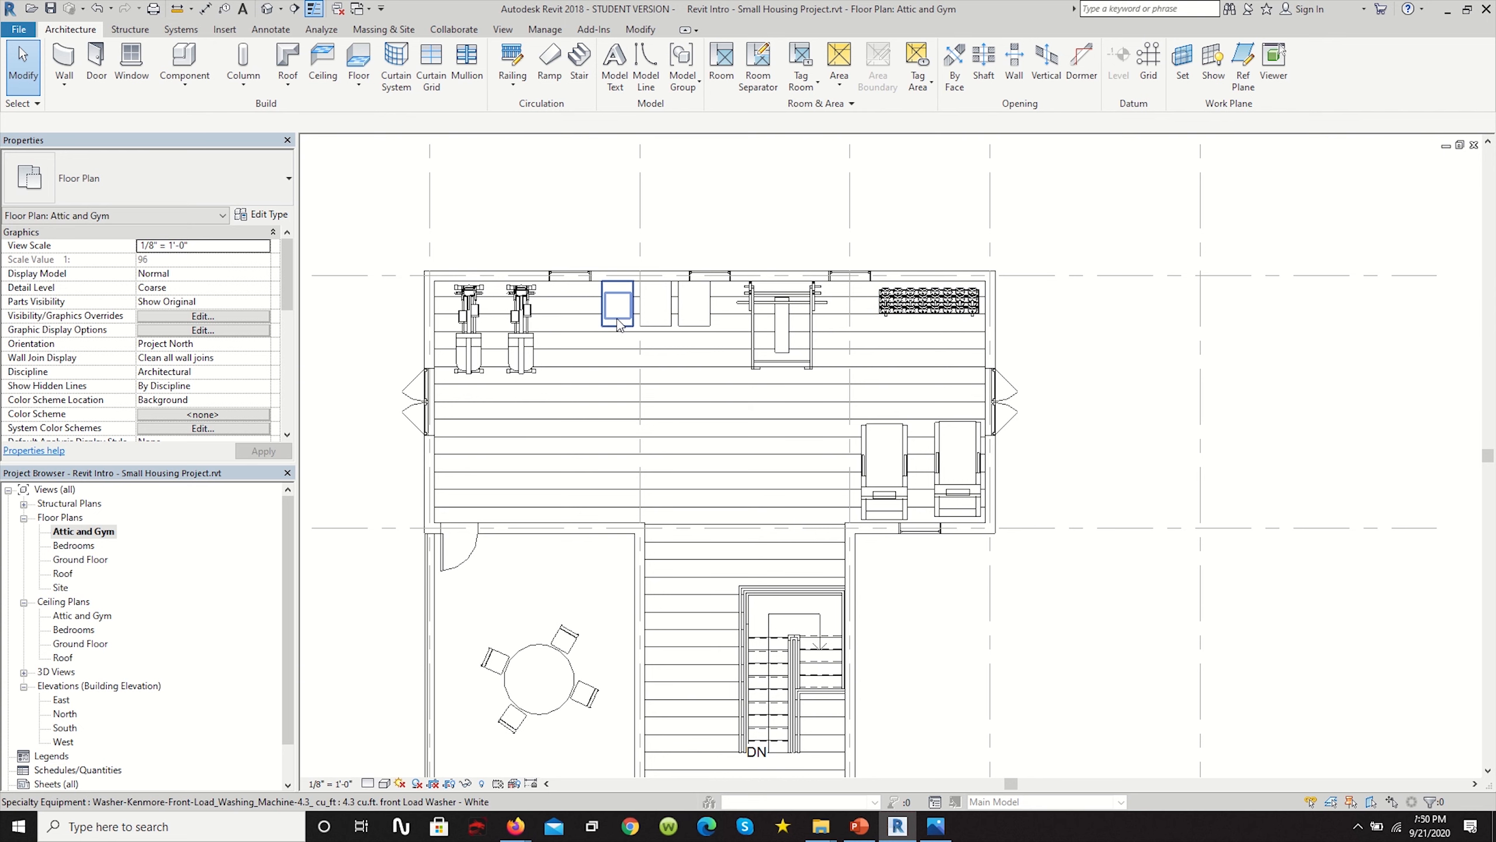
pyautogui.doubleClick(80, 559)
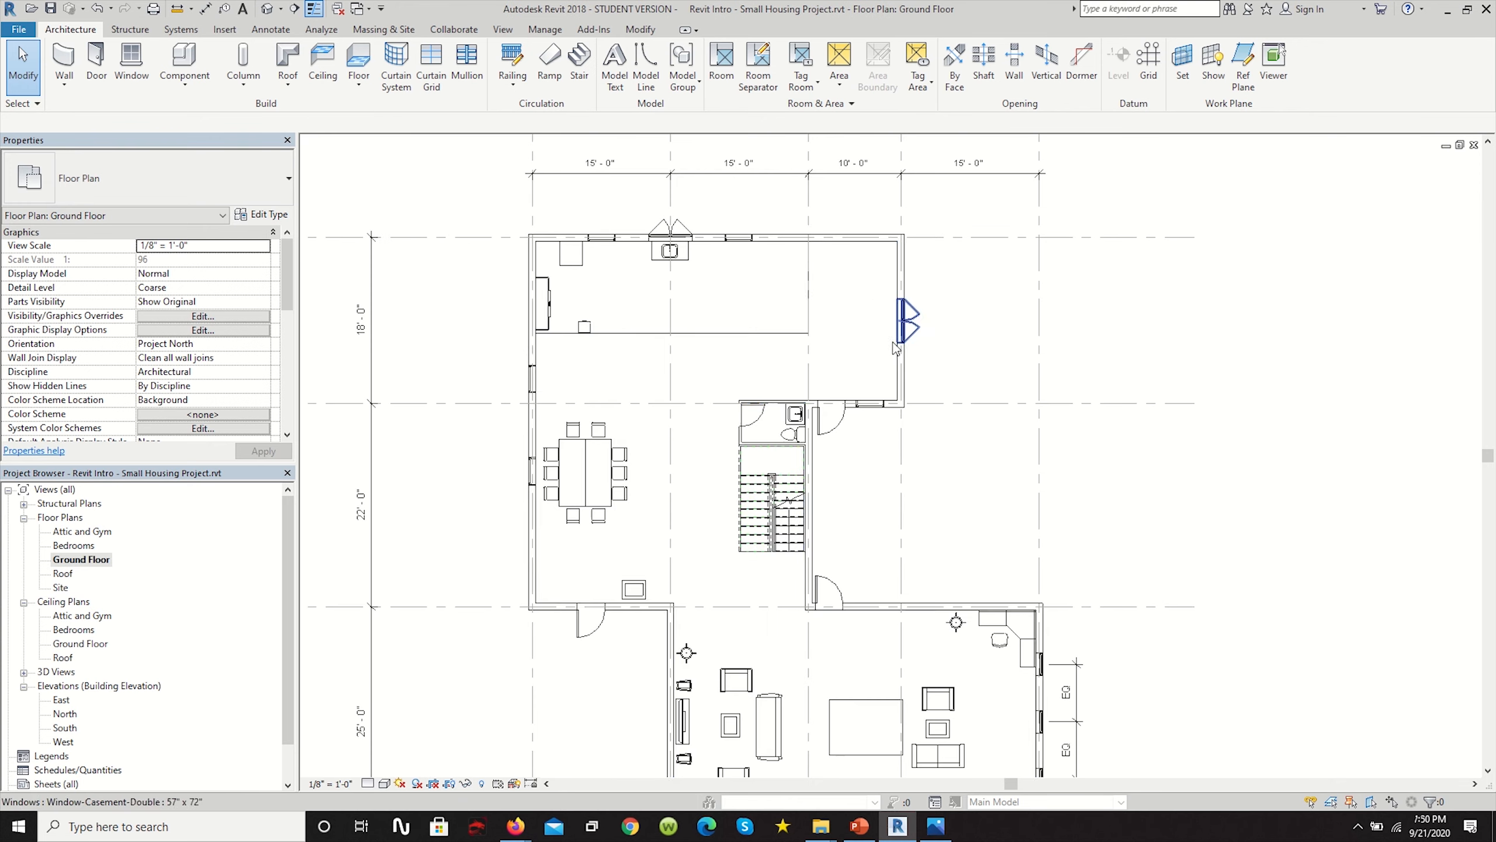
pyautogui.scroll(2, 988, 656)
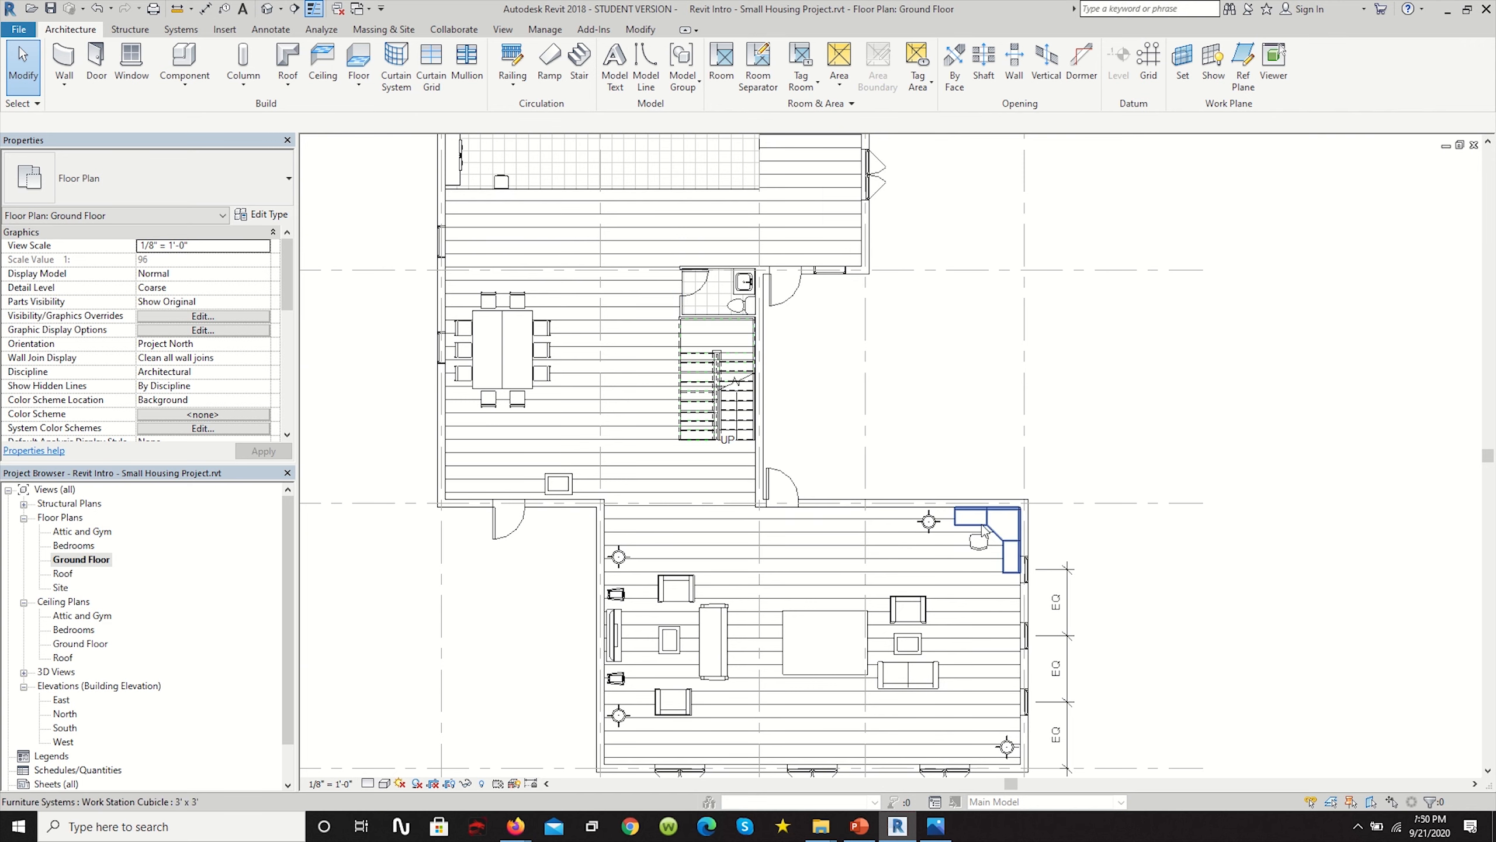
# Examine the Ground Floor plan's furniture layout across the living, dining and kitchen areas.
pyautogui.scroll(-2, 969, 639)
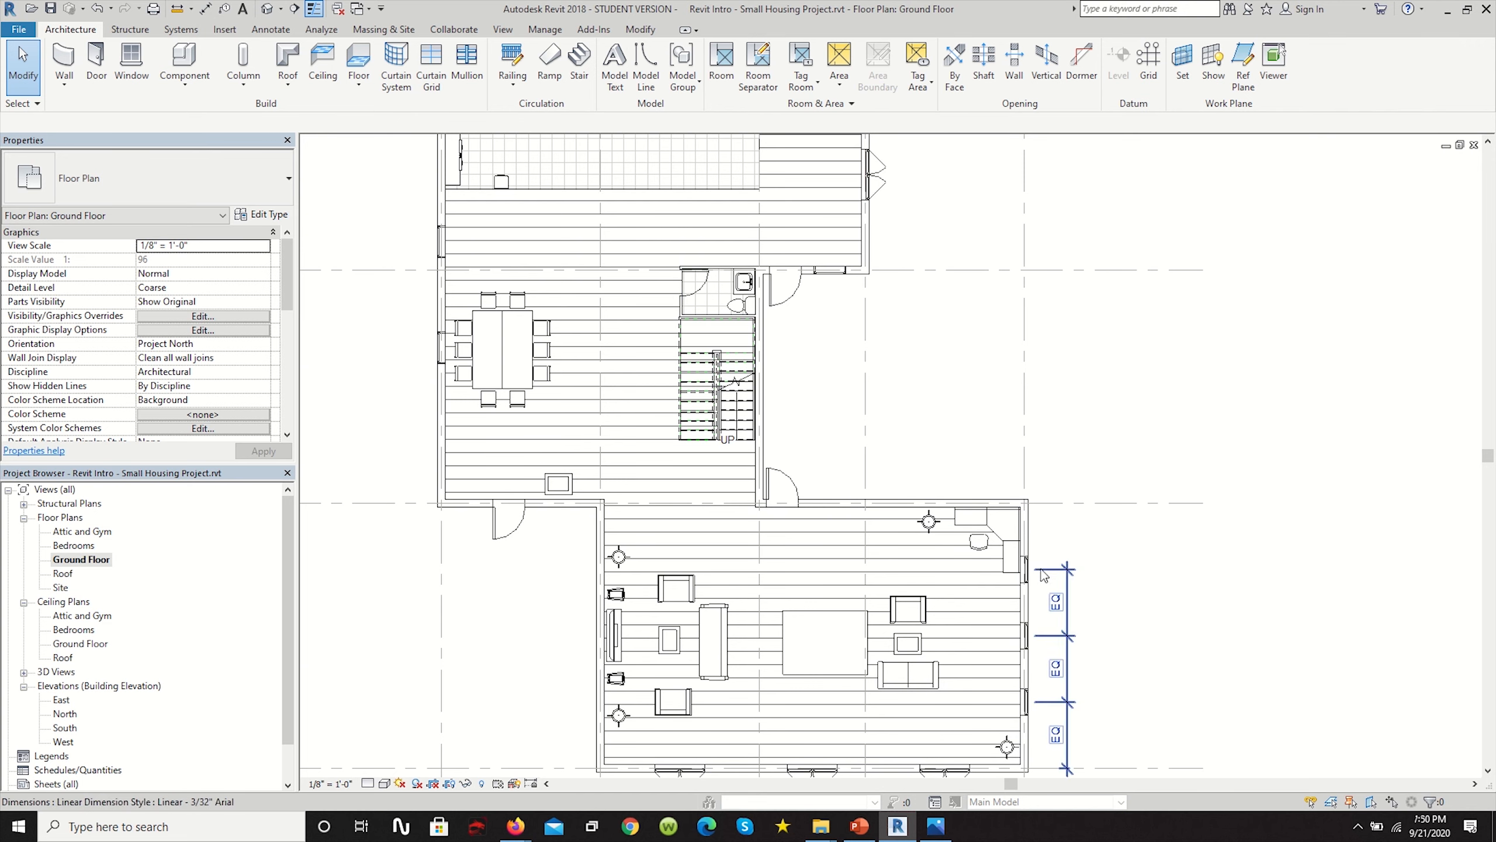
pyautogui.scroll(2, 919, 657)
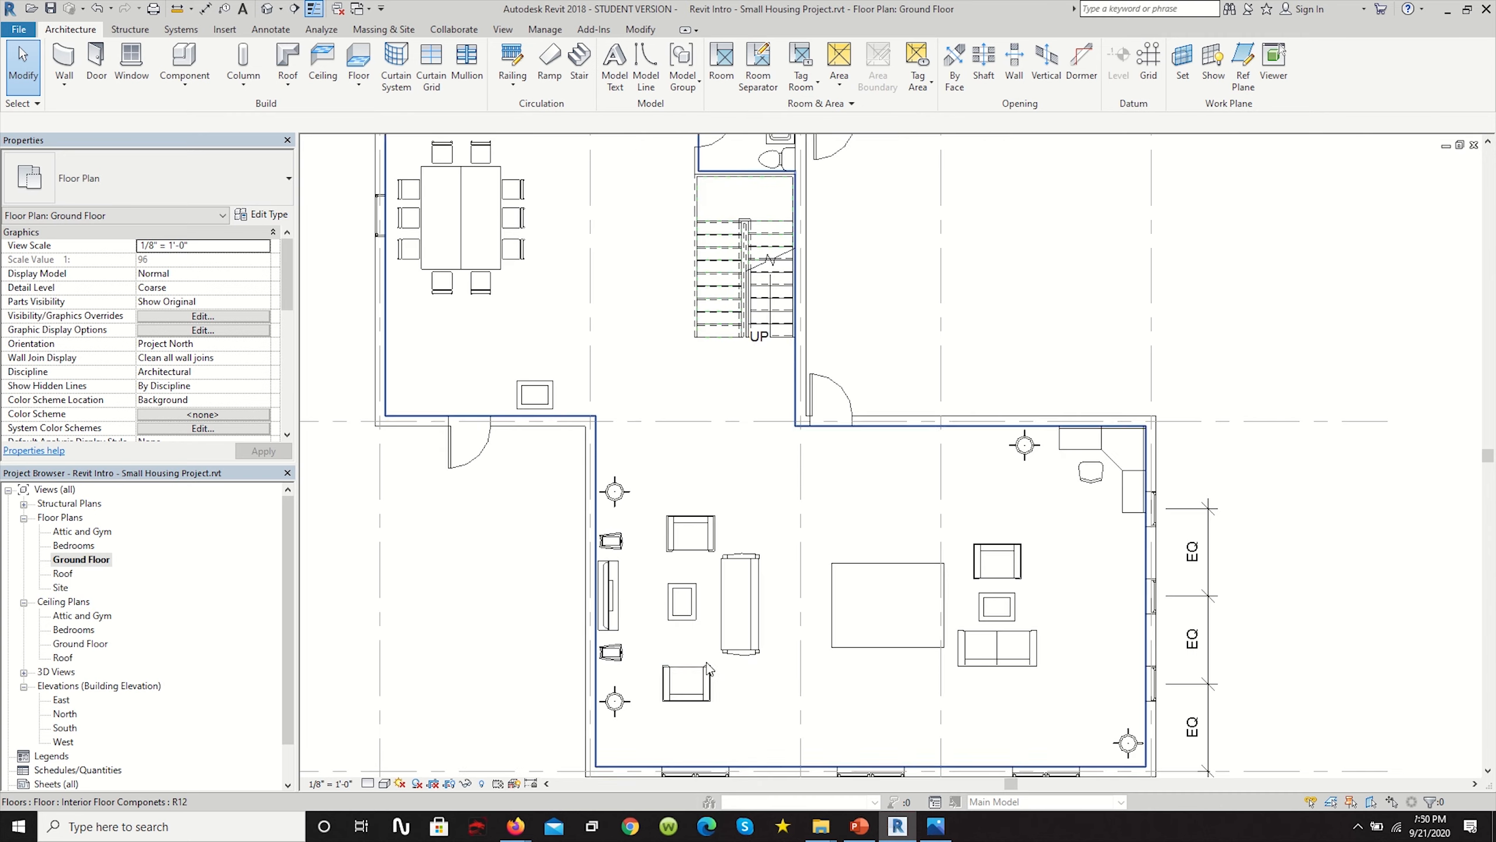
pyautogui.scroll(-3, 722, 680)
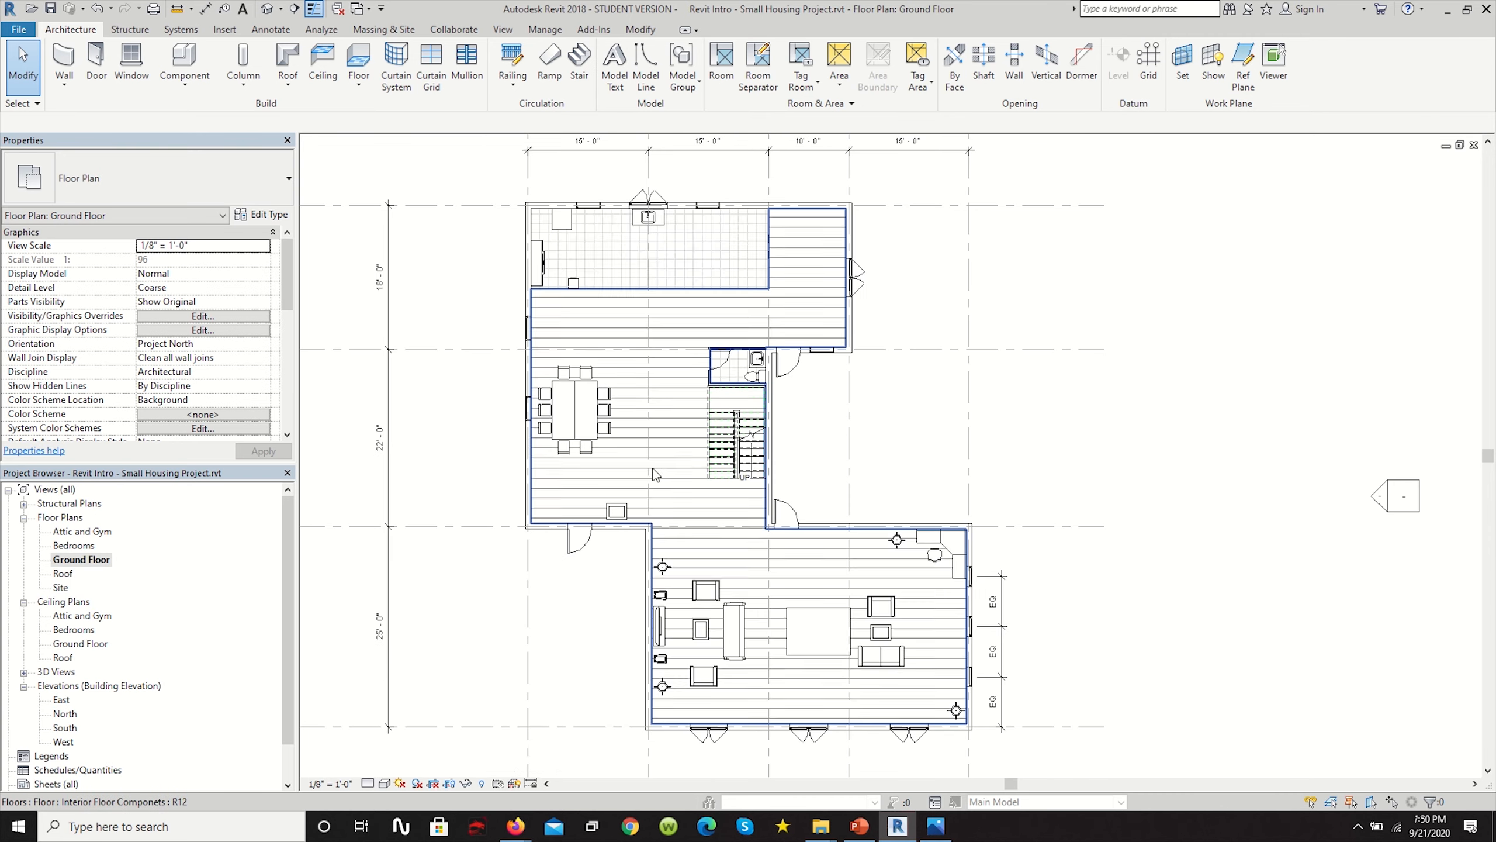
pyautogui.scroll(2, 612, 413)
pyautogui.scroll(-1, 612, 413)
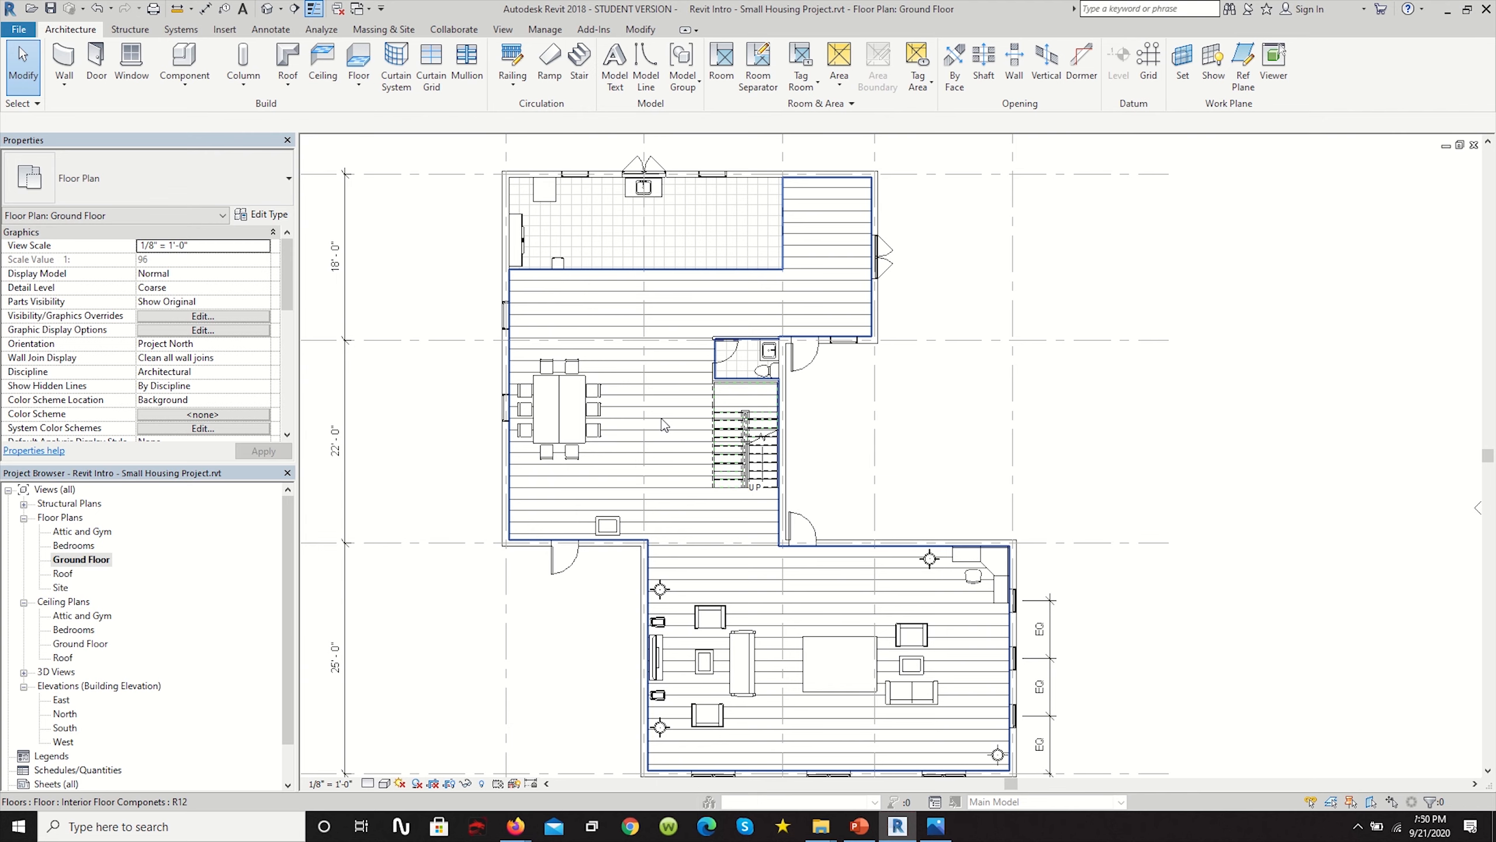
pyautogui.scroll(-1, 658, 419)
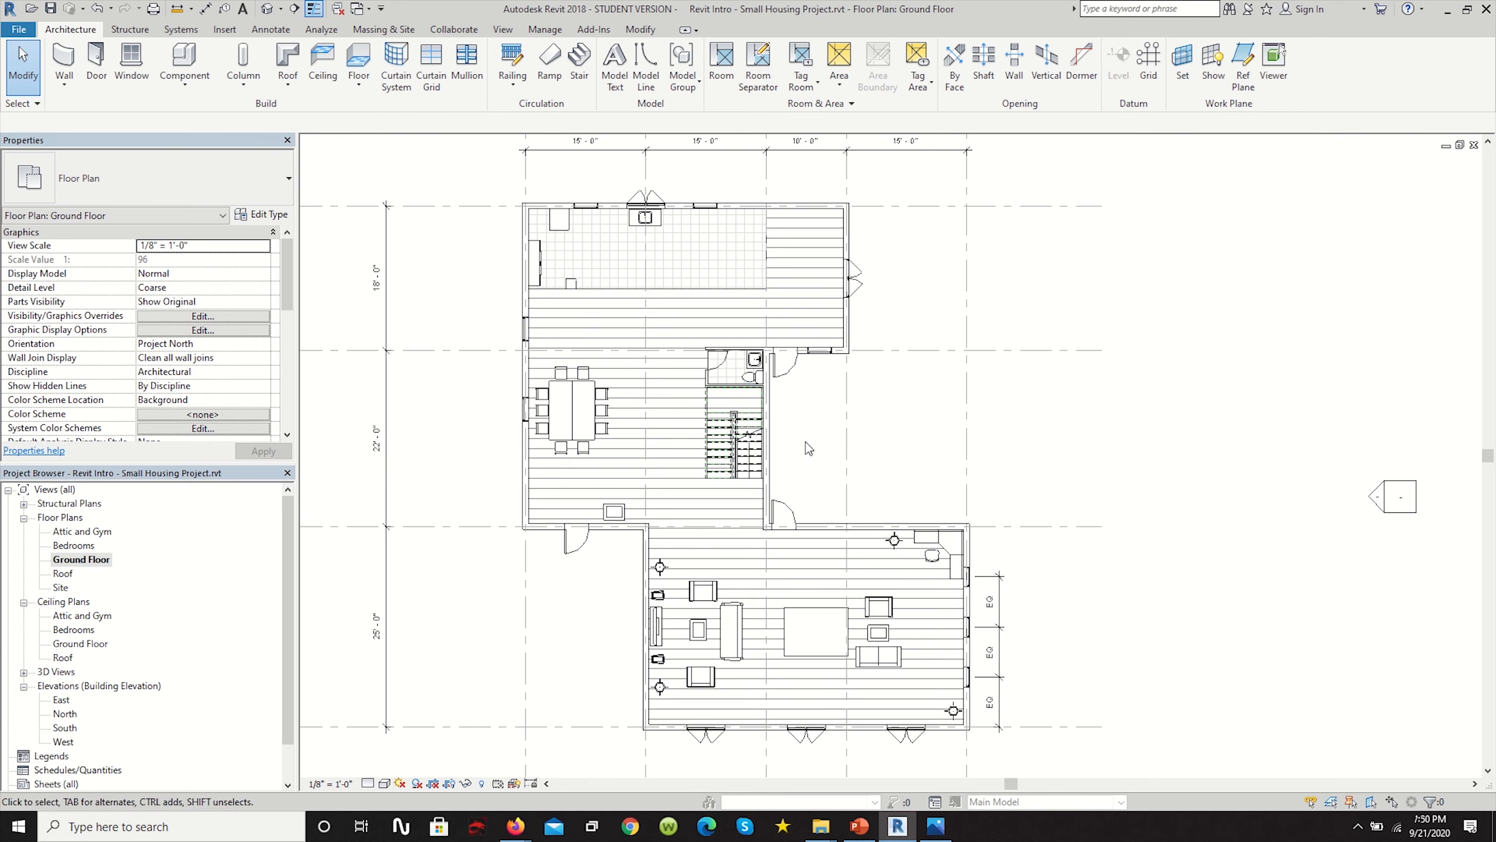
pyautogui.scroll(2, 608, 294)
pyautogui.scroll(-3, 793, 490)
pyautogui.scroll(-1, 788, 485)
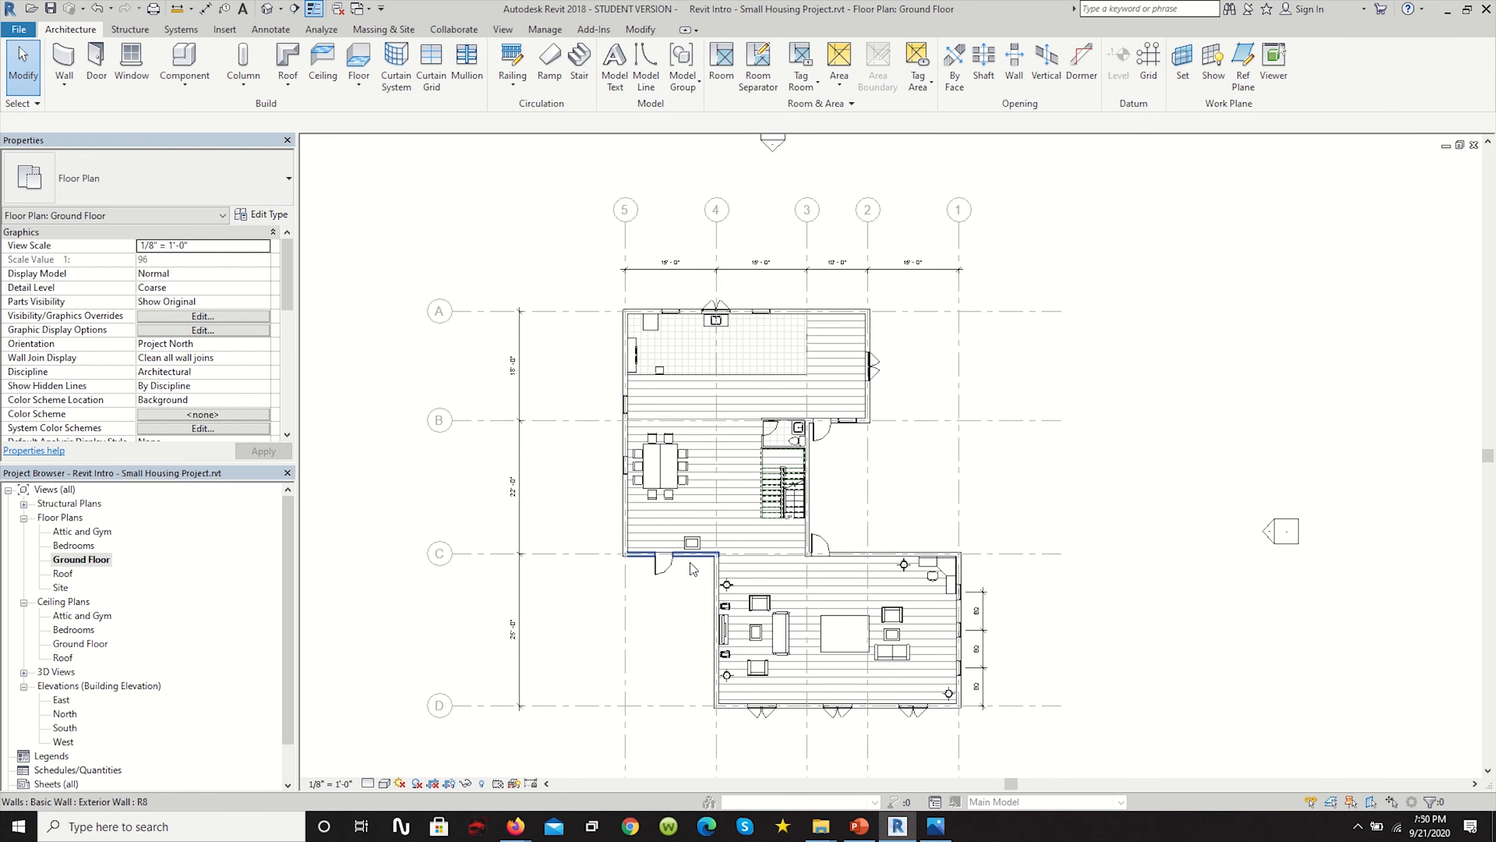
pyautogui.scroll(2, 707, 550)
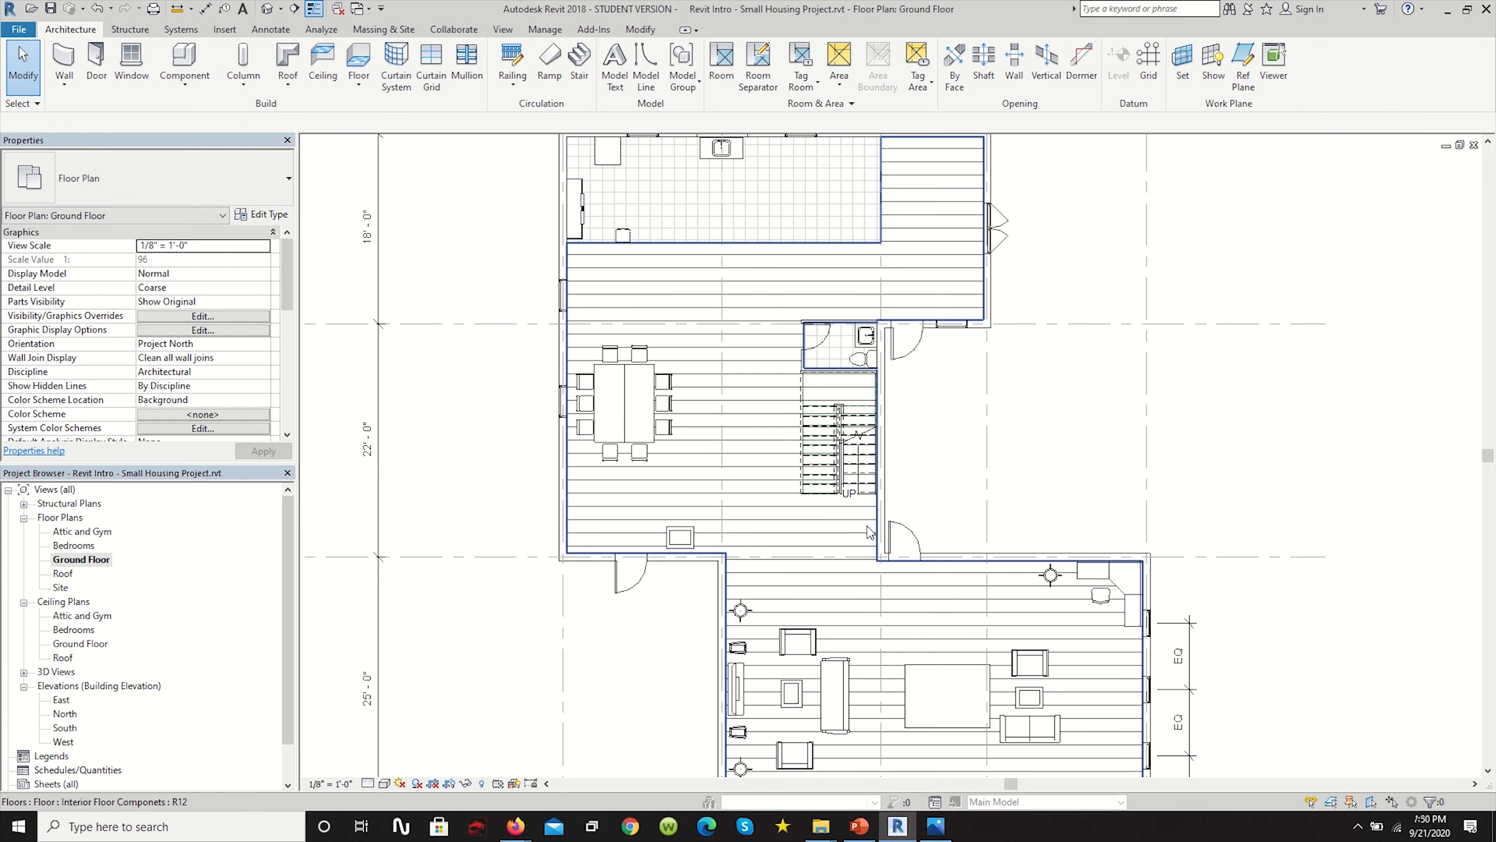
pyautogui.scroll(-2, 842, 608)
pyautogui.scroll(1, 836, 645)
pyautogui.scroll(4, 754, 592)
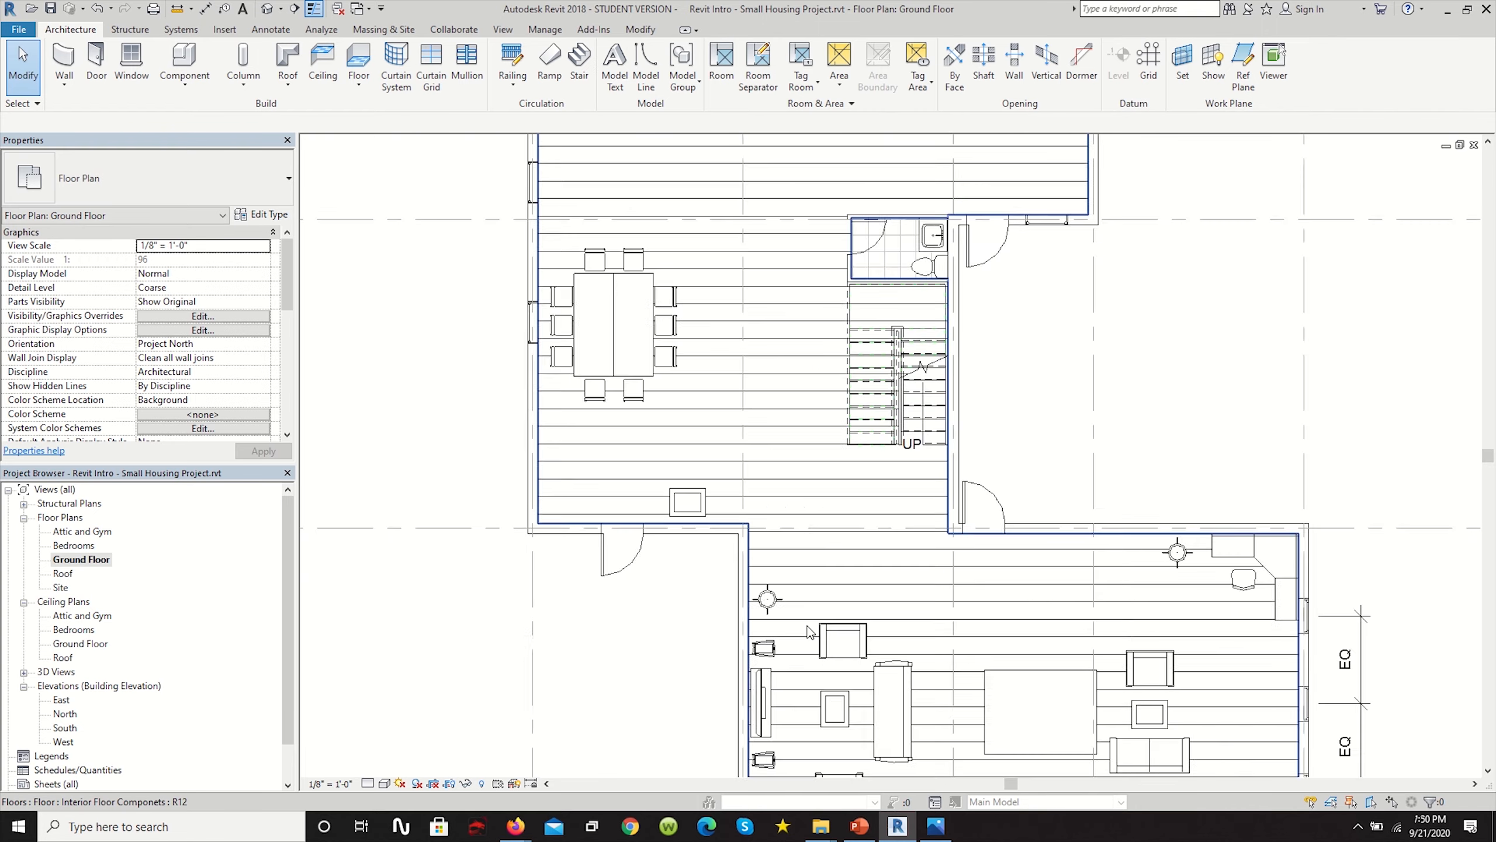
# Check the family types of the living room floor lamp, the sofa and the kitchen stool.
pyautogui.click(742, 583)
pyautogui.scroll(-2, 741, 484)
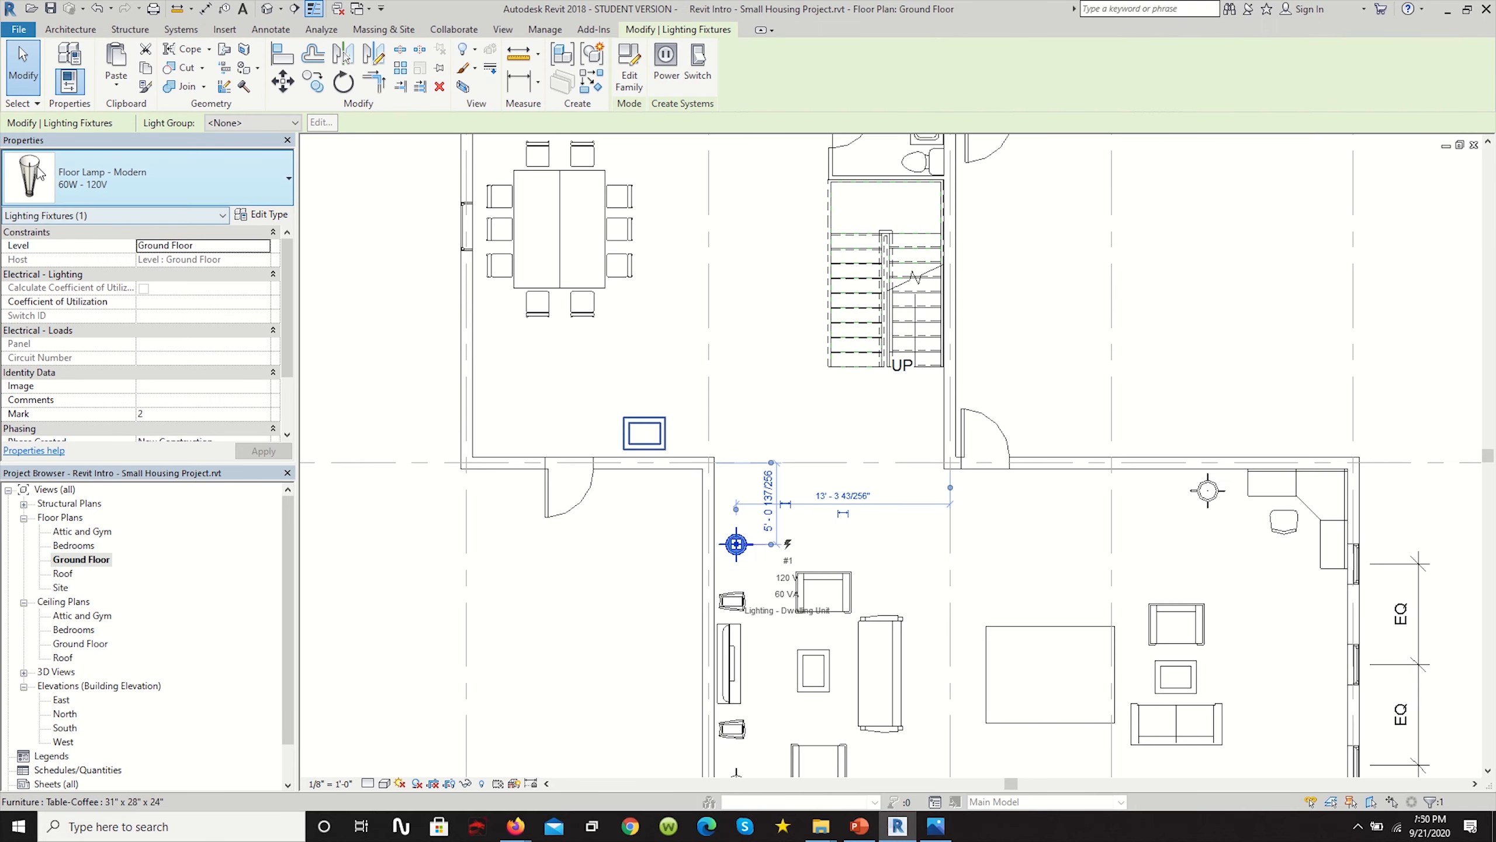
pyautogui.scroll(-2, 691, 376)
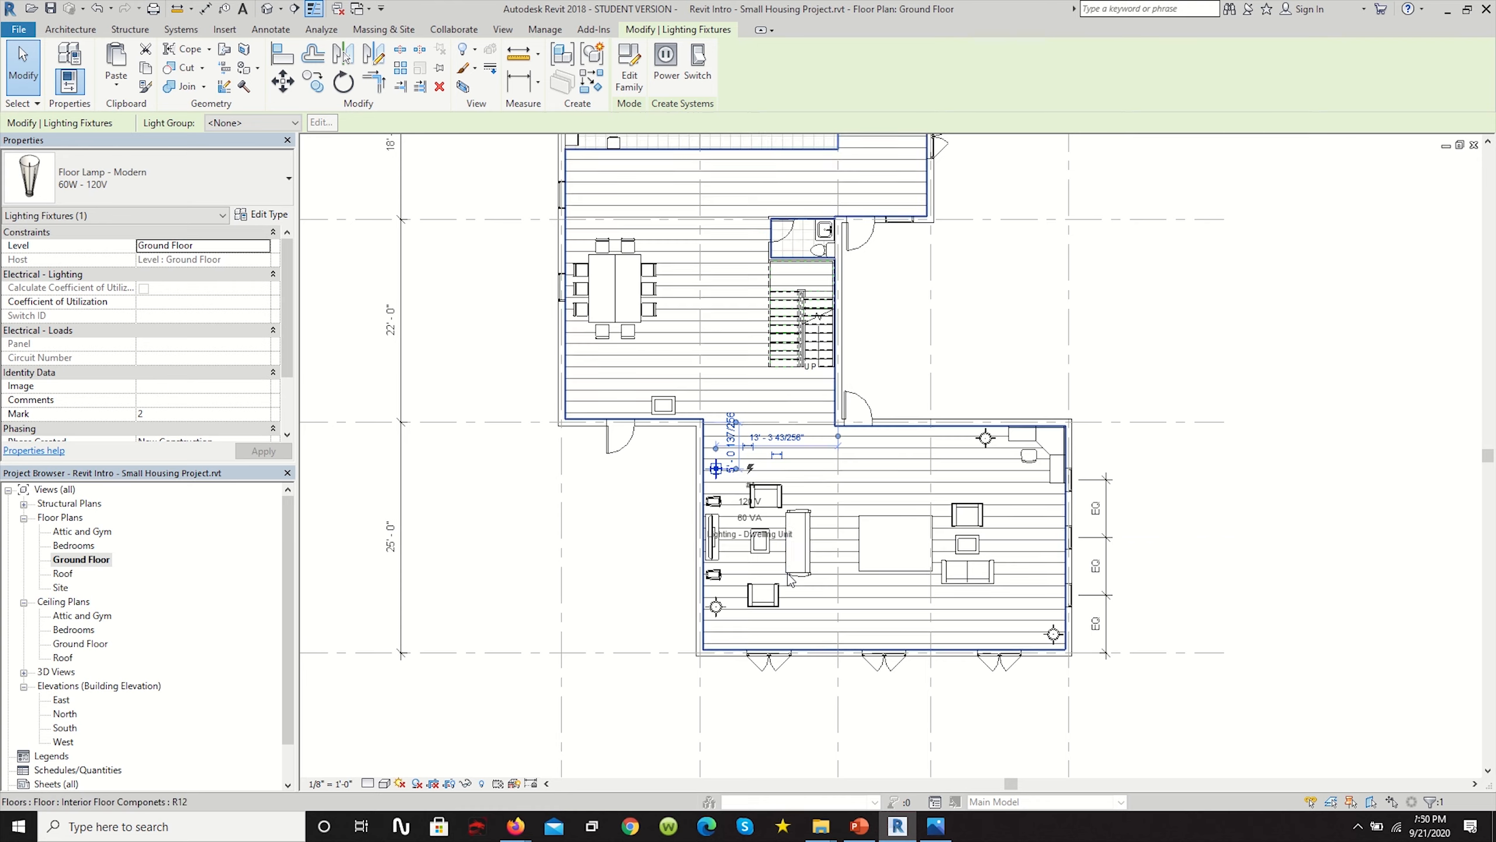
pyautogui.scroll(2, 818, 458)
pyautogui.click(816, 458)
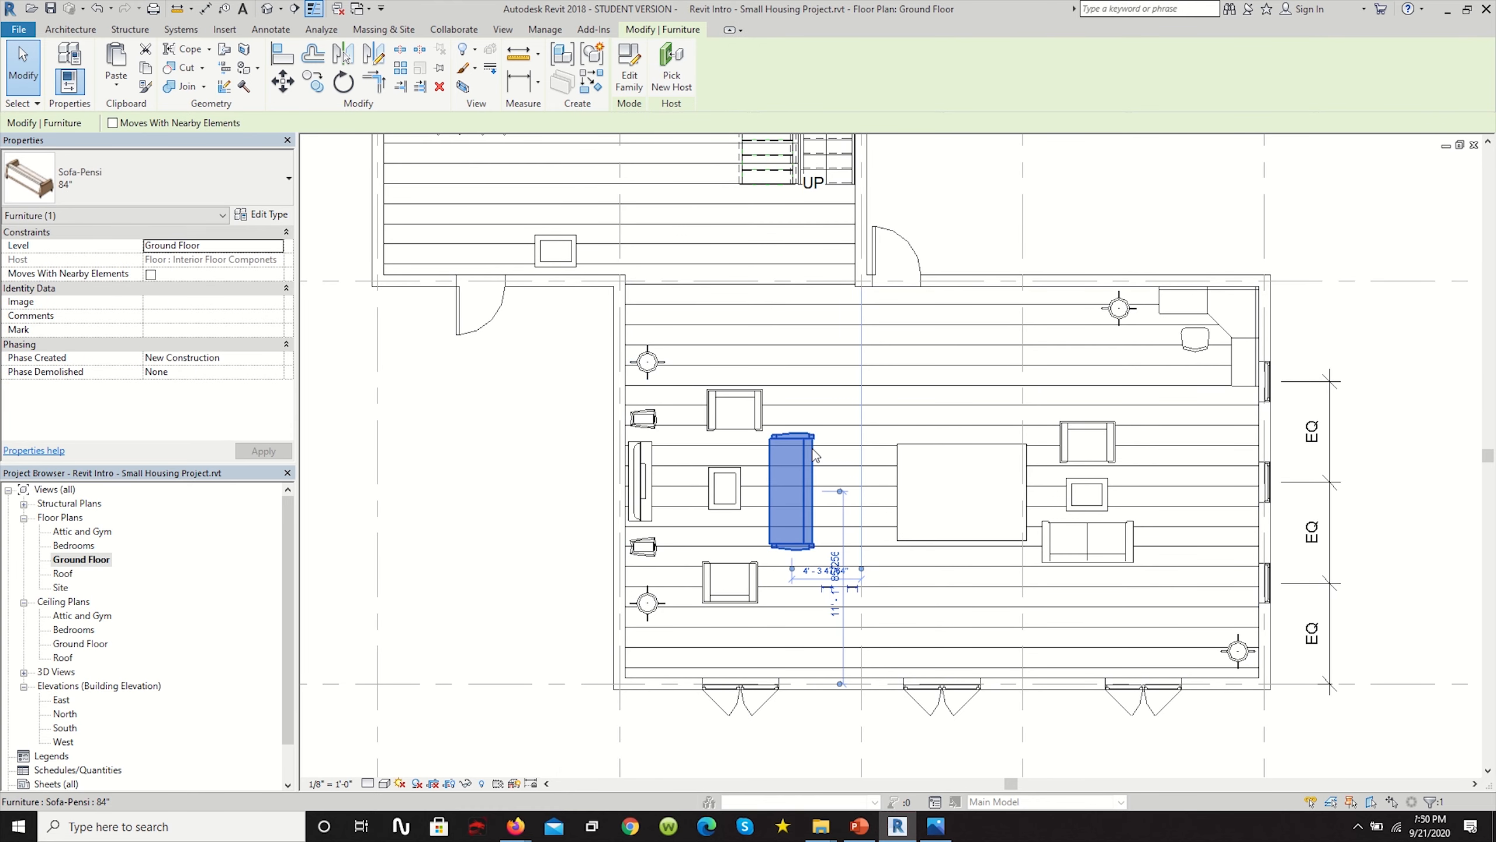
pyautogui.scroll(-1, 1070, 453)
pyautogui.scroll(-3, 1071, 453)
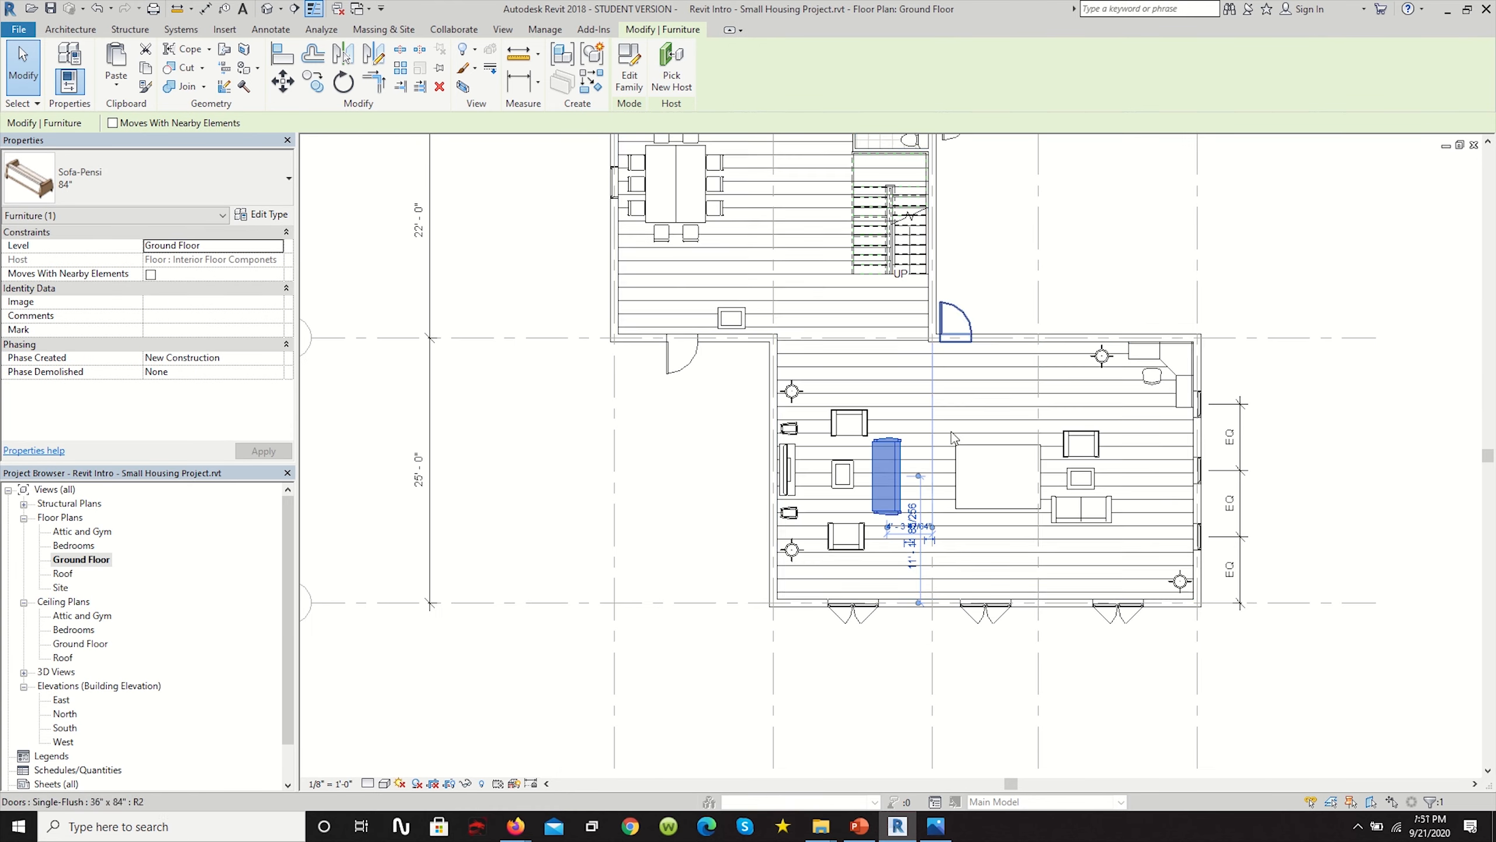
pyautogui.scroll(4, 764, 260)
pyautogui.click(742, 329)
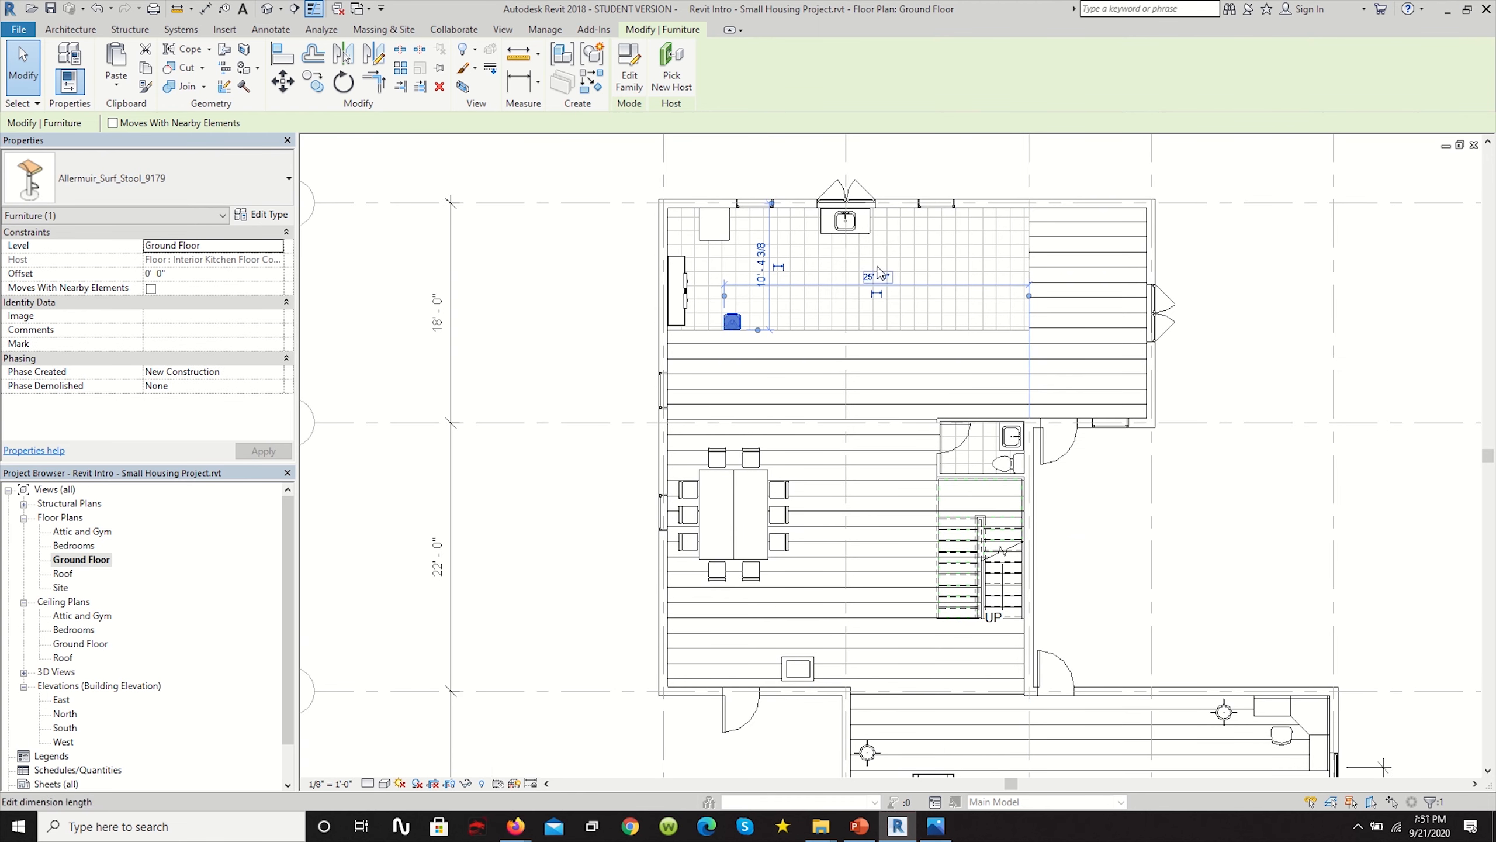
pyautogui.click(903, 176)
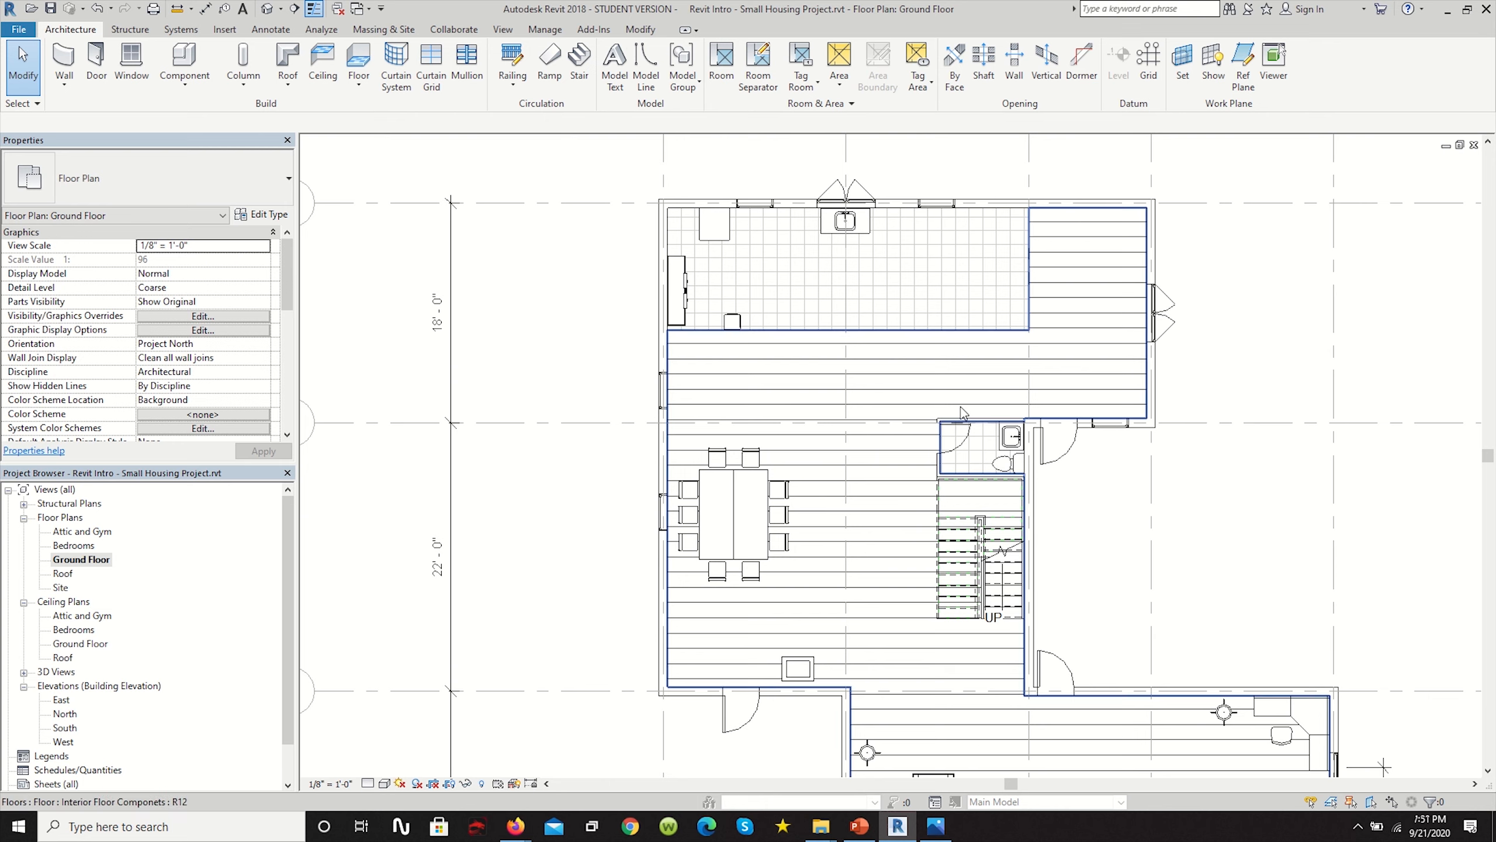
# Browse the US Imperial library's Plumbing > Architectural > Fixtures folder for loadable families, and close it without loading any.
pyautogui.click(224, 29)
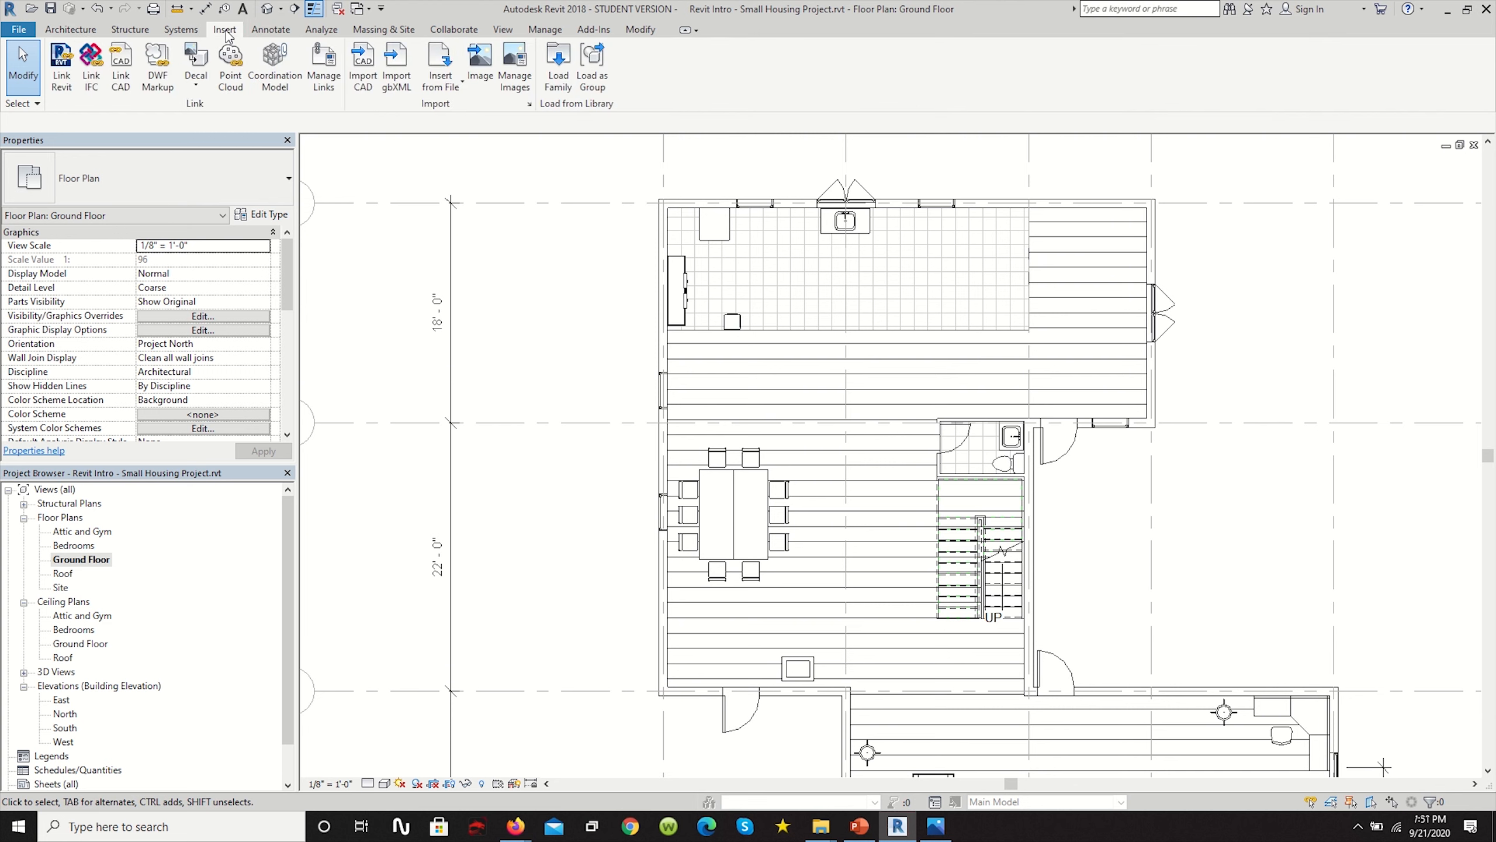
pyautogui.click(56, 29)
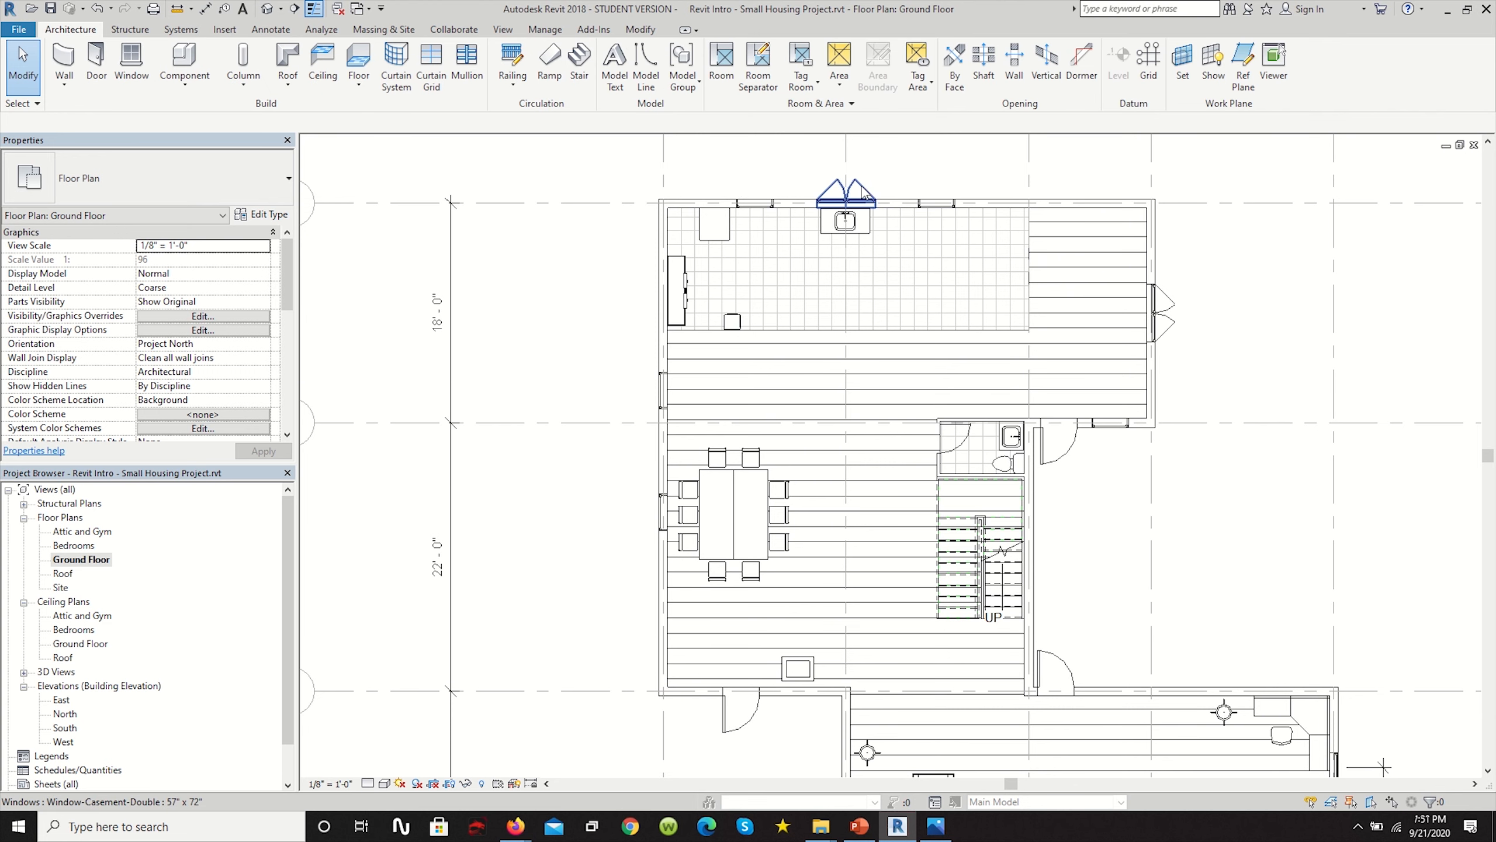
pyautogui.scroll(-1, 826, 169)
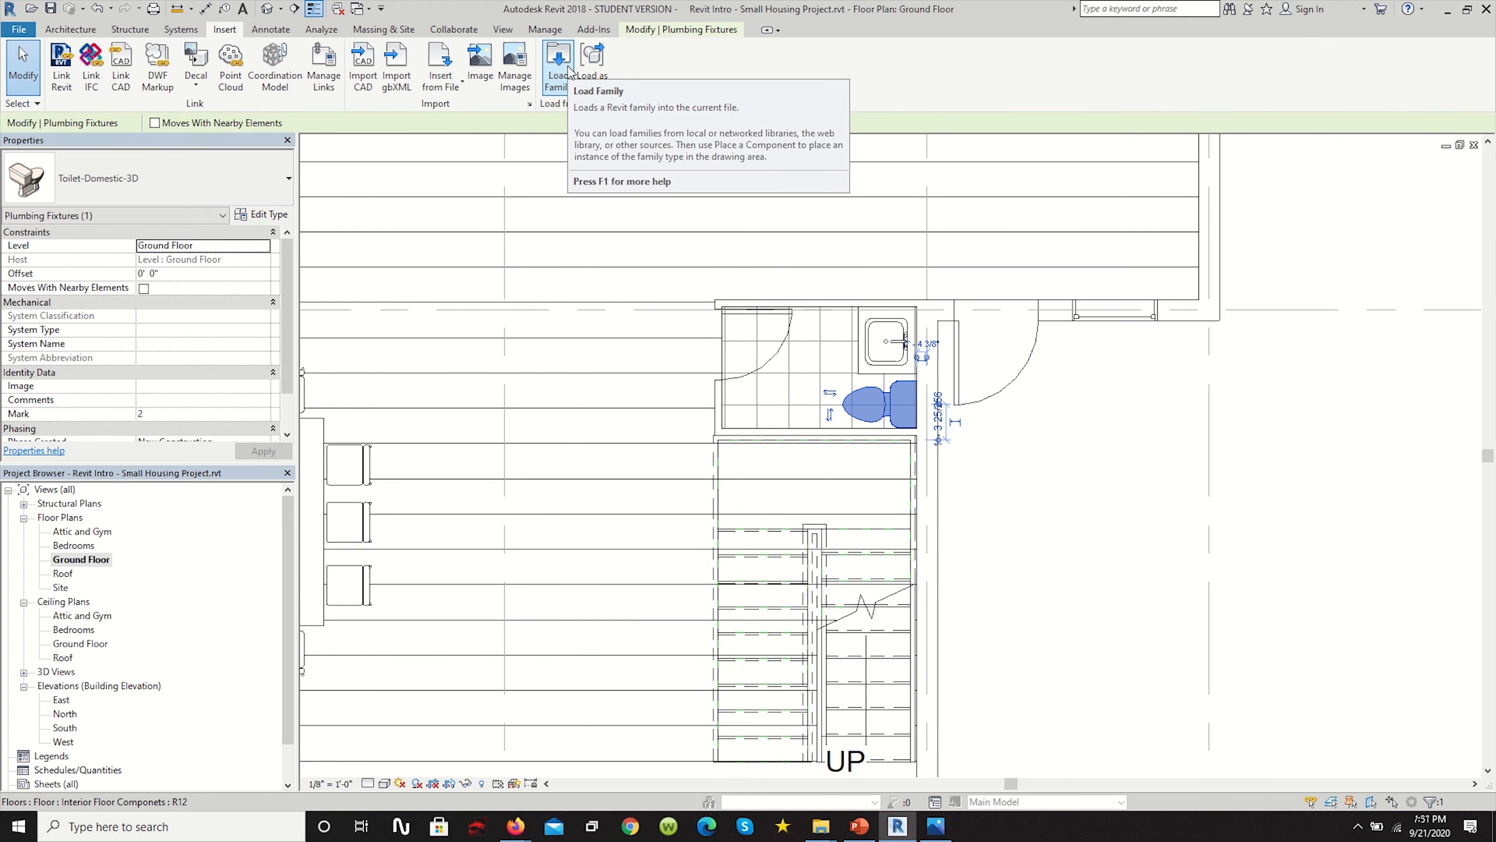
pyautogui.click(566, 69)
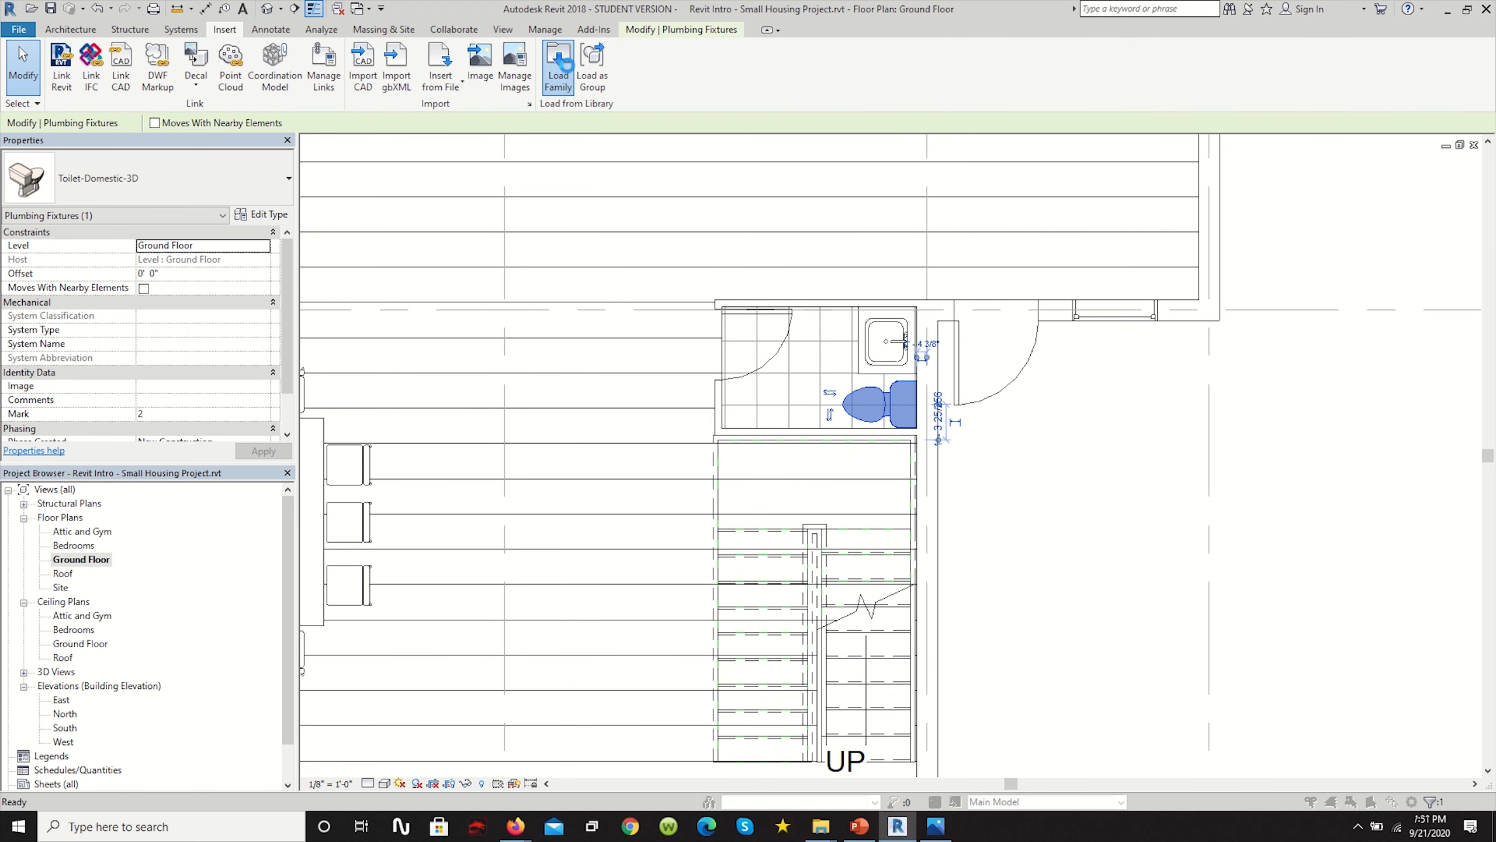
pyautogui.scroll(-1, 543, 350)
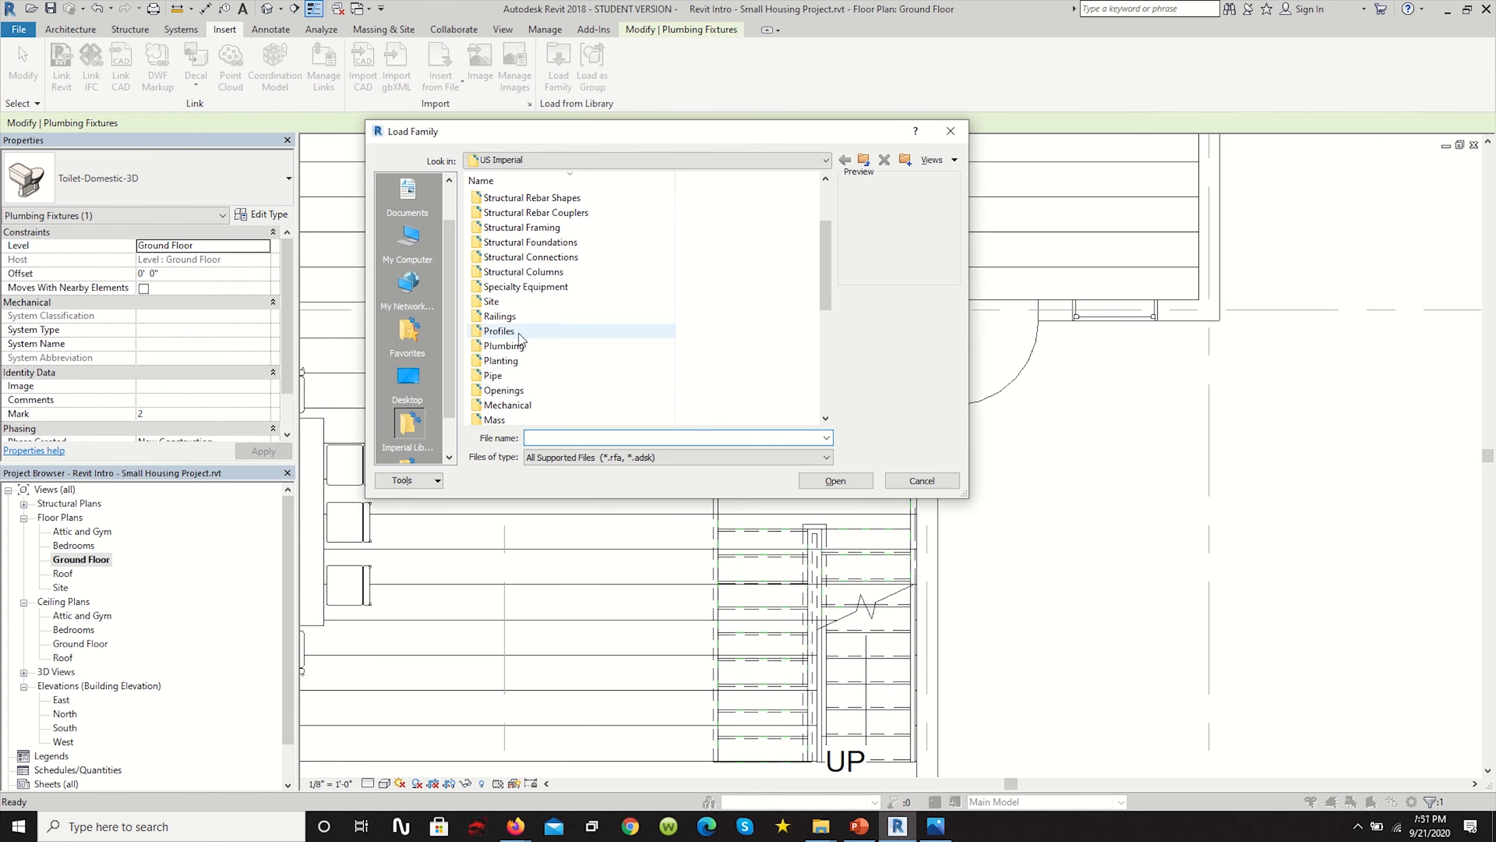
pyautogui.click(540, 345)
pyautogui.doubleClick(540, 345)
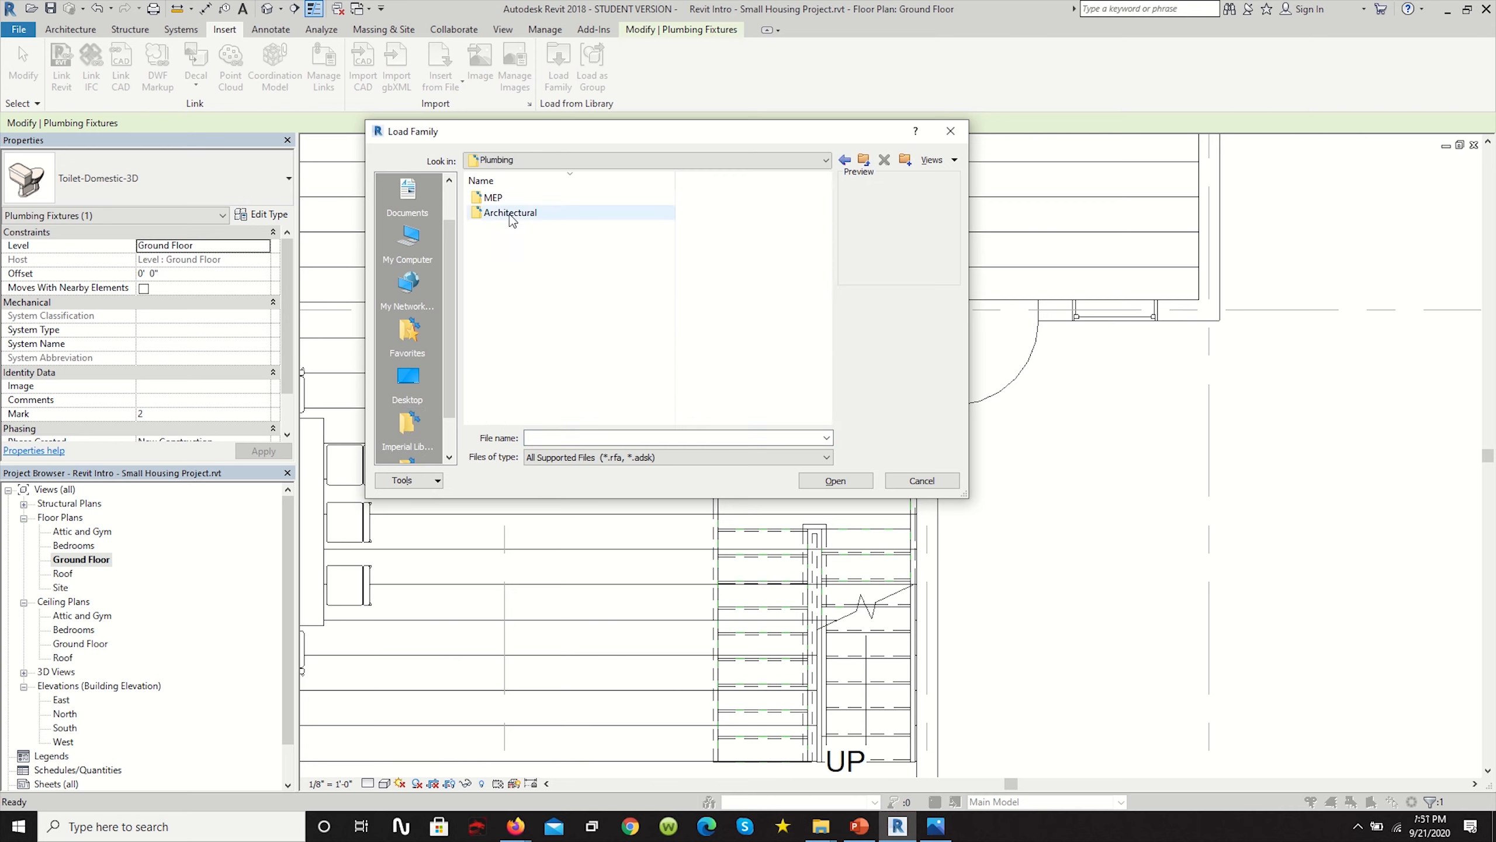
pyautogui.doubleClick(510, 213)
pyautogui.doubleClick(501, 198)
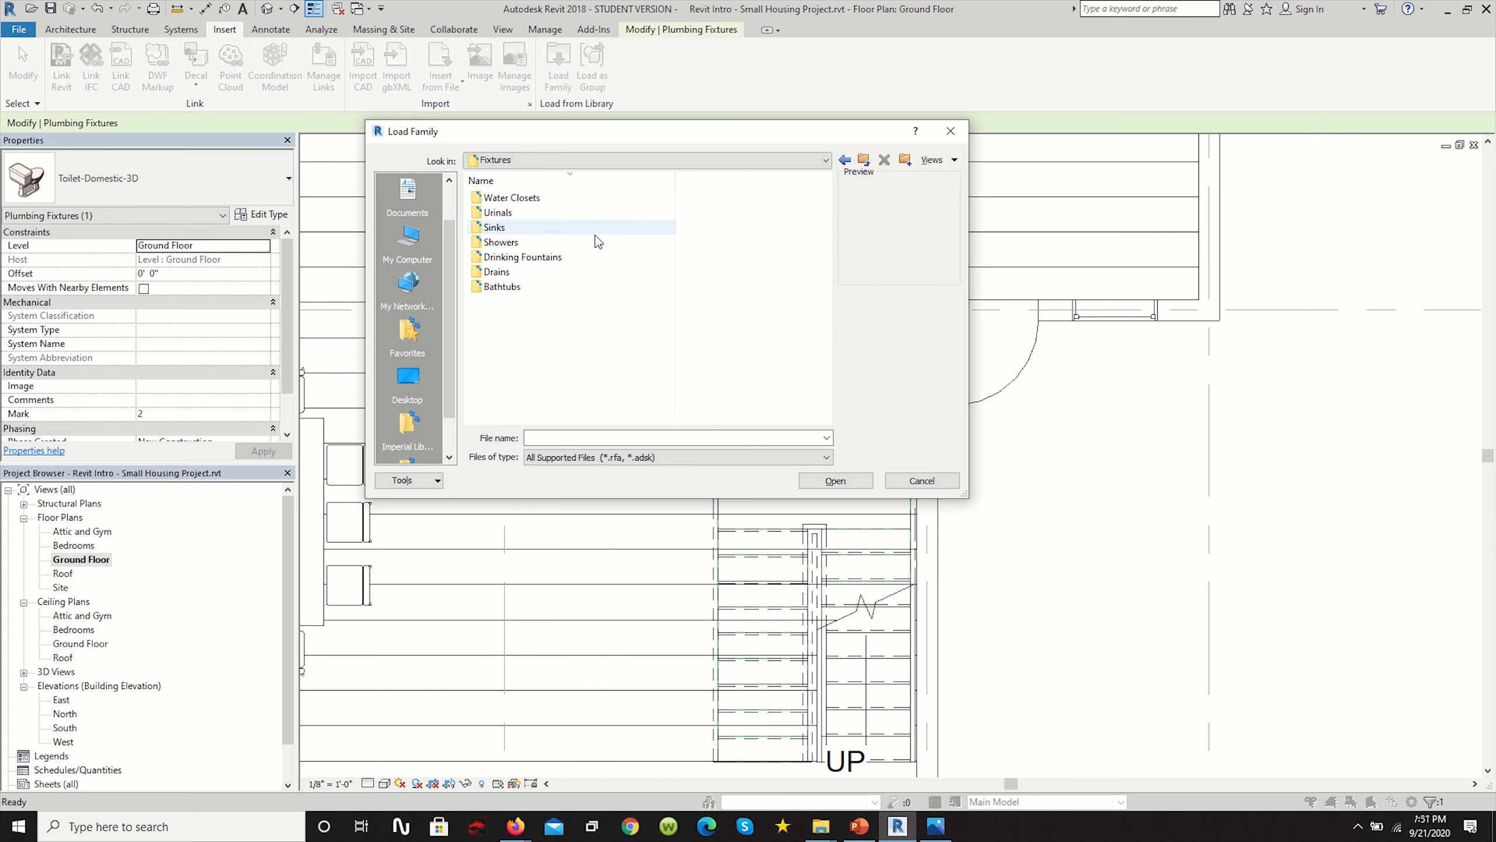
pyautogui.click(911, 480)
# Open the Bedrooms floor plan and check the family type of the rectangular tub in the northeast bathroom.
pyautogui.scroll(-2, 691, 436)
pyautogui.scroll(-4, 690, 436)
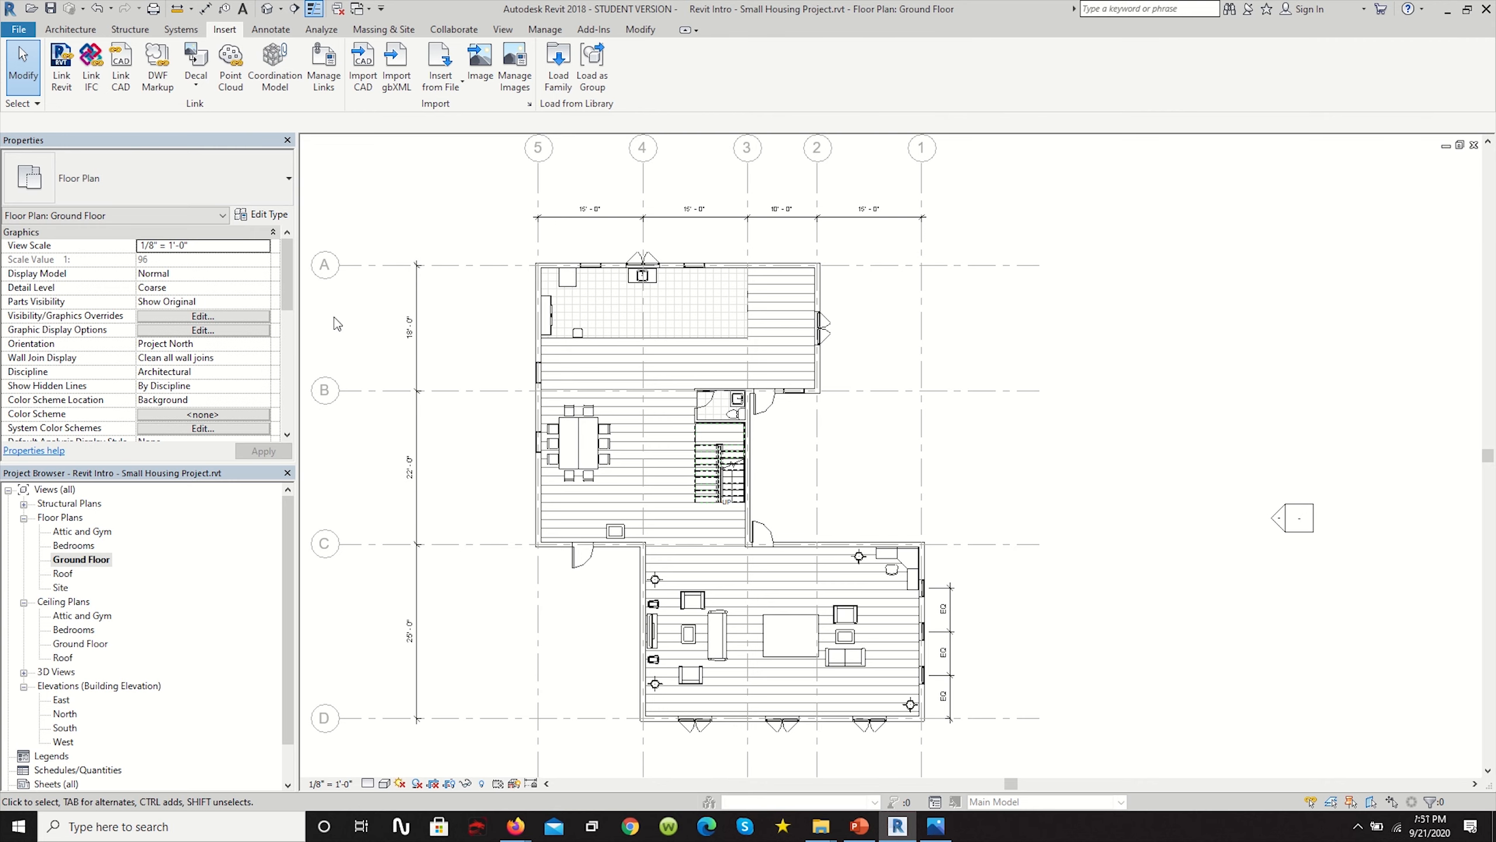
pyautogui.doubleClick(73, 546)
pyautogui.scroll(4, 985, 246)
pyautogui.scroll(4, 948, 265)
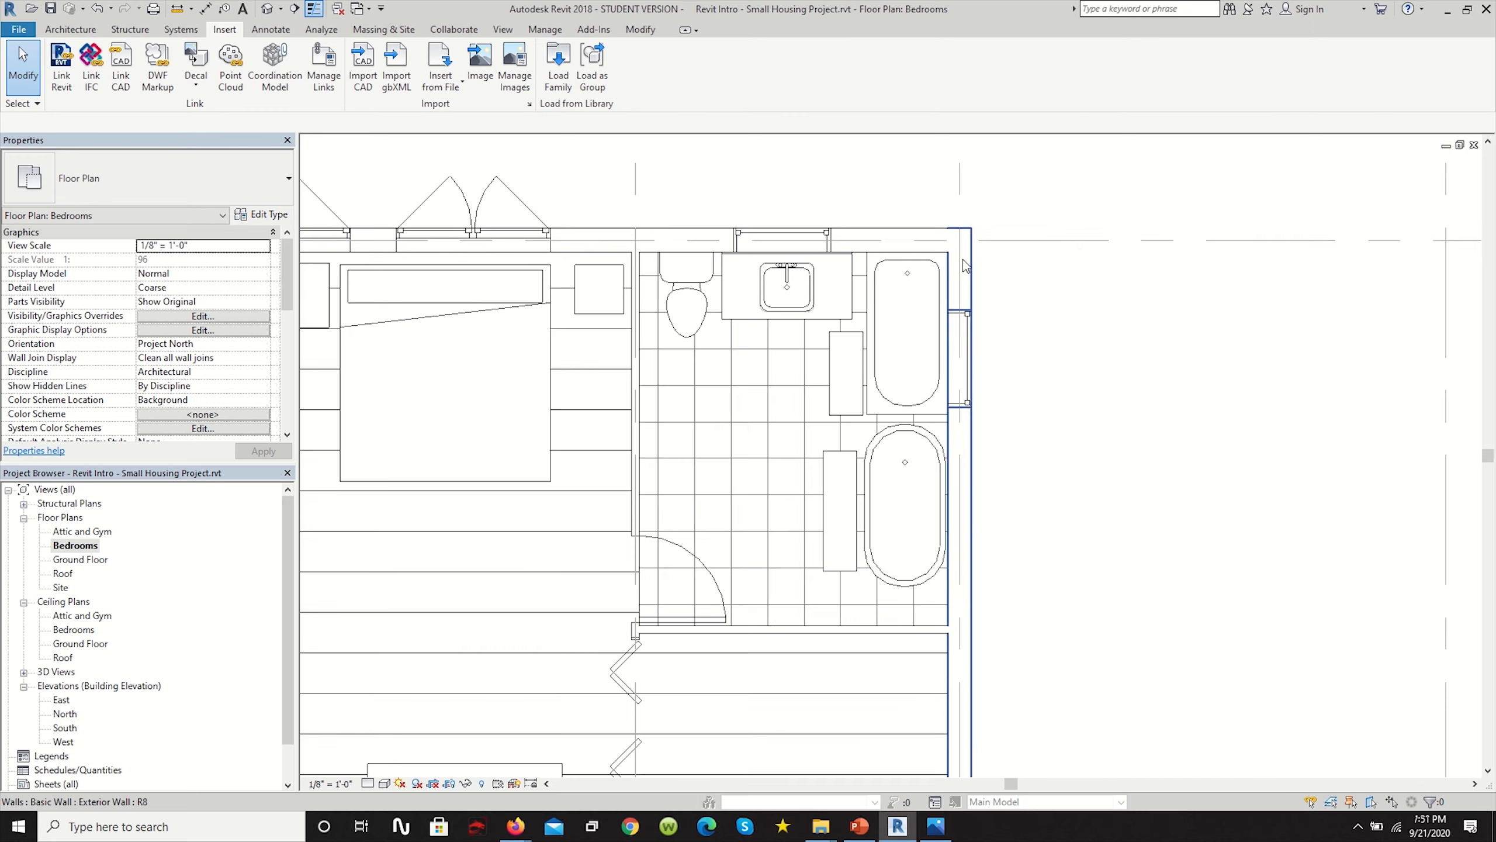
pyautogui.click(929, 284)
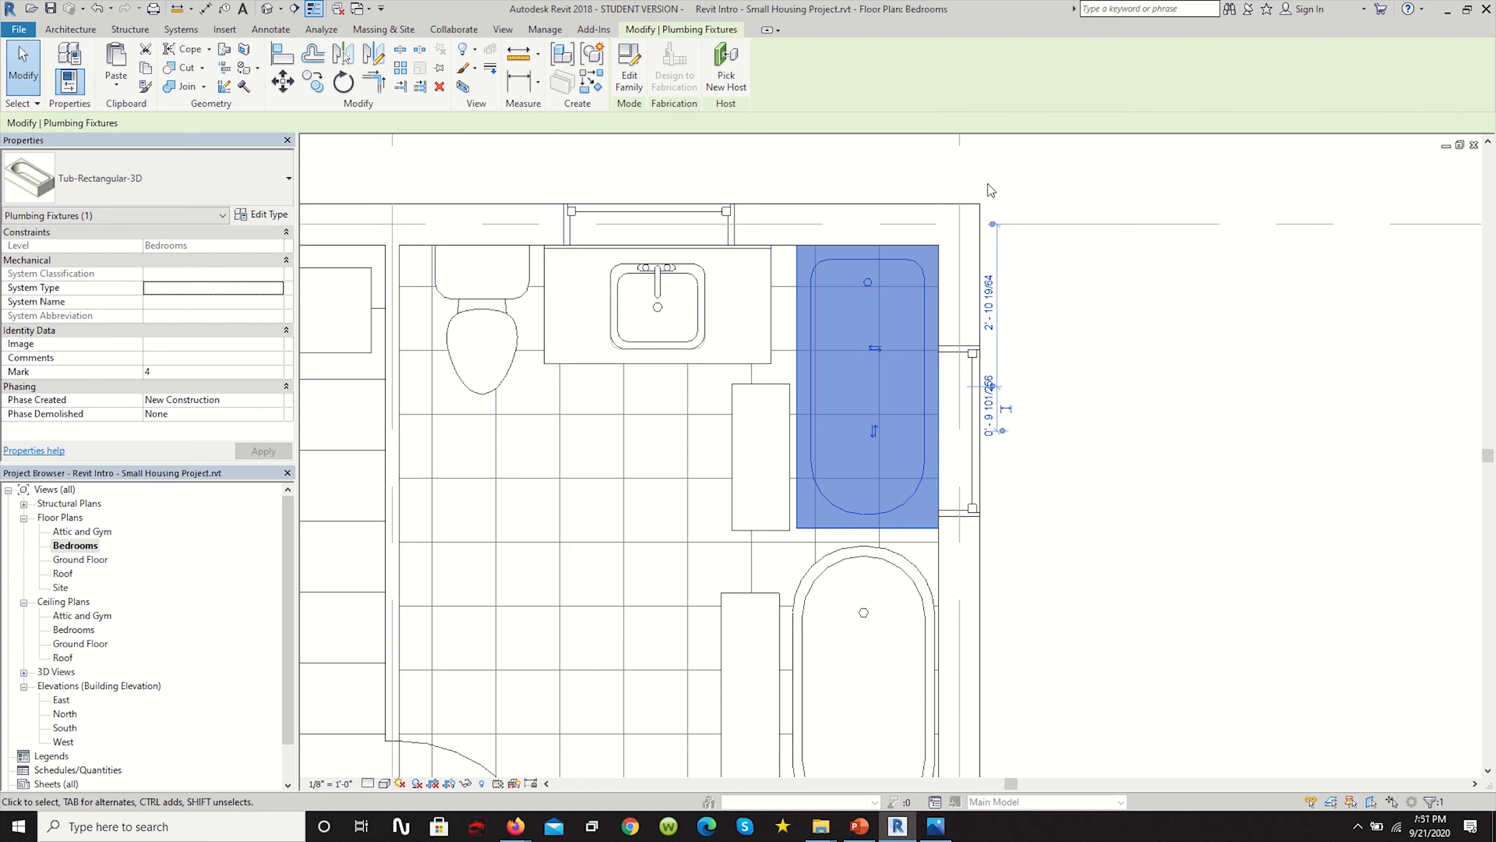
pyautogui.scroll(-3, 982, 226)
pyautogui.scroll(1, 1015, 178)
pyautogui.click(1014, 180)
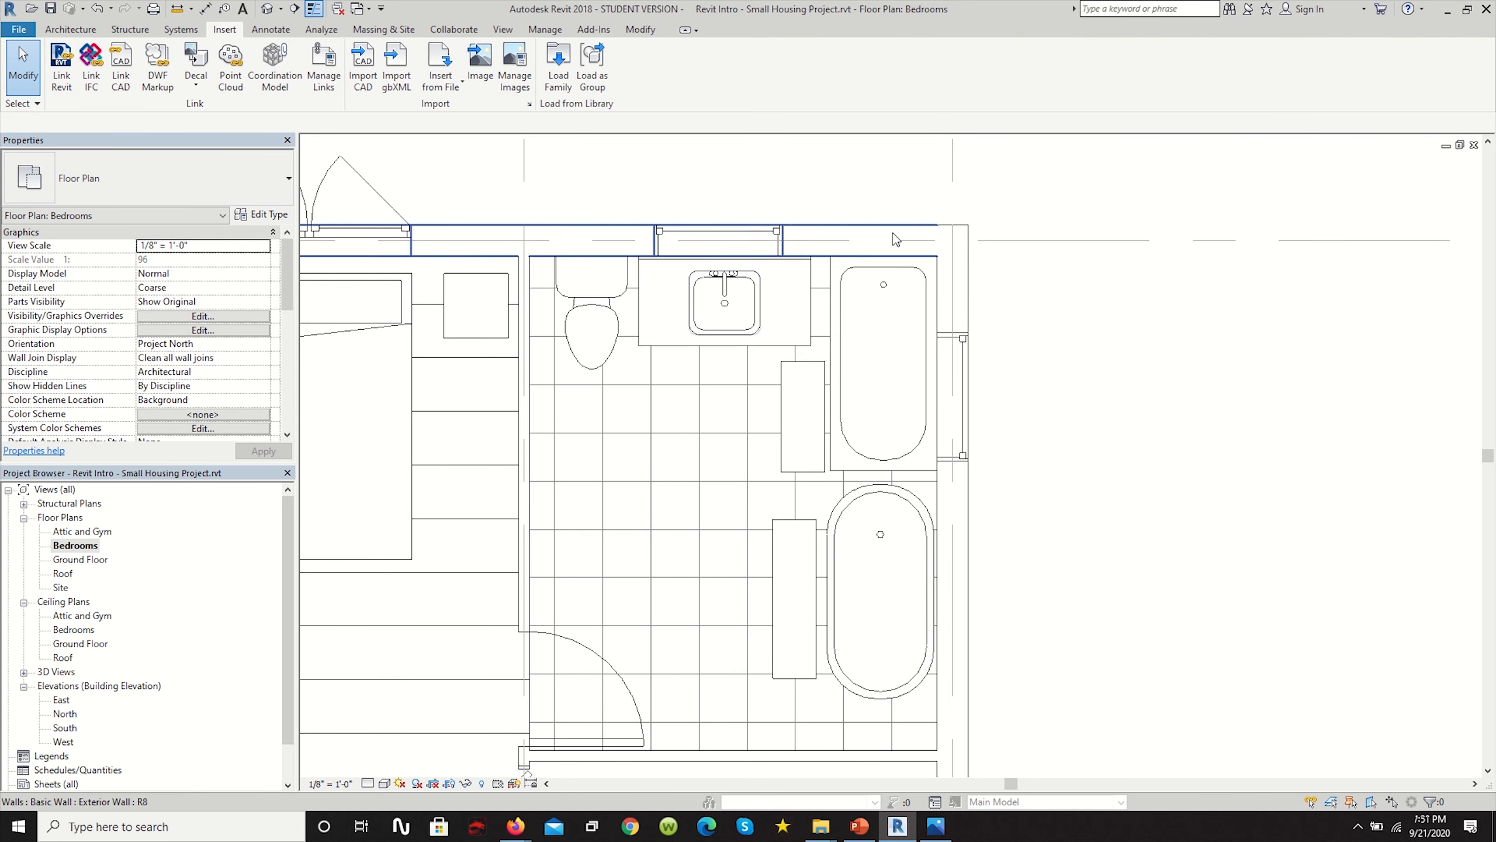
pyautogui.scroll(-2, 872, 236)
# Try placing a Tub-Rectangular-3D component against a wall in the Bedrooms plan, and cancel the placement.
pyautogui.click(72, 29)
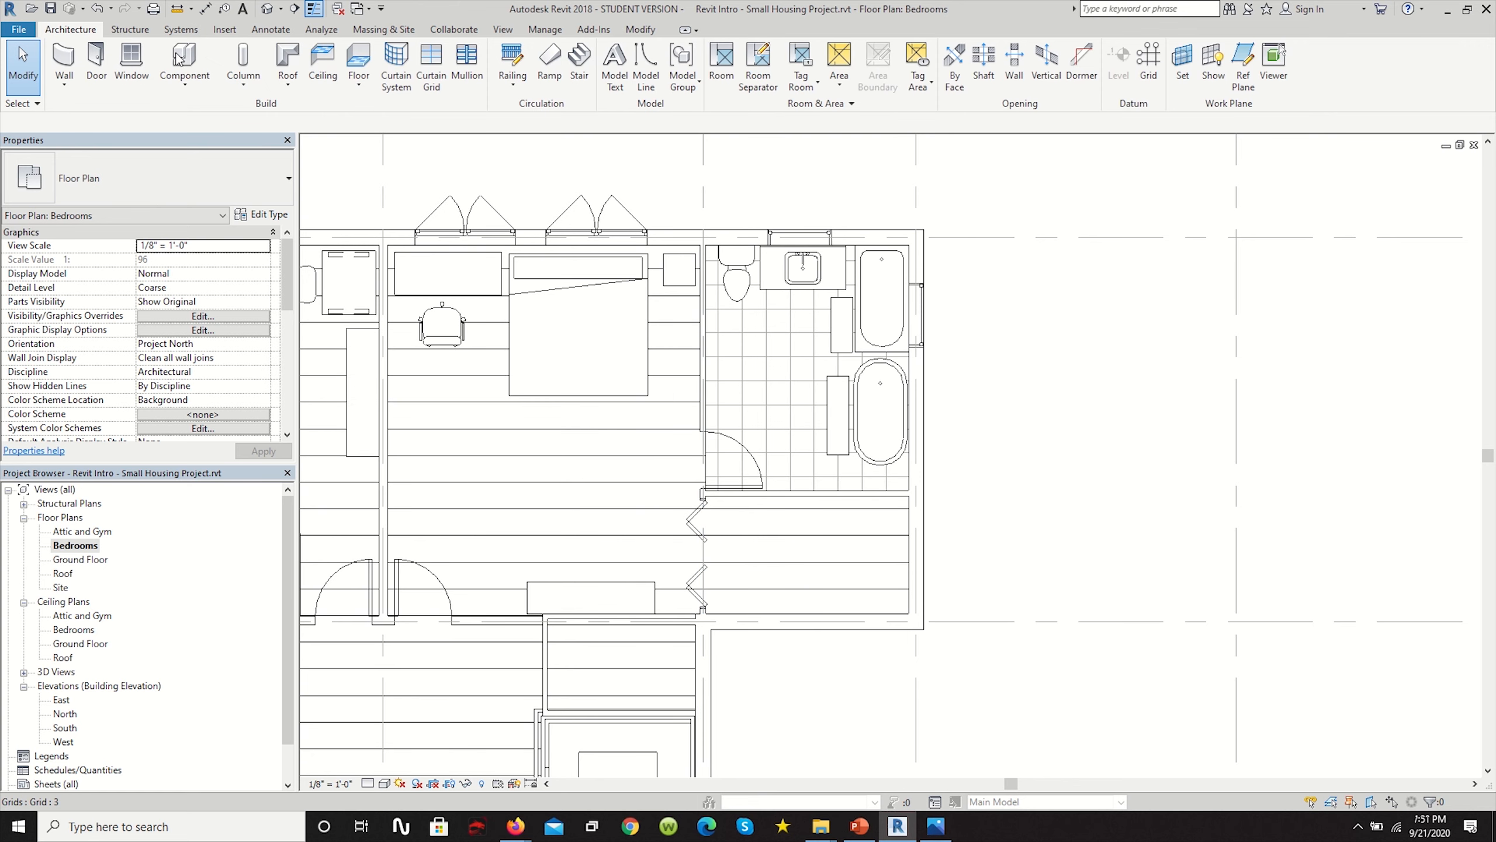
pyautogui.click(187, 64)
pyautogui.click(850, 474)
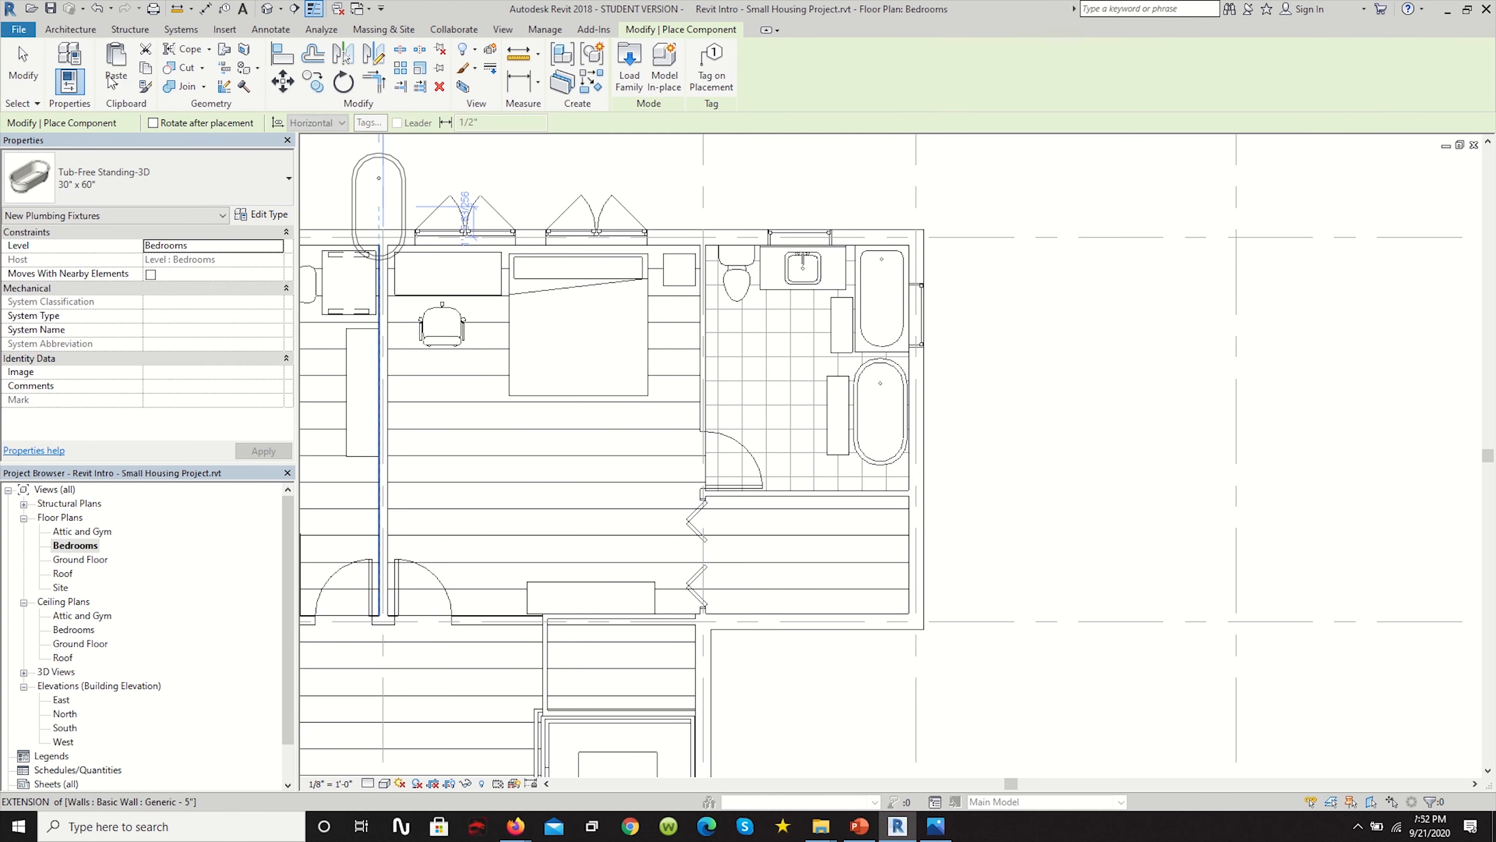
pyautogui.click(160, 180)
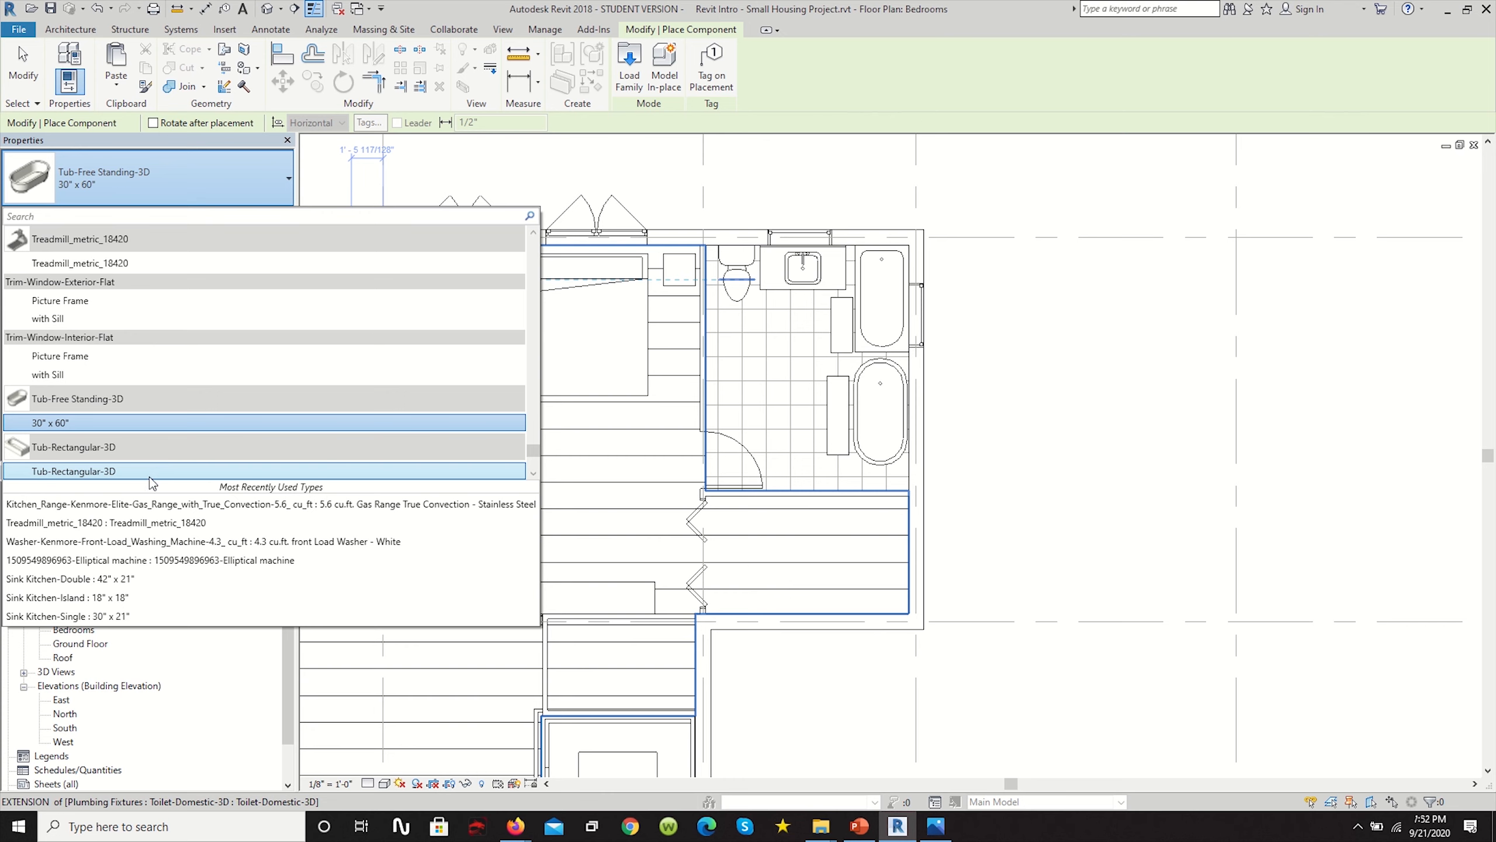
pyautogui.click(153, 481)
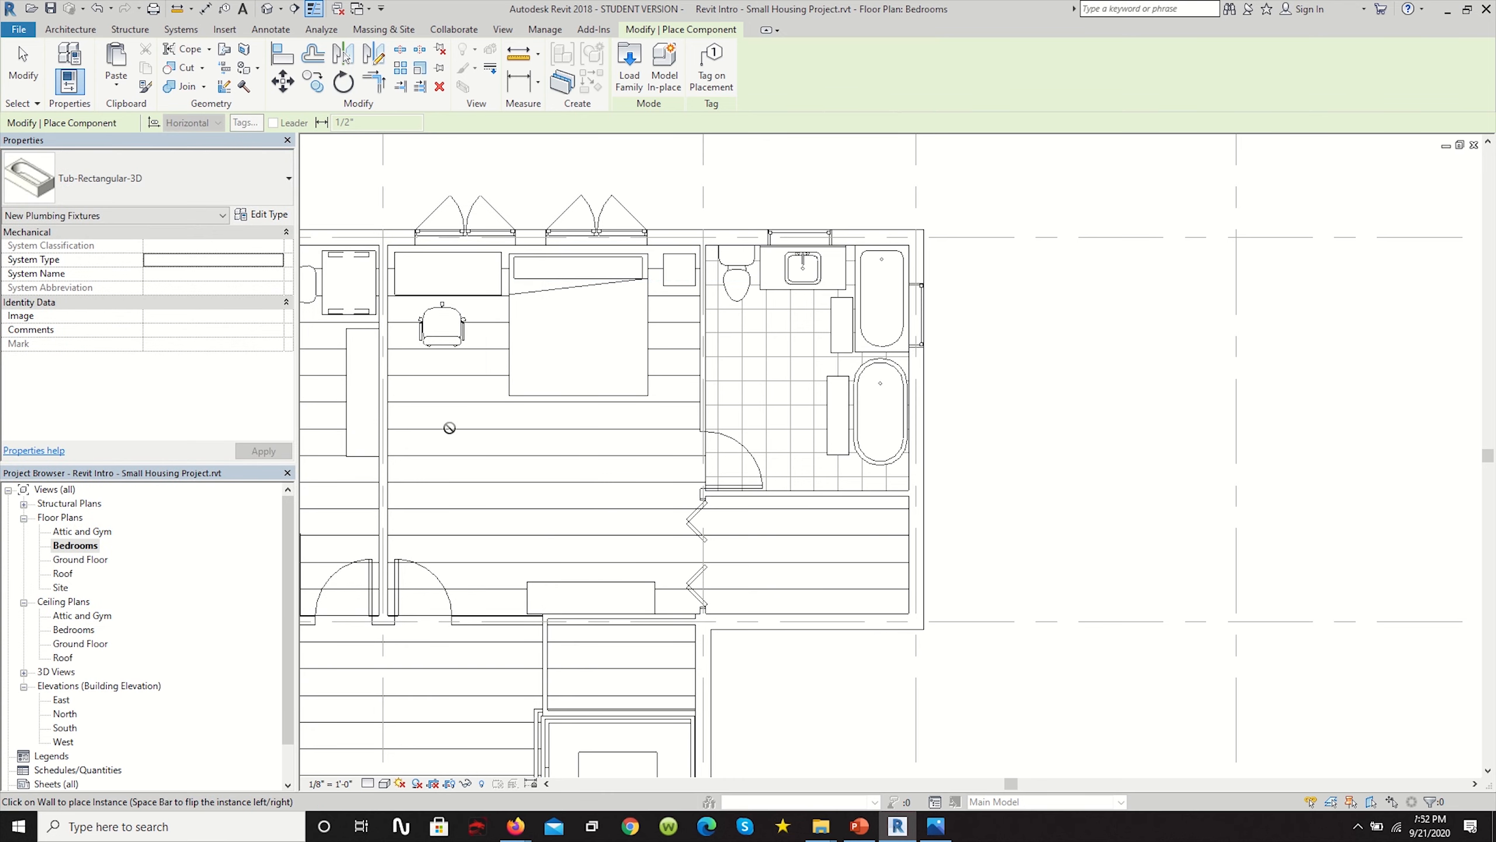
pyautogui.scroll(-4, 598, 464)
pyautogui.scroll(1, 648, 425)
pyautogui.scroll(-1, 687, 400)
pyautogui.scroll(3, 683, 401)
pyautogui.scroll(-3, 592, 511)
pyautogui.scroll(3, 446, 419)
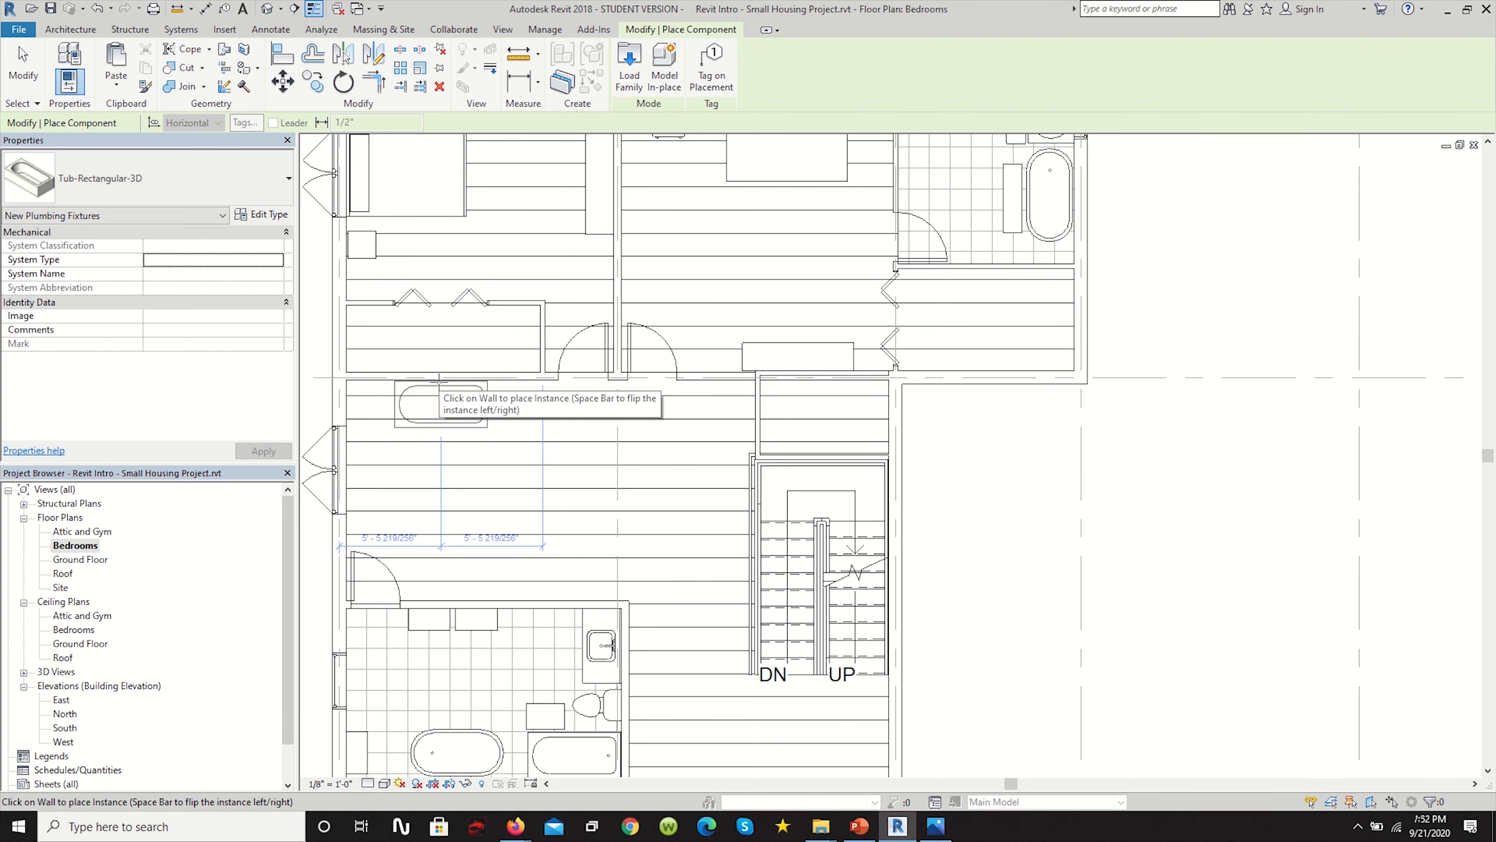
pyautogui.scroll(-3, 439, 381)
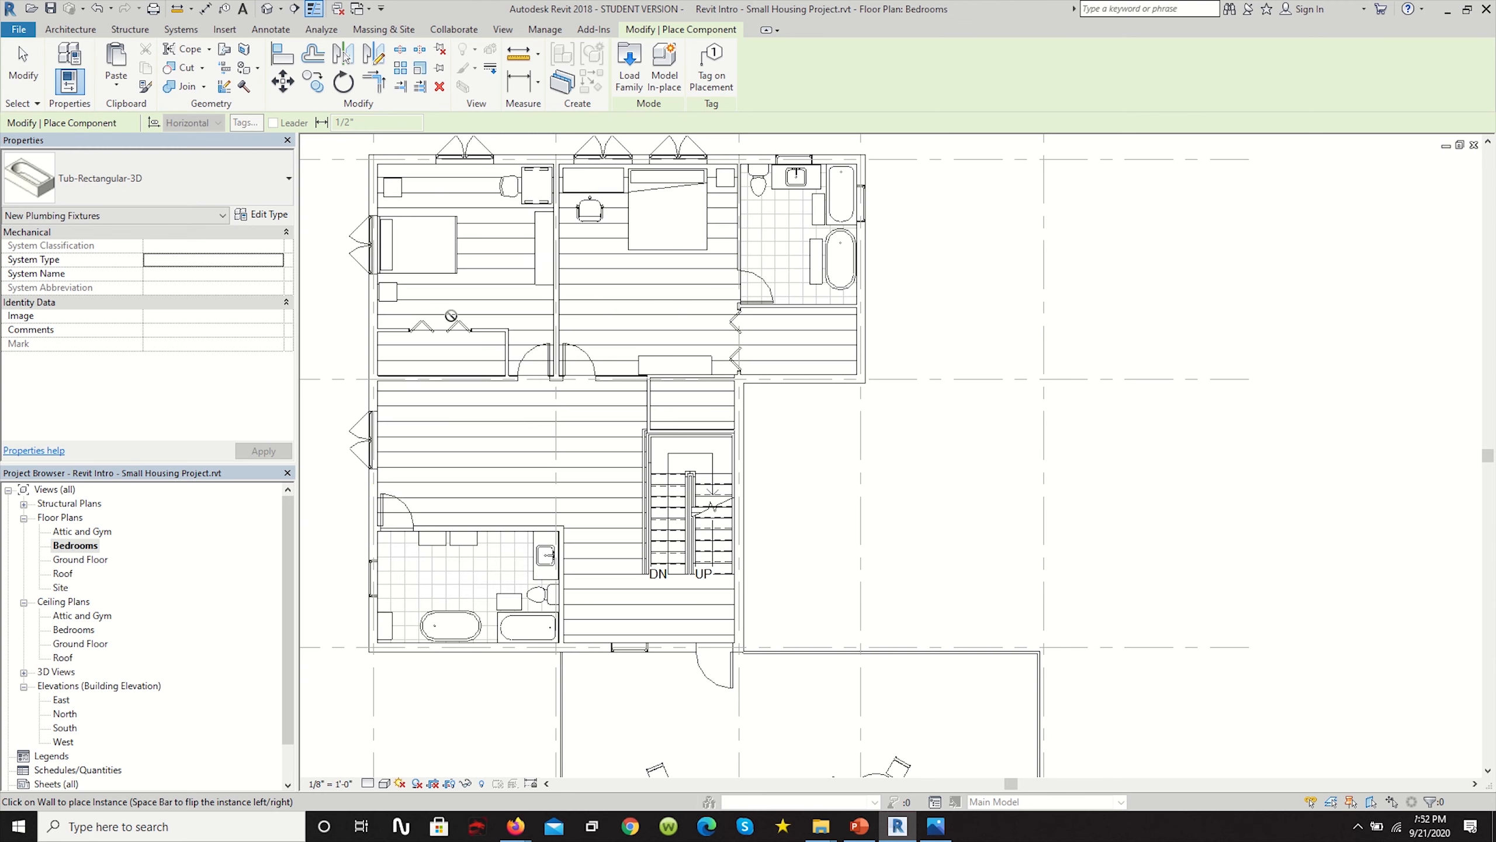
pyautogui.press('Escape')
pyautogui.press('Escape')
pyautogui.scroll(4, 558, 389)
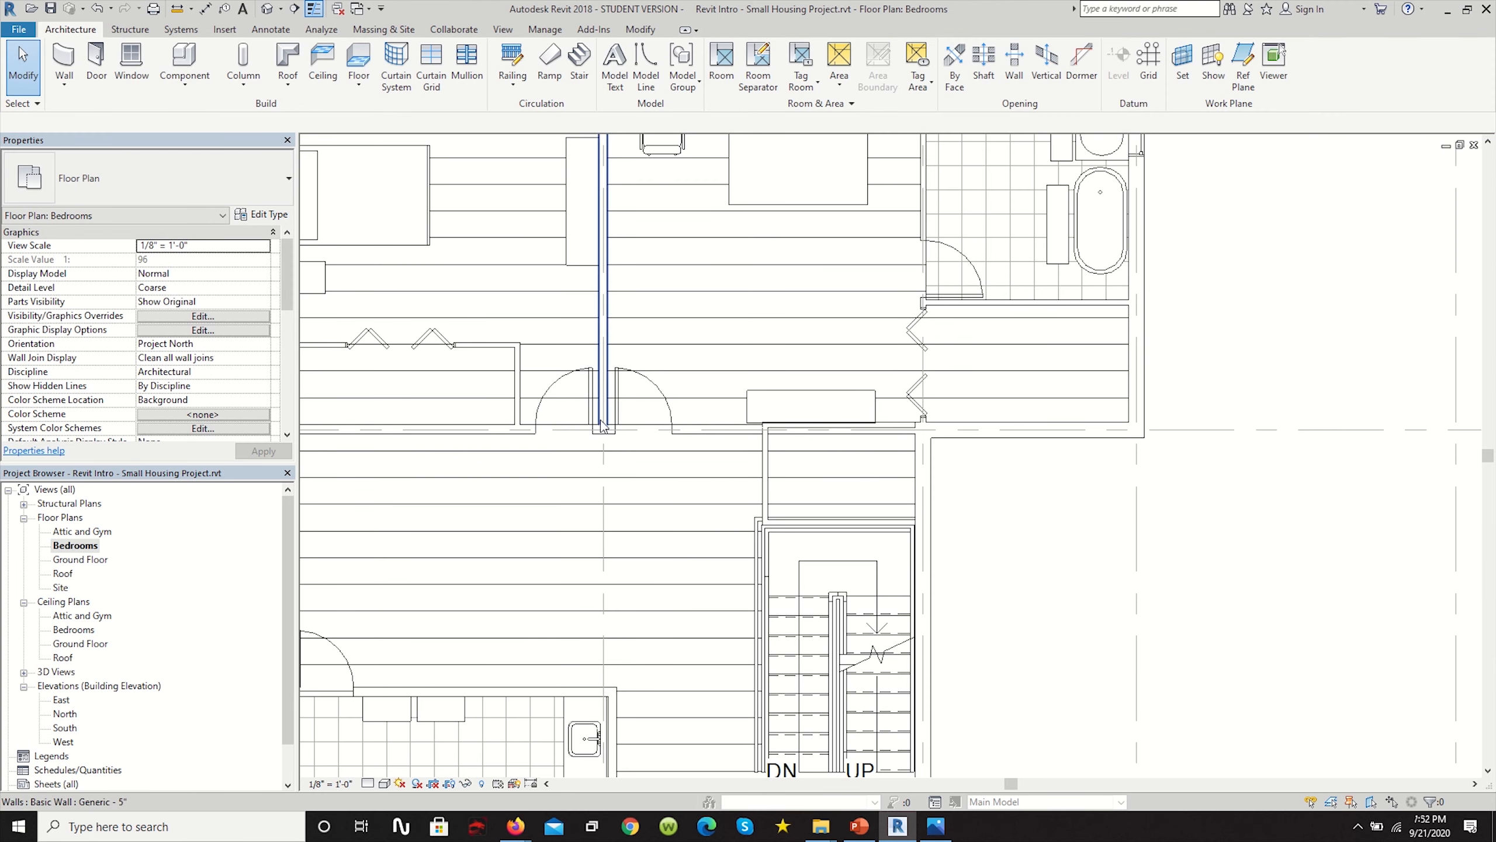
pyautogui.scroll(2, 590, 425)
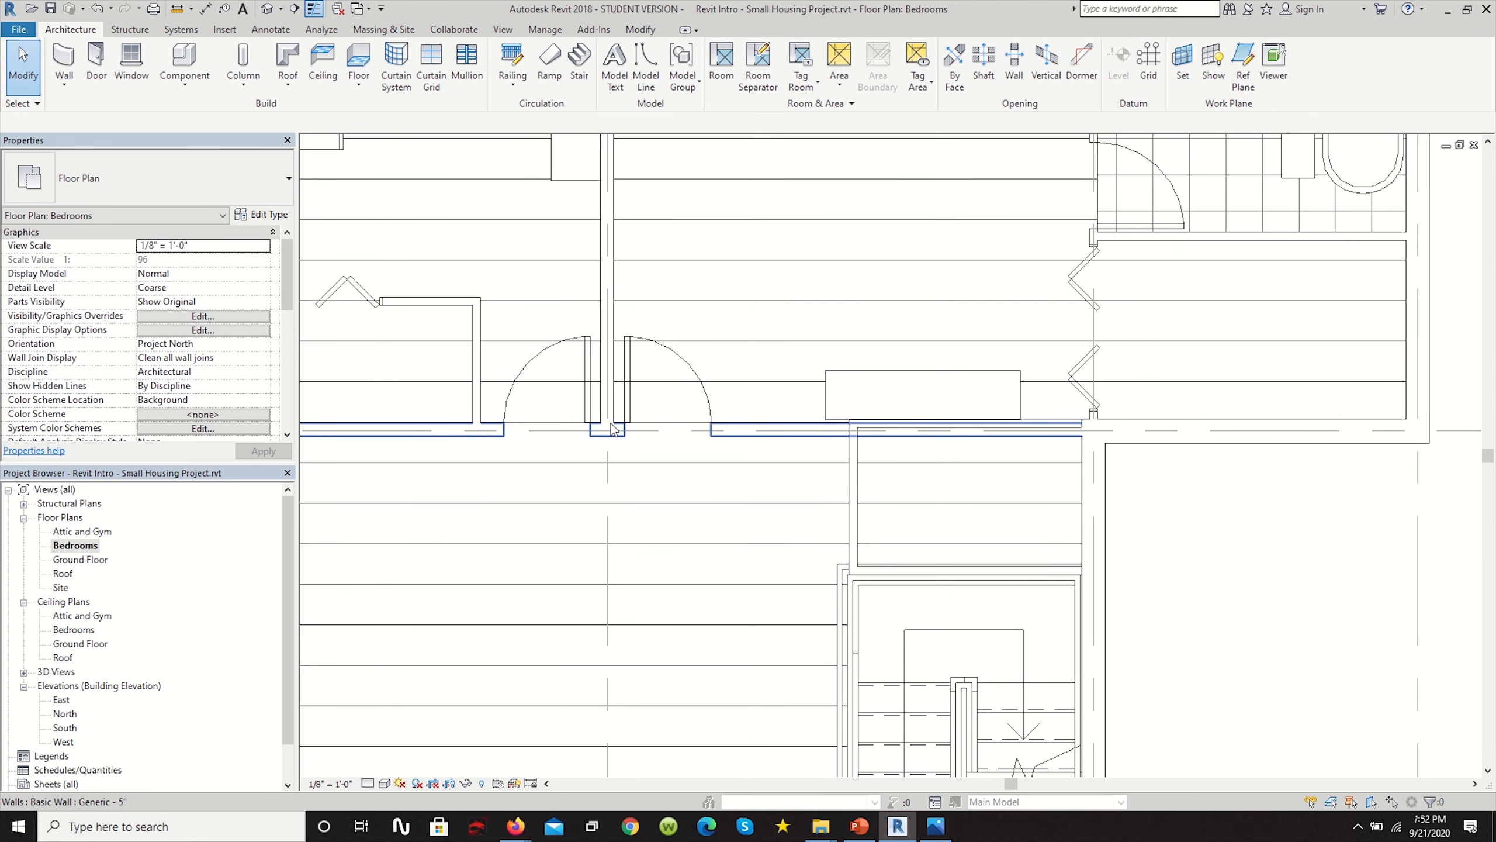
pyautogui.scroll(-3, 653, 395)
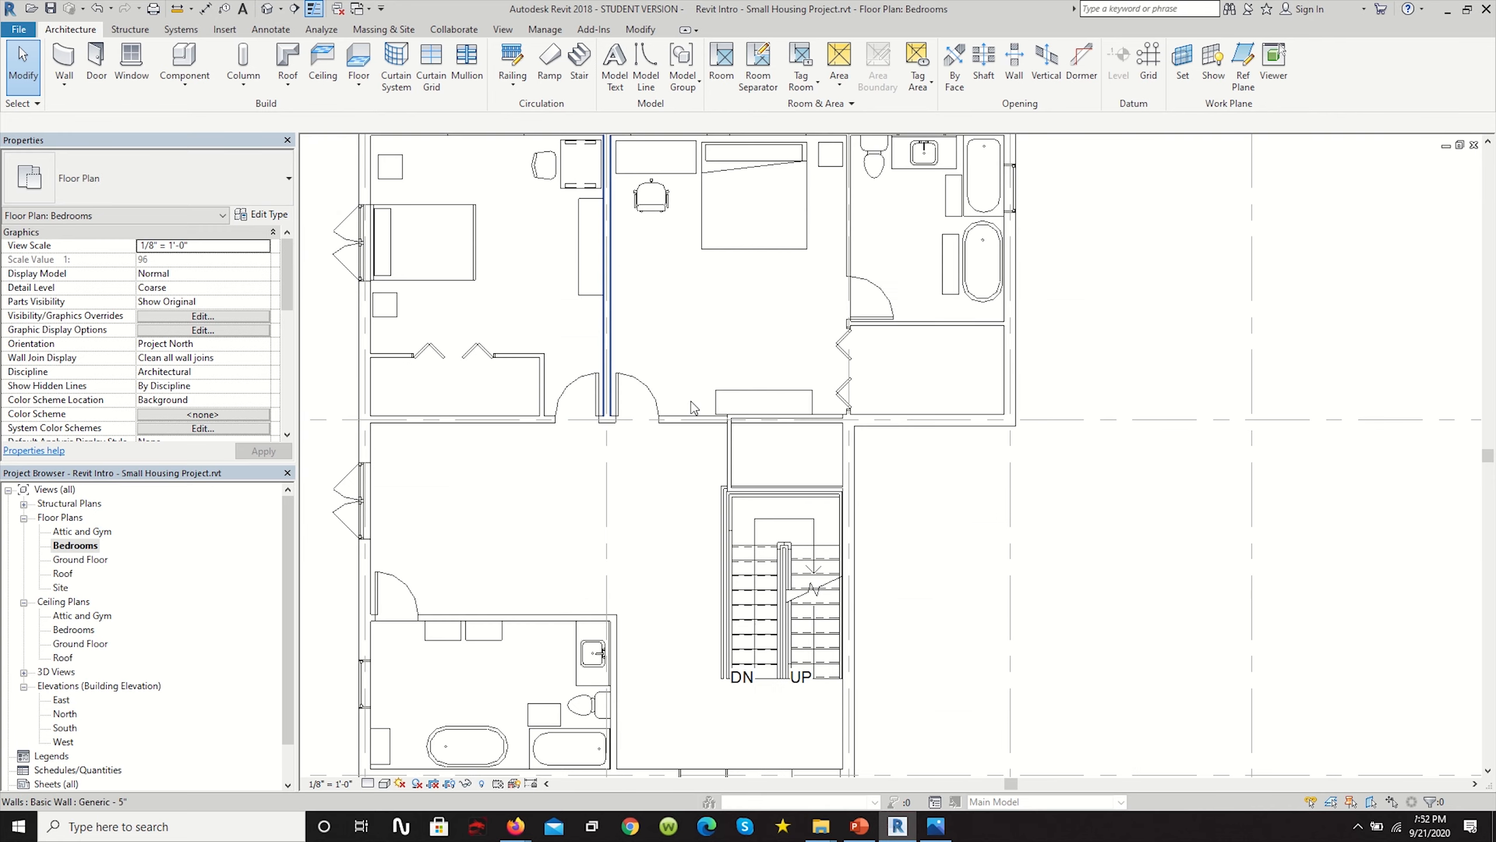
pyautogui.scroll(-3, 816, 370)
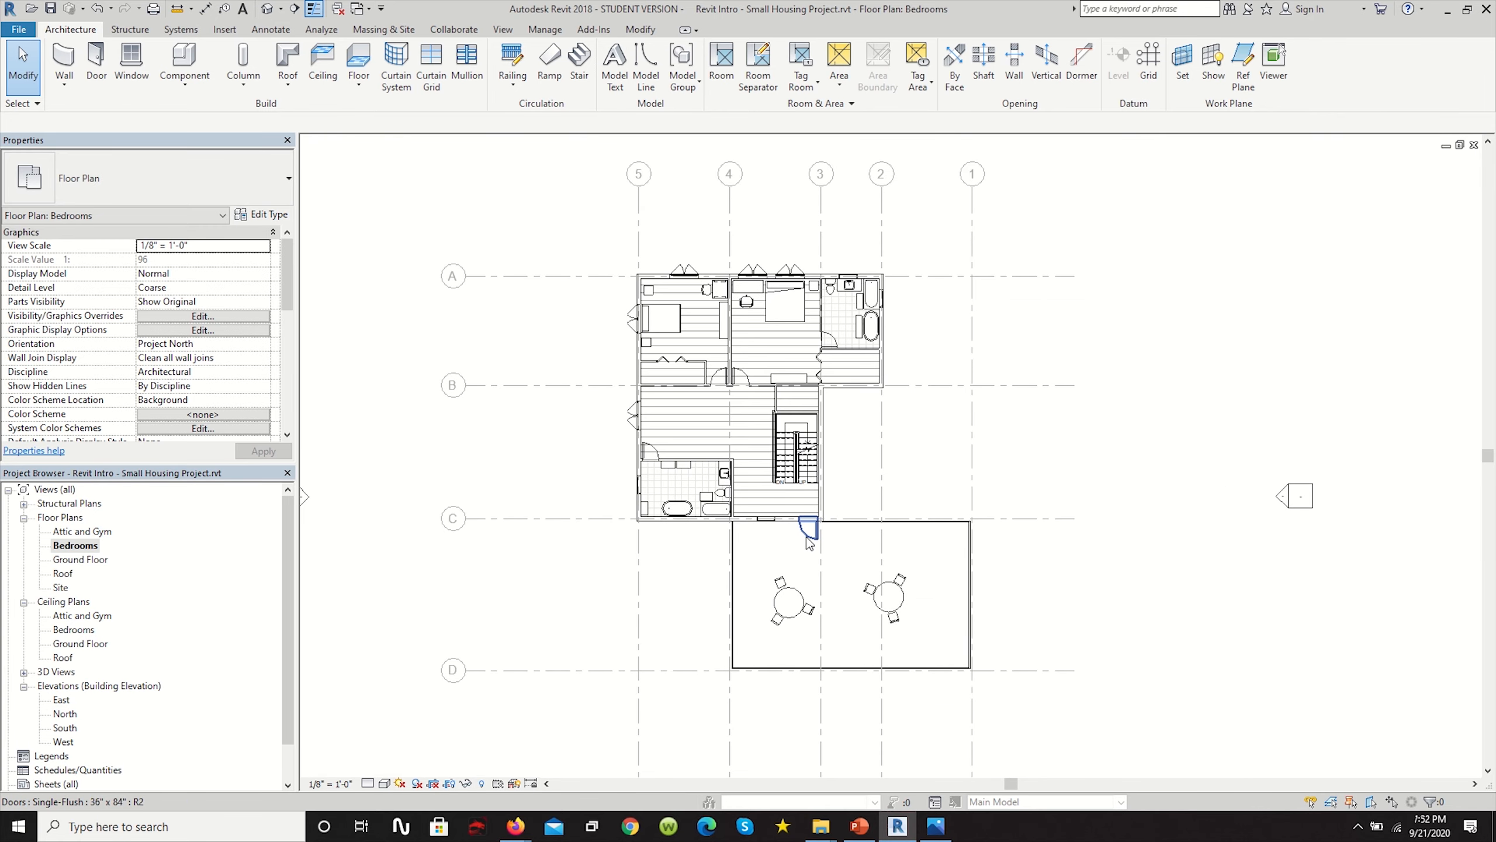
# Open the Ground Floor plan and examine the kitchen area with the sink and tiled floor.
pyautogui.doubleClick(86, 562)
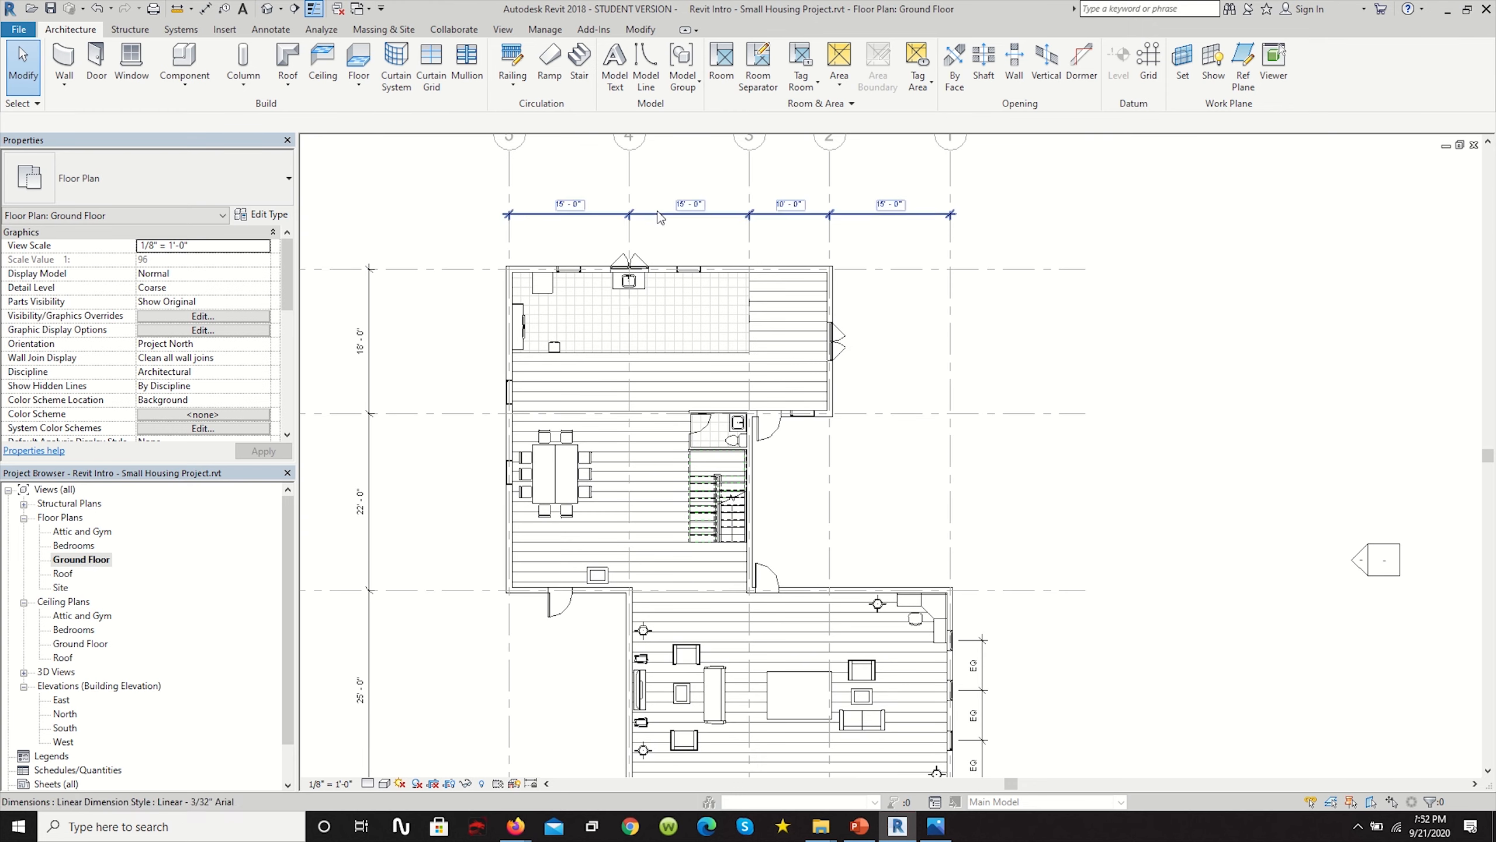
pyautogui.scroll(5, 625, 263)
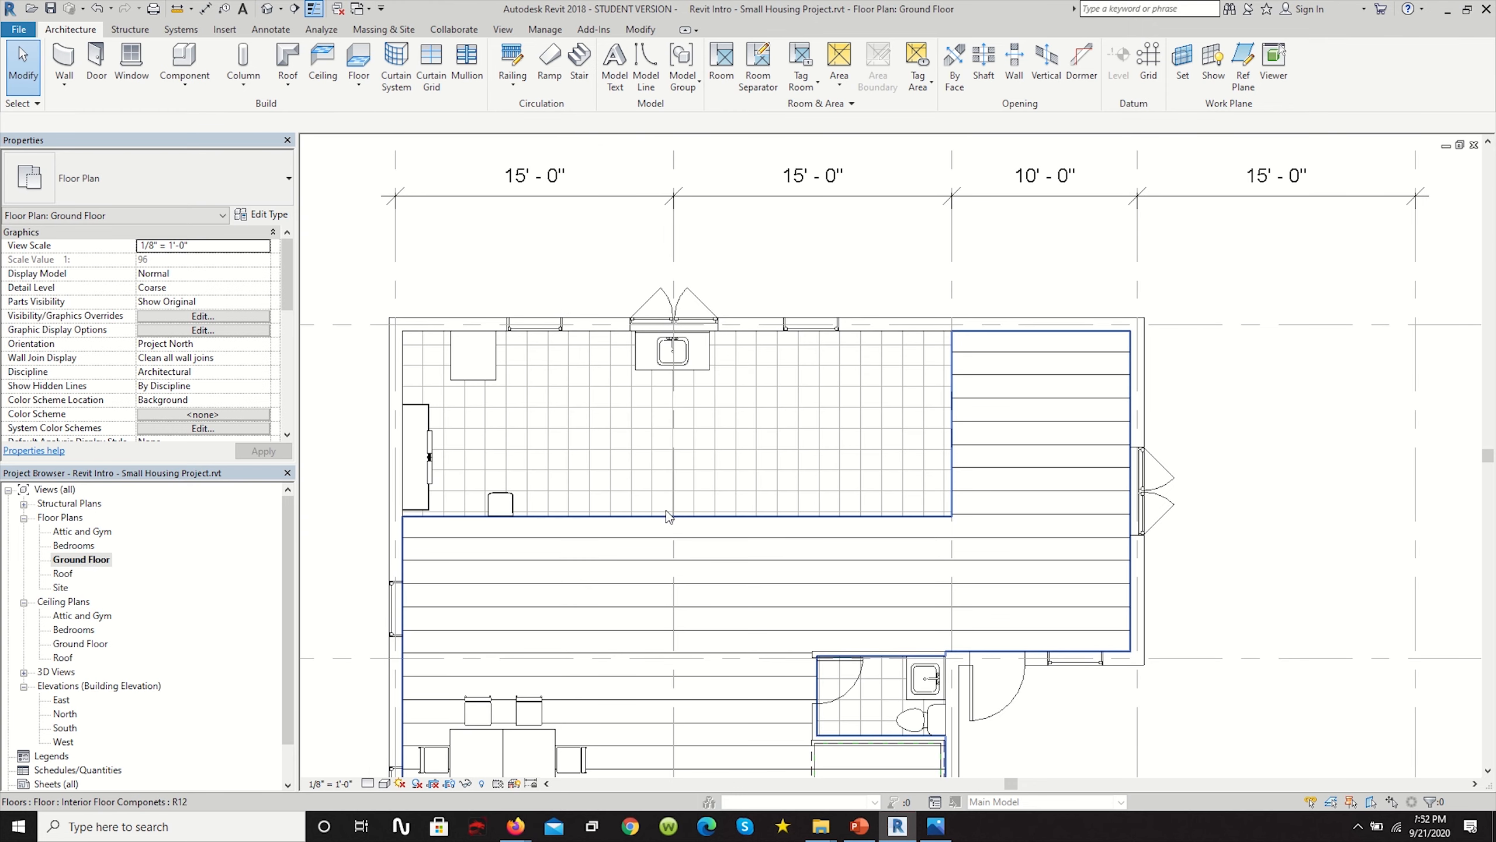
pyautogui.scroll(1, 751, 339)
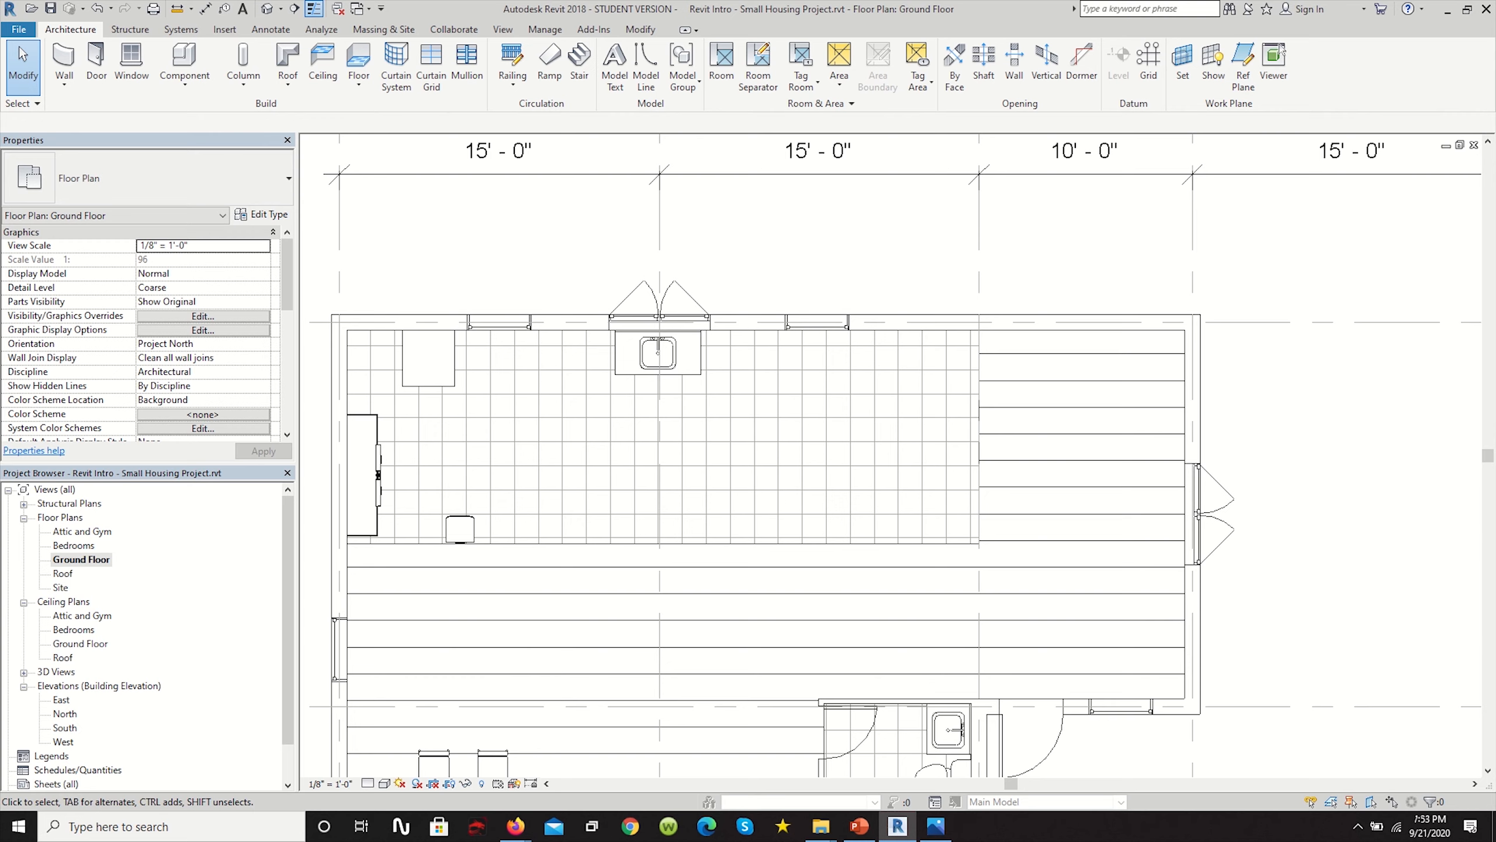
# Switch to the Level 1 floor plan of the Modular Housing Project and examine its kitchen island and countertops.
pyautogui.click(1448, 146)
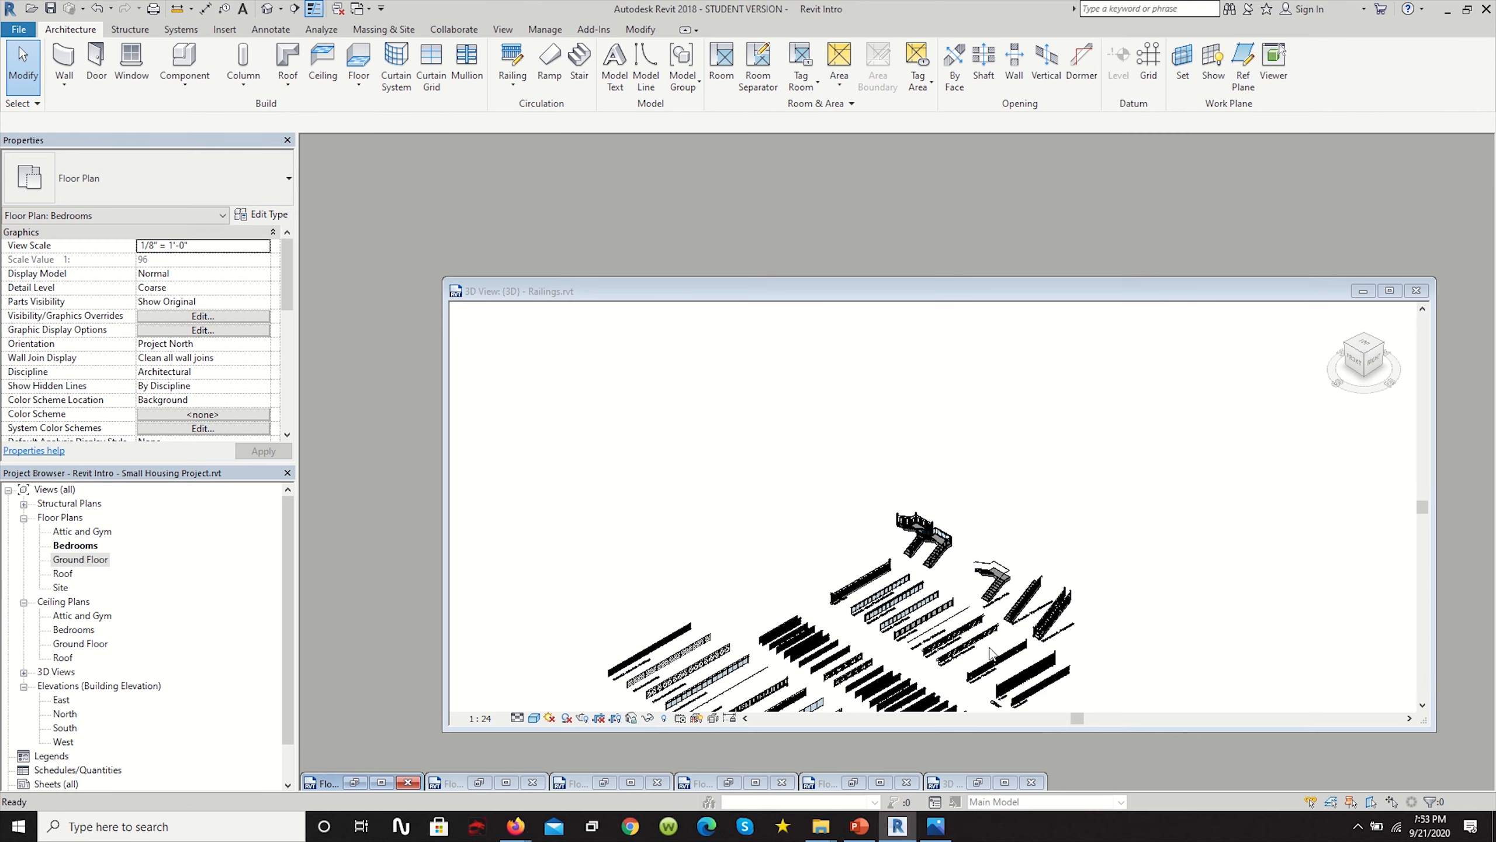
pyautogui.click(880, 783)
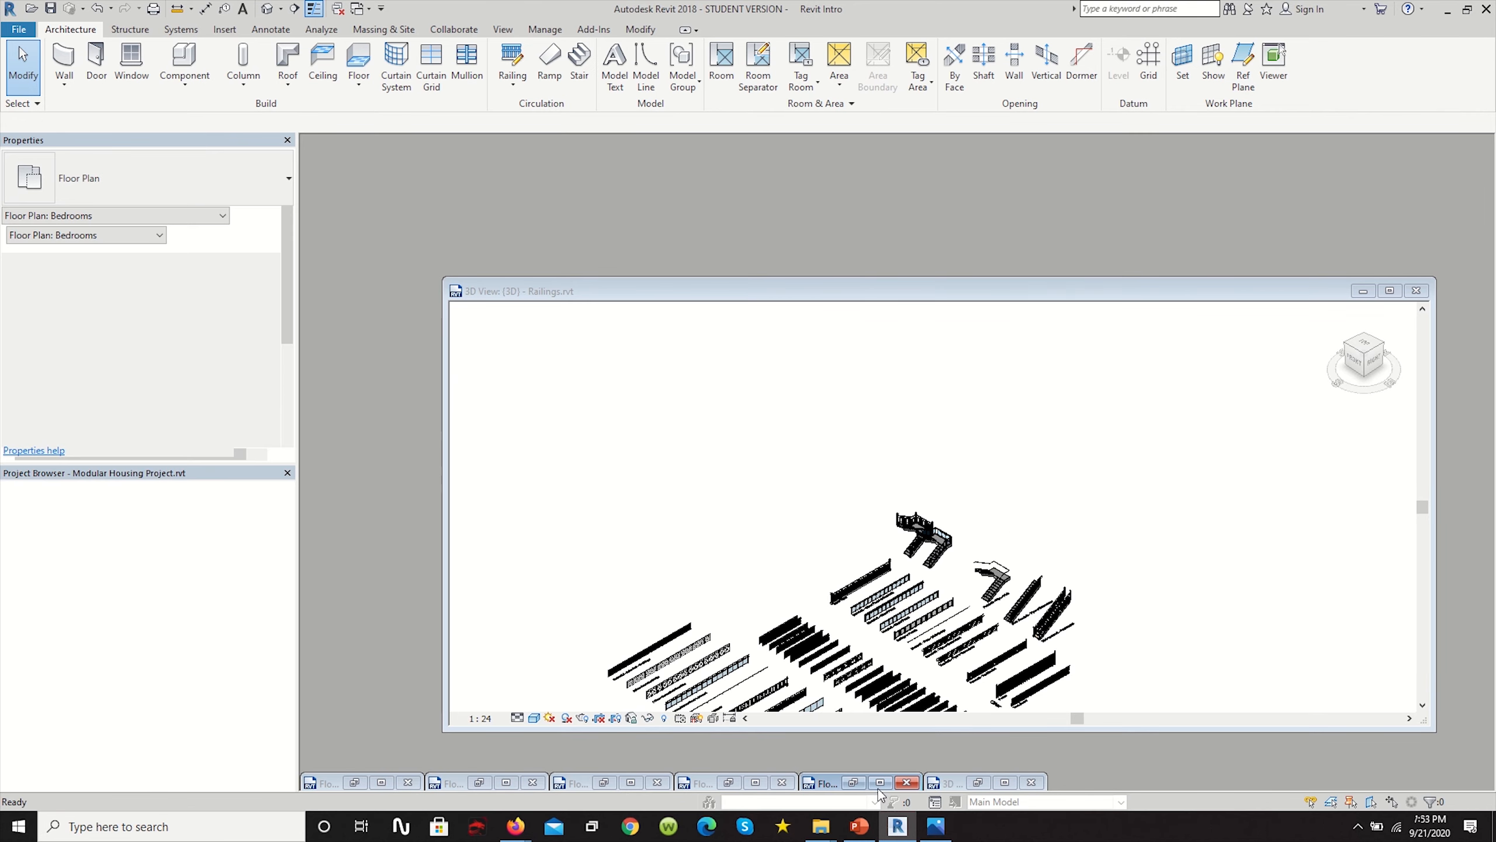
pyautogui.scroll(2, 980, 430)
pyautogui.scroll(-5, 999, 390)
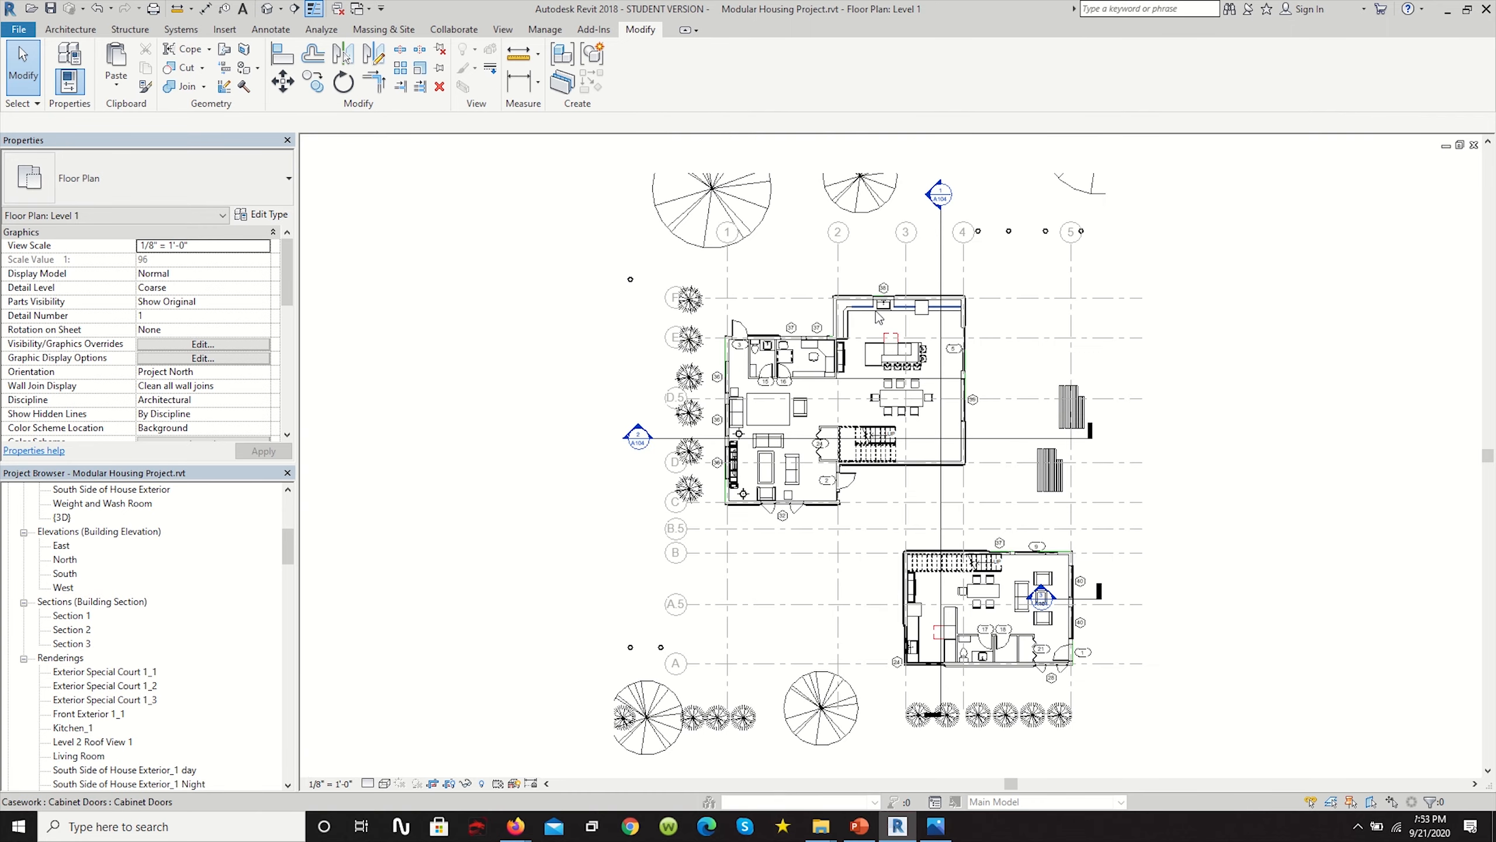
pyautogui.scroll(5, 928, 354)
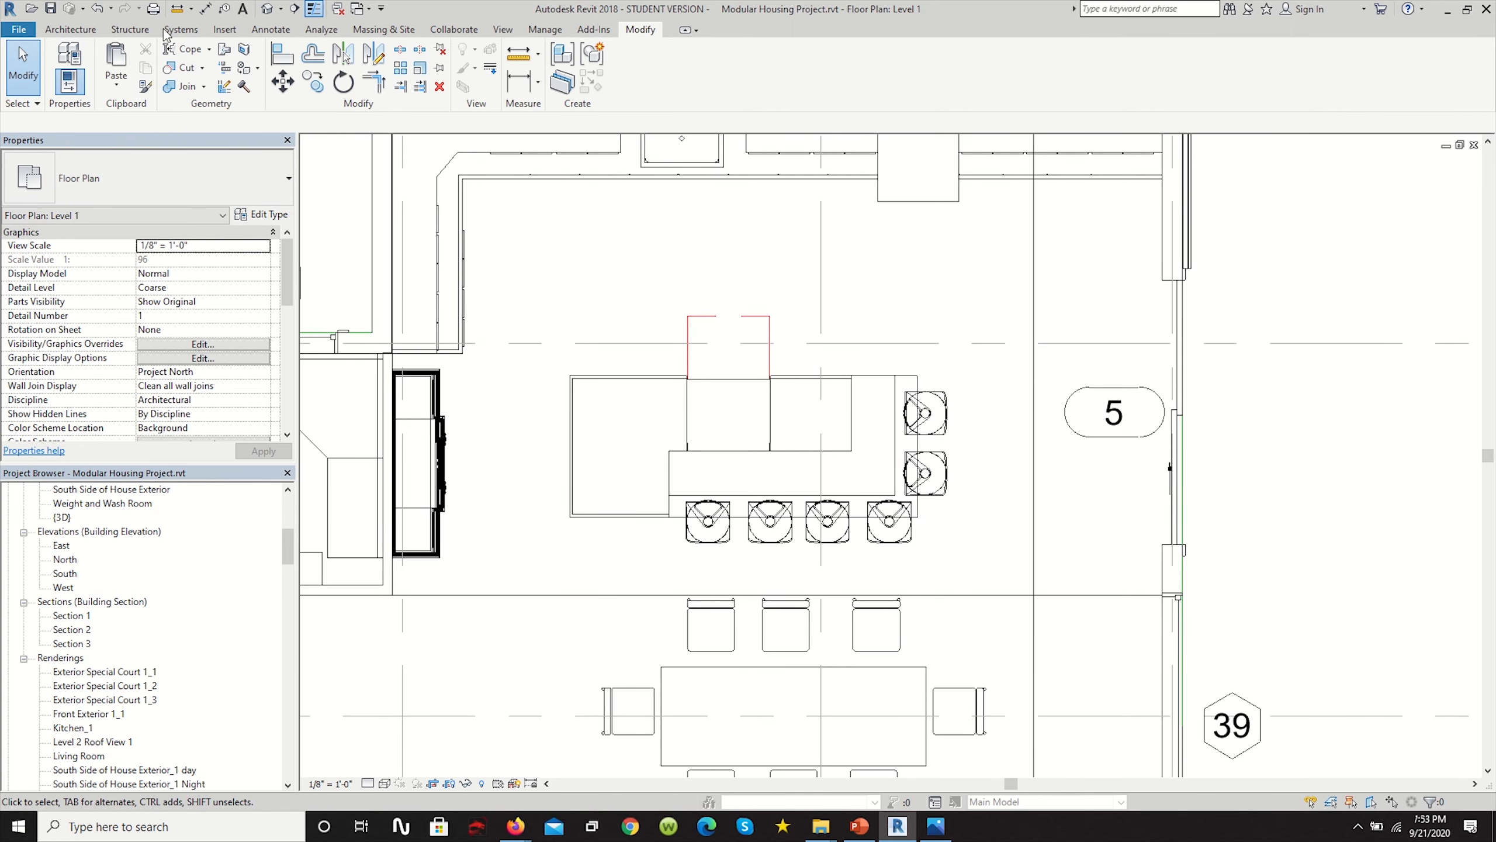
# Examine the Modular Housing kitchen through the windows in the 3D view, and open the Kitchen_1 rendering.
pyautogui.click(268, 8)
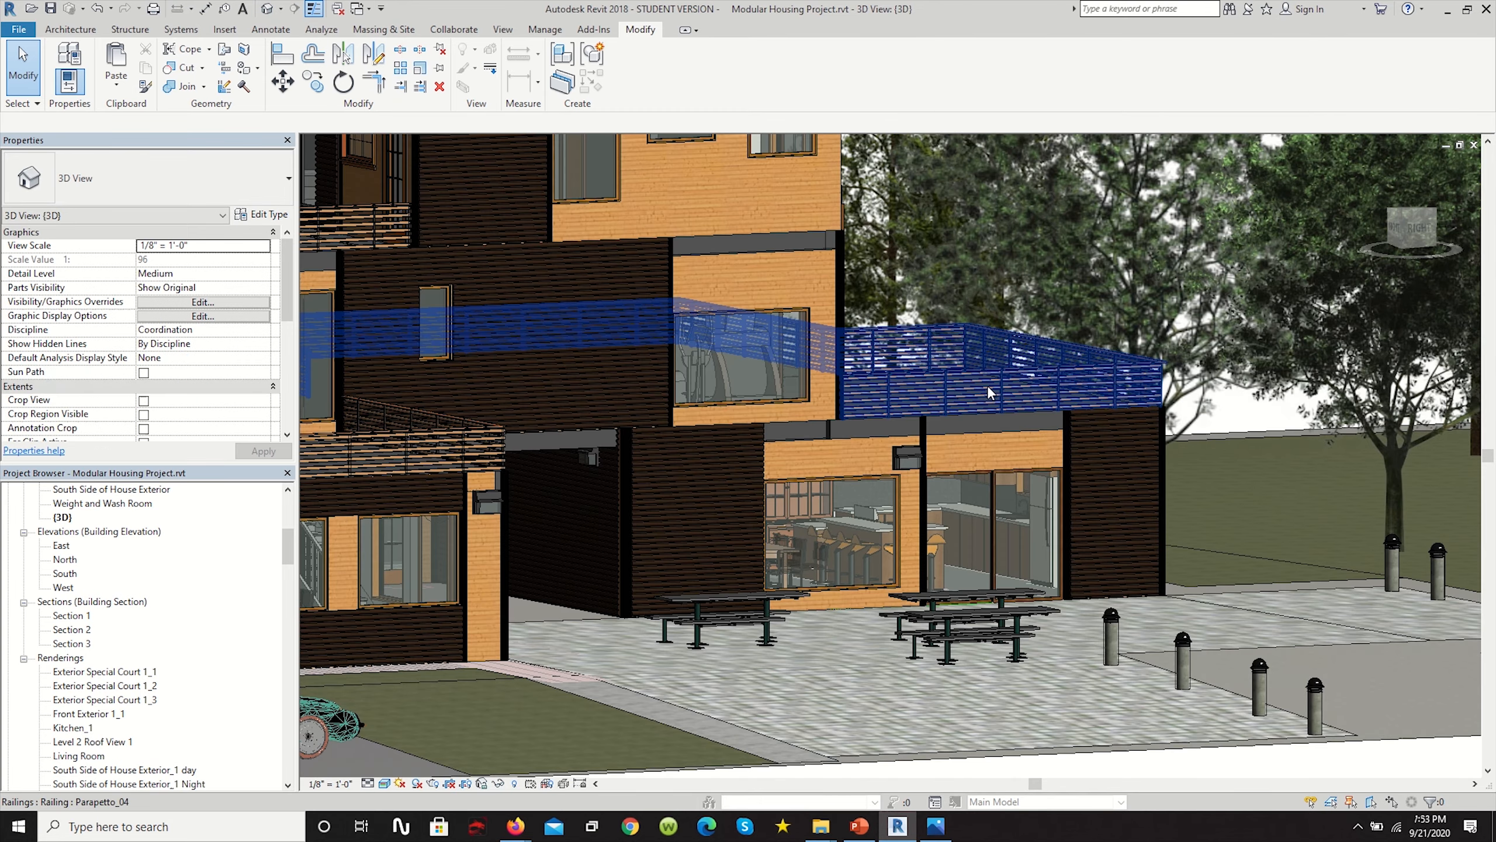
pyautogui.scroll(8, 959, 597)
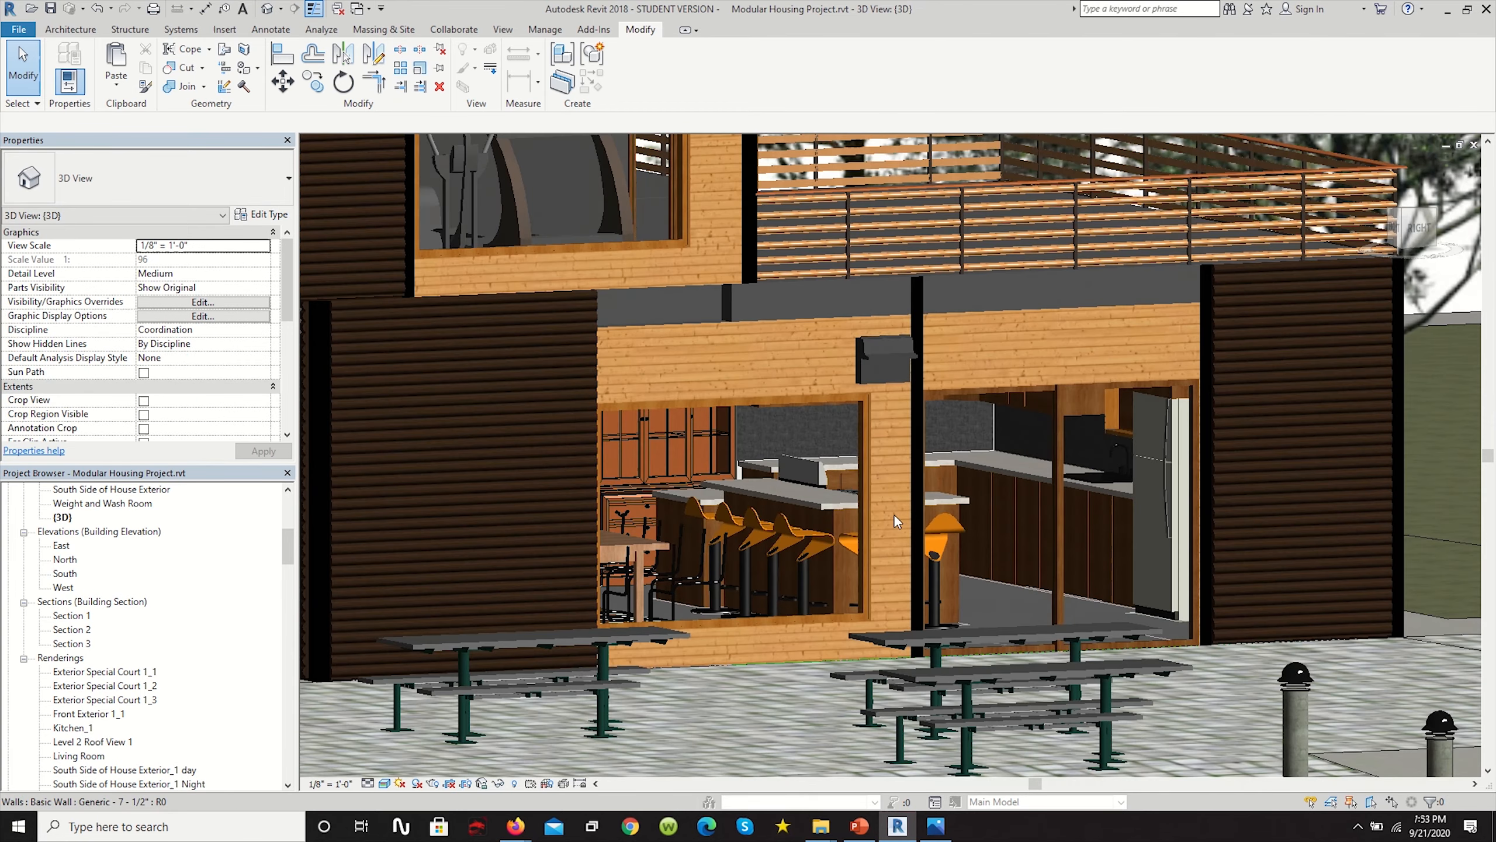
pyautogui.scroll(5, 797, 550)
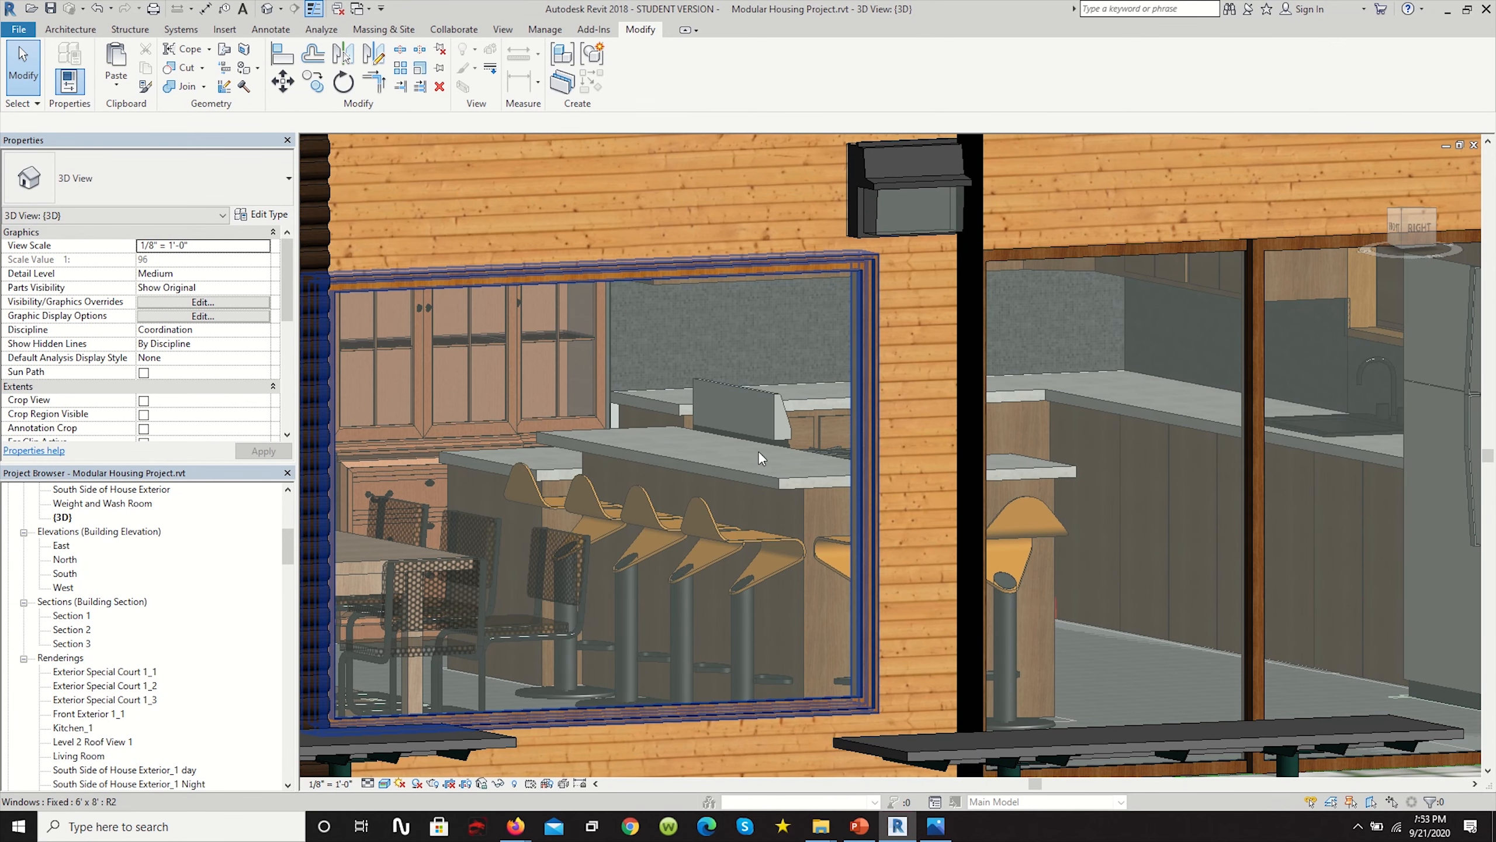
pyautogui.keyDown('shift'); pyautogui.moveTo(971, 424); pyautogui.dragTo(848, 554, button='middle'); pyautogui.keyUp('shift')
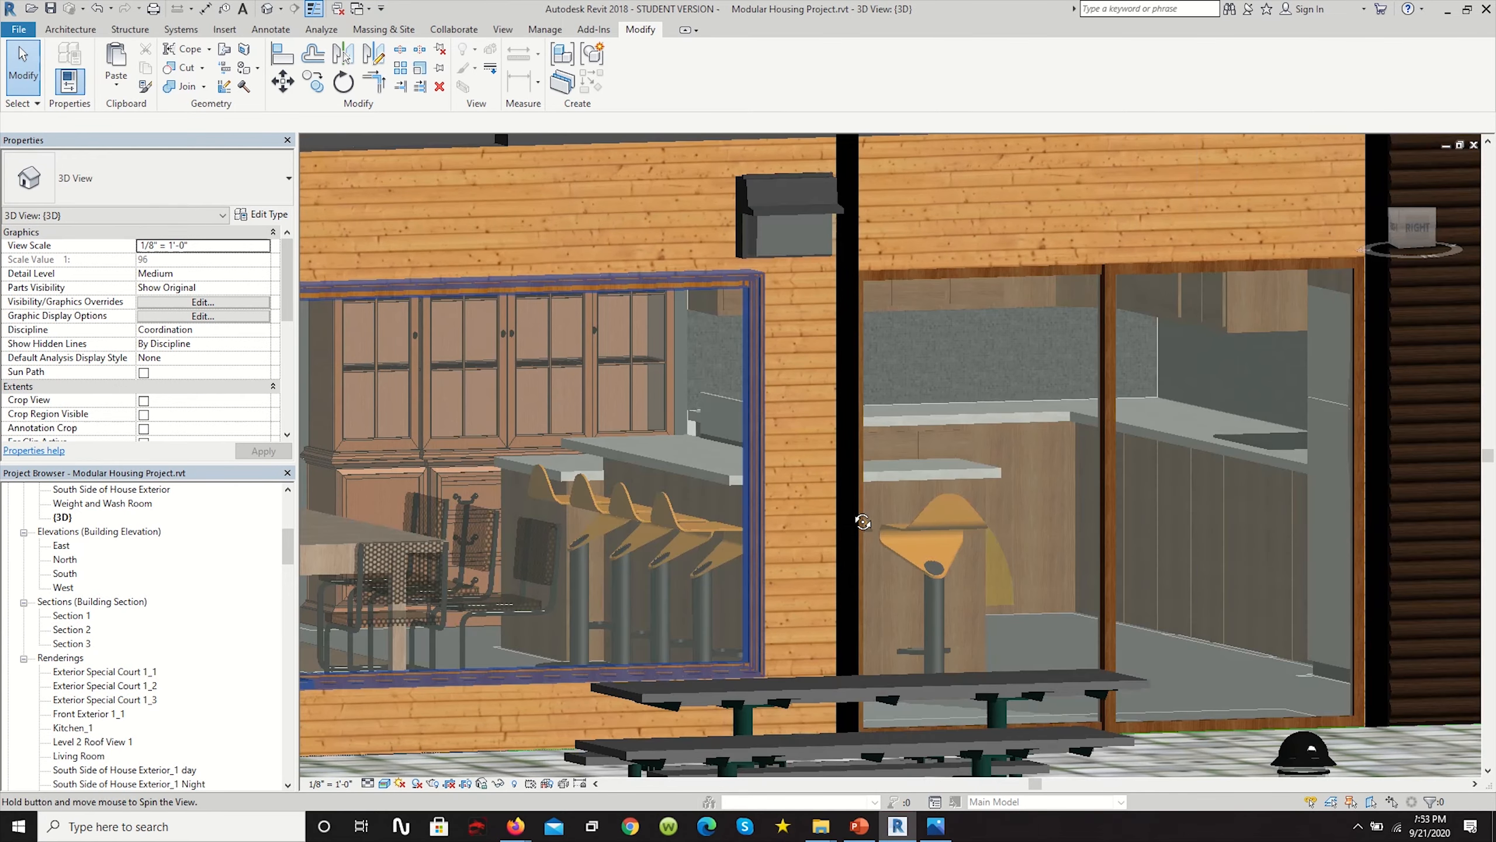
pyautogui.scroll(-3, 94, 619)
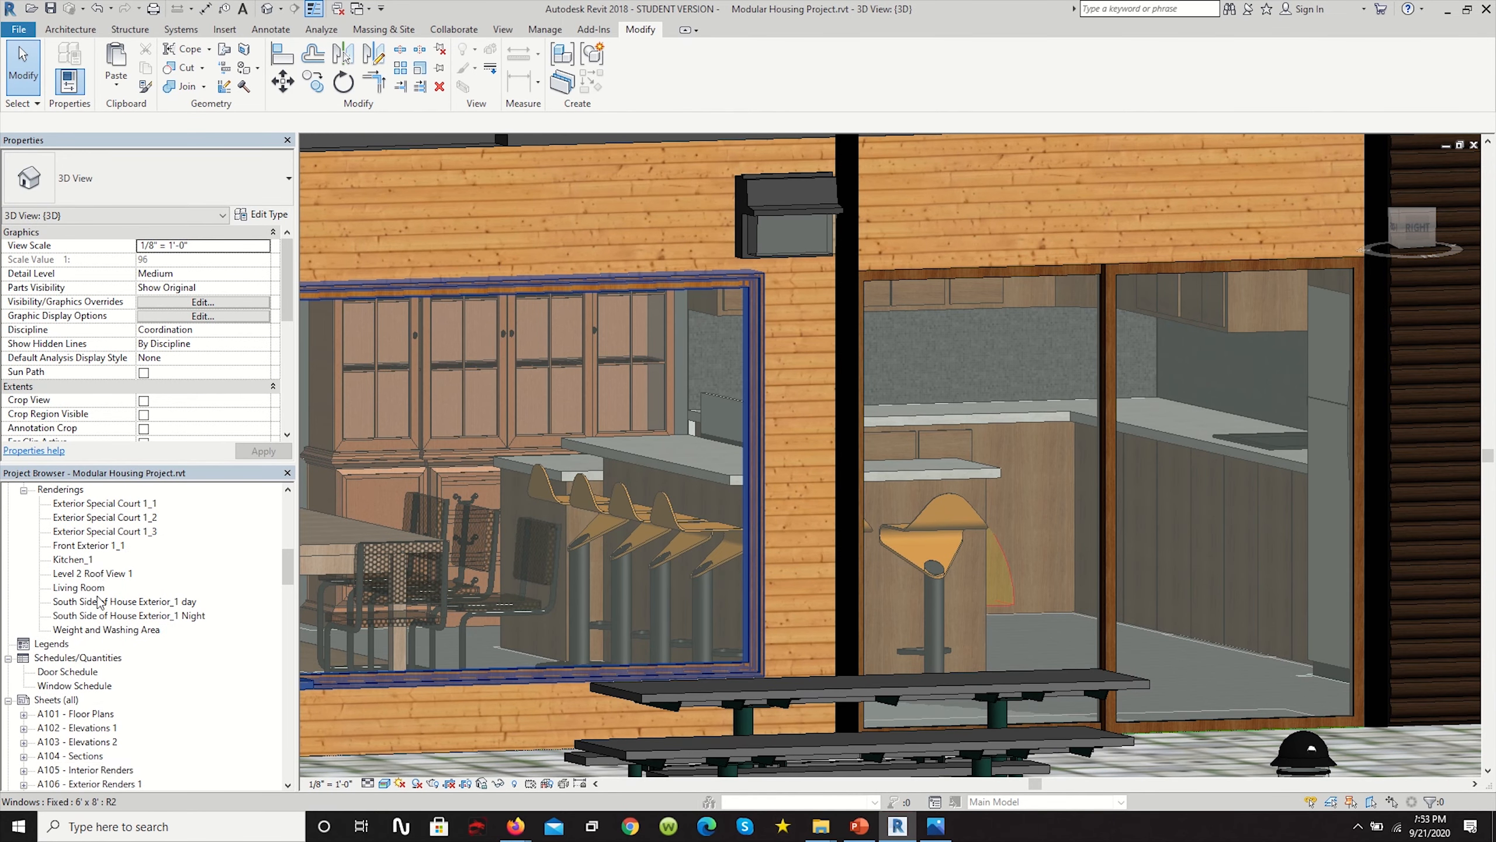
pyautogui.doubleClick(82, 601)
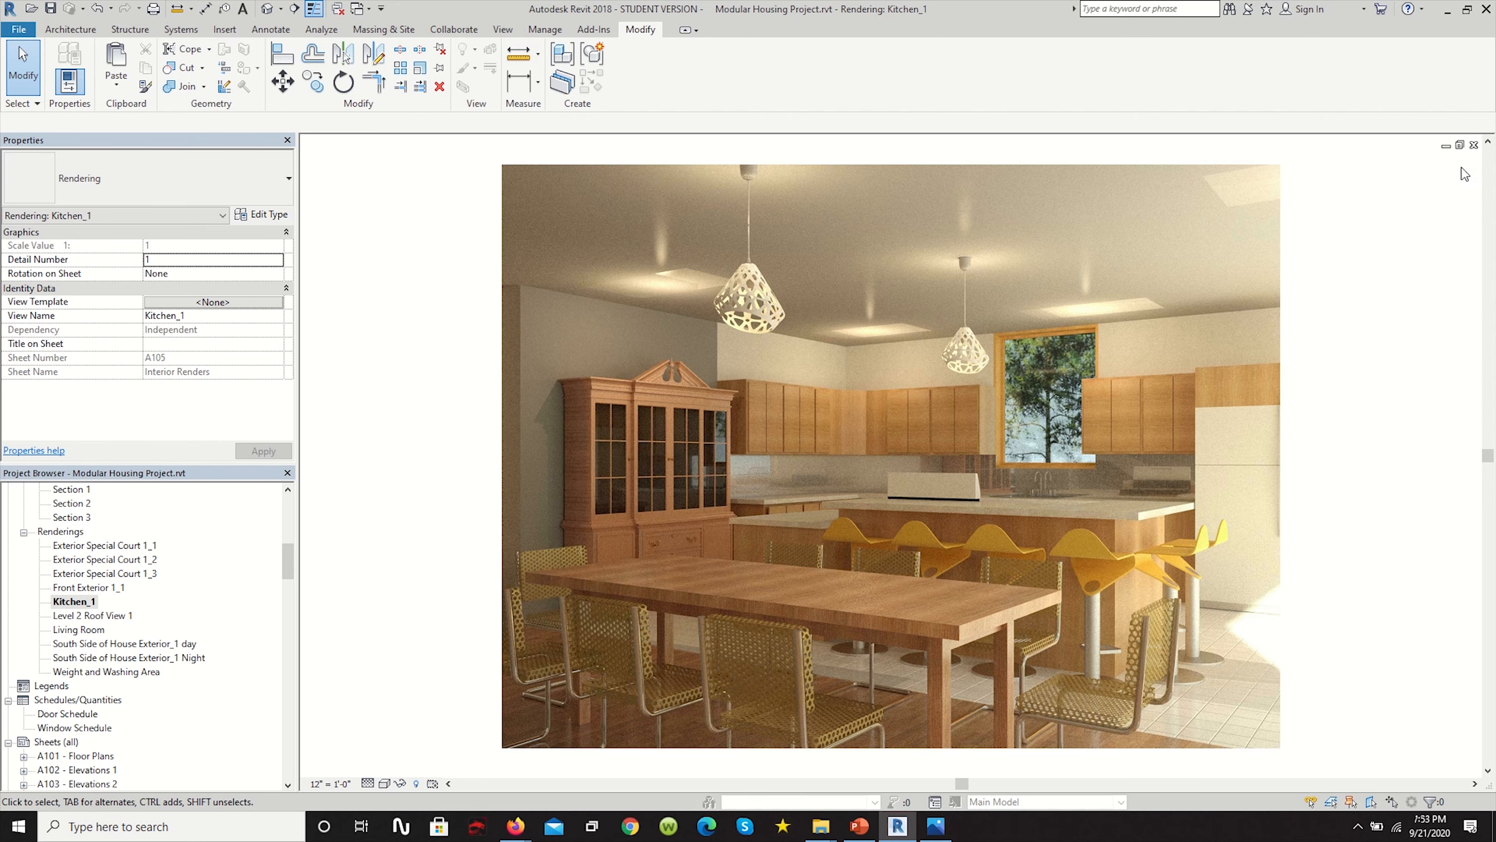
# Minimize the kitchen rendering, close the Modular Housing Level 1 plan and 3D view, and return to the Small Housing Project.
pyautogui.click(1447, 146)
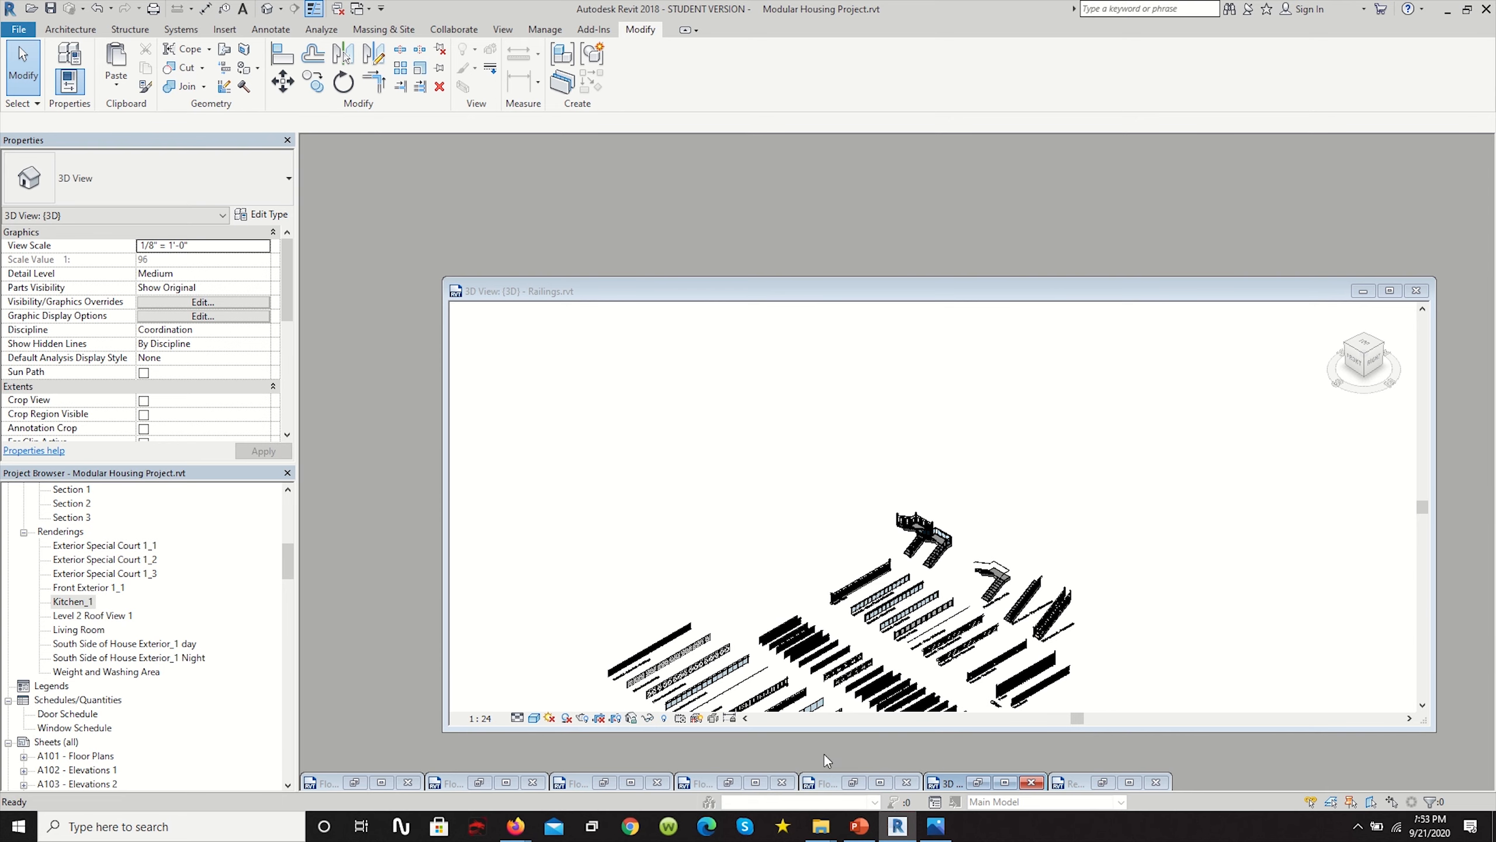
pyautogui.click(882, 783)
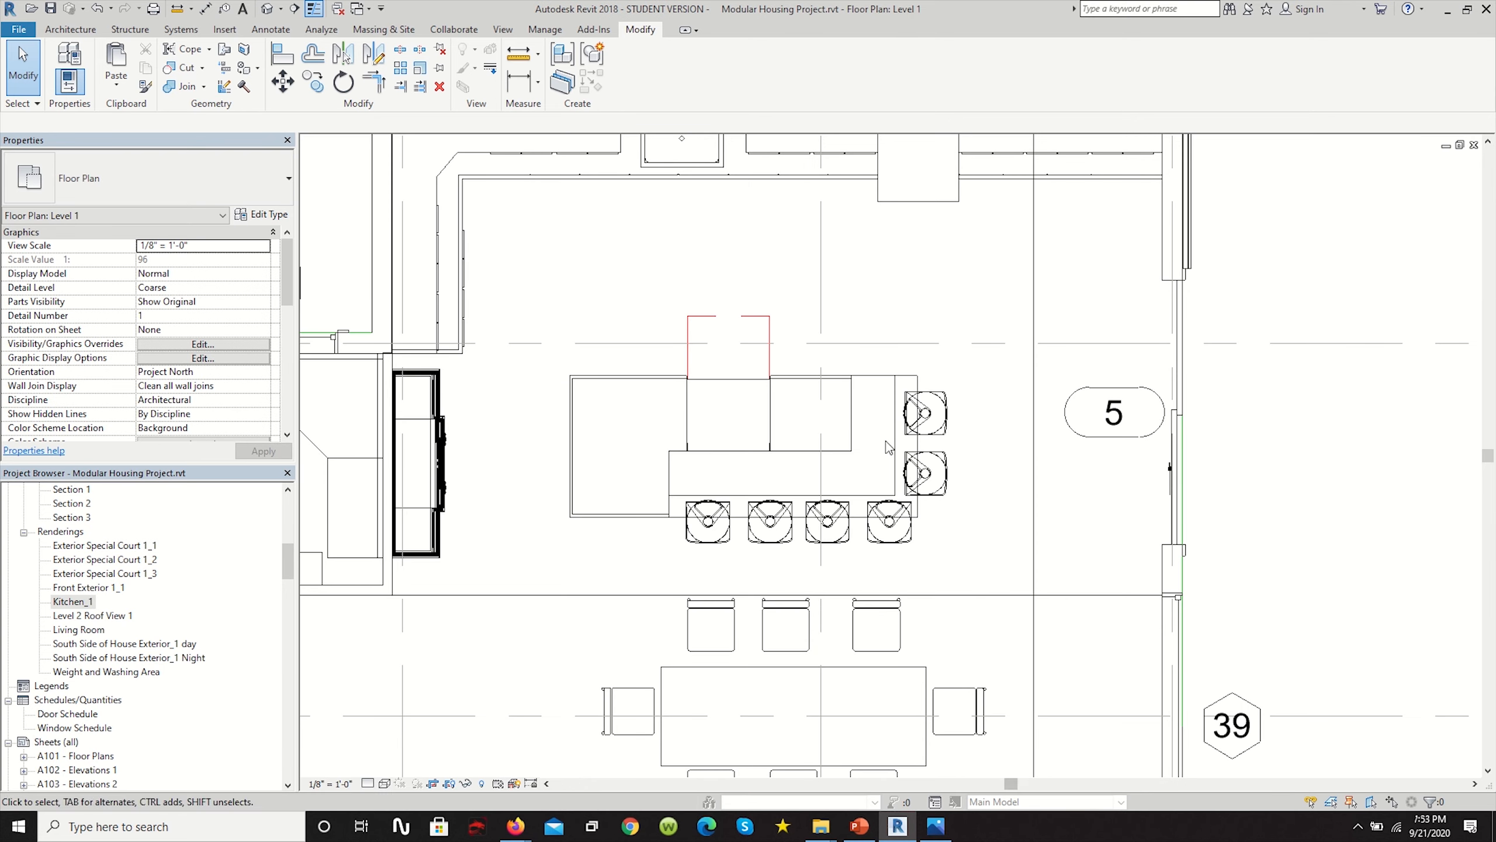
pyautogui.click(1474, 145)
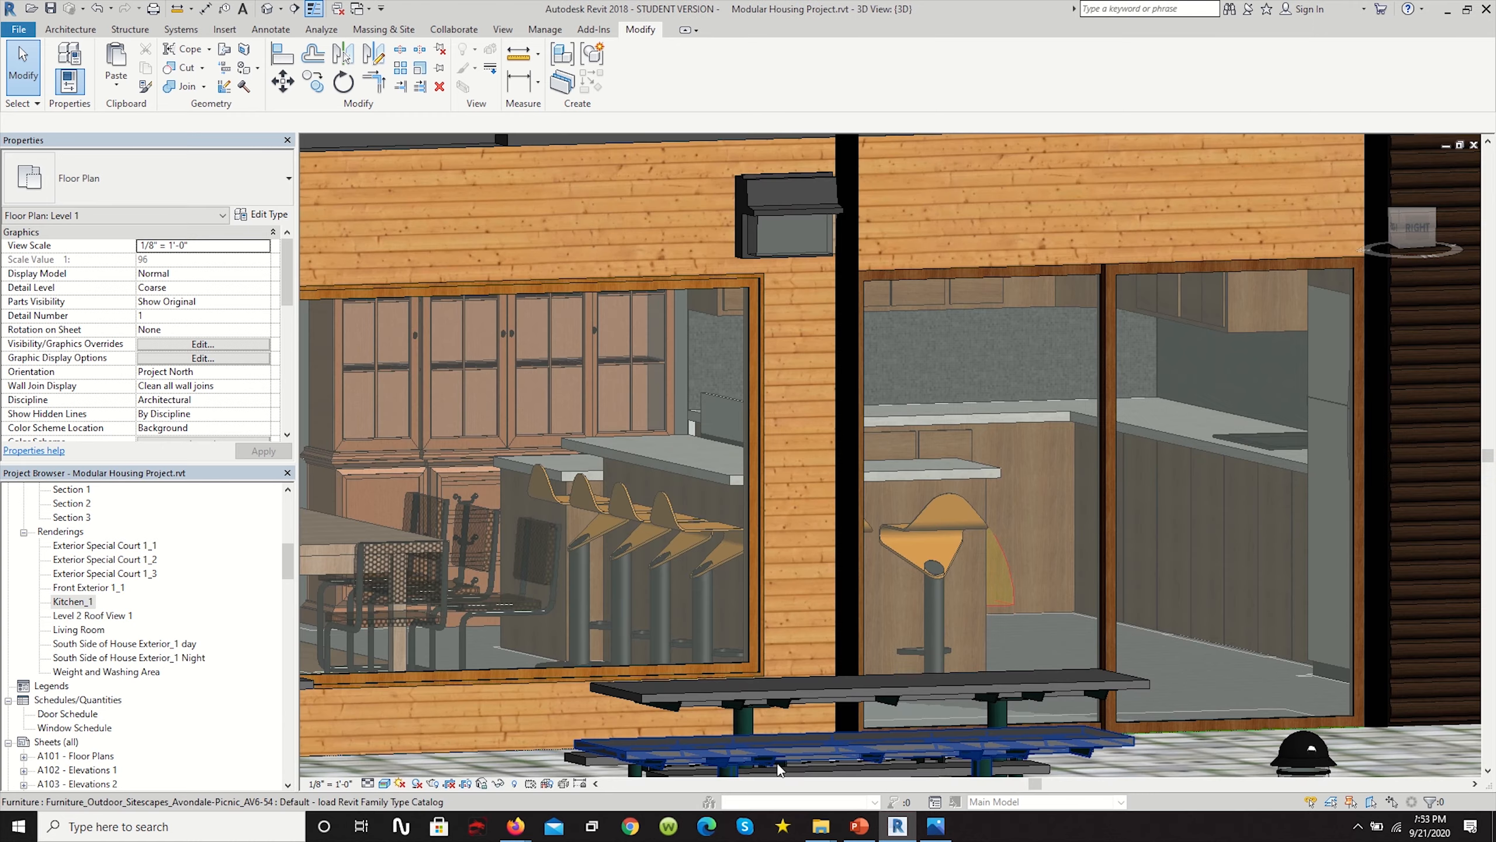
pyautogui.click(1488, 143)
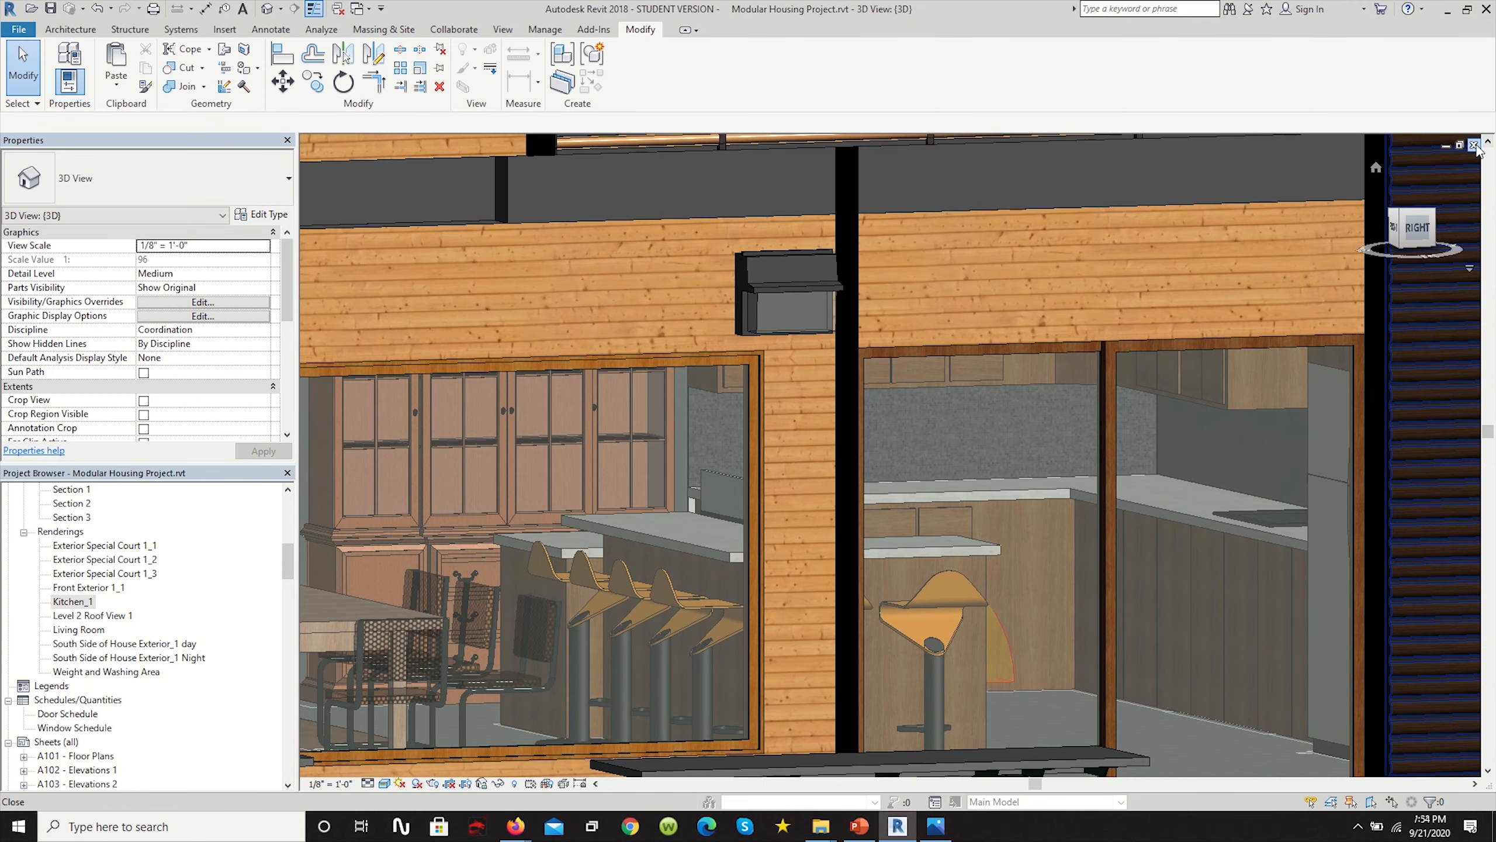
pyautogui.click(1474, 145)
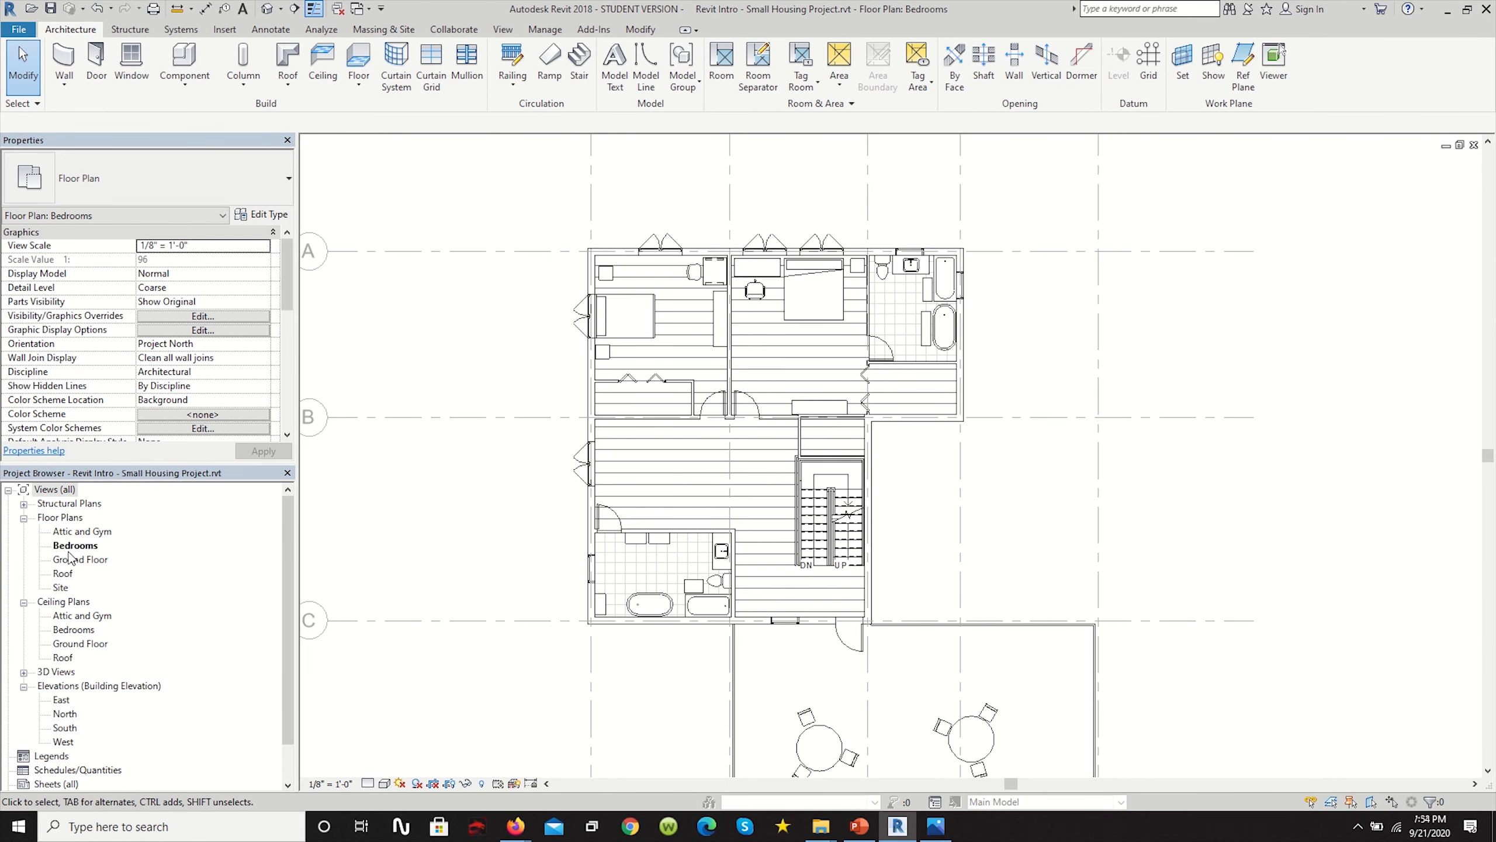
# In the Ground Floor plan, start an in-place model in the Generic Models category and name it Countertop.
pyautogui.doubleClick(70, 559)
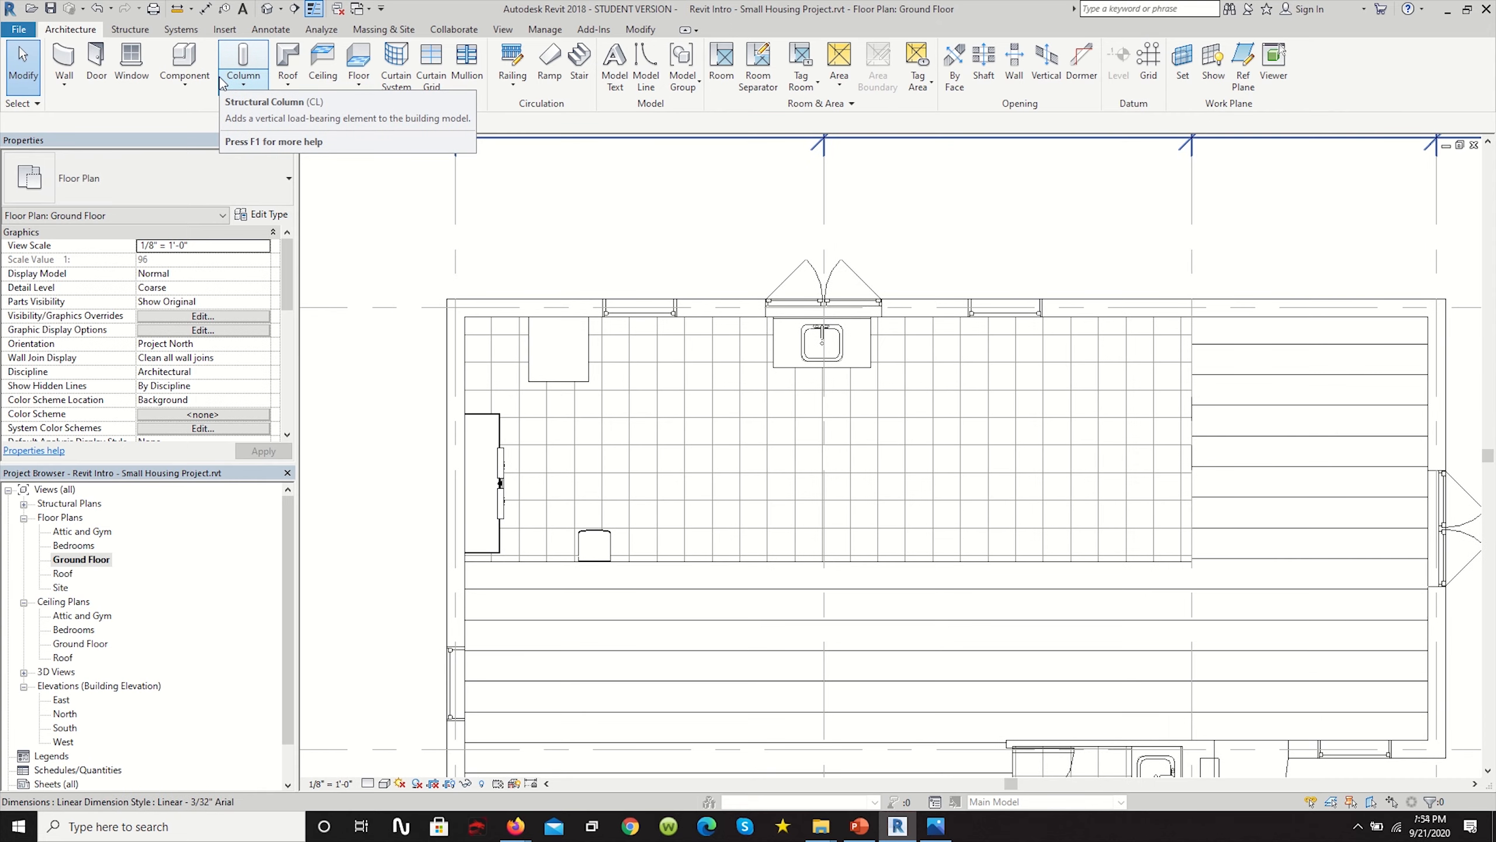
pyautogui.click(196, 90)
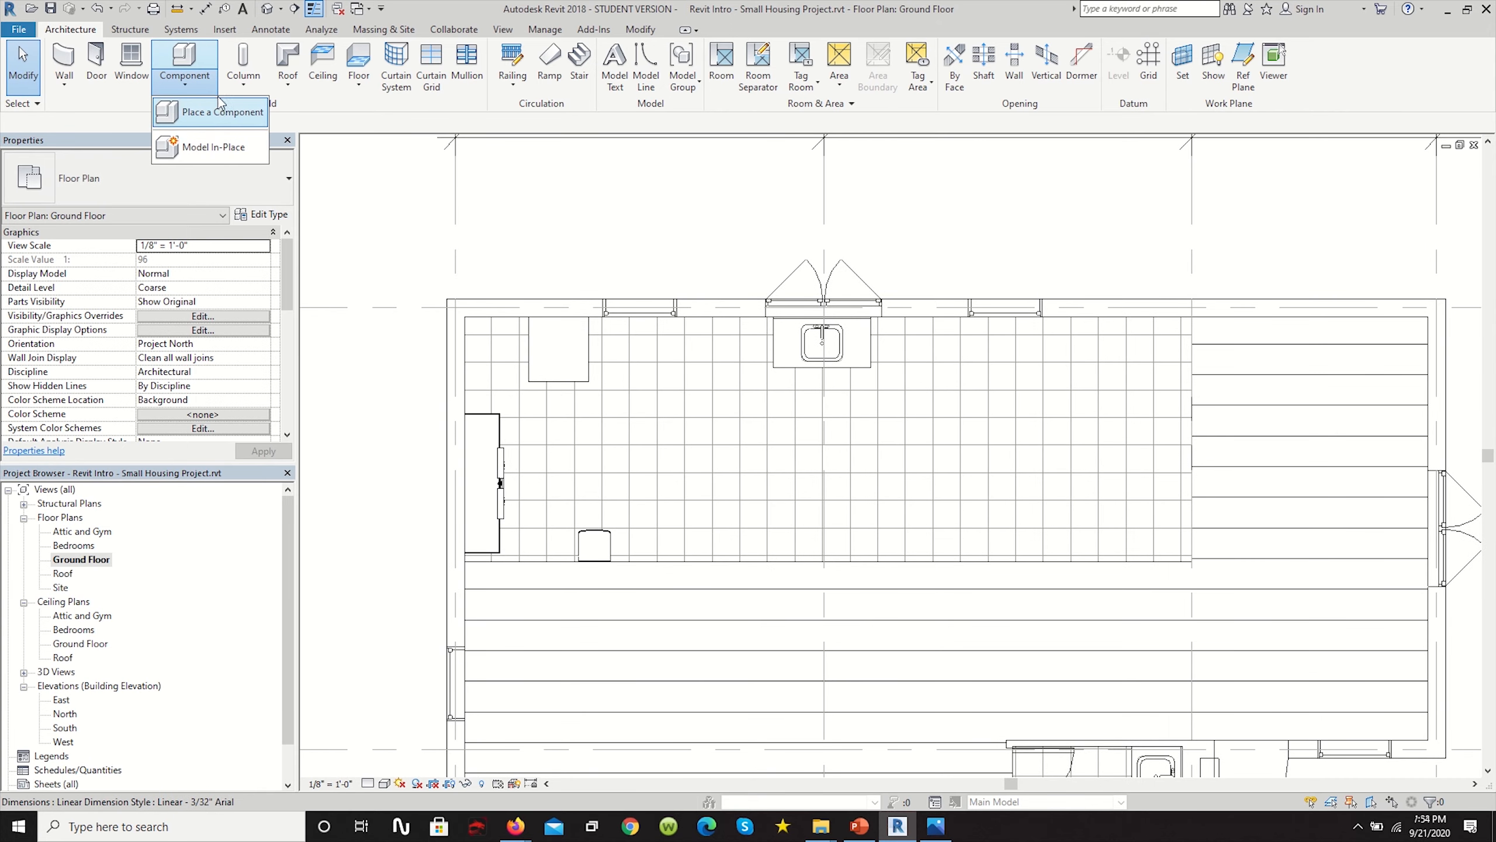
pyautogui.click(213, 147)
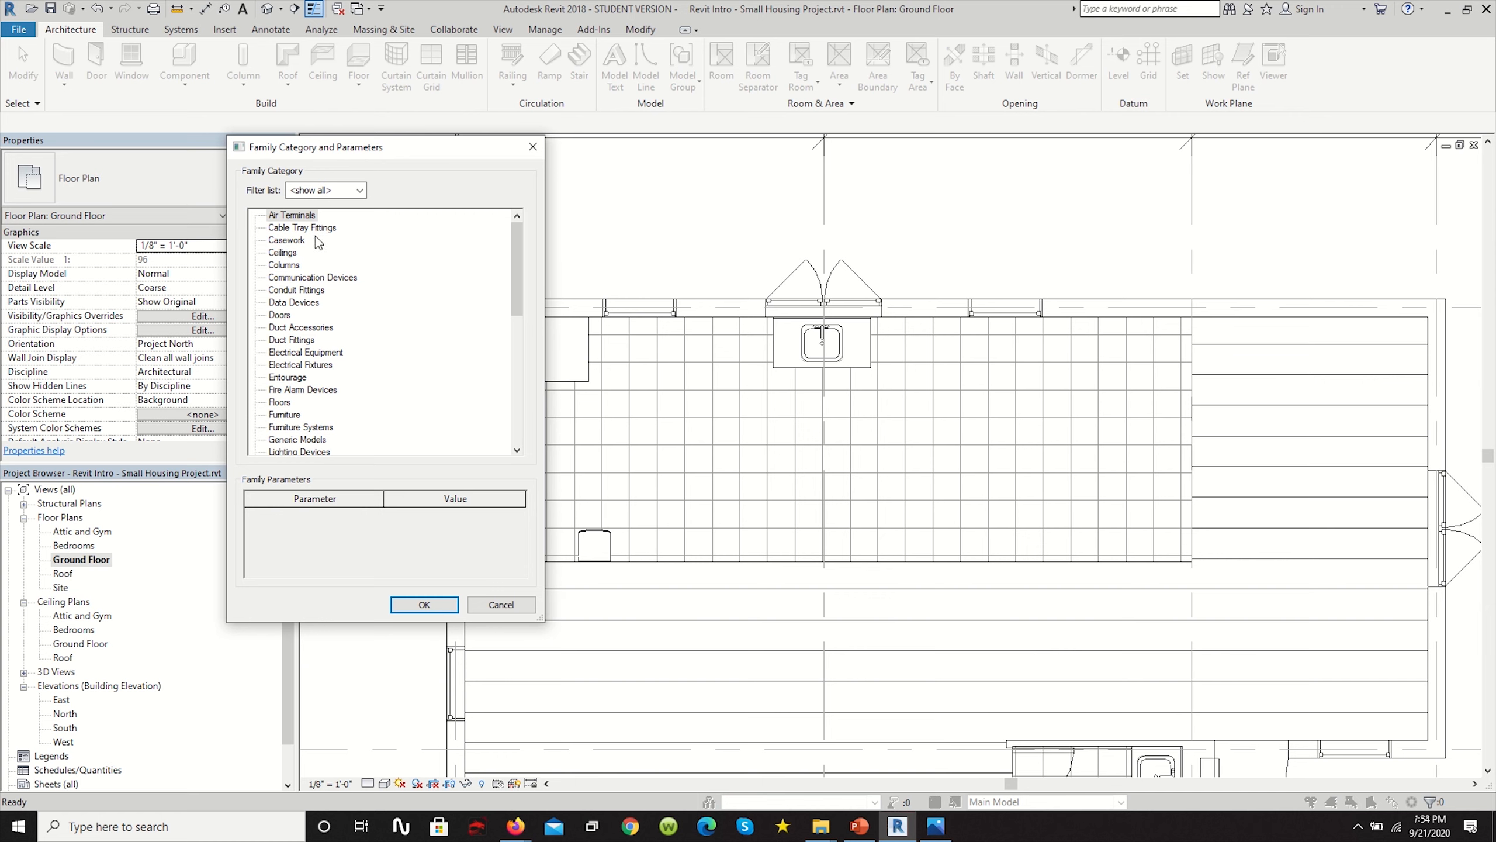
pyautogui.scroll(-1, 318, 242)
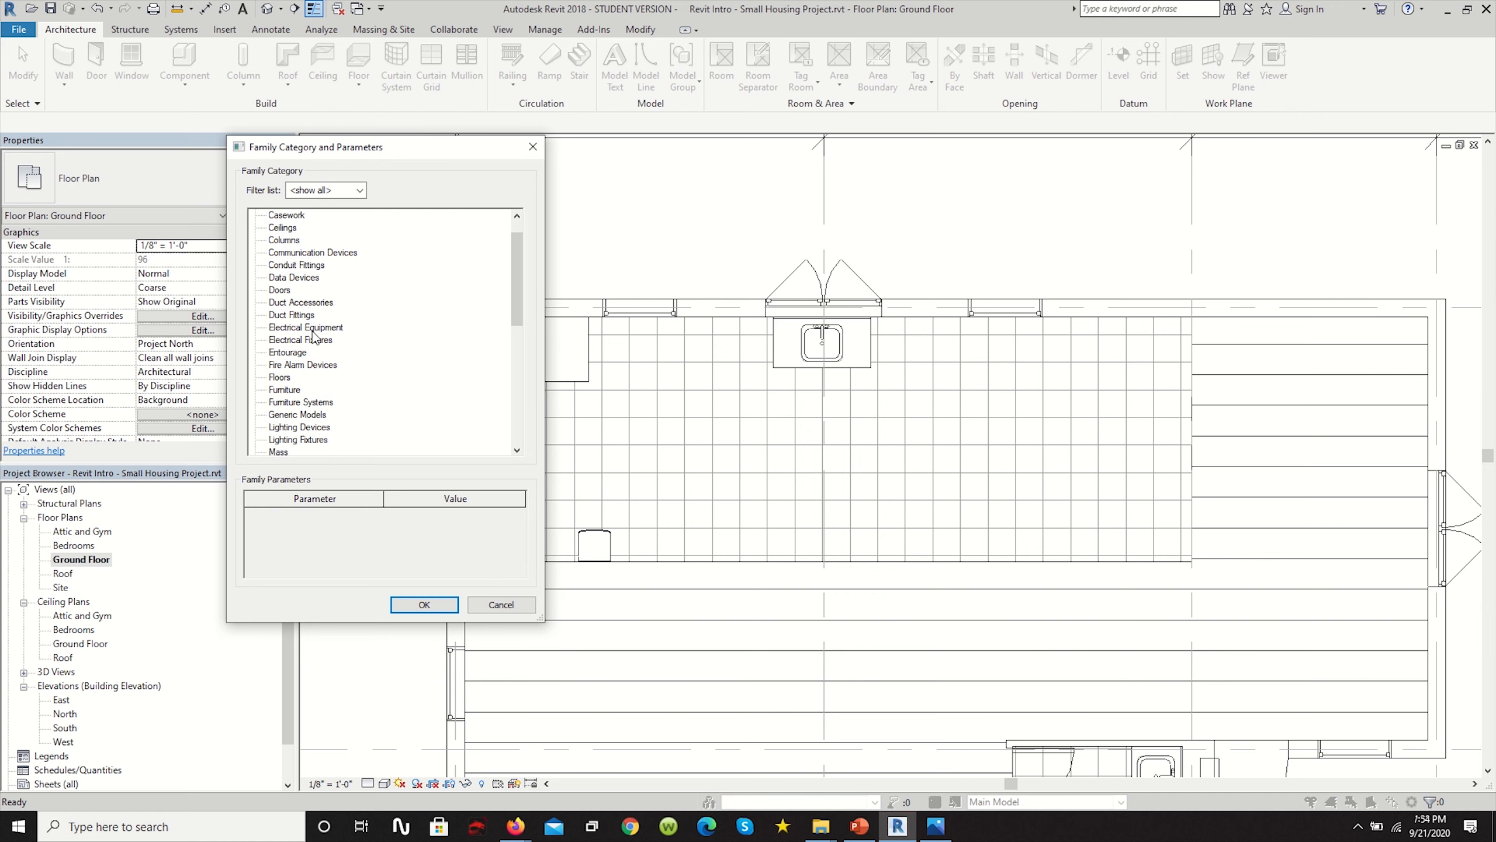
pyautogui.scroll(-1, 331, 378)
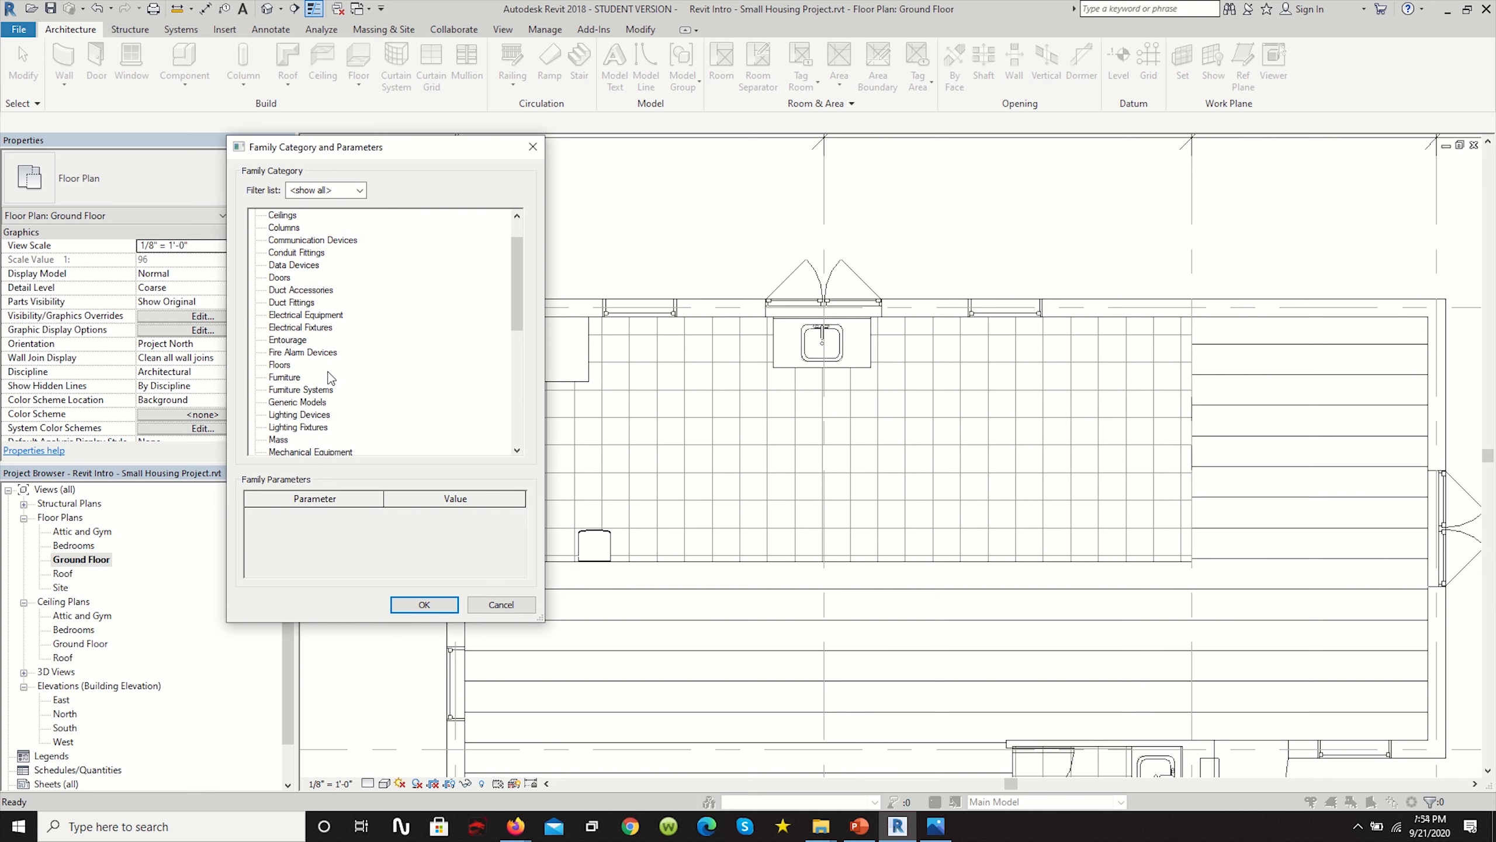
pyautogui.scroll(-8, 329, 377)
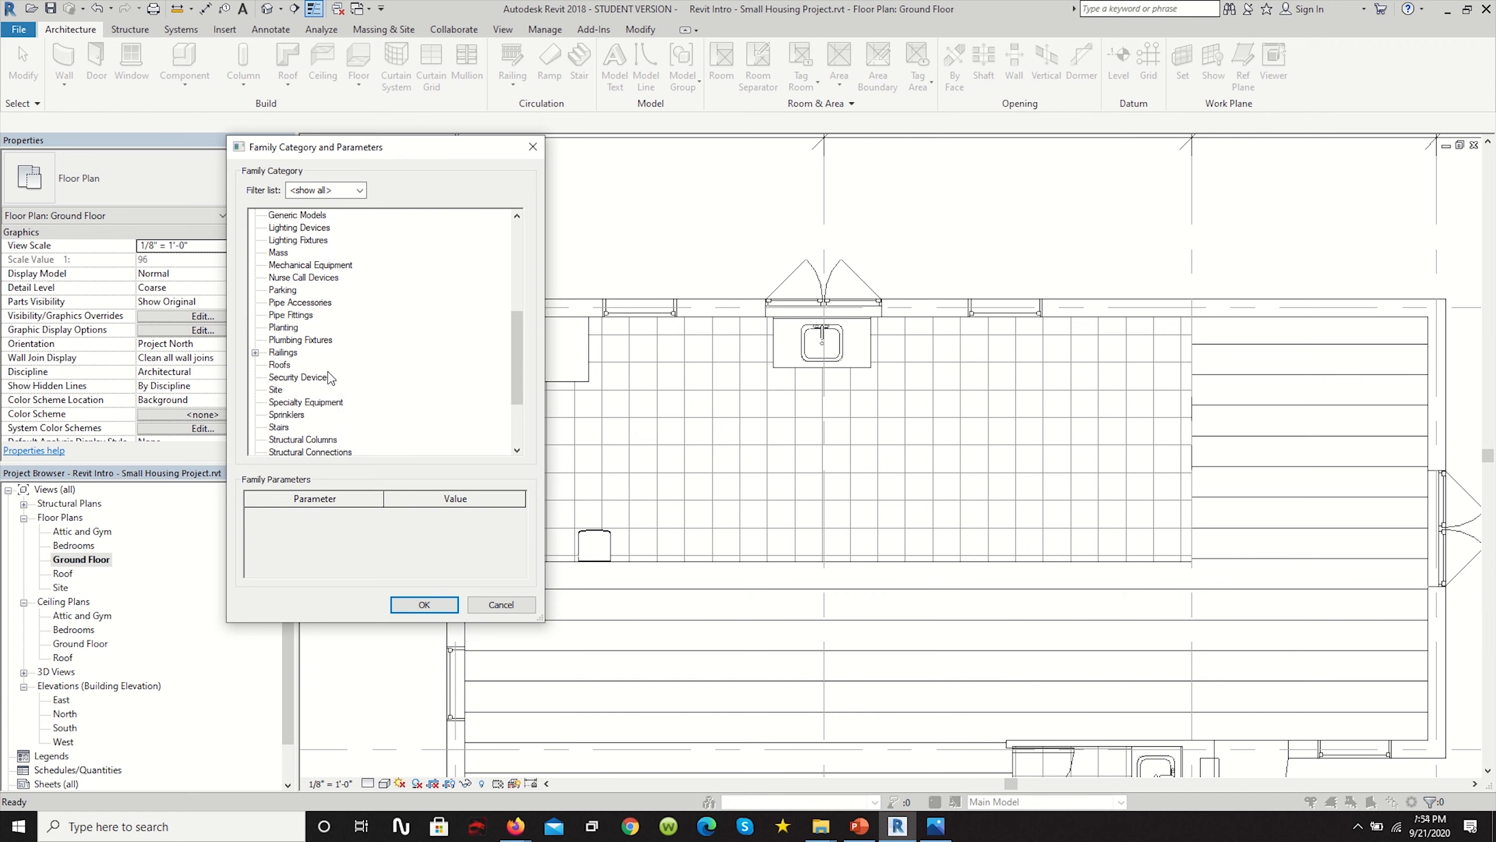
pyautogui.scroll(5, 334, 348)
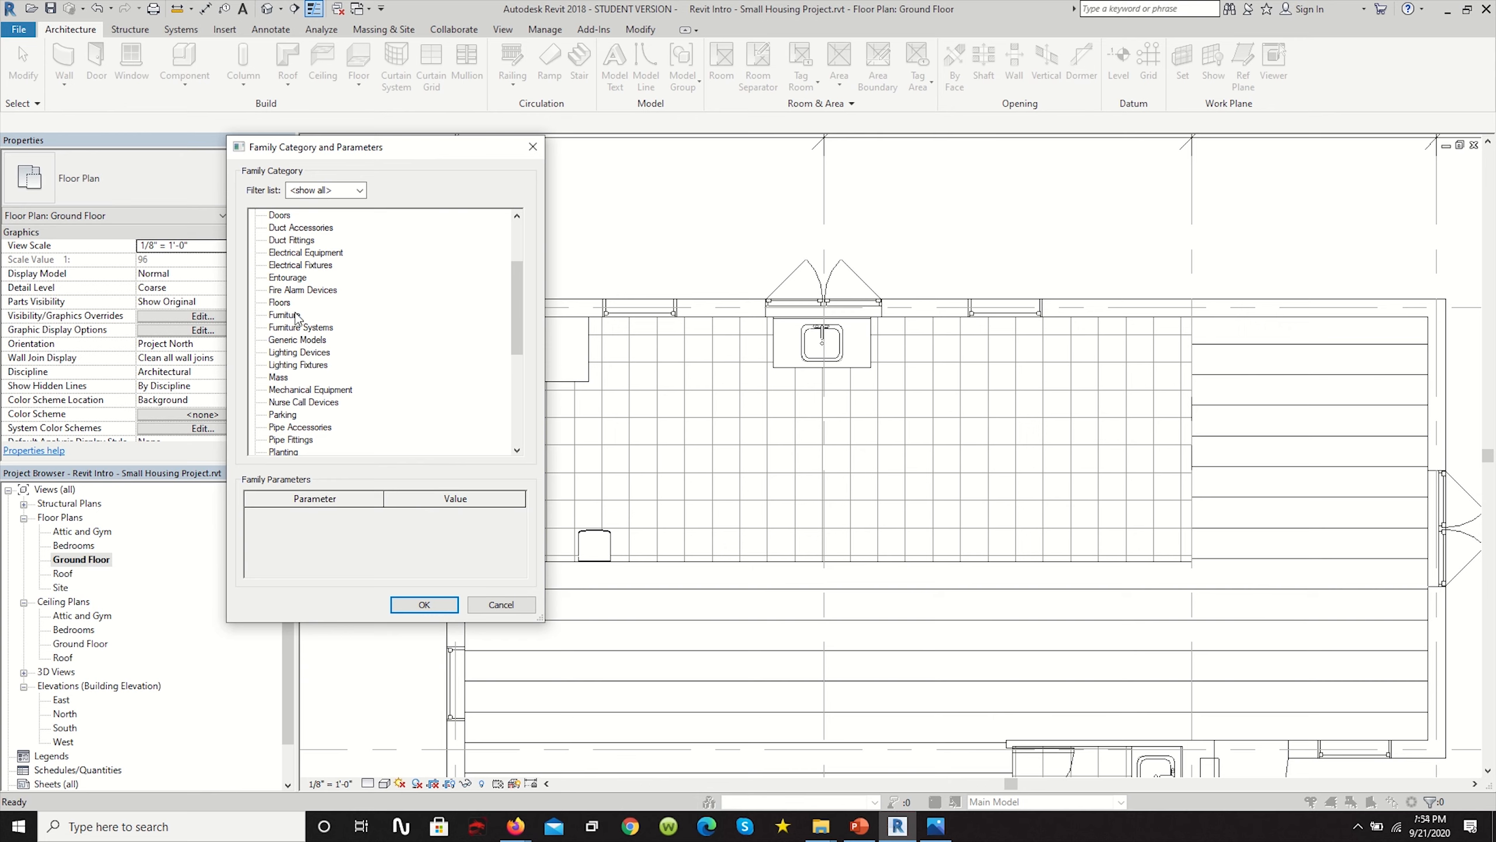
pyautogui.click(321, 342)
pyautogui.click(422, 605)
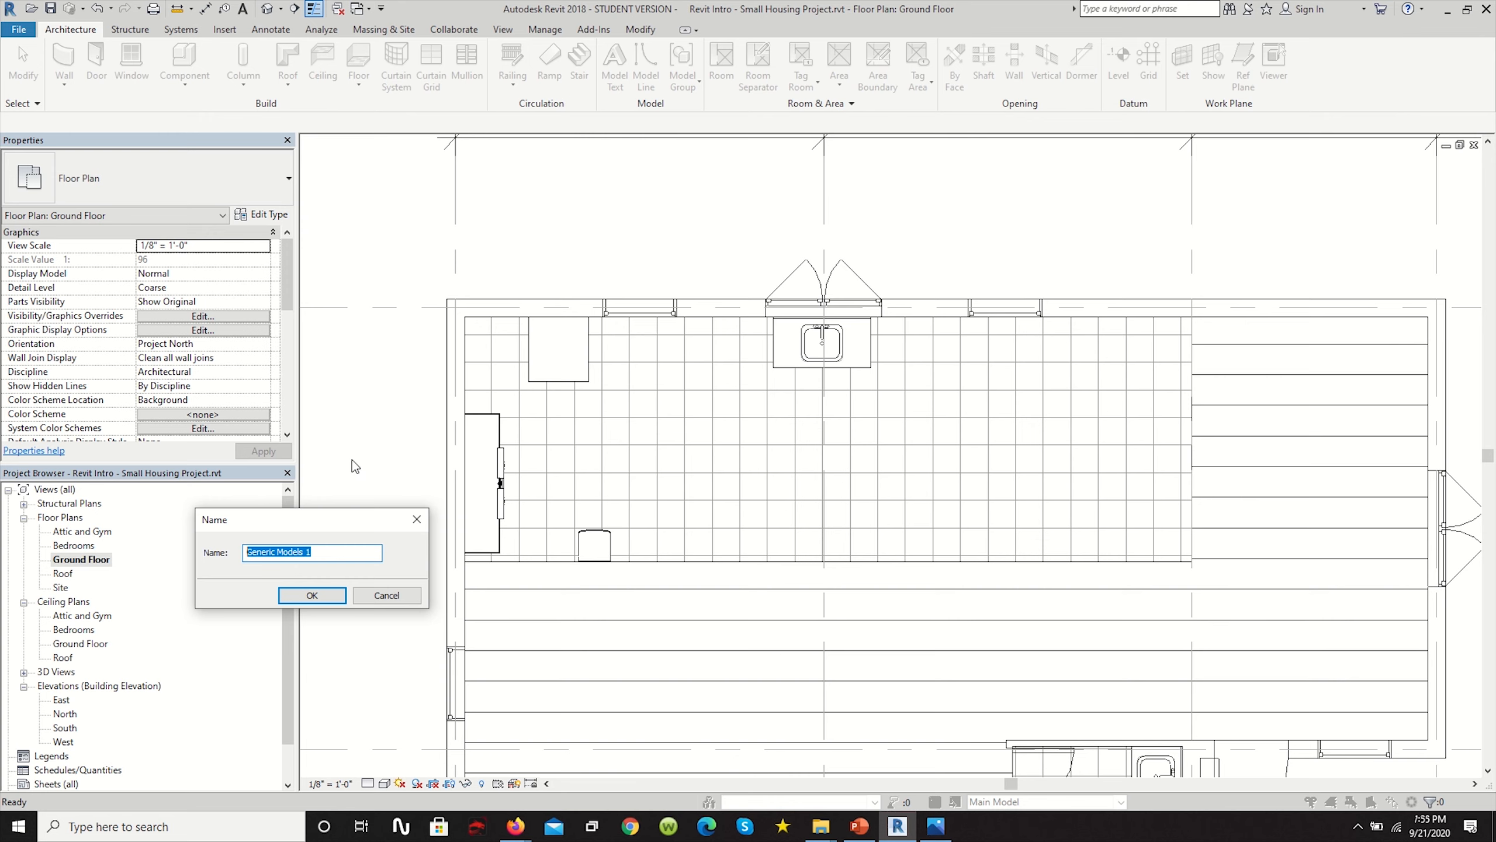
pyautogui.write('Countertop')
pyautogui.press('Return')
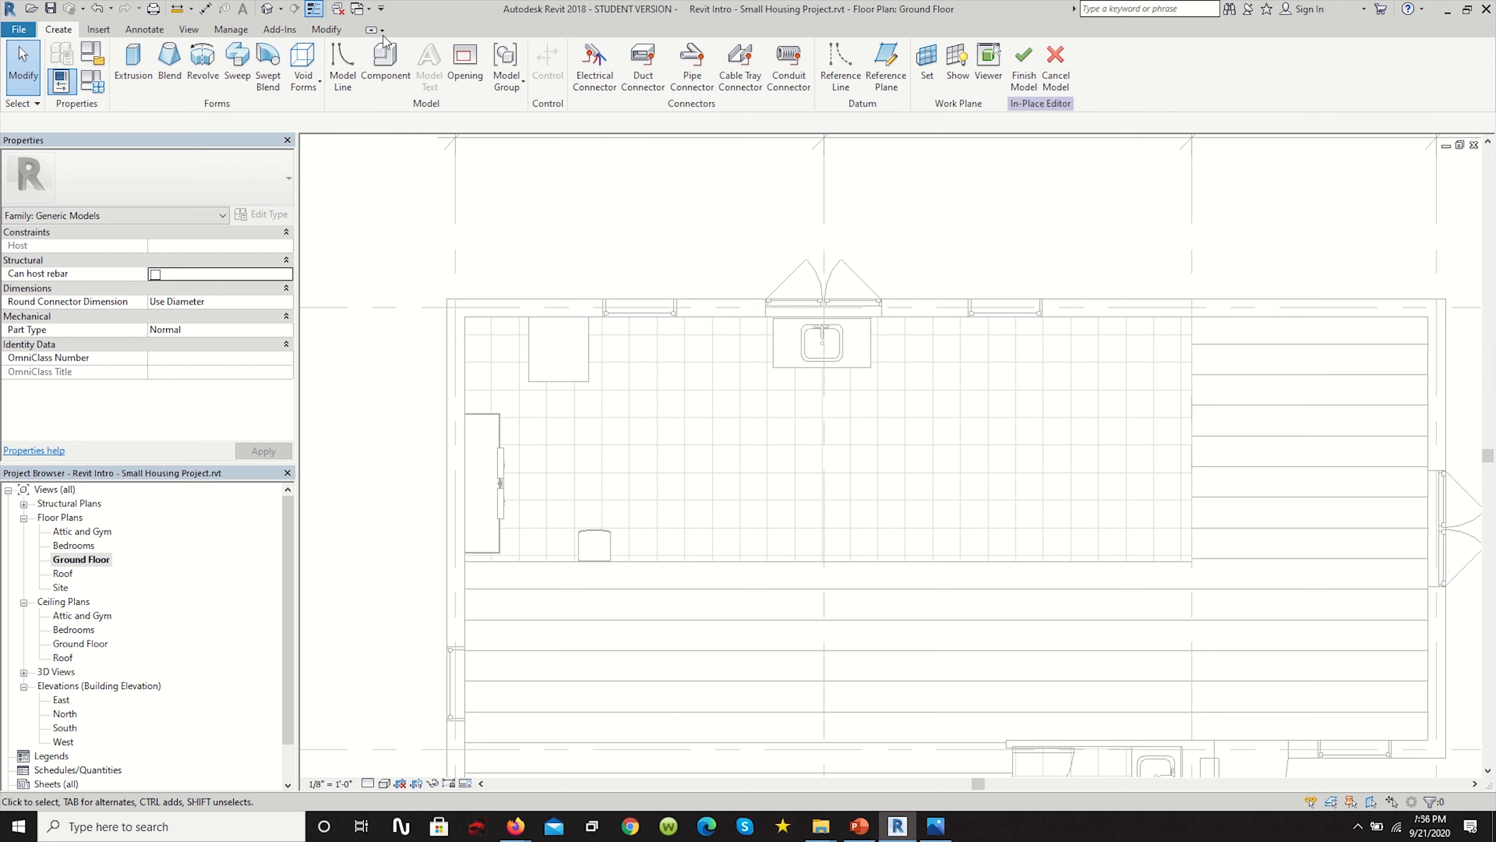
# Start a solid extrusion and sketch a rectangle about 8' by 2' 1 1/2" along the wall from the sink counter's right rear corner.
pyautogui.click(98, 29)
pyautogui.click(66, 31)
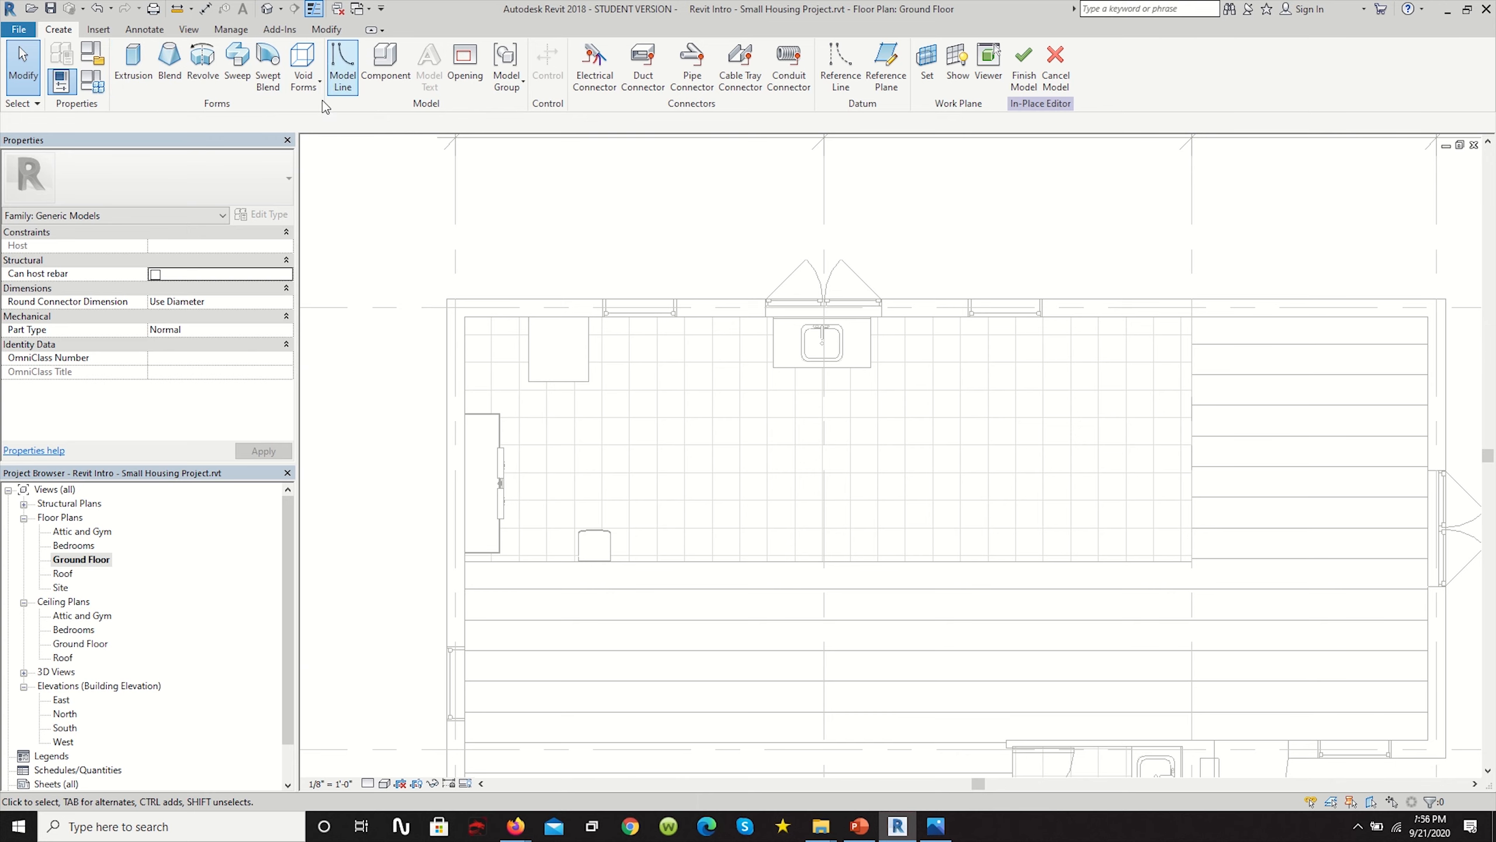
pyautogui.click(133, 65)
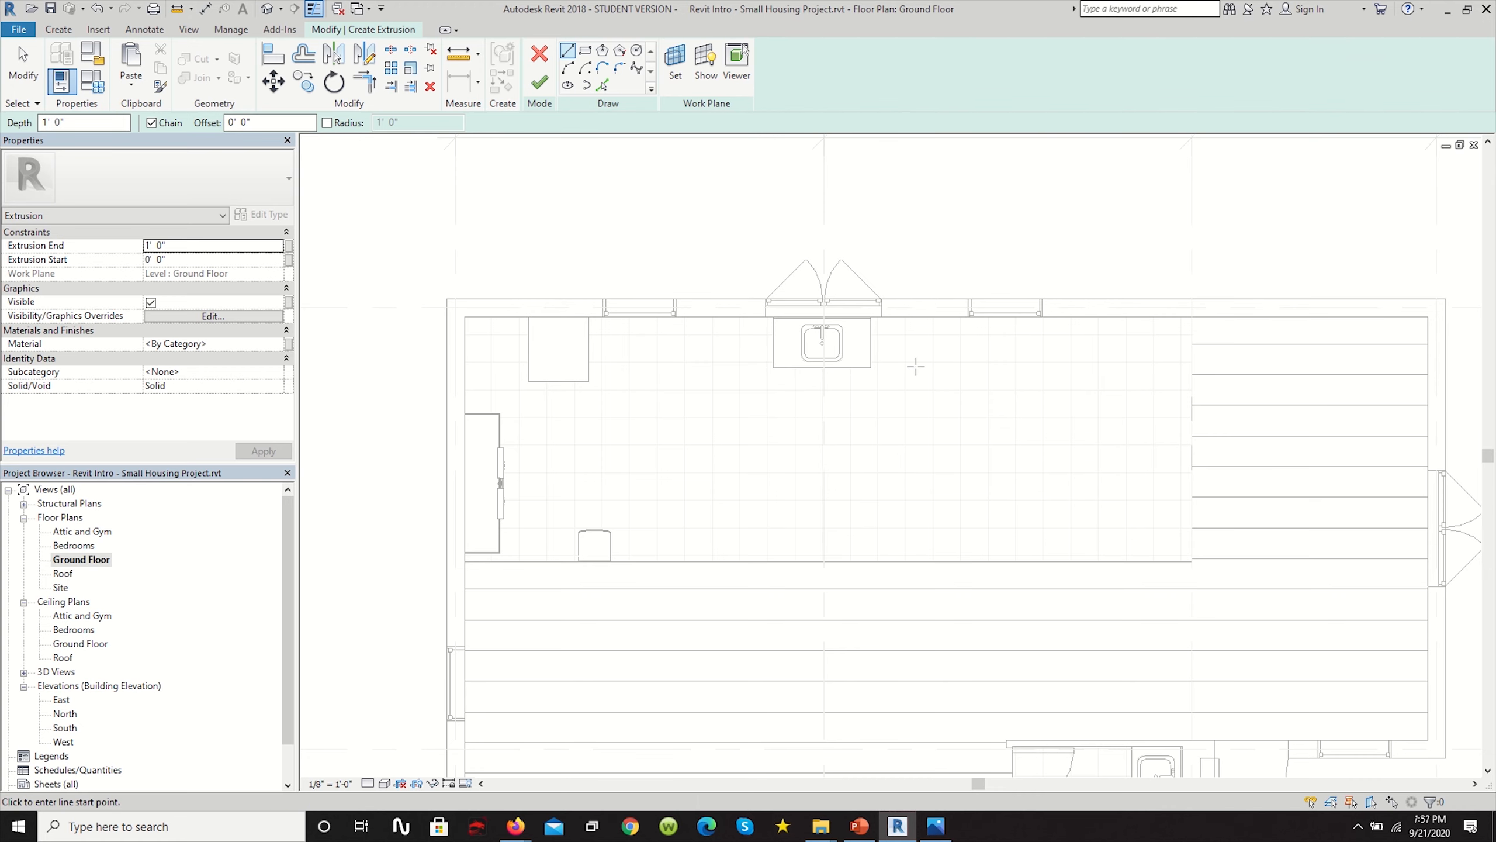
pyautogui.scroll(2, 973, 312)
pyautogui.scroll(-2, 995, 440)
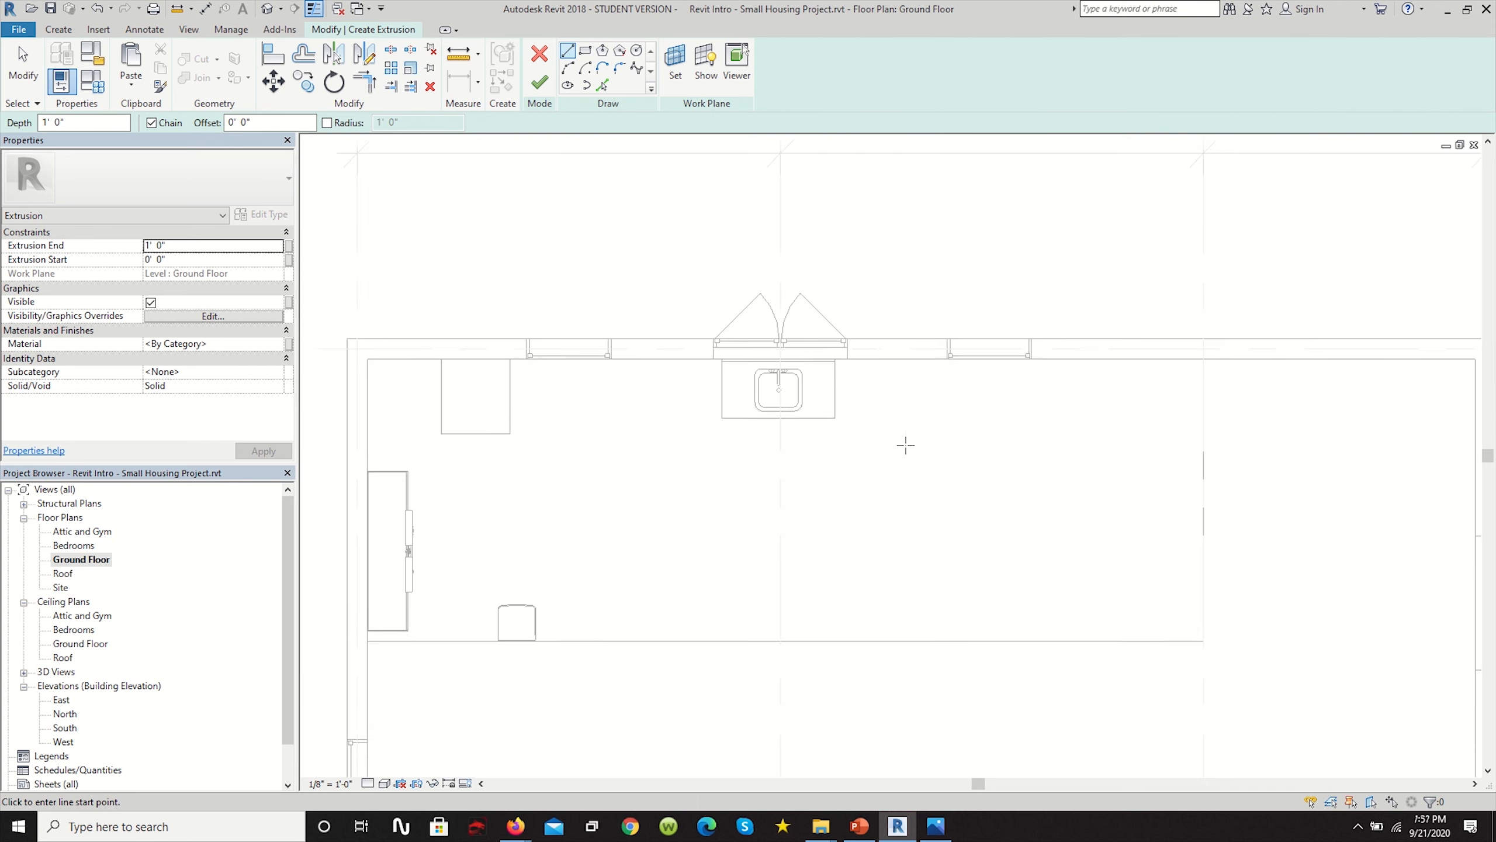
pyautogui.scroll(1, 1023, 407)
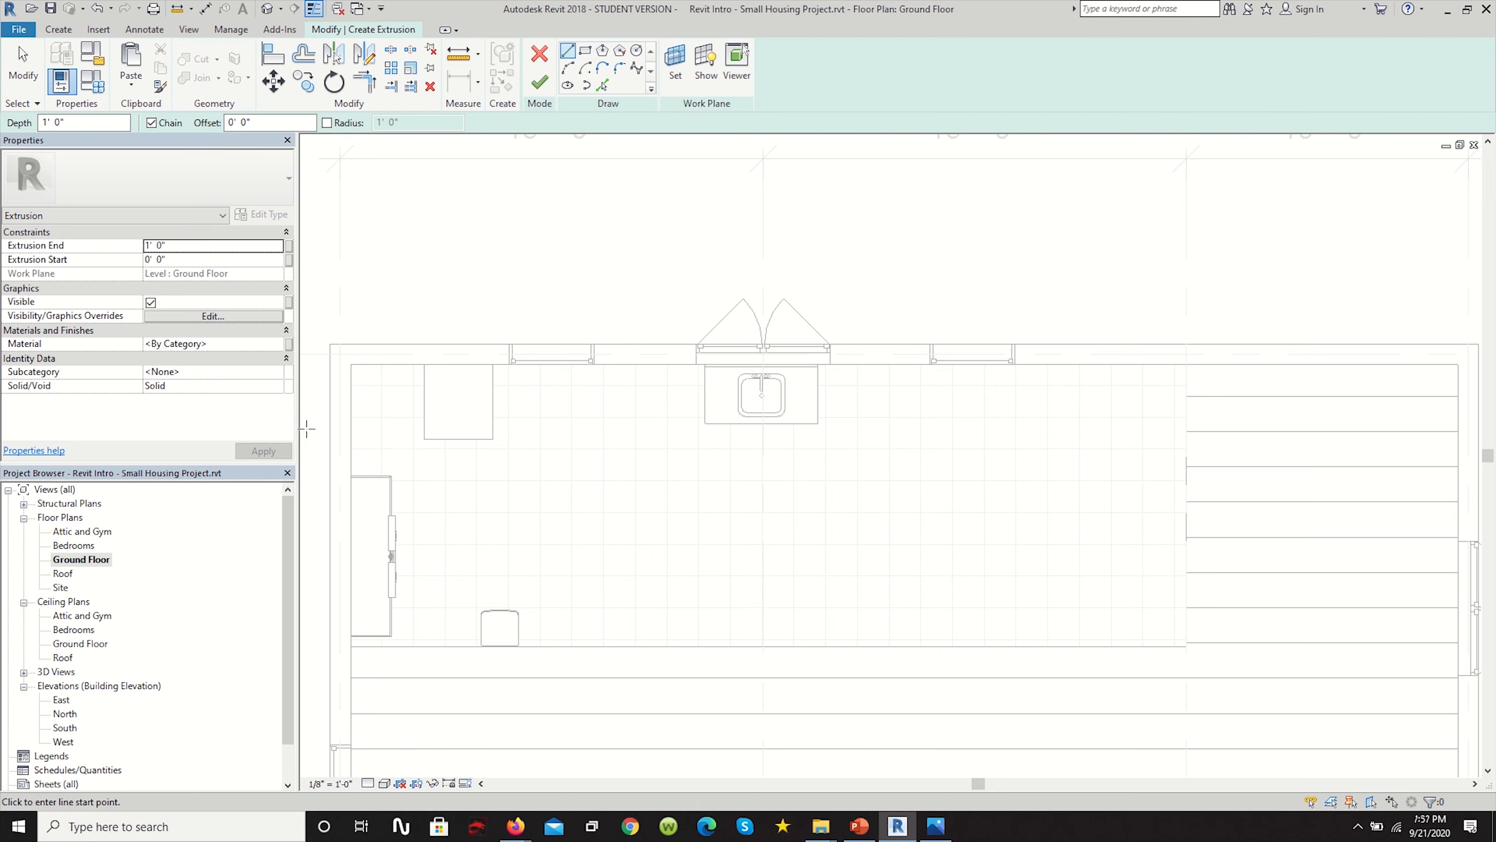
pyautogui.scroll(-1, 895, 408)
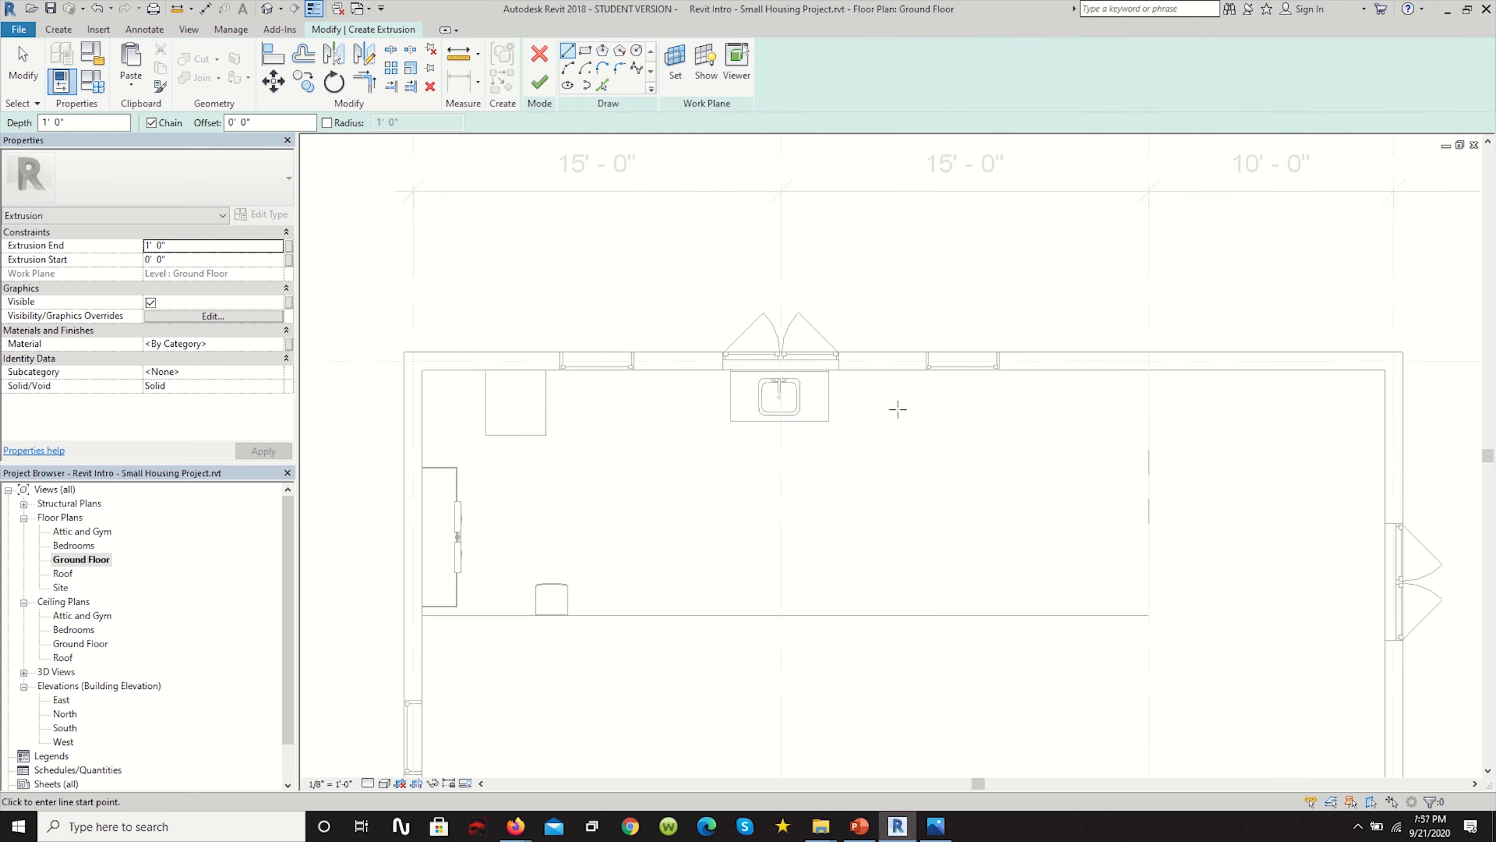
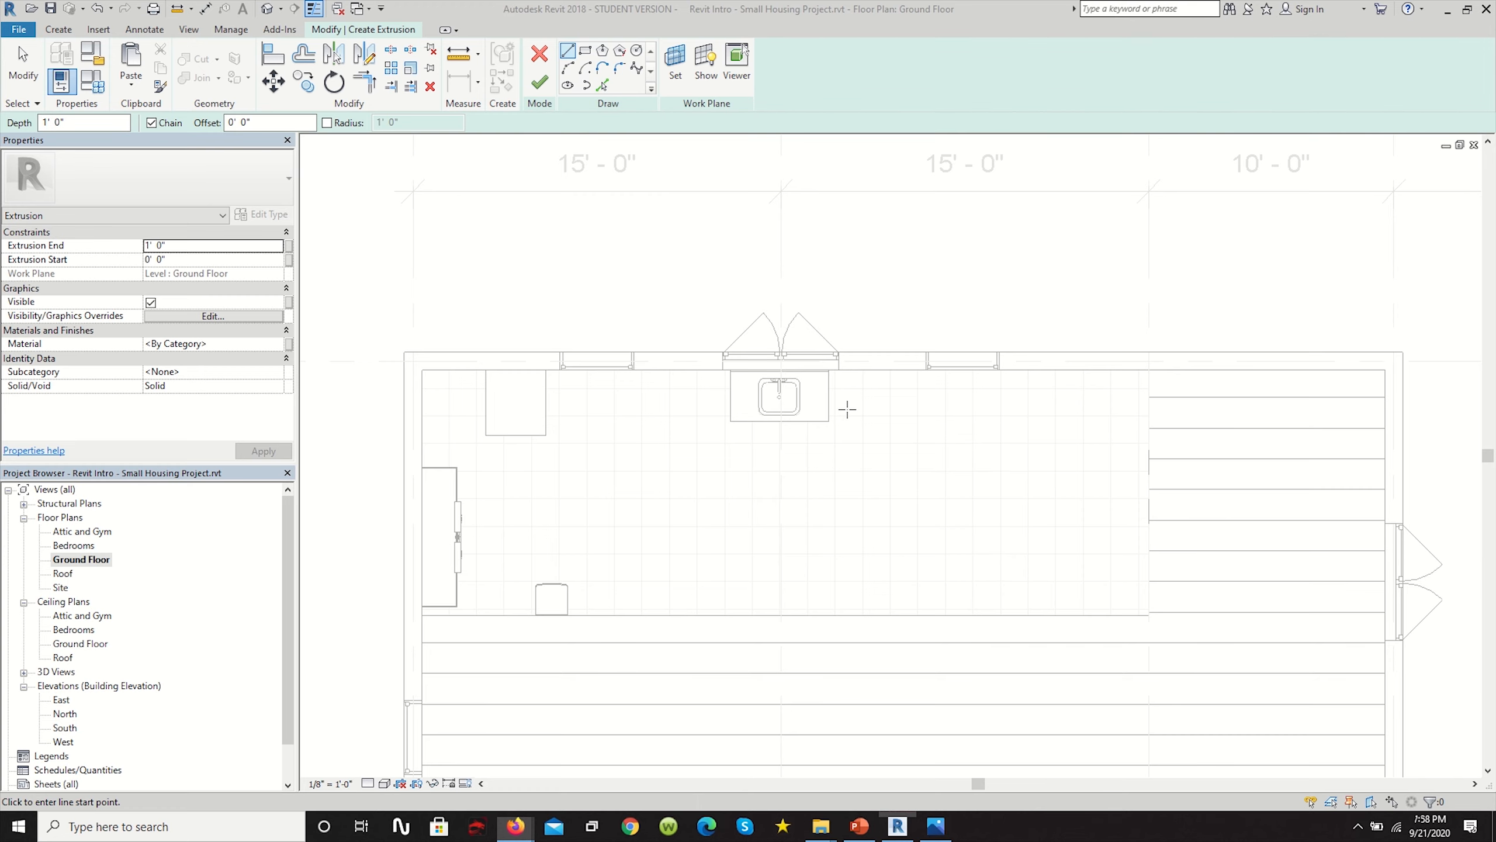
pyautogui.scroll(-1, 871, 393)
pyautogui.scroll(-1, 920, 471)
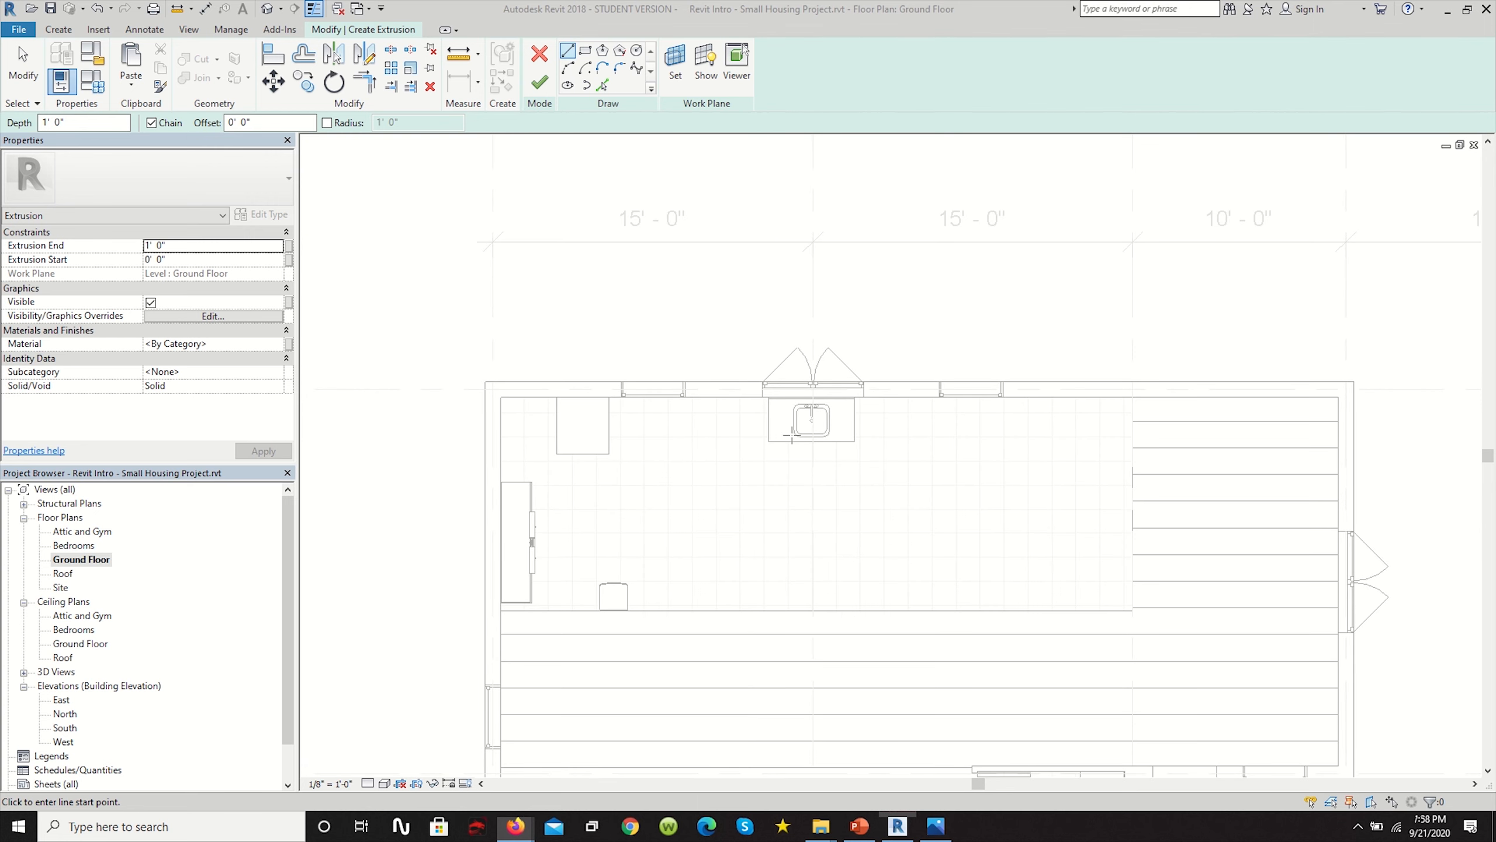
pyautogui.scroll(4, 811, 413)
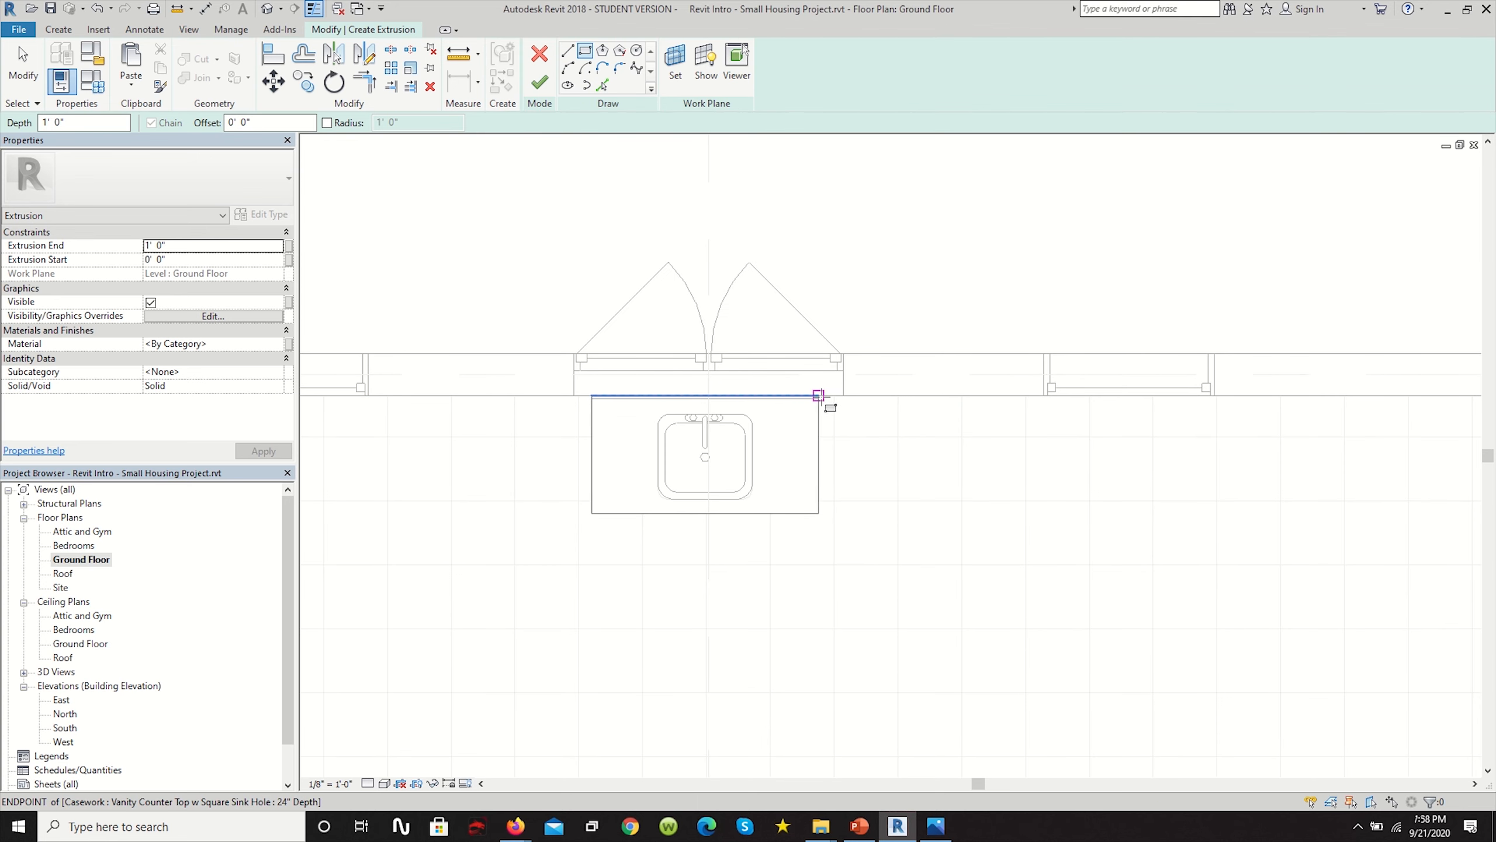
pyautogui.click(819, 396)
pyautogui.scroll(-3, 1172, 522)
pyautogui.scroll(-1, 1120, 512)
pyautogui.scroll(2, 1248, 520)
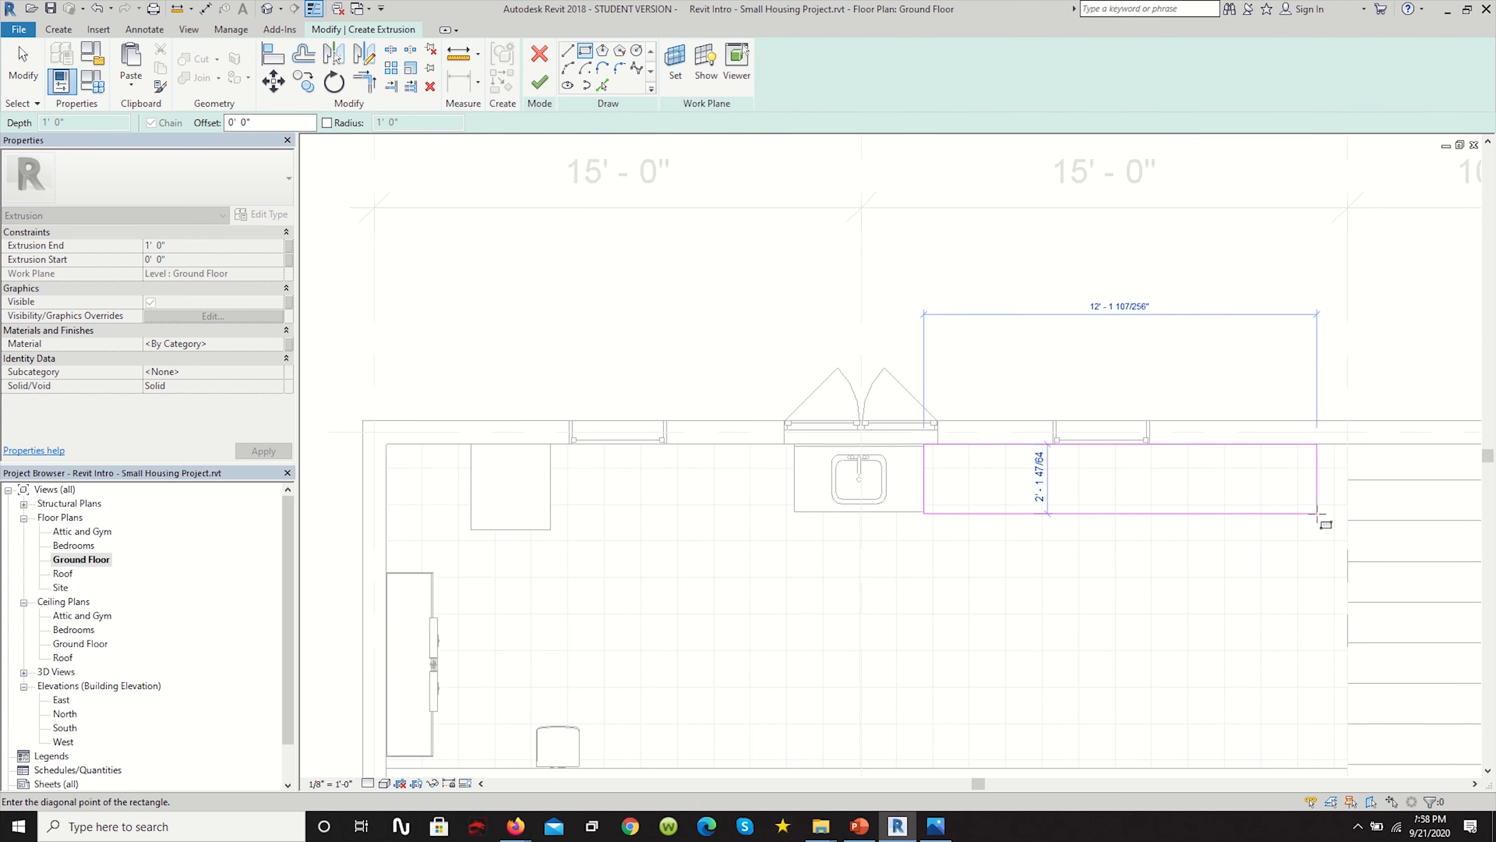
pyautogui.click(1186, 514)
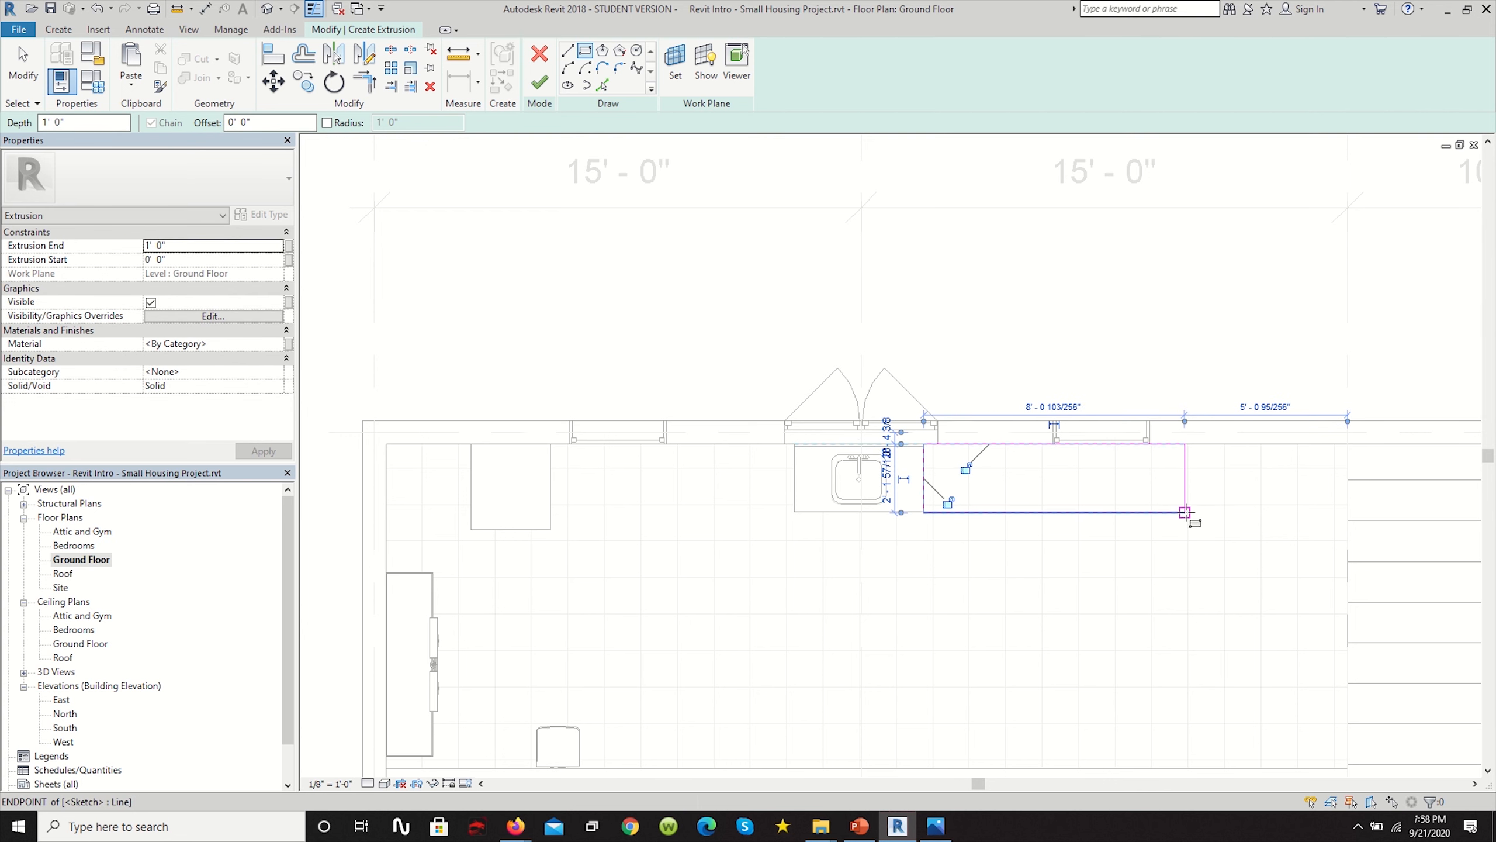
# Set the length of the rectangle to the right of the sink to 8'.
pyautogui.scroll(3, 1178, 477)
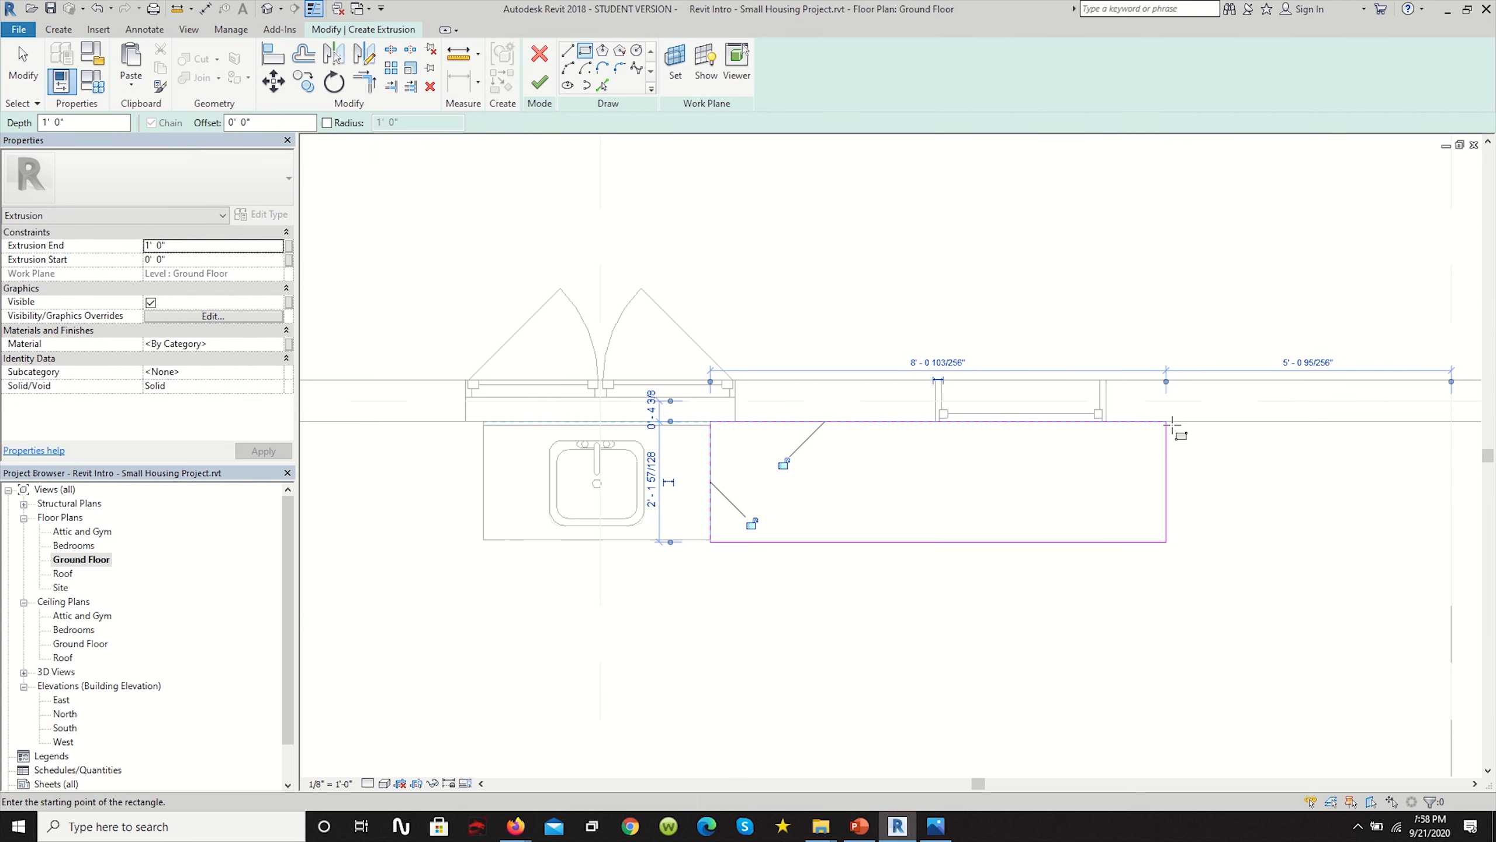
pyautogui.click(934, 360)
pyautogui.write('8')
pyautogui.press('Return')
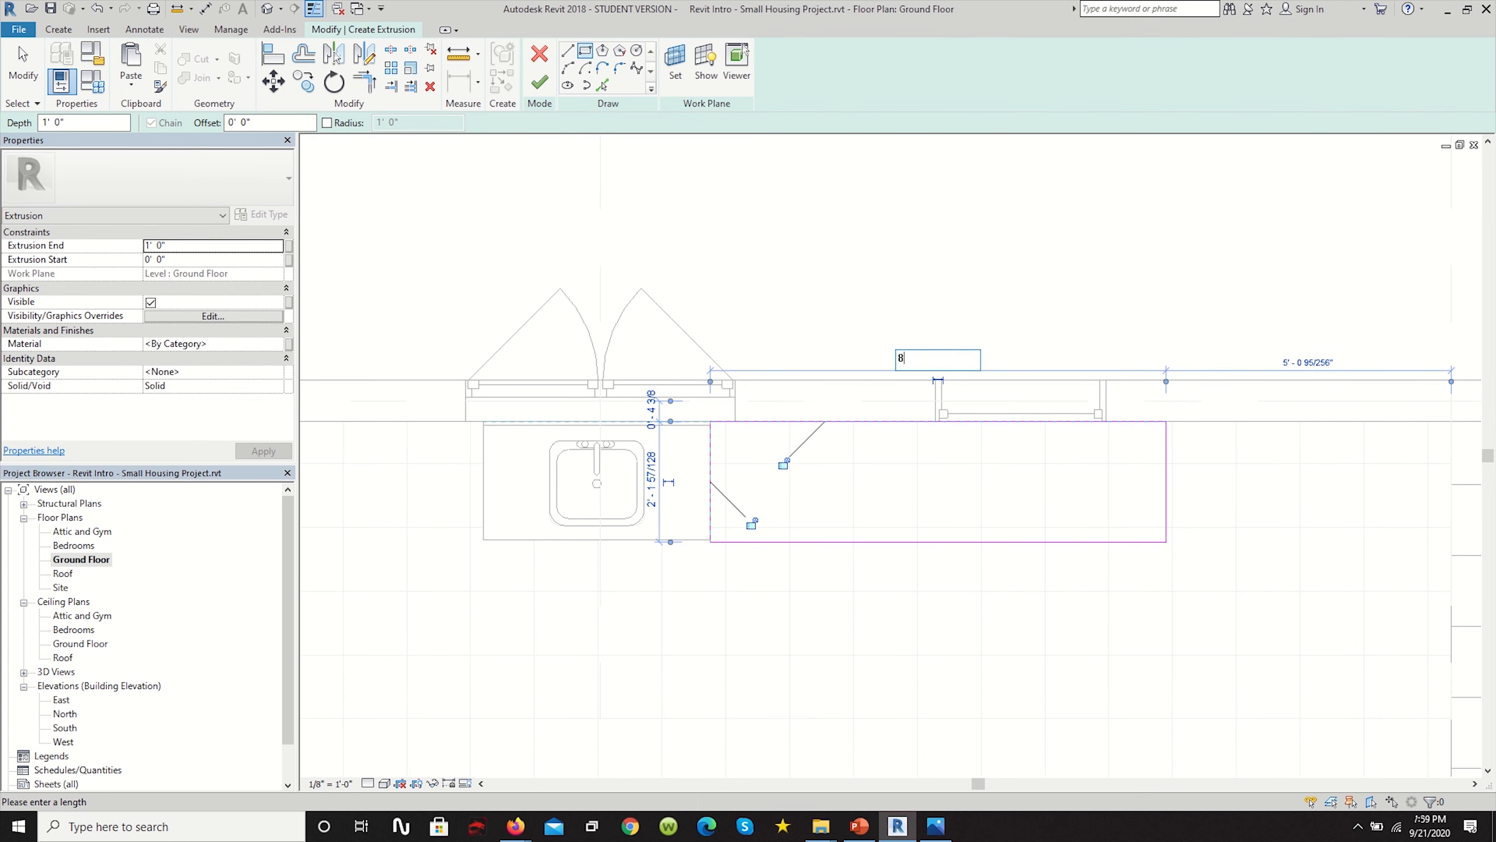
pyautogui.press('Escape')
# Align the front edge of the right countertop rectangle with the front edge of the sink counter.
pyautogui.scroll(3, 943, 518)
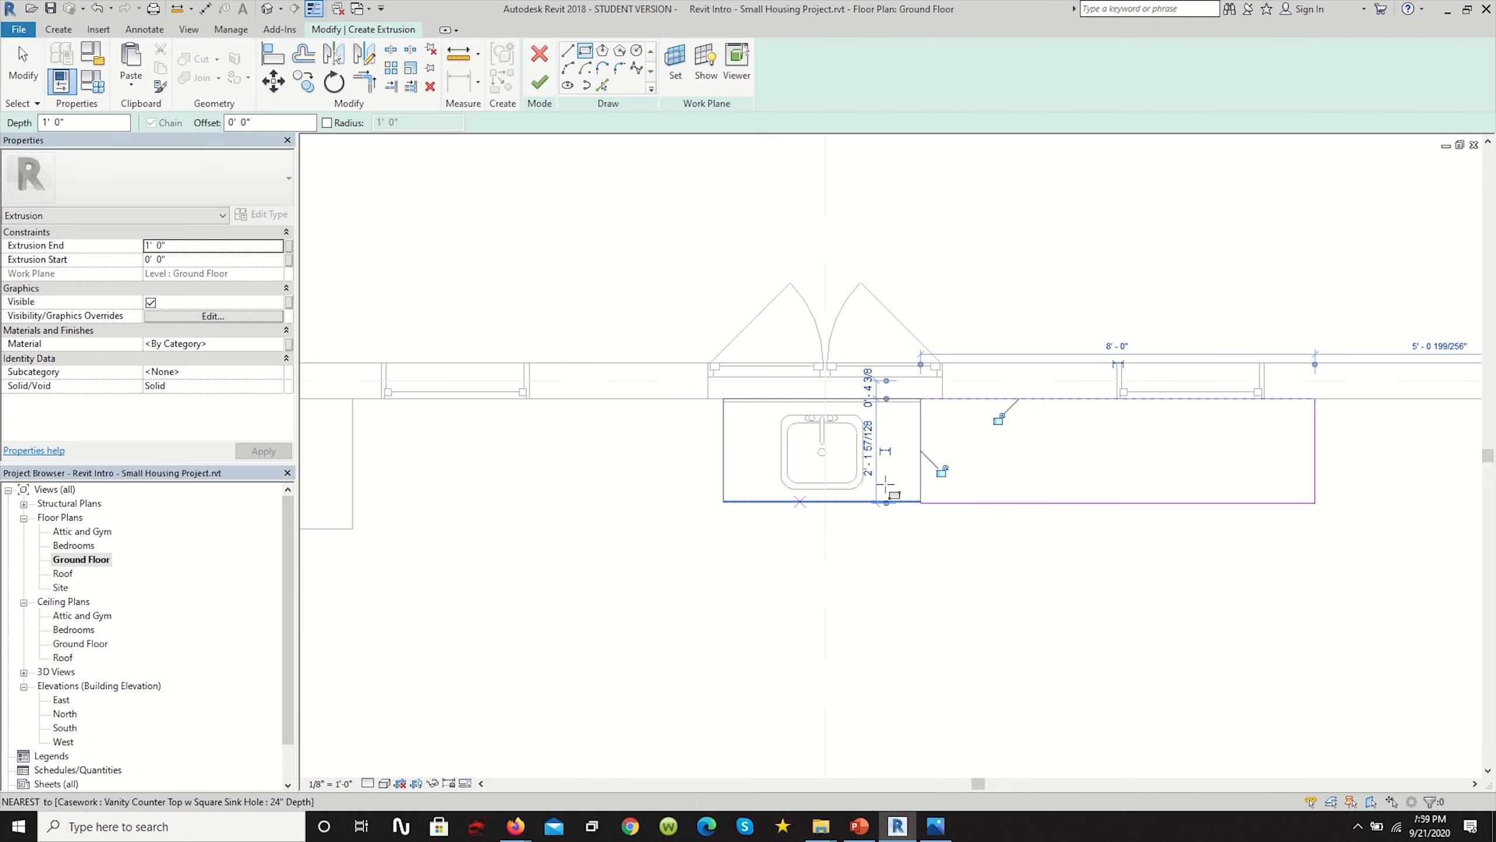
pyautogui.click(947, 541)
pyautogui.scroll(3, 931, 546)
pyautogui.moveTo(929, 544)
pyautogui.mouseDown()
pyautogui.moveTo(929, 528)
pyautogui.moveTo(932, 546)
pyautogui.mouseUp()
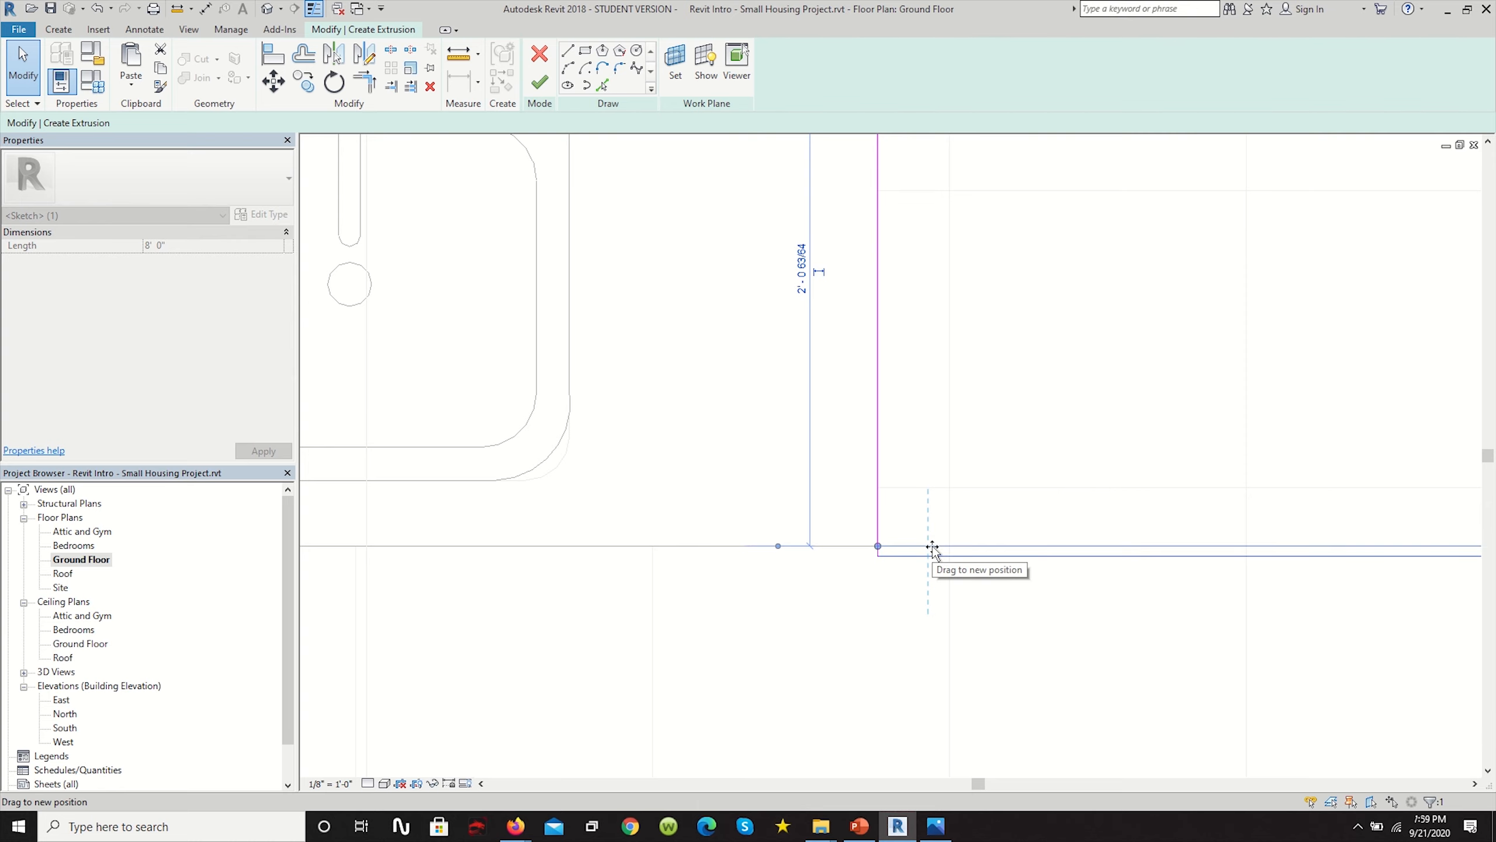
pyautogui.click(948, 605)
pyautogui.scroll(-3, 957, 606)
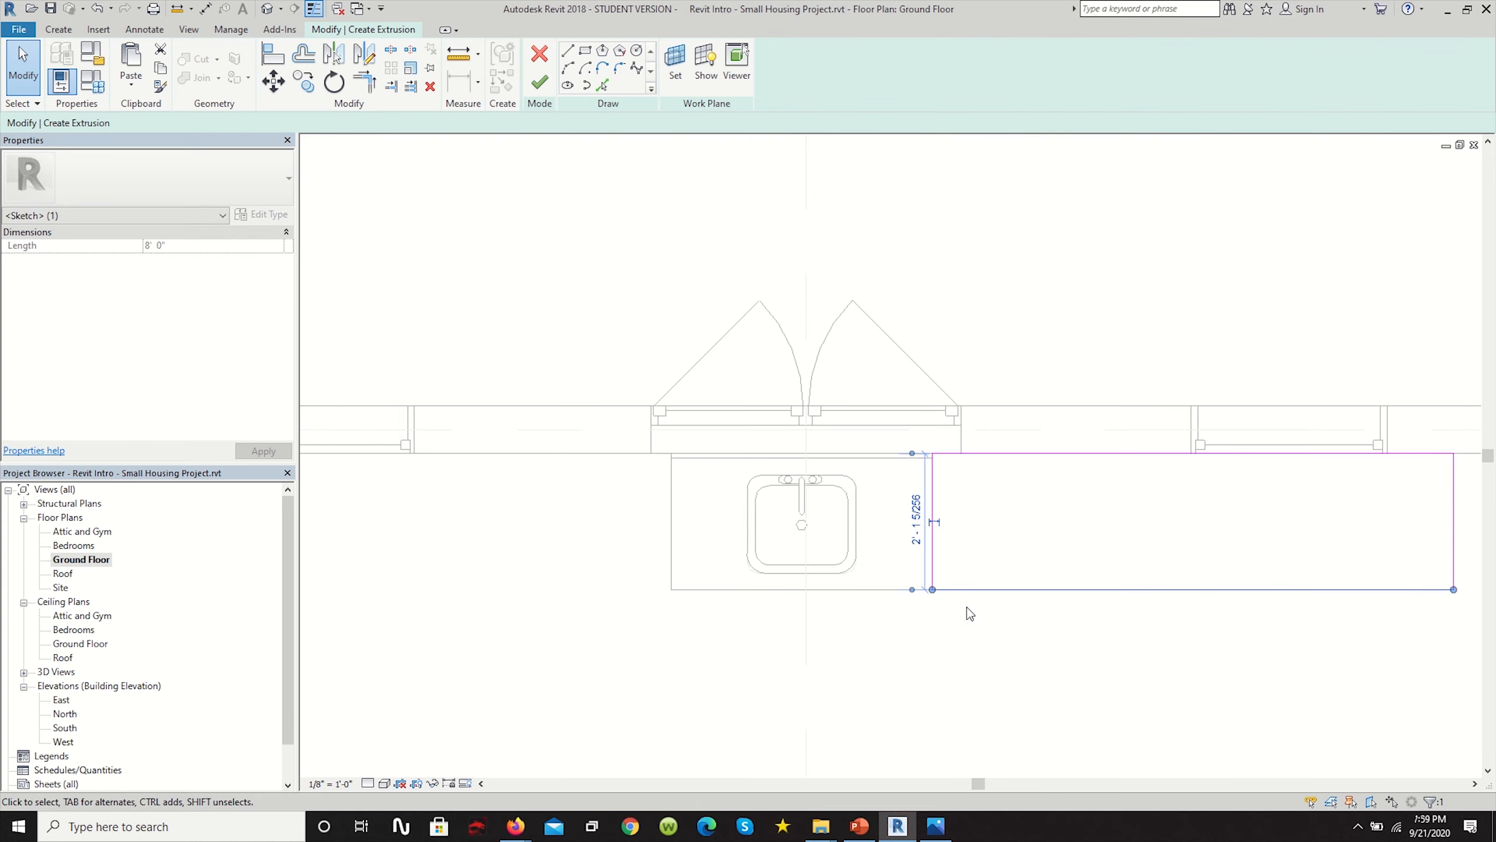
pyautogui.scroll(-2, 967, 620)
pyautogui.scroll(1, 893, 590)
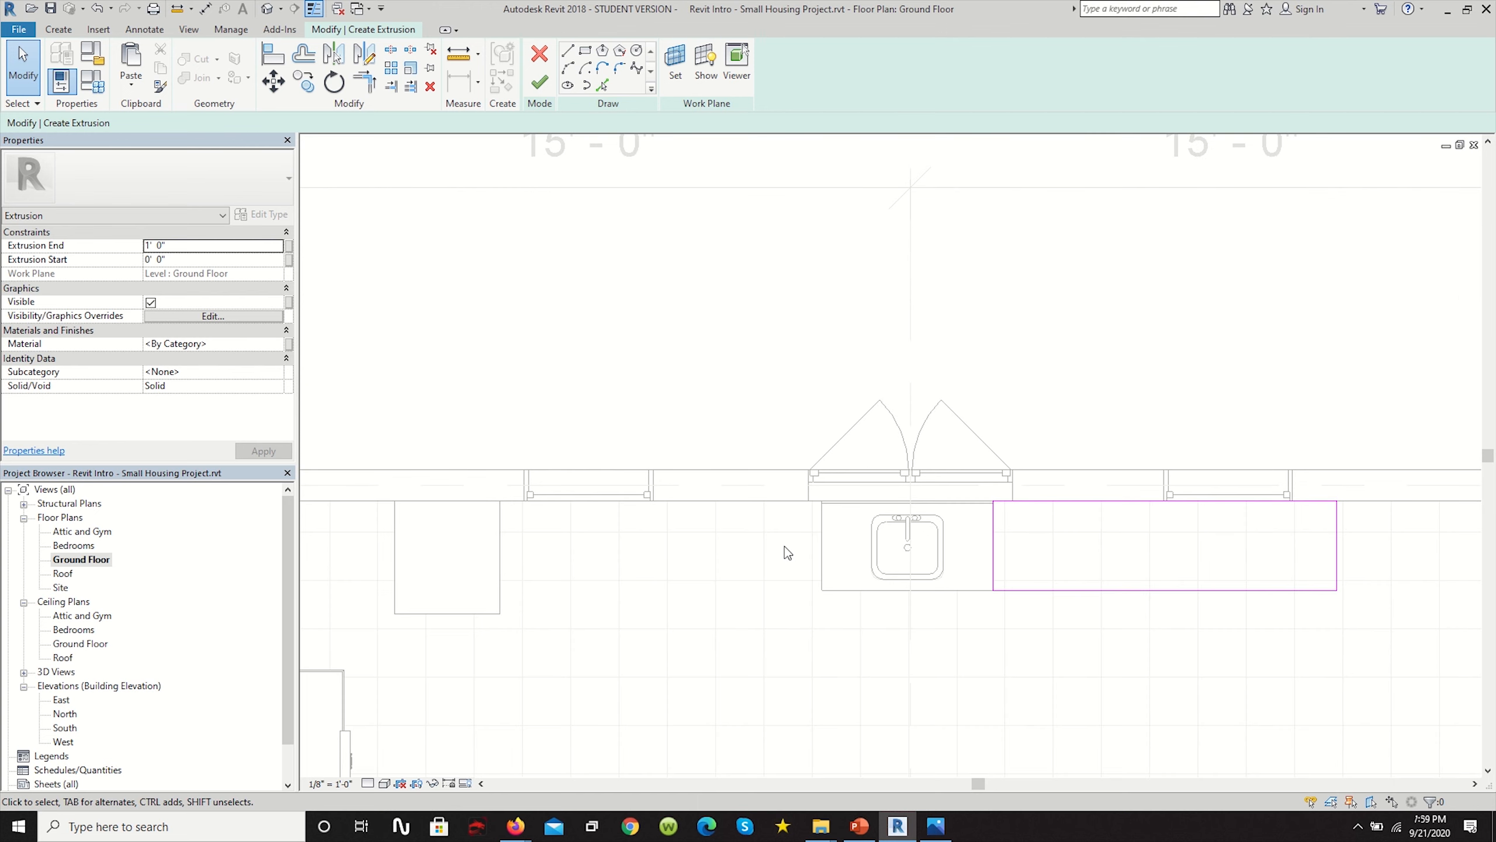
# Sketch a second rectangle about 7' 6" long from the sink counter's left front corner to the neighbouring appliance's corner at the wall.
pyautogui.click(585, 51)
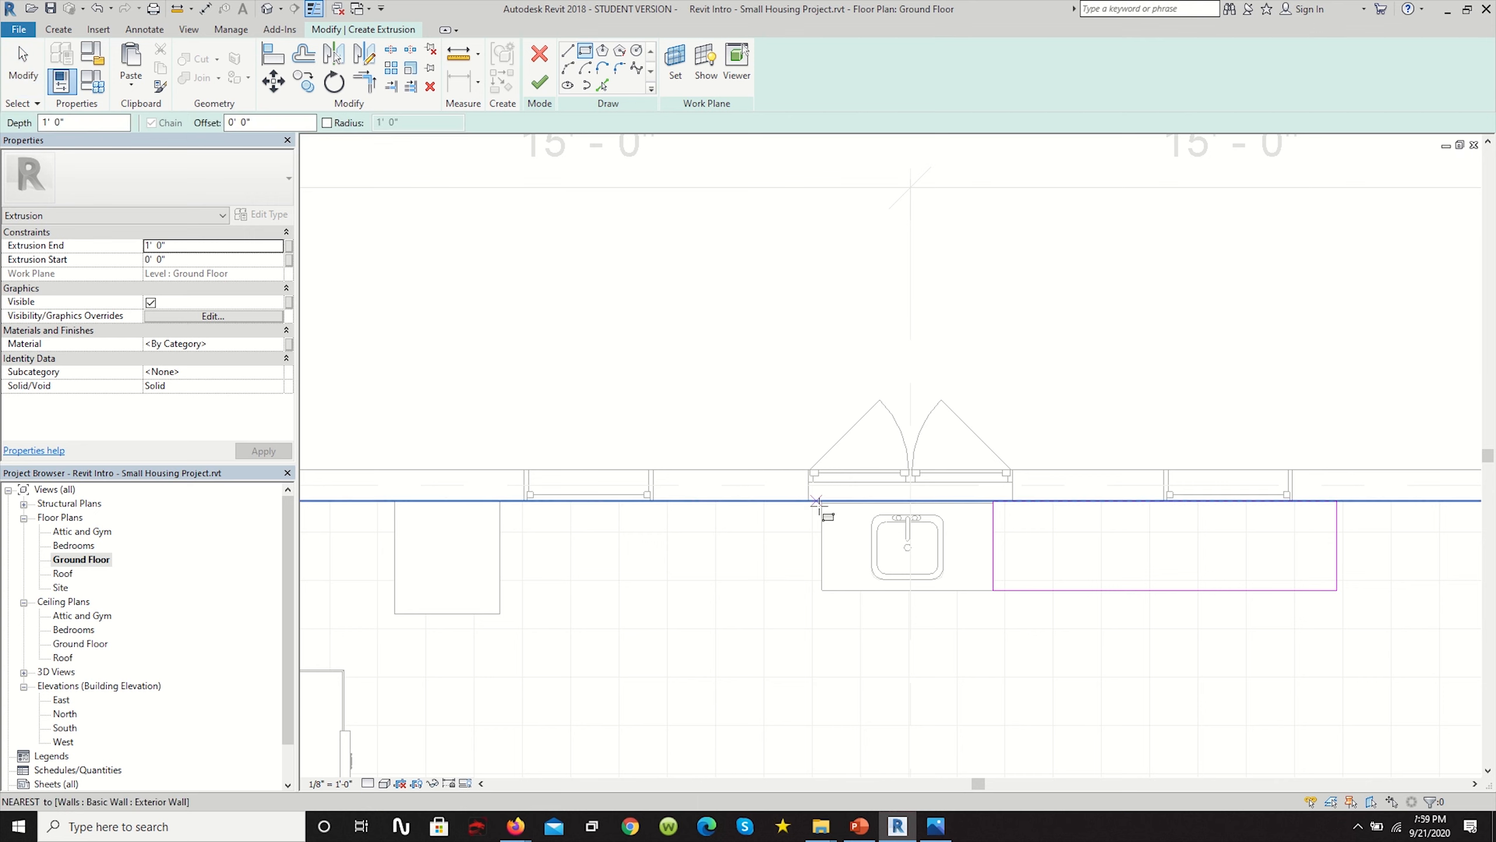
pyautogui.click(822, 589)
pyautogui.scroll(1, 822, 589)
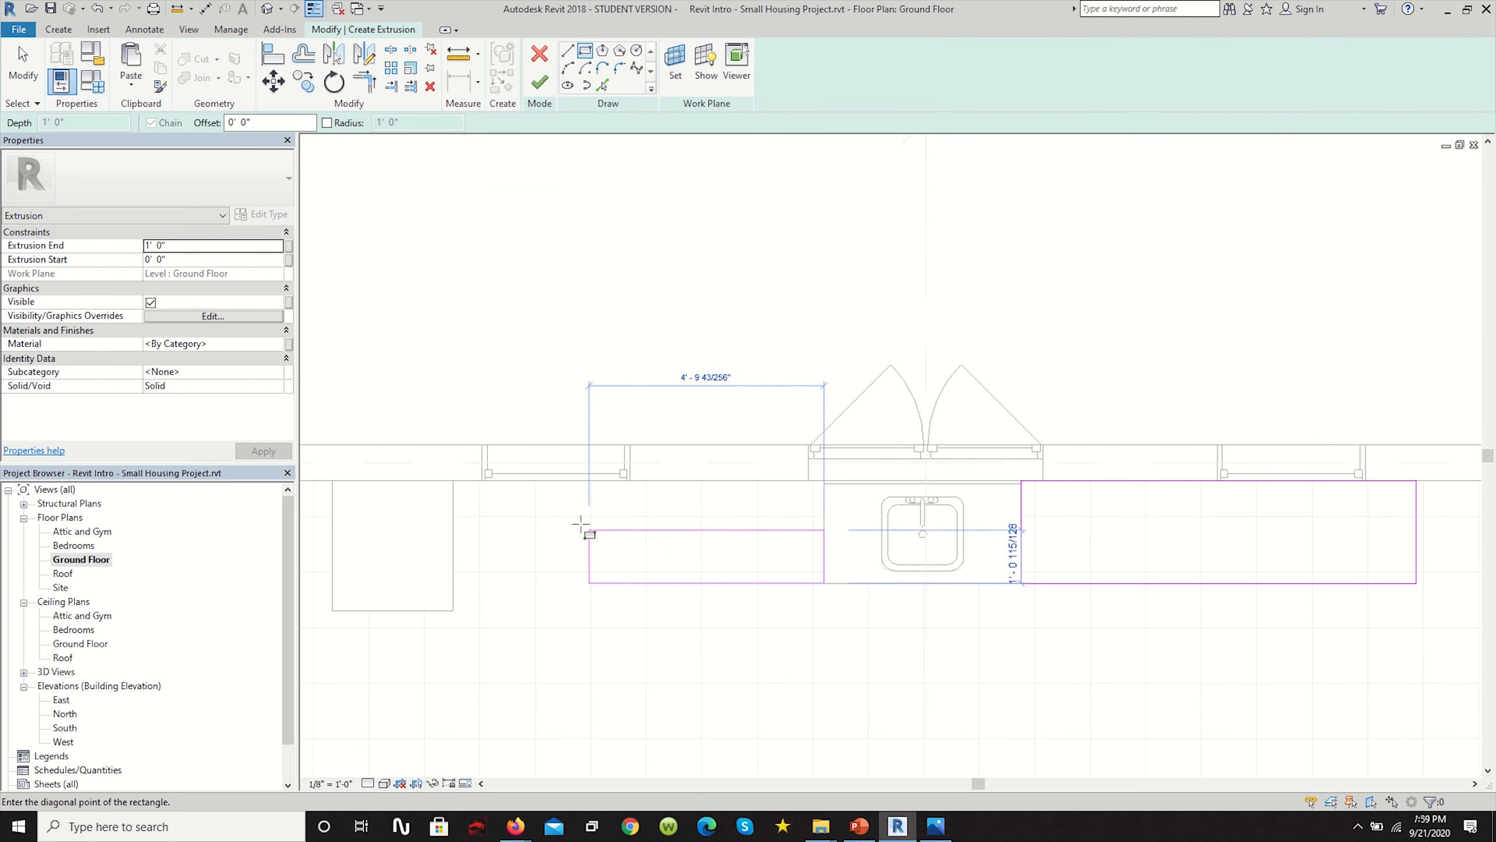
pyautogui.click(452, 481)
pyautogui.scroll(-2, 775, 428)
pyautogui.press('Escape')
pyautogui.press('Escape')
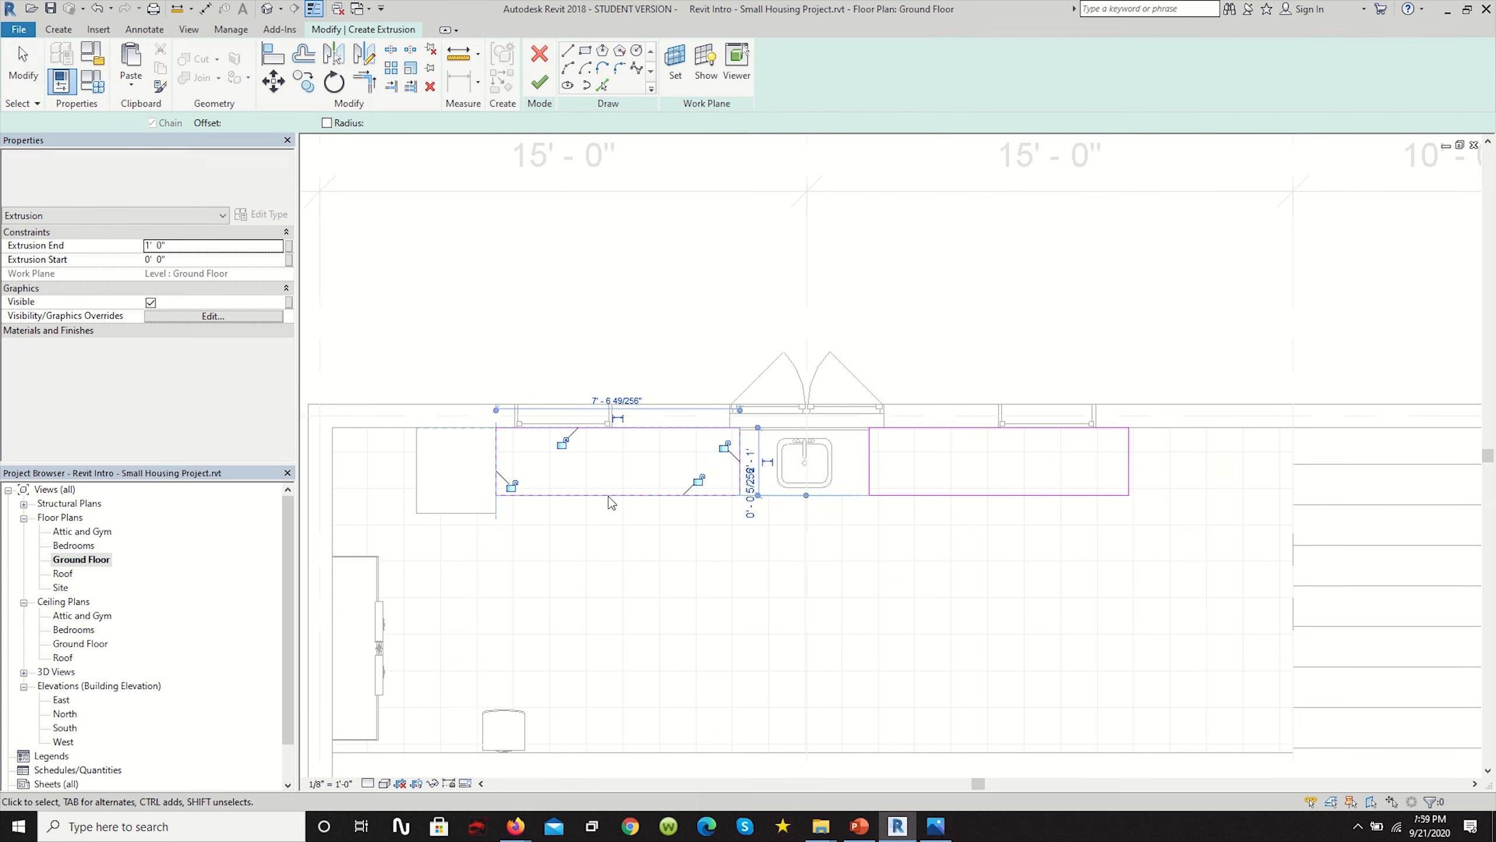
# Set the countertop's extrusion start to 2' 10" and extrusion end to 2' 11", and finish the sketch.
pyautogui.scroll(-4, 860, 436)
pyautogui.scroll(3, 859, 436)
pyautogui.scroll(-3, 739, 502)
pyautogui.scroll(2, 719, 516)
pyautogui.scroll(2, 660, 451)
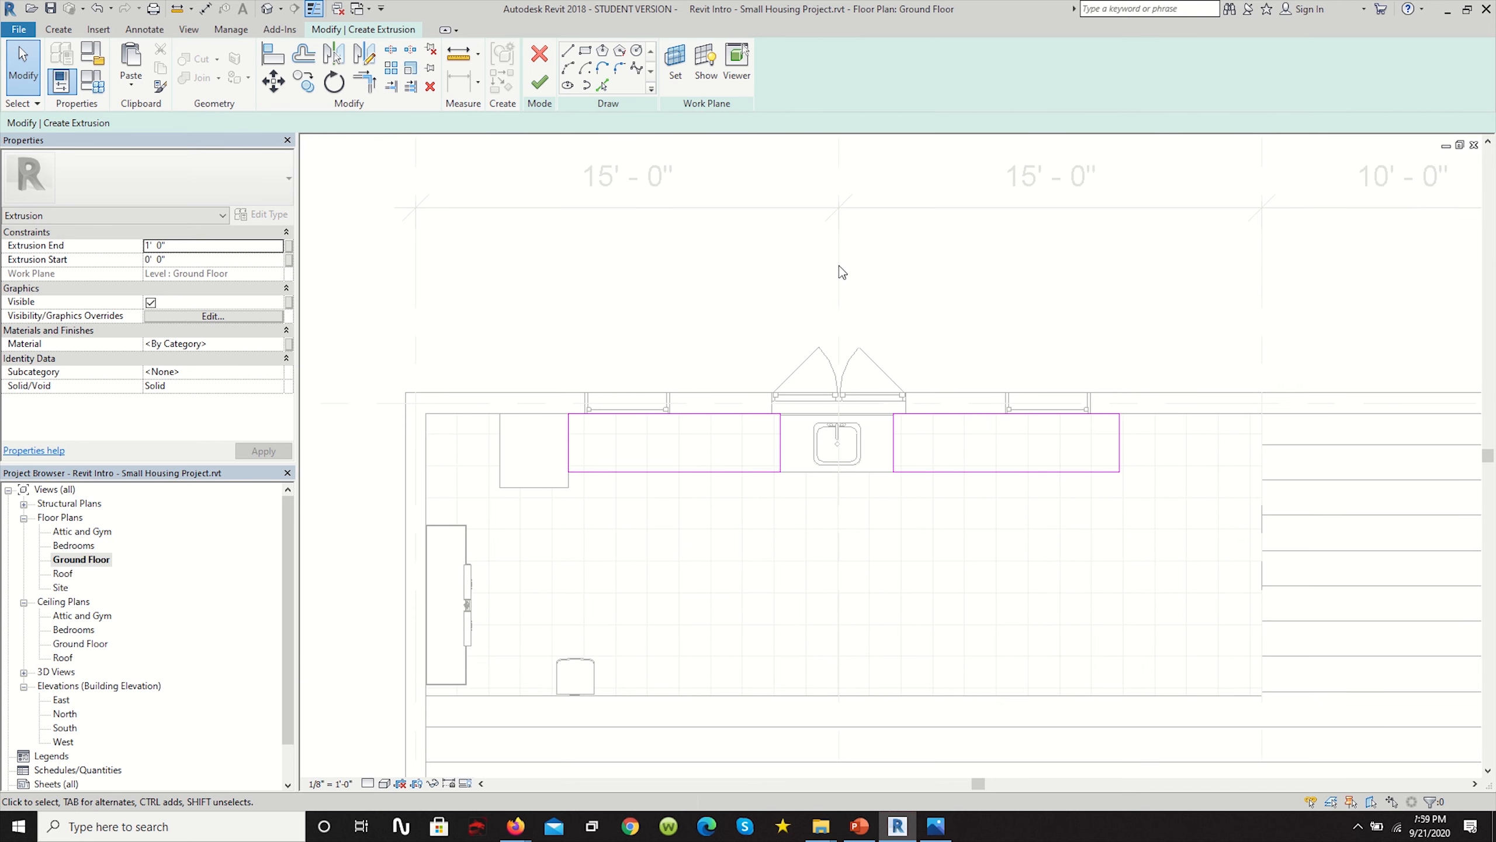
pyautogui.scroll(2, 978, 498)
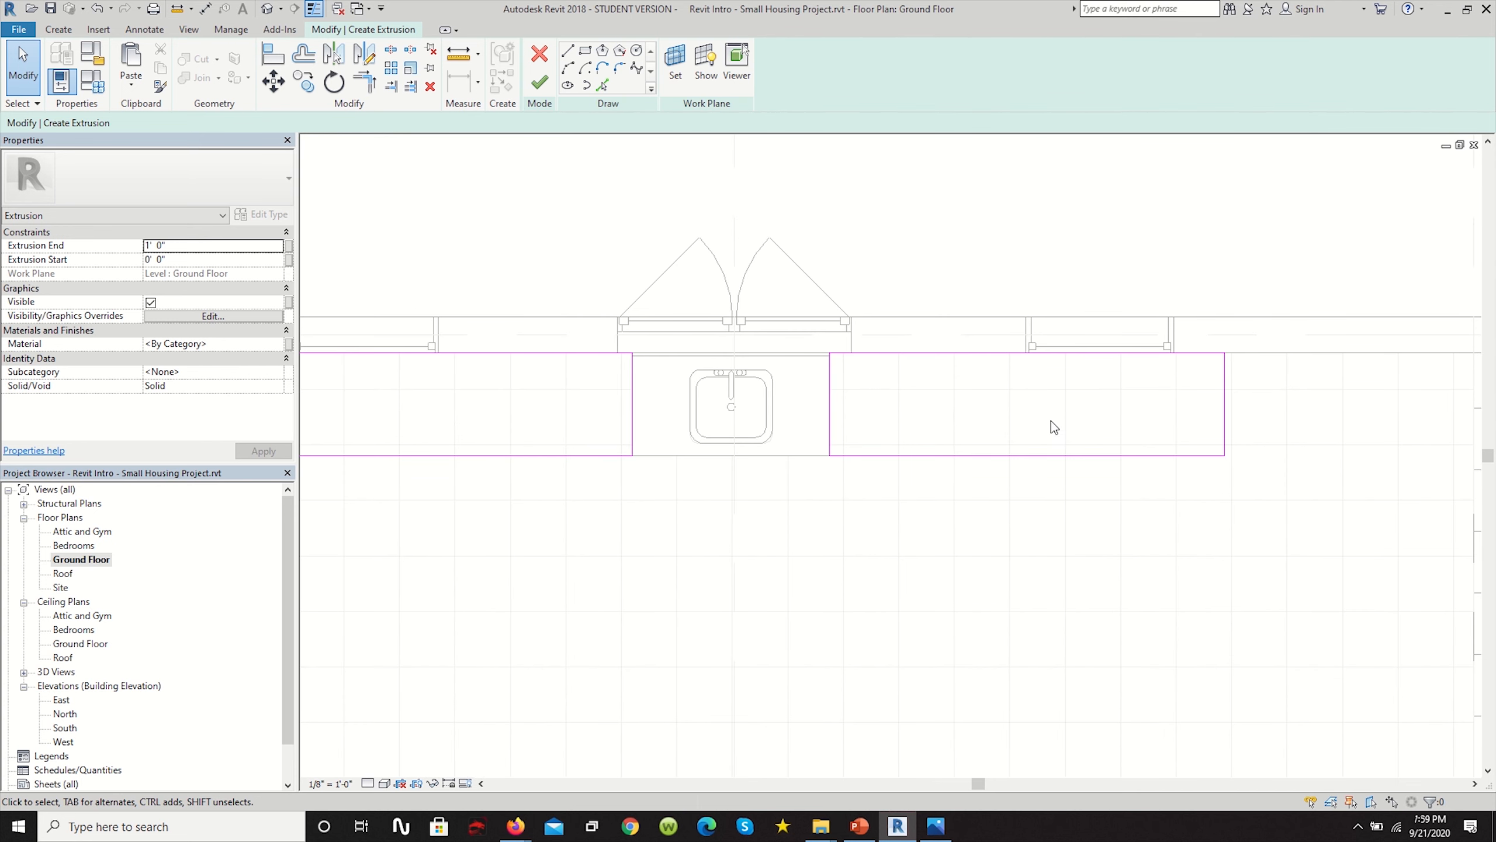
pyautogui.scroll(-2, 984, 416)
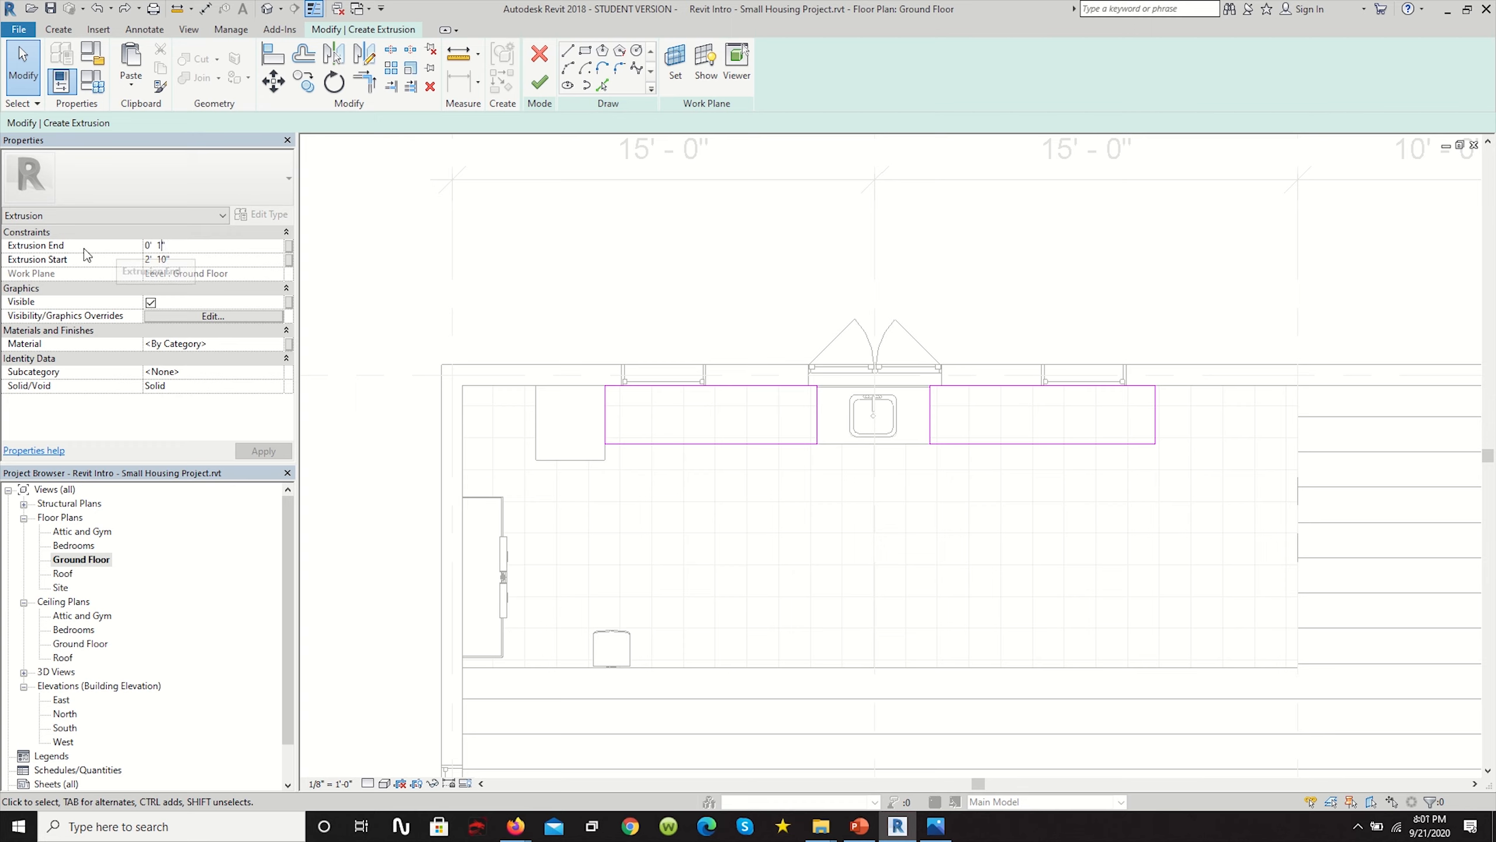
pyautogui.click(170, 244)
pyautogui.write("2'11")
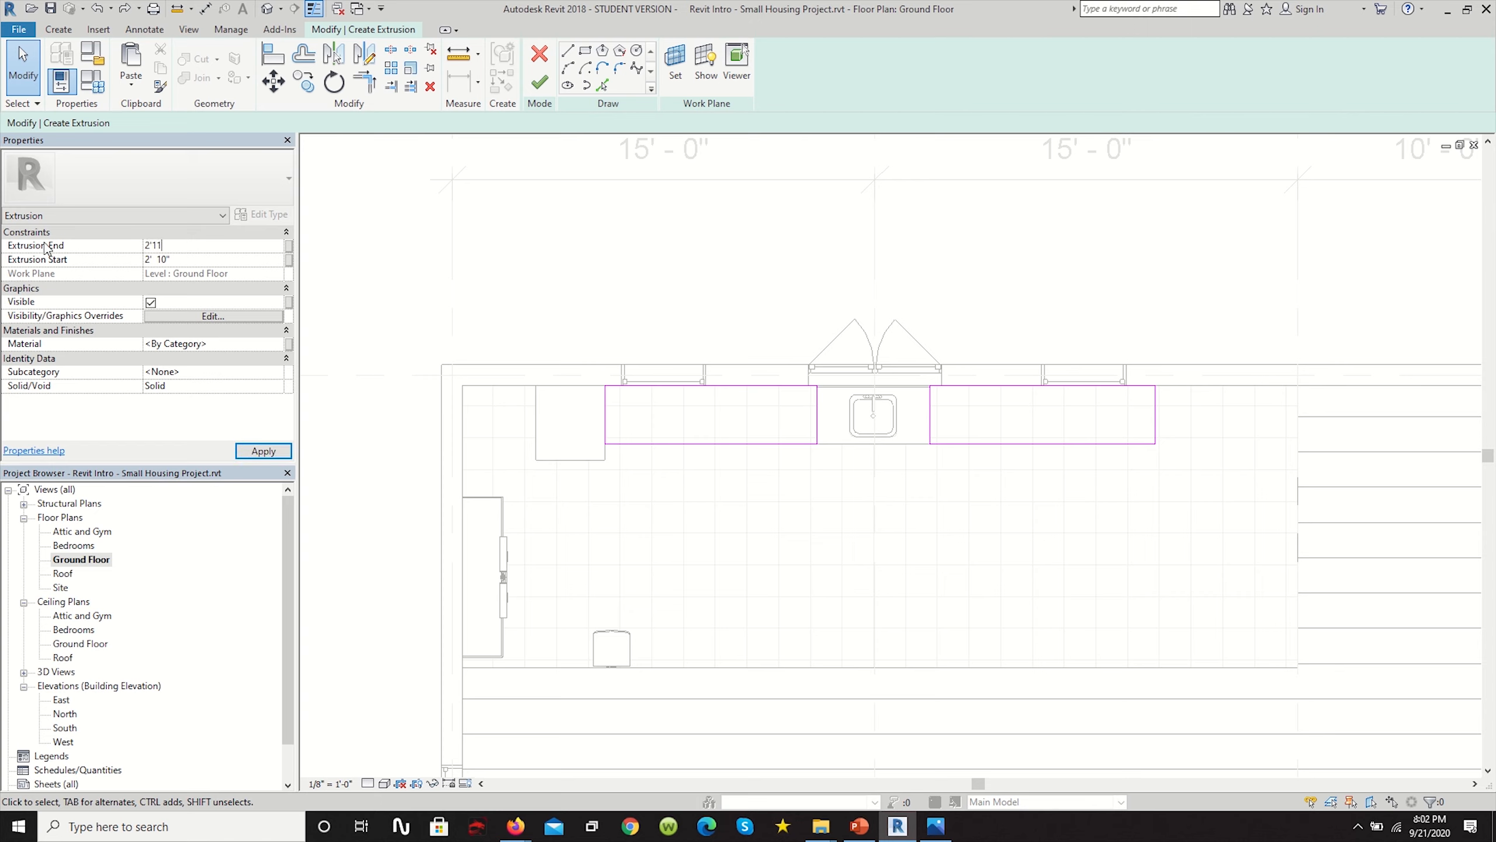
pyautogui.click(275, 453)
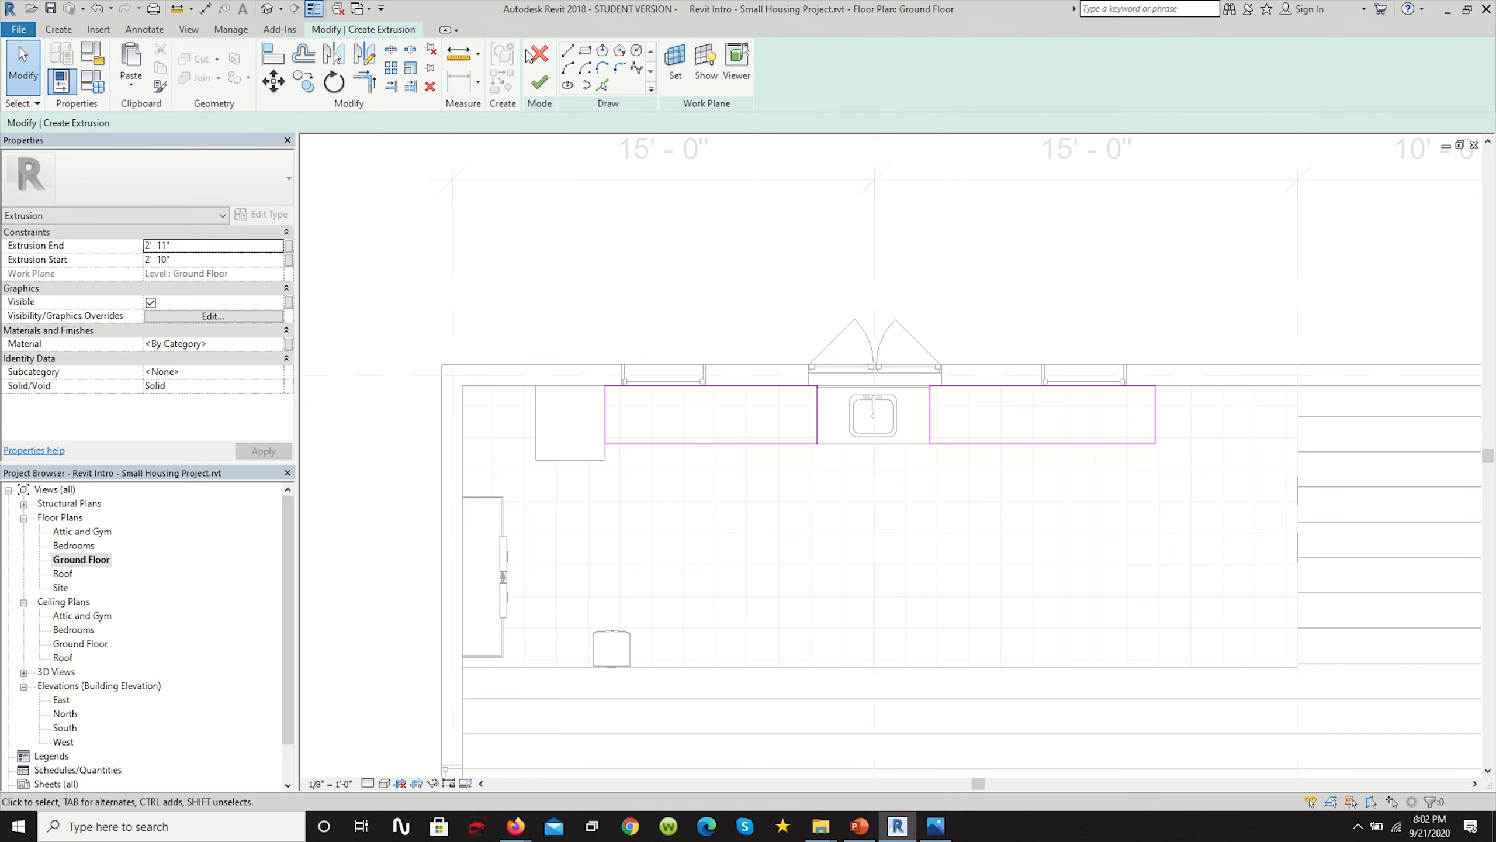
pyautogui.click(540, 81)
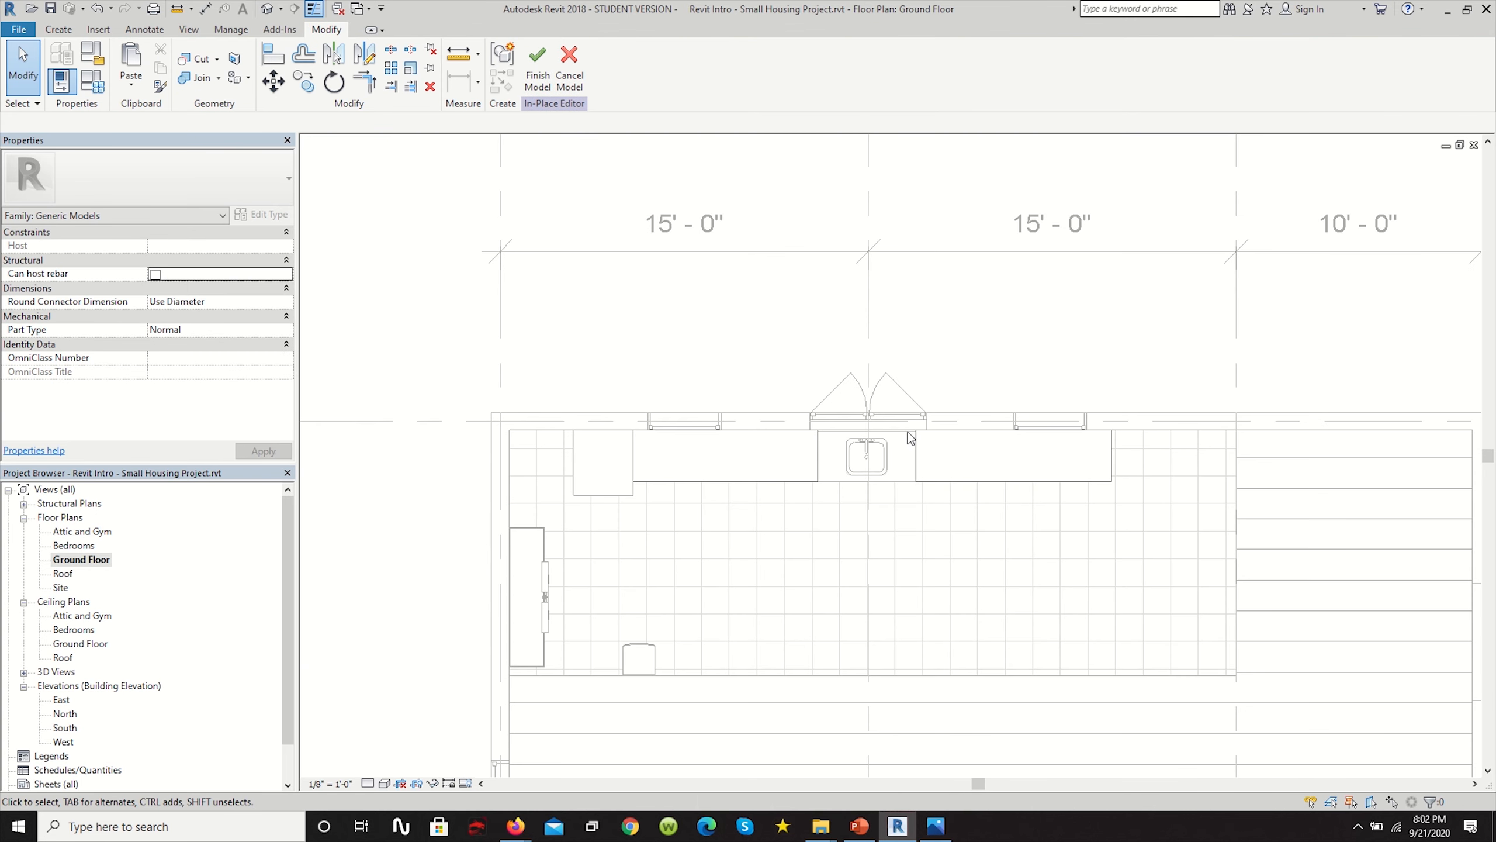
# Select the countertop extrusion and stretch the right section's front edge slightly past the sink counter's front edge.
pyautogui.scroll(2, 943, 437)
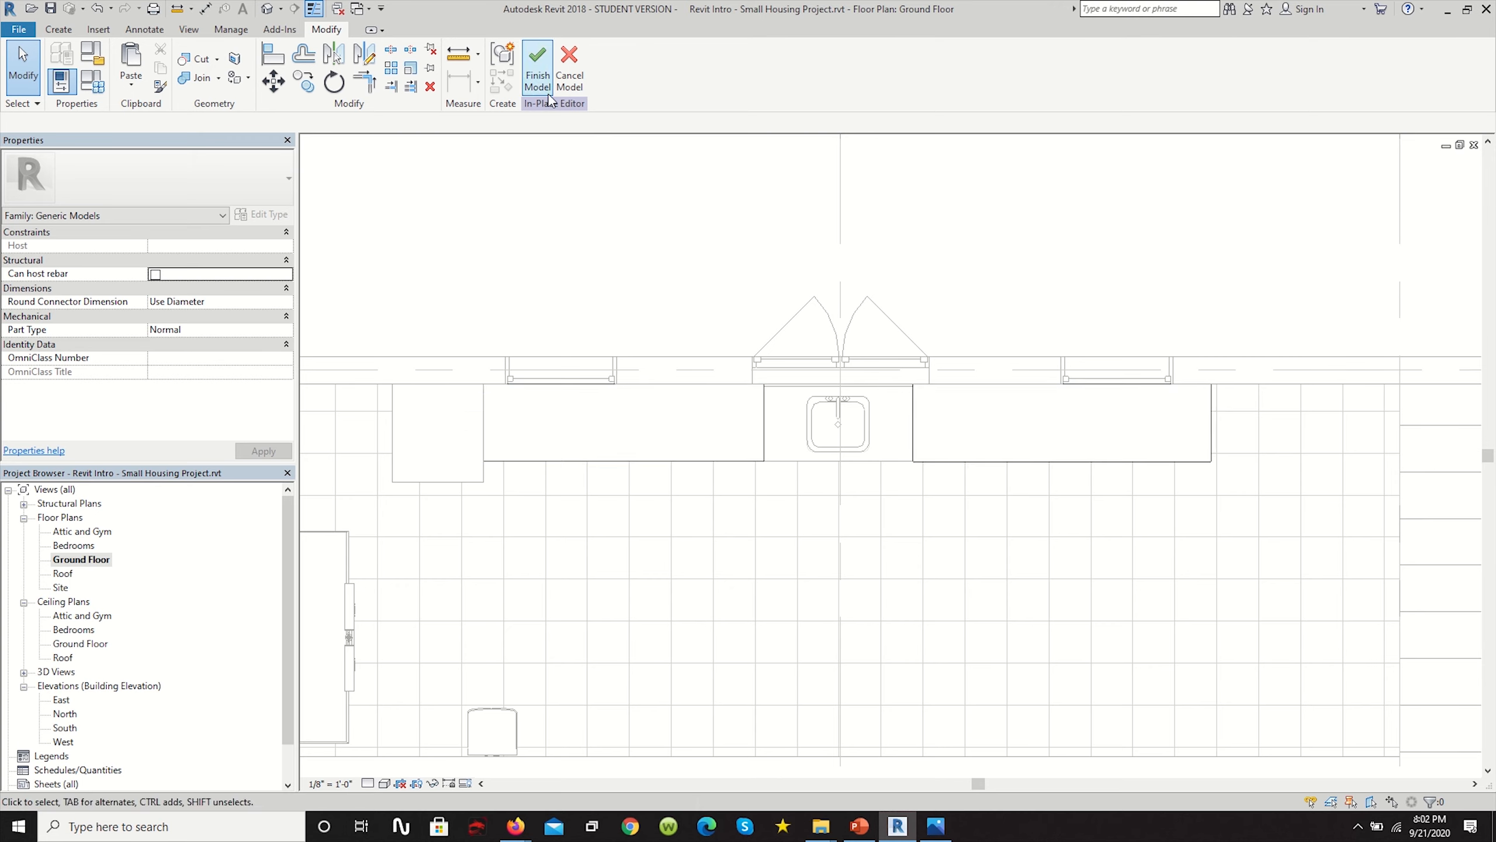
pyautogui.click(981, 462)
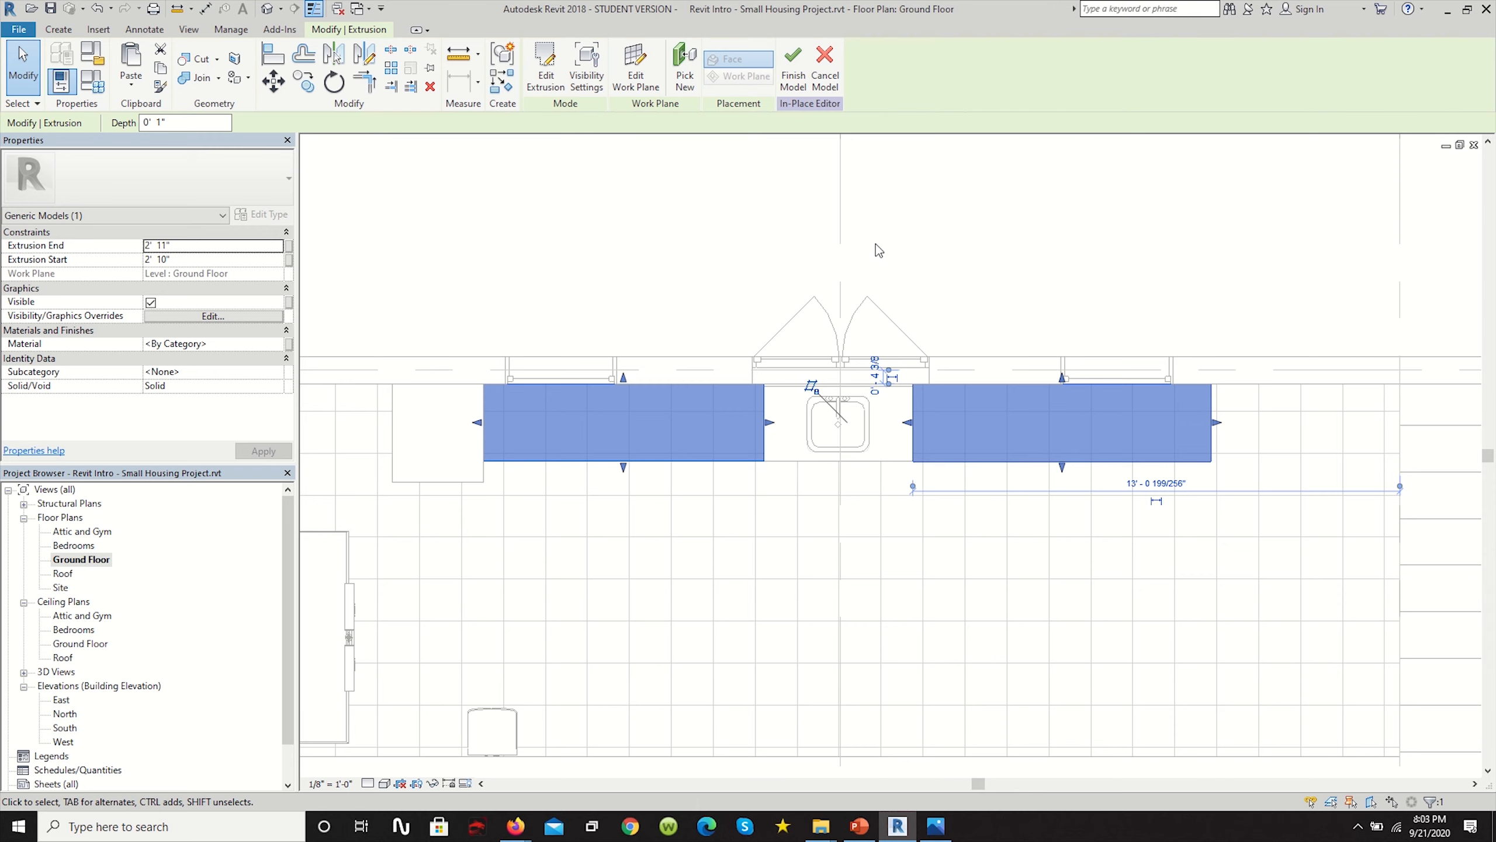
pyautogui.scroll(2, 680, 465)
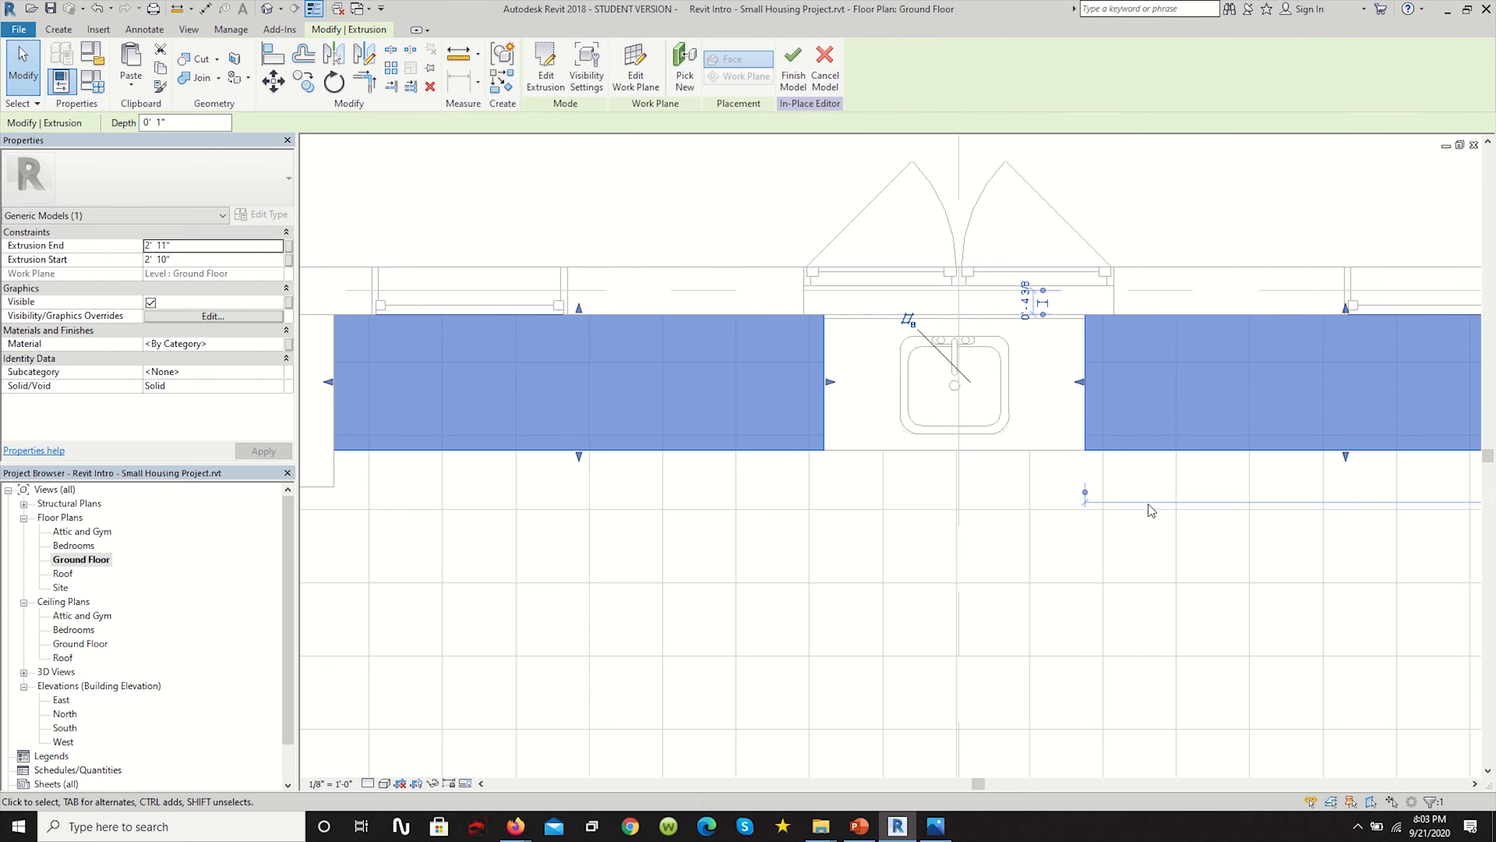
pyautogui.scroll(-3, 626, 438)
pyautogui.scroll(6, 1118, 465)
pyautogui.scroll(-4, 1051, 419)
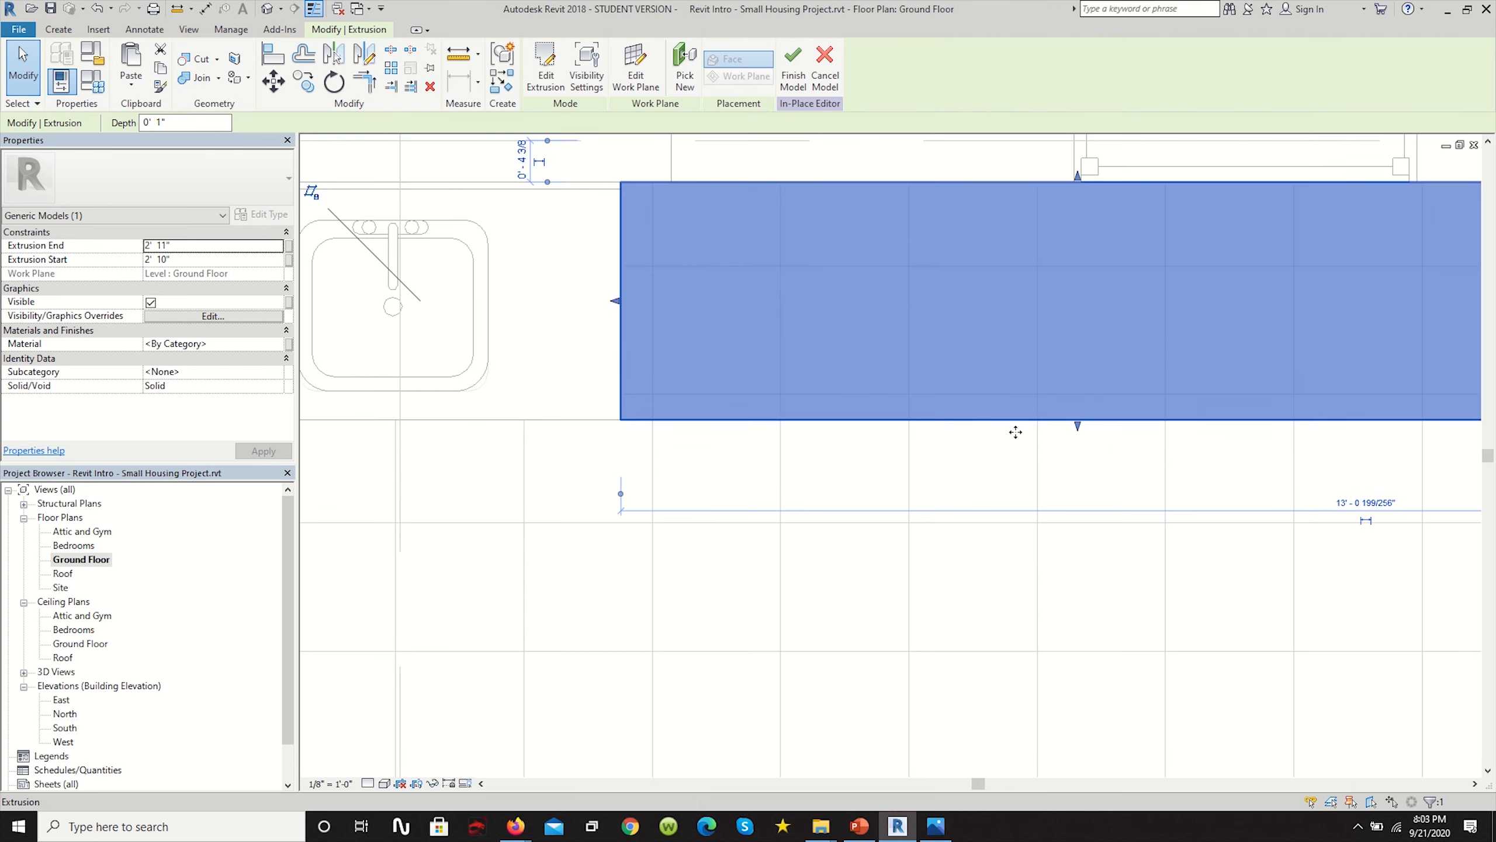
pyautogui.scroll(3, 928, 437)
pyautogui.moveTo(928, 438); pyautogui.dragTo(930, 435)
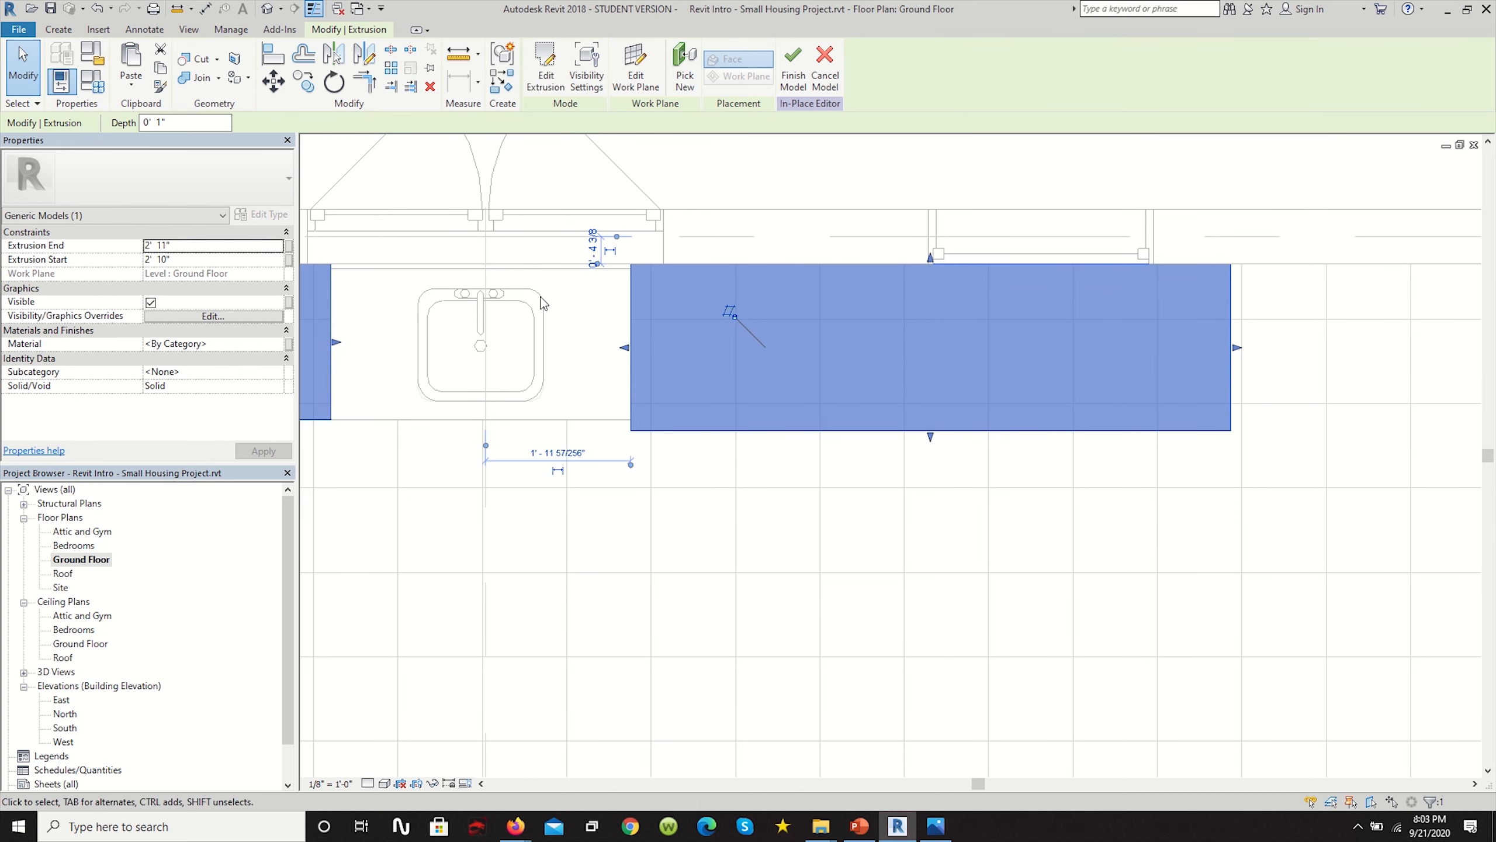
# Fine-tune the right countertop section's front overhang by moving its edge slightly back toward the wall.
pyautogui.scroll(3, 932, 424)
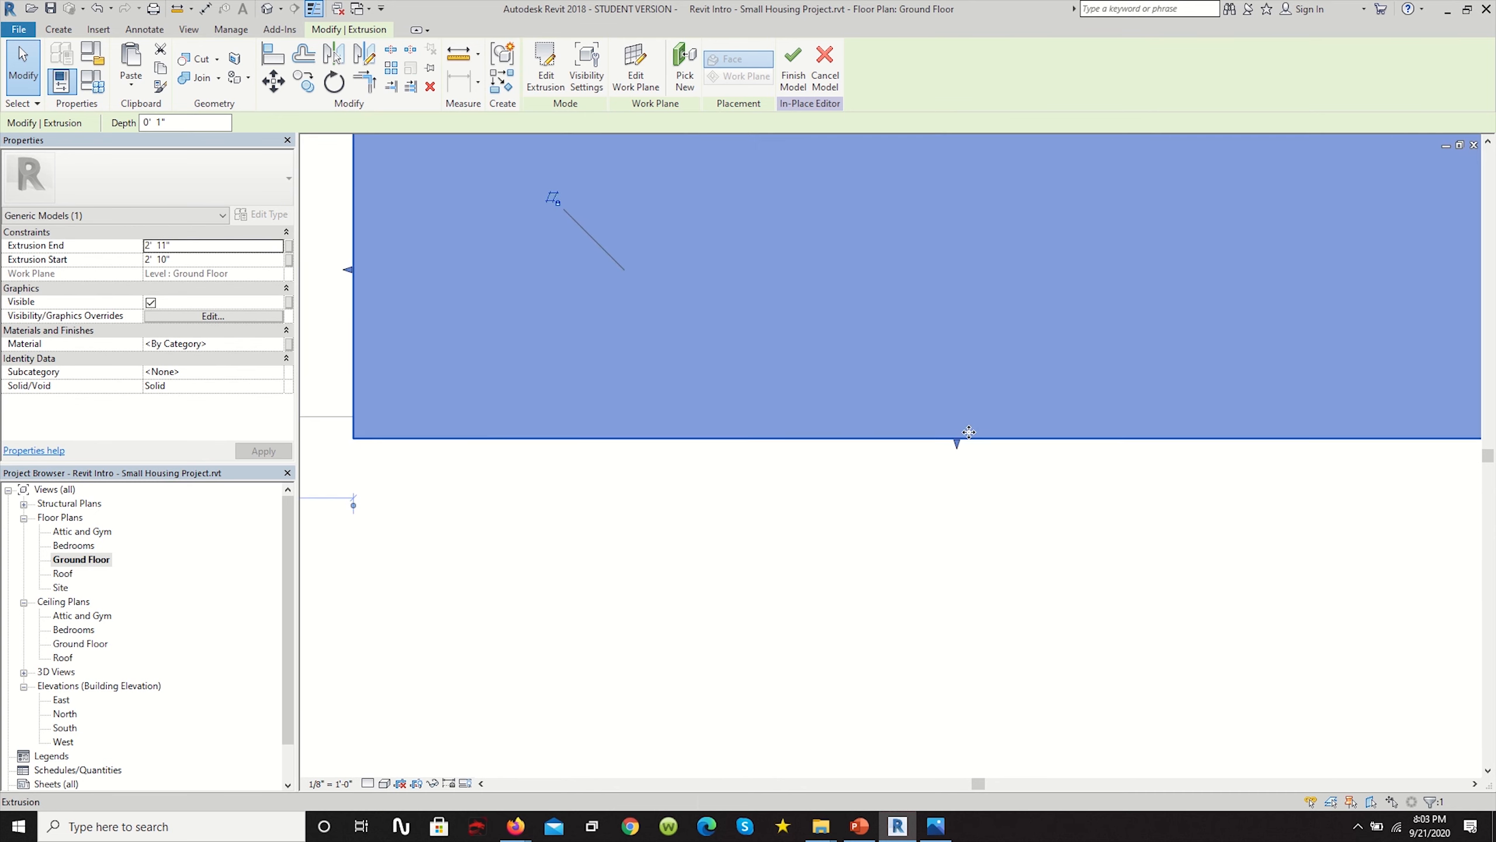
pyautogui.scroll(2, 959, 438)
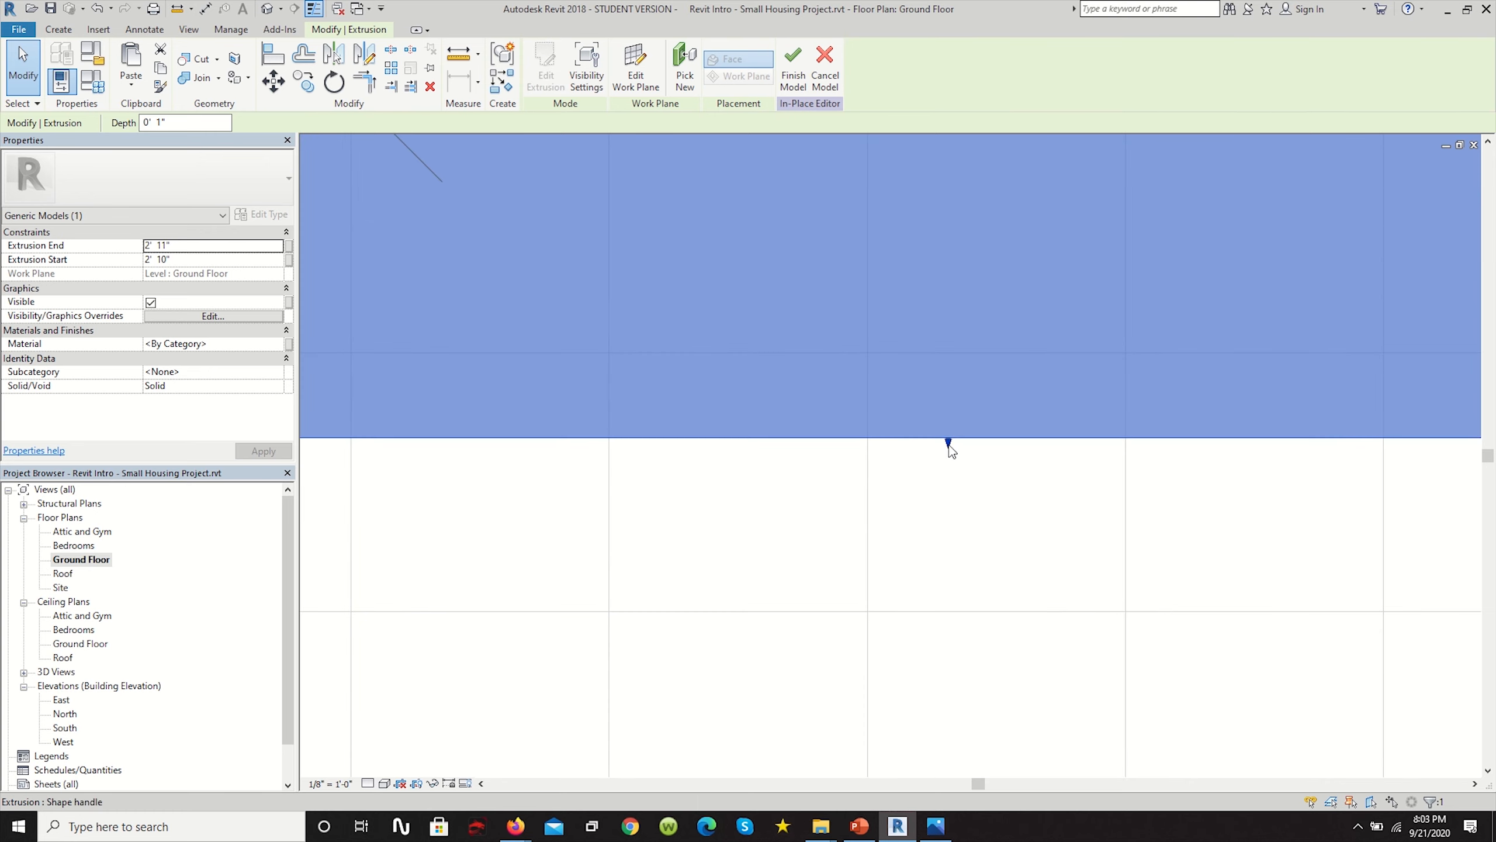
pyautogui.scroll(-1, 950, 451)
pyautogui.moveTo(948, 446); pyautogui.dragTo(946, 435)
pyautogui.scroll(-4, 985, 505)
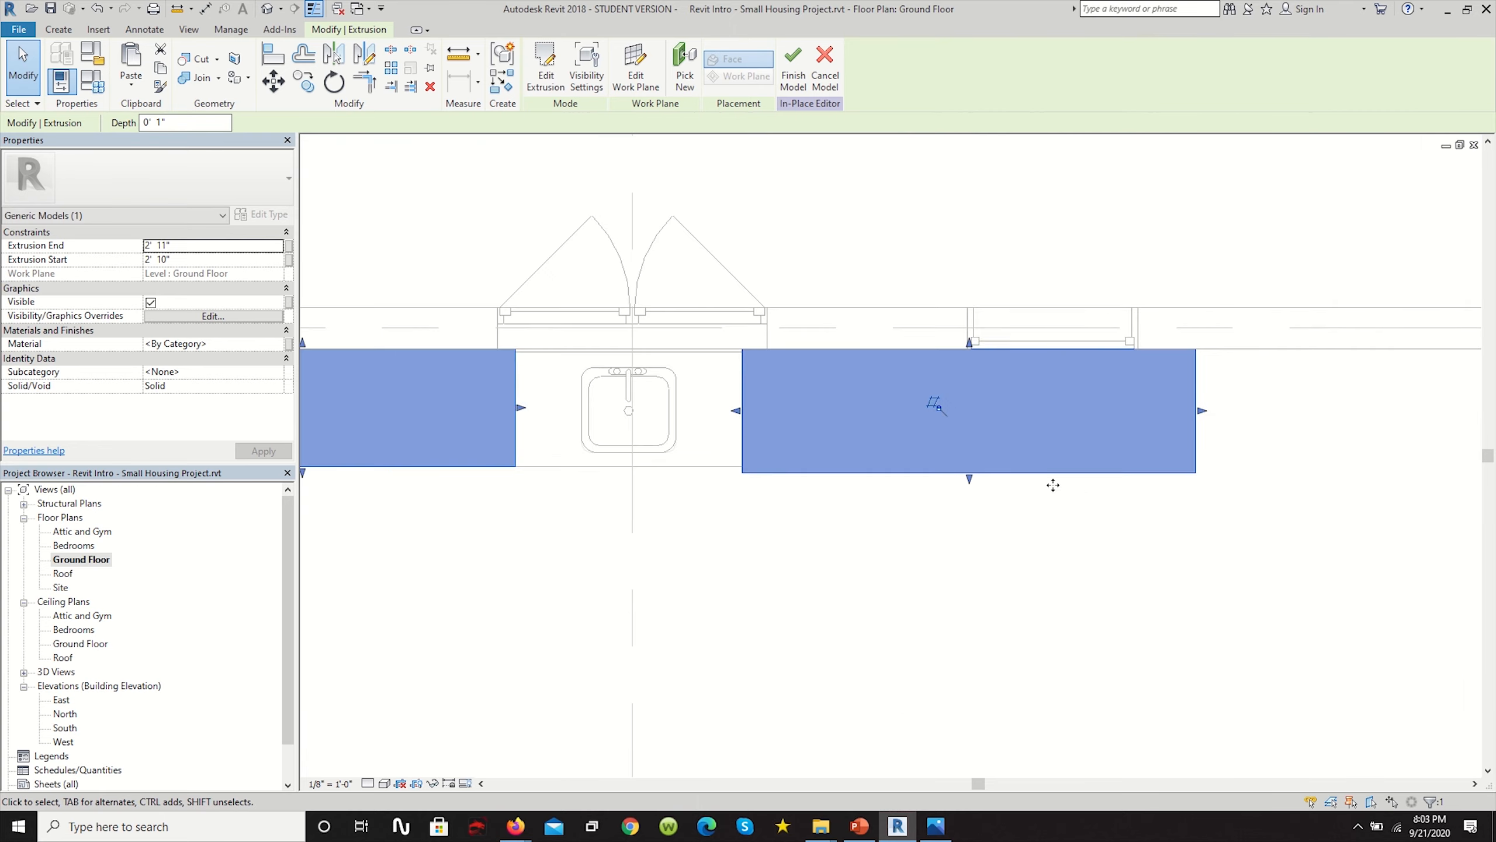
# Stretch the left countertop section's front edge into line with the right section's front edge.
pyautogui.scroll(4, 1016, 447)
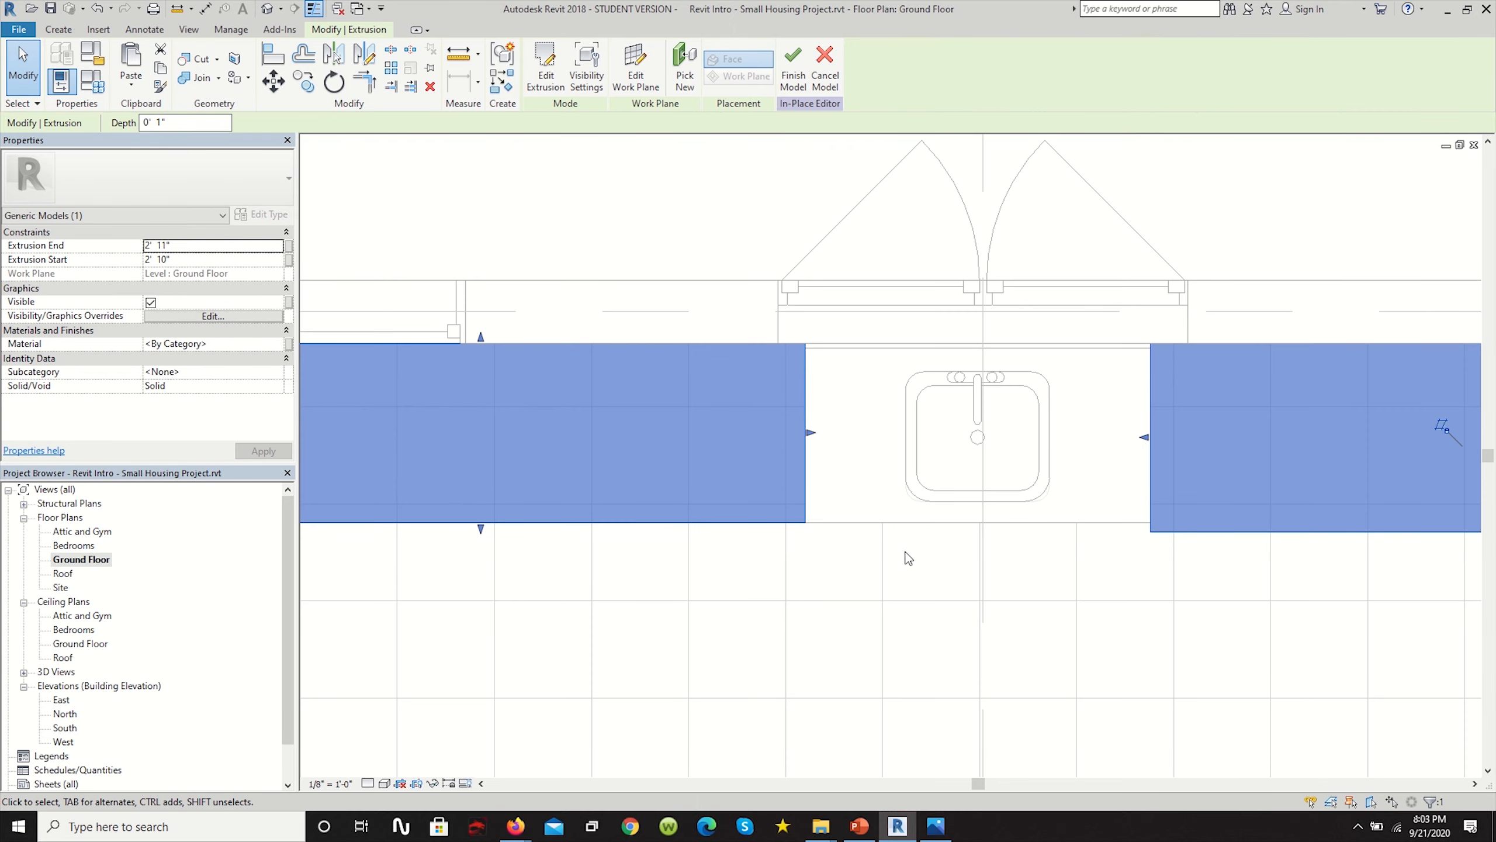
pyautogui.moveTo(481, 529); pyautogui.dragTo(1149, 534)
pyautogui.click(871, 573)
pyautogui.scroll(-5, 836, 484)
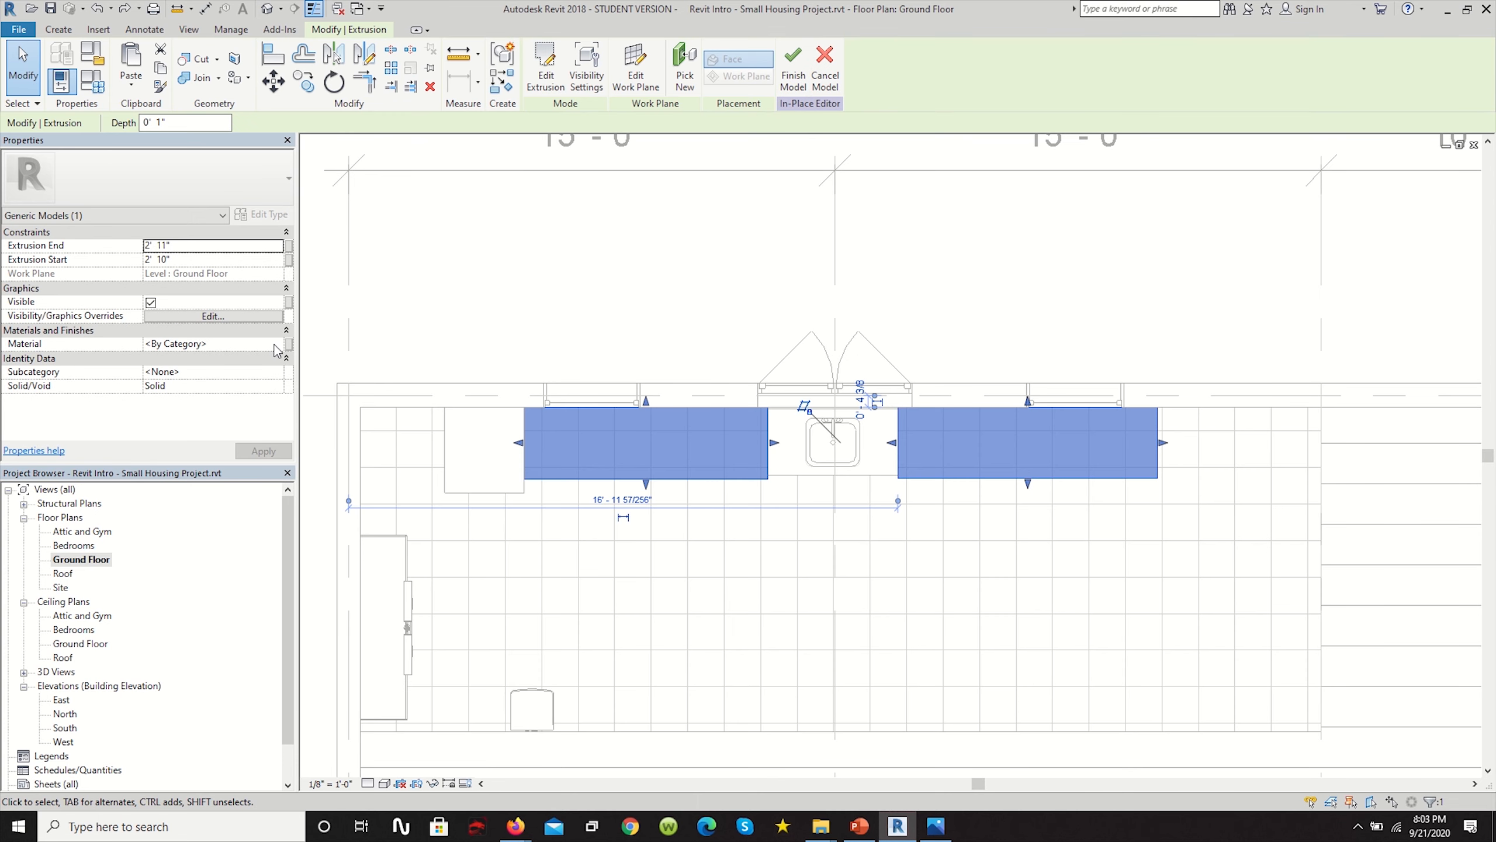
# Assign Marble from the Autodesk Materials library to the countertop extrusion, with its render appearance used for shading.
pyautogui.click(275, 344)
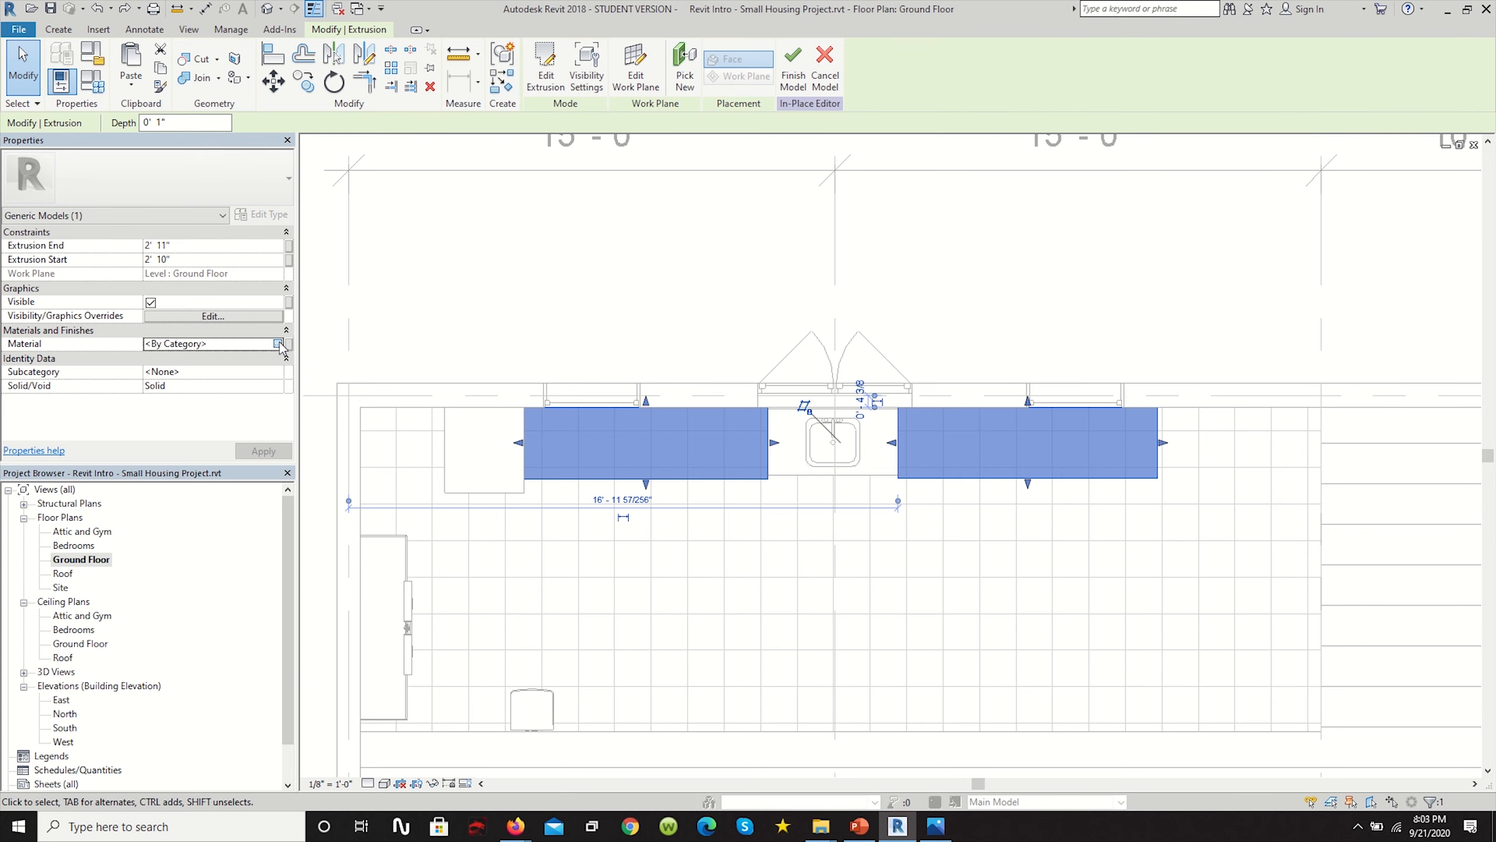
pyautogui.click(278, 343)
pyautogui.click(327, 171)
pyautogui.write('marbe')
pyautogui.press('BackSpace')
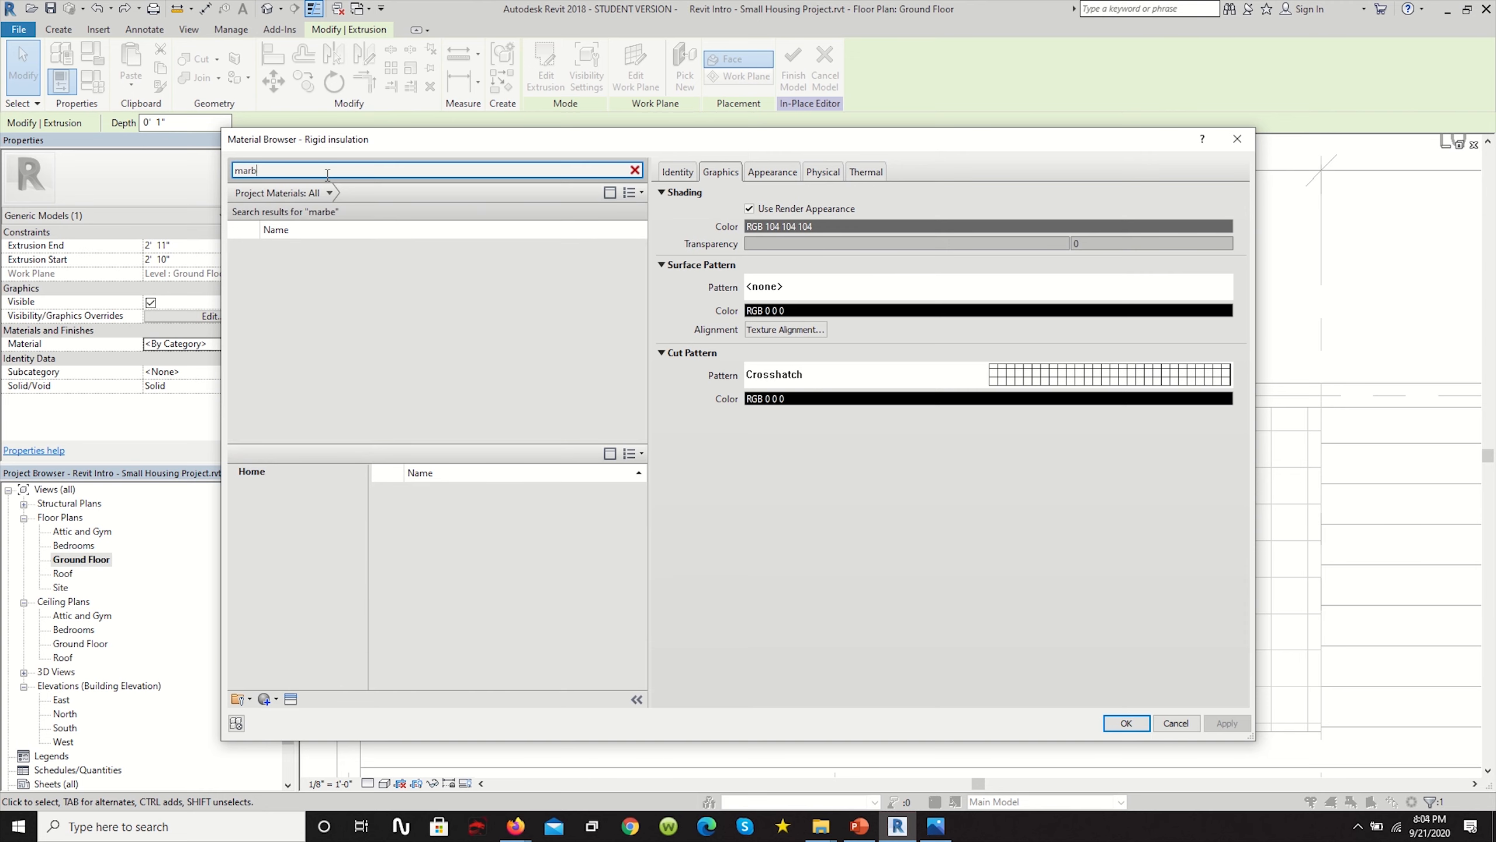
pyautogui.click(439, 496)
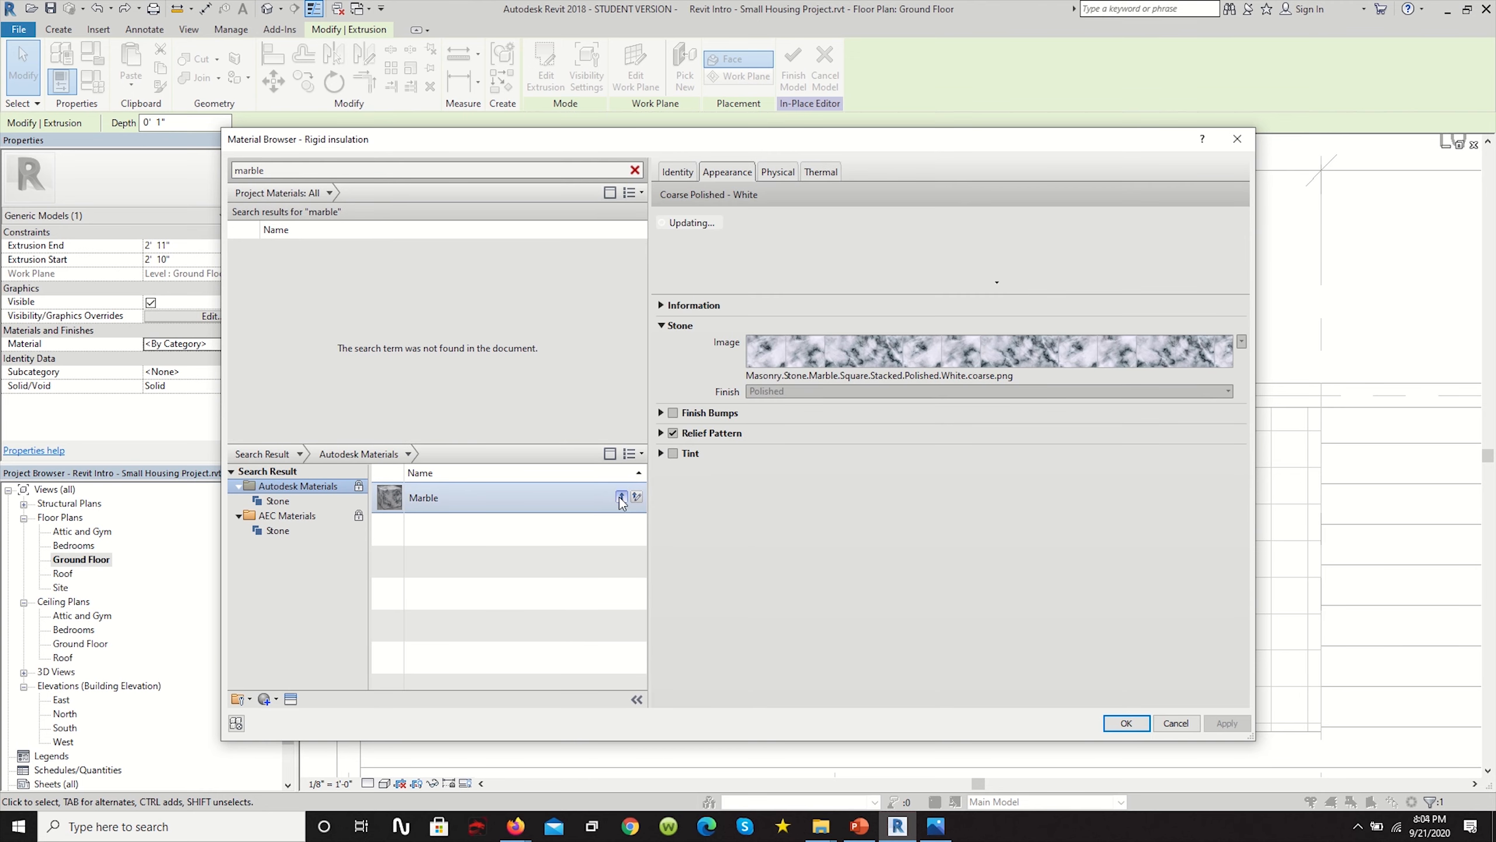
pyautogui.click(622, 496)
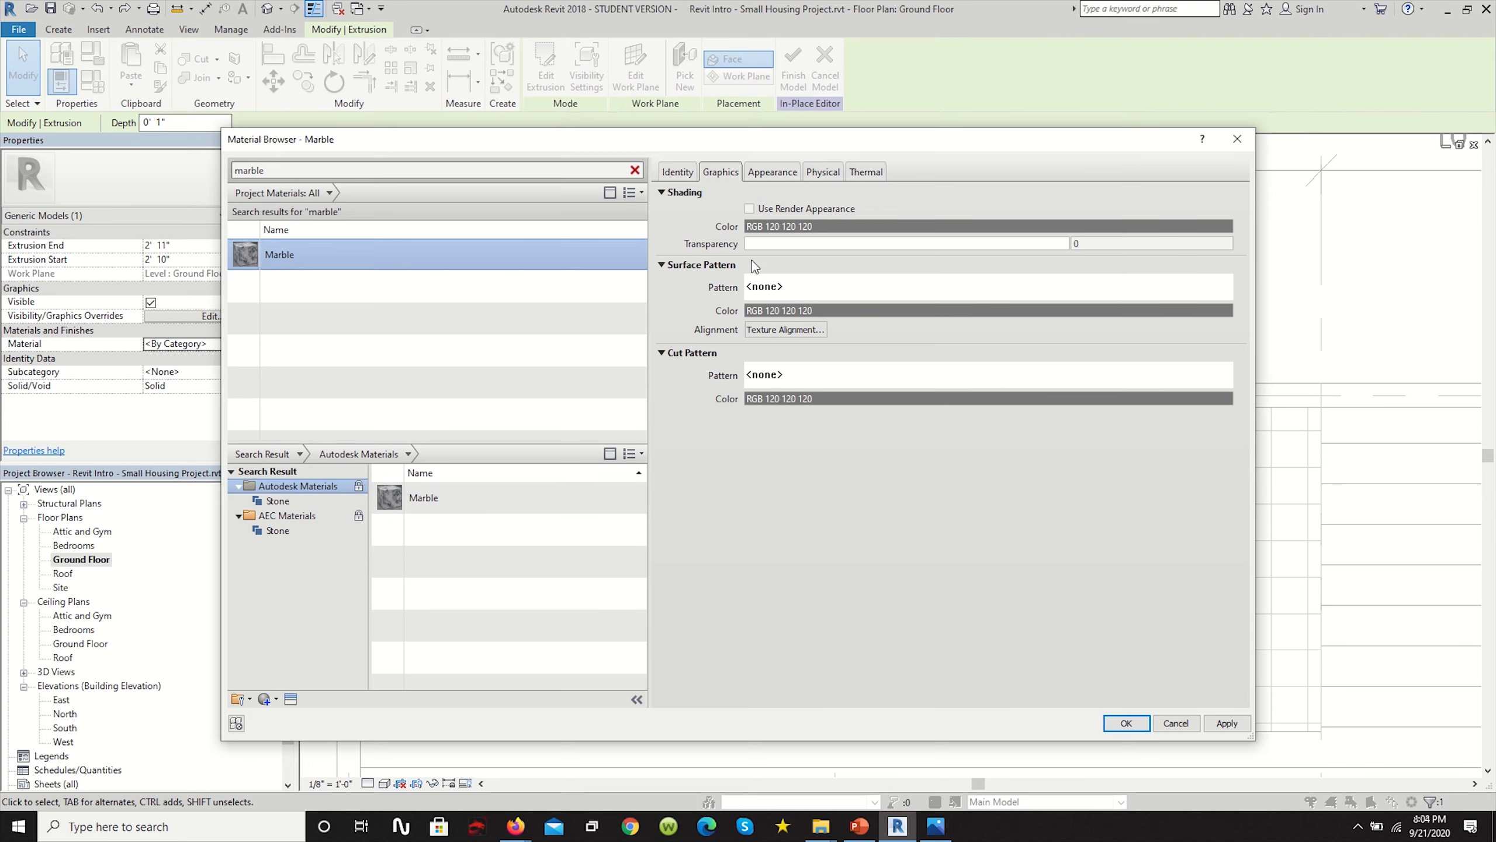
pyautogui.click(759, 208)
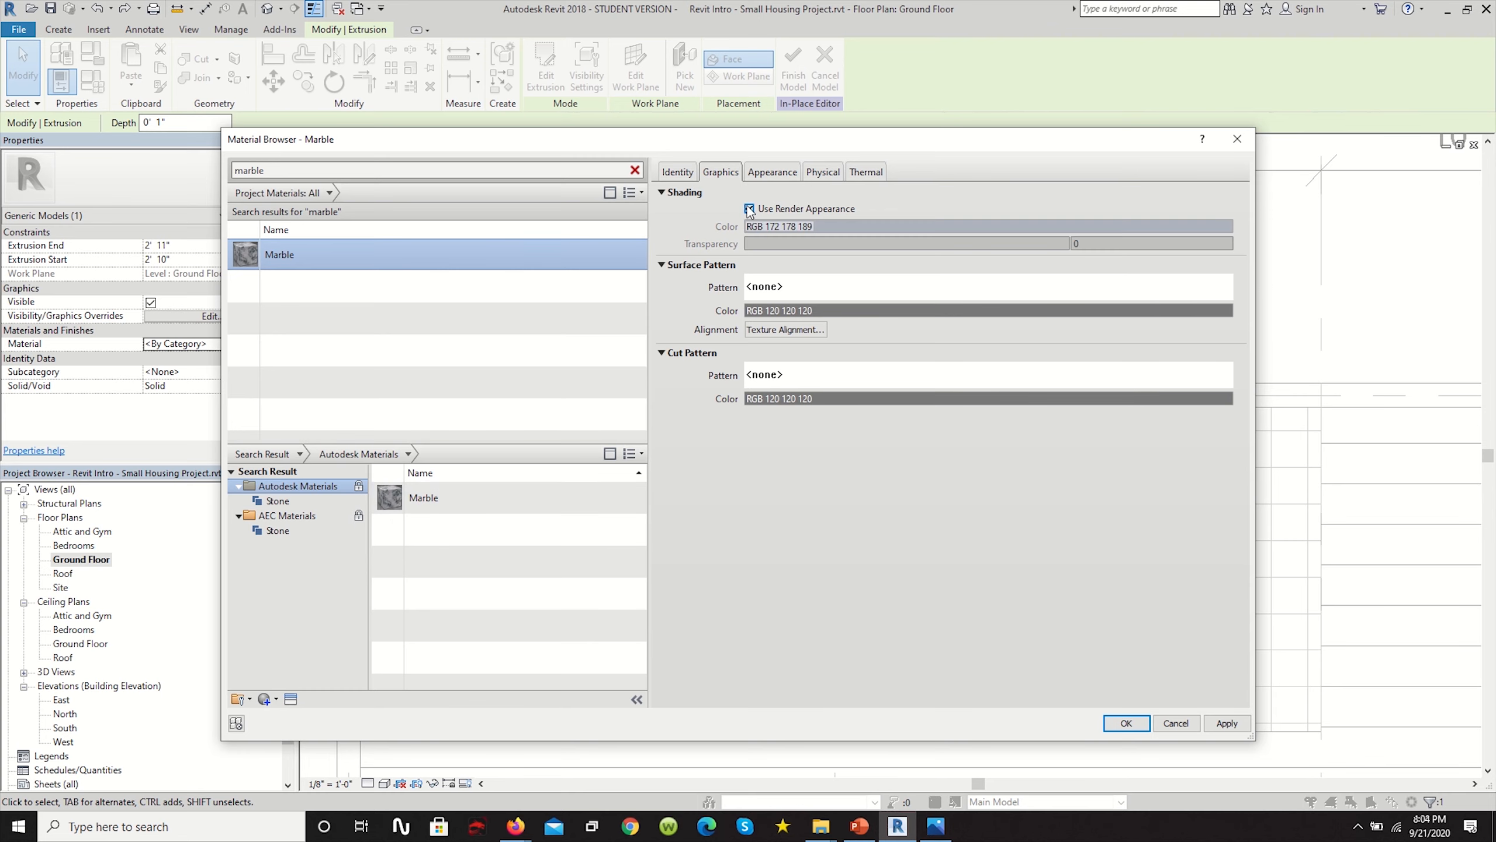
pyautogui.click(1144, 729)
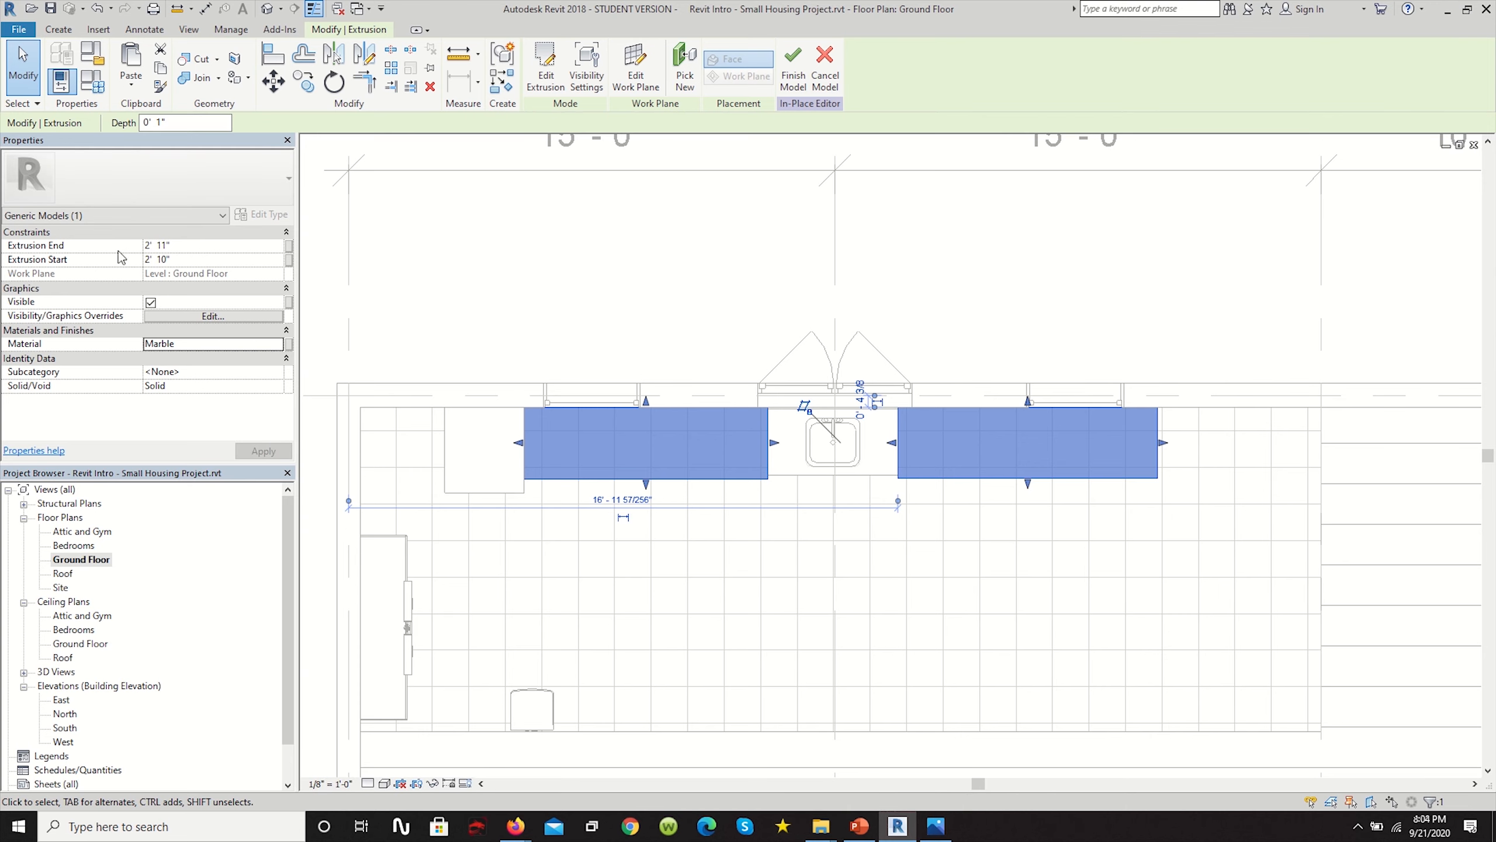
# Deselect the countertop extrusion and finish the in-place countertop model.
pyautogui.click(628, 304)
pyautogui.click(685, 479)
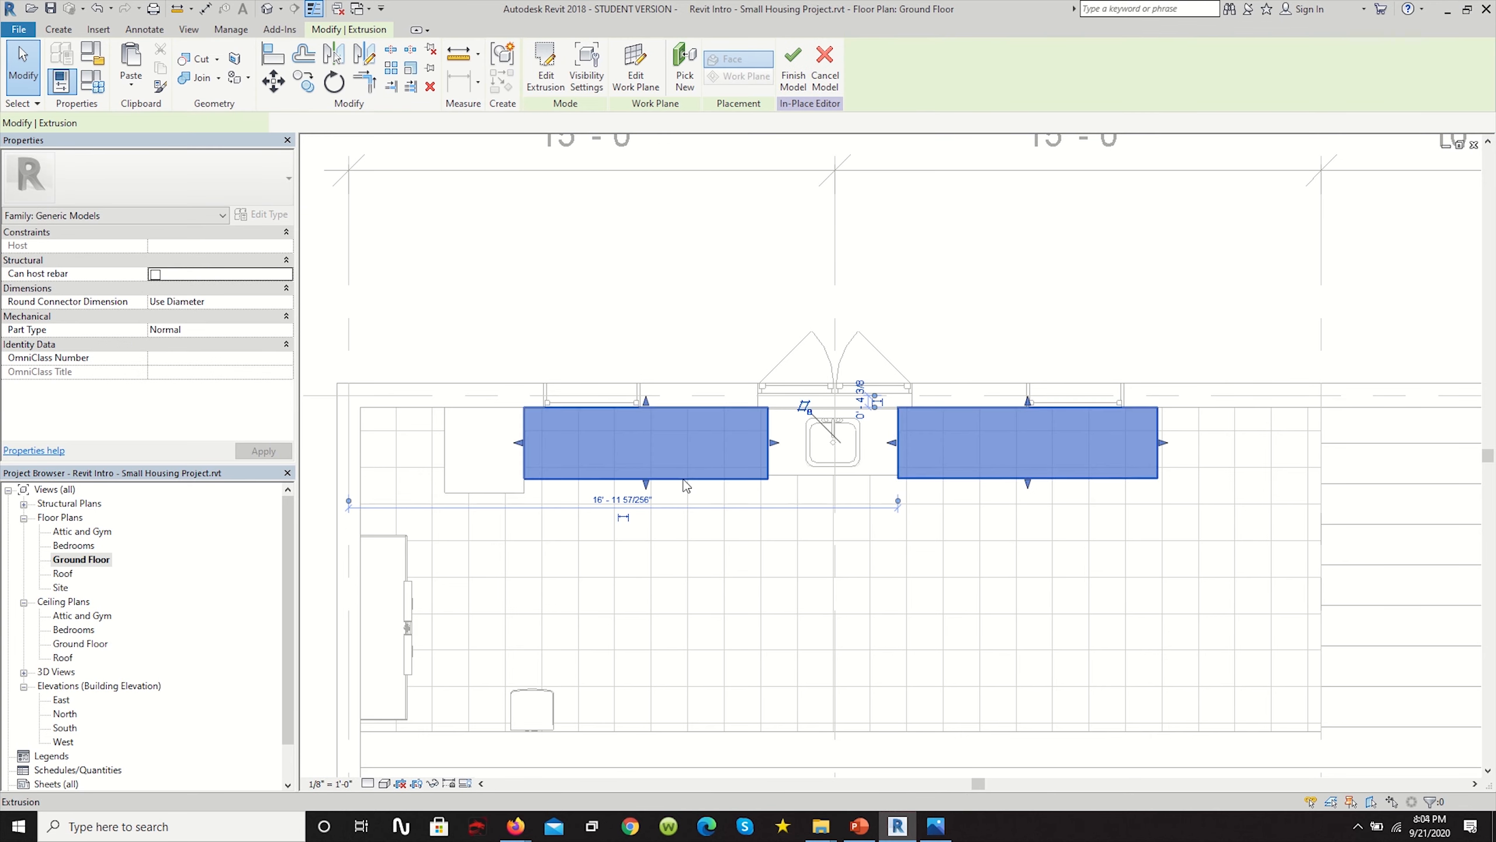
pyautogui.click(794, 70)
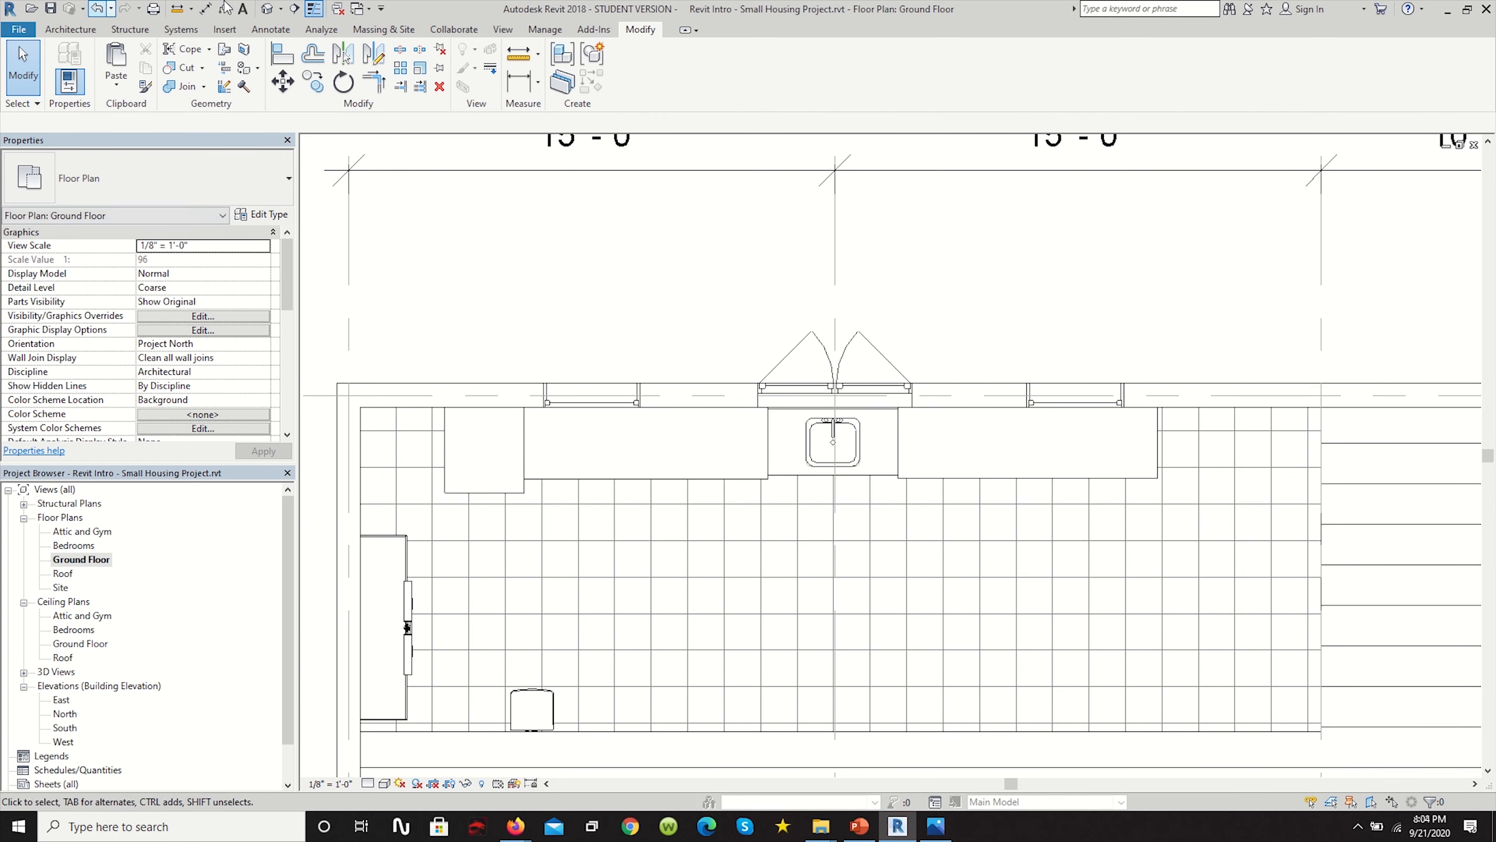
# Start a new in-place component in the Generic Models category and name it Below Counter.
pyautogui.click(129, 29)
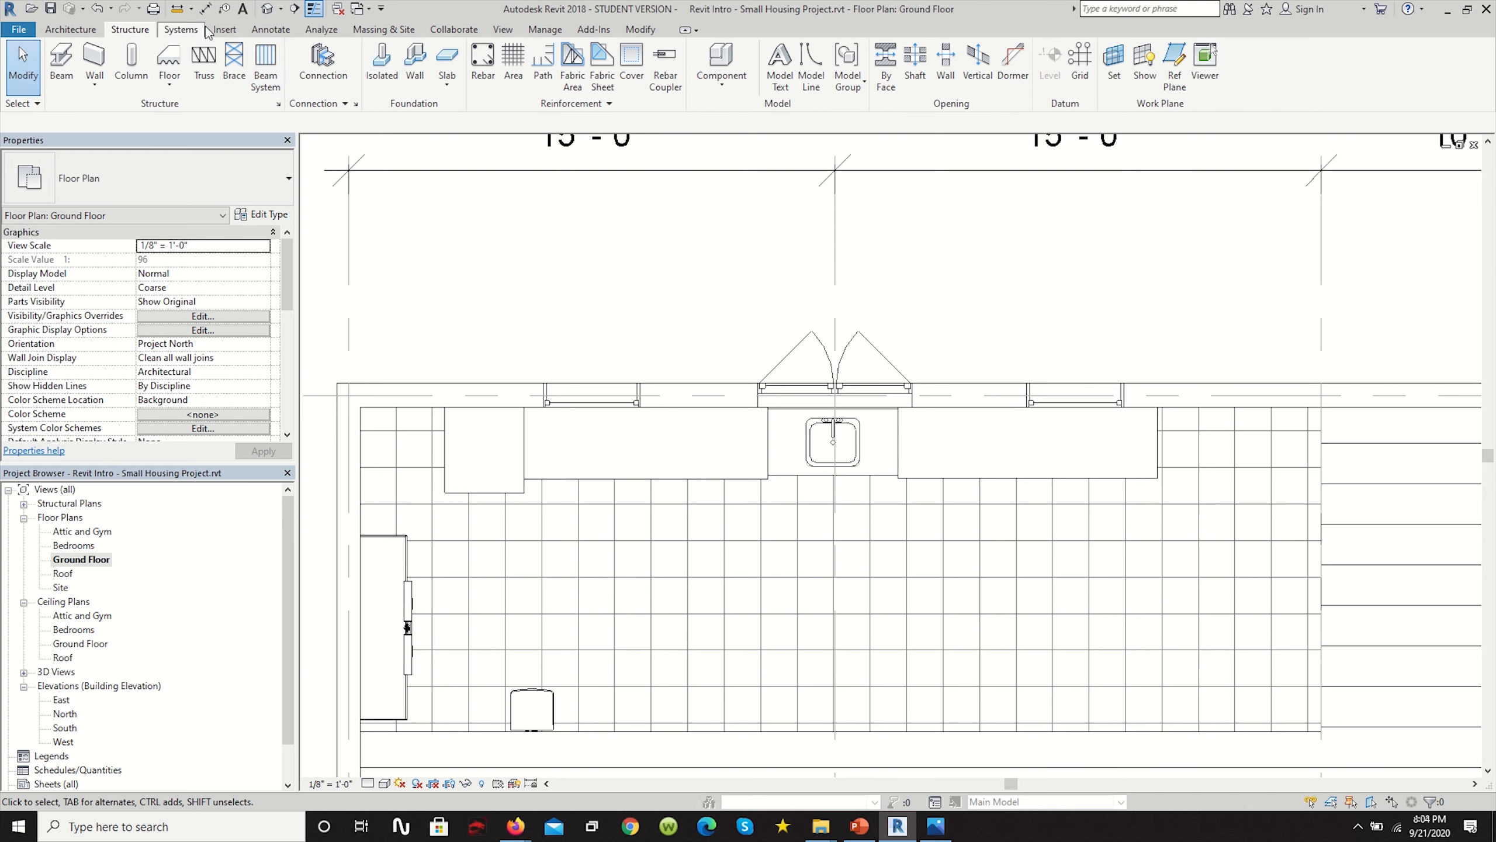
pyautogui.click(70, 29)
pyautogui.click(177, 85)
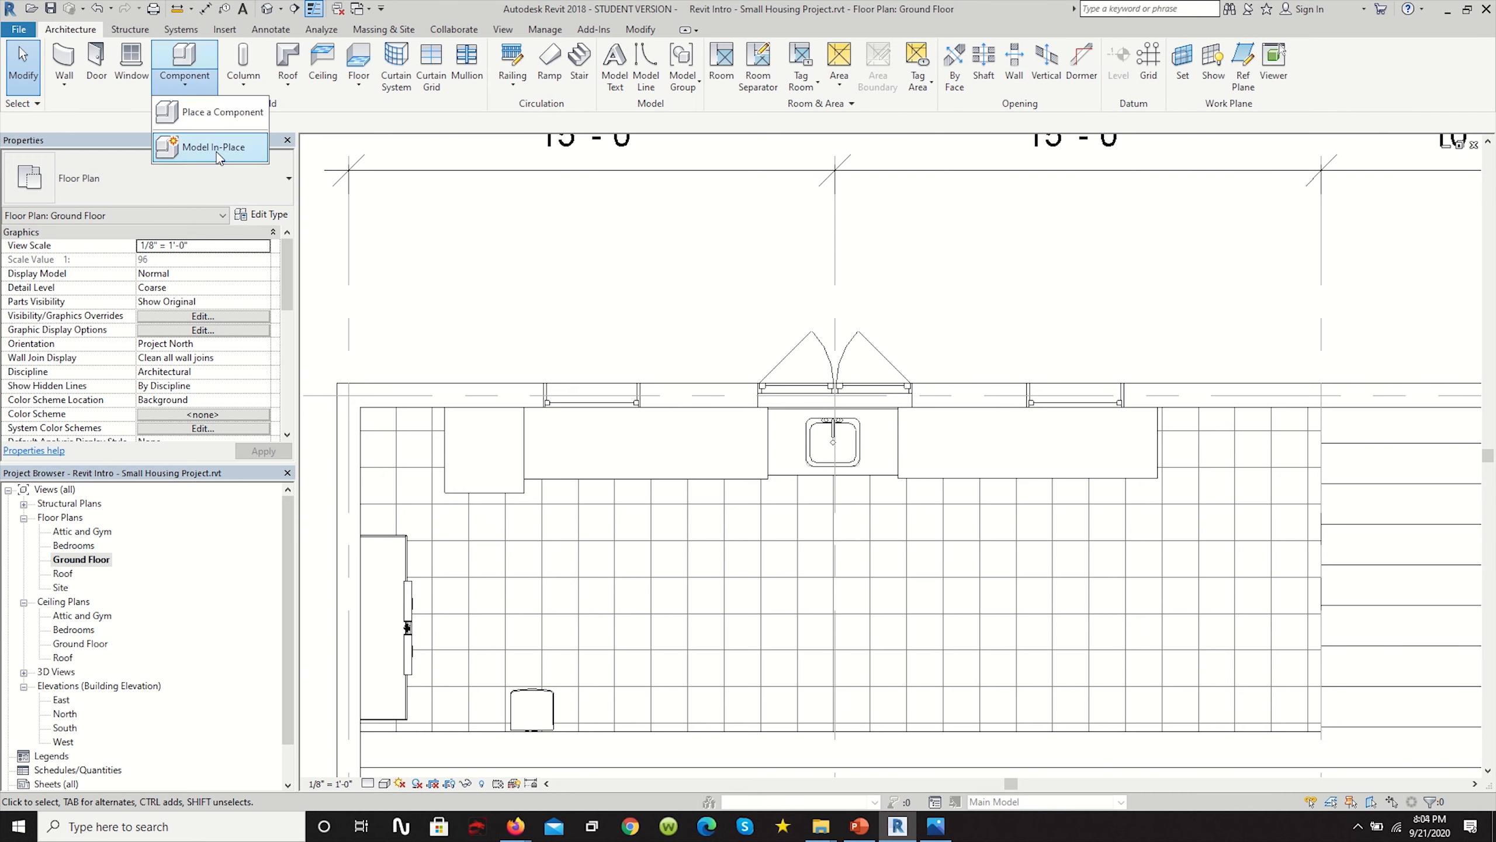
pyautogui.click(217, 152)
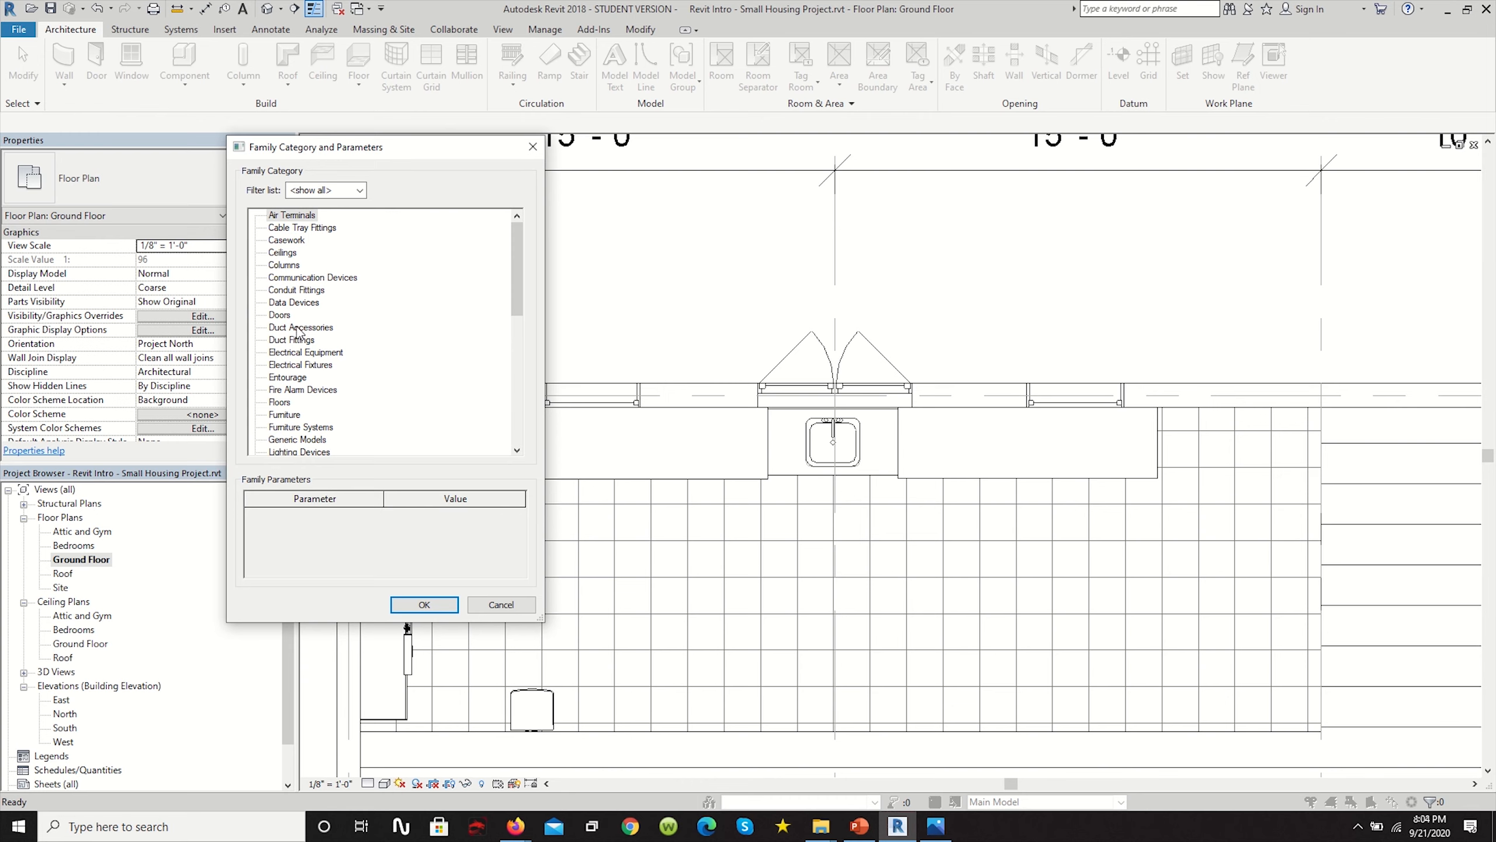
pyautogui.scroll(-1, 289, 397)
pyautogui.click(292, 404)
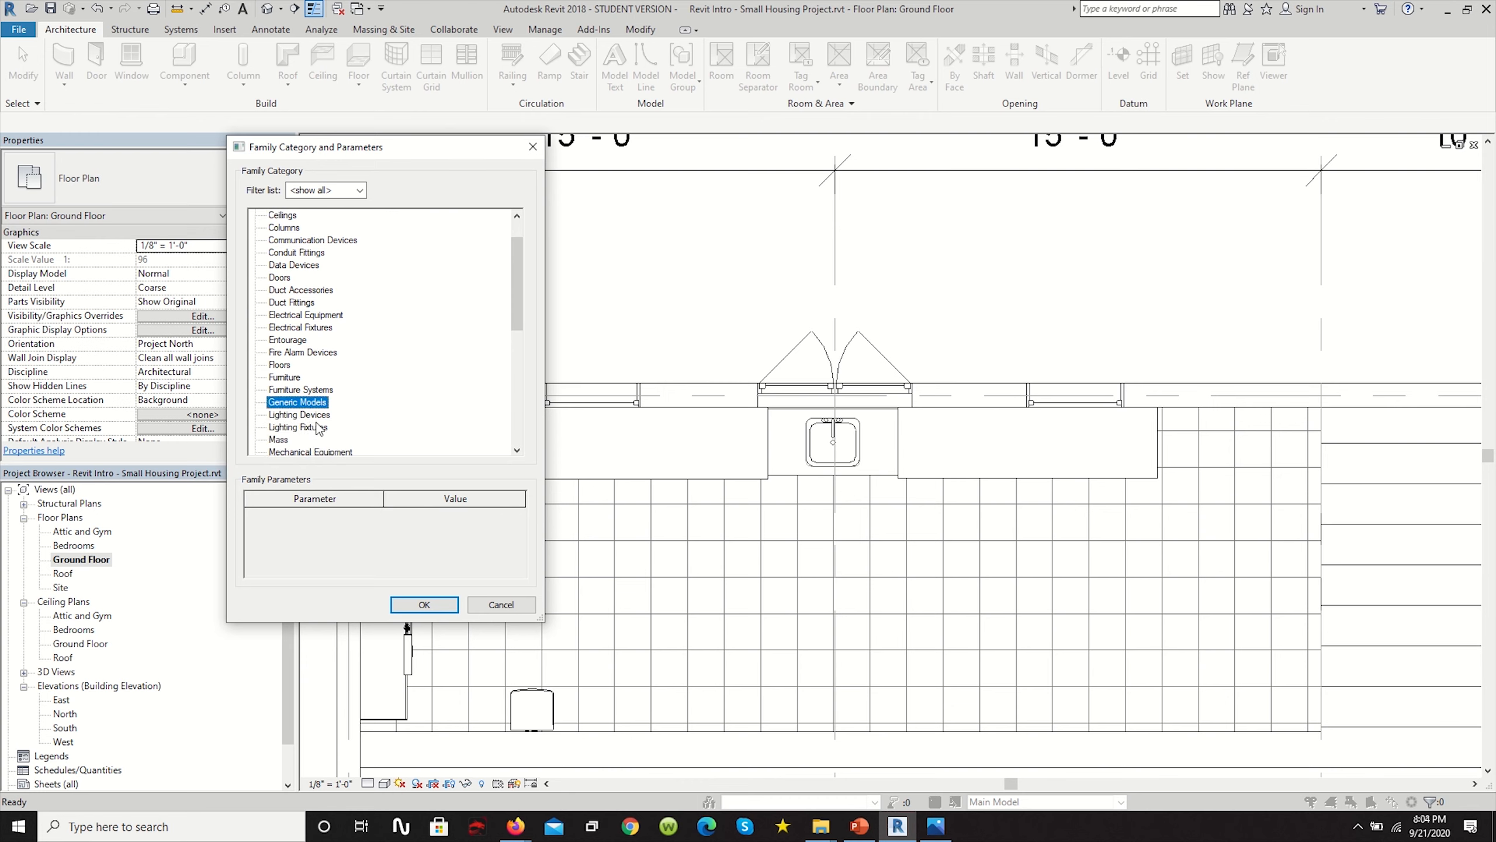
pyautogui.click(424, 604)
pyautogui.write('Below Counte')
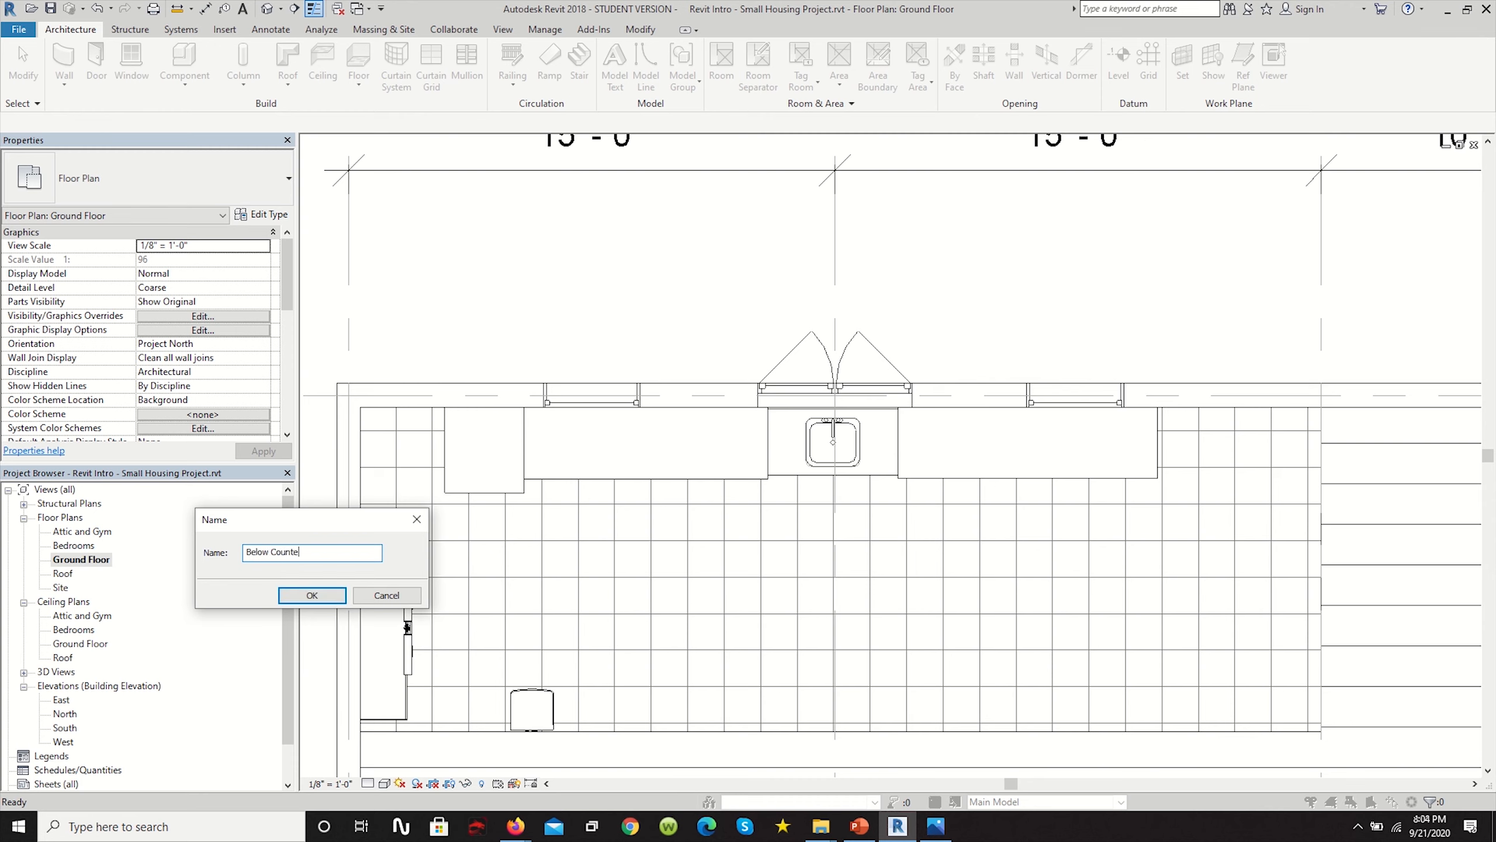
pyautogui.write('r')
pyautogui.click(300, 594)
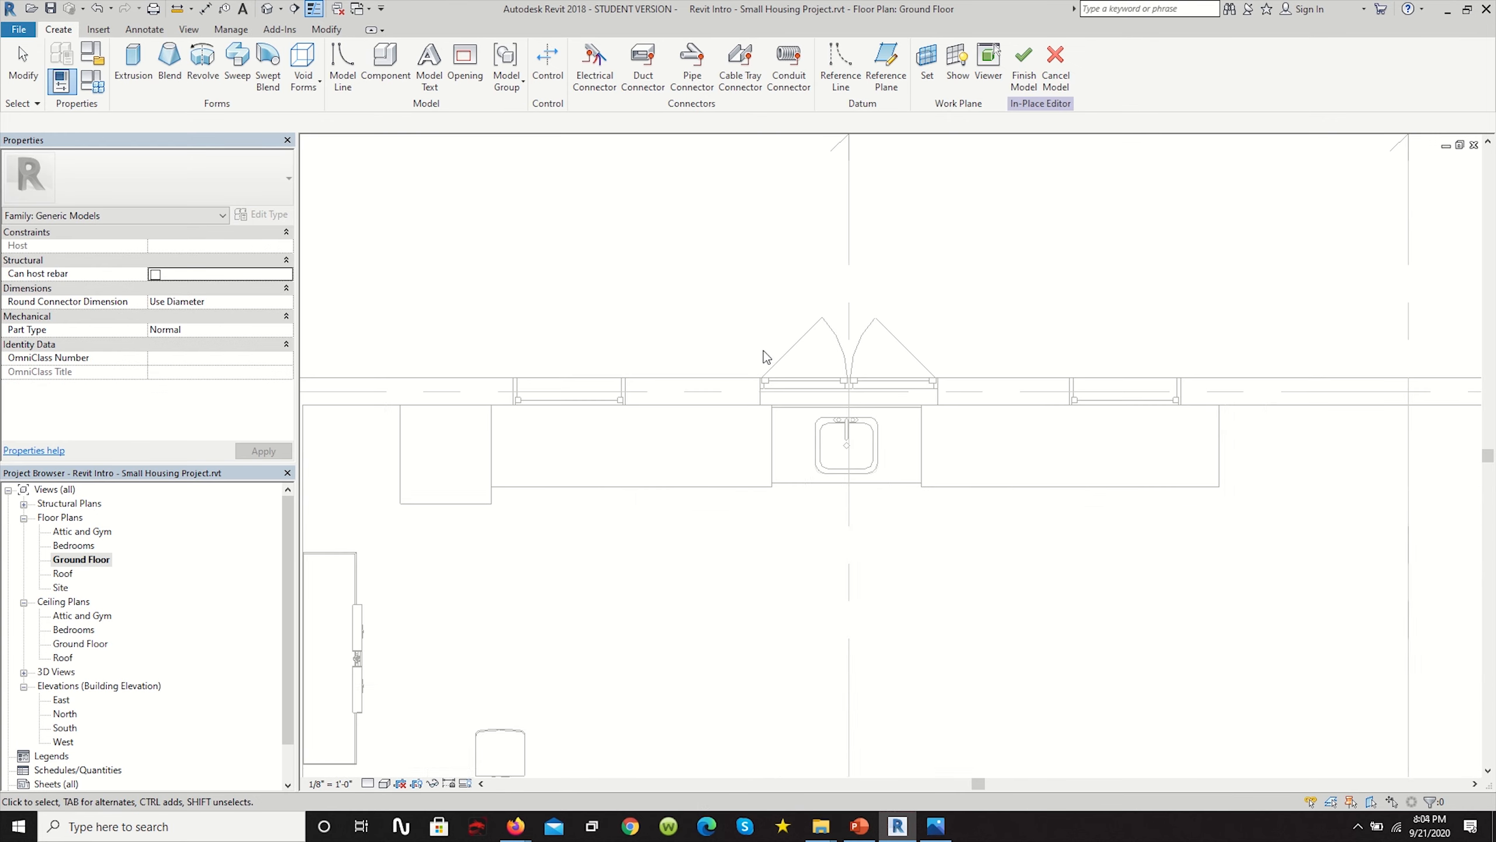
# Start an extrusion and sketch a rectangle about 7' 6" by 2' 1" under the left countertop section, level with the sink counter's front edge.
pyautogui.click(133, 65)
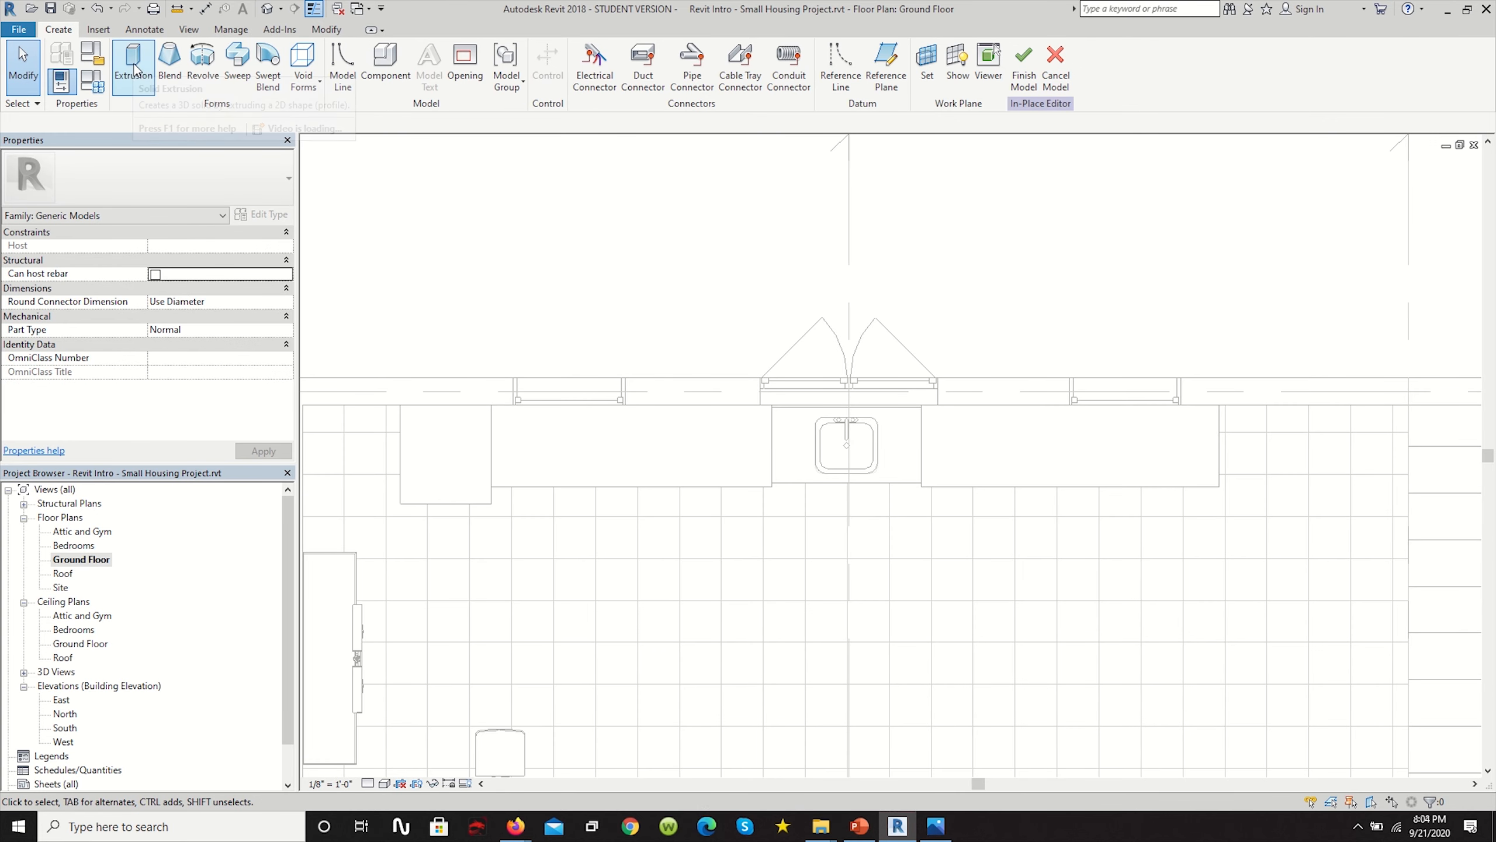
pyautogui.click(492, 405)
pyautogui.press('Escape')
pyautogui.click(585, 51)
pyautogui.click(492, 405)
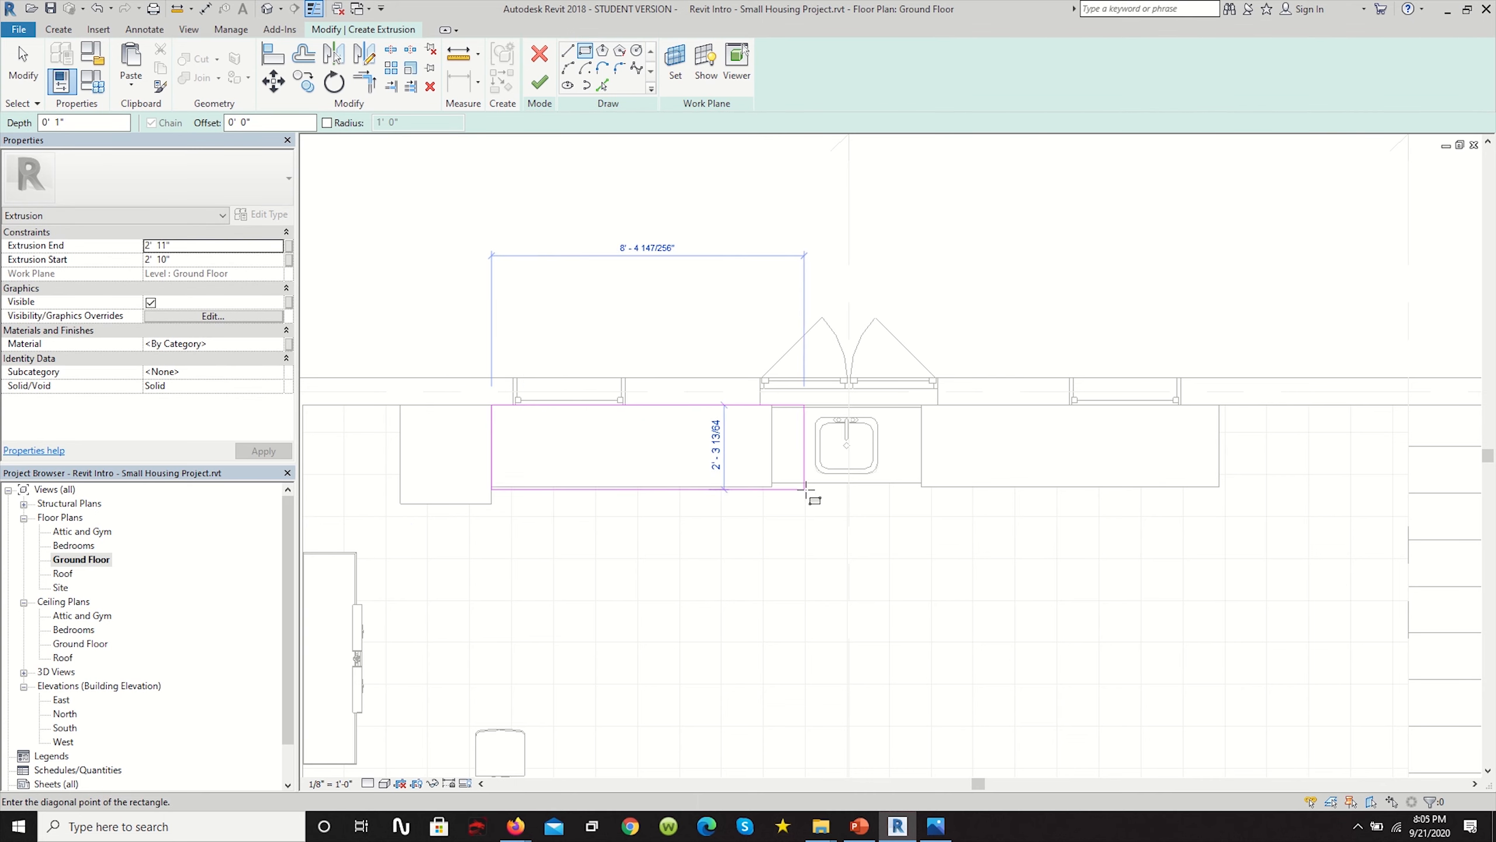
pyautogui.click(773, 484)
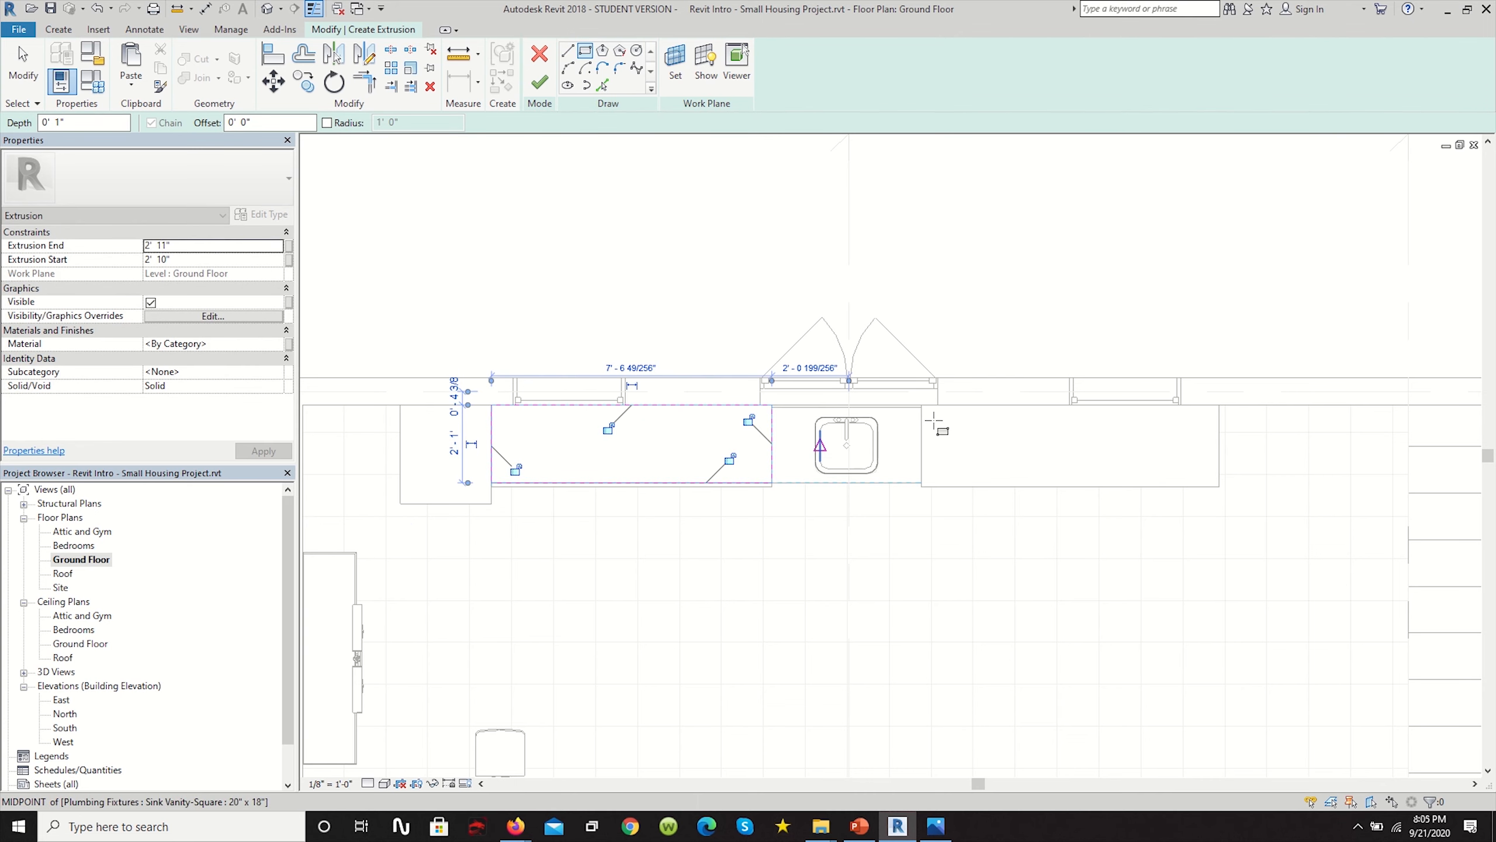
# Sketch a second rectangle about 8' 0" by 2' 1" from the sink counter's right front corner to the right countertop section's far end.
pyautogui.click(922, 484)
pyautogui.click(1219, 405)
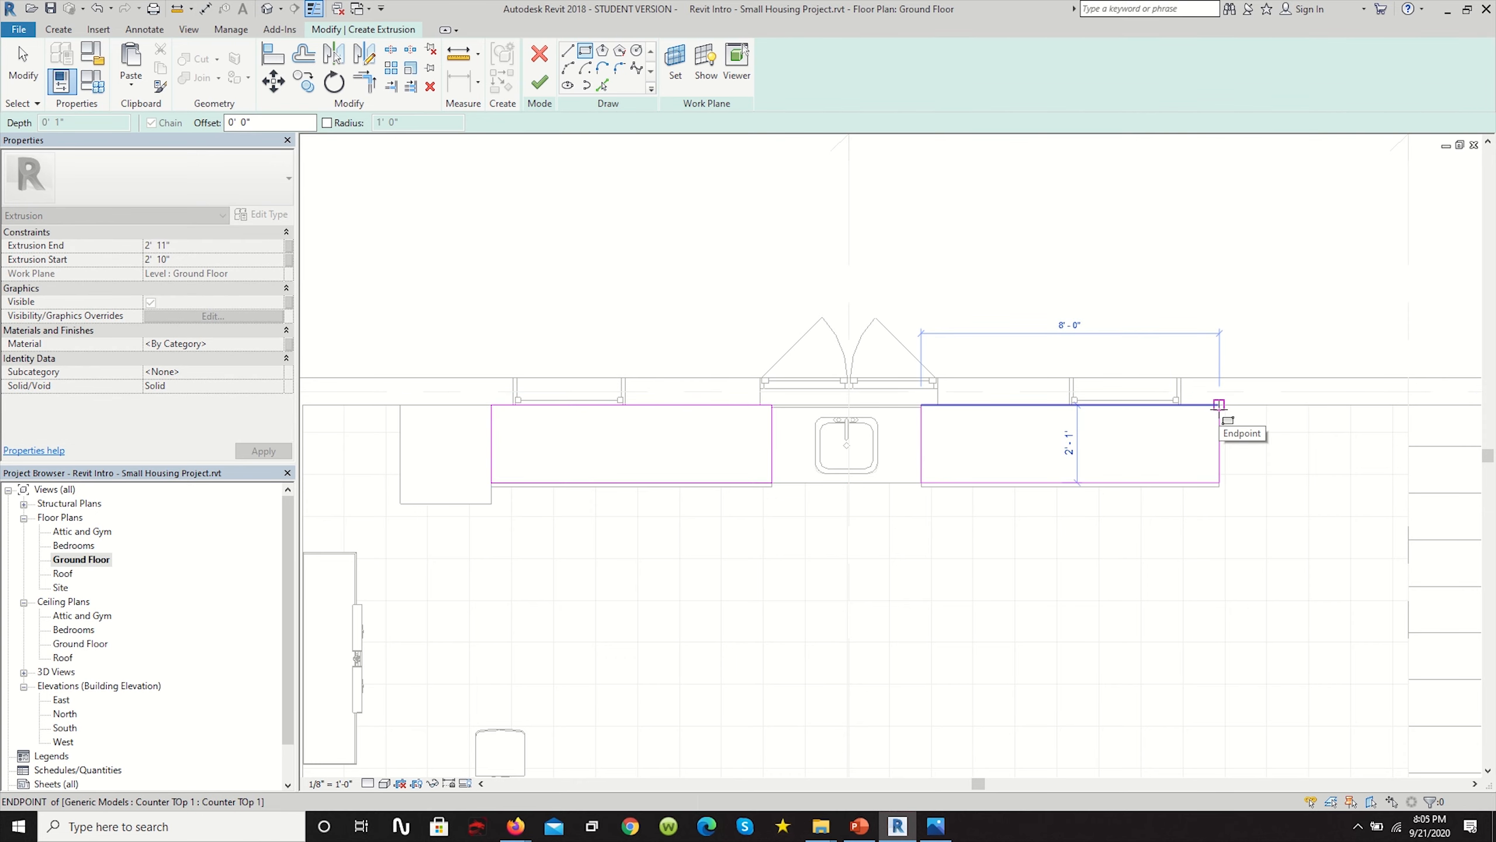
pyautogui.scroll(5, 1223, 408)
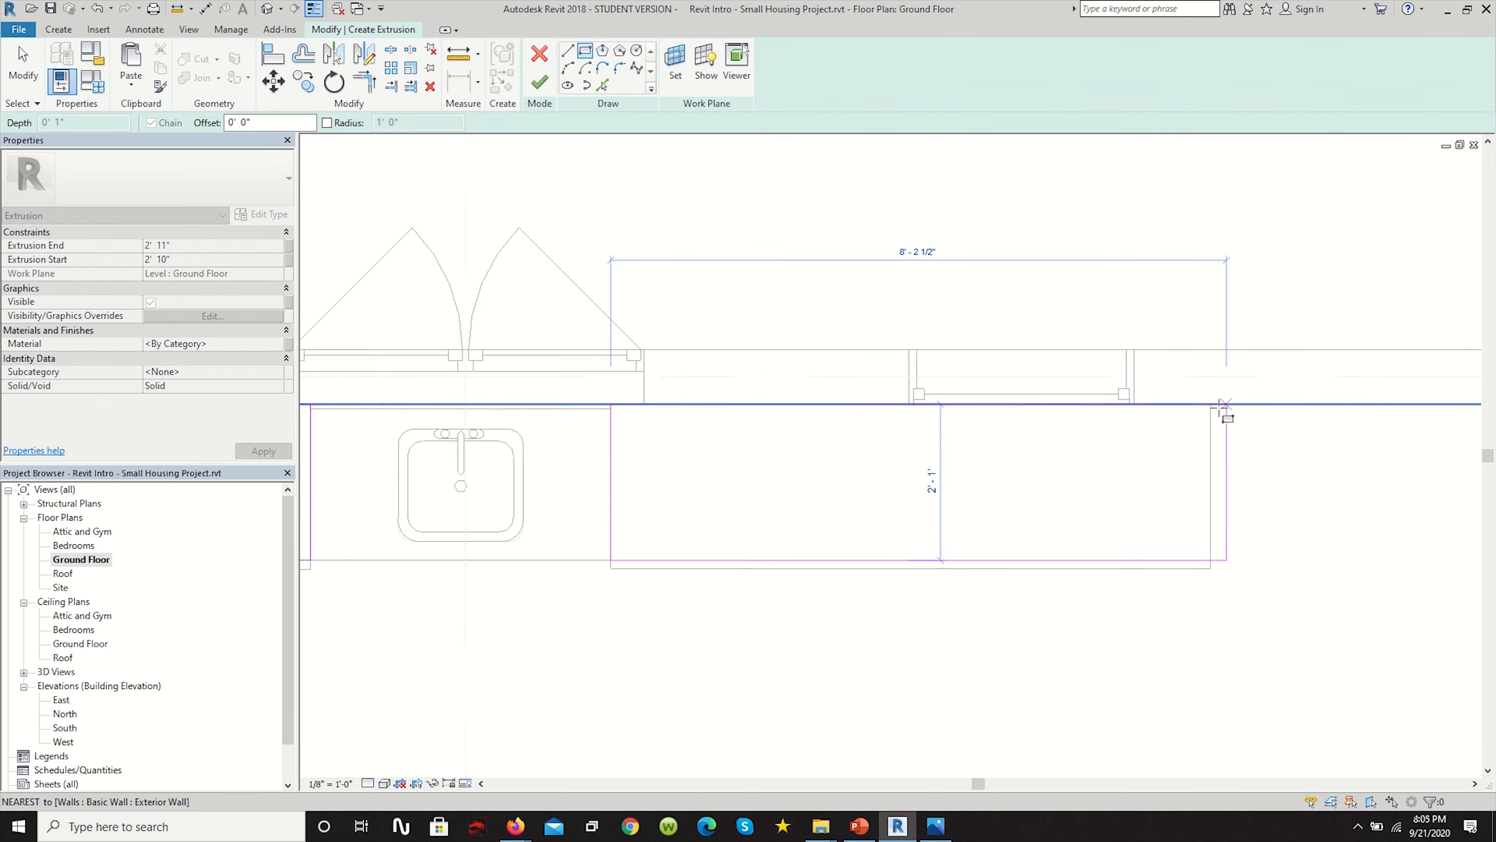
pyautogui.scroll(-3, 1201, 444)
pyautogui.press('Escape')
pyautogui.press('Escape')
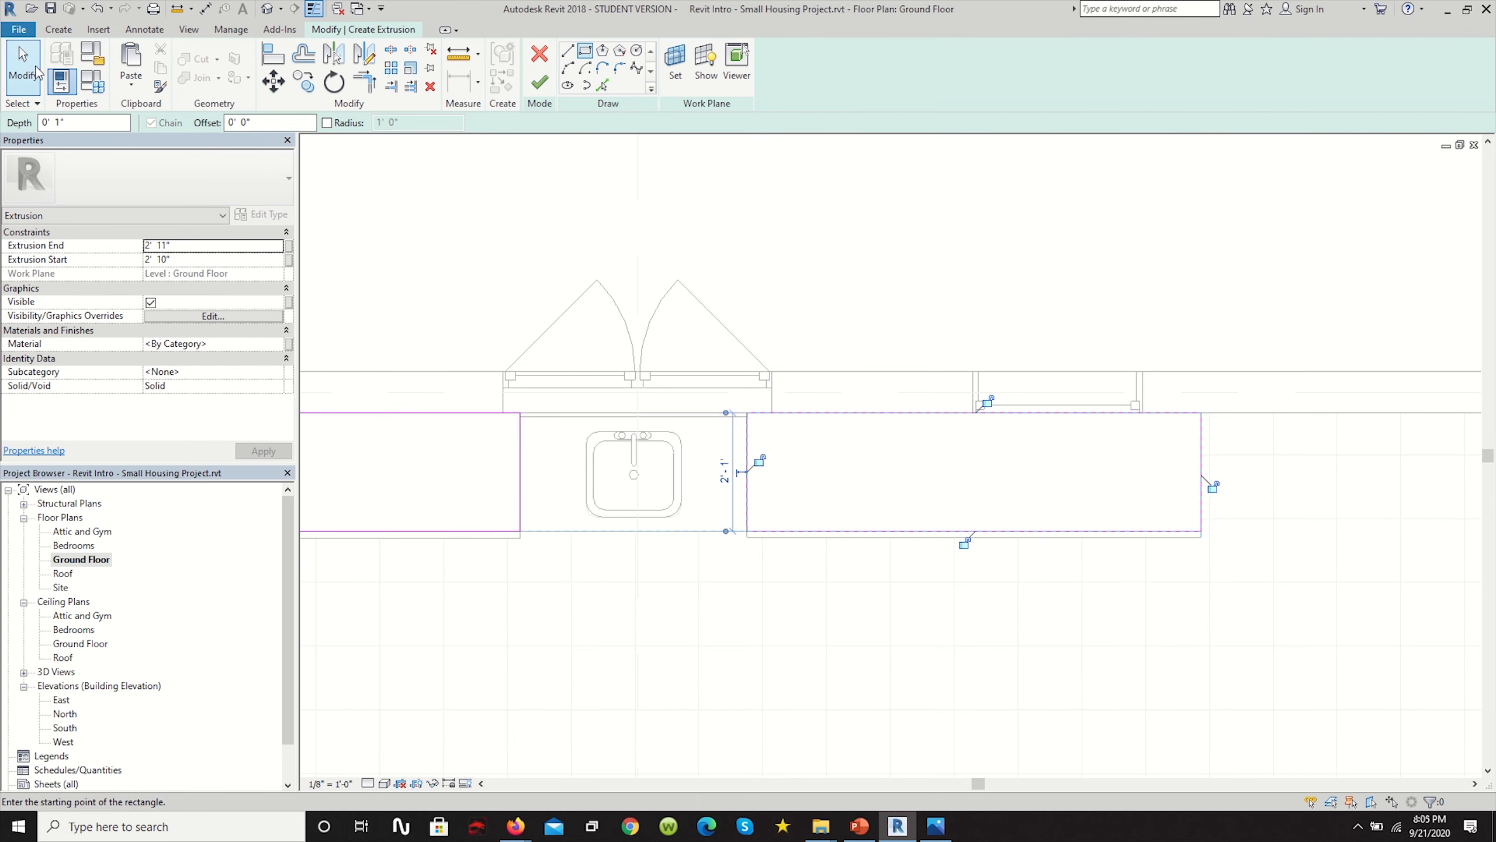
# Move the right rectangle's outer edge inward from the countertop end, setting the rectangle's length to 7' 11".
pyautogui.scroll(3, 1231, 518)
pyautogui.click(1180, 501)
pyautogui.moveTo(1180, 500)
pyautogui.mouseDown()
pyautogui.moveTo(1158, 498)
pyautogui.moveTo(1175, 495)
pyautogui.mouseUp()
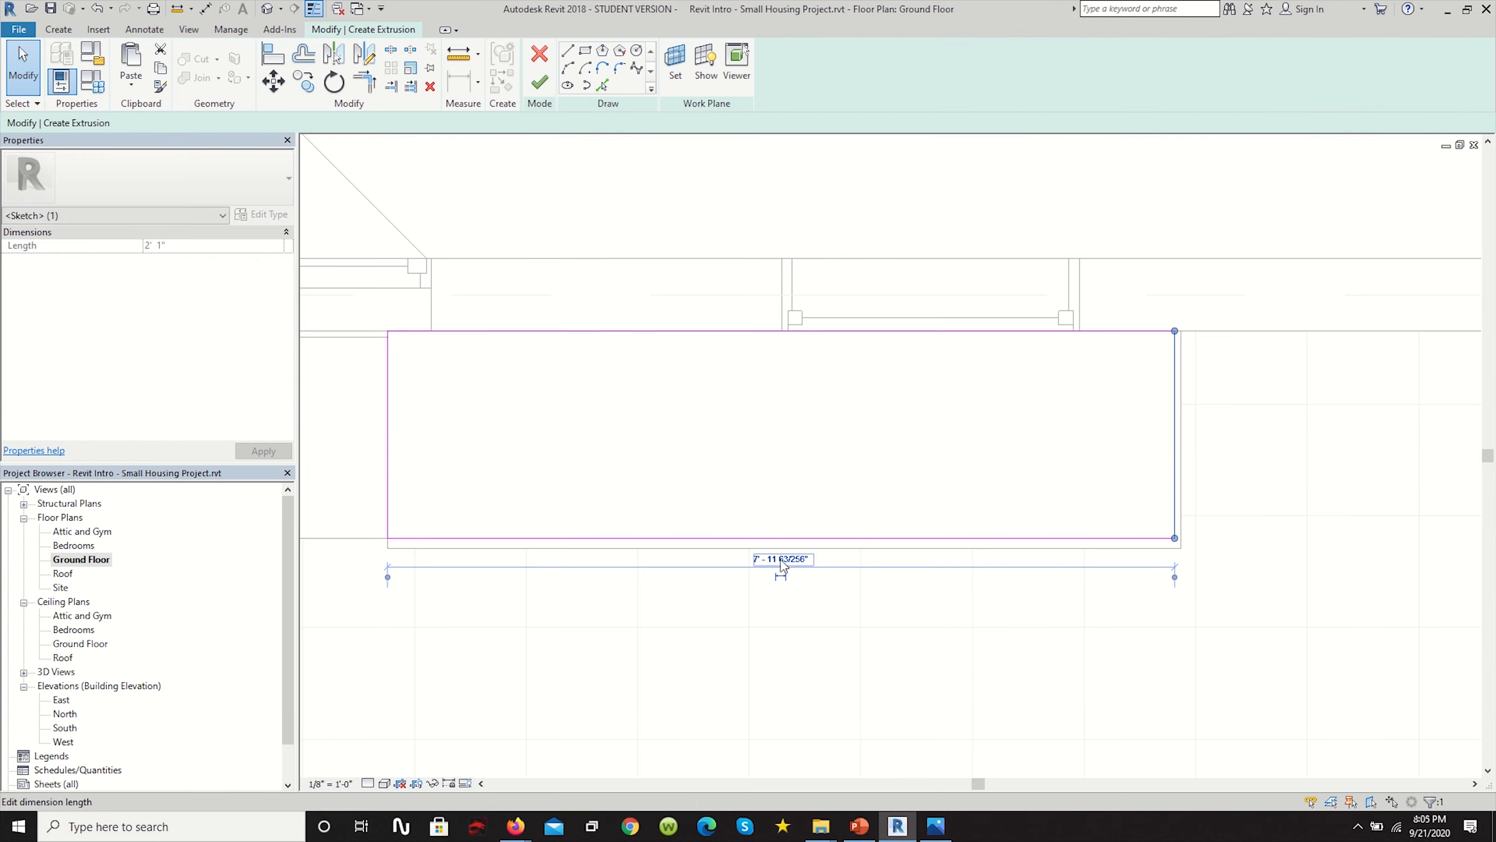
pyautogui.click(803, 560)
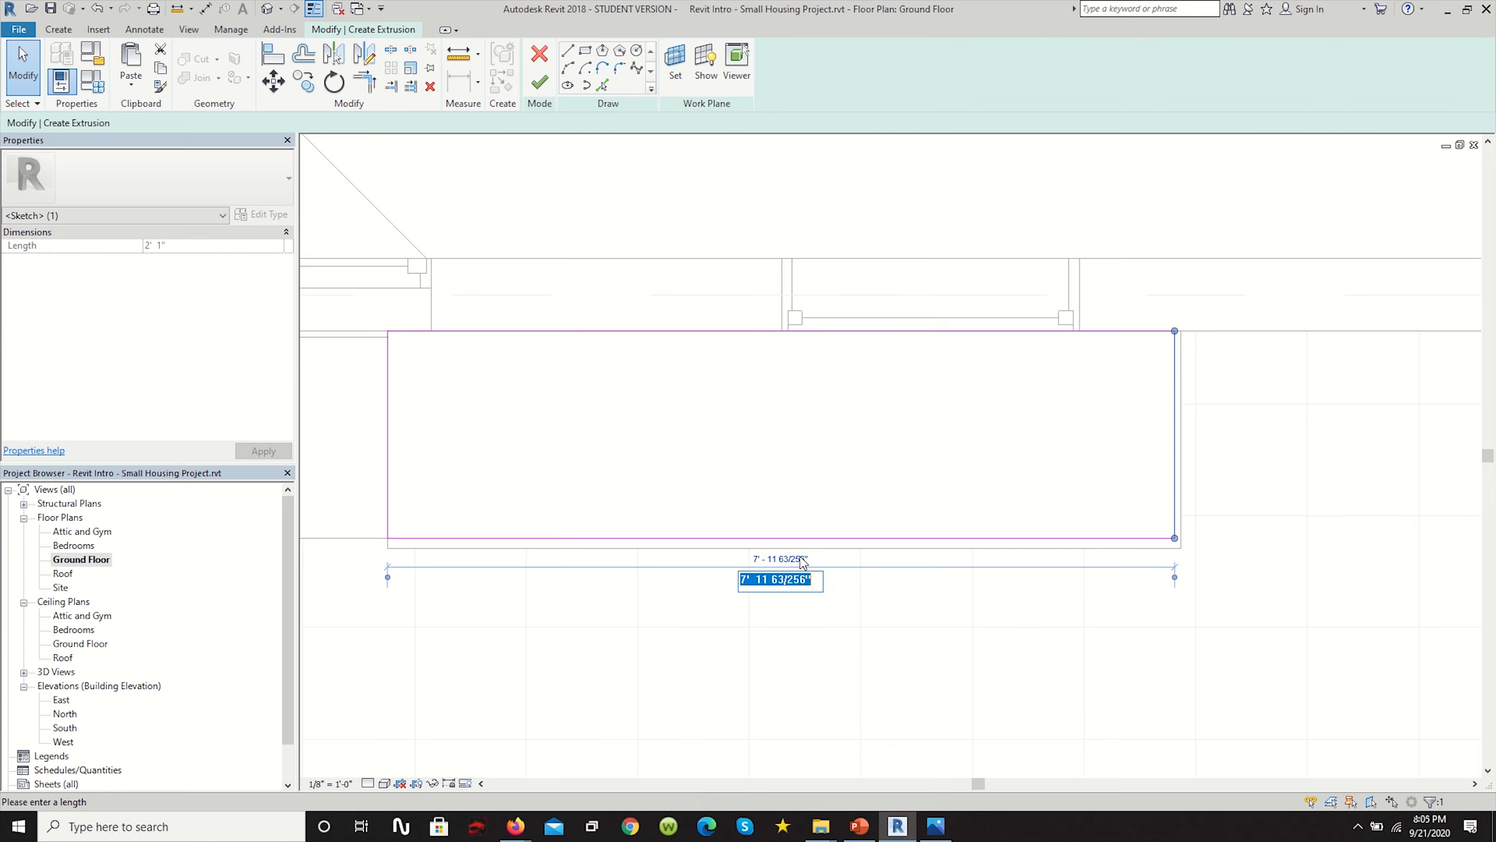
pyautogui.write('7\'11"')
pyautogui.press('Return')
pyautogui.click(1350, 451)
# Set the below-counter extrusion start to 0' 0" and extrusion end to 2' 10", and finish the sketch.
pyautogui.scroll(-3, 1322, 466)
pyautogui.scroll(4, 547, 488)
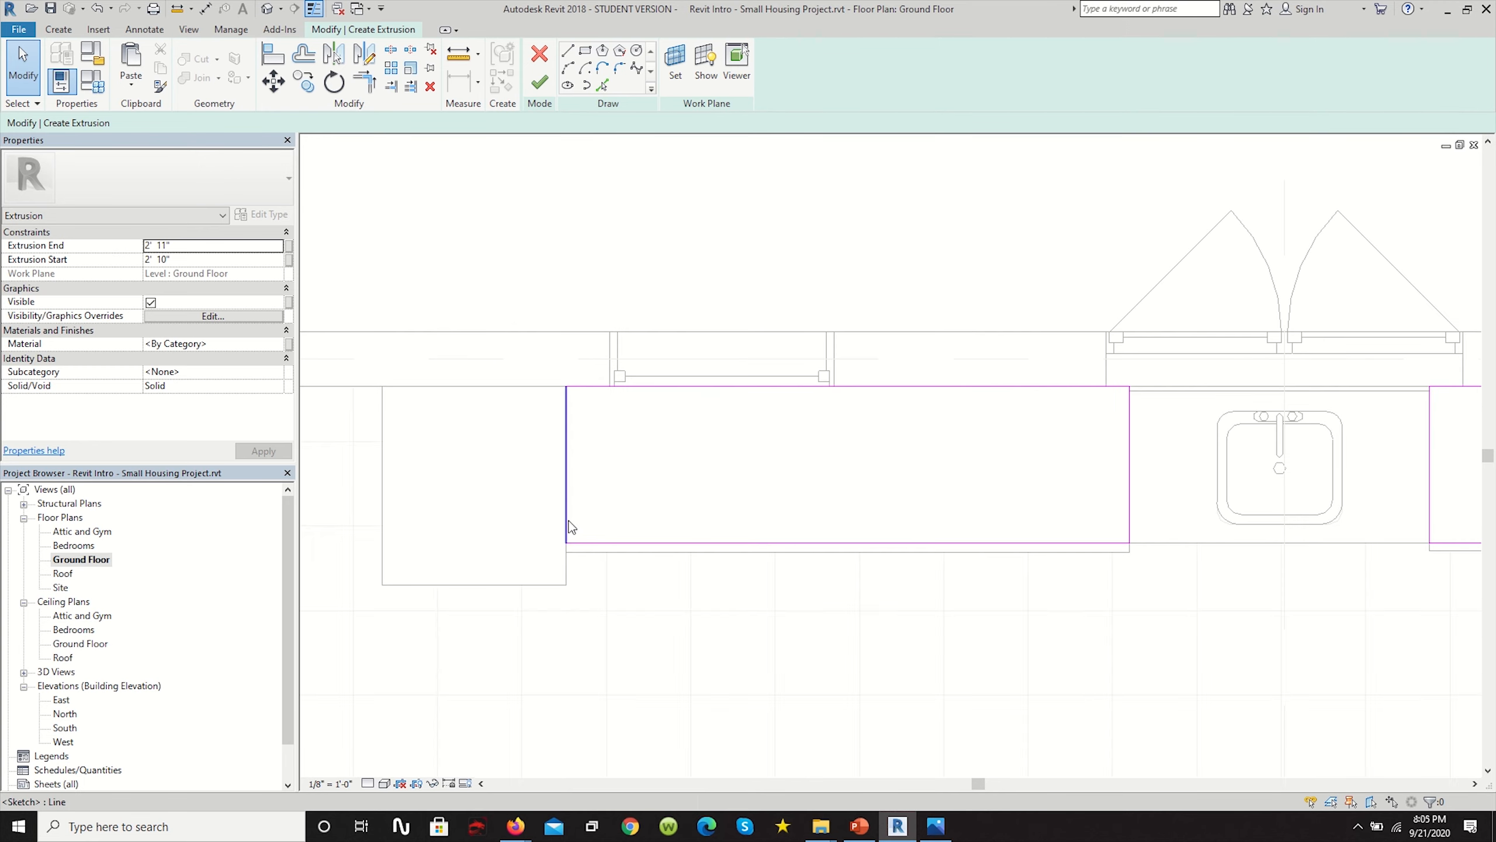
pyautogui.scroll(-4, 568, 535)
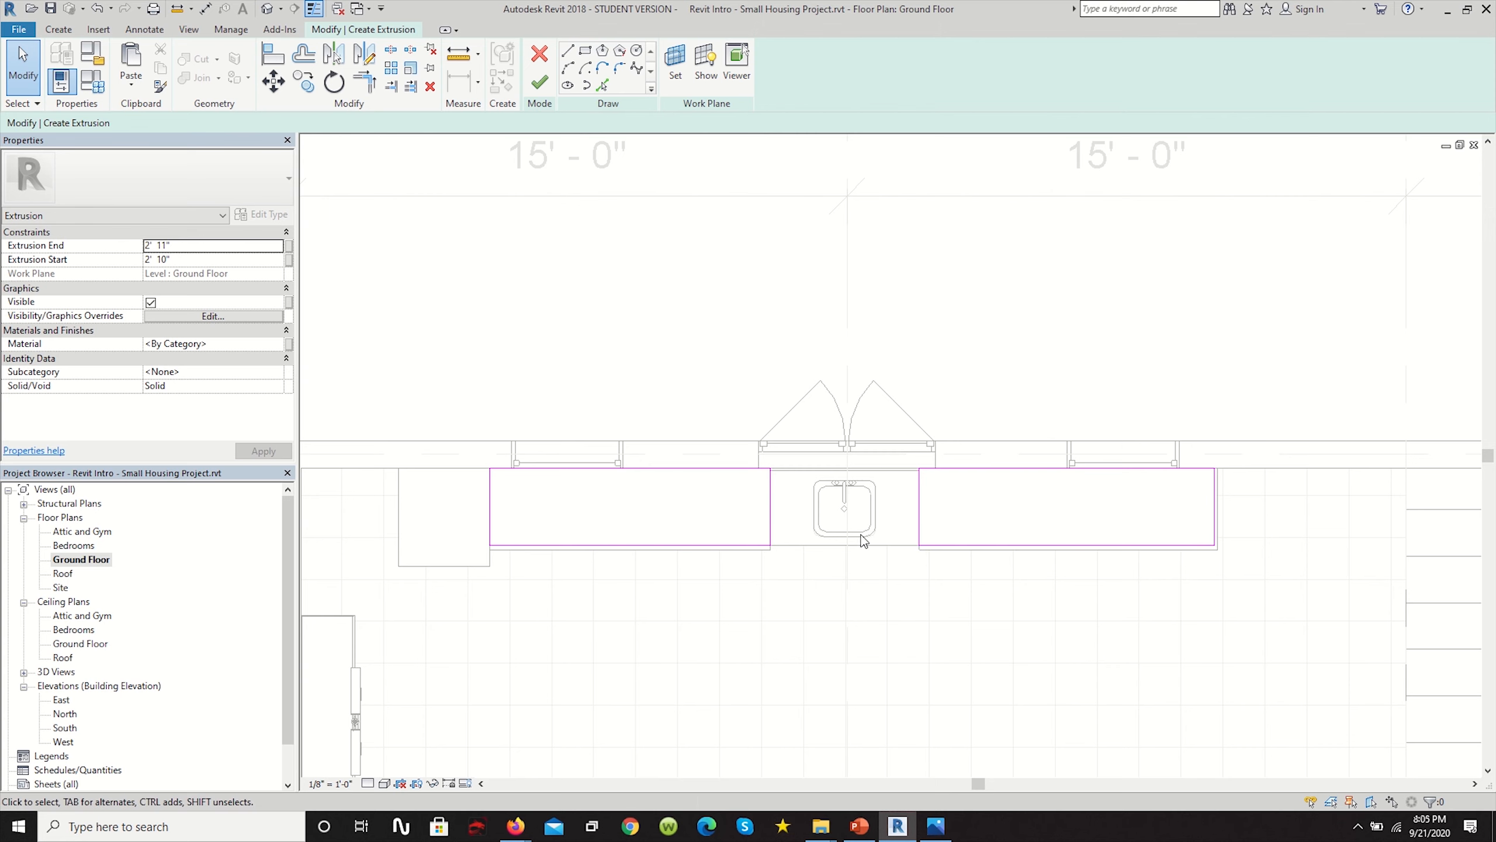
pyautogui.scroll(1, 999, 518)
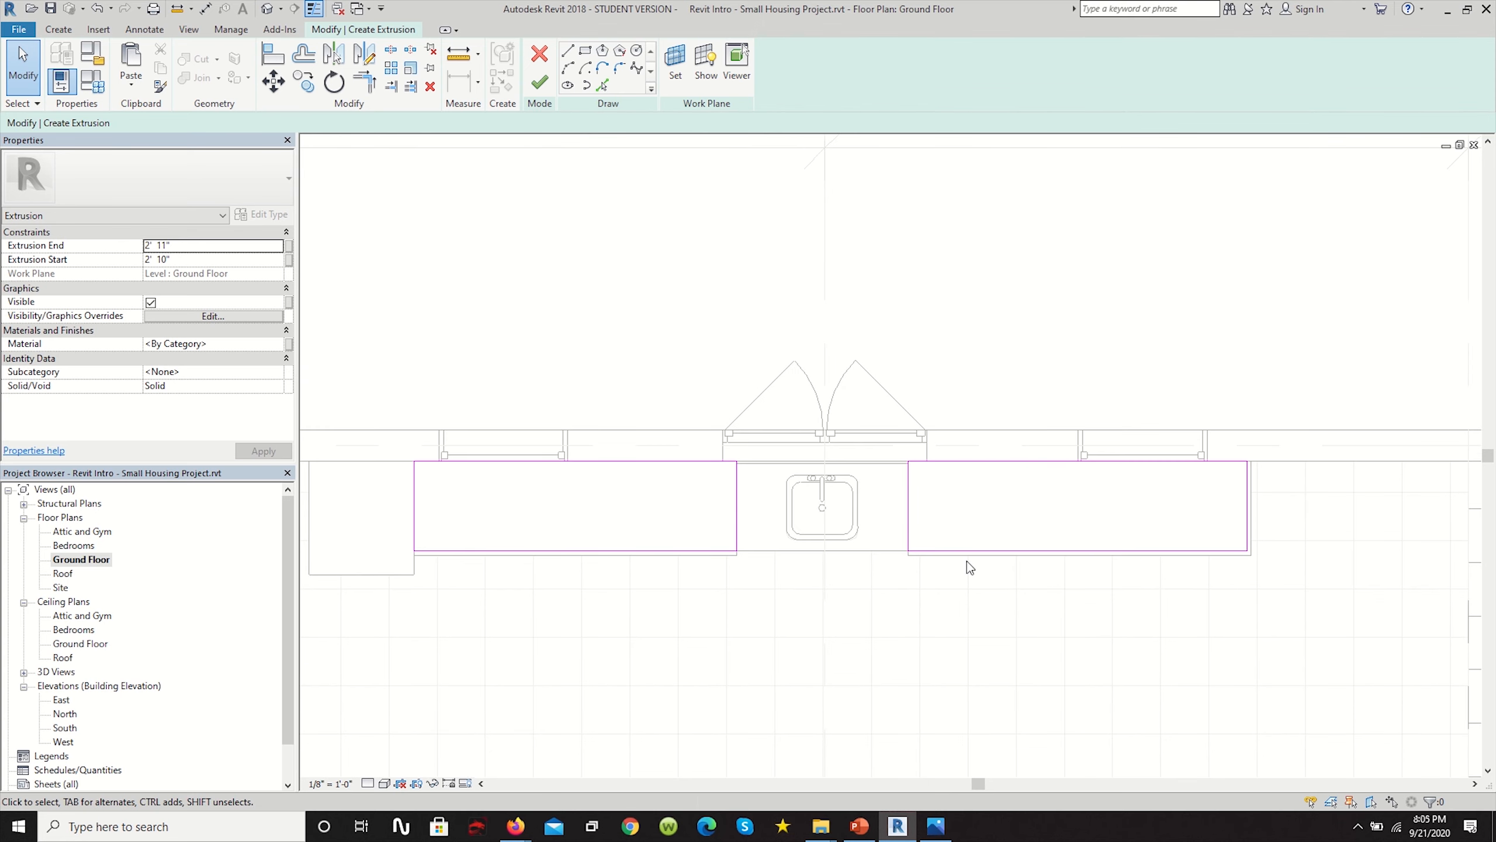
pyautogui.click(172, 260)
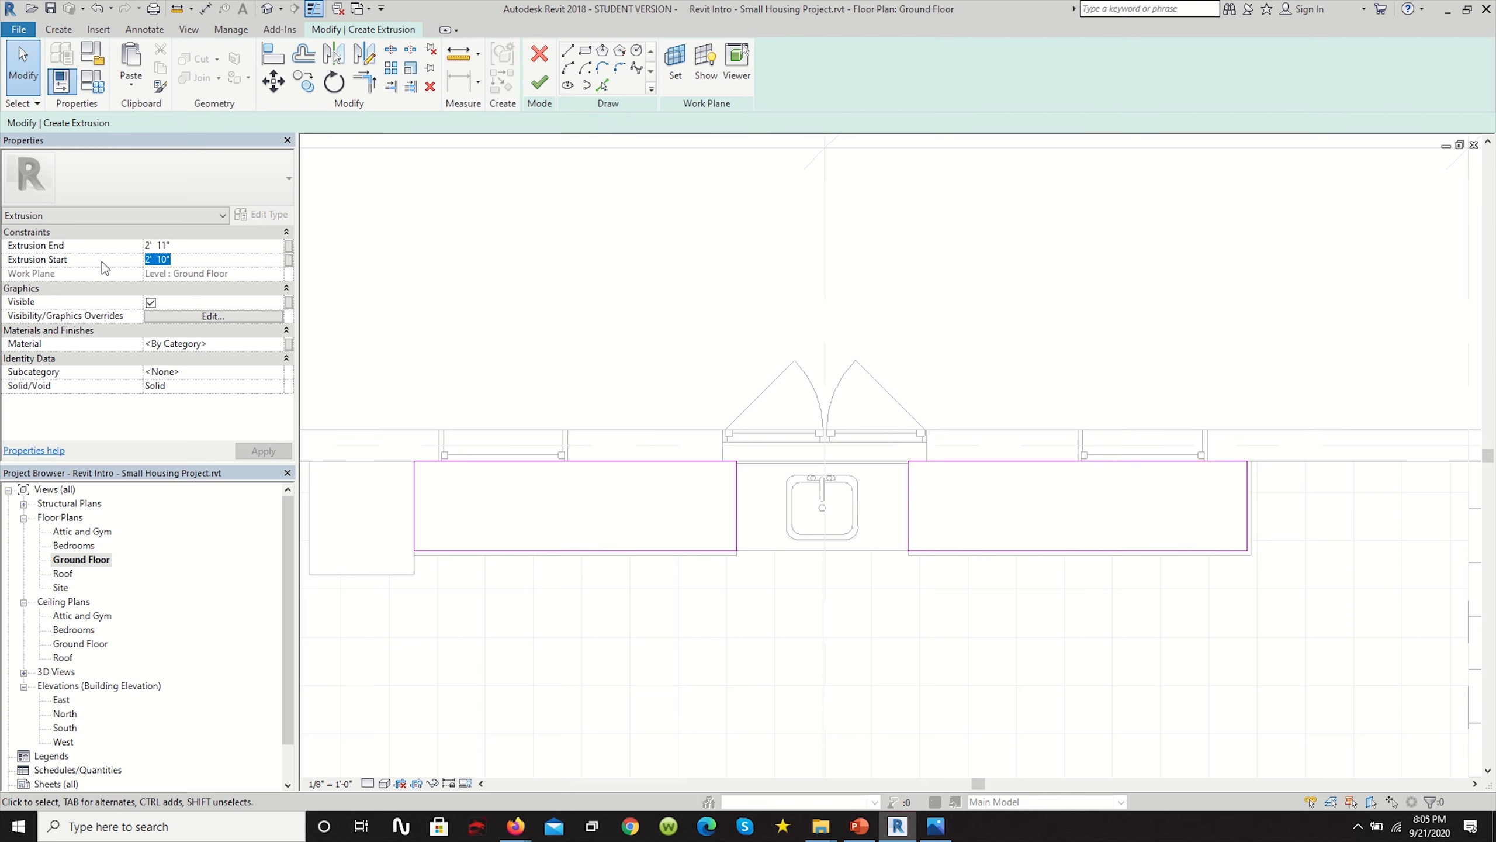
pyautogui.press('Return')
pyautogui.click(177, 244)
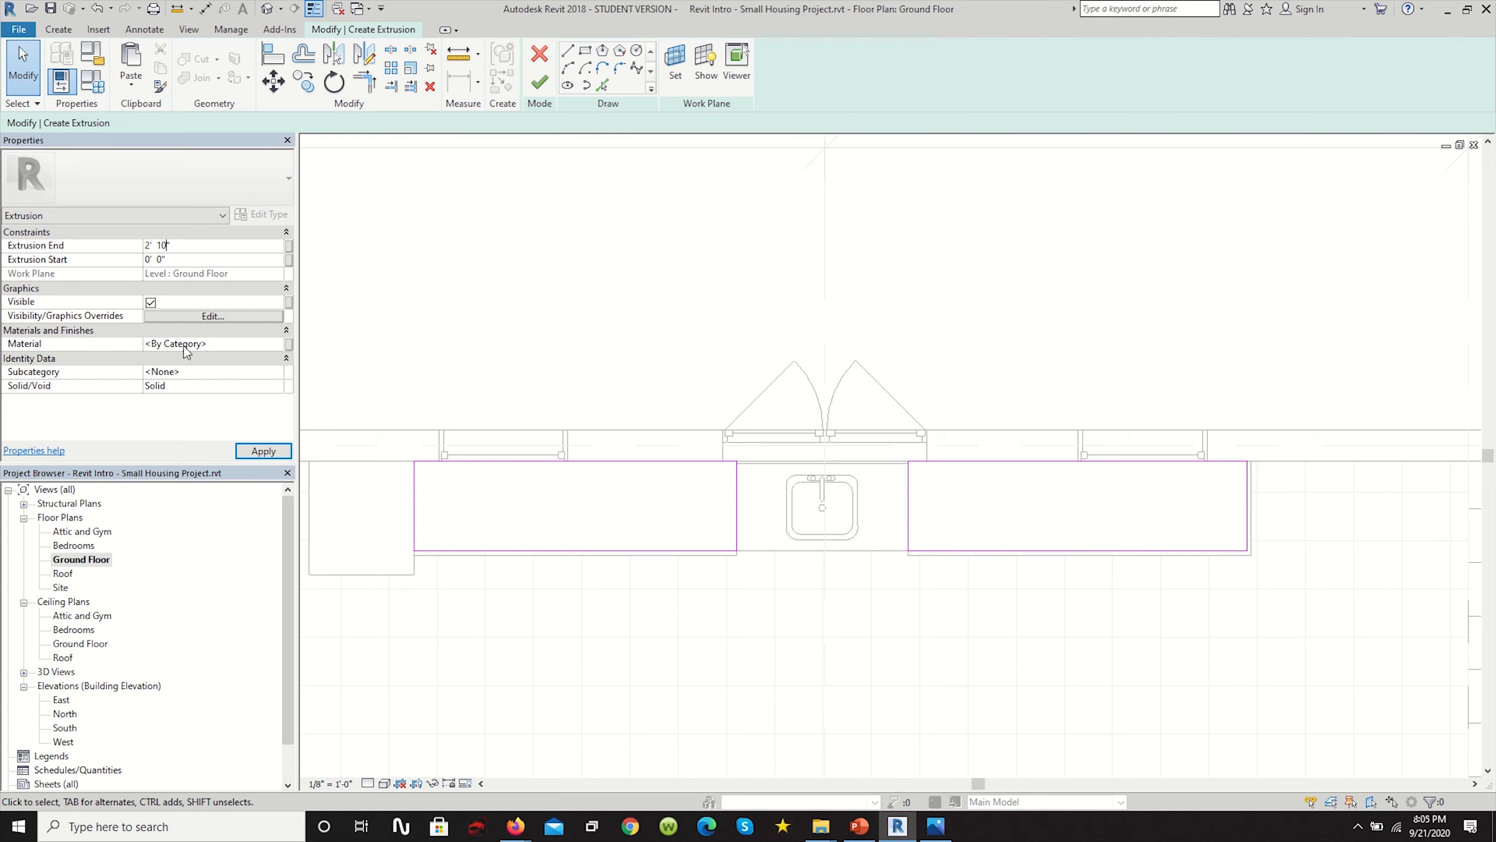
pyautogui.press('Return')
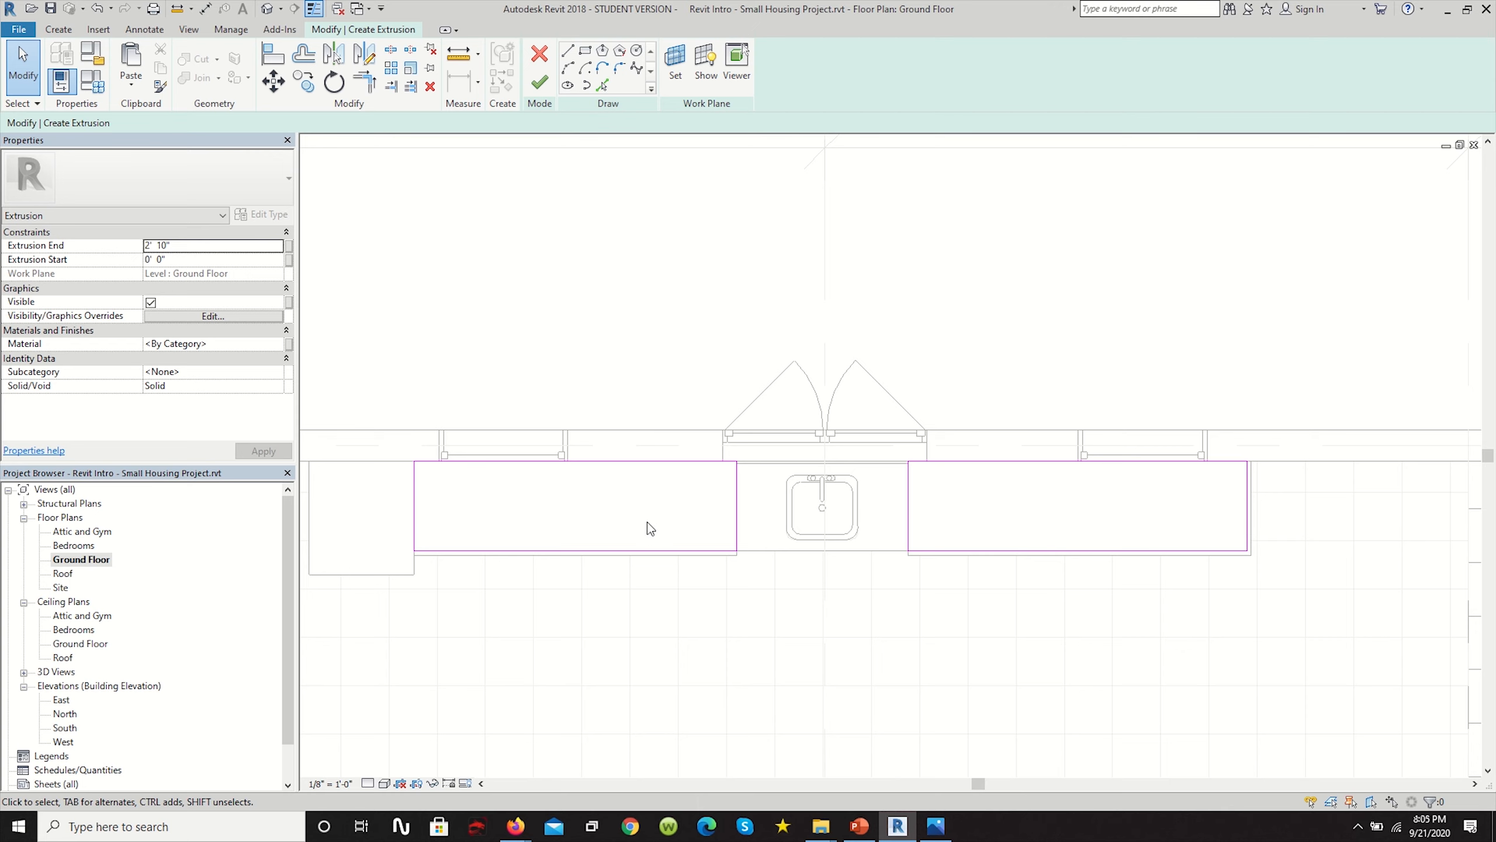
pyautogui.click(552, 87)
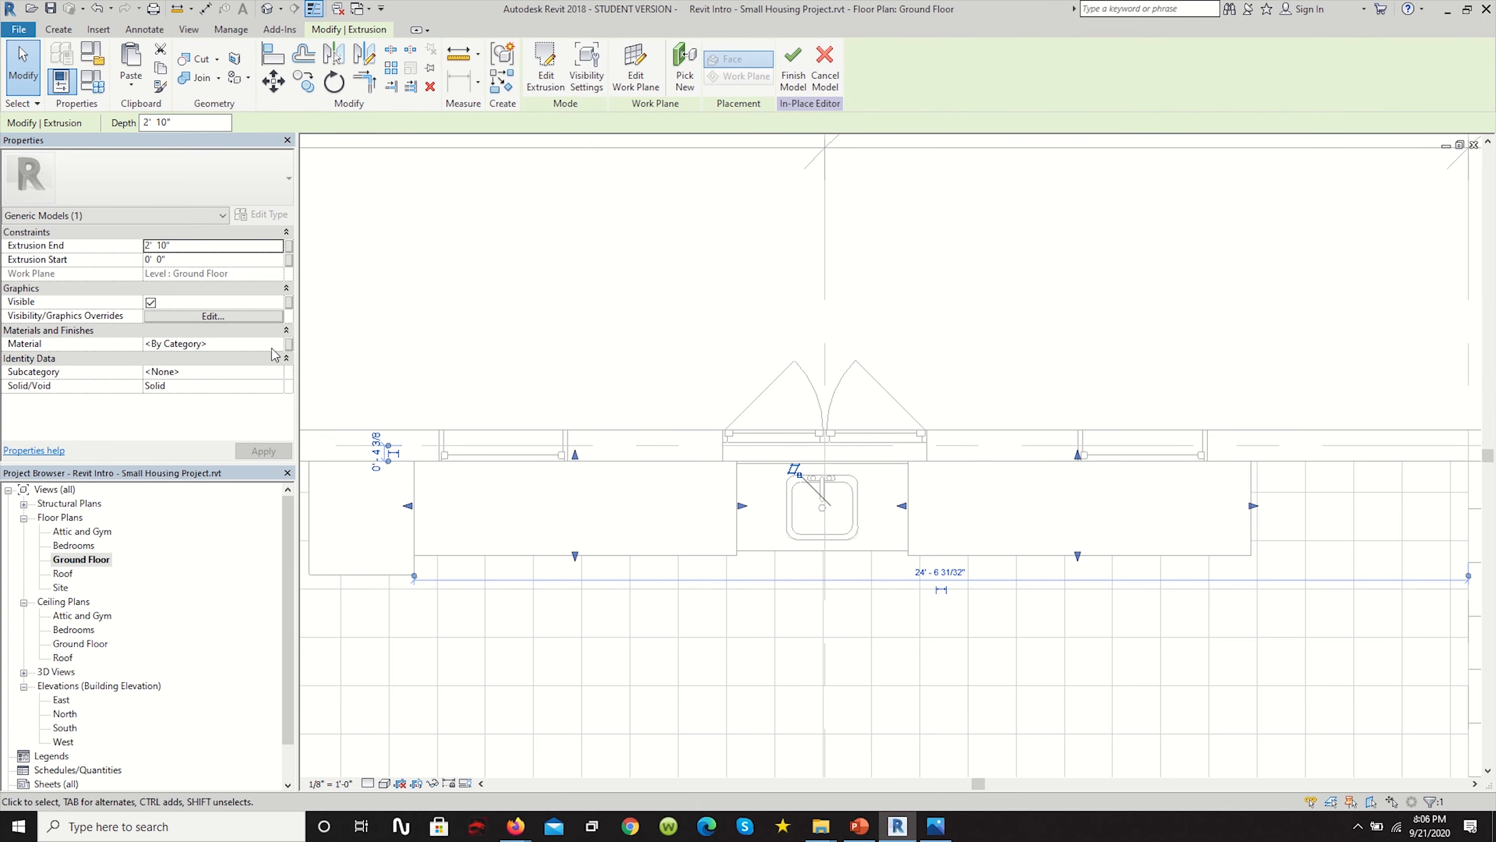
# Search the materials for "mah" and add Mahogany from the Autodesk Materials library to the project for the below-counter extrusion.
pyautogui.click(236, 344)
pyautogui.click(278, 344)
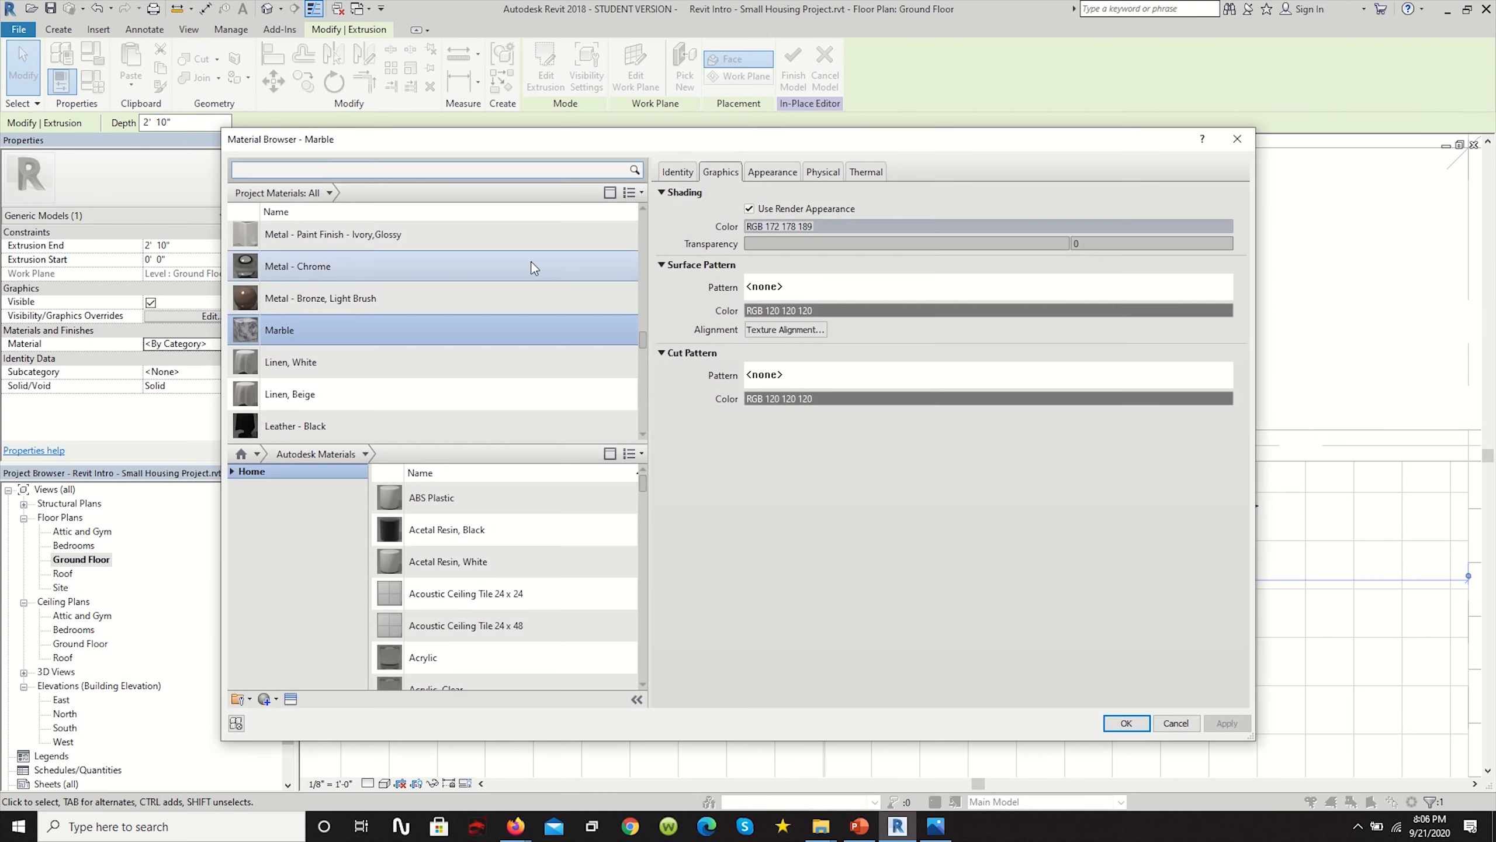
pyautogui.click(359, 172)
pyautogui.write('mah')
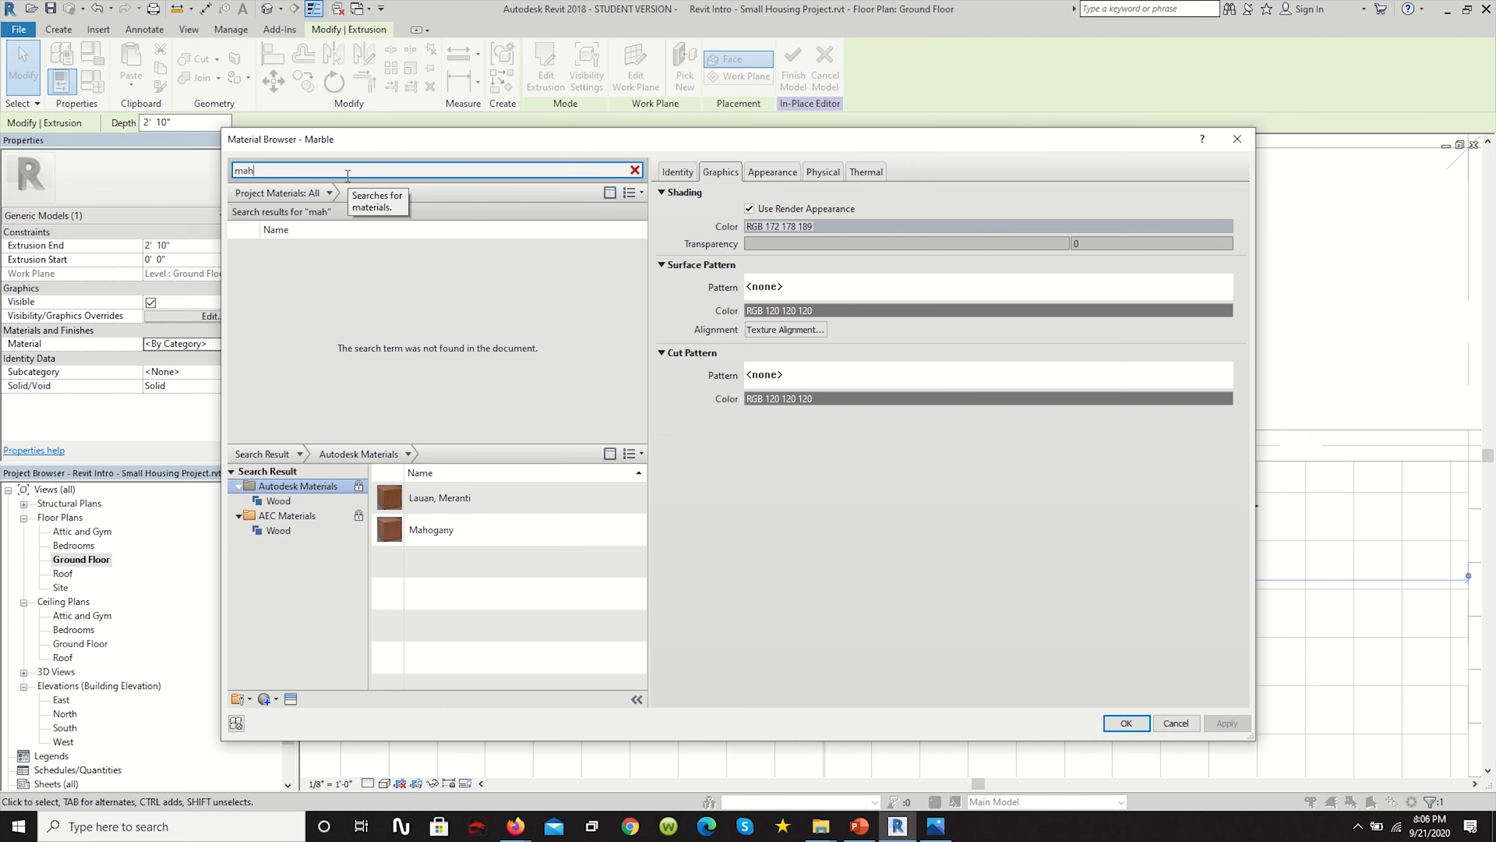
pyautogui.click(528, 536)
pyautogui.click(620, 528)
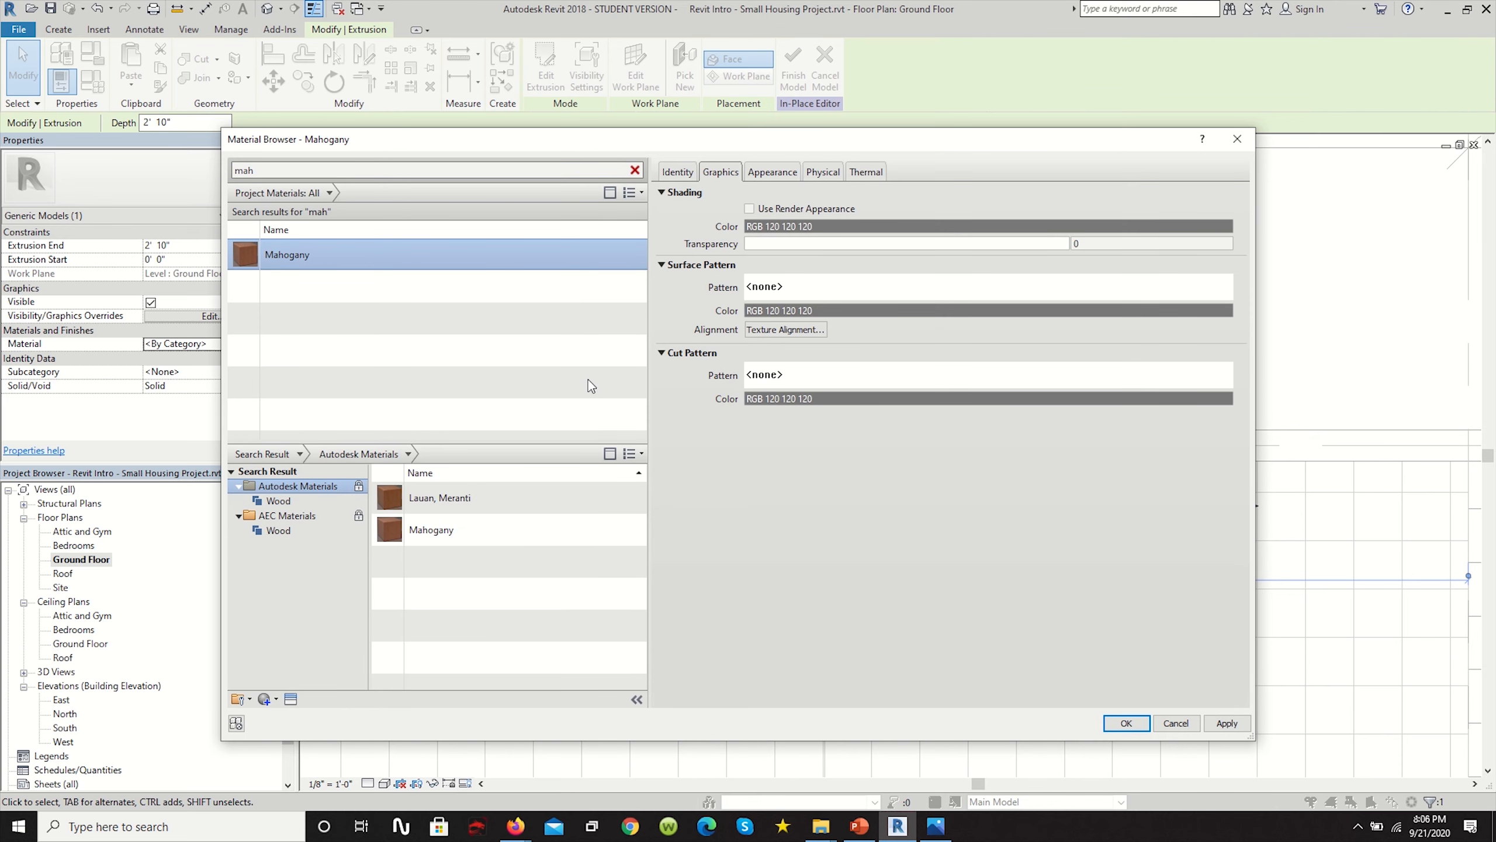
# Search the materials for "wood", assign Wood - SiteScapes - Hardwood to the below-counter extrusion, and finish the in-place model.
pyautogui.click(635, 170)
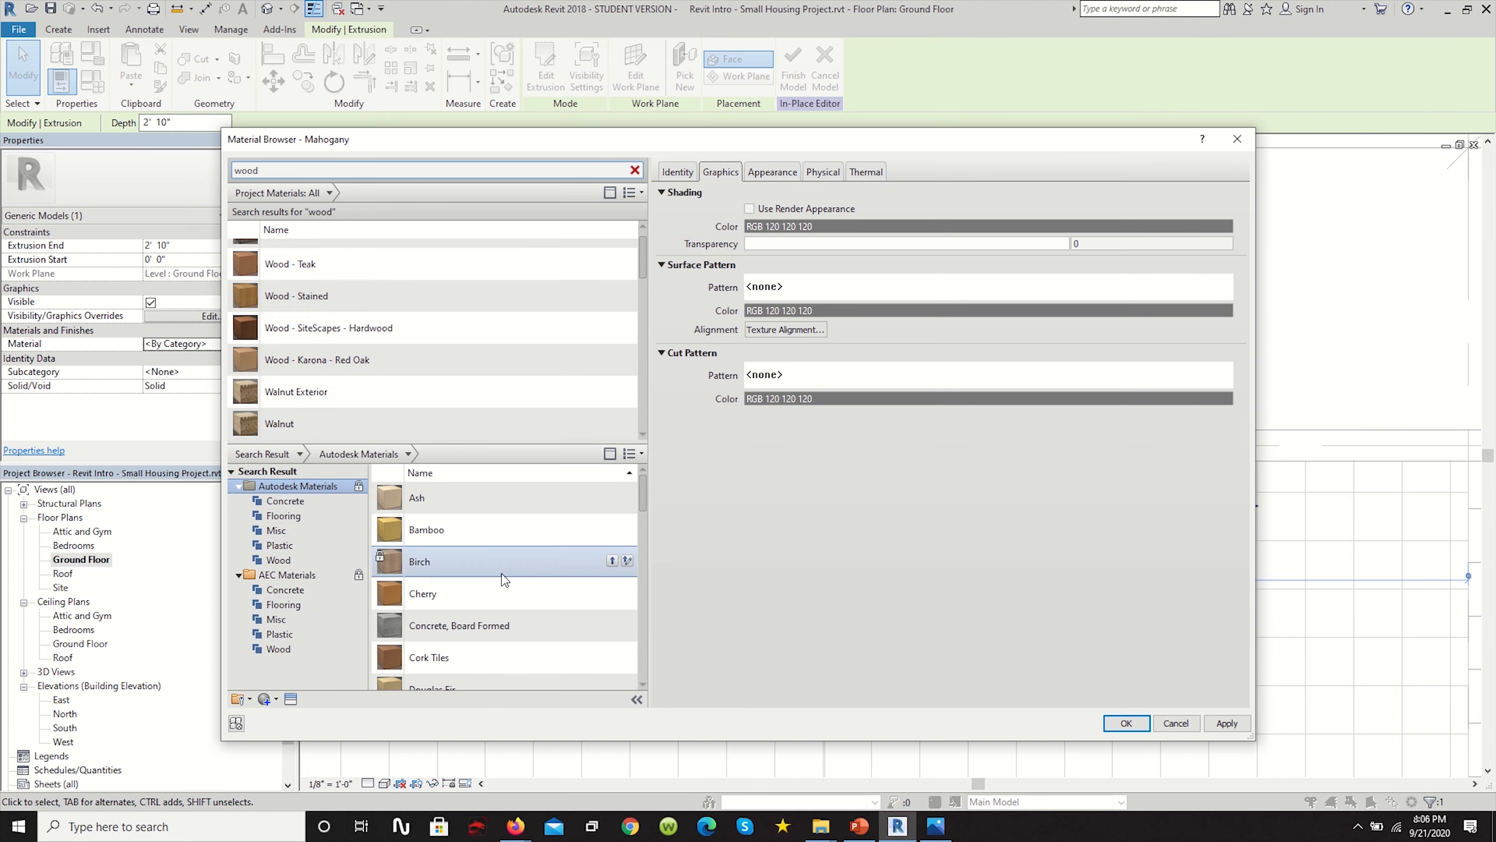
pyautogui.scroll(-3, 516, 601)
pyautogui.scroll(-5, 502, 530)
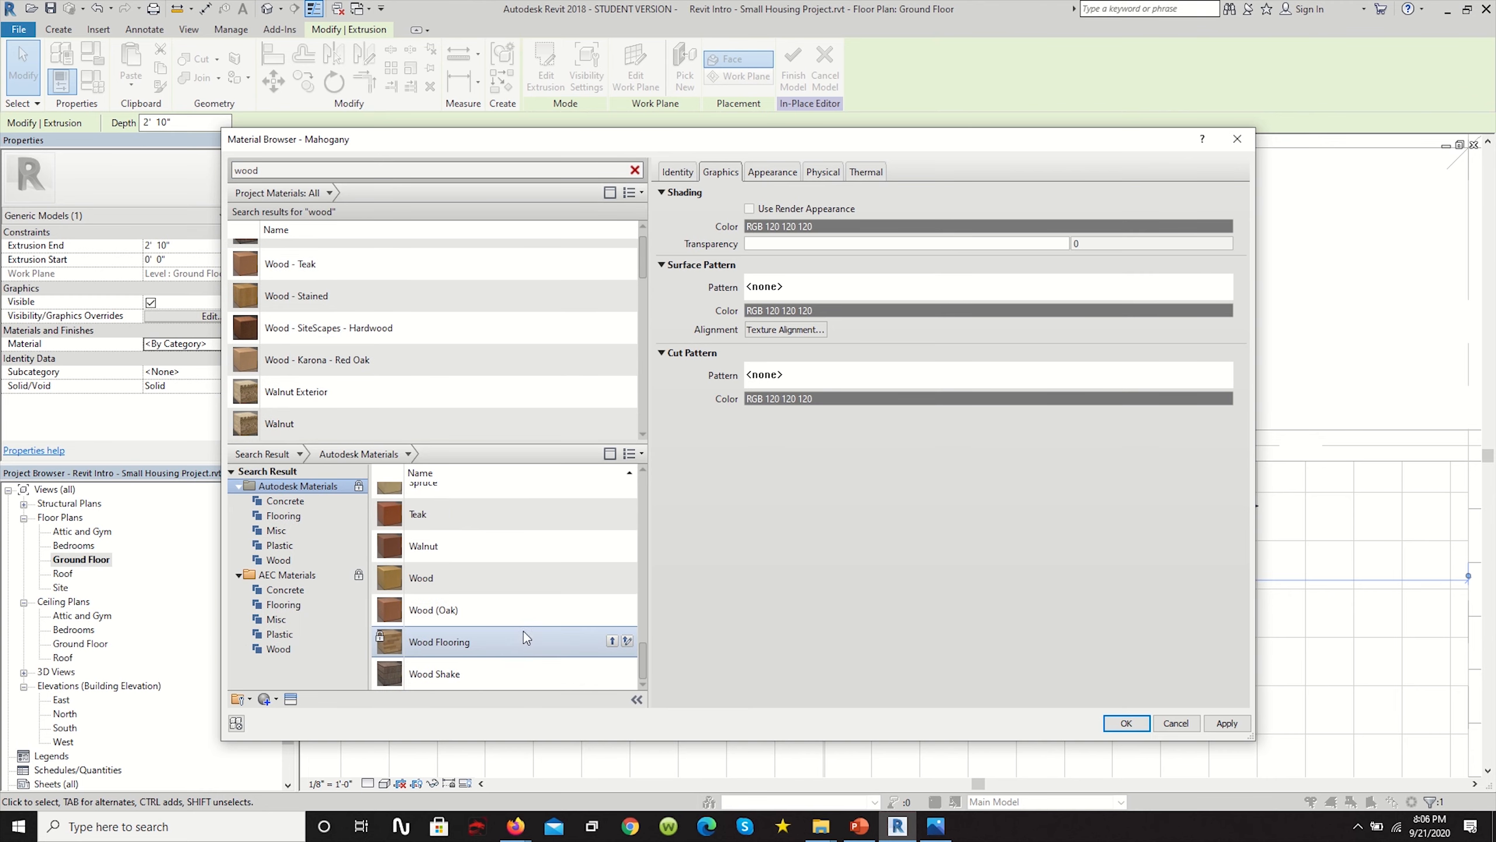
pyautogui.scroll(3, 480, 663)
pyautogui.click(421, 332)
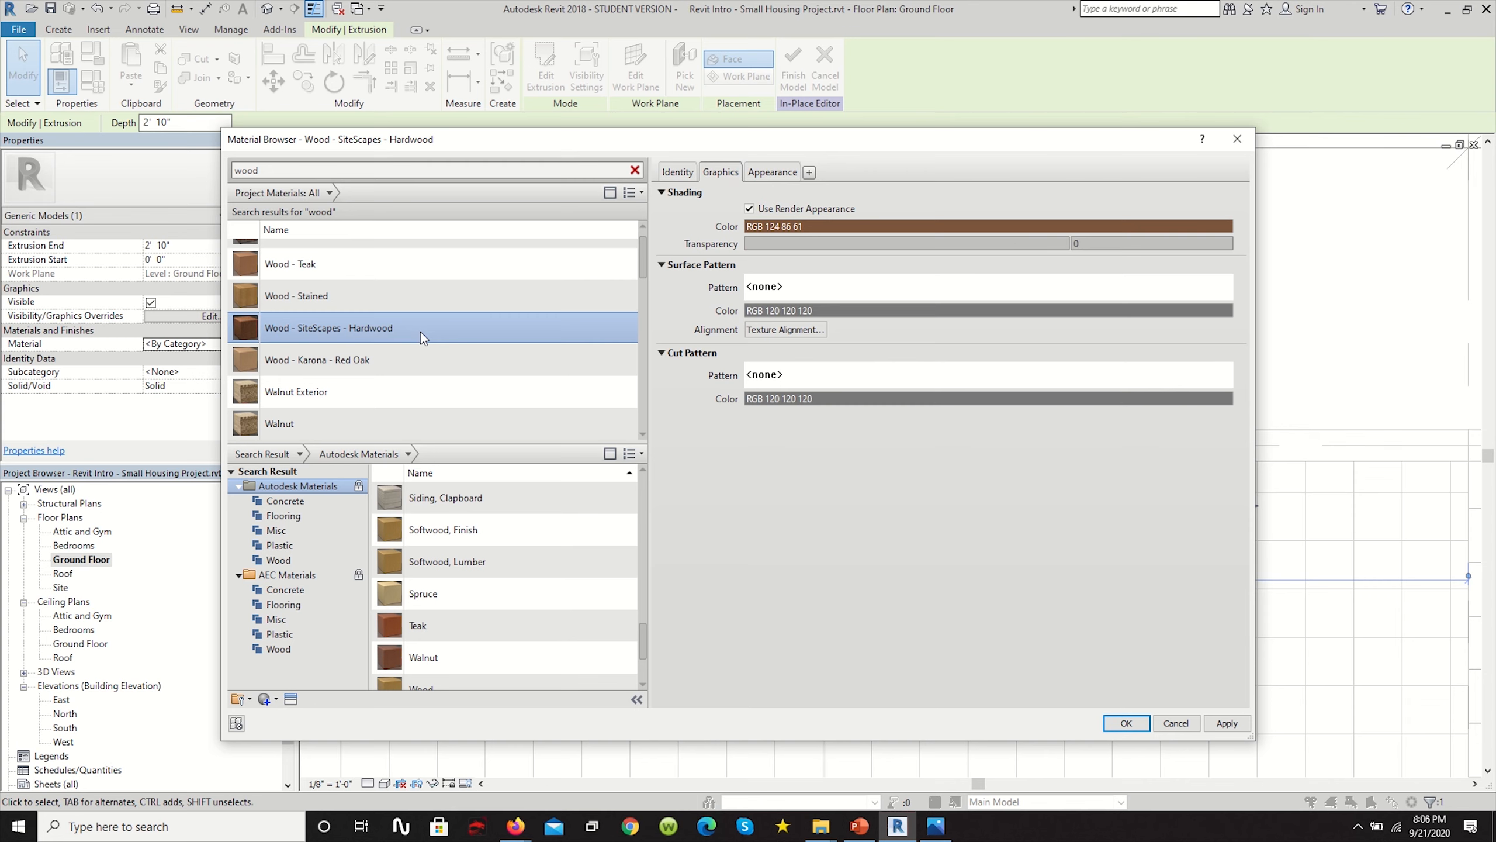
pyautogui.scroll(1, 421, 333)
pyautogui.click(1126, 722)
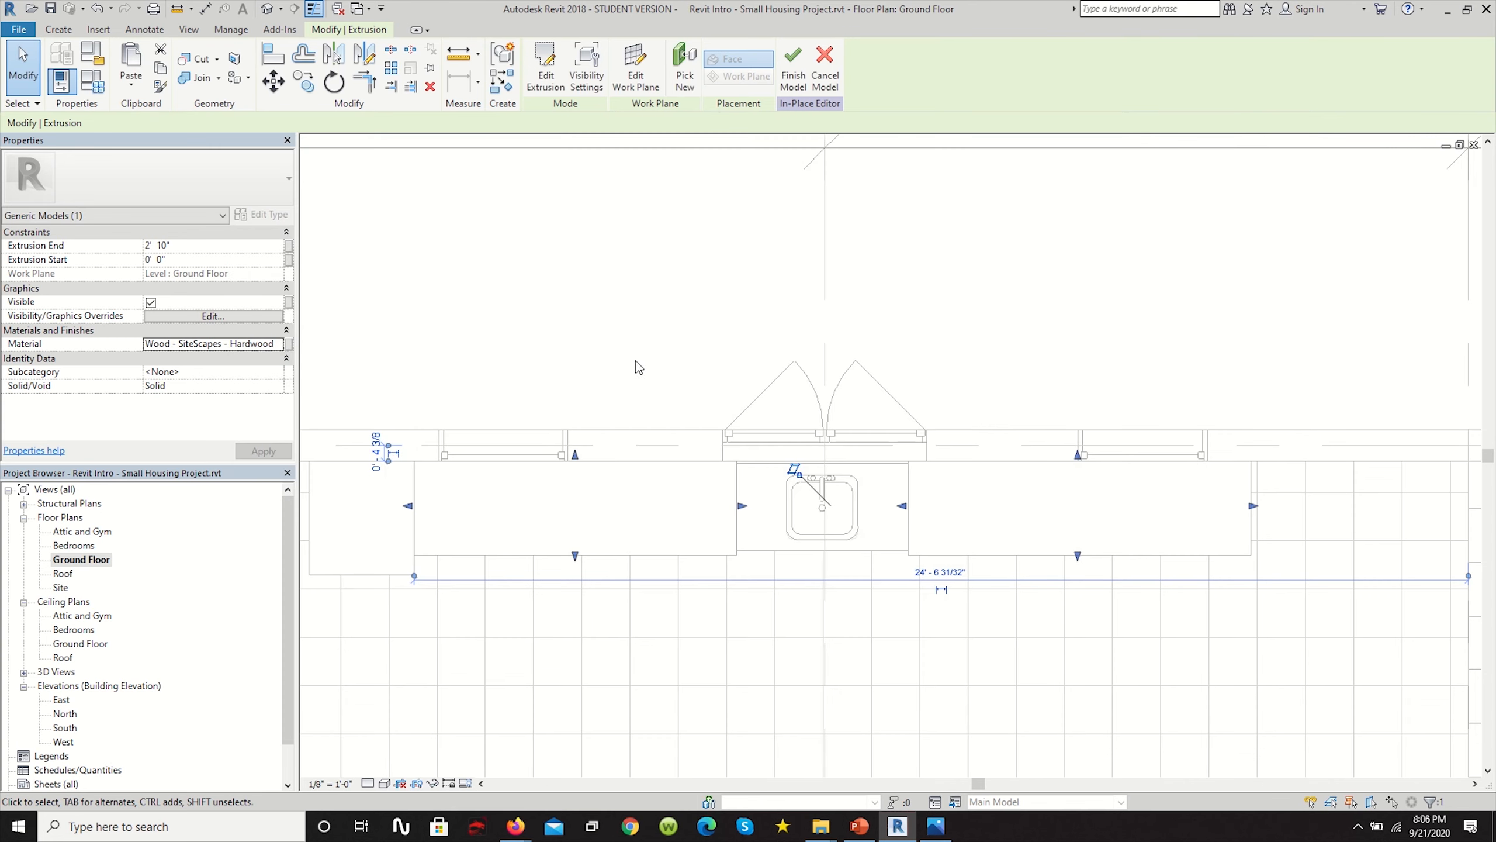
pyautogui.click(793, 71)
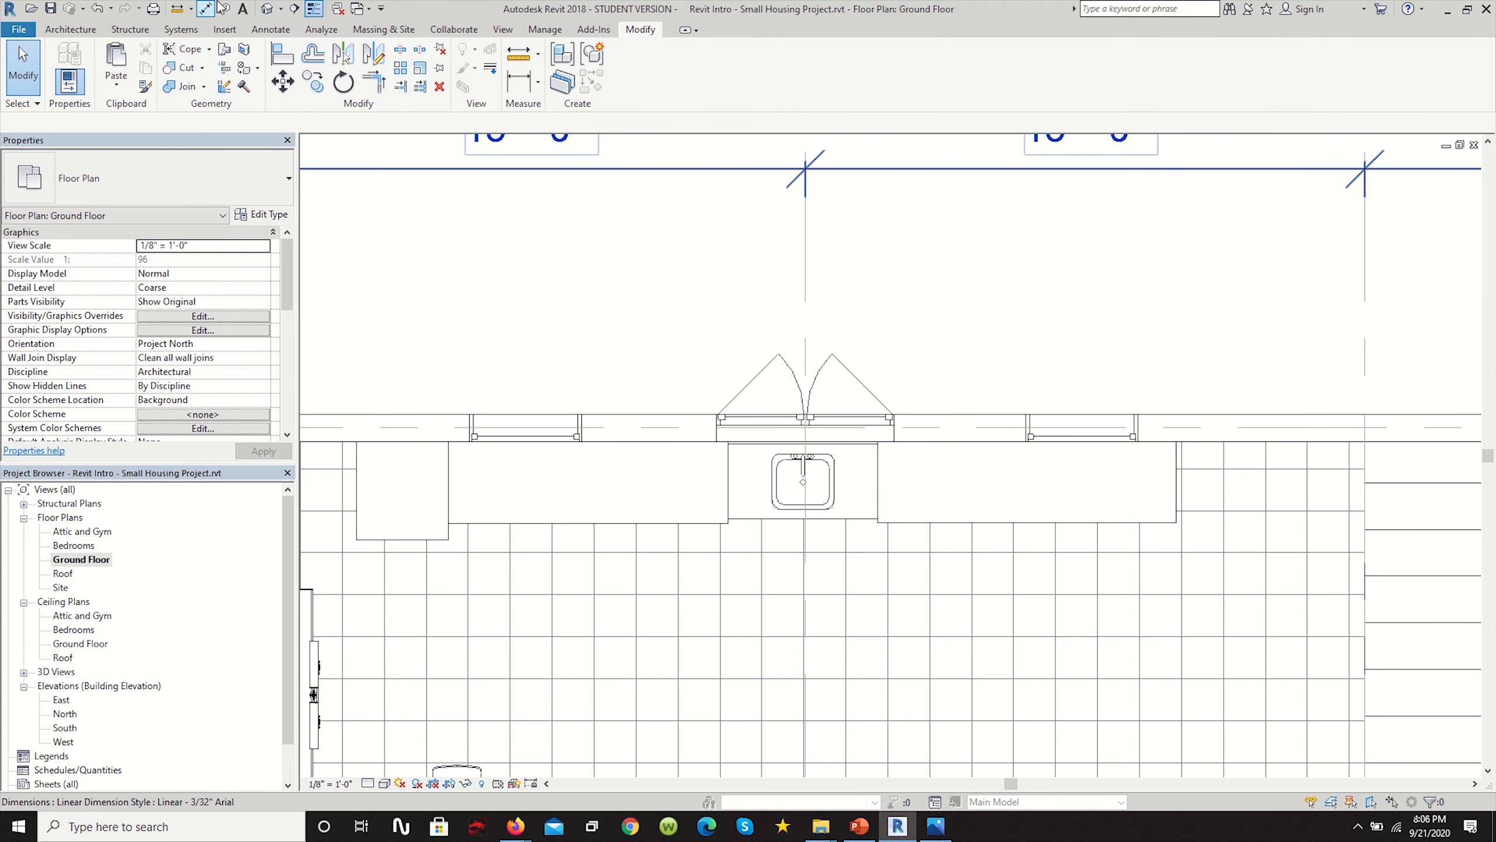
# Examine the below-counter bases and the countertop around the sink in the default 3D view.
pyautogui.click(267, 8)
pyautogui.scroll(-1, 674, 624)
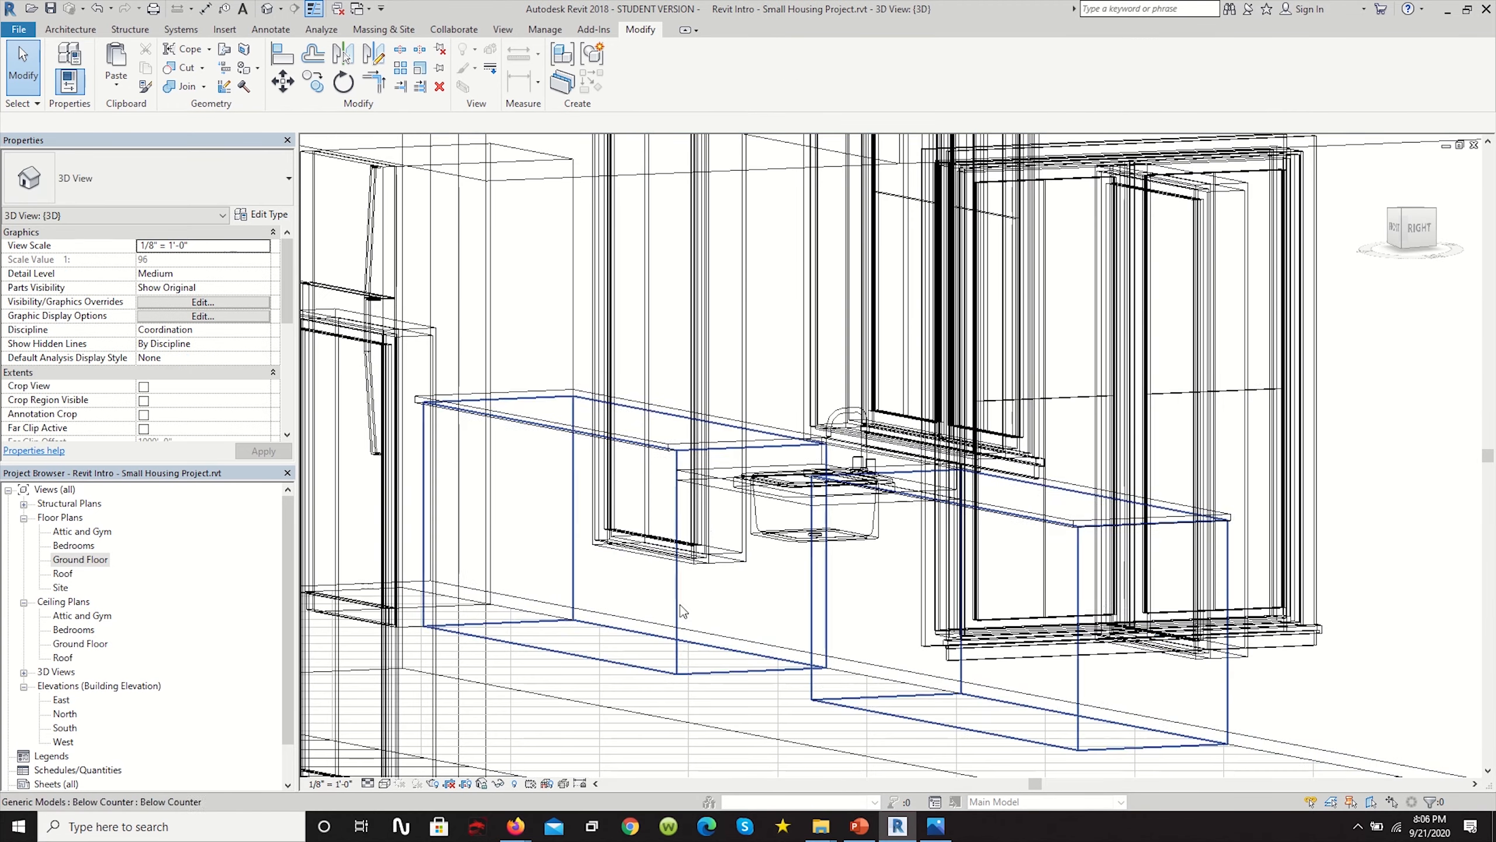
pyautogui.click(681, 611)
pyautogui.scroll(-1, 838, 528)
pyautogui.scroll(-1, 838, 531)
pyautogui.scroll(3, 743, 500)
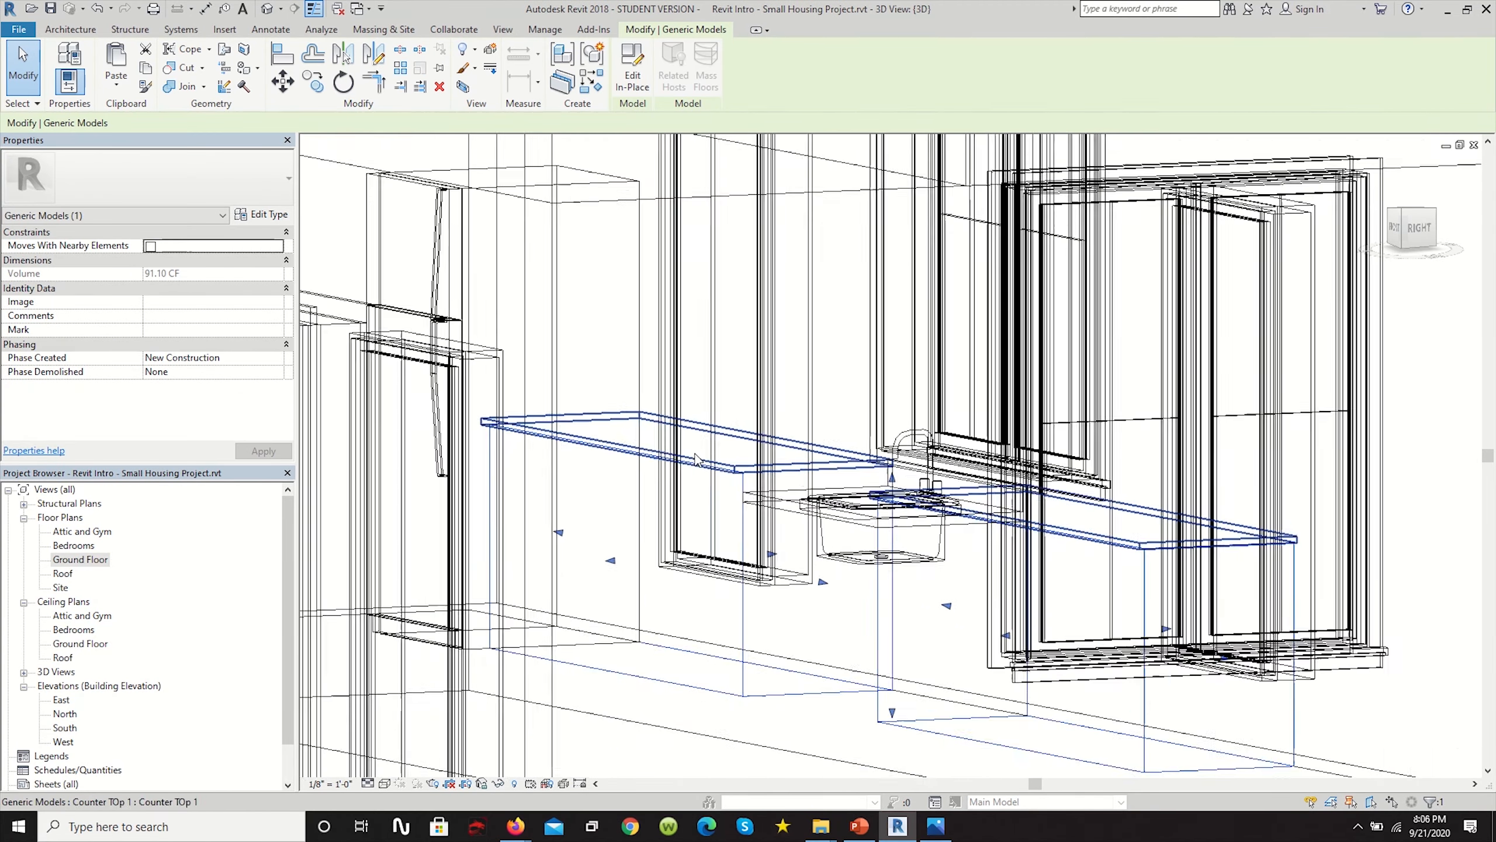
pyautogui.scroll(-2, 710, 485)
pyautogui.press('Escape')
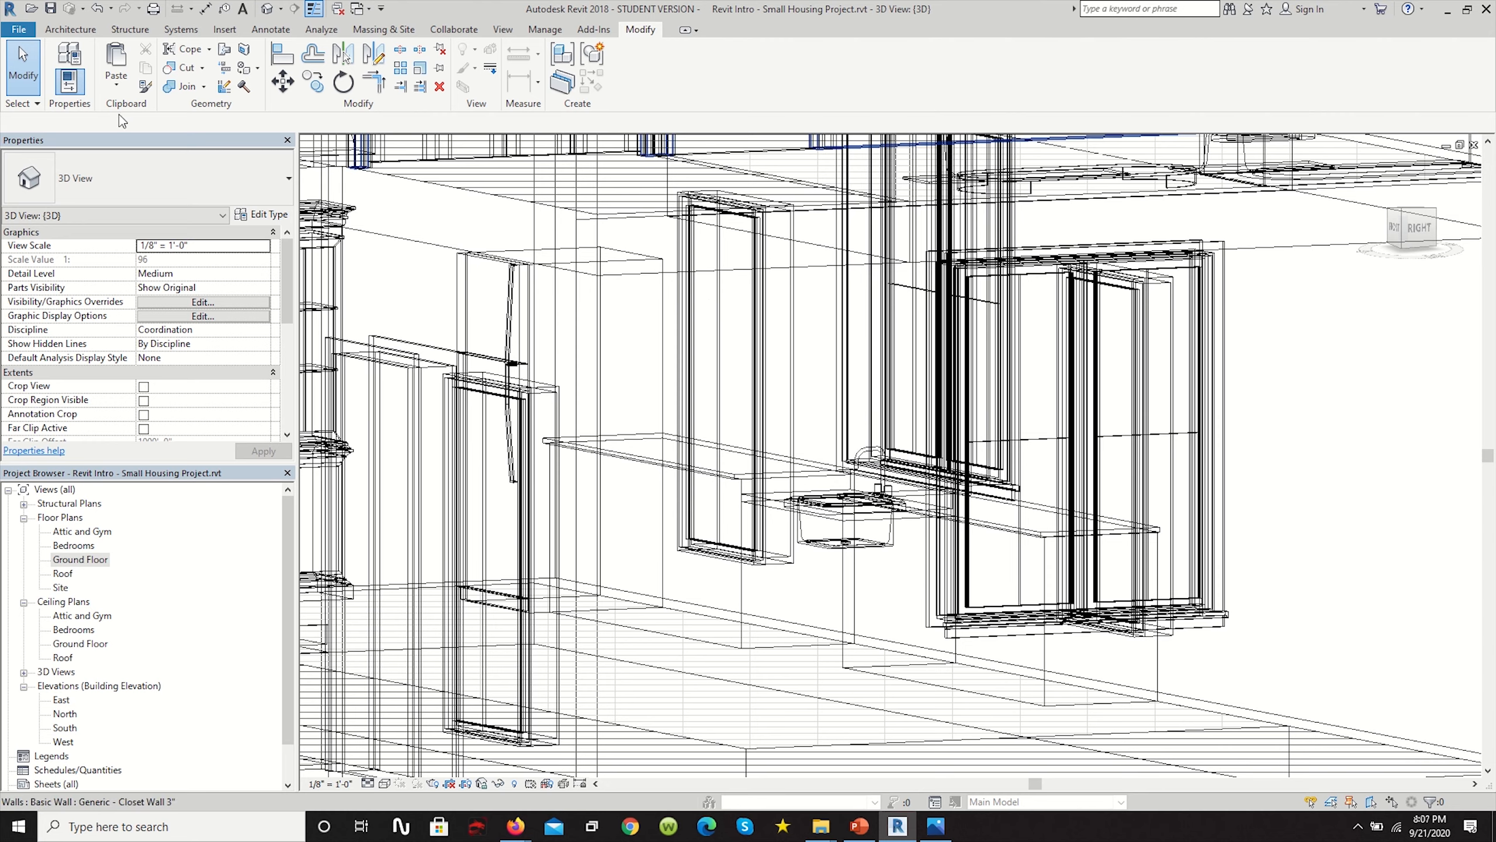
# Return to the Ground Floor plan and create a named in-place component in the Casework category.
pyautogui.doubleClick(74, 560)
pyautogui.scroll(-4, 882, 575)
pyautogui.scroll(4, 737, 442)
pyautogui.scroll(1, 734, 442)
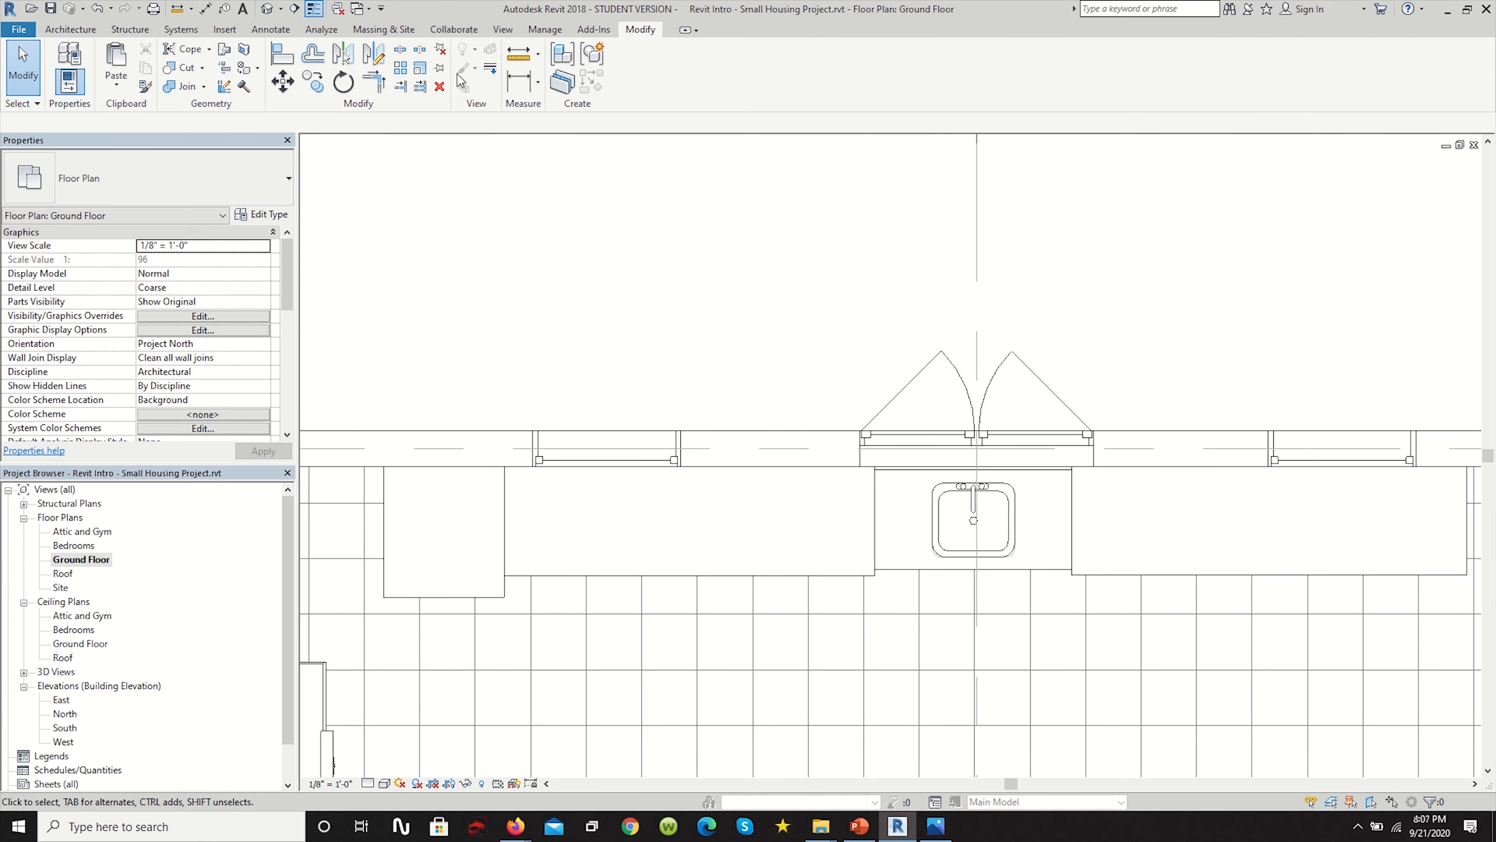
pyautogui.click(70, 28)
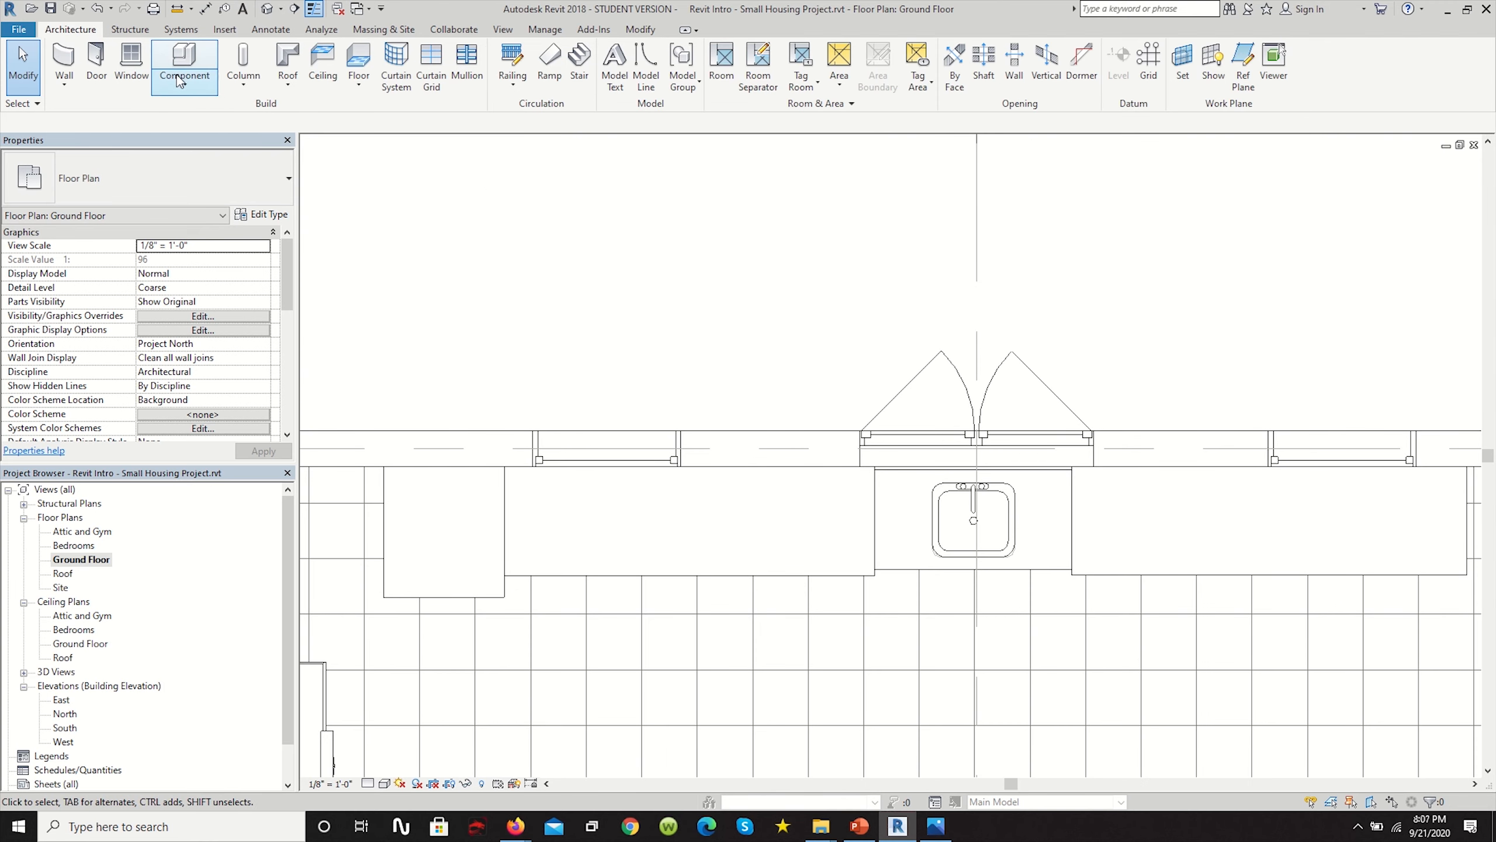
pyautogui.click(173, 80)
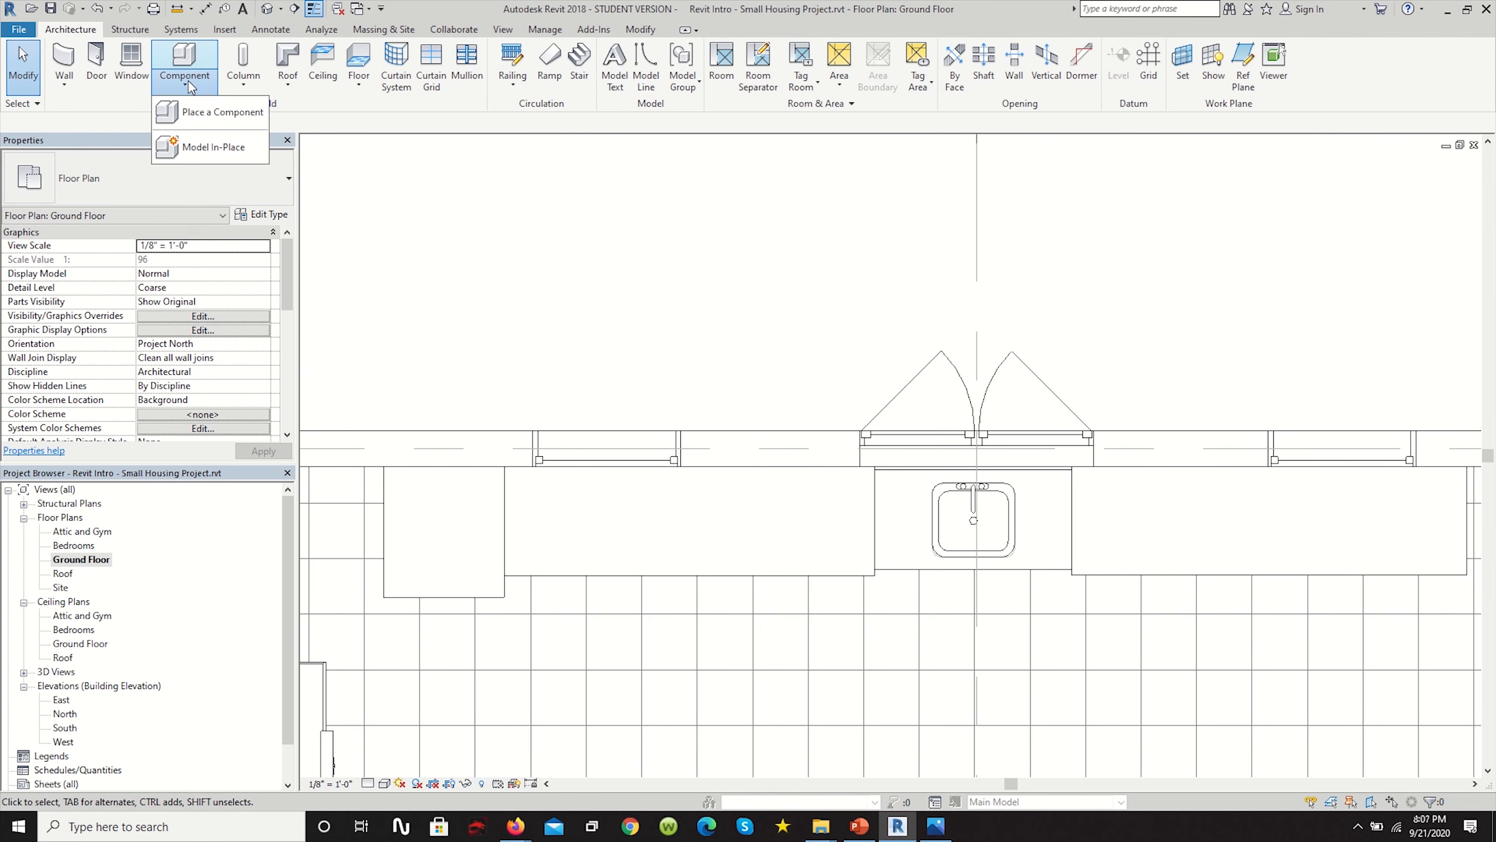
pyautogui.click(218, 148)
pyautogui.click(298, 242)
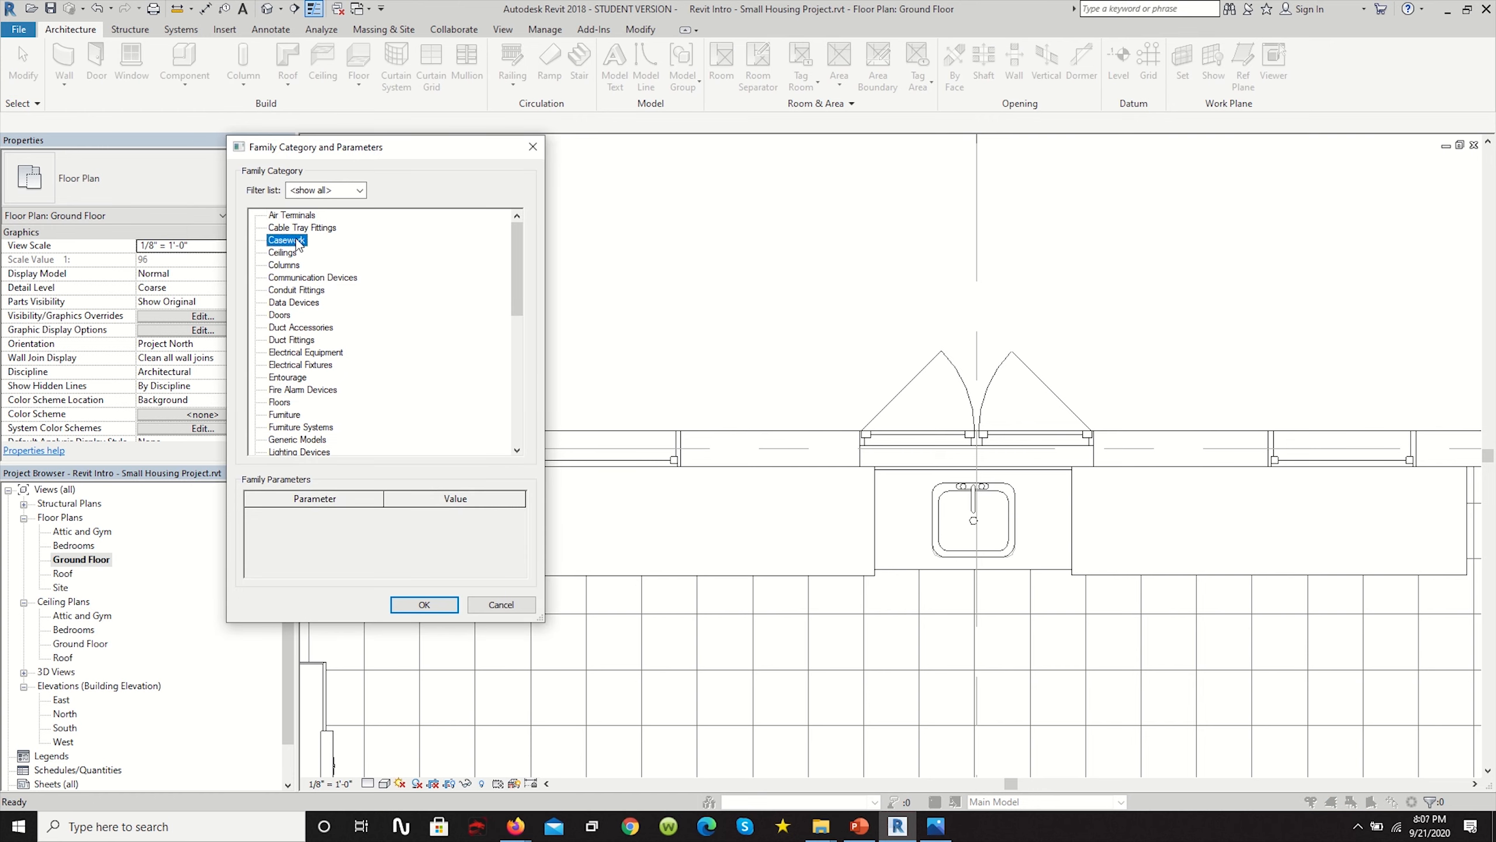
pyautogui.click(429, 606)
pyautogui.write('C')
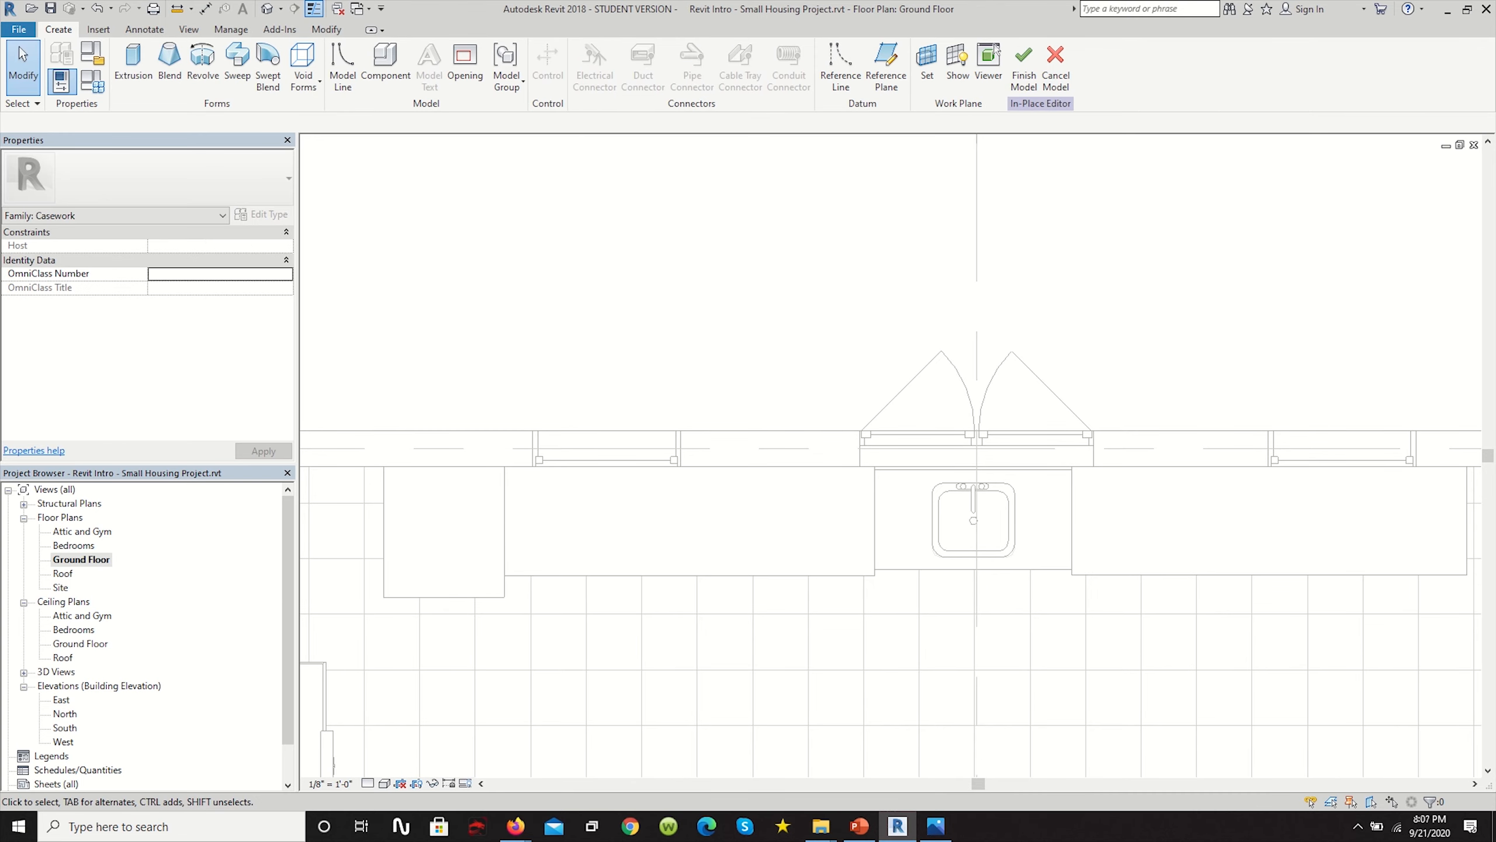
# Start an extrusion and sketch a rectangle about 7' 6" by 1' 4" along the wall over the countertop left of the sink.
pyautogui.click(134, 58)
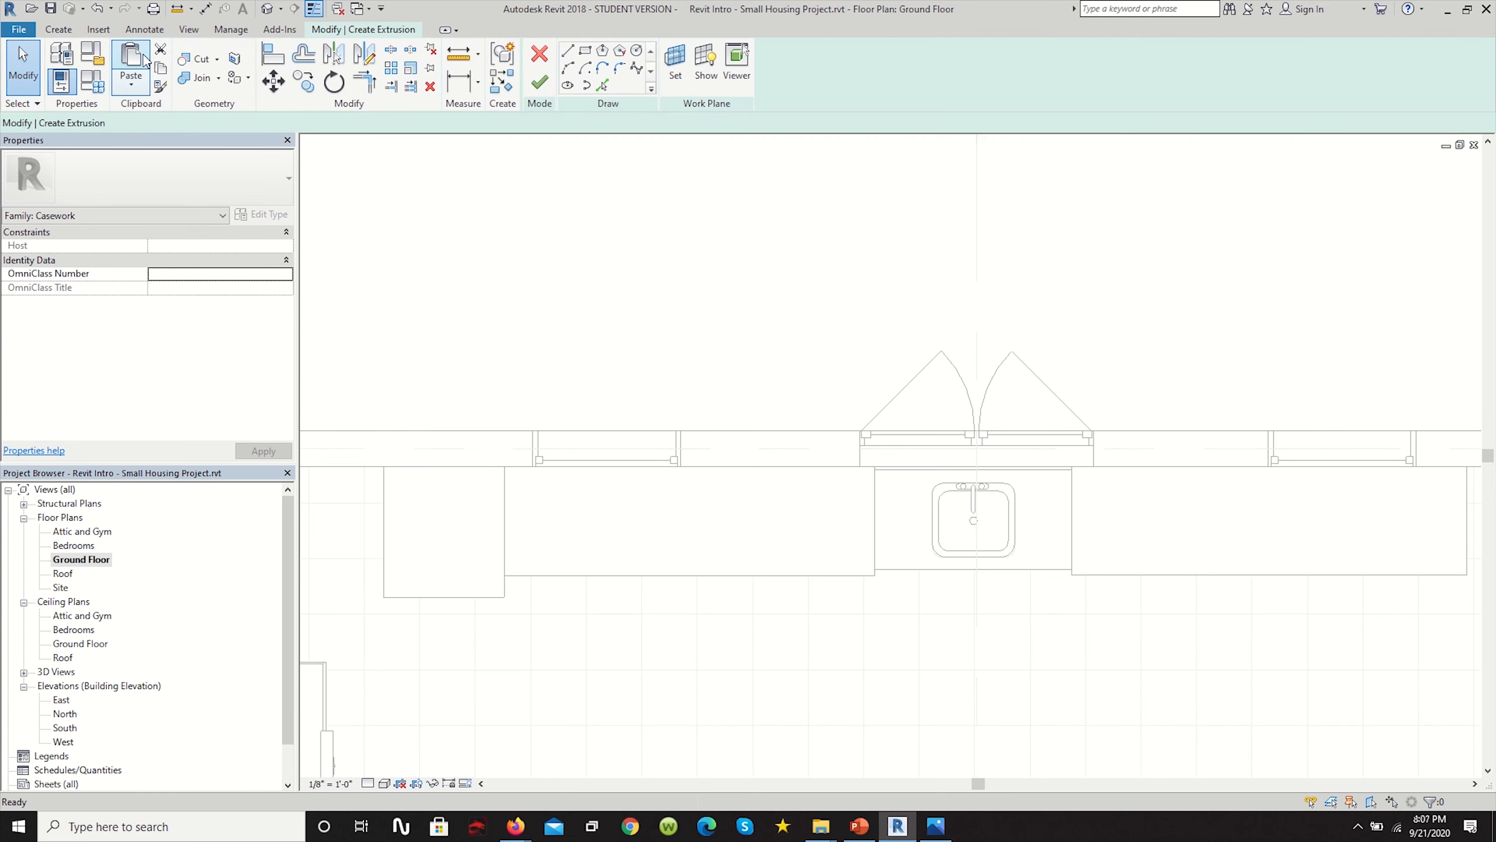
pyautogui.scroll(-2, 830, 464)
pyautogui.scroll(3, 850, 516)
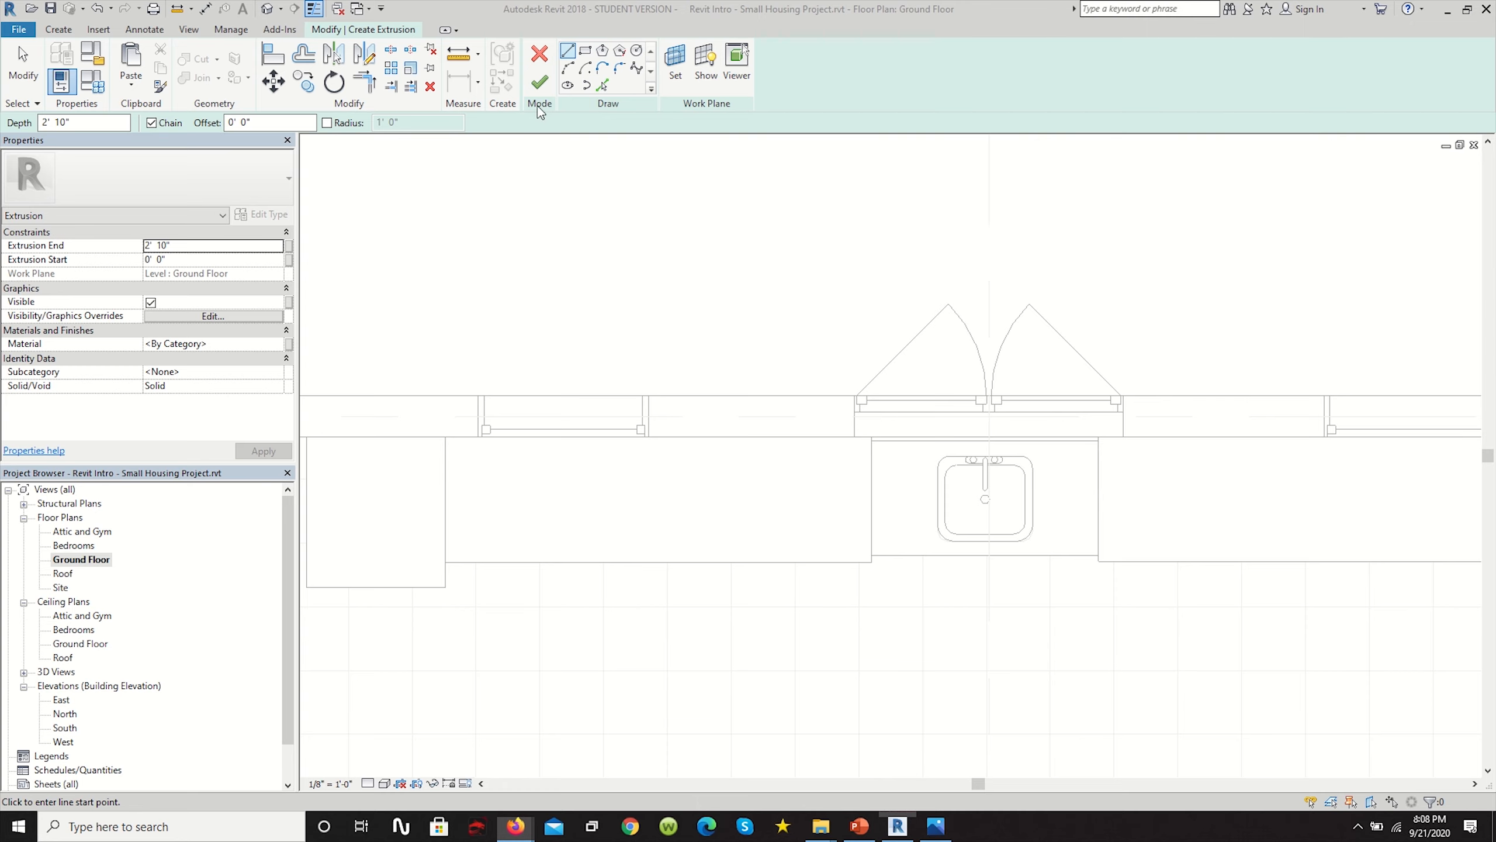
pyautogui.scroll(3, 895, 424)
pyautogui.scroll(-2, 782, 281)
pyautogui.click(585, 51)
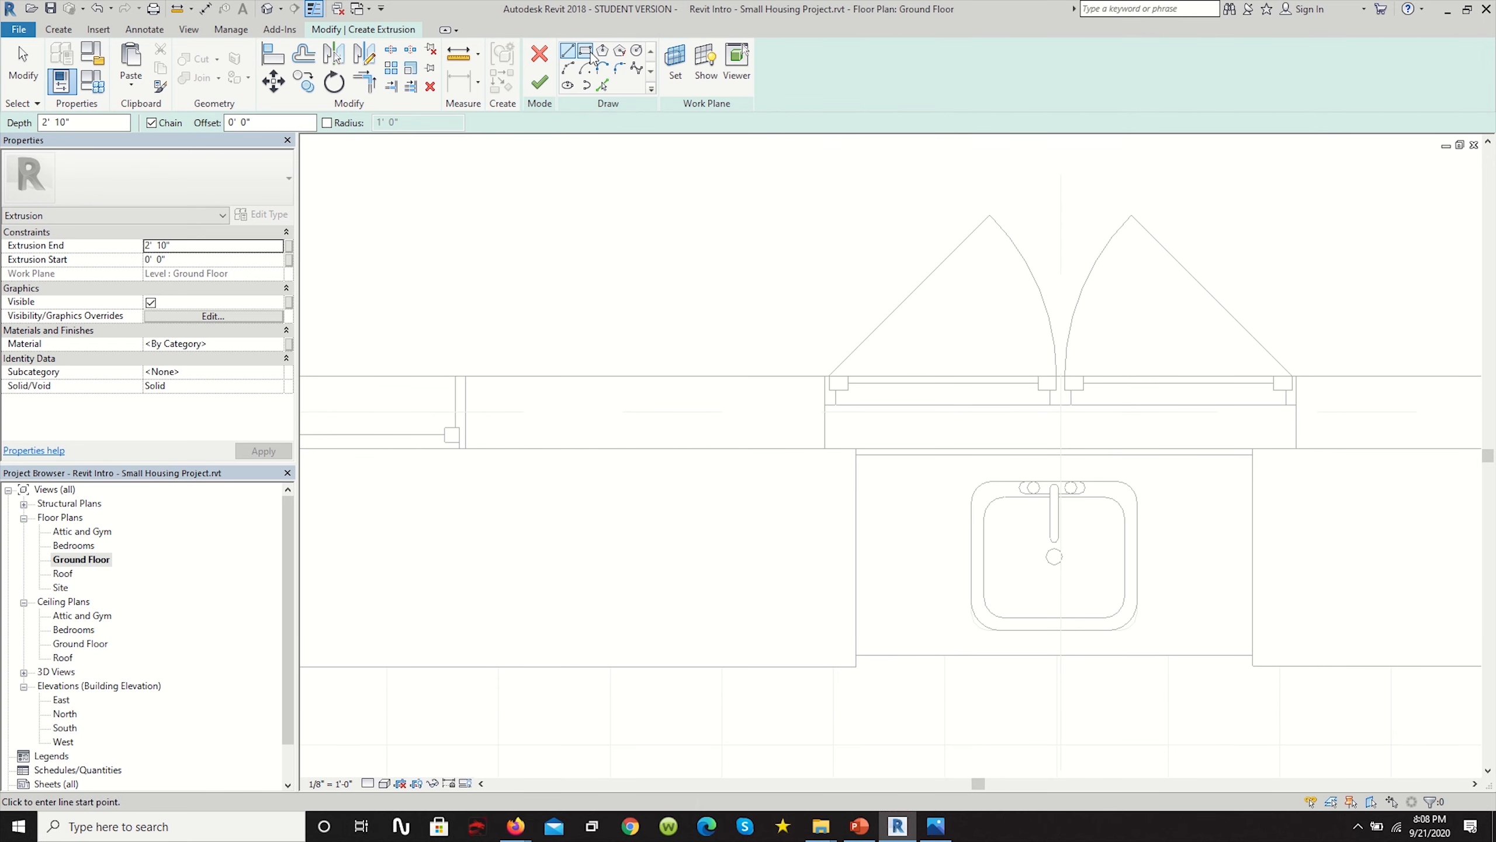
pyautogui.scroll(-2, 876, 404)
pyautogui.click(866, 423)
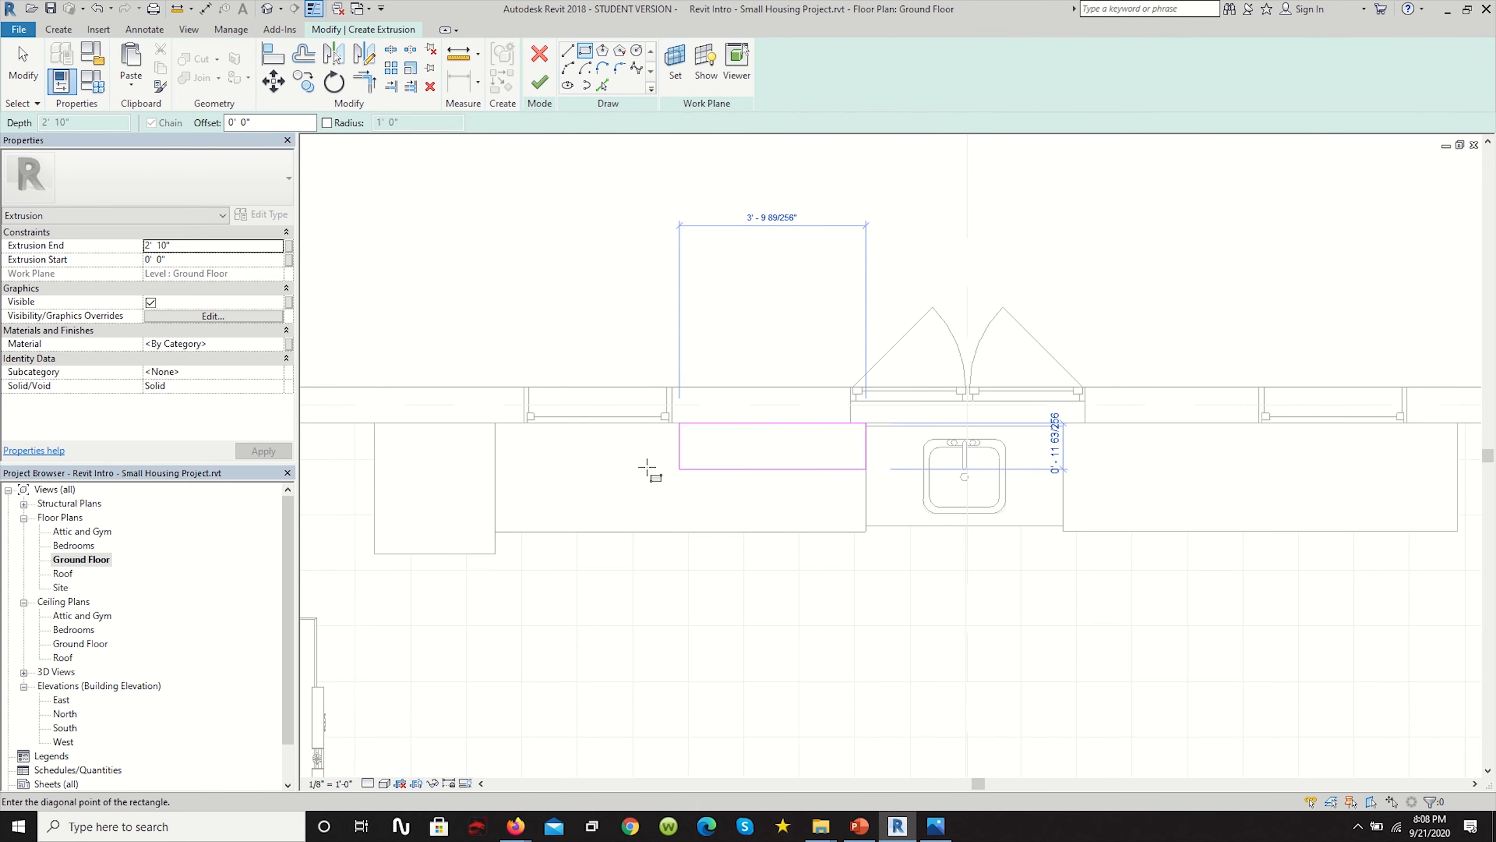
pyautogui.click(495, 488)
pyautogui.scroll(2, 495, 488)
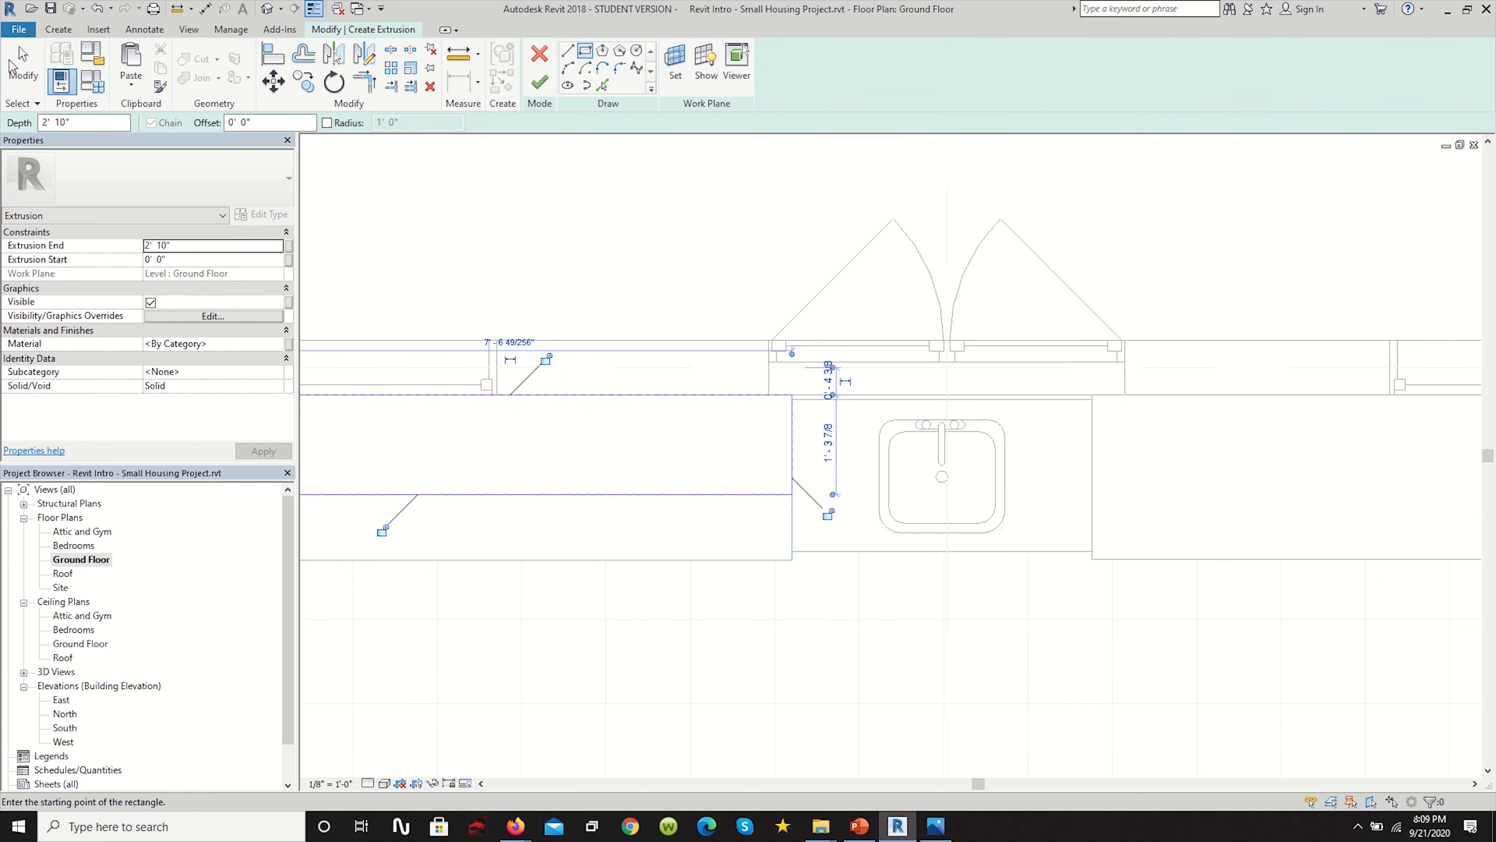
# Set the depth of the left rectangle to 1' 4" by adjusting its front edge's distance from the wall.
pyautogui.click(12, 66)
pyautogui.scroll(2, 787, 436)
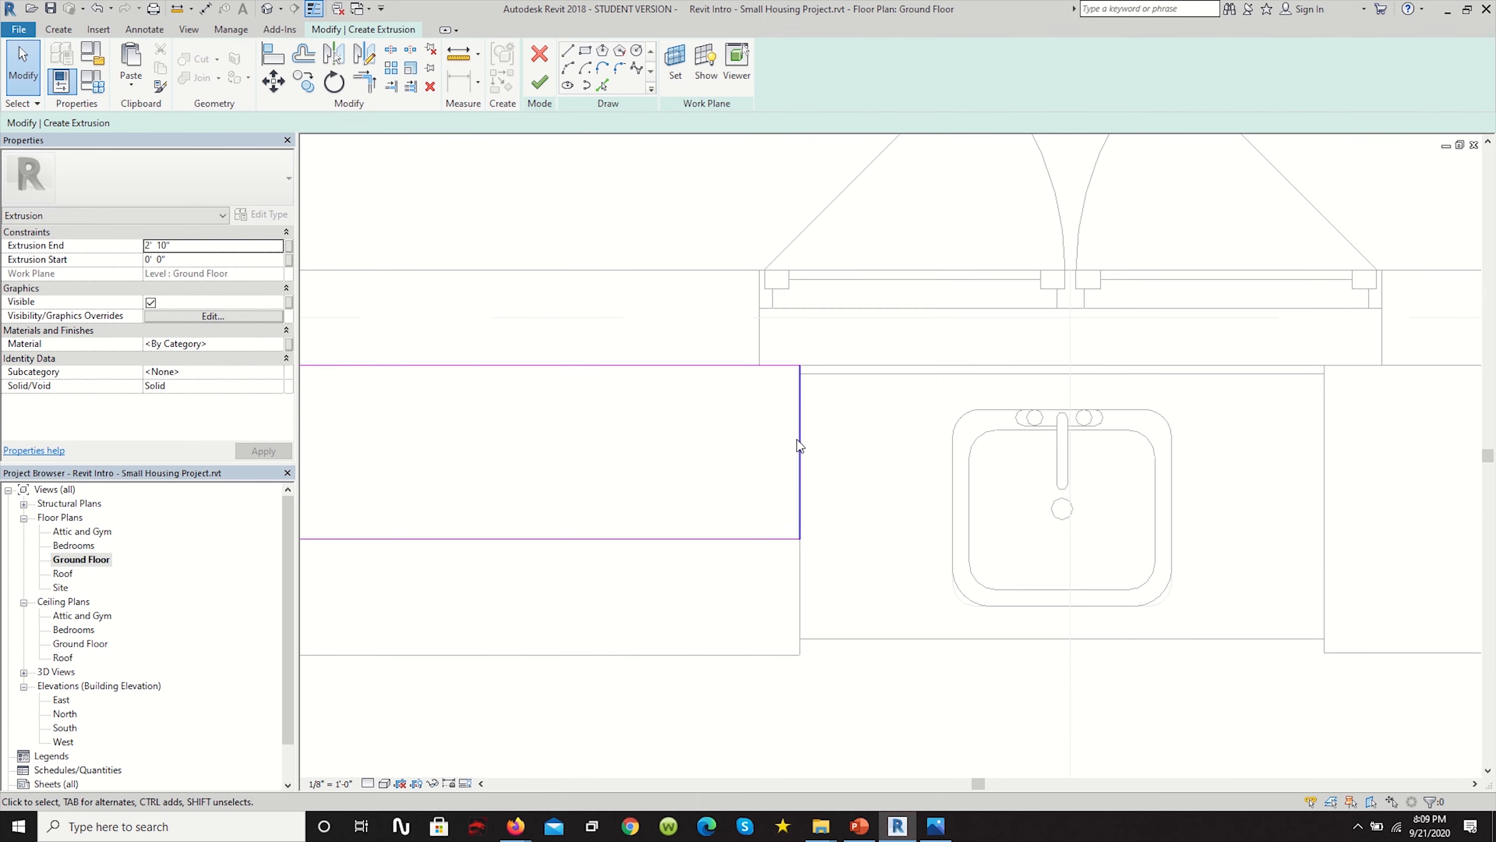
pyautogui.click(801, 505)
pyautogui.click(756, 539)
pyautogui.scroll(-3, 895, 439)
pyautogui.click(786, 541)
pyautogui.click(526, 483)
pyautogui.scroll(3, 386, 437)
pyautogui.click(396, 466)
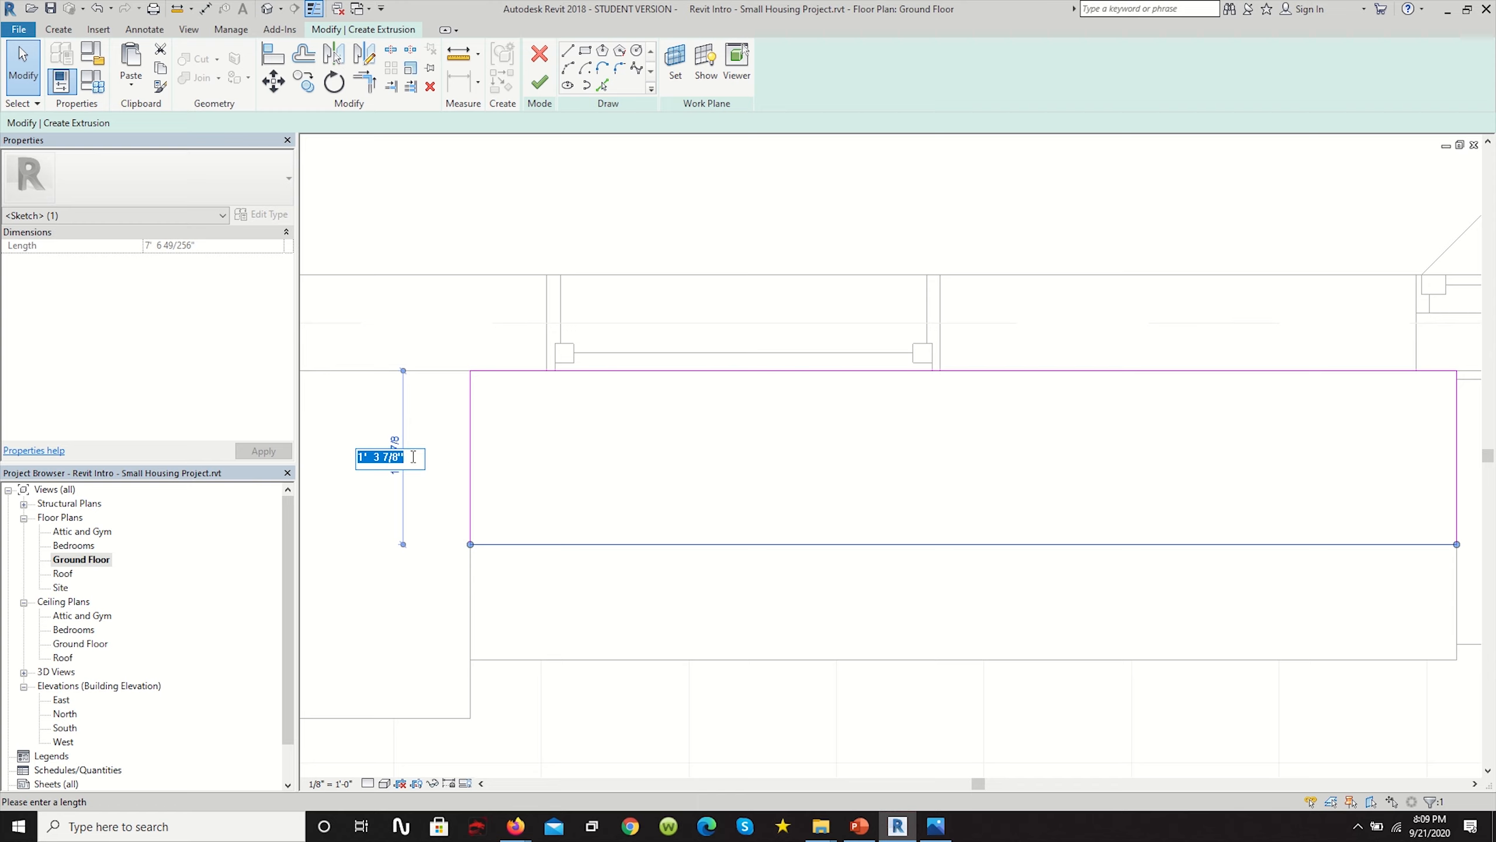
pyautogui.write('1')
pyautogui.write('\' - 4"')
pyautogui.press('Return')
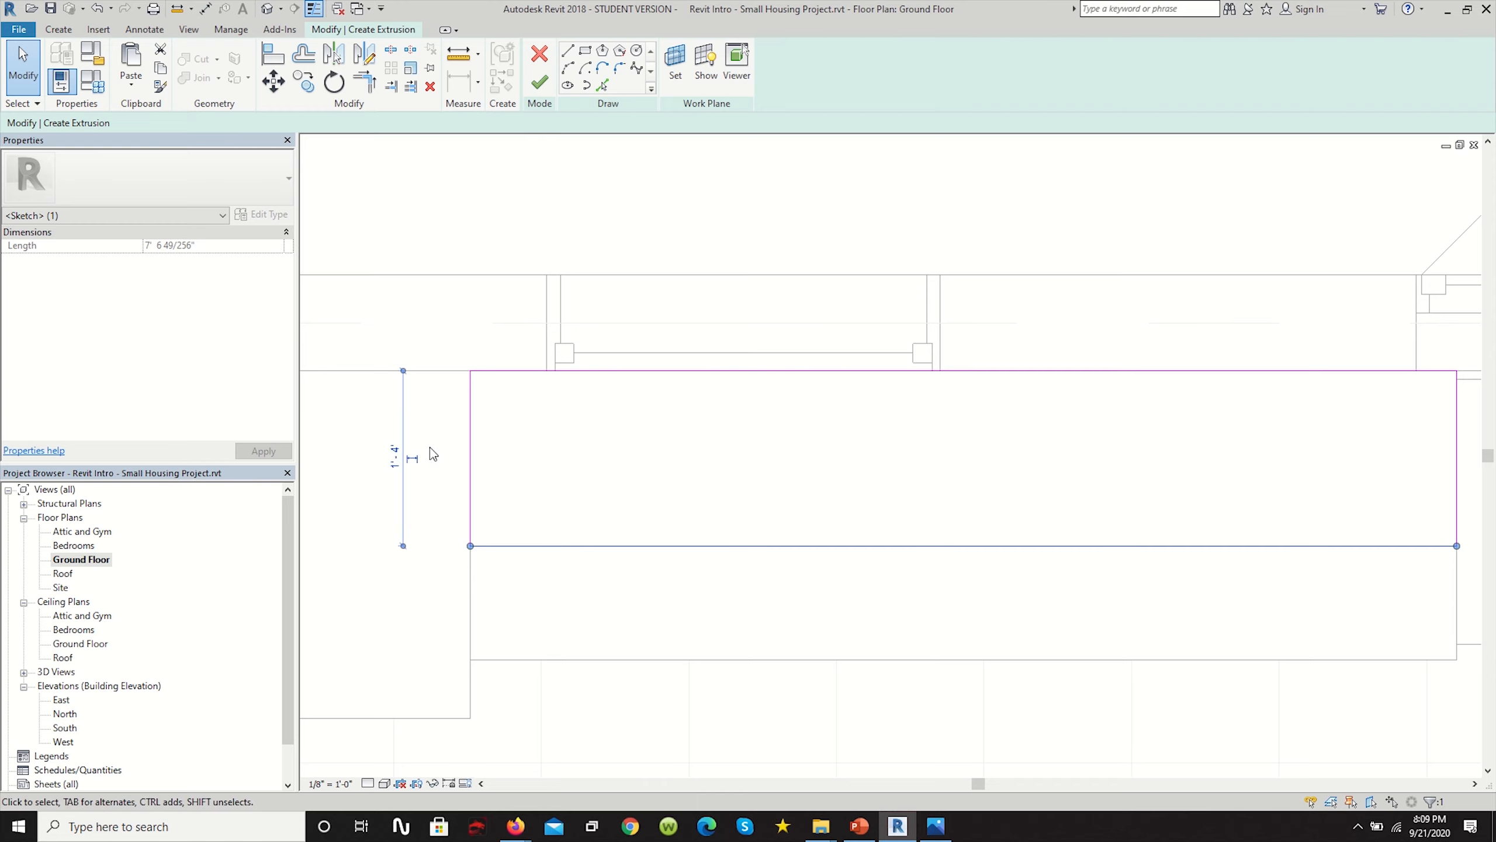
pyautogui.click(473, 330)
# Sketch a second rectangle 8' 0" by 1' 4" along the wall over the countertop right of the sink.
pyautogui.scroll(-9, 478, 465)
pyautogui.scroll(3, 845, 514)
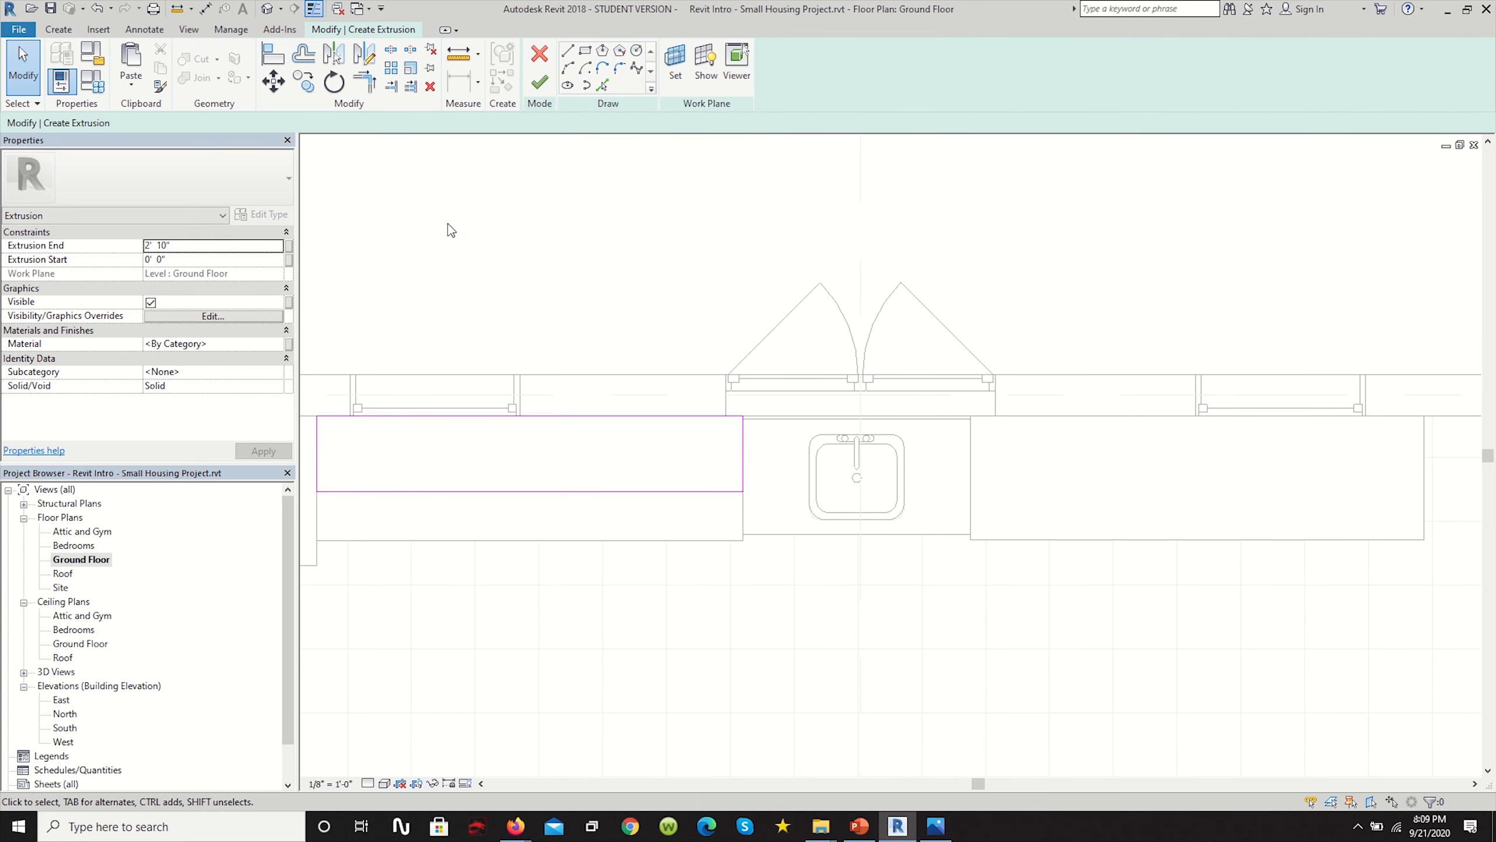
pyautogui.click(586, 51)
pyautogui.click(972, 415)
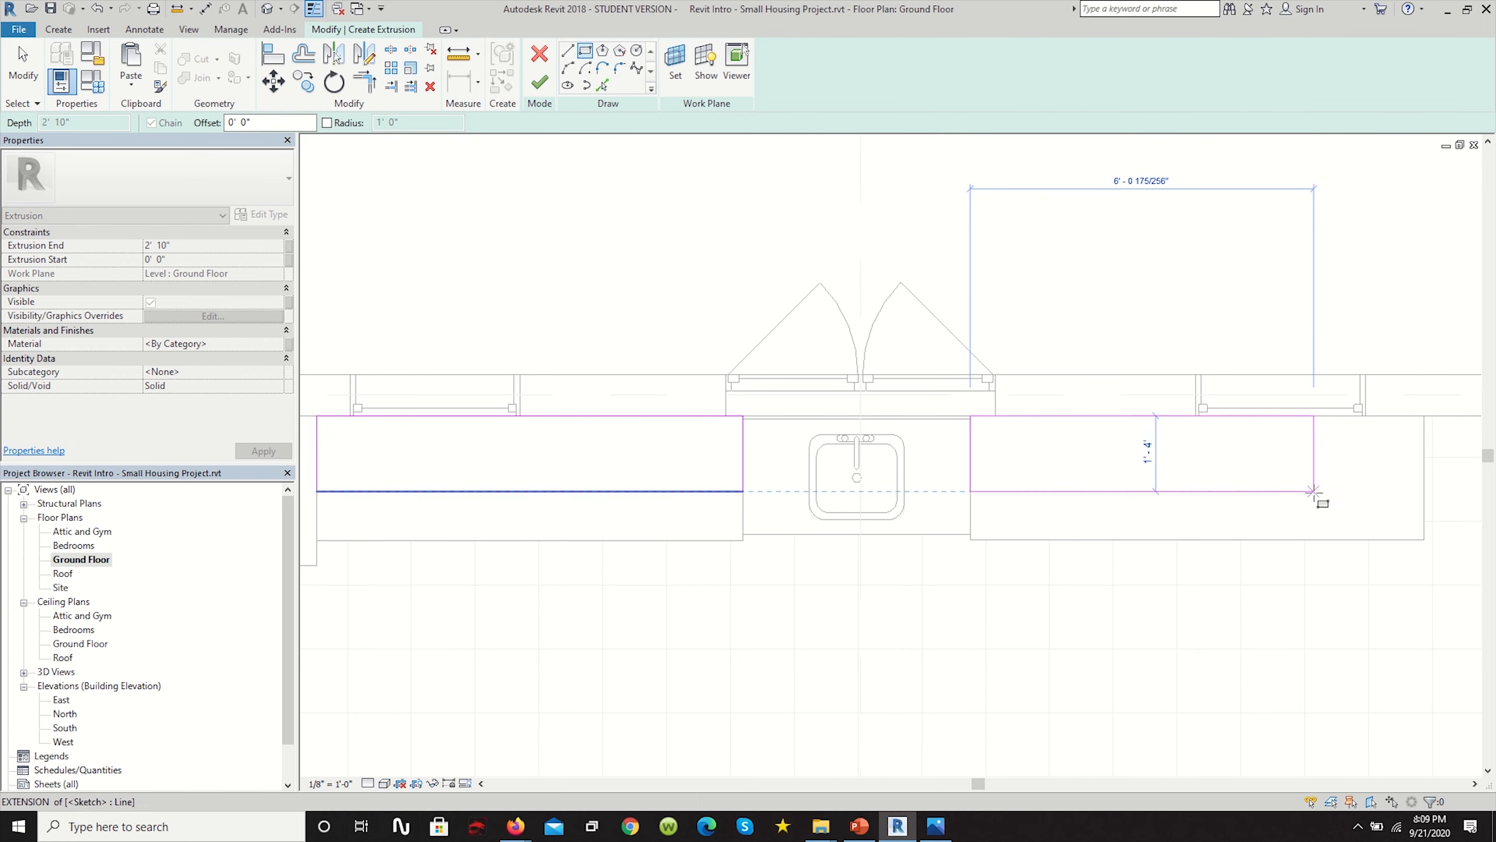
pyautogui.click(1424, 491)
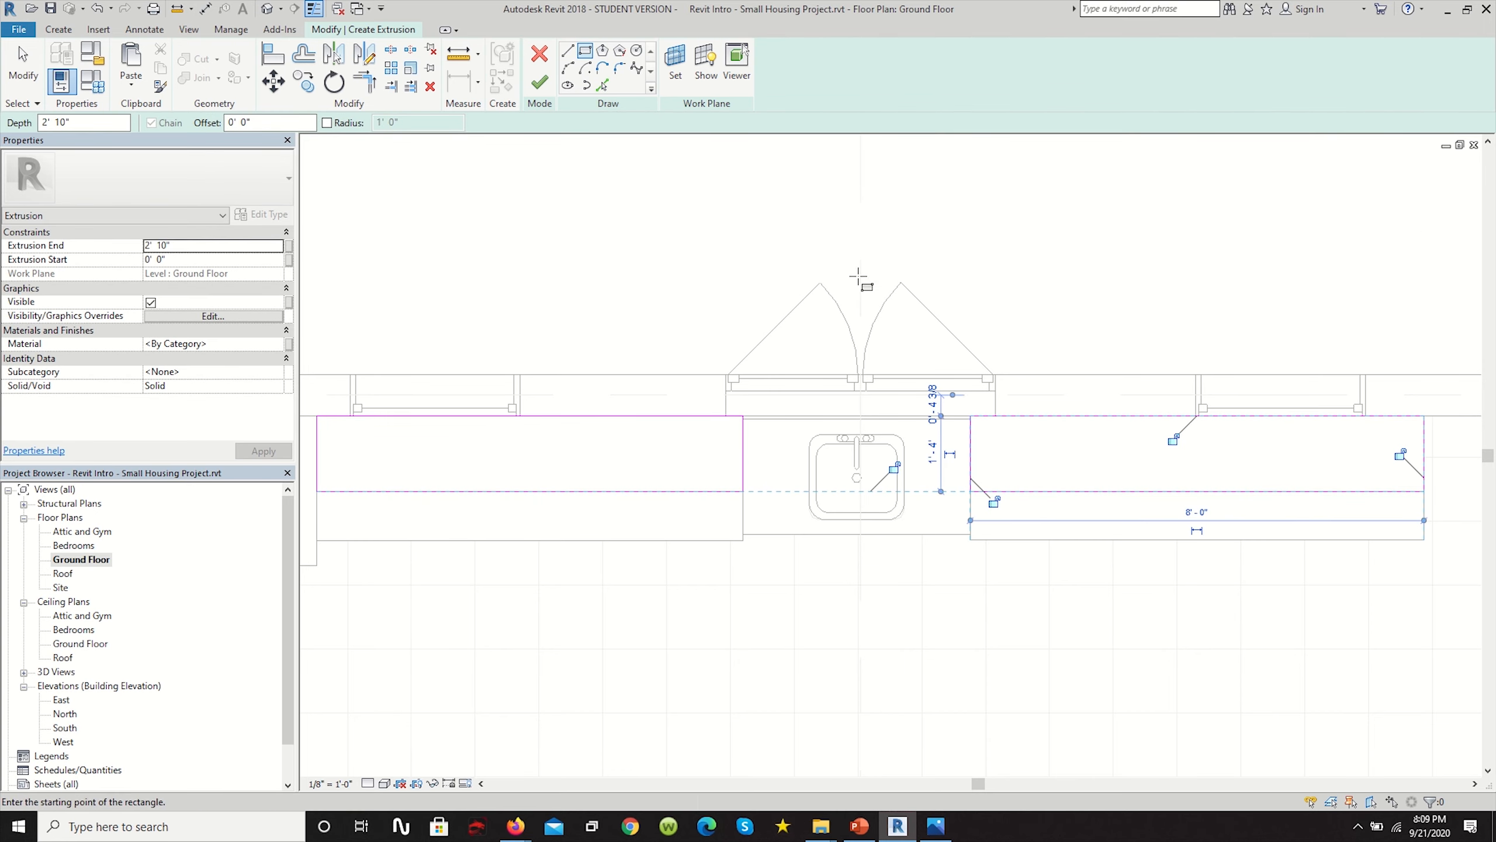
pyautogui.scroll(-3, 860, 277)
pyautogui.scroll(3, 1001, 382)
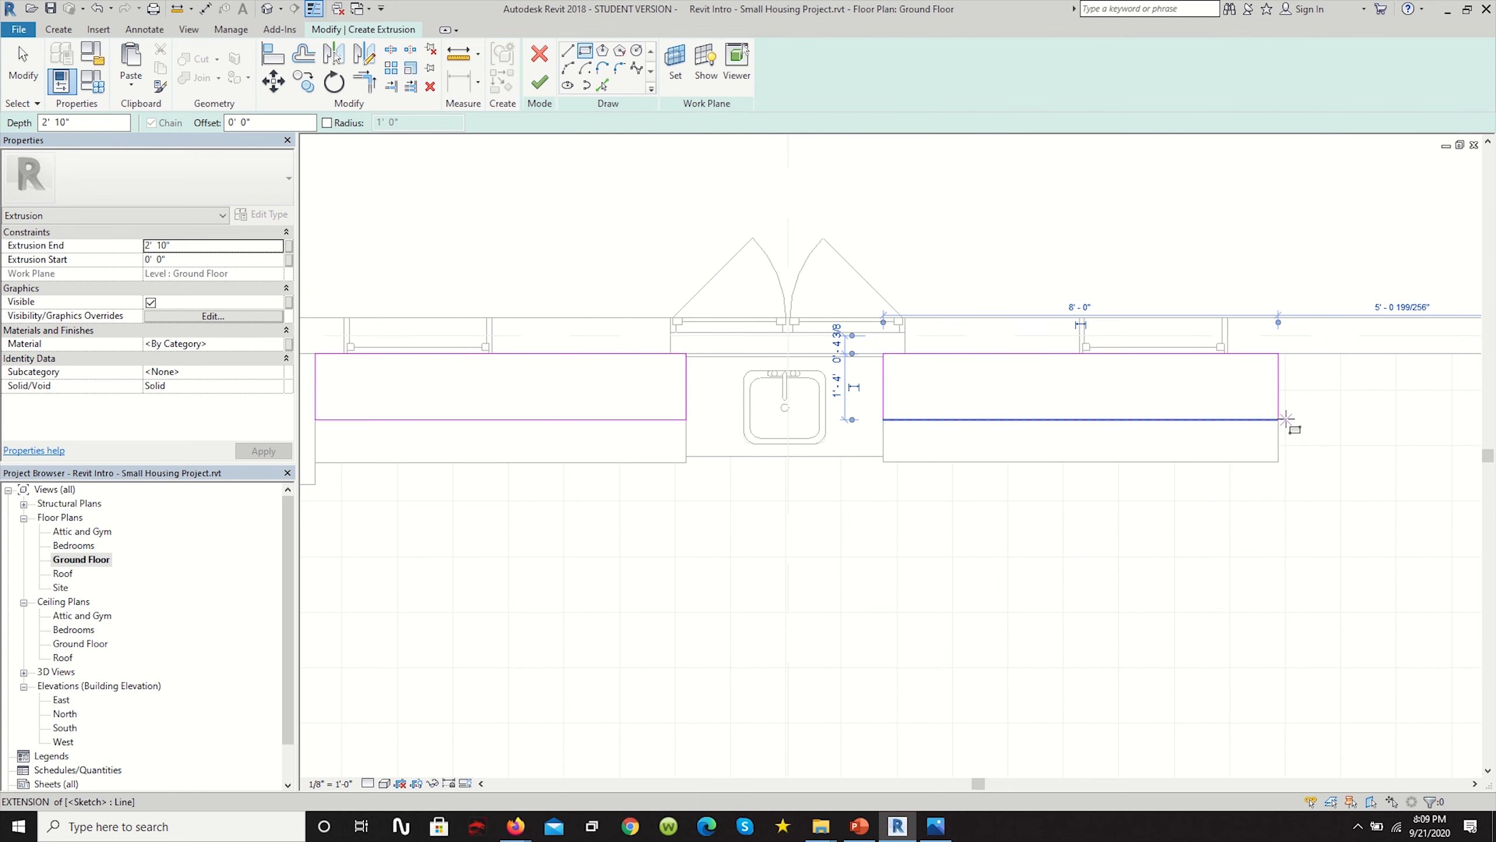
# Open the casework extrusion's start value for editing.
pyautogui.scroll(-1, 1286, 419)
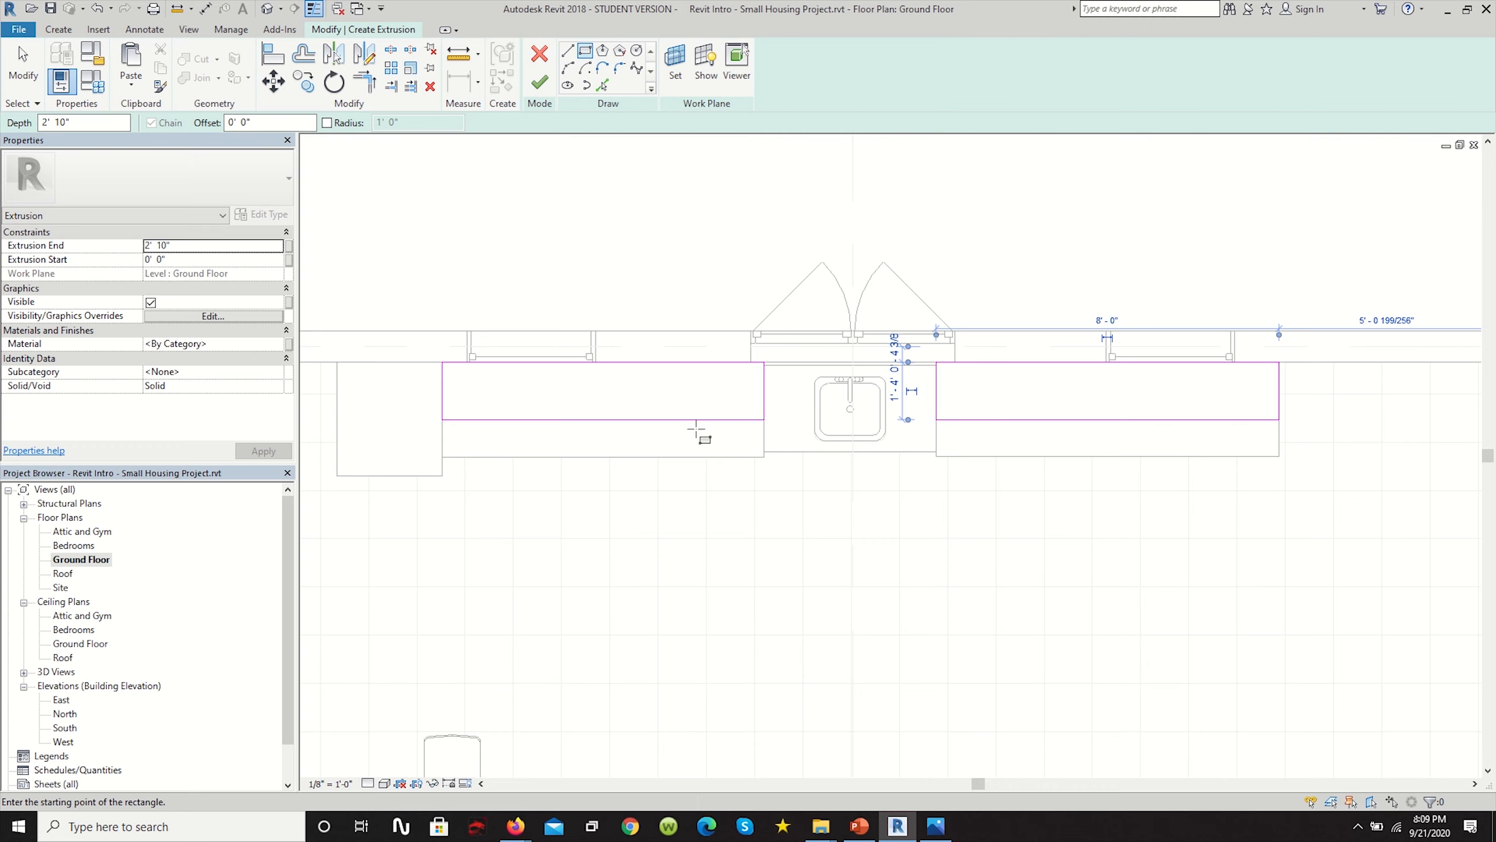
pyautogui.click(152, 259)
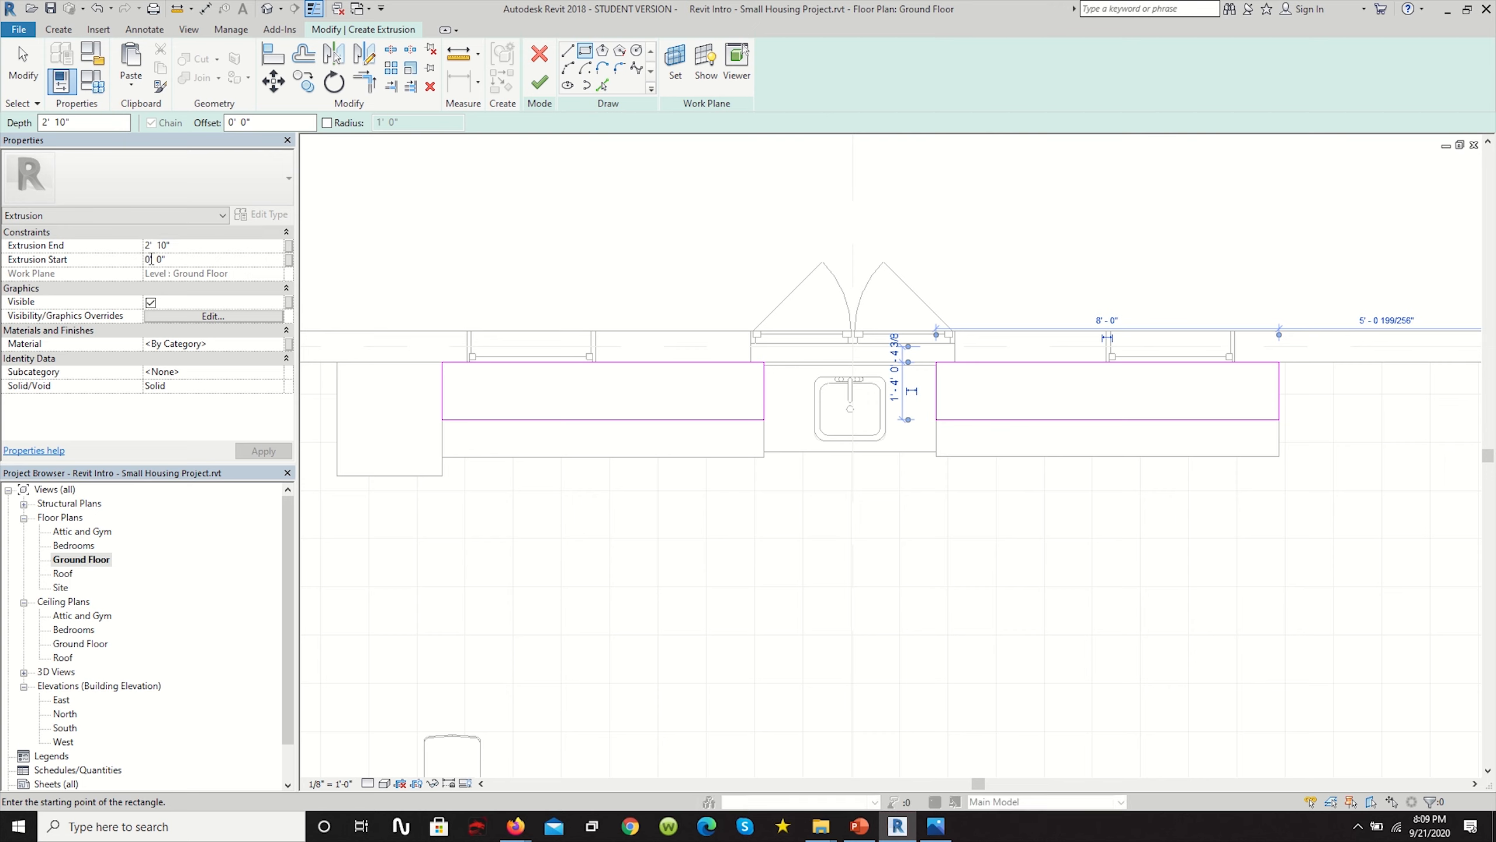